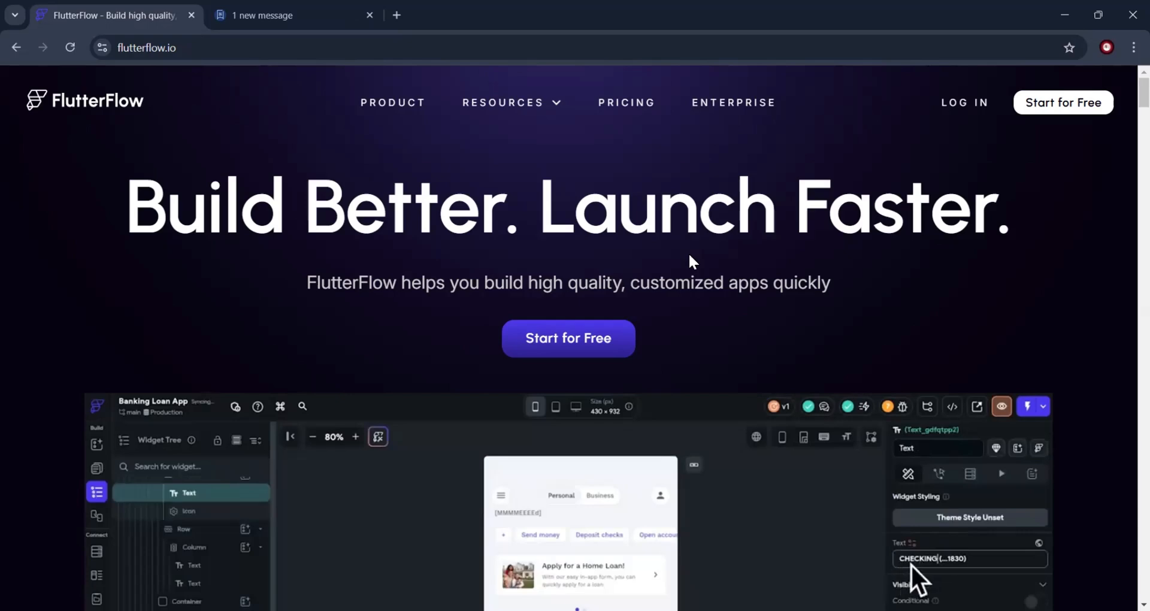
Look through the FlutterFlow homepage, from the product preview to the section on building UI and logic visually
scroll(689, 256, down, 2)
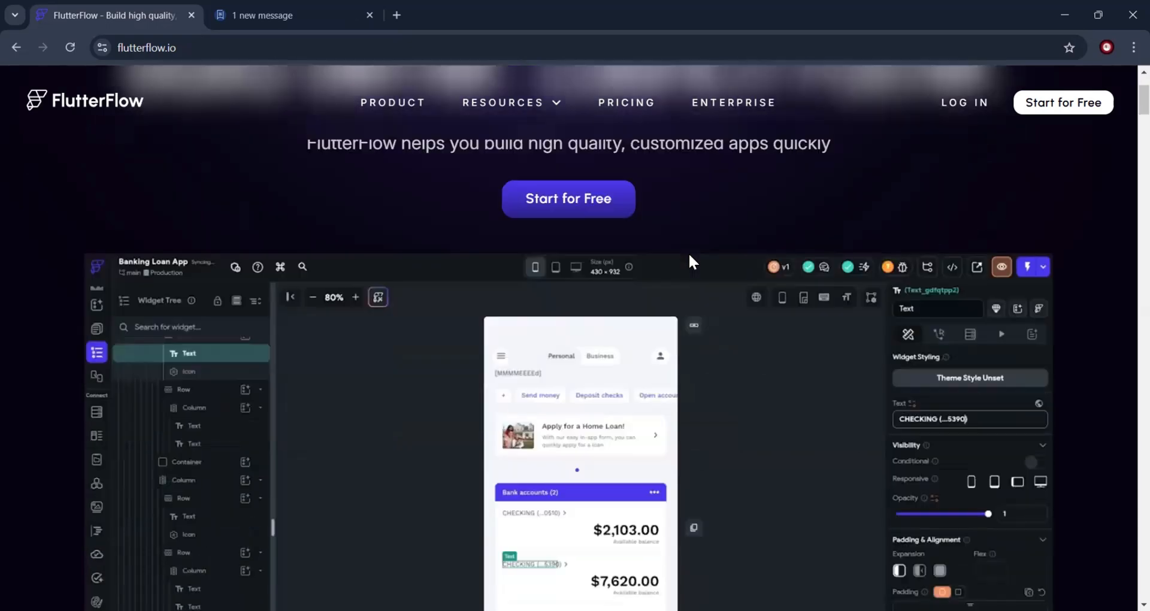
scroll(689, 256, up, 2)
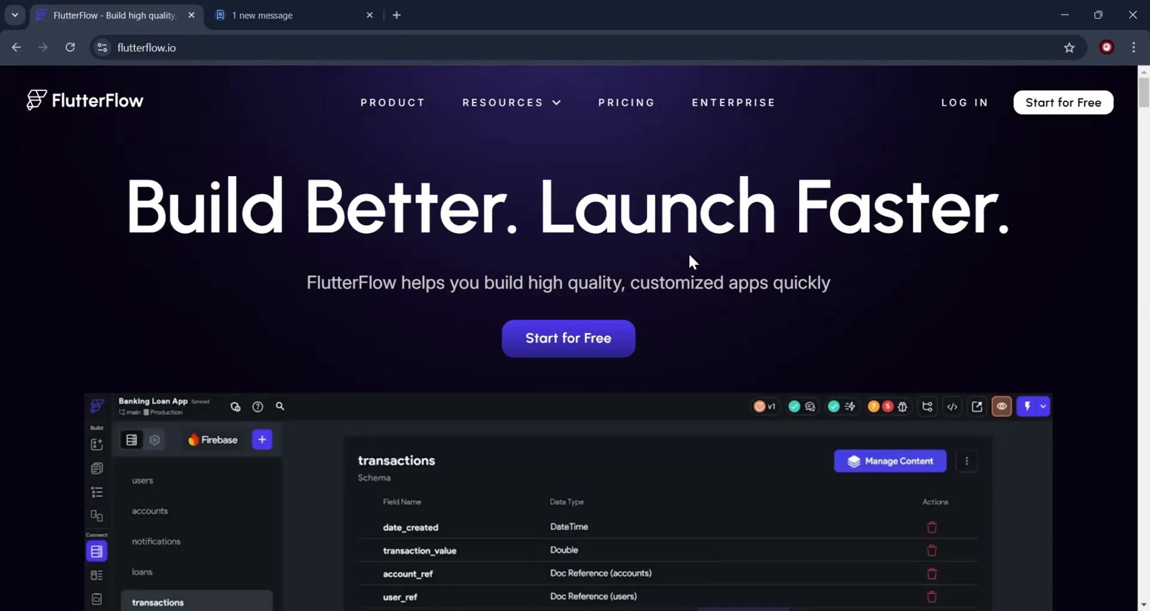
scroll(689, 255, down, 5)
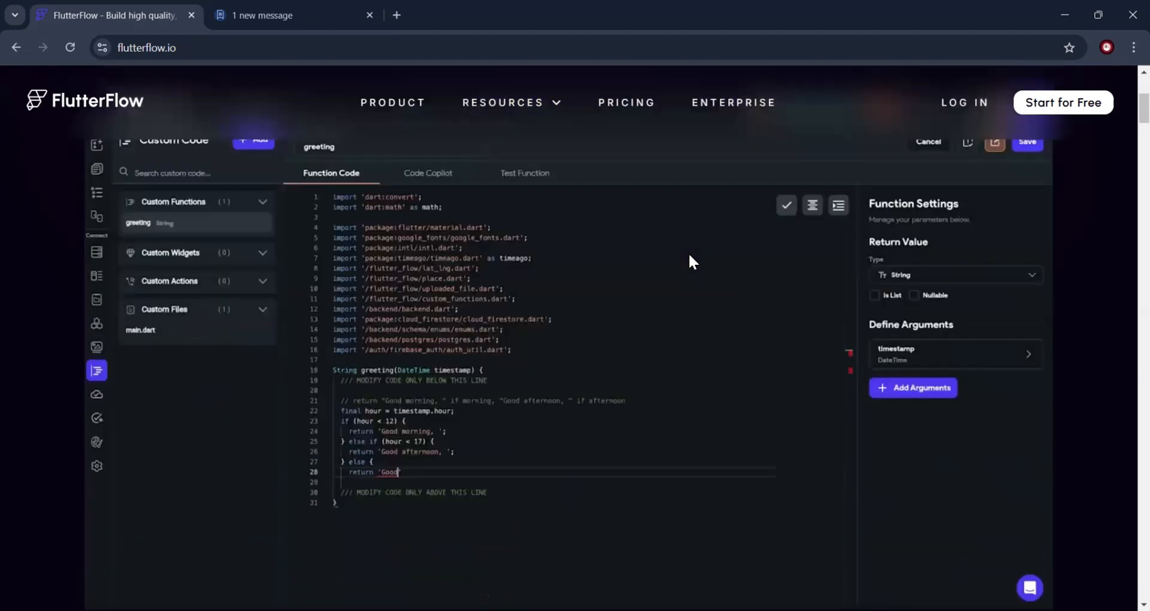
scroll(688, 256, down, 5)
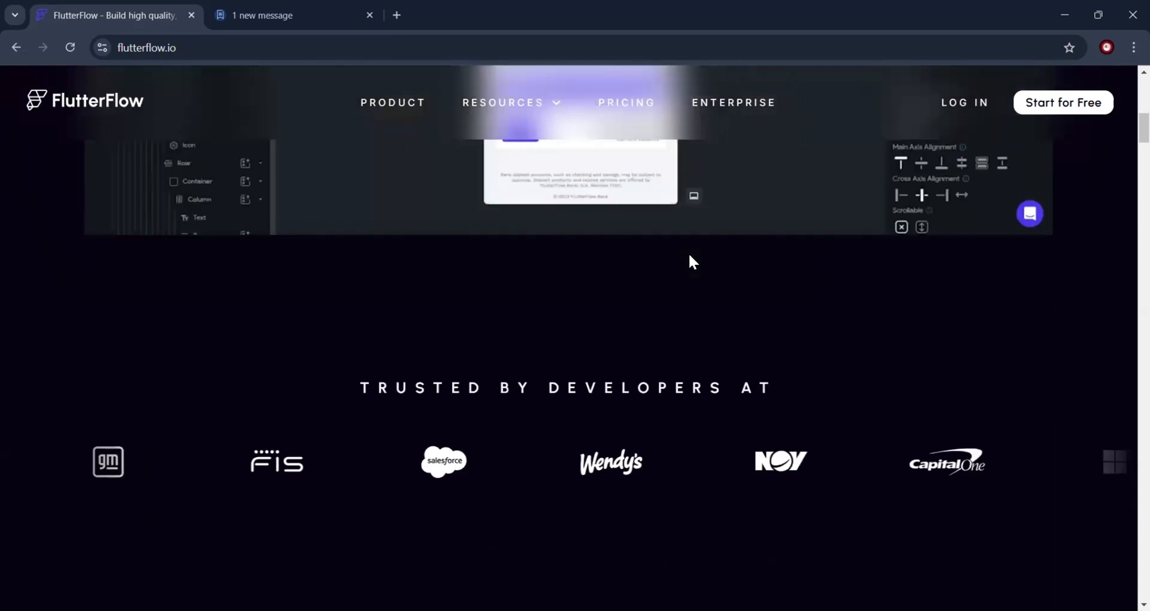
scroll(688, 253, up, 10)
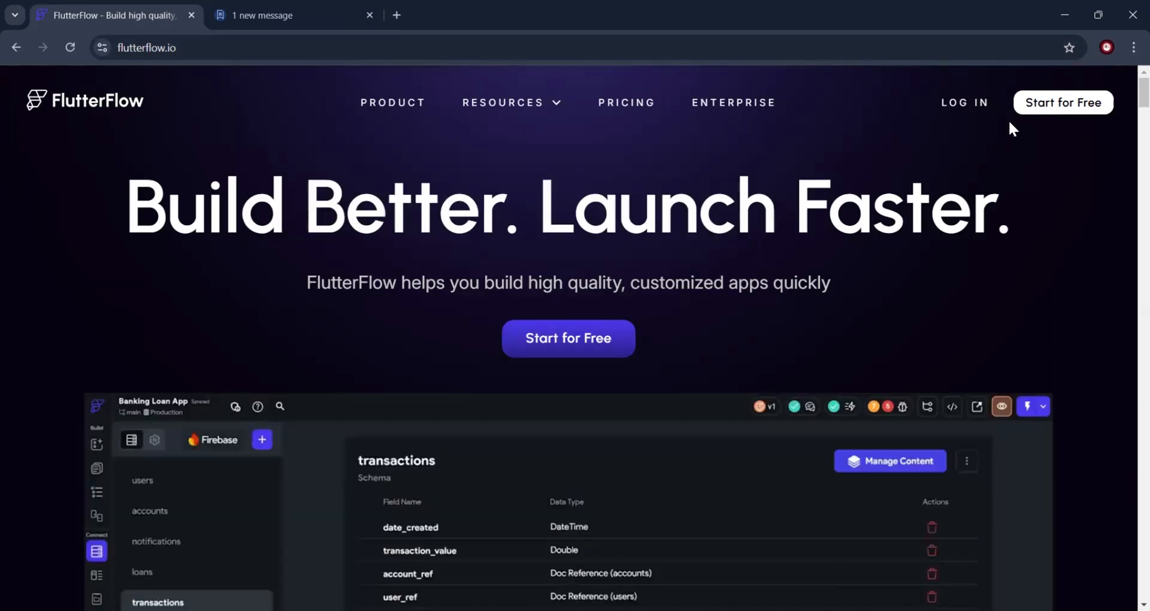
scroll(494, 521, down, 15)
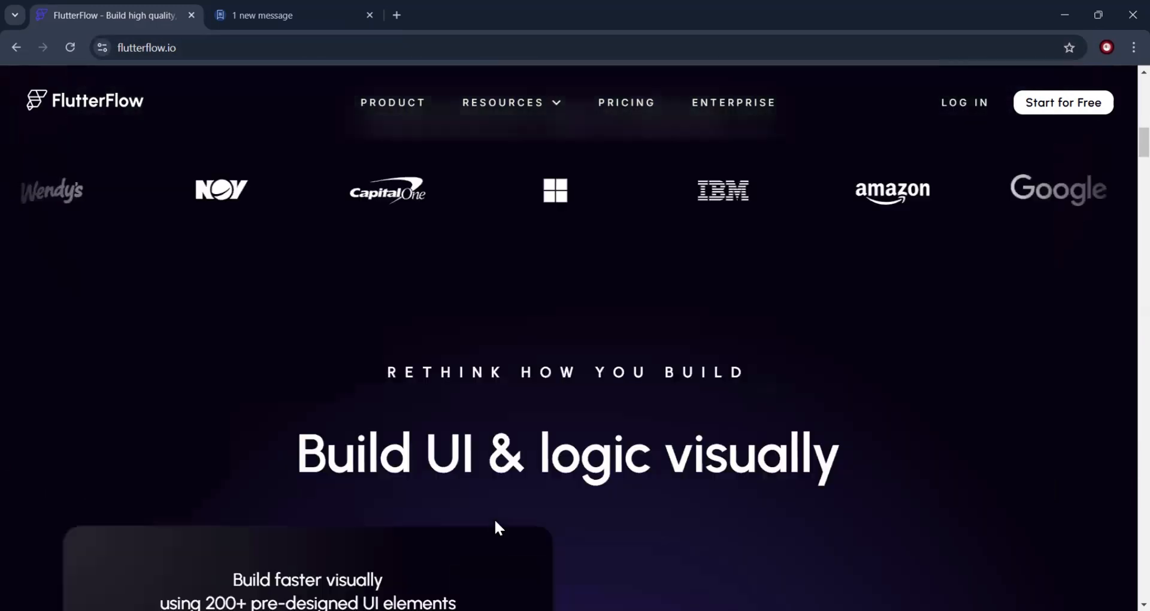
scroll(494, 521, down, 6)
scroll(495, 521, up, 9)
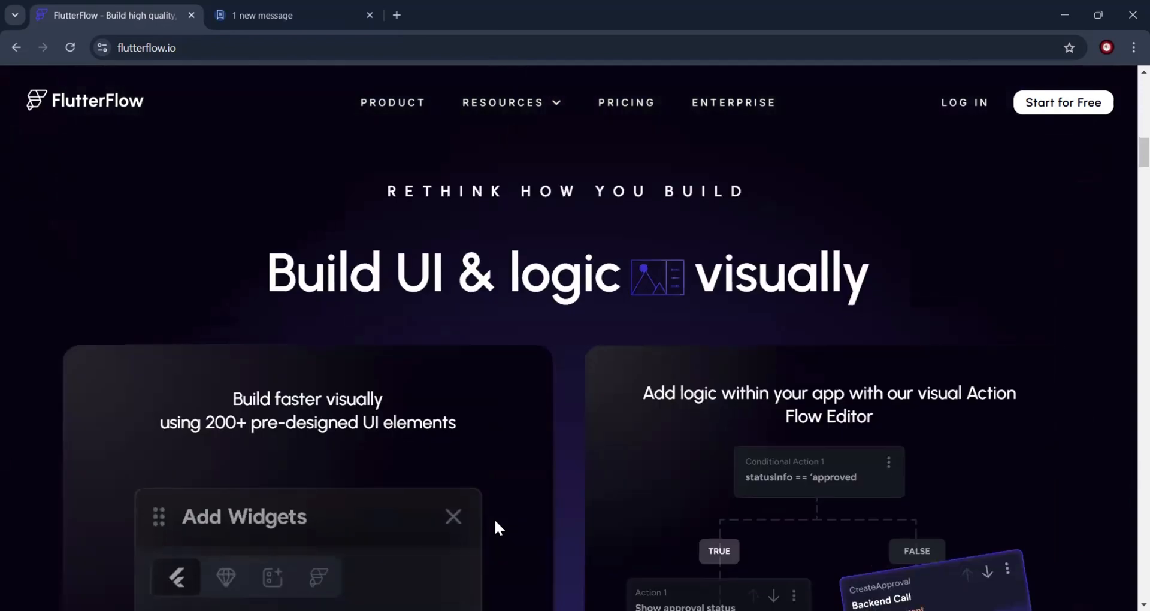
scroll(494, 521, down, 13)
scroll(494, 528, up, 7)
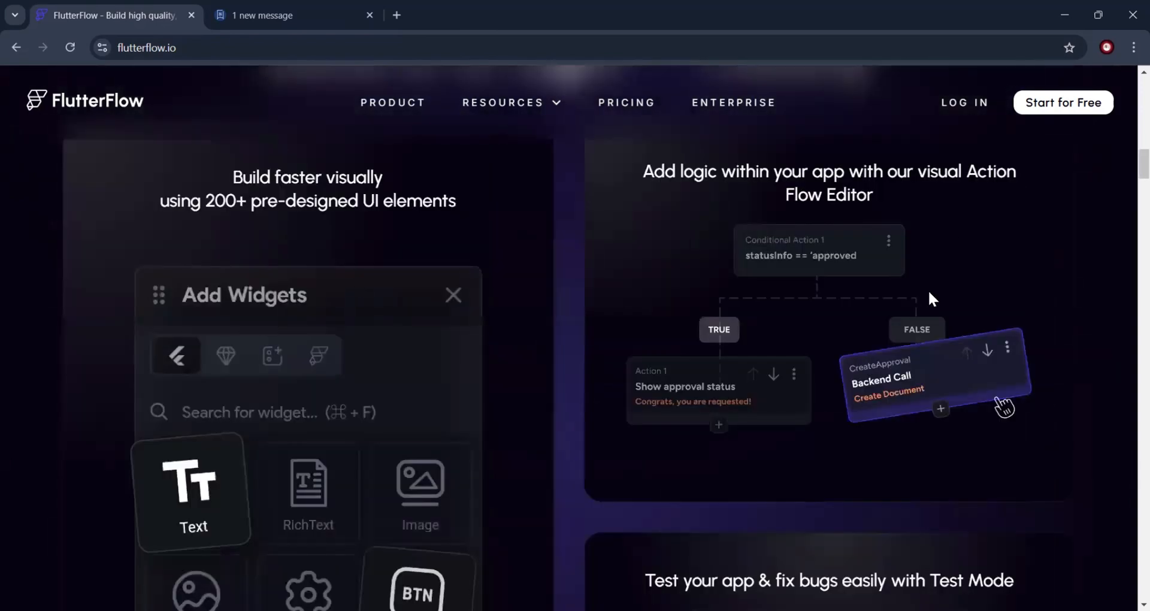
Log in to FlutterFlow, and sign in to the SupportXDR site with the Google account
click(965, 103)
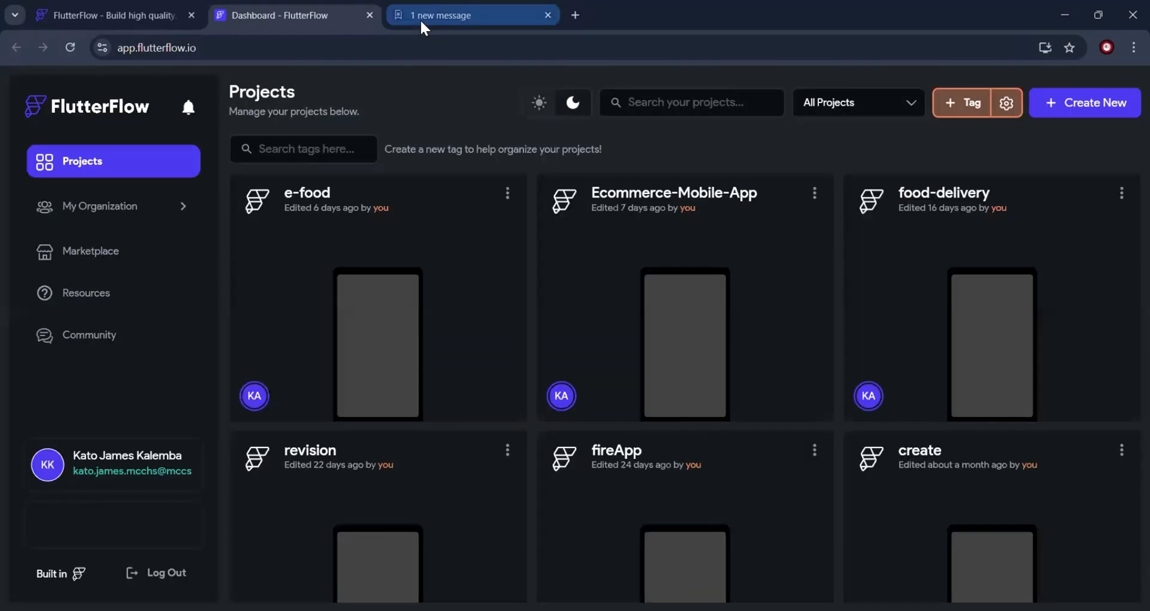
click(419, 19)
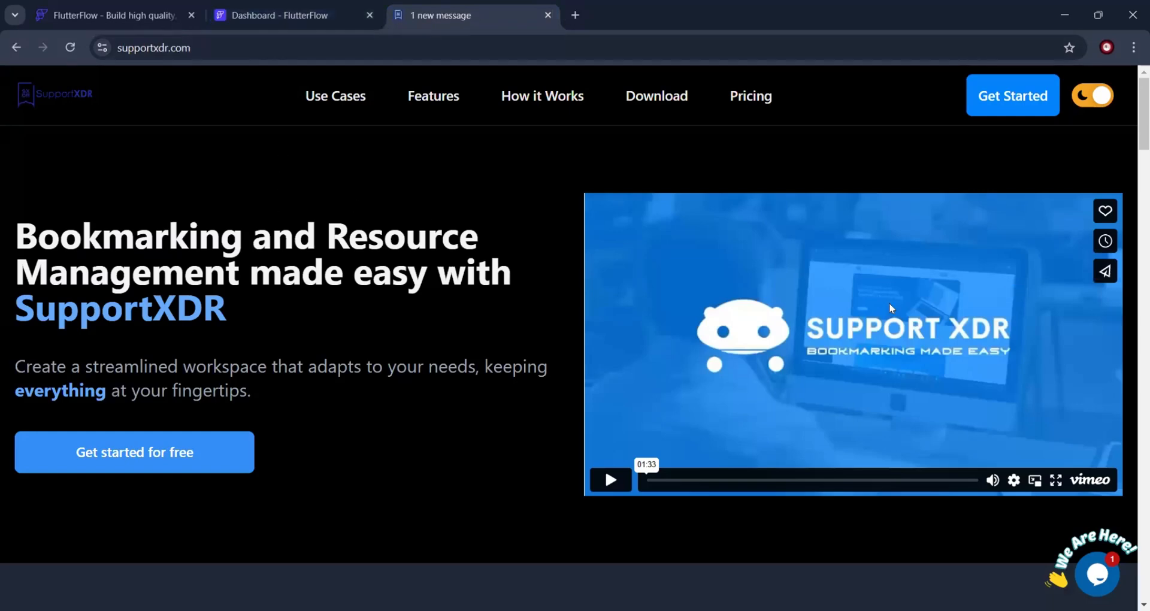
click(1009, 100)
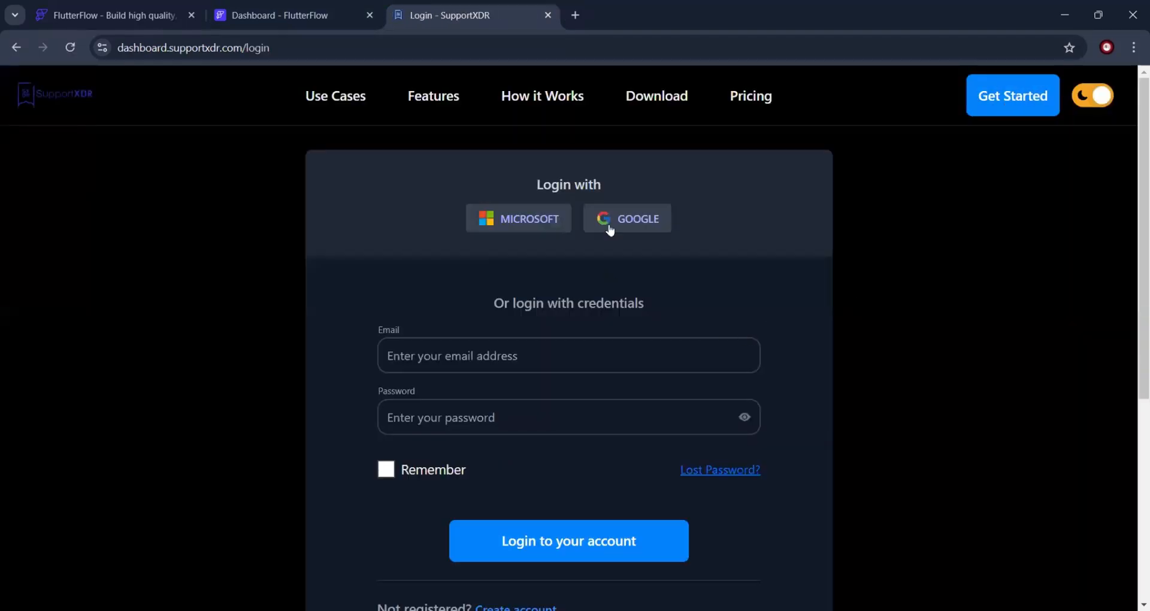
click(610, 231)
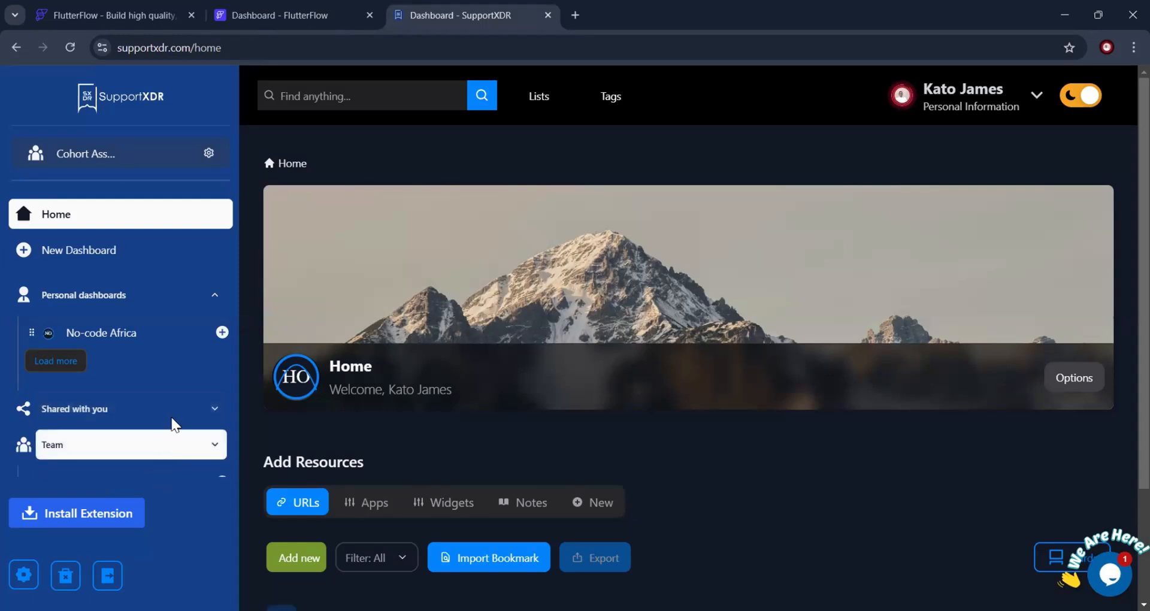
Open the Ecommerce Mobile App Figma link from the Real flutterflow proj dashboard and close the SupportXDR page
scroll(172, 423, down, 3)
click(163, 414)
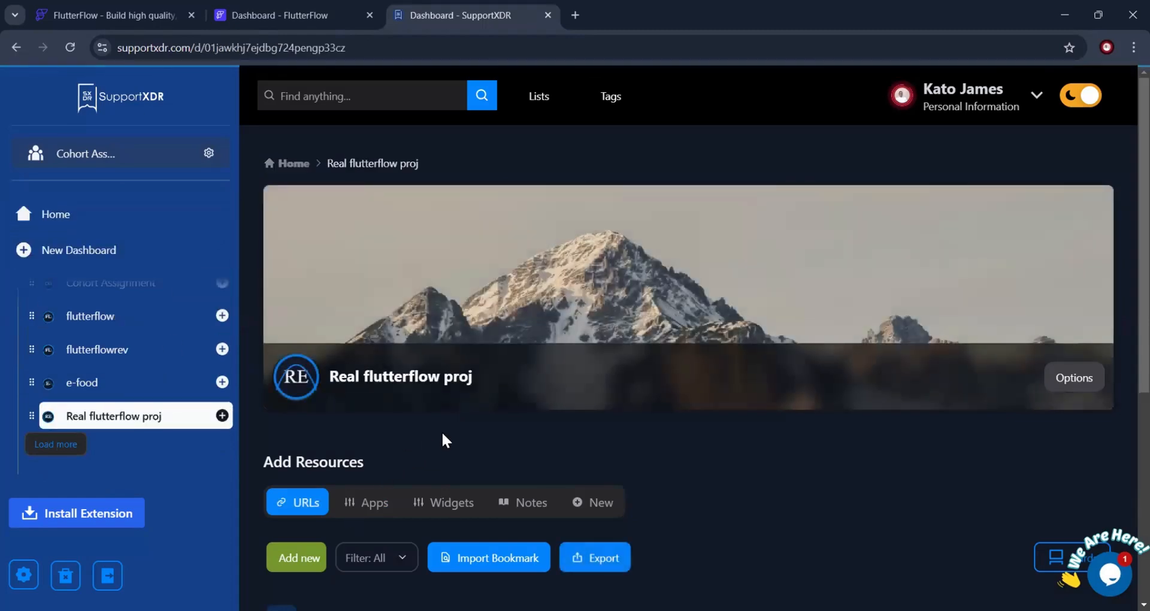
scroll(441, 430, down, 3)
click(329, 526)
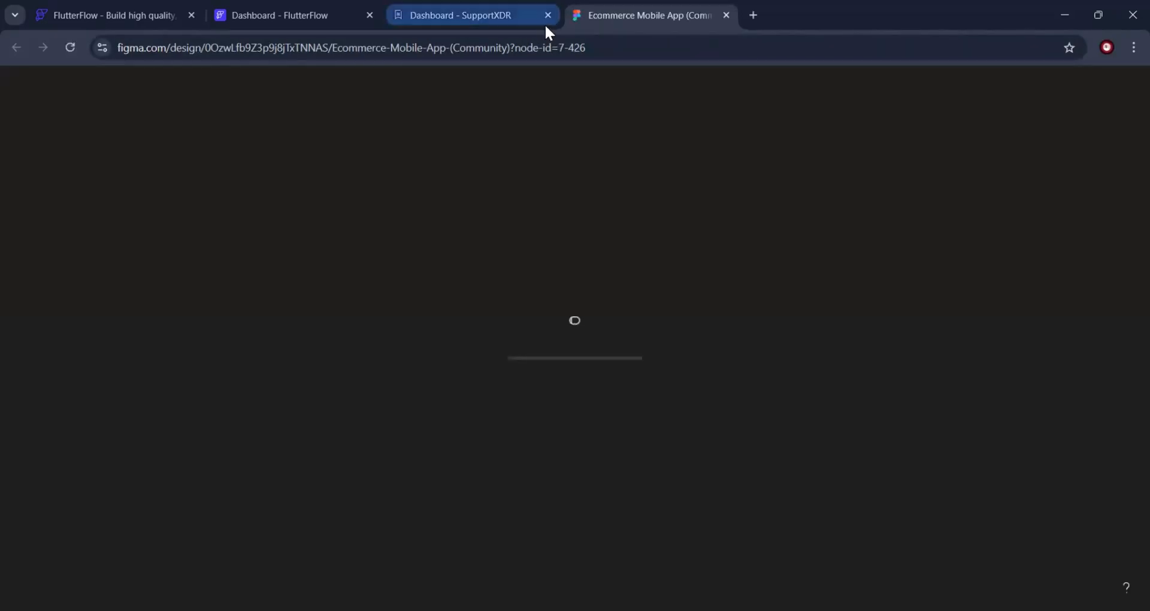
click(547, 15)
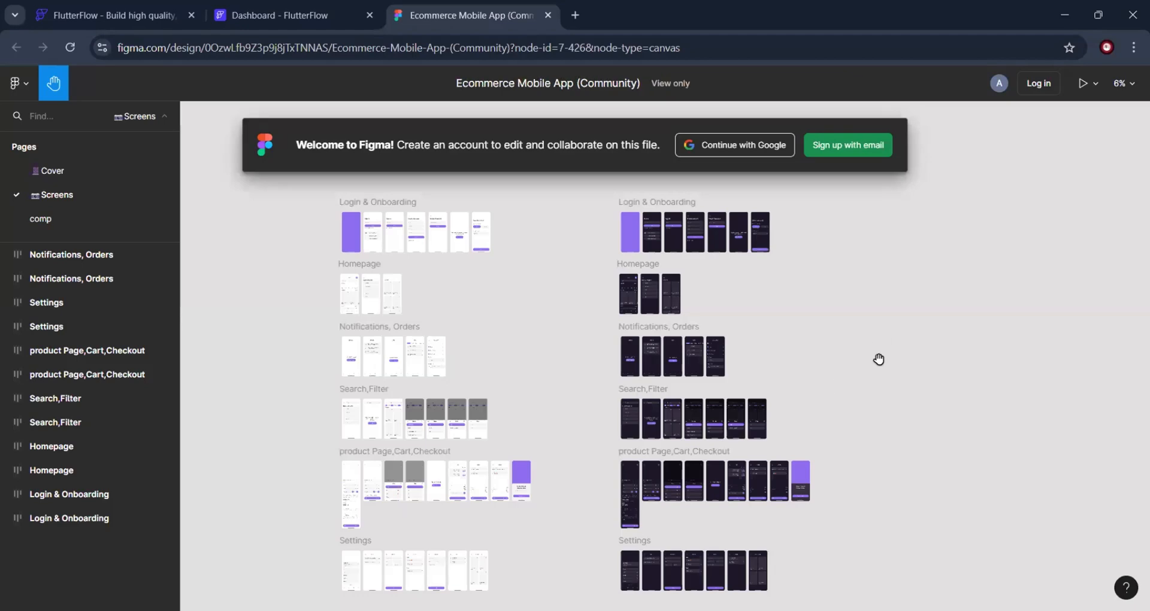
Sign in to Figma with the suggested Google account
scroll(879, 361, up, 3)
scroll(878, 361, up, 3)
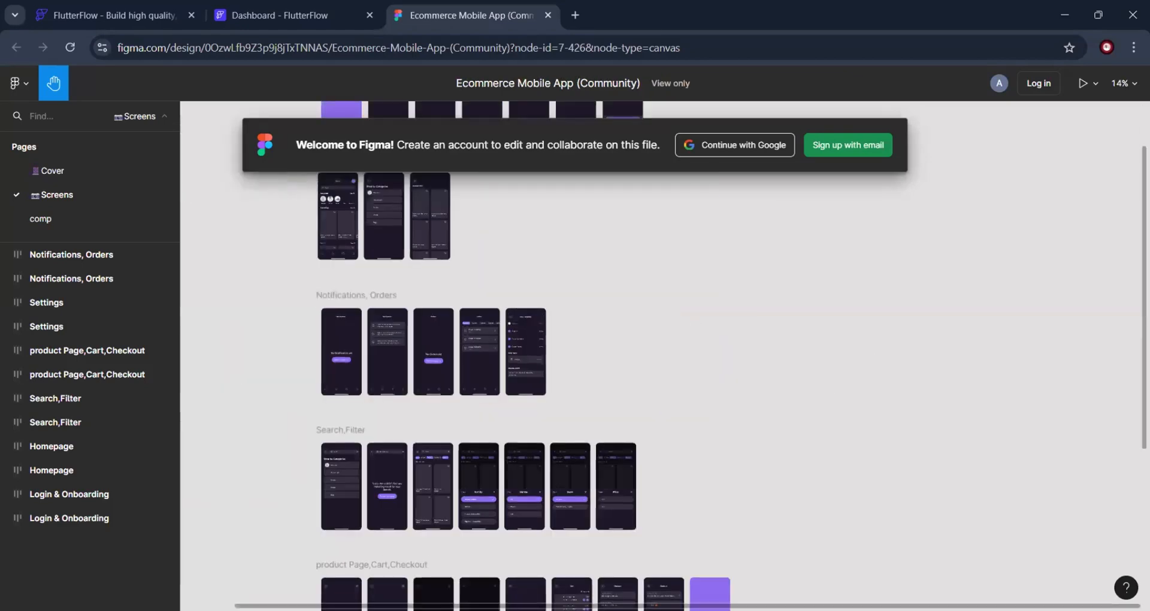
click(992, 186)
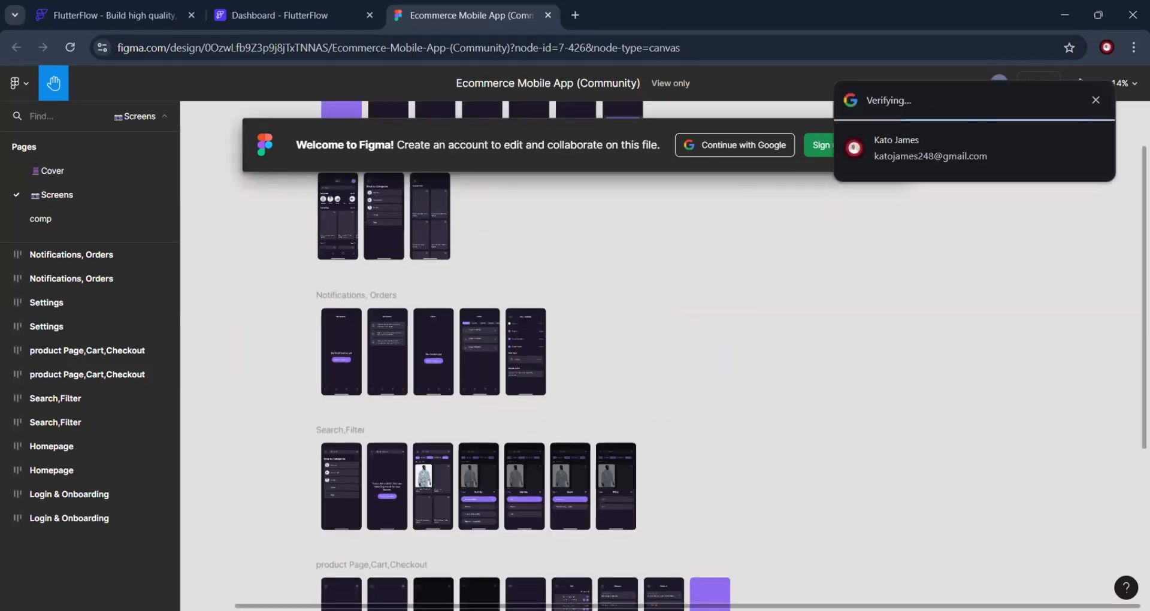
scroll(554, 464, left, 9)
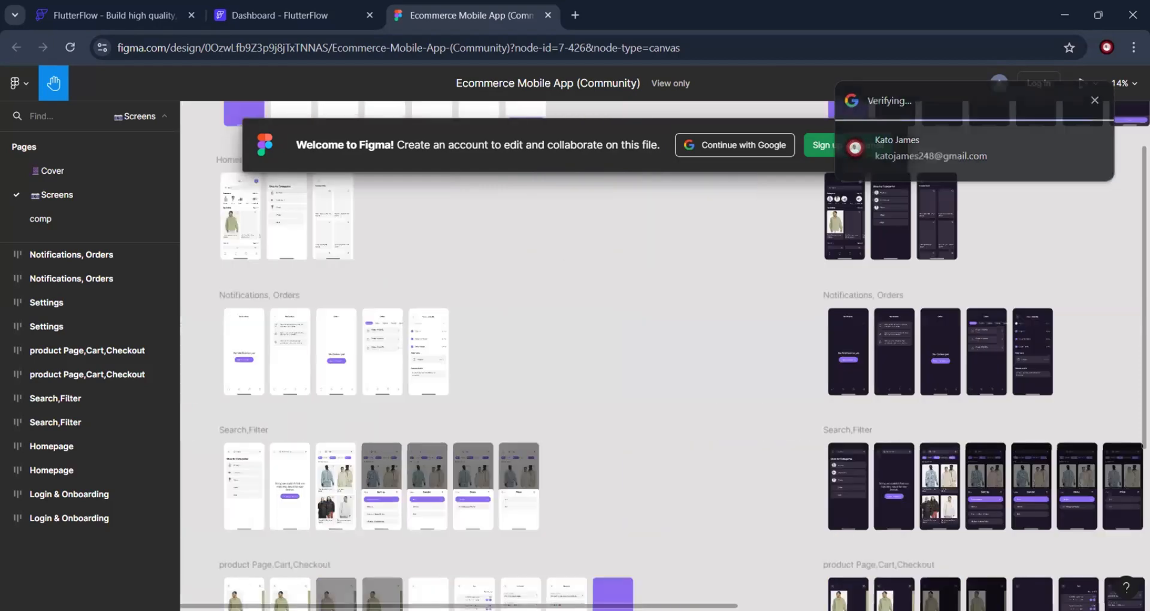
scroll(590, 437, up, 2)
scroll(568, 448, up, 4)
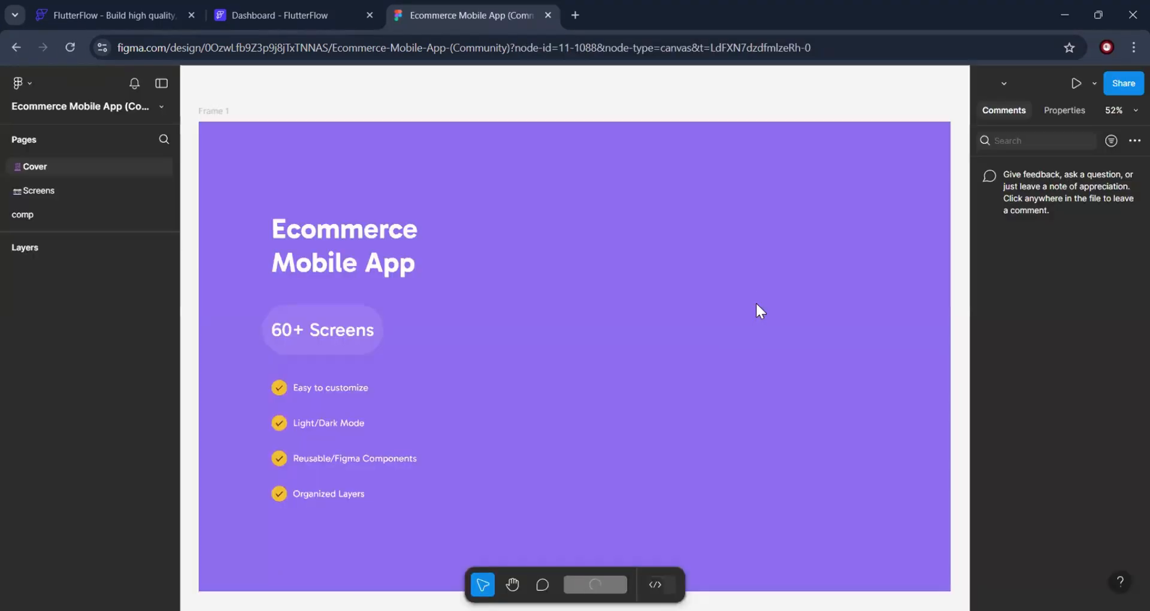
Open the Screens page of the design file and bring the light-mode Login & Onboarding screens into close view
click(37, 191)
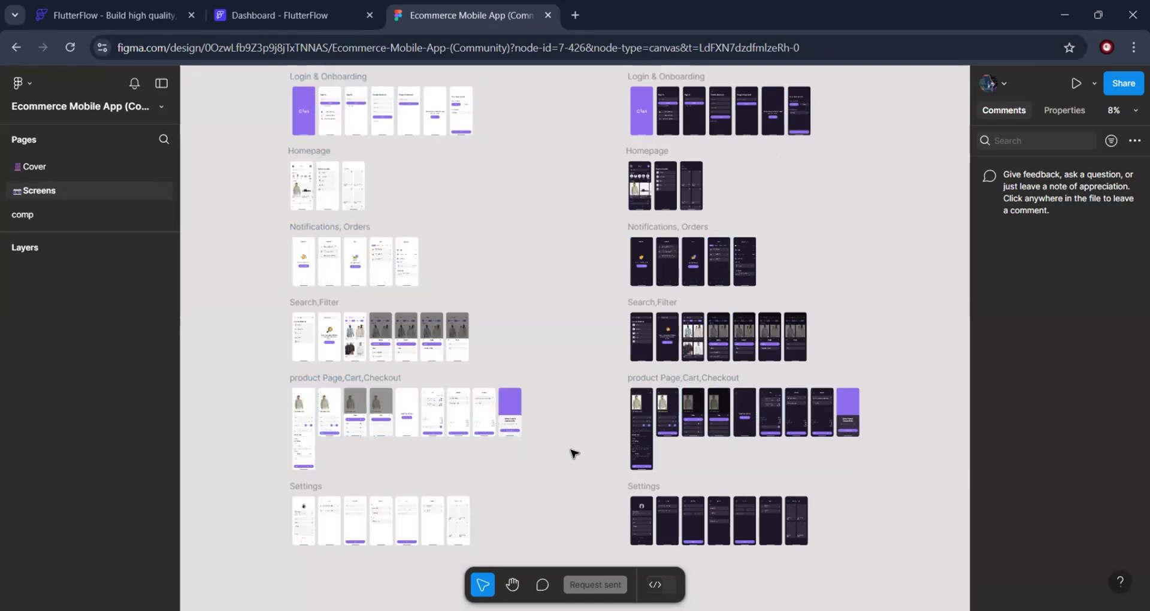
scroll(581, 440, up, 6)
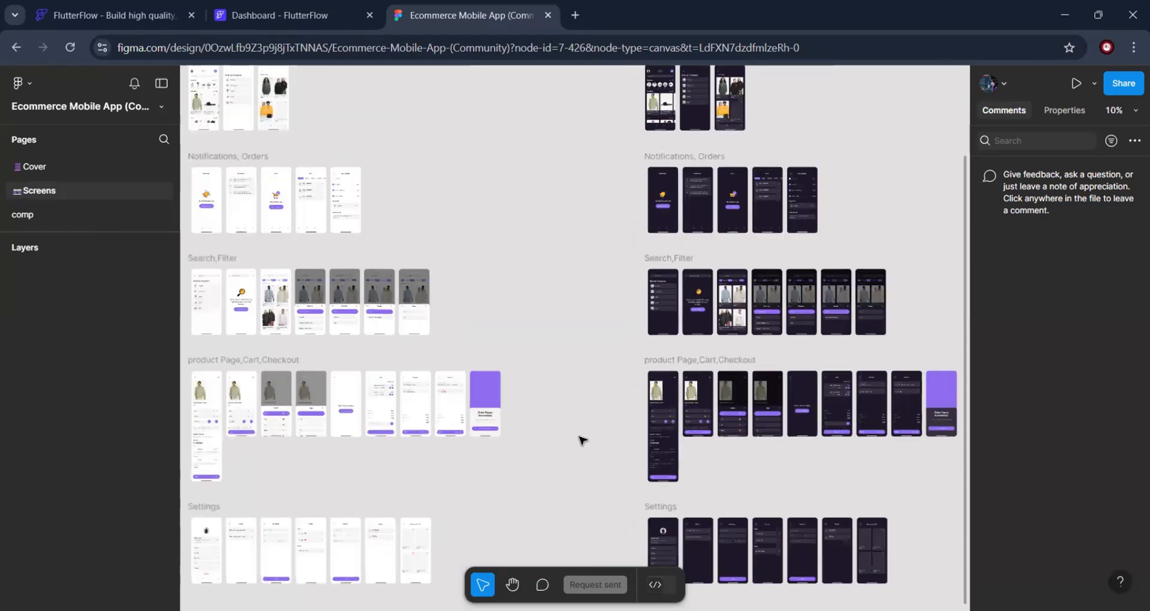
drag(575, 607, 296, 606)
scroll(557, 352, up, 10)
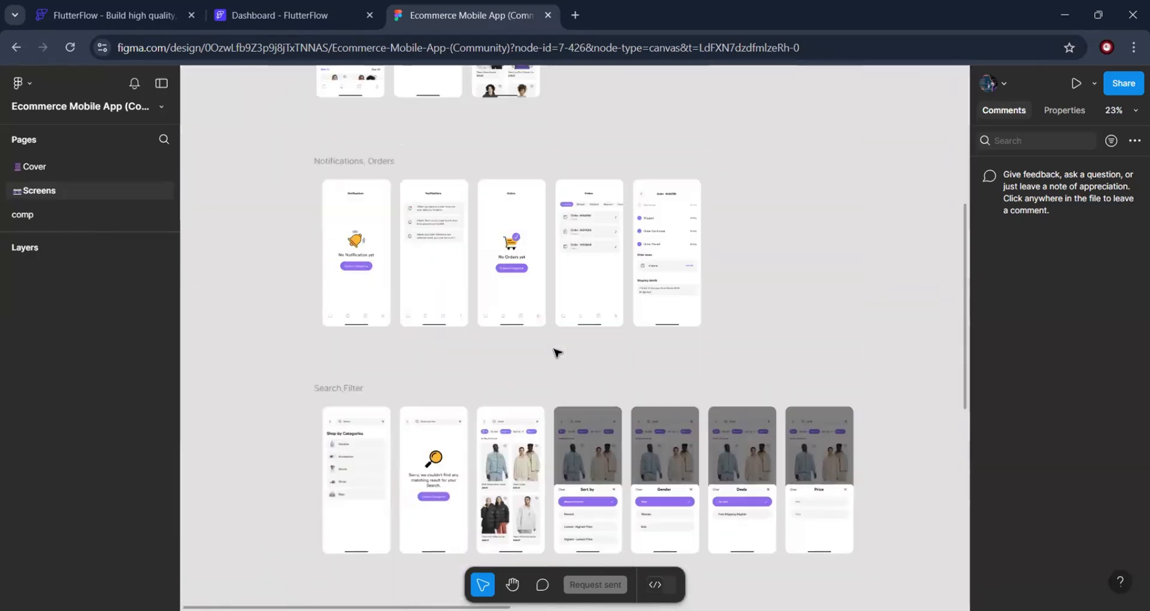
scroll(937, 435, up, 5)
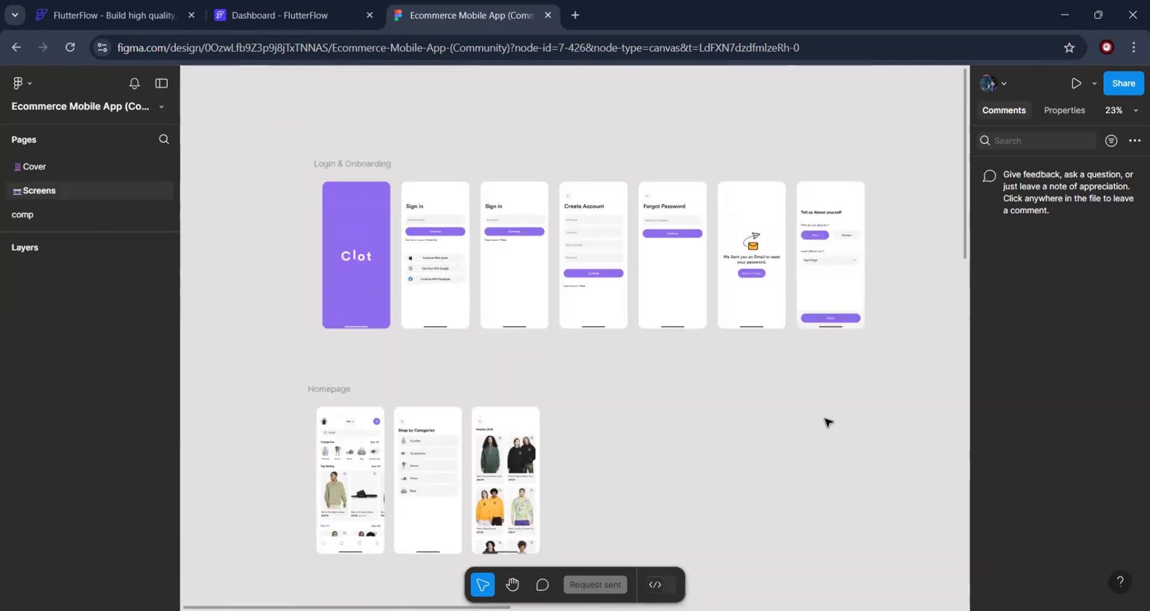
scroll(827, 422, up, 3)
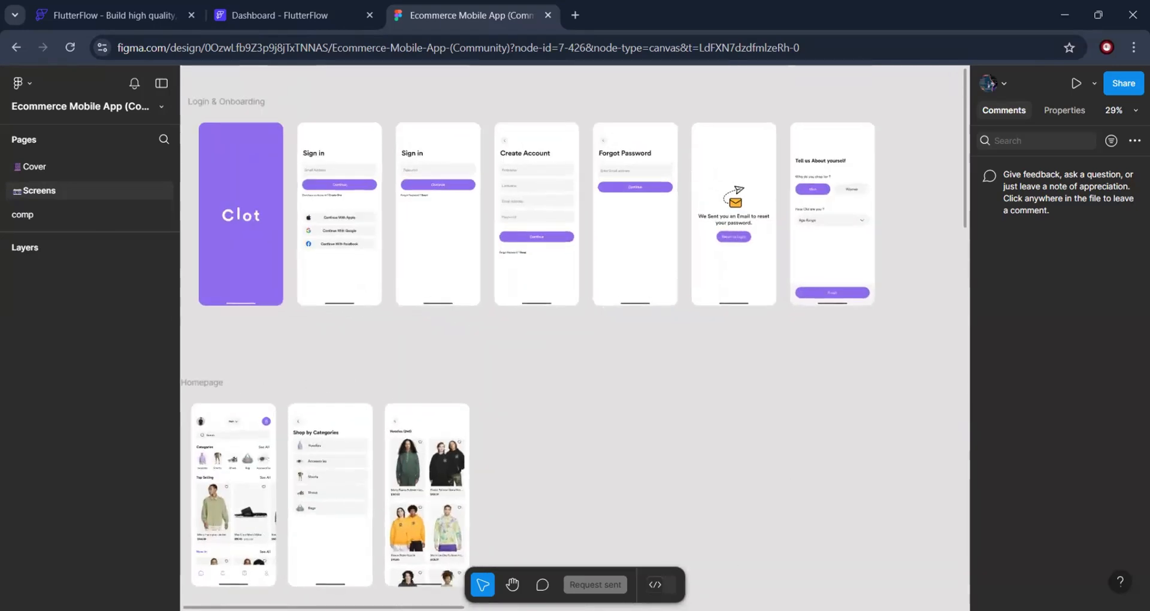
scroll(945, 342, left, 2)
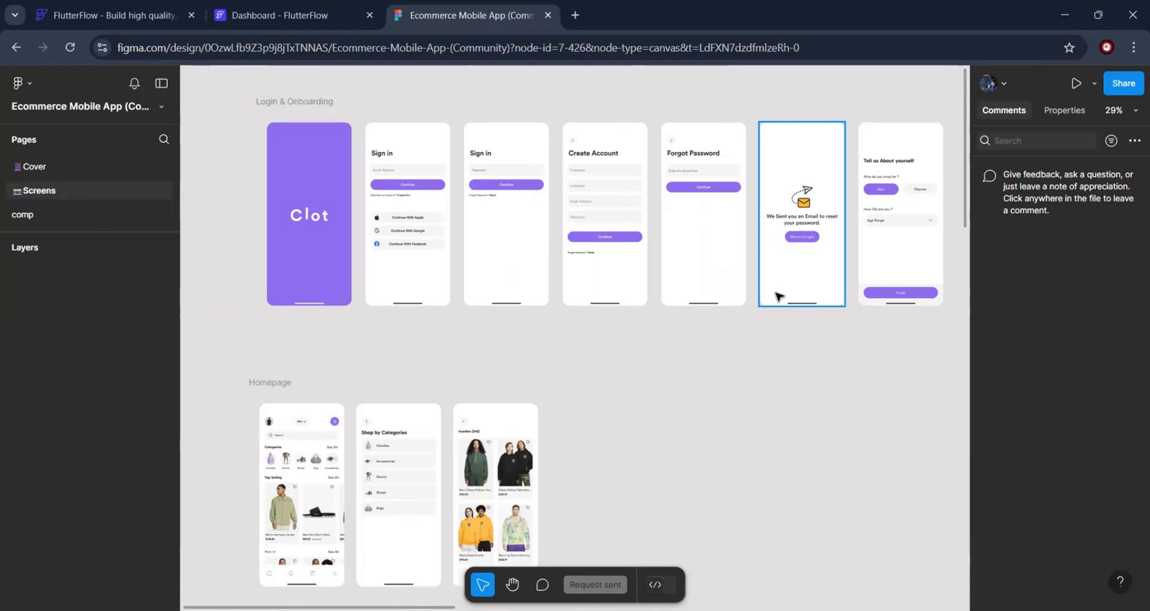
Inspect each light-mode Login & Onboarding frame in turn, from Splash to Onboarding
click(297, 149)
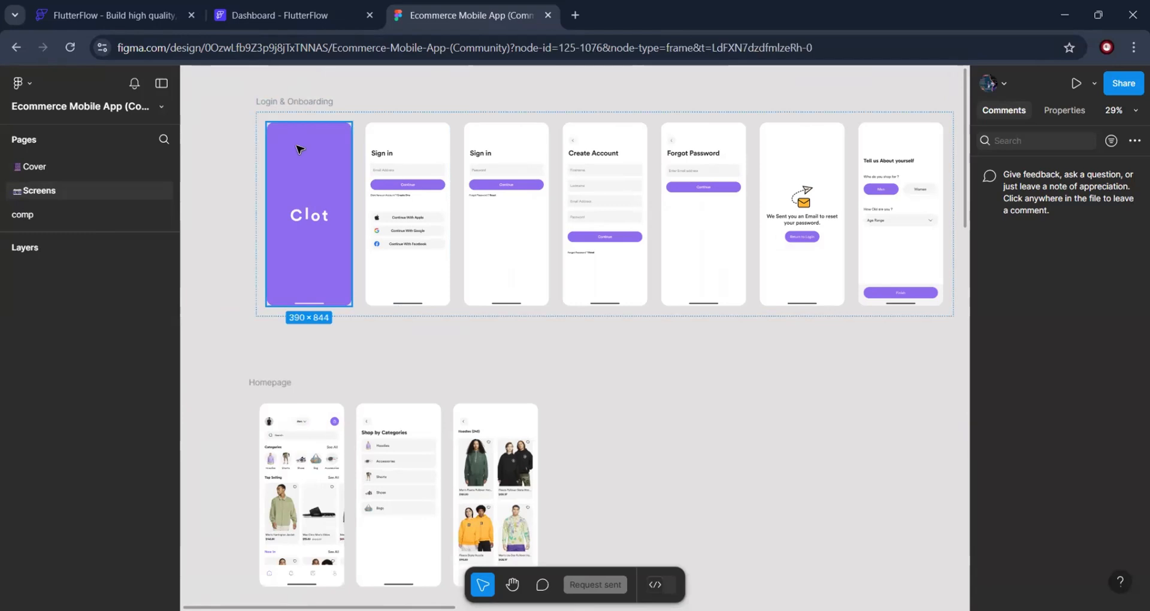
click(395, 144)
click(491, 145)
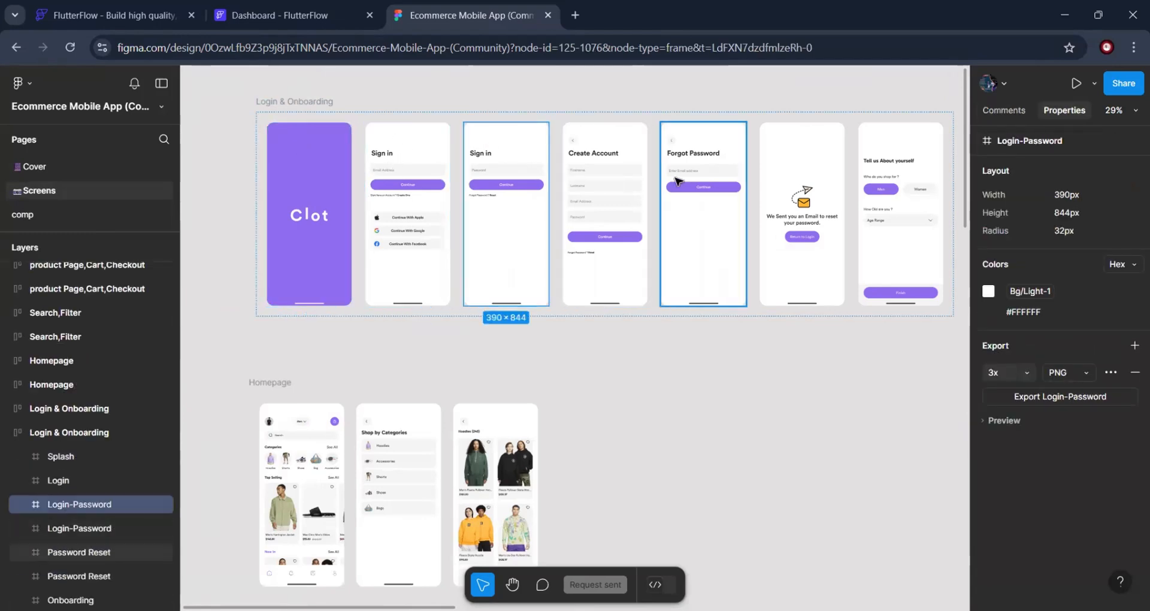
click(575, 136)
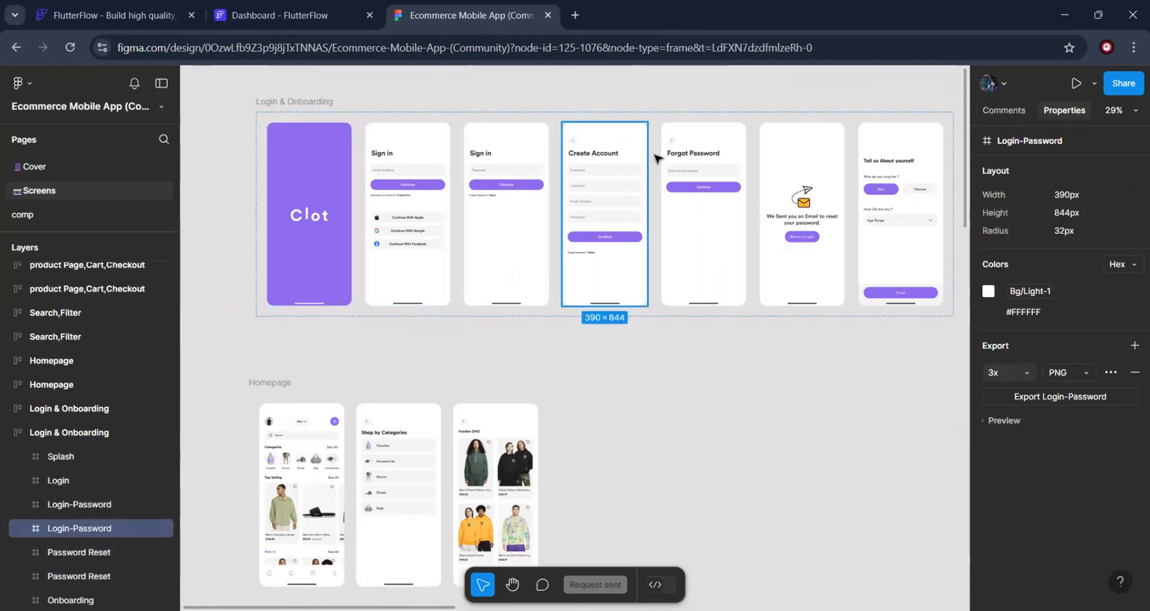
click(698, 145)
click(818, 163)
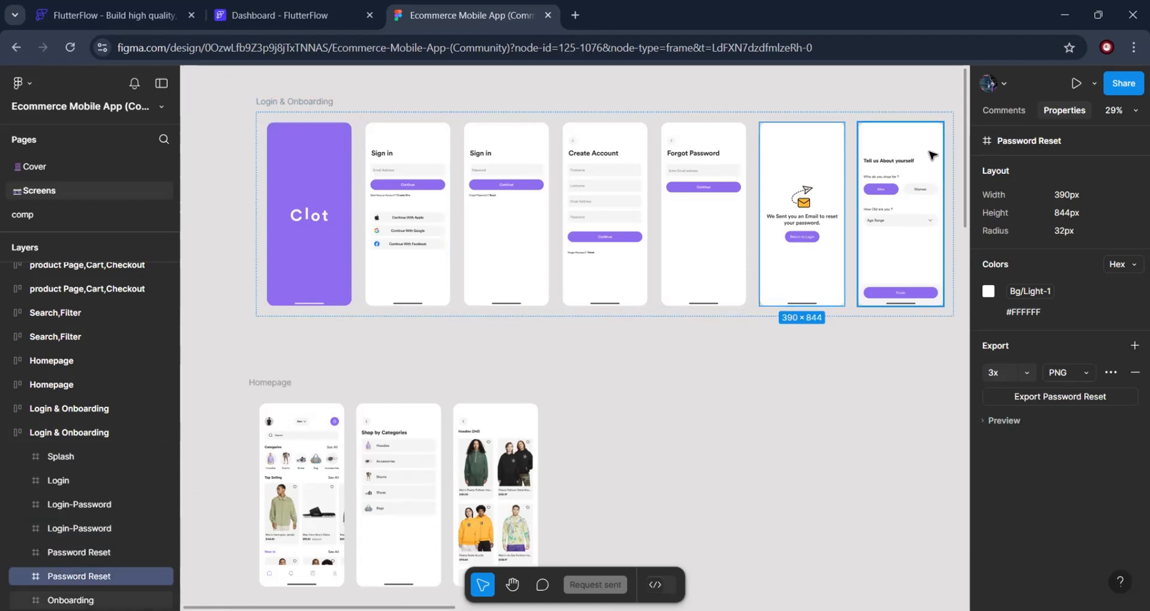
click(891, 146)
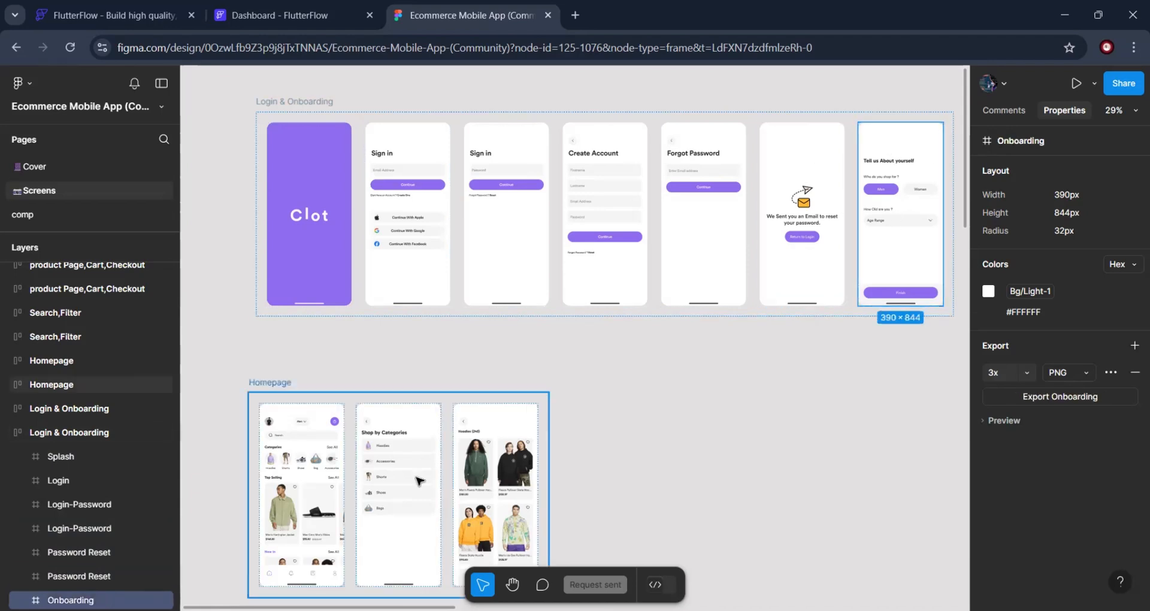
Inspect the light-mode HomePage frame, clear the selection, and view the rest of the Homepage section
click(329, 422)
key(Escape)
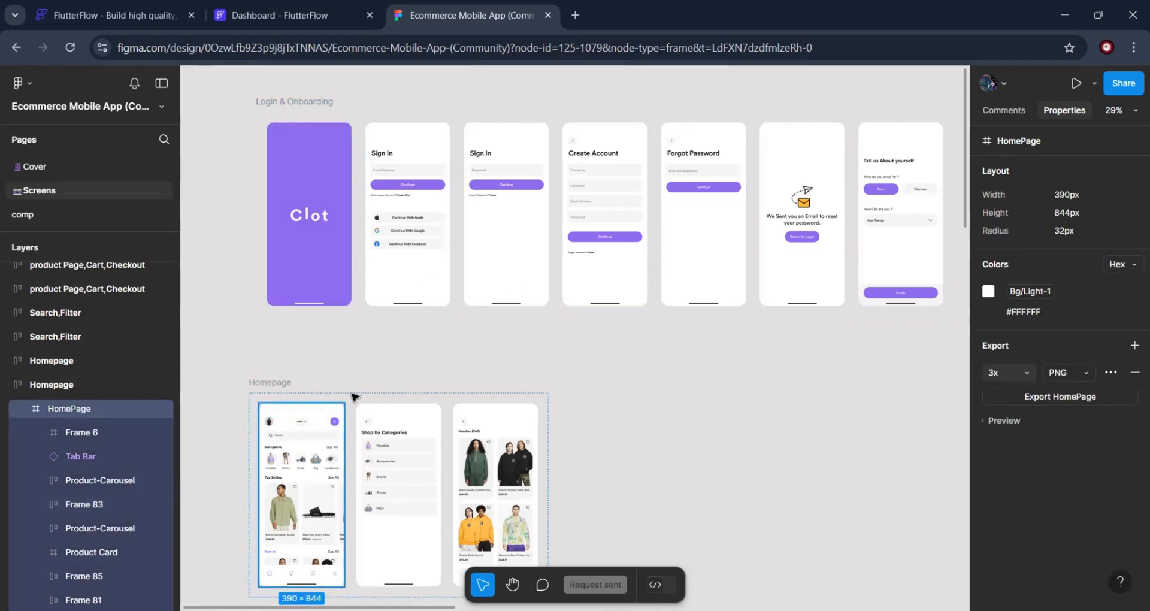
click(723, 447)
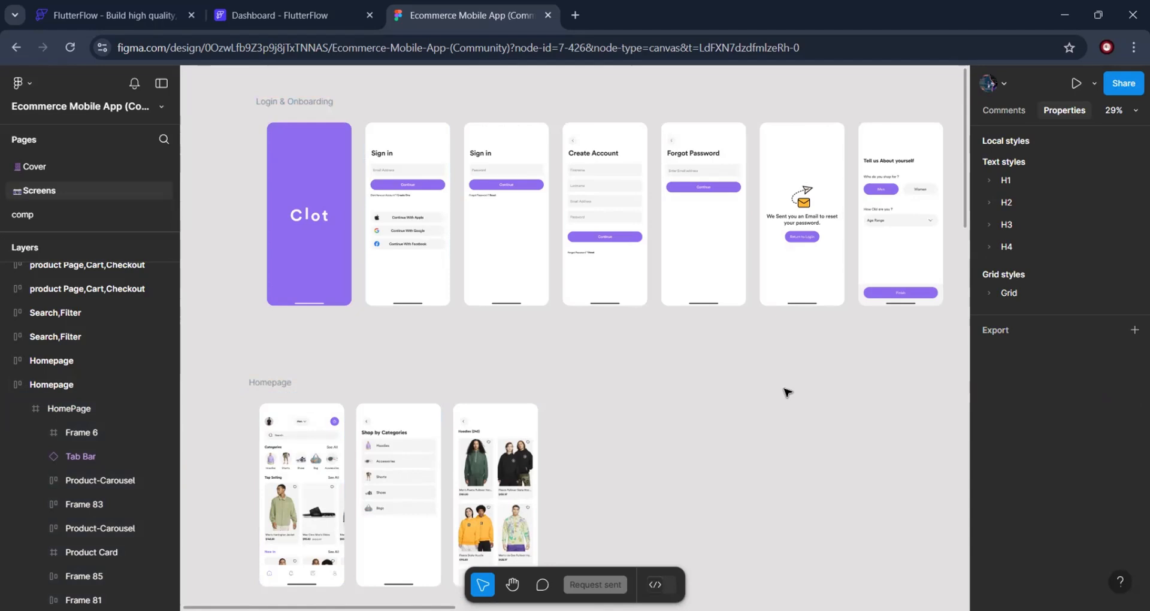
scroll(786, 392, up, 1)
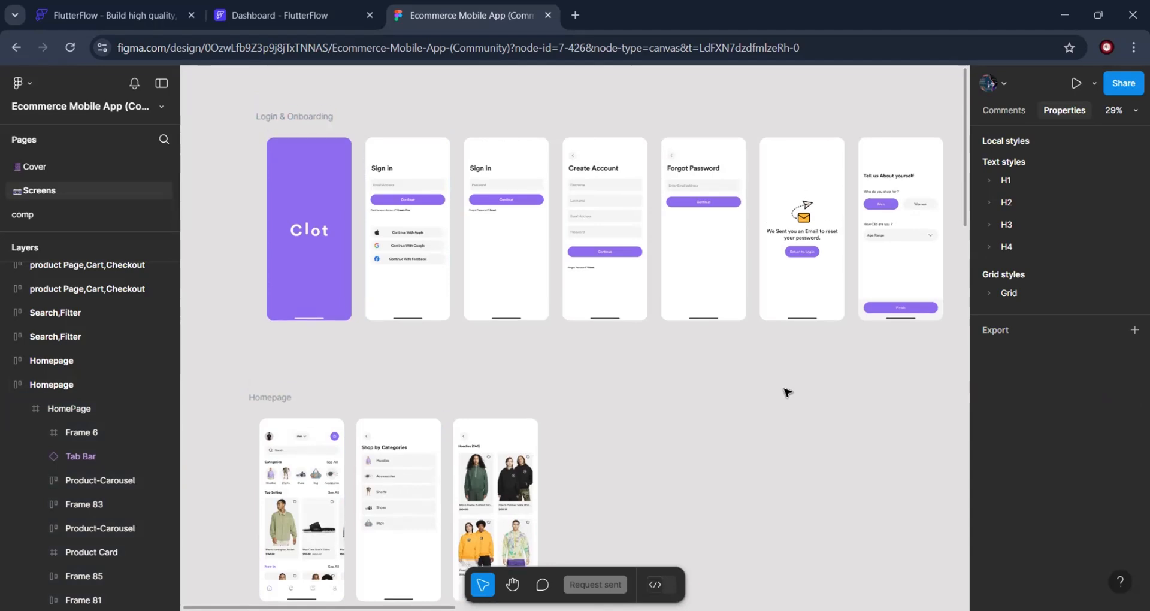
scroll(786, 392, down, 1)
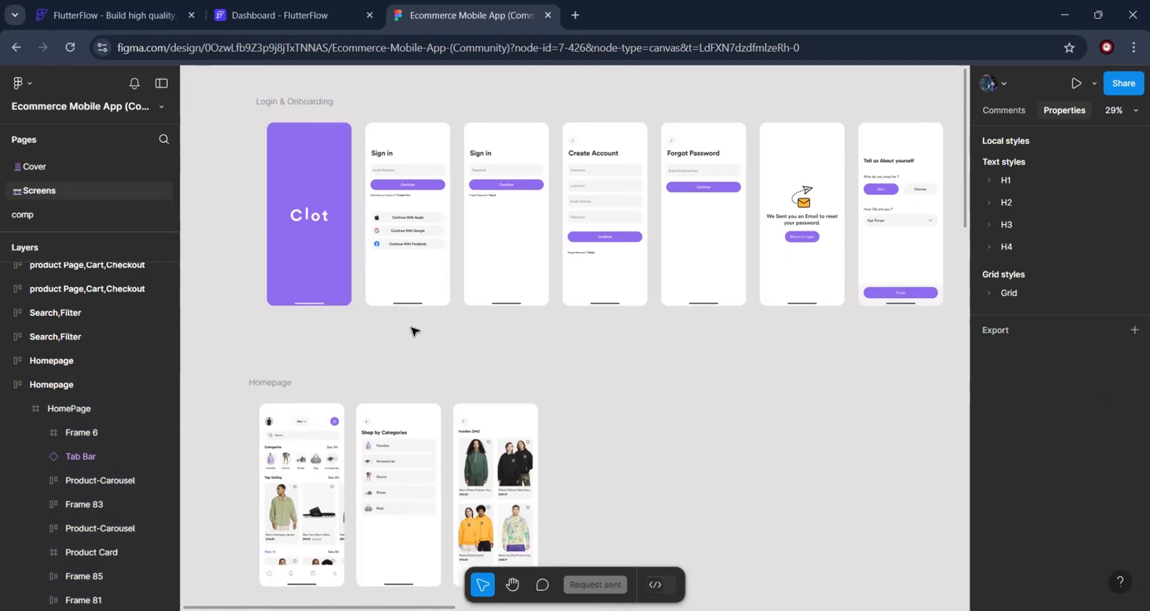
scroll(673, 380, down, 10)
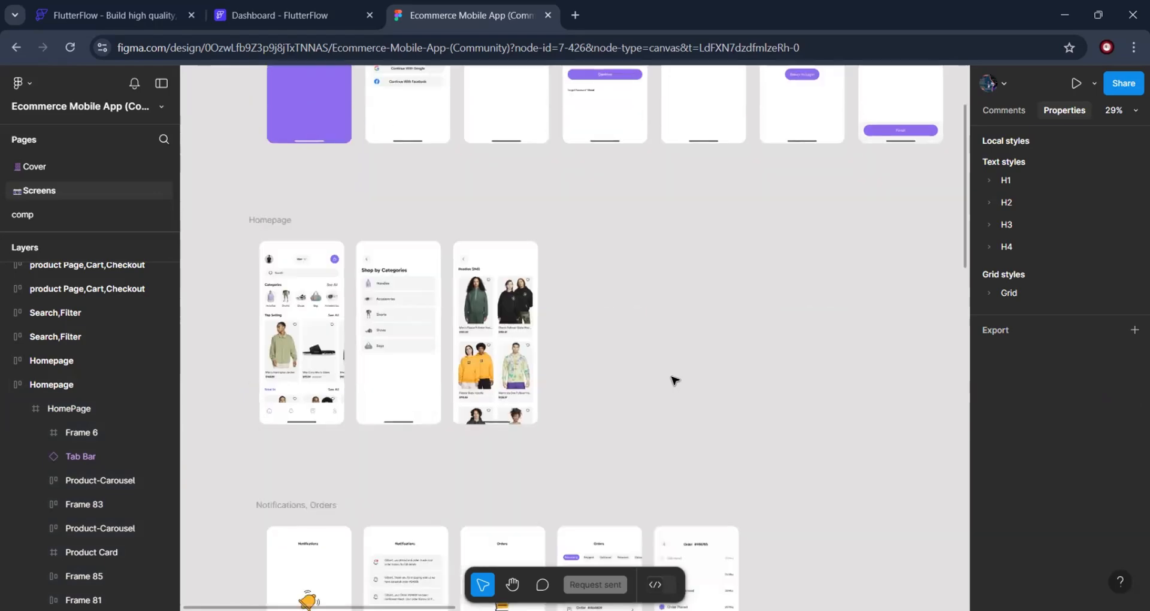
Look over the Notifications, Orders and Search, Filter sections, and select the Splash frame in the Login & Onboarding section
scroll(674, 379, down, 3)
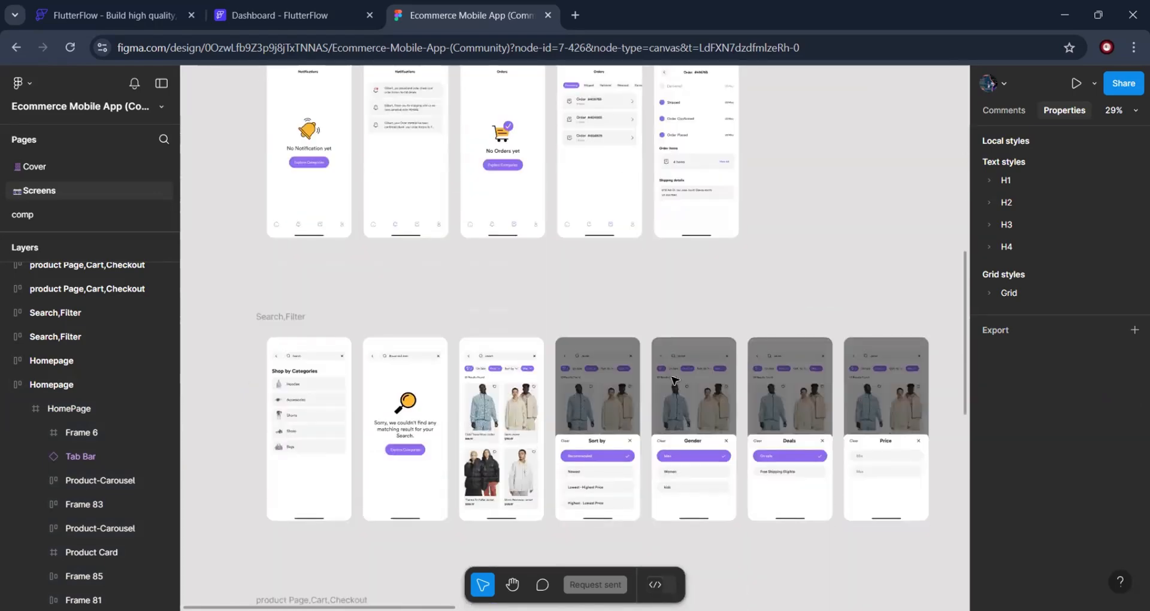
scroll(673, 379, up, 13)
scroll(675, 380, up, 1)
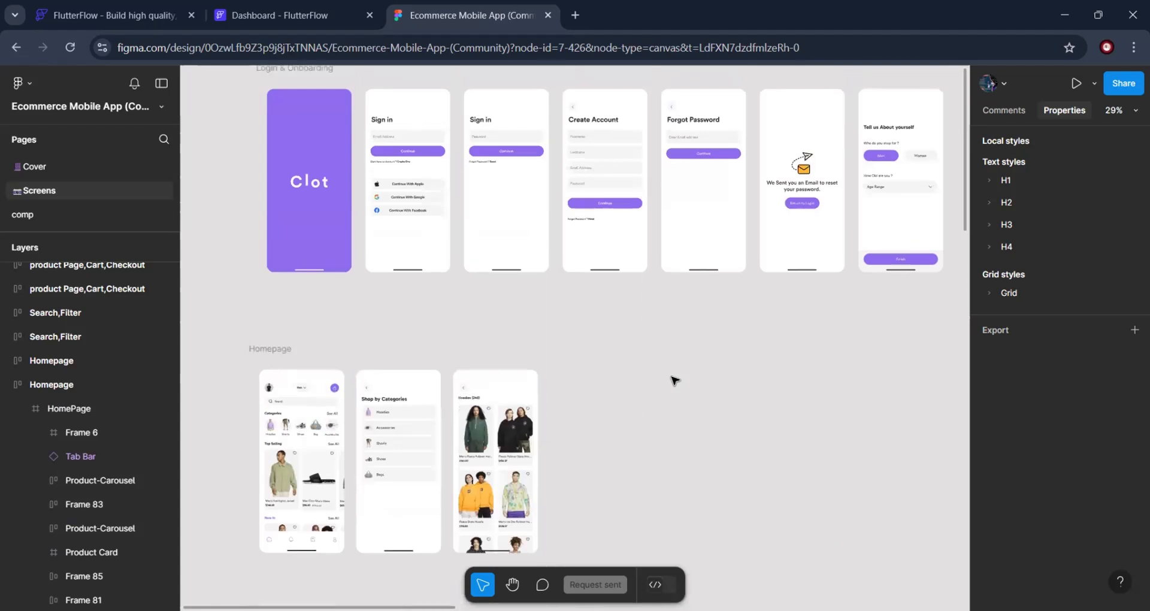
scroll(690, 374, up, 1)
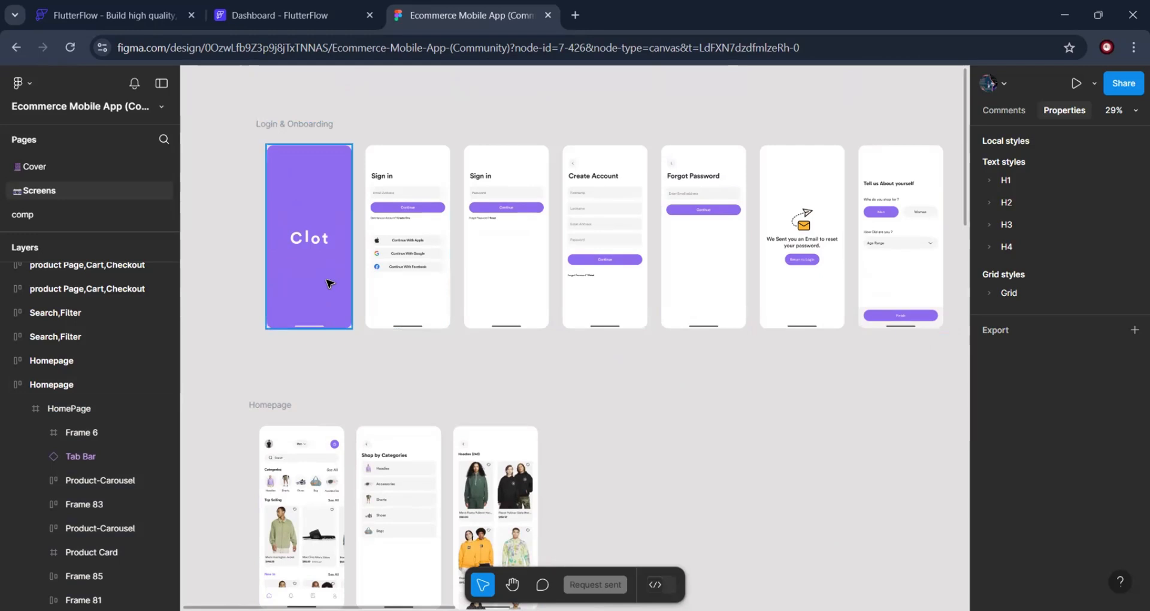
click(293, 313)
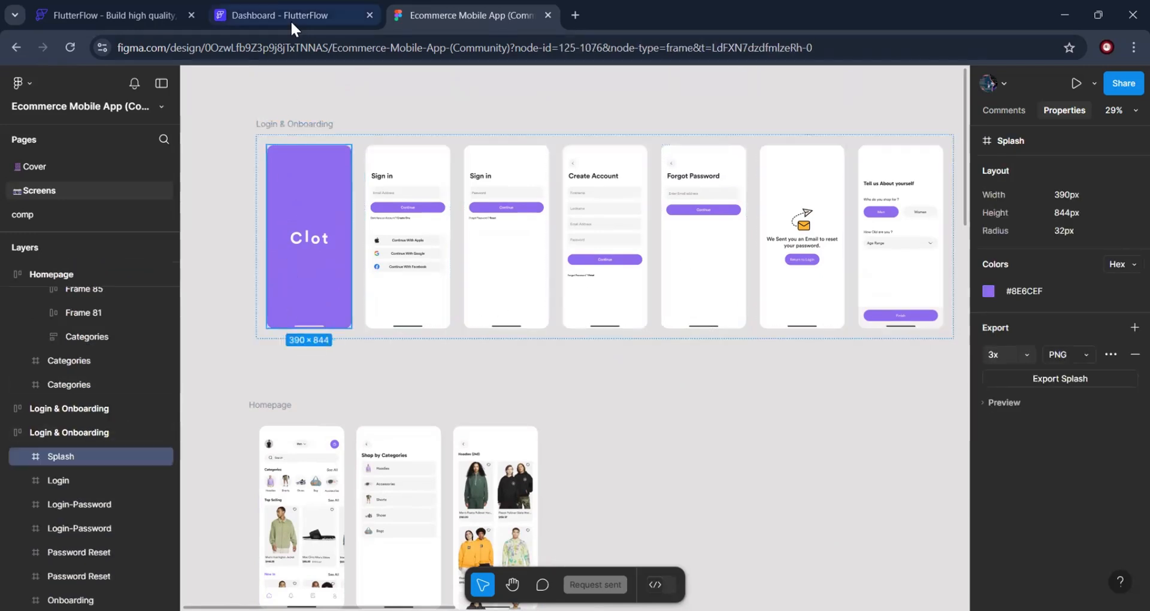
Switch to FlutterFlow, create a blank project named authentication, and skip the welcome introduction
click(260, 12)
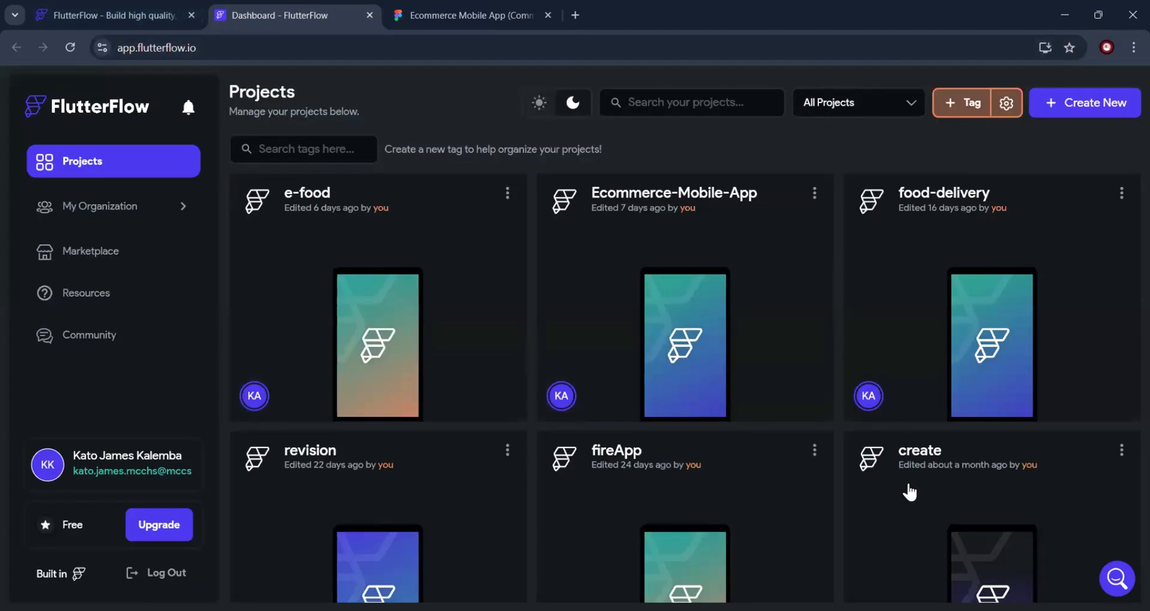
click(1099, 107)
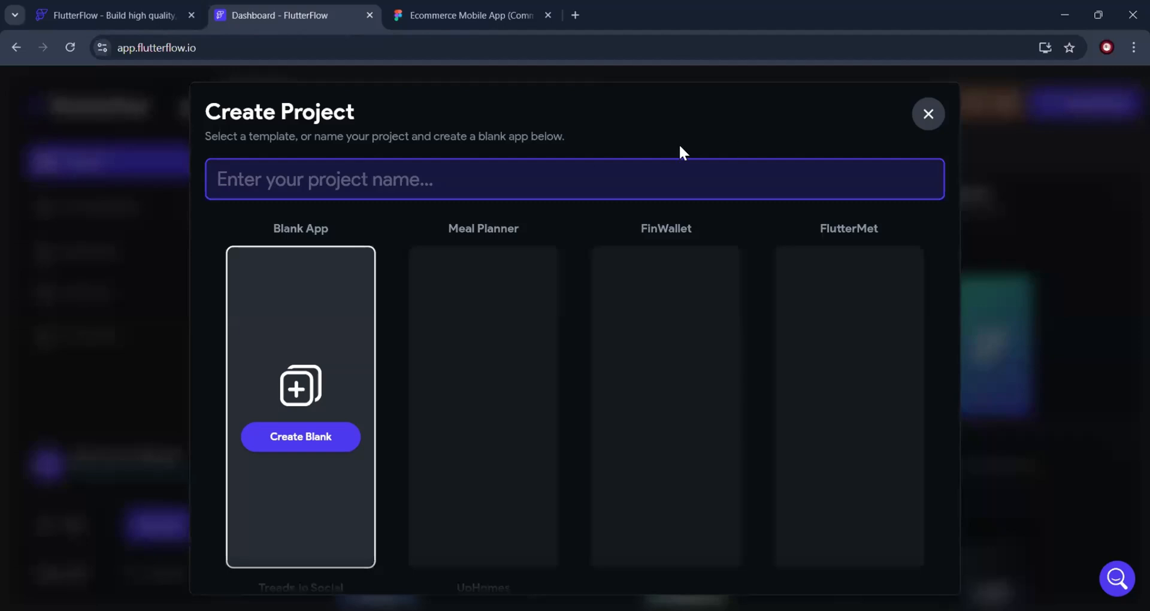
text(au)
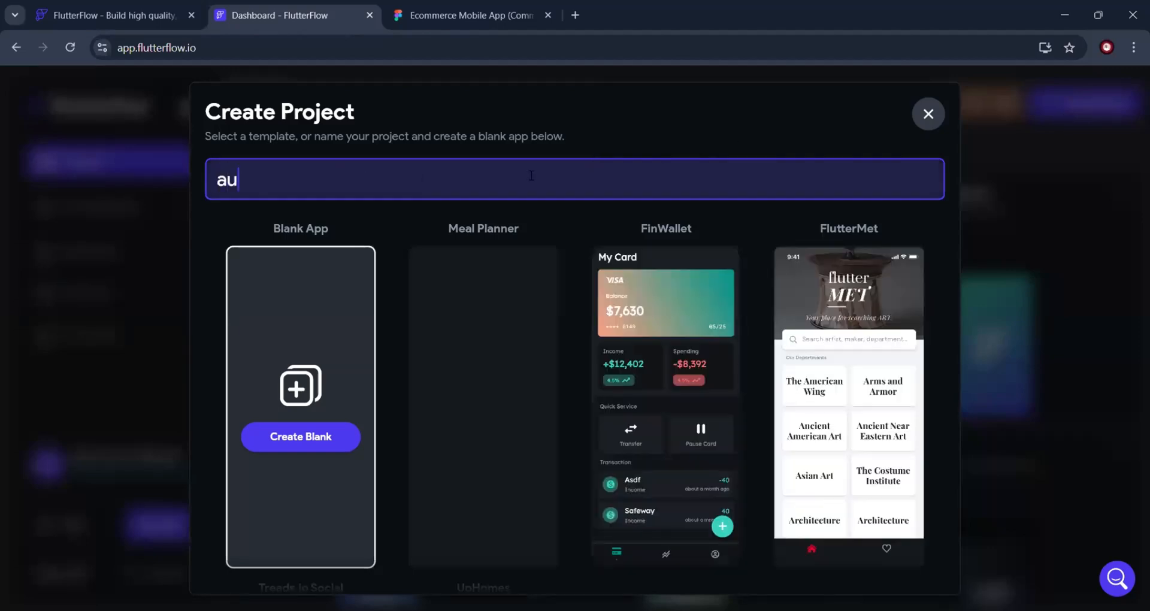
text(thentic)
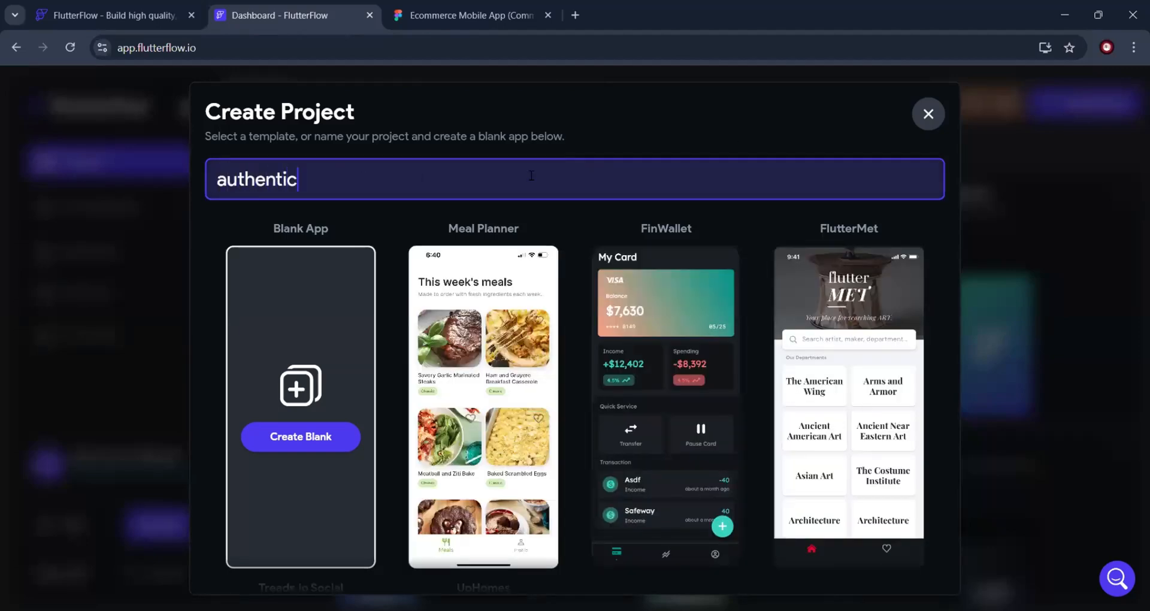
text(ation)
key(Return)
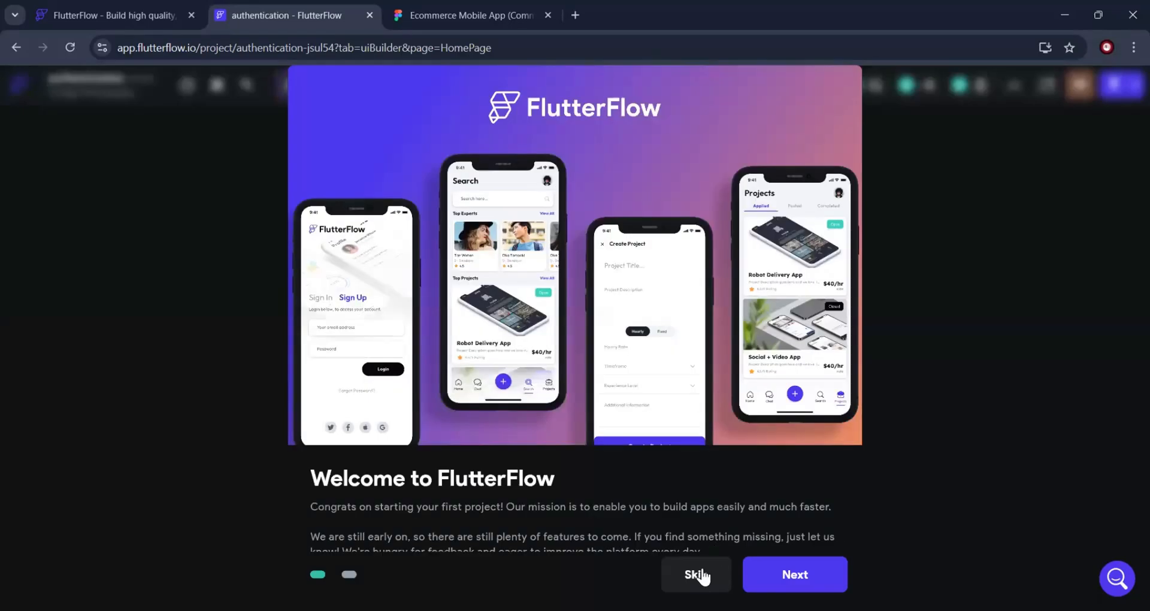
click(699, 575)
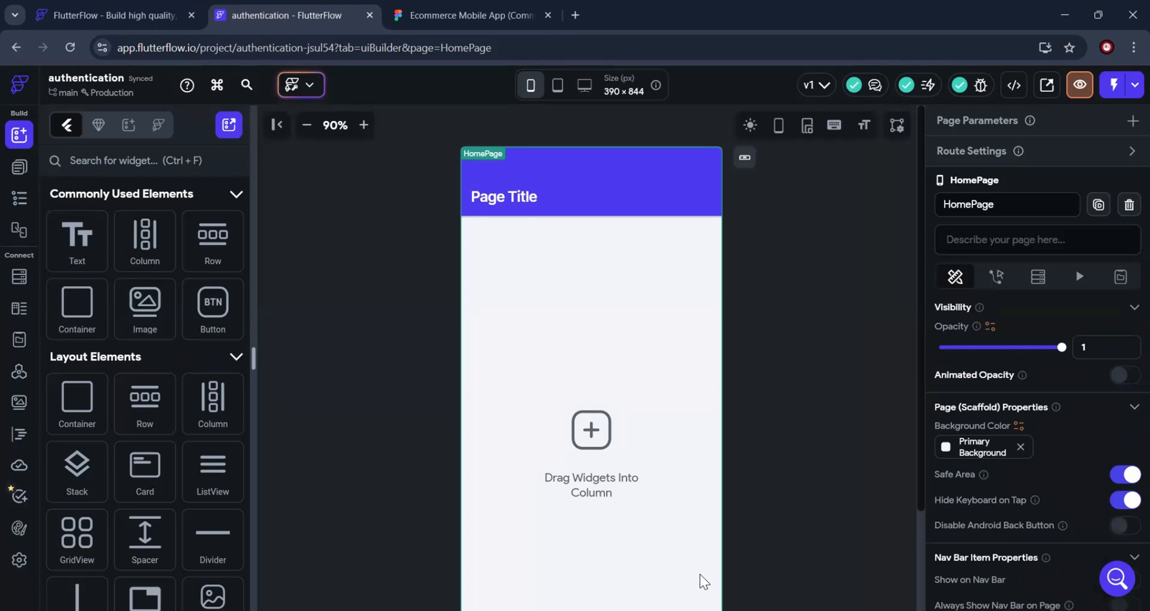
Check the Splash frame in Figma and rename the HomePage page in FlutterFlow as splash
click(415, 23)
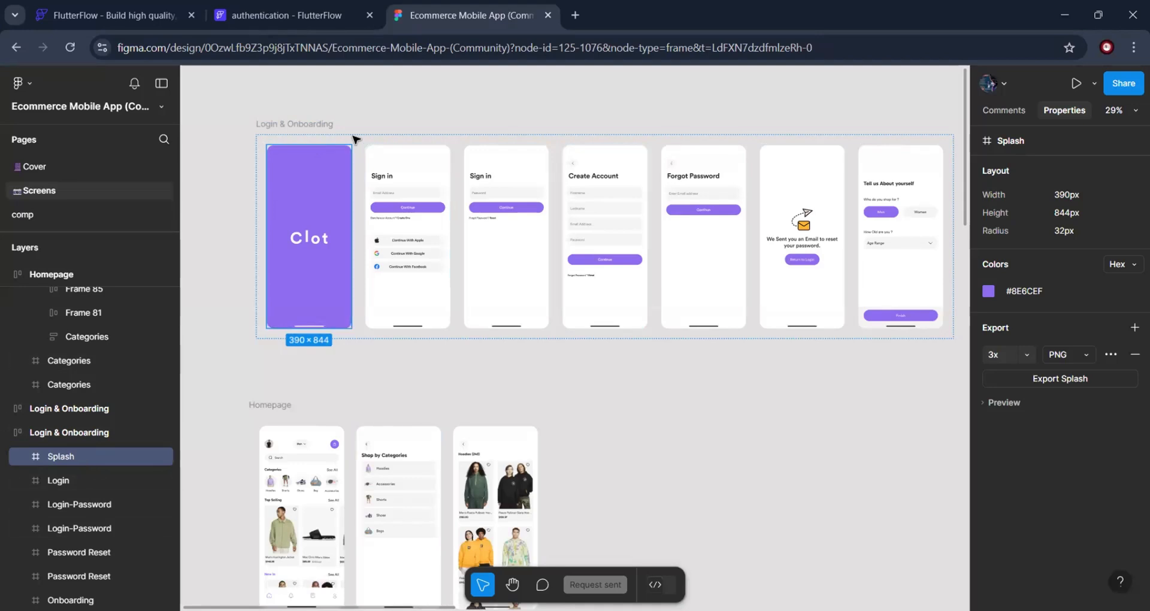
click(259, 23)
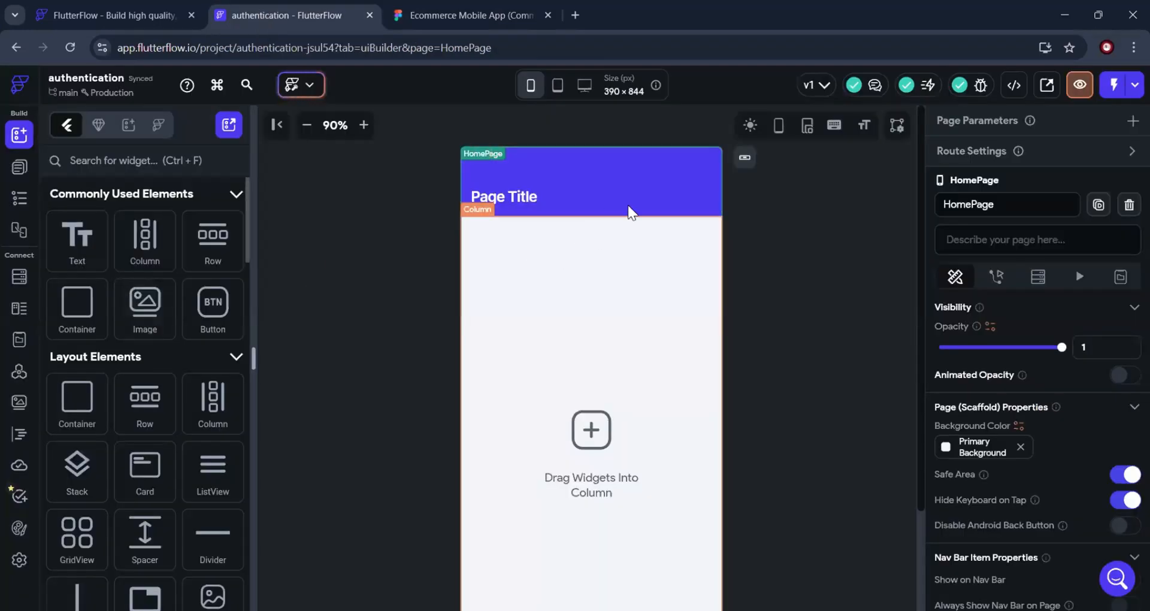
double_click(993, 206)
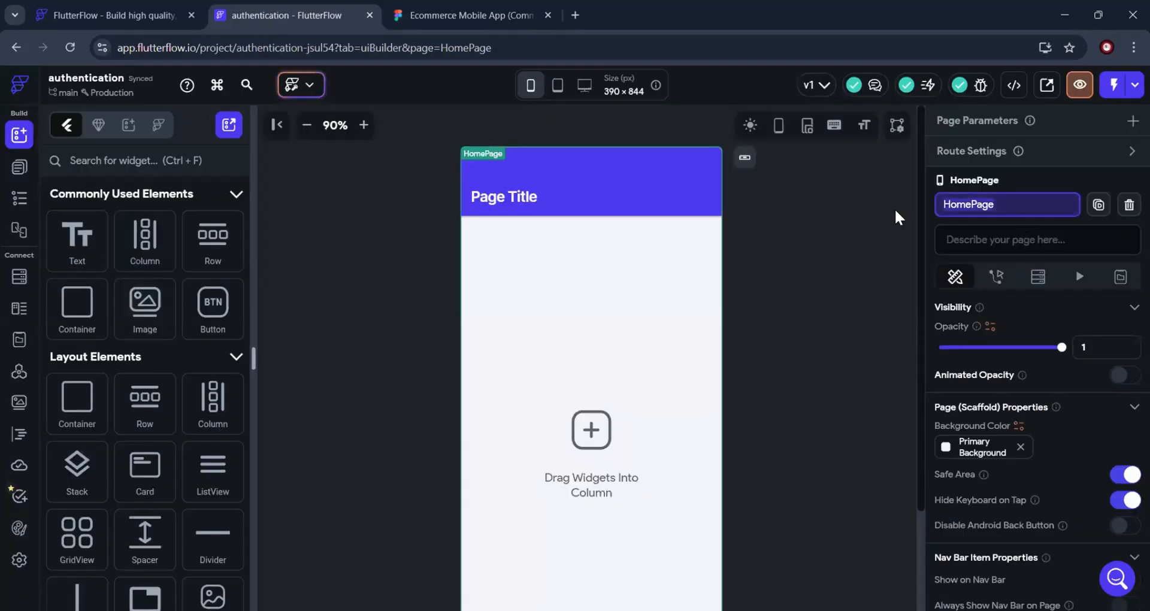
key(BackSpace)
text(spla)
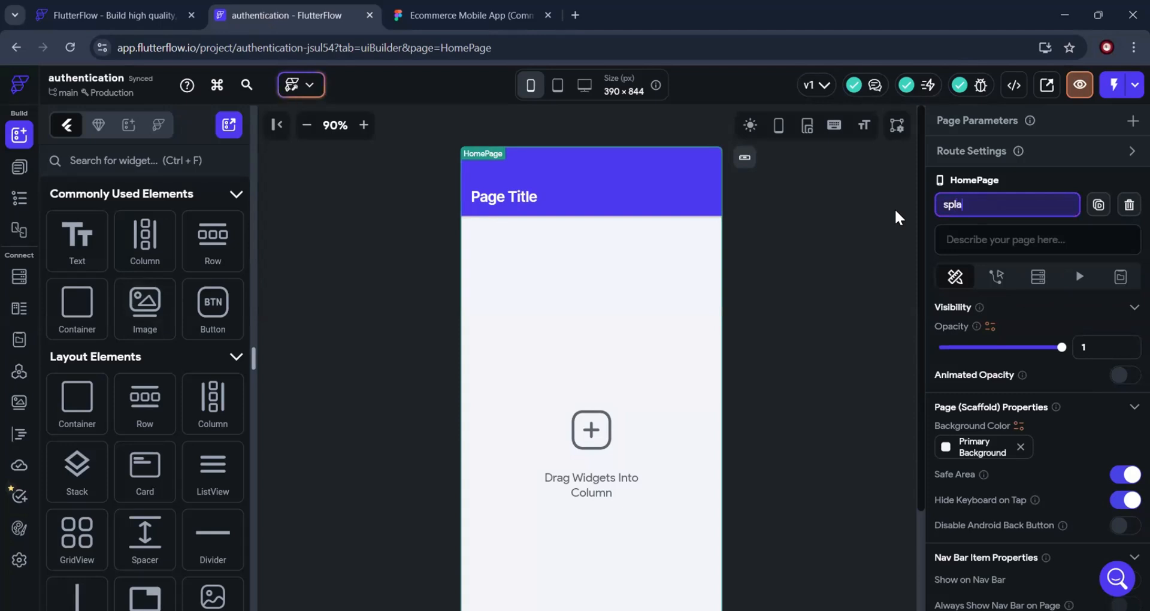
text(sh)
key(Return)
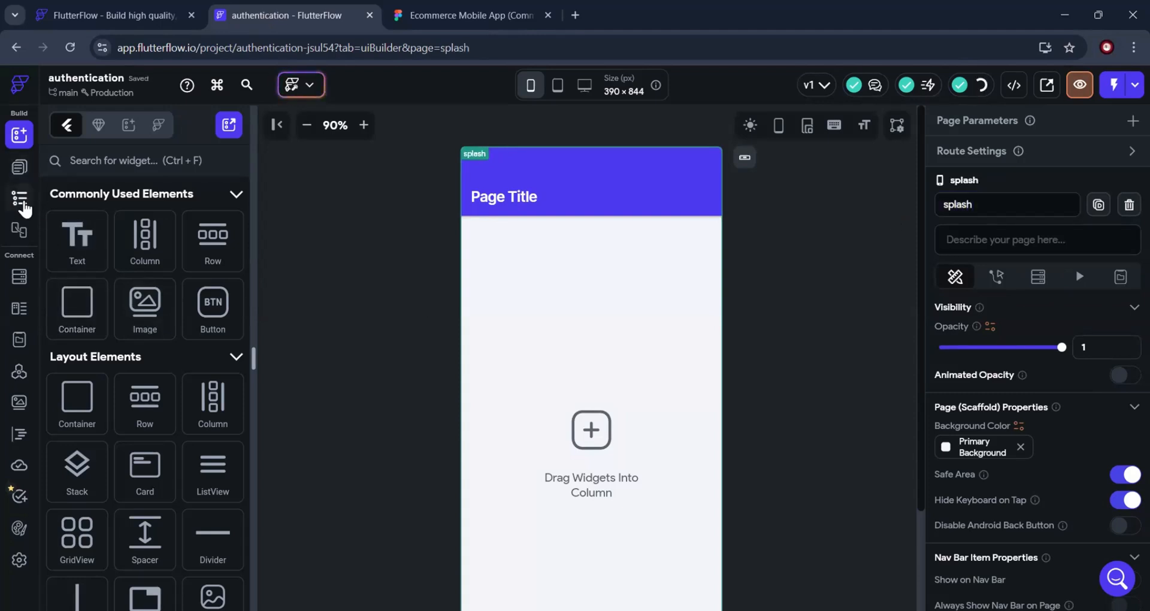
Show the splash page's widget tree, compare its AppBar with the Splash frame in Figma, and delete the AppBar in FlutterFlow
click(23, 203)
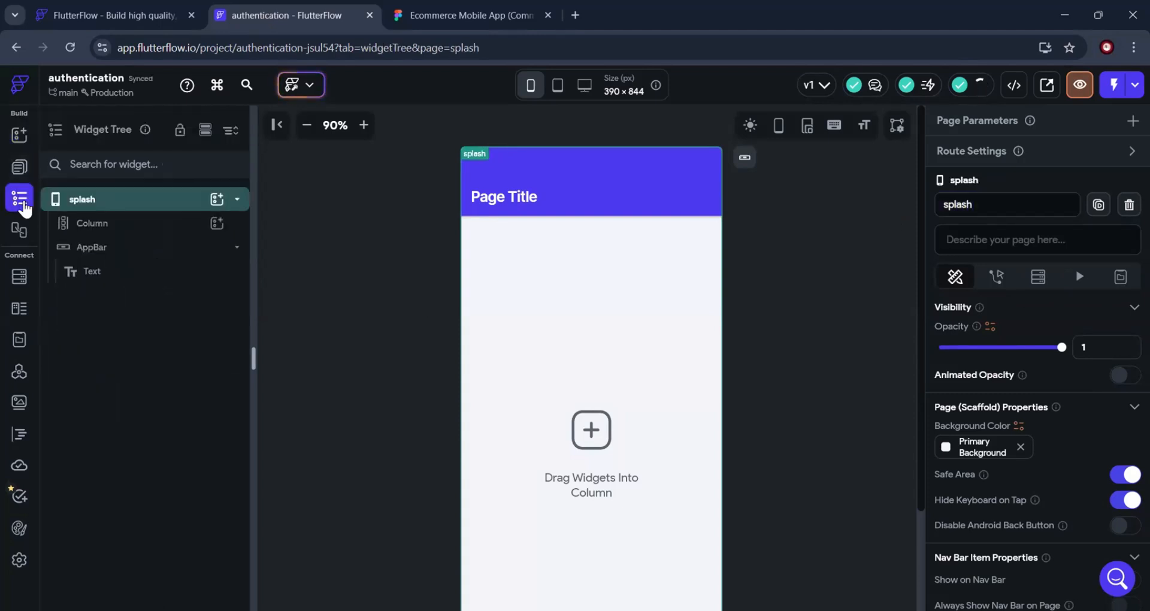
click(570, 201)
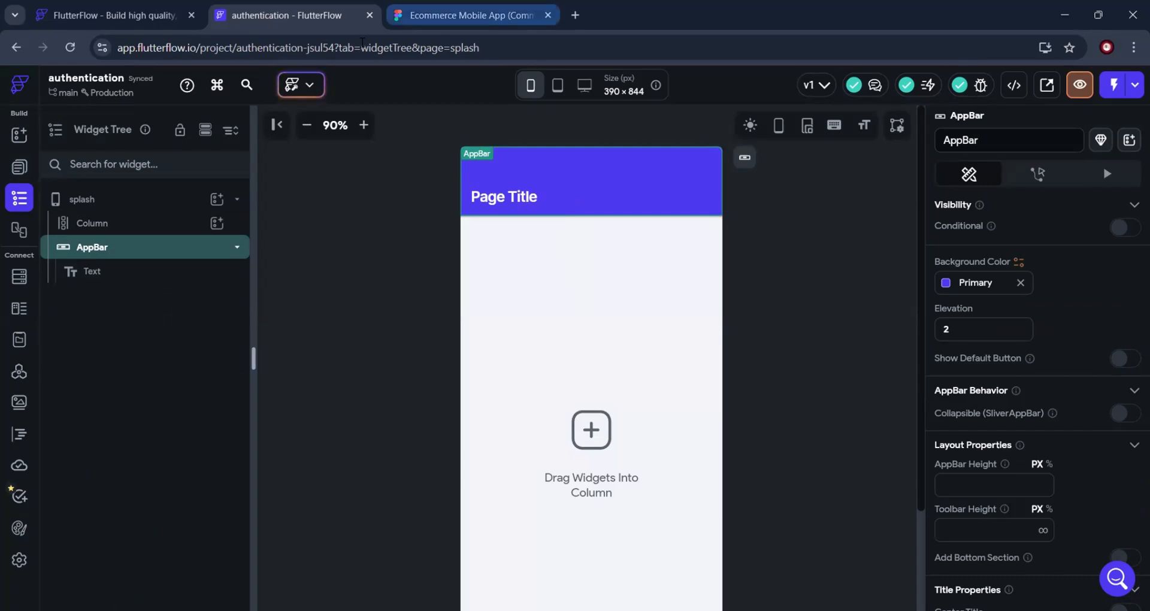
click(414, 20)
scroll(423, 316, up, 3)
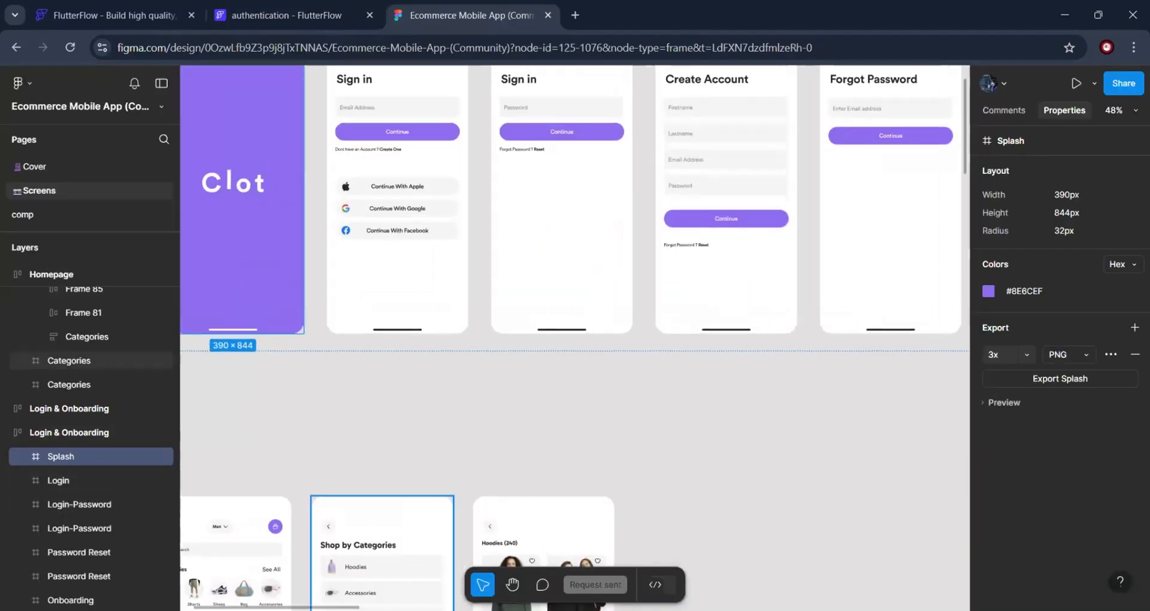
scroll(390, 547, left, 5)
scroll(492, 398, up, 2)
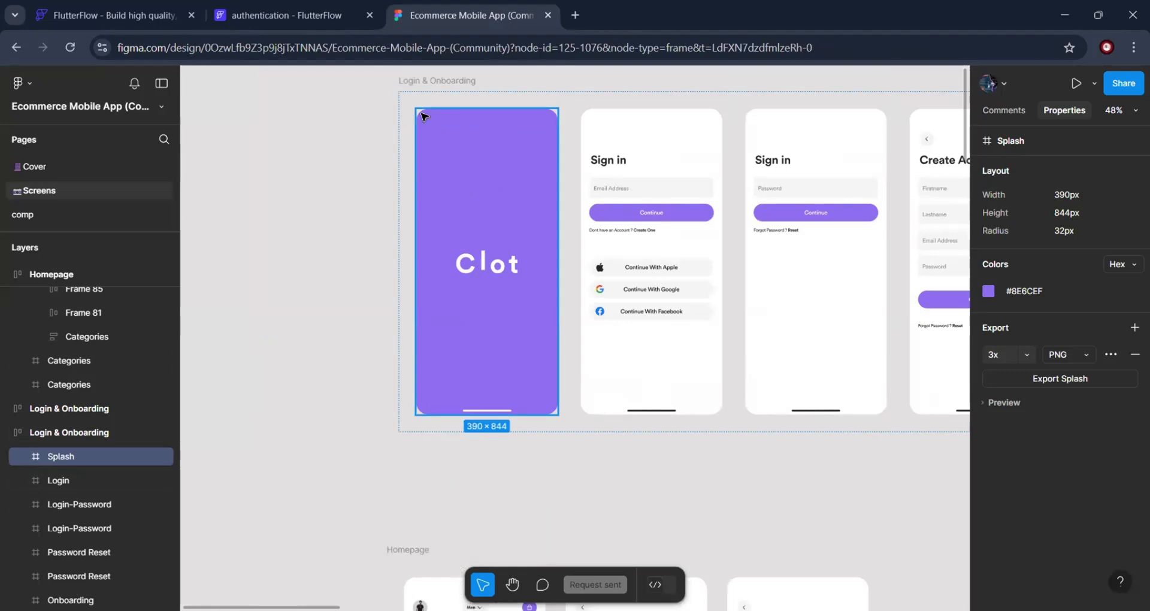
click(250, 8)
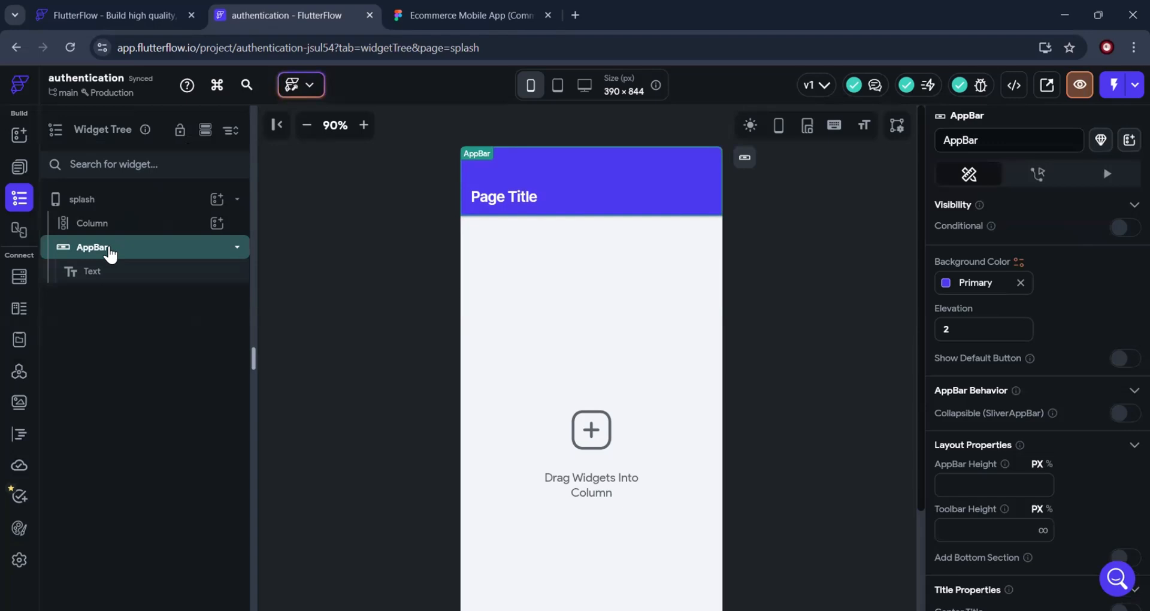
right_click(110, 254)
click(94, 247)
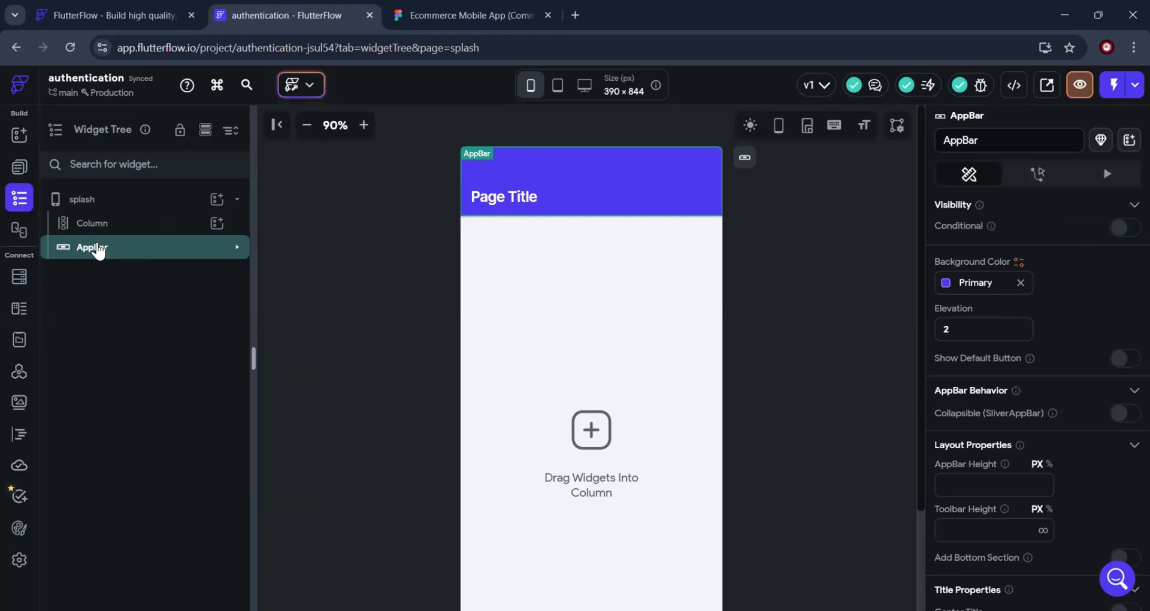
right_click(98, 250)
click(285, 270)
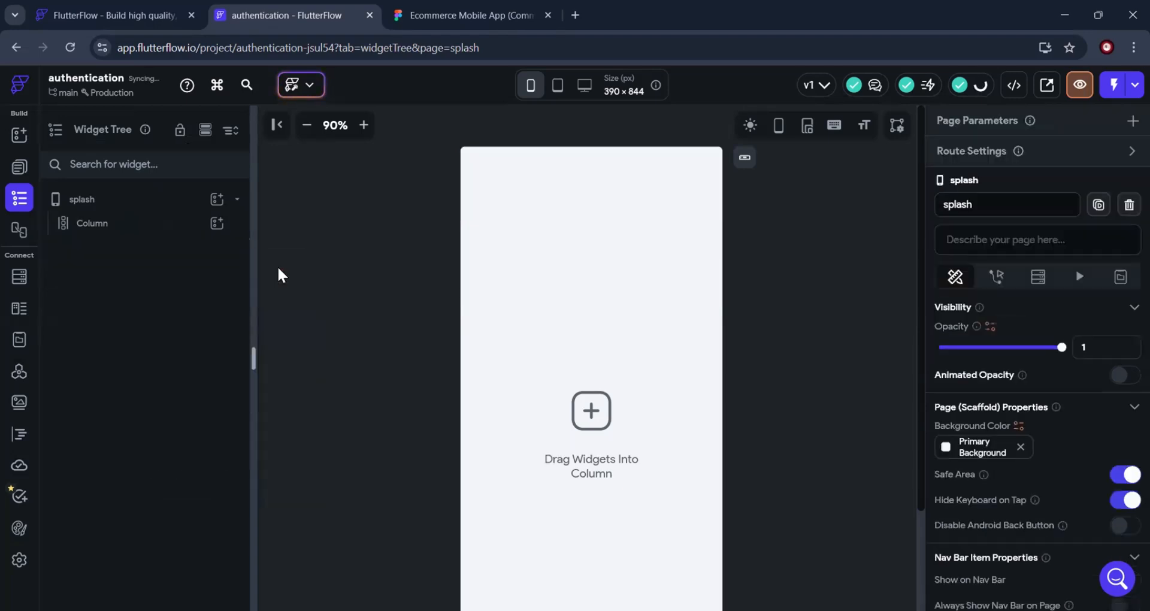
Select the splash page in FlutterFlow and copy the Splash frame's colour #8E6CEF from Figma
click(567, 277)
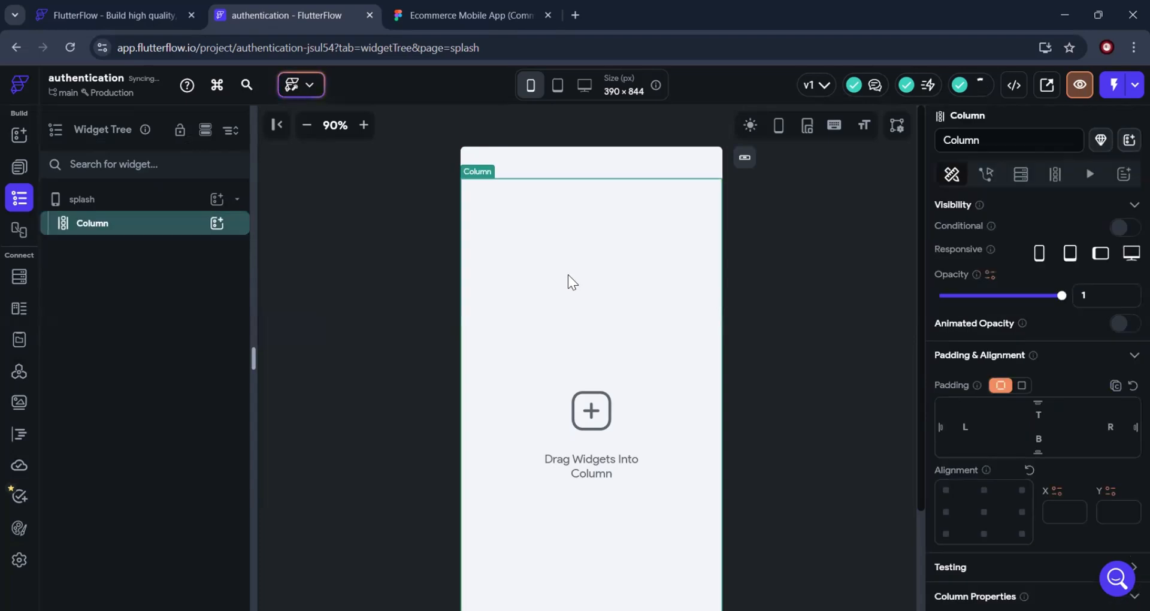
click(419, 16)
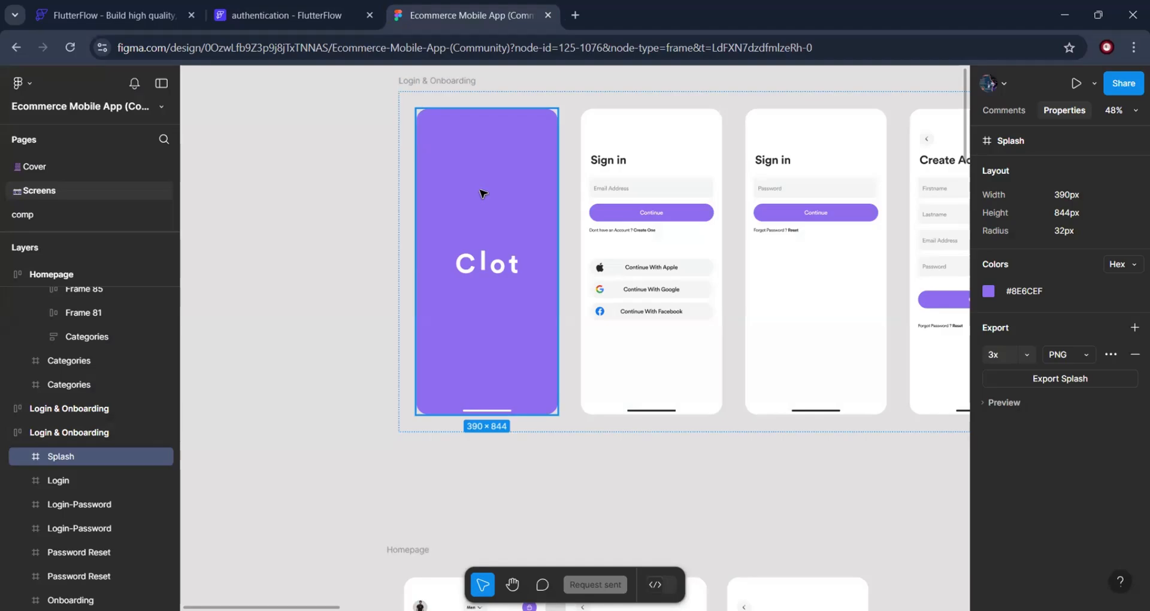
click(288, 16)
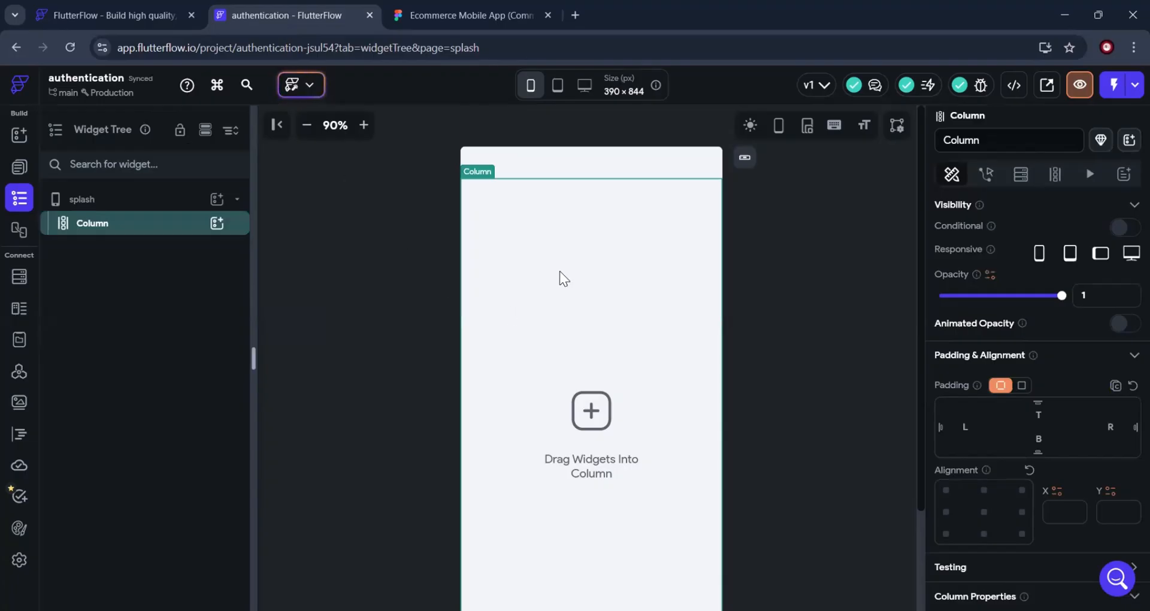
click(539, 173)
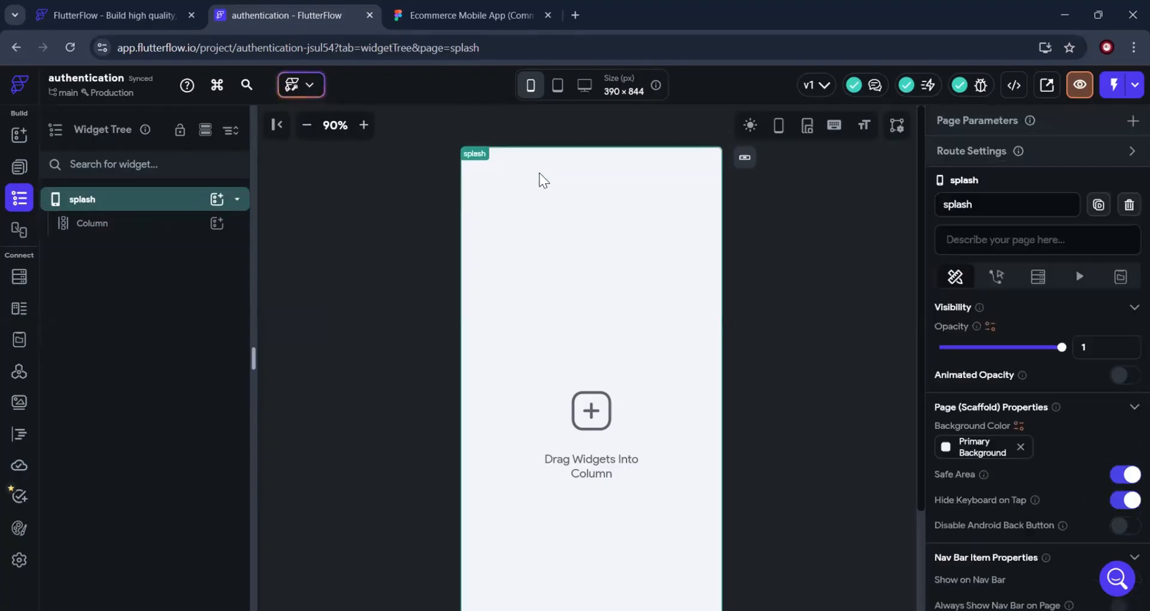
click(403, 24)
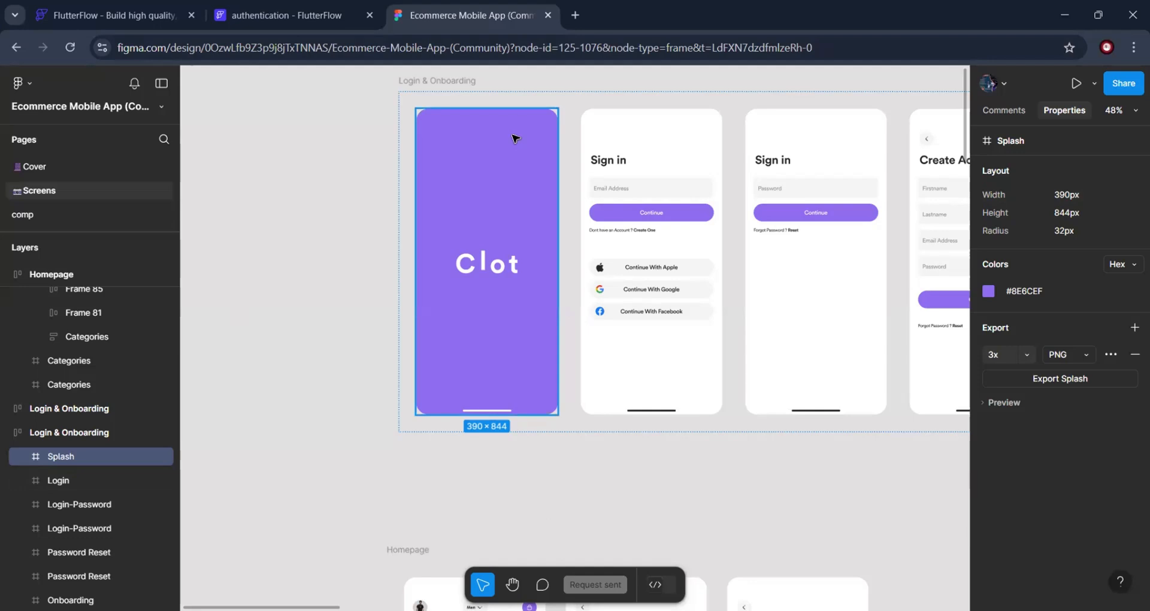
click(1023, 285)
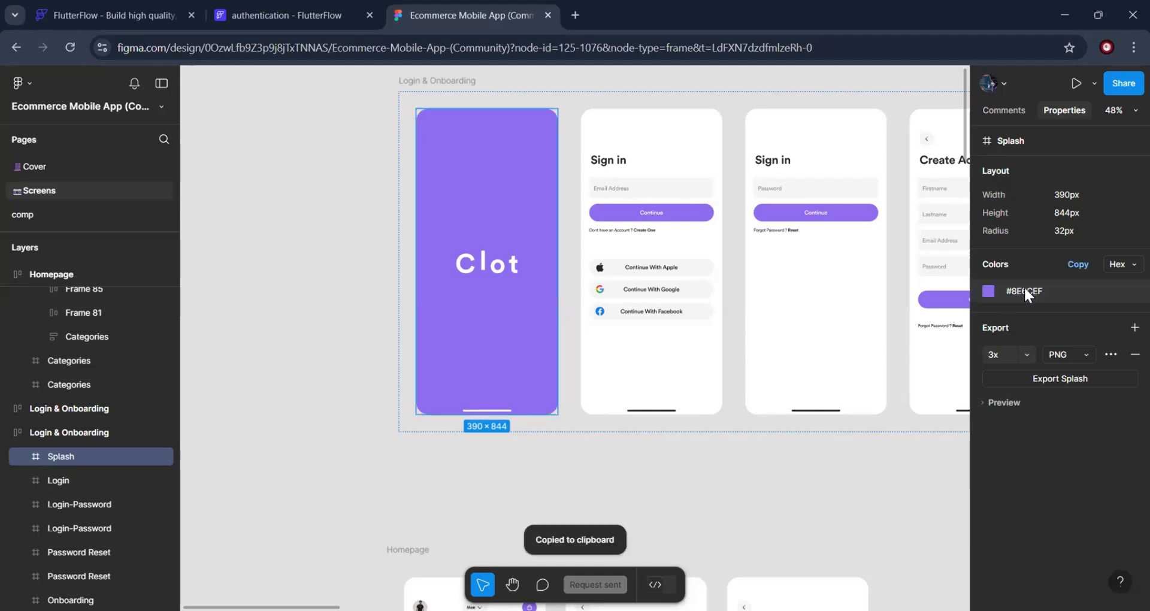
mouse_move(1009, 296)
Set the splash page's background color to #8E6CEF in FlutterFlow
click(285, 19)
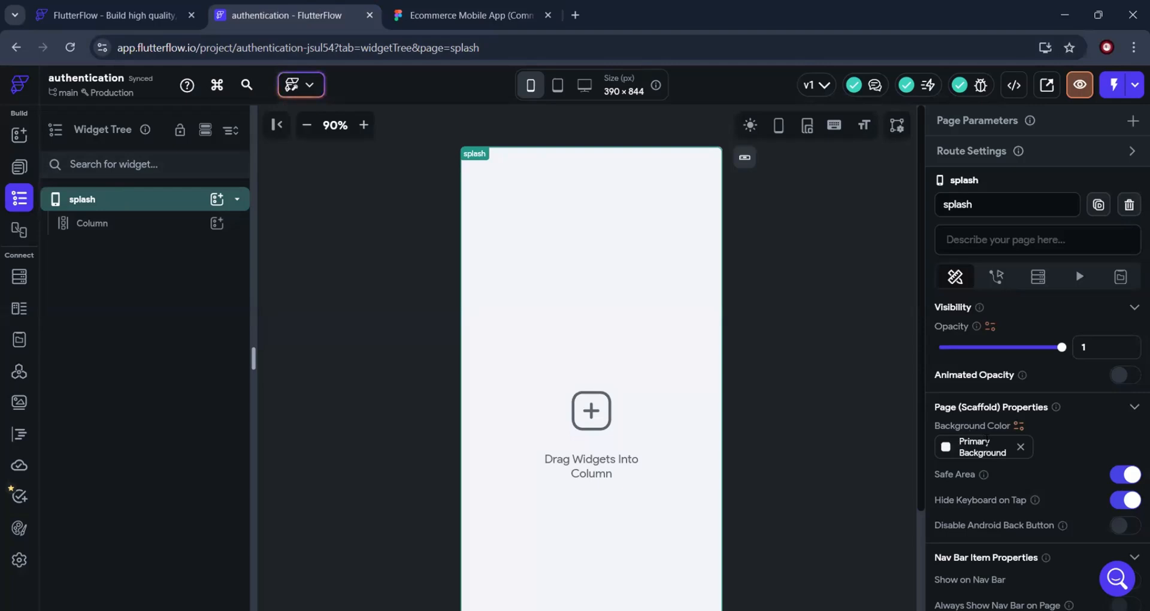
click(989, 446)
key(ctrl+v)
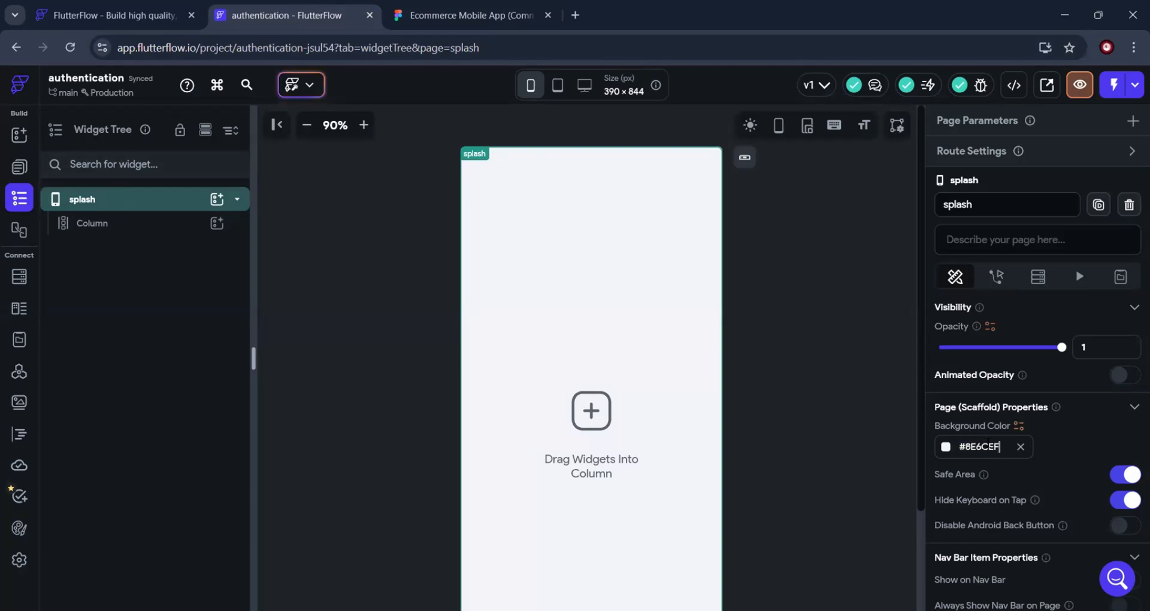
key(Return)
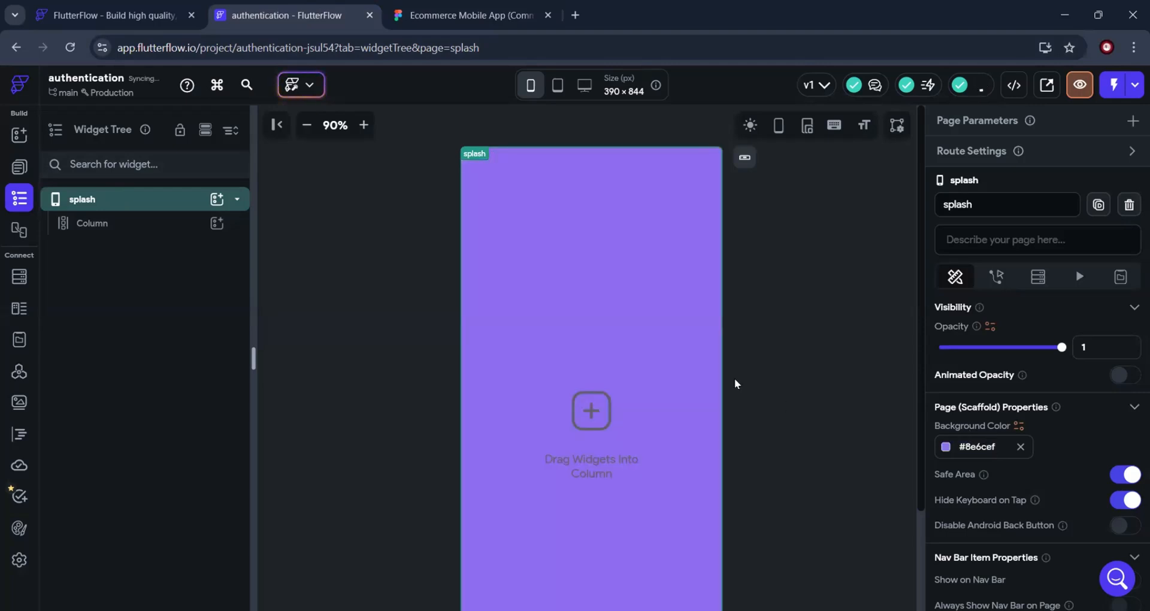
click(767, 295)
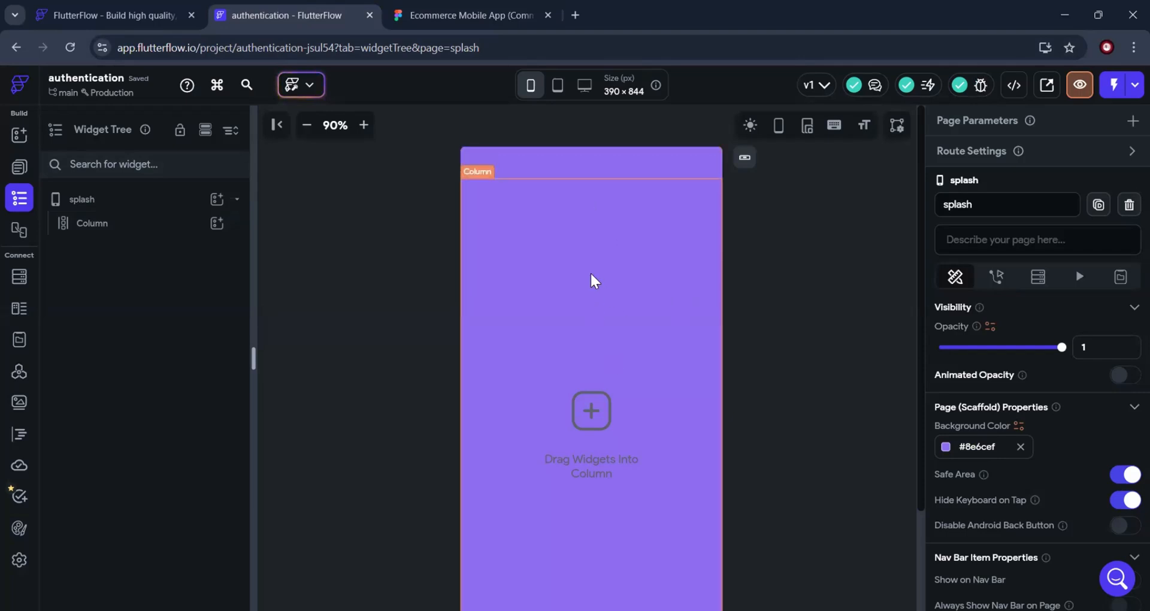
Inspect the dimensions of the Clot logo image on the Splash frame in Figma and return to FlutterFlow
click(407, 17)
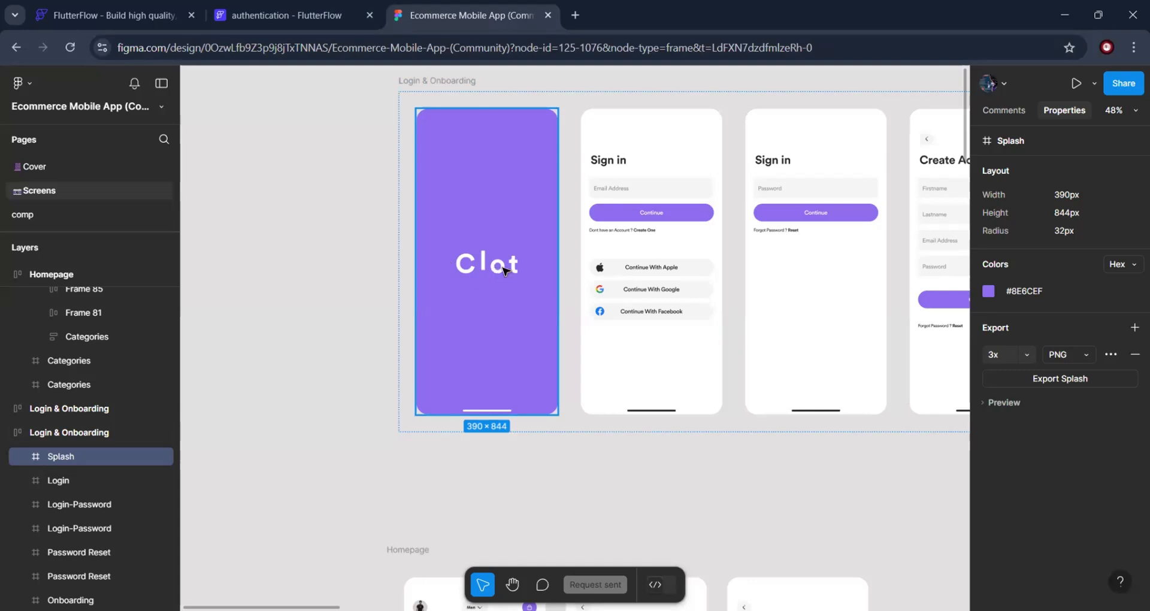
click(503, 271)
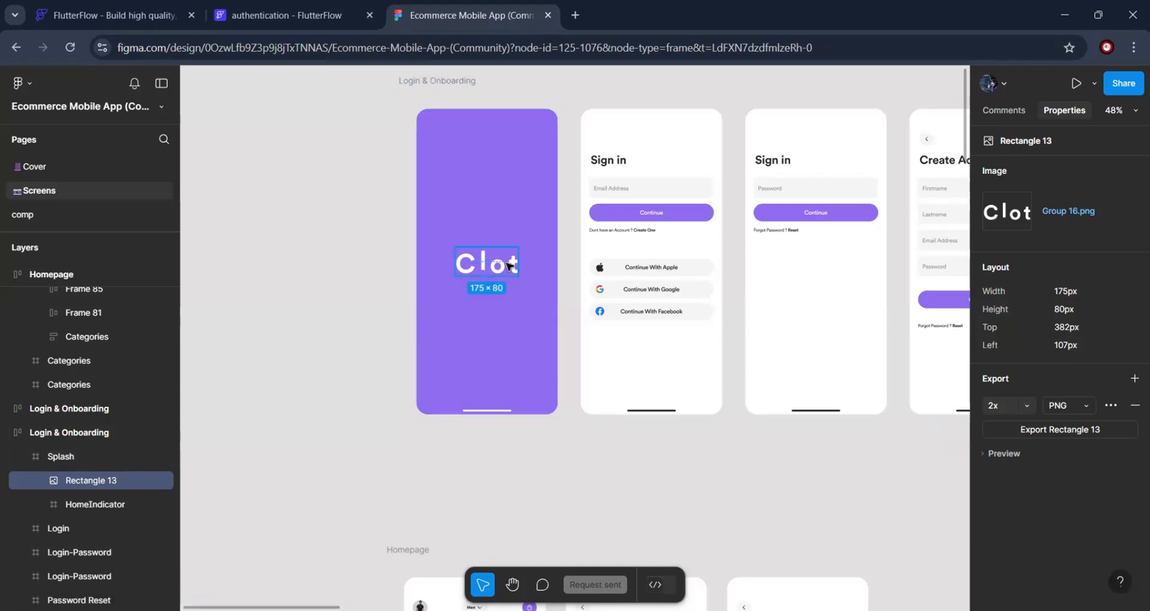
click(300, 20)
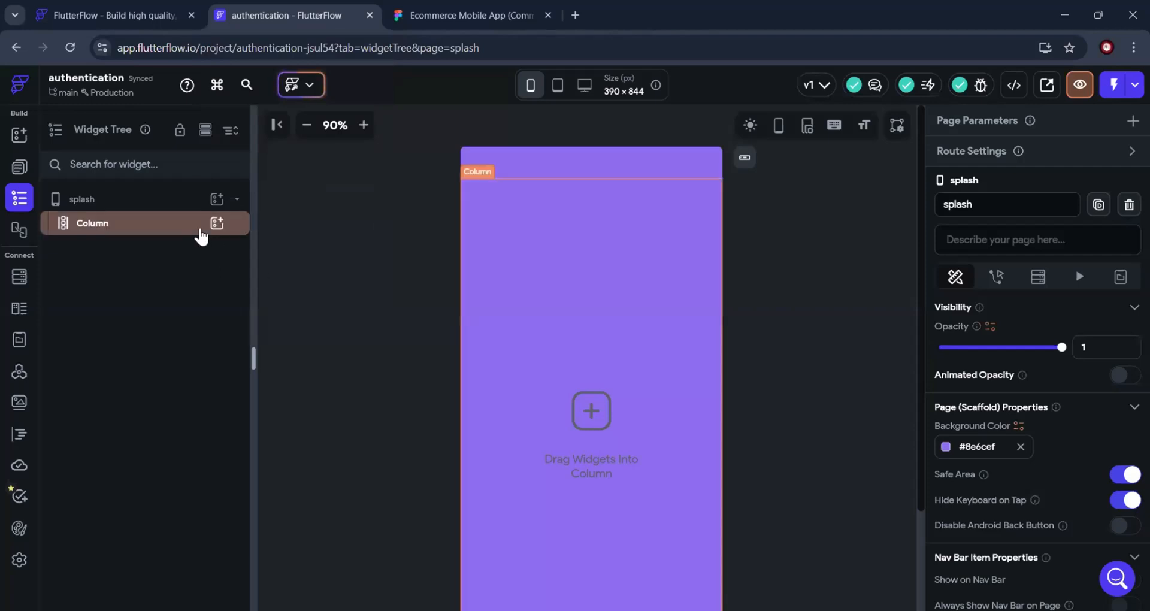
Set the main axis alignment of the splash page's Column to Center
click(176, 233)
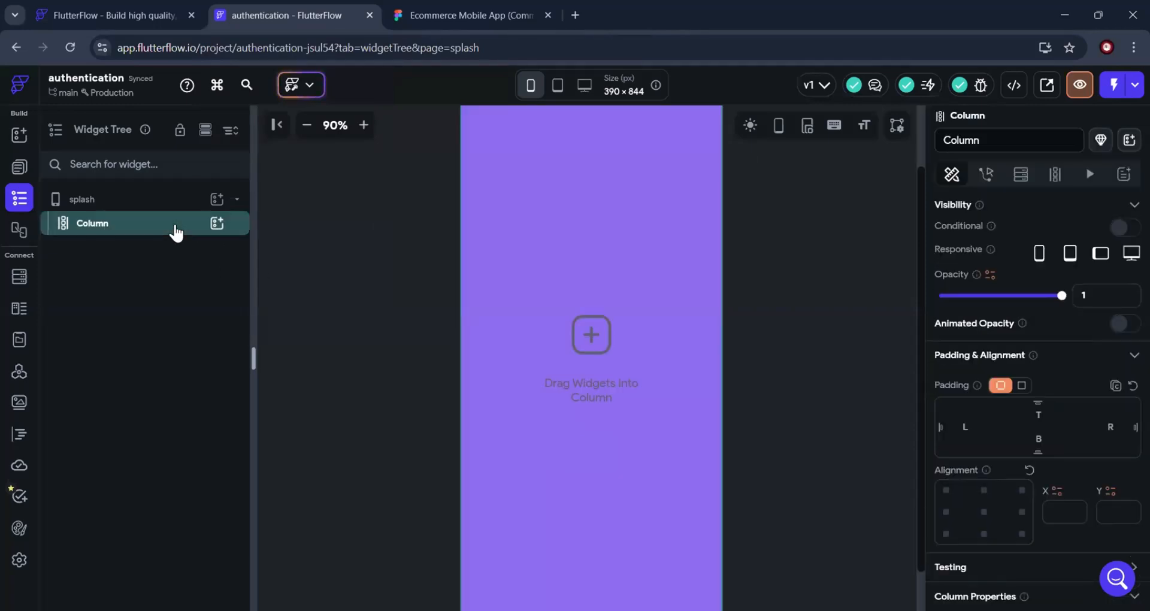
scroll(1001, 440, down, 4)
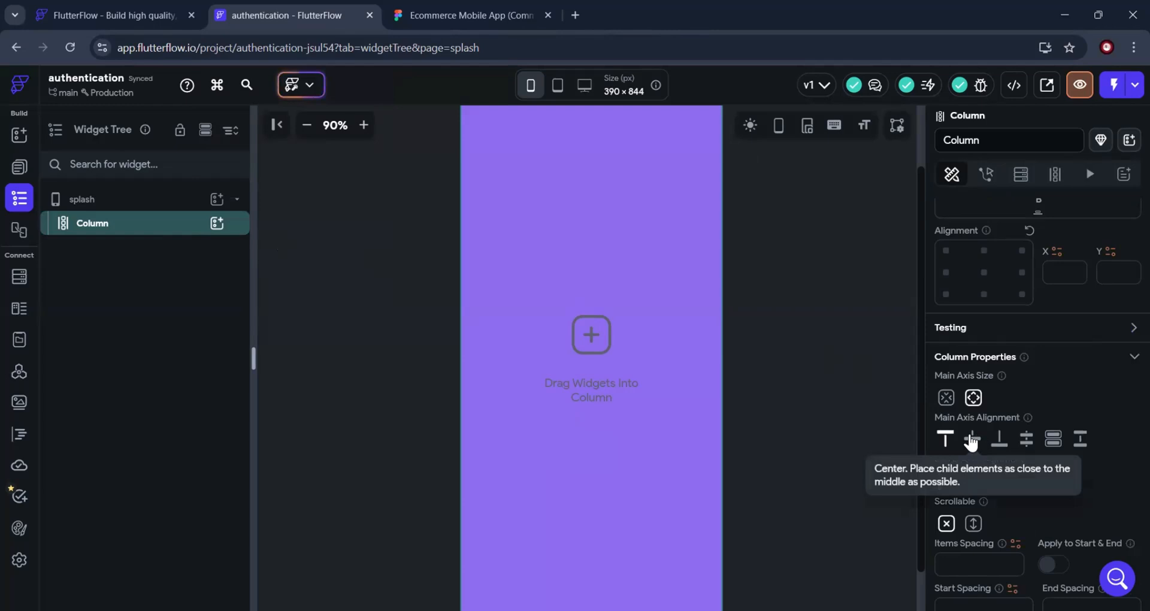
click(971, 440)
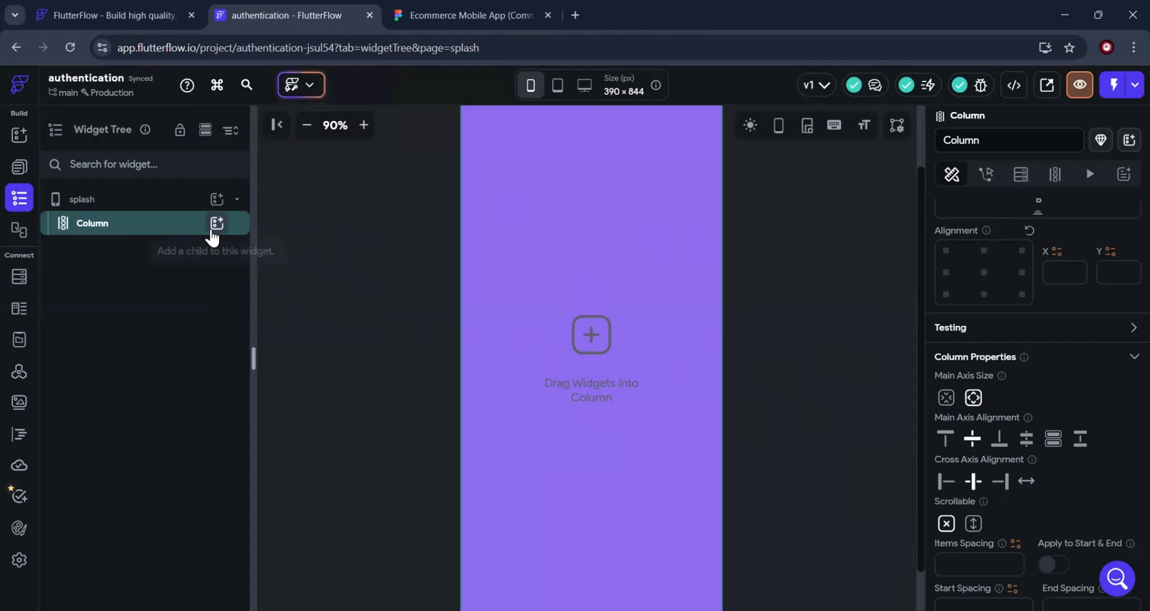
Add a Row inside the splash page's Column and set its main axis alignment to Center
click(215, 224)
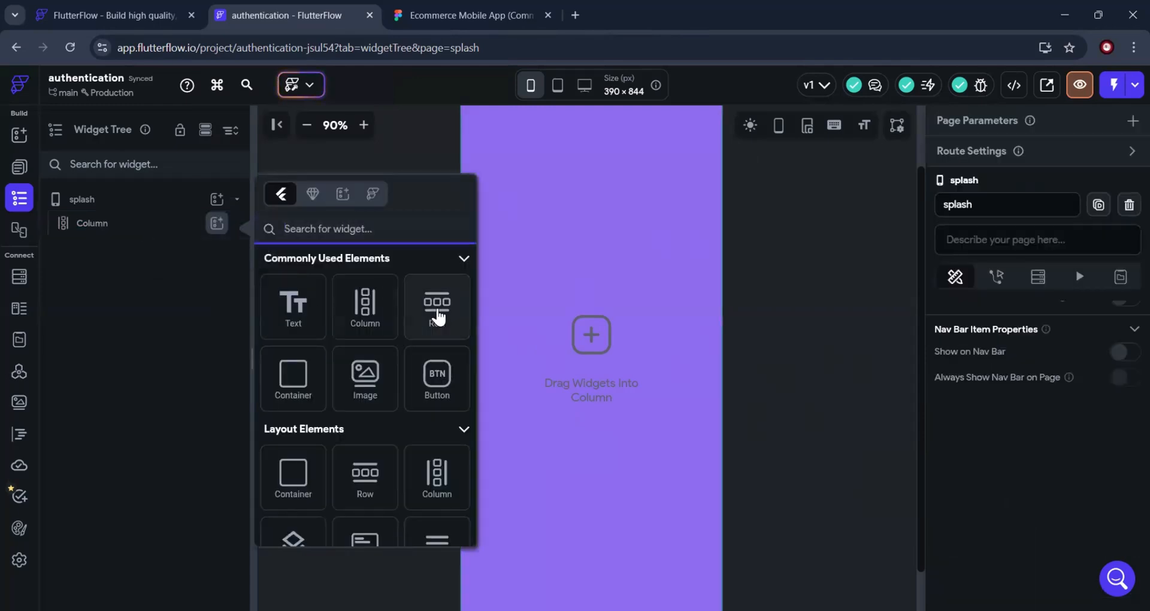
click(439, 311)
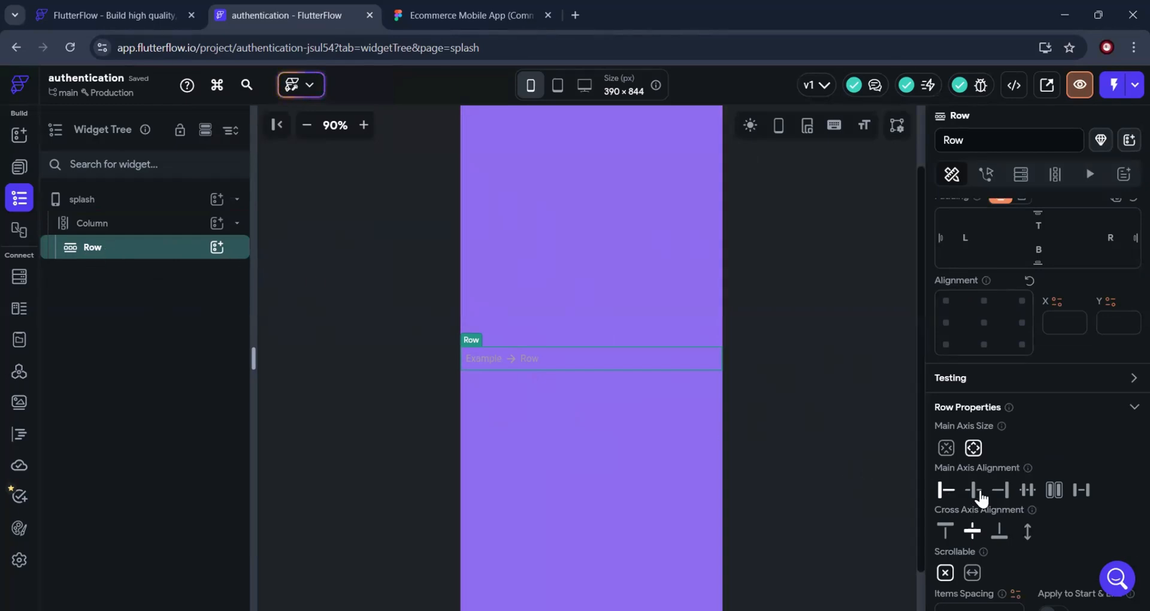
click(973, 490)
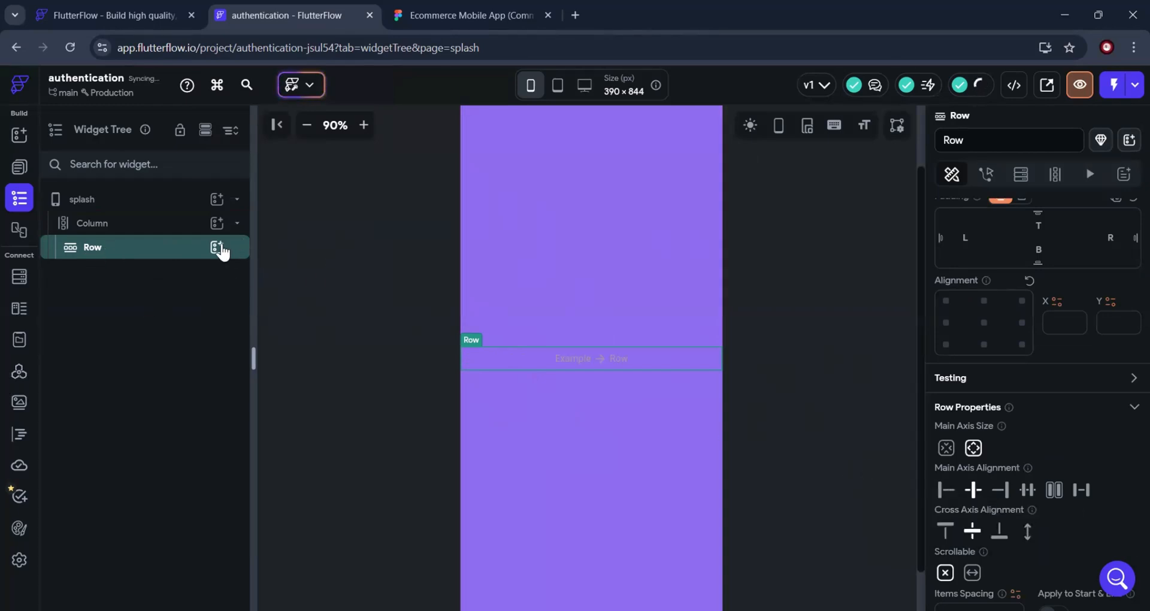
Add an Image widget inside the Row on the splash page
click(217, 247)
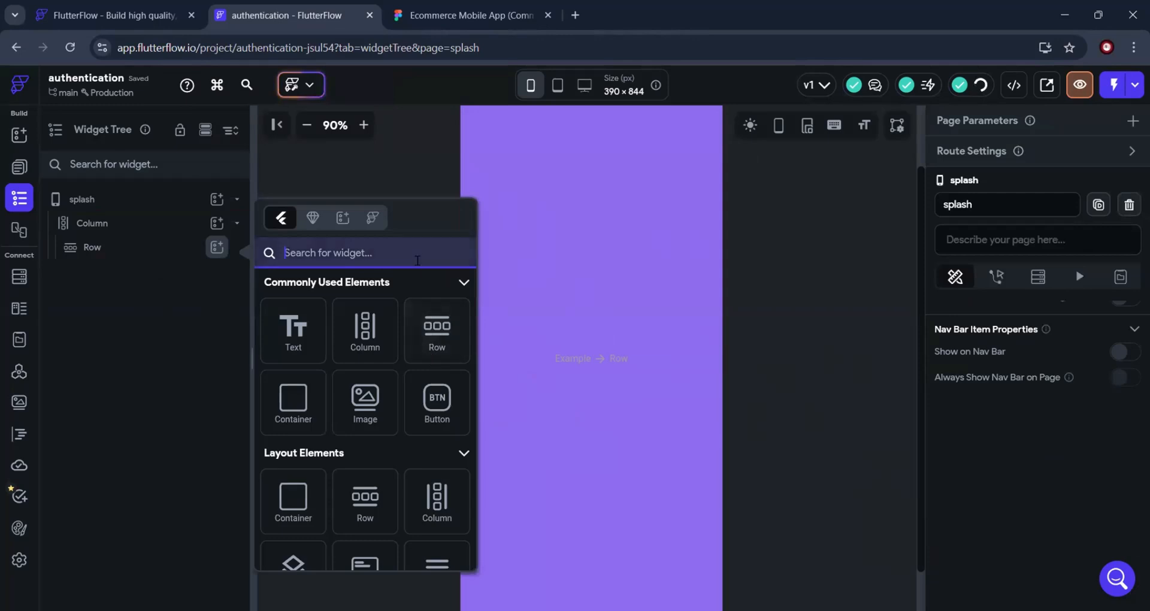
text(image)
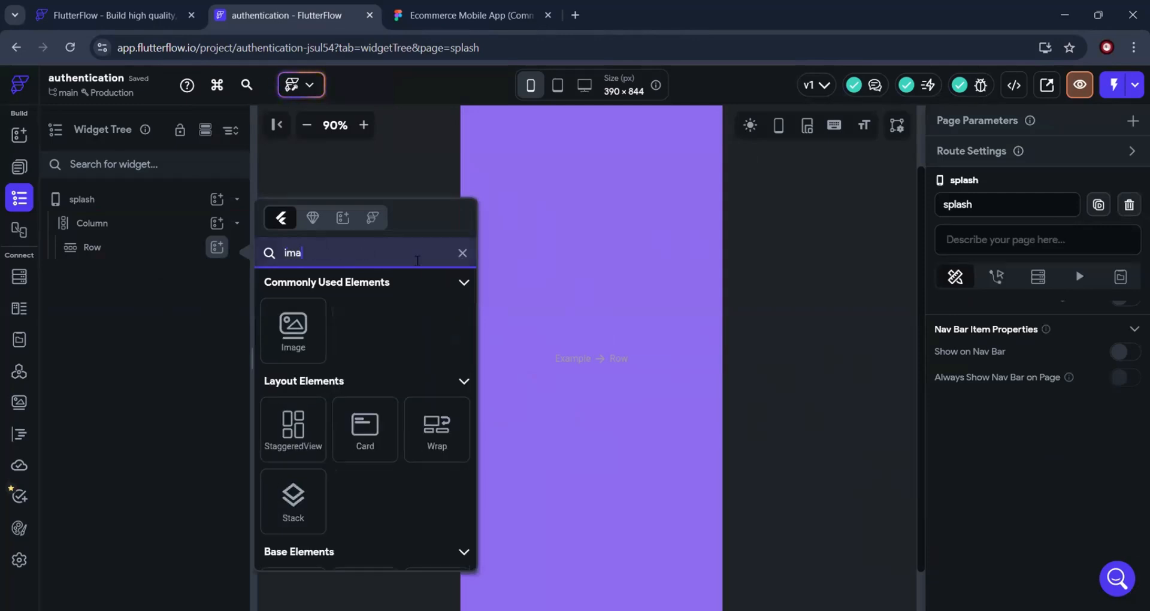
click(285, 322)
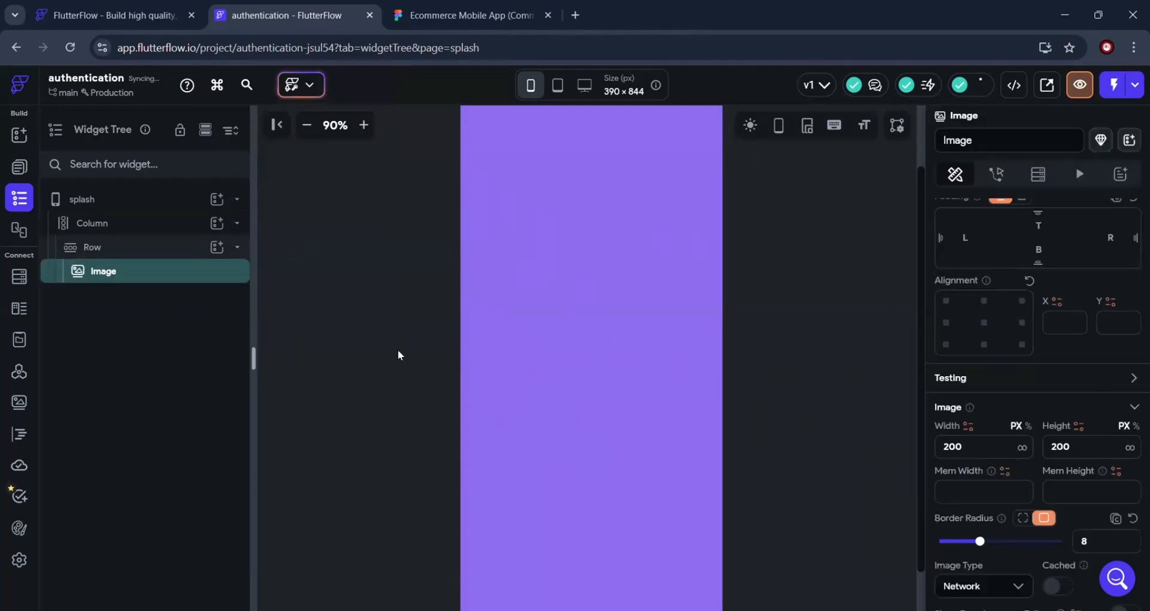
Recheck the Clot logo's dimensions in Figma and set the FlutterFlow image to 175 px wide and 80 px high
click(419, 15)
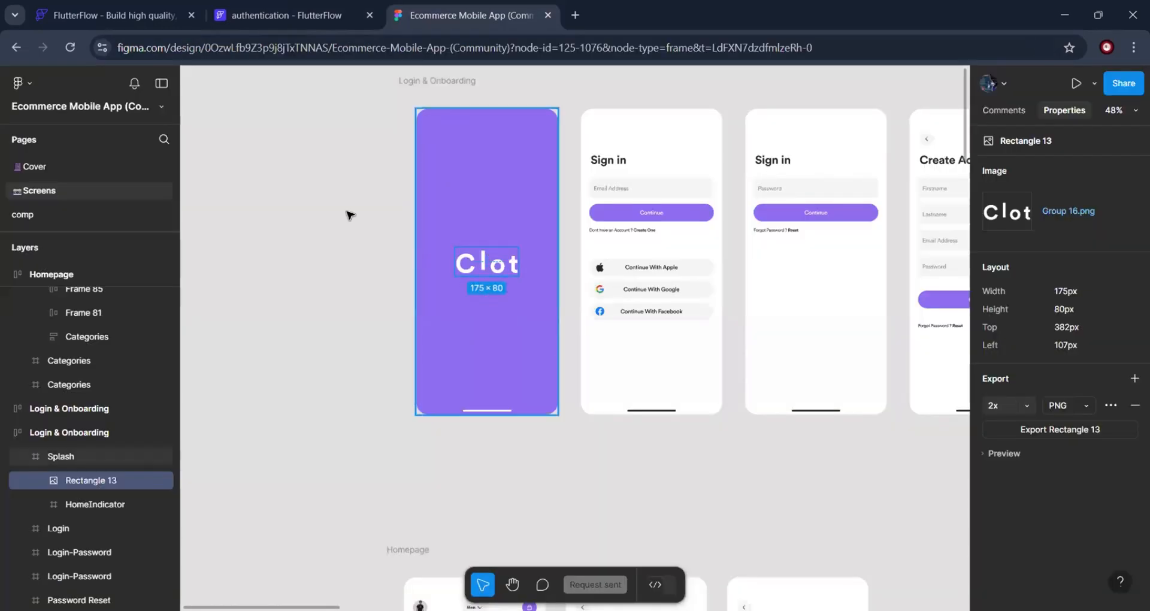
click(298, 24)
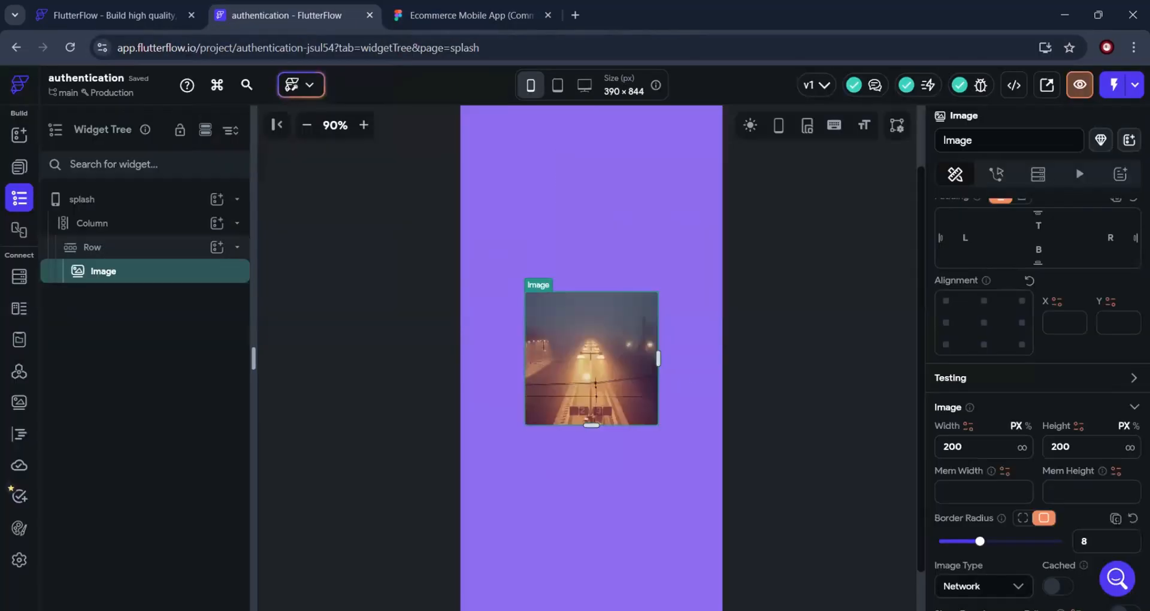
double_click(971, 448)
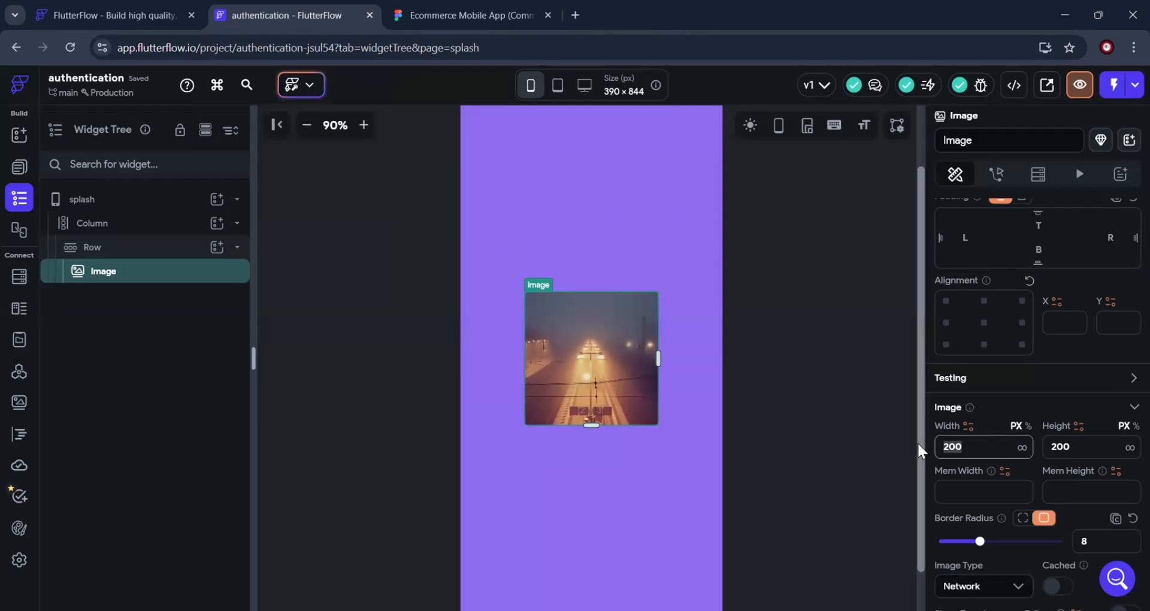
text(175)
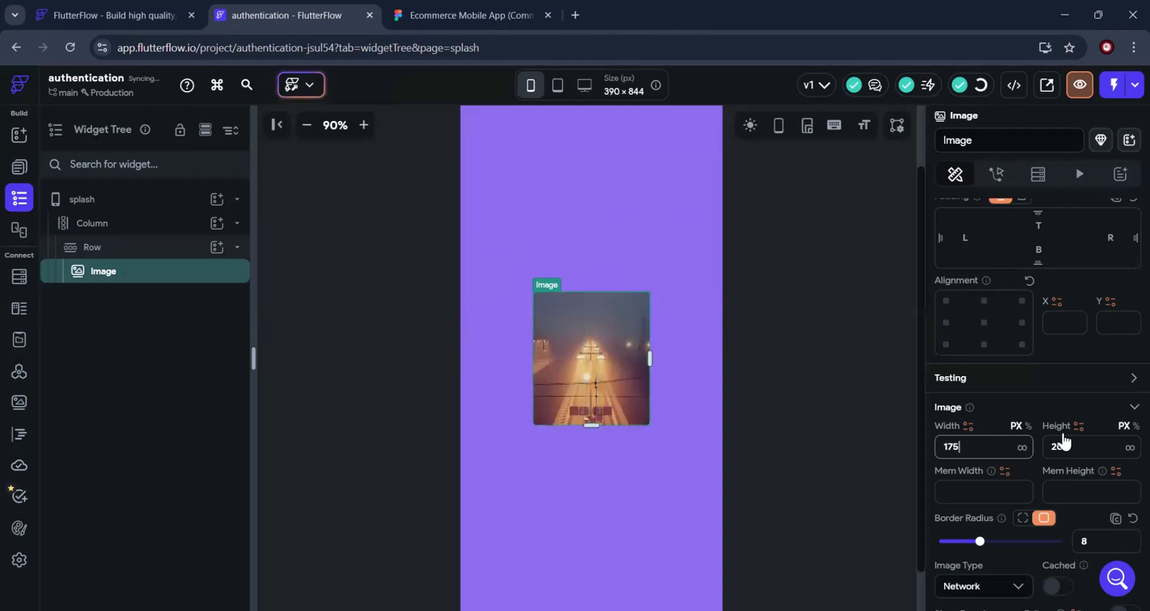
double_click(1070, 448)
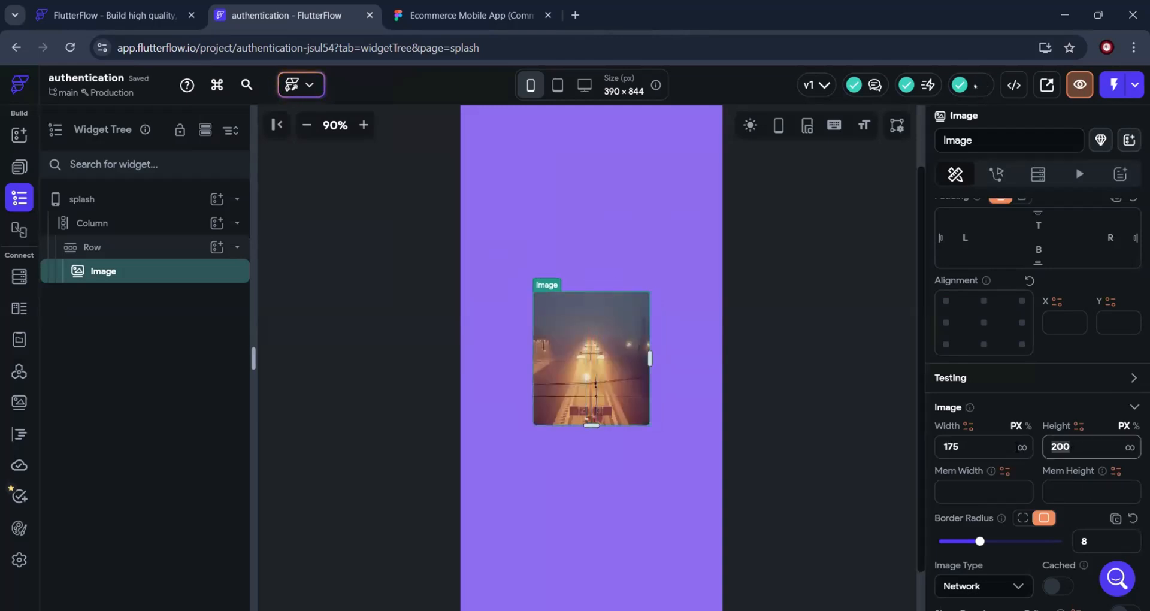
text(80)
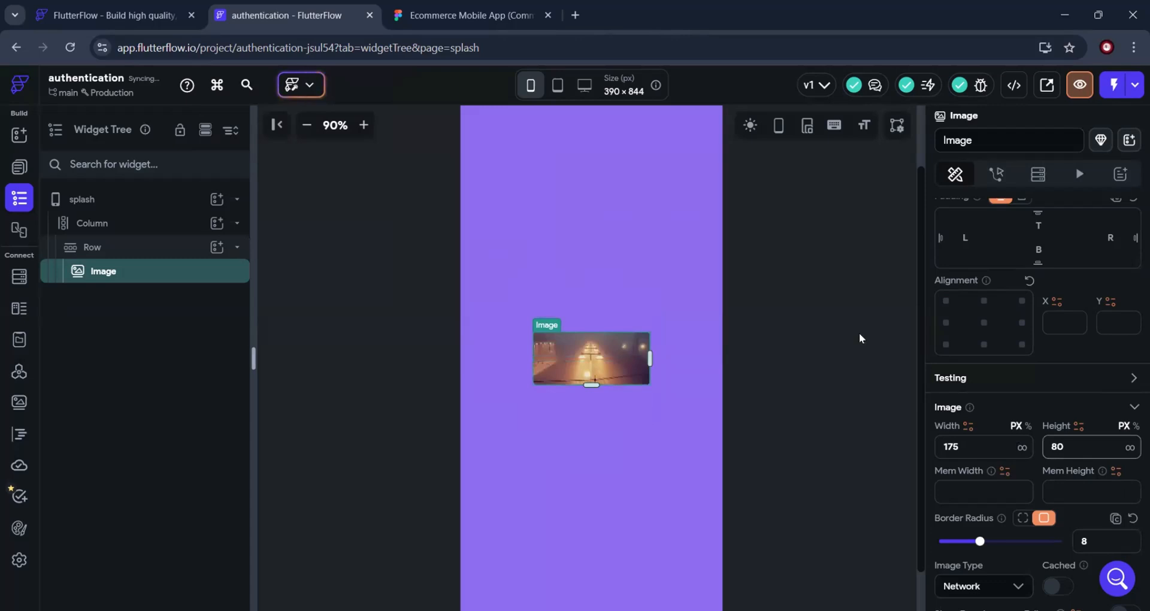
Export the Clot logo, Rectangle 13, from Figma as a 2x PNG and return to FlutterFlow
click(421, 18)
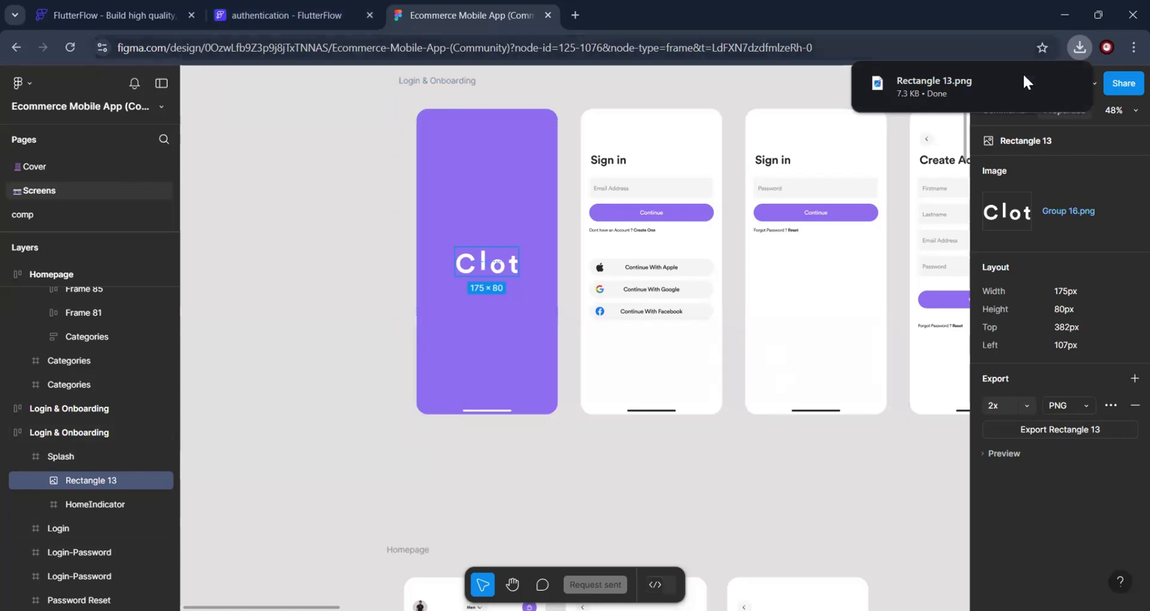
click(282, 18)
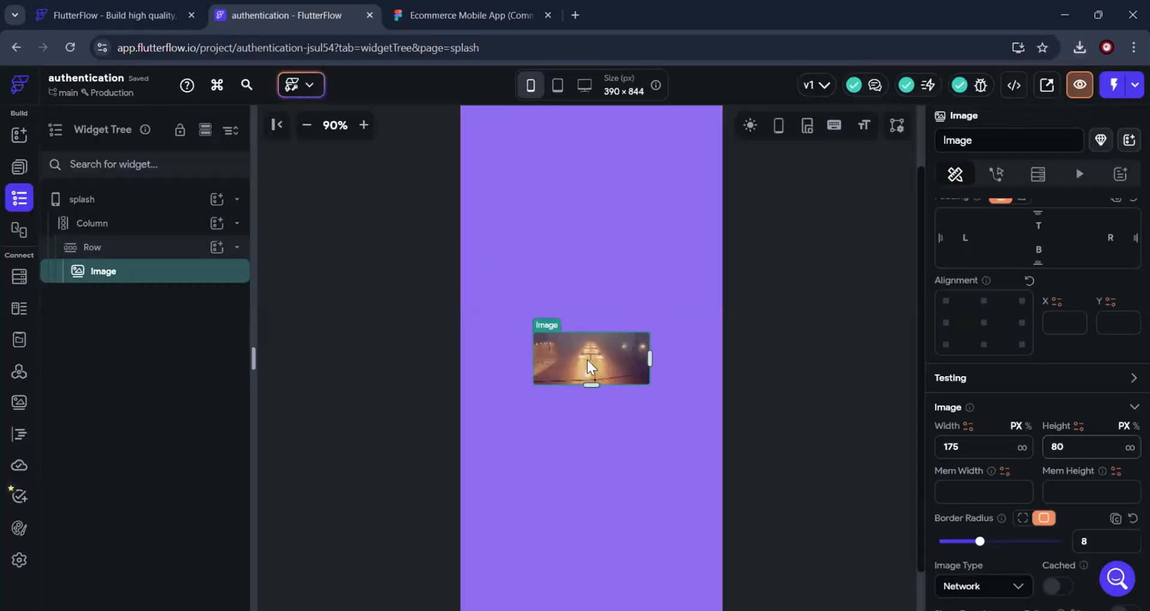
Change the image type to Asset and upload the Rectangle 13 logo file from the Downloads folder
scroll(1009, 438, down, 3)
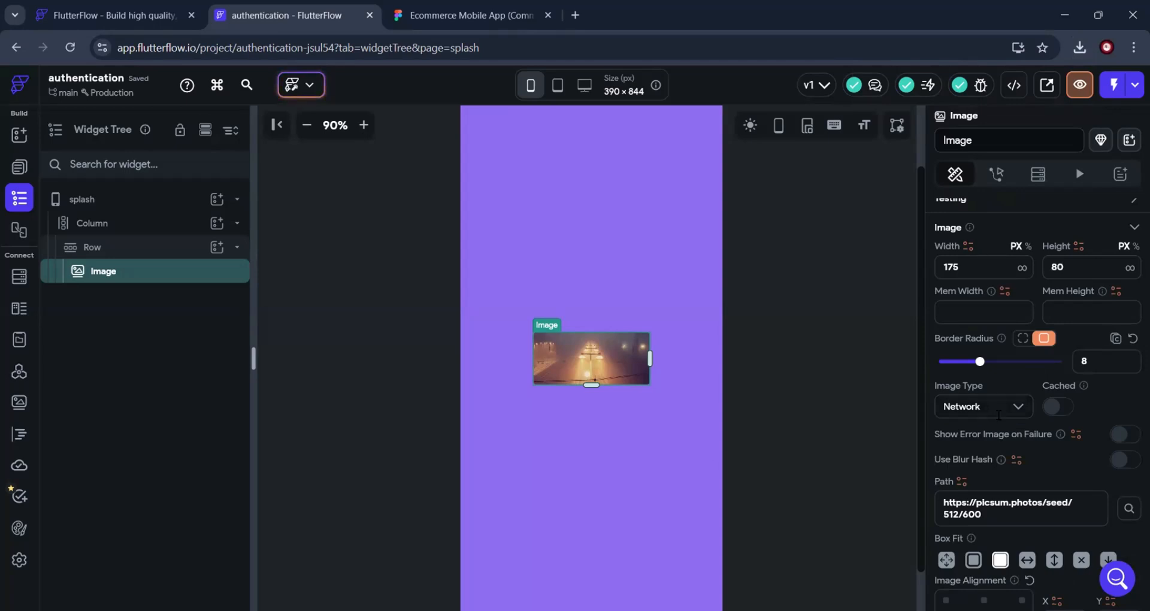
click(998, 414)
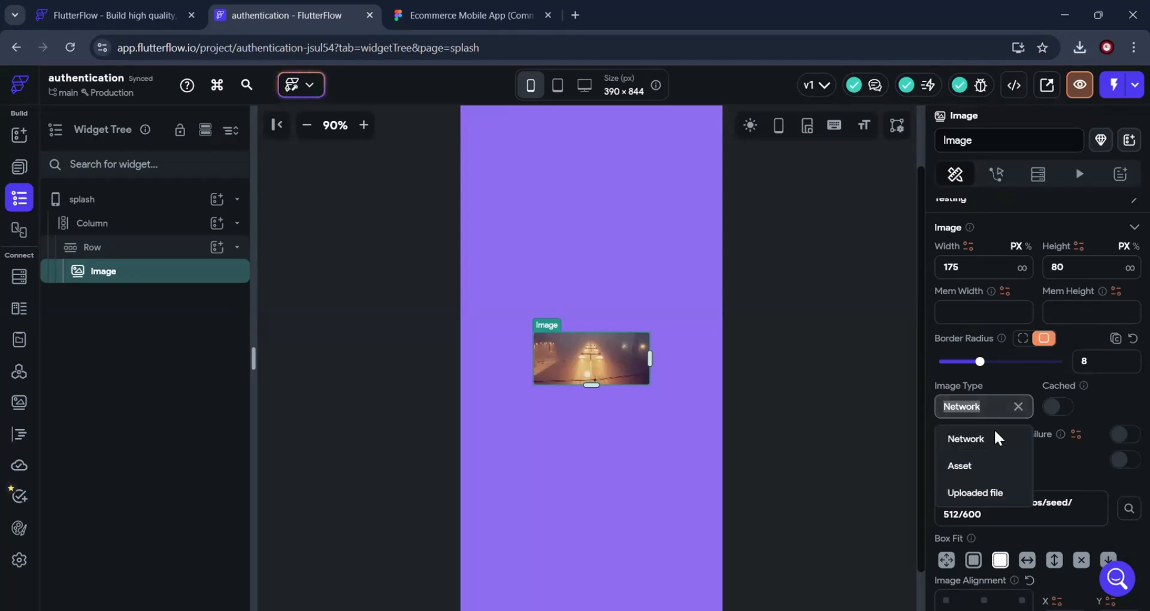
click(987, 462)
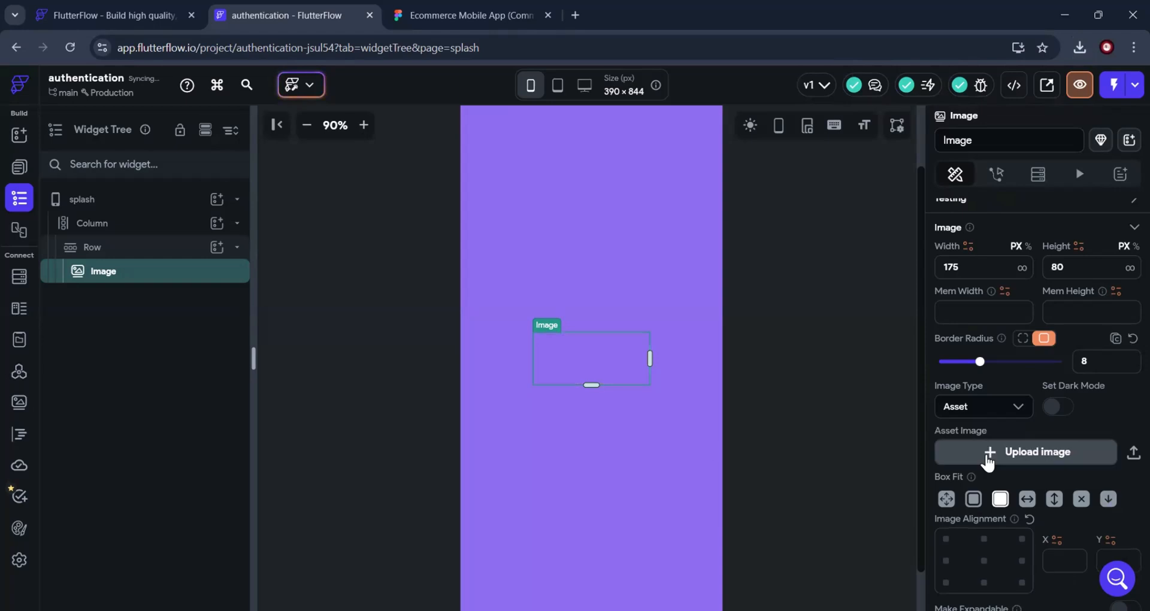
click(1130, 461)
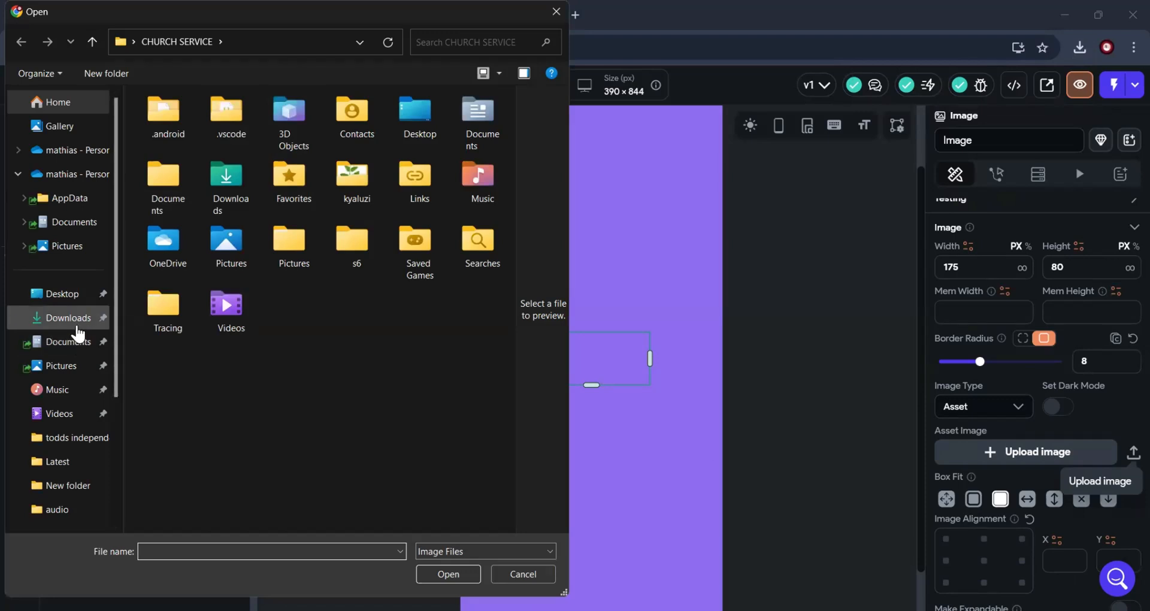
click(73, 318)
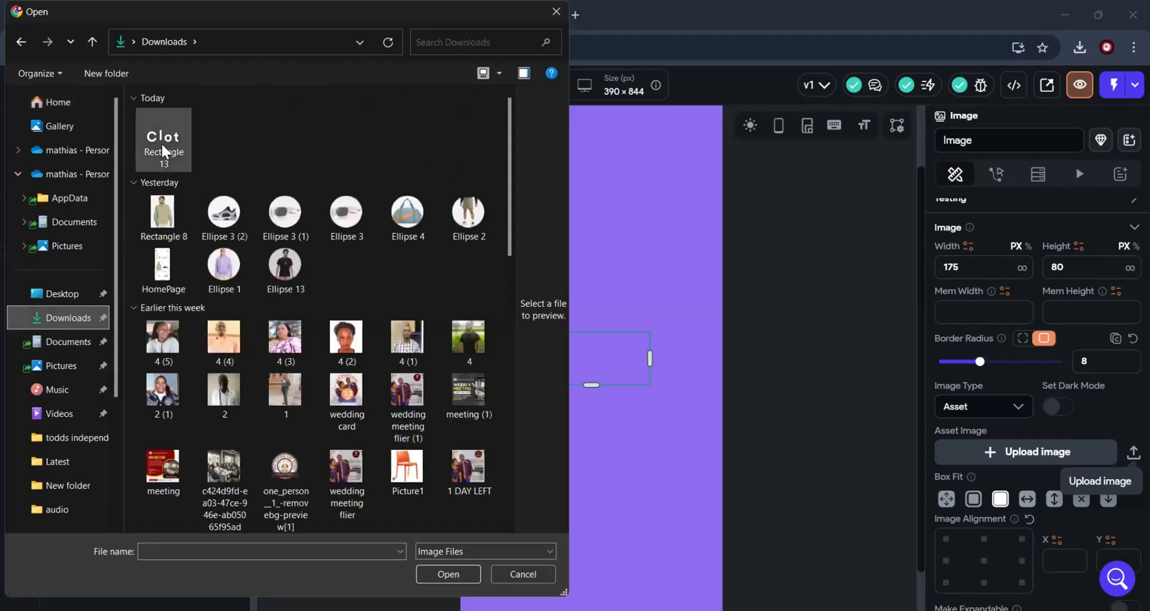
click(163, 151)
click(428, 575)
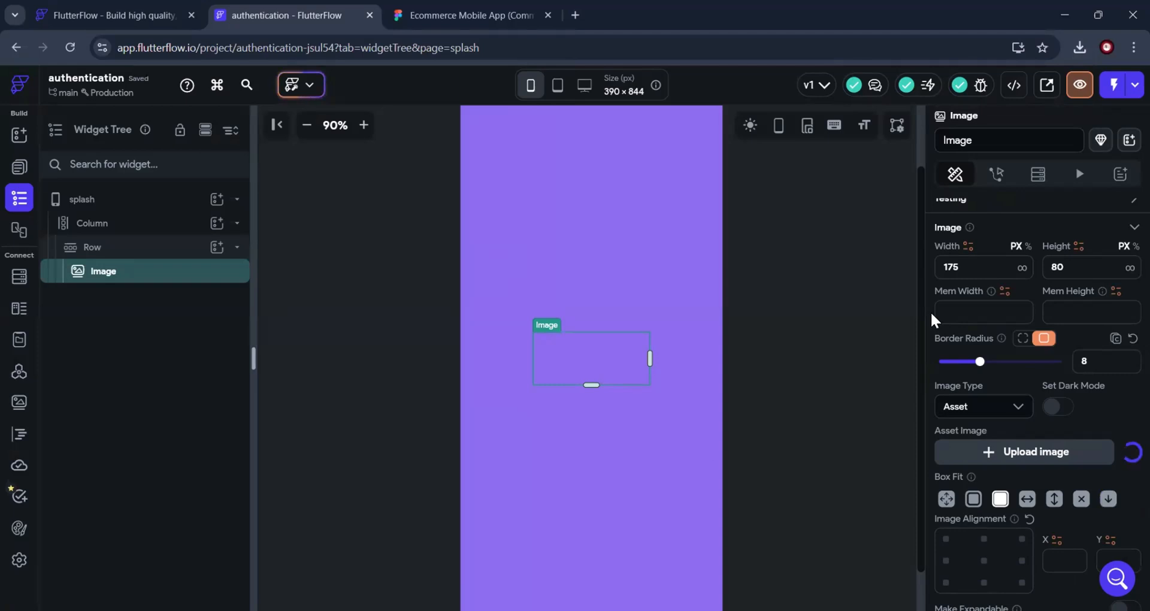
View the whole splash page at 67% zoom and compare its logo with the Splash frame in Figma
click(307, 125)
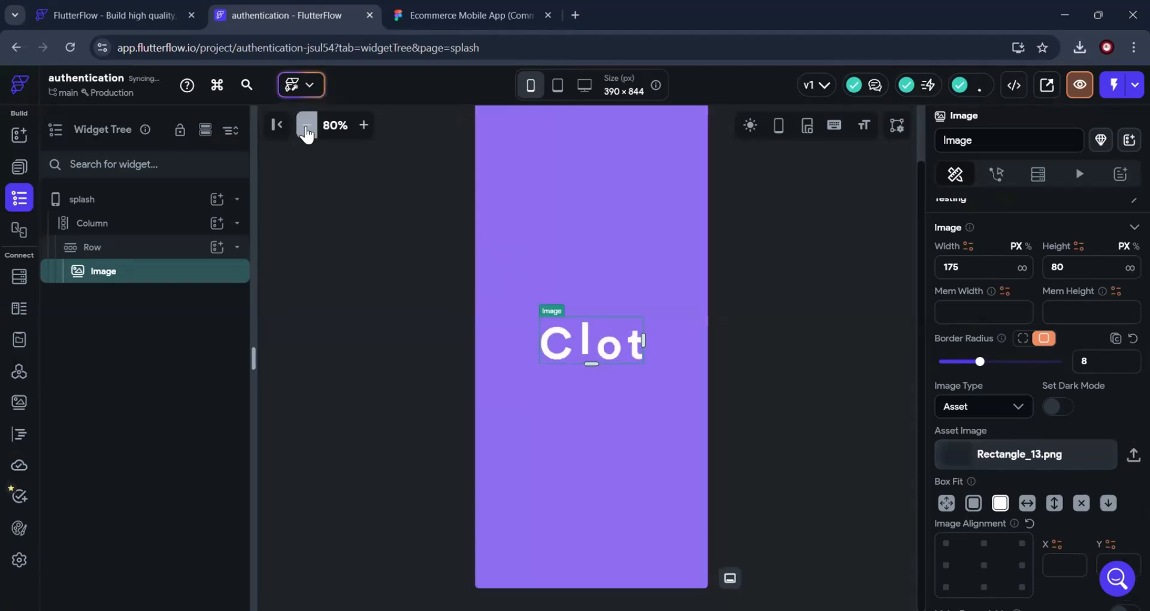
click(307, 125)
click(306, 124)
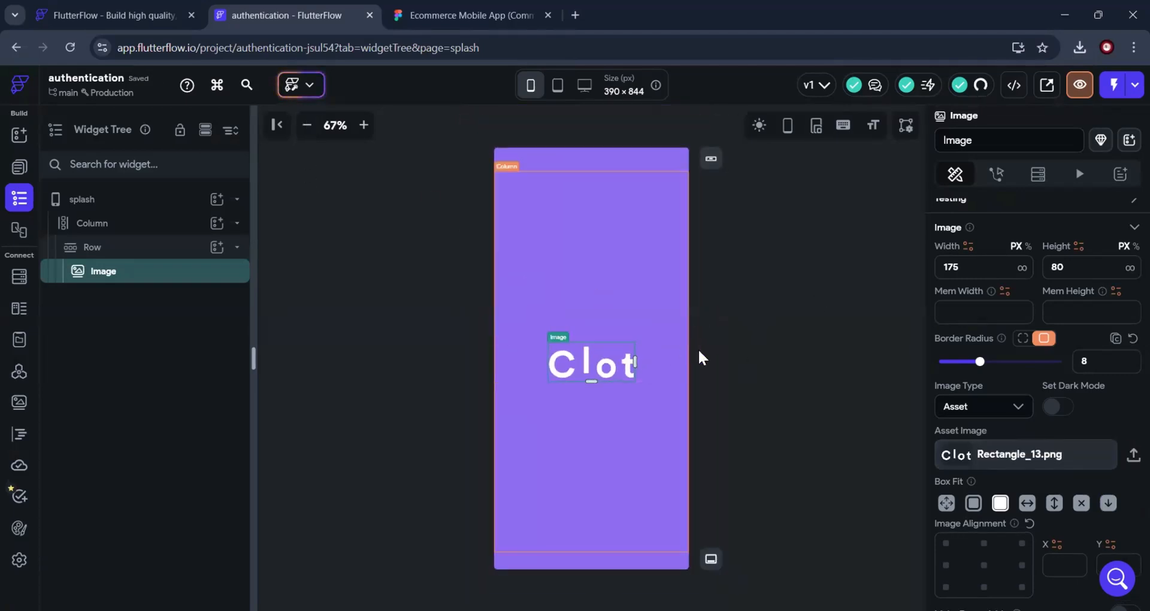
click(746, 371)
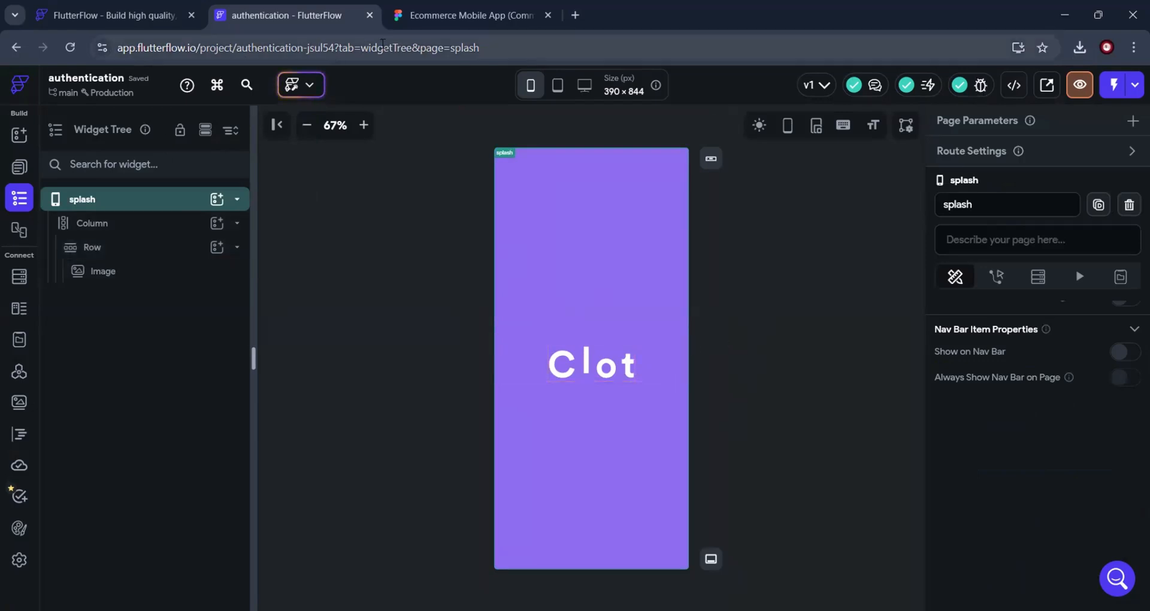
click(407, 21)
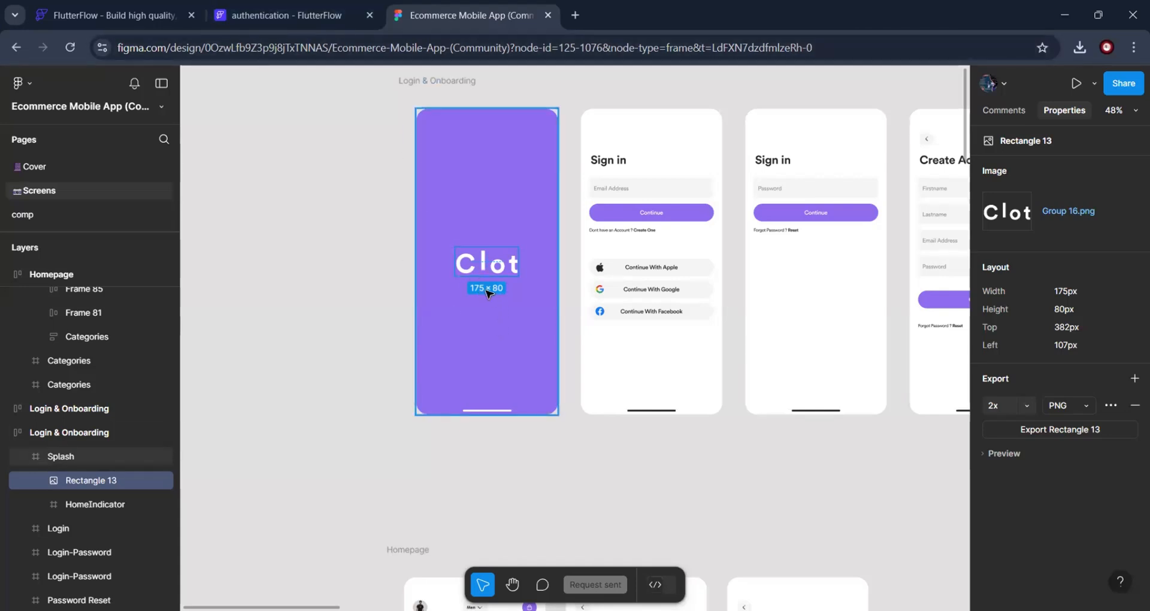
click(282, 16)
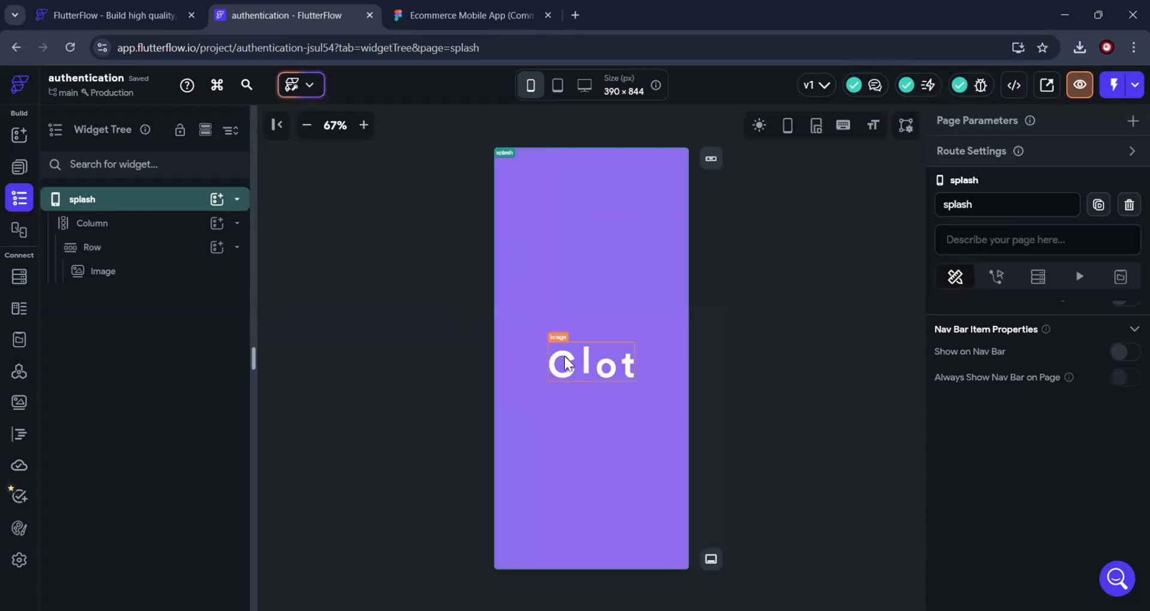
Set the width of the splash page's logo image to 160 px
click(115, 277)
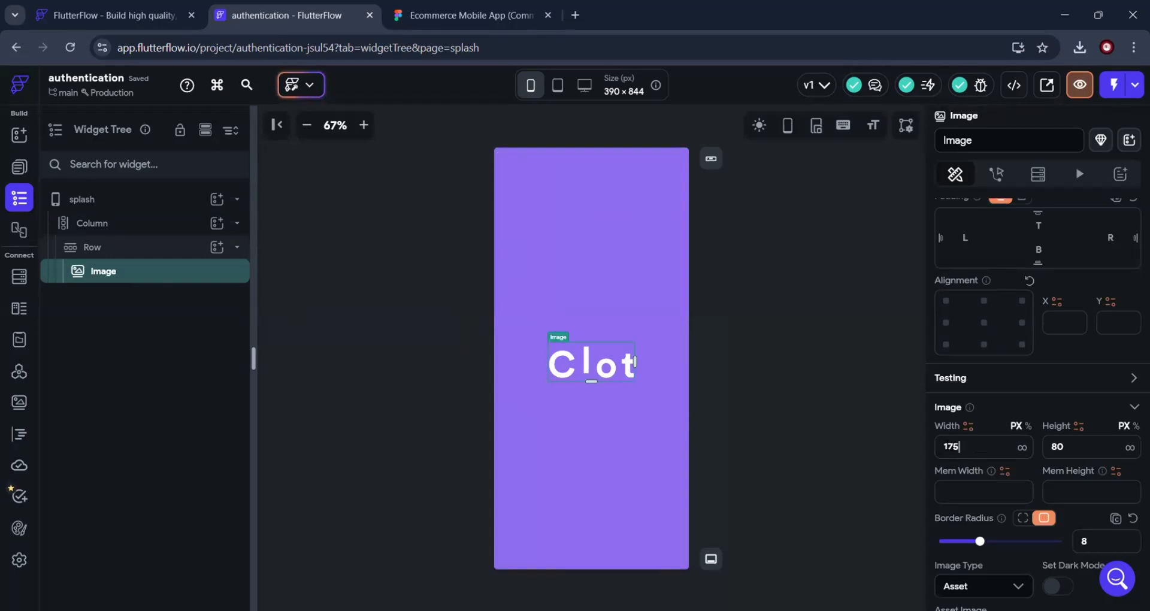
drag(958, 446, 939, 446)
text(1)
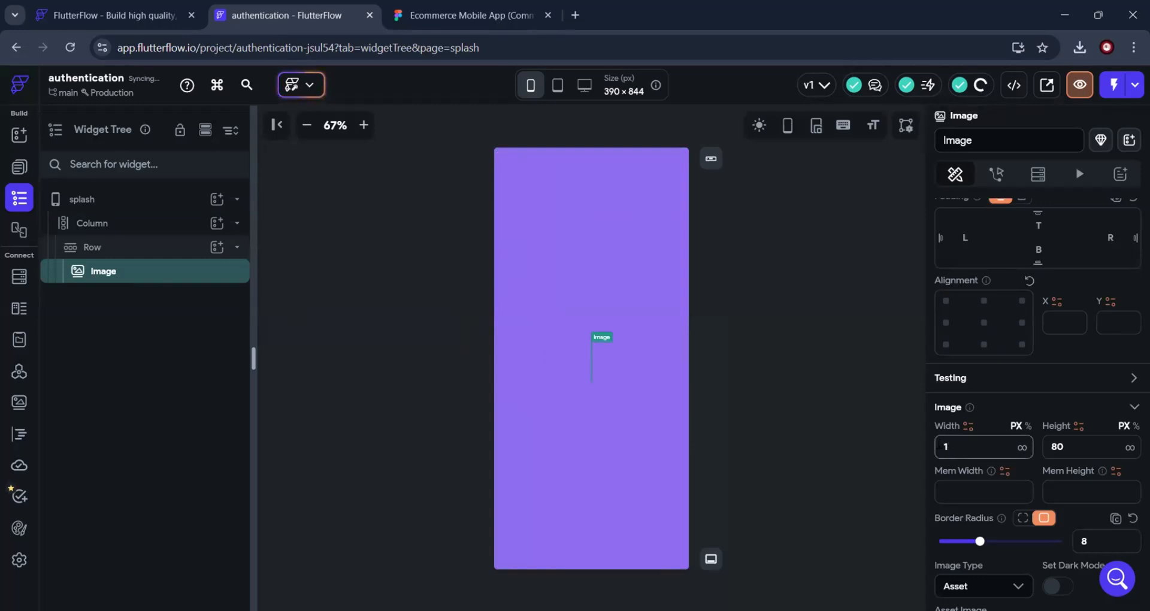
text(60)
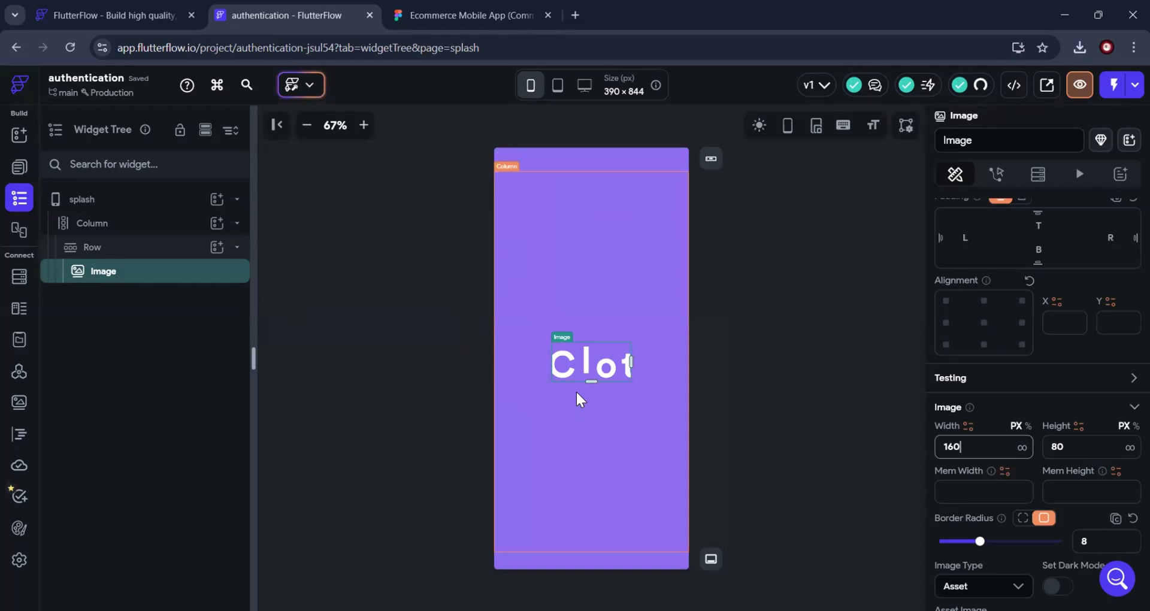
Compare the logo with the Figma Splash frame again and set the FlutterFlow image's width back to 175 px
click(432, 19)
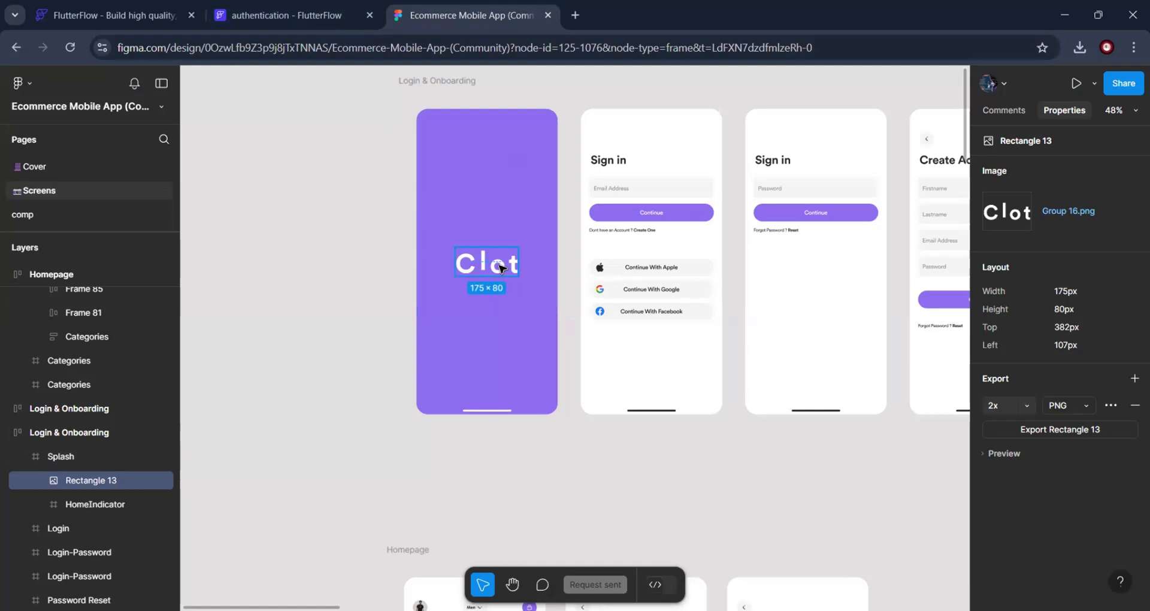
click(310, 24)
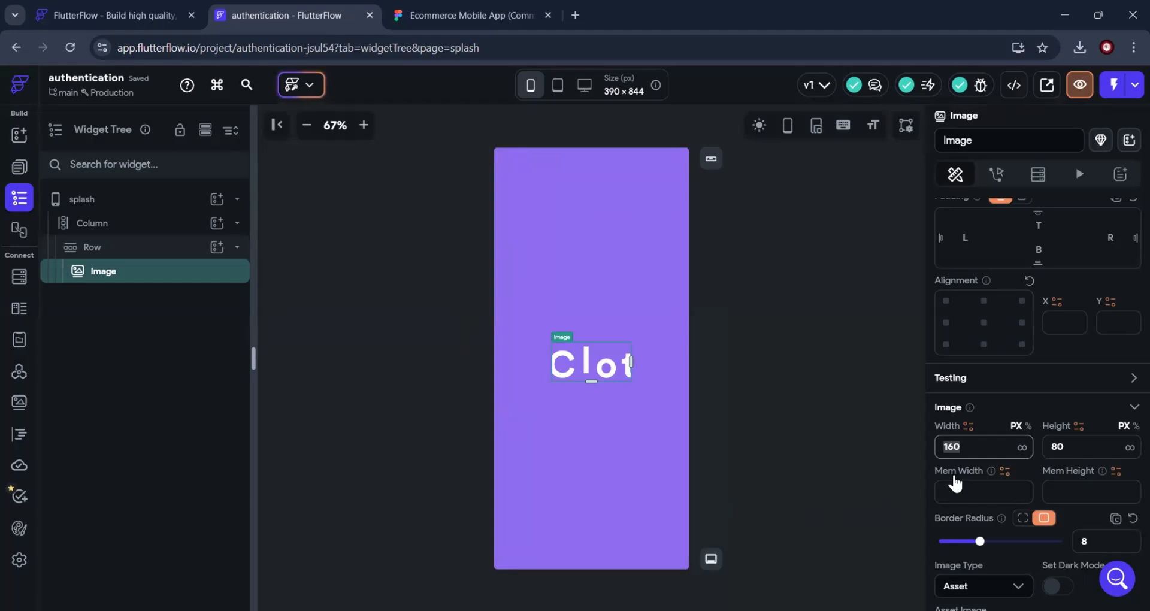
text(175)
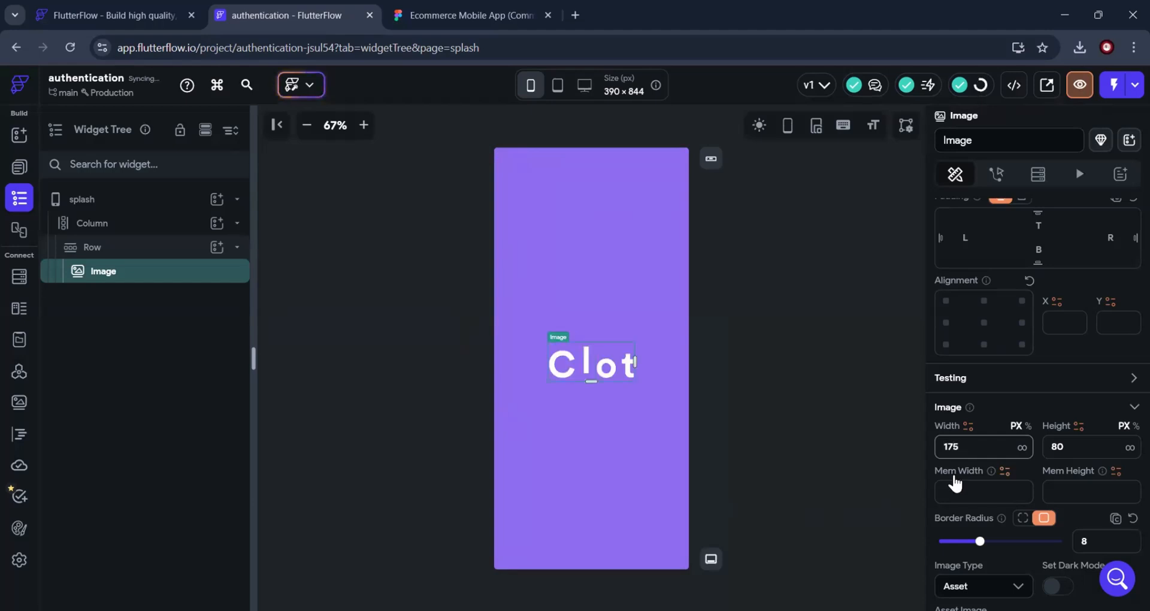
click(810, 440)
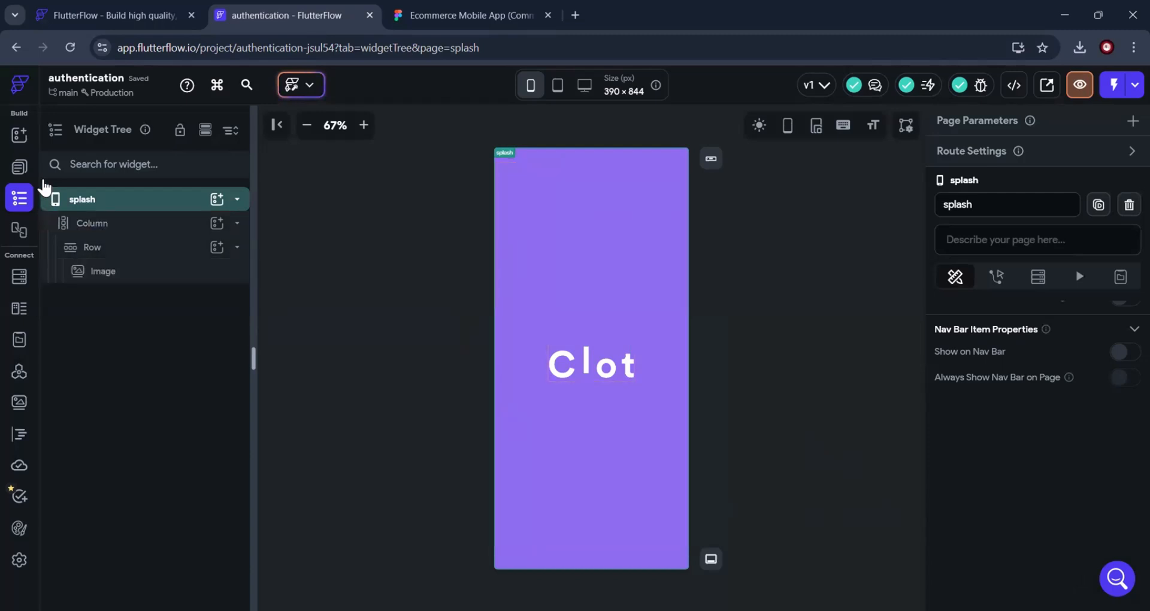
Check the Login frame in Figma and create a new blank page named login in FlutterFlow
click(18, 169)
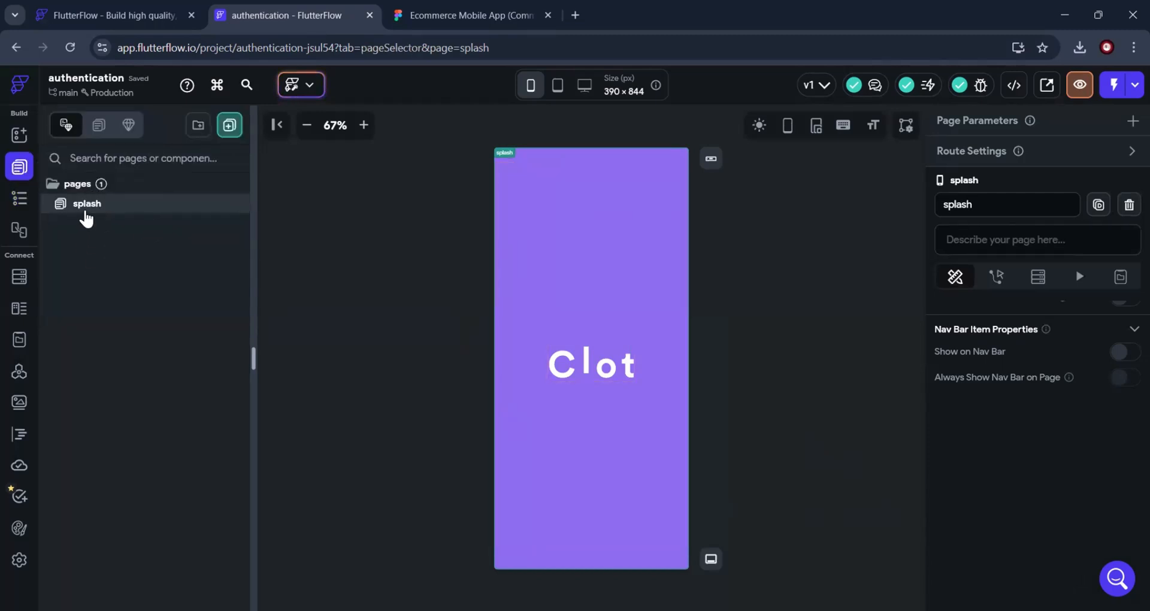
click(416, 18)
click(659, 147)
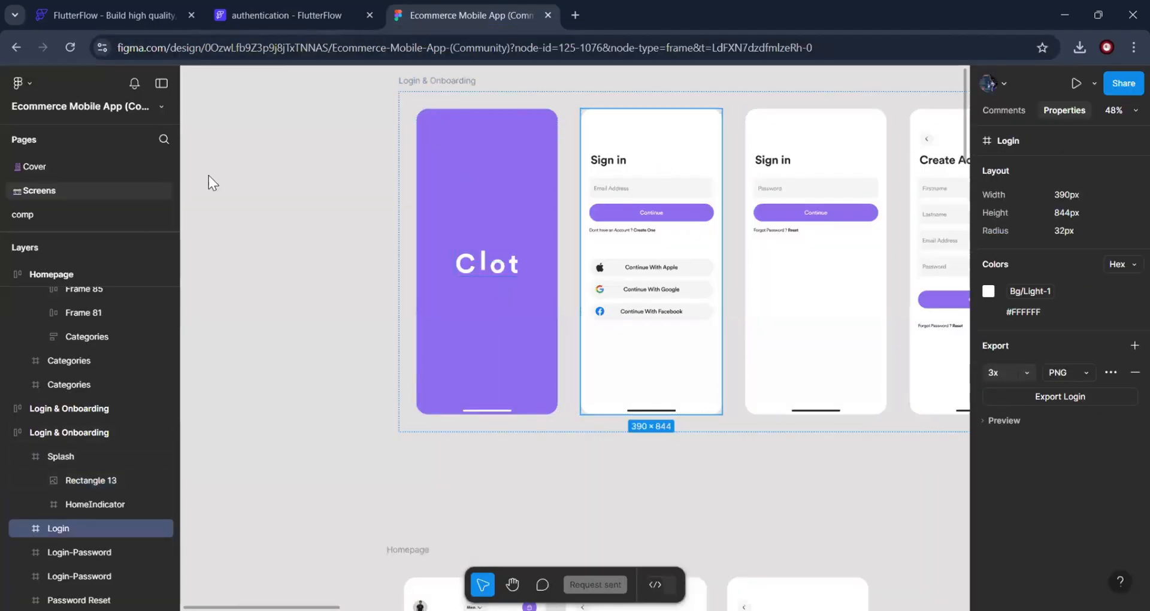
click(275, 17)
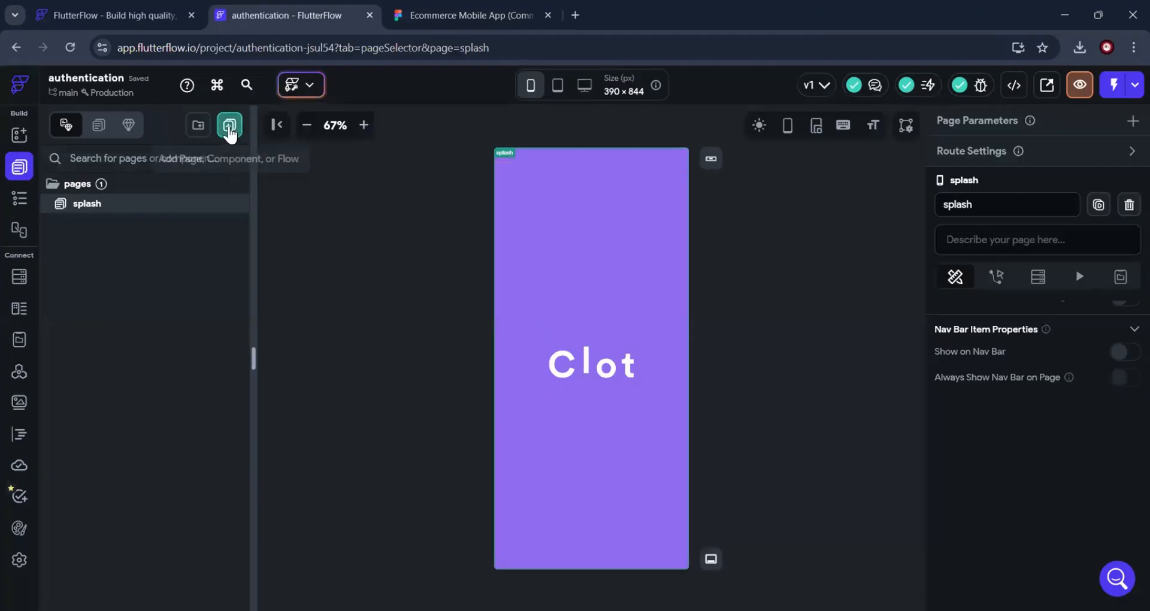
click(229, 125)
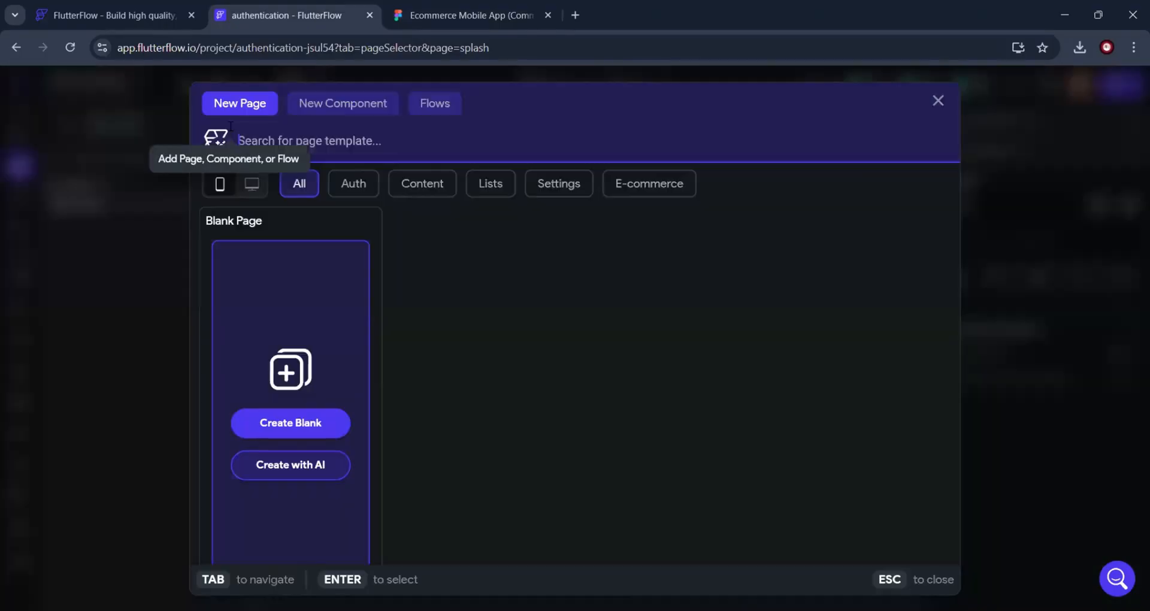
click(286, 426)
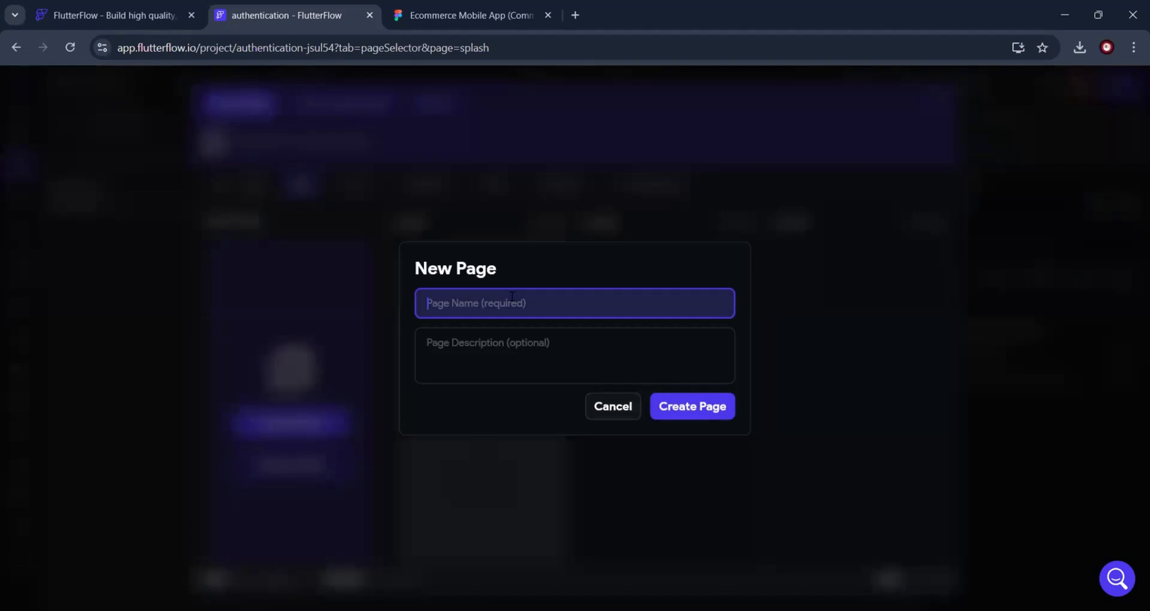
text(login)
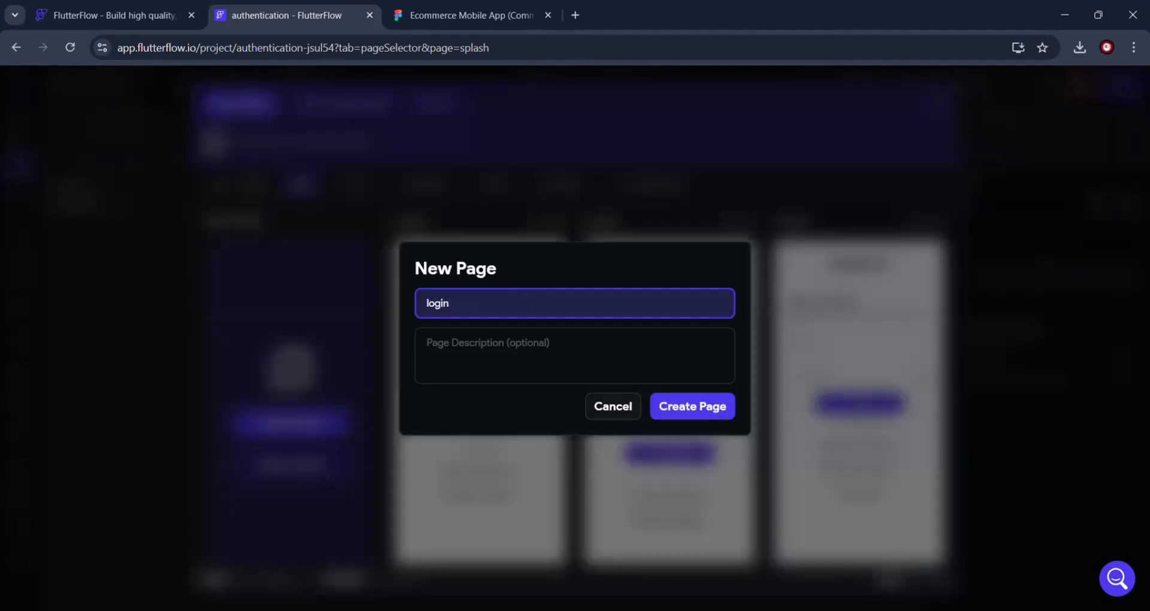
click(716, 410)
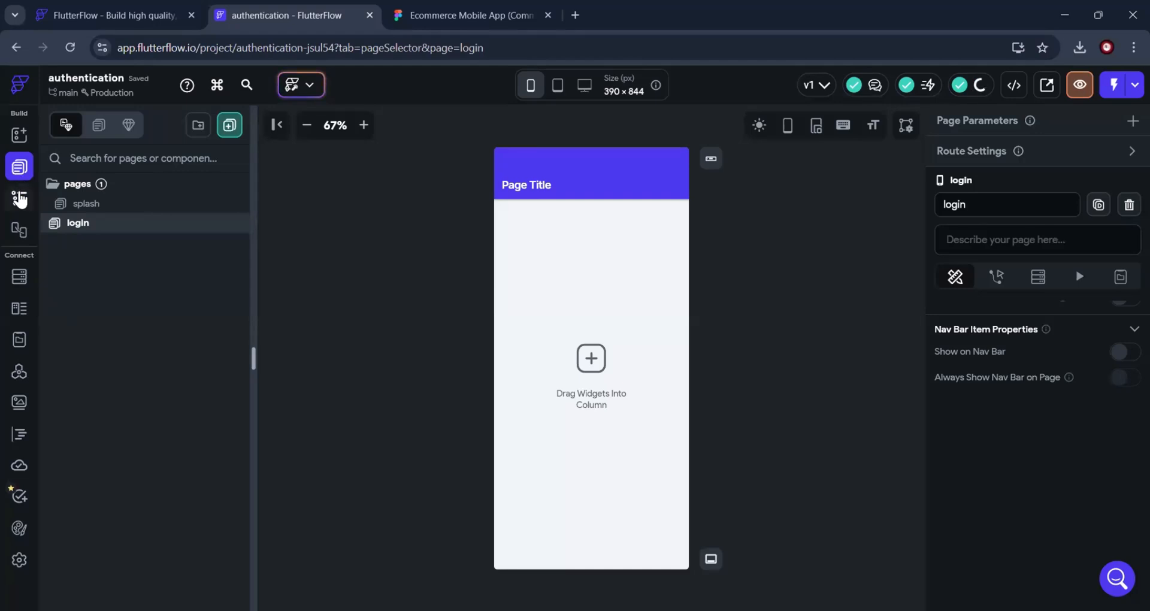
Delete the AppBar from the login page
click(592, 165)
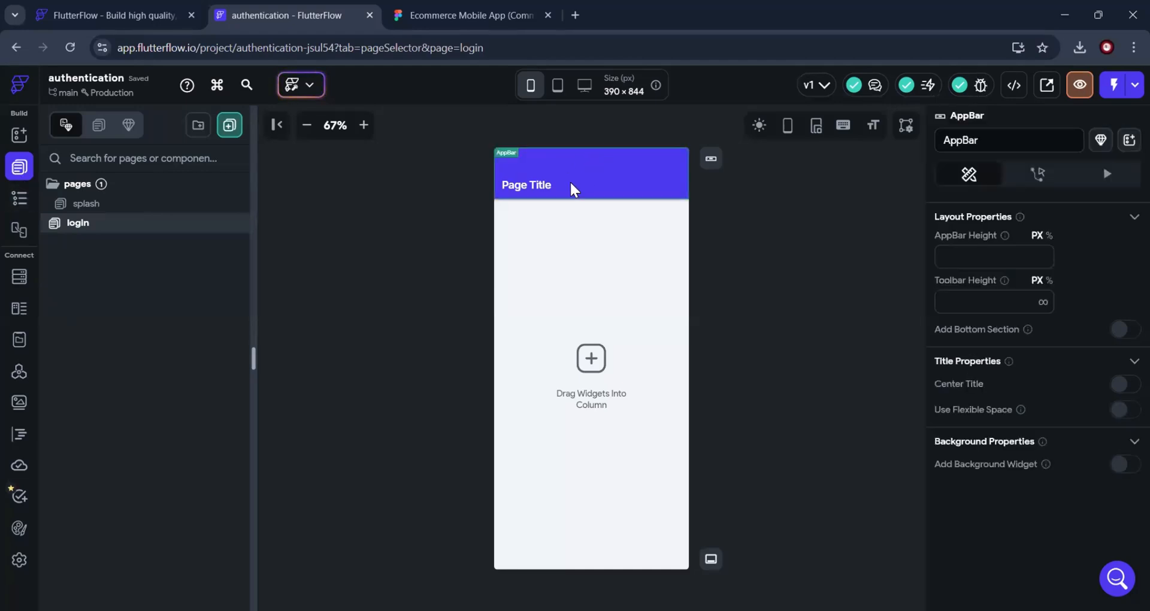
right_click(573, 189)
click(758, 212)
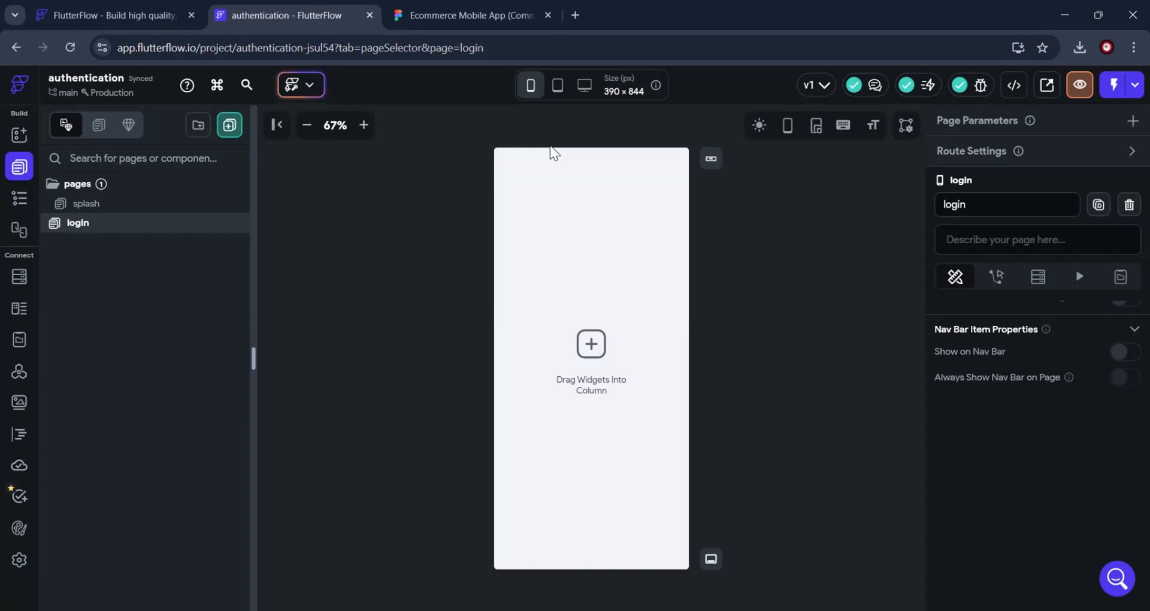
Compare the empty login page with Figma's Login frame and inspect the position and spacing of its Sign in heading and form group
click(574, 157)
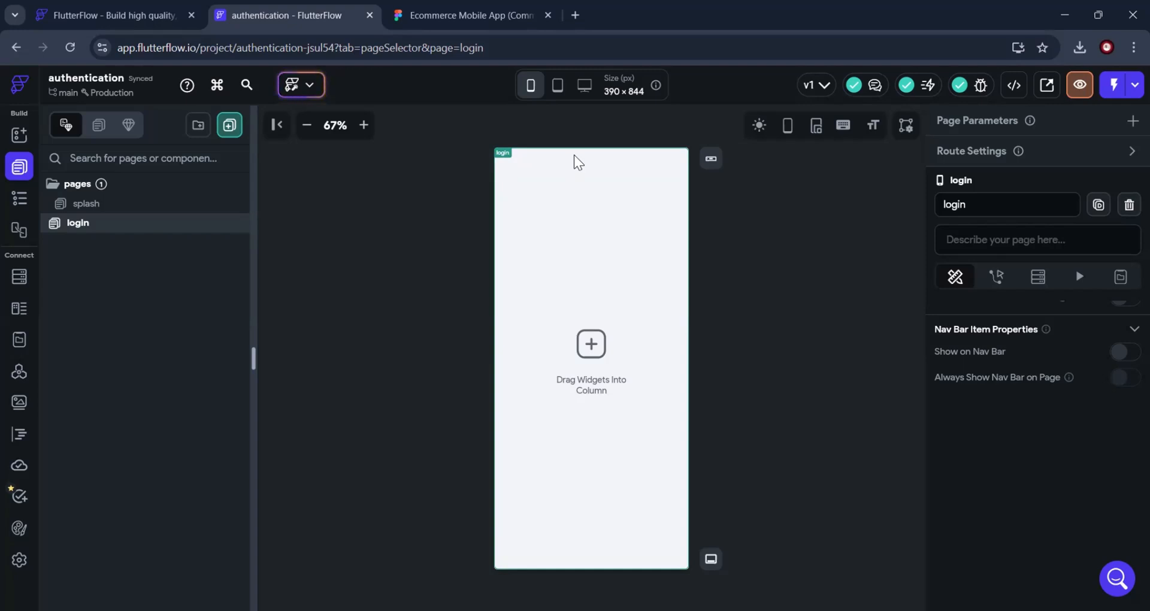
click(576, 231)
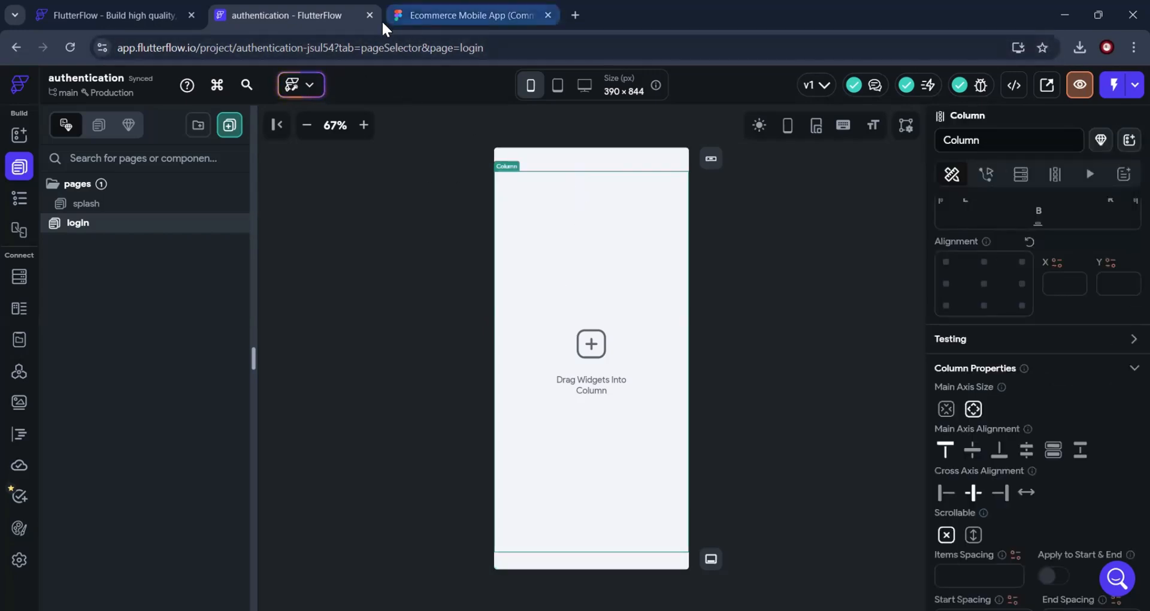
click(407, 18)
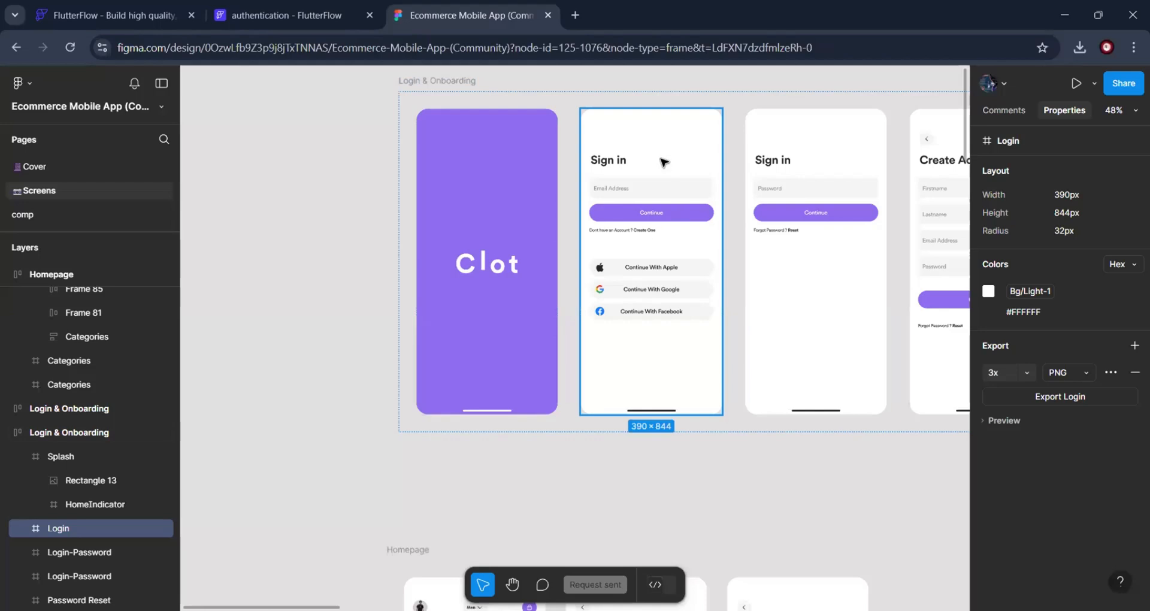
click(299, 16)
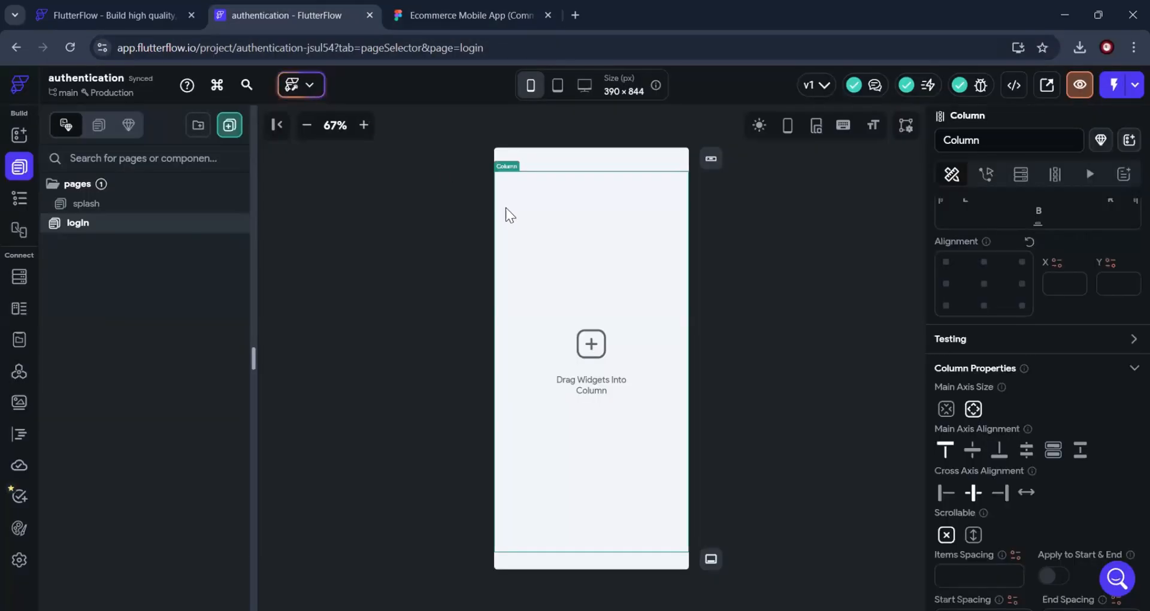
click(432, 16)
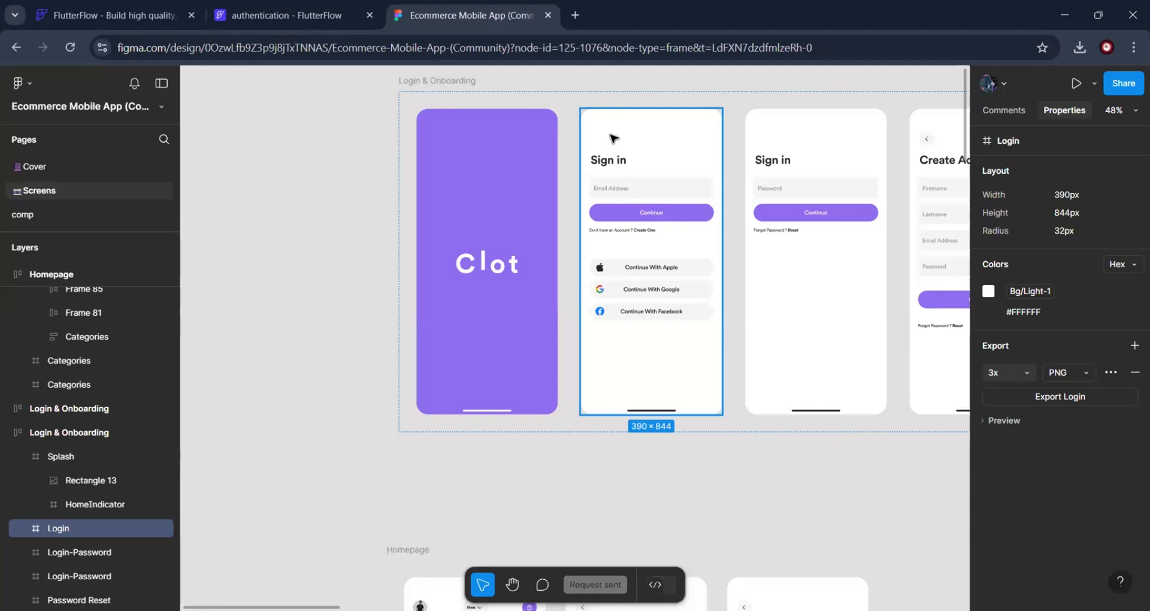
click(613, 158)
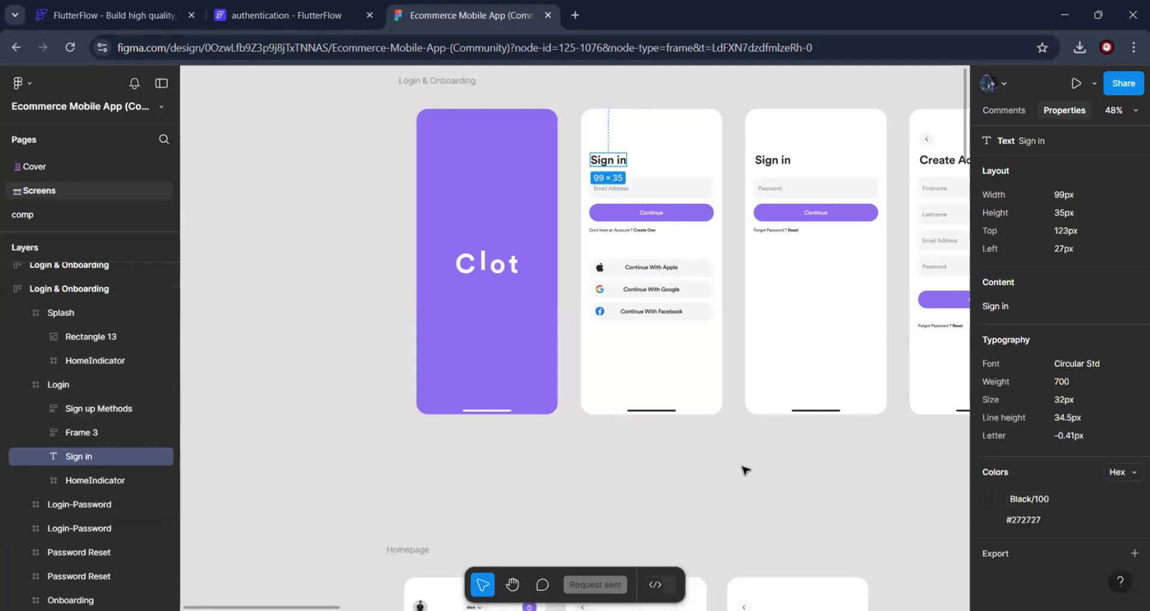
ctrl+scroll(744, 462, up, 2)
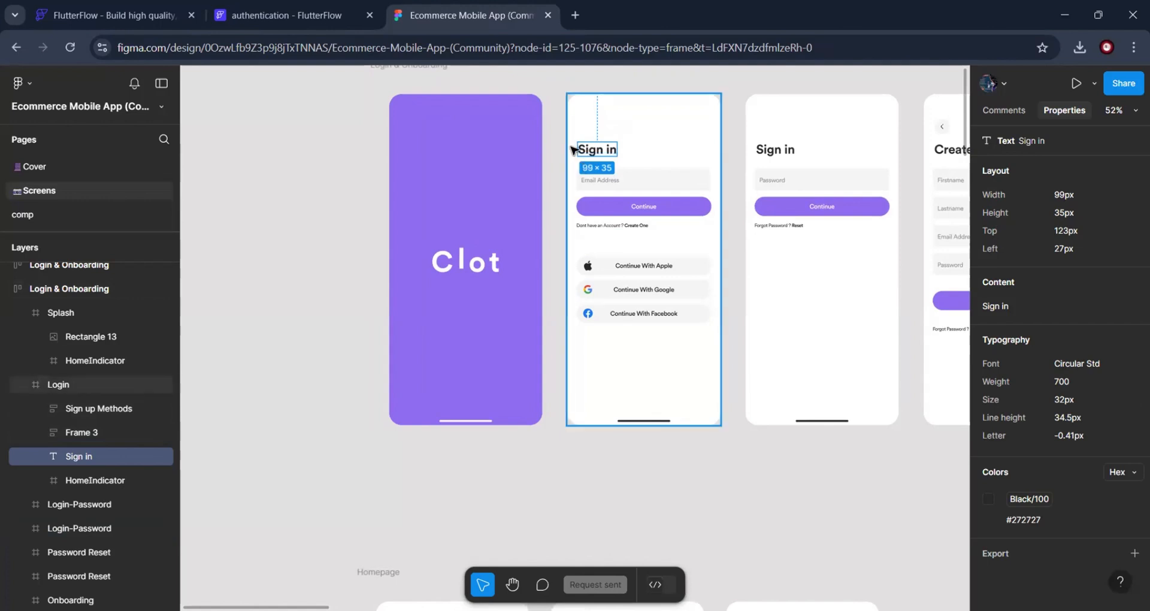
click(592, 203)
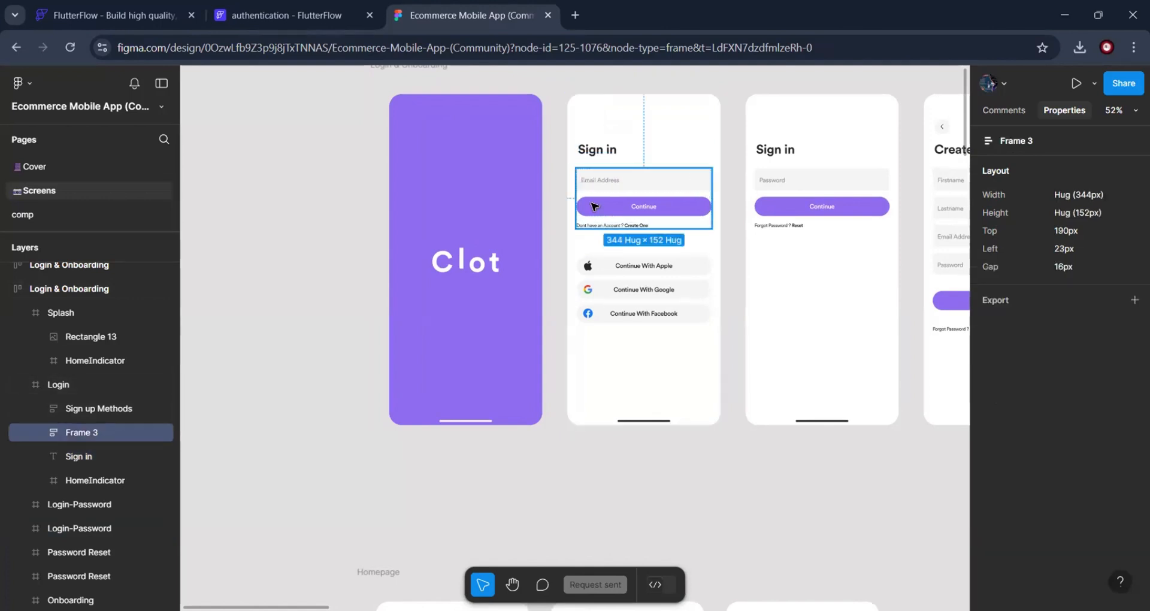
click(591, 157)
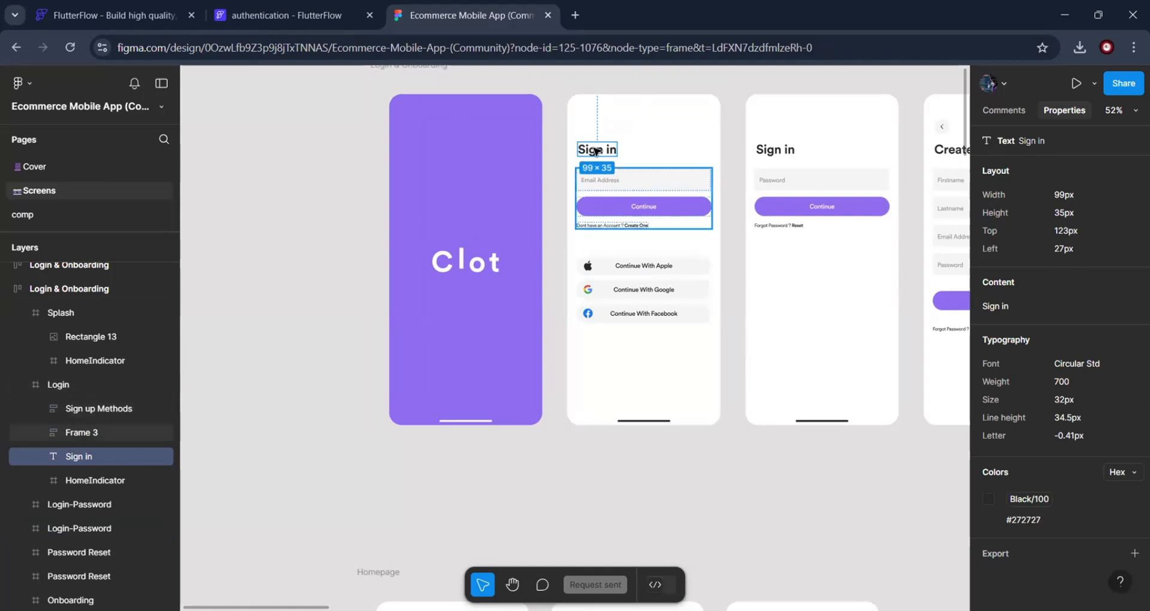
click(553, 158)
click(597, 150)
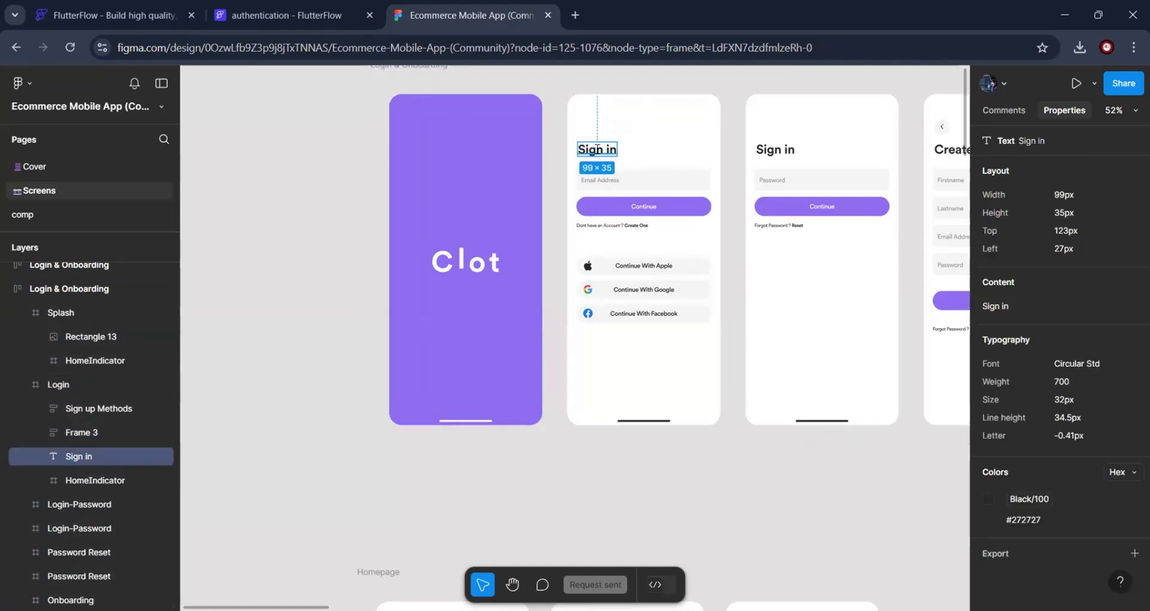
click(600, 213)
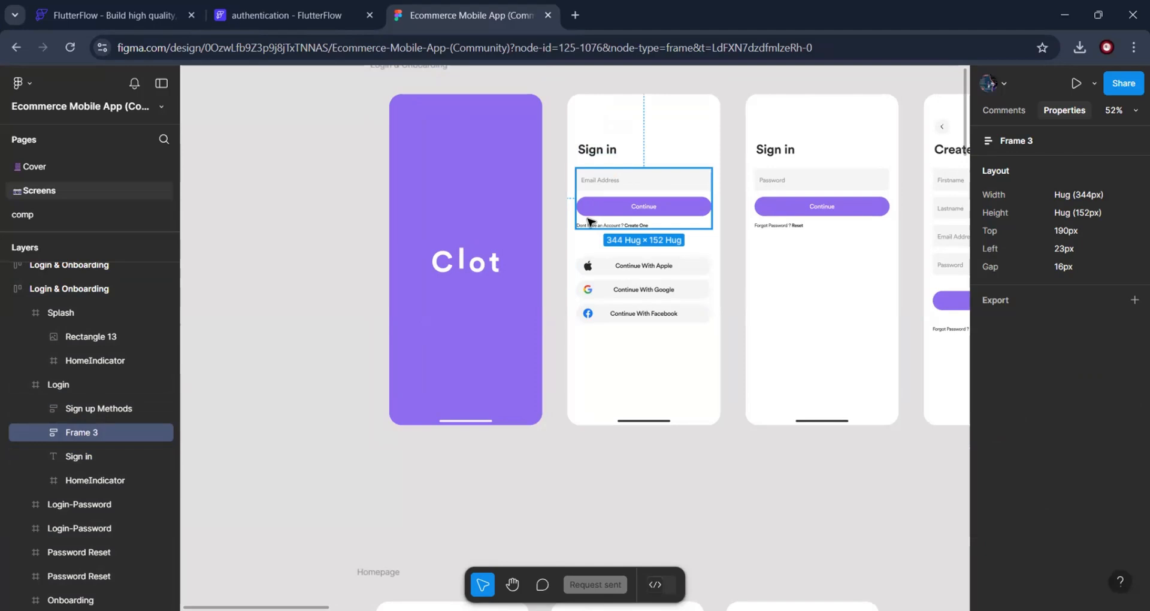
key(alt)
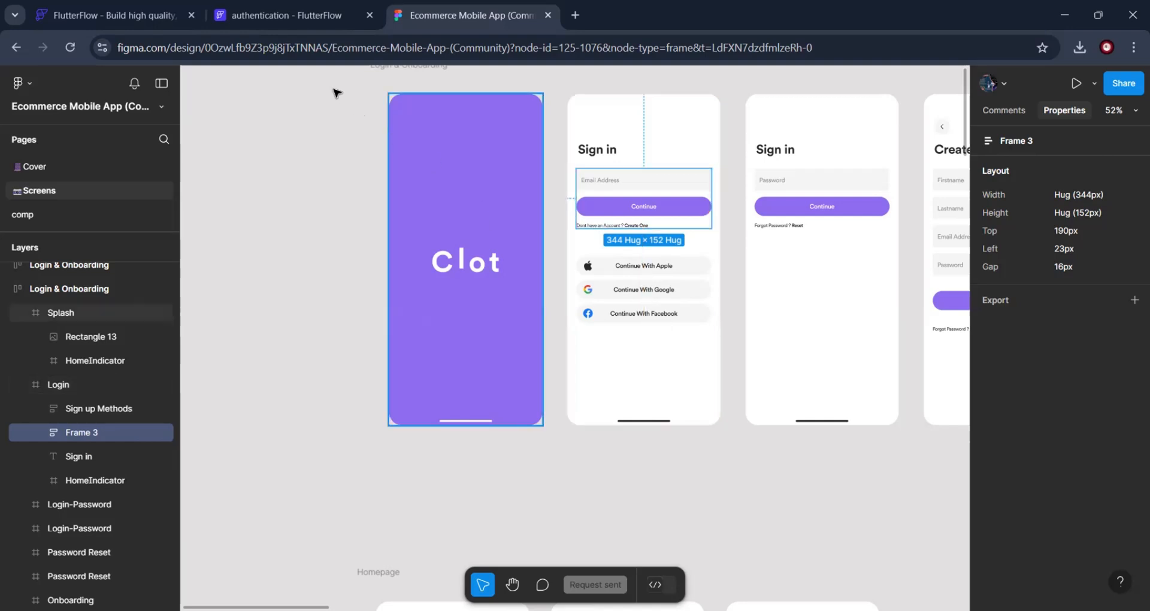
Switch to FlutterFlow and set the login page Column's left and right padding to 23
click(314, 20)
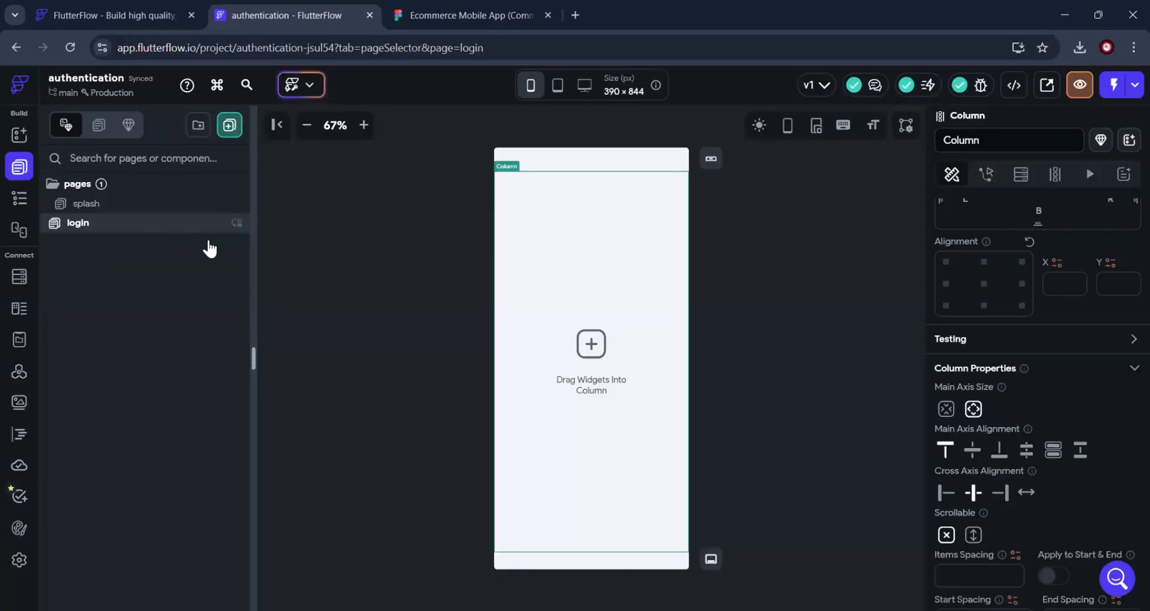
click(20, 201)
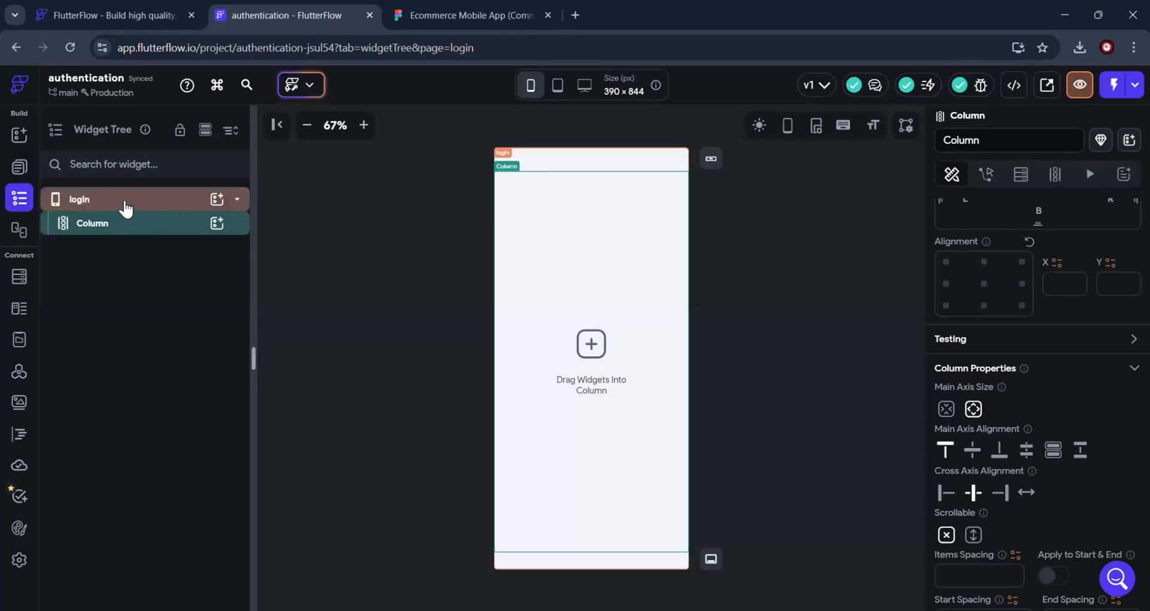
click(399, 121)
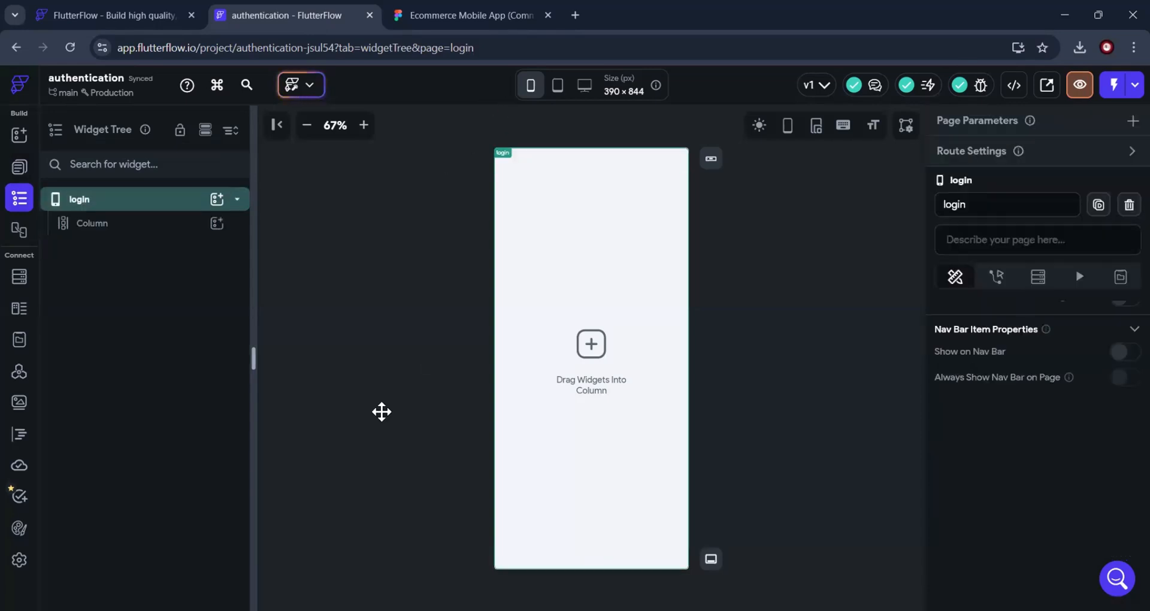
click(431, 24)
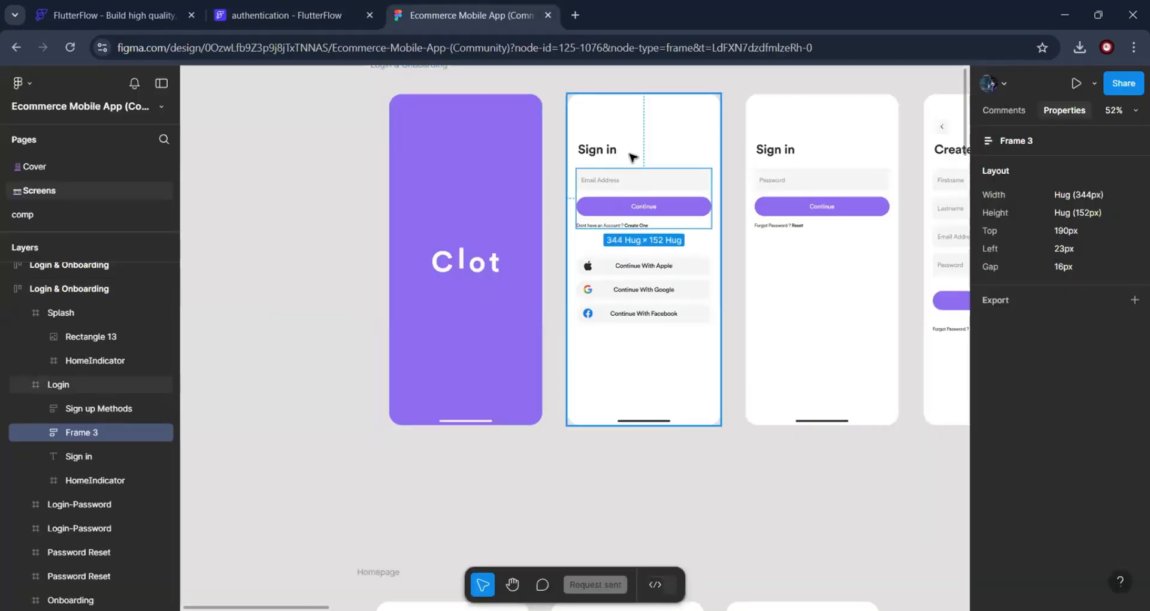
click(274, 22)
click(133, 231)
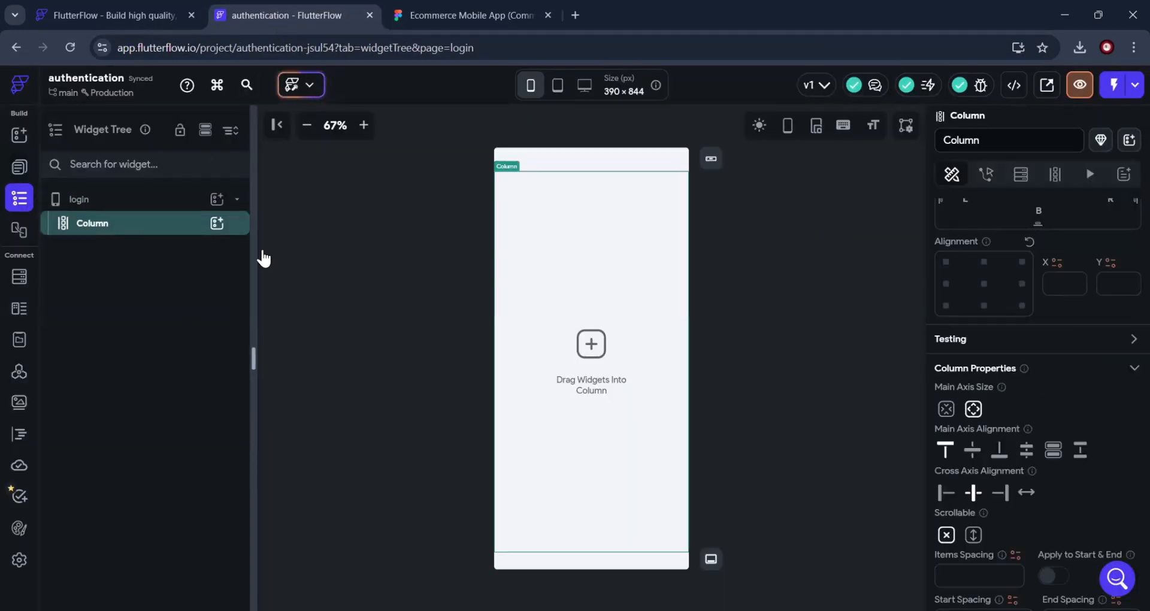
scroll(965, 467, up, 4)
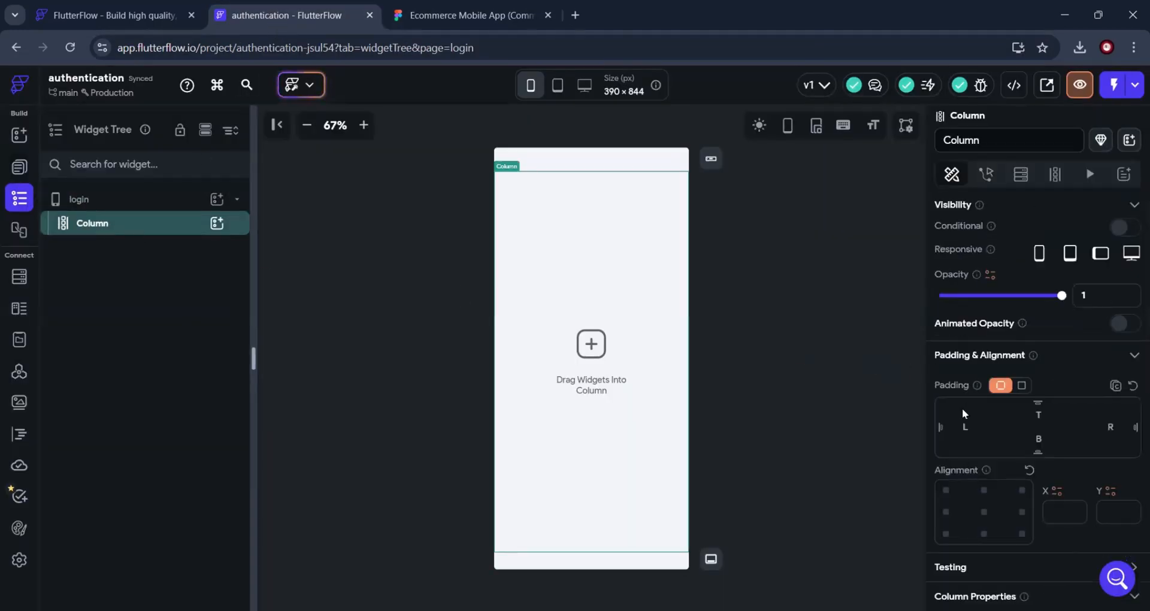
drag(964, 427, 1107, 426)
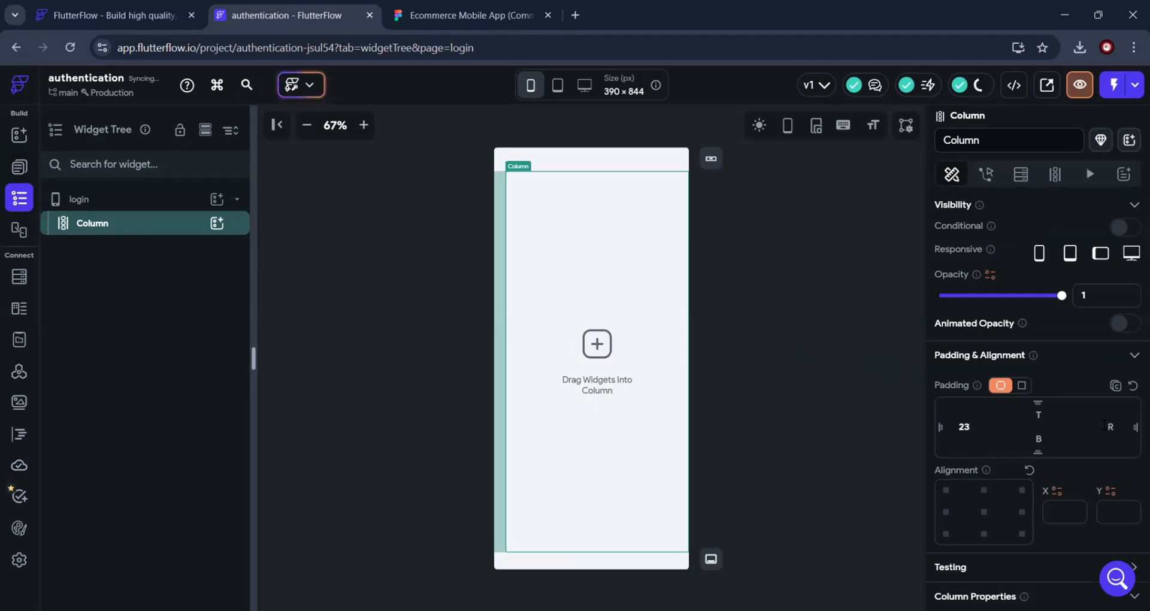
text(23)
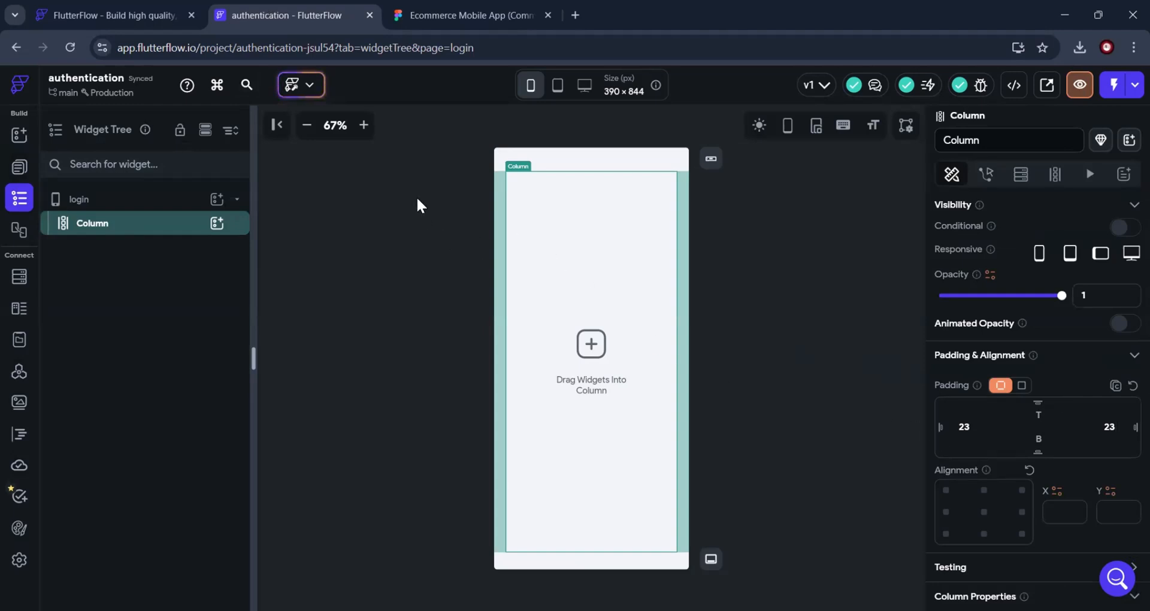
Check the Sign in heading in Figma, and in FlutterFlow add a Row containing a Text widget to the login page's Column
click(414, 23)
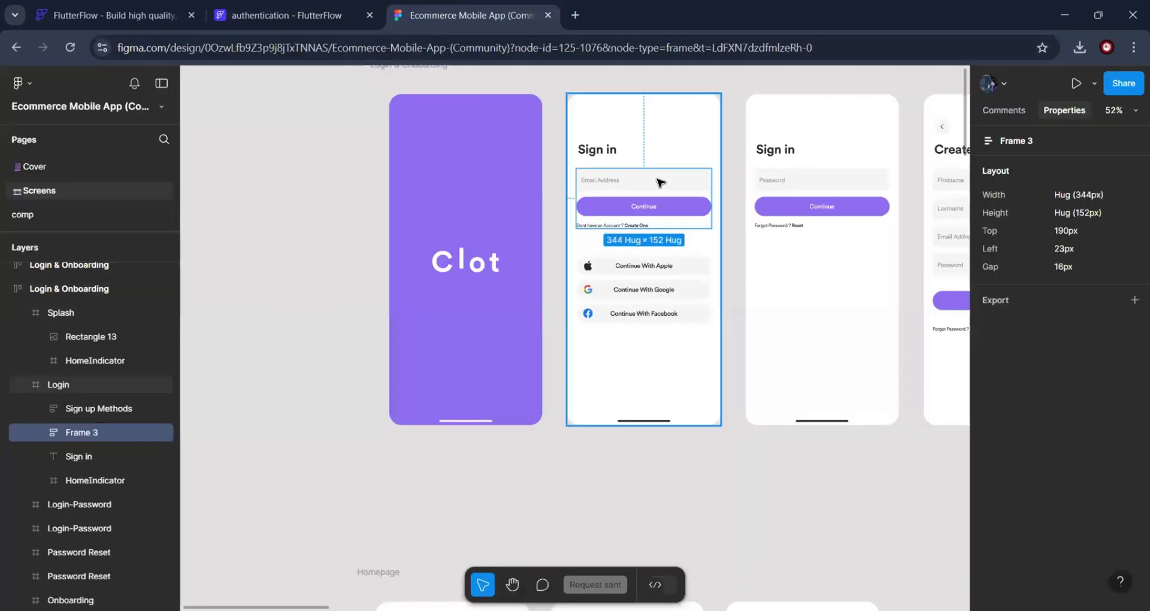
click(602, 157)
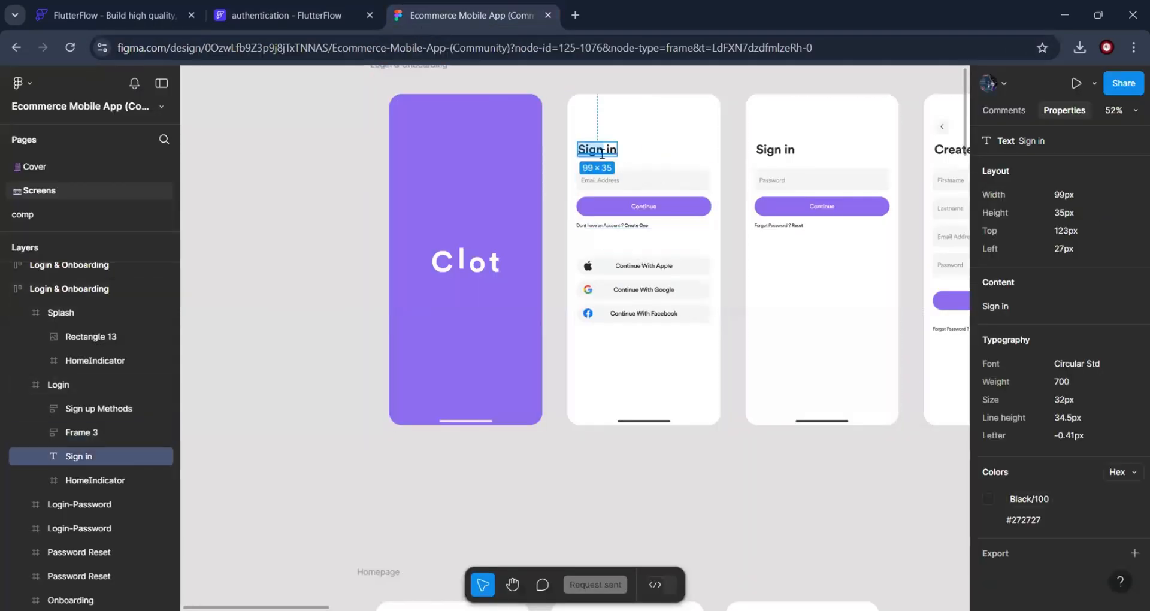
click(318, 21)
click(217, 224)
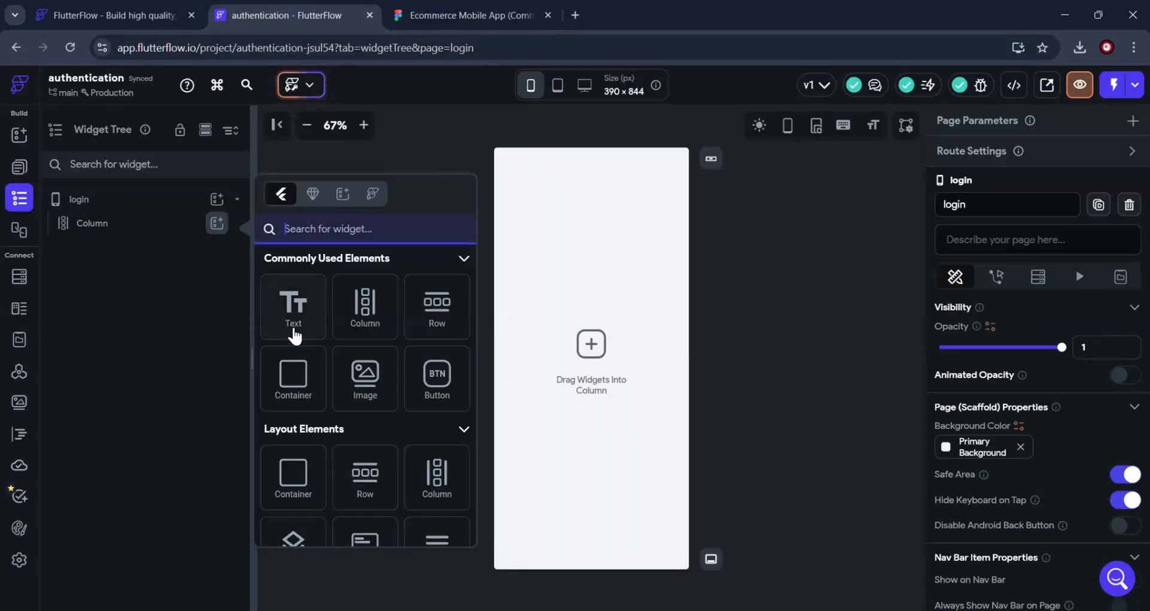
click(446, 317)
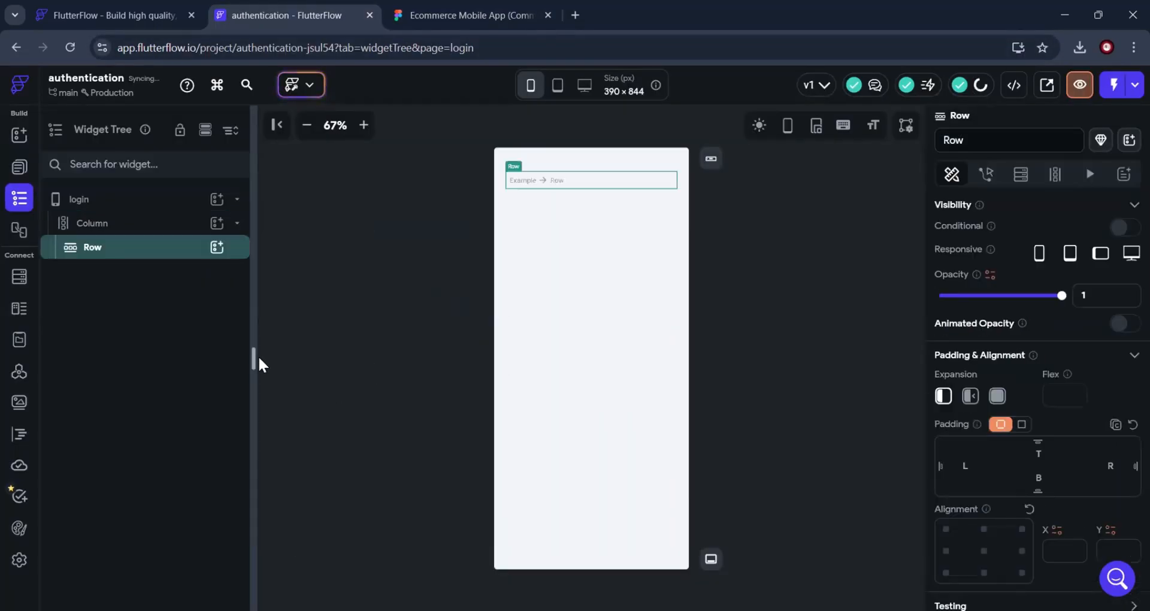
click(216, 247)
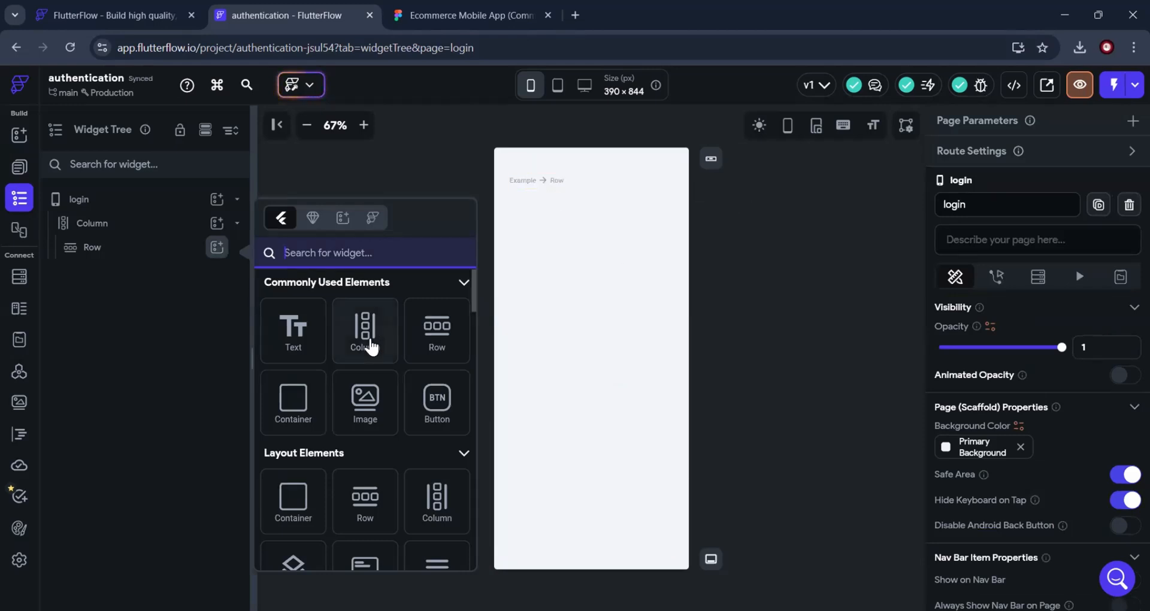
click(295, 328)
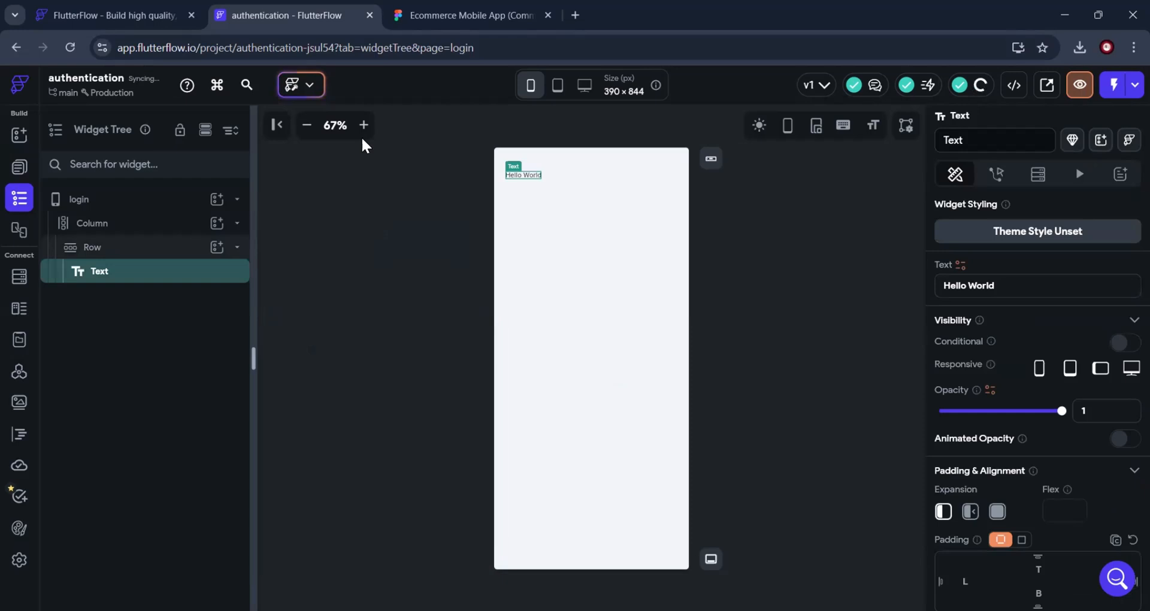
Check the login heading in Figma and set the FlutterFlow Text widget's content to "Sign in"
click(407, 17)
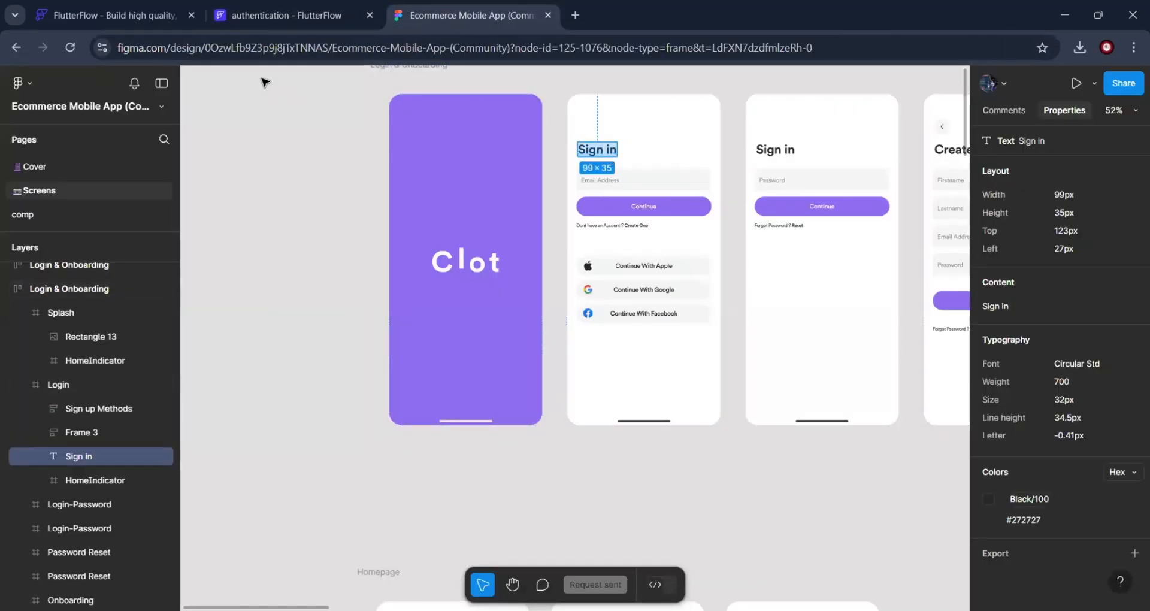
click(277, 24)
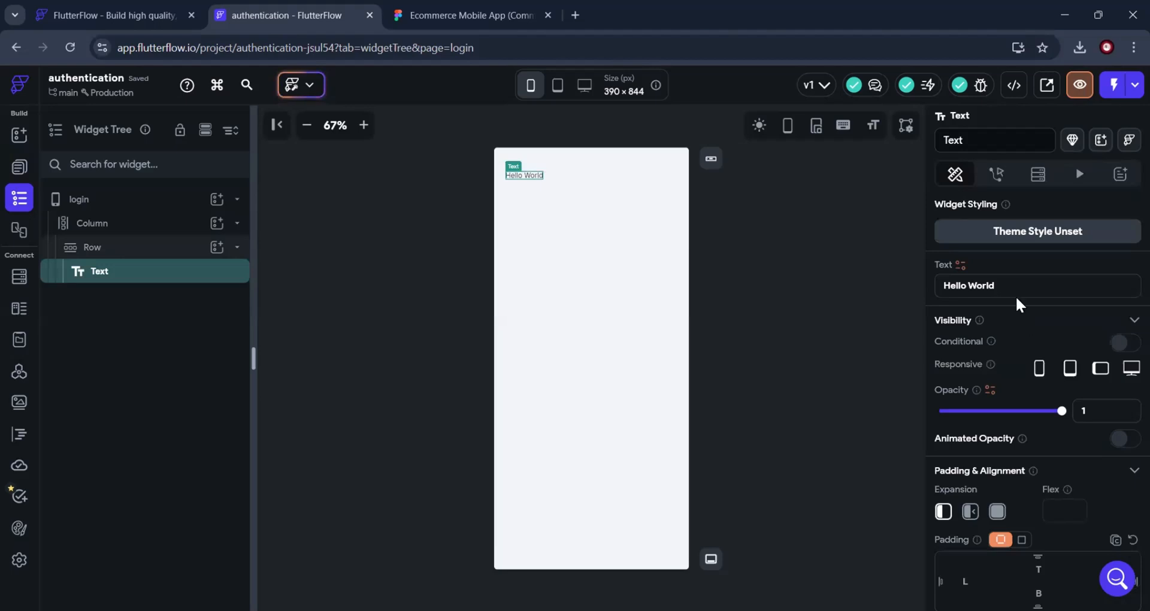
click(972, 285)
text(Sign in)
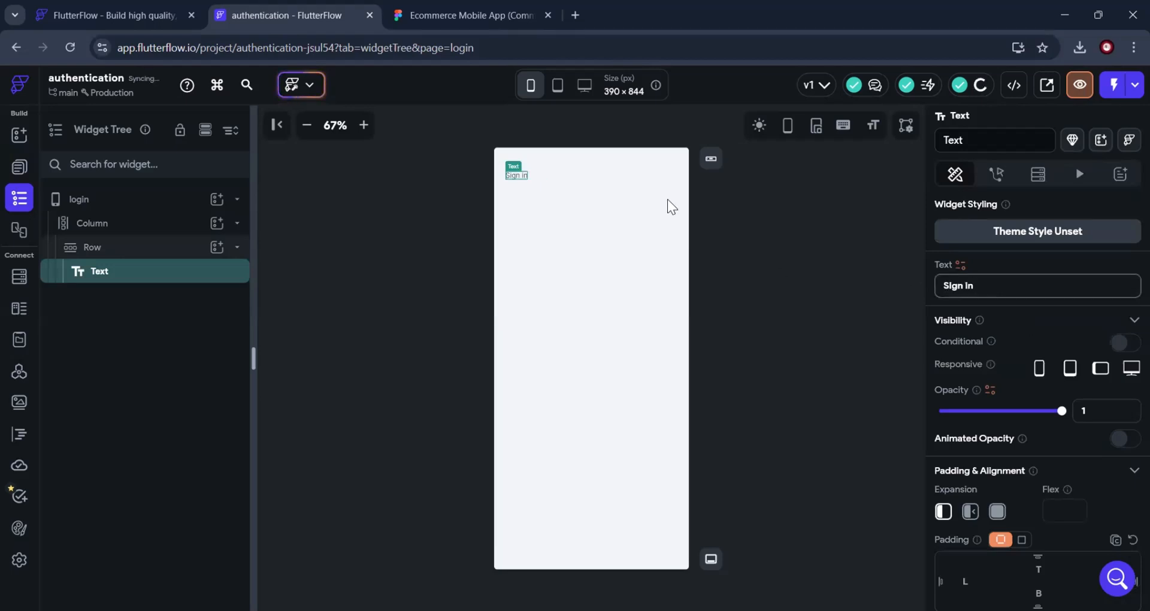
Check the Sign in heading's typography in Figma and set the FlutterFlow Text widget's font size to 32
click(443, 16)
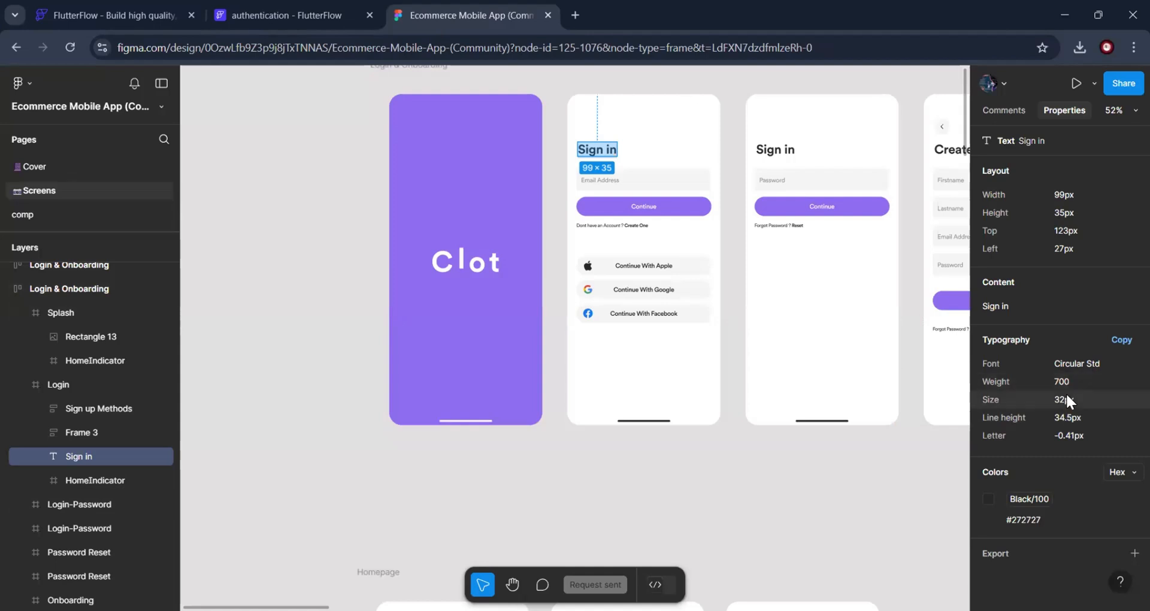
click(293, 17)
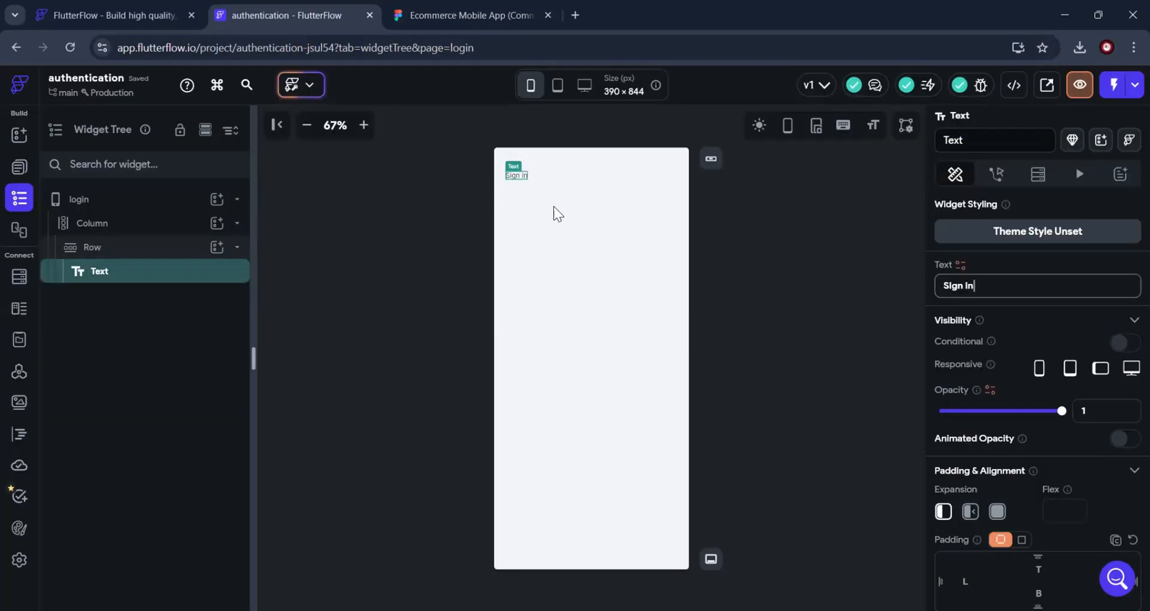
scroll(1011, 485, down, 5)
scroll(1012, 491, down, 3)
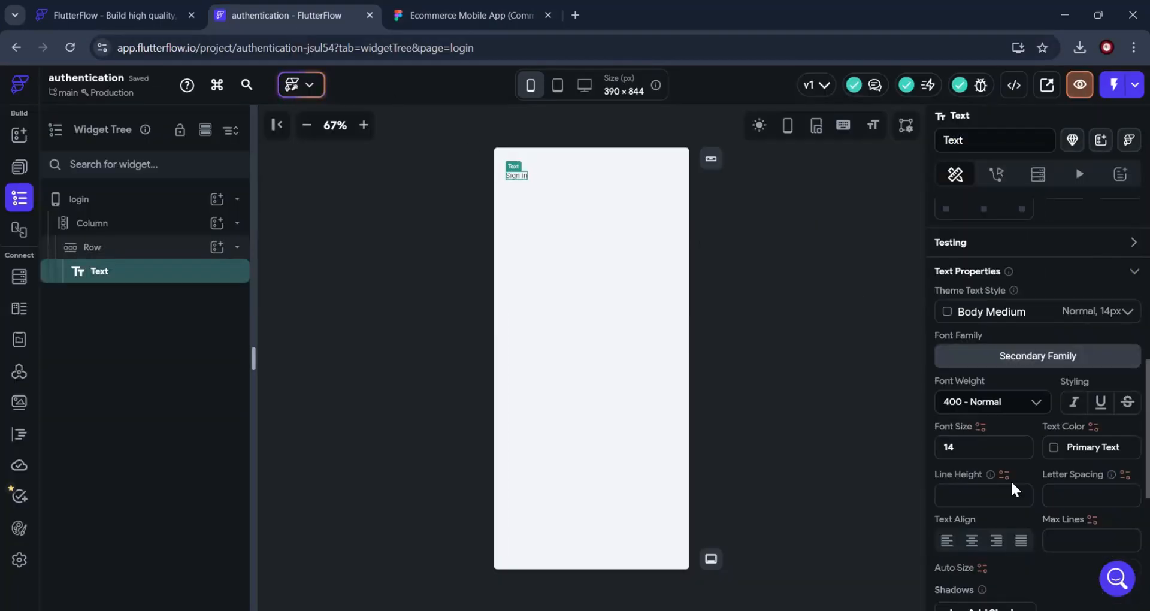
click(982, 446)
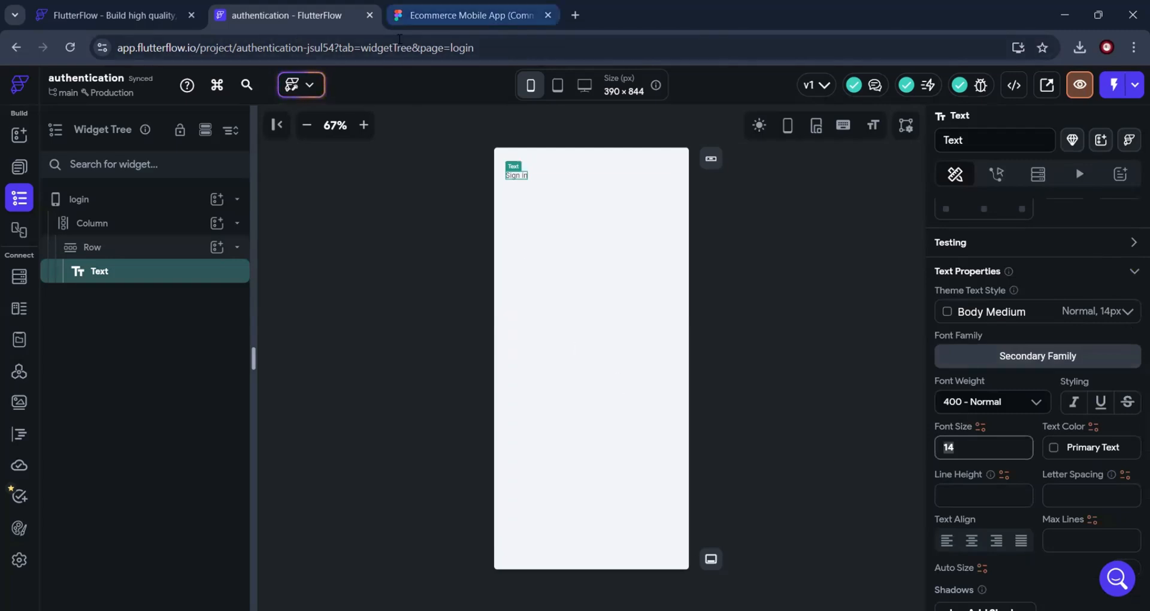
click(419, 15)
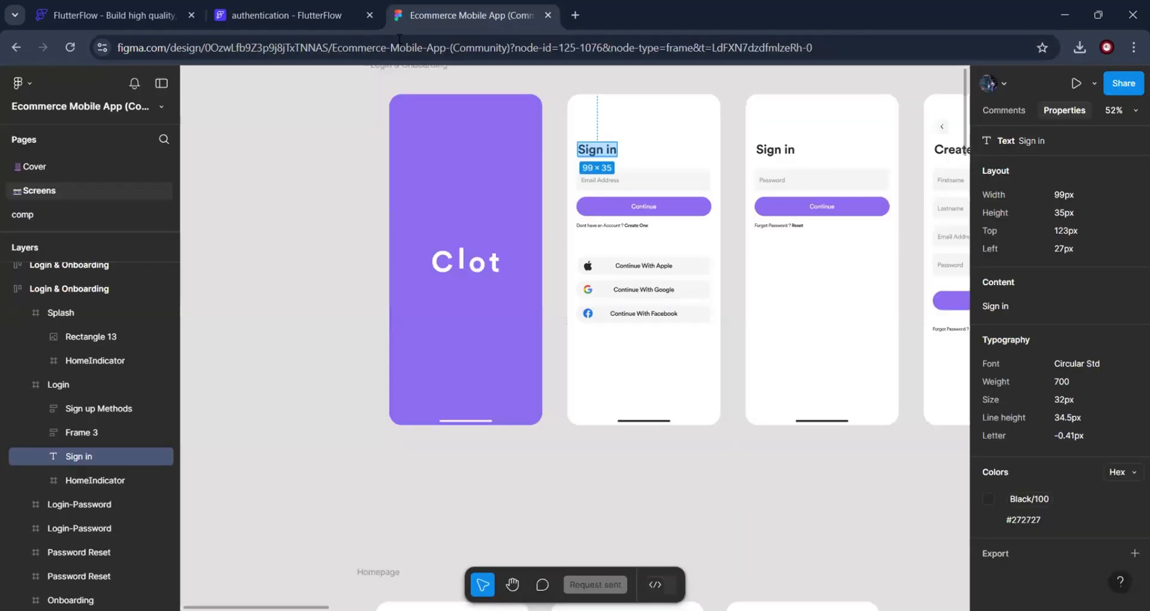
click(301, 21)
text(32)
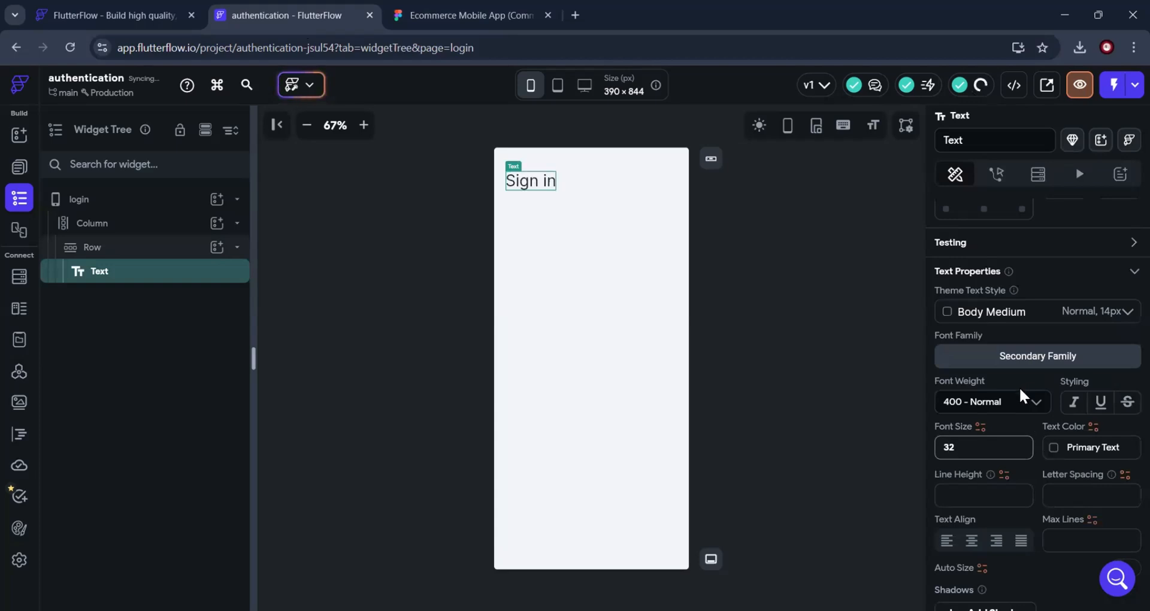
Set the Sign in text's font weight to 700 - Bold
click(1018, 401)
scroll(1018, 479, down, 3)
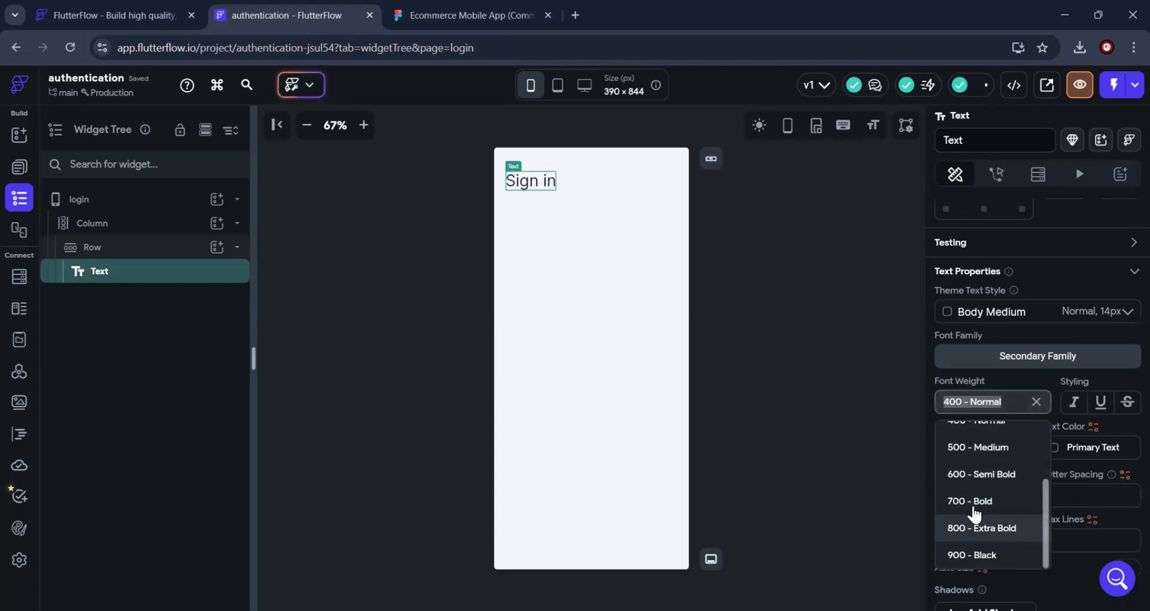
click(976, 502)
click(741, 257)
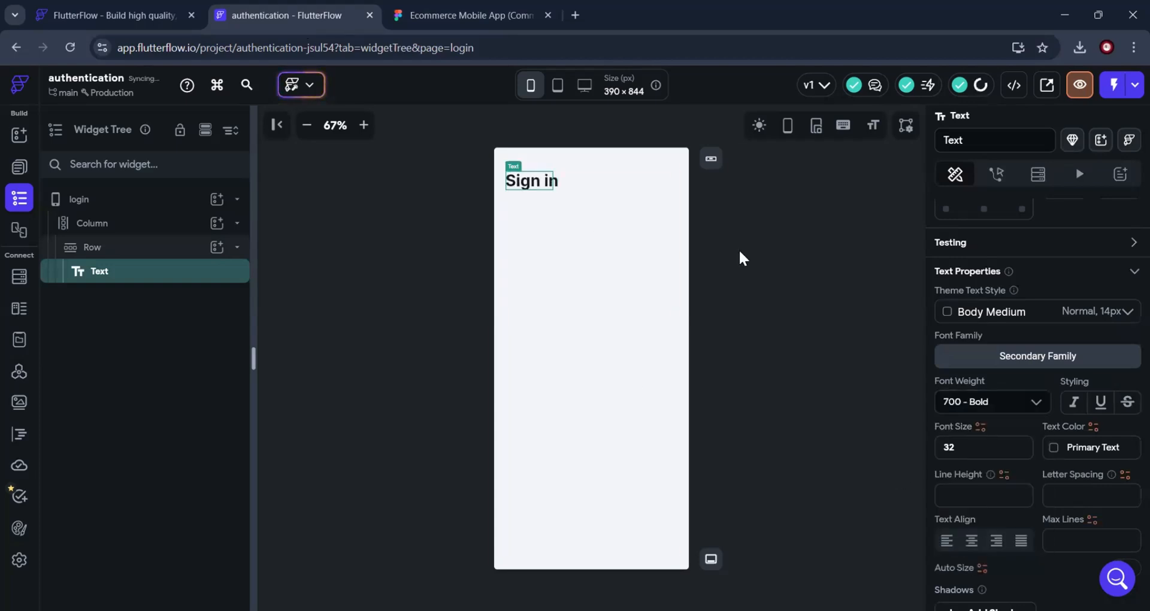
Switch to Figma and inspect the Email Address field's size and the Login frame's background colour
click(419, 15)
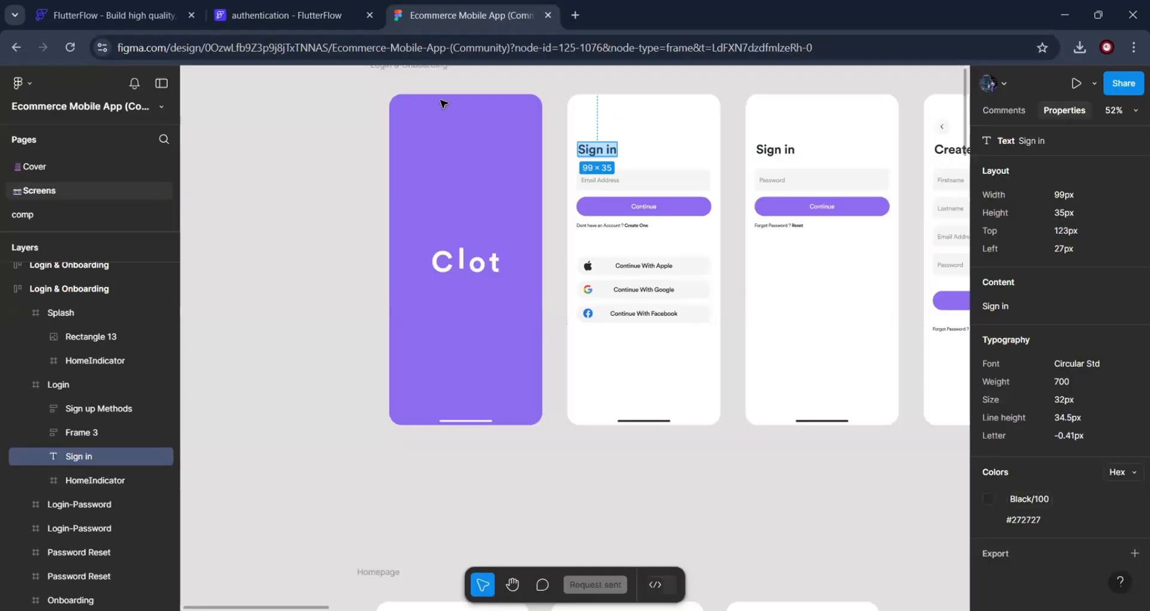
click(728, 155)
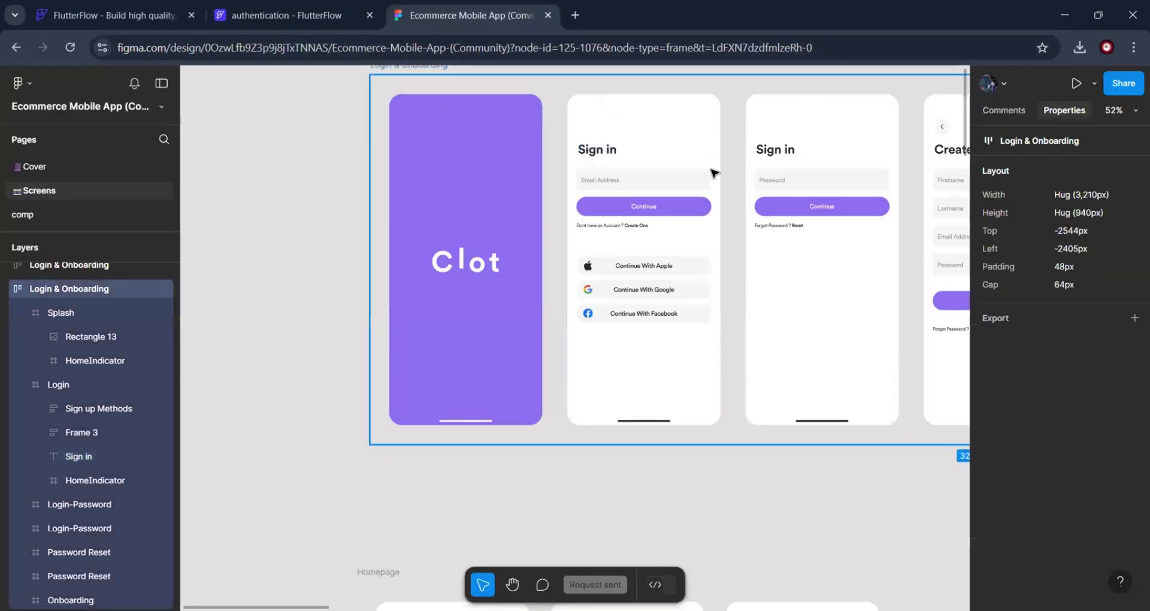
click(604, 182)
double_click(603, 182)
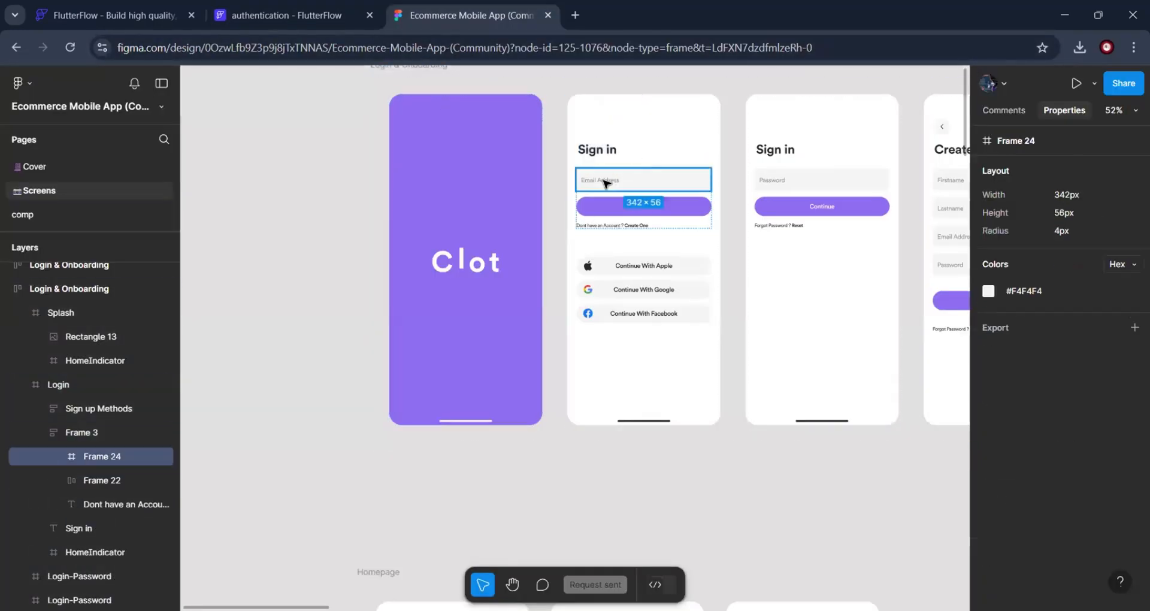
click(668, 100)
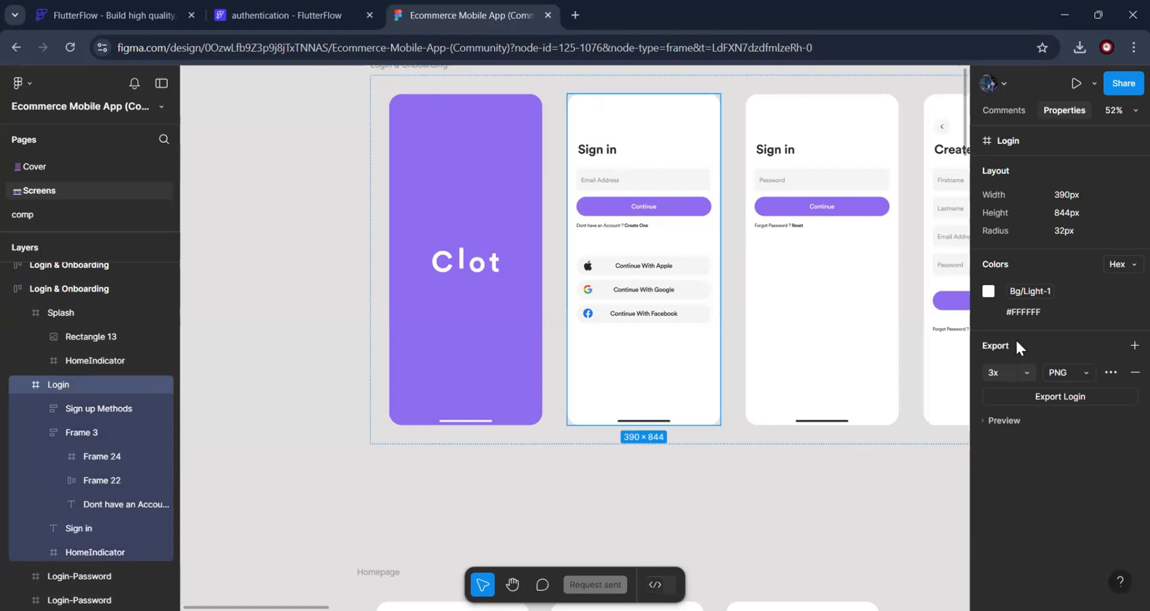
mouse_move(1020, 314)
Switch to FlutterFlow and set the login page's background color to #ffffff
click(292, 18)
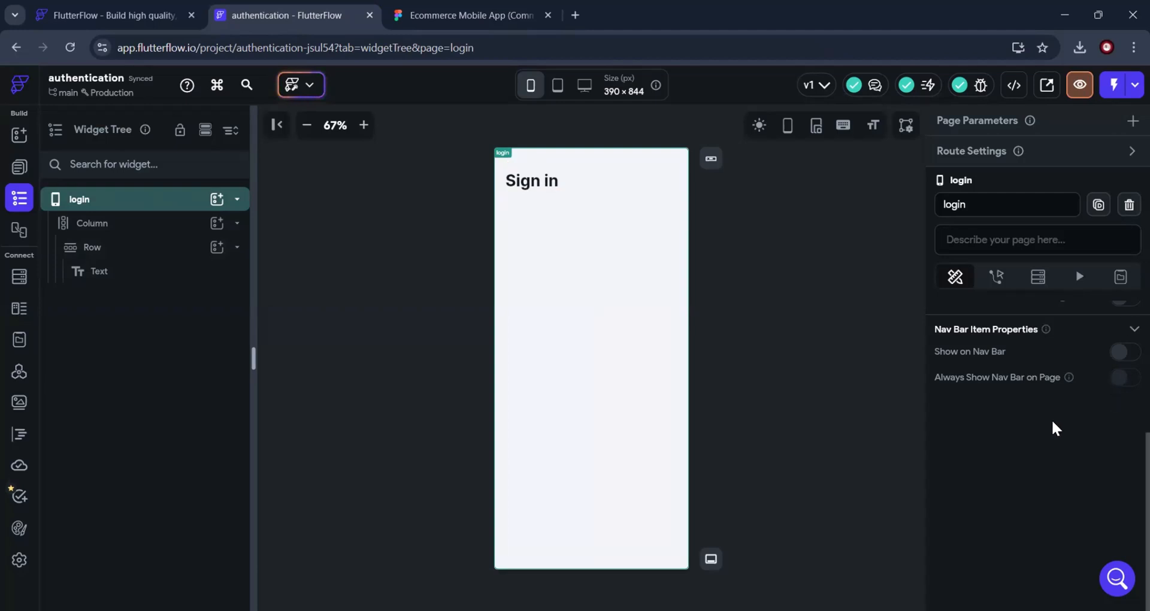
scroll(1051, 428, up, 3)
click(994, 449)
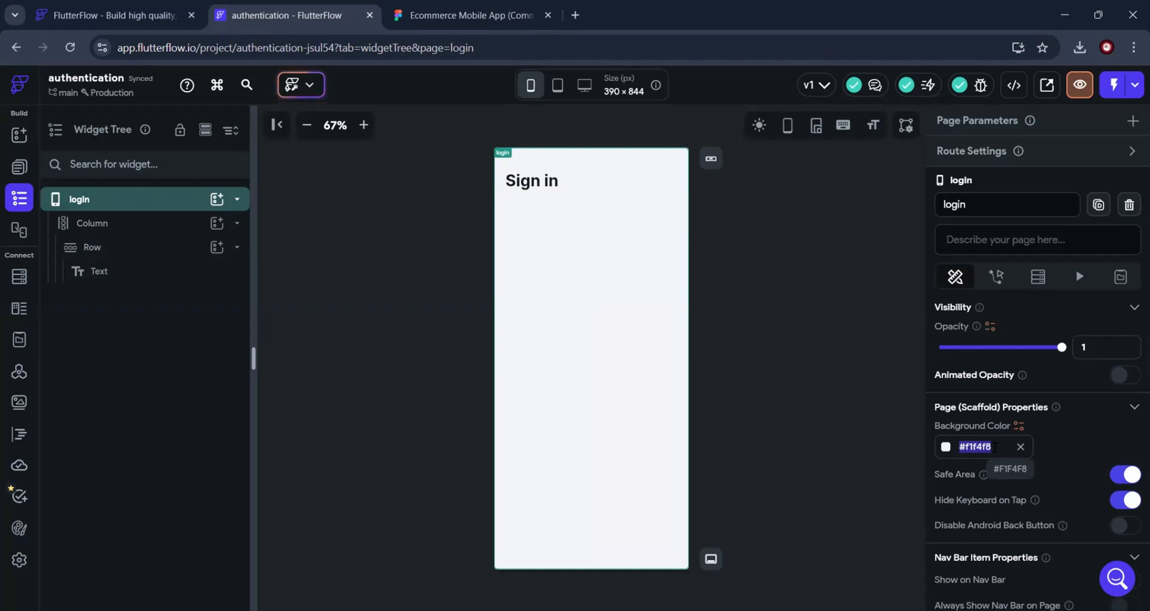
text(#ff)
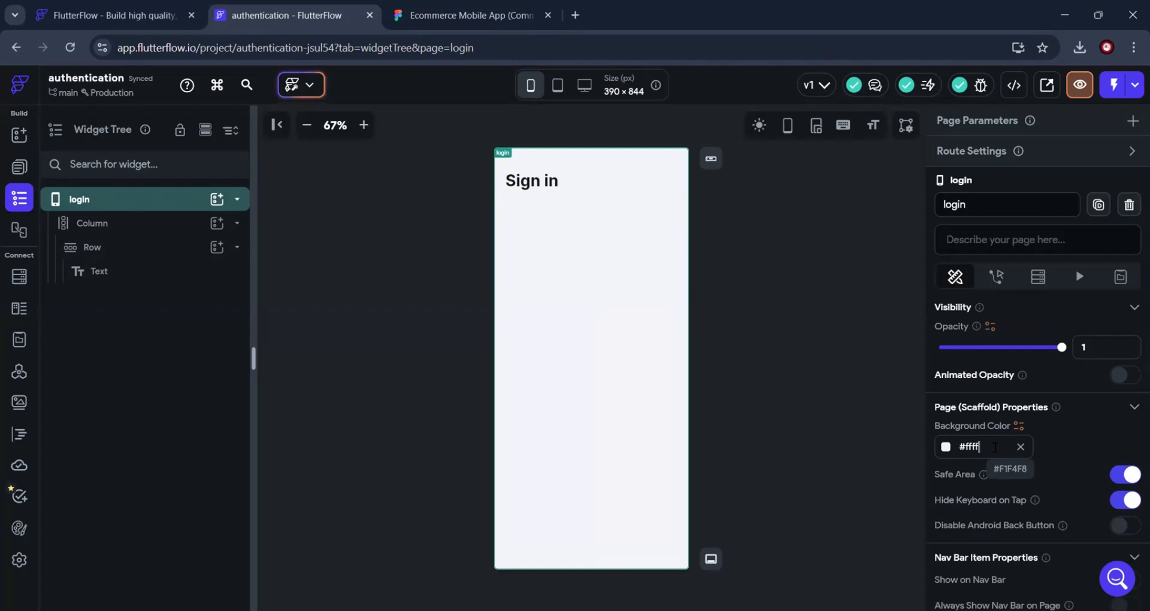
text(ffff)
key(Return)
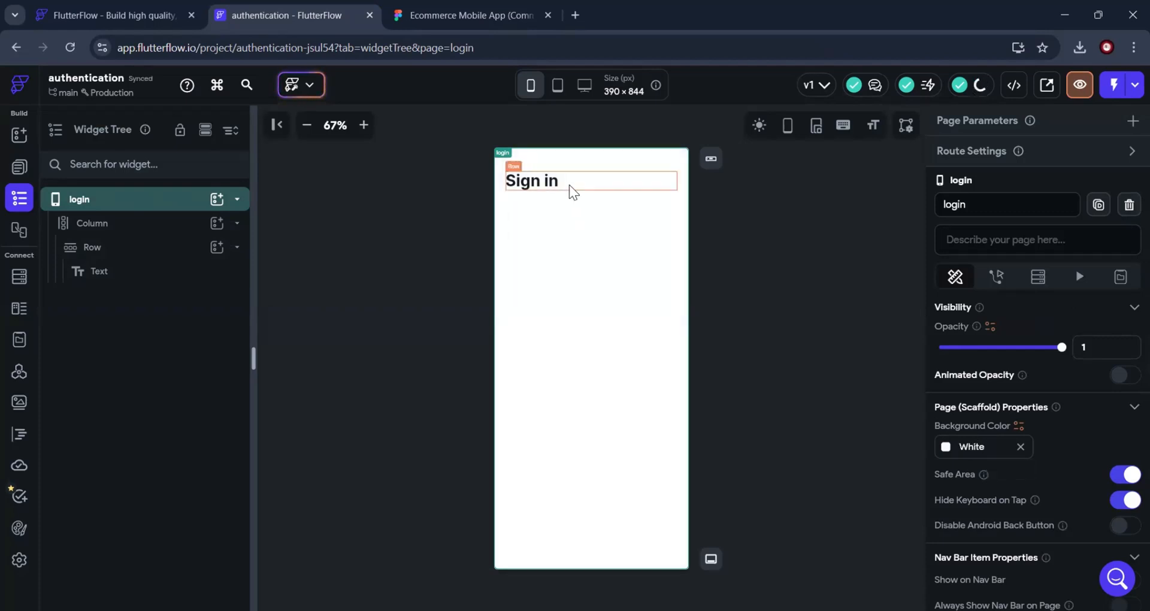
Inspect the Email Address field's frame in Figma, and in FlutterFlow add a TextField to the login page's Column below the Row
click(419, 18)
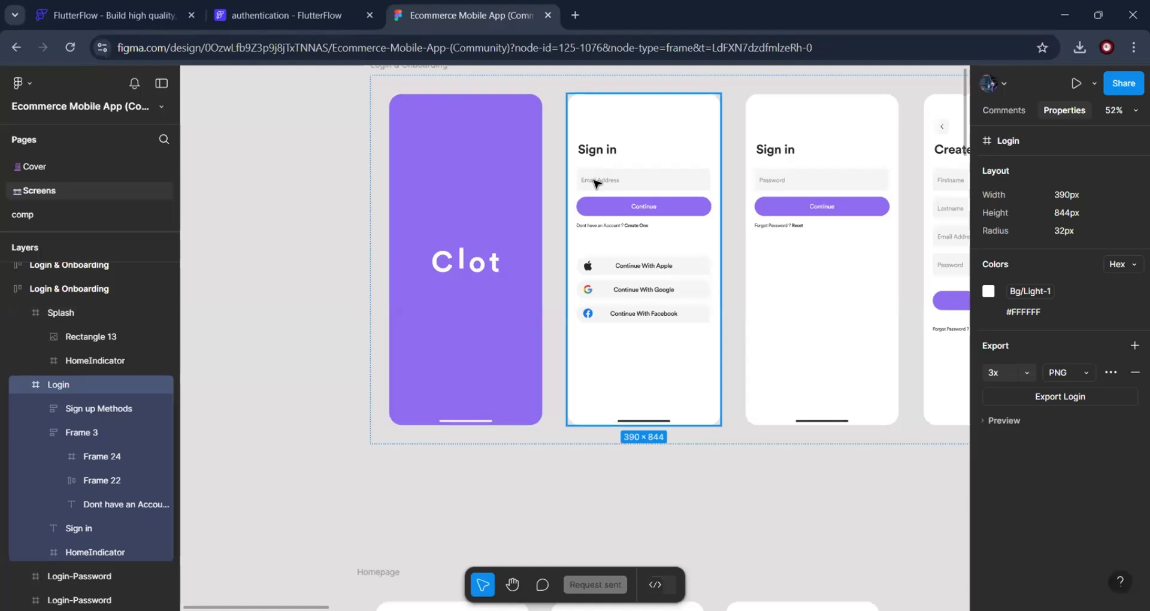
click(596, 181)
click(596, 181)
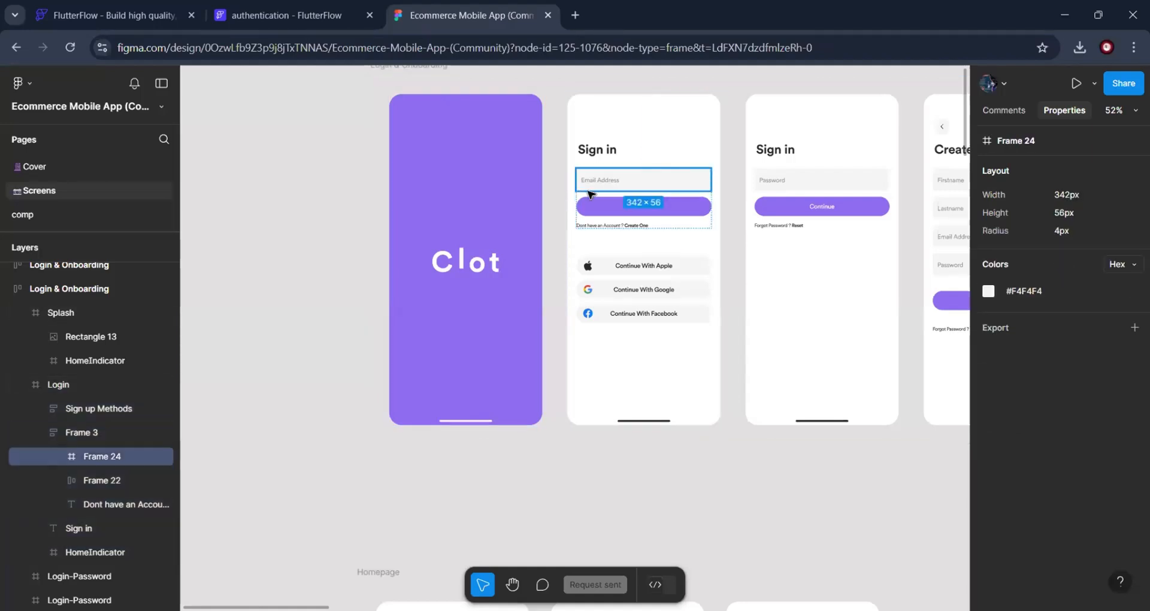
click(732, 154)
click(702, 177)
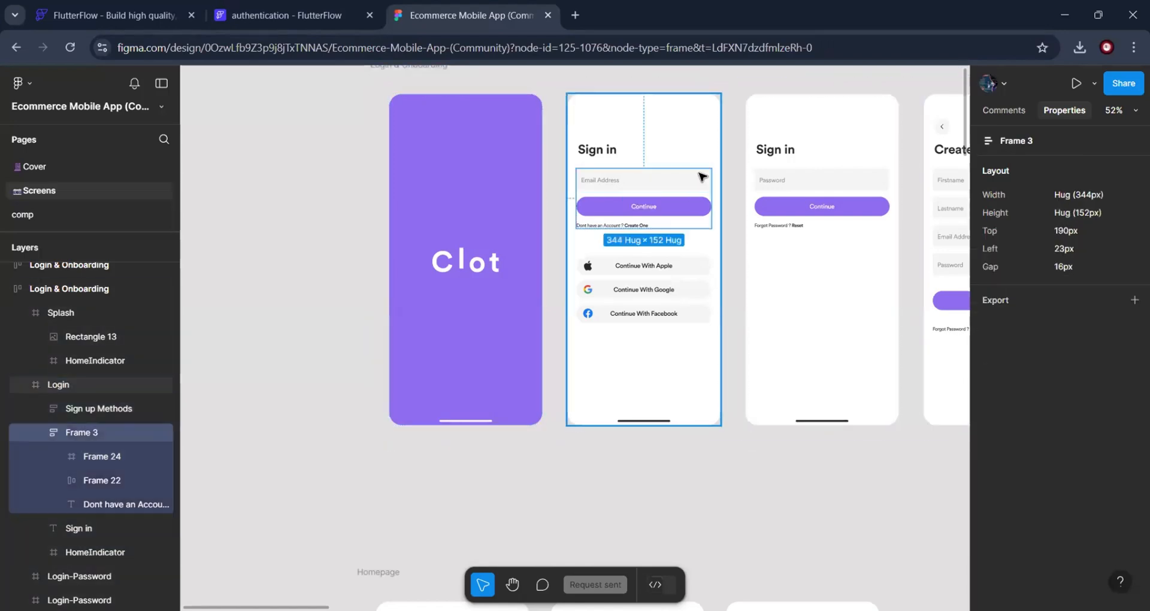
click(702, 177)
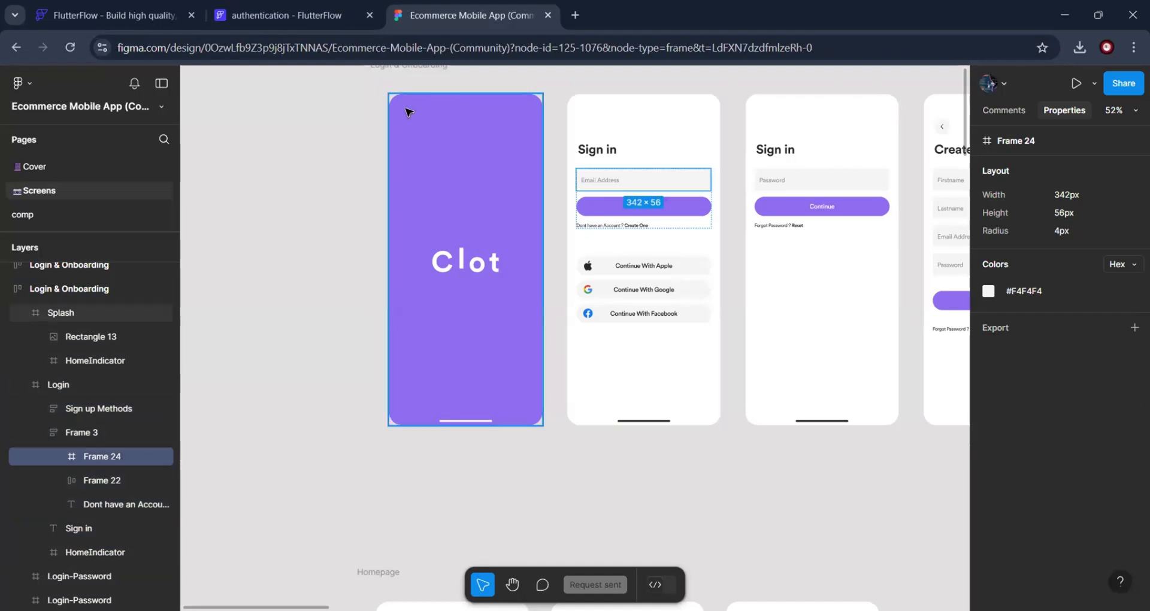
click(275, 8)
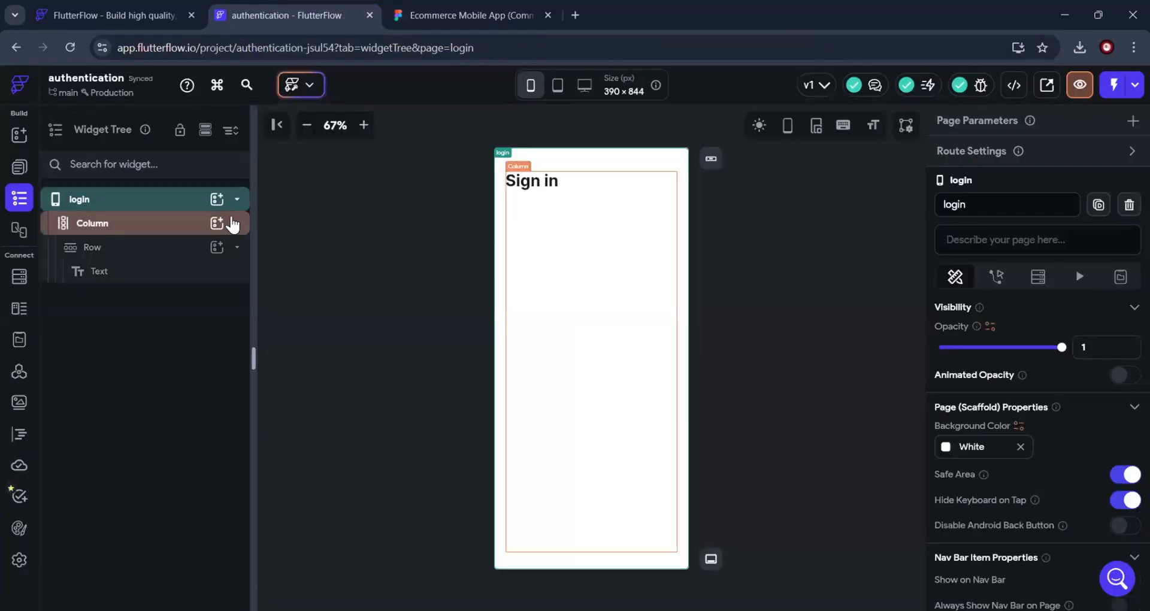
click(216, 223)
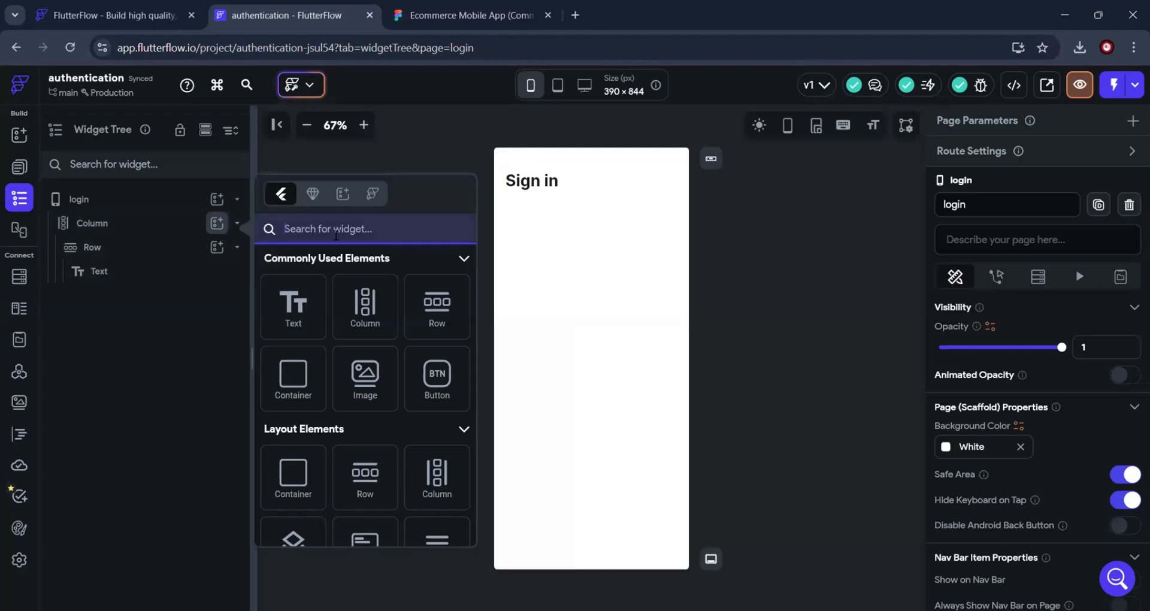
text(textfi)
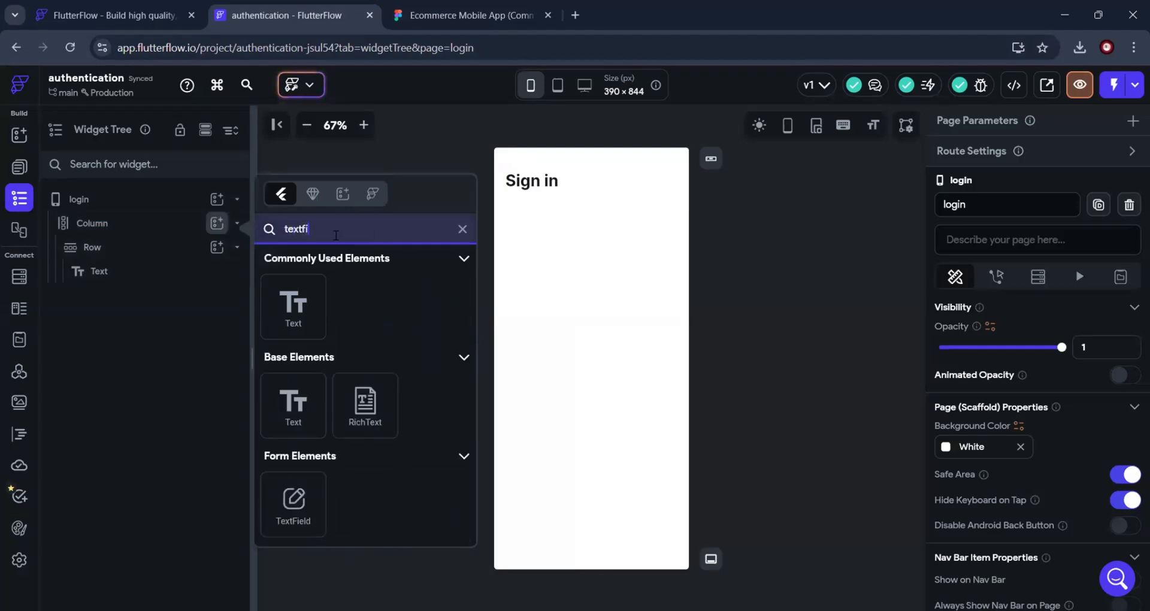
click(299, 513)
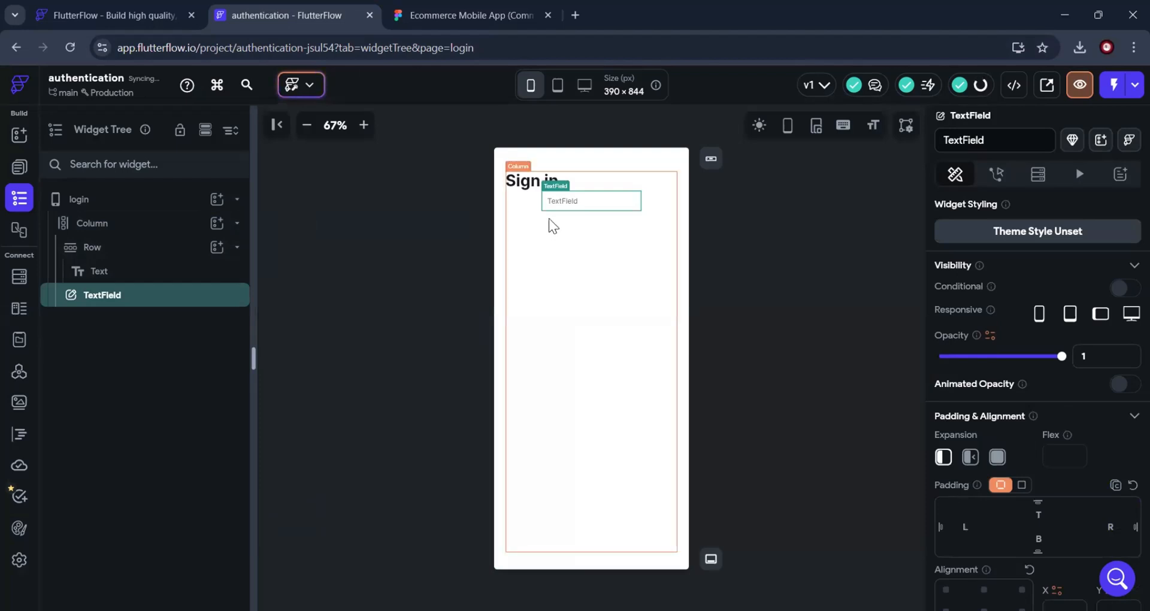
Compare the TextField with Figma's Email Address field and set the TextField's width to infinity in FlutterFlow
click(434, 16)
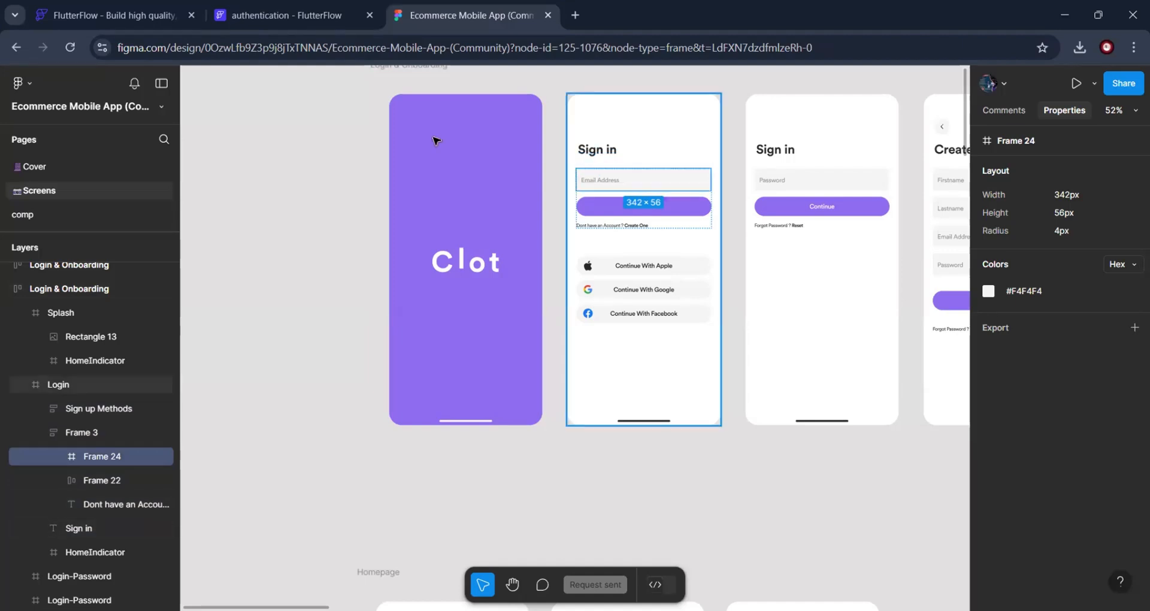
click(260, 16)
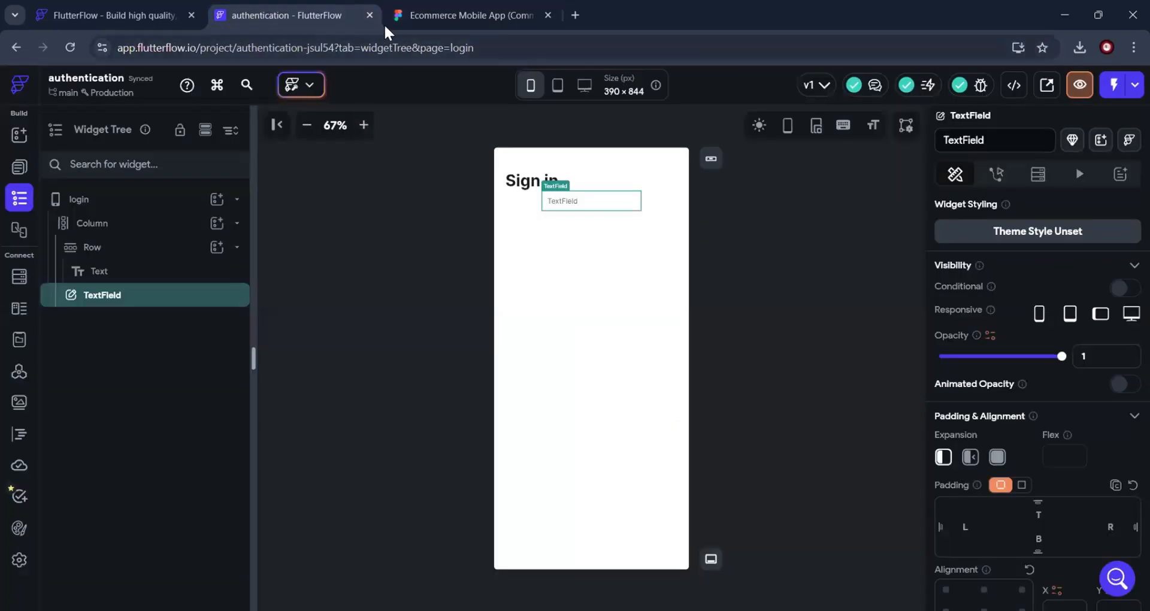
click(400, 19)
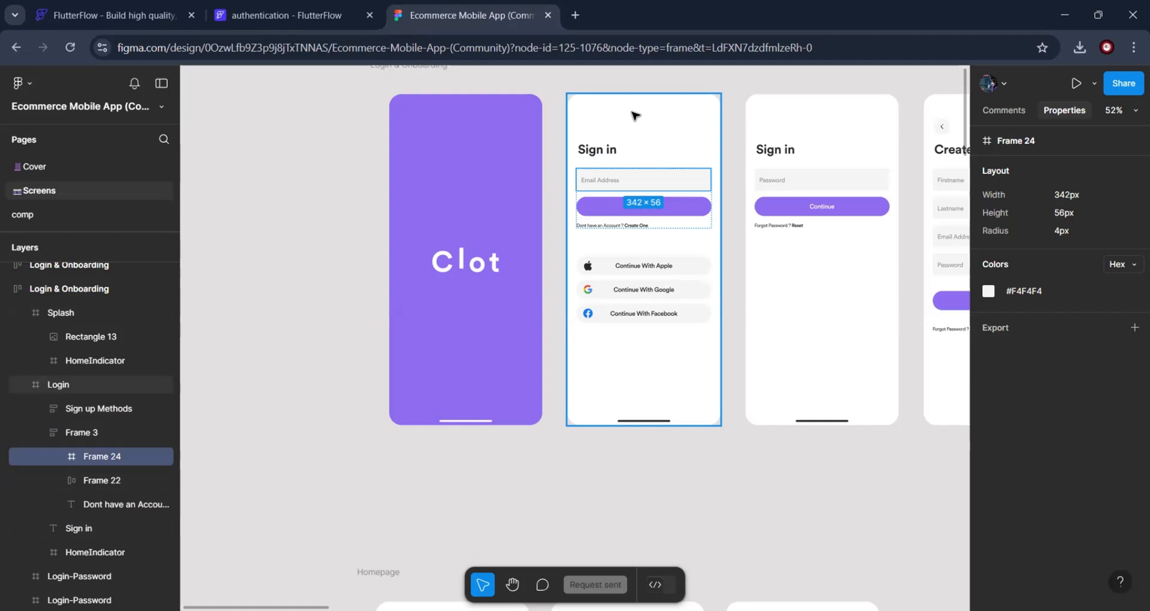
click(300, 24)
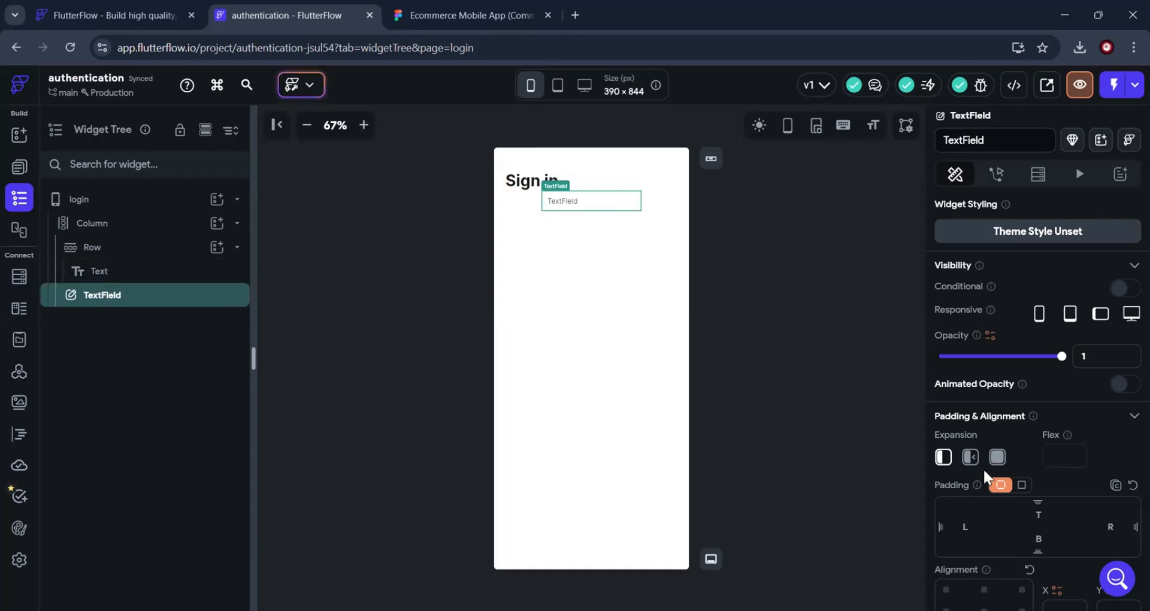
scroll(982, 468, down, 3)
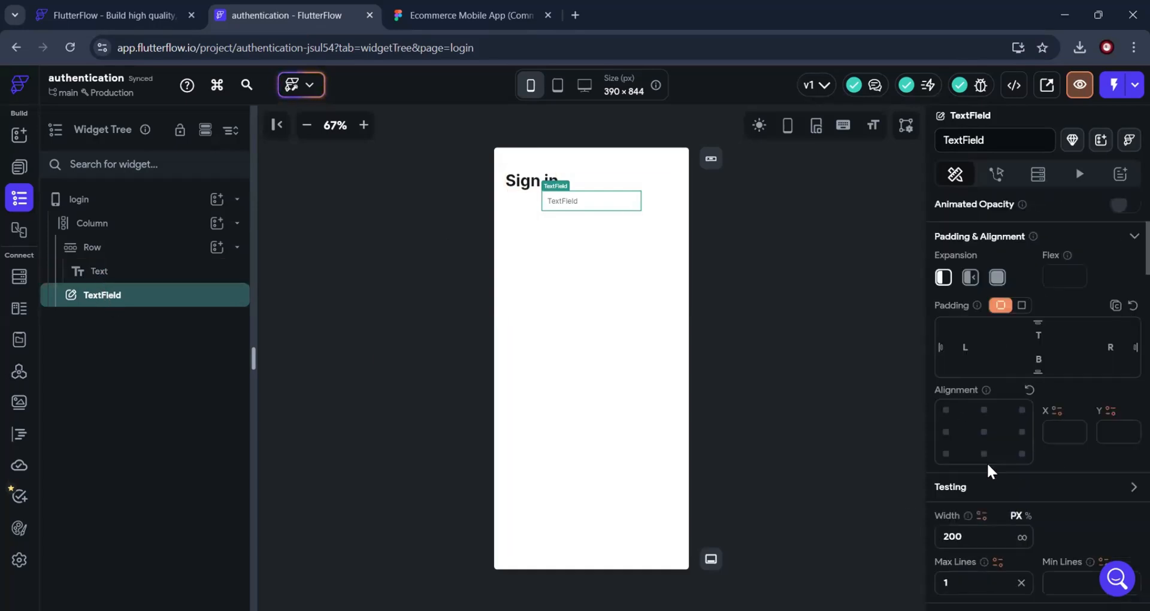
click(954, 529)
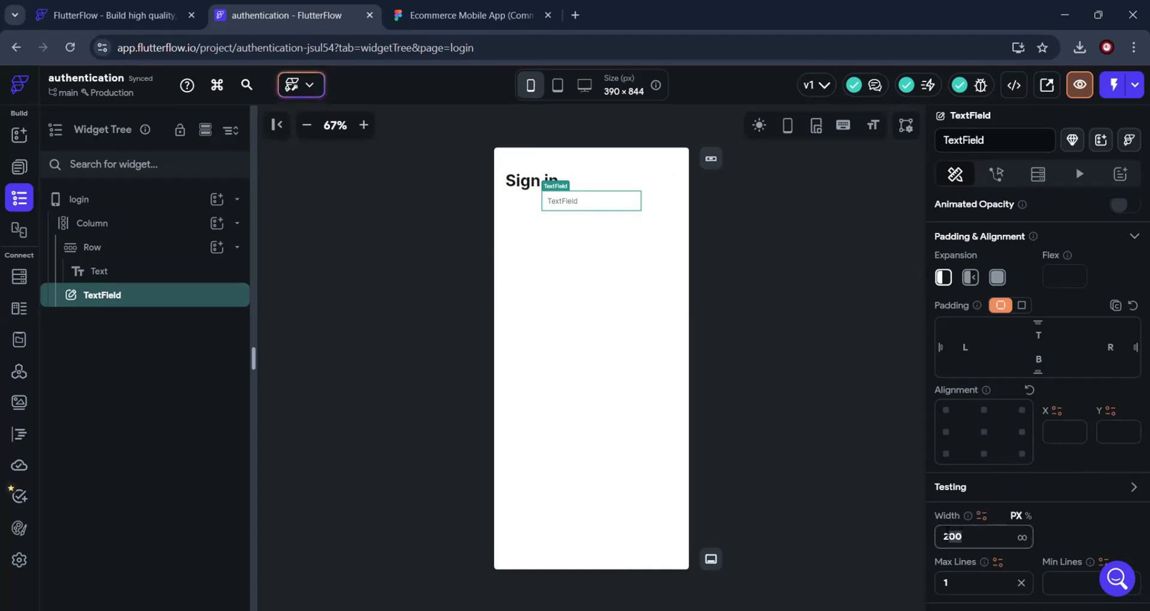
click(1021, 538)
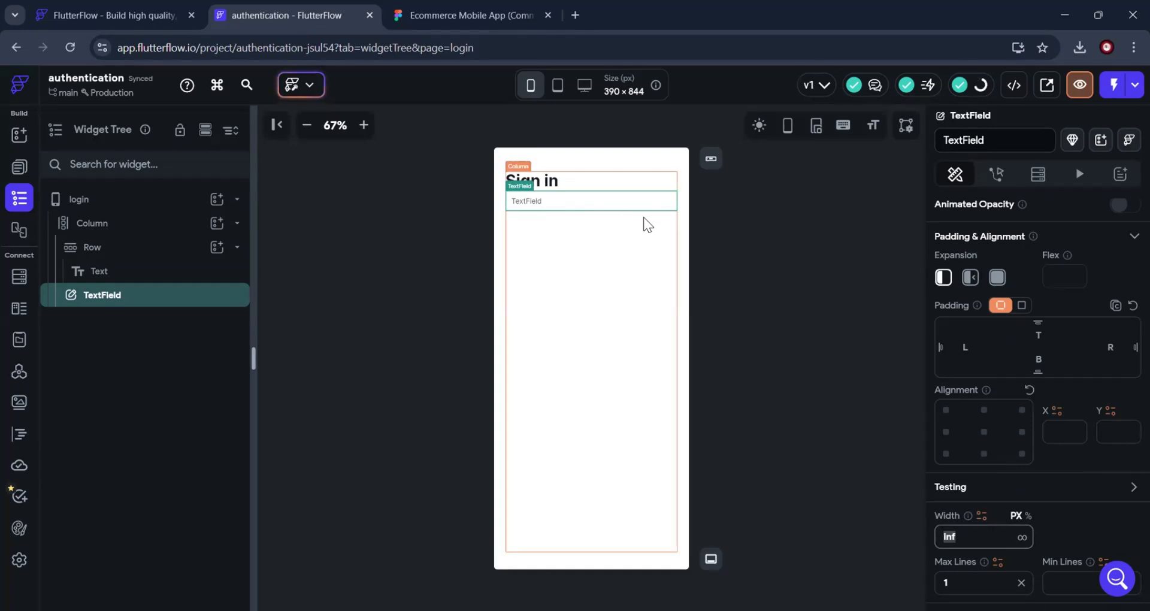
click(405, 18)
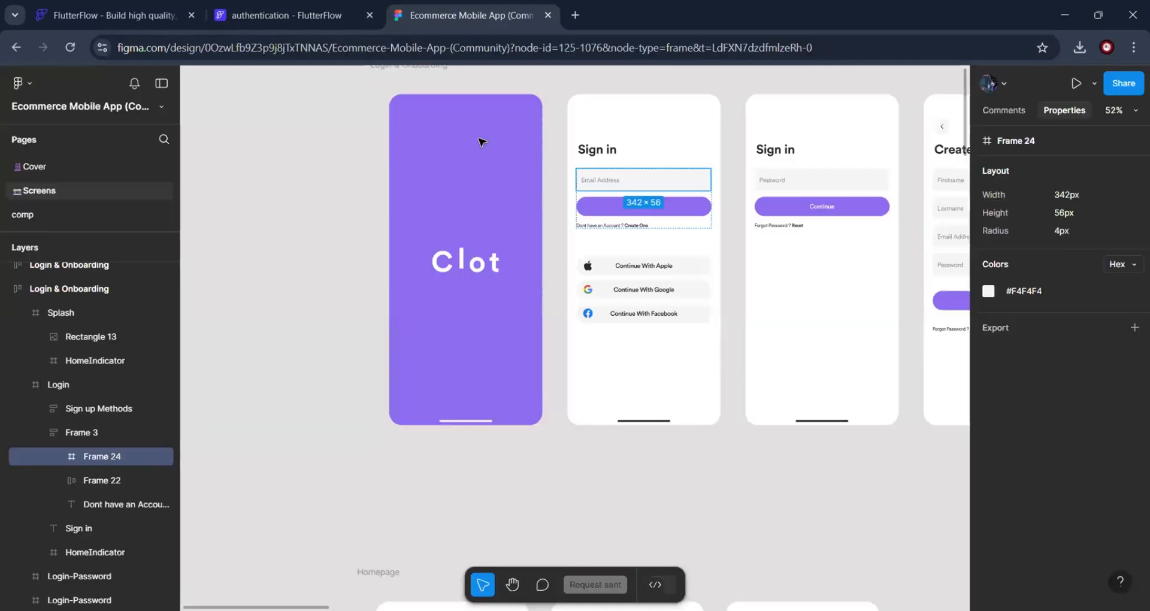
Copy the Email Address field's color #F4F4F4 from Figma and set it as the TextField's fill color in FlutterFlow
click(1033, 292)
click(275, 17)
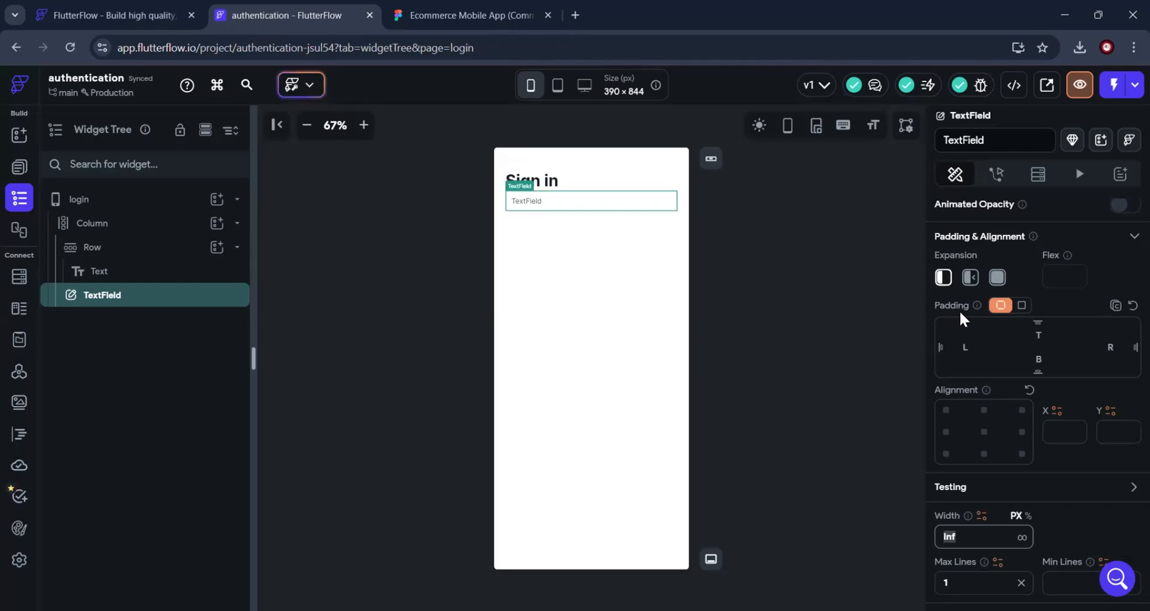
scroll(1000, 428, down, 8)
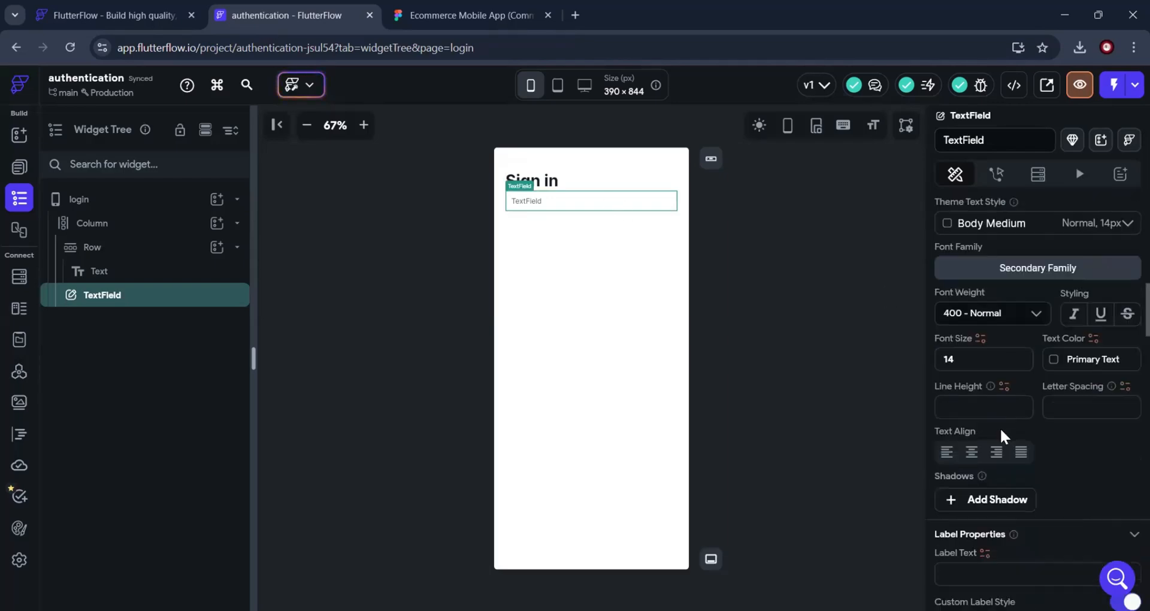
scroll(1000, 427, down, 10)
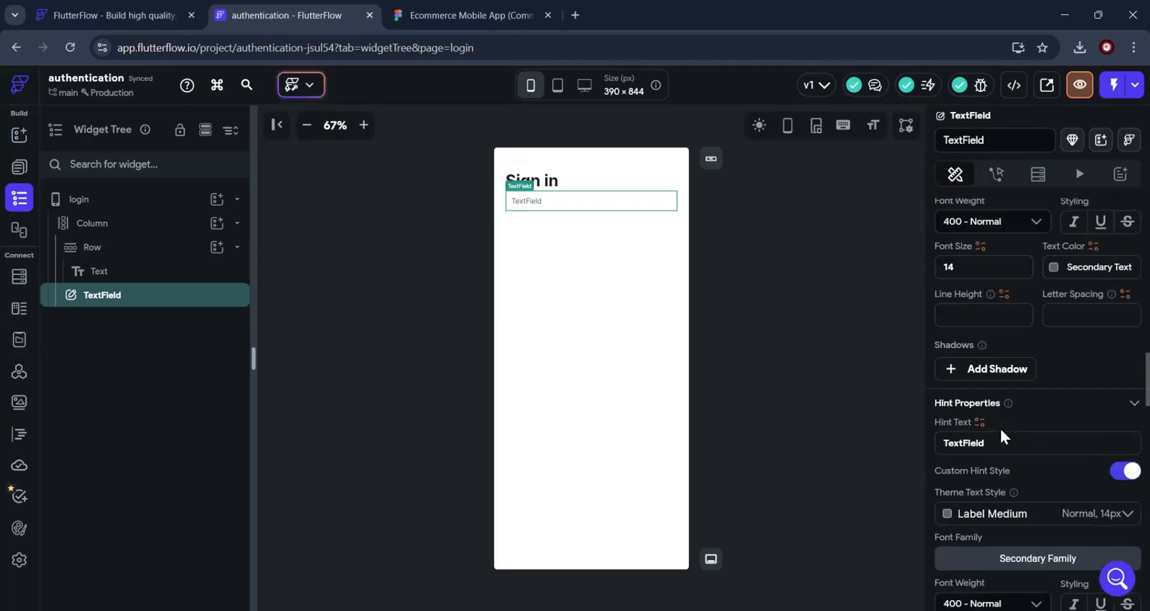
scroll(1000, 426, down, 6)
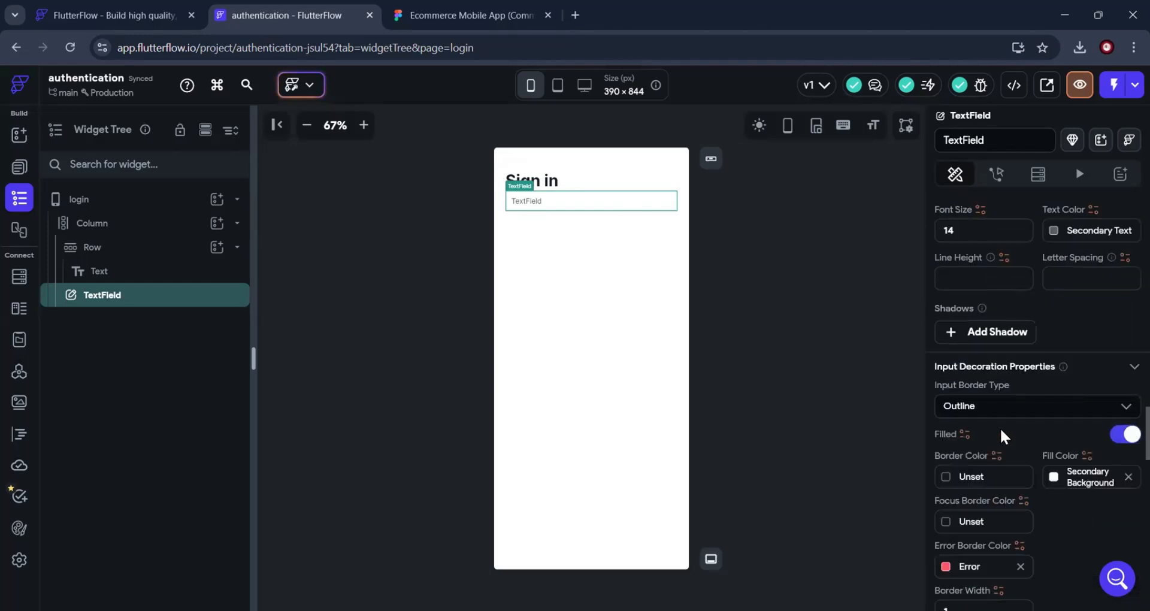
scroll(1000, 426, down, 2)
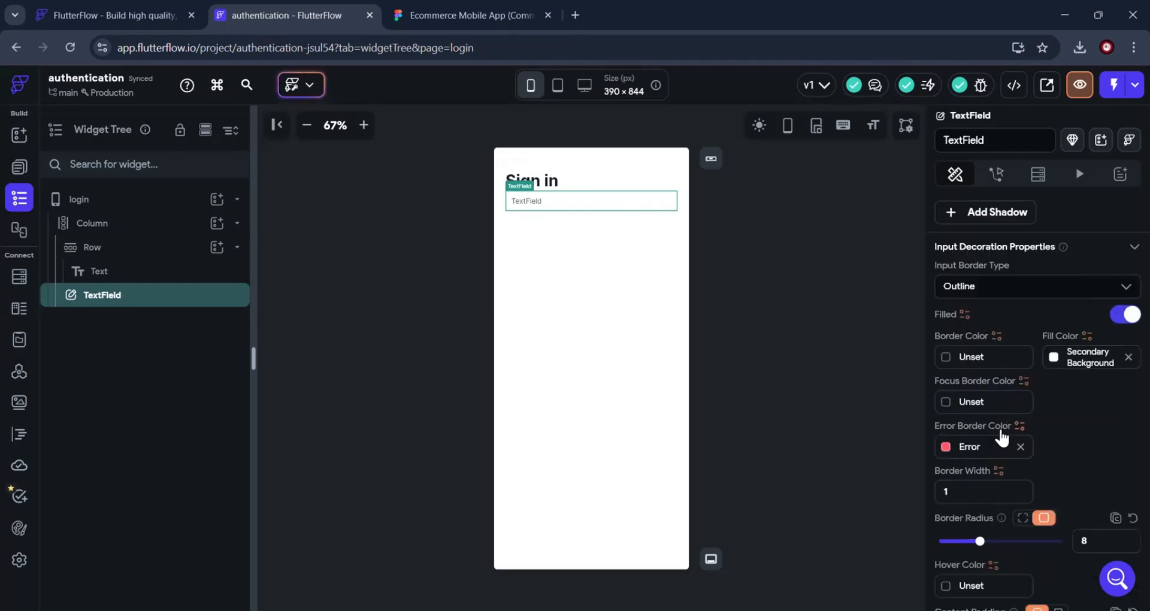
click(1088, 355)
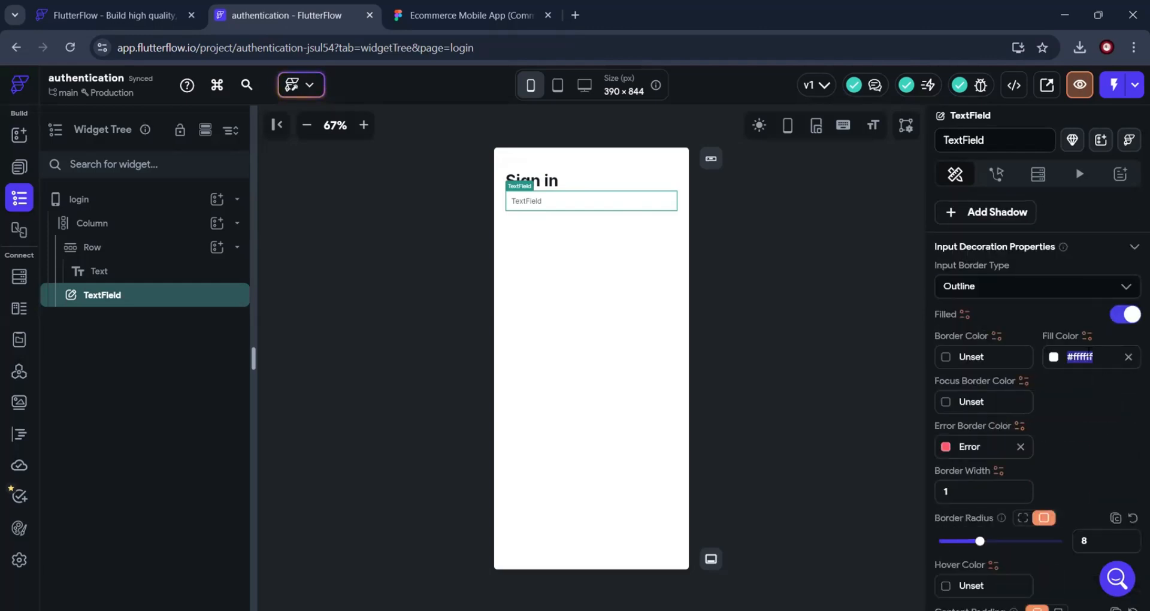
key(ctrl+v)
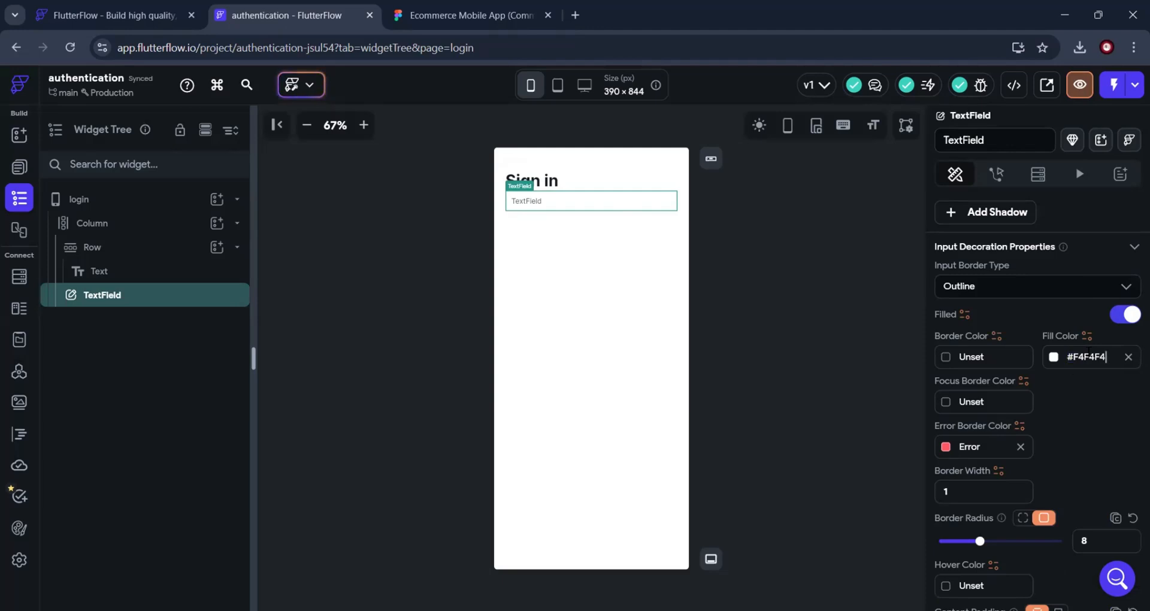
key(Return)
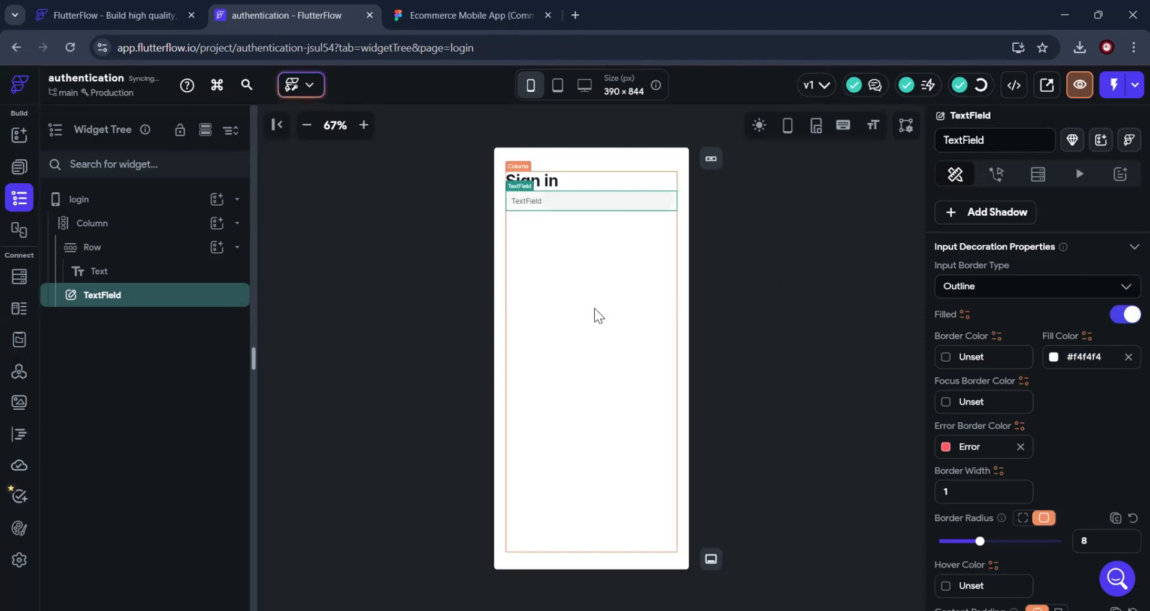
click(594, 307)
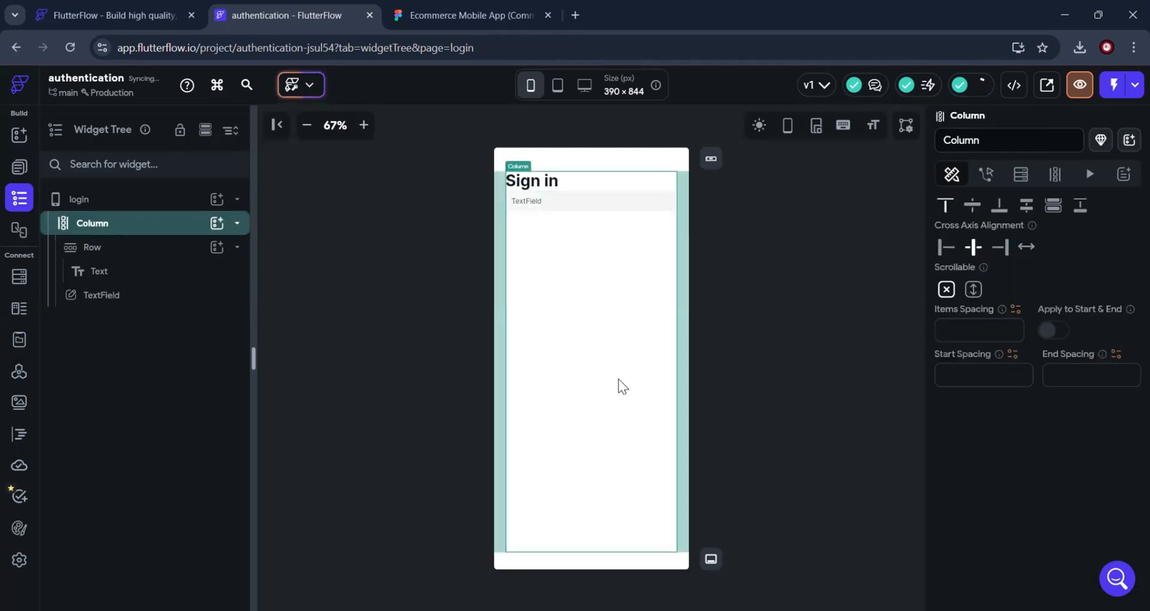
Reselect the TextField, switch to Figma and inspect the Email Address field's size and spacing in the Login frame
click(642, 206)
click(393, 23)
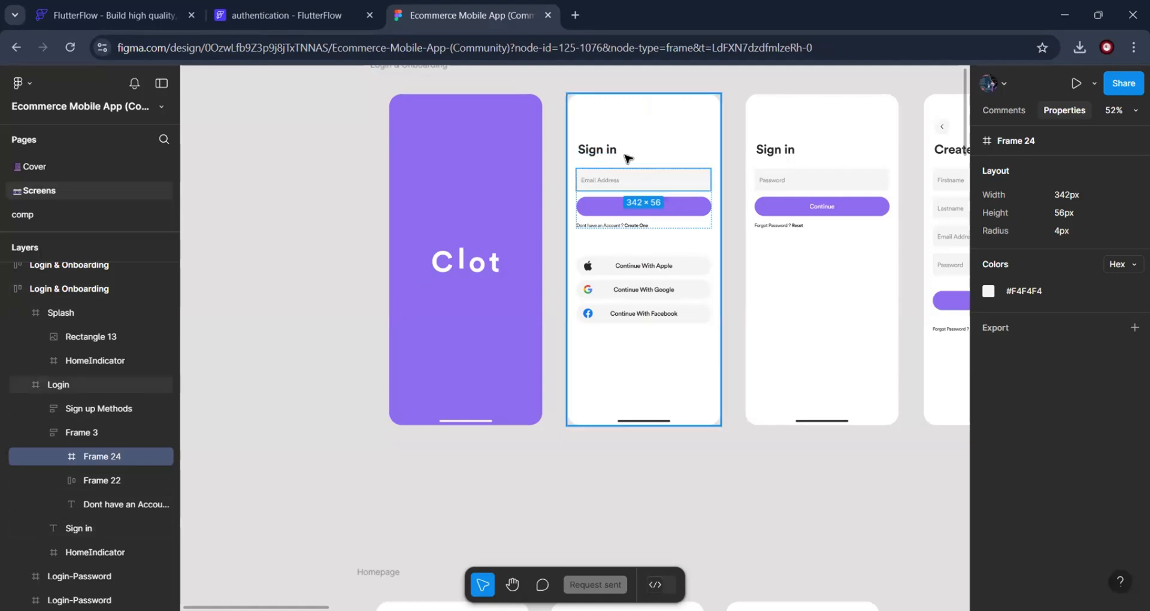
click(128, 284)
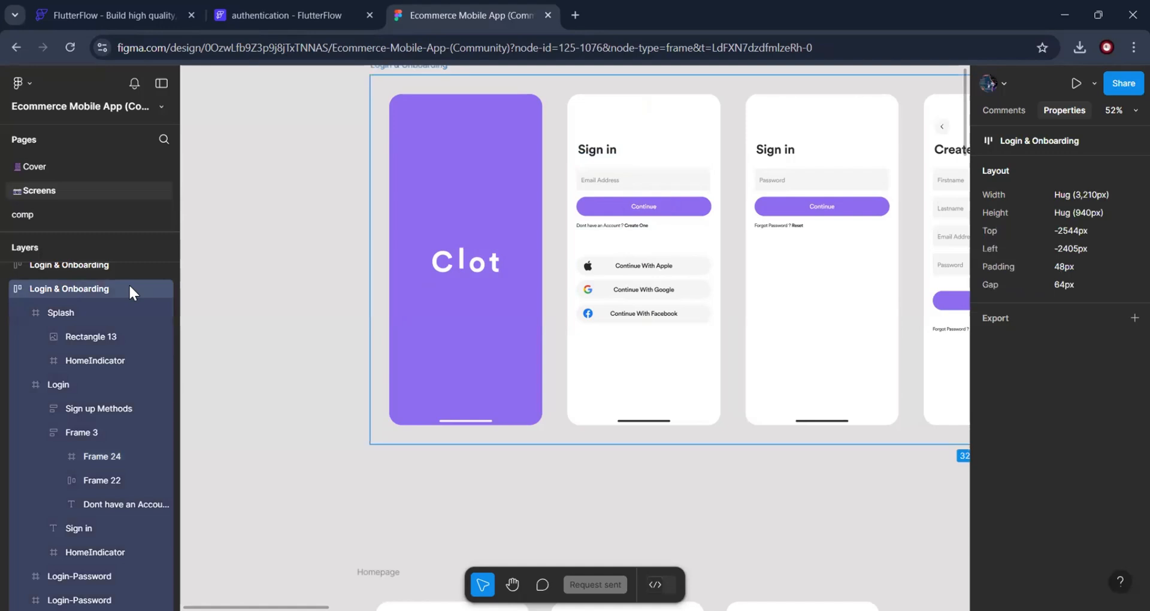
click(276, 245)
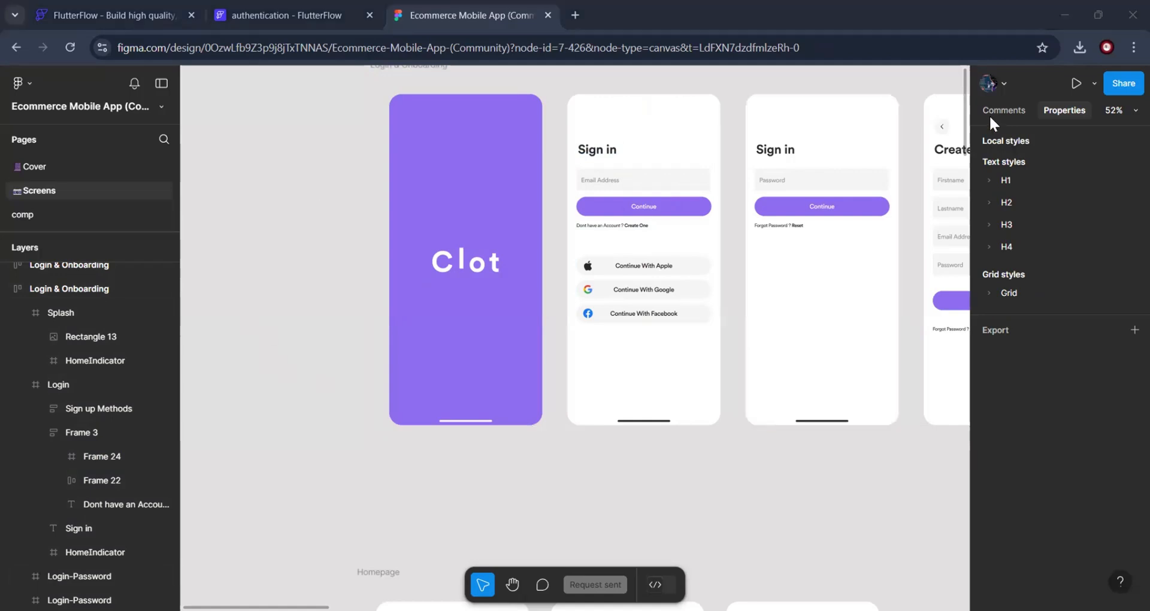
click(763, 236)
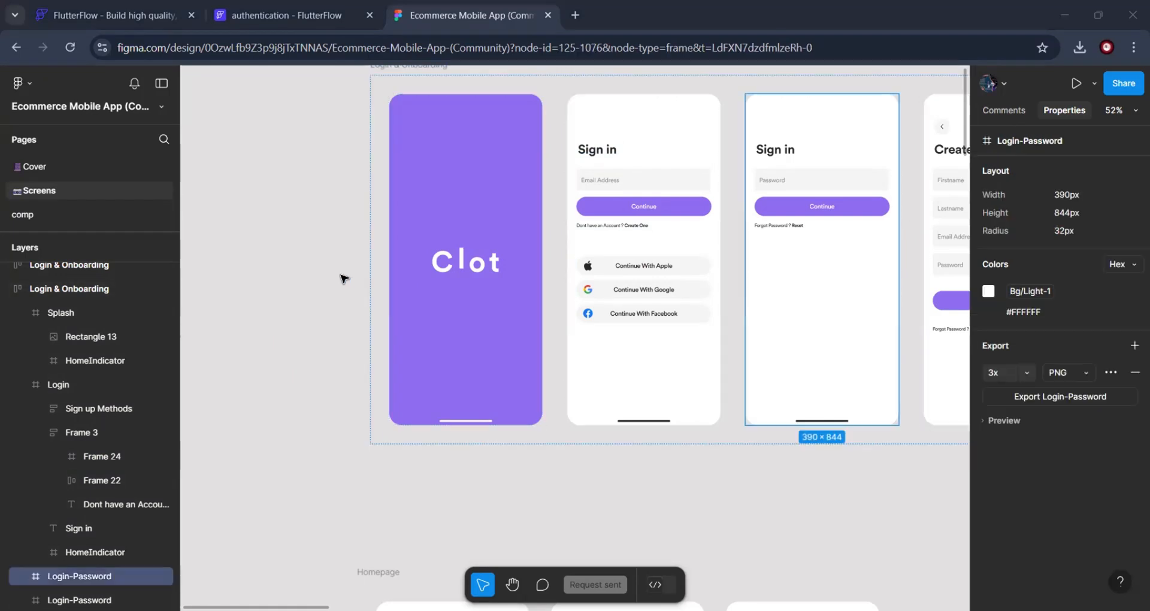
click(653, 185)
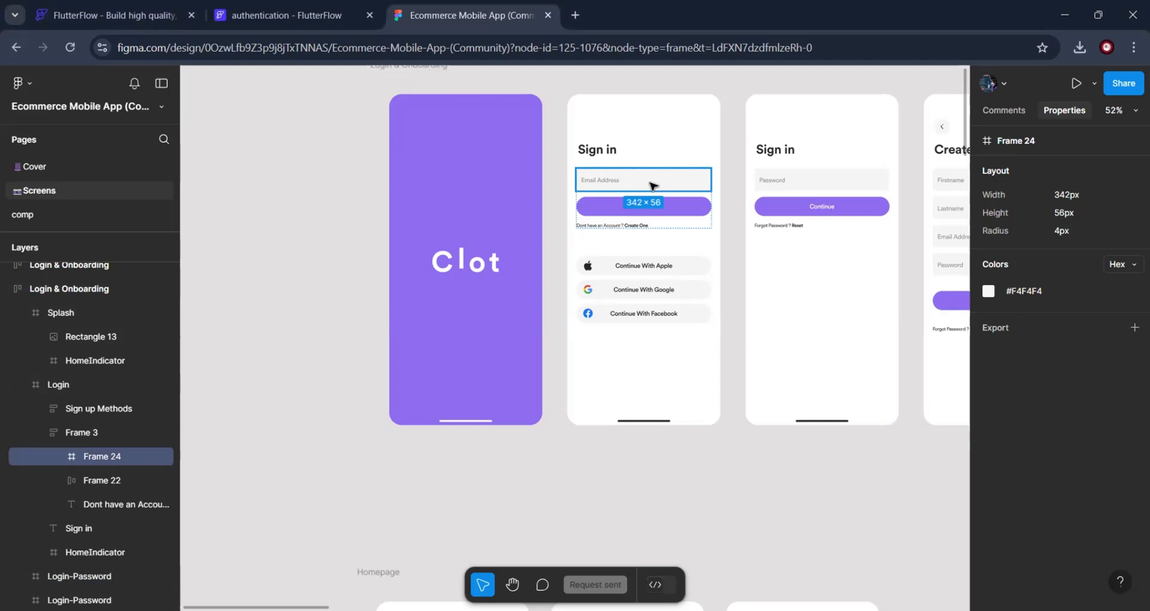
key(alt)
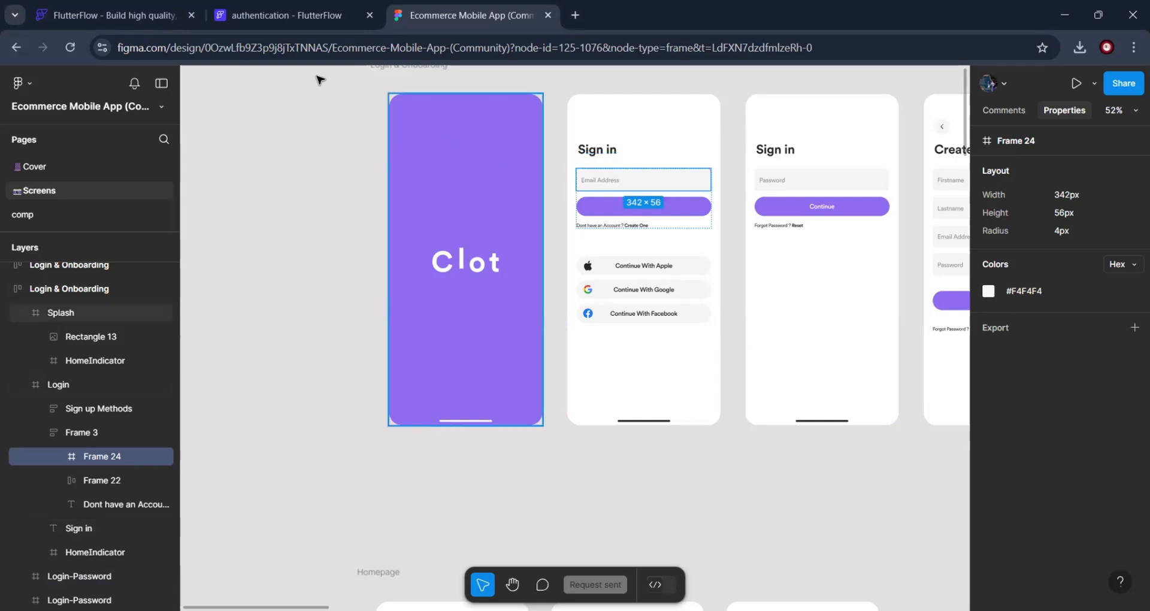
Switch to FlutterFlow and set the TextField's top padding to 32
click(279, 18)
scroll(1039, 487, up, 5)
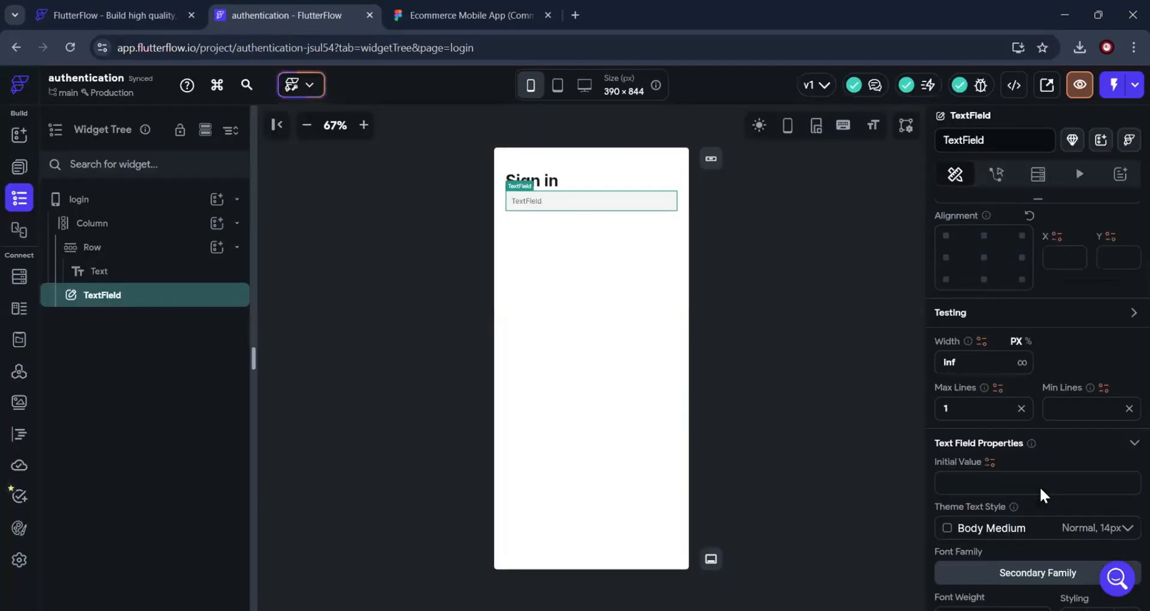
click(1054, 509)
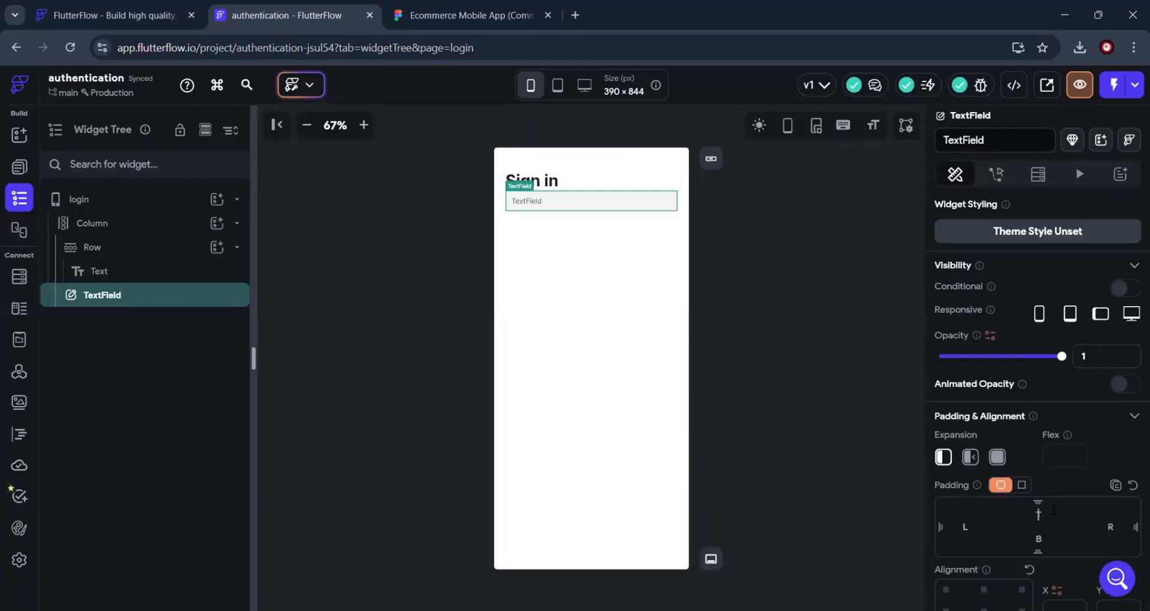
text(32)
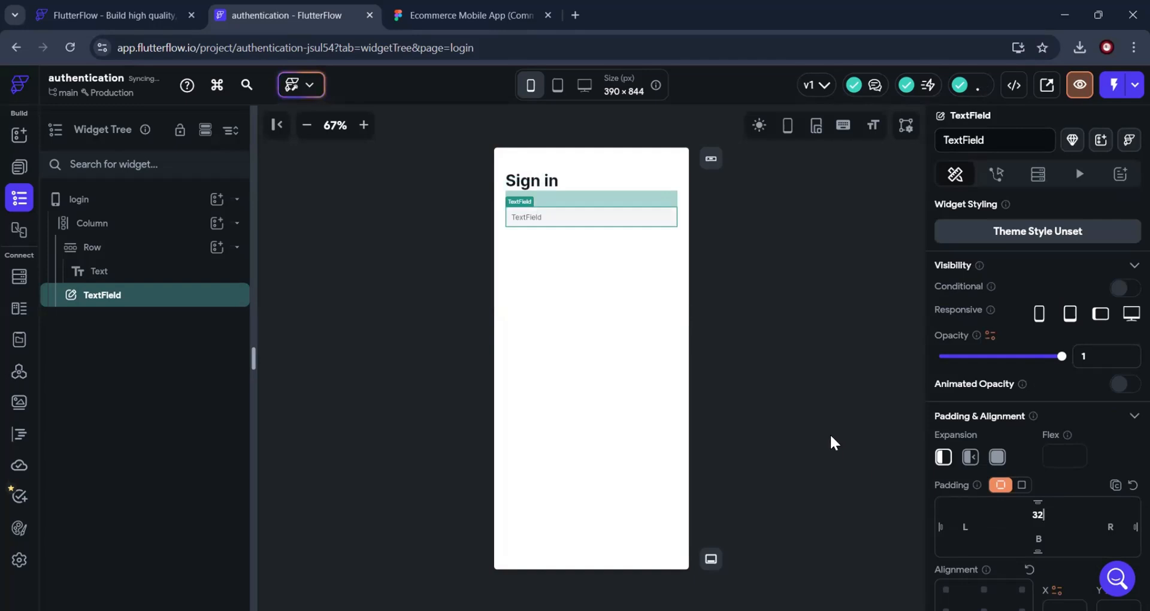
click(646, 290)
click(591, 212)
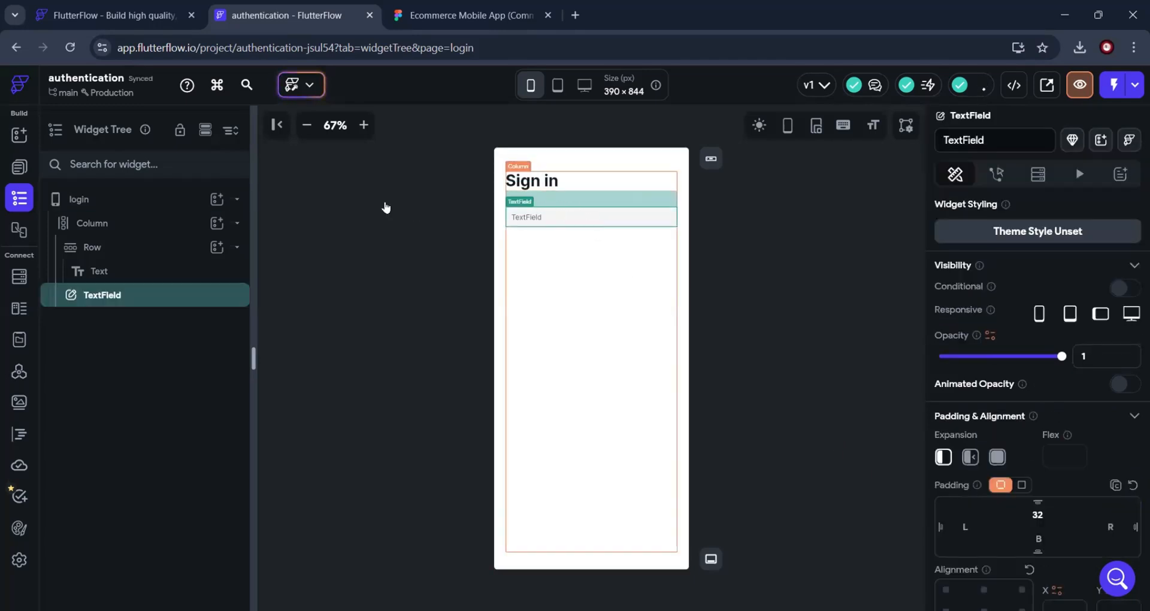
Check Figma's Email Address field again and examine the TextField's sizing, text, label, hint and decoration properties in FlutterFlow
click(414, 18)
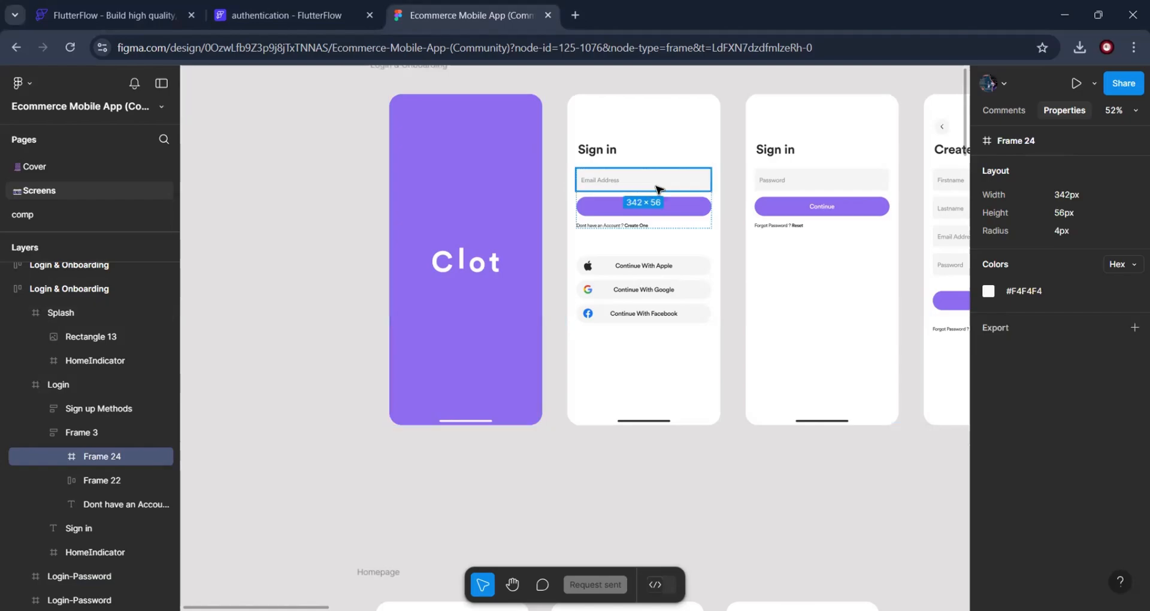
click(314, 21)
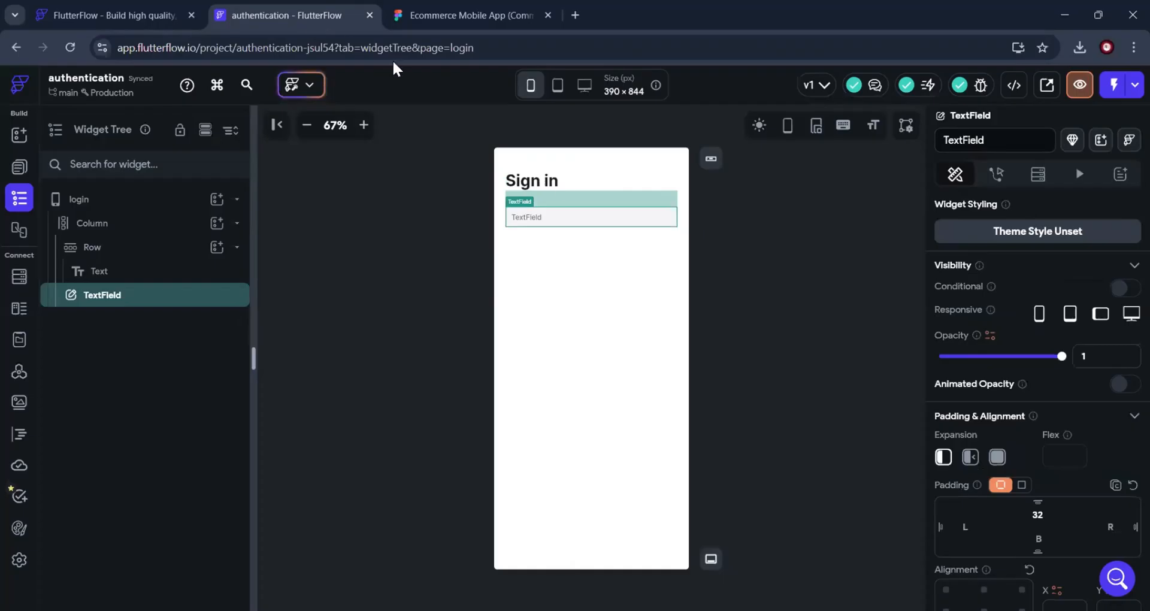
scroll(1021, 476, down, 4)
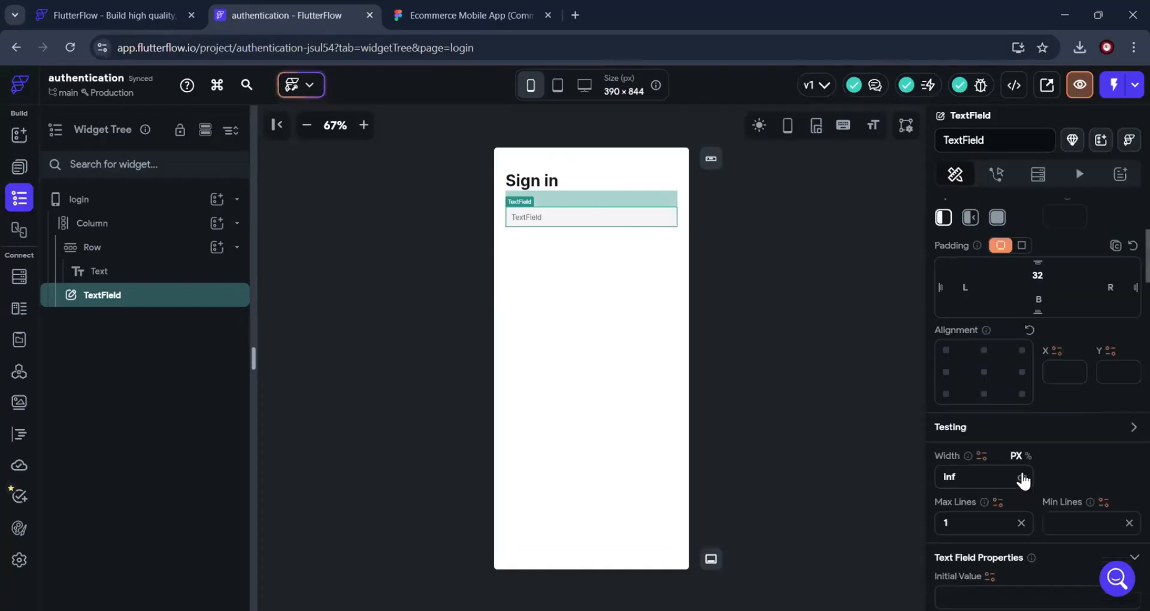
scroll(1021, 479, down, 5)
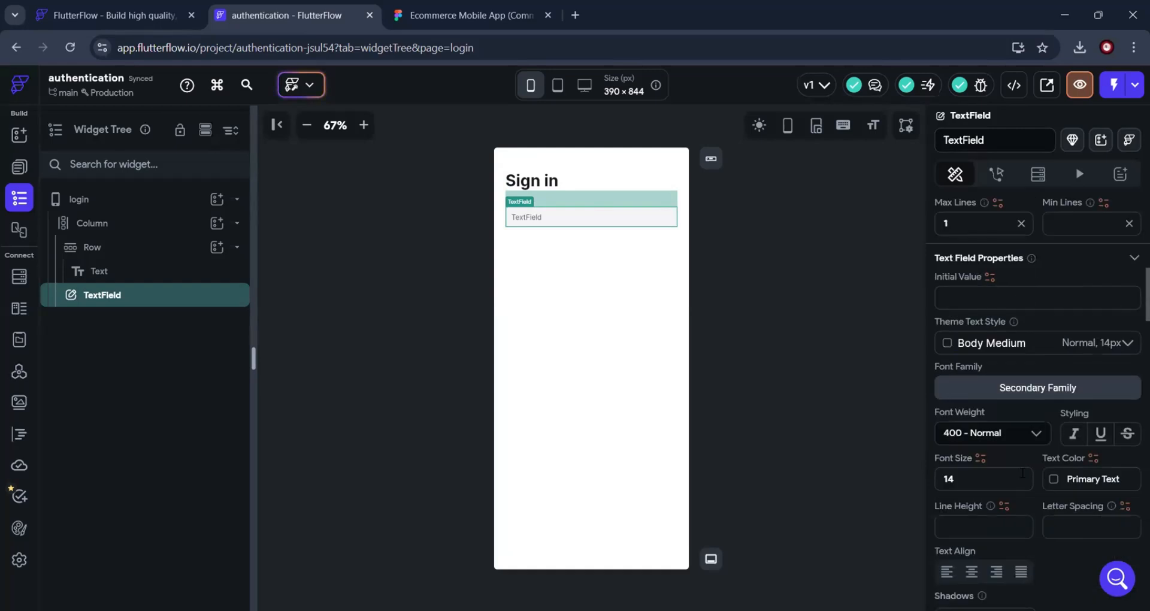
scroll(1021, 473, up, 9)
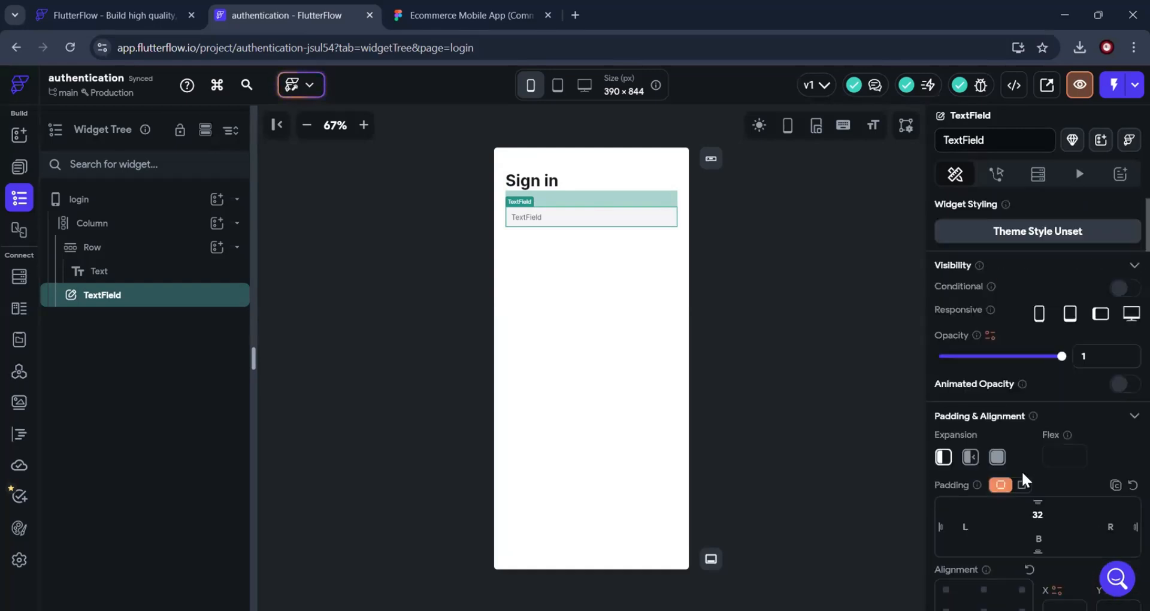
scroll(1021, 476, down, 2)
scroll(1022, 477, down, 2)
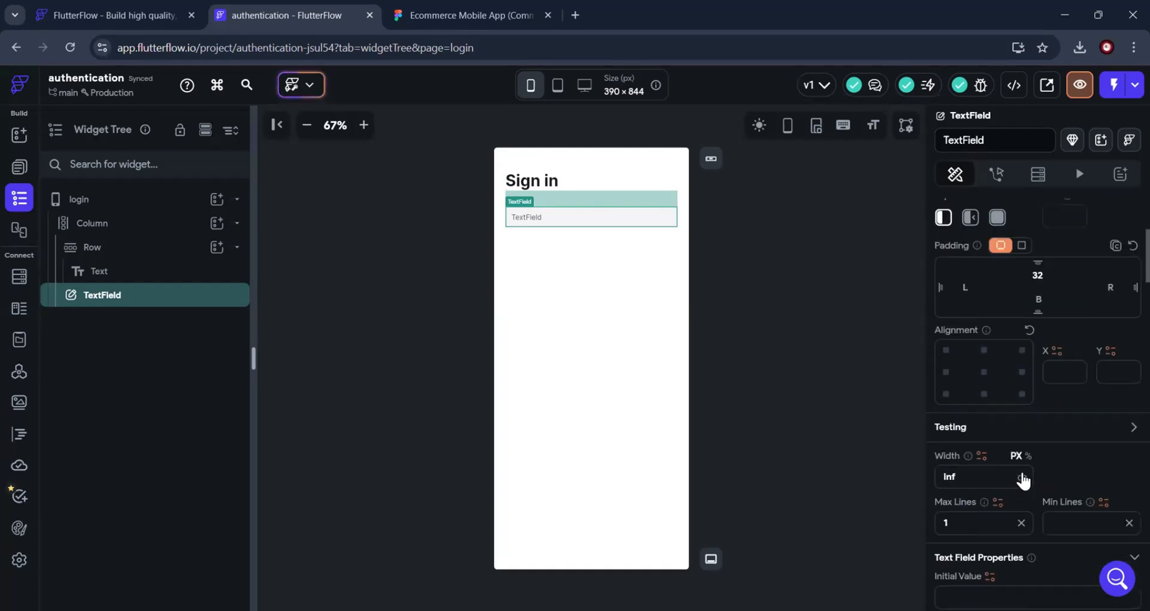
scroll(1023, 479, down, 5)
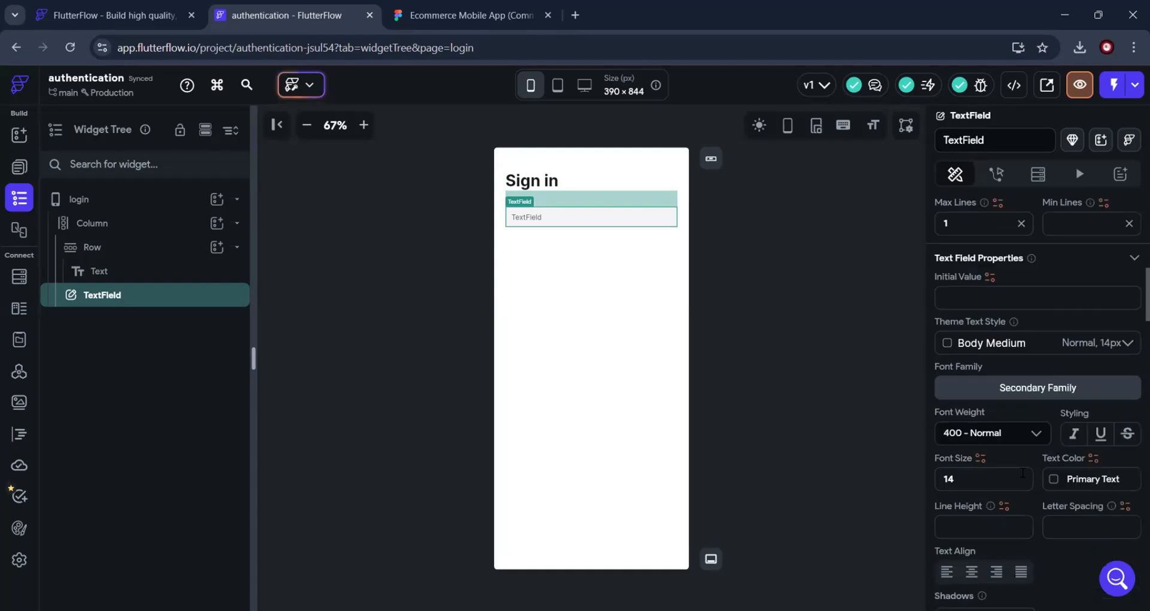
scroll(1021, 473, down, 8)
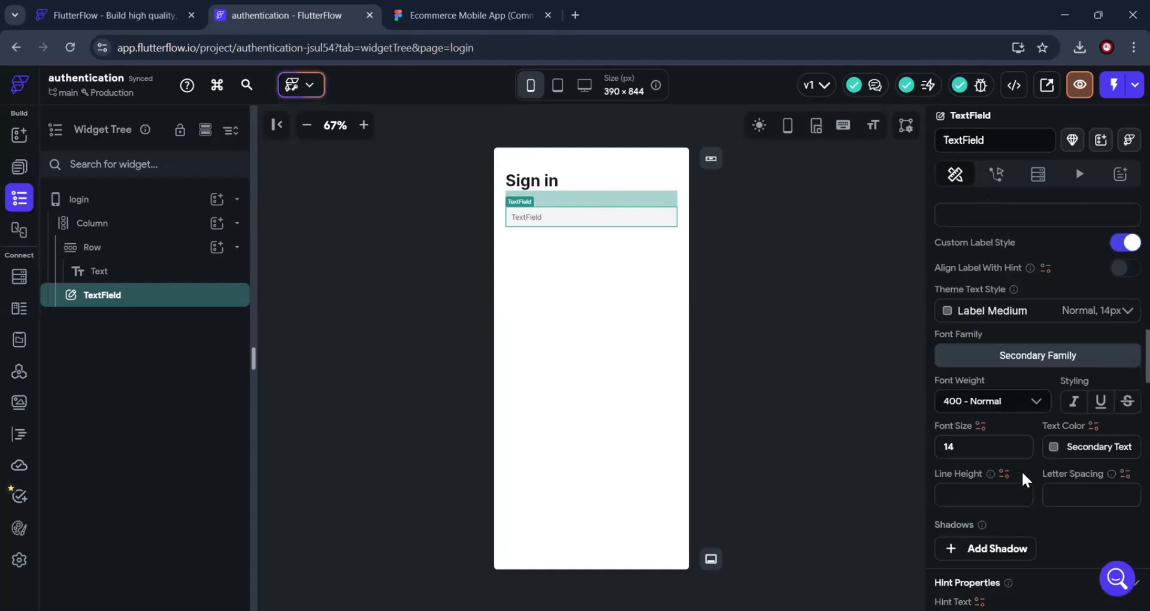
scroll(1022, 470, down, 8)
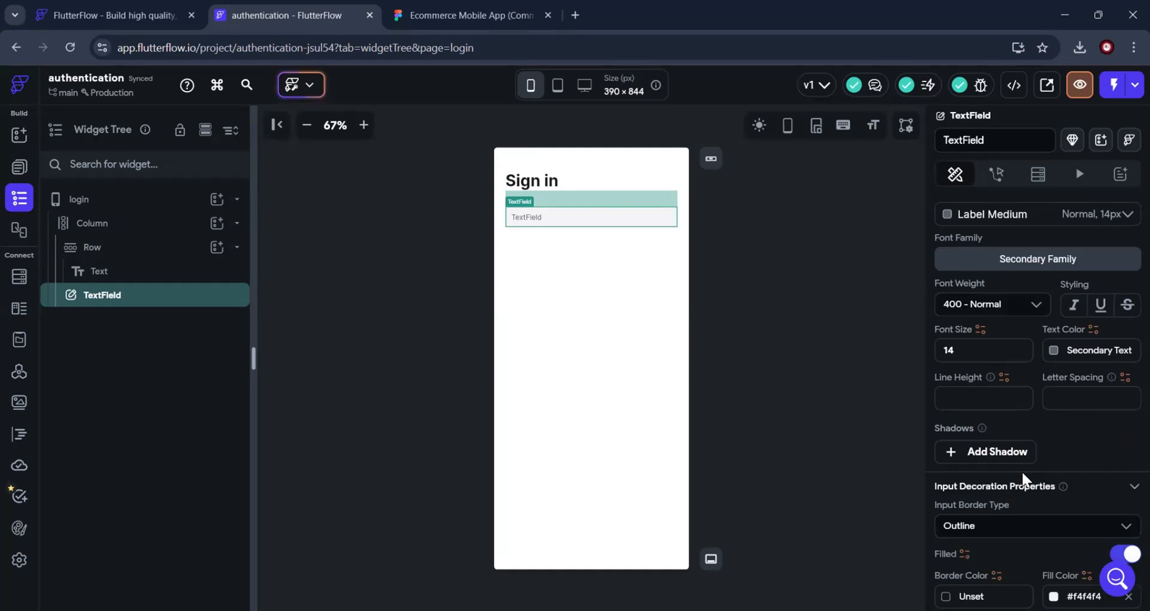
scroll(1021, 470, up, 8)
scroll(1021, 470, up, 8)
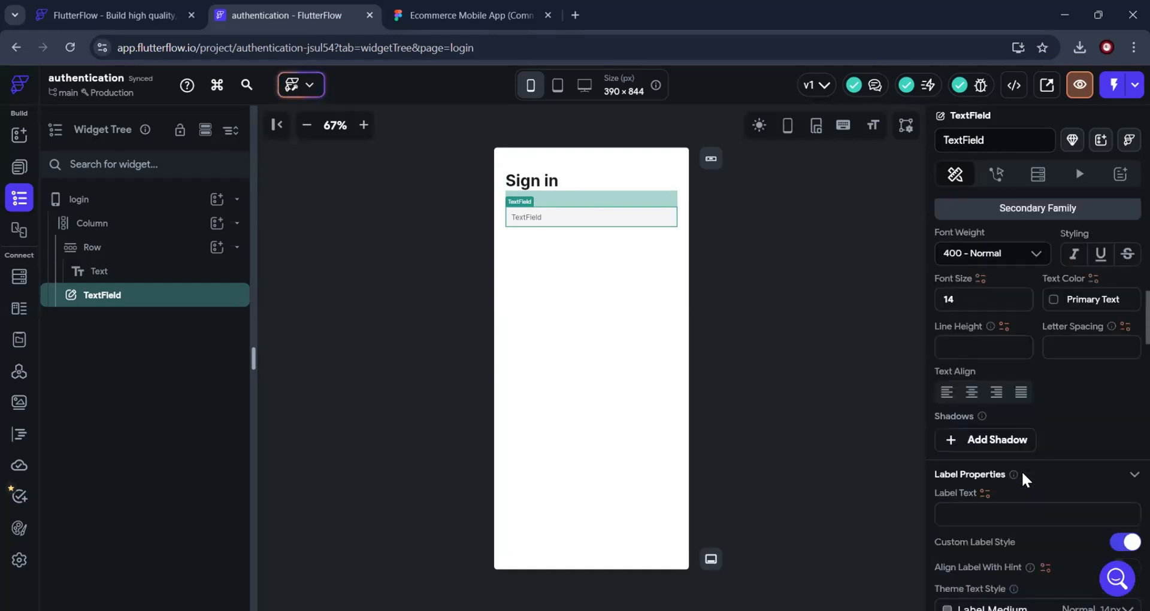
scroll(1021, 470, up, 2)
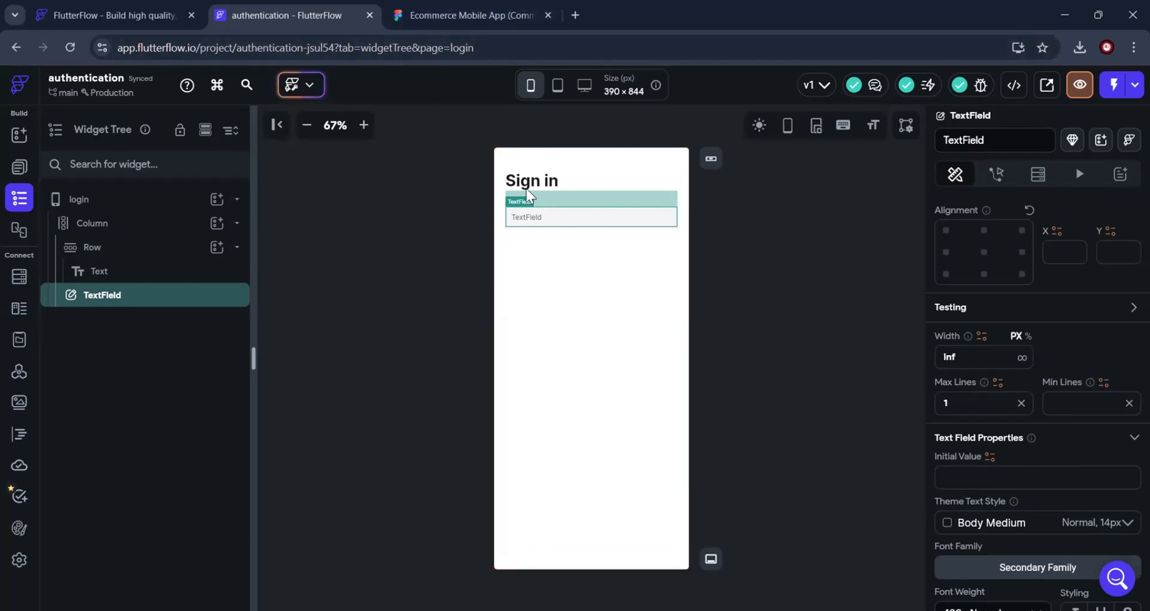
Switch to Figma and inspect the Email Address placeholder's position inside its frame and its typography
click(407, 15)
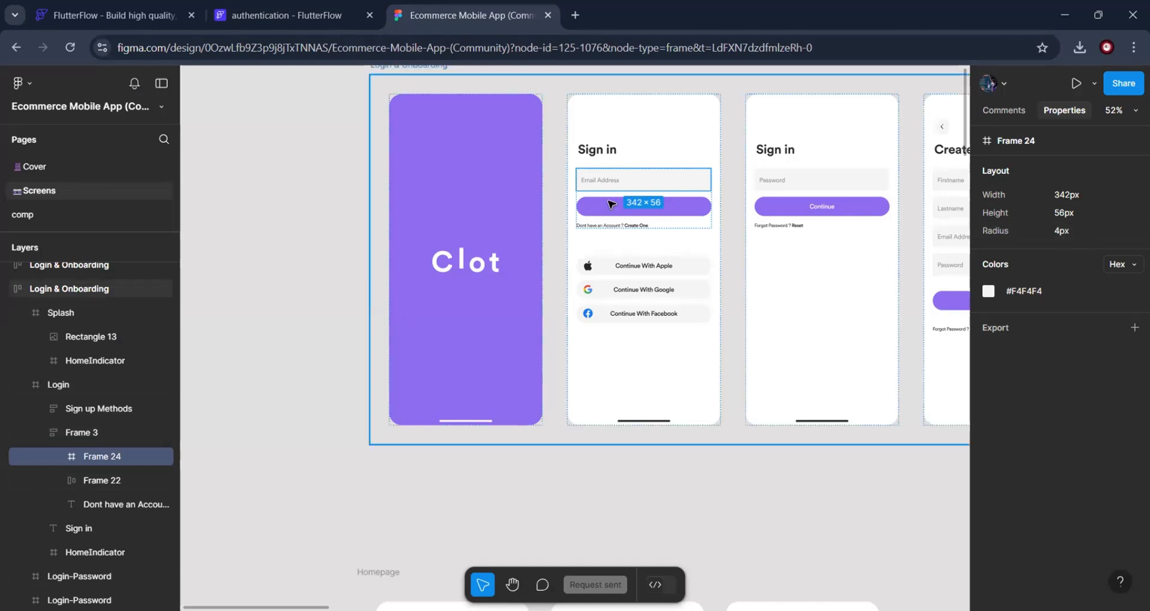
click(609, 182)
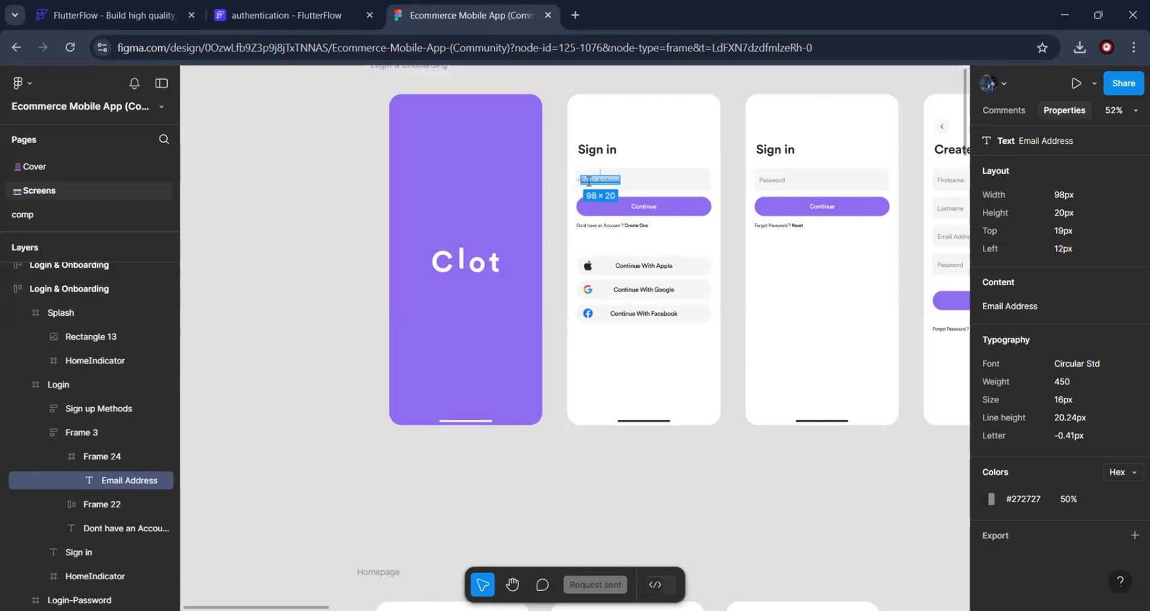
click(669, 184)
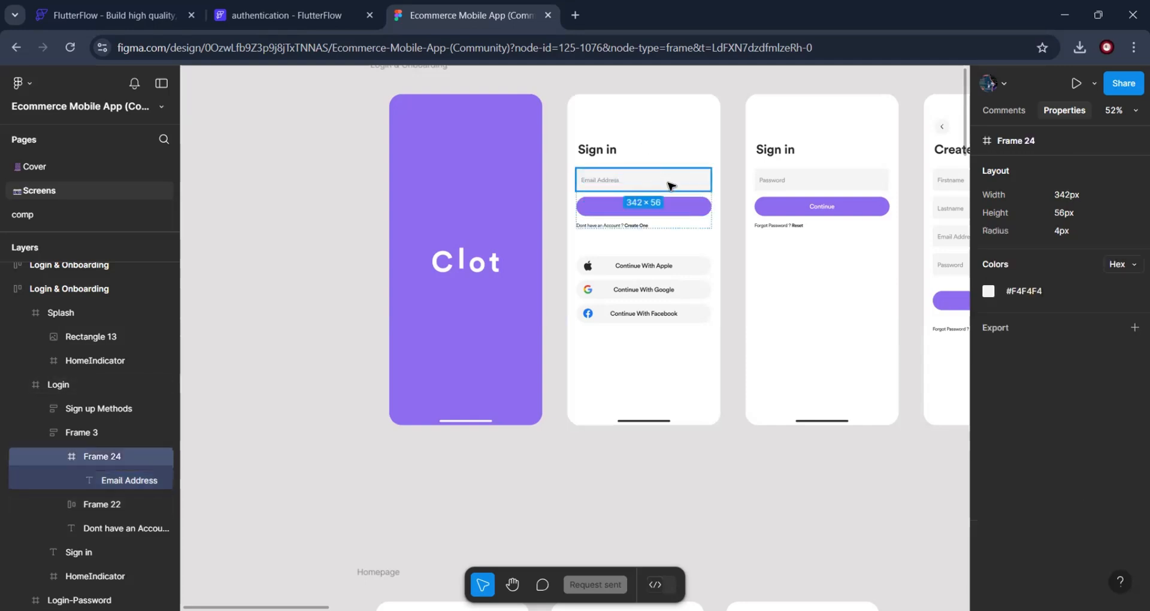
click(606, 179)
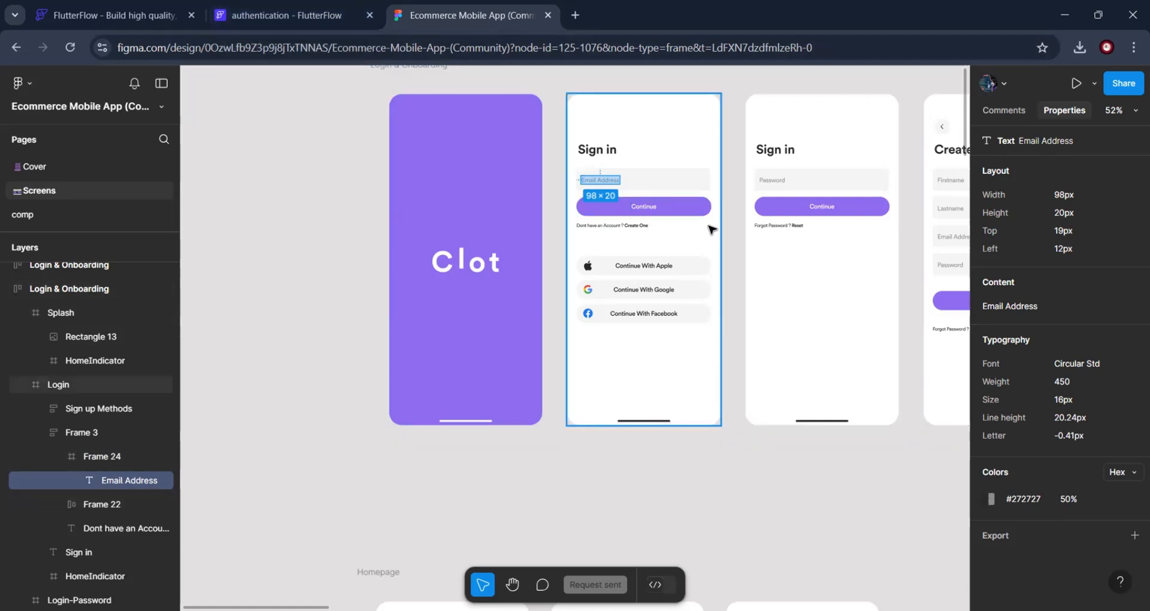
click(738, 223)
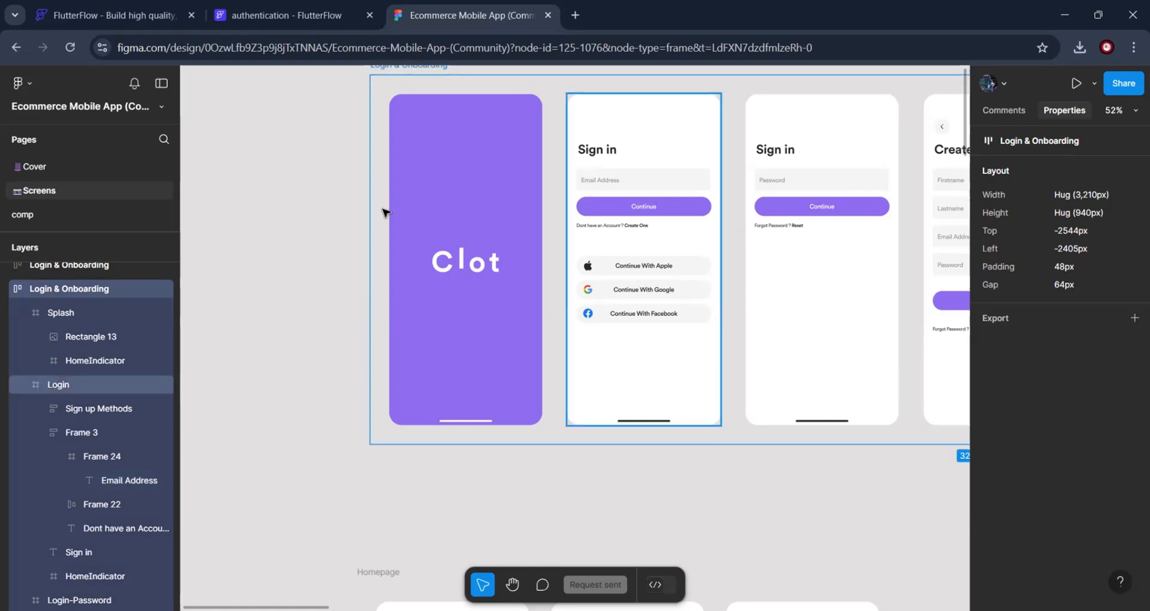
Switch from Figma to FlutterFlow and set the TextField's hint text to "Email Address"
click(620, 186)
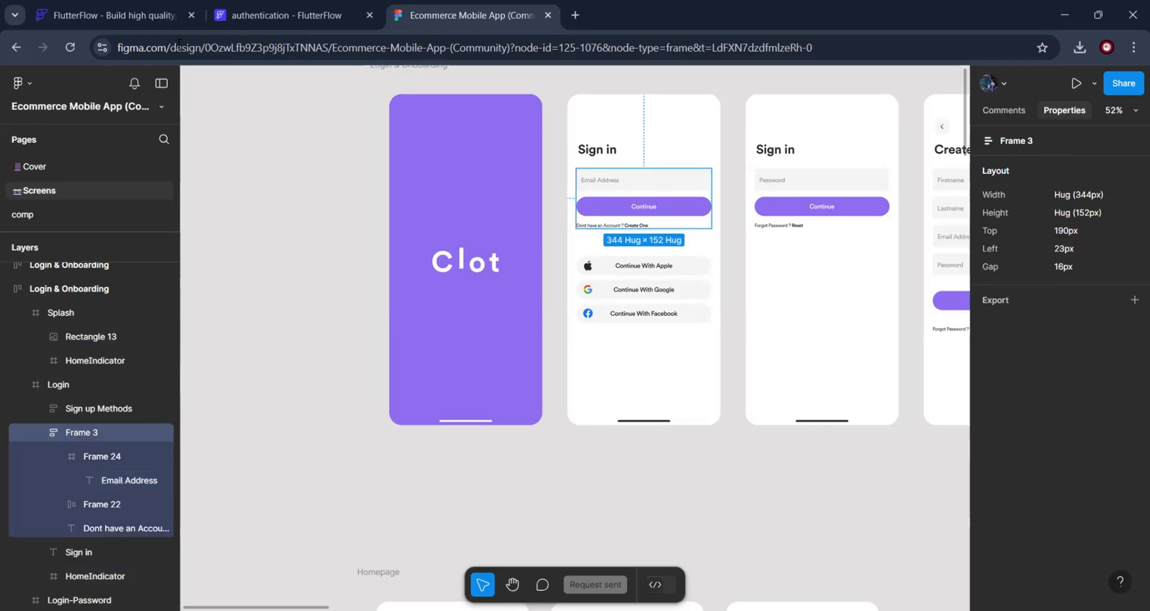
click(271, 23)
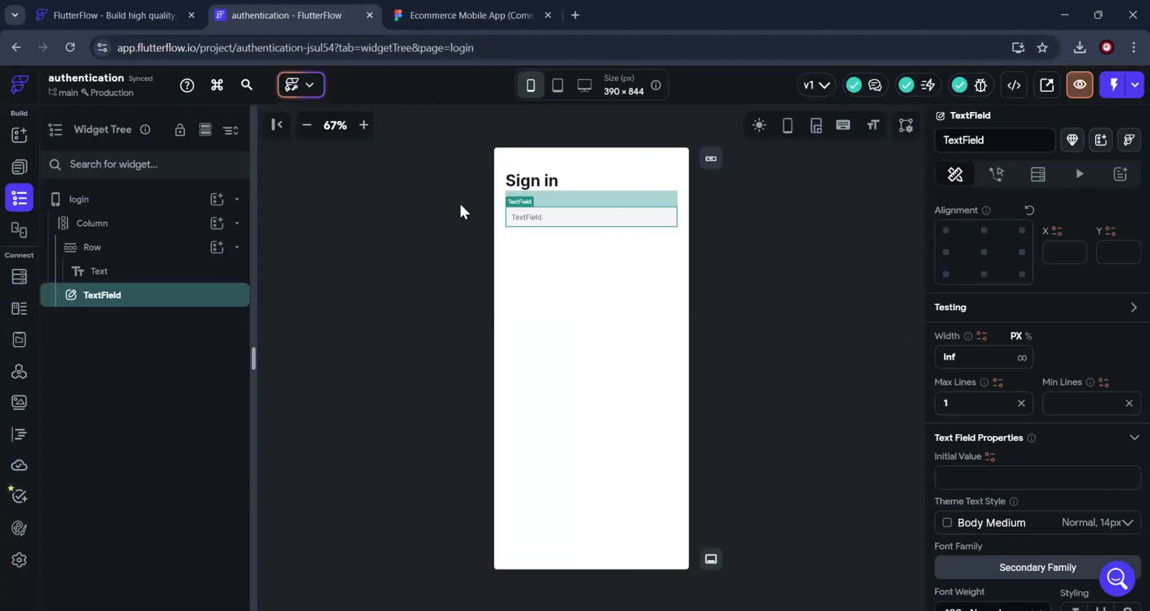
scroll(1003, 399, down, 10)
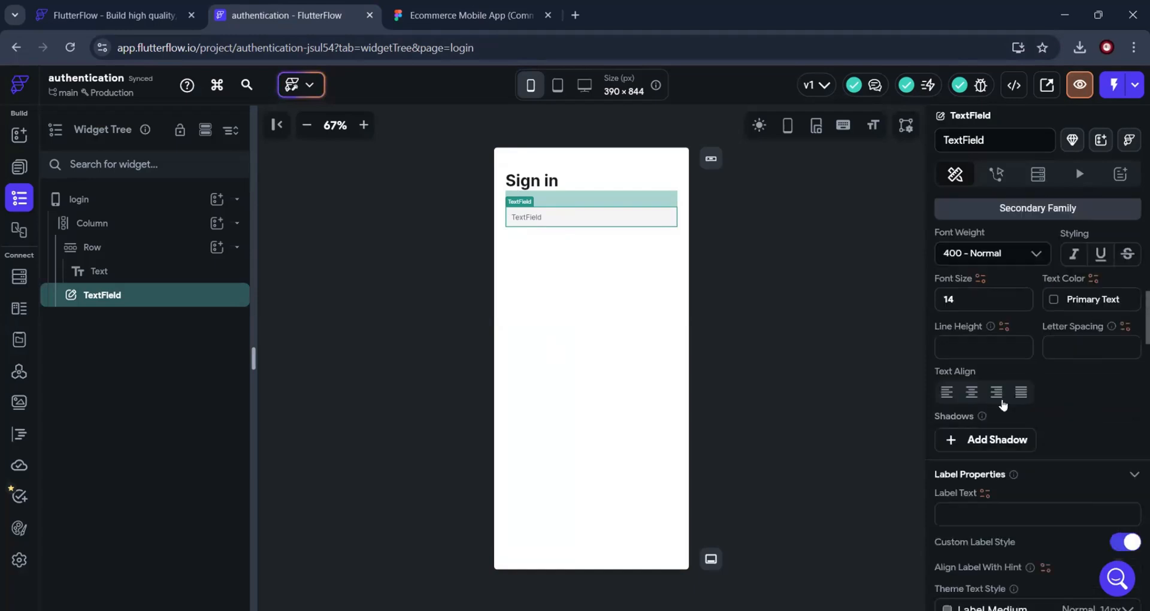
scroll(1001, 397, down, 4)
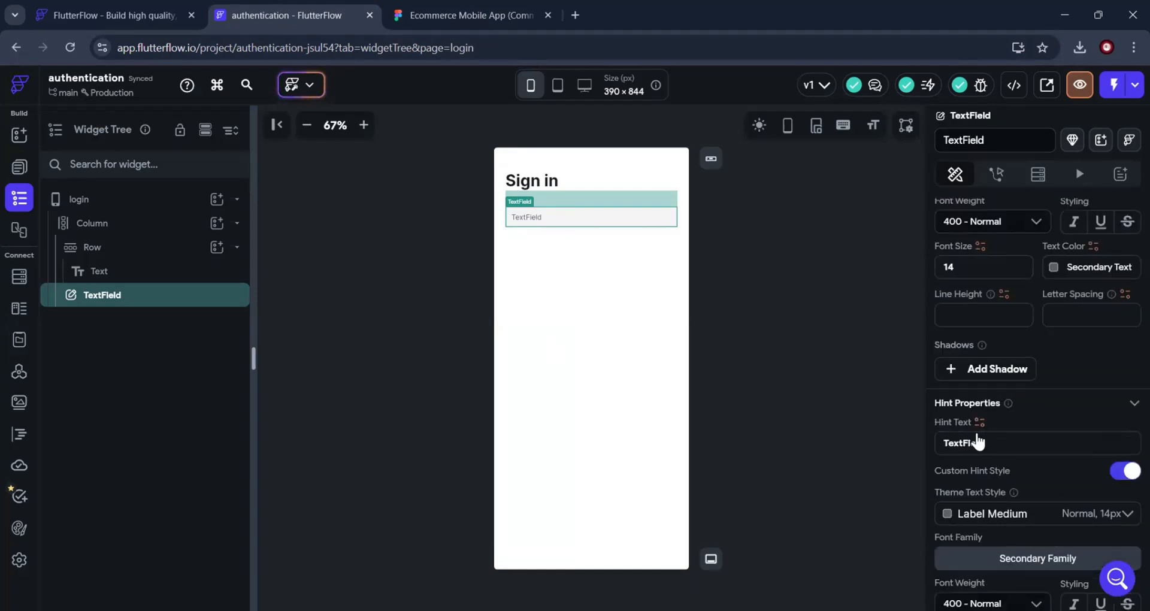
click(985, 442)
drag(985, 442, 944, 439)
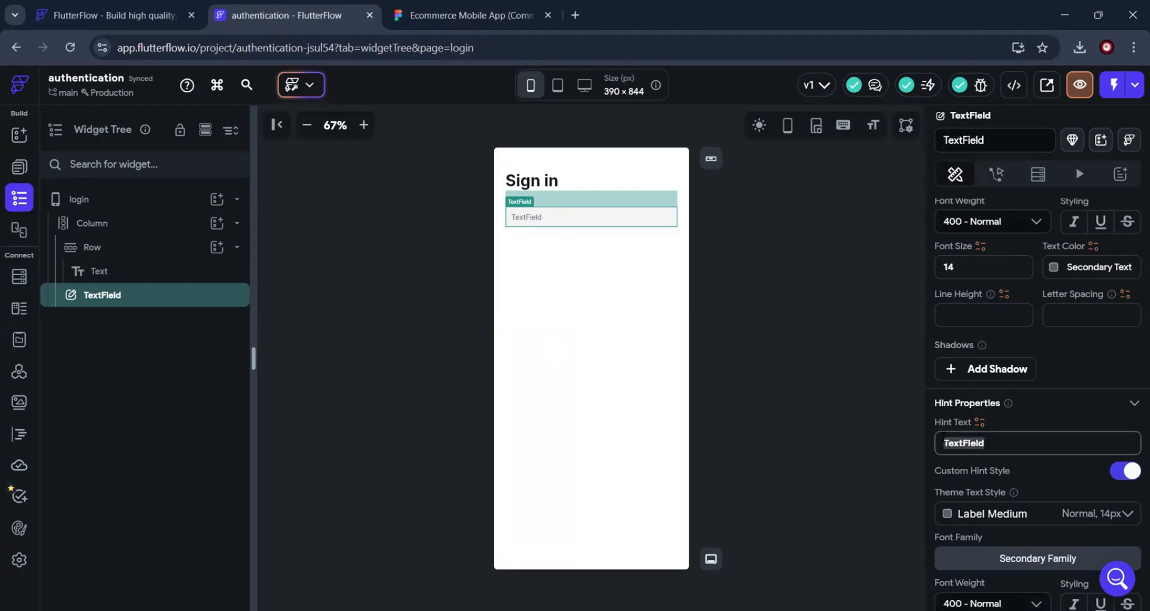
text(Email Address)
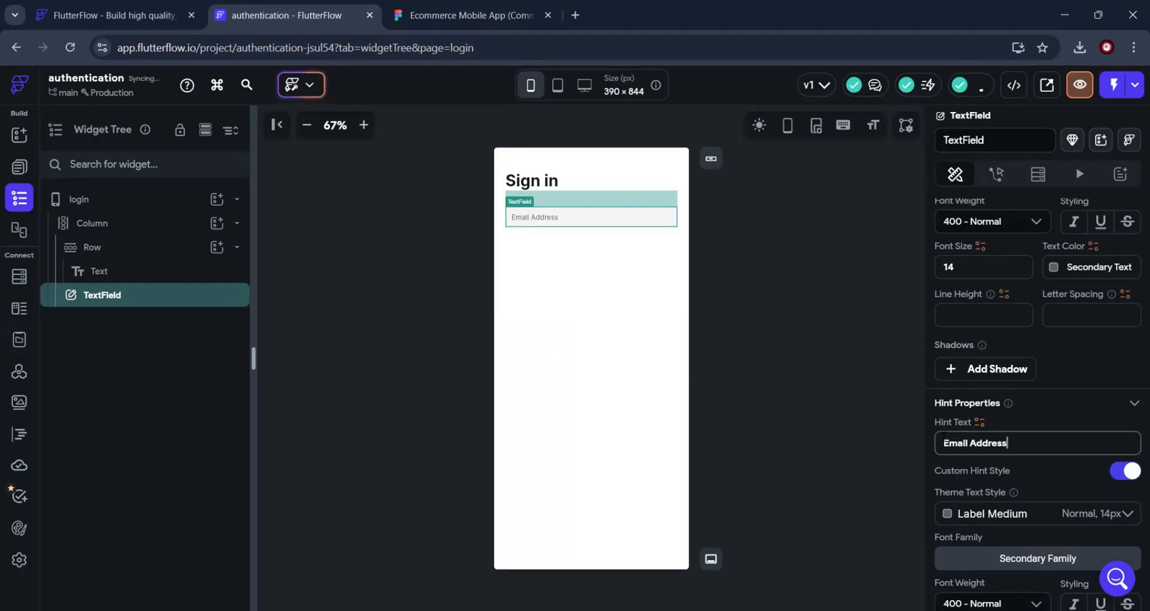
click(735, 368)
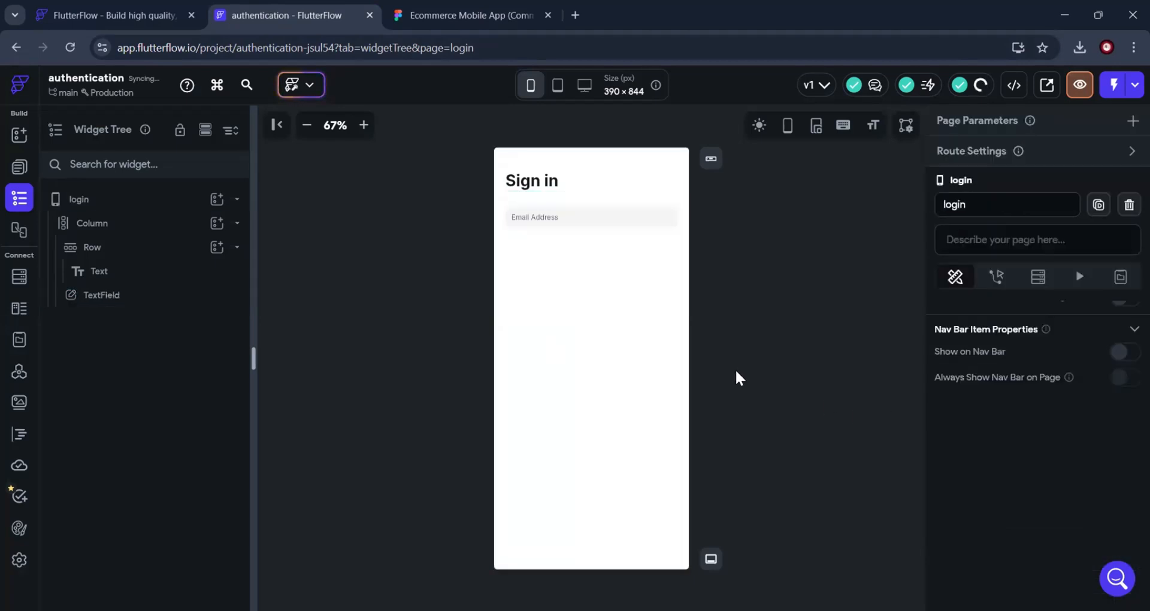
Switch to Figma and inspect the Email Address placeholder's font size, weight and colour
click(418, 27)
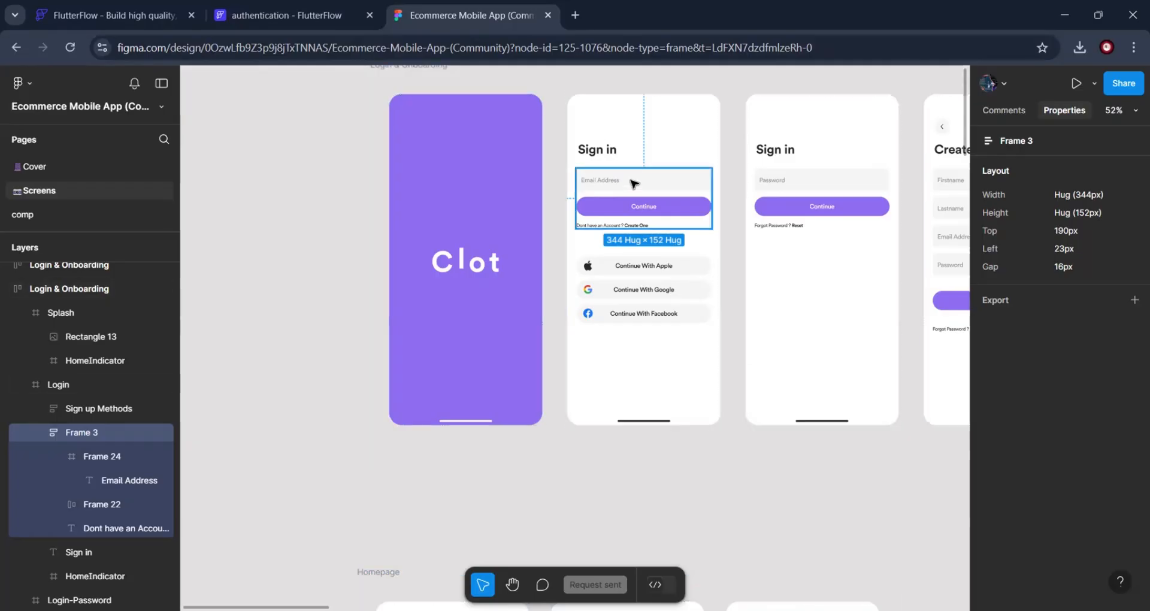
double_click(633, 183)
double_click(613, 180)
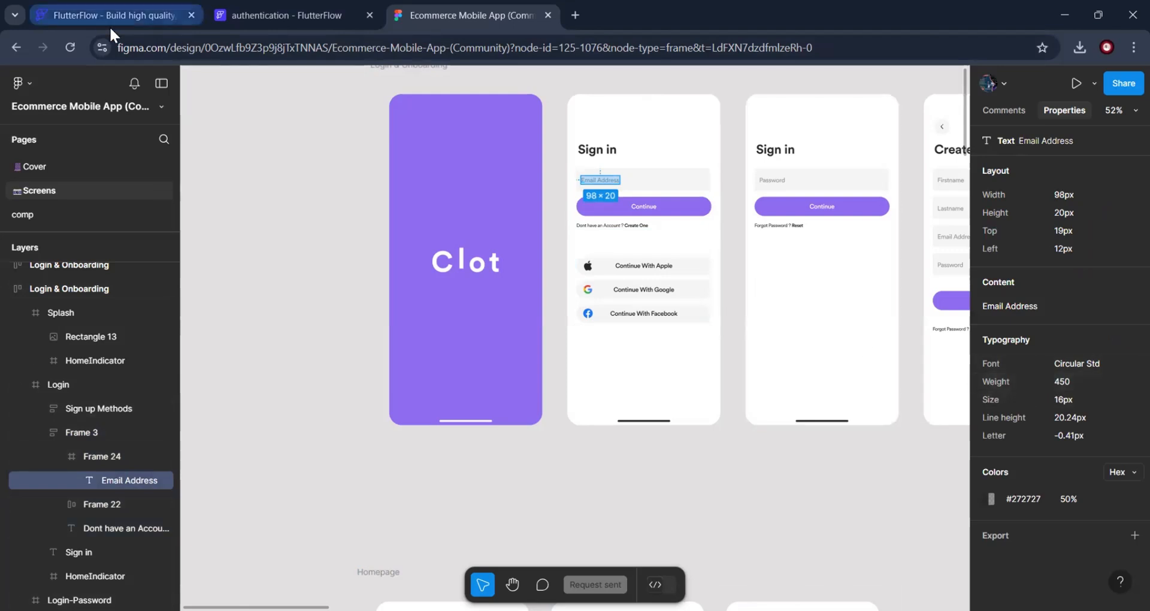
Switch to FlutterFlow and set the text colour of the TextField on the login page to #000000
click(260, 19)
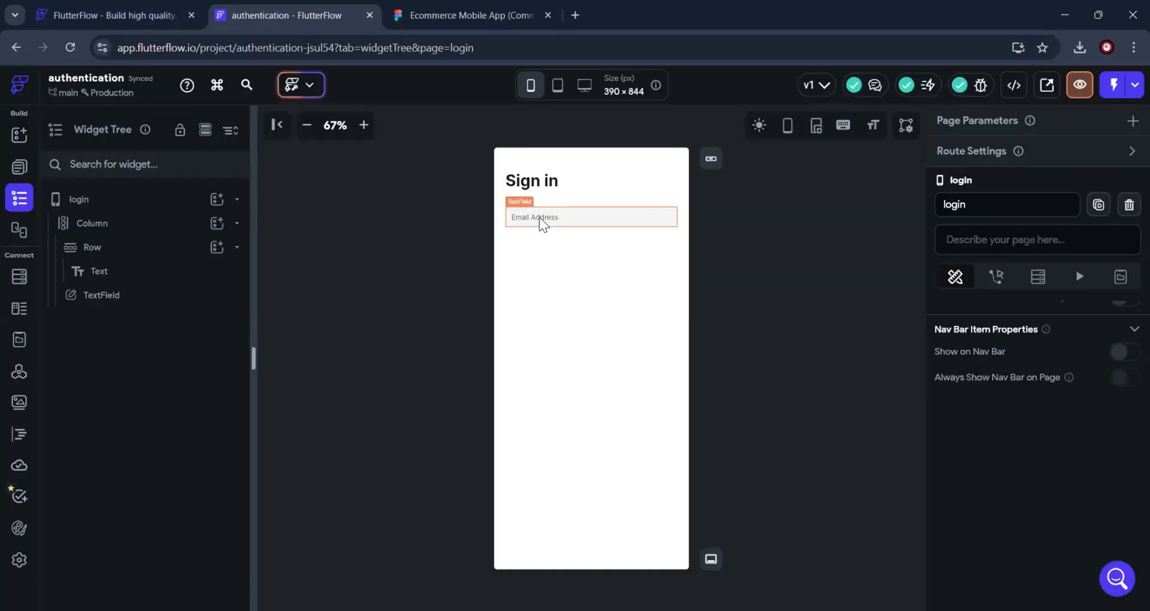
click(538, 216)
scroll(1005, 433, down, 5)
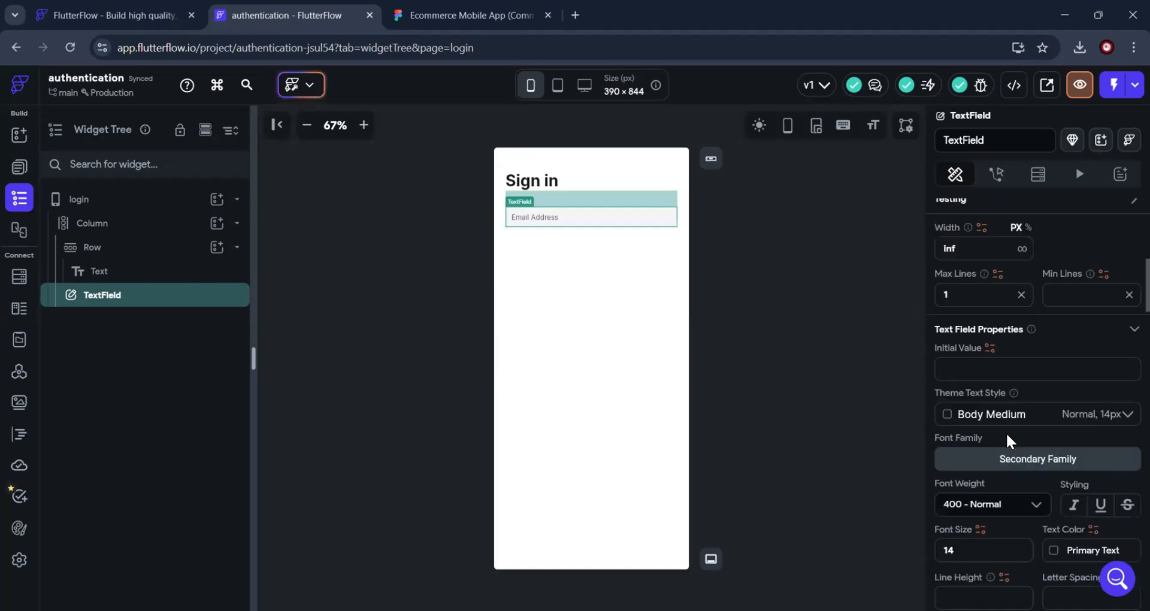
scroll(1006, 437, down, 2)
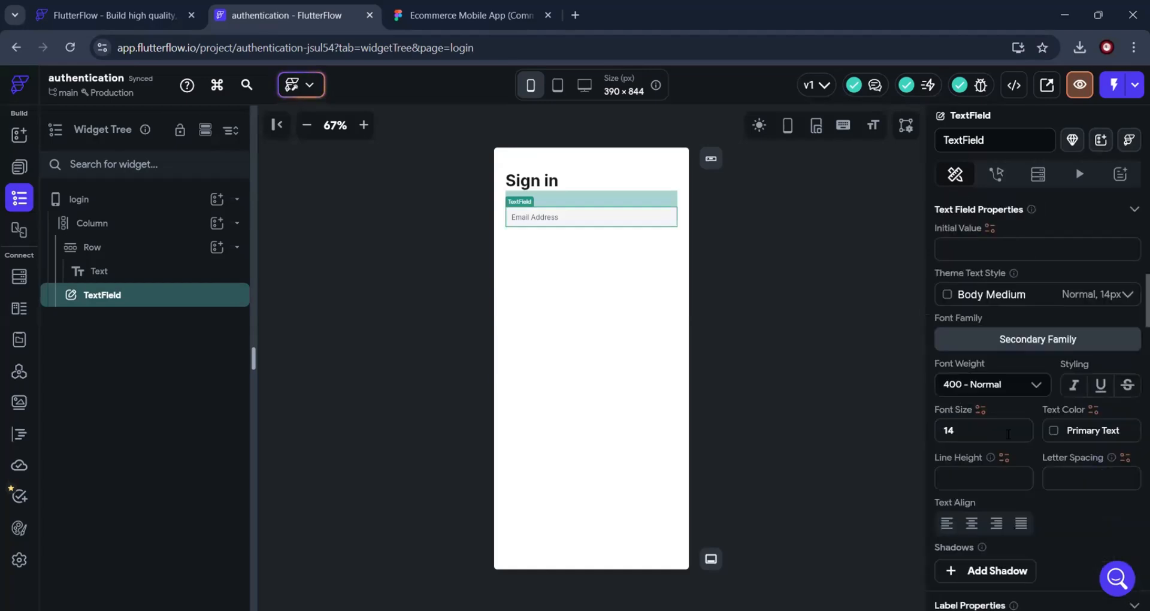
click(1092, 431)
text(#00)
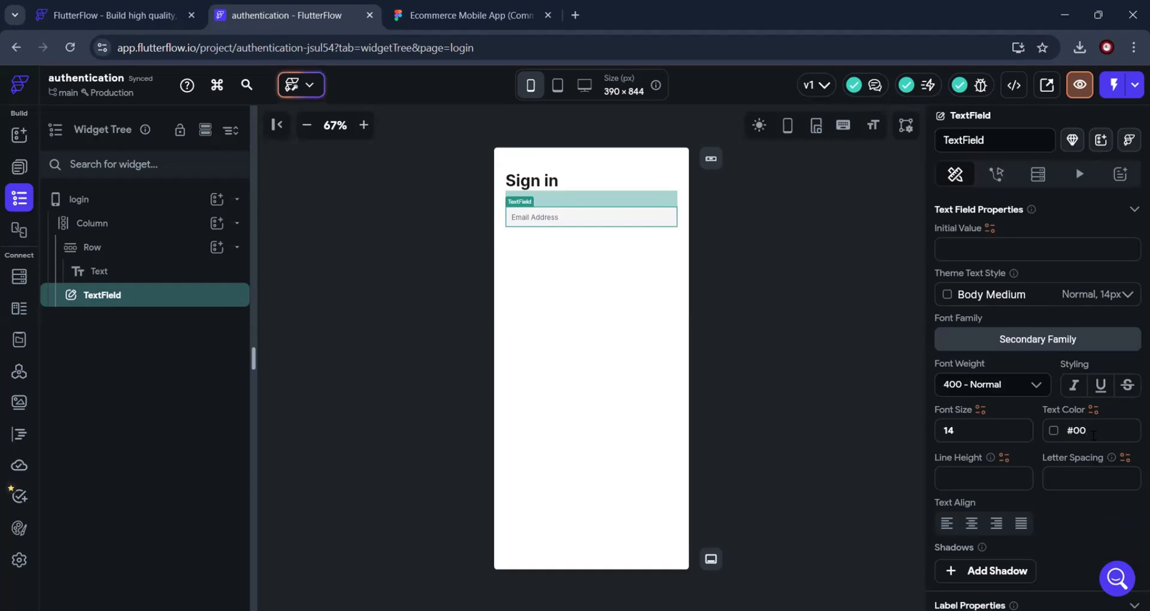
text(0000)
key(Return)
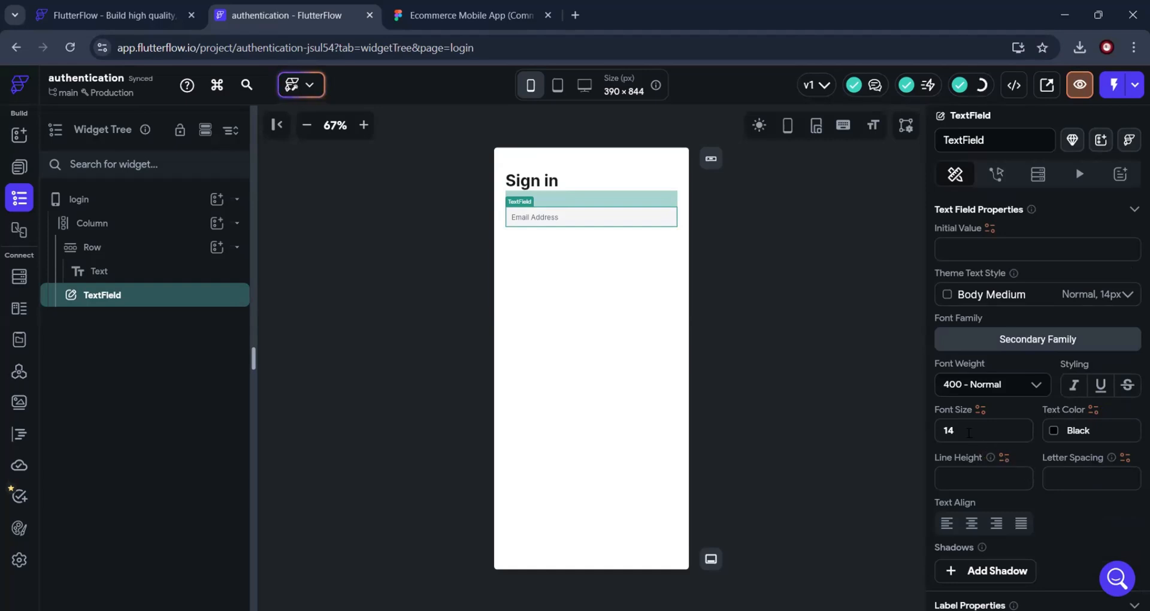
Set the TextField's text font size to 16 and its font weight to 400 - Normal
double_click(949, 430)
text(16)
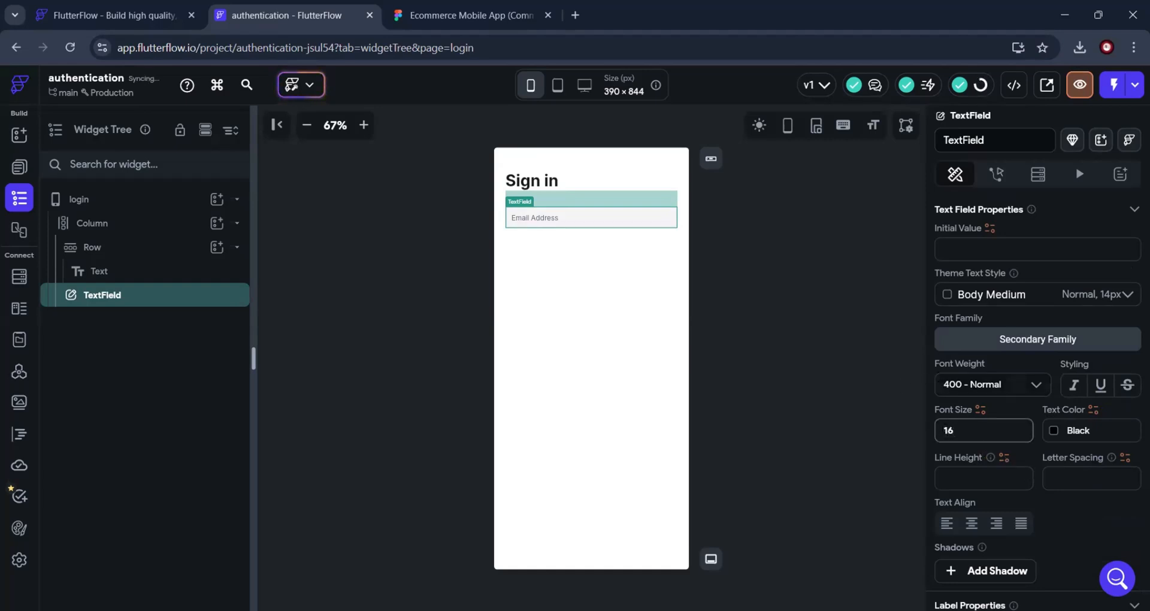
click(975, 384)
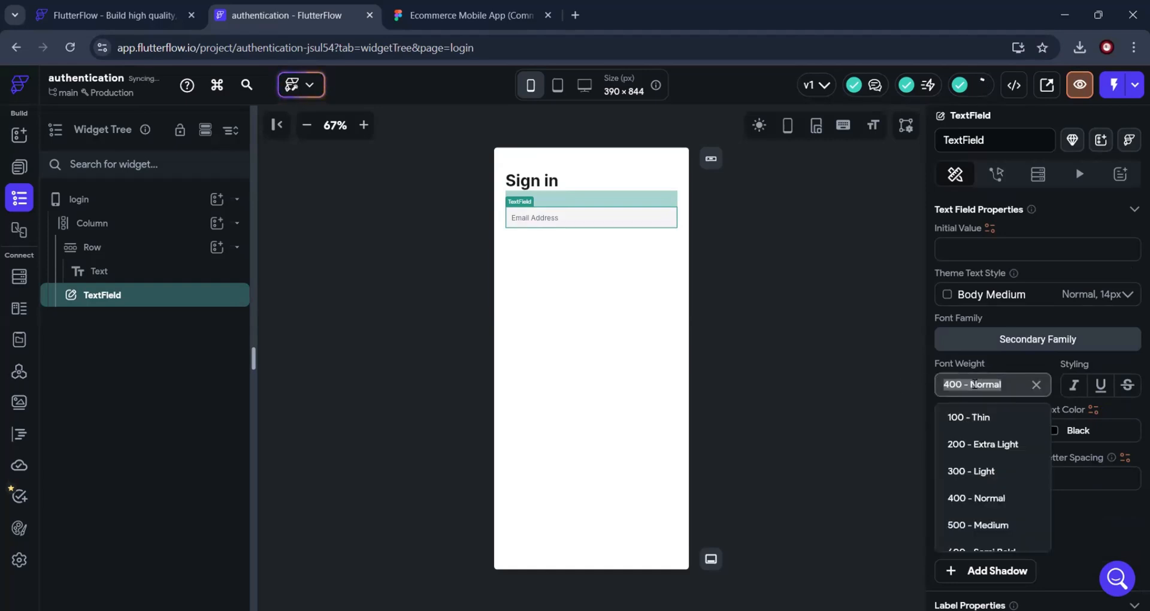
text(45)
key(BackSpace)
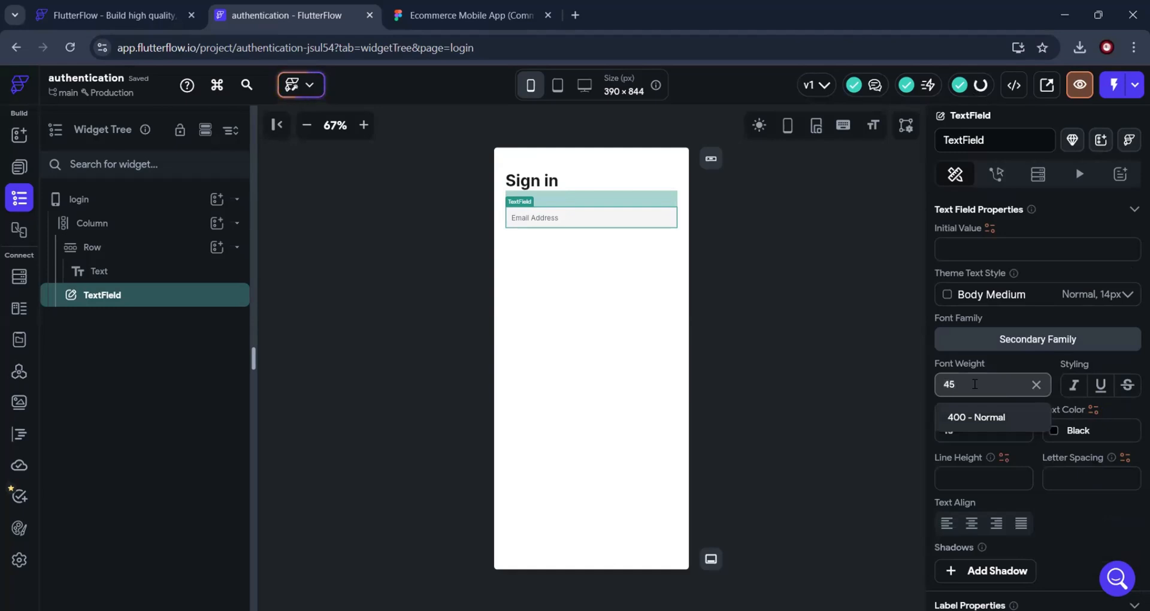
text(00)
key(Return)
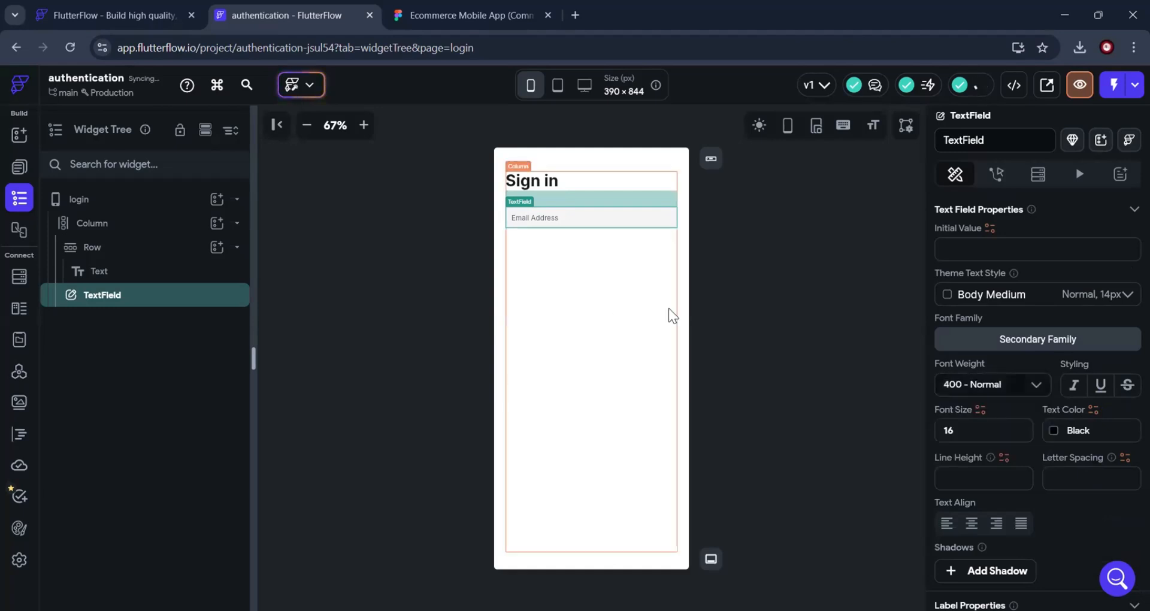
click(788, 328)
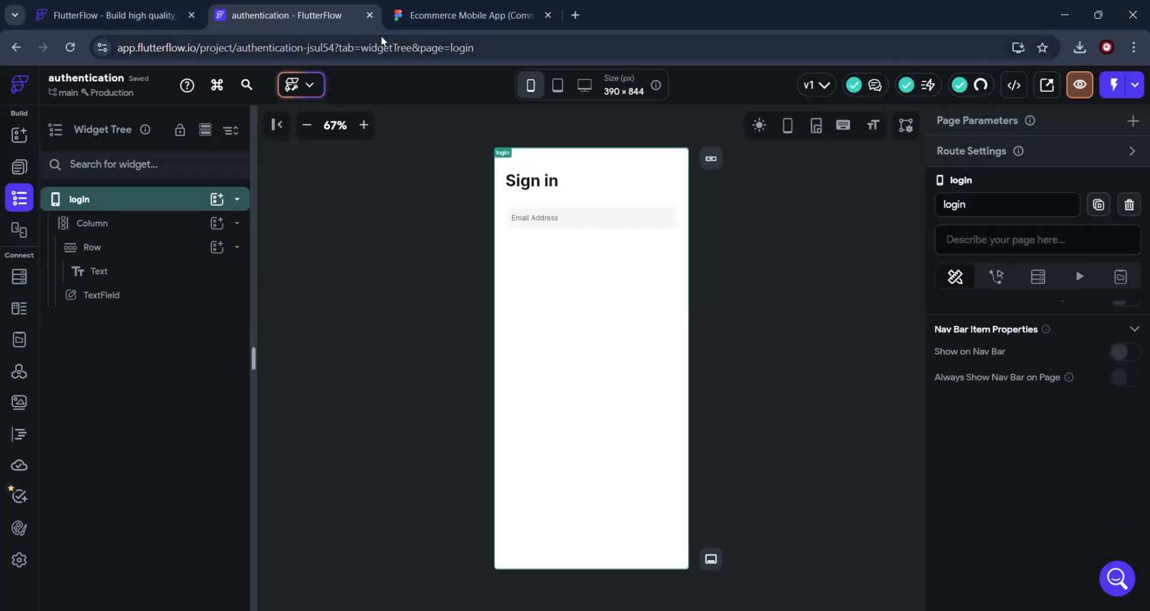
Inspect the Email Address frame's radius and fill in Figma, and compare them with the TextField's hint and decoration properties in FlutterFlow
click(401, 23)
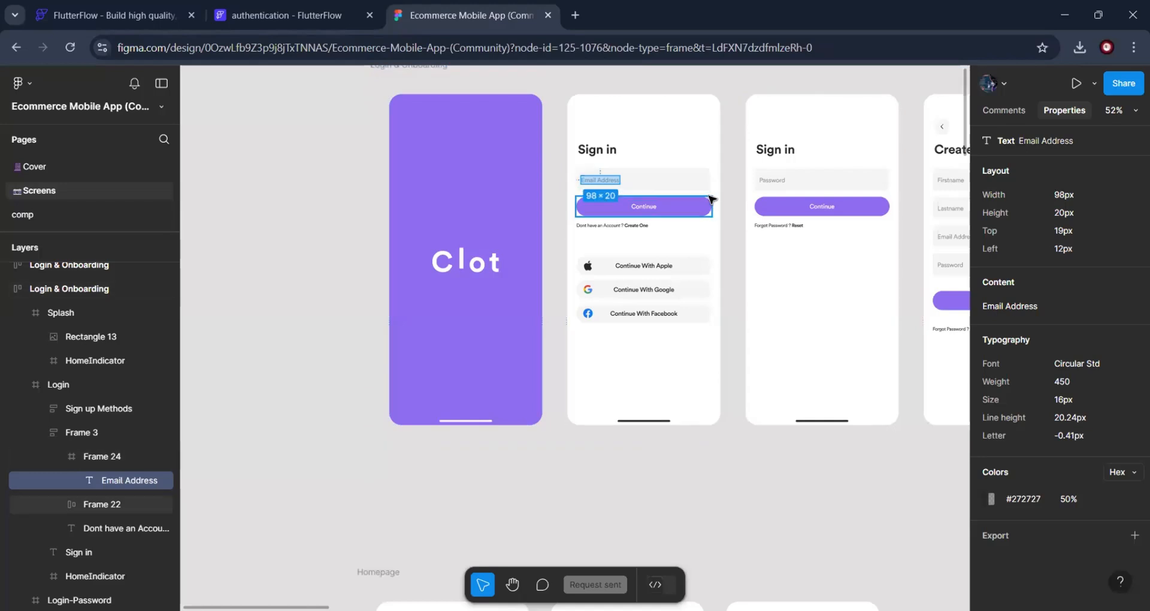
click(688, 183)
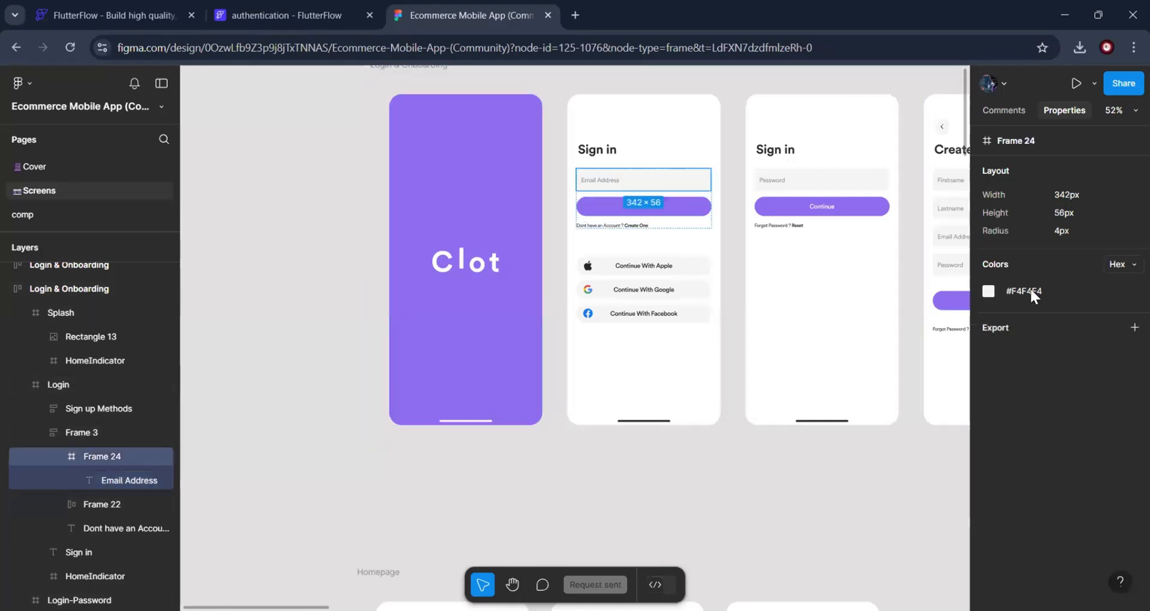
click(326, 16)
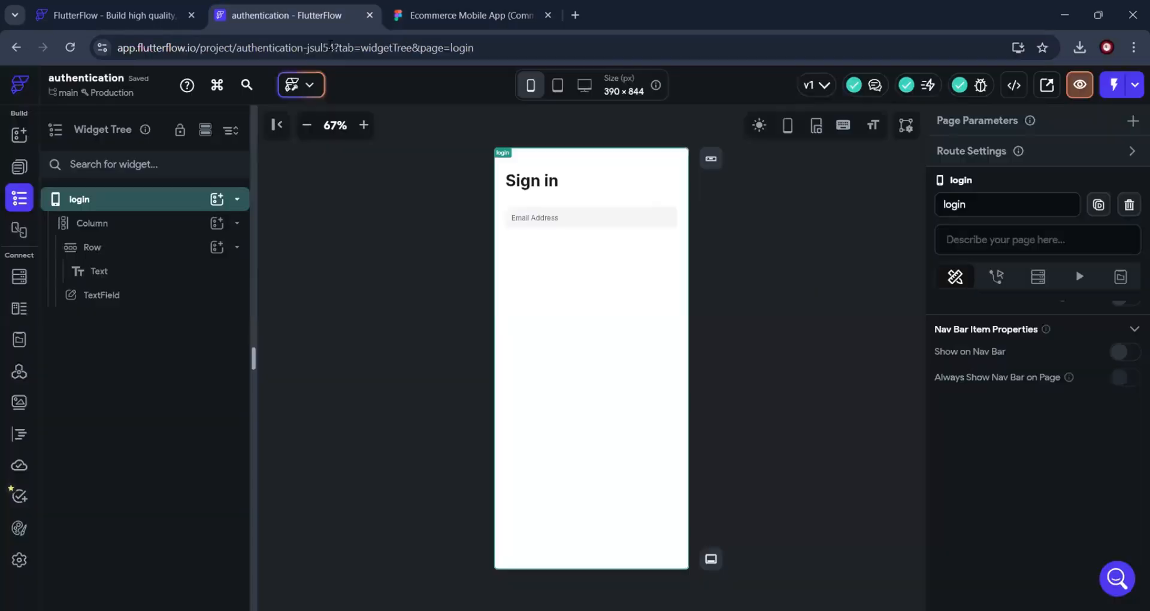
click(598, 222)
scroll(1011, 415, down, 6)
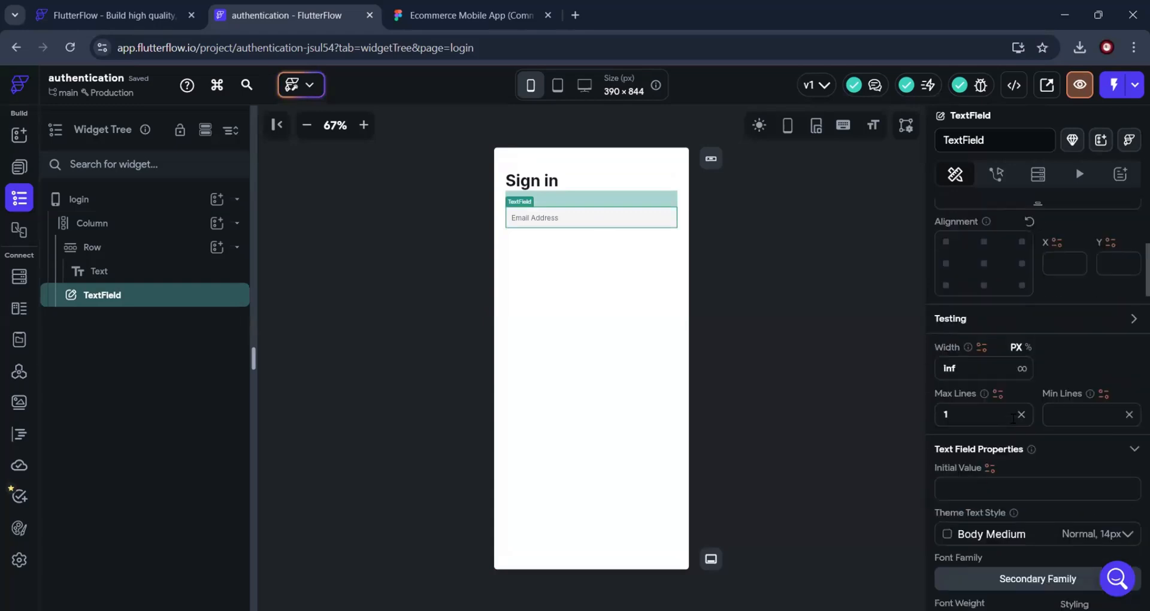
scroll(1011, 437, down, 7)
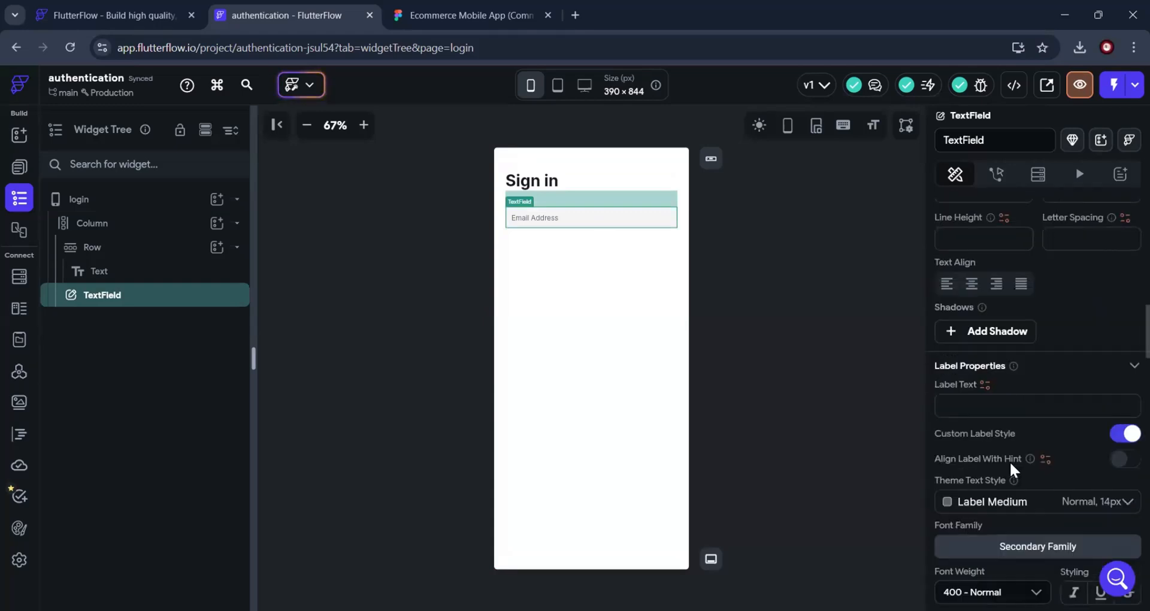
scroll(1011, 463, down, 7)
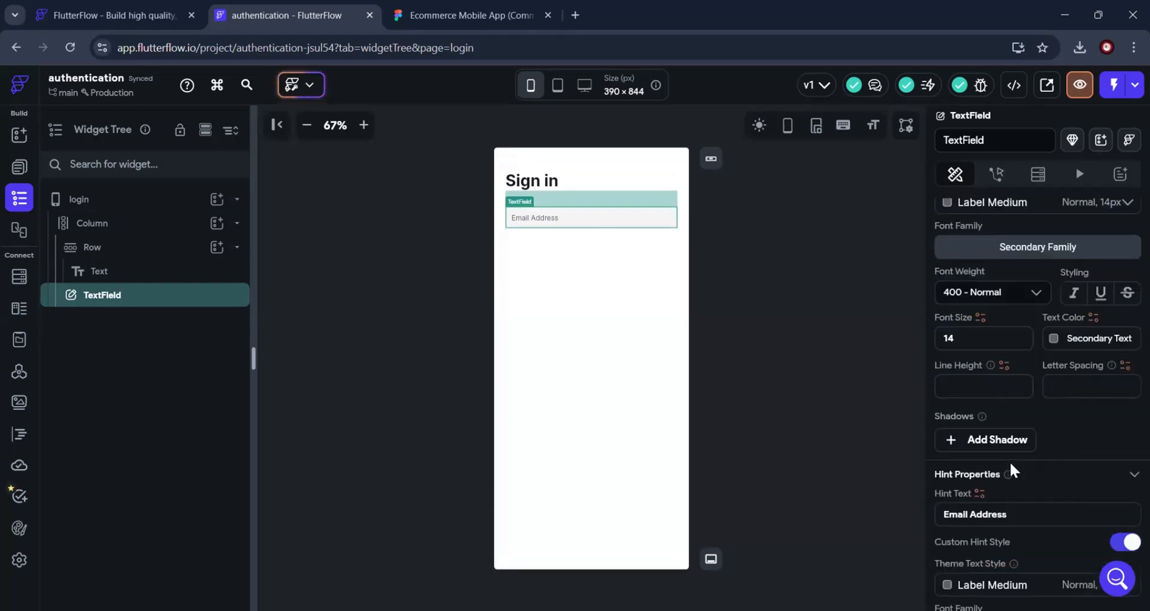
scroll(1011, 463, down, 2)
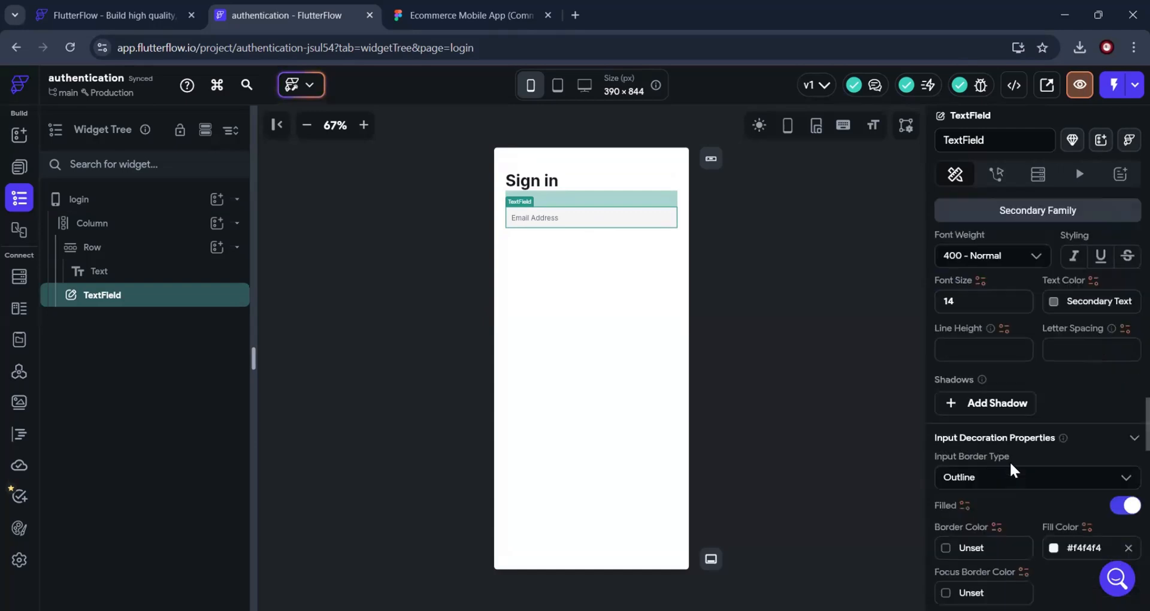
scroll(1010, 461, down, 2)
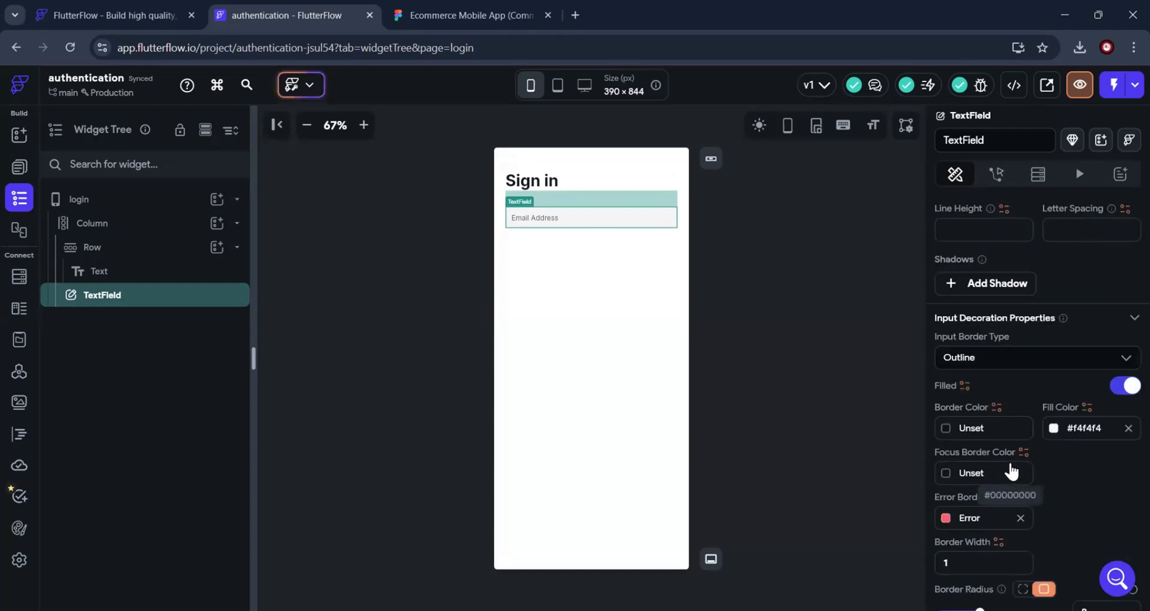
scroll(1010, 470, up, 2)
scroll(1010, 463, up, 1)
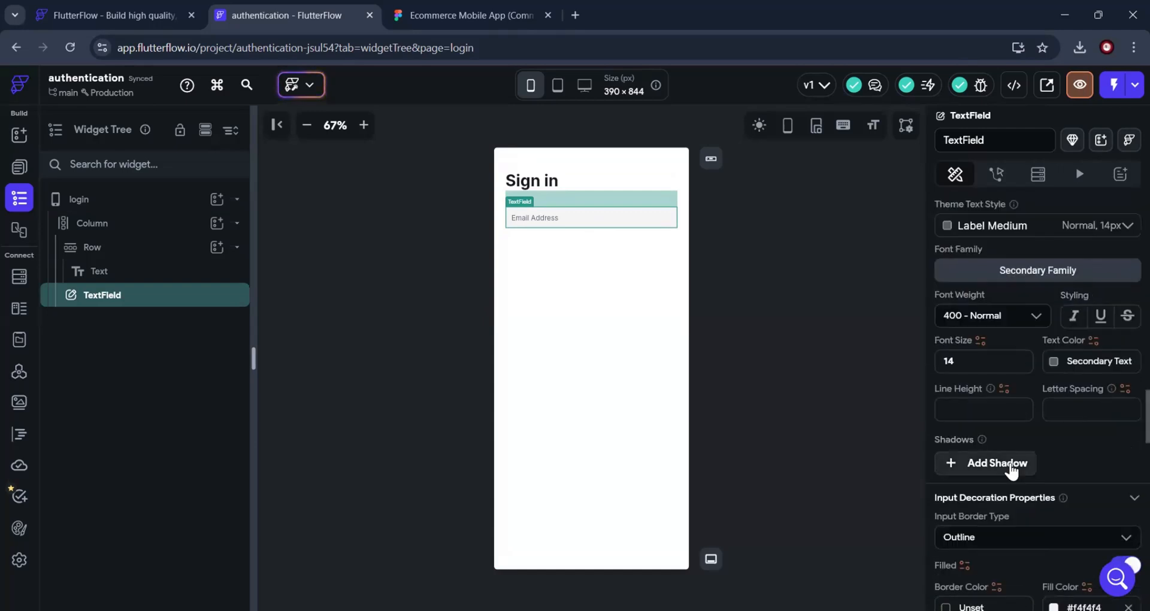
scroll(1010, 470, up, 1)
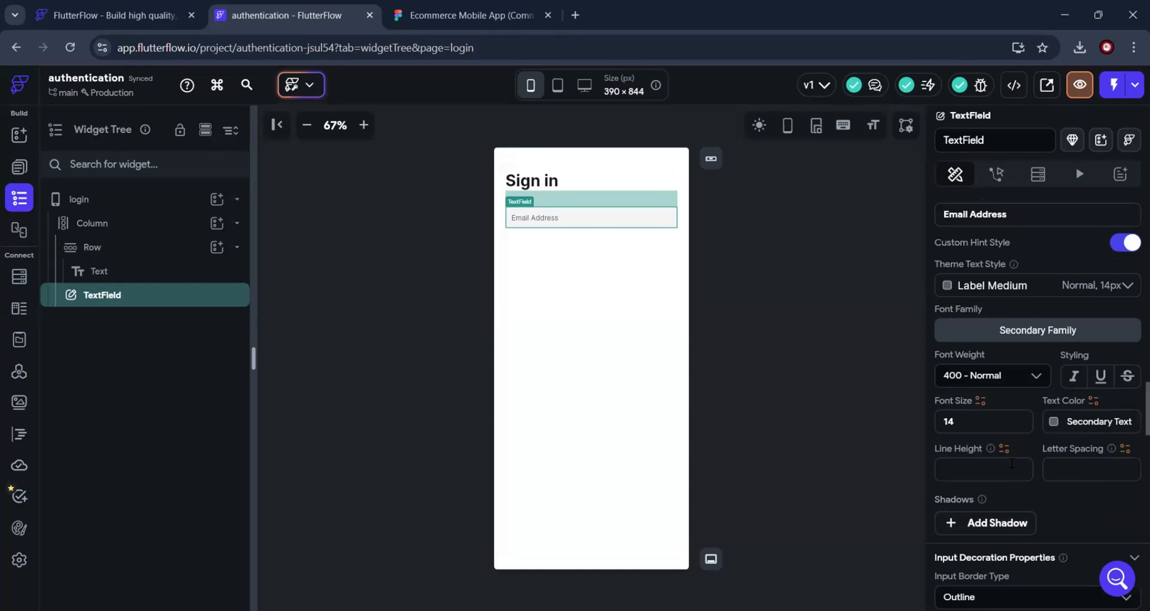
scroll(1011, 470, up, 2)
scroll(1011, 469, up, 2)
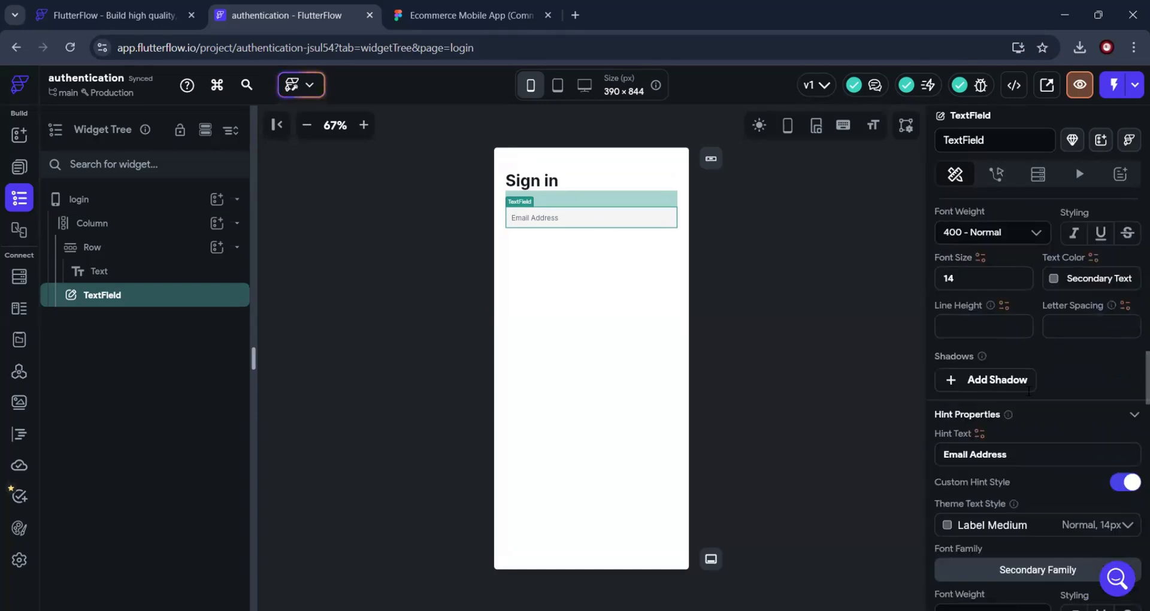
Set the border radius in the TextField's input decoration properties to 4
scroll(1029, 383, down, 10)
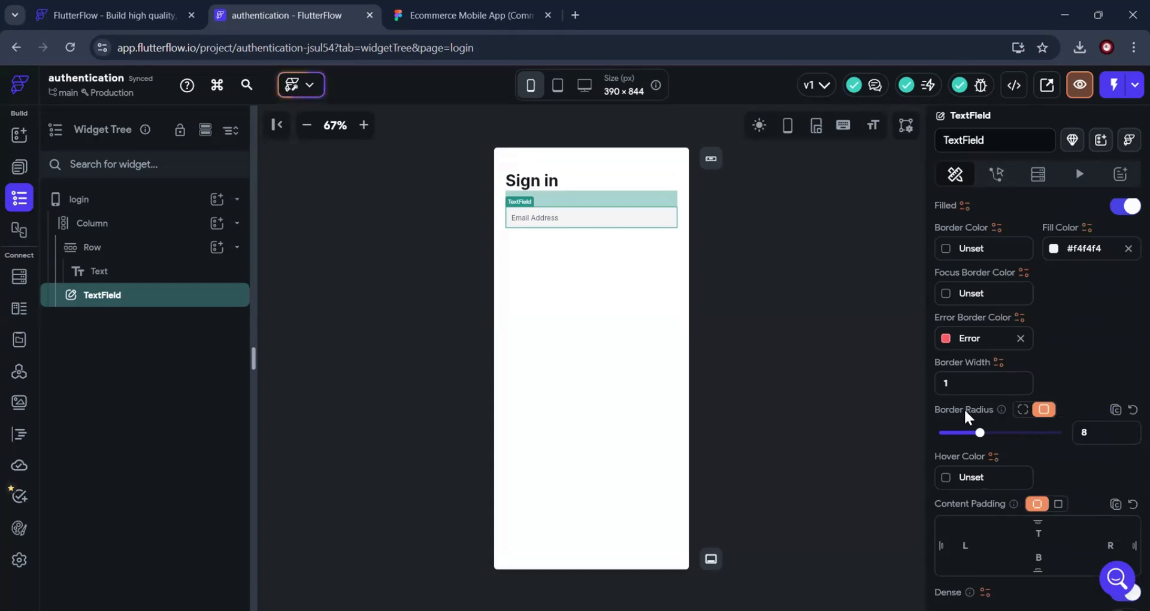
double_click(1097, 429)
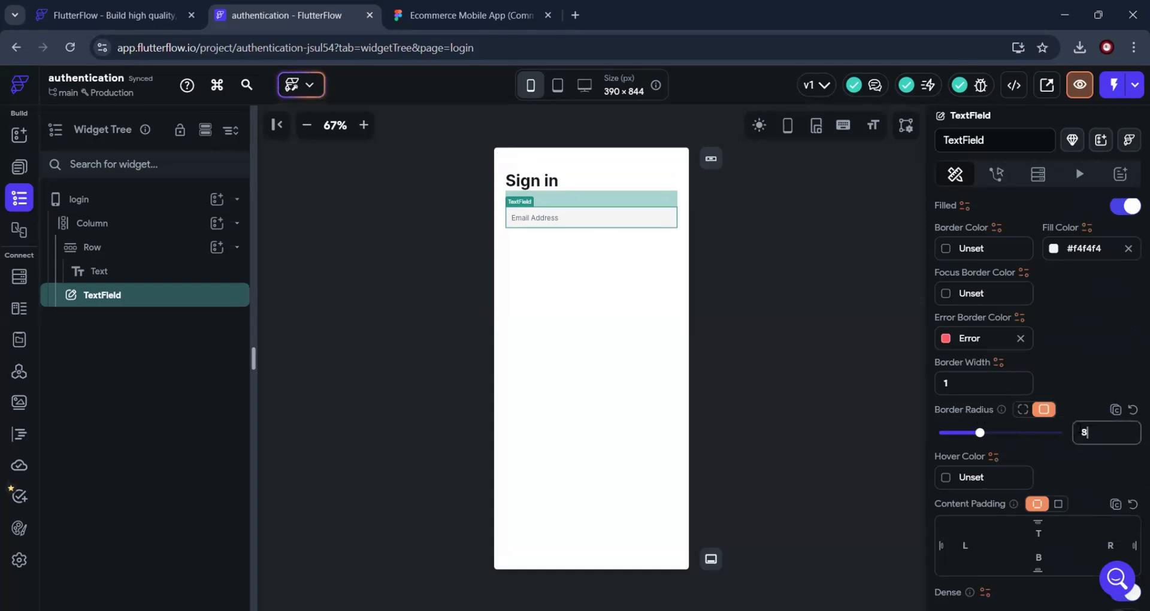
text(4)
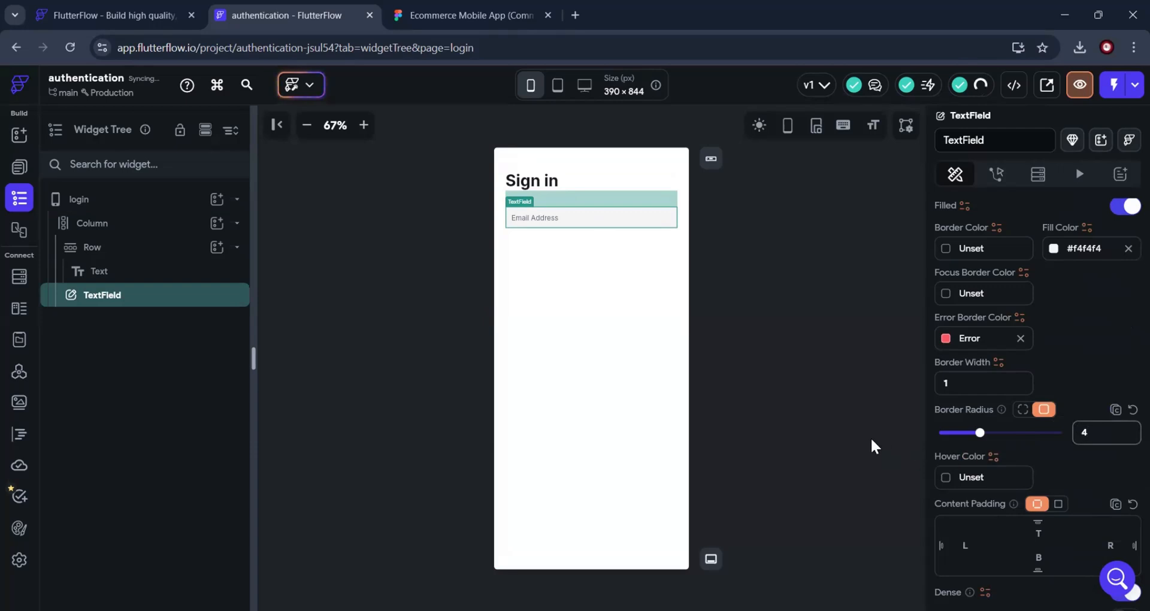
click(609, 342)
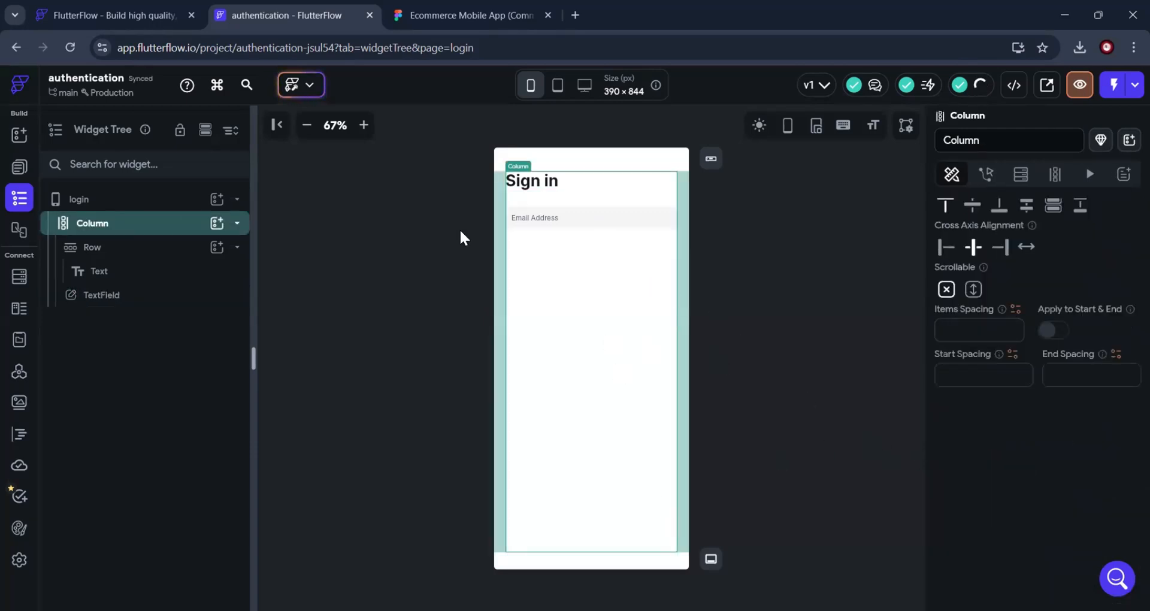
Switch to Figma and copy the fill colour #8E6CEF of the Login frame's Continue button
click(413, 16)
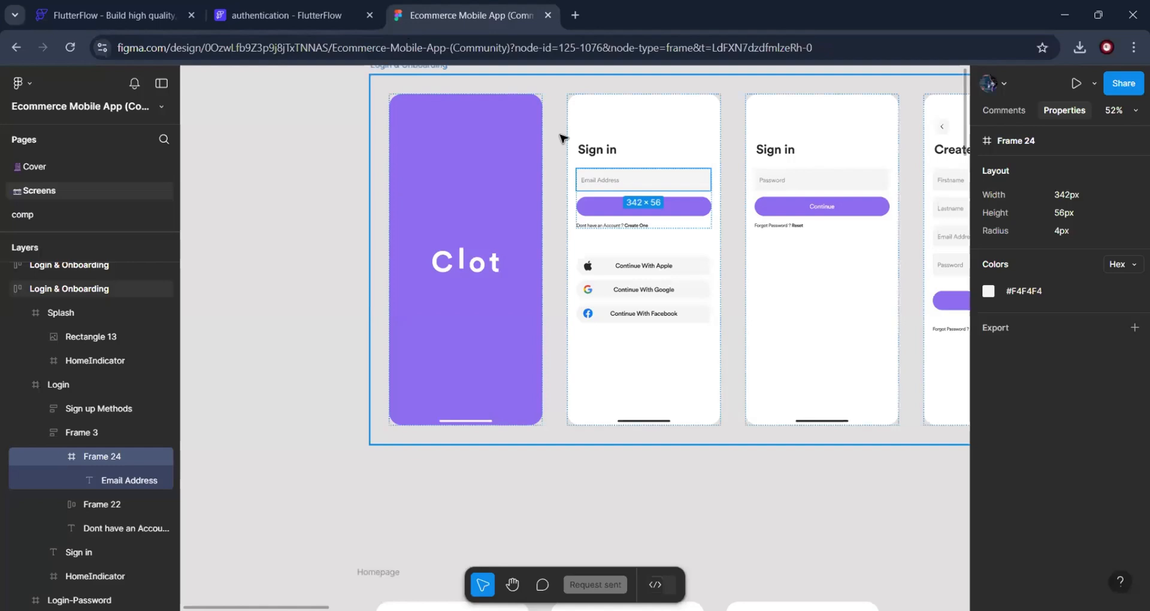
click(646, 214)
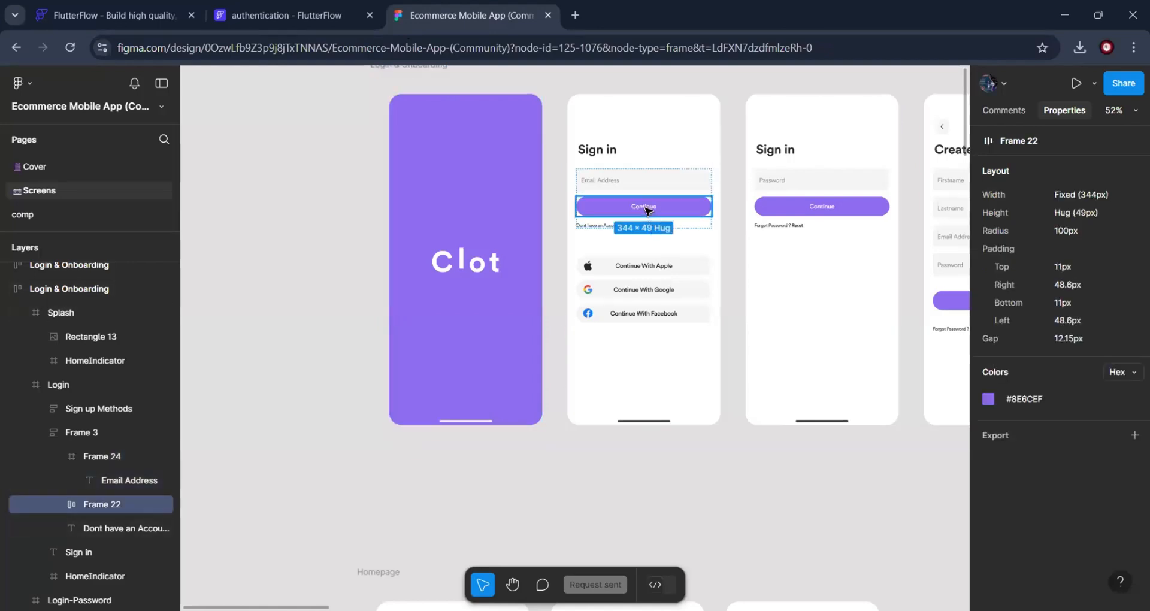
click(1029, 395)
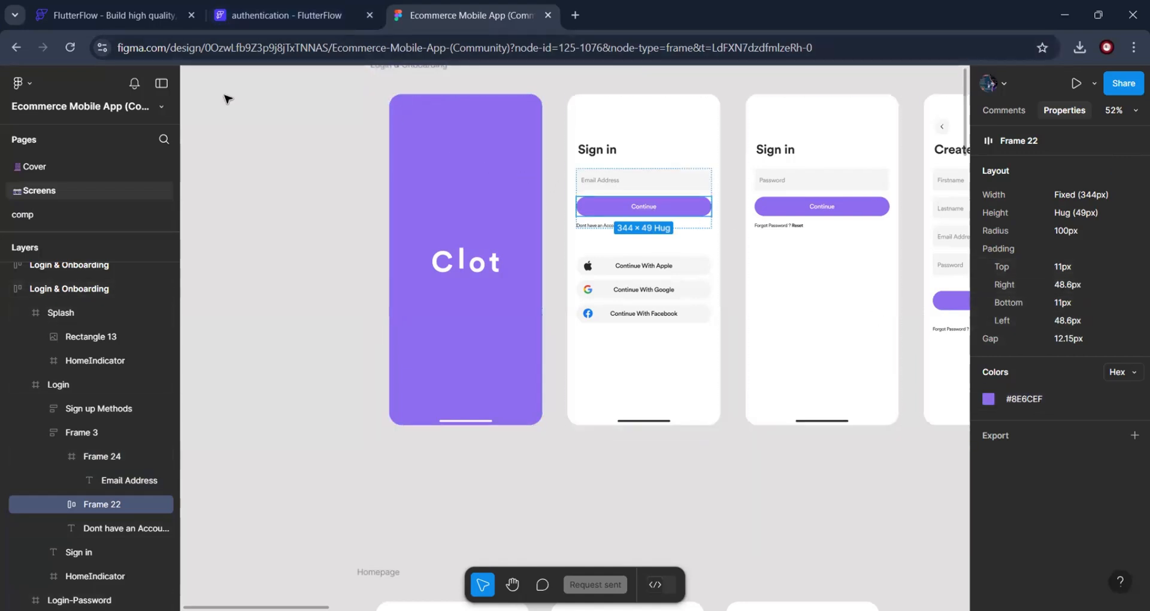
Switch to FlutterFlow and add a Button widget to the login page's Column
click(311, 19)
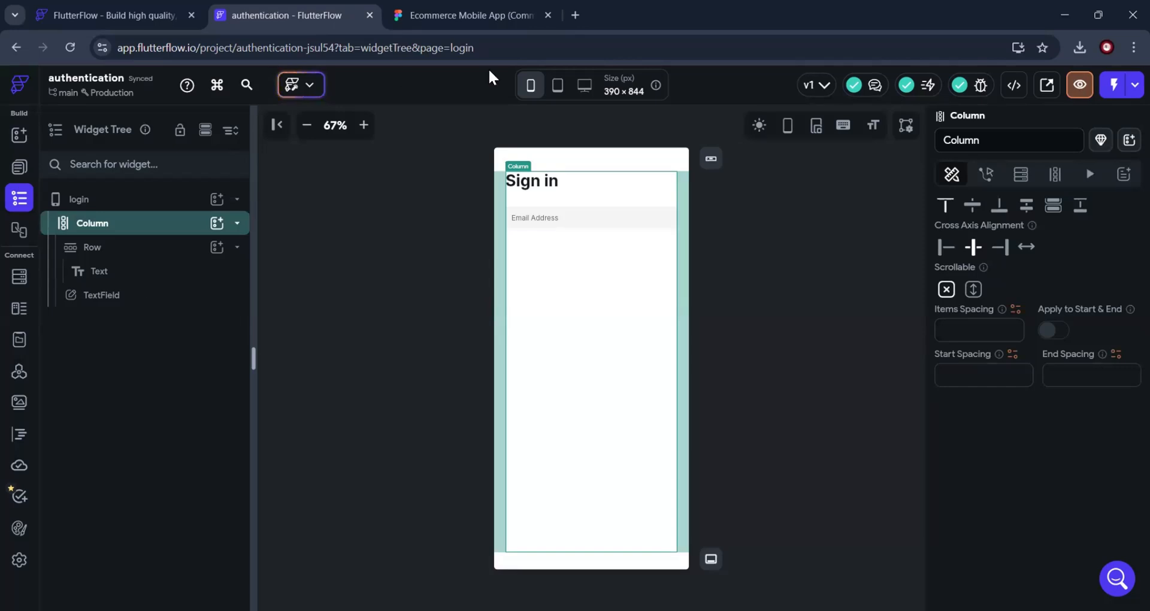
click(216, 223)
click(433, 388)
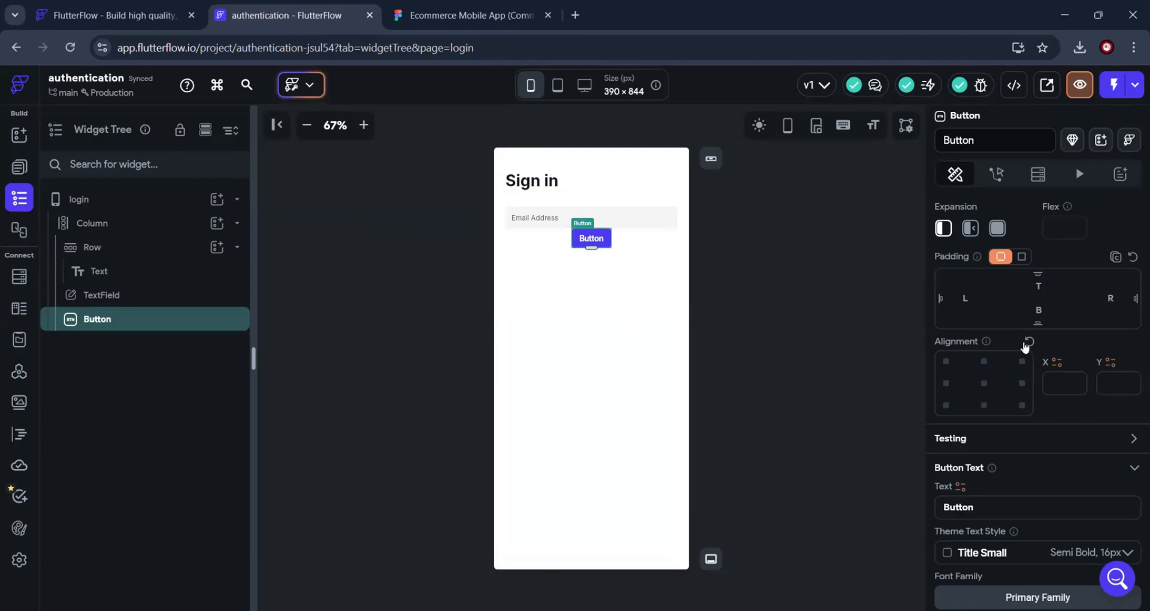
Set the button's width to infinite and its fill colour to #8E6CEF in the default style
scroll(983, 429, up, 4)
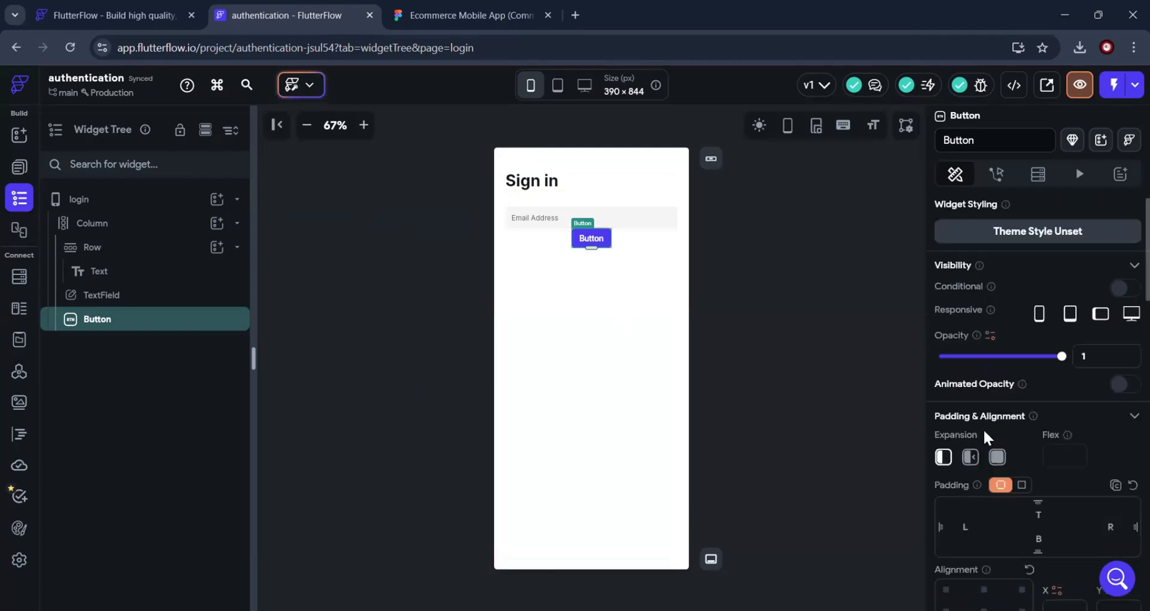
scroll(983, 428, down, 6)
scroll(990, 443, down, 2)
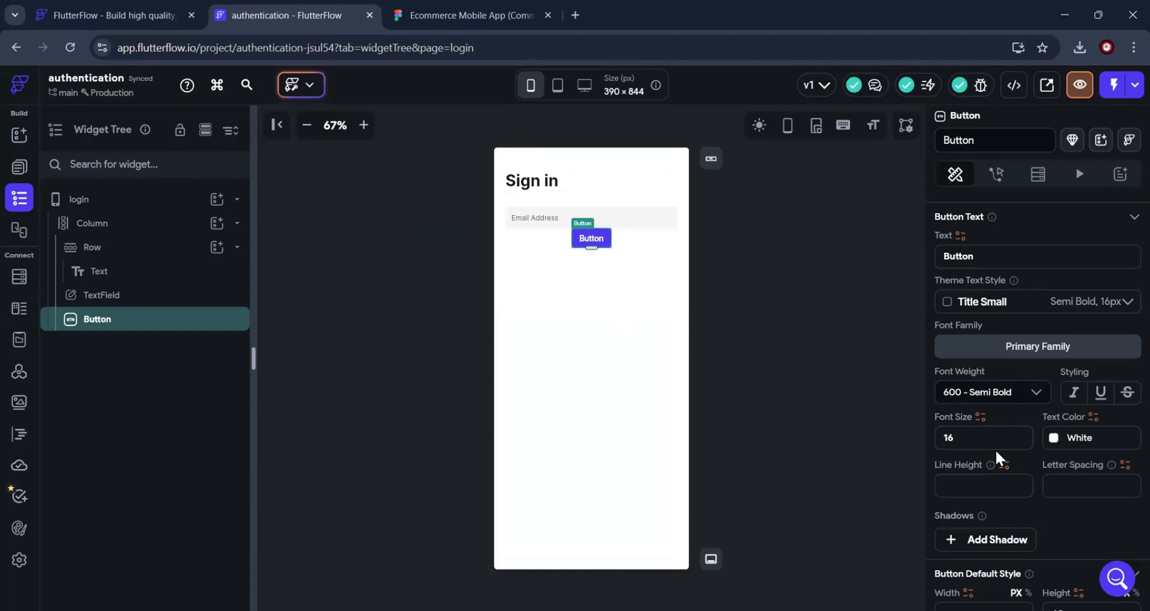
scroll(994, 448, down, 2)
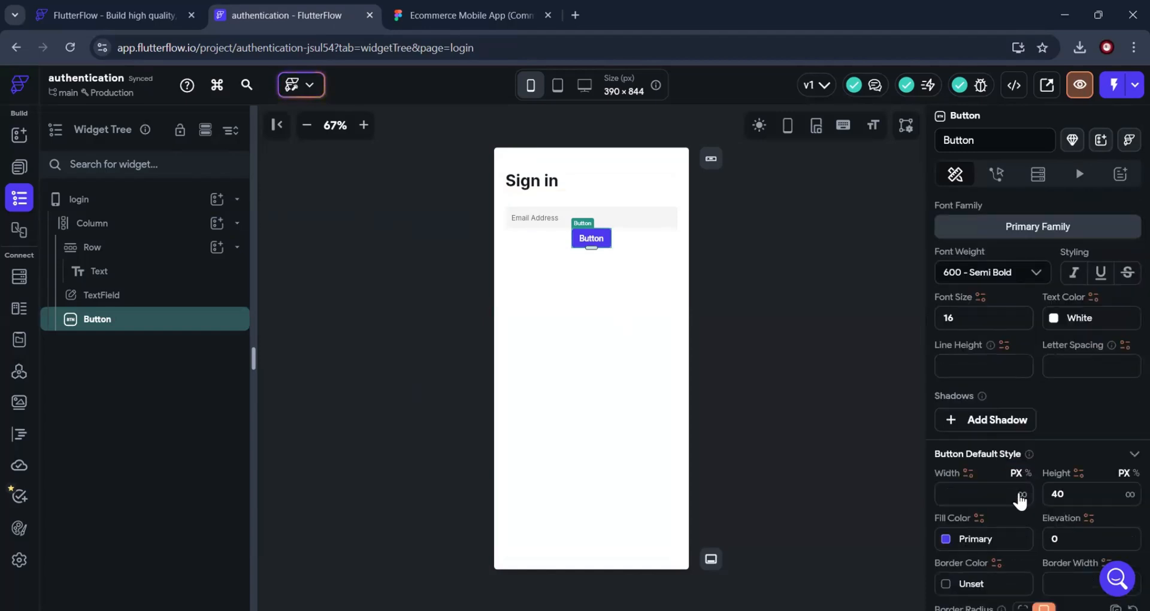
click(1021, 494)
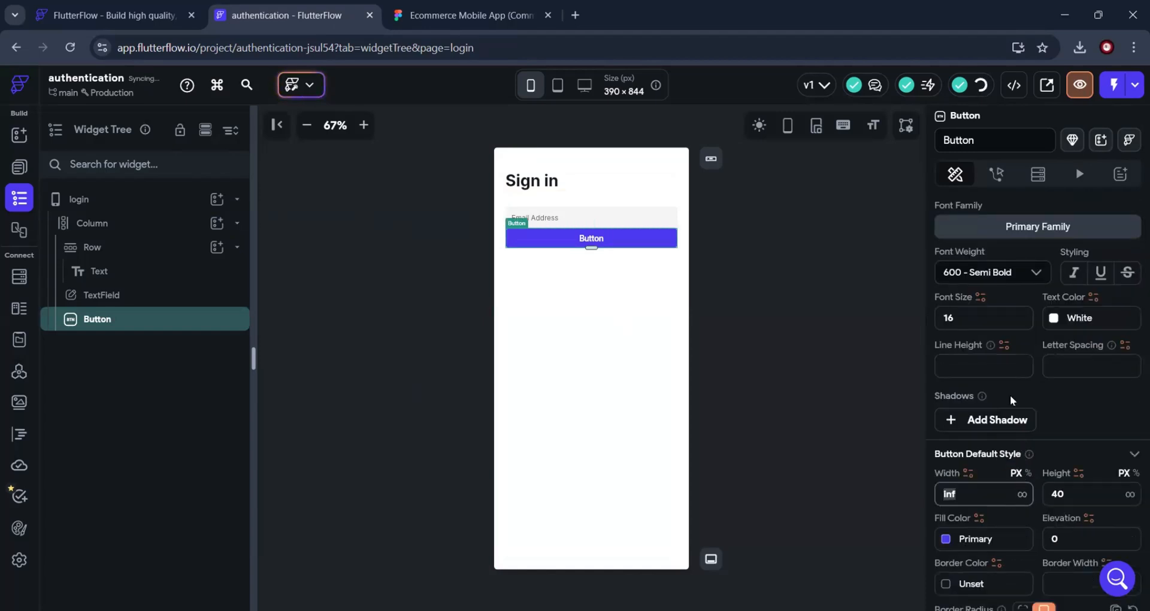
click(976, 541)
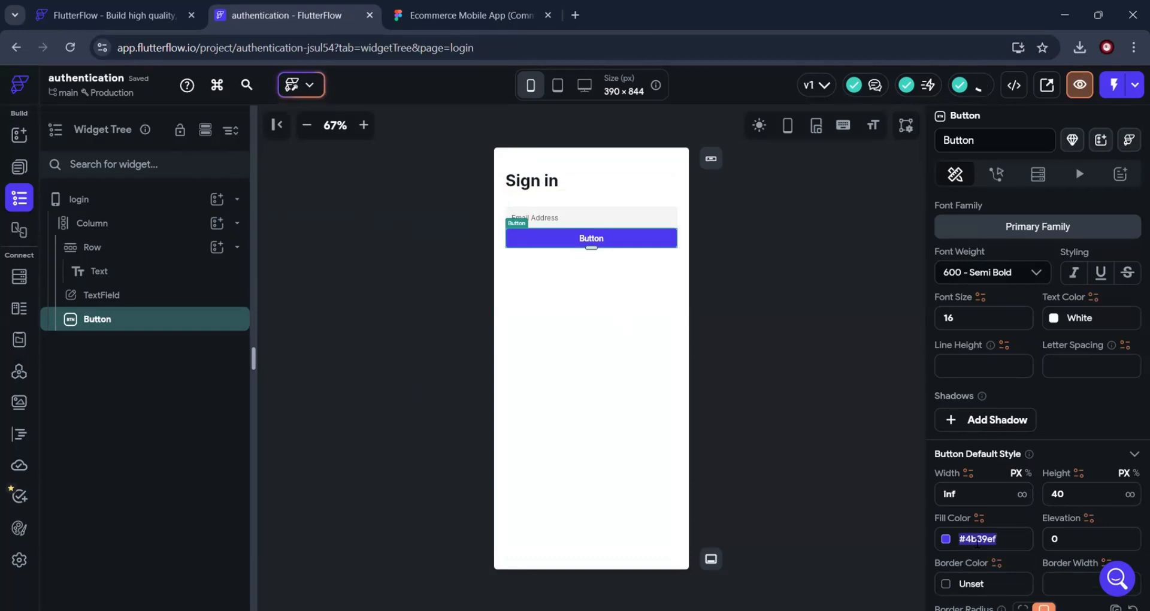
key(ctrl+v)
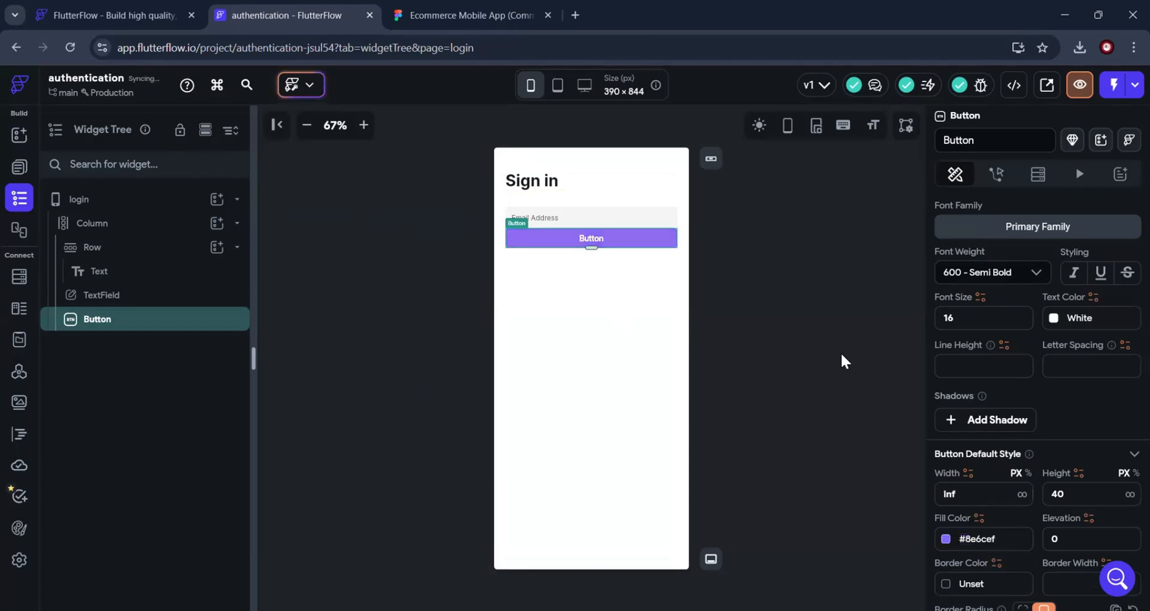
Change the button's text to "Continue"
scroll(996, 452, up, 3)
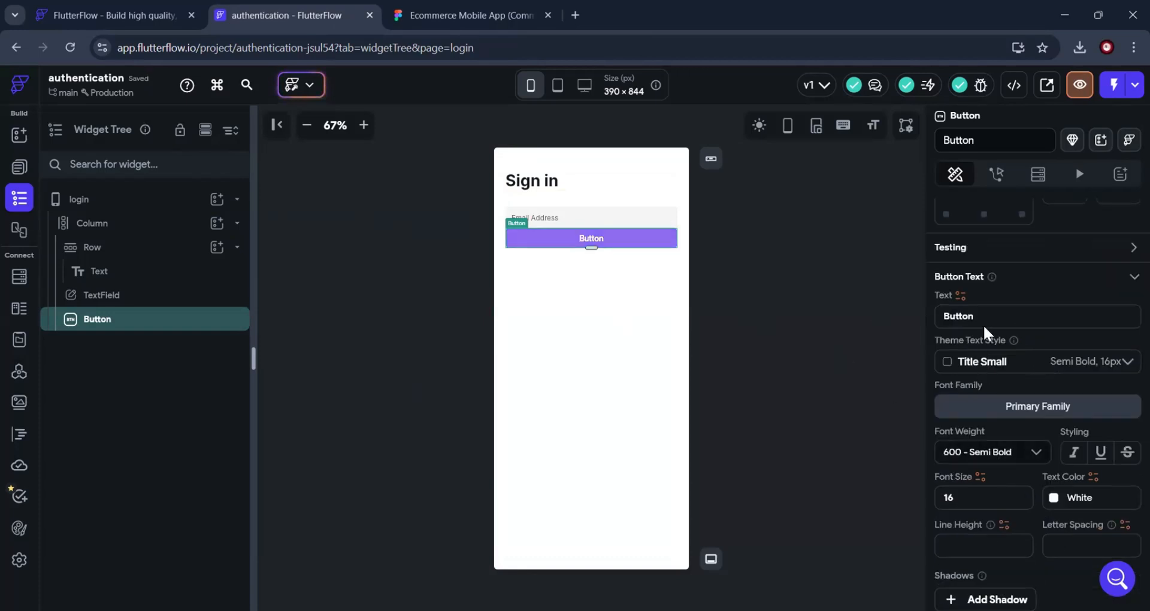
double_click(948, 317)
text(C)
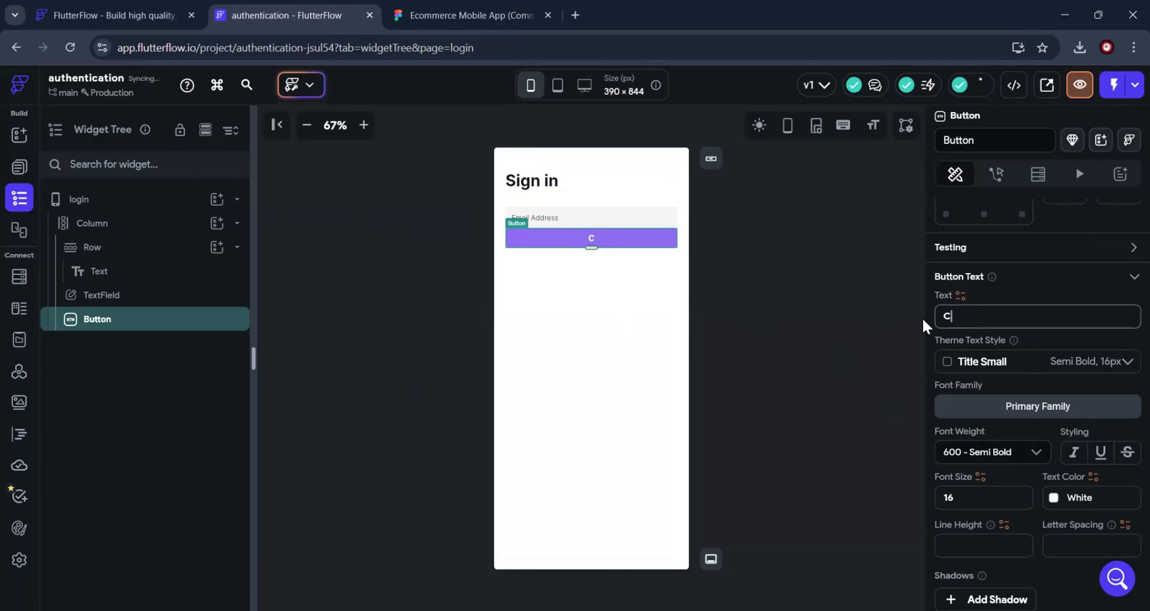
text(ontinue)
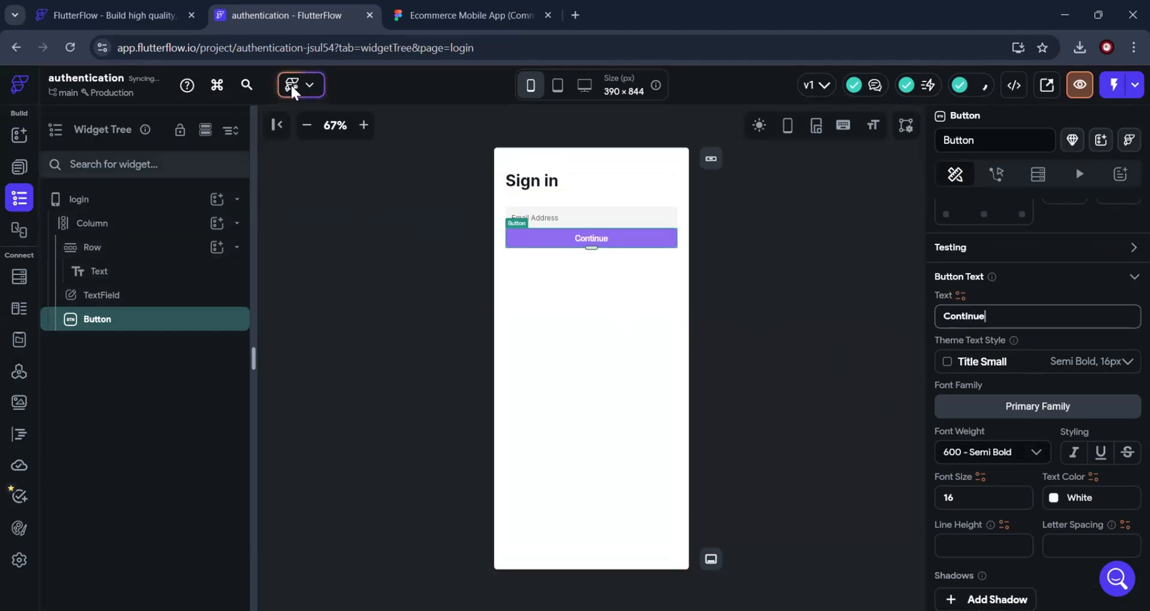
Check the Continue button's layout properties in Figma, and set the FlutterFlow button's top padding to 16
click(405, 20)
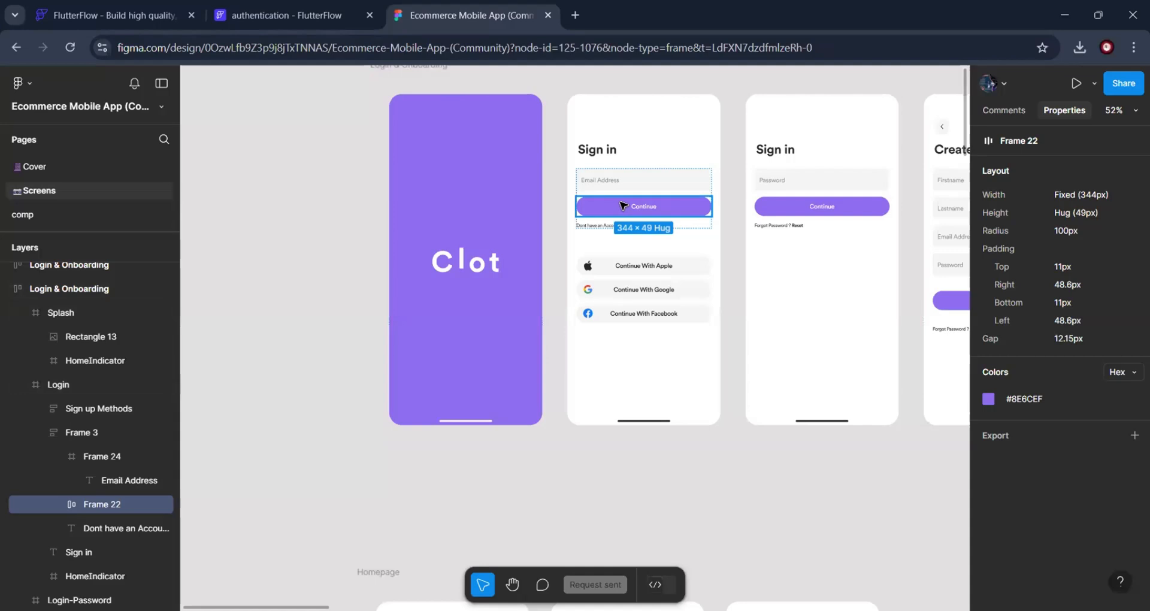
key(alt)
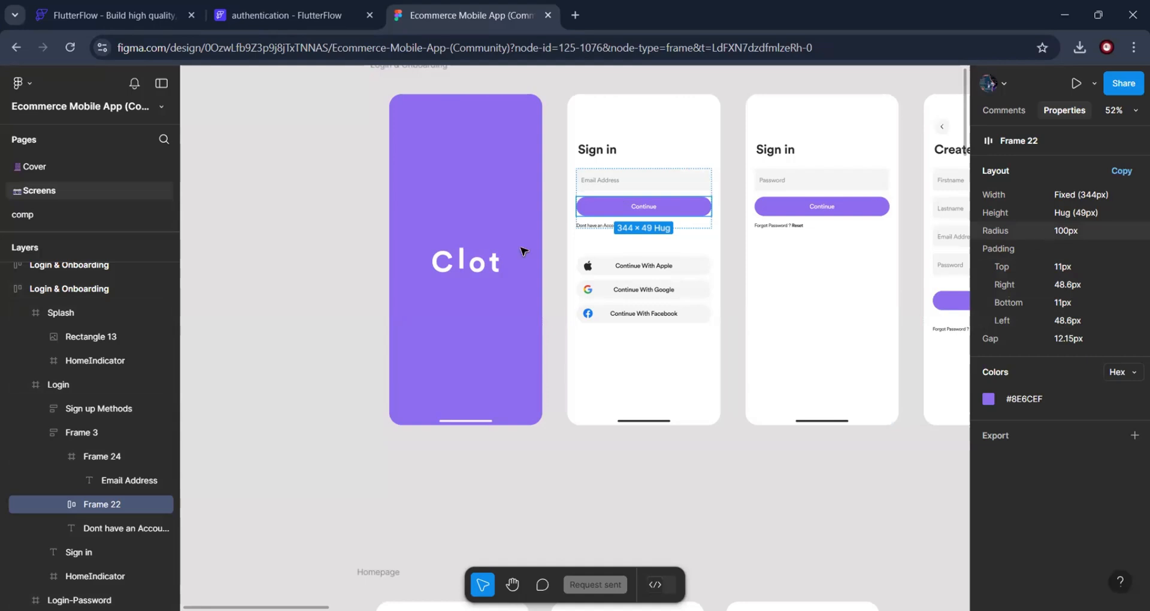
click(283, 18)
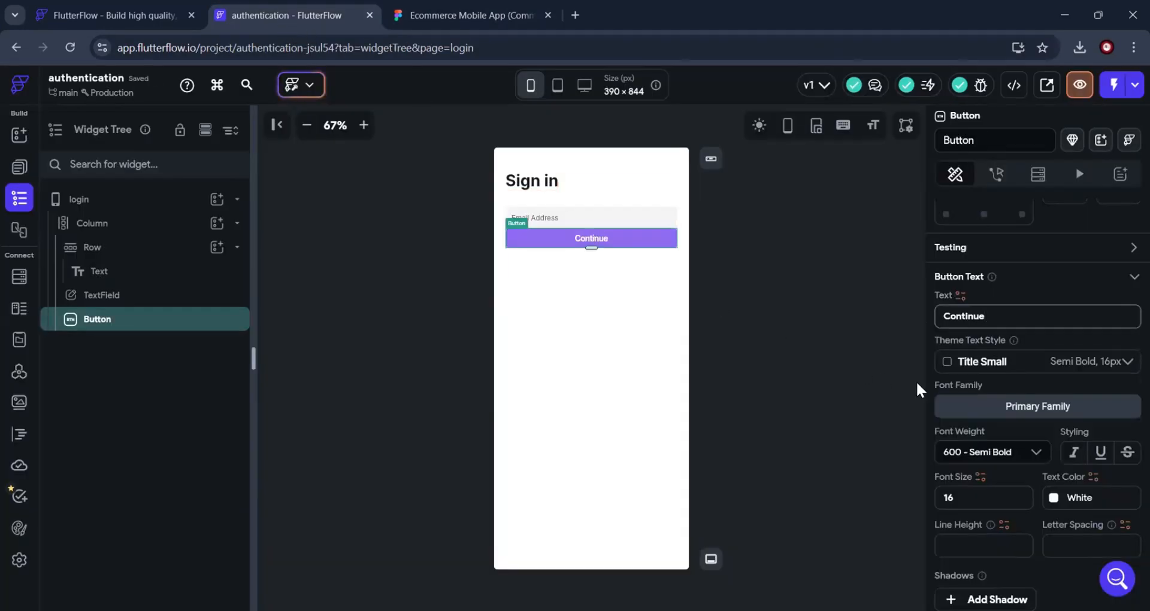
scroll(1061, 383, up, 4)
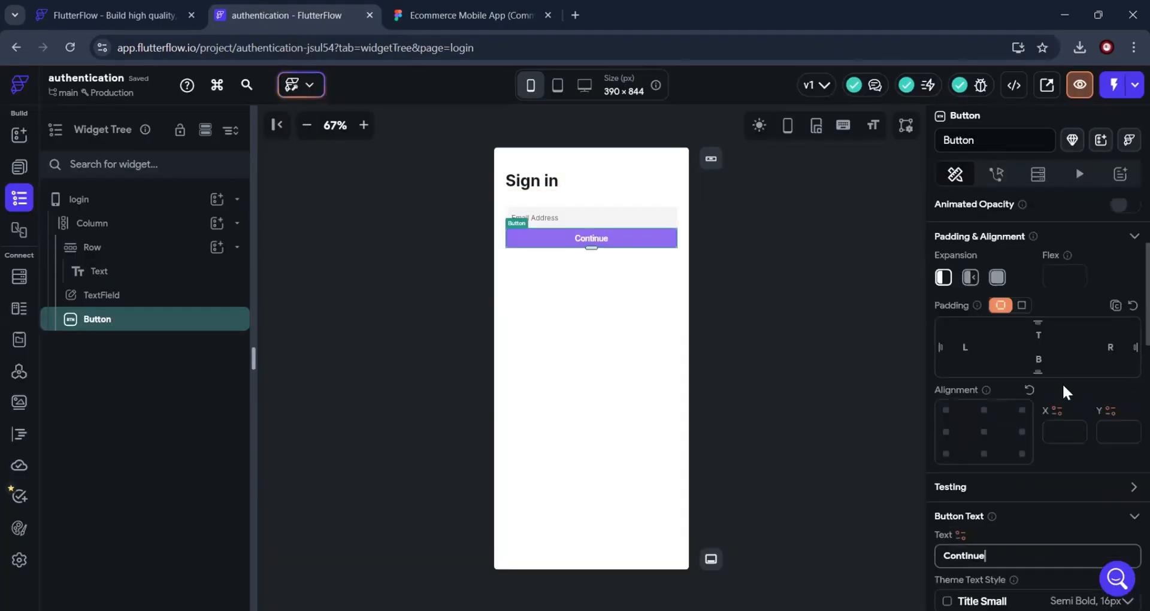
click(1042, 335)
text(16)
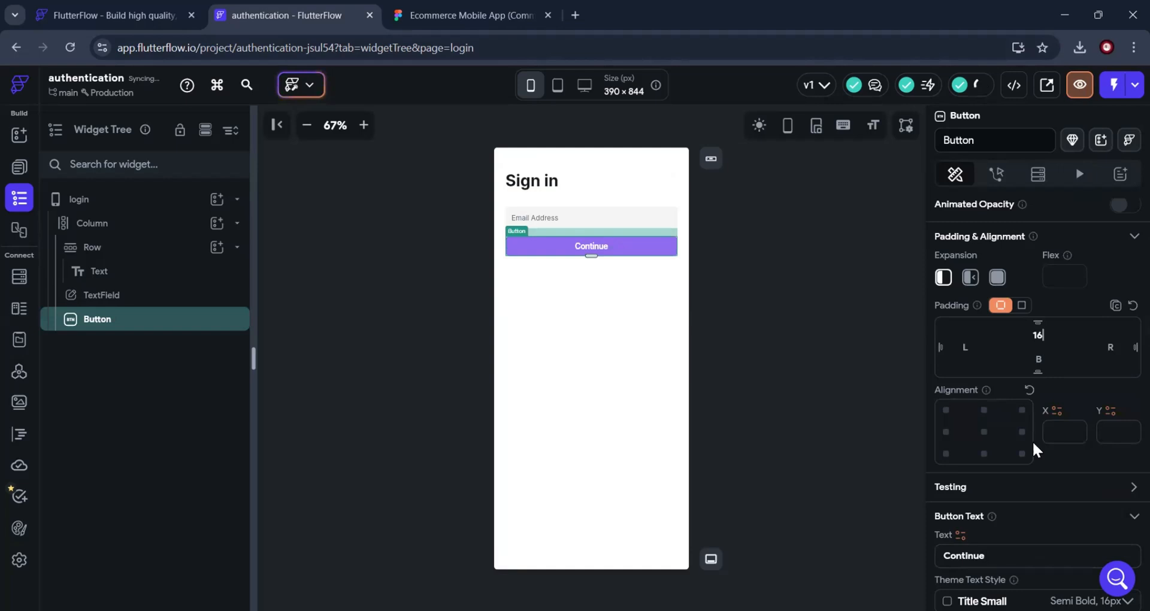
Set the Continue button's border radius to 100 in its default style
scroll(1032, 440, down, 8)
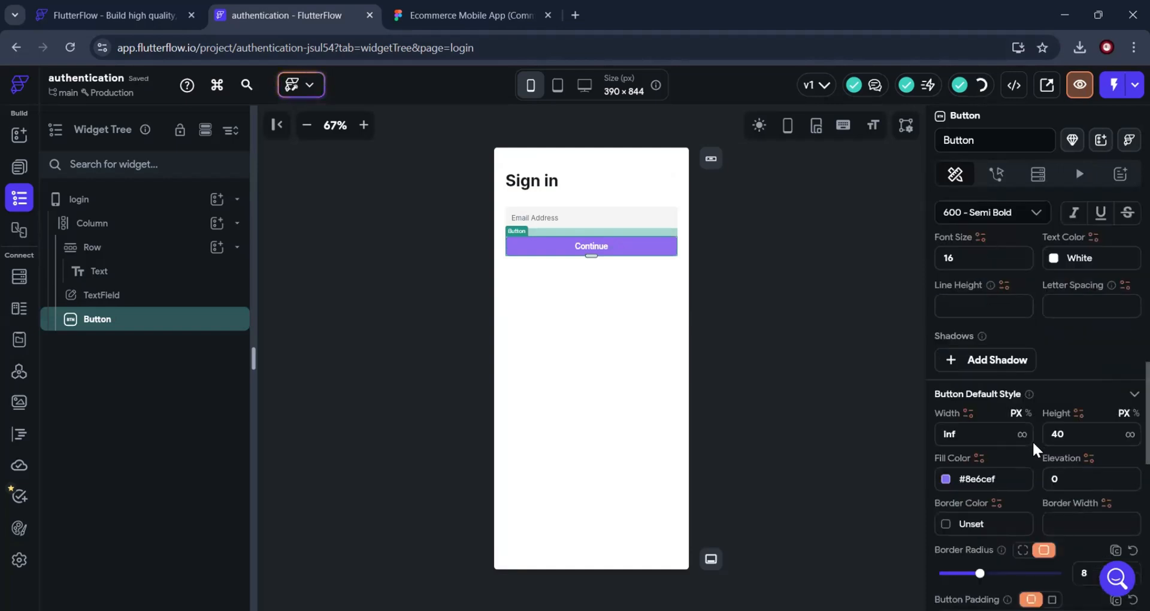
scroll(1032, 440, down, 3)
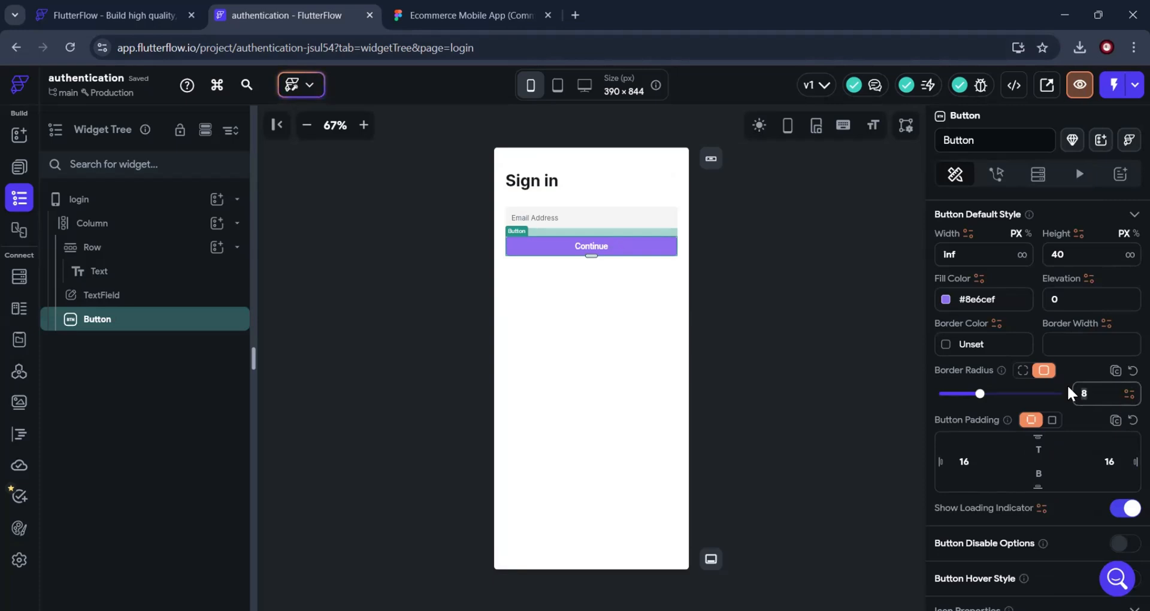
text(100)
click(806, 326)
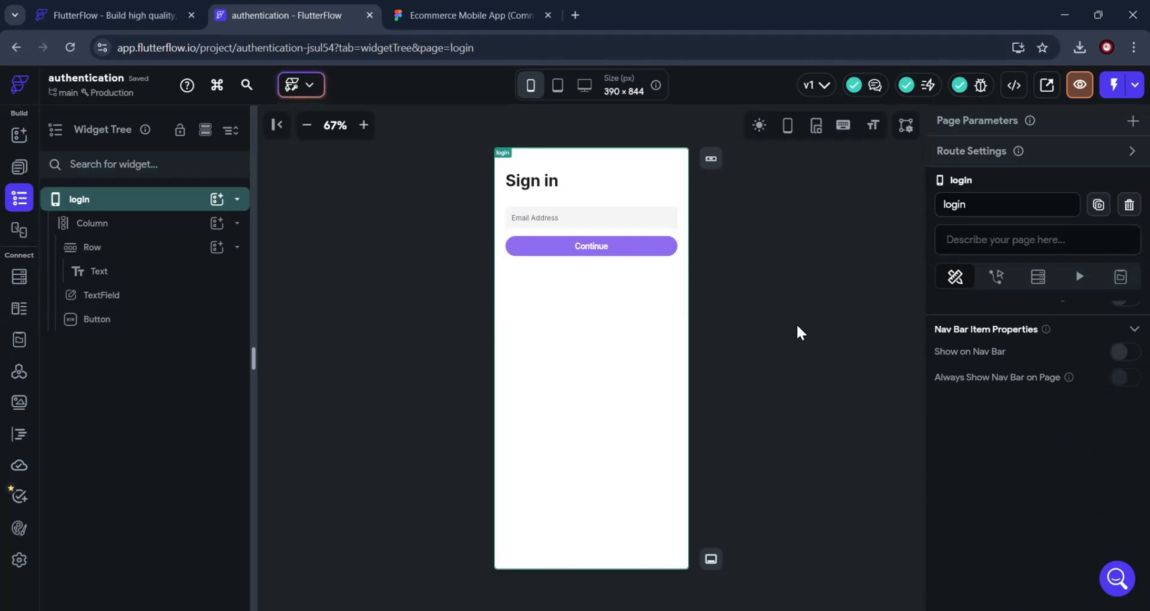
click(535, 245)
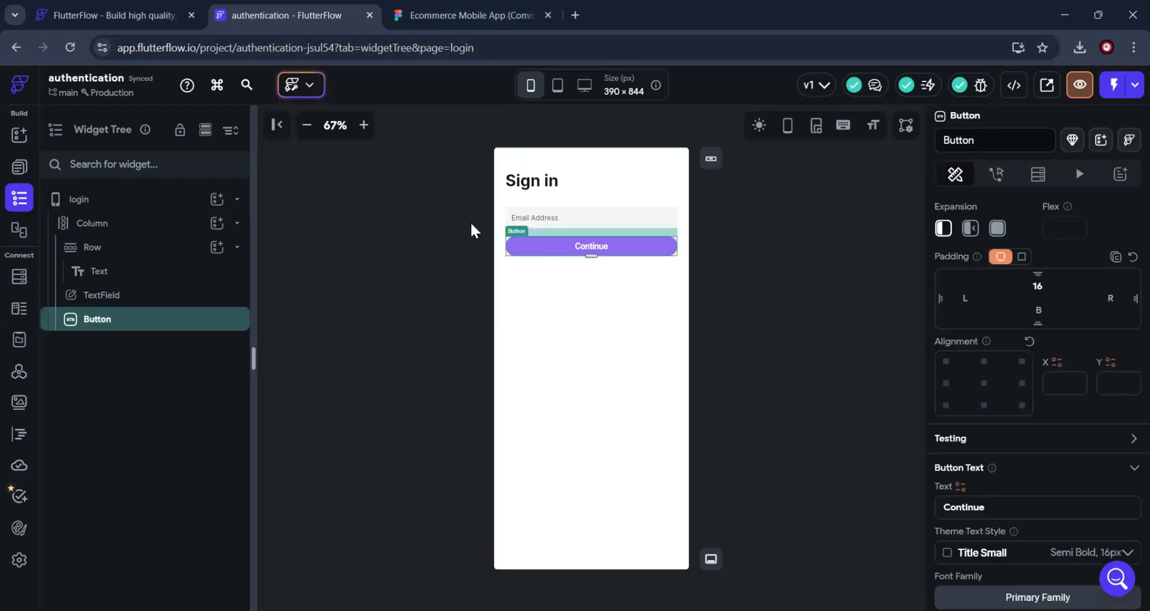
Switch to Figma and inspect the layout and typography of the "Dont have an Account ? Create One" text below the Continue button
click(419, 20)
click(555, 263)
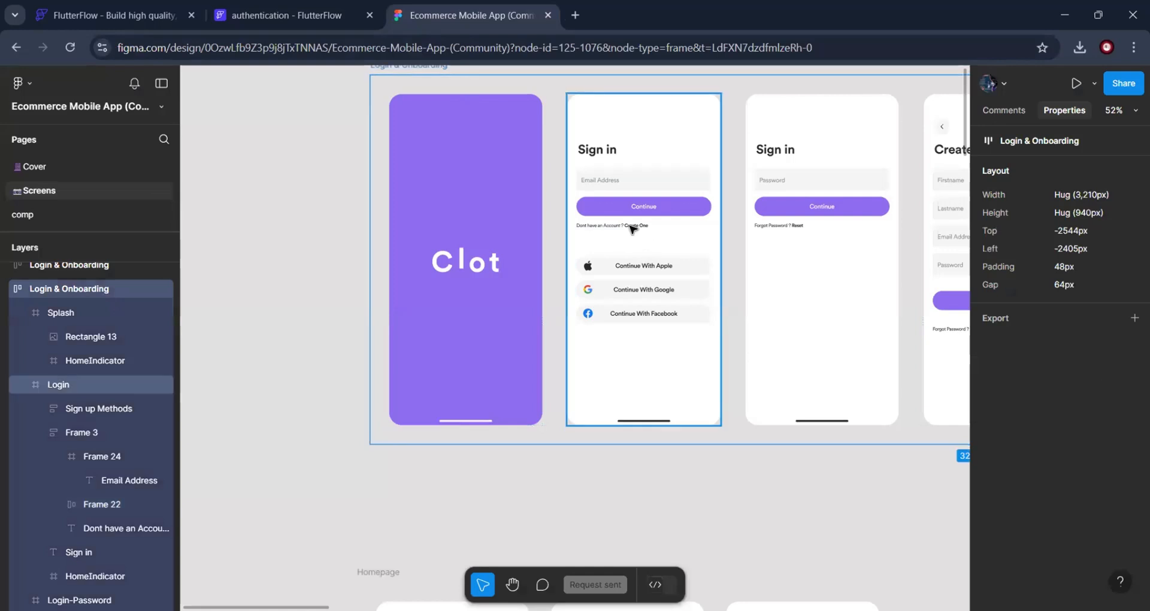
scroll(736, 475, up, 2)
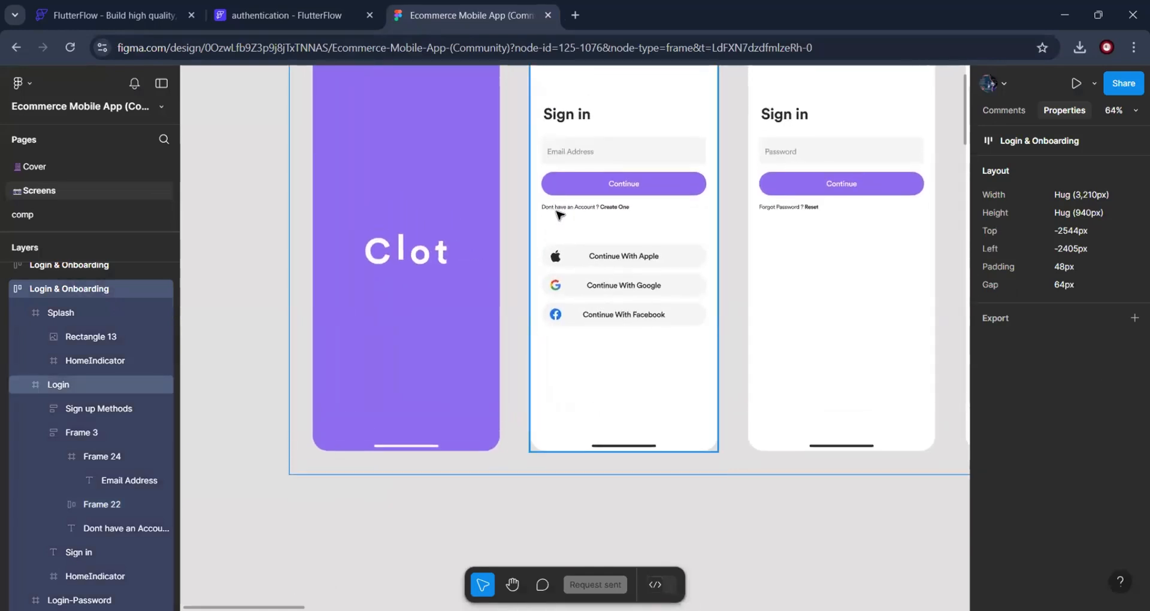
scroll(630, 461, up, 1)
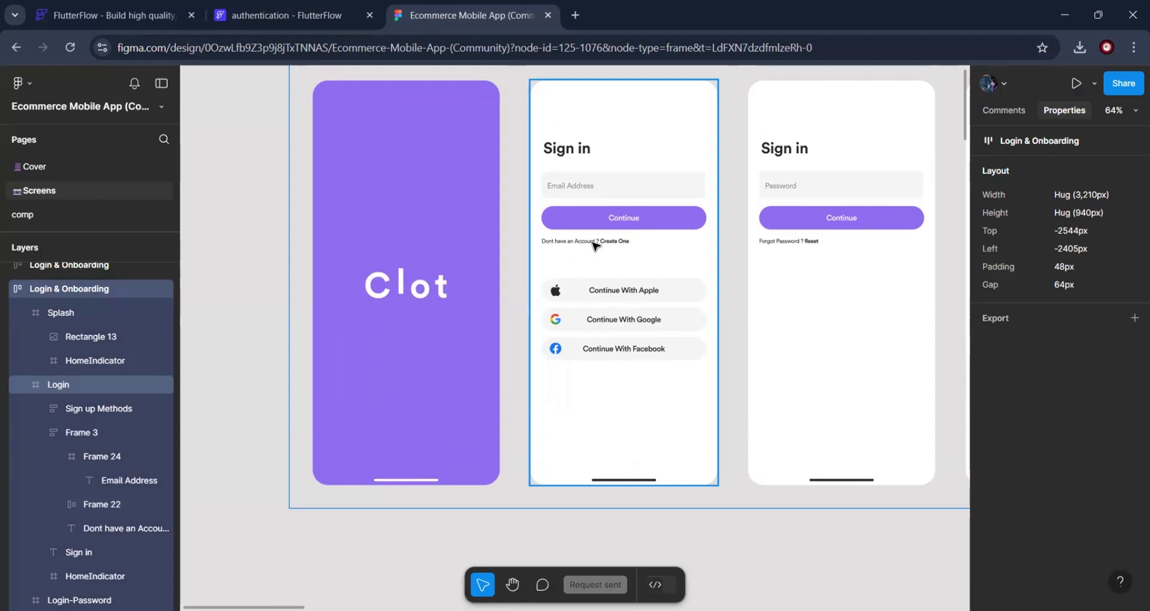
click(594, 244)
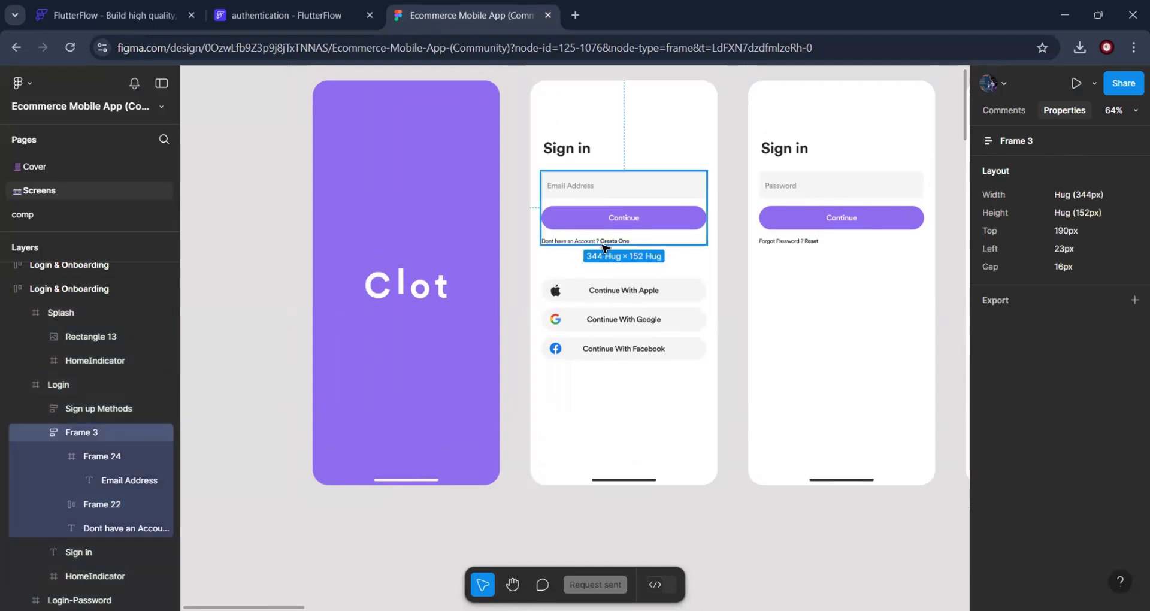
click(603, 243)
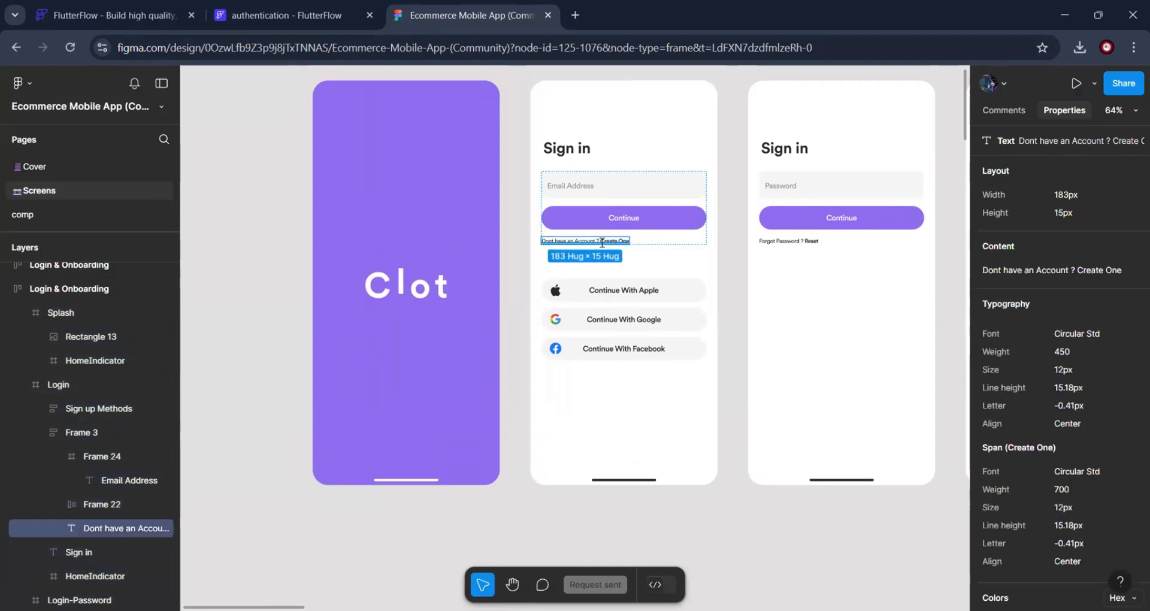
drag(601, 243, 622, 244)
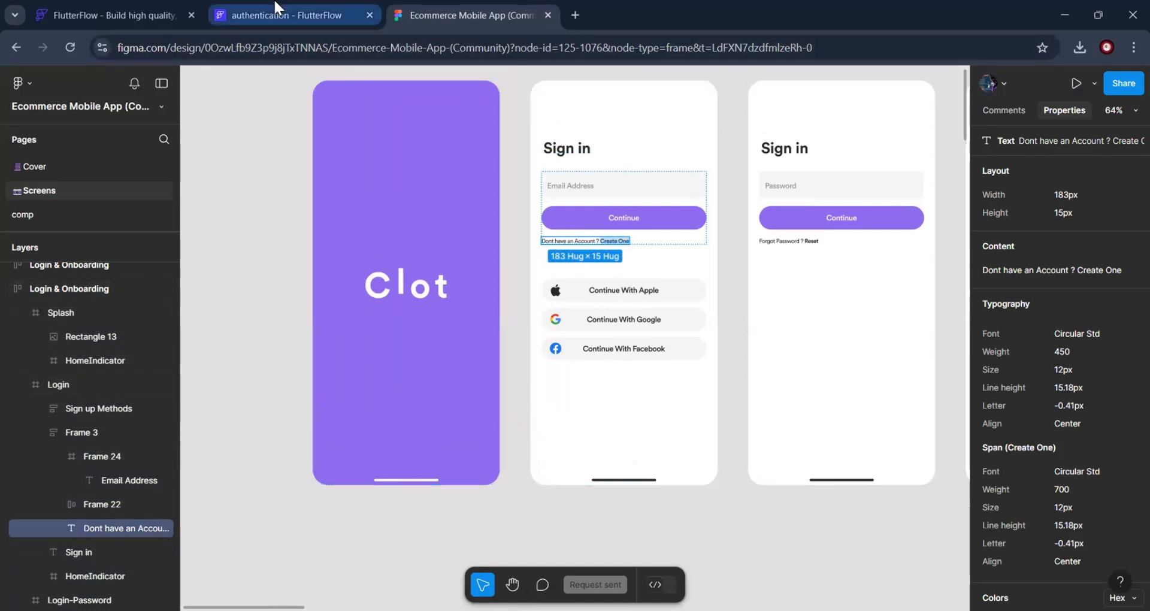
click(296, 16)
click(421, 24)
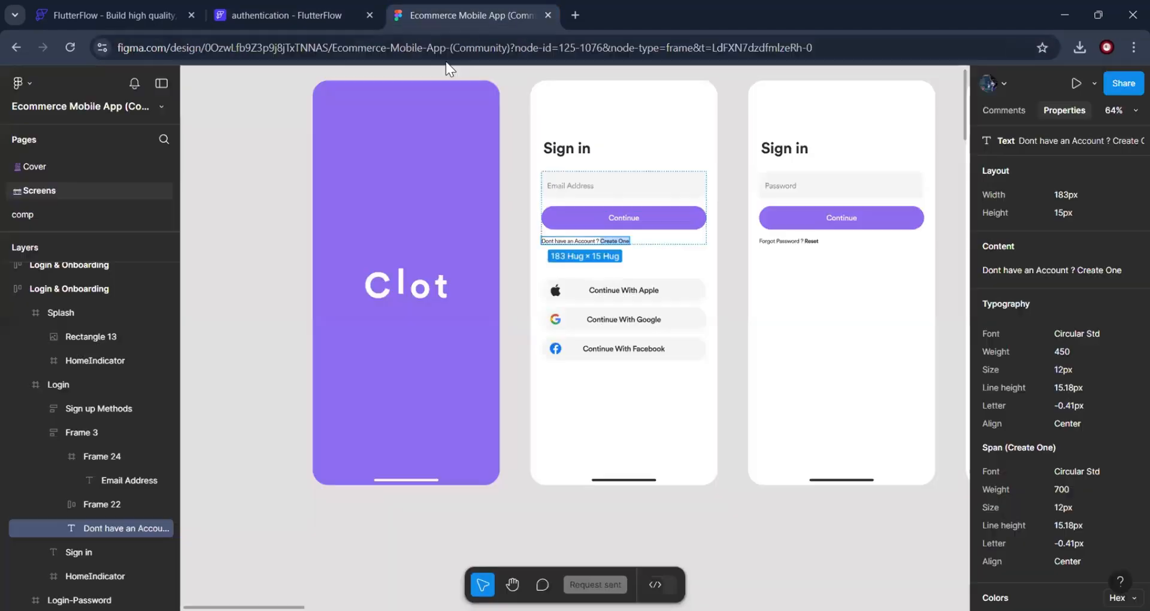
Switch to FlutterFlow, add a Row to the Column below the Continue button, and place a Text widget in it
click(293, 15)
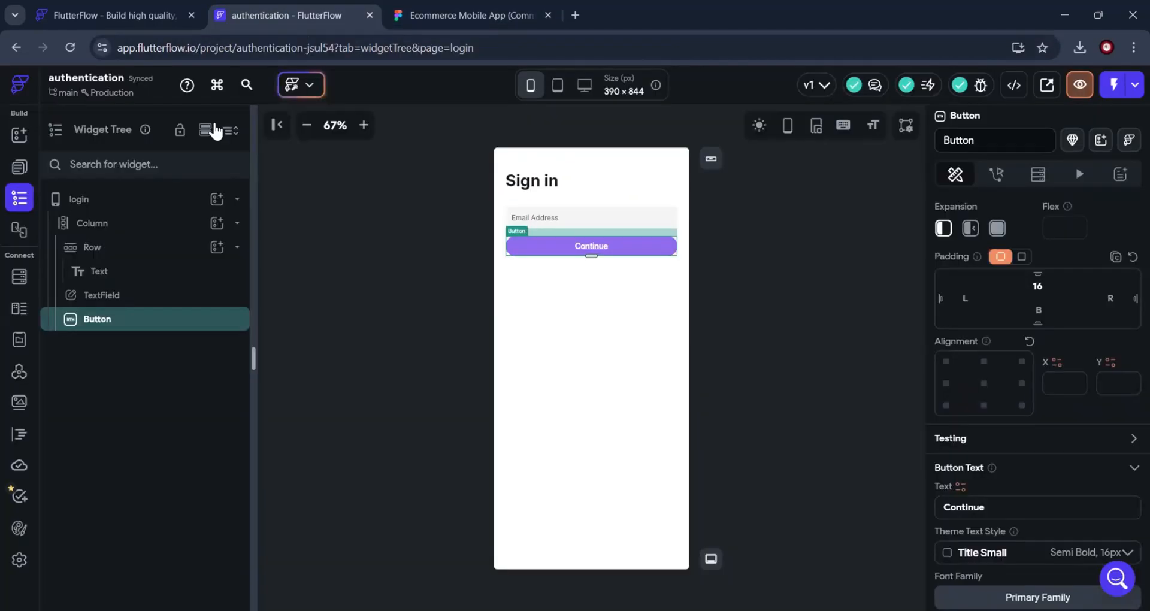
click(217, 223)
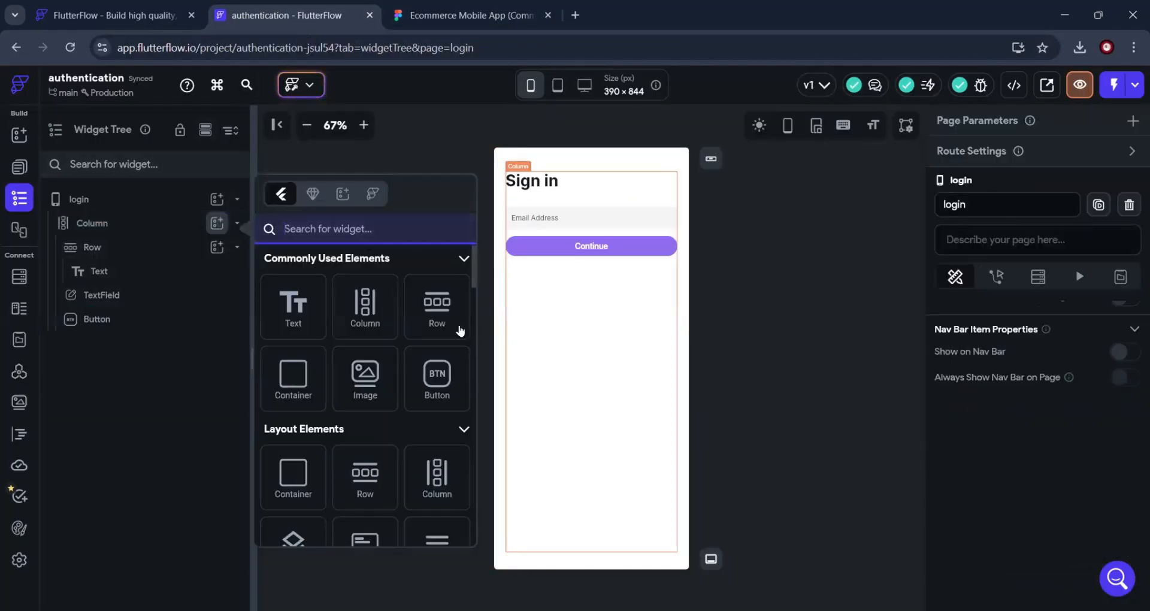
click(437, 309)
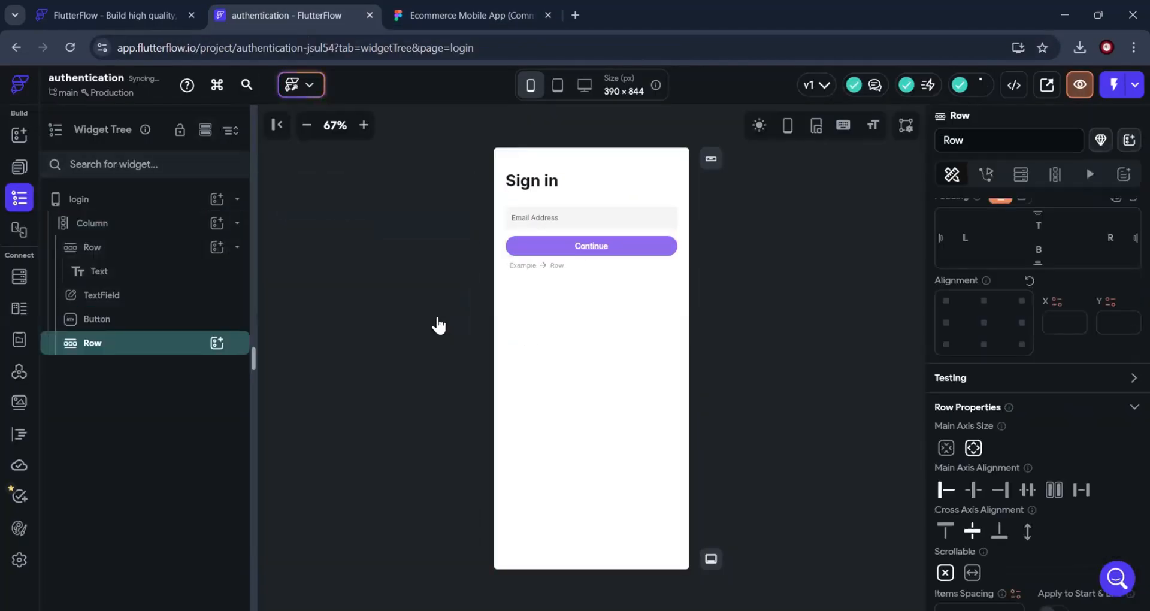
click(217, 343)
click(287, 348)
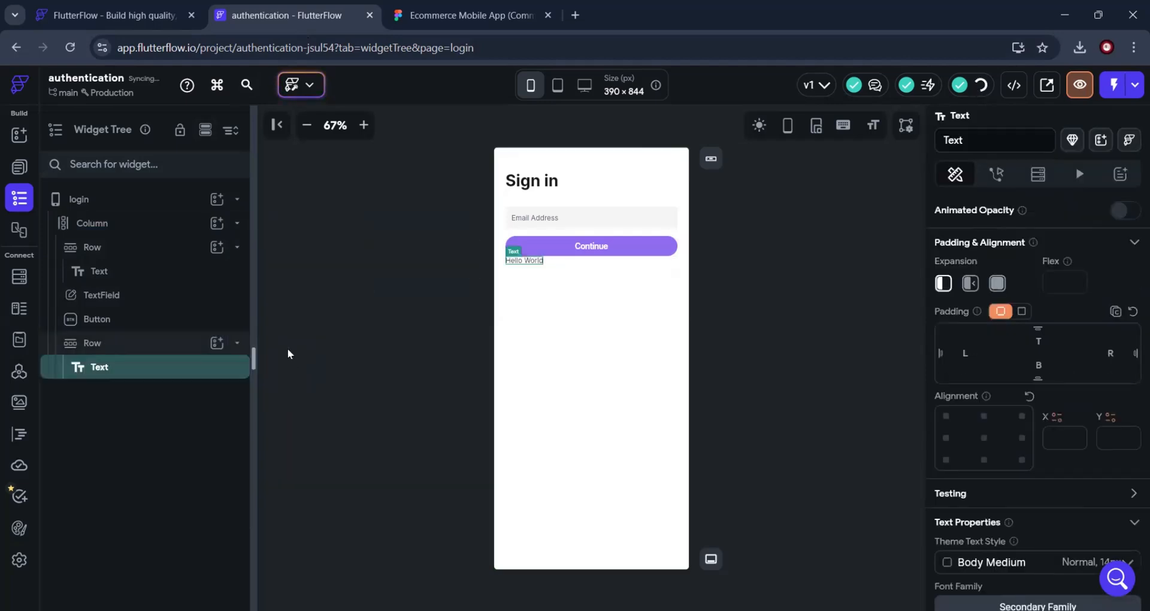
Copy the account question from the Figma login design, and paste it in FlutterFlow as the new Text widget's content, replacing "Hello World"
click(433, 18)
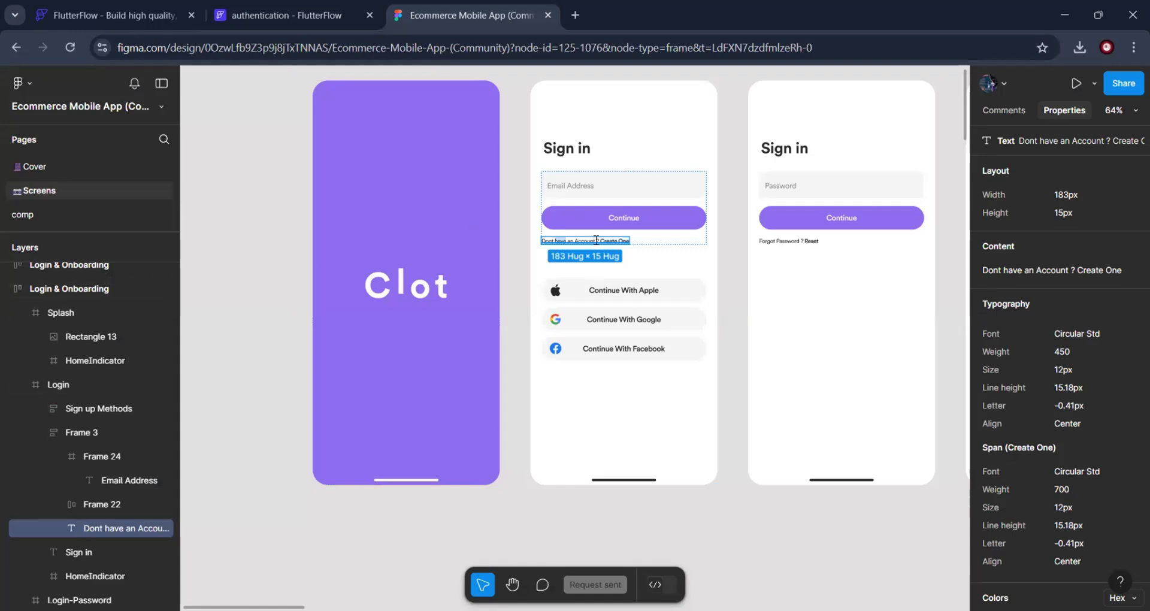
drag(599, 240, 541, 235)
key(ctrl+c)
click(321, 18)
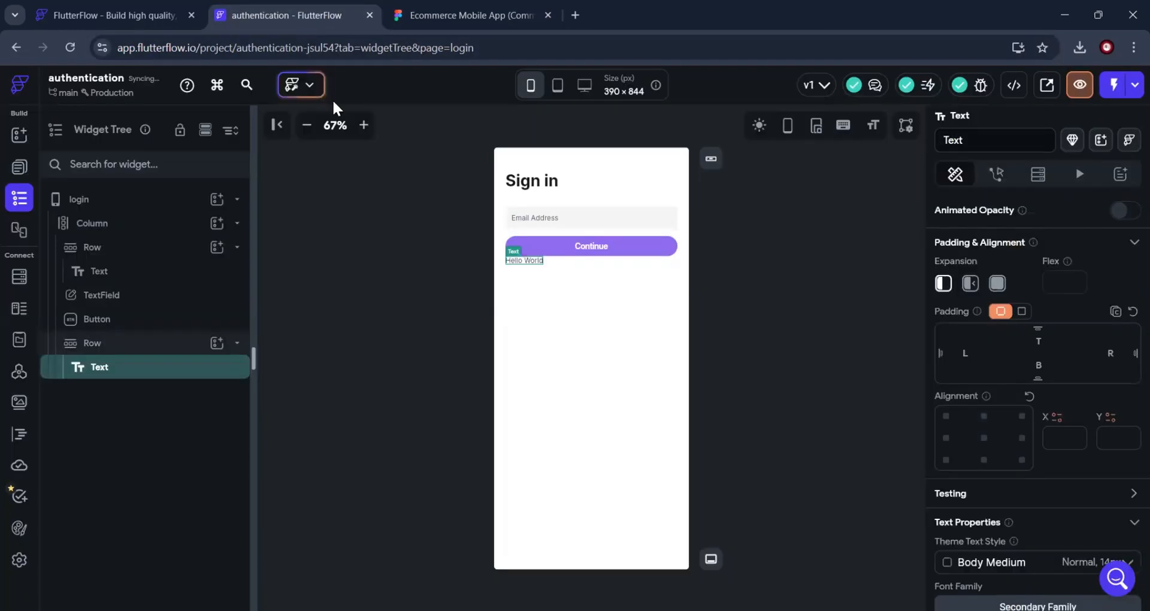
scroll(978, 411, up, 4)
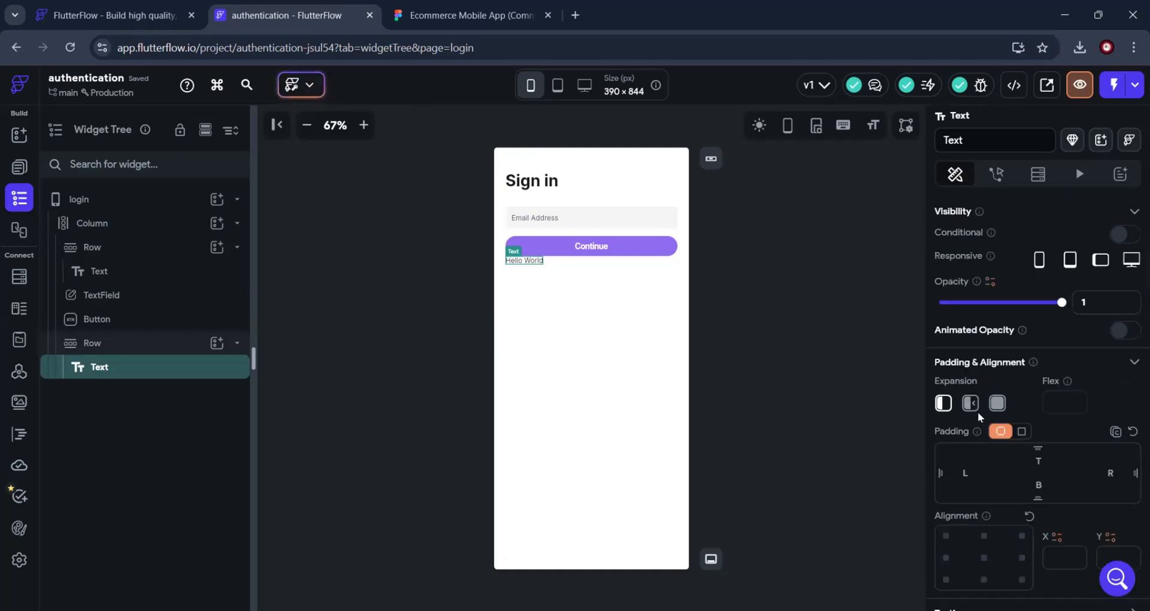
triple_click(978, 285)
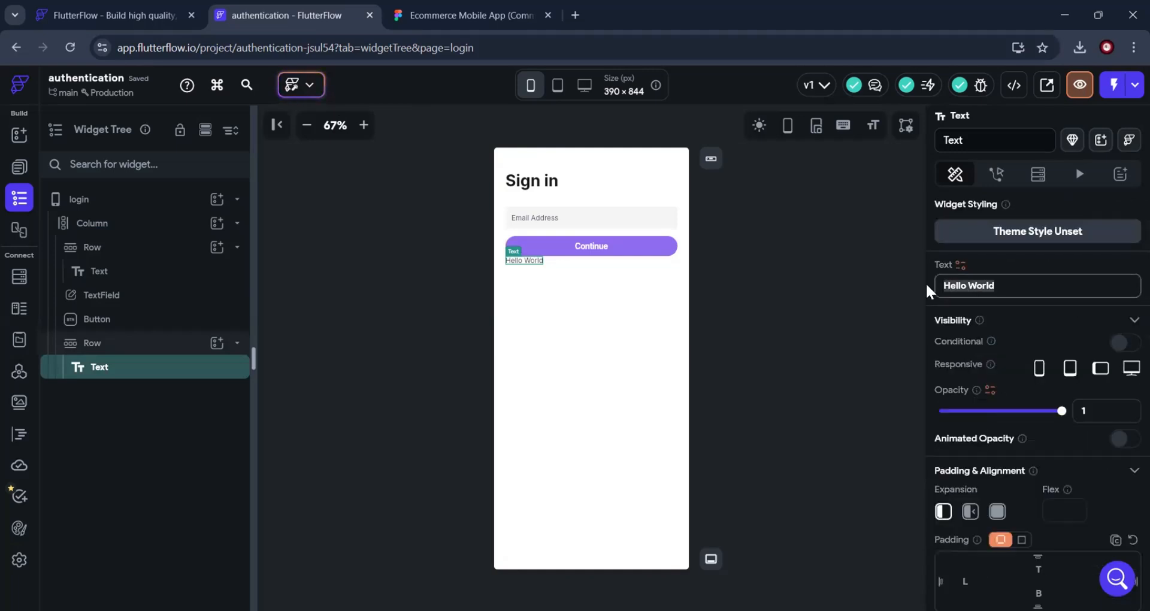
key(ctrl+v)
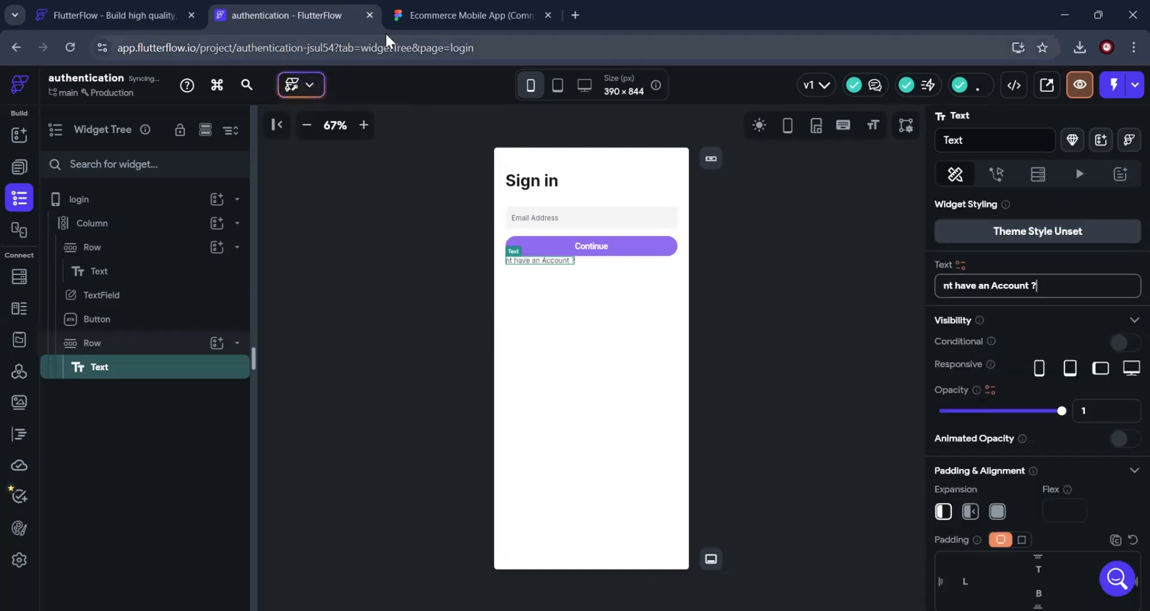
Switch to Figma and measure the gap between the "Dont have an Account ? Create One" text and the Continue button
click(398, 19)
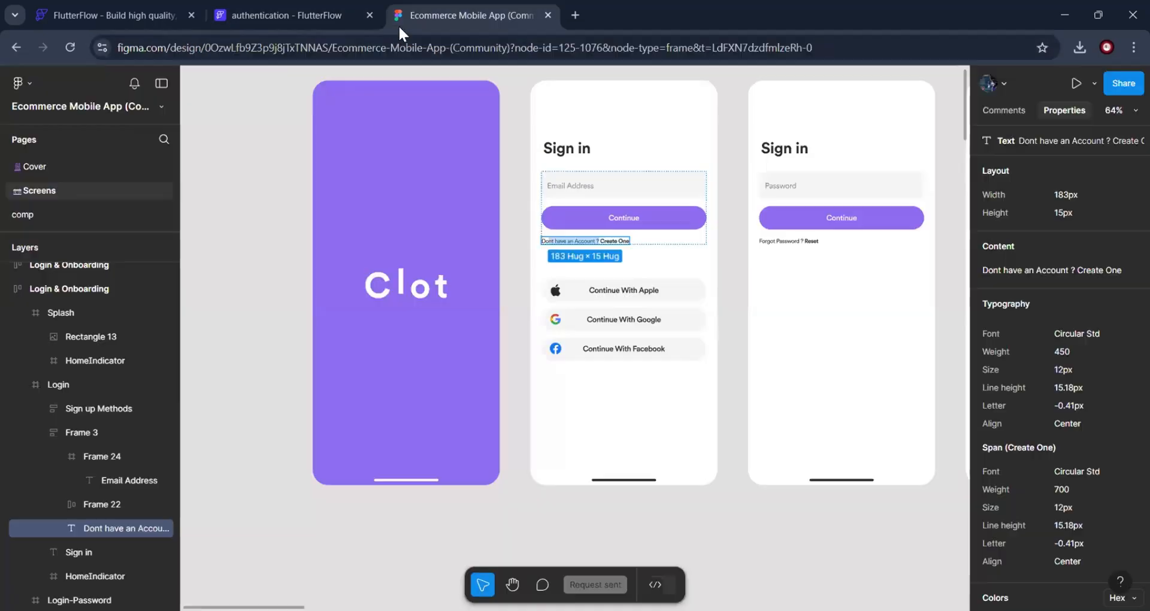
click(743, 406)
click(621, 241)
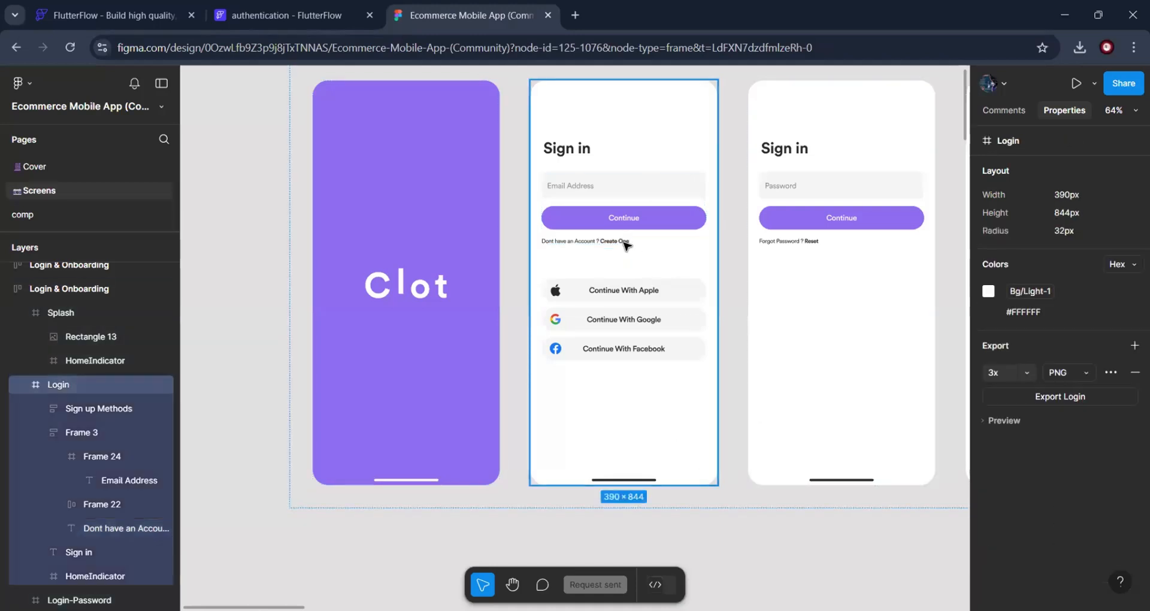
click(624, 242)
click(624, 243)
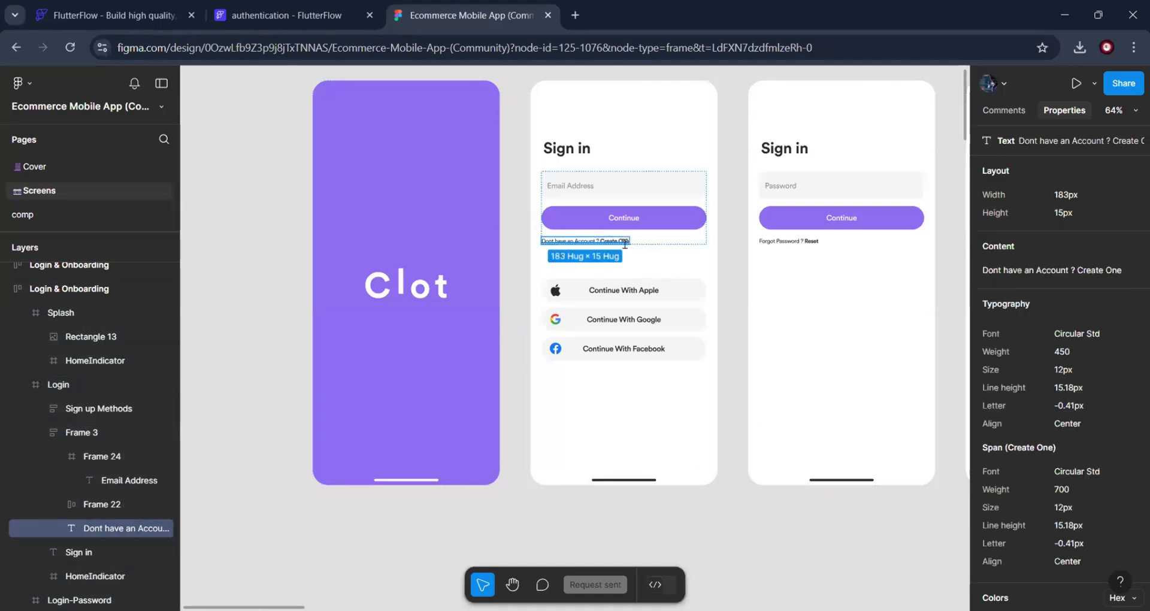
key(alt)
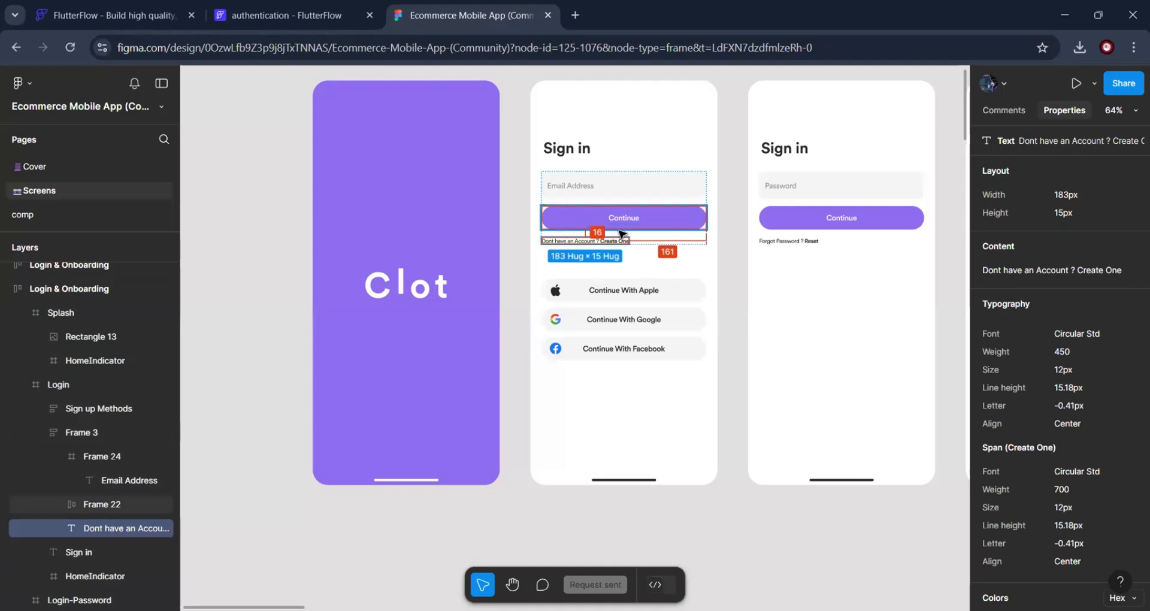
Switch to FlutterFlow and set the top padding of the Row below the Continue button to 16
click(283, 17)
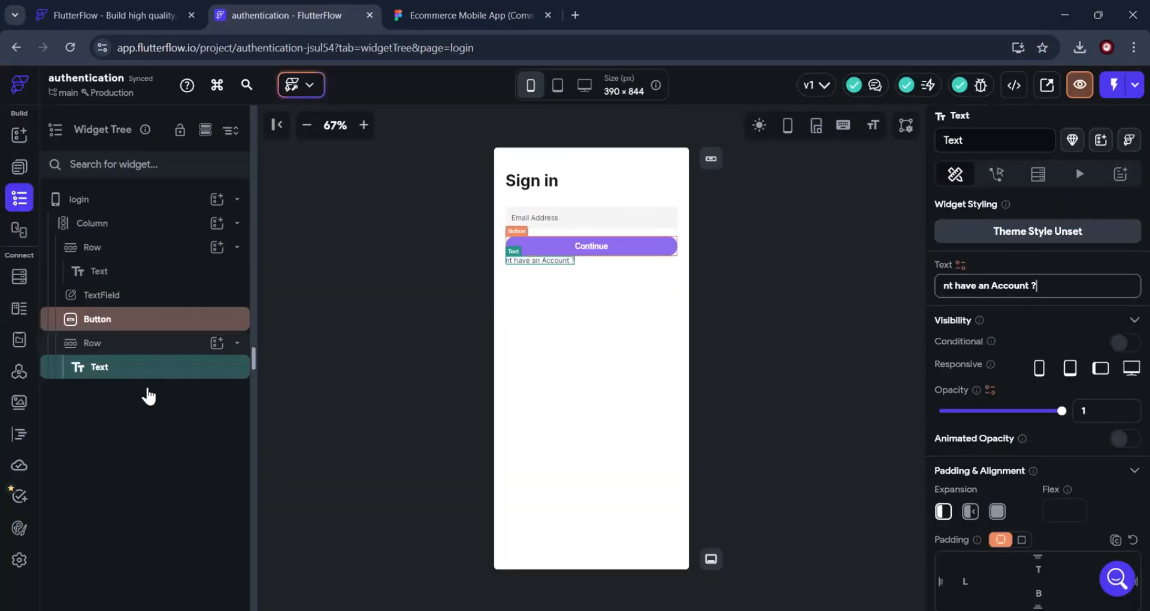
click(133, 352)
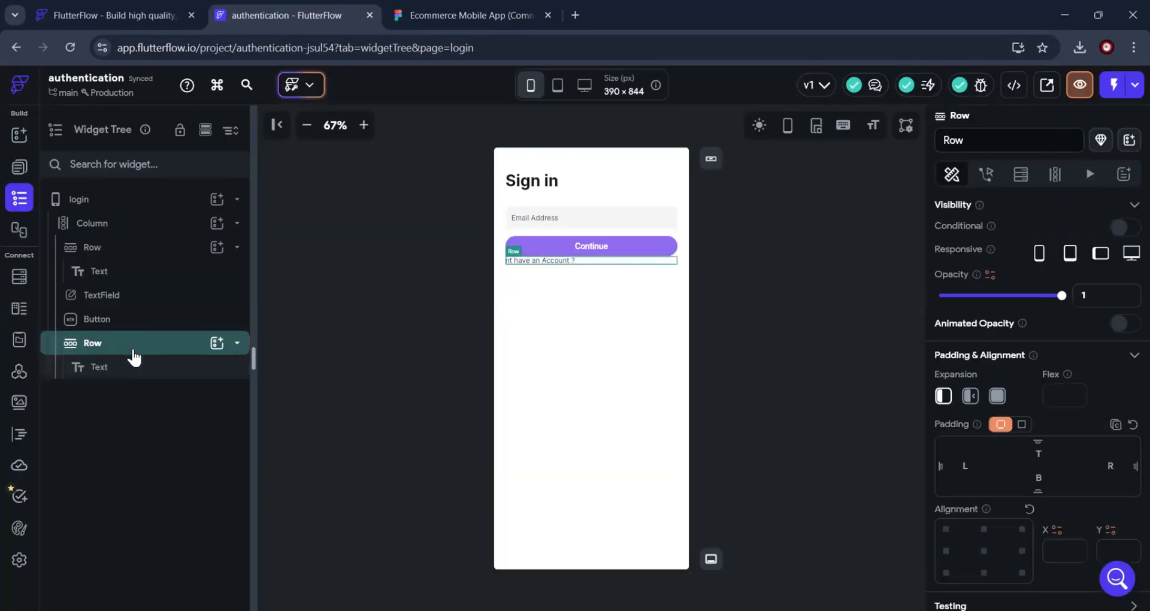
click(1051, 452)
text(16)
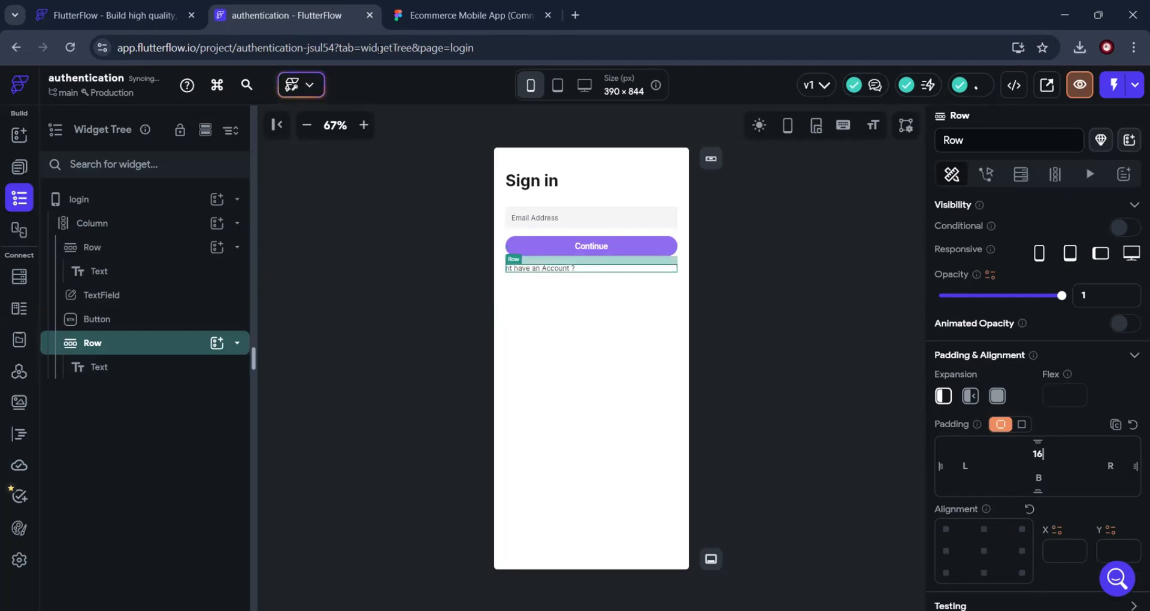
Check the account text's typography in Figma, and set the FlutterFlow Text widget's font size to 12 and weight to 500 - Medium
click(393, 19)
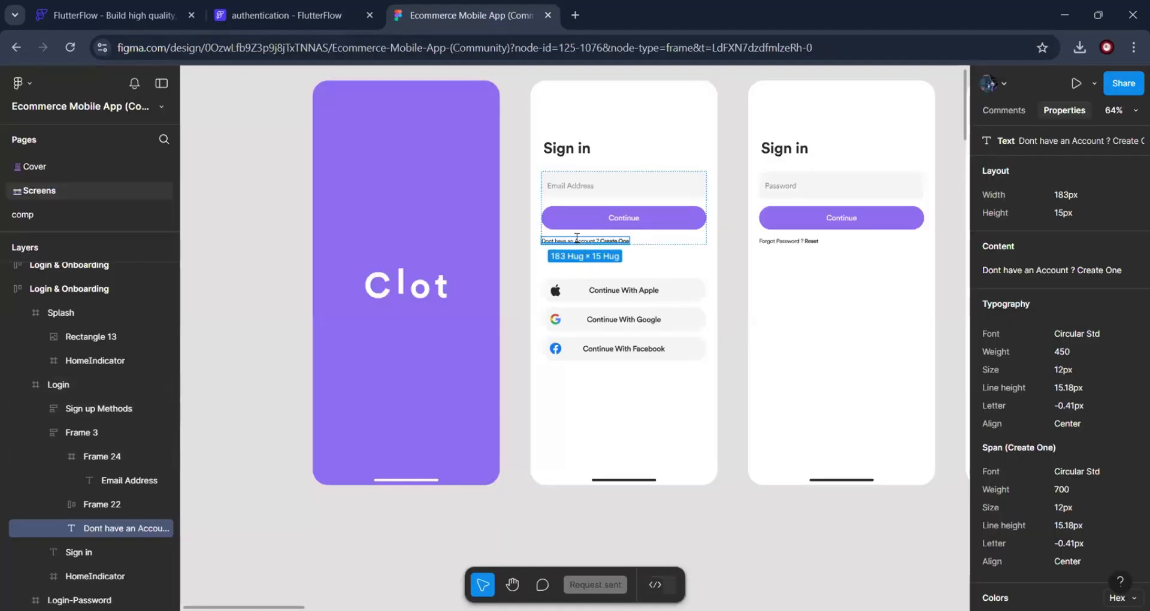
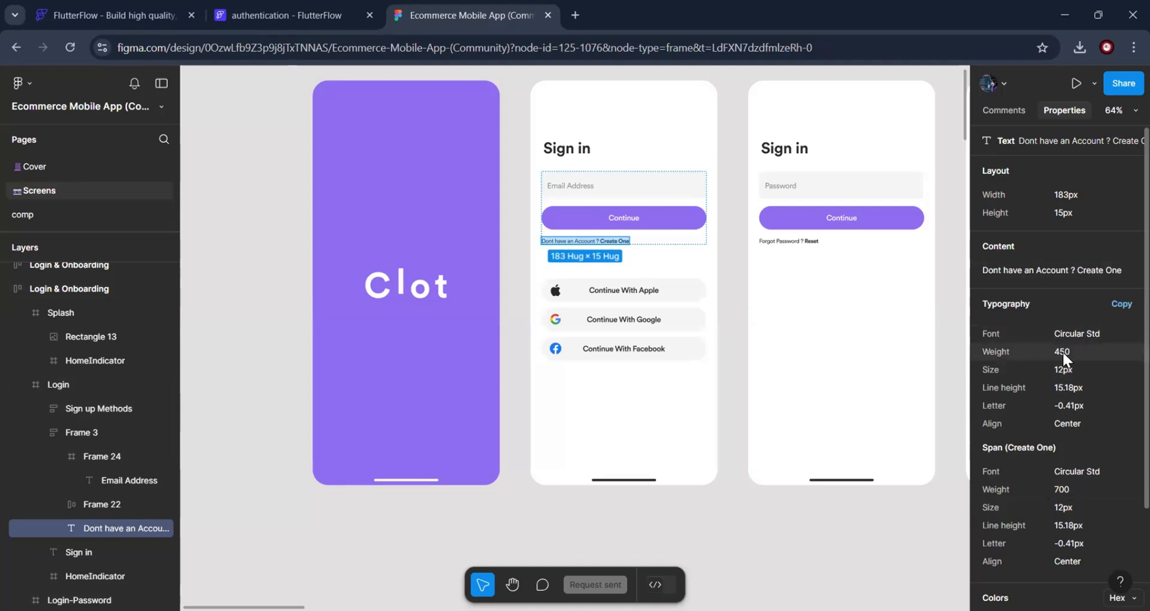
click(304, 19)
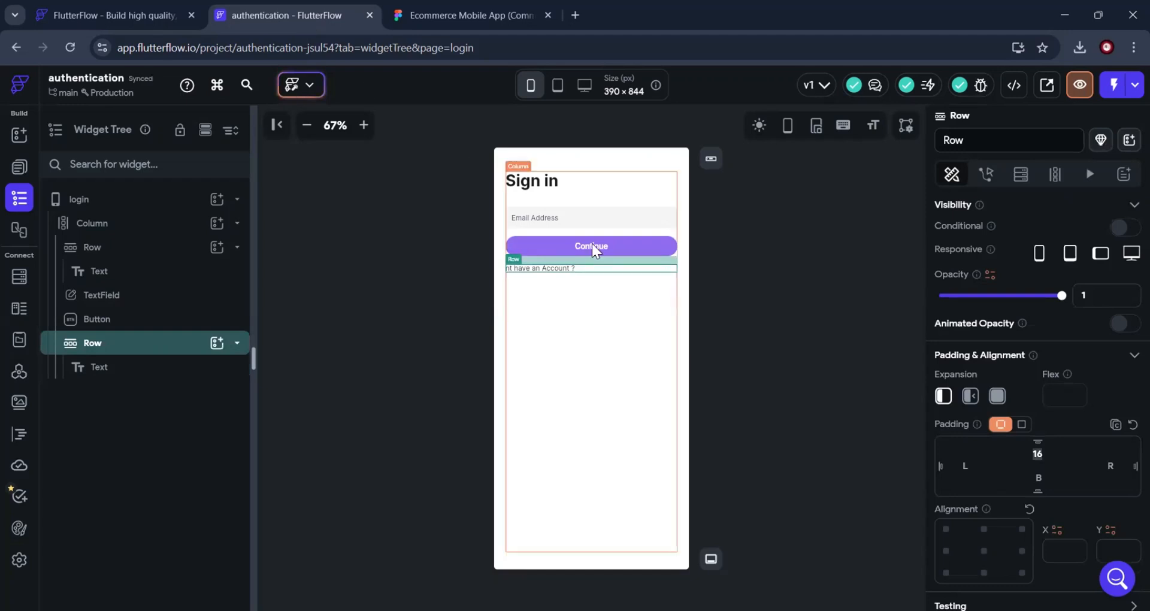
scroll(1009, 468, down, 6)
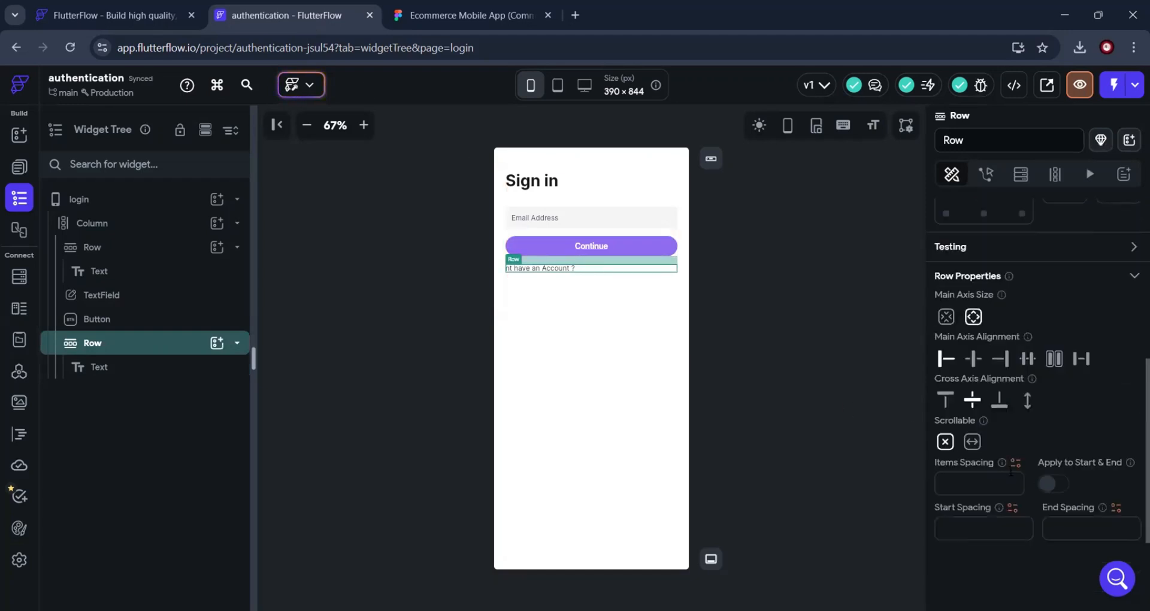
click(114, 371)
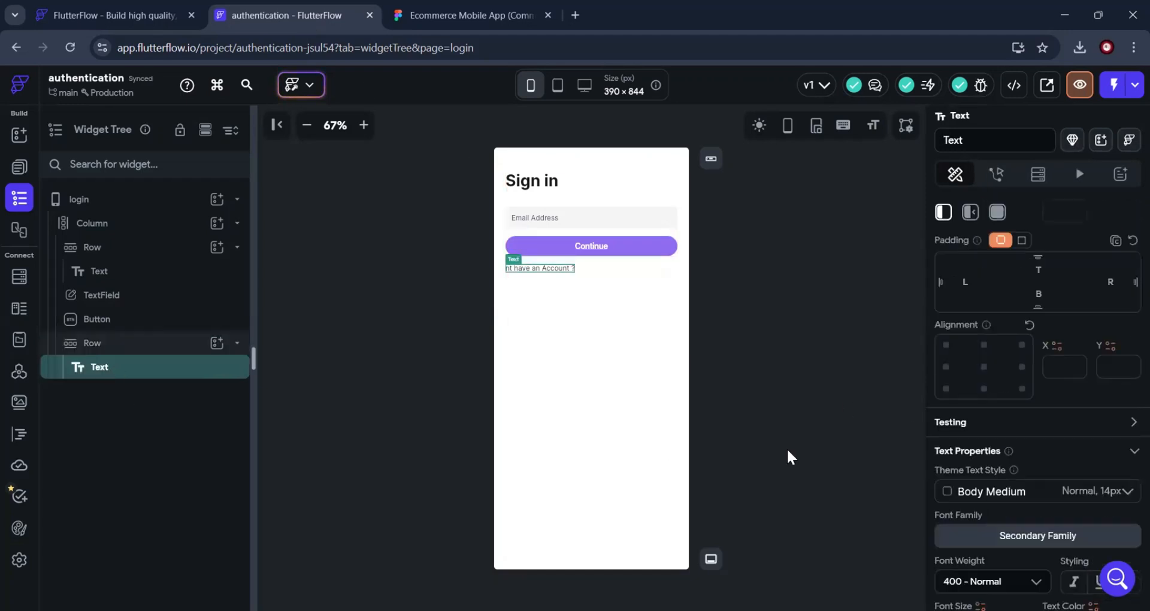
scroll(957, 479, down, 4)
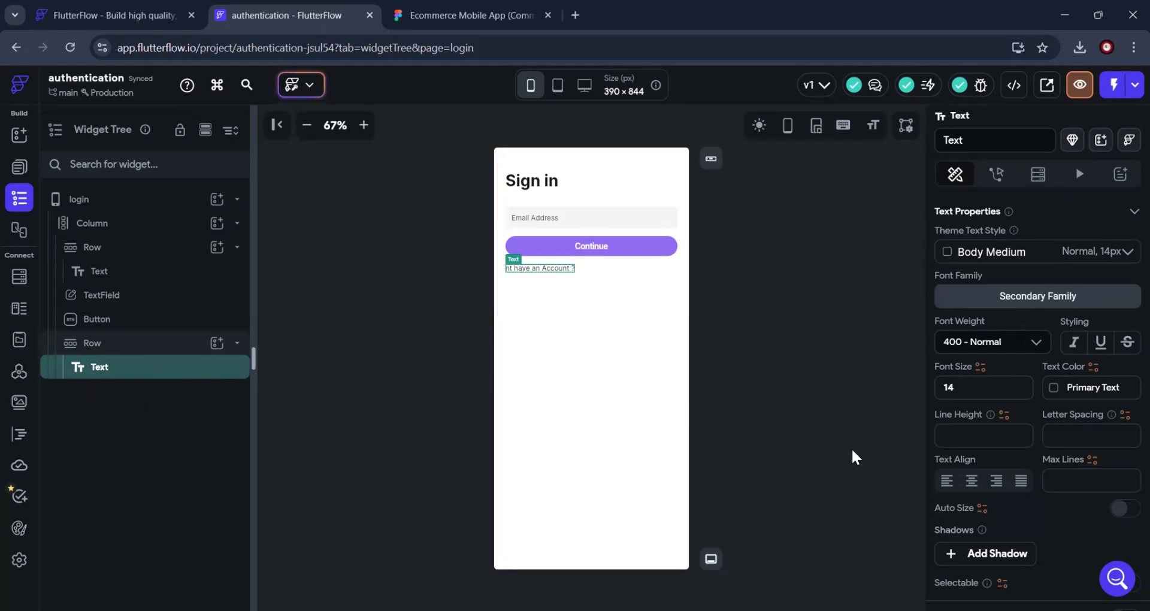
drag(956, 385, 931, 387)
text(12)
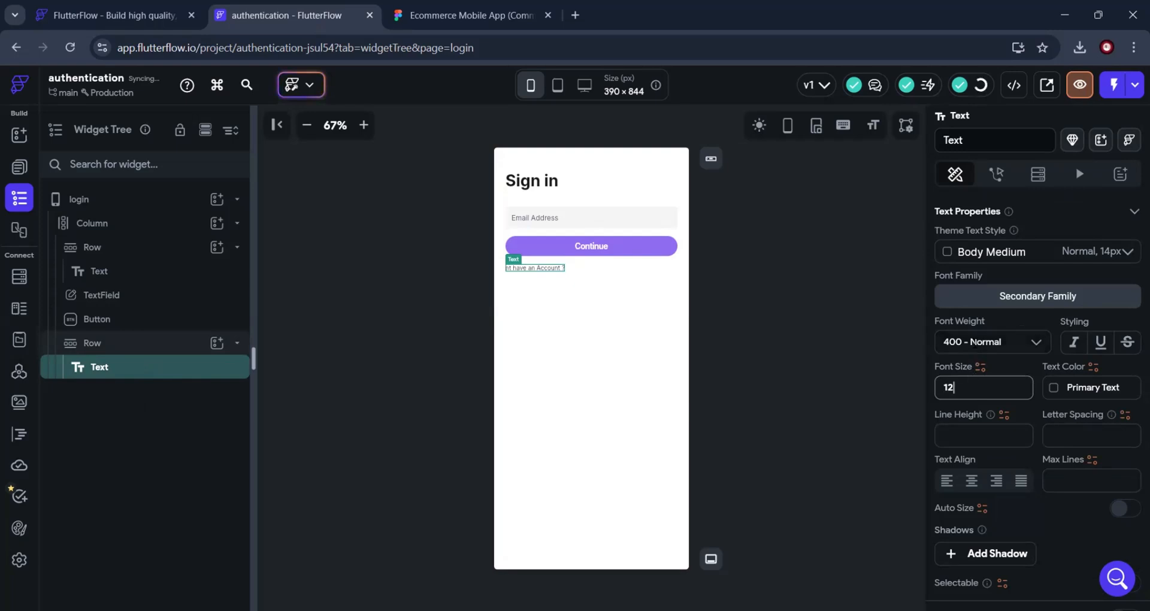
click(974, 342)
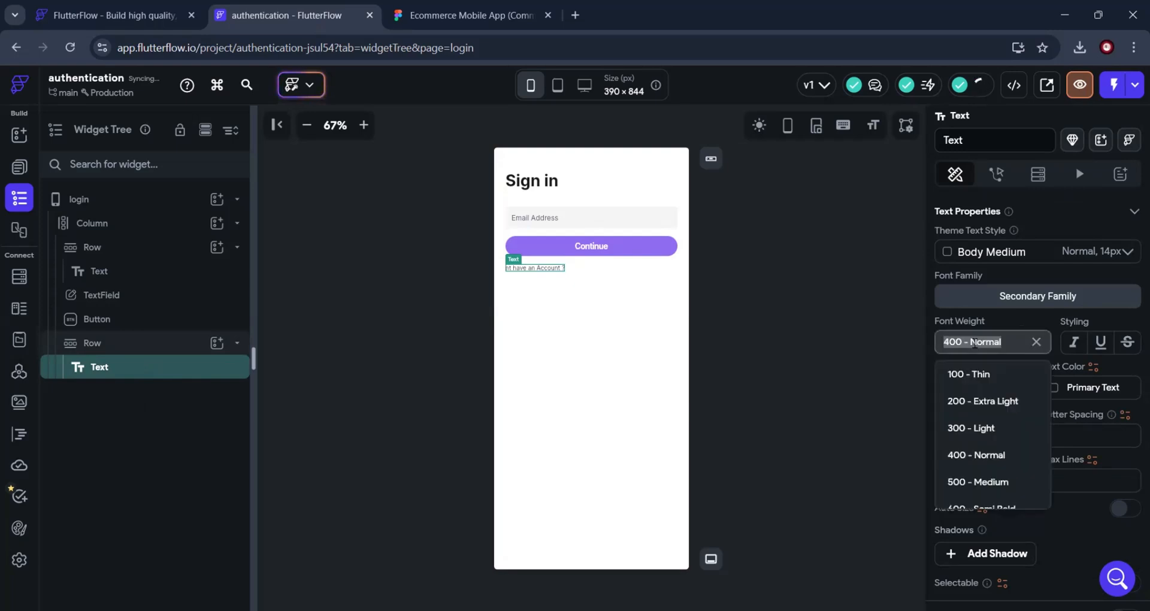
click(974, 481)
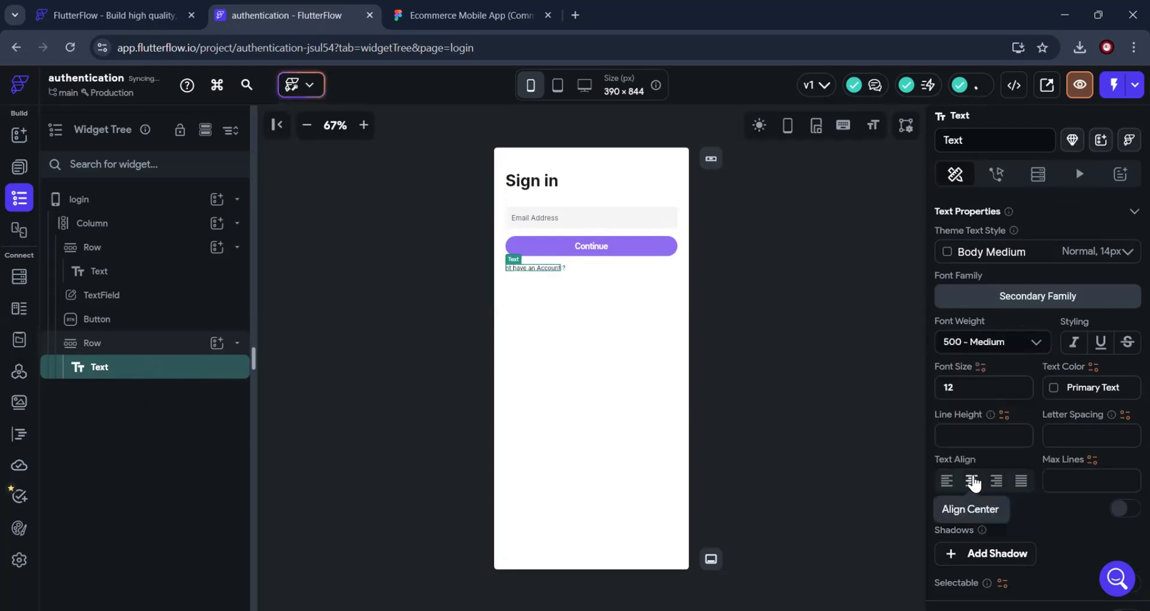
click(370, 305)
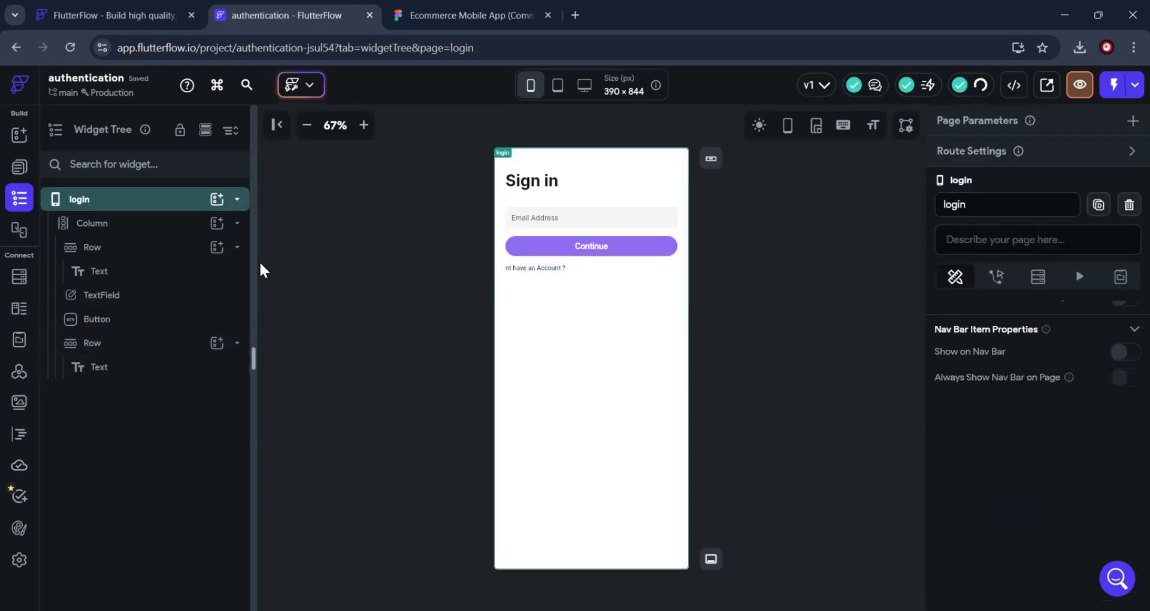
Correct the account text below the Continue button to read "Dont have an Account ?"
click(535, 273)
click(534, 268)
scroll(986, 372, up, 4)
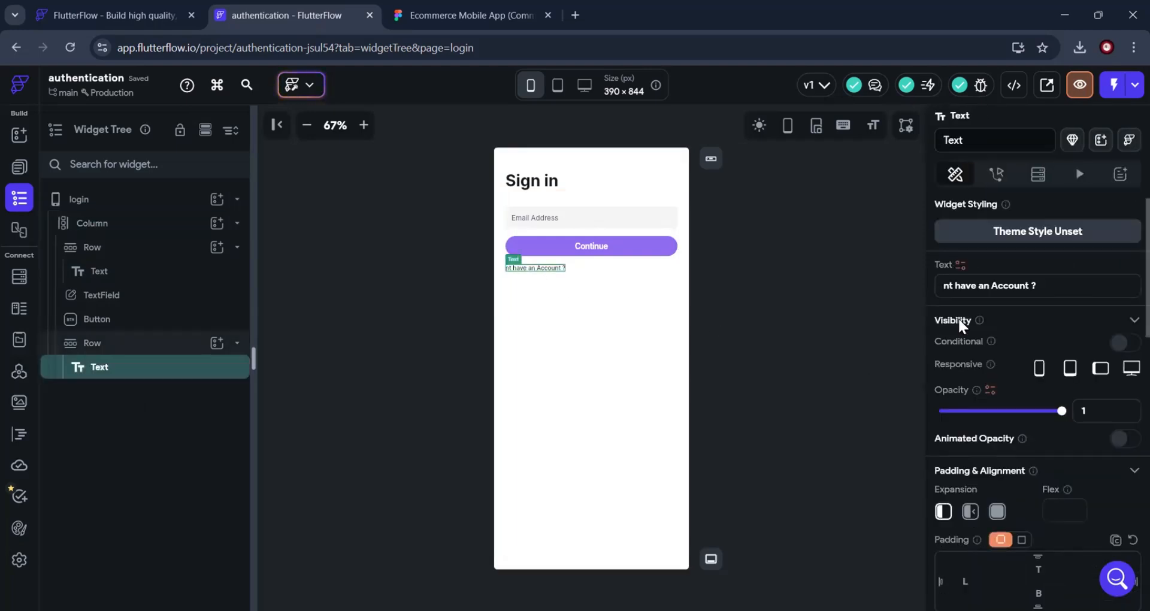
click(942, 286)
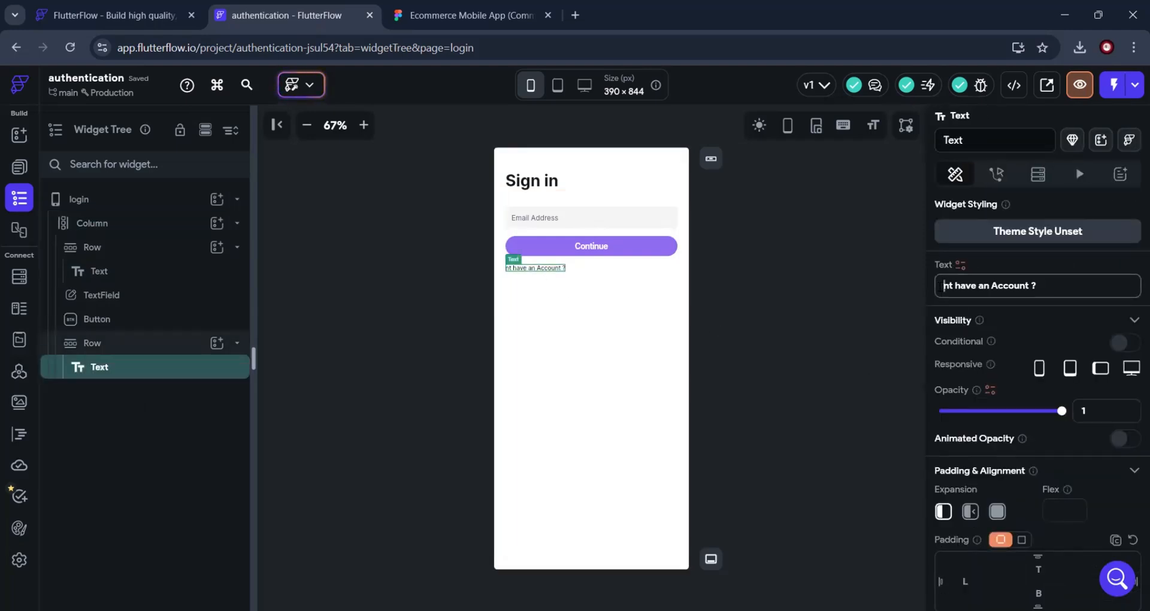
text(Do)
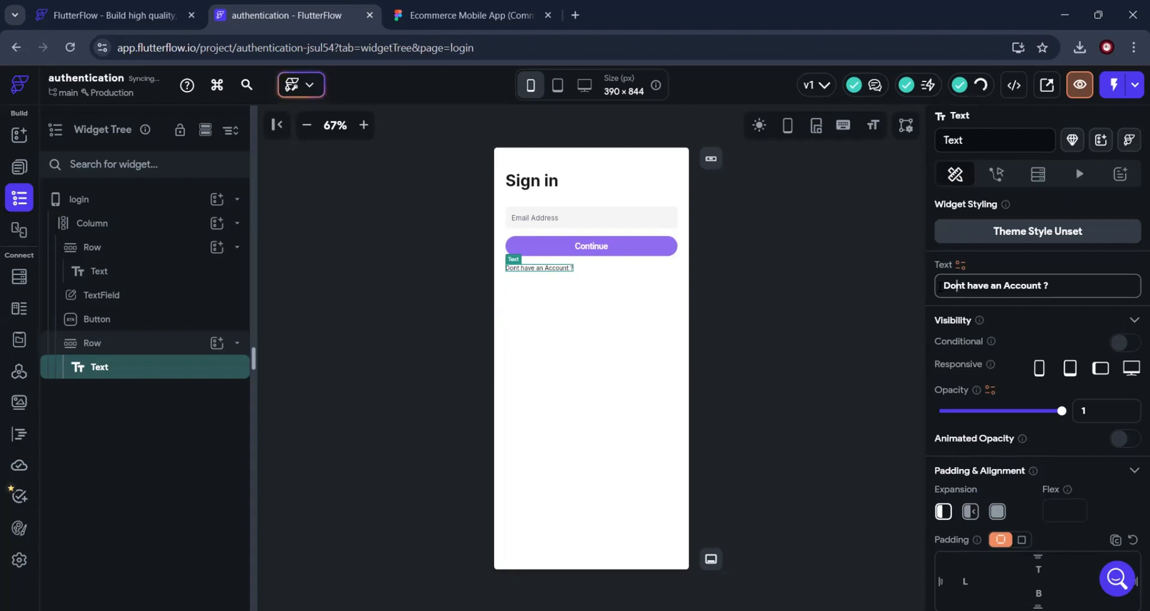
click(305, 213)
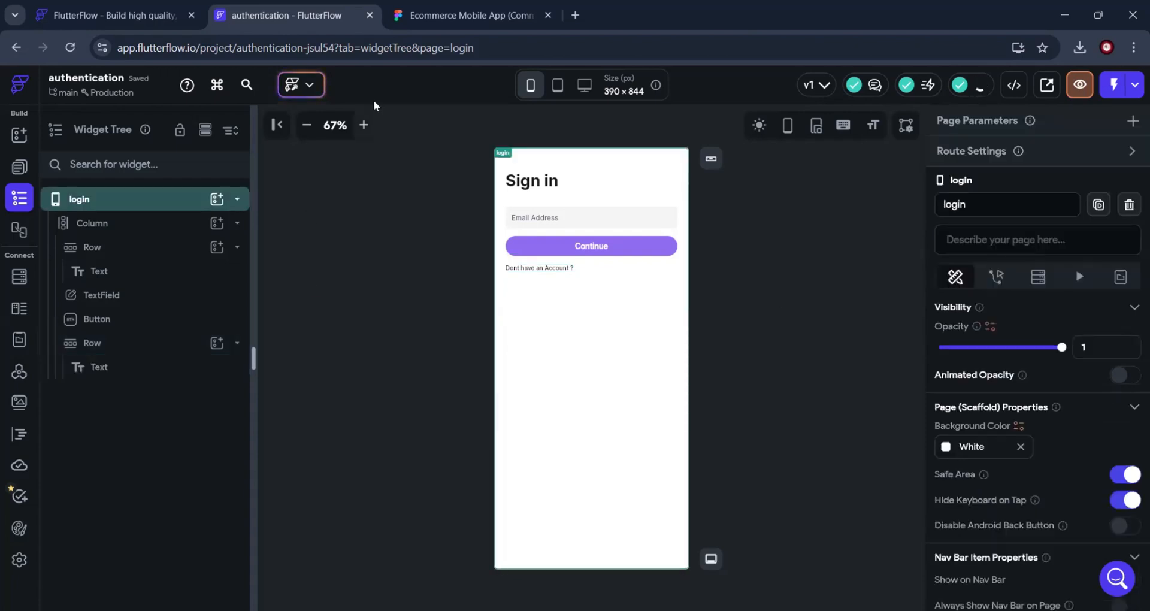
Duplicate the "Dont have an Account ?" text within its Row and change the copy's text to "Create One"
right_click(125, 368)
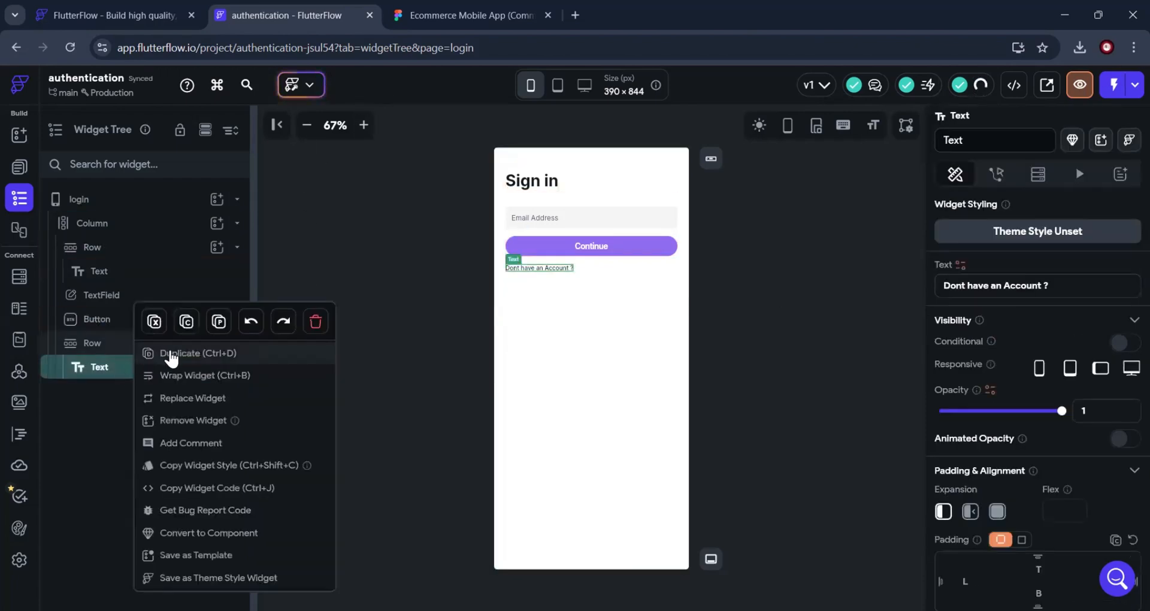
click(171, 354)
click(232, 170)
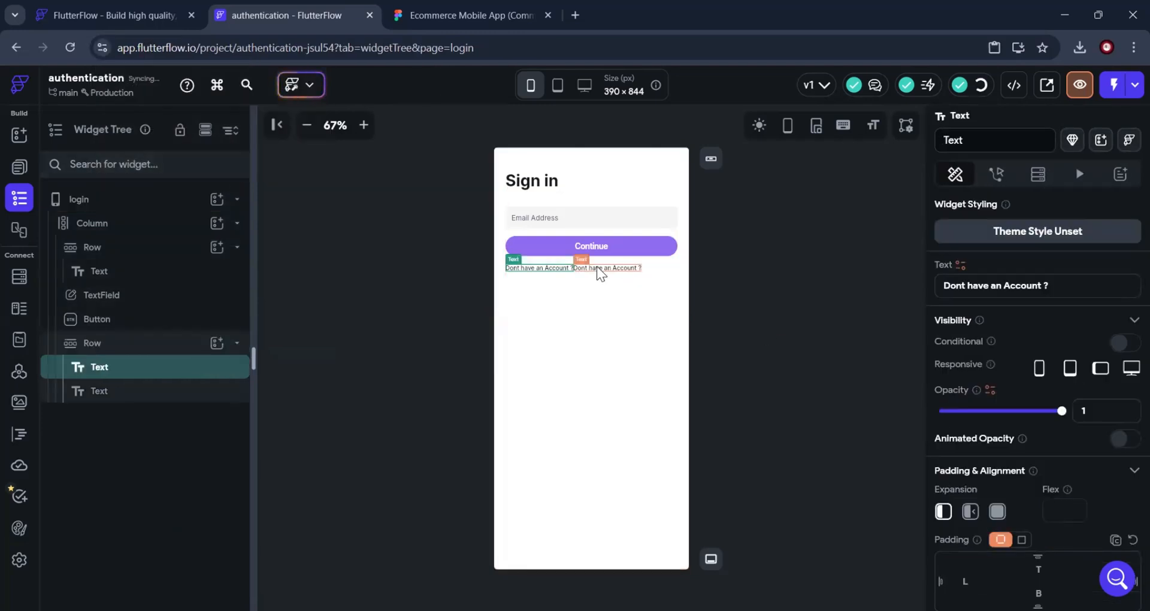
click(596, 267)
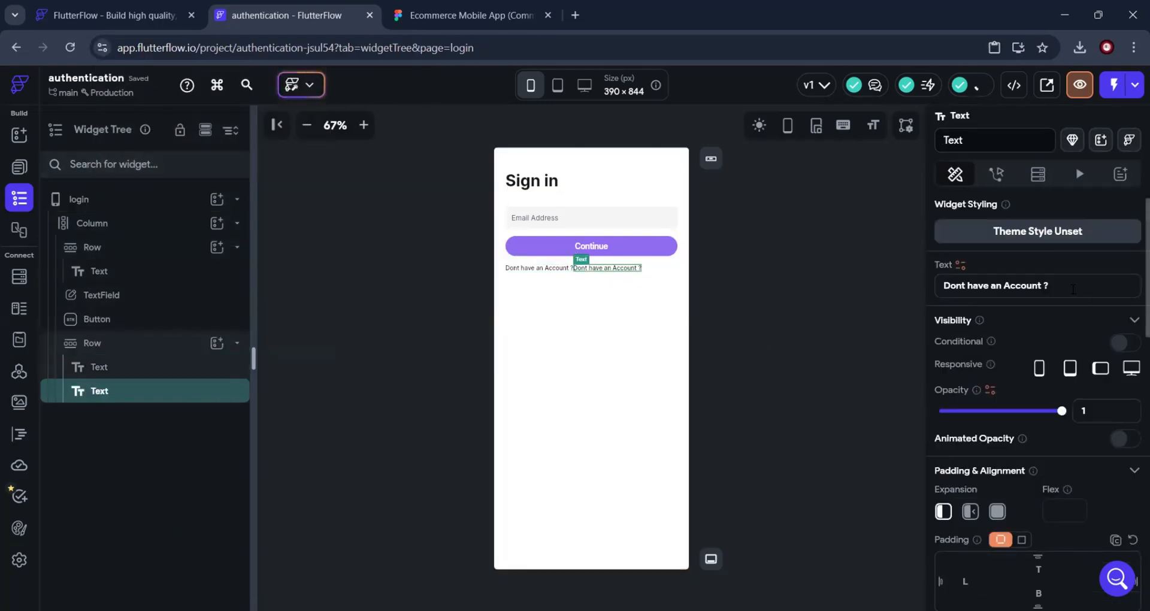
drag(1072, 289, 940, 282)
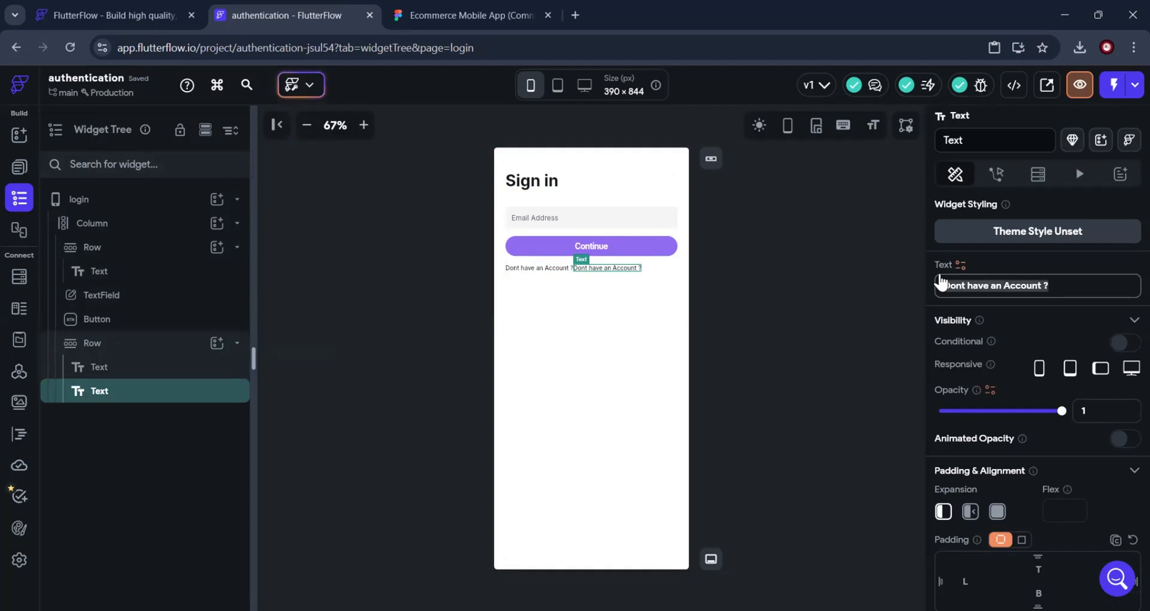
text(Create On)
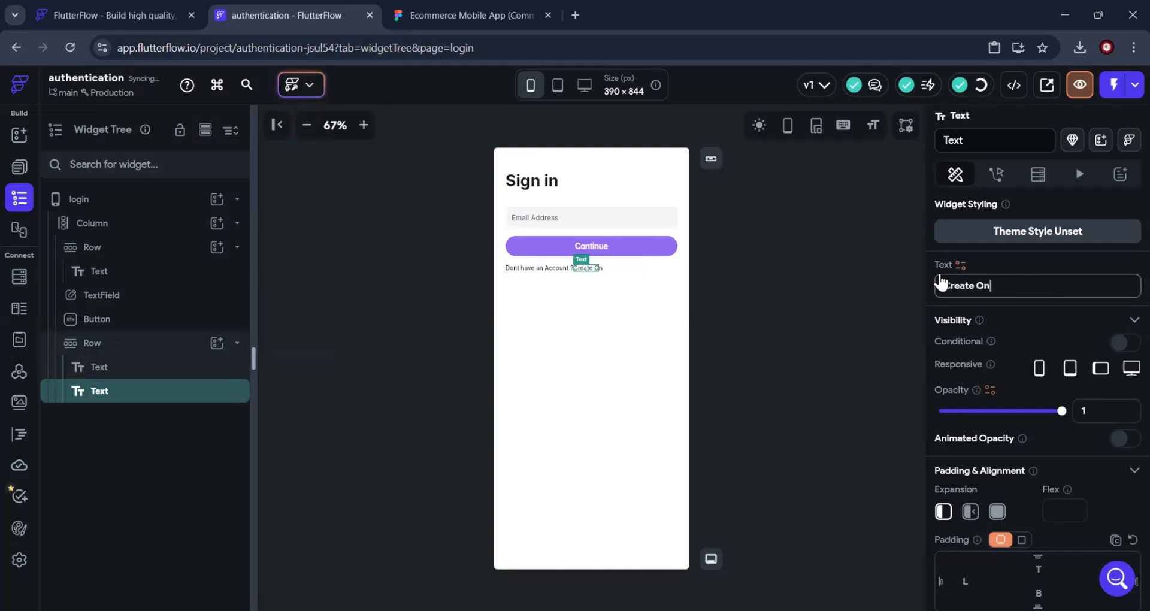
text(e)
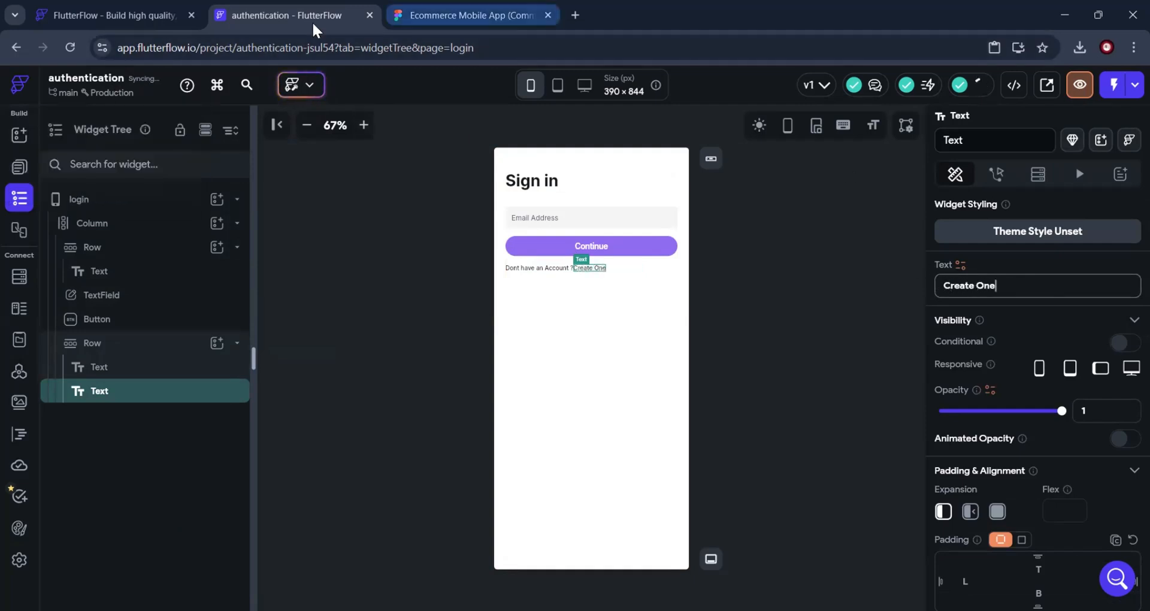
Check the "Create One" span's weight in Figma, and set the FlutterFlow "Create One" text's font weight to 700 - Bold
key(ctrl+Tab)
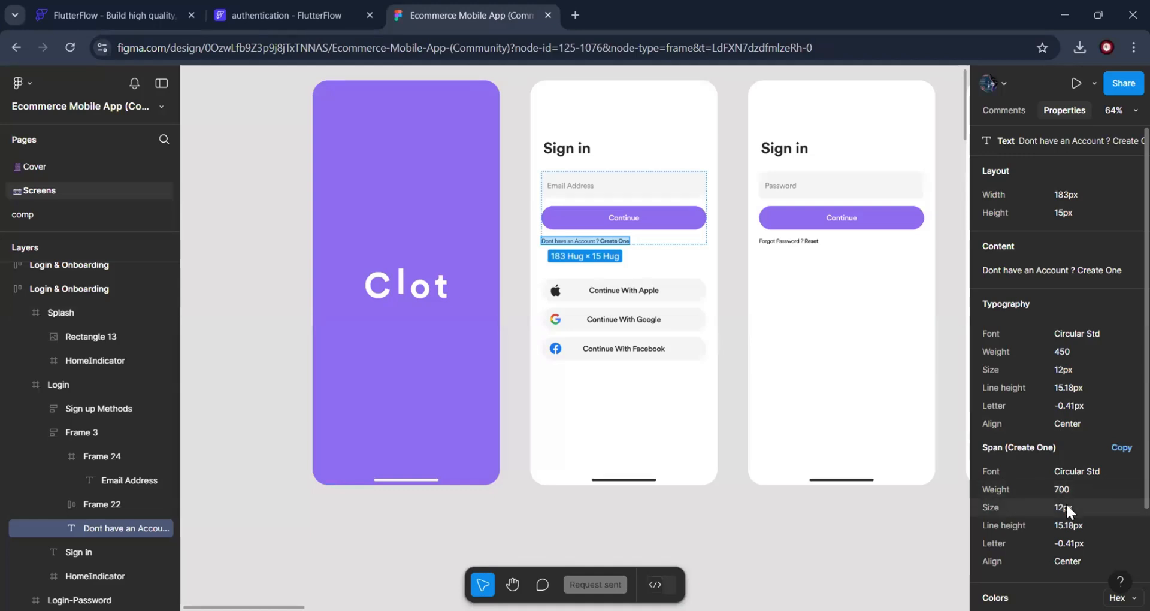
click(282, 21)
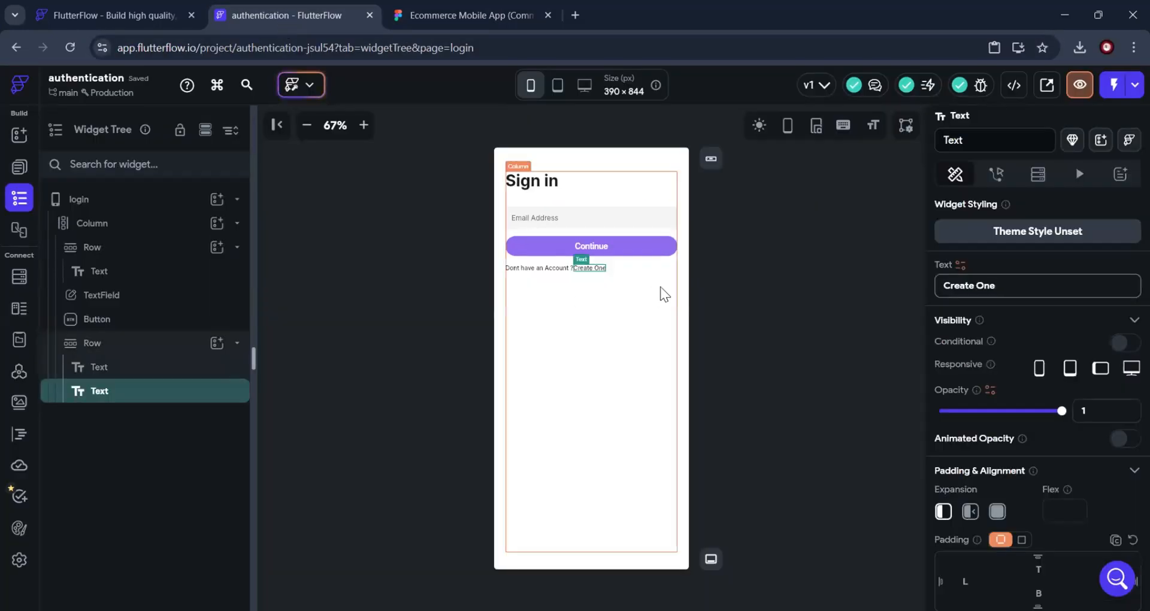
scroll(1003, 487, down, 10)
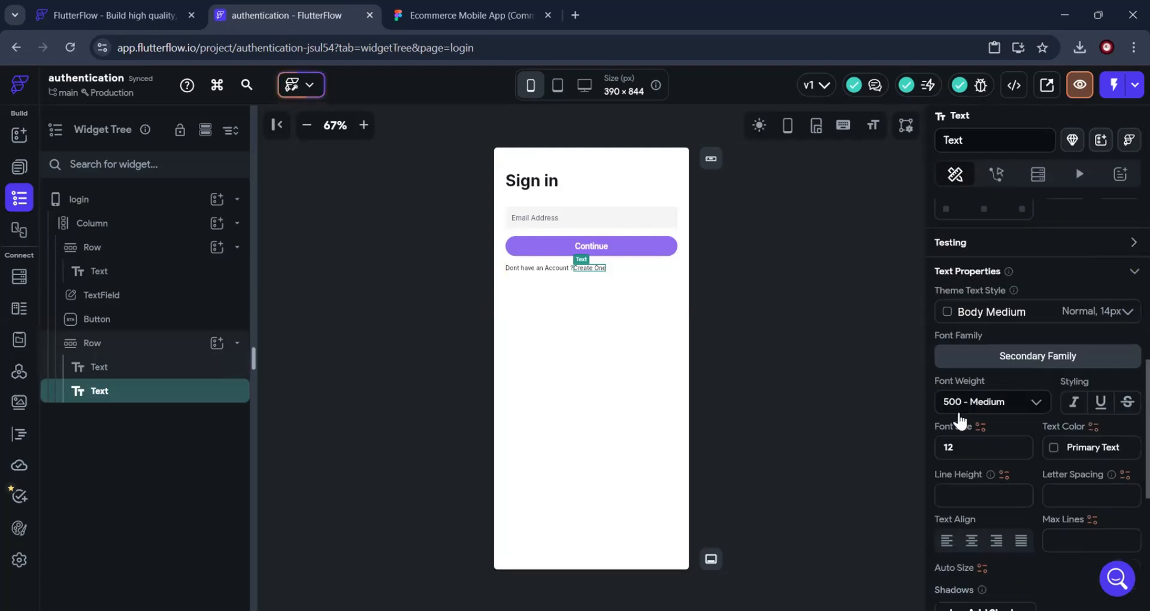
click(970, 402)
scroll(970, 515, down, 3)
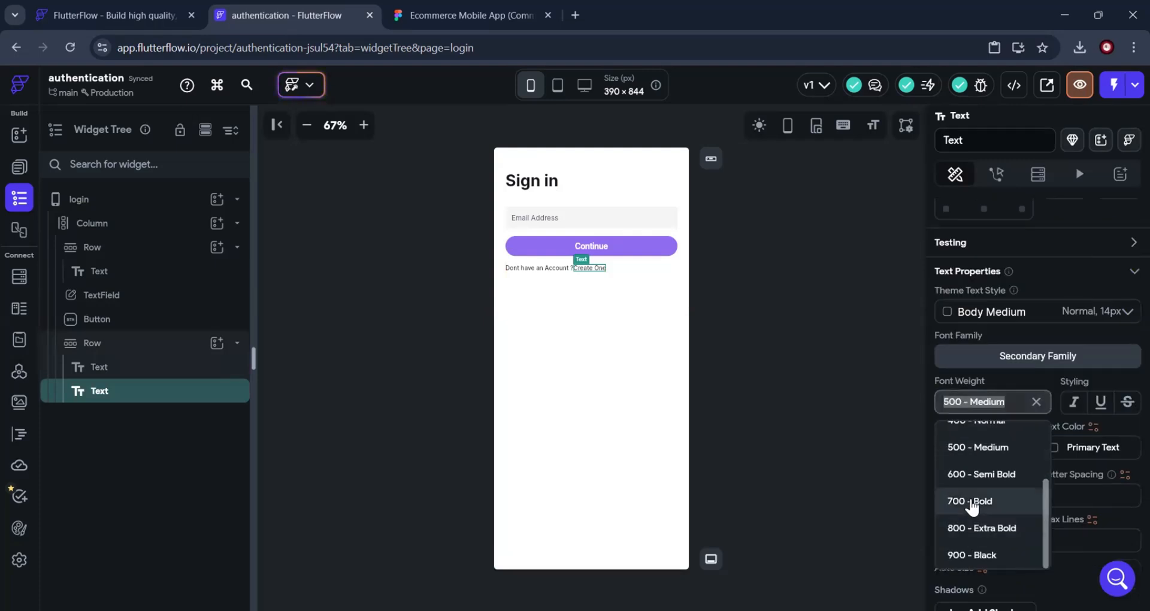
click(970, 501)
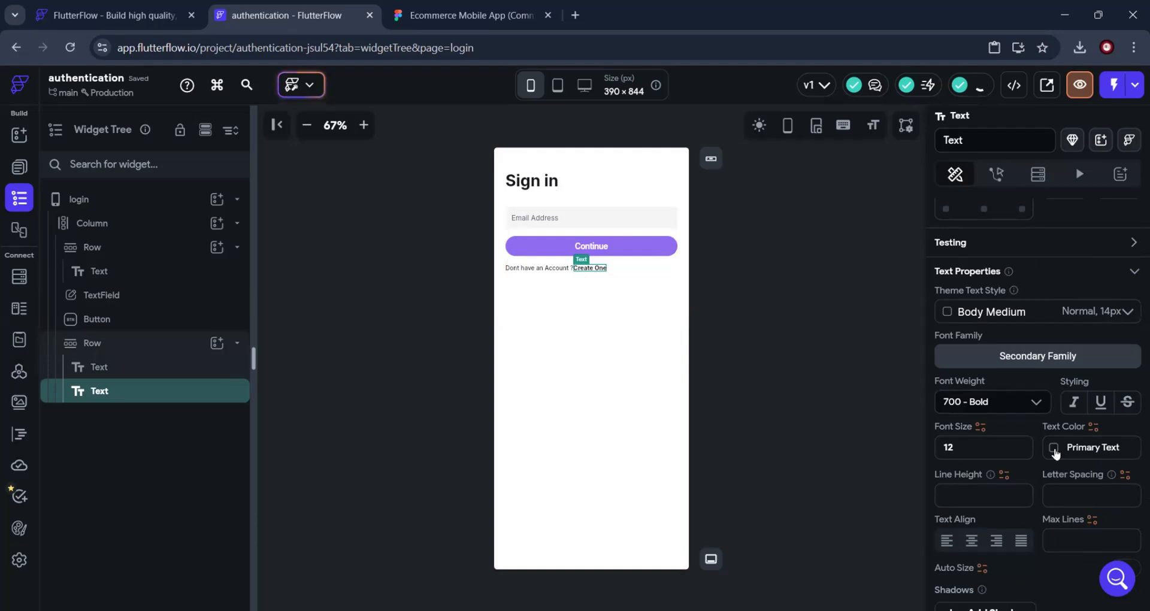
Set the left padding of the "Create One" text to 7 to space it from the account question
scroll(1054, 447, up, 4)
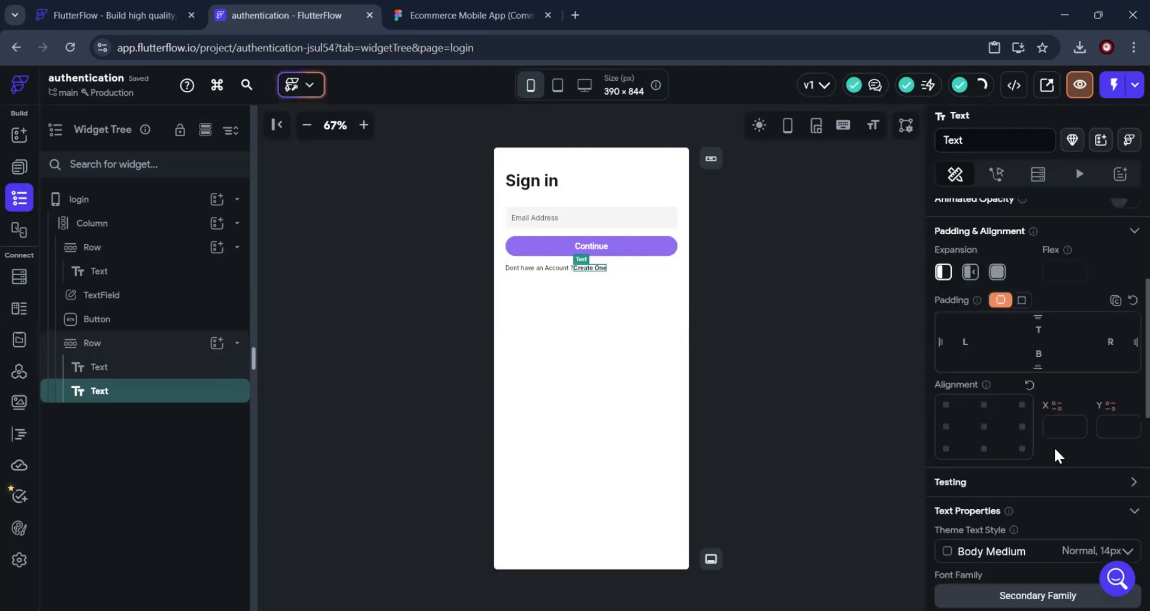
click(965, 341)
text(10)
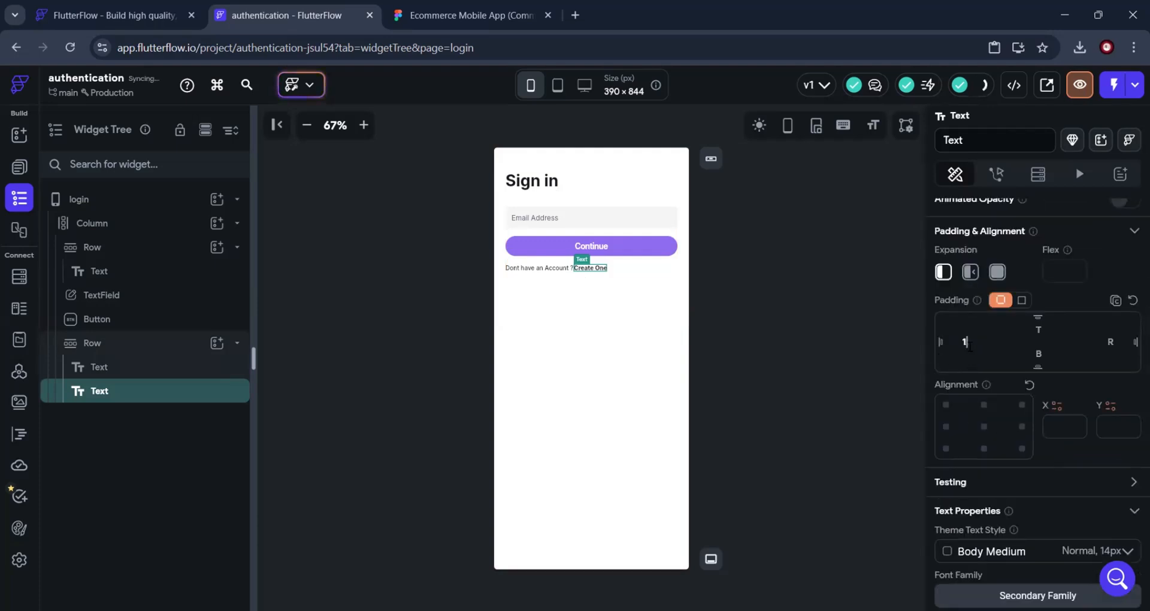
click(789, 323)
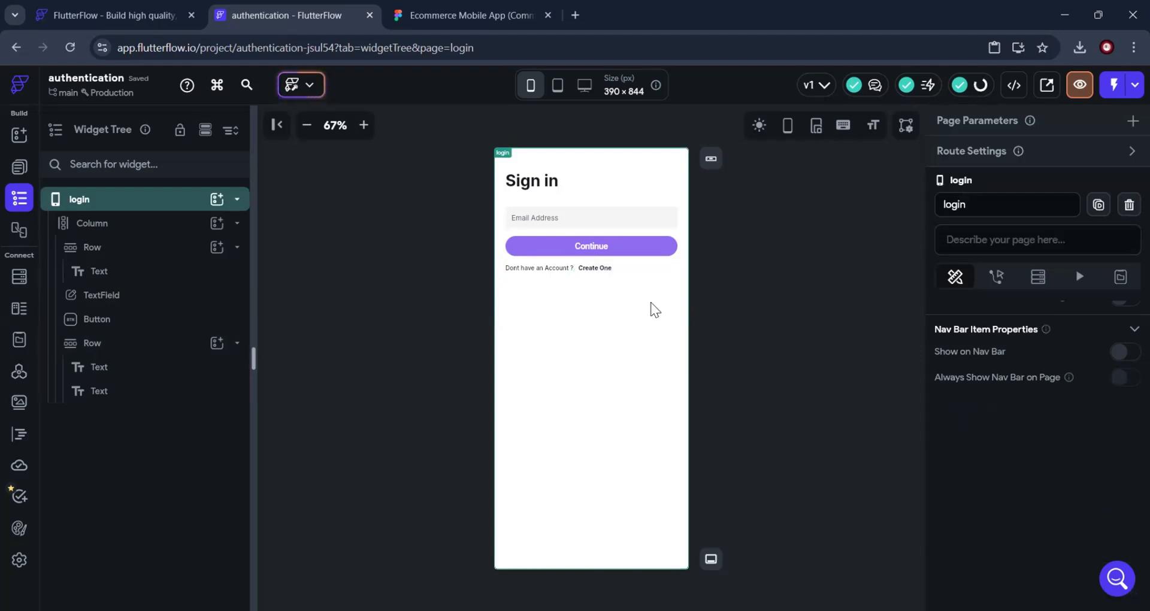
click(593, 267)
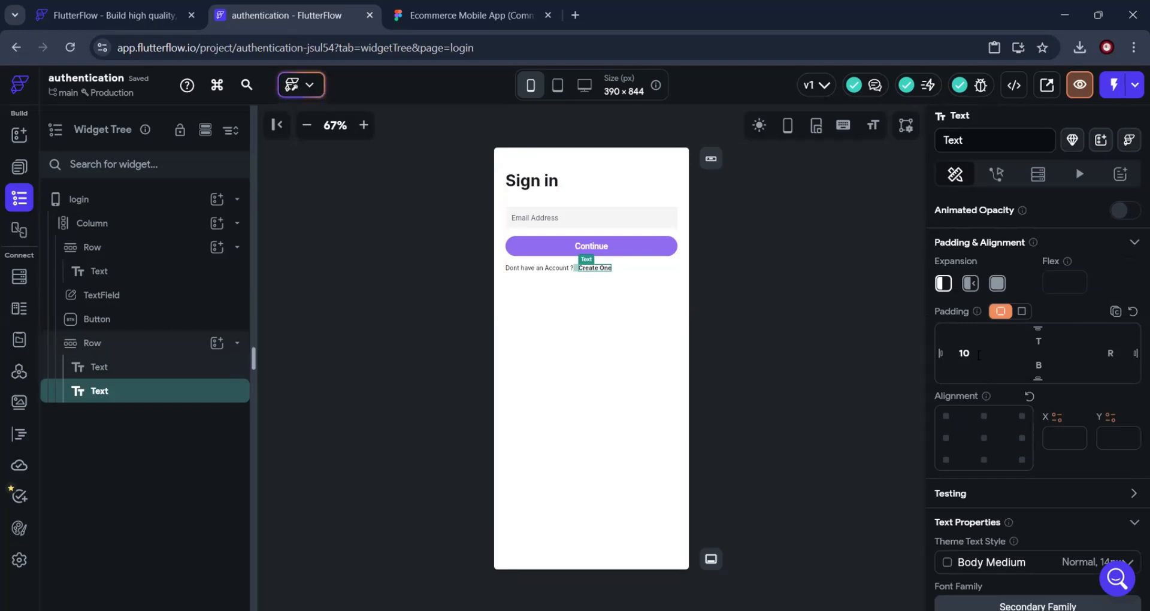
double_click(956, 350)
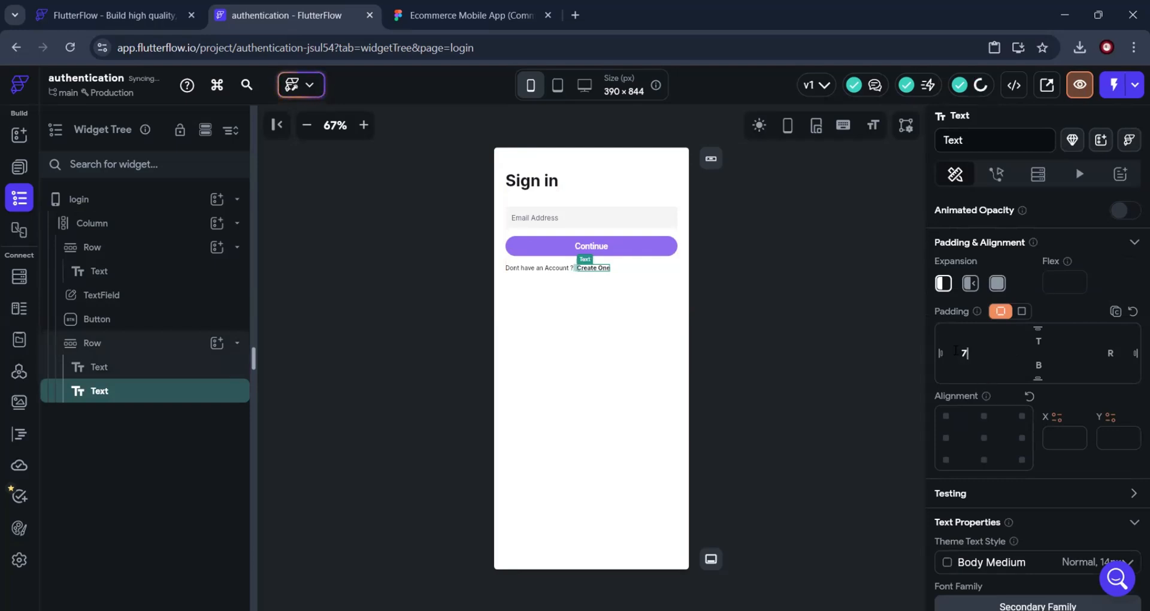
click(728, 361)
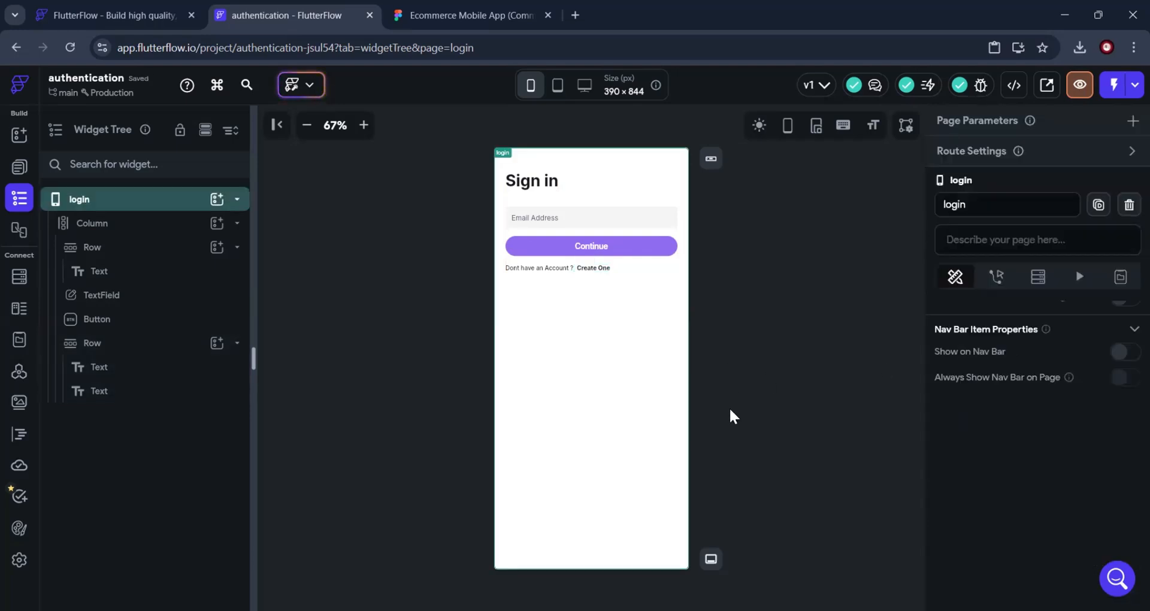
Review the Login frame in Figma, and open the widget picker for adding a child to the login page's Column in FlutterFlow
click(402, 27)
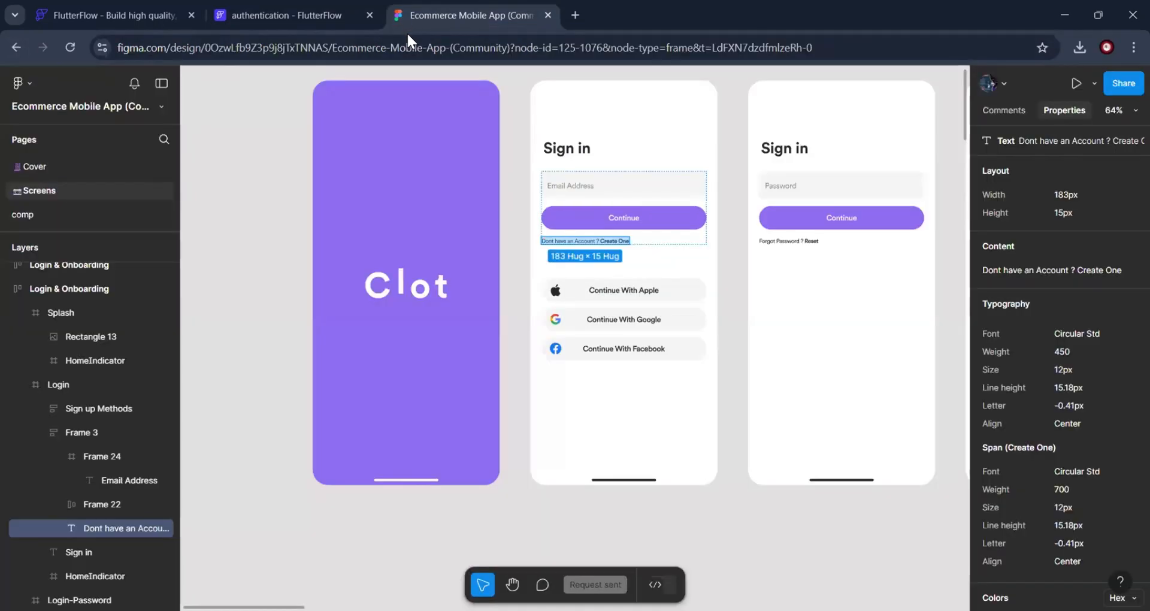
click(529, 279)
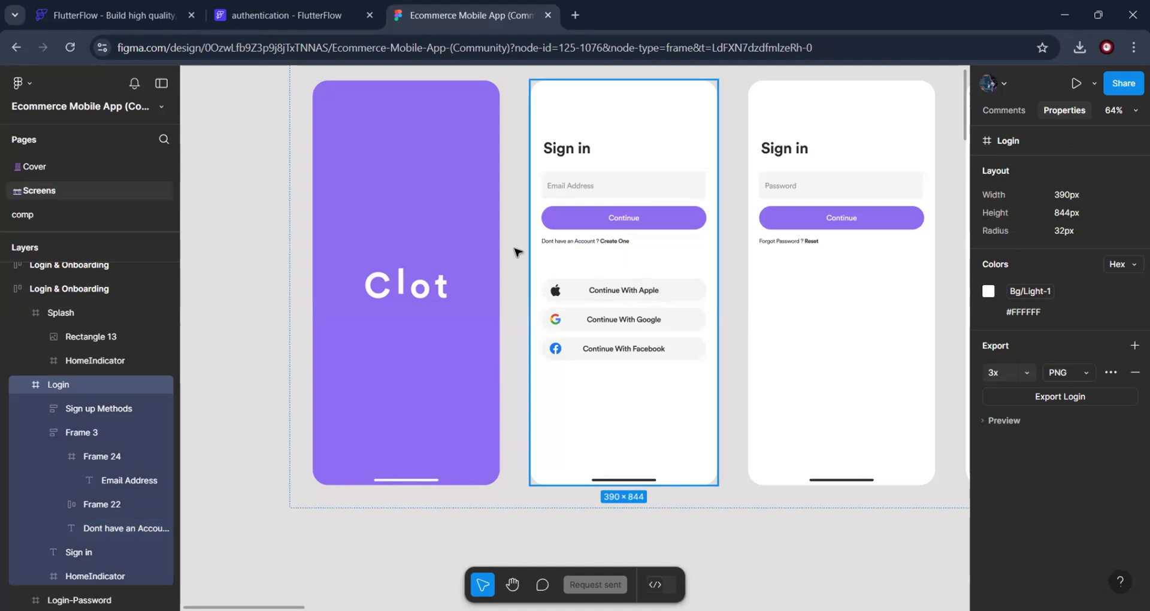
click(278, 7)
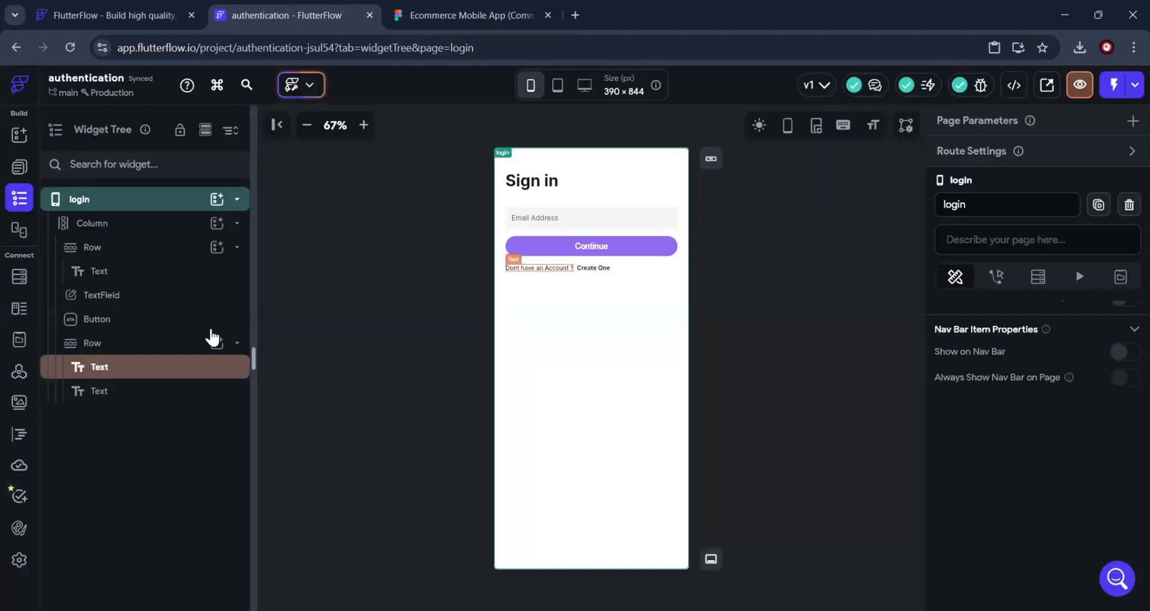
click(216, 226)
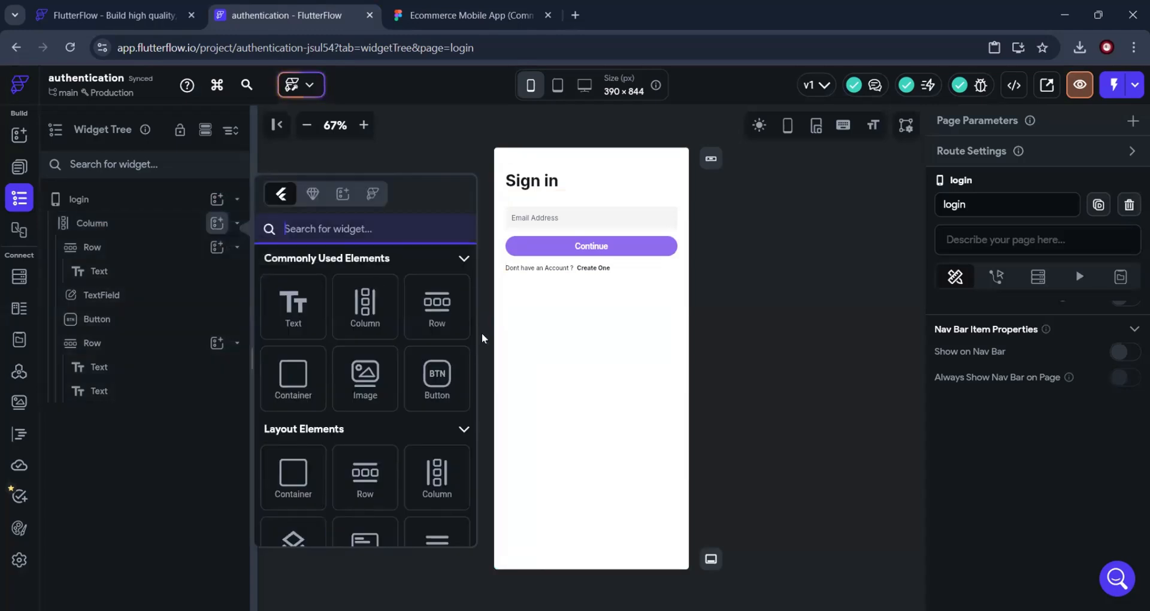
click(614, 252)
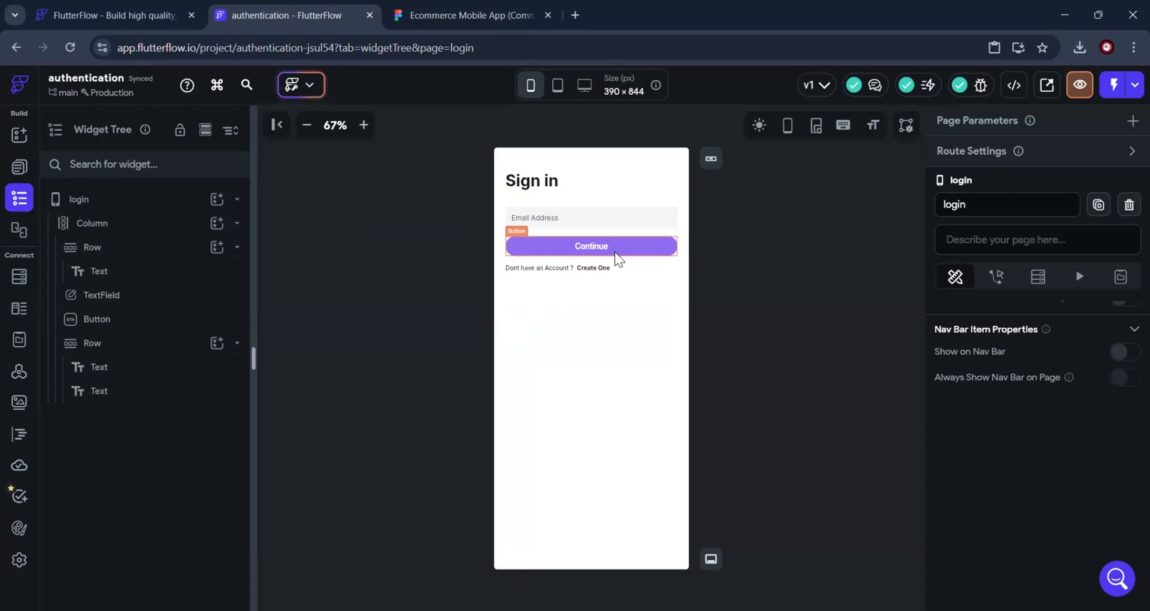
click(608, 322)
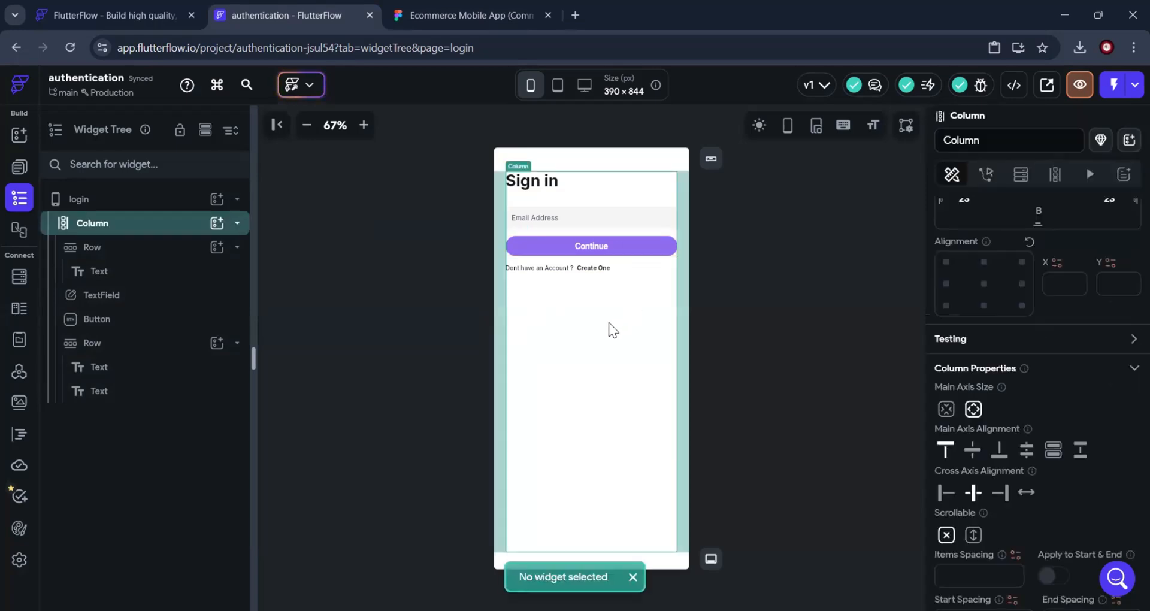
key(ctrl+v)
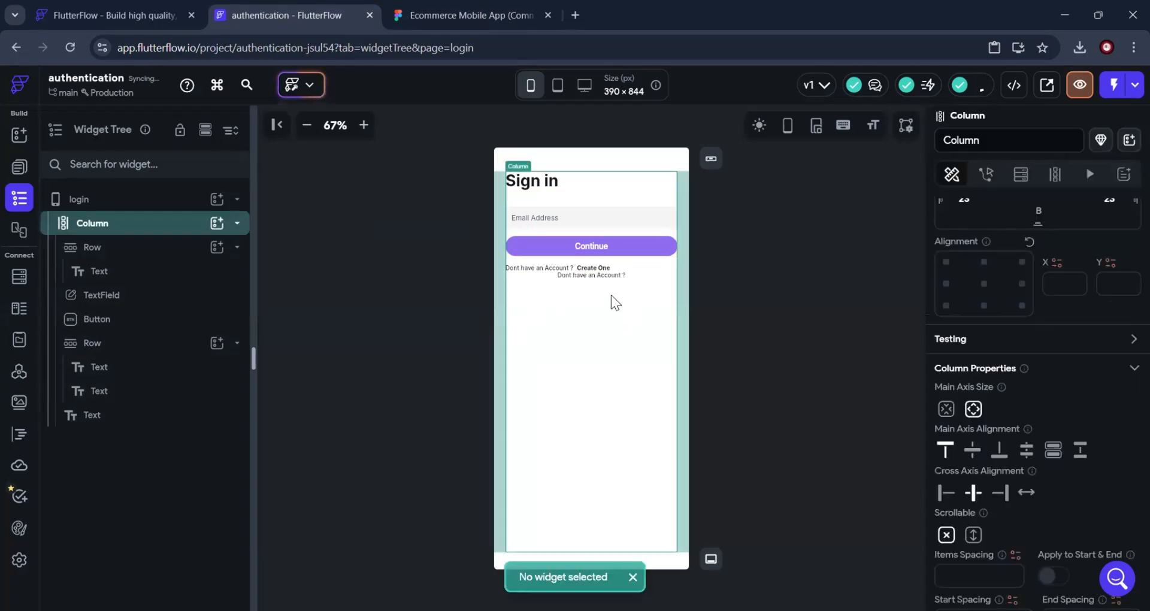
key(ctrl+z)
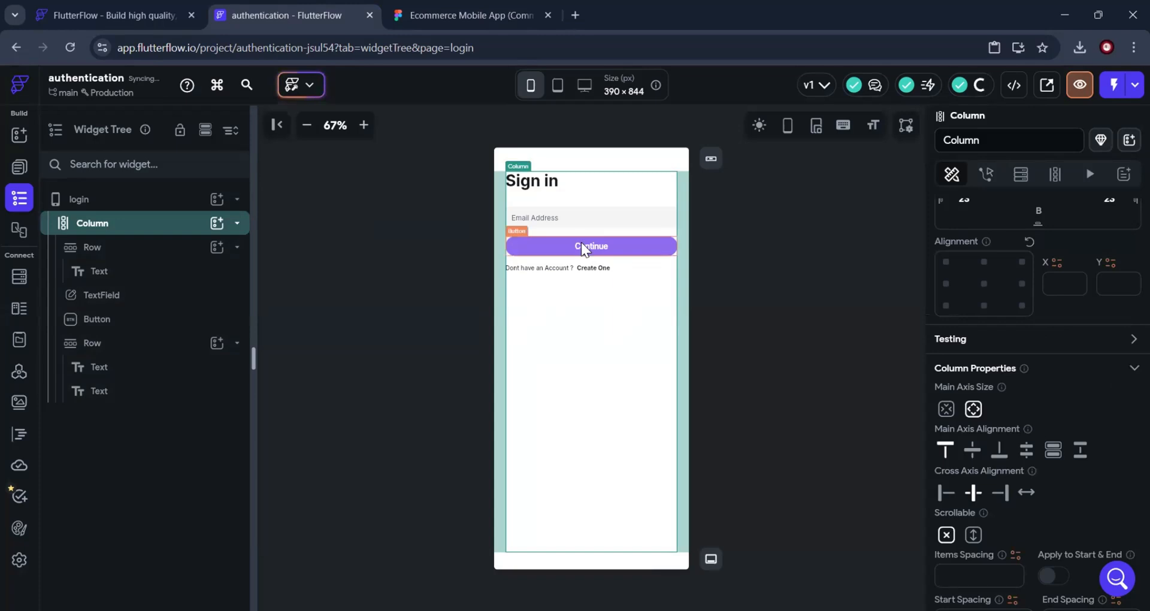
Duplicate the purple Continue button into the login page's Column, below the Create One row
click(581, 242)
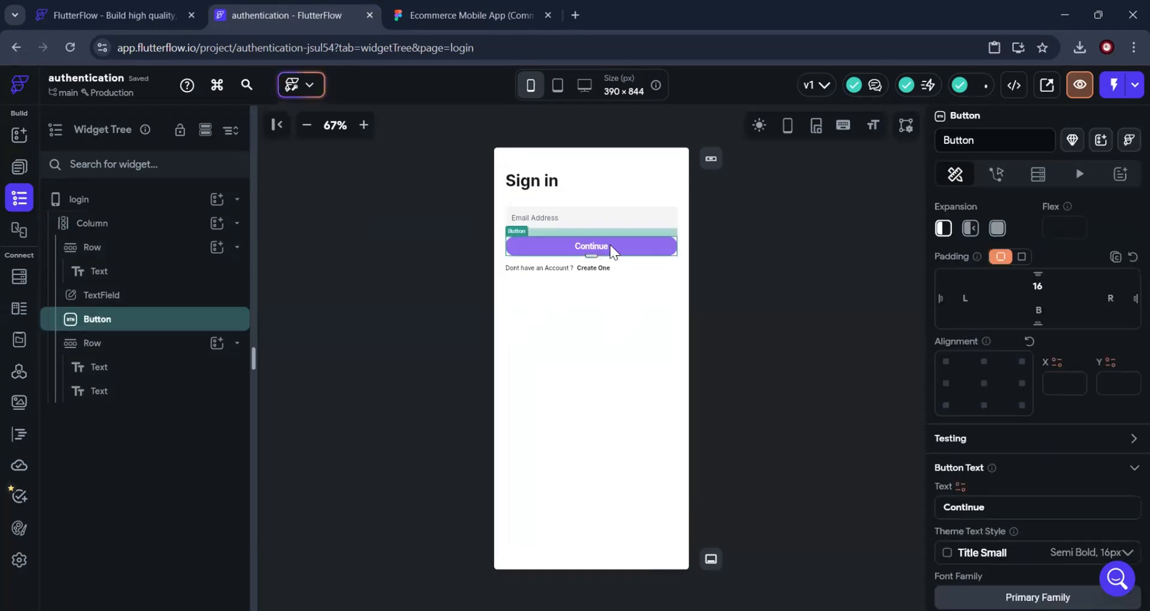
key(ctrl+c)
click(596, 372)
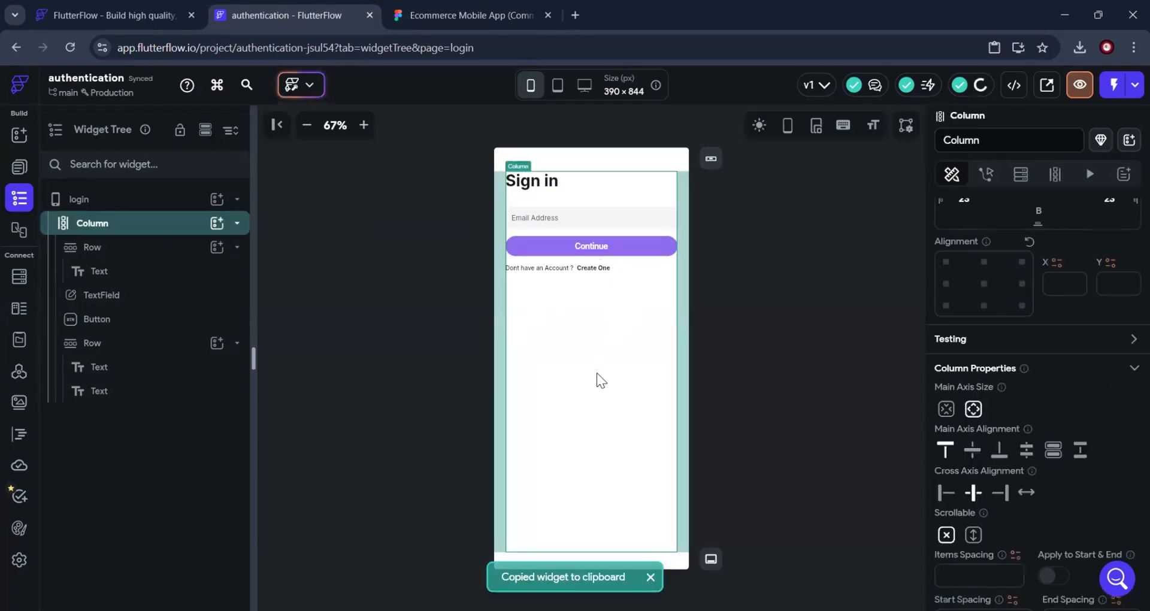
key(ctrl+v)
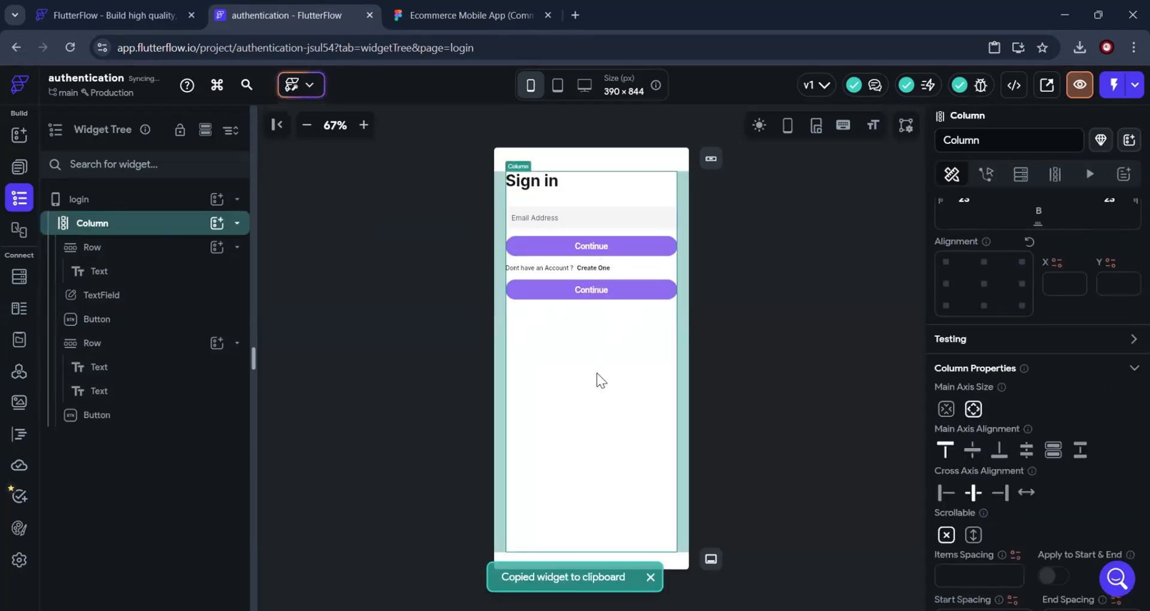
Switch to the Figma design and copy the #F4F4F4 fill color of the Continue With Apple button
click(418, 20)
double_click(604, 292)
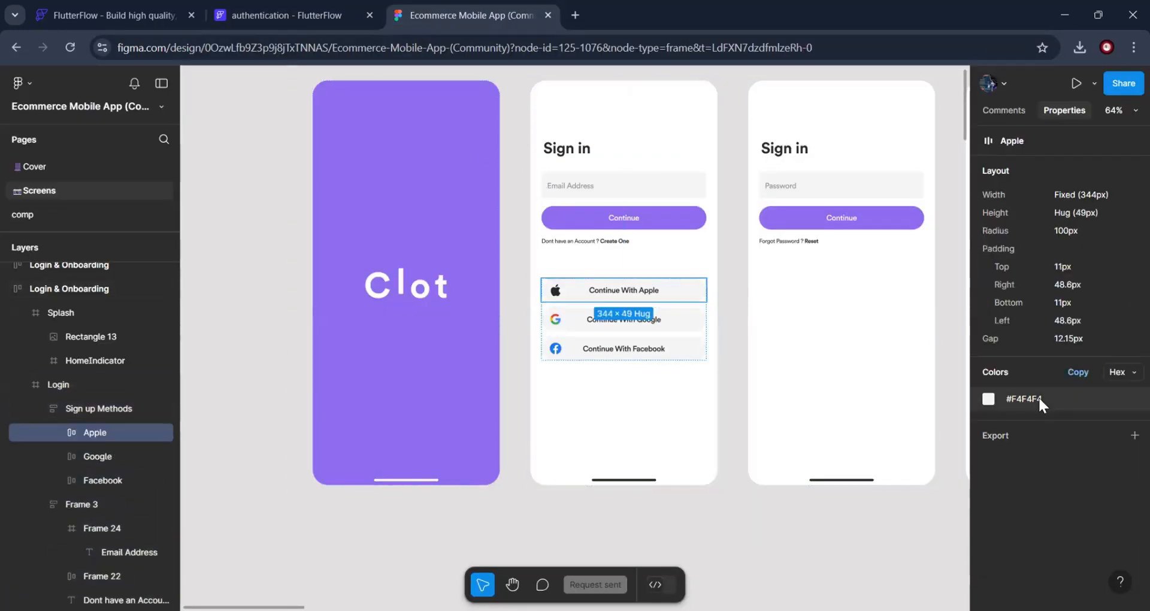
click(1022, 396)
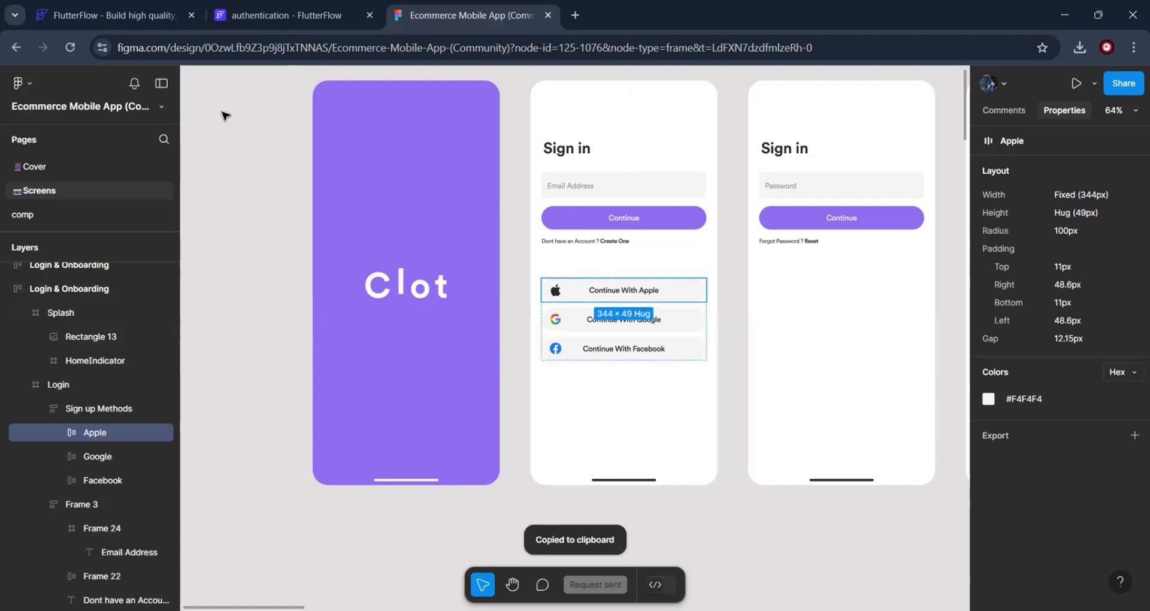
Back in FlutterFlow, set the fill color of the lower Continue button to the copied #F4F4F4
click(263, 18)
click(585, 294)
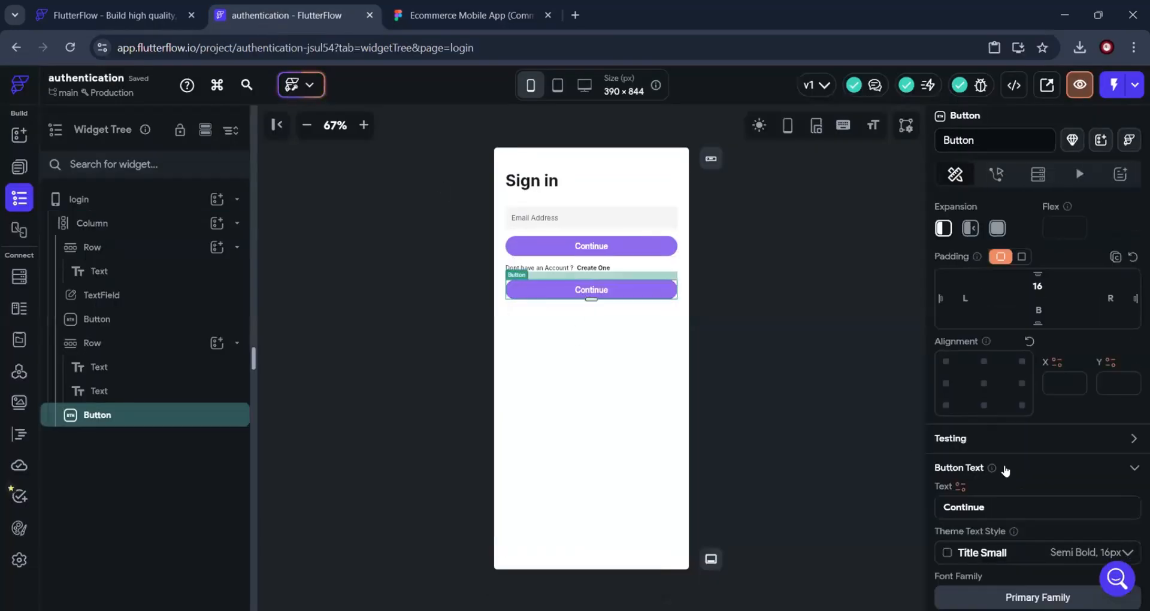
scroll(1003, 462, down, 6)
click(975, 548)
key(ctrl+a)
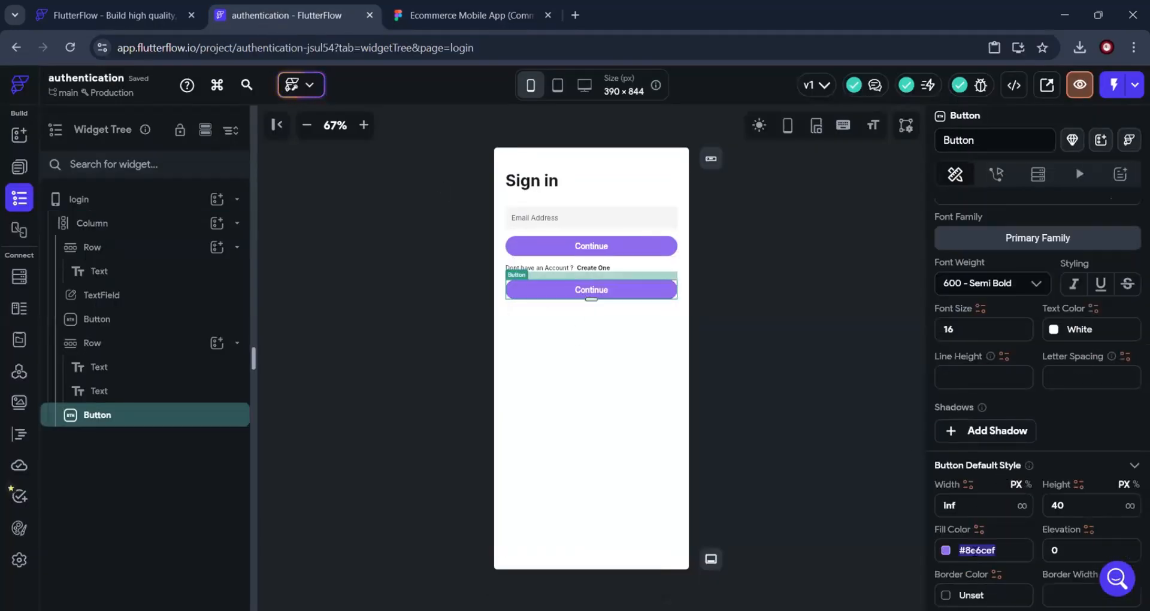
key(ctrl+v)
key(Return)
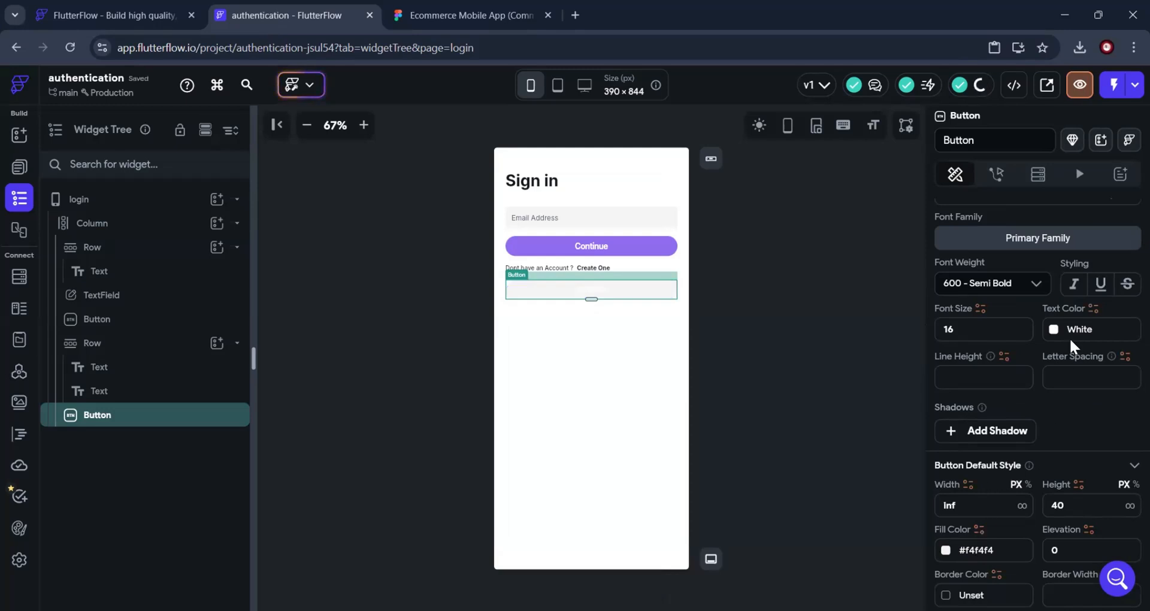
click(1093, 329)
text(#00000)
key(Return)
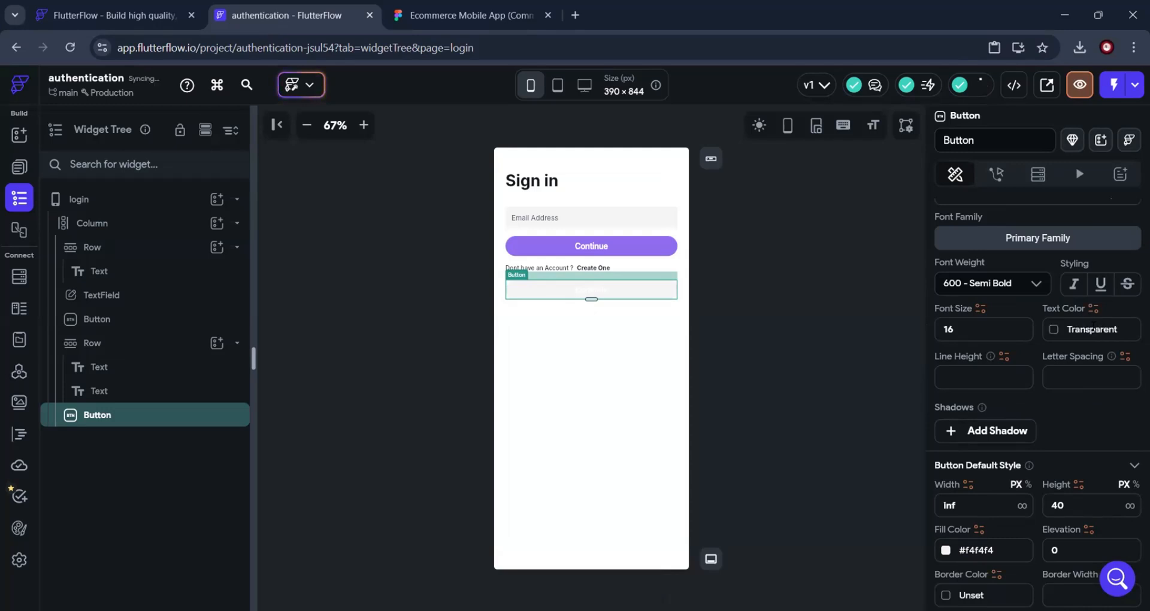
Set the lower button's text color to black, #000000, and deselect the button
click(1093, 328)
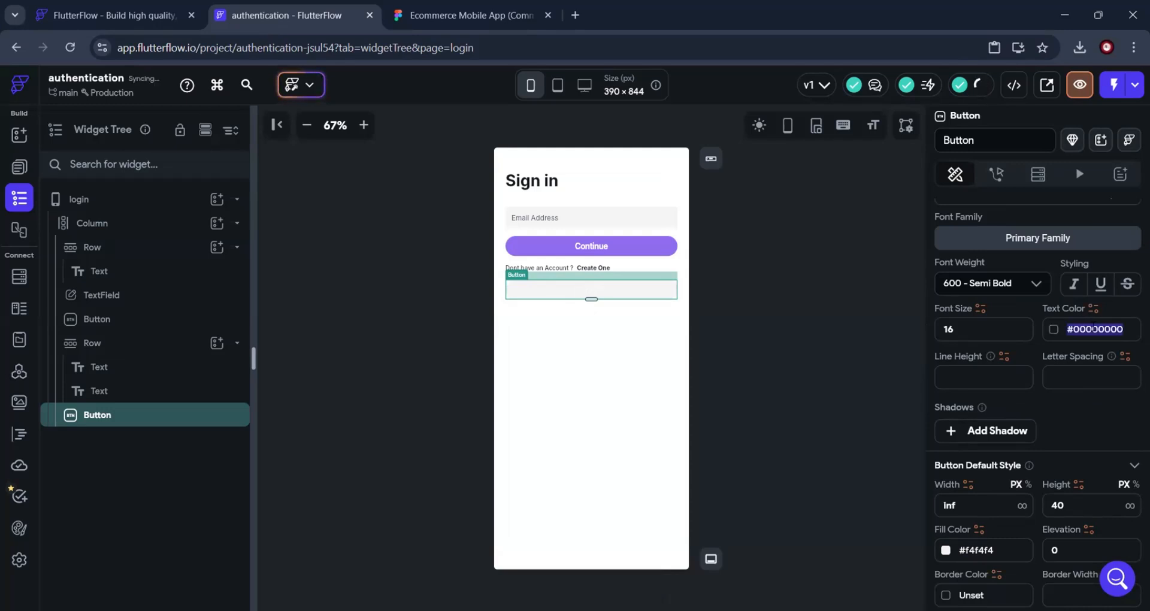
text(#00)
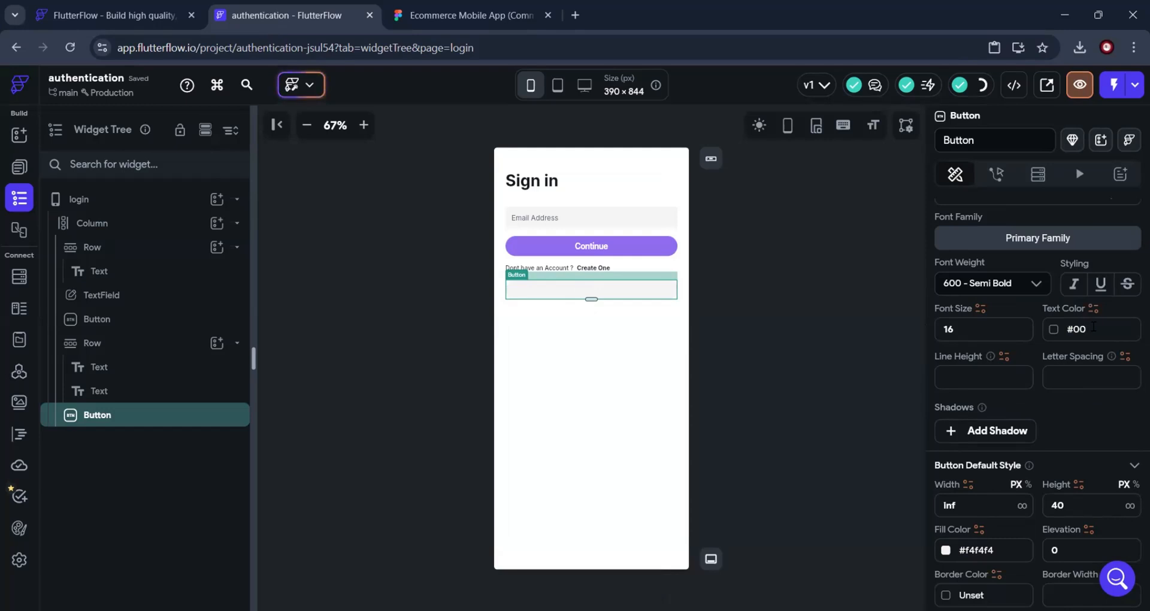
text(0000)
key(Return)
click(718, 305)
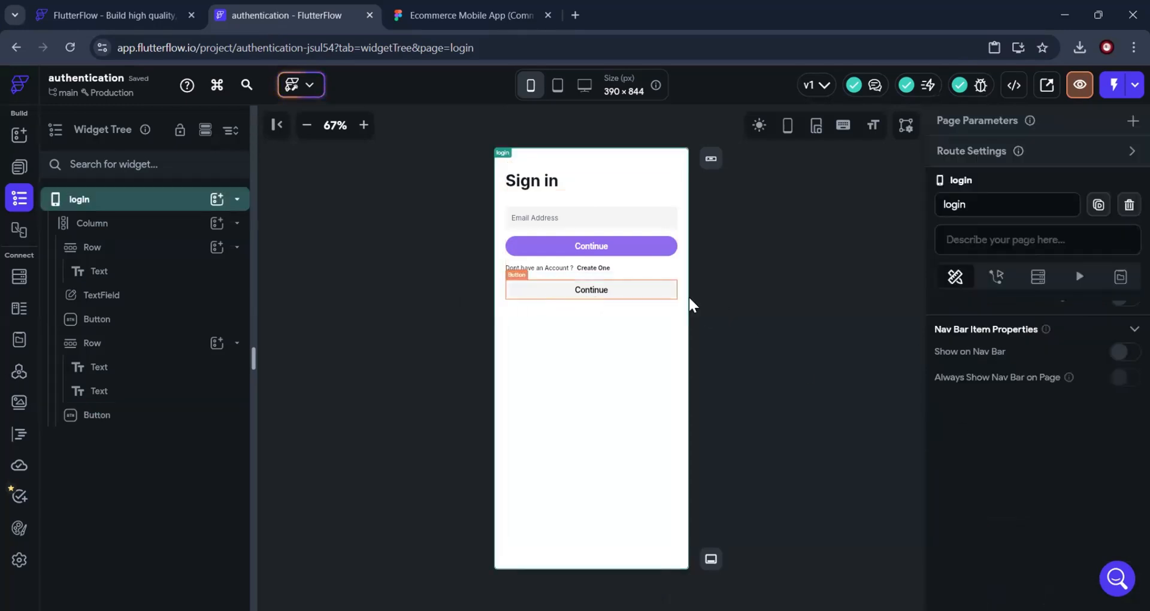
Select the gray button, switch to the Figma design and copy the label text Continue With Apple
click(657, 292)
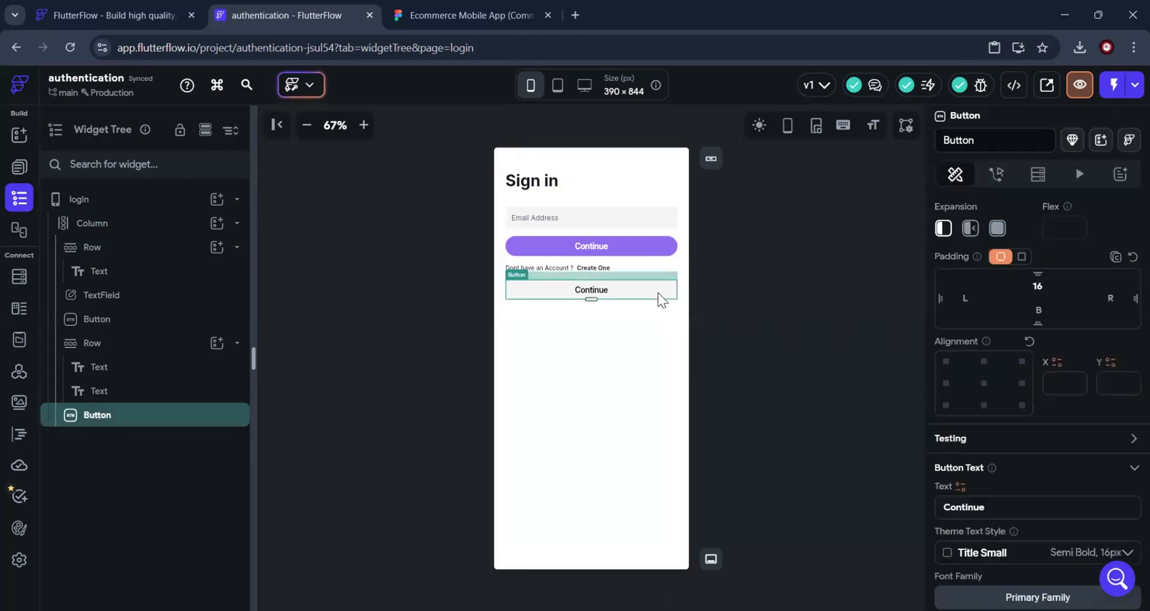
click(436, 18)
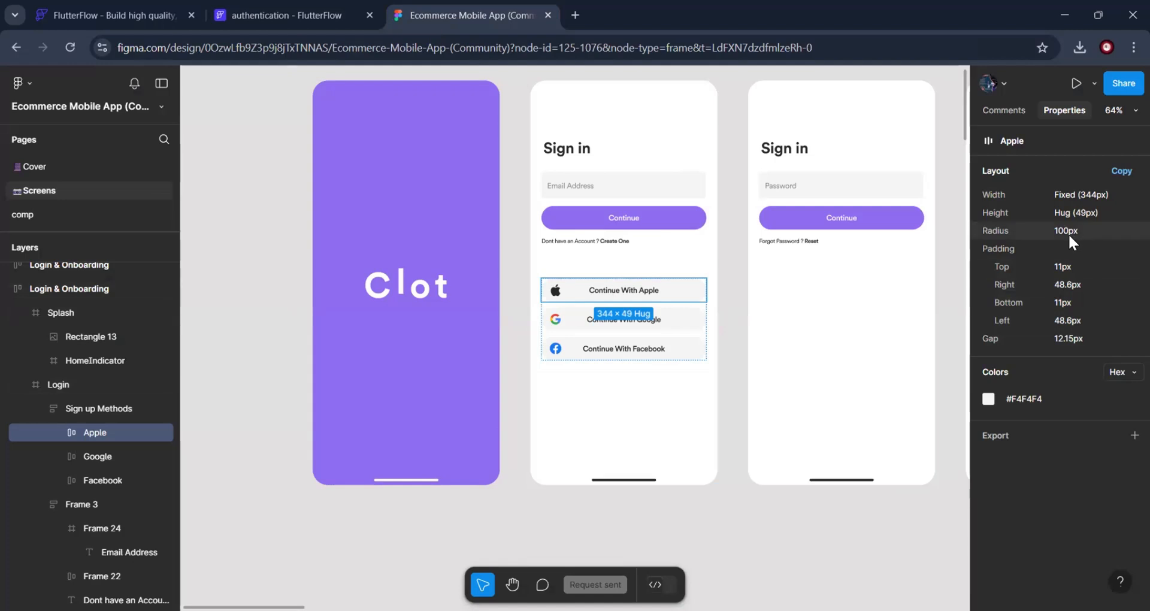
click(712, 434)
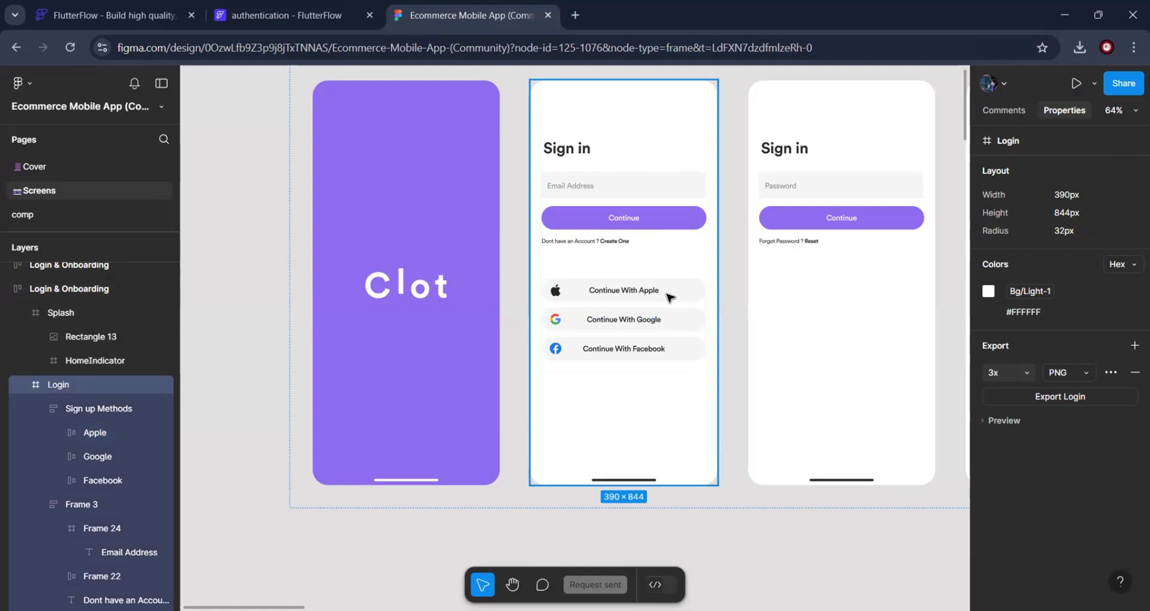
click(637, 289)
click(636, 290)
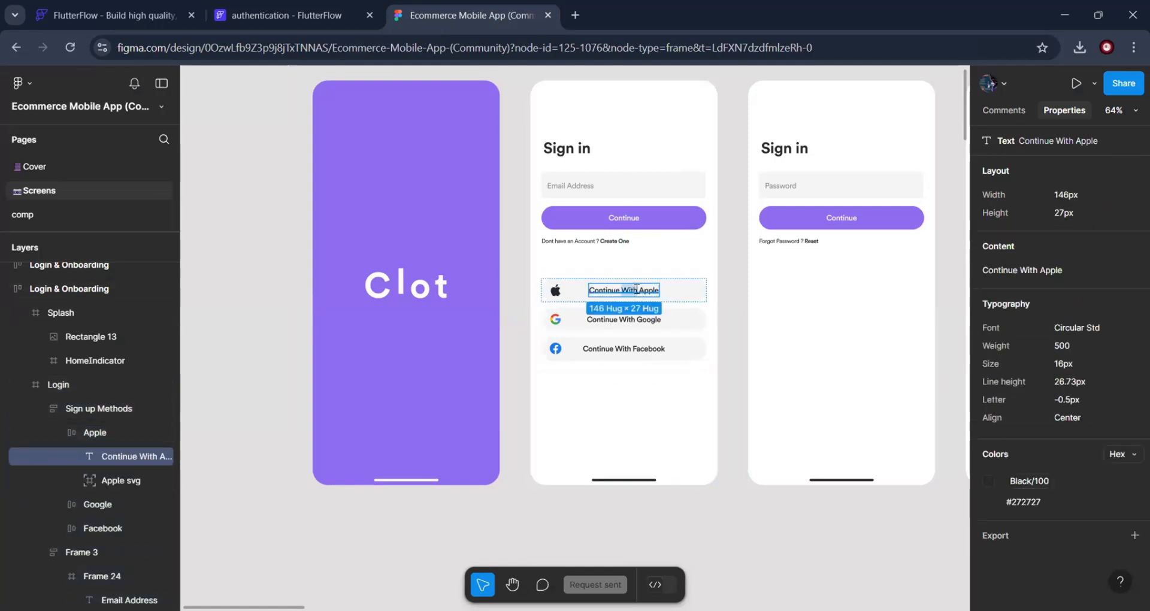
triple_click(636, 290)
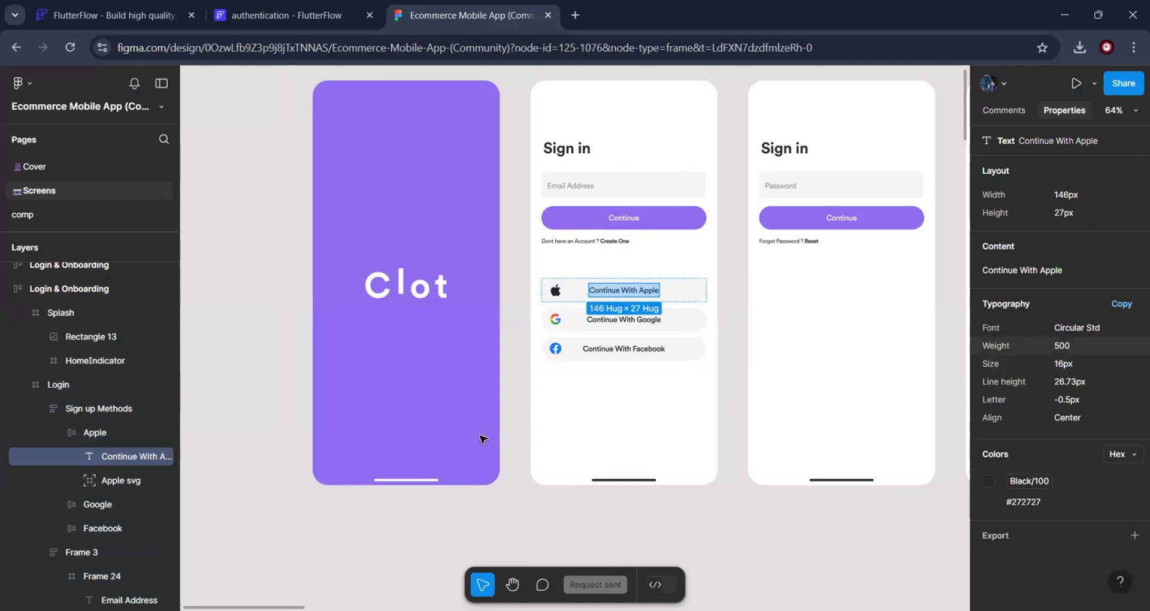
Return to FlutterFlow and replace the gray button's text with Continue With Apple
click(263, 23)
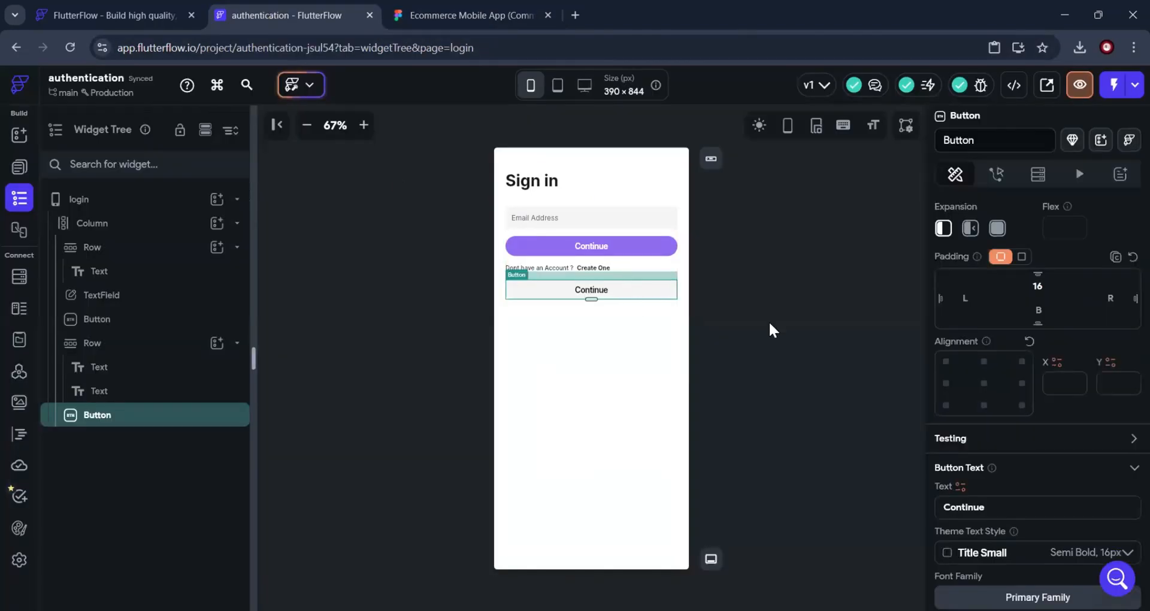
drag(1013, 507, 943, 503)
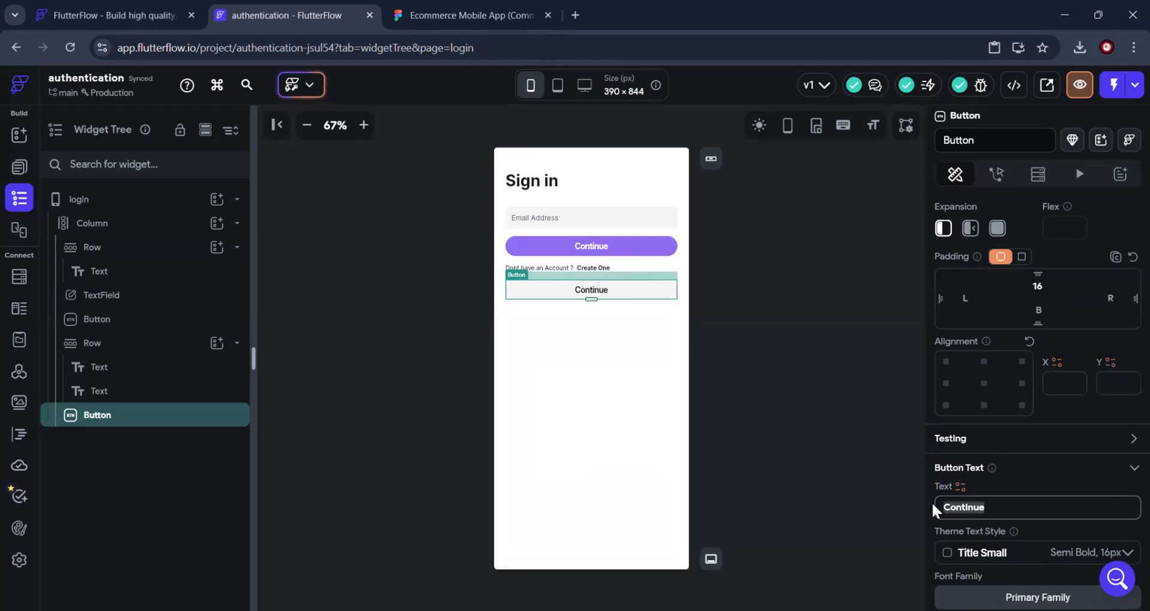
key(ctrl+v)
Examine the Continue With Apple button's text, size, border radius, padding and icon properties
scroll(958, 500, down, 3)
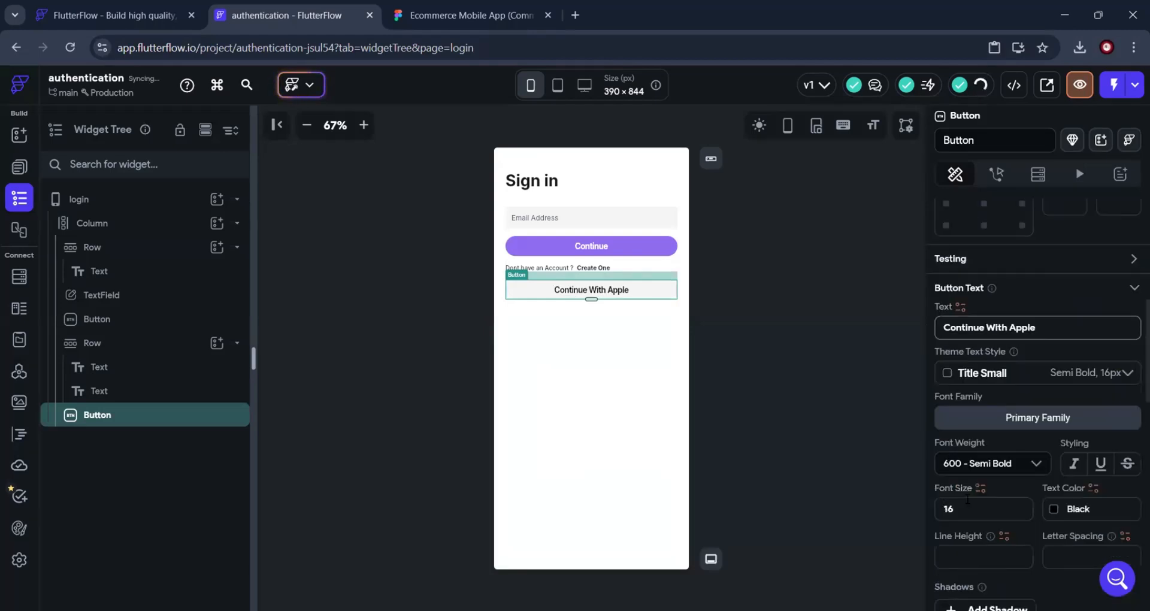
scroll(967, 500, down, 5)
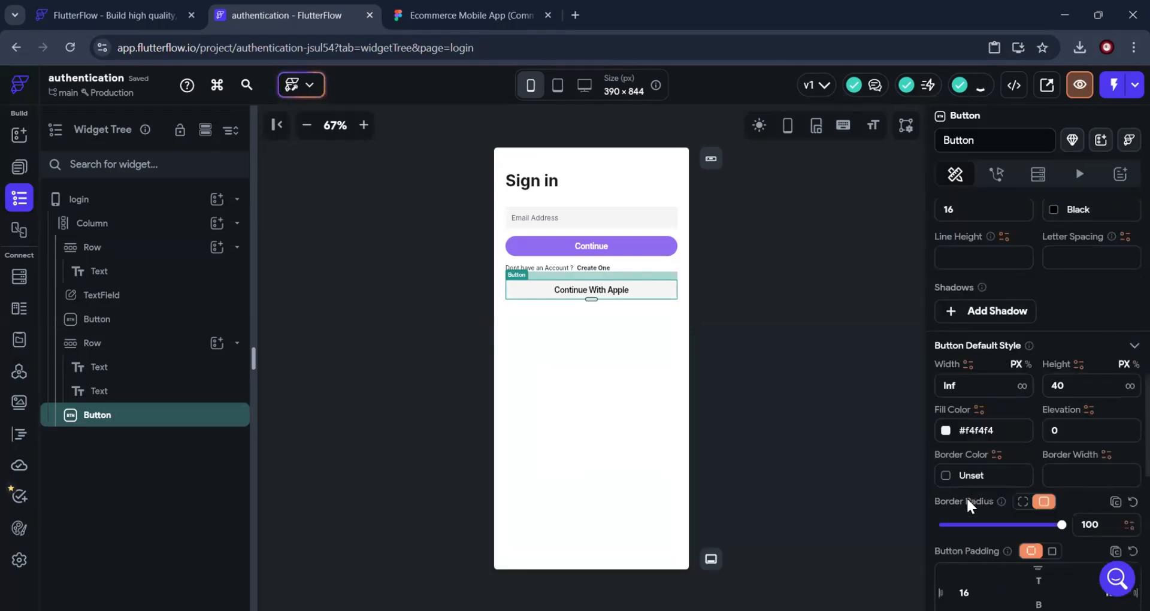
scroll(965, 503, down, 3)
scroll(965, 502, up, 3)
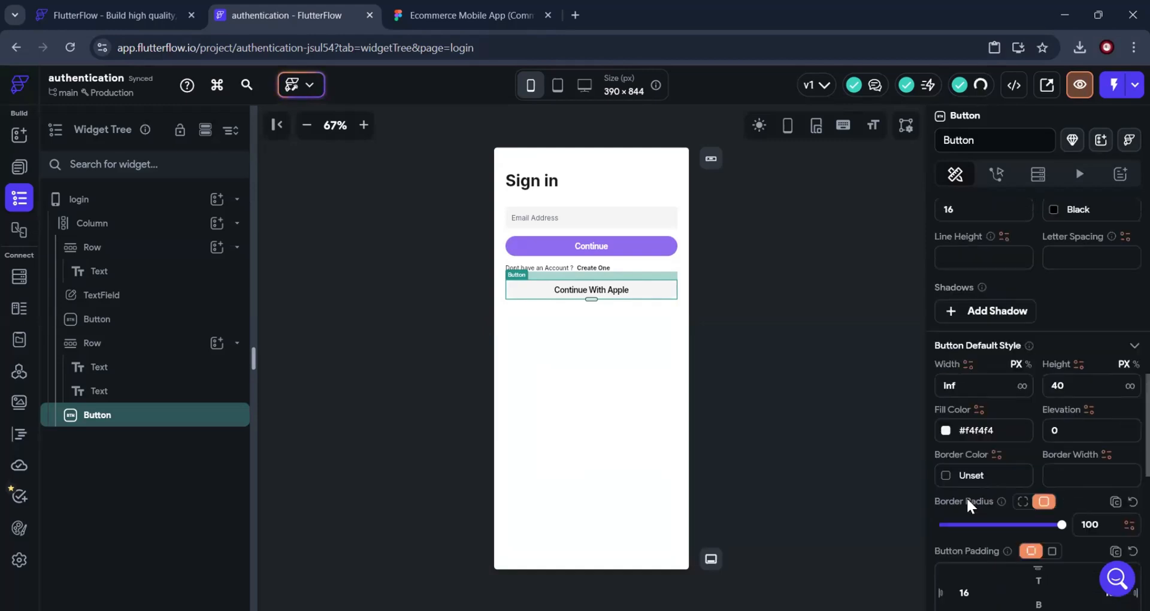
scroll(965, 497, down, 8)
scroll(965, 497, up, 3)
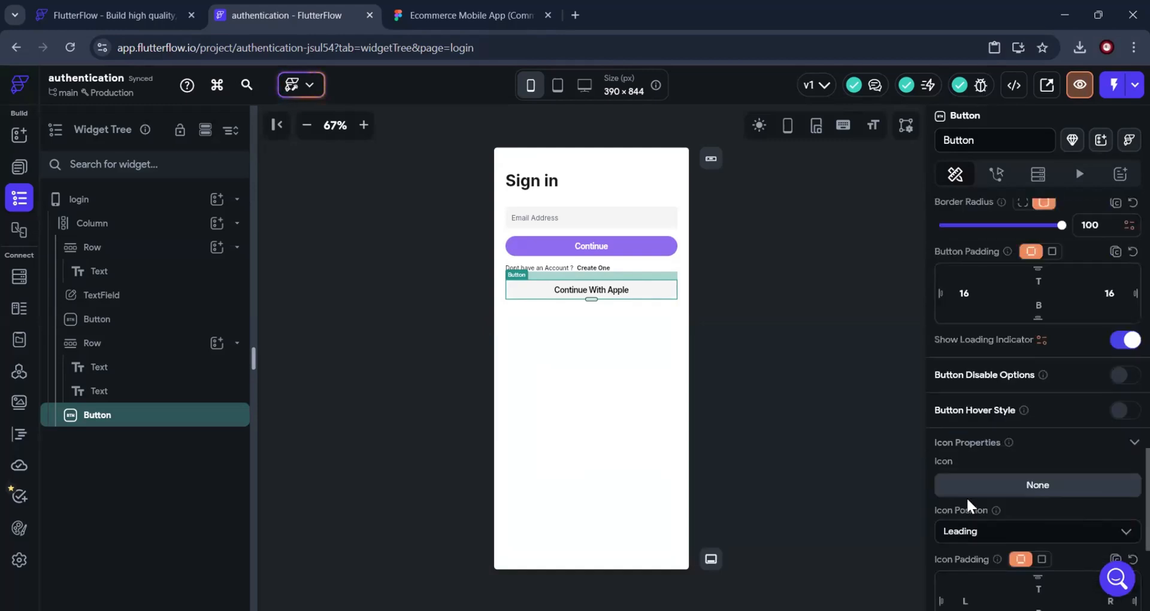
scroll(967, 502, up, 4)
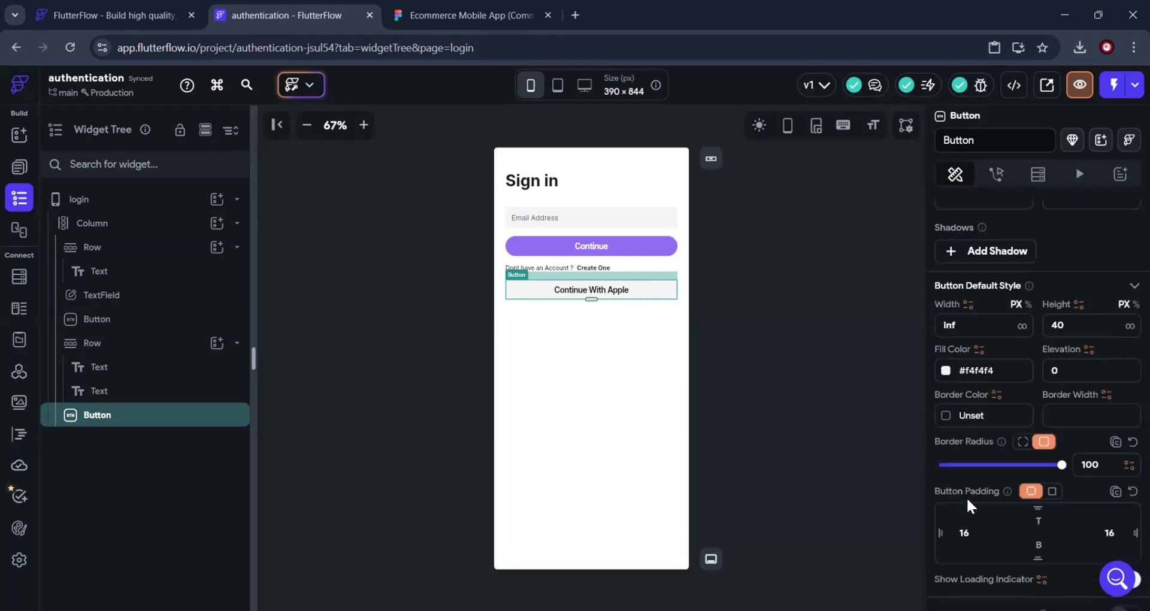
scroll(965, 497, up, 3)
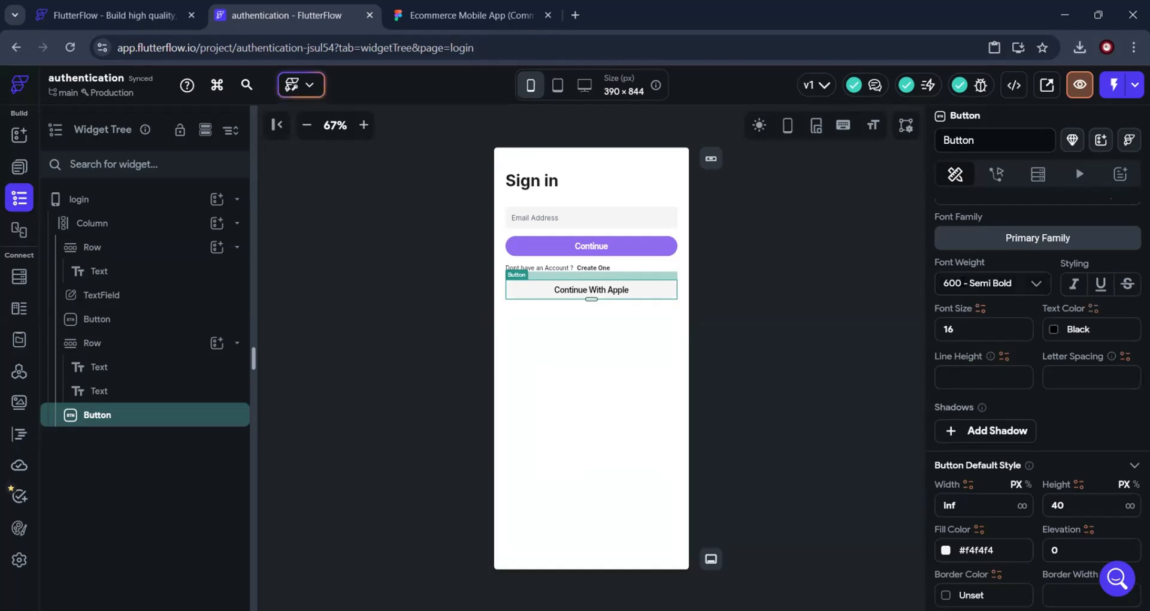
Check the label's typography in Figma and set the FlutterFlow button's font weight to 500 - Medium
click(438, 23)
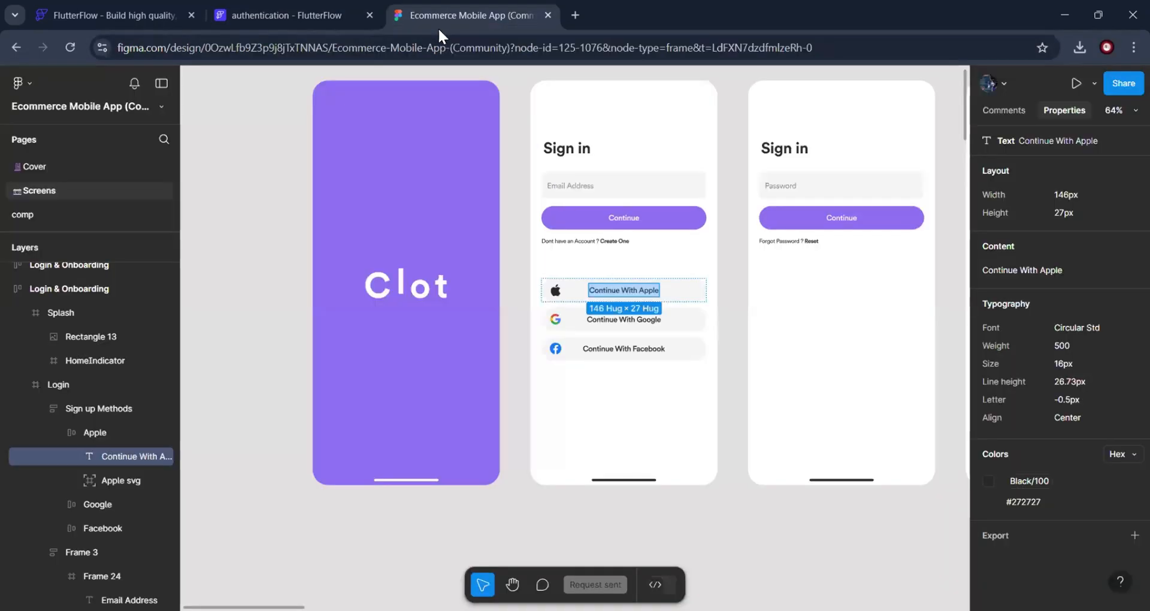
click(325, 20)
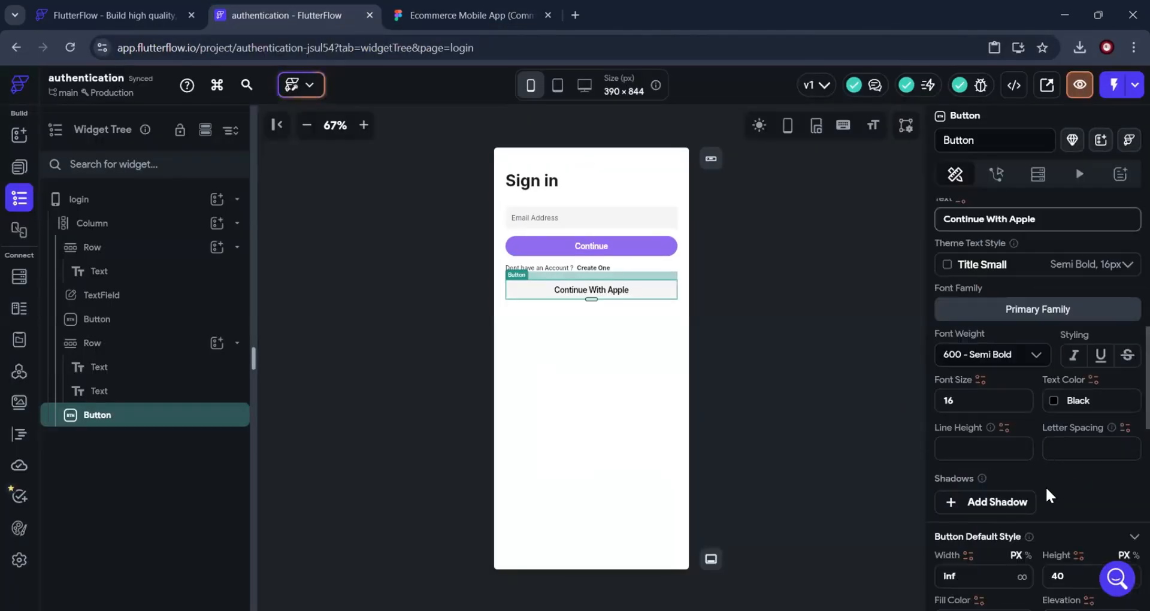
scroll(1044, 486, down, 2)
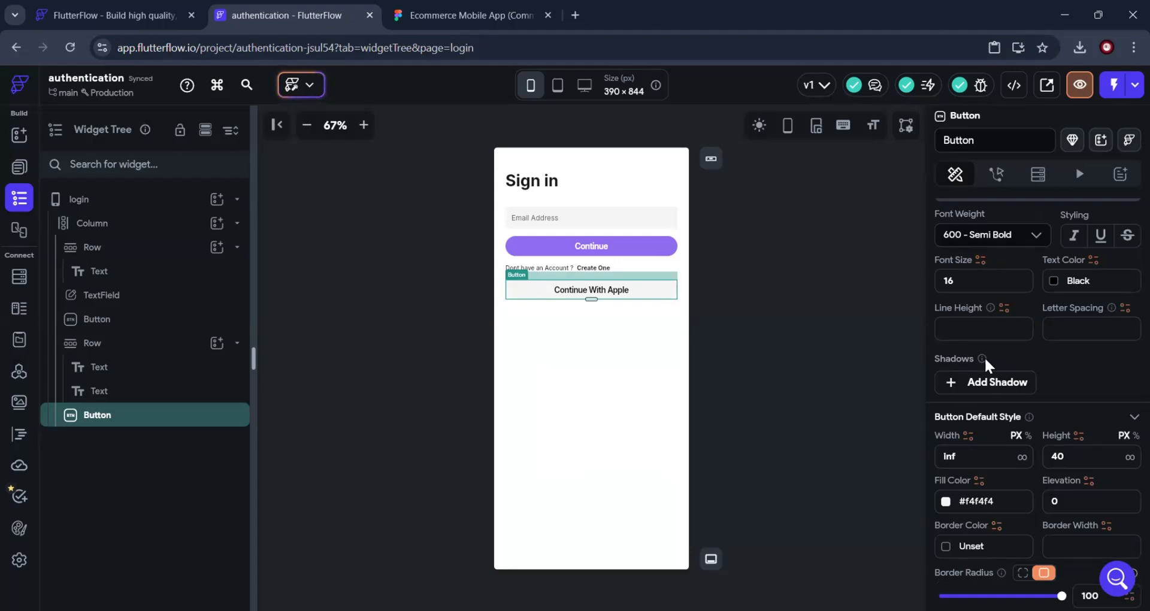
click(1018, 234)
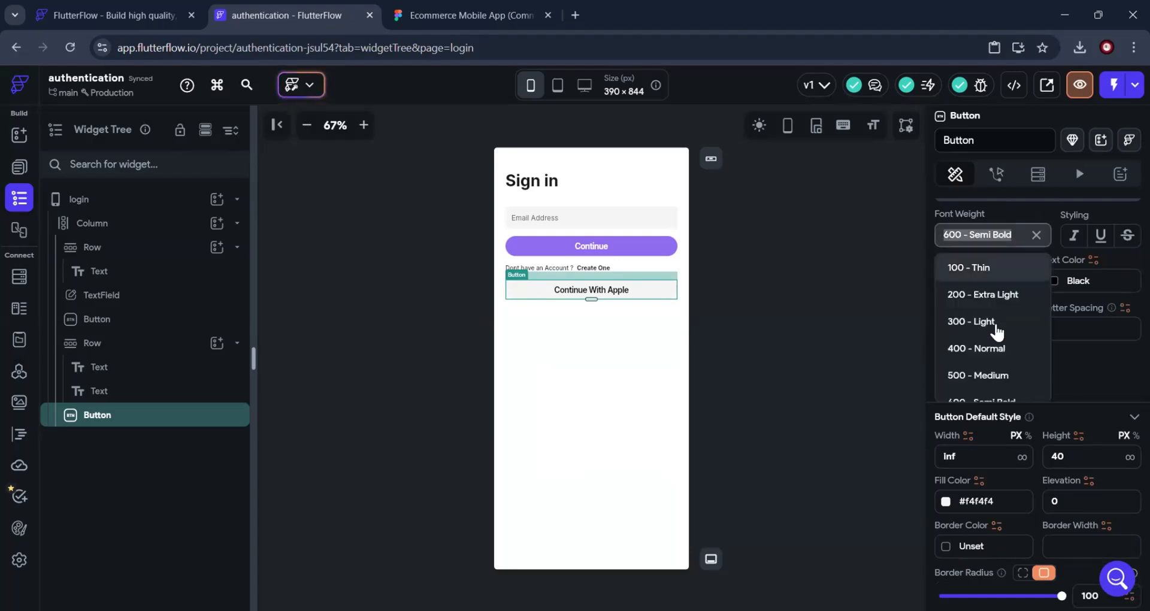
click(977, 375)
click(794, 388)
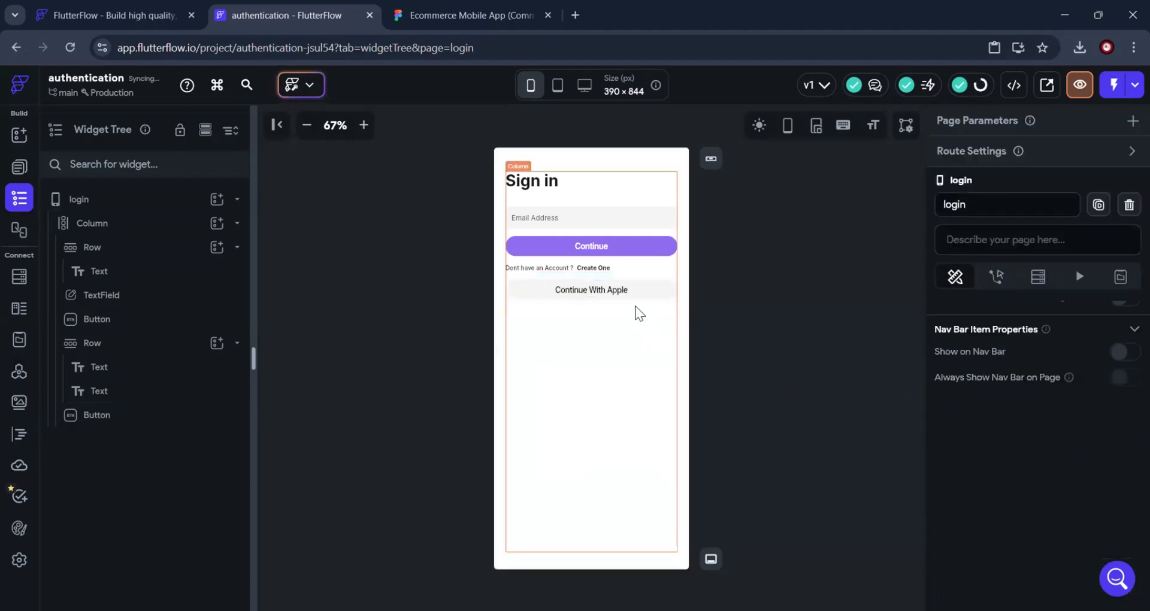
Check the Apple button's layout in Figma, then set the FlutterFlow Continue With Apple button's top padding to 80
click(636, 288)
click(411, 29)
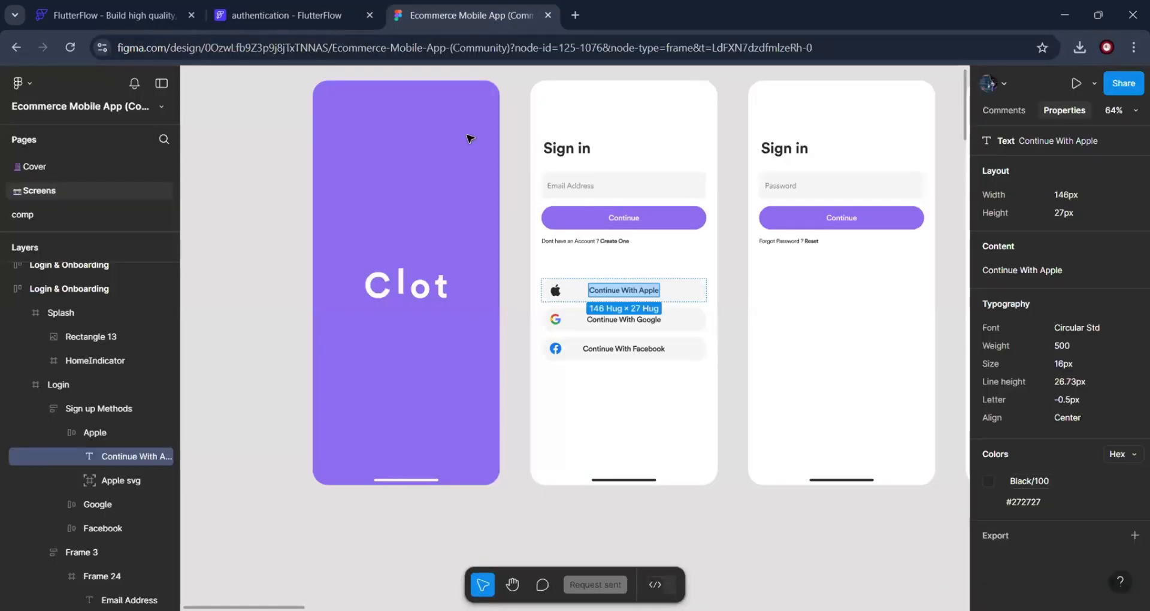
click(574, 289)
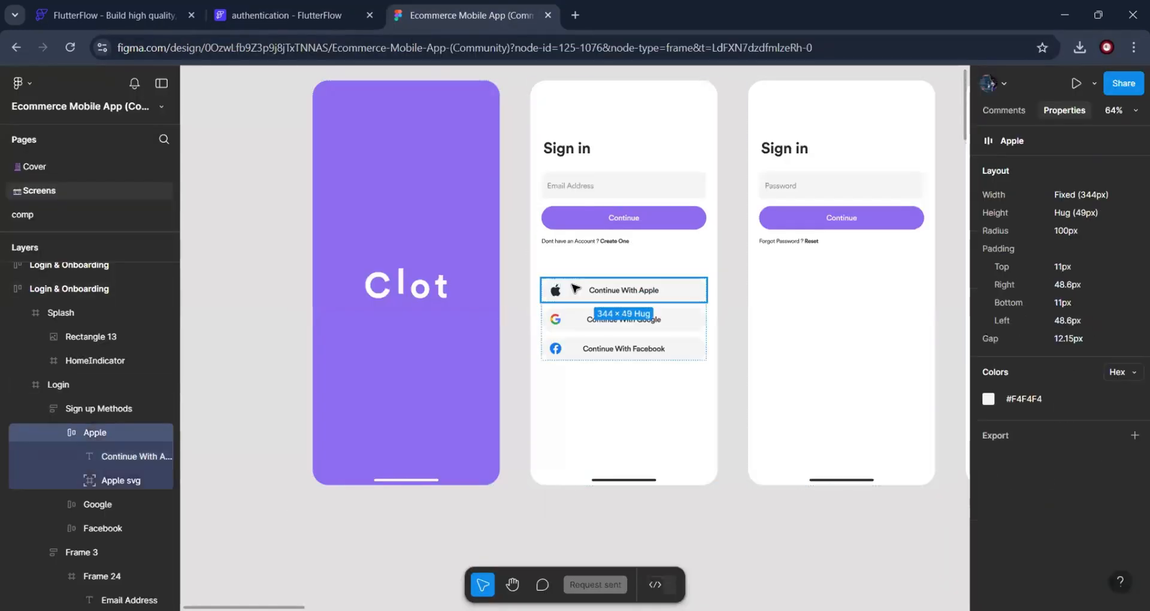
click(288, 16)
scroll(1019, 423, up, 4)
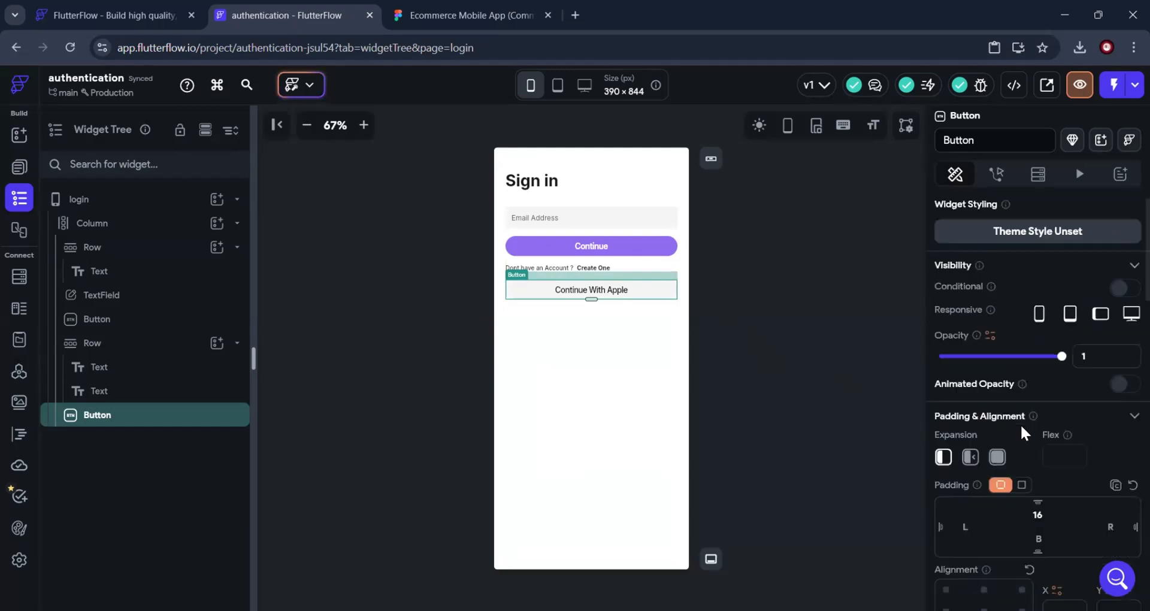
double_click(1023, 513)
text(80)
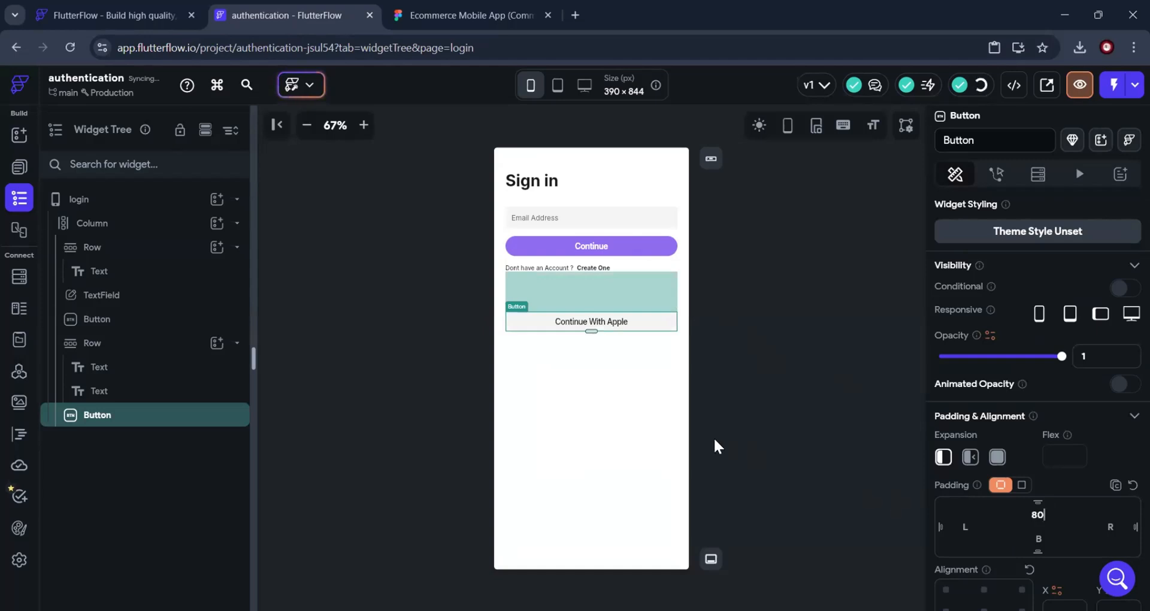
click(714, 440)
Select the Continue With Apple button, close the FlutterFlow homepage tab and return to the authentication project
click(655, 325)
key(ctrl+Tab)
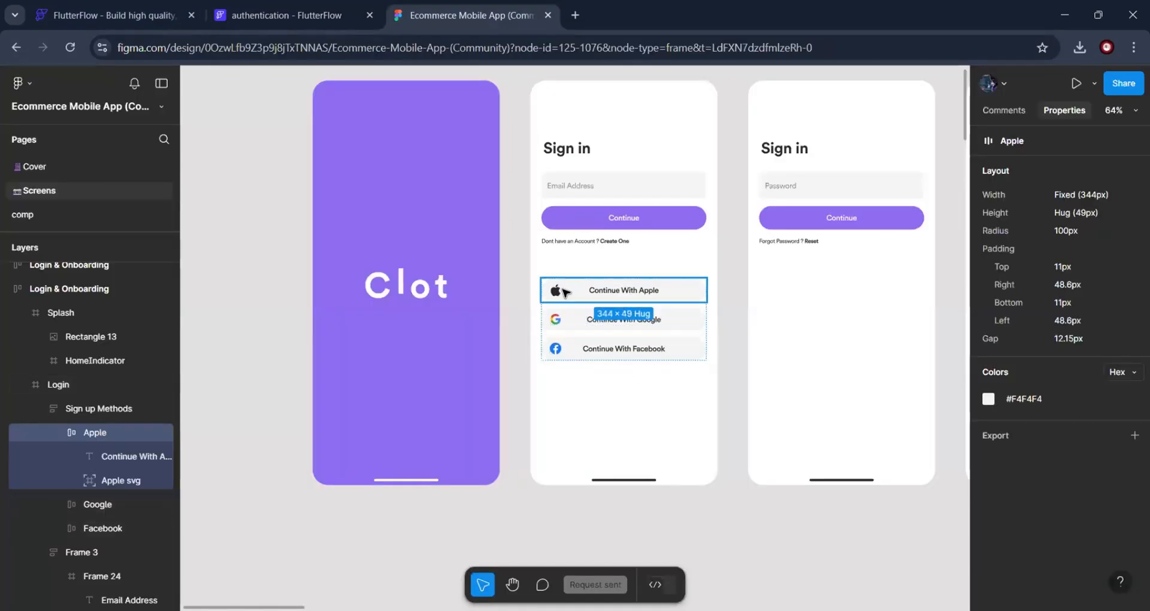
click(191, 20)
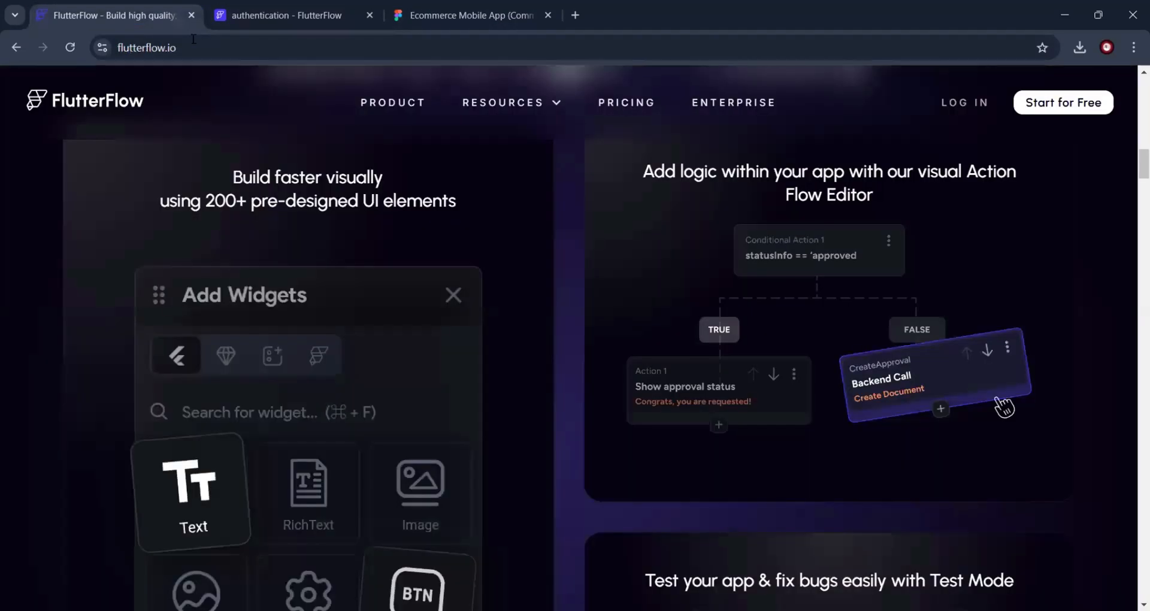
click(191, 15)
key(ctrl+Tab)
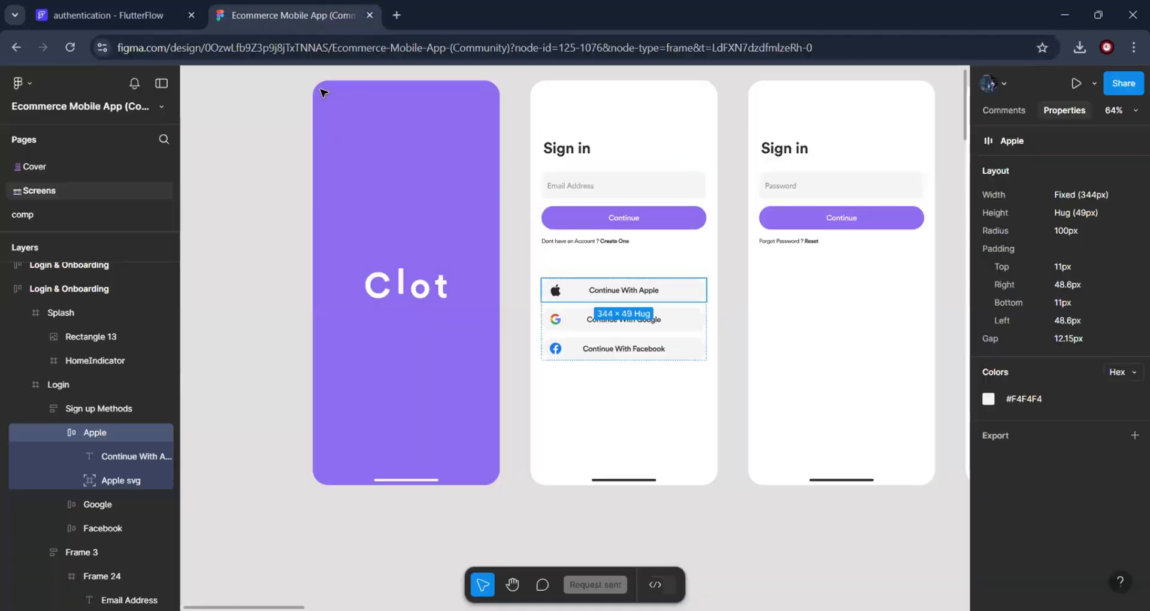
click(103, 13)
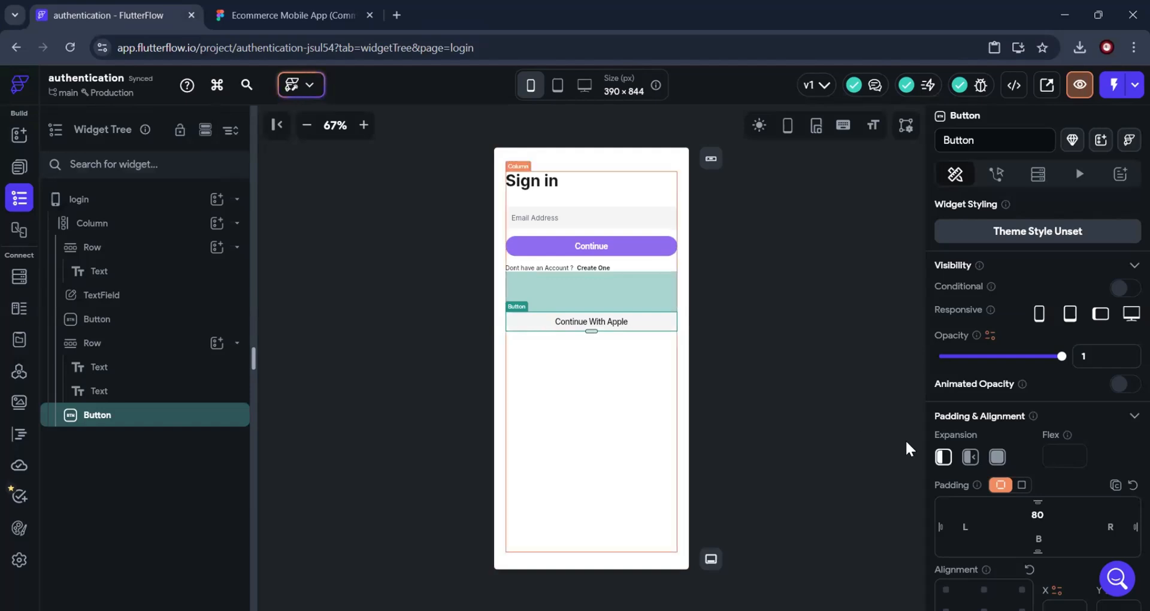
Add the Font Awesome Apple logo as the Continue With Apple button's icon
scroll(1033, 469, down, 8)
scroll(1037, 467, down, 10)
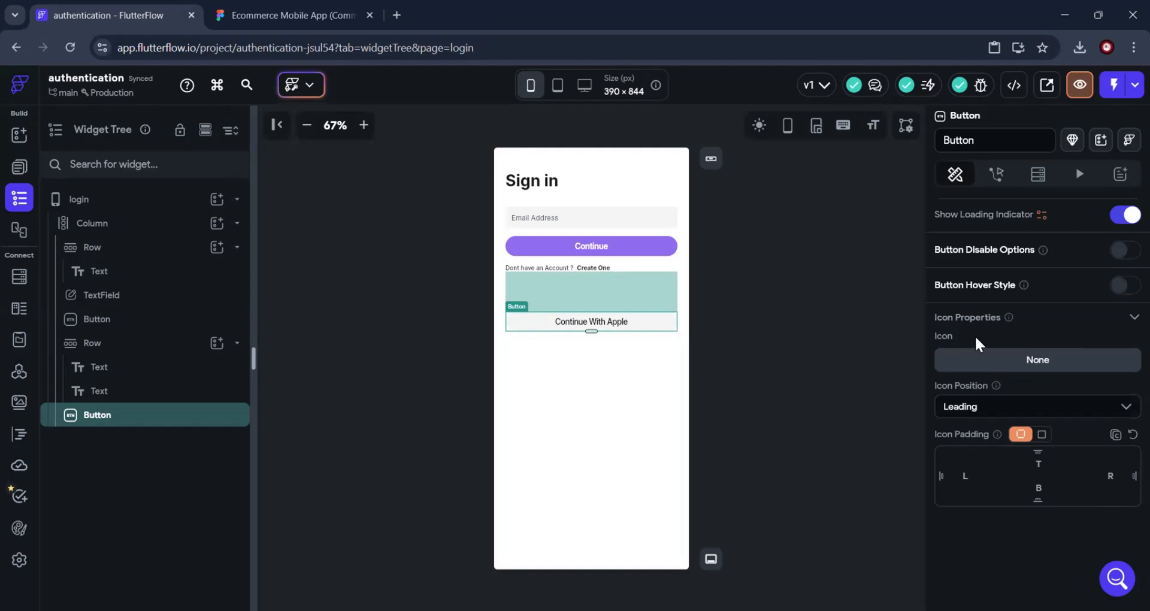
click(1029, 368)
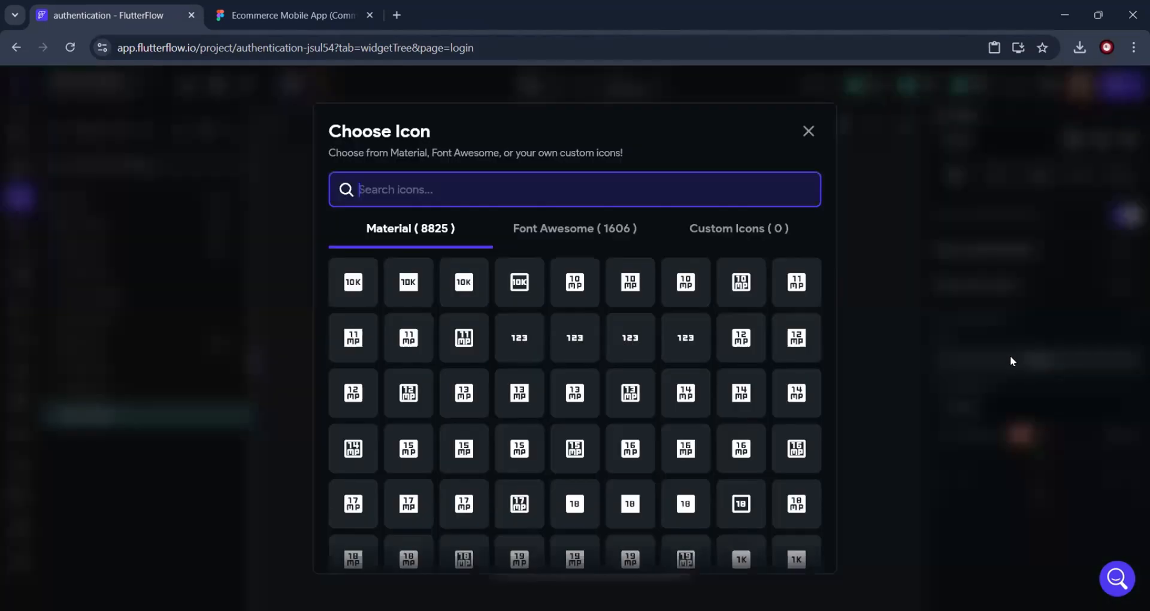
click(606, 233)
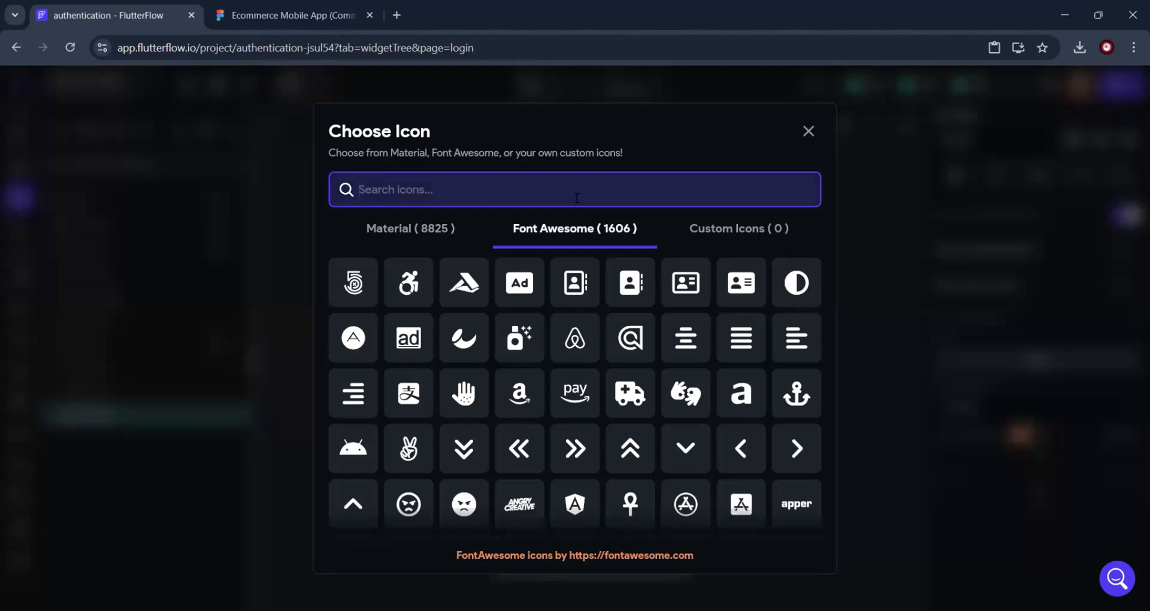
text(apple)
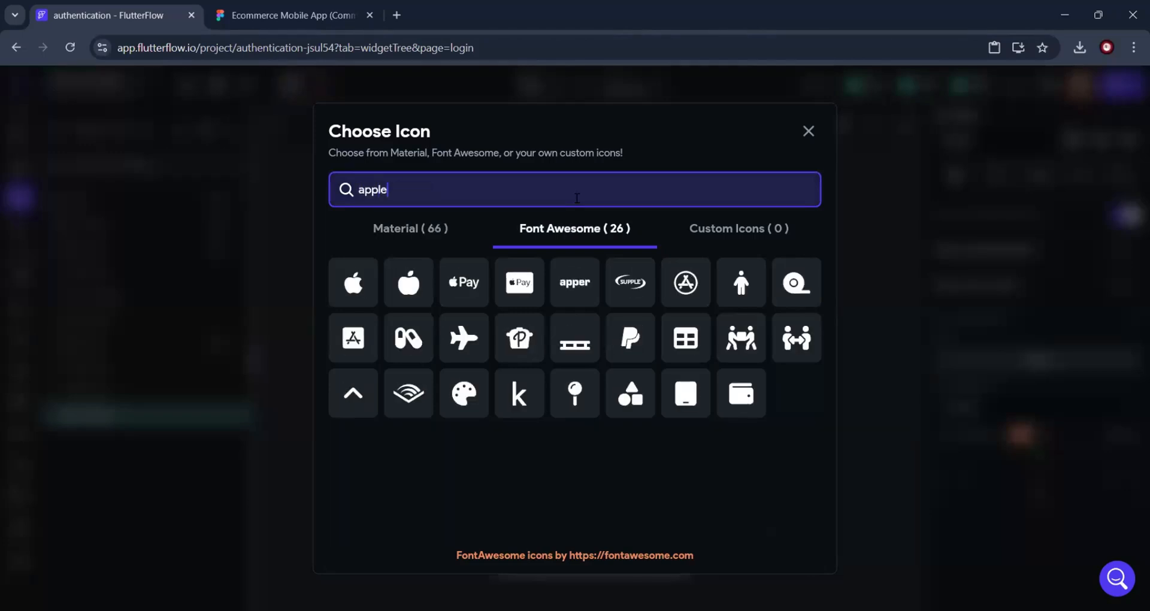
click(353, 282)
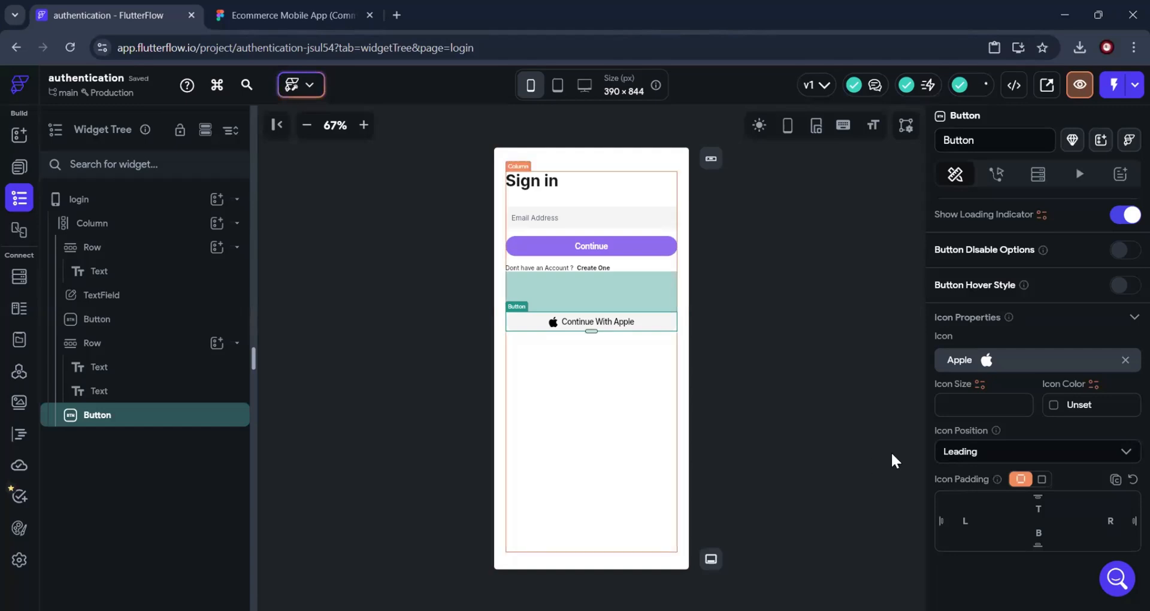
Set the Apple icon's size to 30 on the Continue With Apple button
click(960, 407)
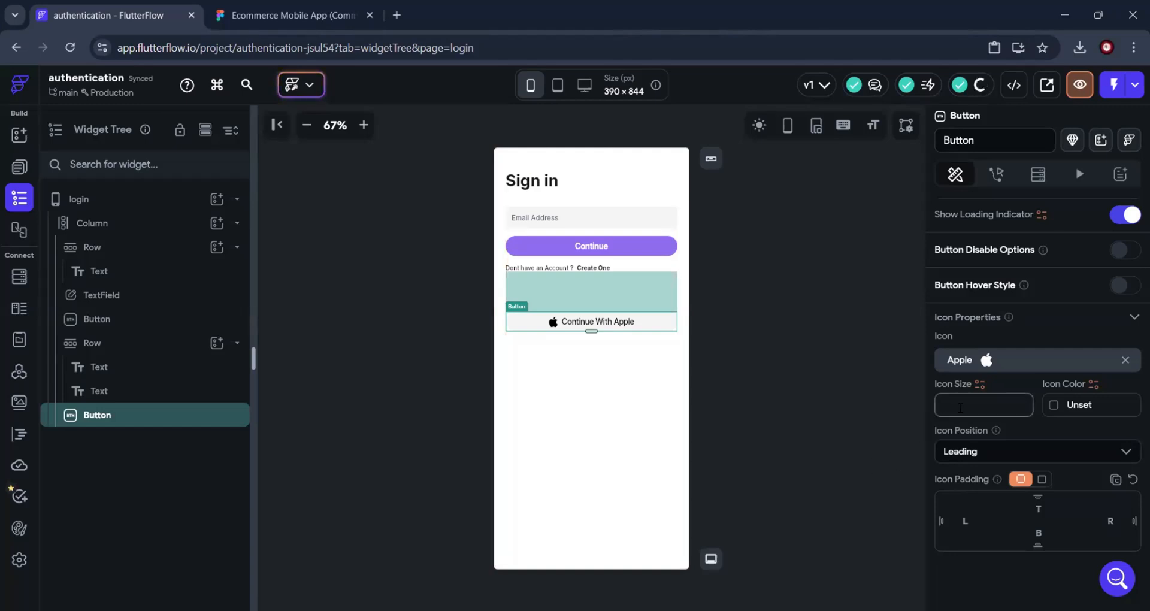
text(20)
key(BackSpace)
key(BackSpace)
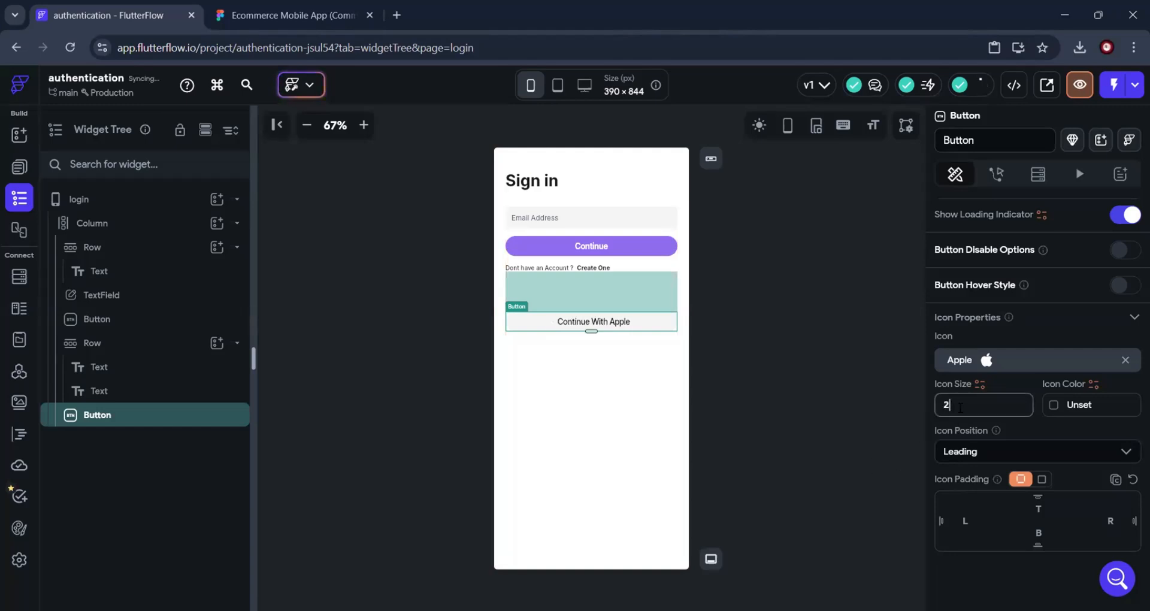
text(30)
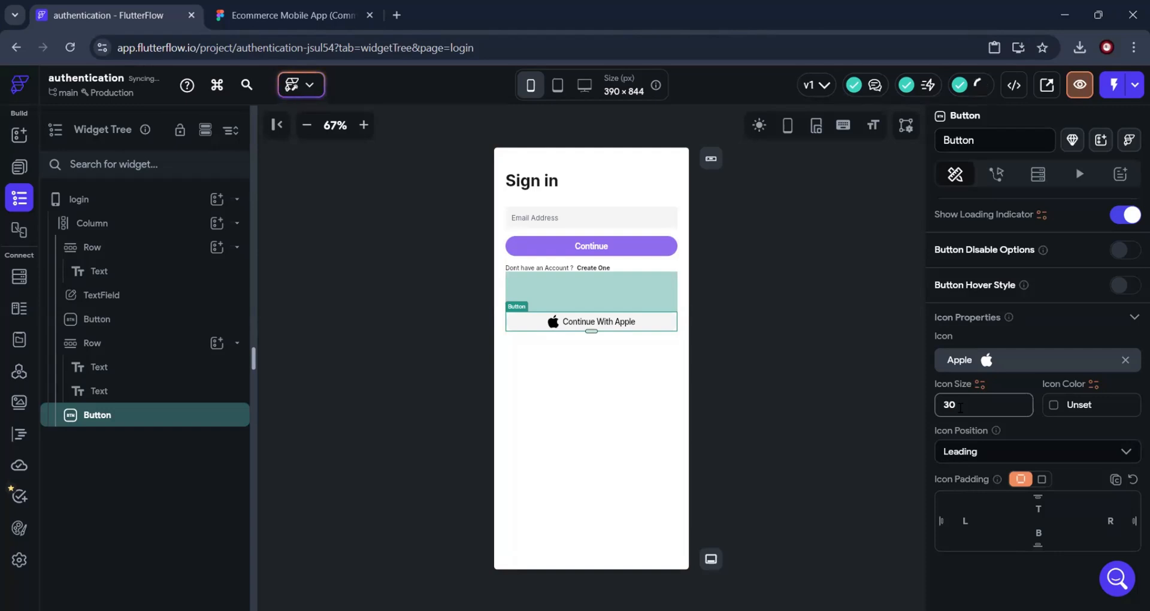
Compare the FlutterFlow login page with the Figma sign-in screen and inspect the Continue With Google button's layout there
click(304, 21)
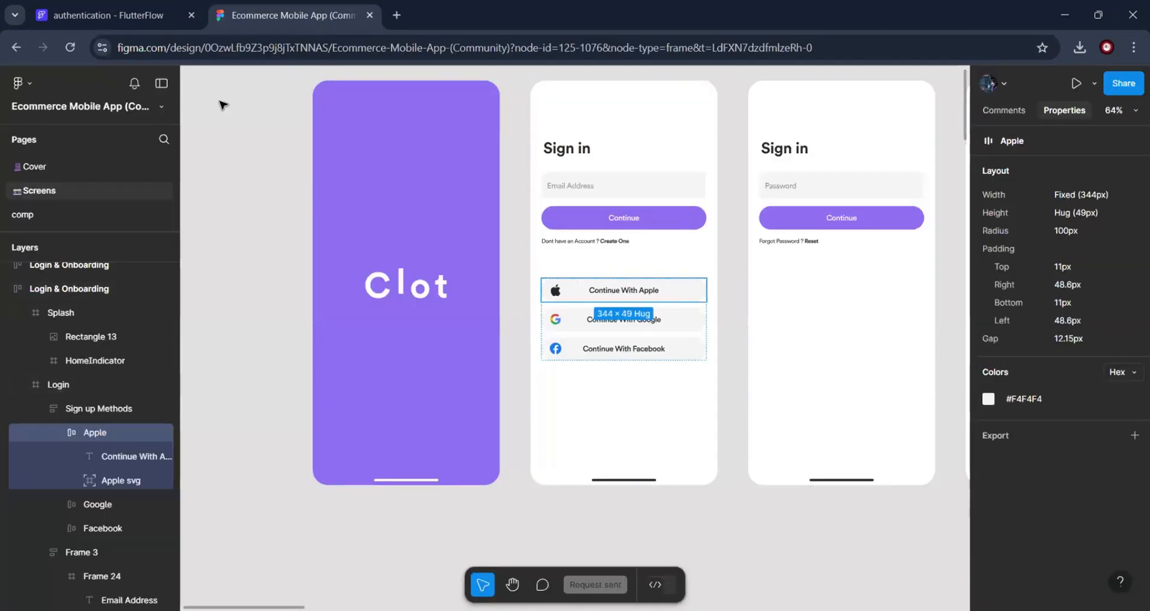
click(130, 13)
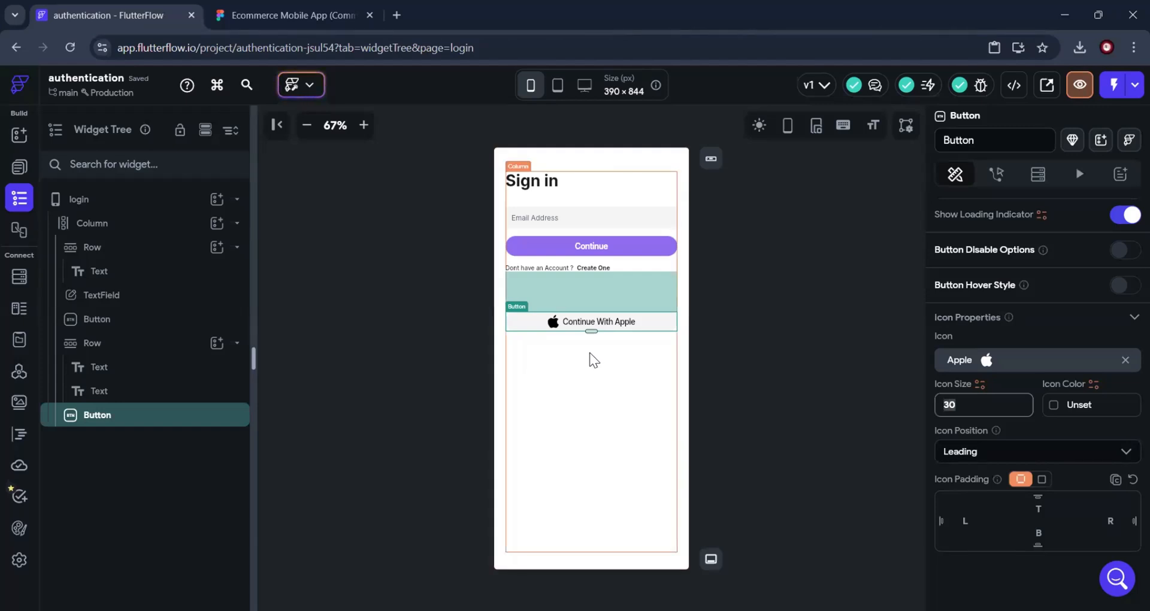
click(725, 352)
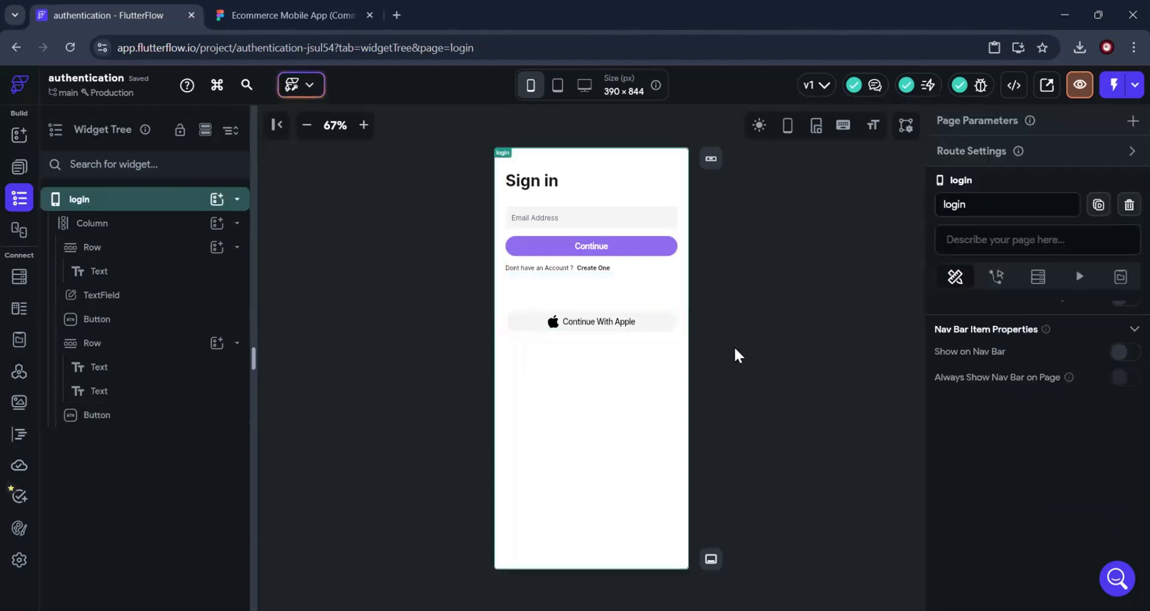
click(317, 15)
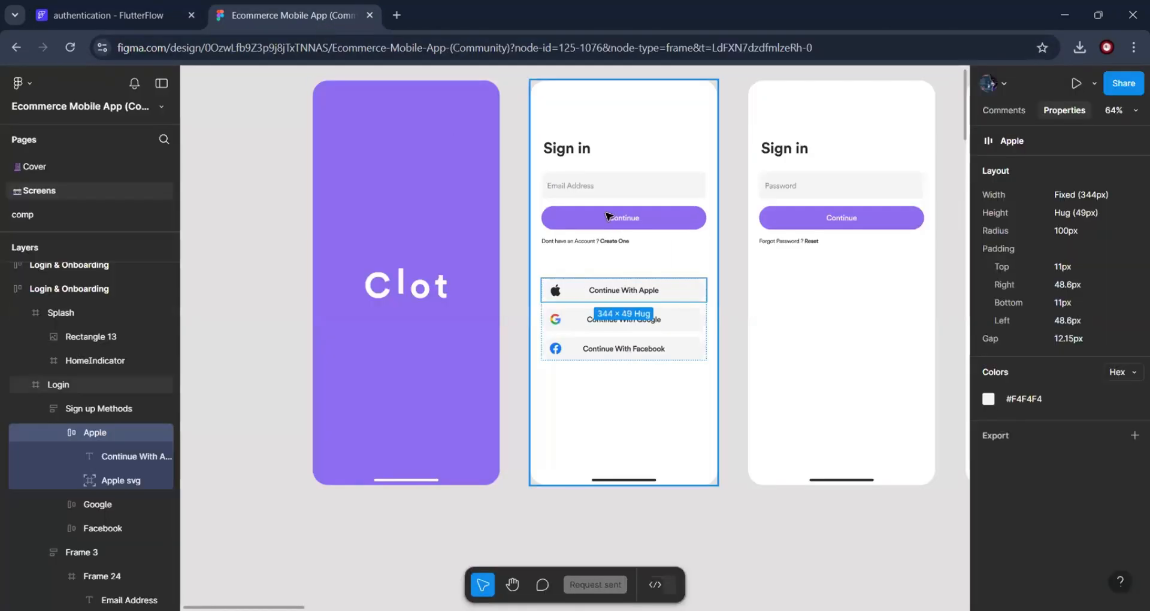
click(72, 11)
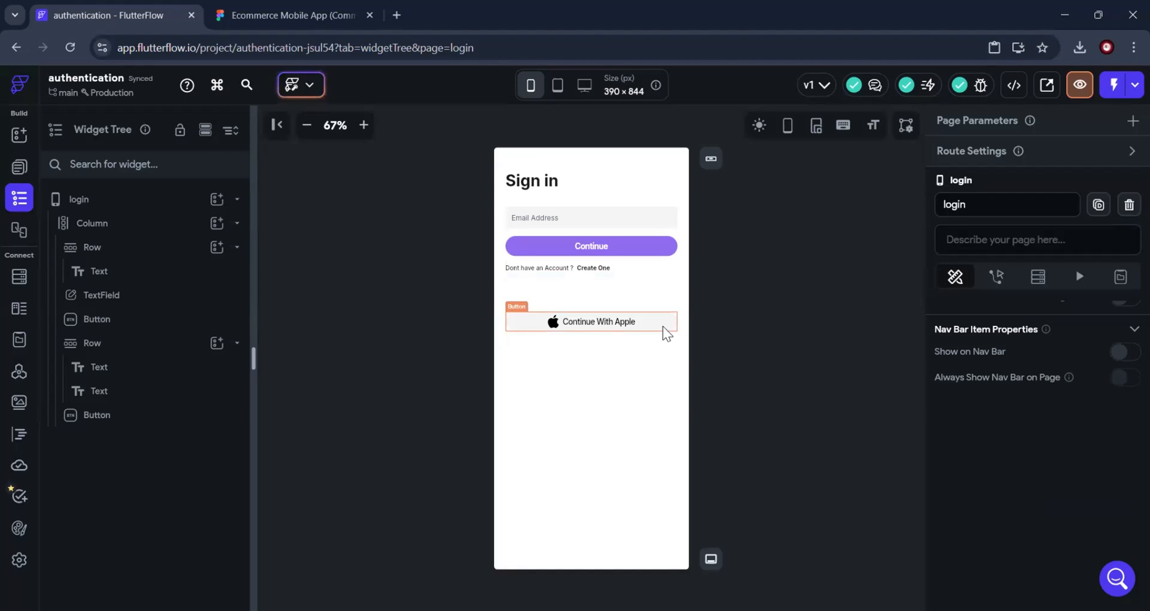
click(745, 364)
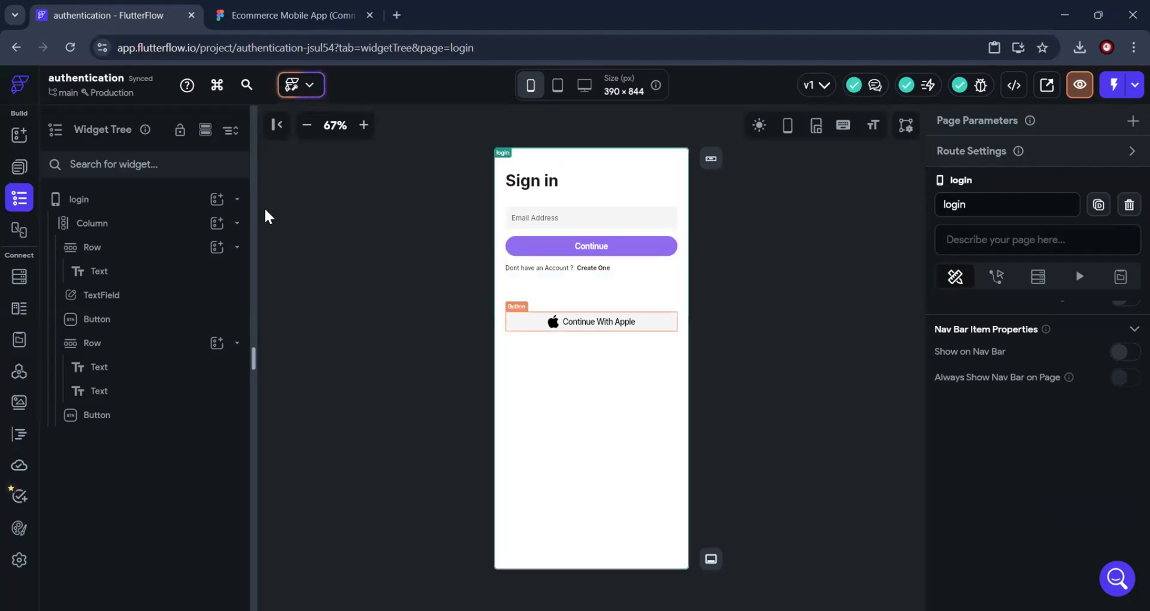
click(258, 16)
click(690, 332)
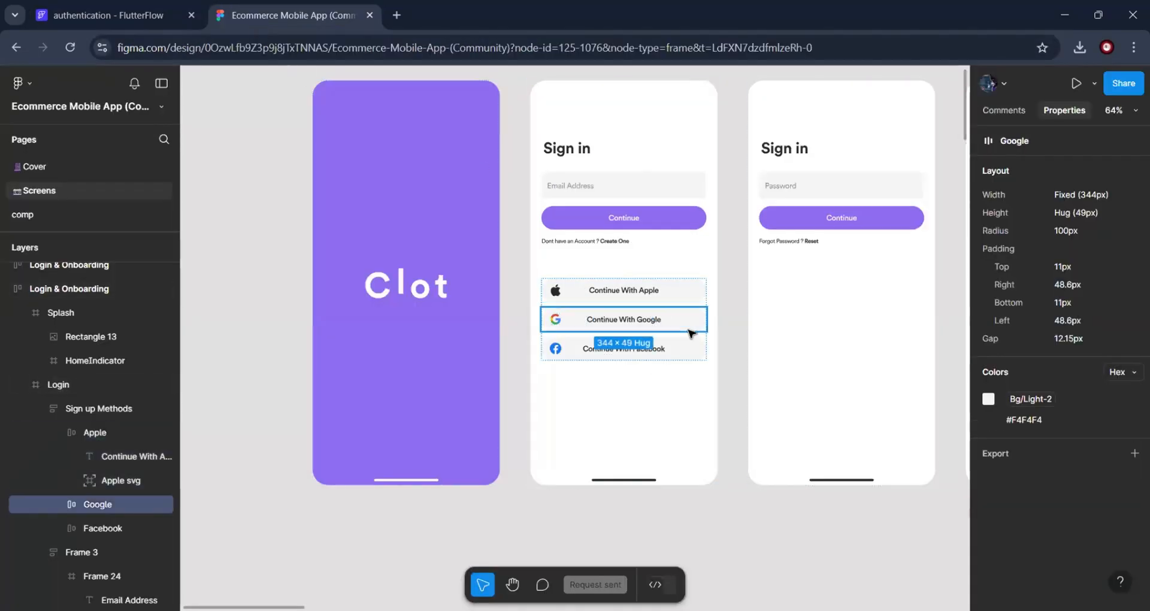
click(121, 7)
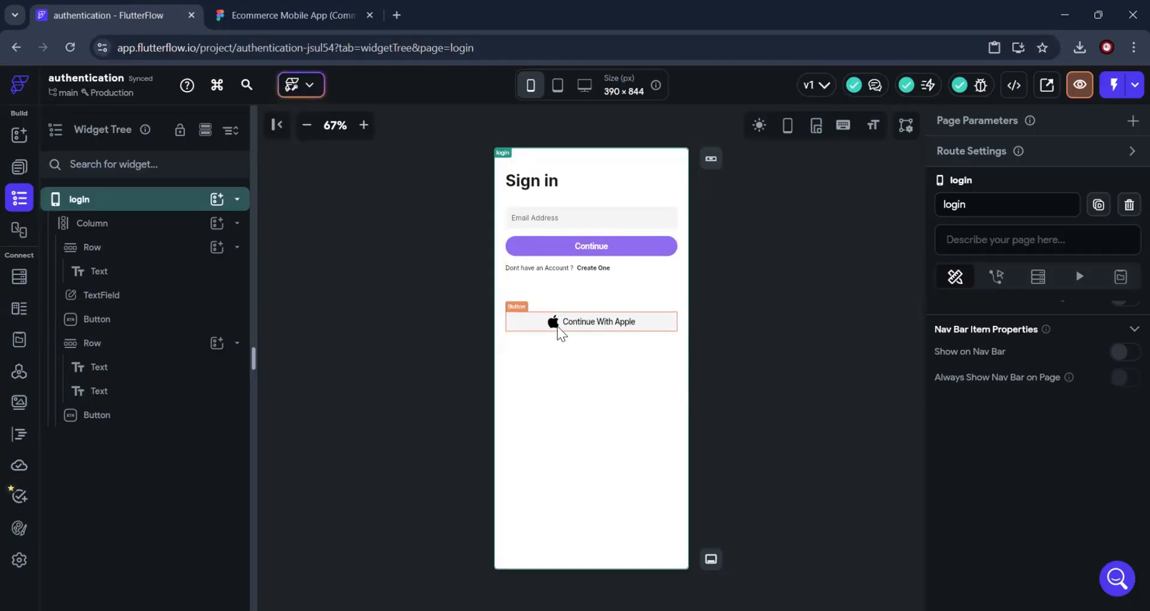
Duplicate the Continue With Apple button within the login page's column
right_click(557, 326)
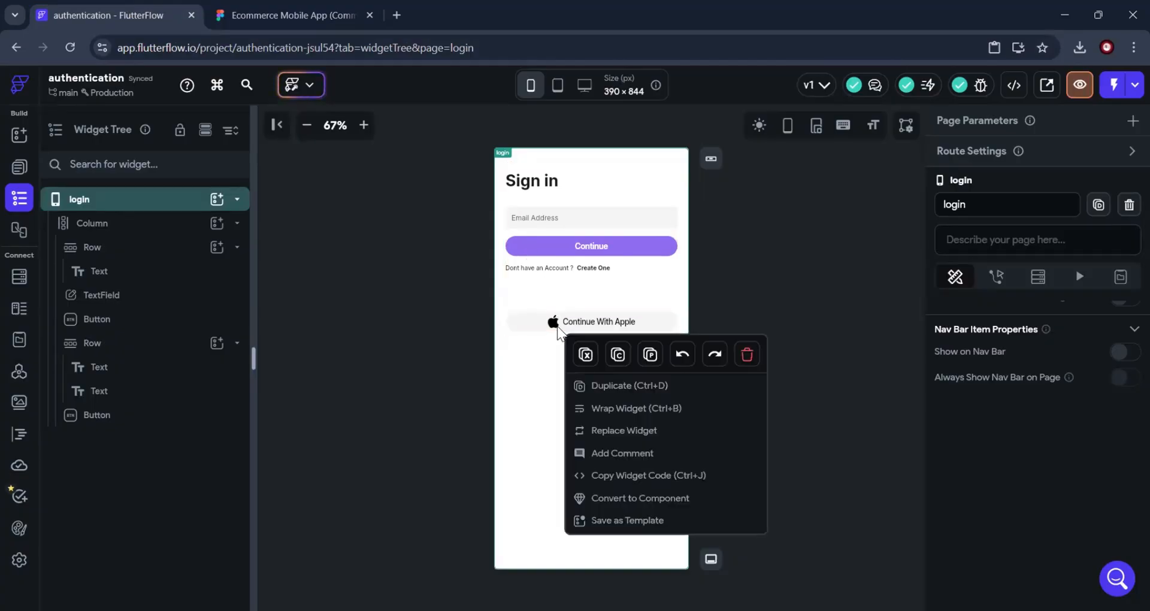
click(514, 315)
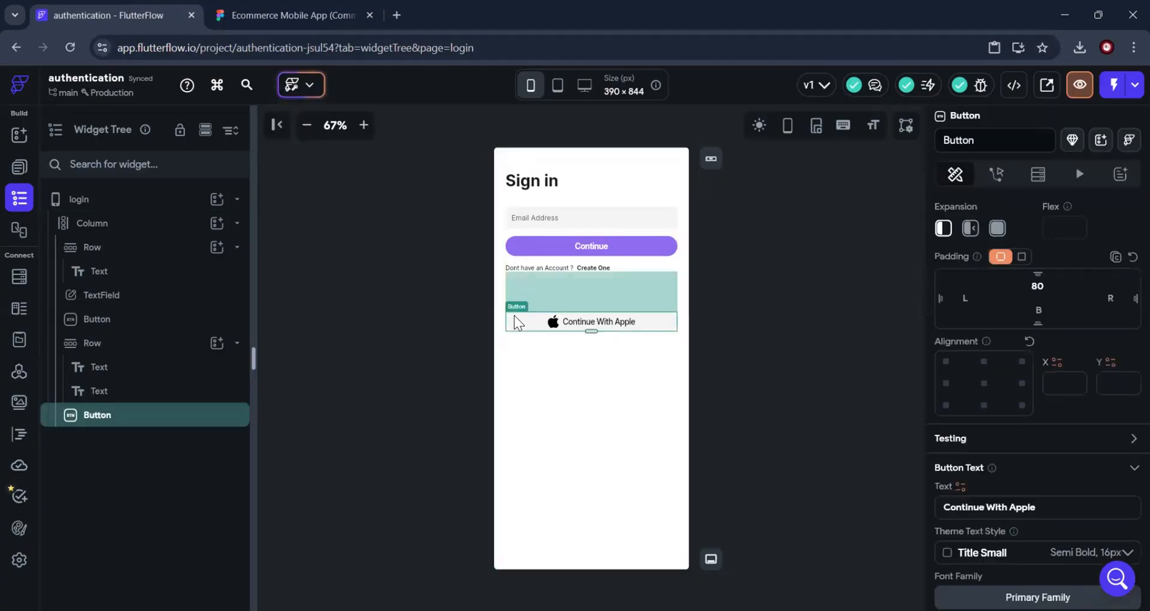
right_click(85, 415)
click(155, 286)
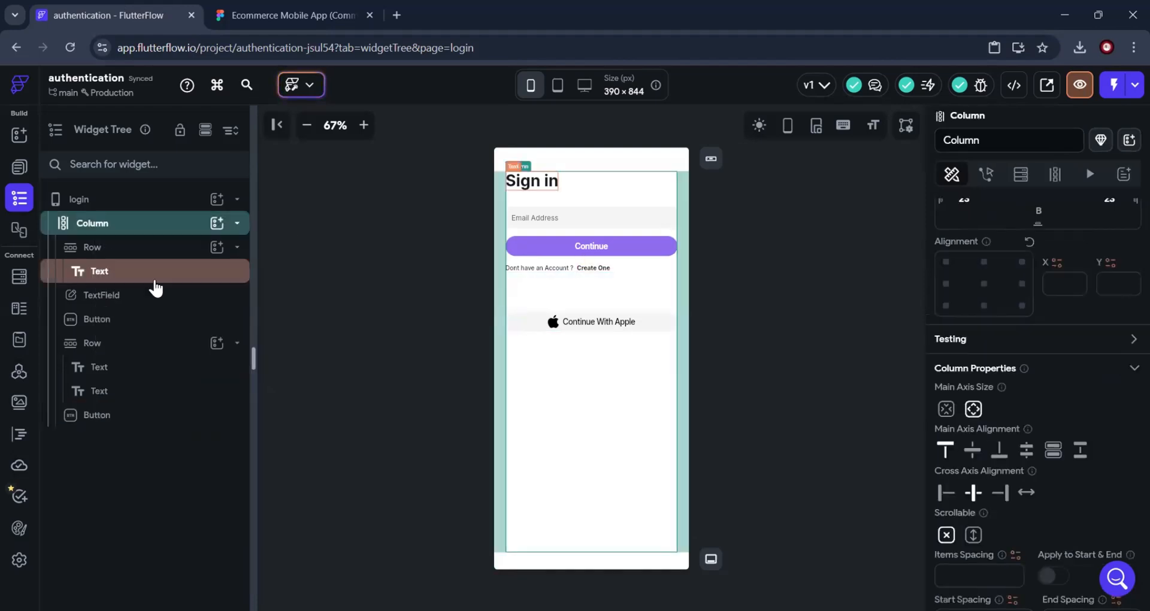
click(650, 377)
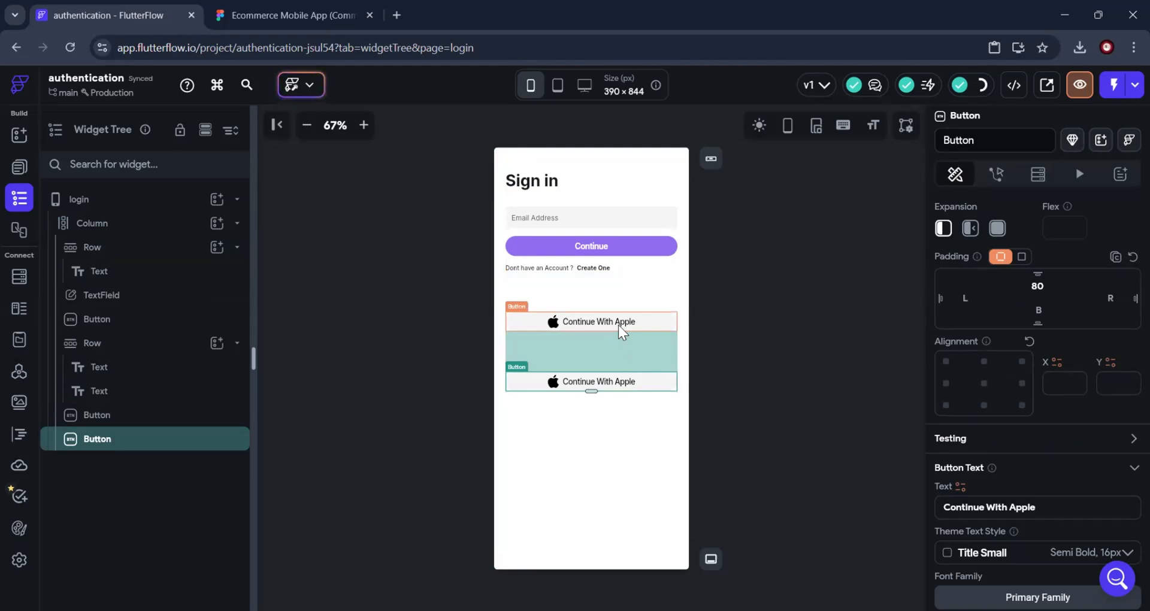
Check the spacing between the sign-in method buttons in Figma and set the duplicated FlutterFlow button's top padding to 12
click(274, 23)
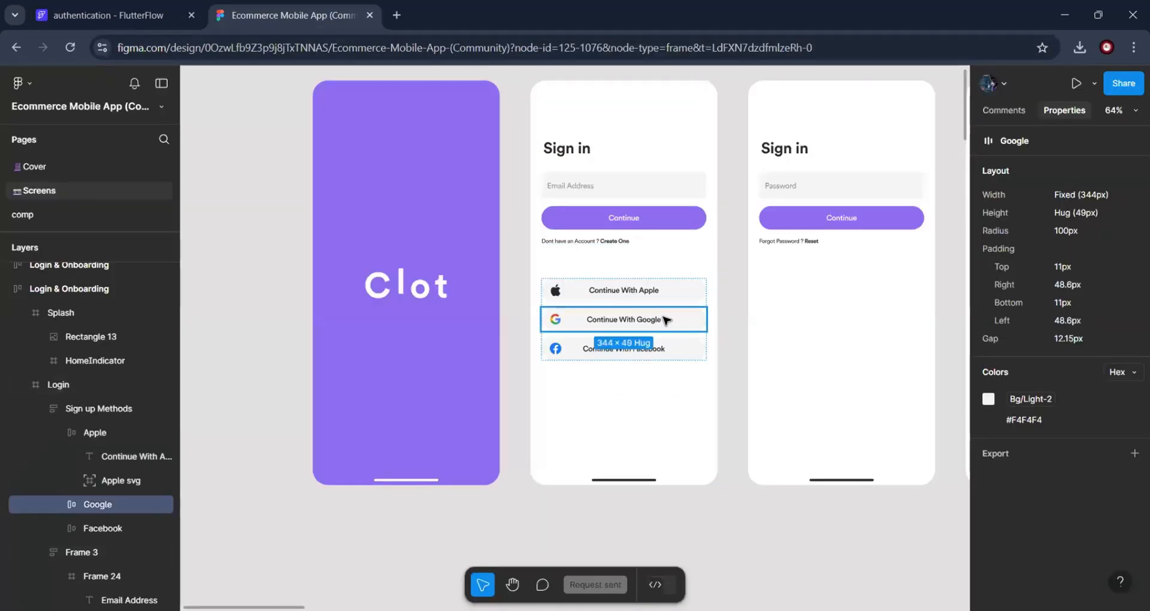
key(alt)
click(110, 14)
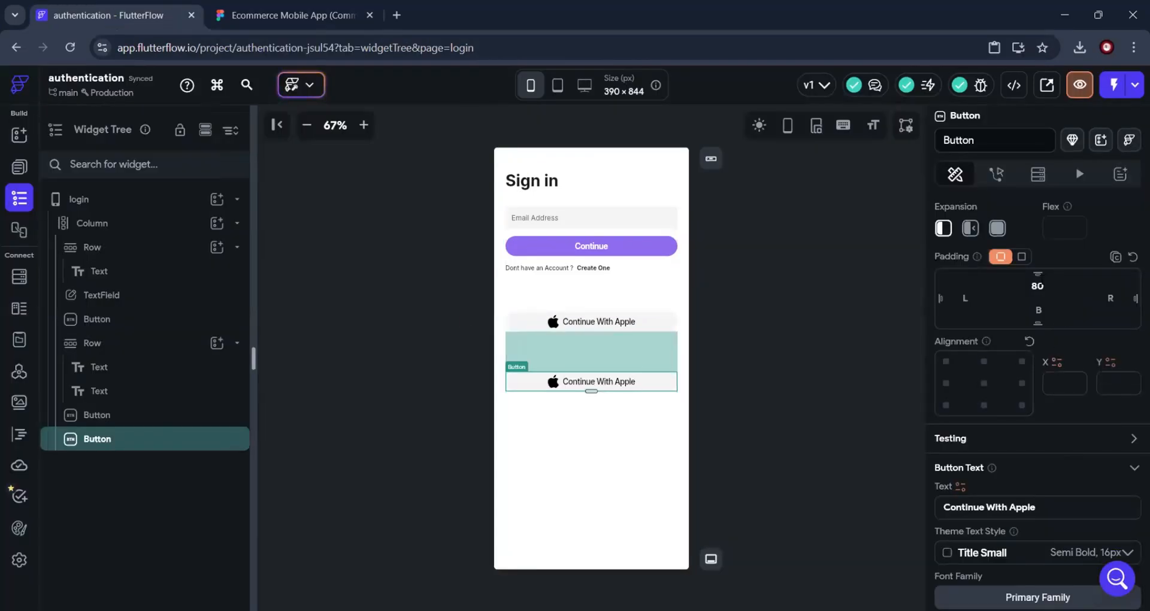
text(12)
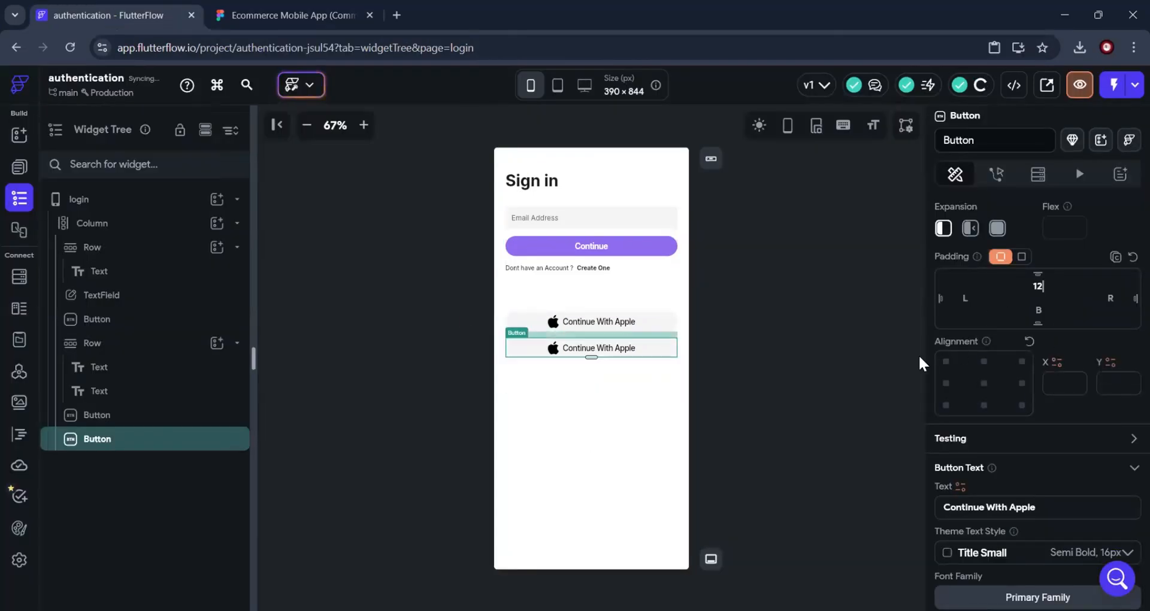
click(889, 373)
Change the duplicated button's text to Continue With Google
click(622, 350)
drag(1039, 509, 1009, 507)
key(BackSpace)
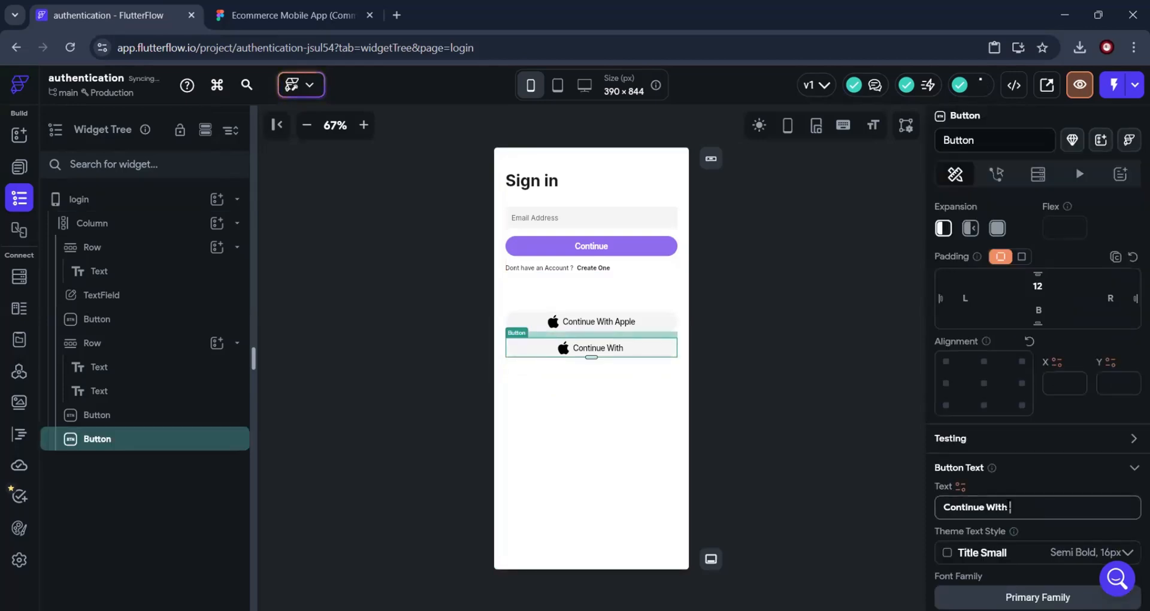
text(Google)
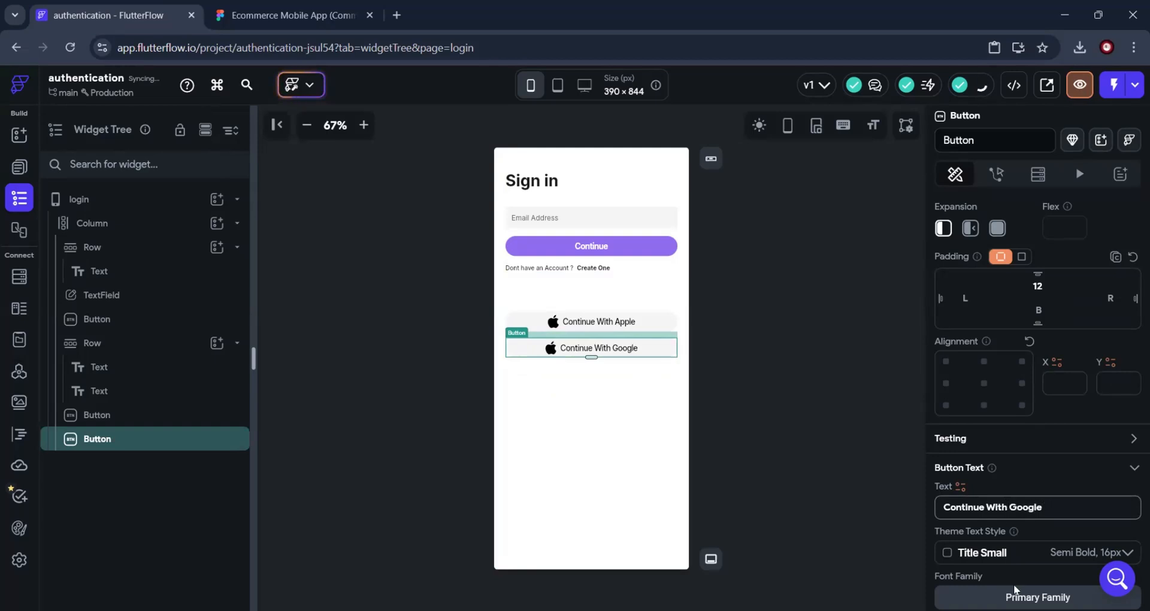
Replace the Continue With Google button's icon with the Font Awesome Google Plus G icon, searching for "google"
scroll(1024, 515, down, 5)
scroll(1022, 511, down, 12)
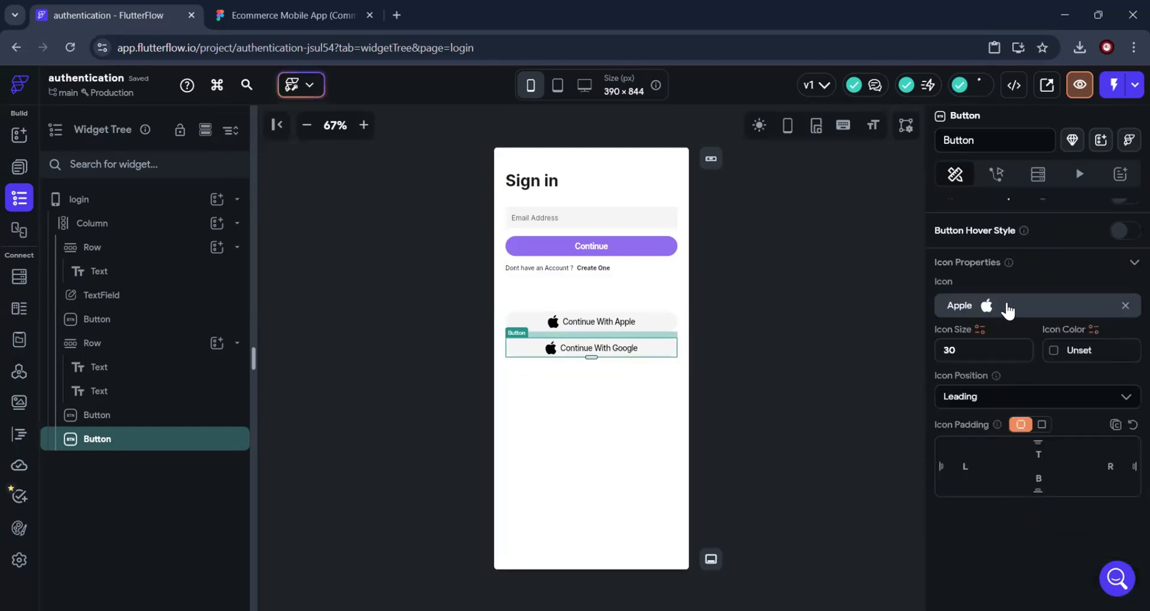
click(1006, 307)
click(519, 236)
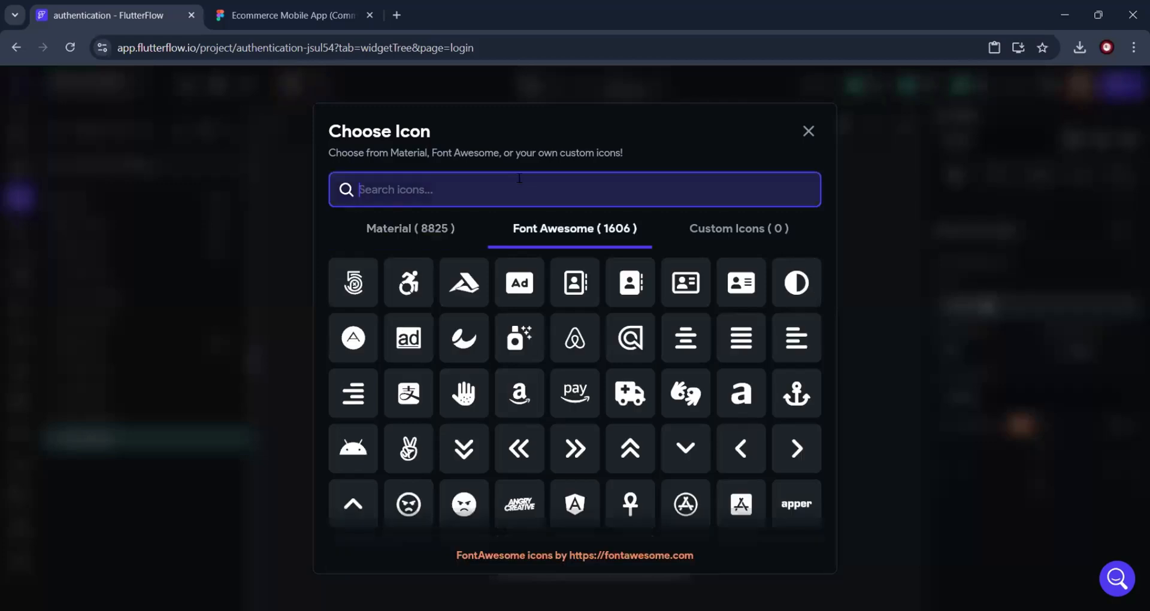
text(goog)
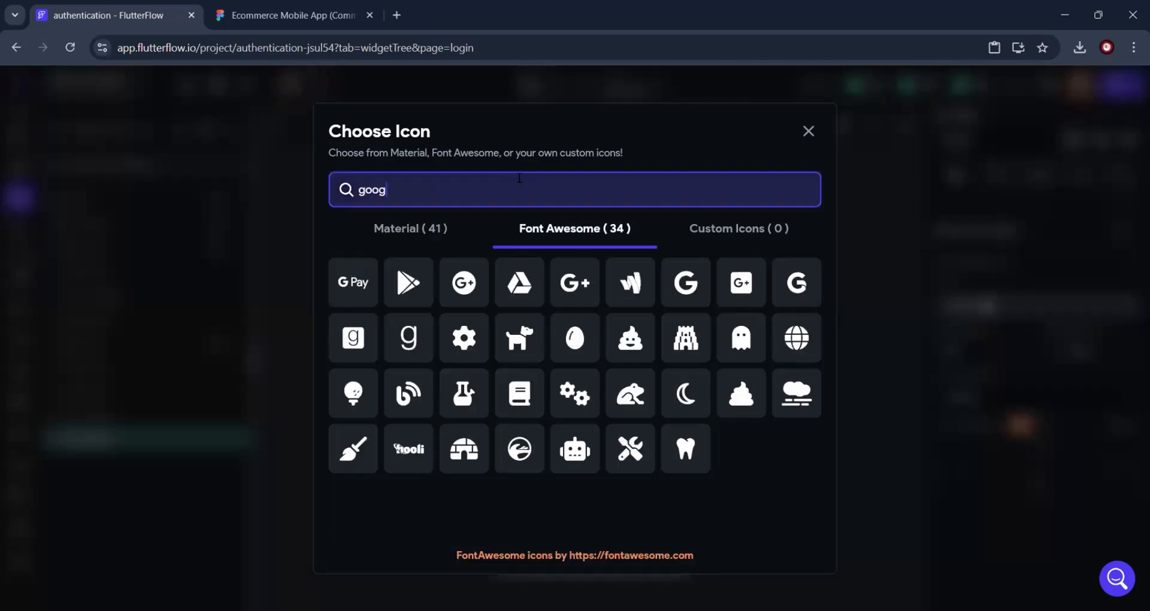
text(le)
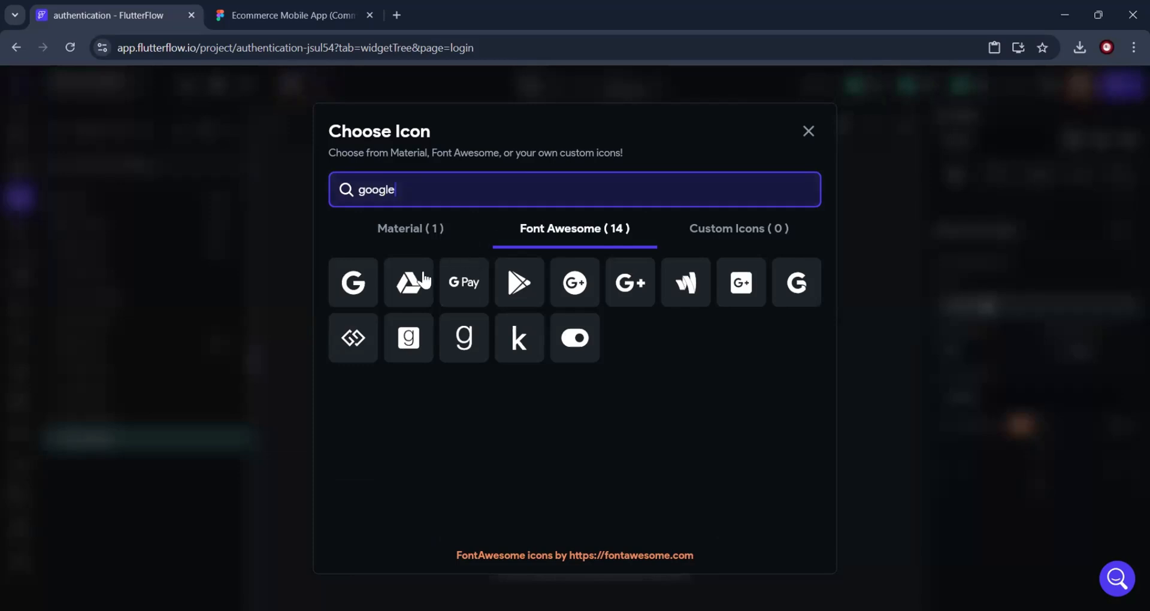
click(645, 290)
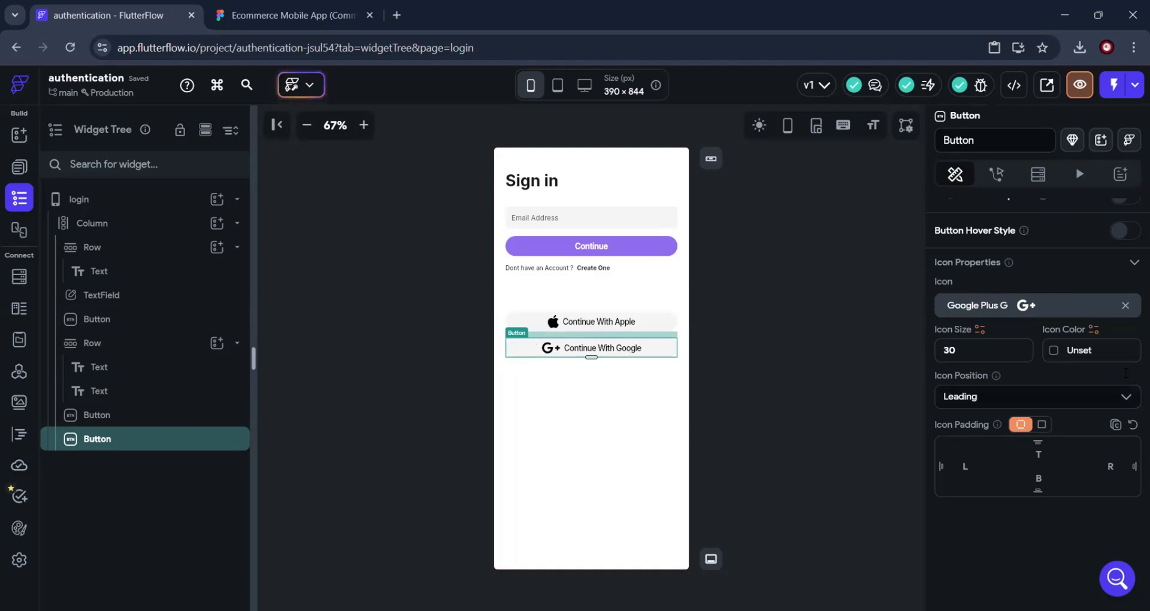
Set the Continue With Google button's icon color to the Tertiary theme color
click(1087, 352)
click(1053, 350)
click(873, 455)
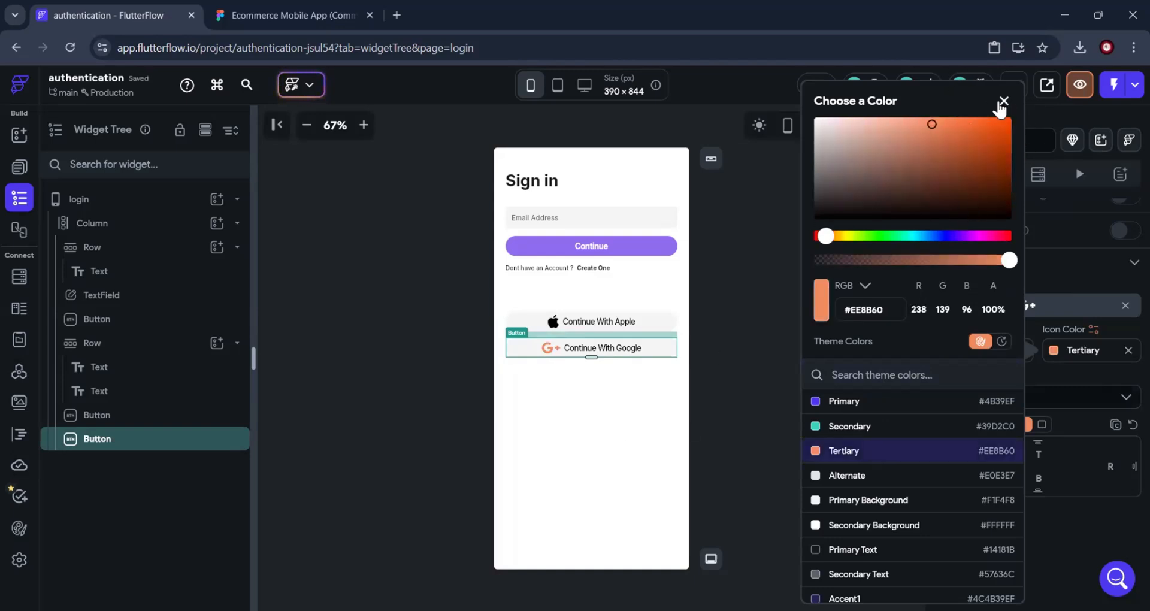
click(1004, 100)
click(770, 409)
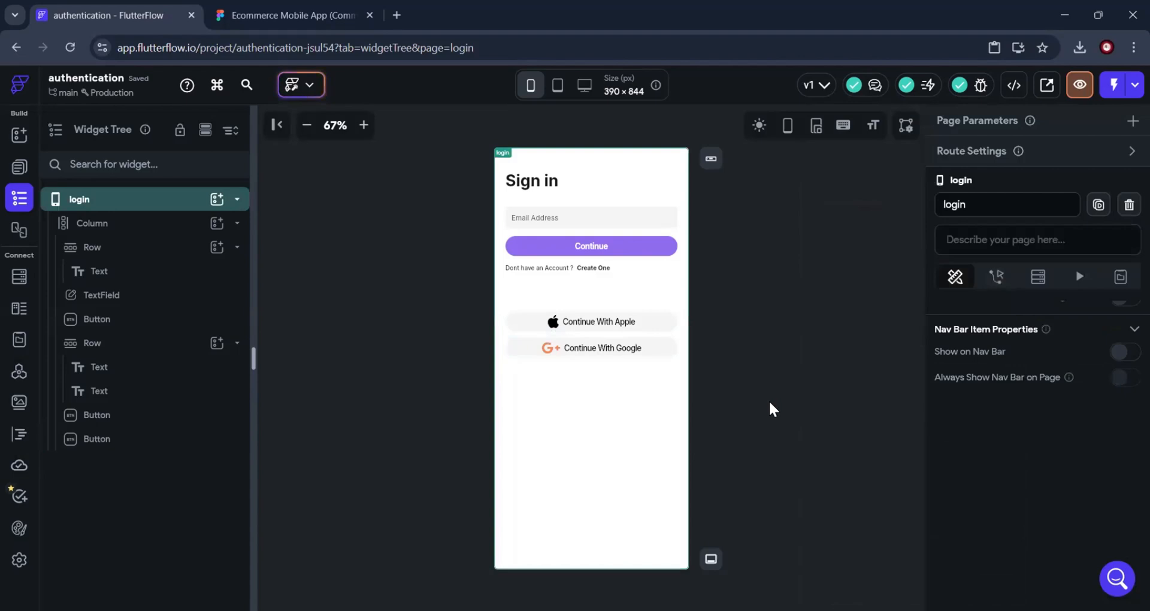
Check the Continue With Facebook button on the Figma sign-in screen and return to FlutterFlow
click(271, 8)
click(560, 358)
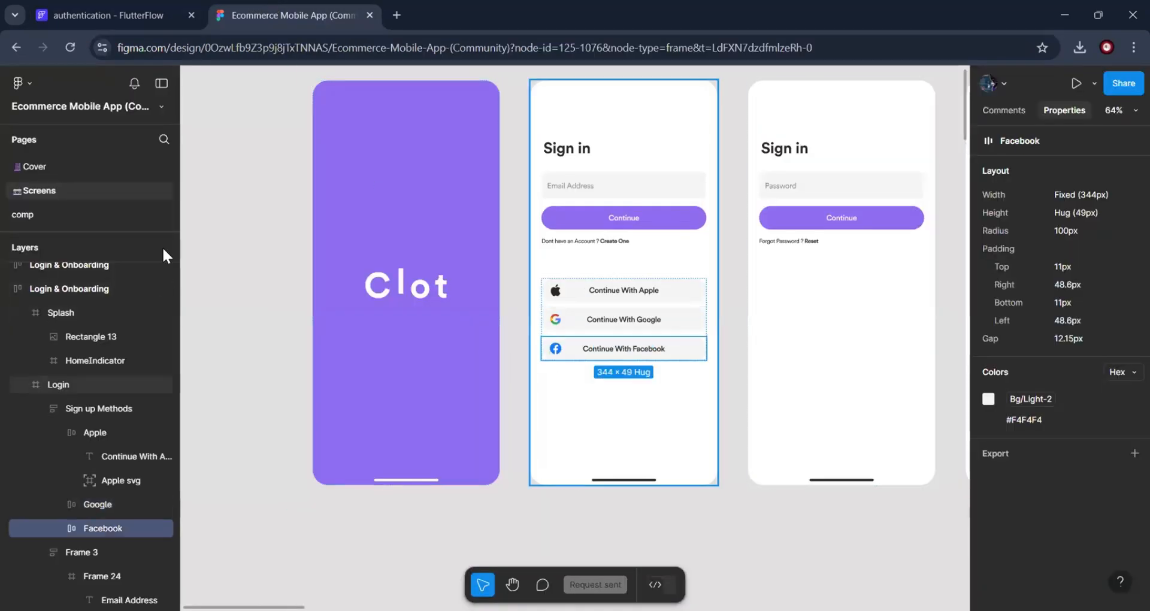
click(149, 12)
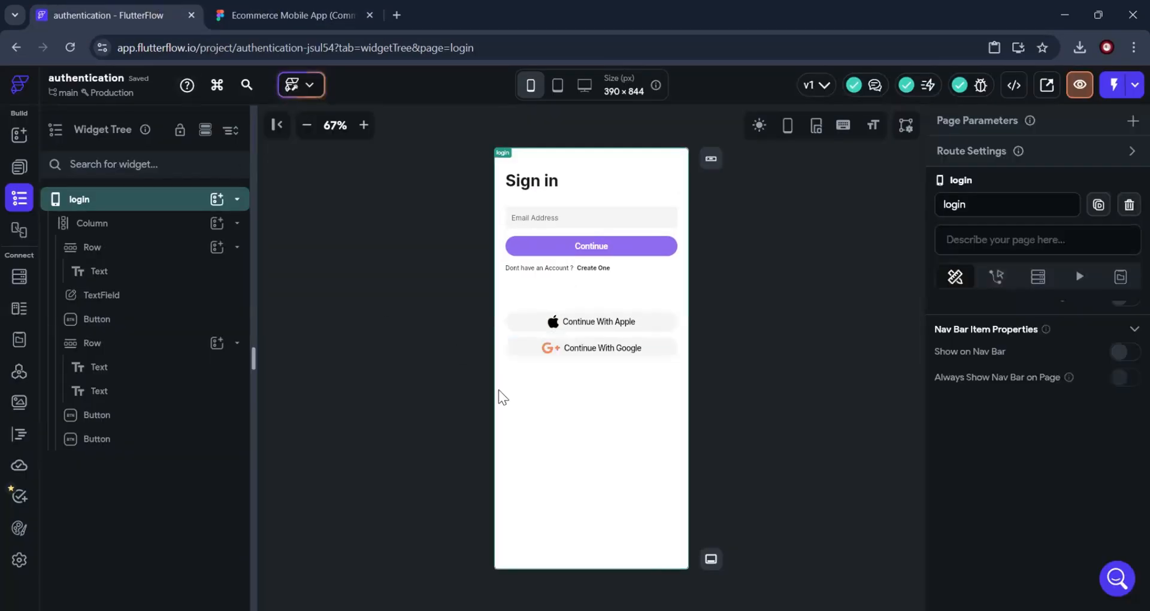
click(648, 354)
right_click(648, 354)
key(Escape)
key(ctrl+v)
click(623, 430)
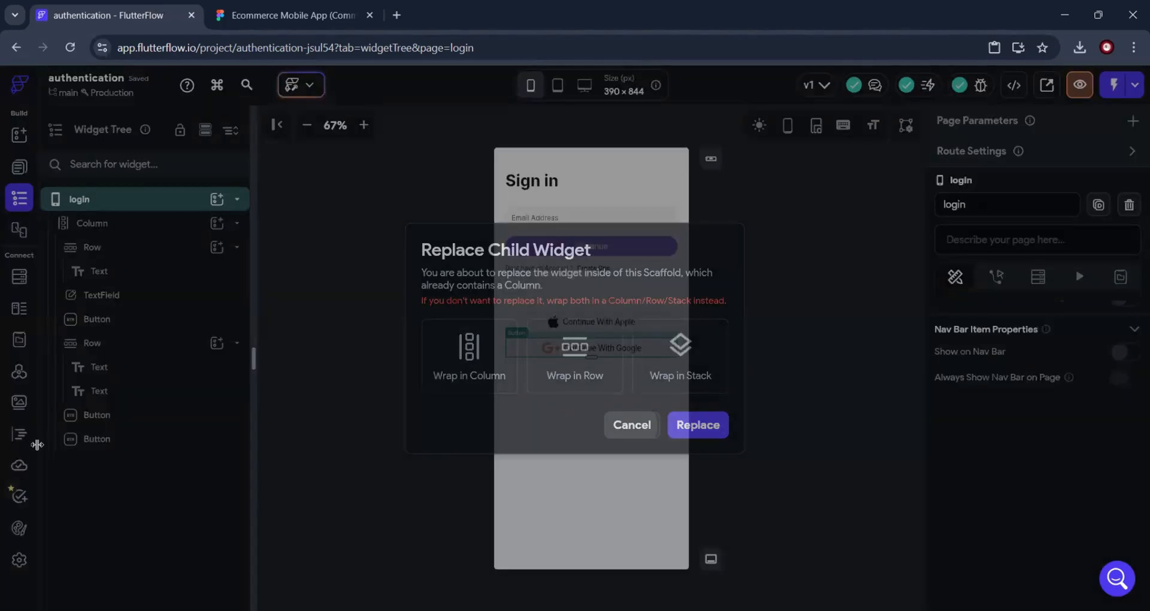
Duplicate the Continue With Google button within the login page's column
click(92, 446)
right_click(92, 441)
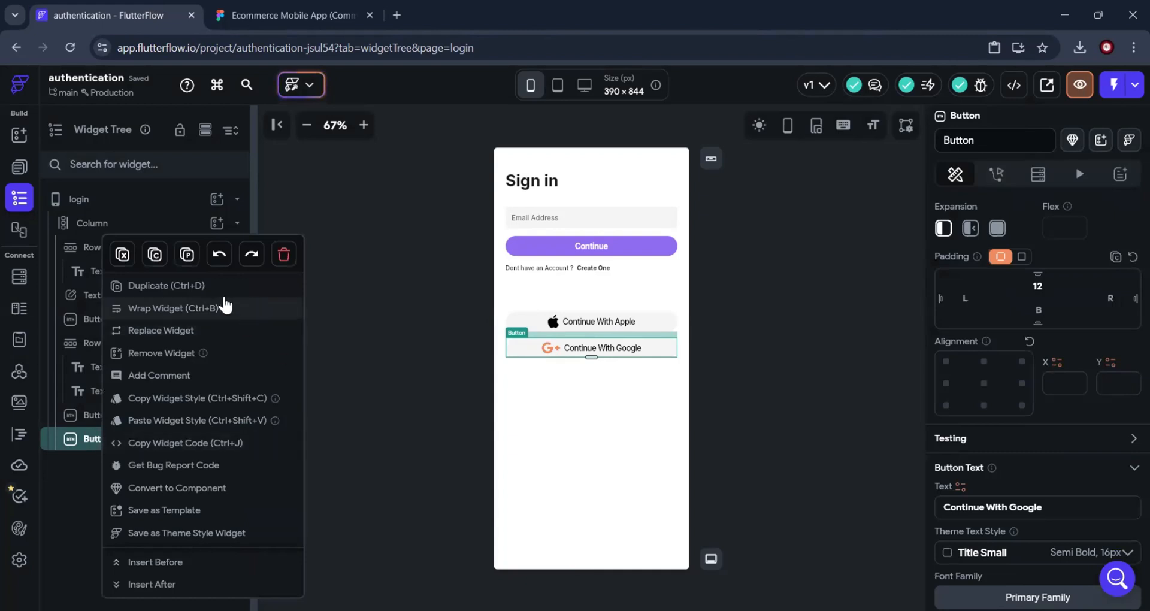
click(156, 285)
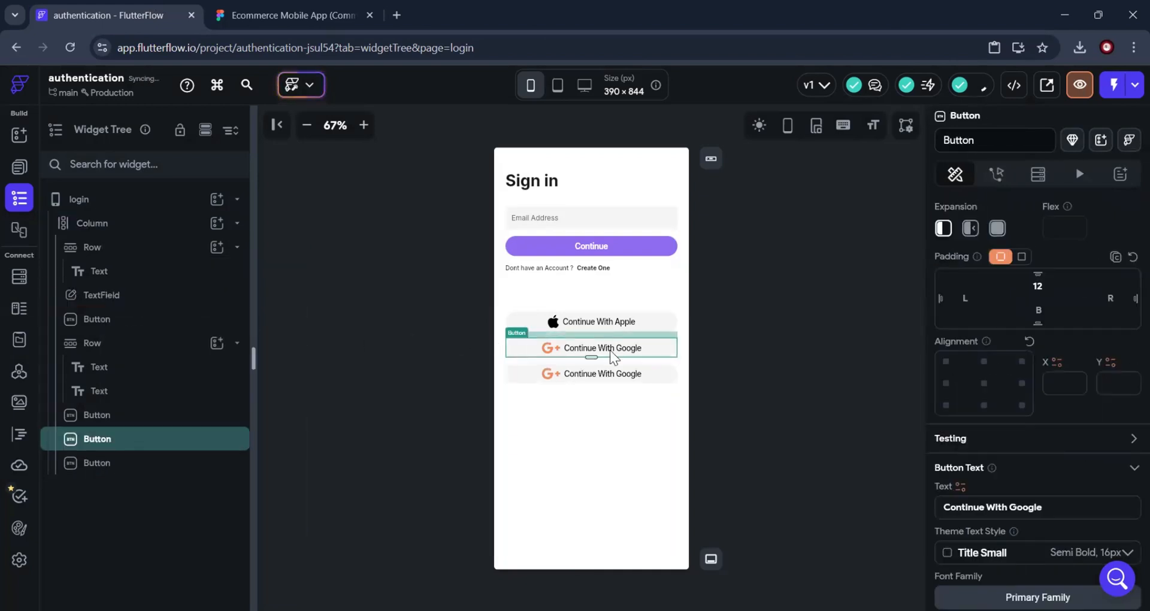
Change the lowest duplicated button's text to Continue With Facebook
click(651, 373)
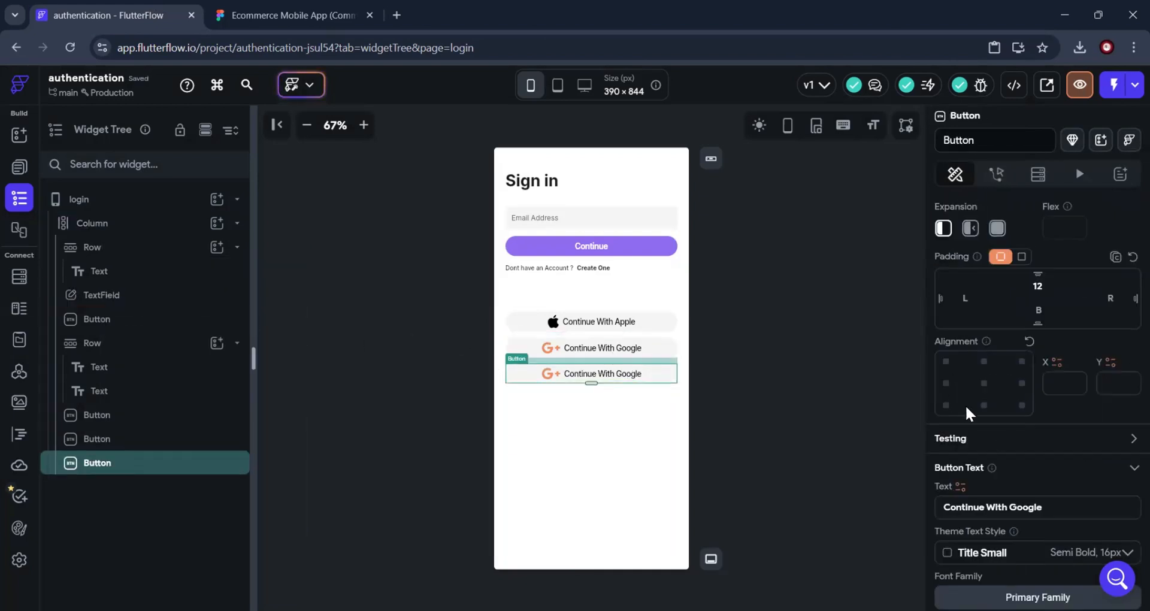
click(1052, 502)
key(BackSpace)
key(BackSpace)
key(BackSpace)
key(BackSpace)
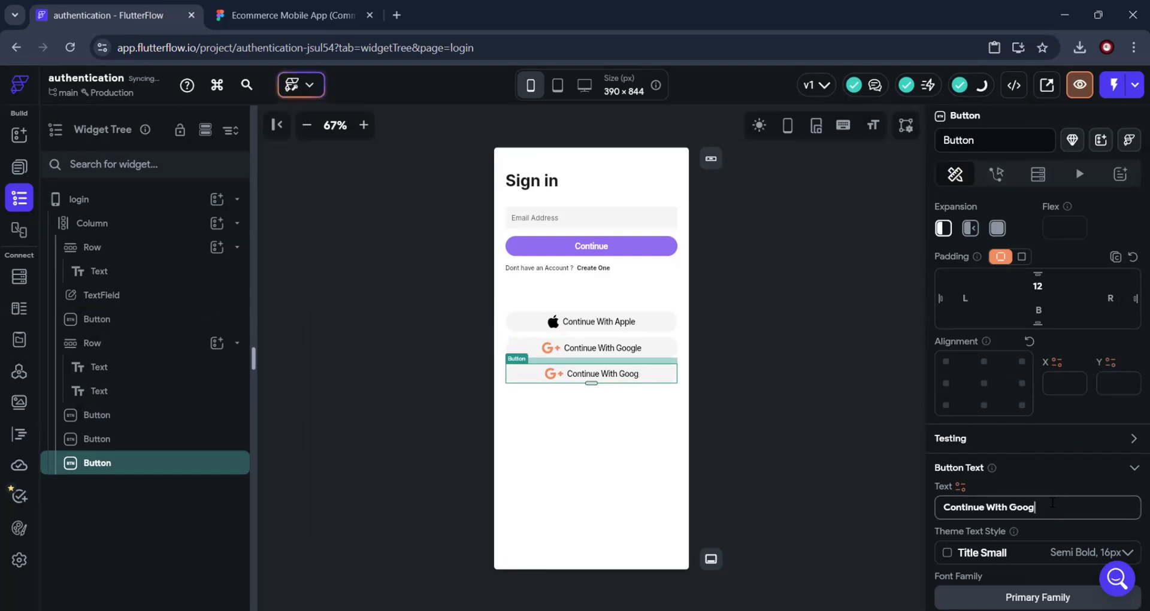
key(BackSpace)
key(BackSpace)
key(BackSpace)
key(BackSpace)
text(F)
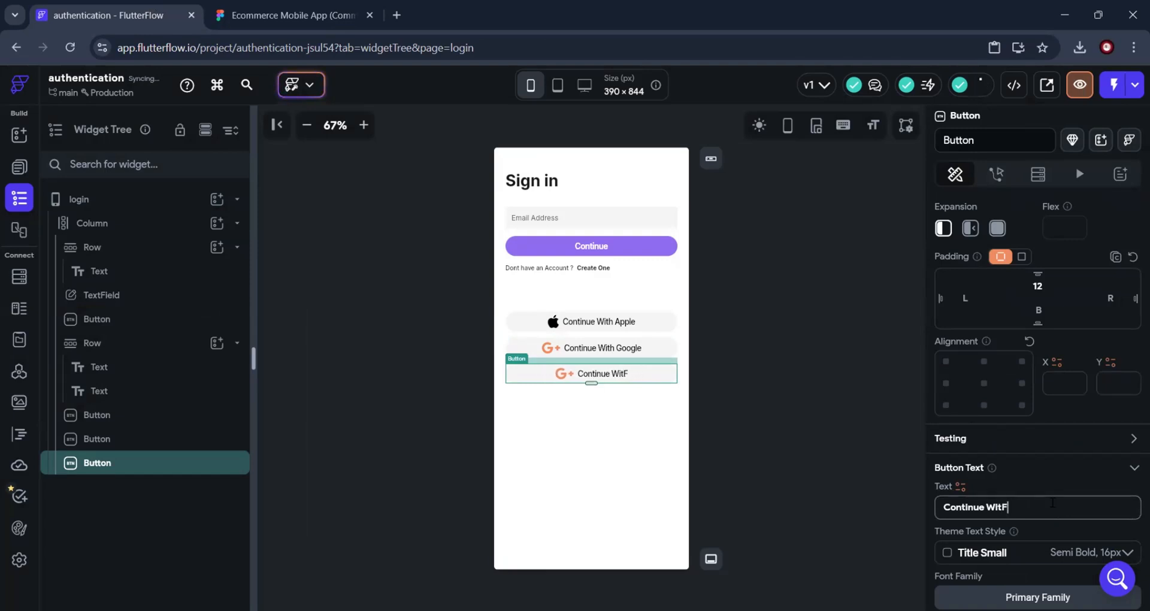
text(ace)
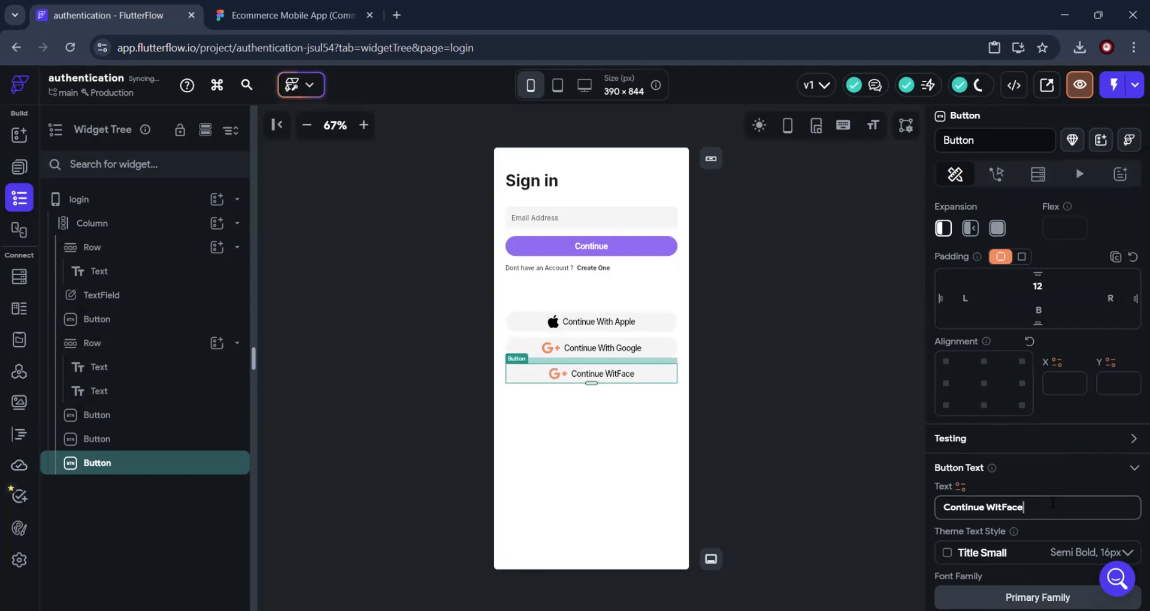
key(Left)
text(h Face)
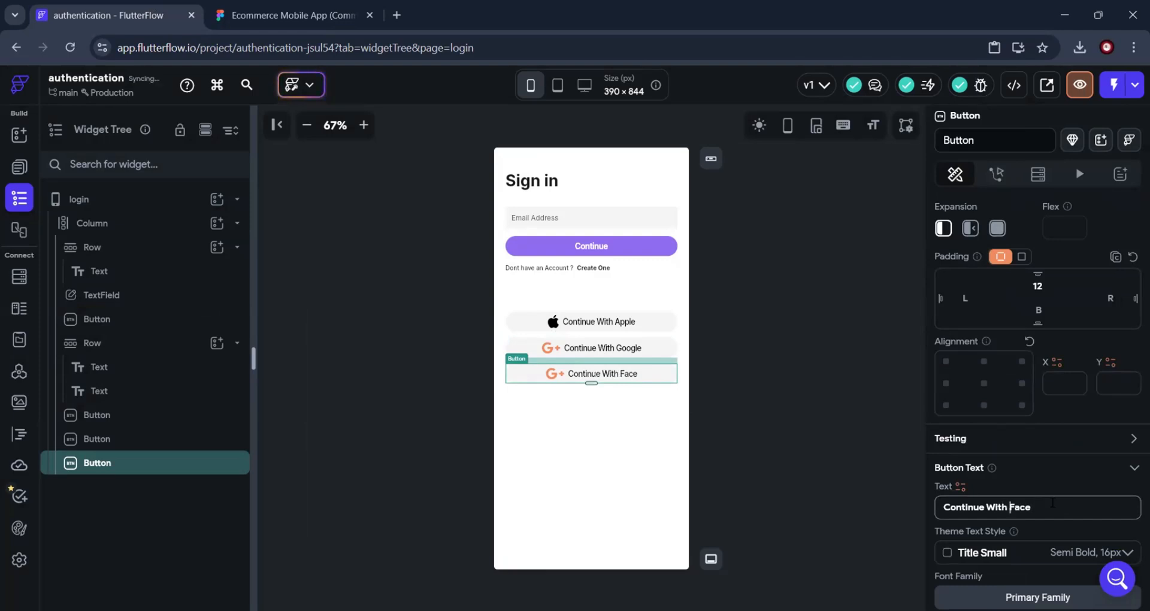
text(Book)
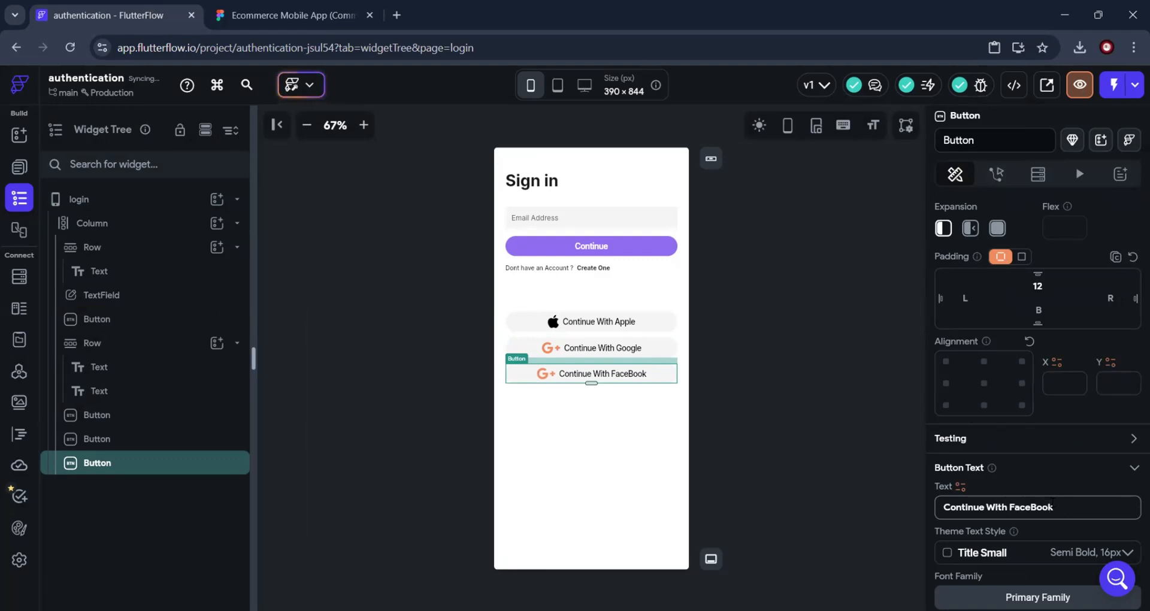
key(Left)
key(Left)
key(Left)
key(BackSpace)
text(n)
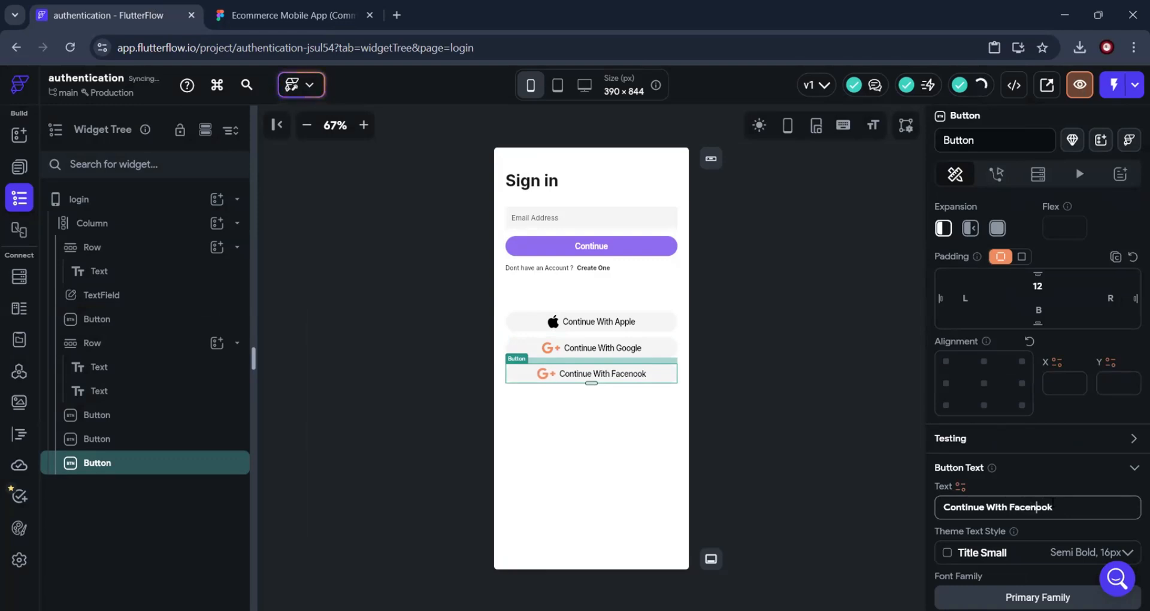
key(BackSpace)
text(bo)
Replace the Continue With Facebook button's icon with the Font Awesome Facebook F icon, searching for "face"
scroll(1018, 527, down, 1)
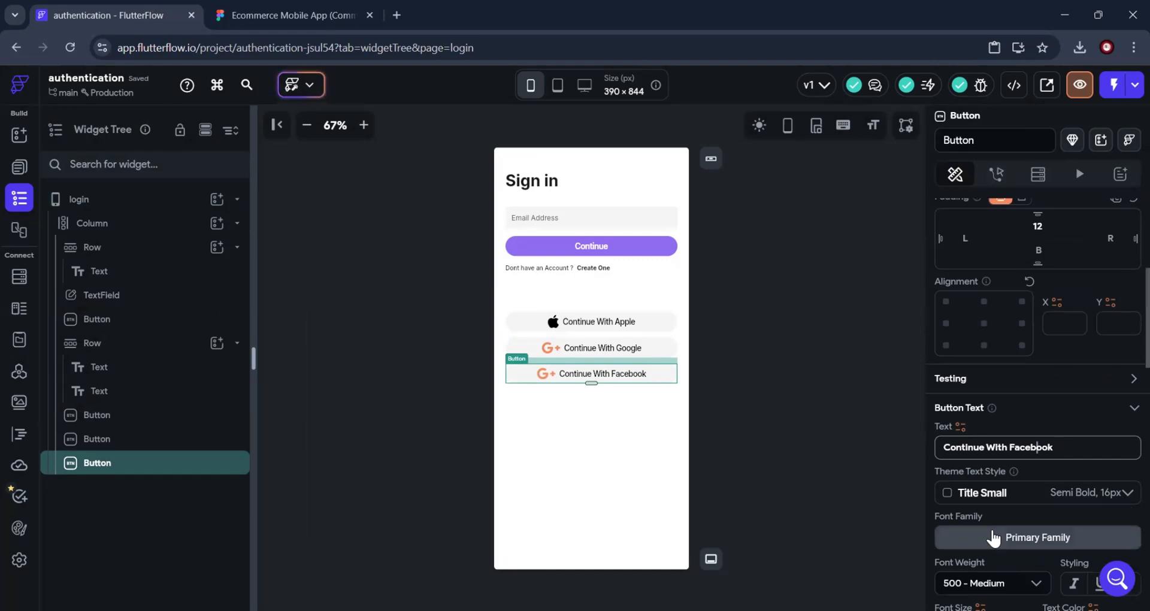
scroll(1065, 504, down, 8)
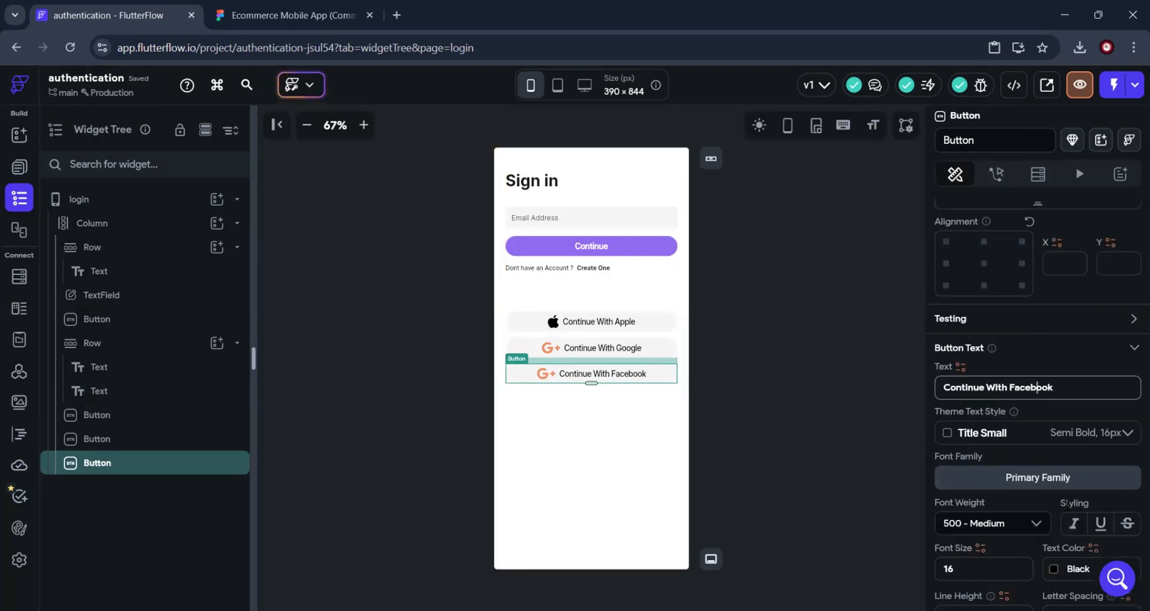
scroll(1007, 534, down, 7)
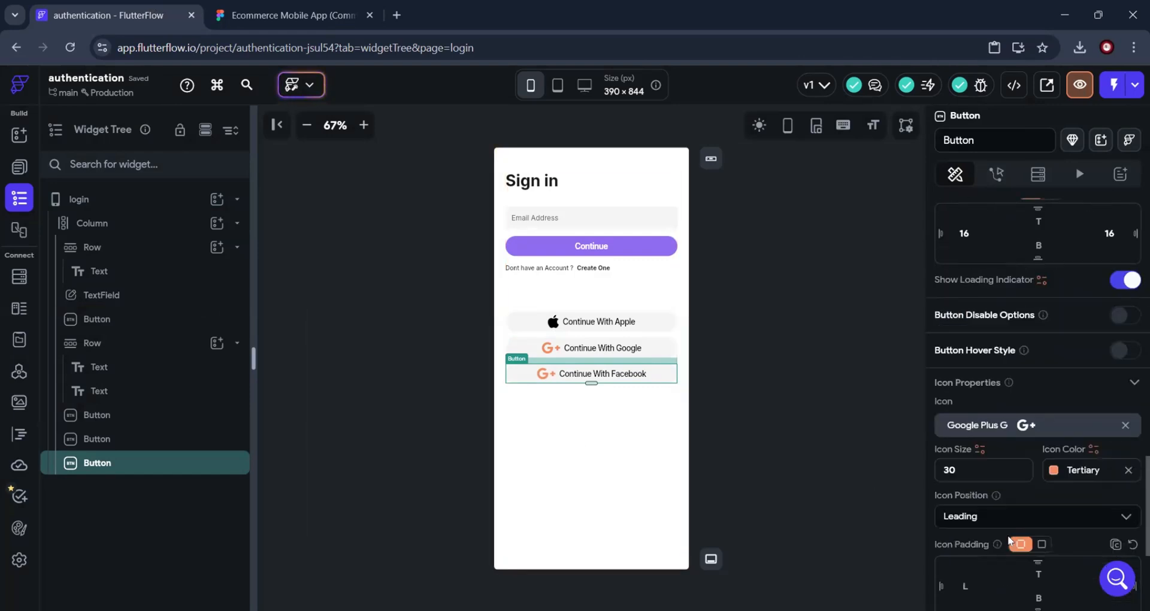
click(1020, 308)
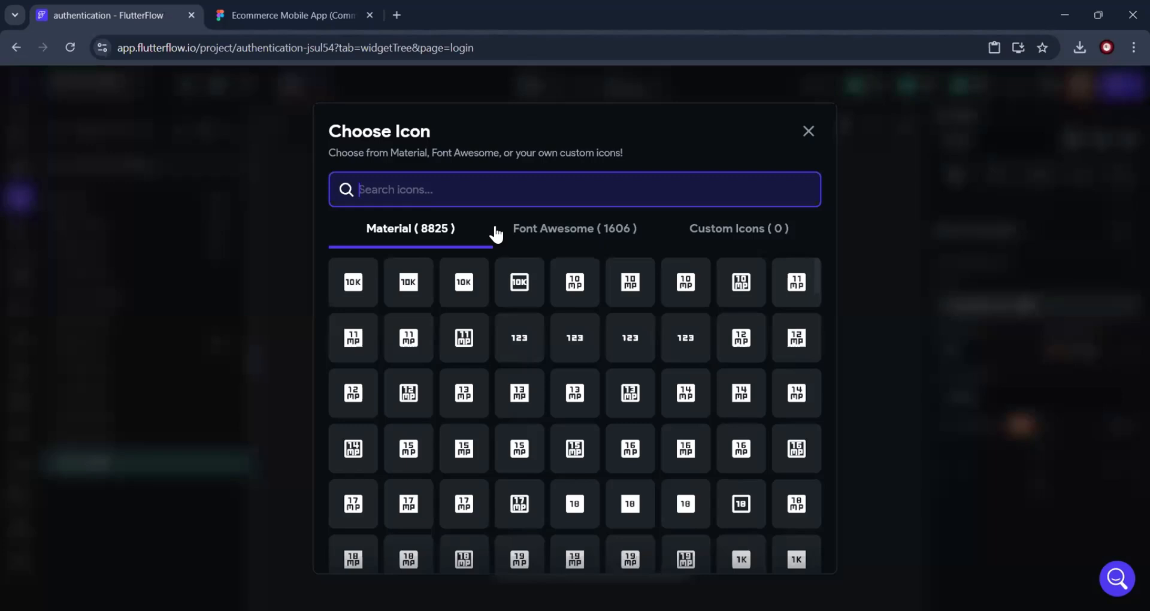
click(548, 231)
text(face)
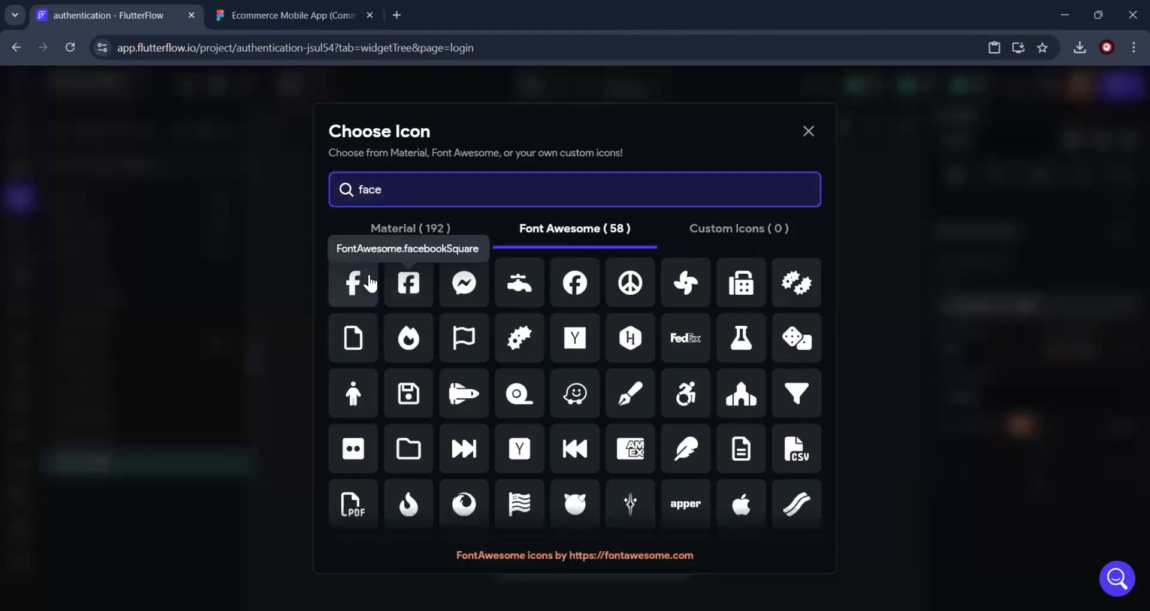
click(353, 283)
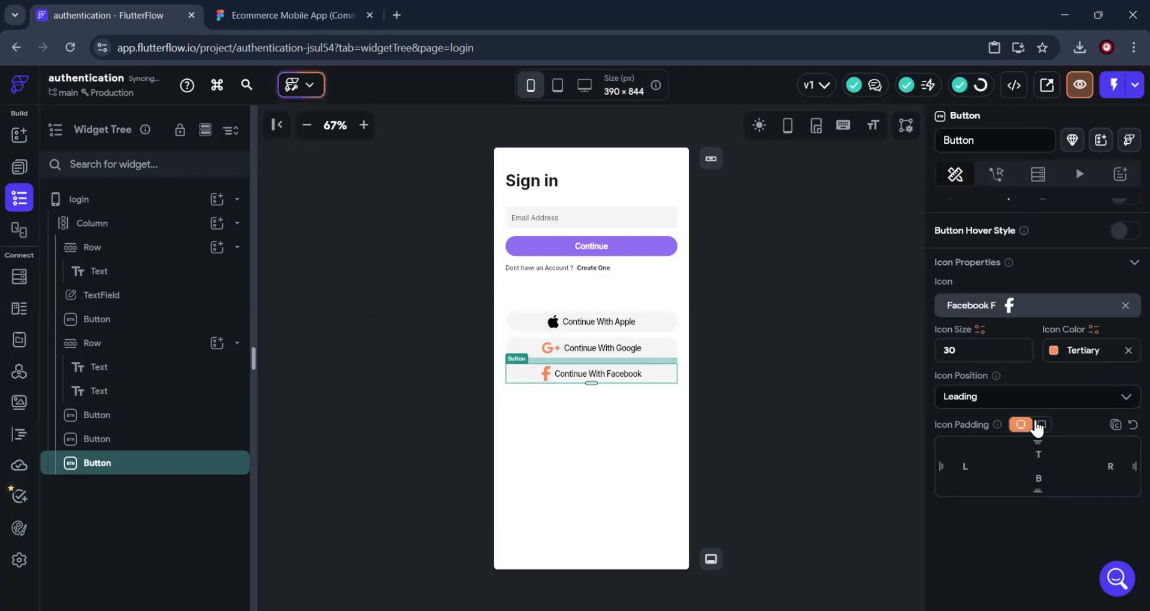
Set the Continue With Facebook button's icon color to the Primary theme color
click(1056, 350)
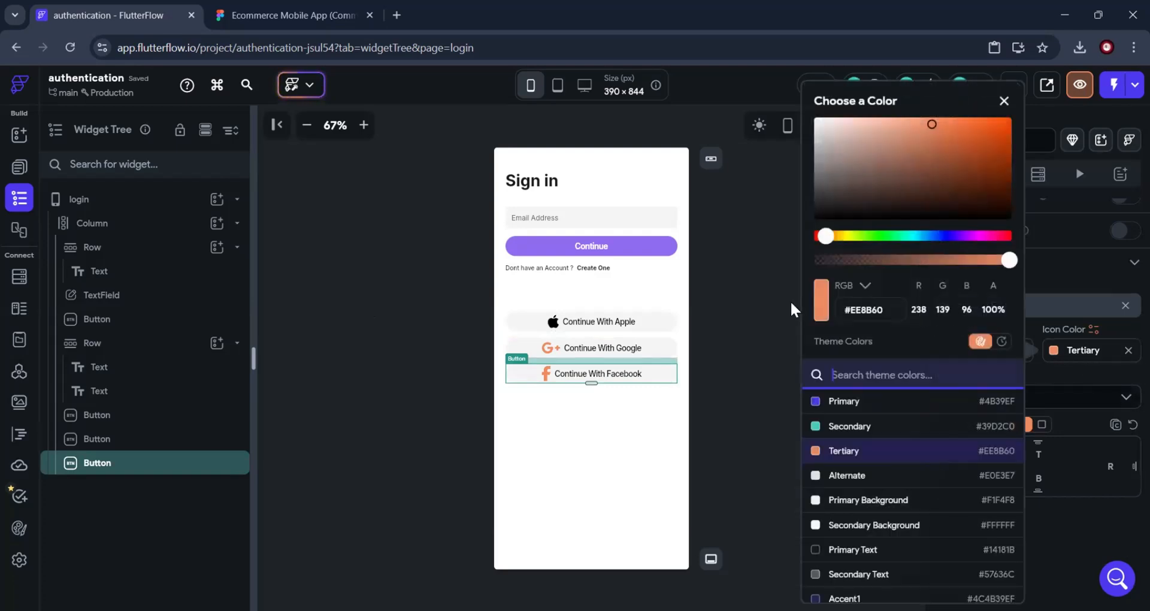
click(813, 401)
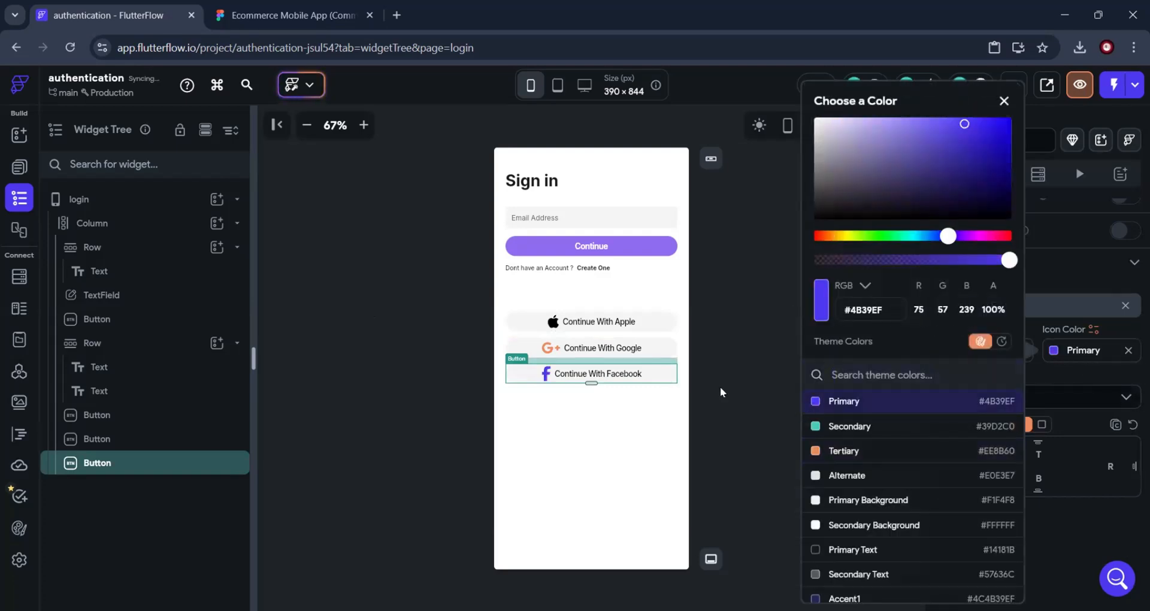
click(731, 365)
click(737, 428)
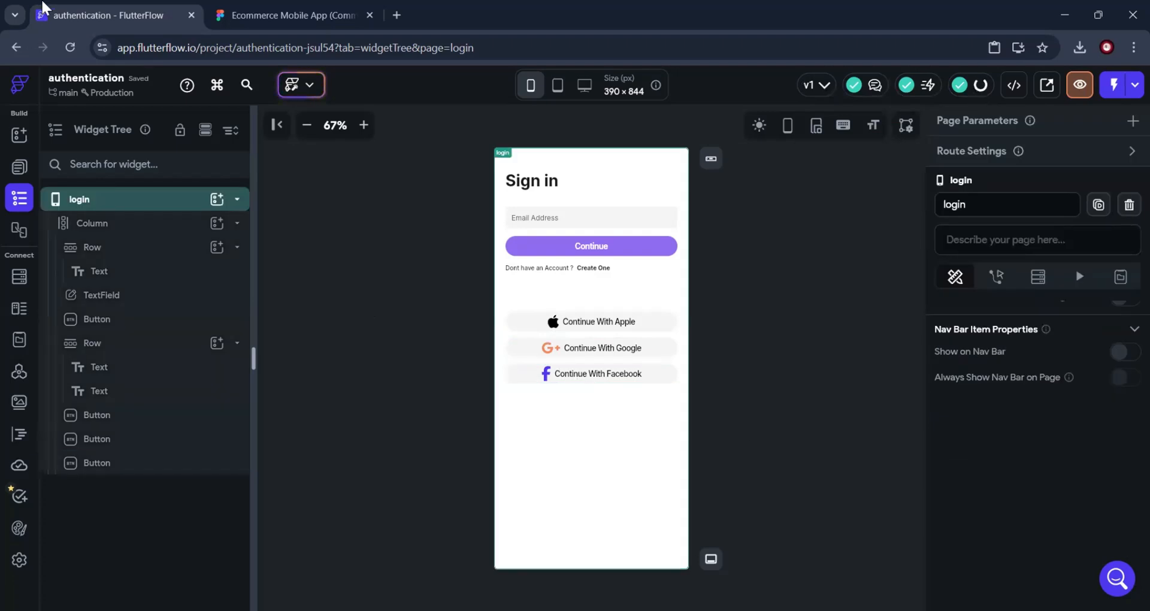
Compare the finished sign-in buttons with the Figma sign-in screen and return to FlutterFlow
click(310, 28)
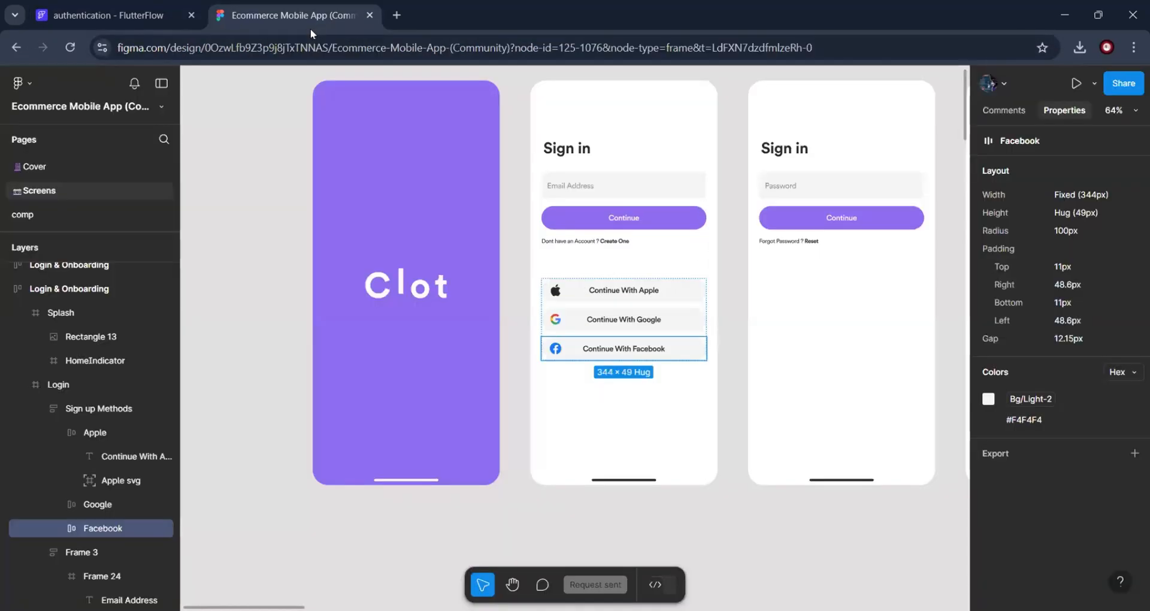
click(525, 419)
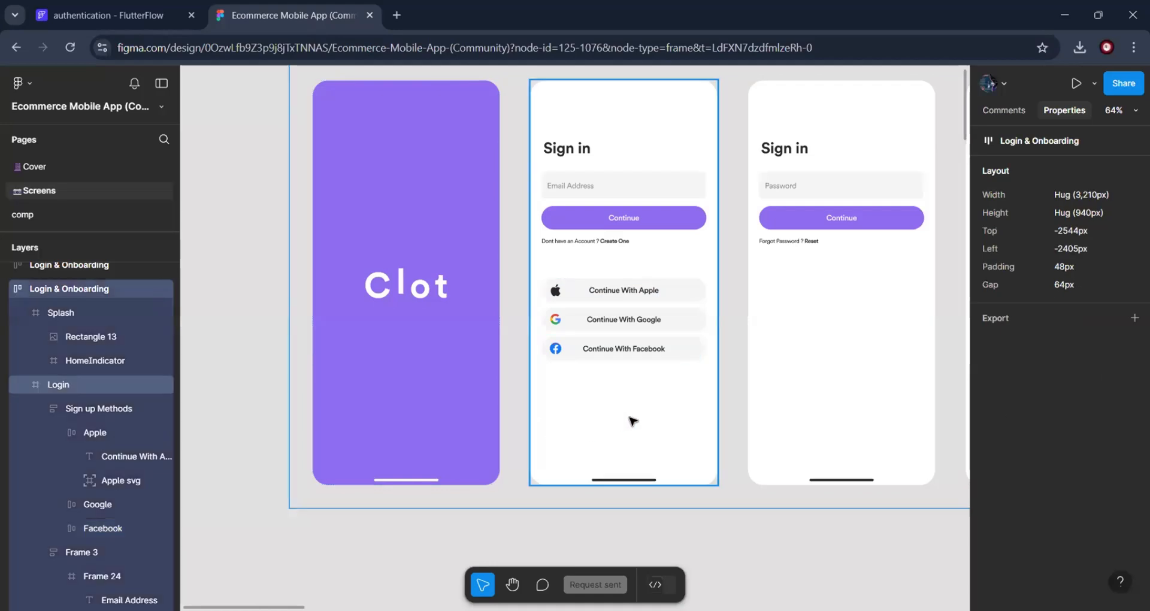
click(633, 416)
click(99, 14)
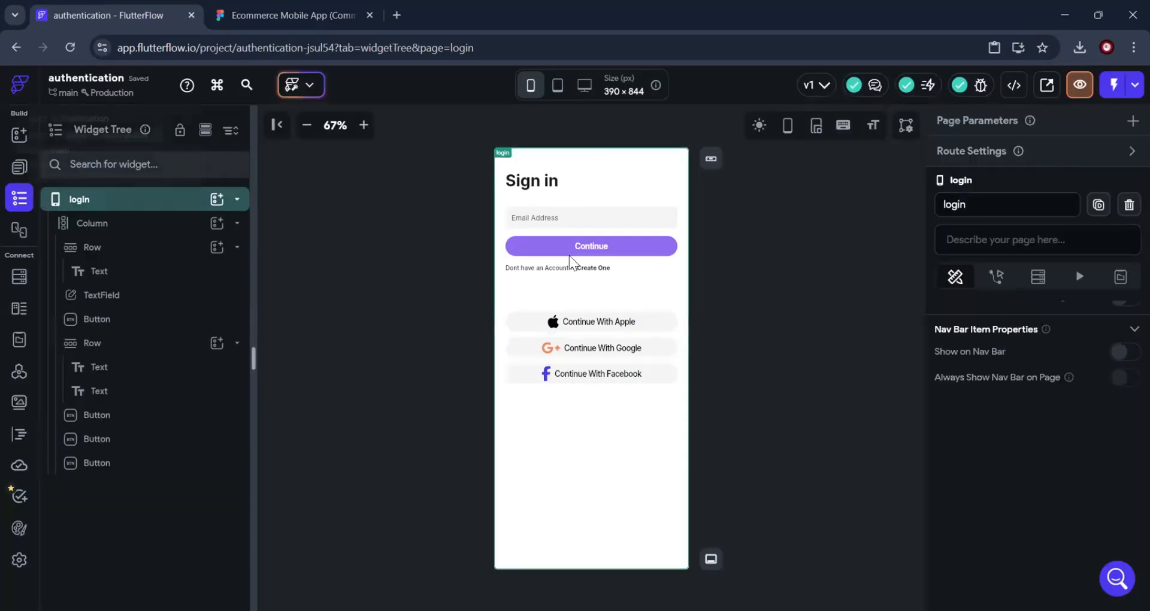
Preview the app's login page and zoom the preview out to 67% so the whole phone fits
click(1081, 85)
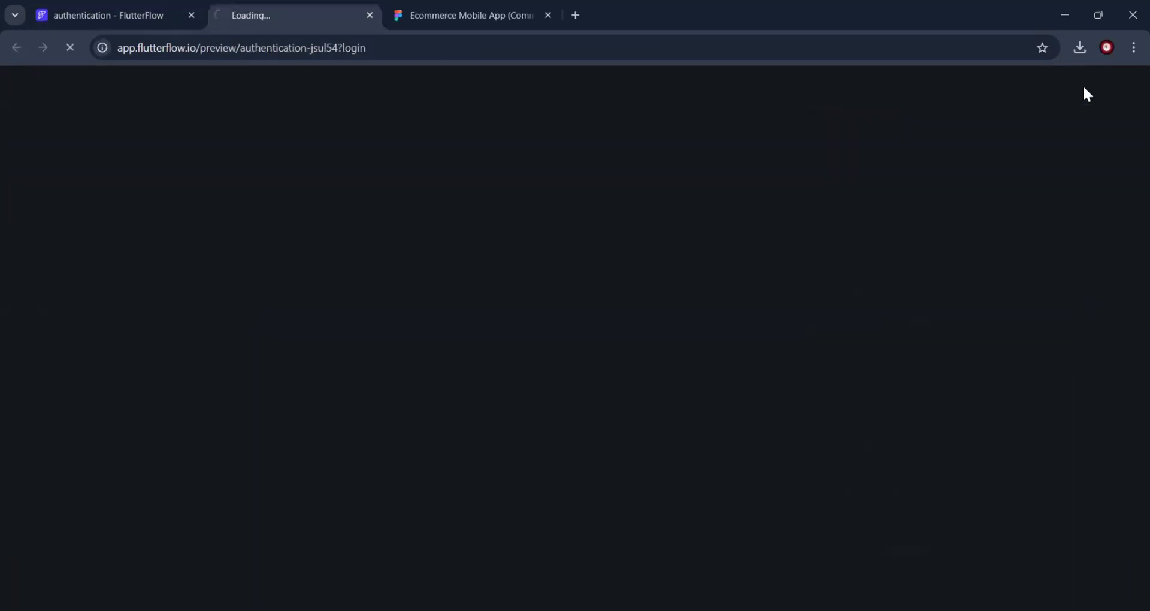
click(62, 15)
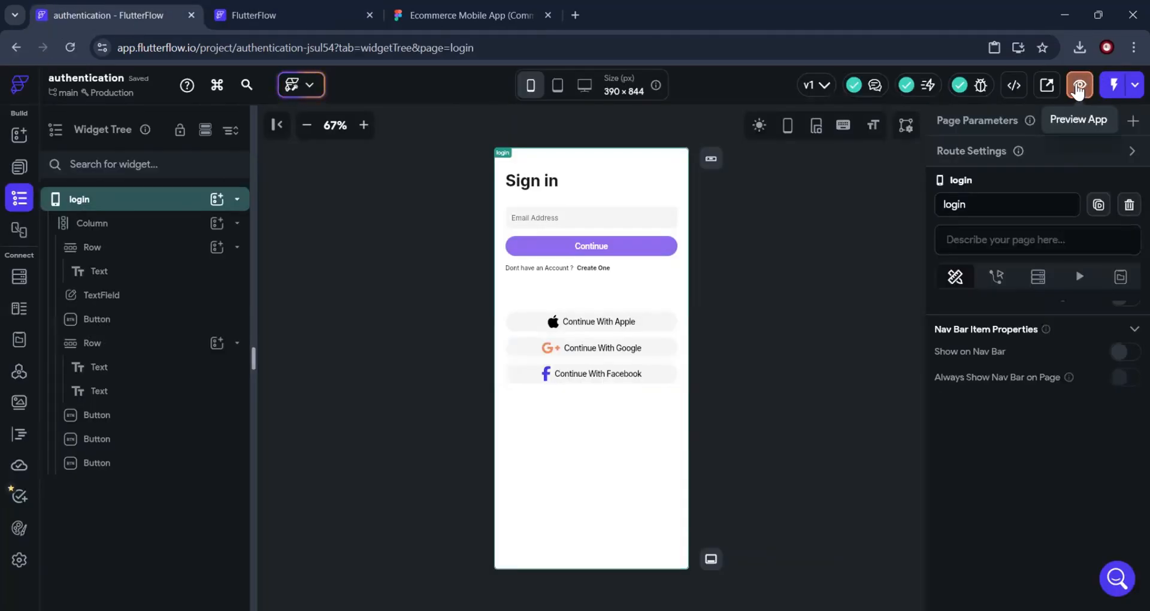
click(271, 17)
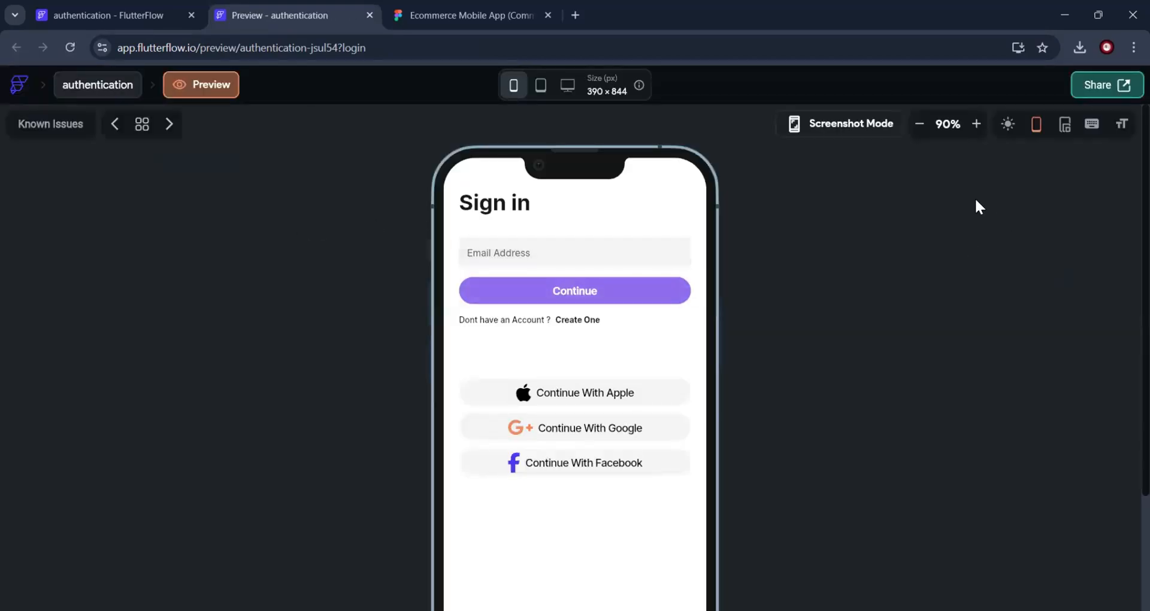
click(919, 124)
click(919, 123)
click(919, 123)
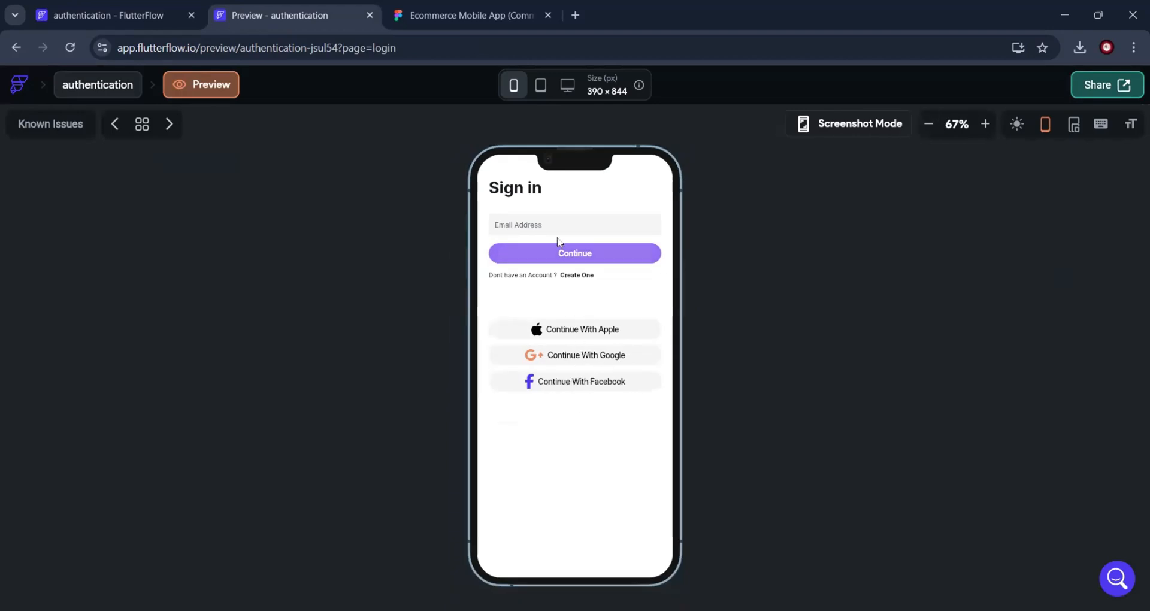
Try out the email field in the login page preview with sample text, and close the preview
text(jjjhdhdhdh)
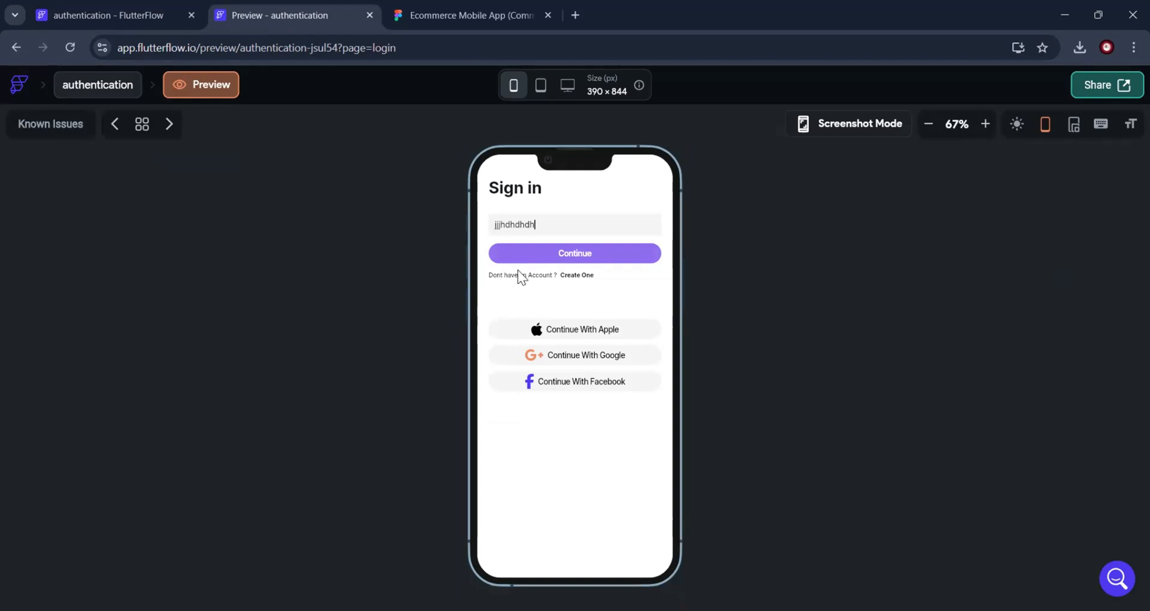
click(78, 24)
click(319, 21)
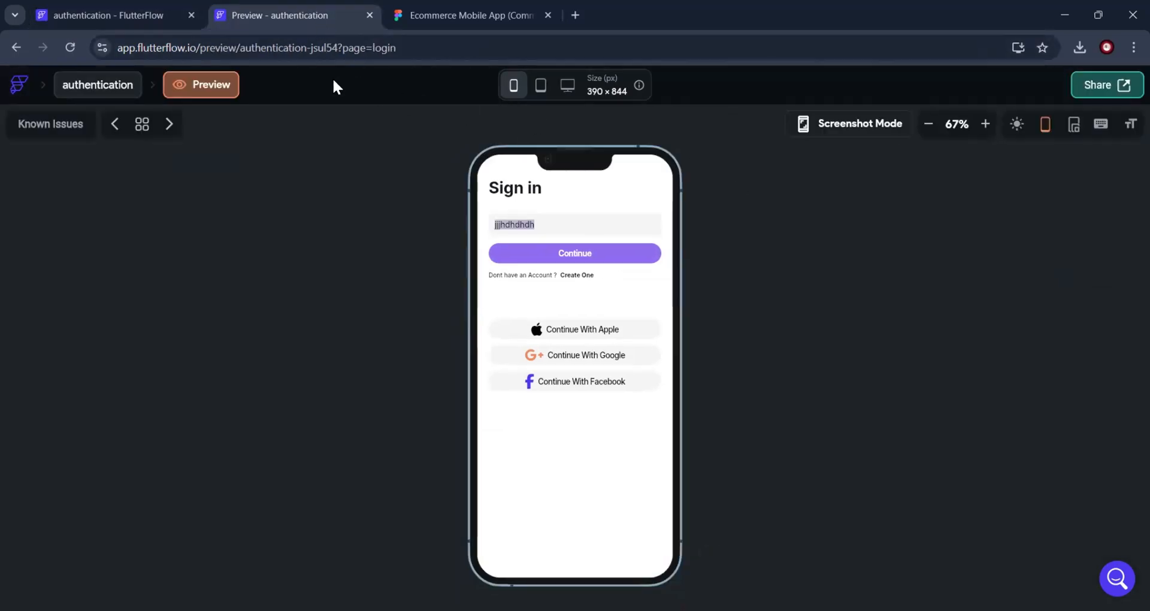
click(365, 18)
Switch to the Figma design and compare the Login frame with the Login-Password frame beside it
click(283, 28)
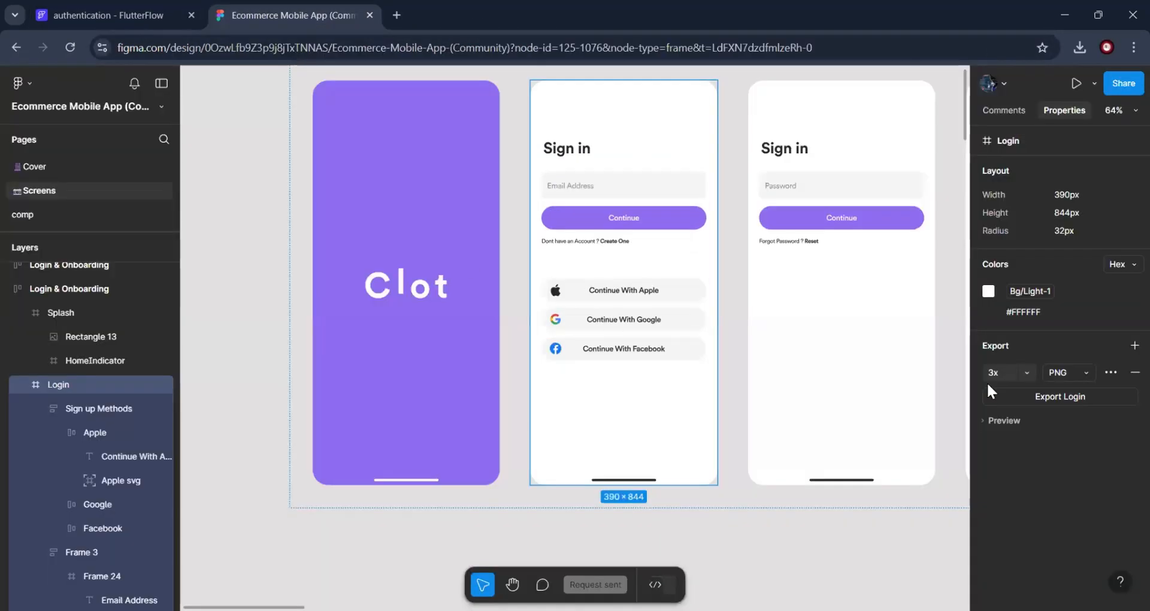
click(825, 142)
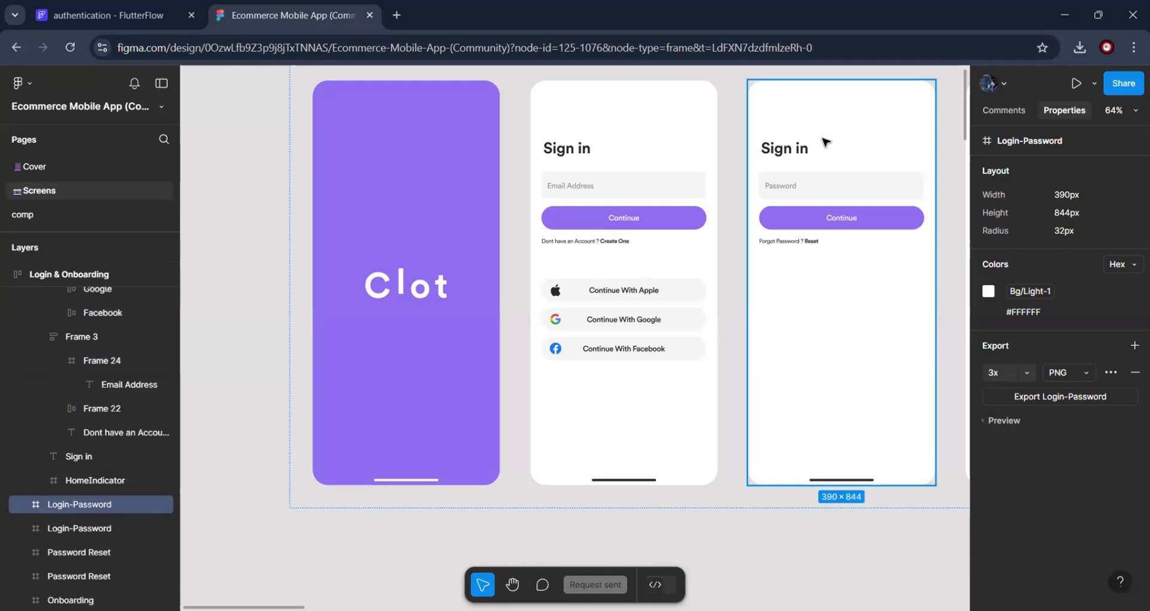
click(614, 154)
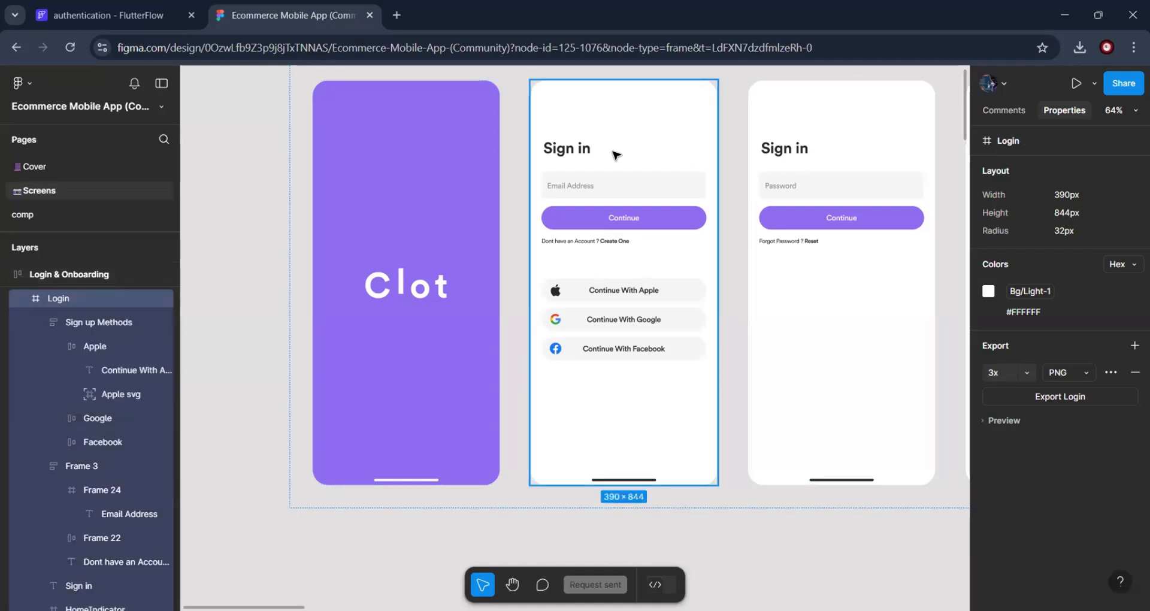
click(802, 144)
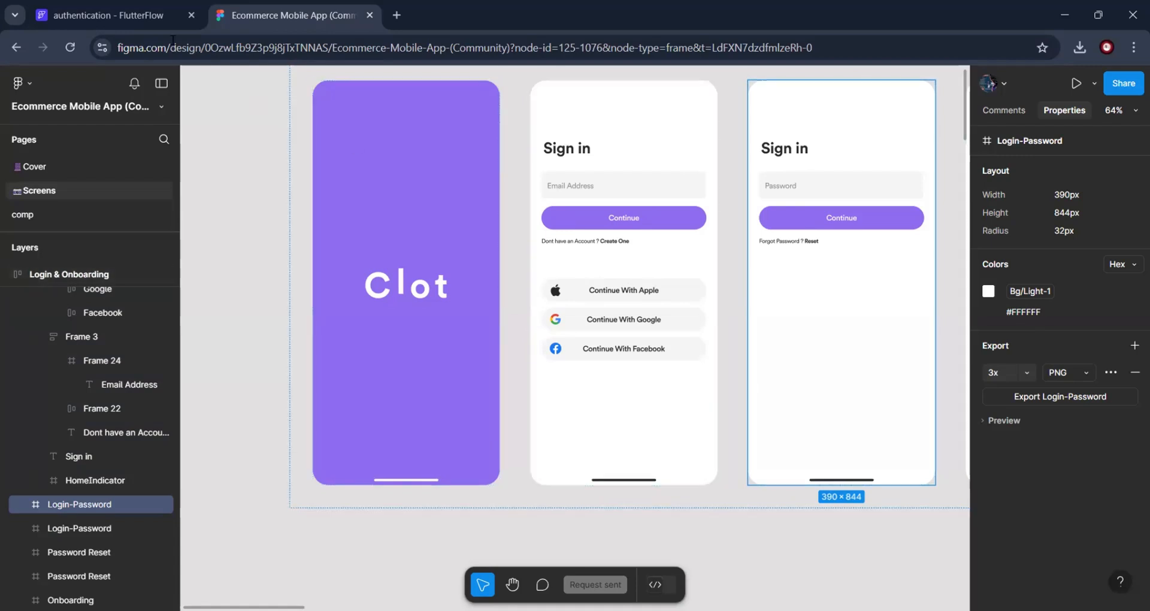
Return to the FlutterFlow project and duplicate the login page
click(157, 23)
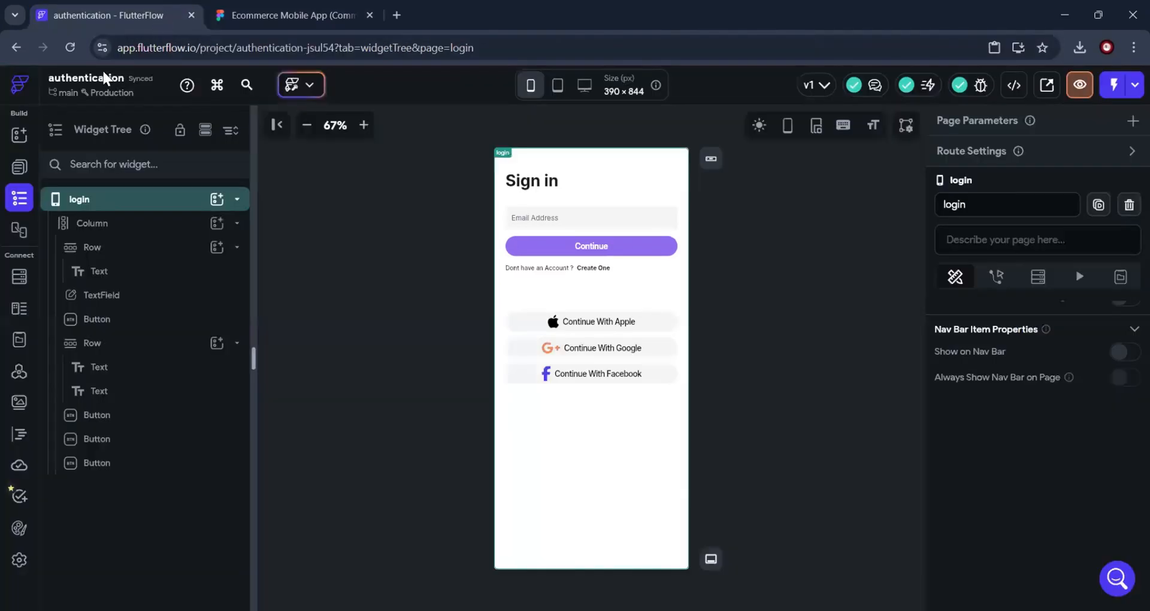
click(20, 169)
right_click(77, 226)
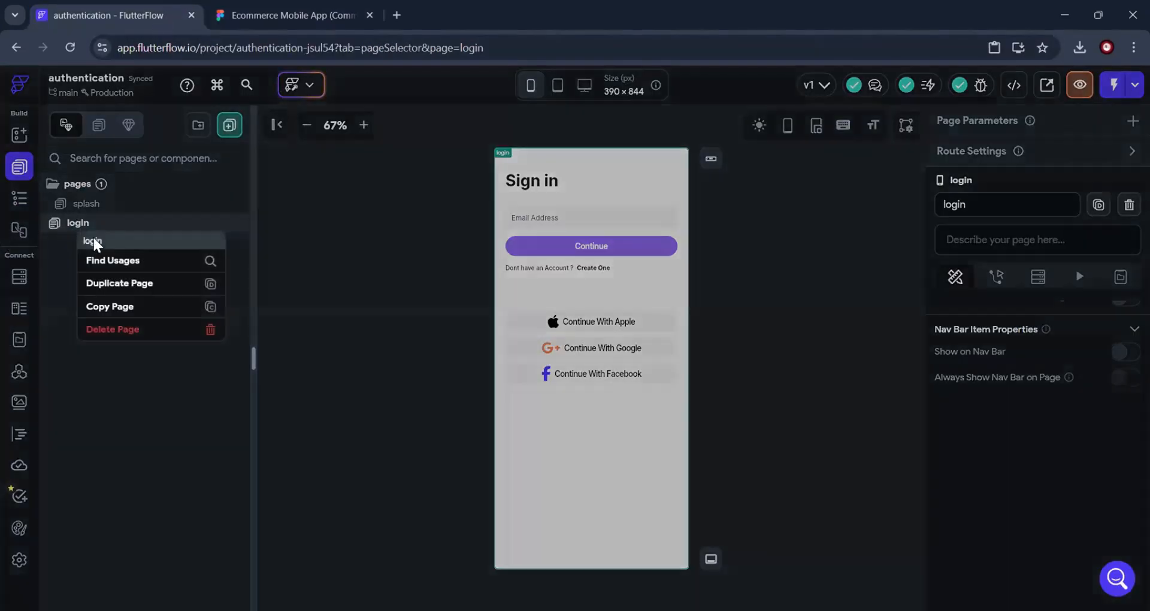
click(109, 282)
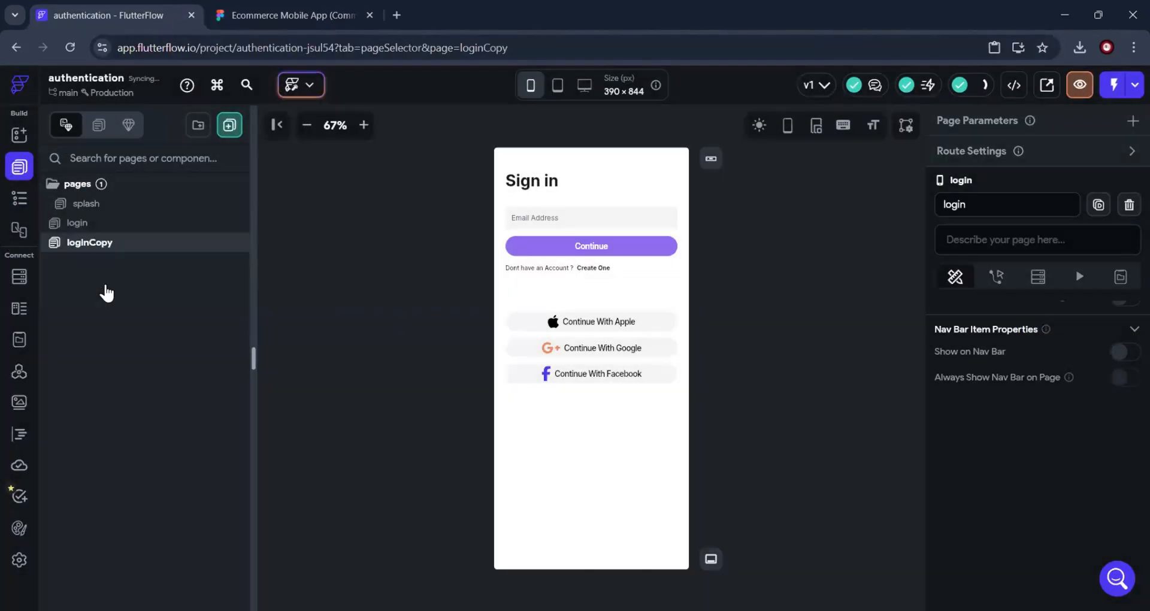
double_click(103, 244)
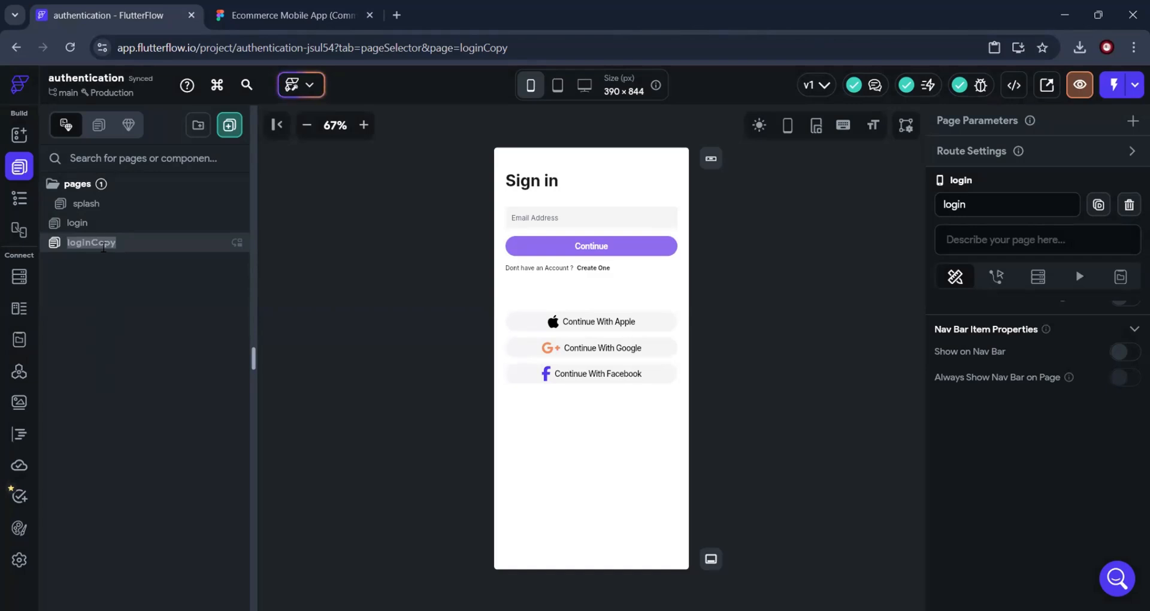
text(login)
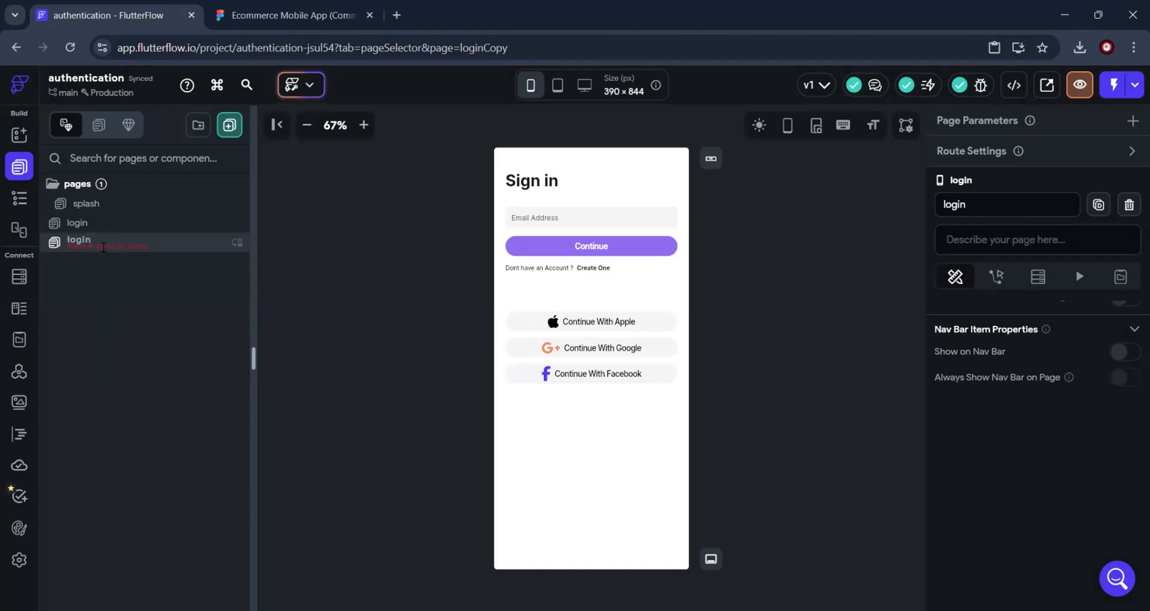
key(Escape)
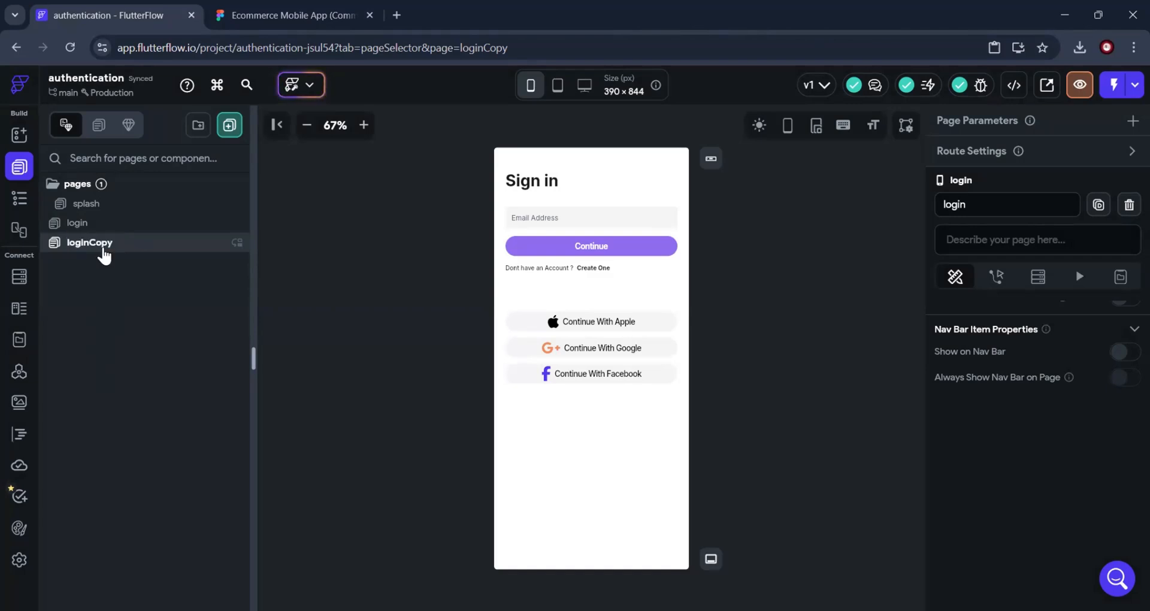
Rename the duplicated login page as Loginpassword
double_click(103, 246)
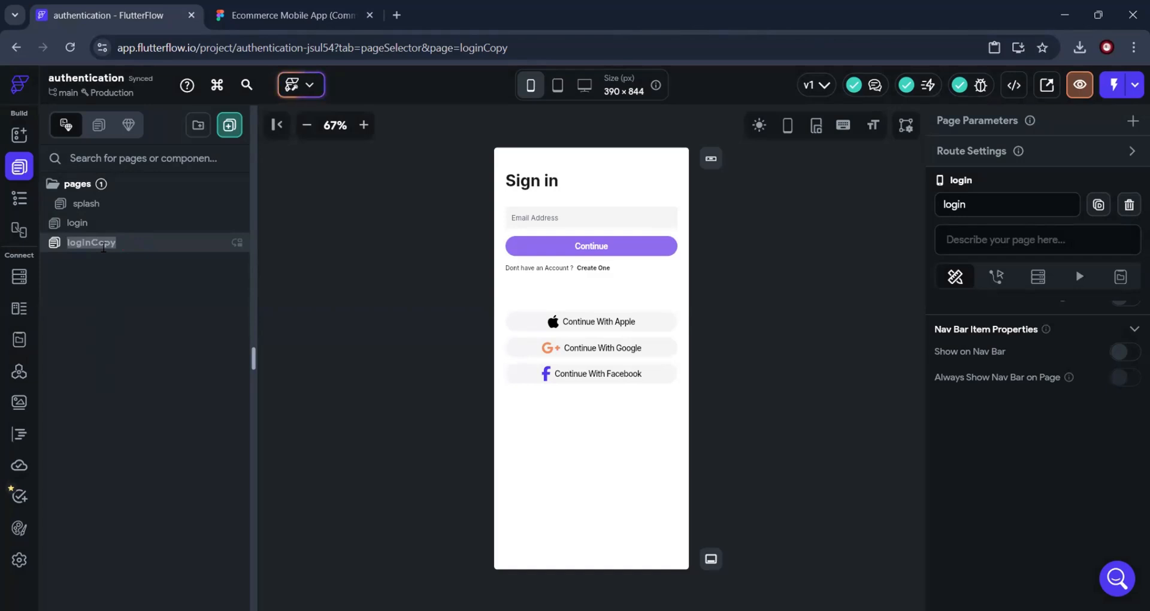
text(L)
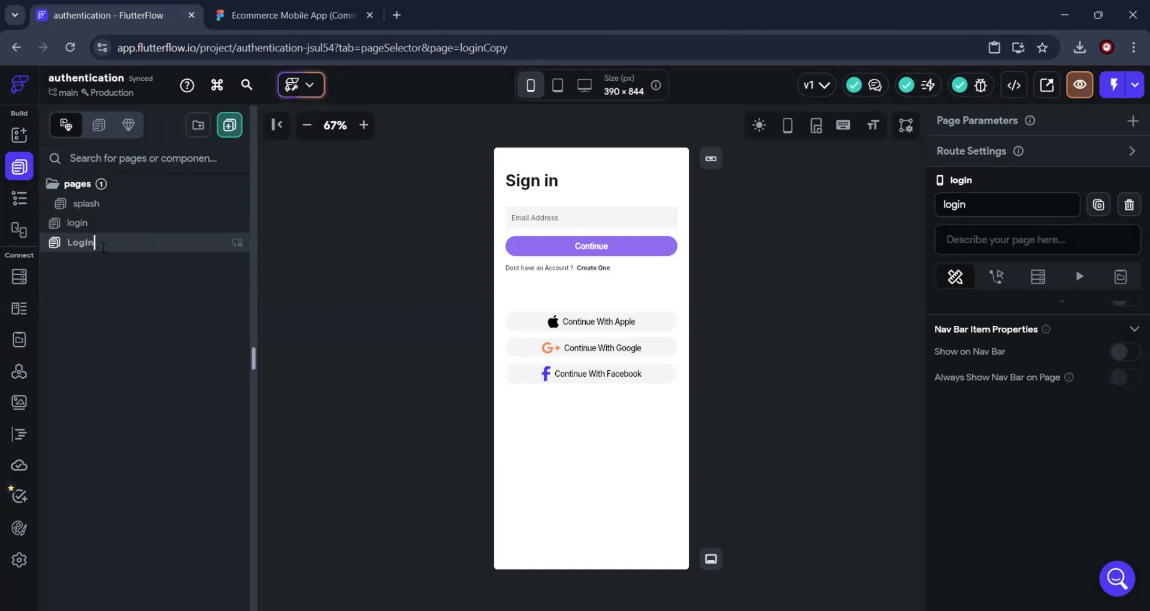
text(oginpassword)
key(Return)
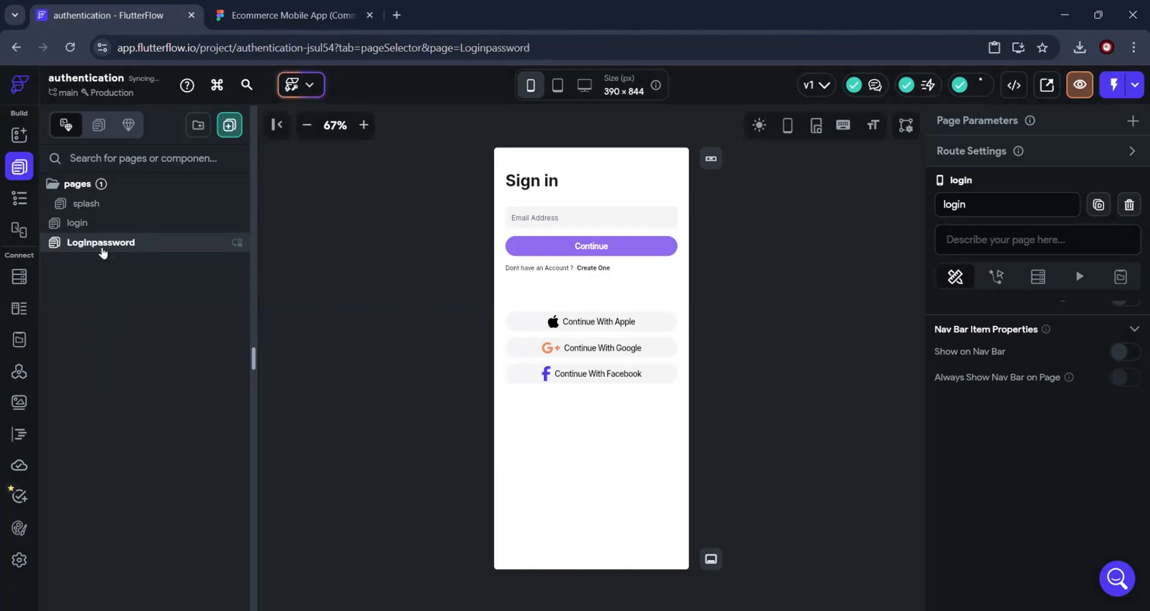
Delete the Continue With Apple, Continue With Google and Continue With Facebook buttons from the Loginpassword page
click(19, 207)
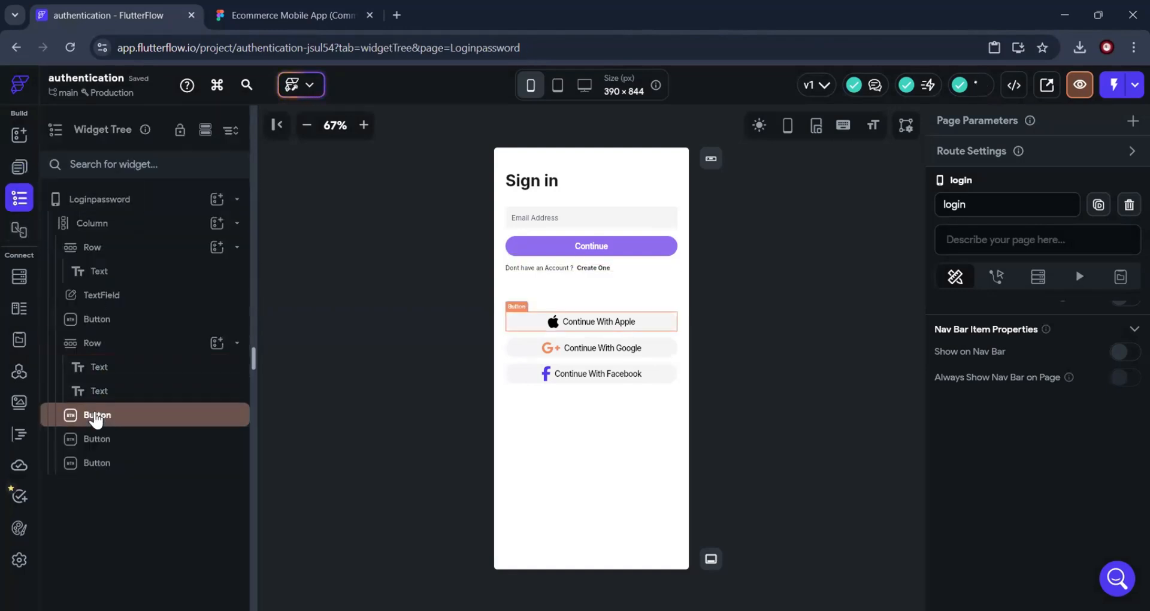
right_click(95, 415)
click(285, 256)
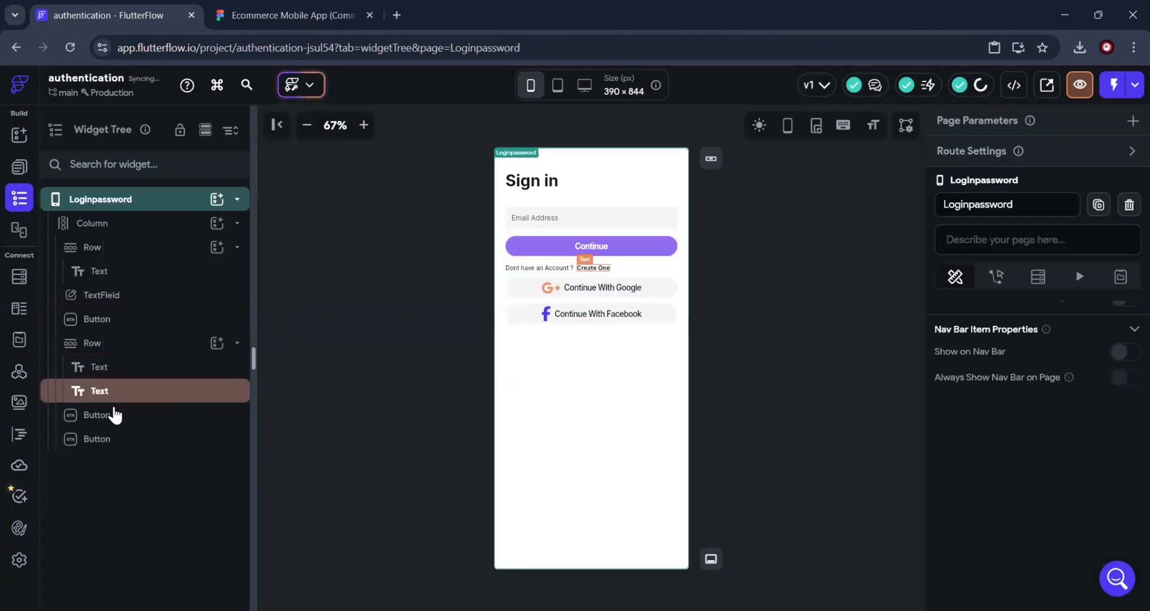
right_click(102, 416)
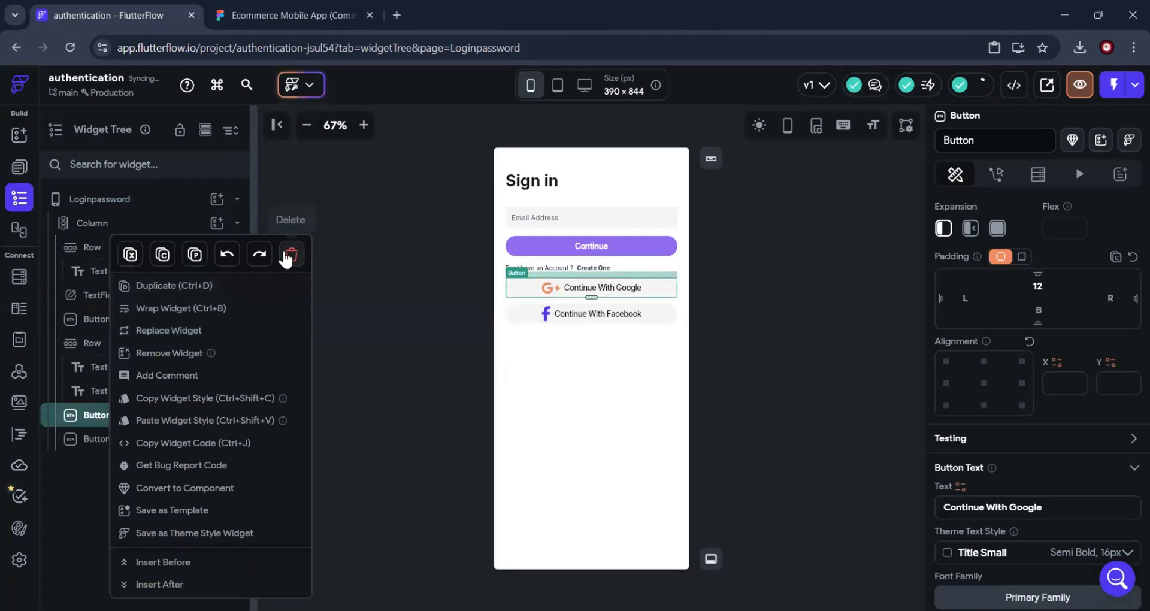
click(298, 255)
right_click(106, 419)
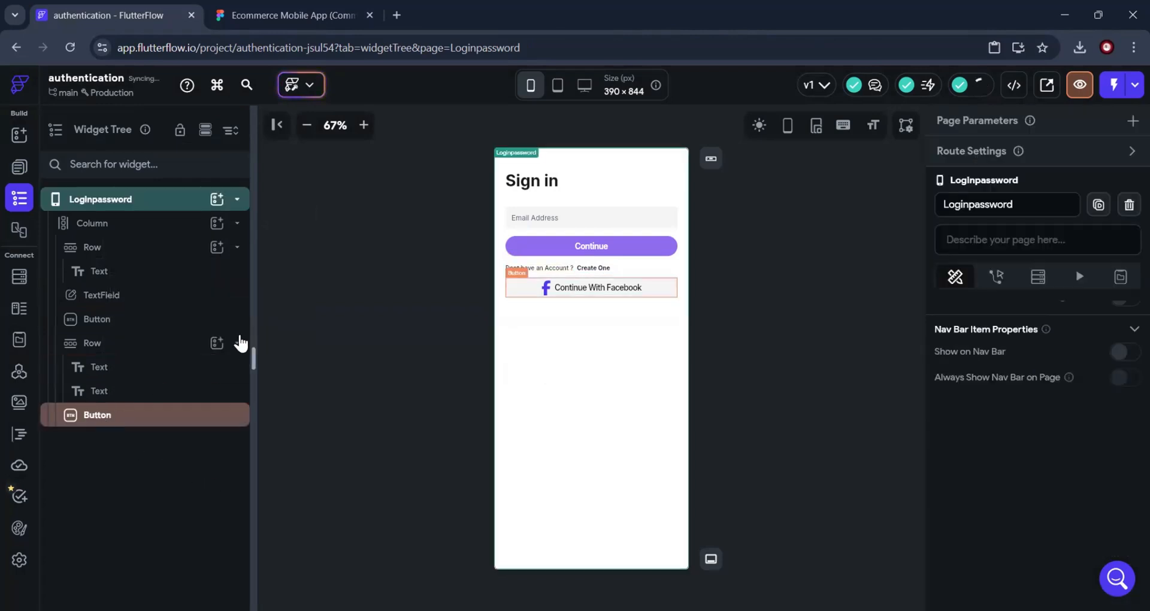
click(298, 254)
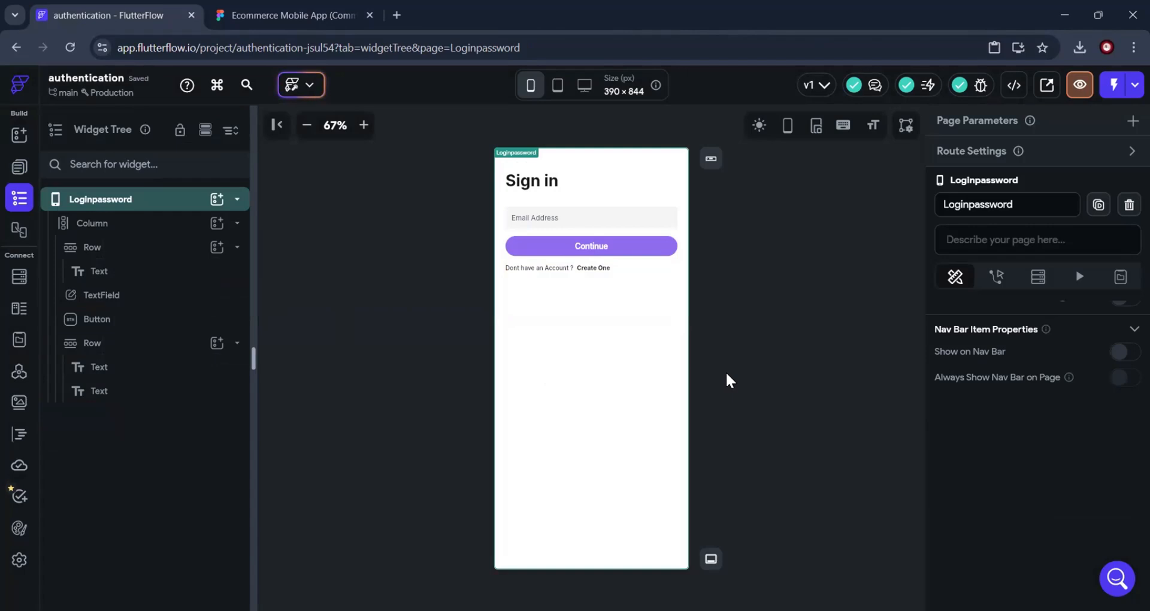
Switch to Figma and inspect the placeholder text of the input field in the Login-Password frame
click(577, 194)
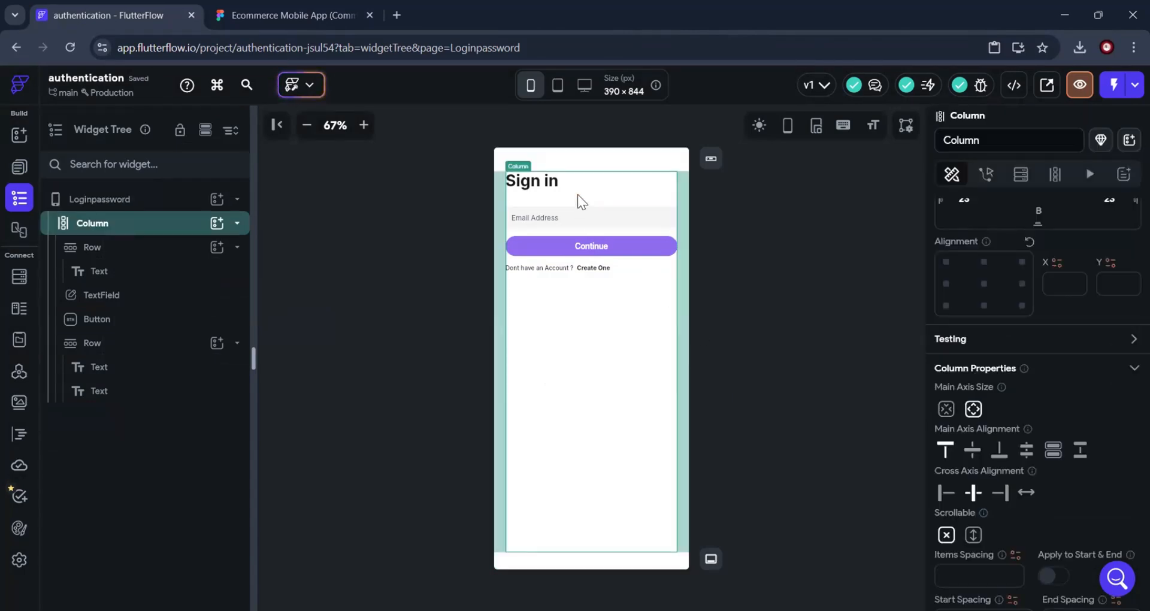
click(311, 19)
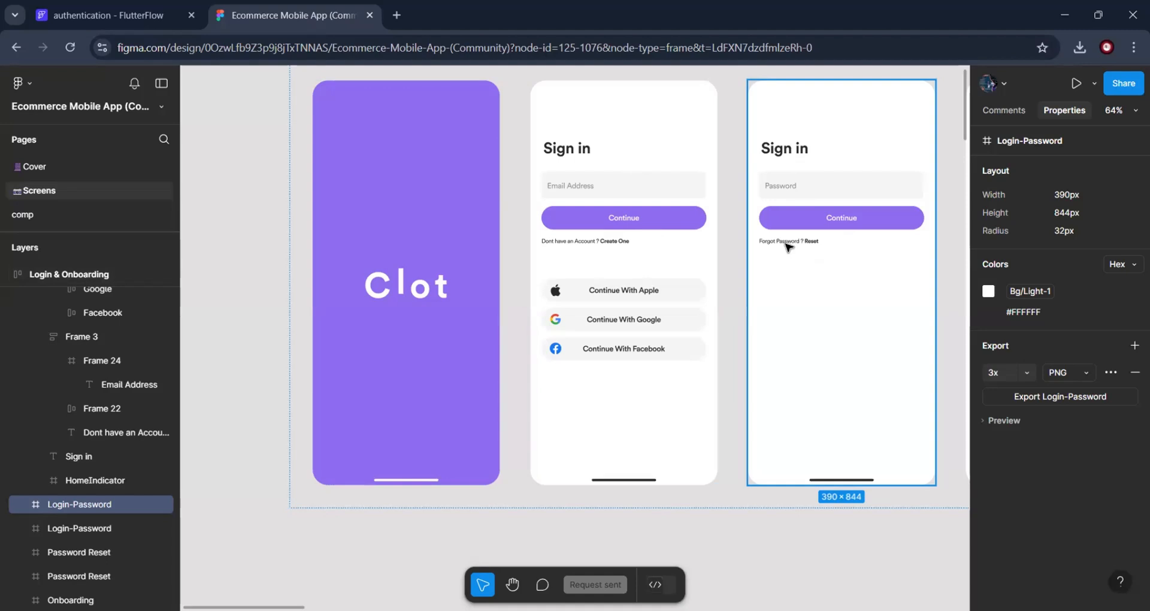
click(796, 187)
double_click(796, 187)
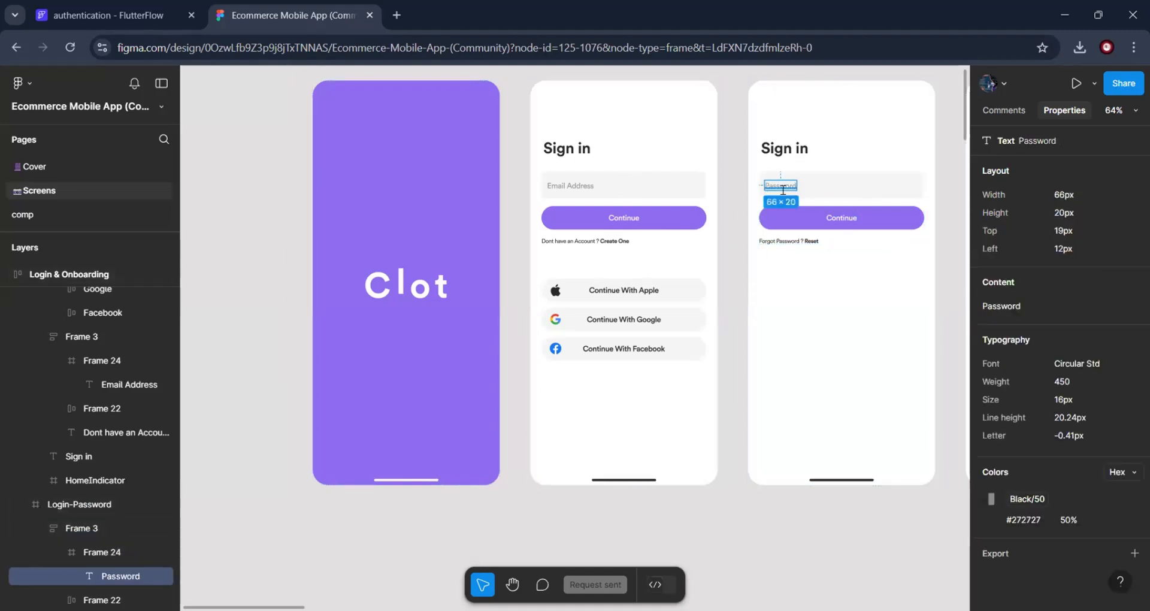
double_click(783, 187)
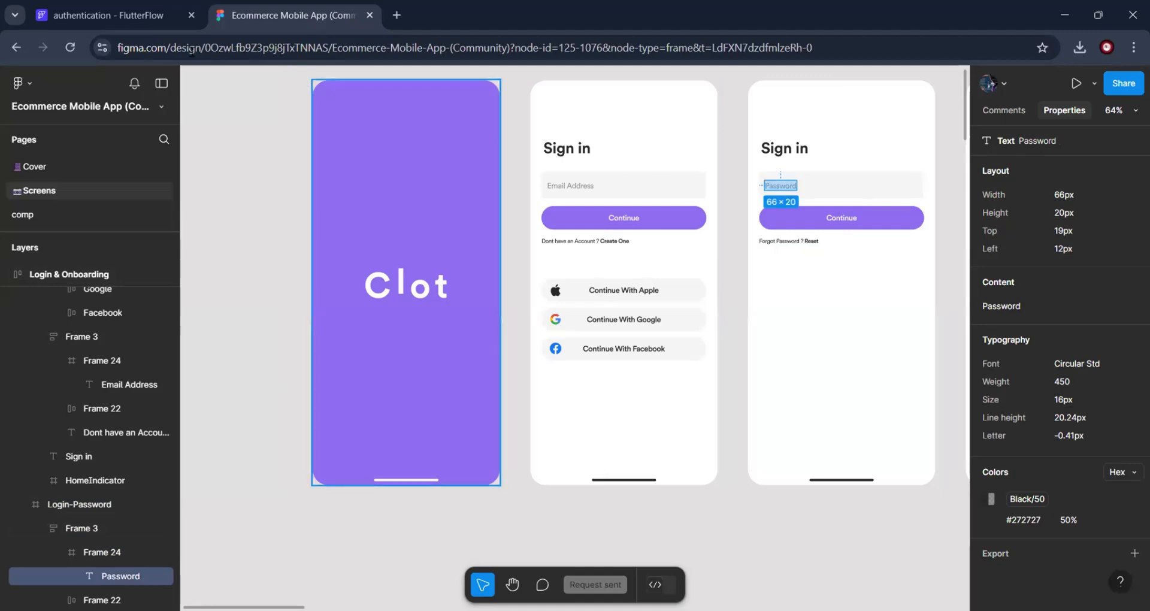
Back in FlutterFlow, set the hint text of the Loginpassword page's text field to "Password"
click(174, 16)
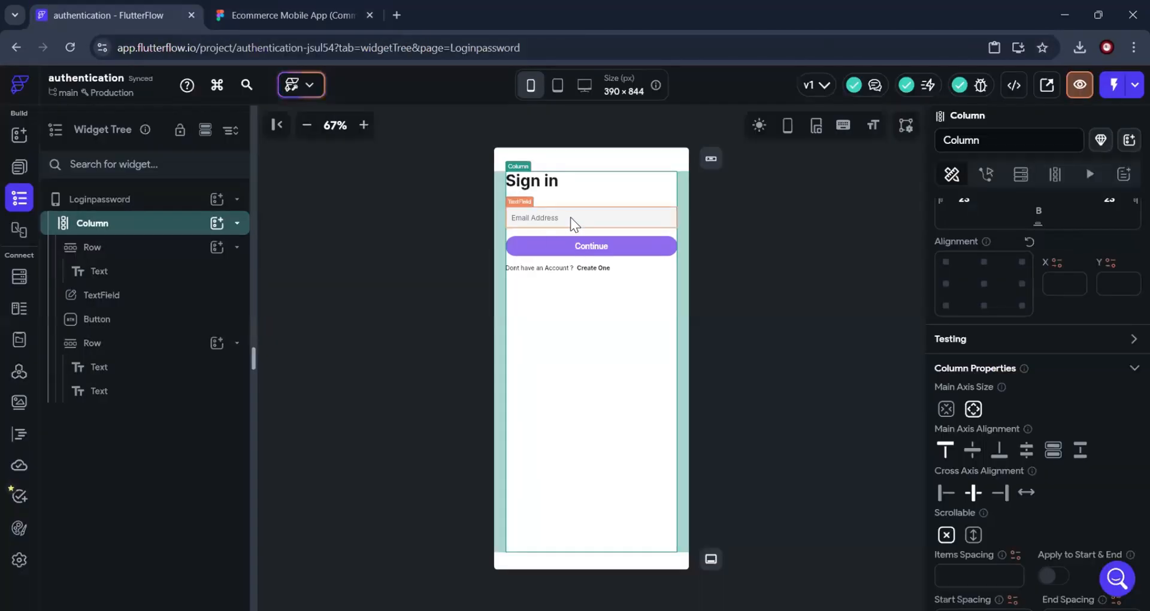
click(570, 218)
scroll(1050, 413, down, 5)
scroll(1024, 485, down, 10)
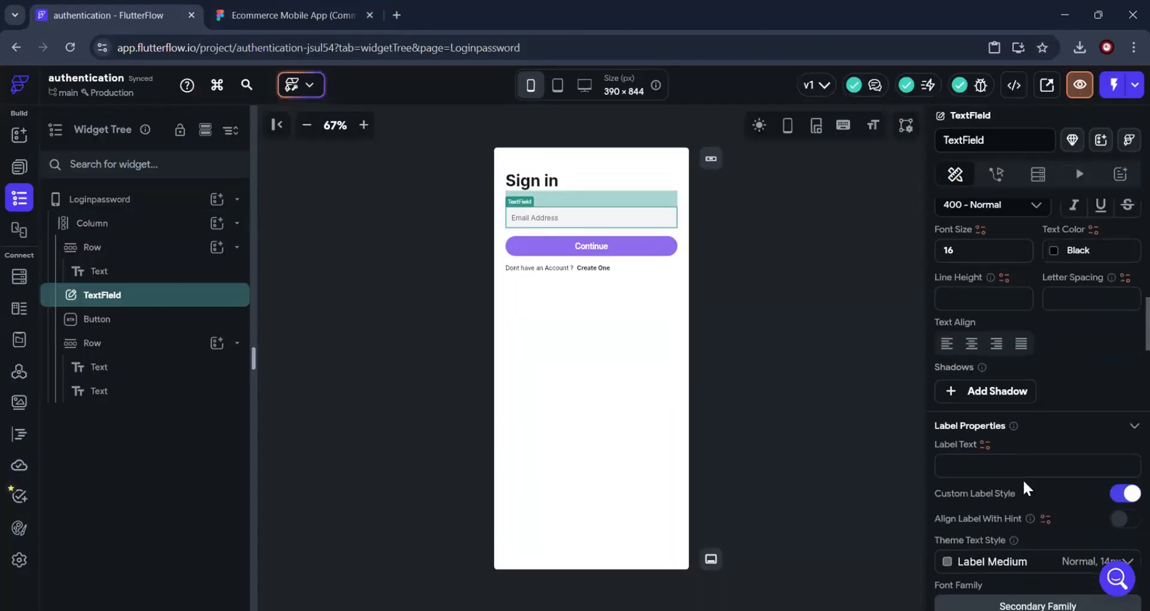
scroll(1022, 473, down, 10)
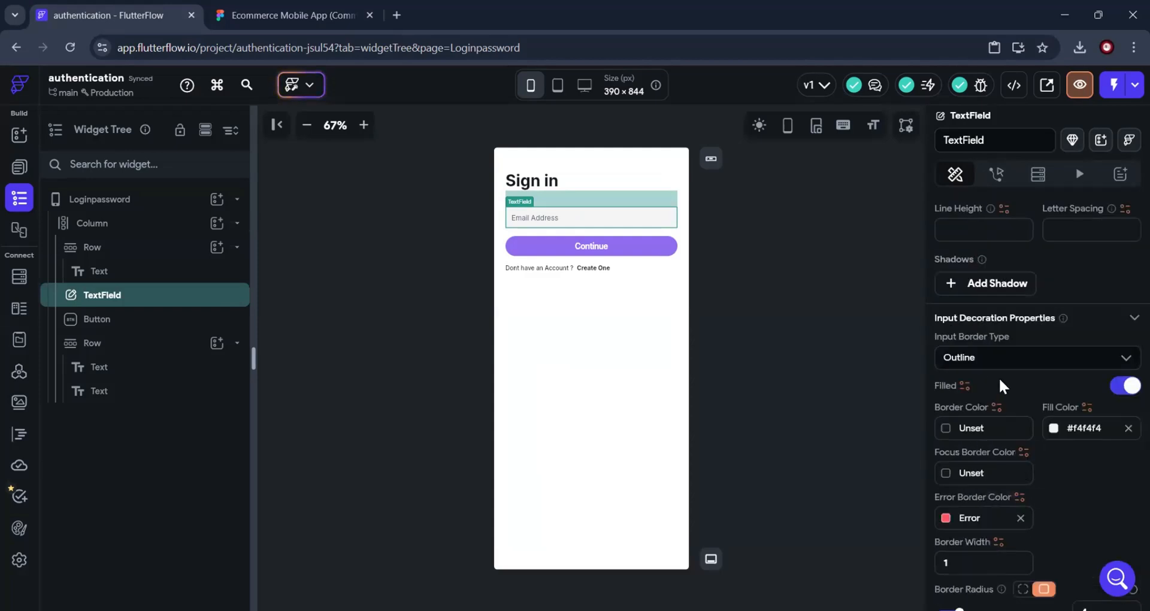
scroll(999, 382, down, 1)
scroll(998, 382, up, 5)
scroll(1001, 384, up, 1)
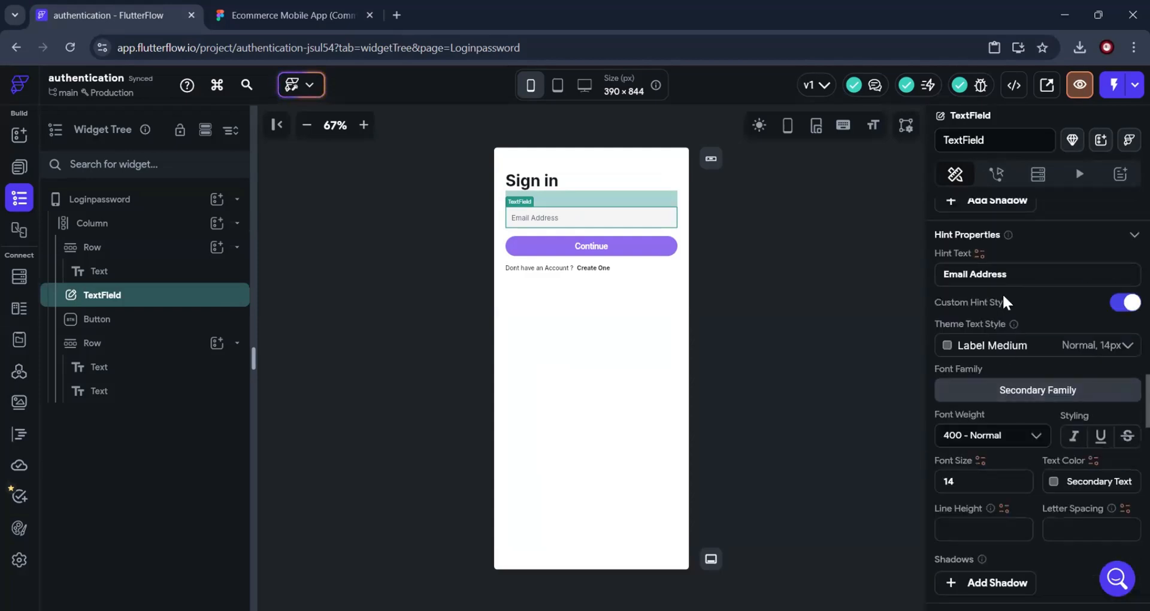
drag(1016, 274, 937, 269)
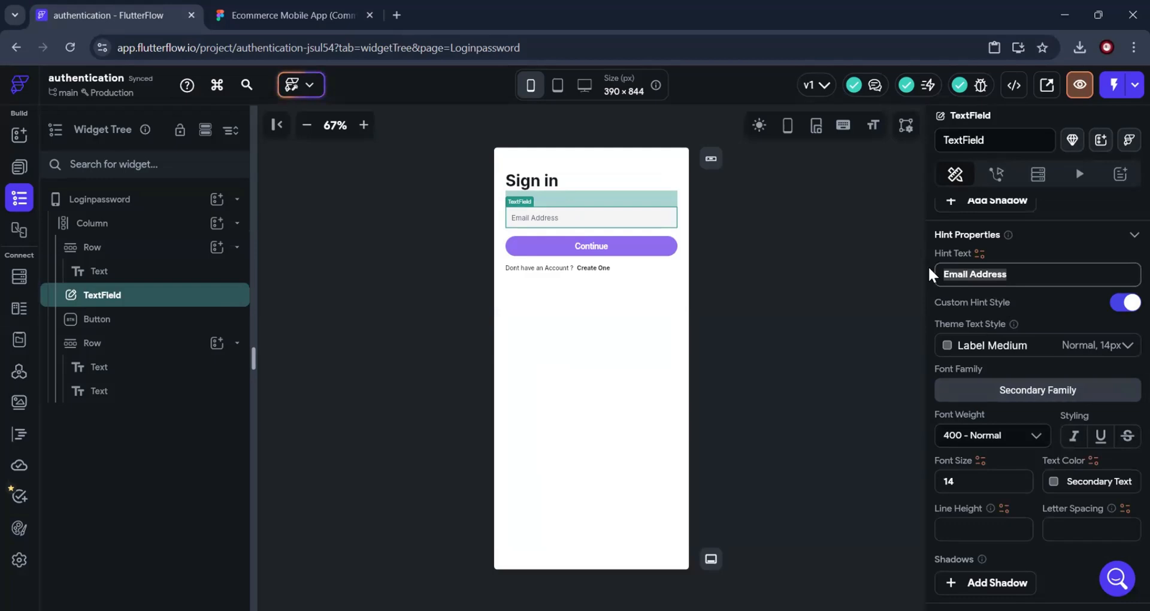
text(Password)
click(762, 267)
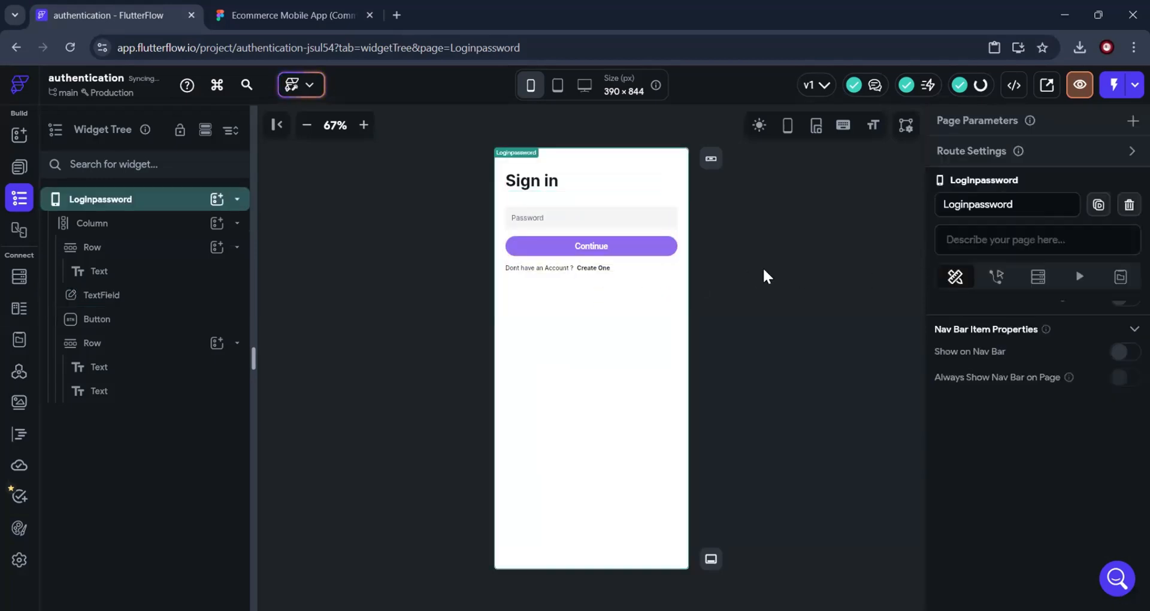
Enable the Password Field option in the additional properties of the Loginpassword page's text field
click(582, 221)
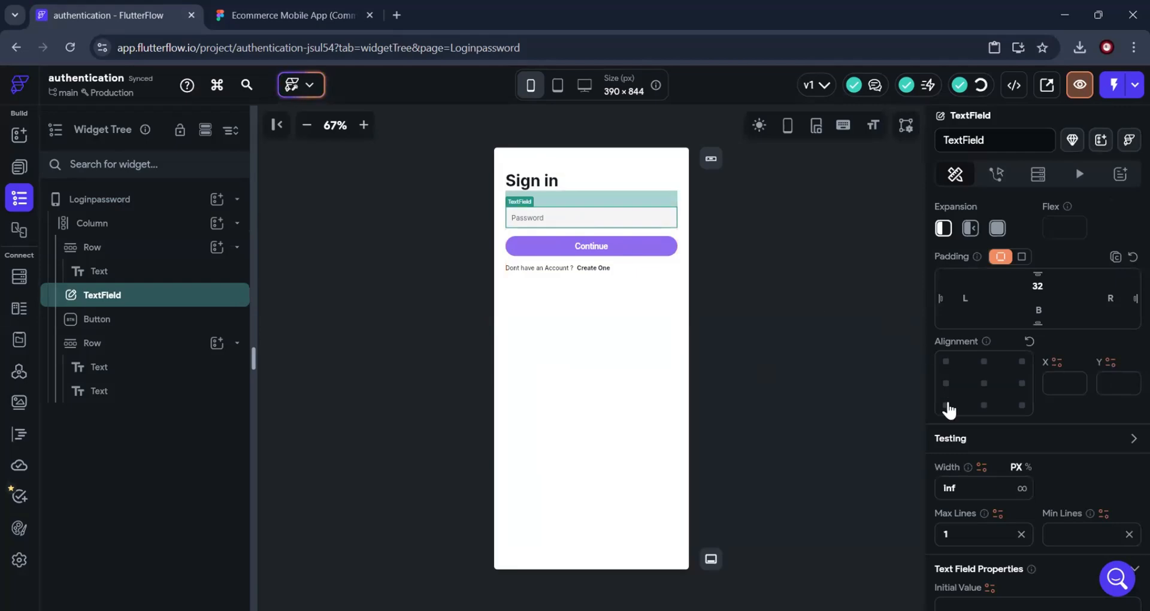
scroll(960, 430, down, 10)
scroll(961, 430, down, 10)
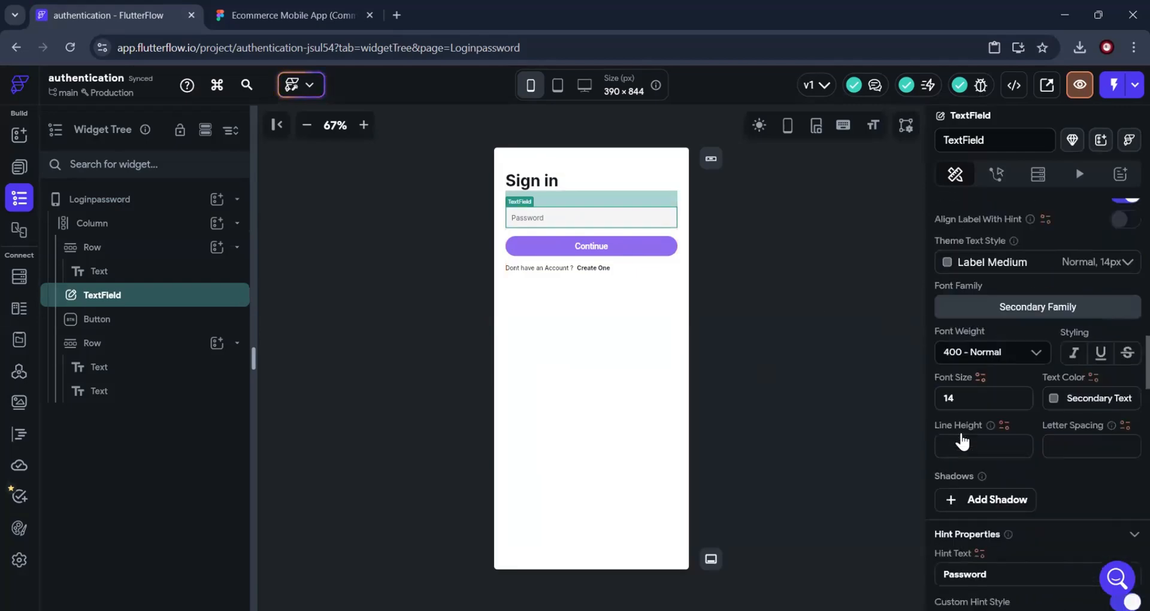
scroll(960, 437, down, 3)
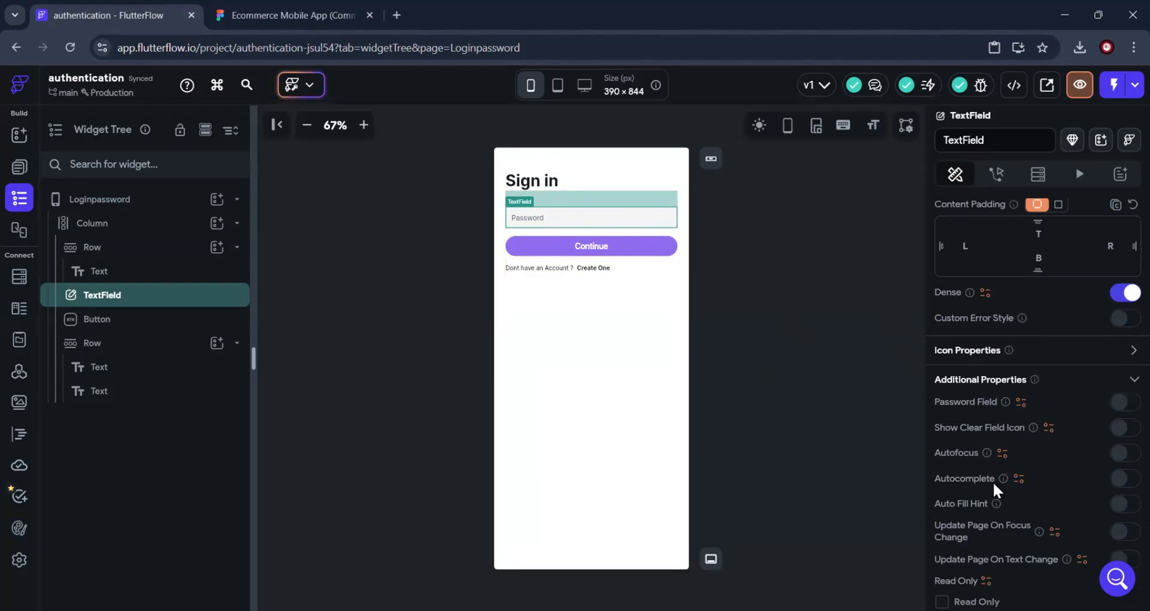
scroll(1046, 486, down, 1)
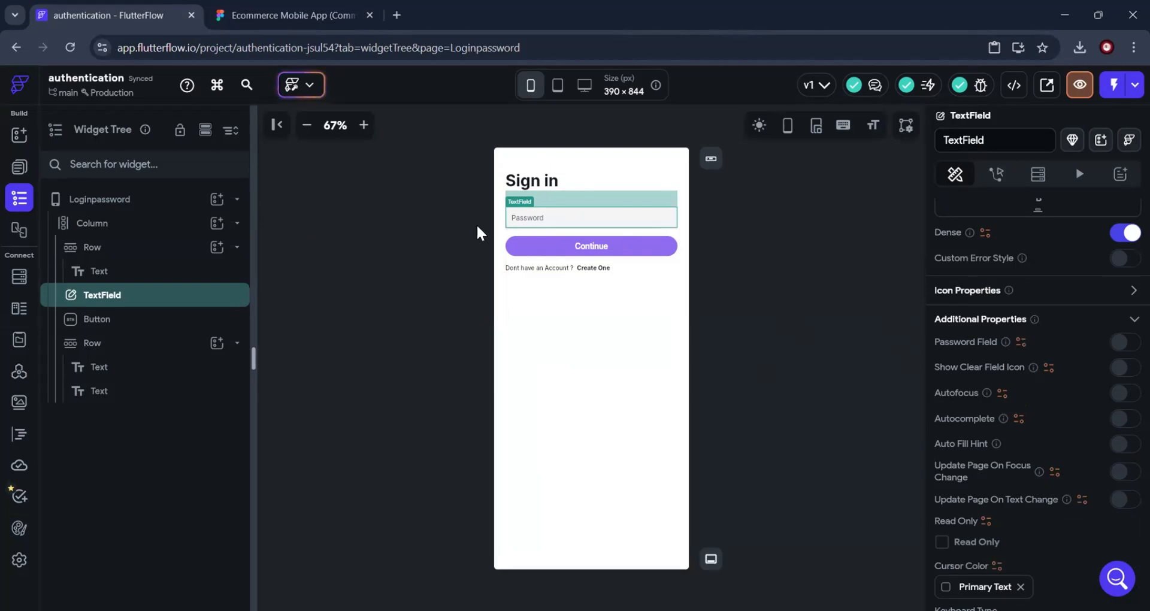
click(1125, 347)
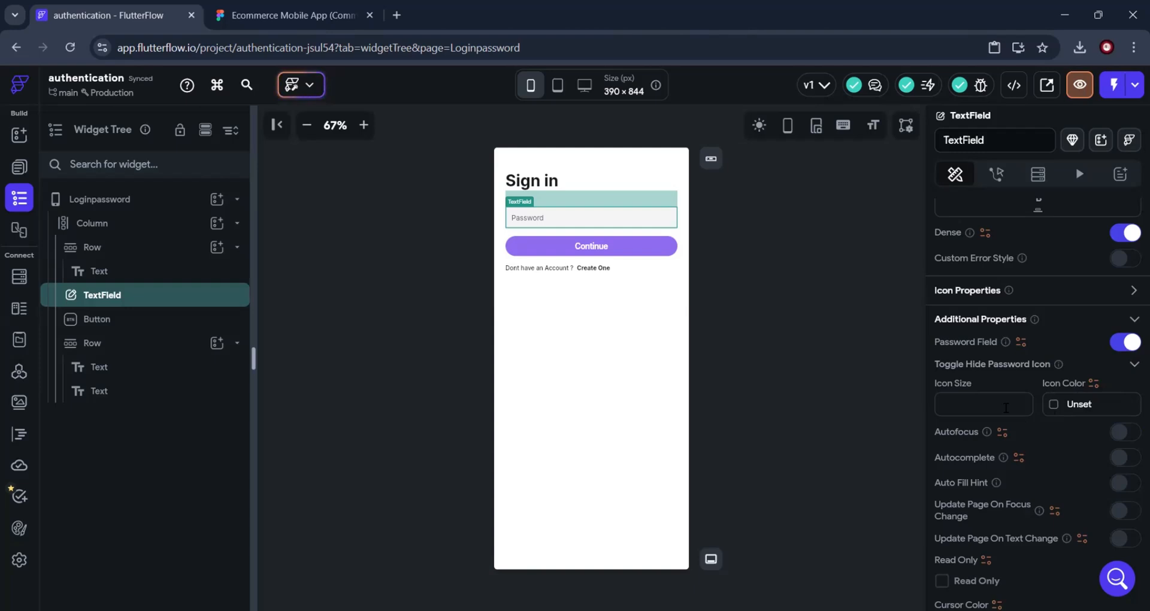
Set the password text field's toggle icon size to 20 and its icon color to #180202
click(1005, 408)
text(20)
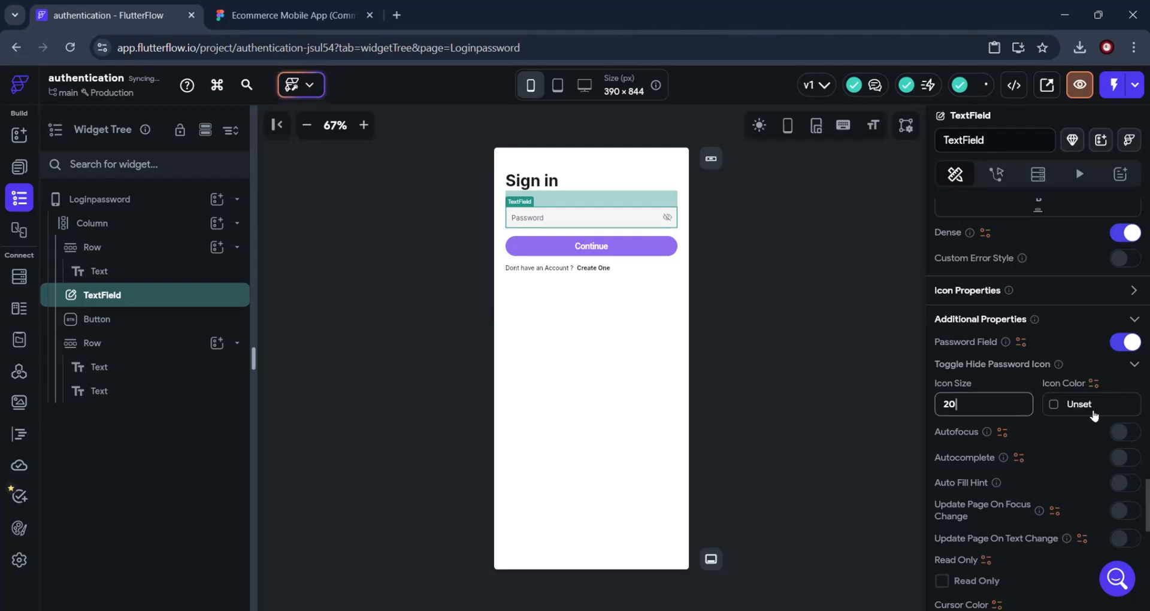
click(1054, 405)
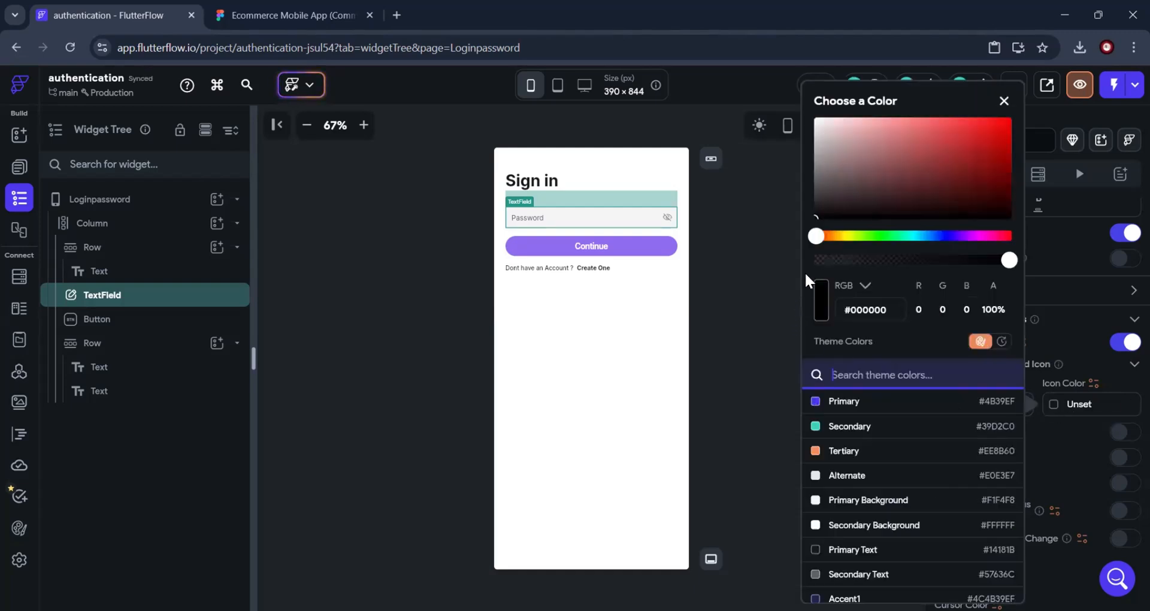
mouse_move(983, 207)
mouse_down()
mouse_move(993, 207)
mouse_move(983, 201)
mouse_up()
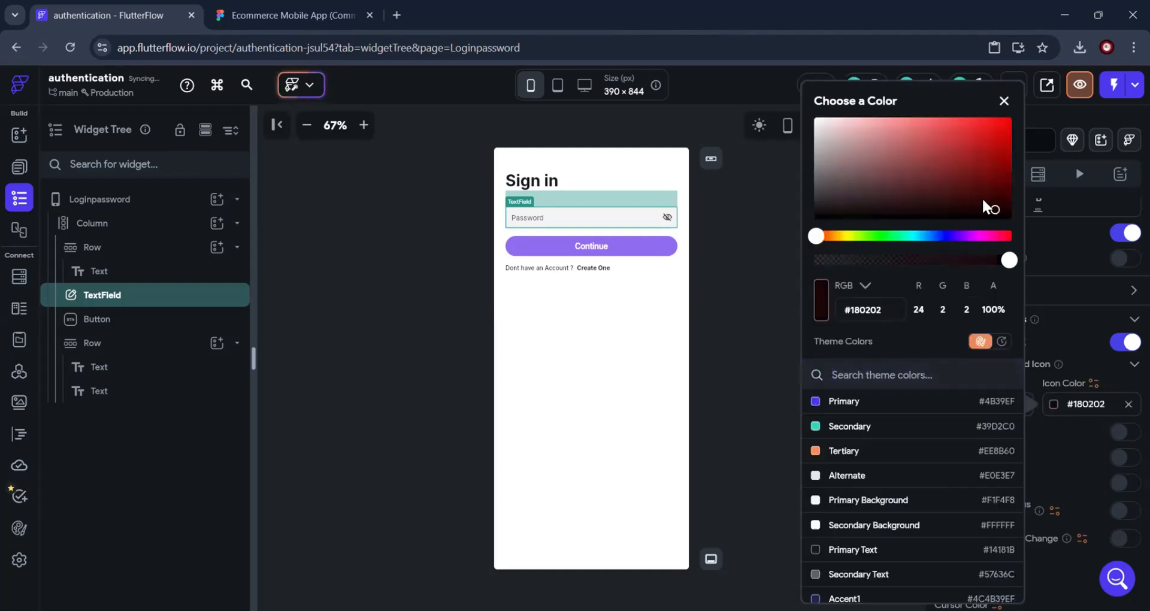
click(1003, 103)
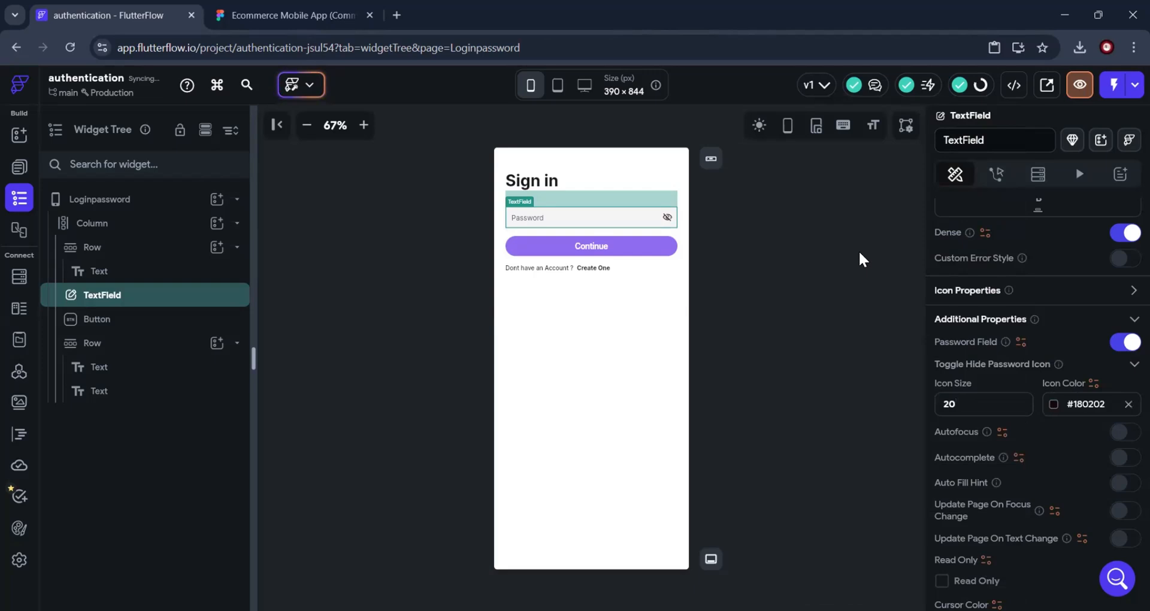
click(824, 260)
click(606, 223)
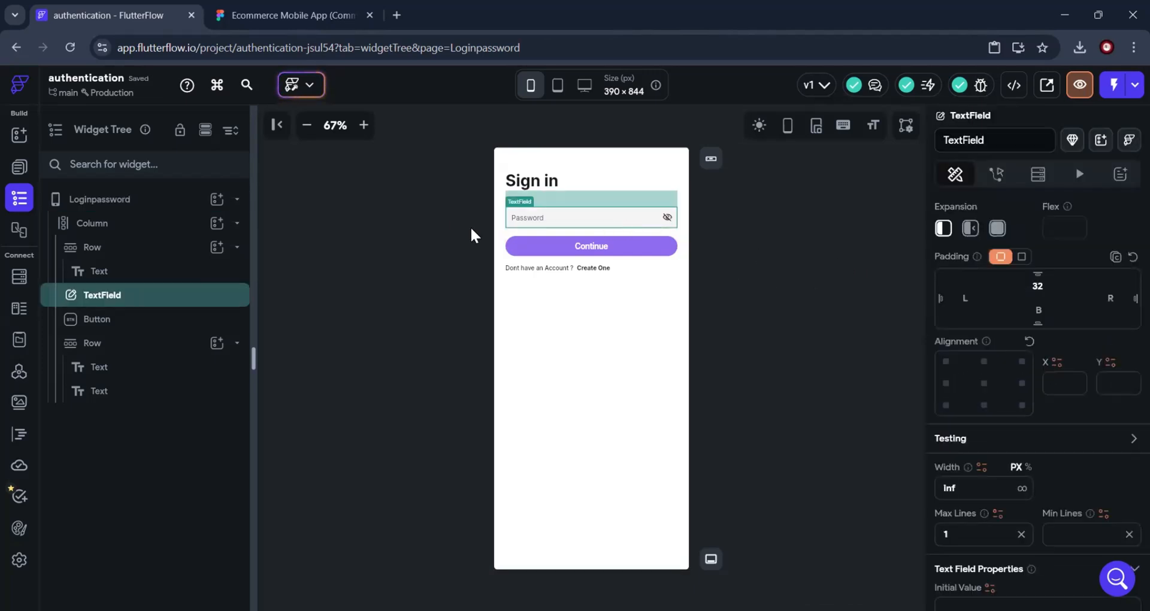
Preview the Loginpassword page at 75% zoom, enter a test password in the Password field and toggle its visibility repeatedly
click(1079, 85)
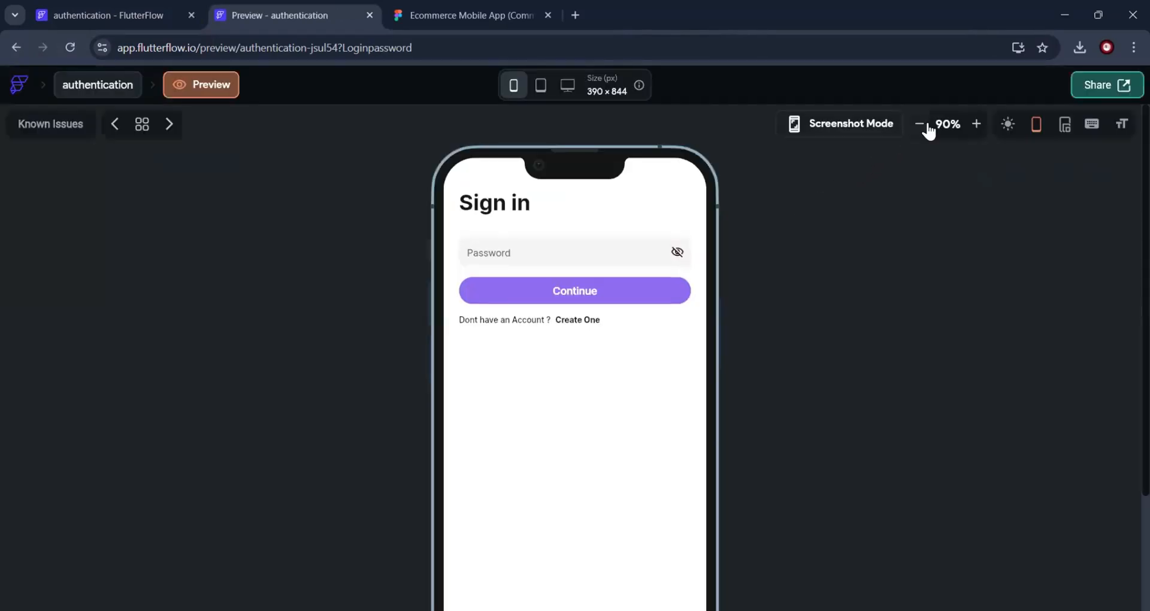
click(925, 126)
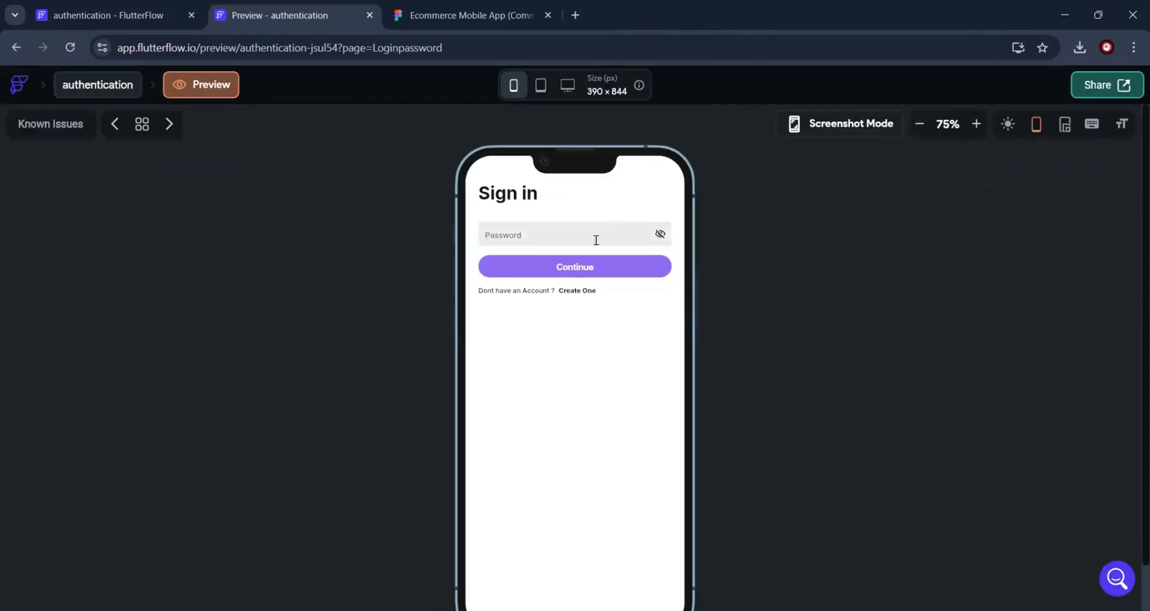
text(••)
click(660, 234)
click(660, 234)
click(660, 234)
click(660, 234)
click(661, 234)
click(660, 234)
click(661, 234)
click(660, 234)
click(660, 234)
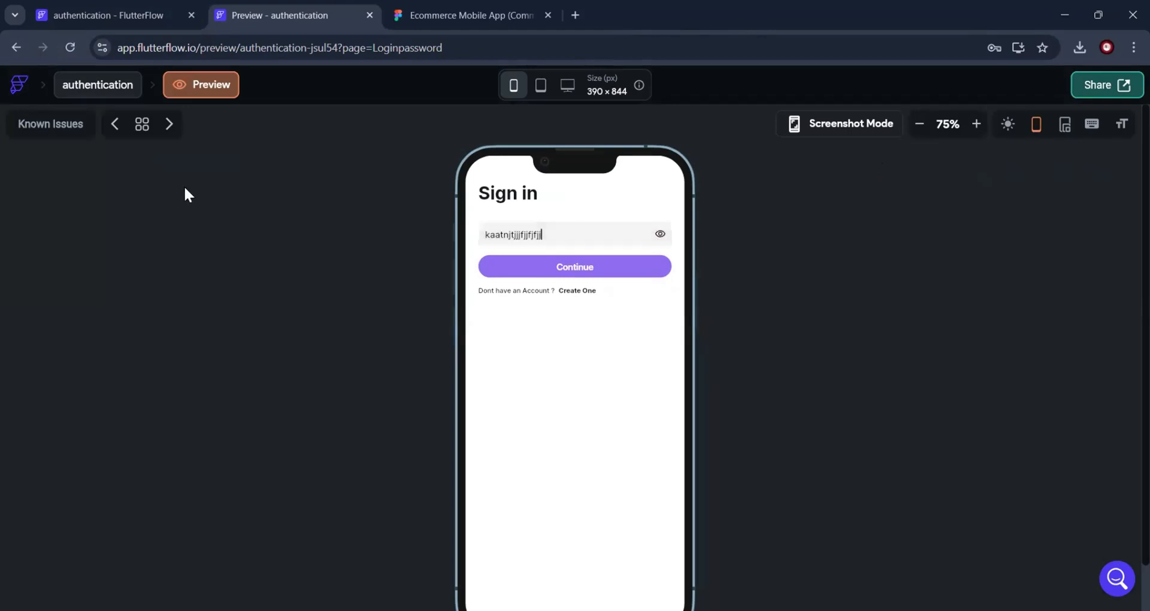
Switch the preview to the login page and enter sample text in the Email Address field
click(145, 123)
click(379, 224)
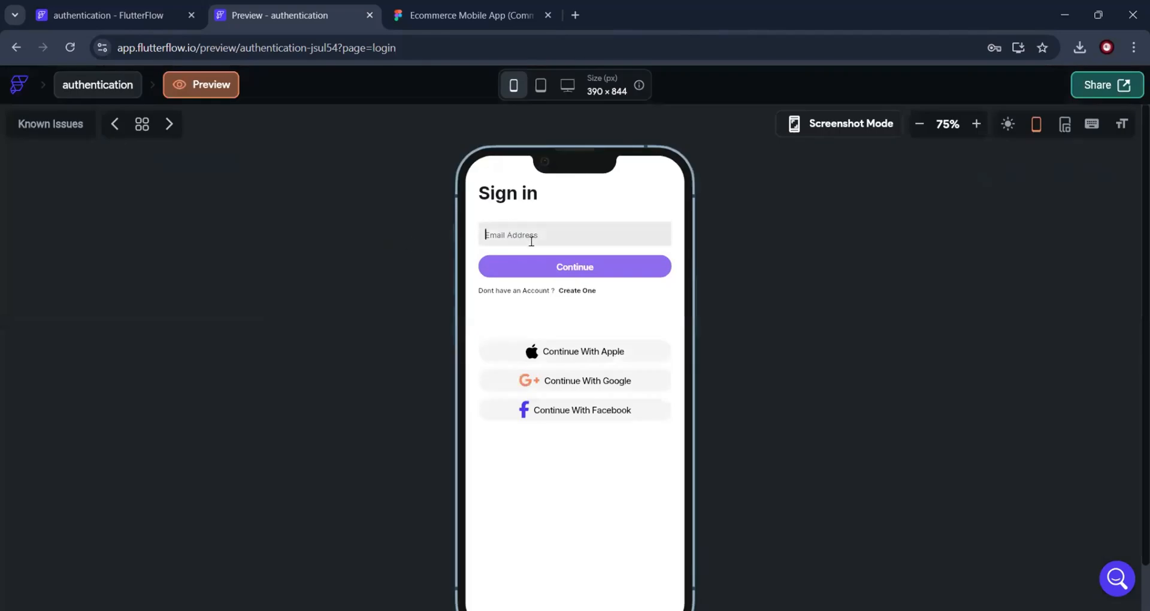
text(hhdhddddddddf)
Return to the editor, examine the Password text field's decoration and additional properties, and close the preview
click(107, 17)
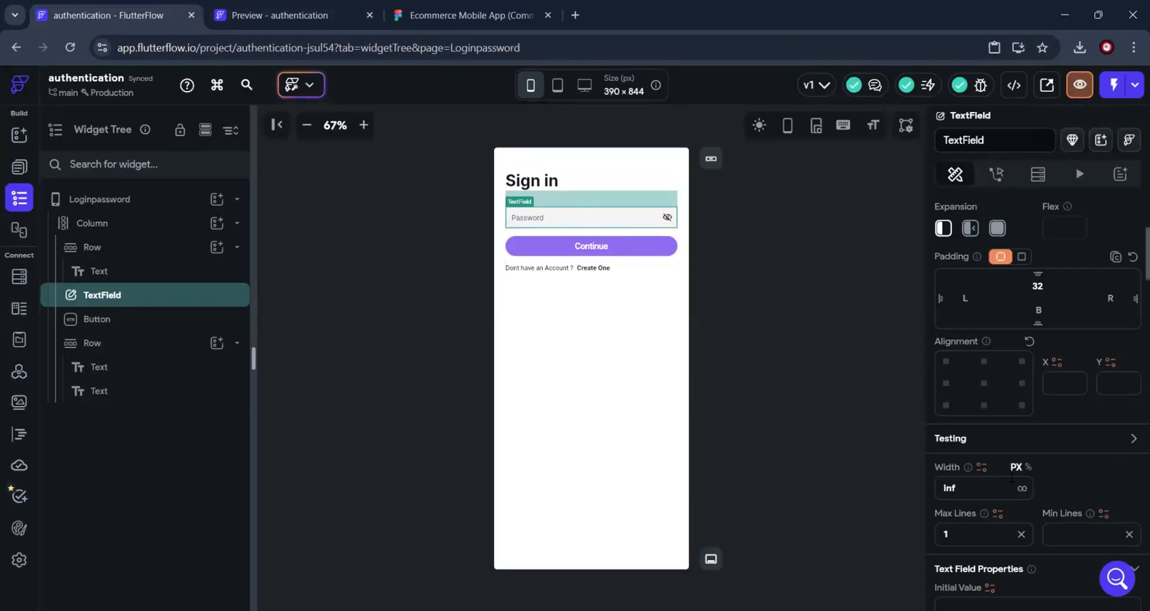
scroll(1011, 479, down, 5)
scroll(1011, 475, down, 10)
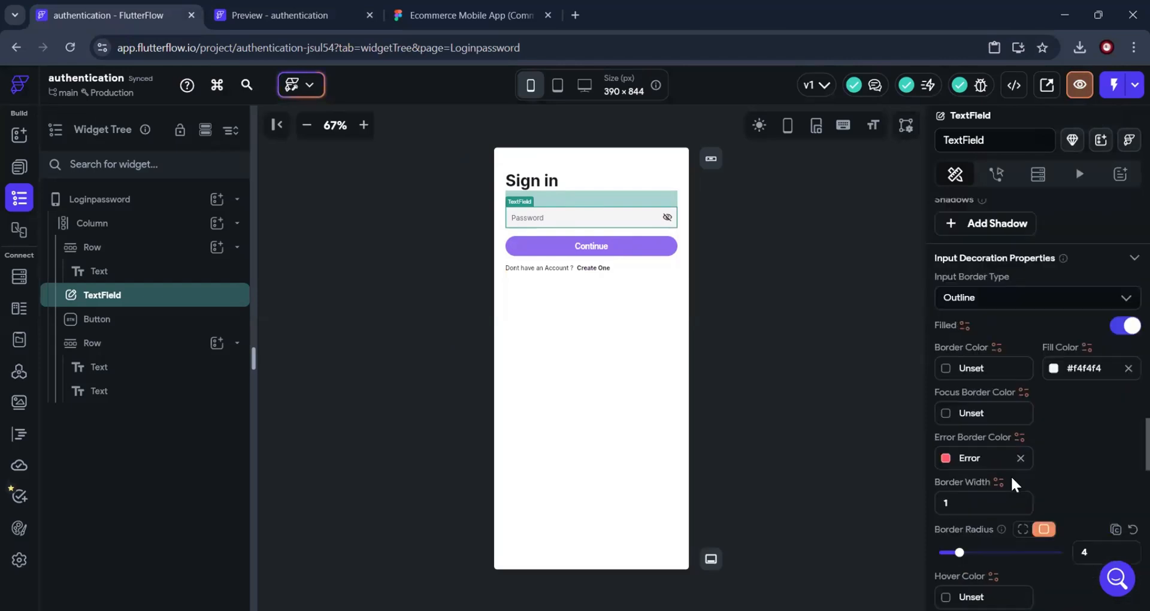
scroll(1010, 482, down, 3)
scroll(1012, 437, down, 5)
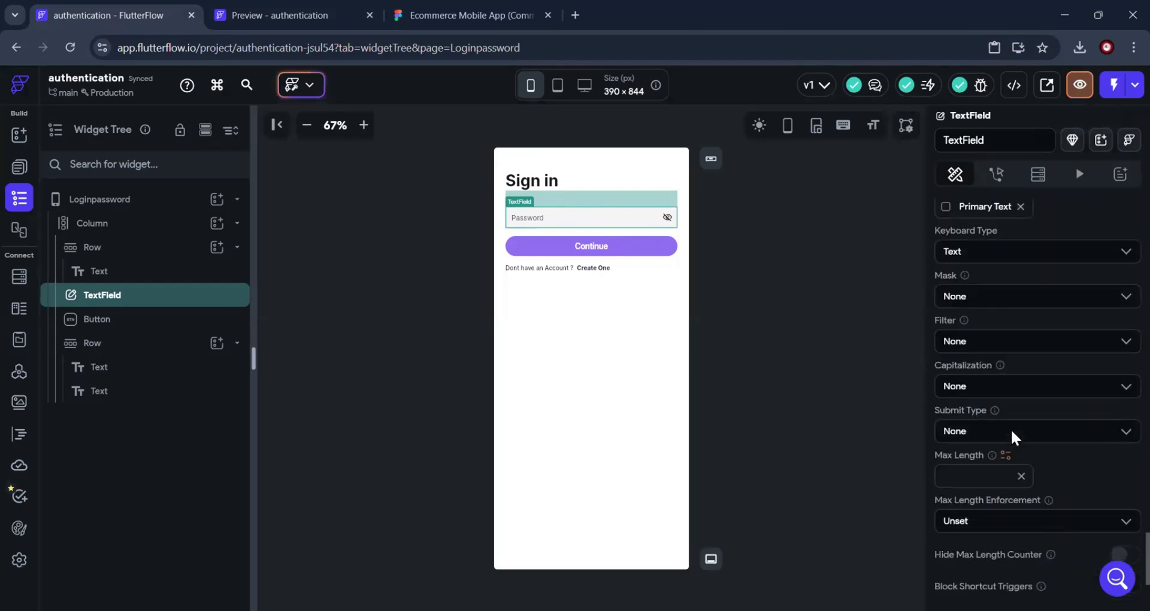
scroll(1011, 429, up, 1)
scroll(1011, 429, down, 4)
scroll(1011, 429, up, 8)
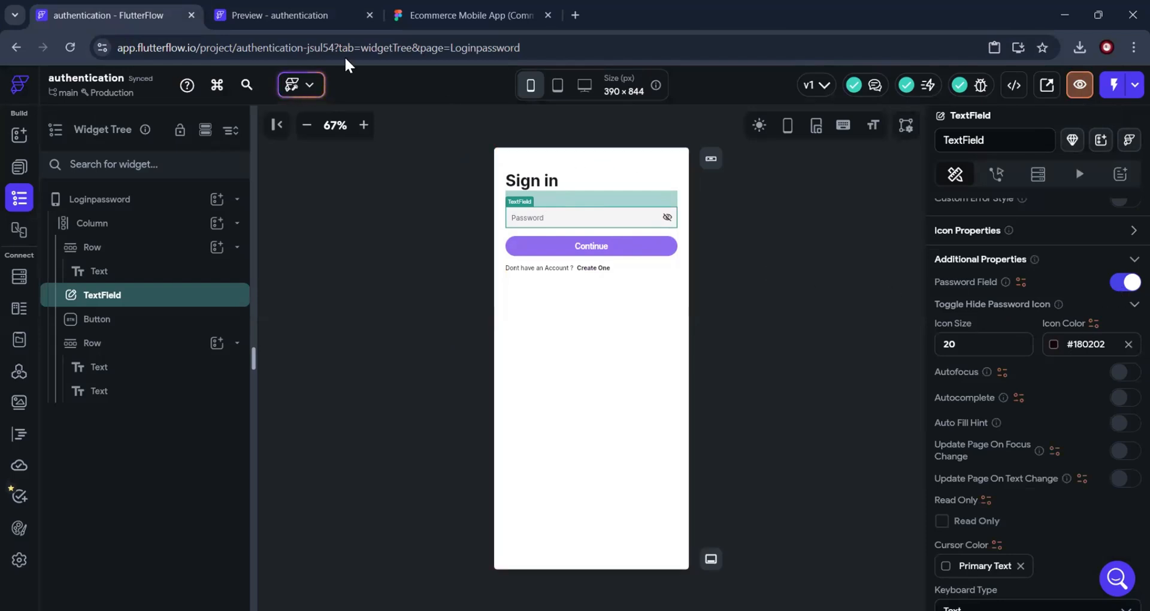
click(369, 15)
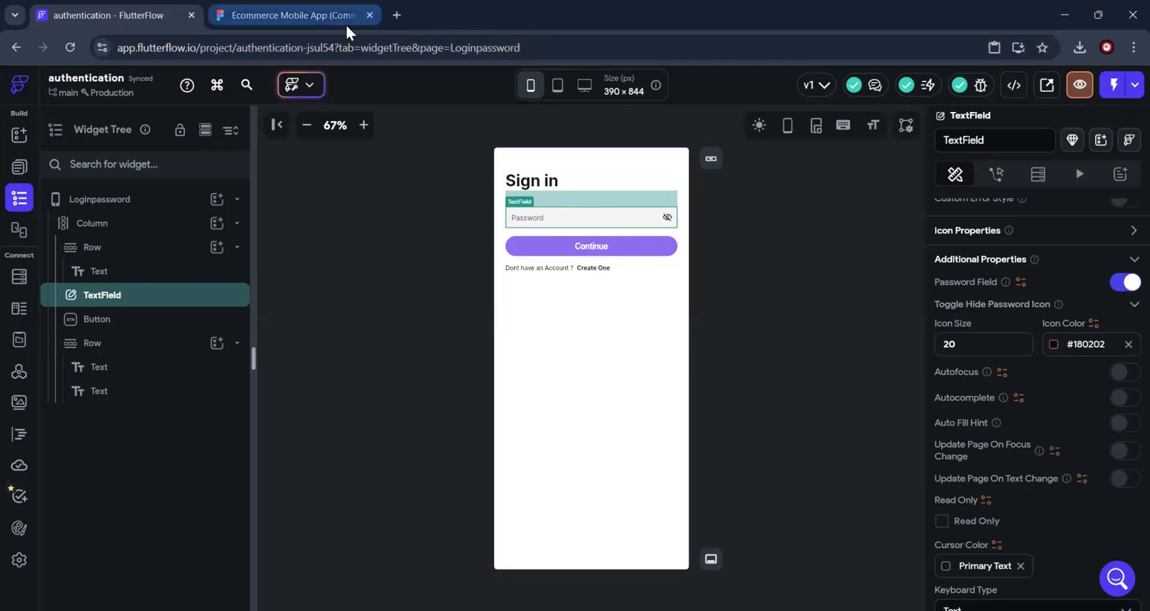
Switch to Figma and copy the "Forgot Password ?" text below the Continue button in the Login-Password frame
click(347, 24)
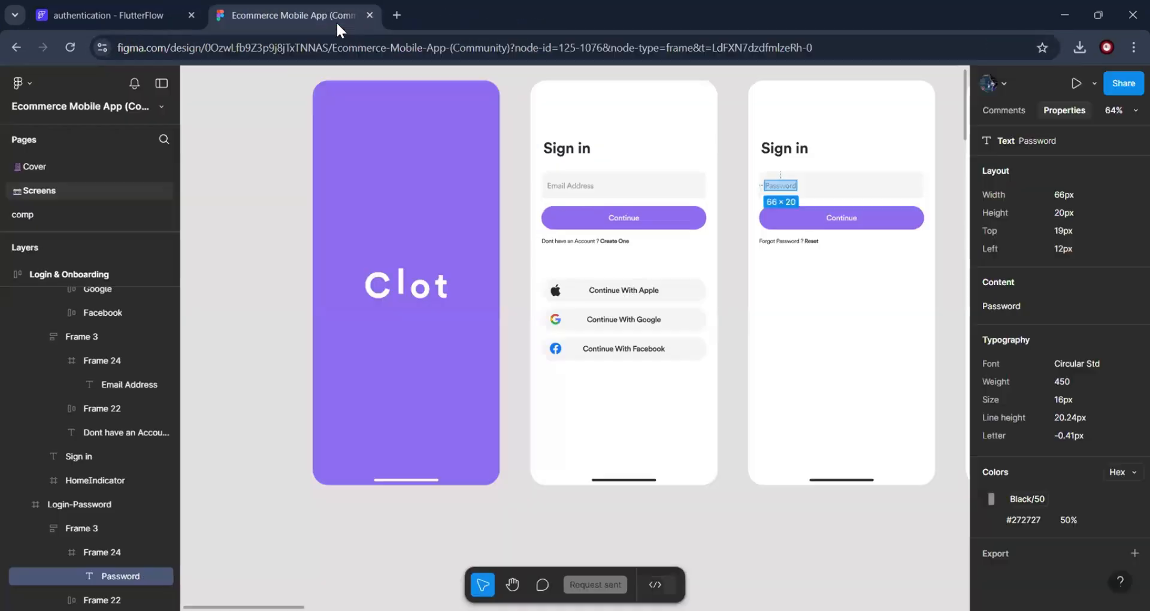
click(791, 310)
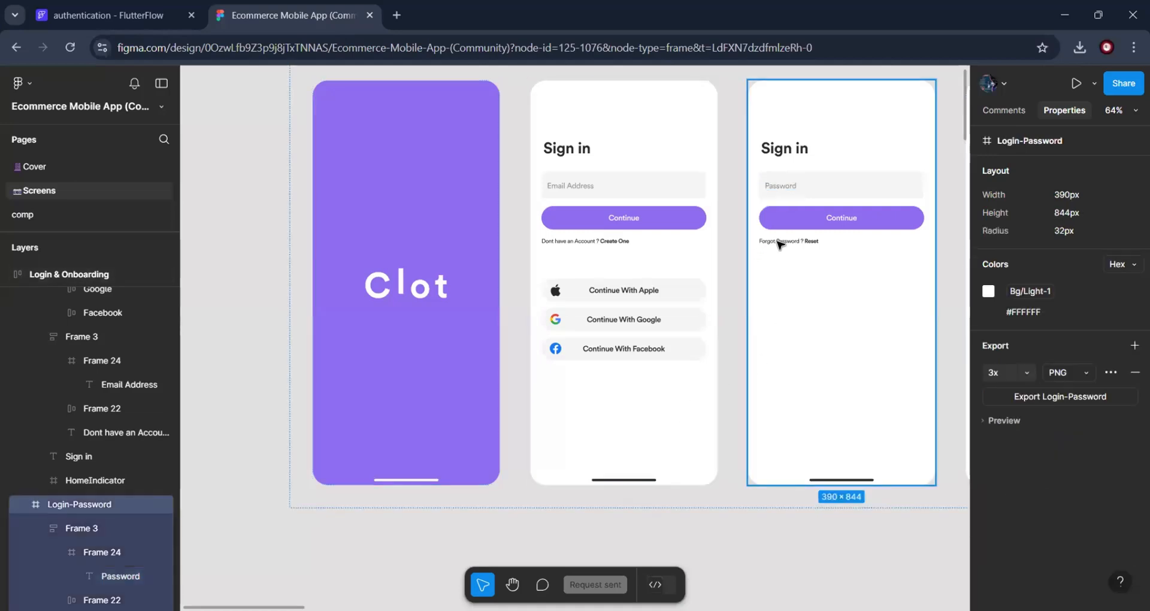
click(783, 242)
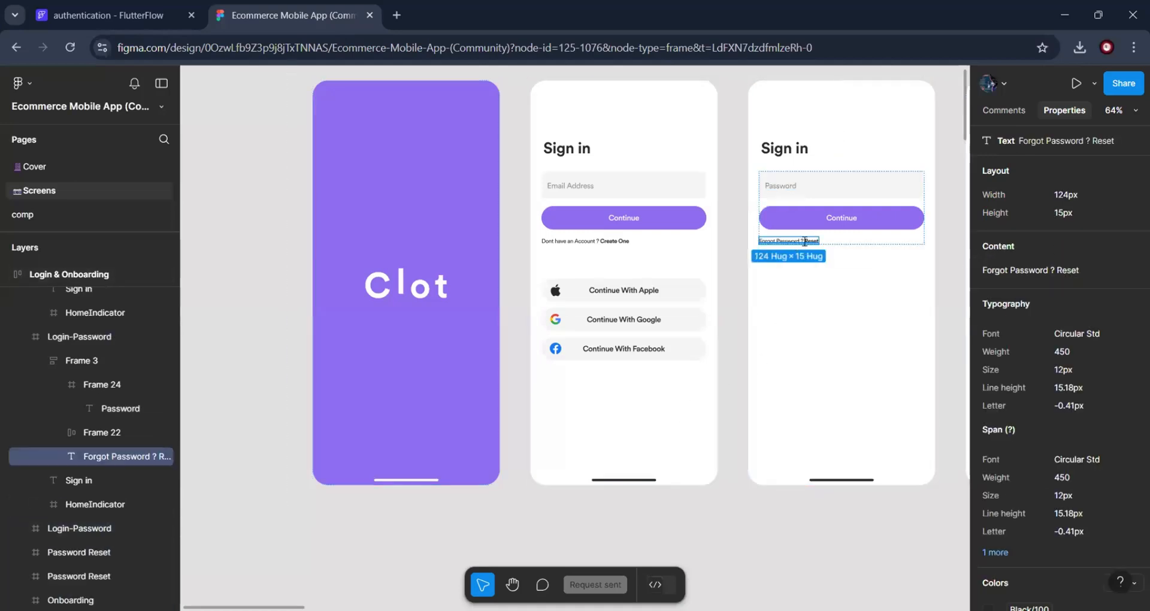
Back in FlutterFlow, replace the "Dont have an Account ?" text on the Loginpassword page with "Forgot Password ?"
click(101, 20)
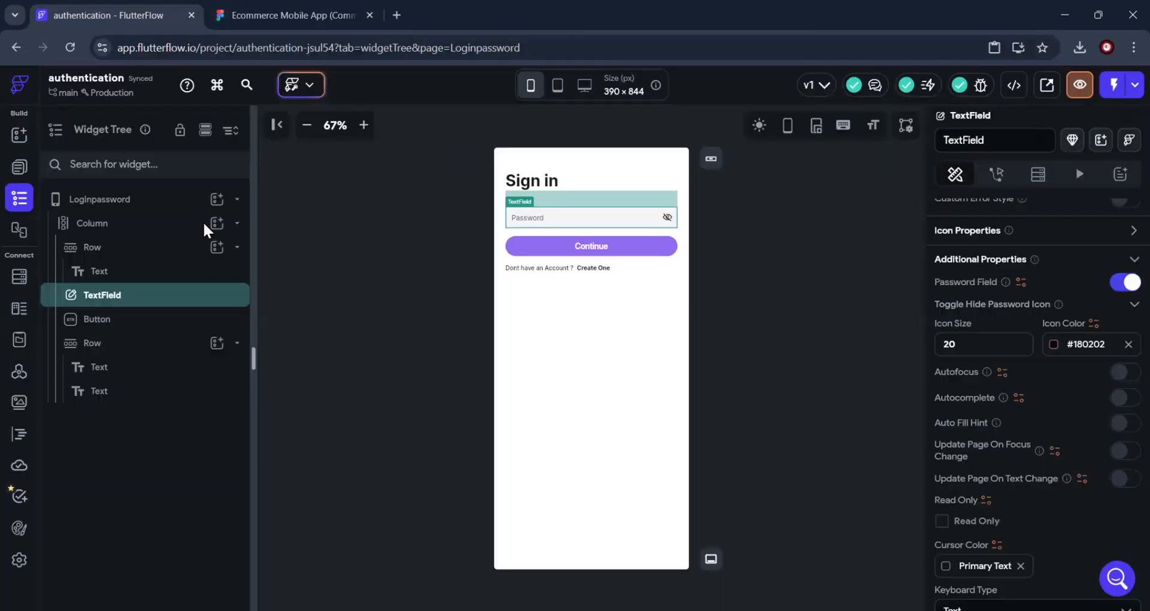
click(521, 268)
scroll(984, 320, up, 10)
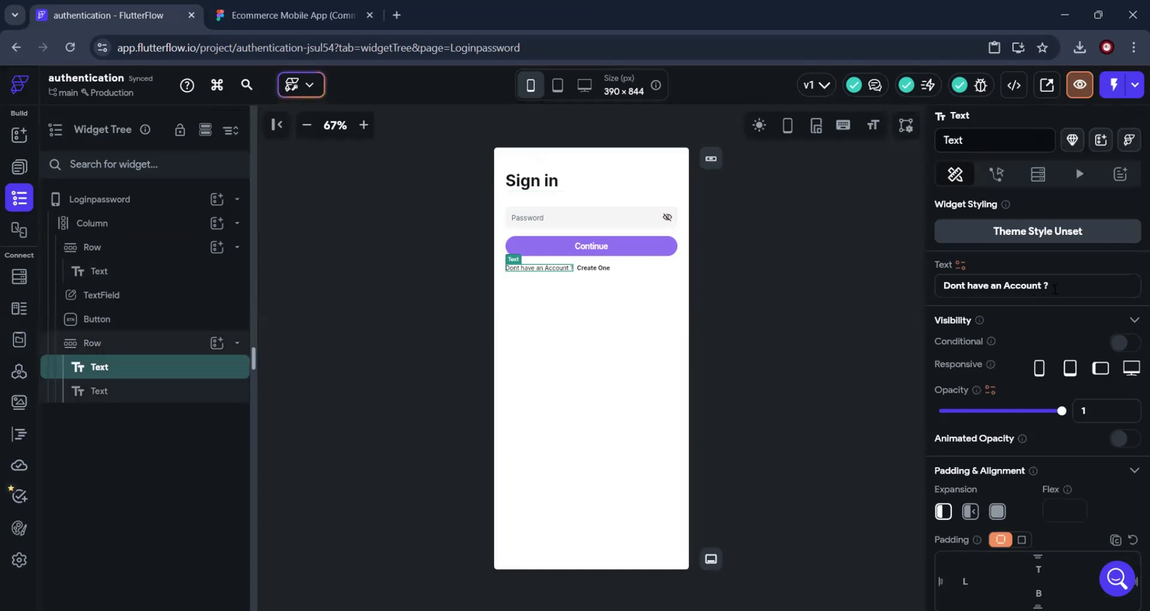
click(952, 286)
key(ctrl+v)
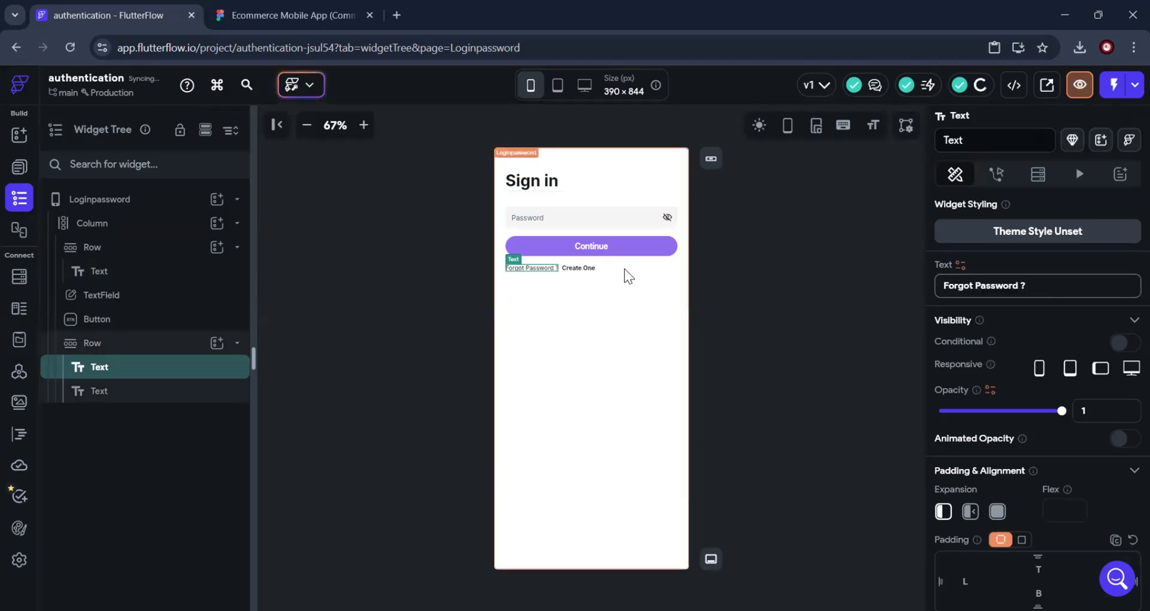
Change the "Create One" text on the Loginpassword page to "Reset"
click(575, 271)
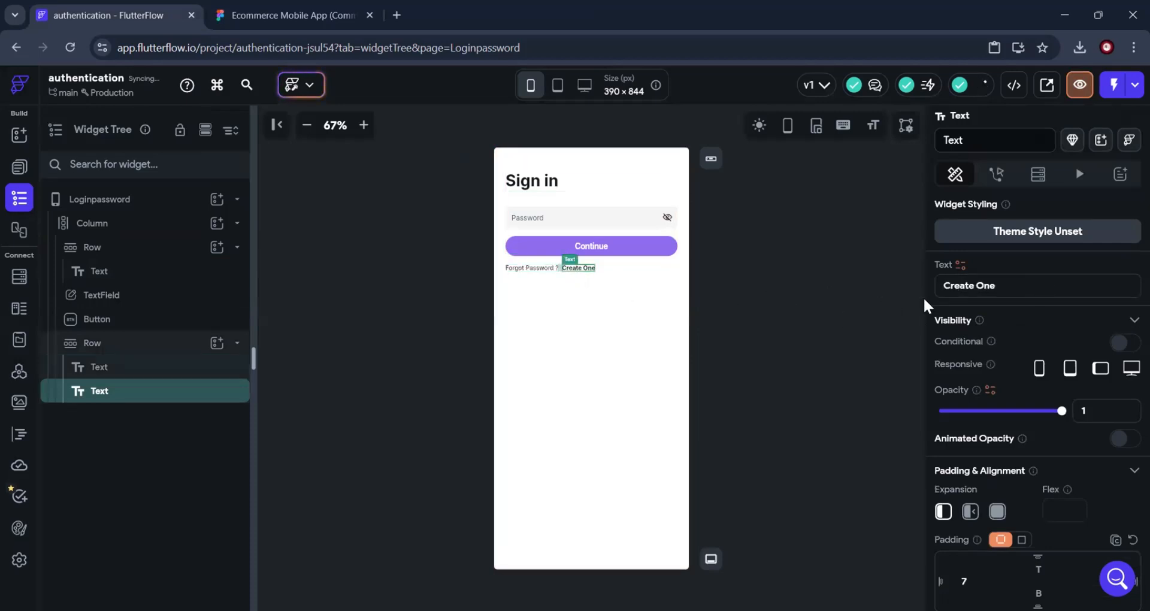
click(941, 295)
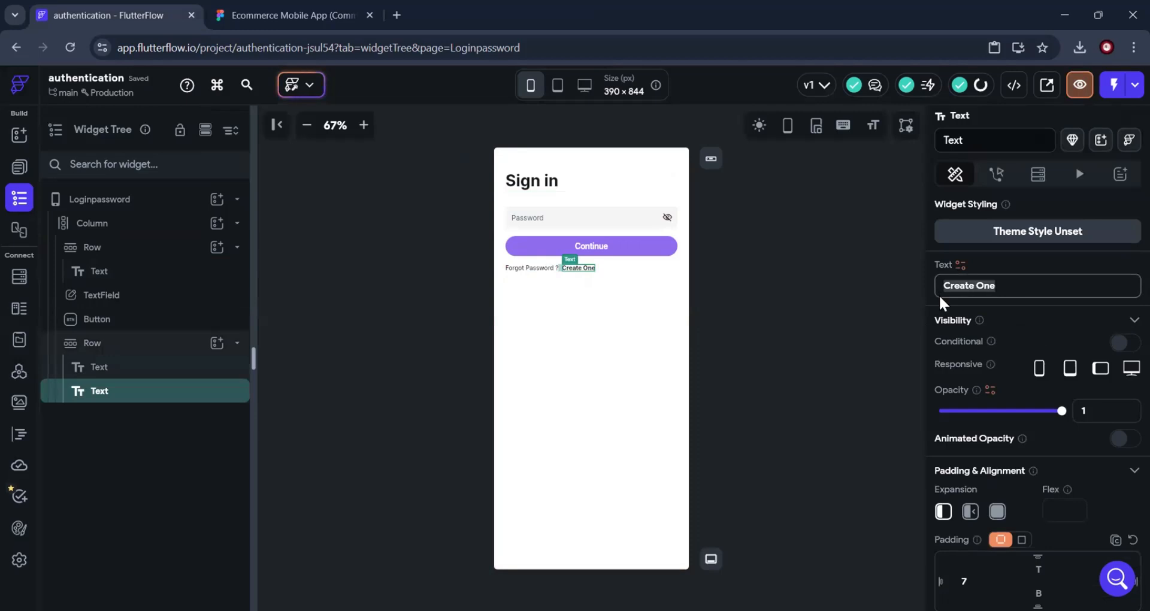
text(Res)
text(et)
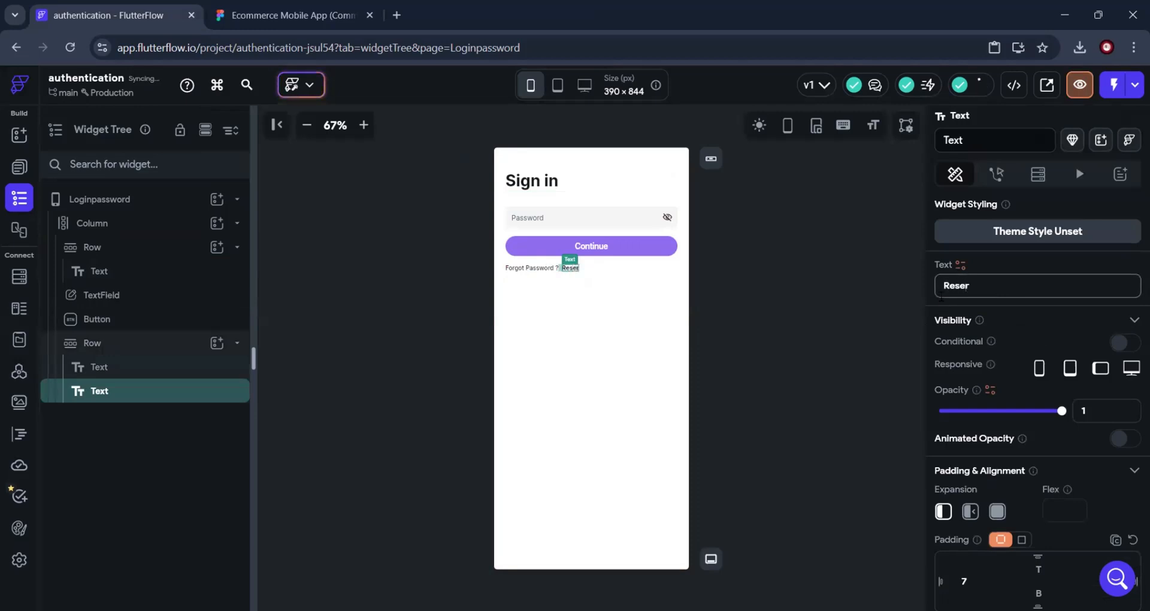
click(802, 342)
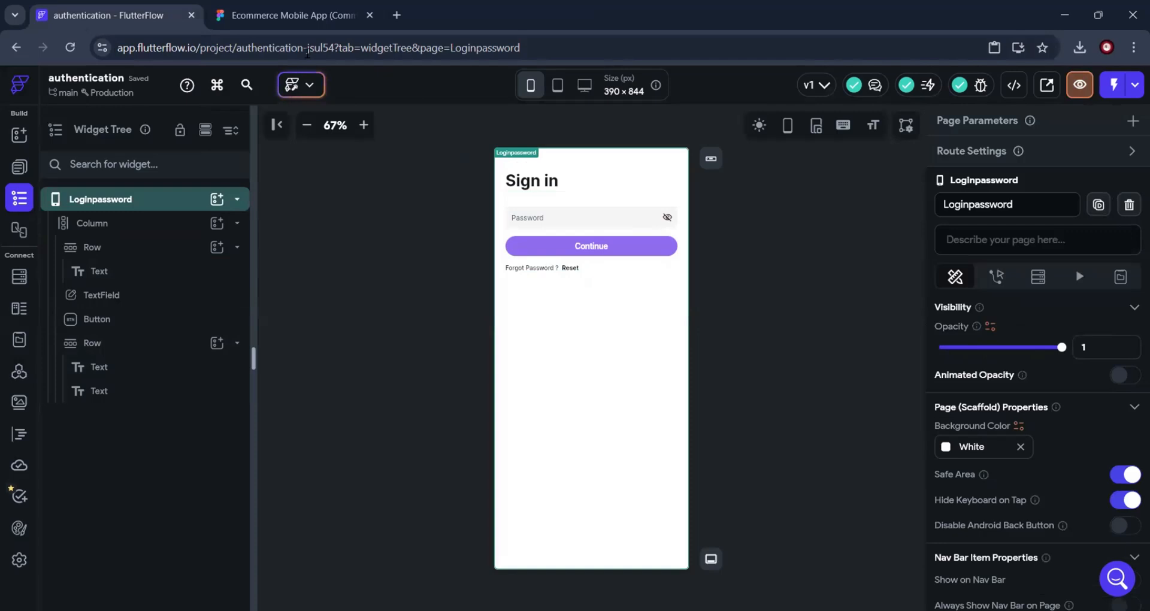
Switch to Figma and examine the Create Account design and the frames around it
click(275, 21)
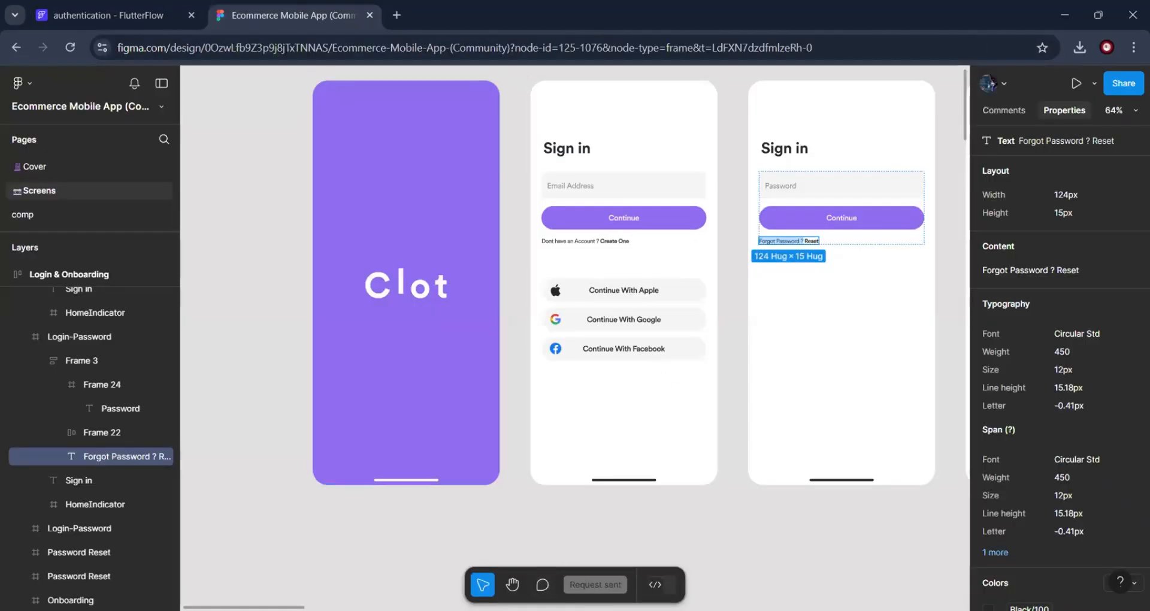
scroll(575, 281, right, 8)
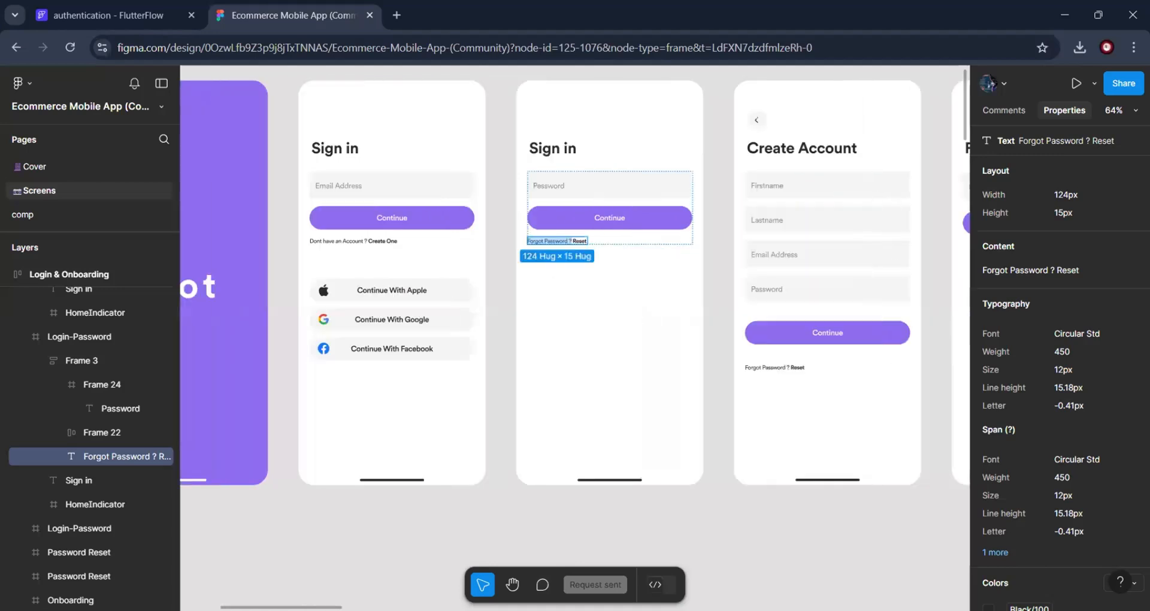
click(523, 98)
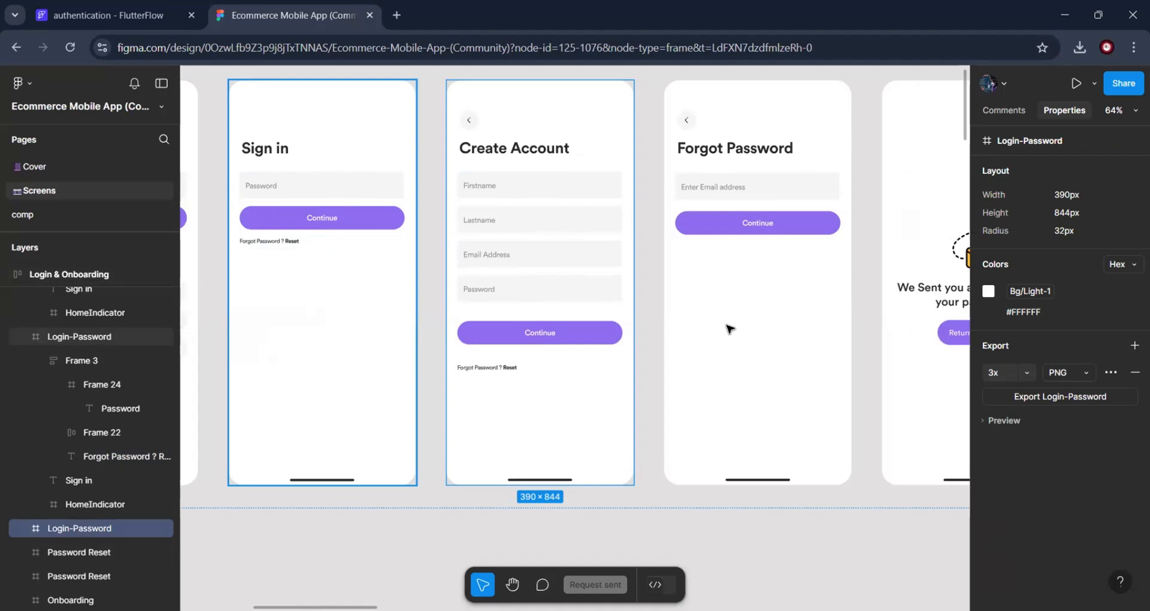
Back in FlutterFlow, create a new blank page named create_account
click(118, 8)
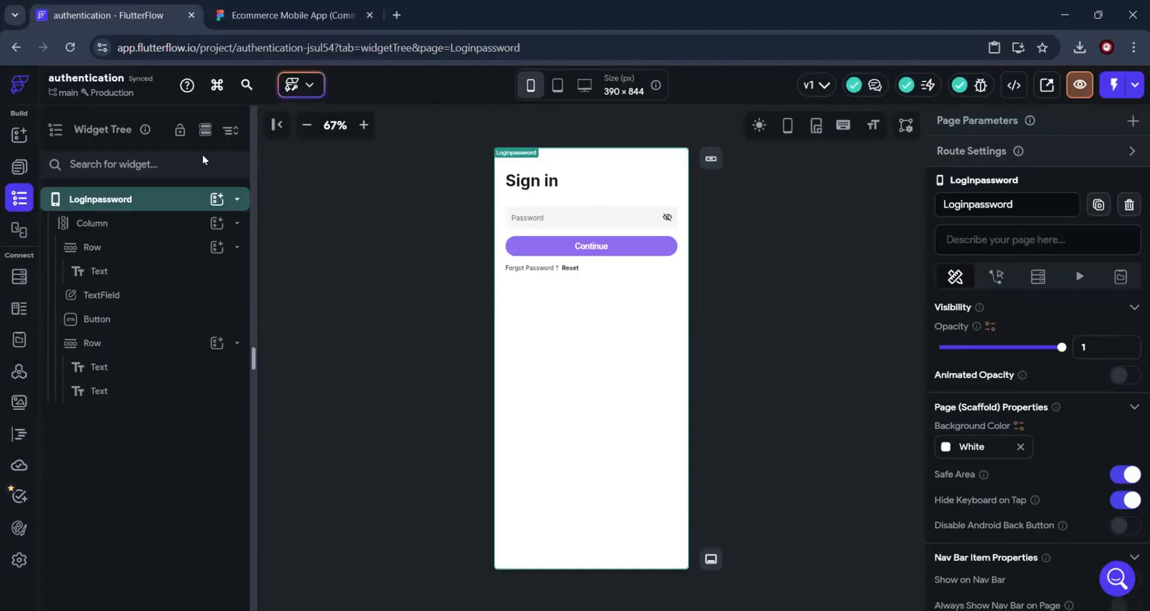
click(17, 168)
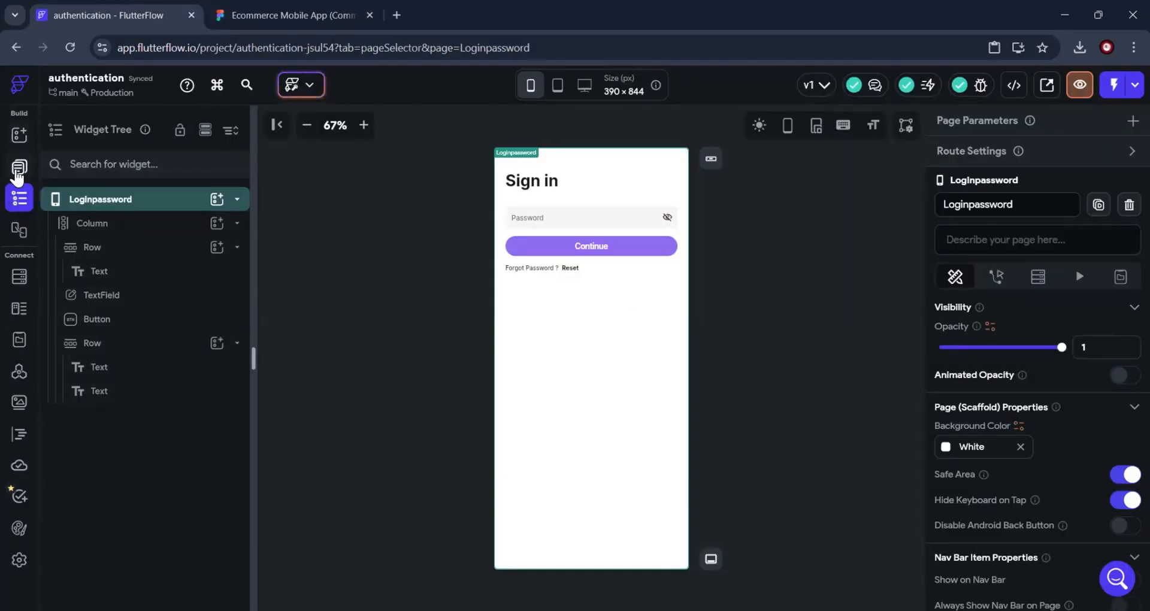
click(229, 132)
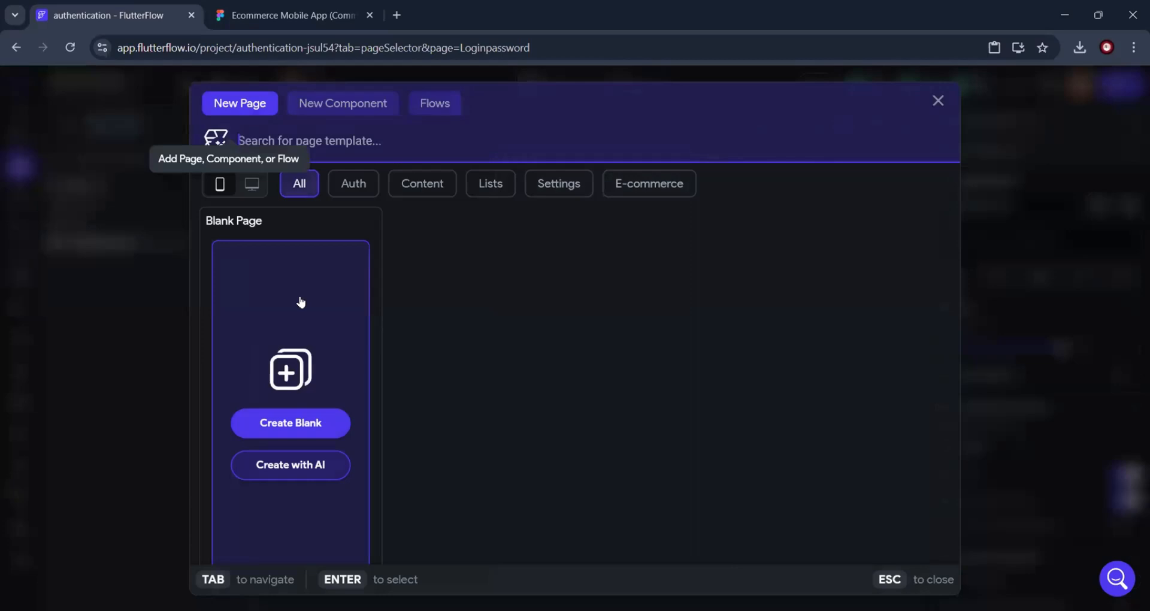
click(286, 429)
text(cr)
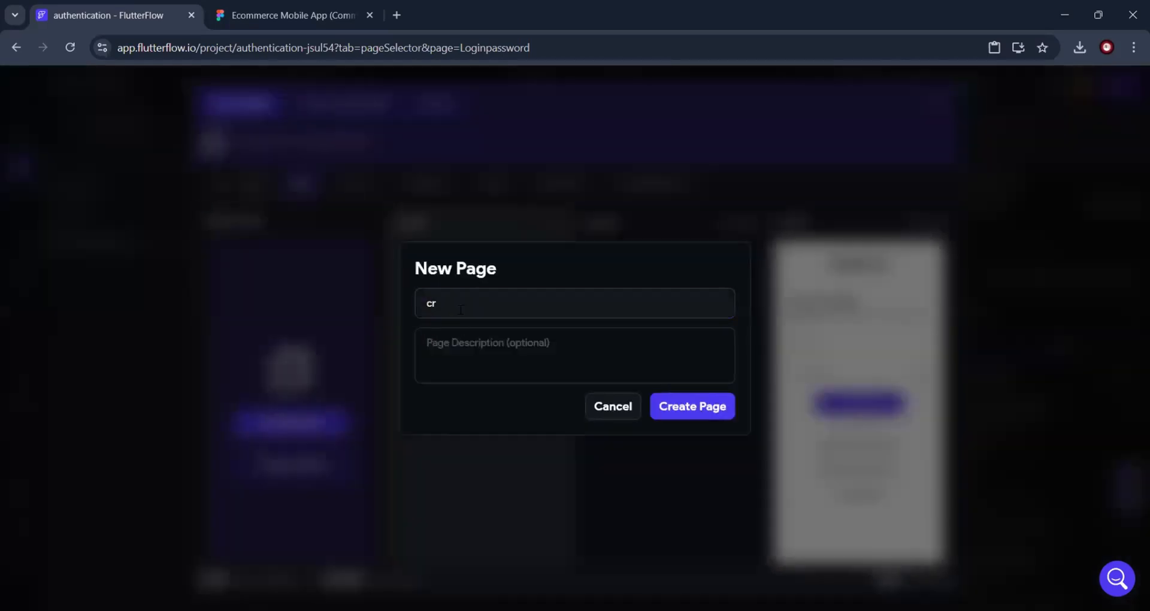
click(460, 309)
text(eate_account)
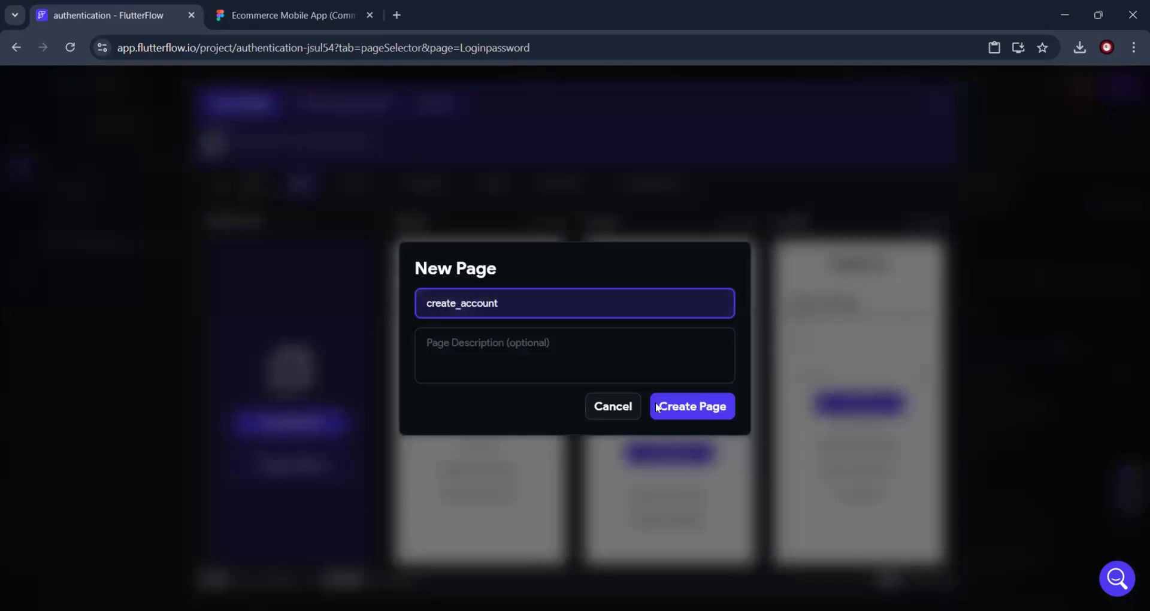
click(688, 408)
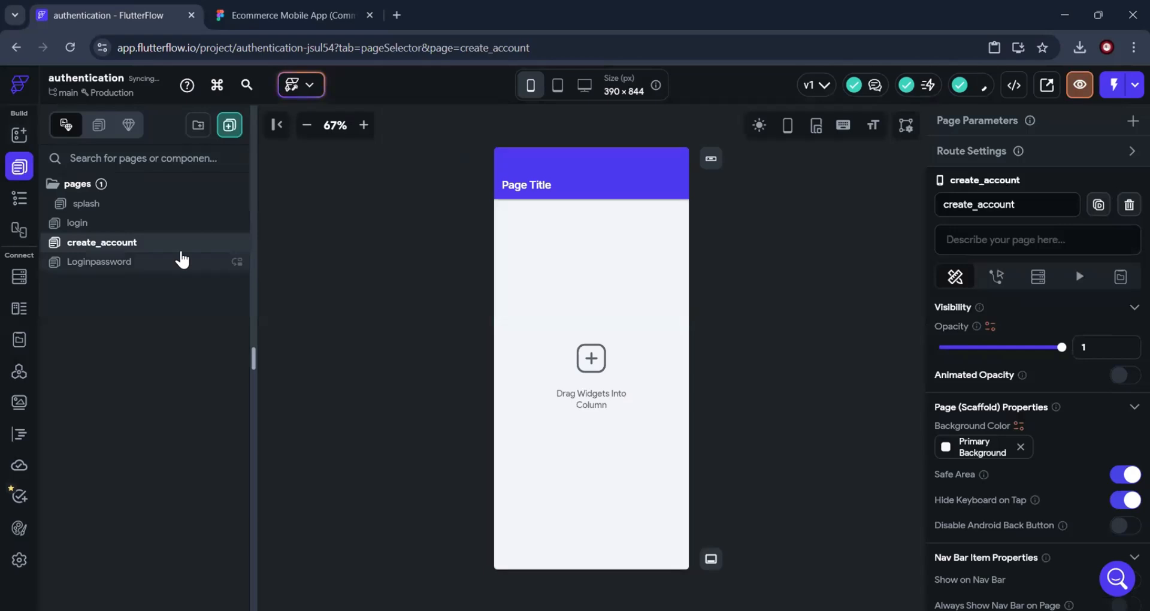
Delete the default app bar from the create_account page and select the page's column
click(604, 172)
right_click(604, 172)
click(792, 193)
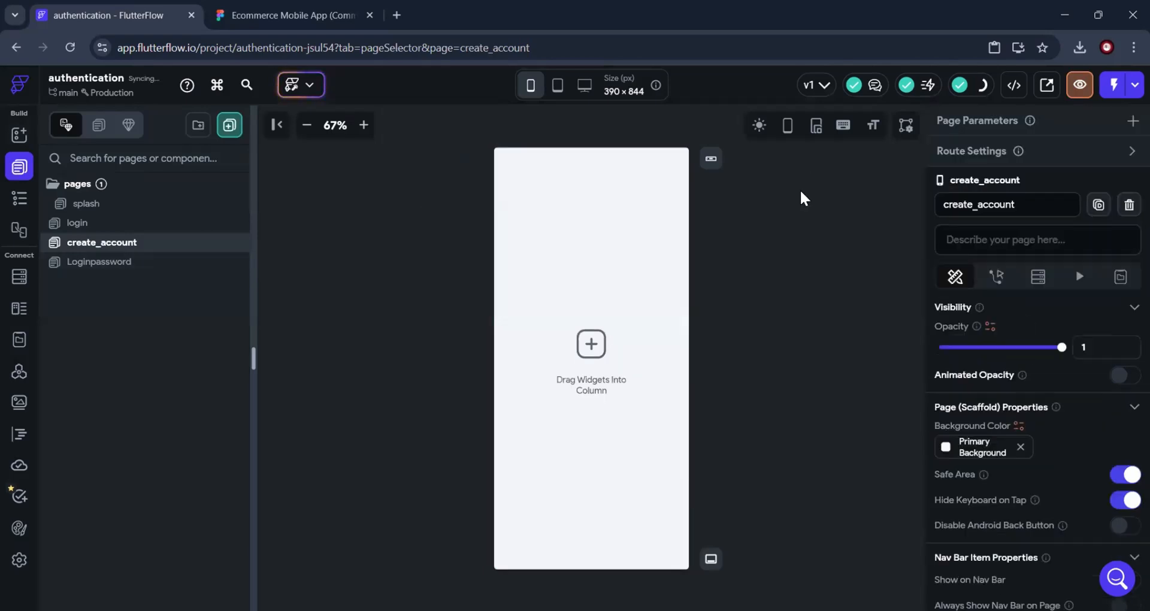
click(547, 205)
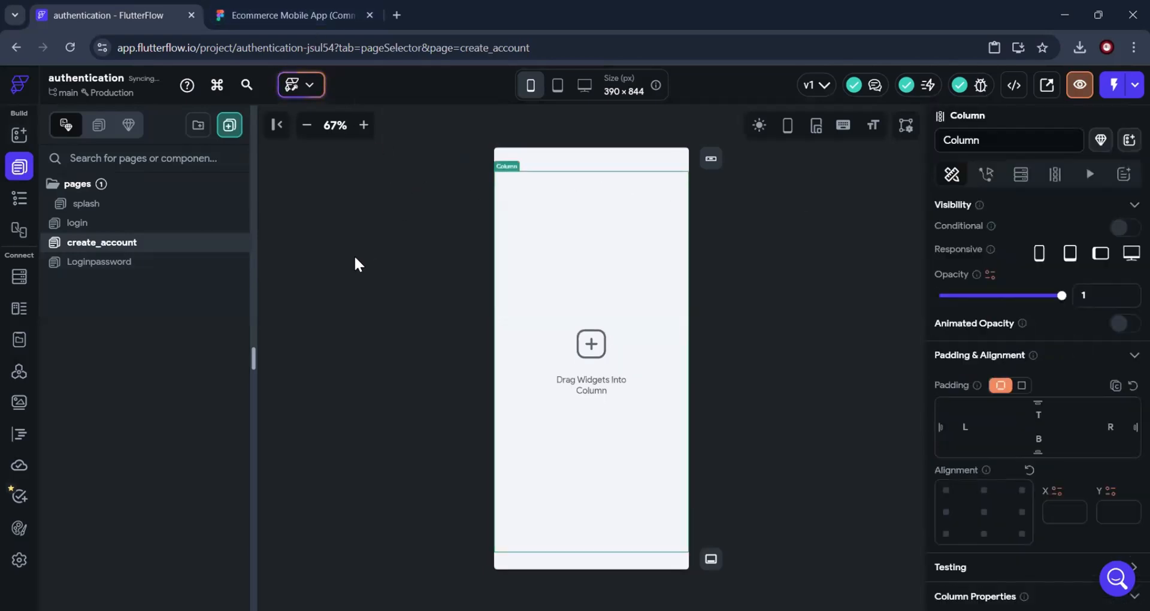
Set the left and right padding of the create_account page's column to 23
click(24, 200)
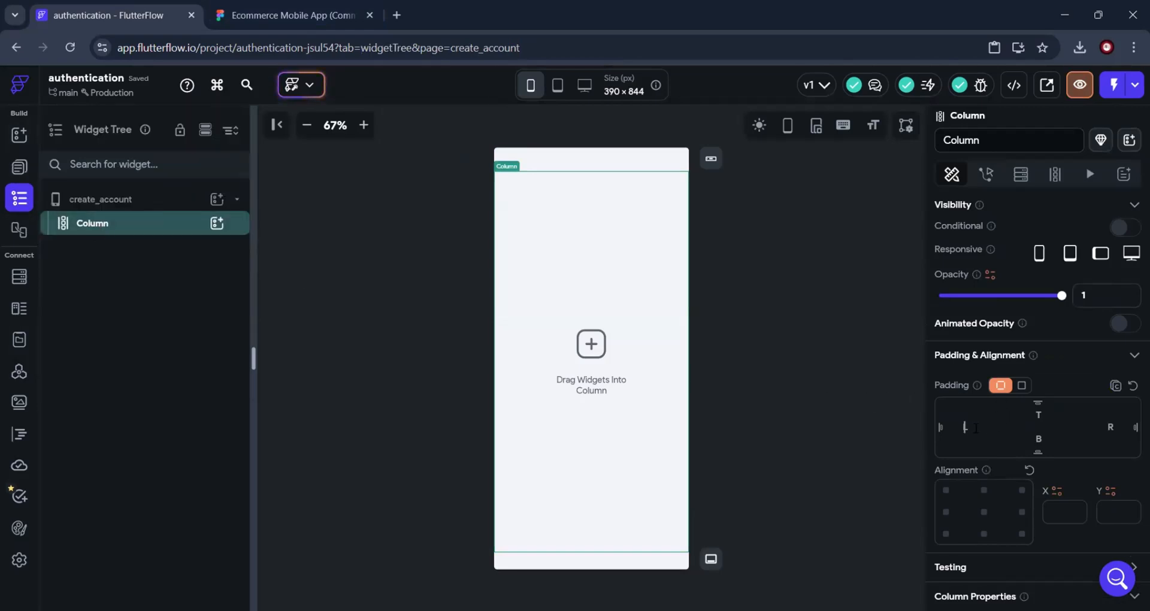
click(975, 427)
text(23)
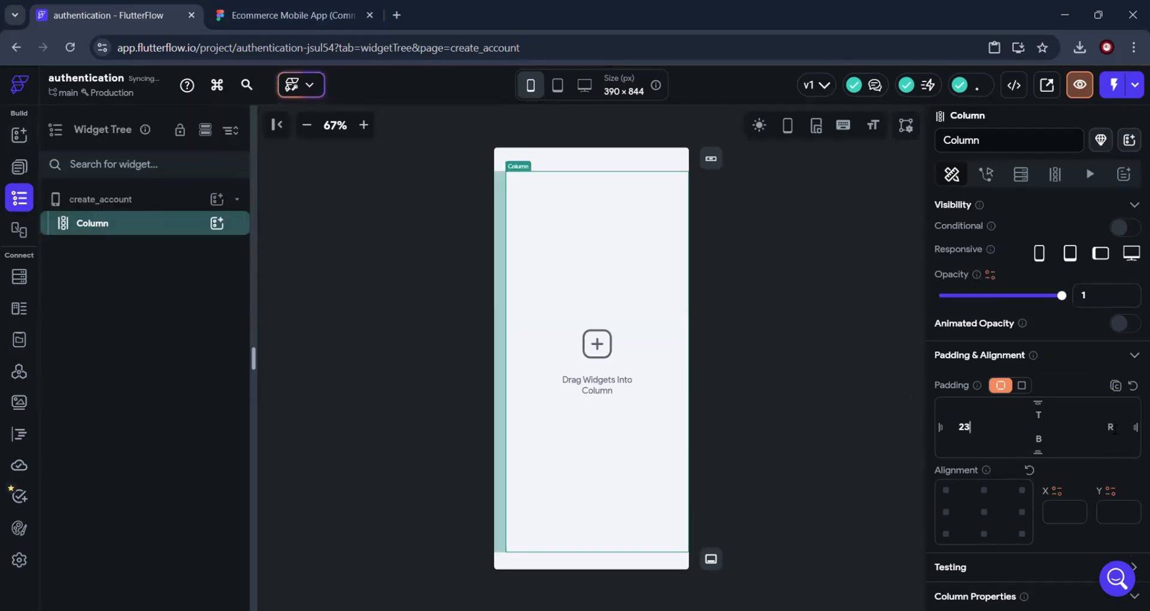
click(1111, 427)
text(23)
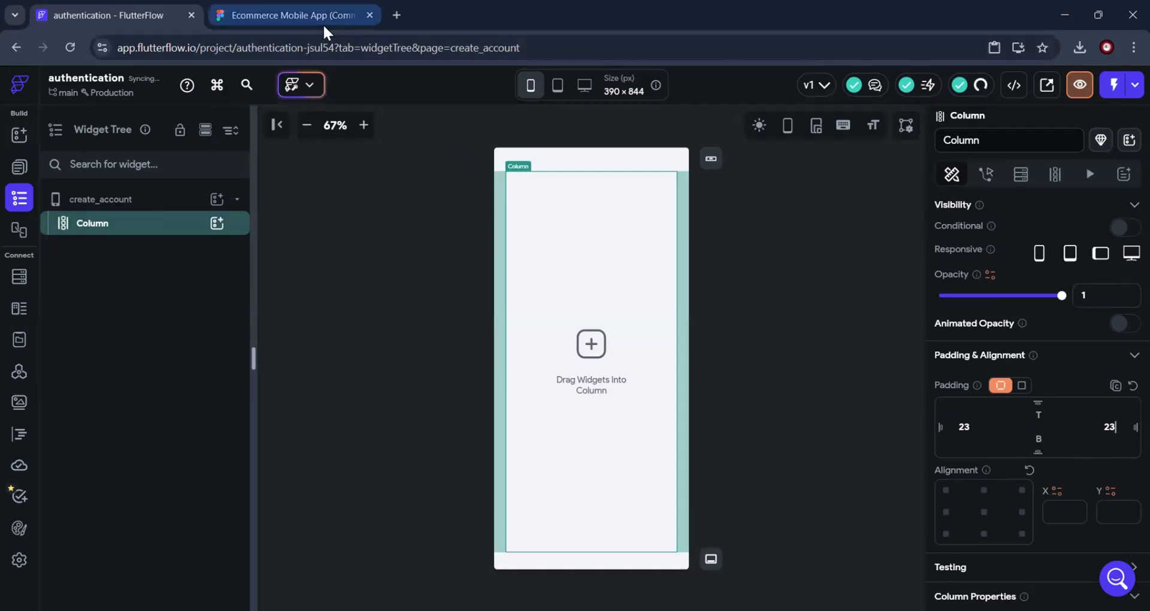
Switch to Figma and examine the back-arrow button's frame and icon in the Create Account design
click(322, 23)
double_click(470, 121)
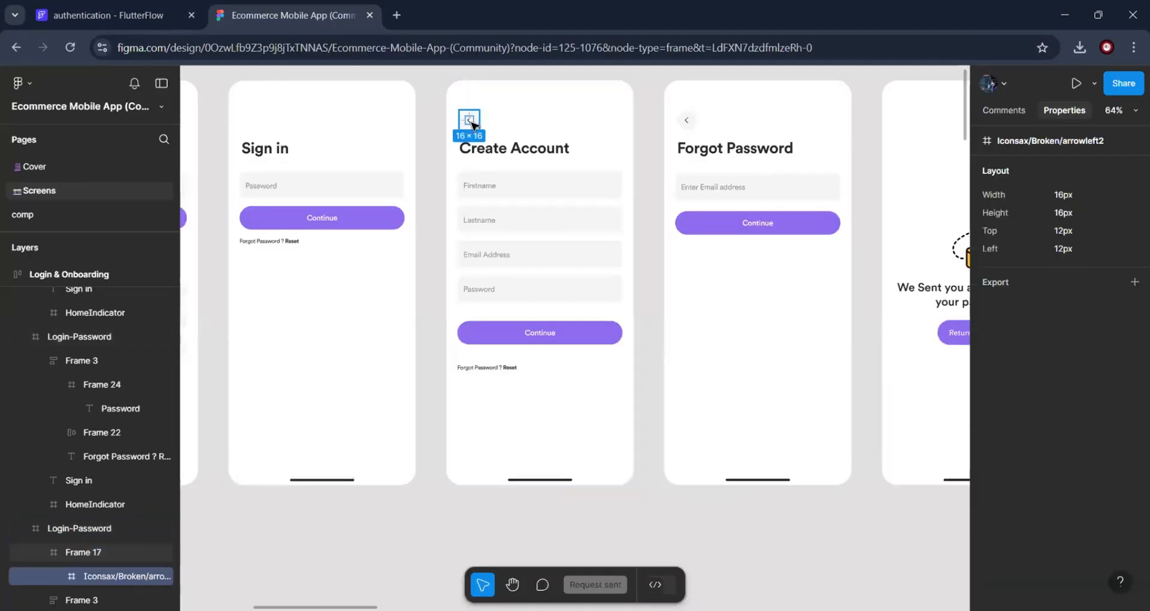
double_click(470, 122)
click(486, 126)
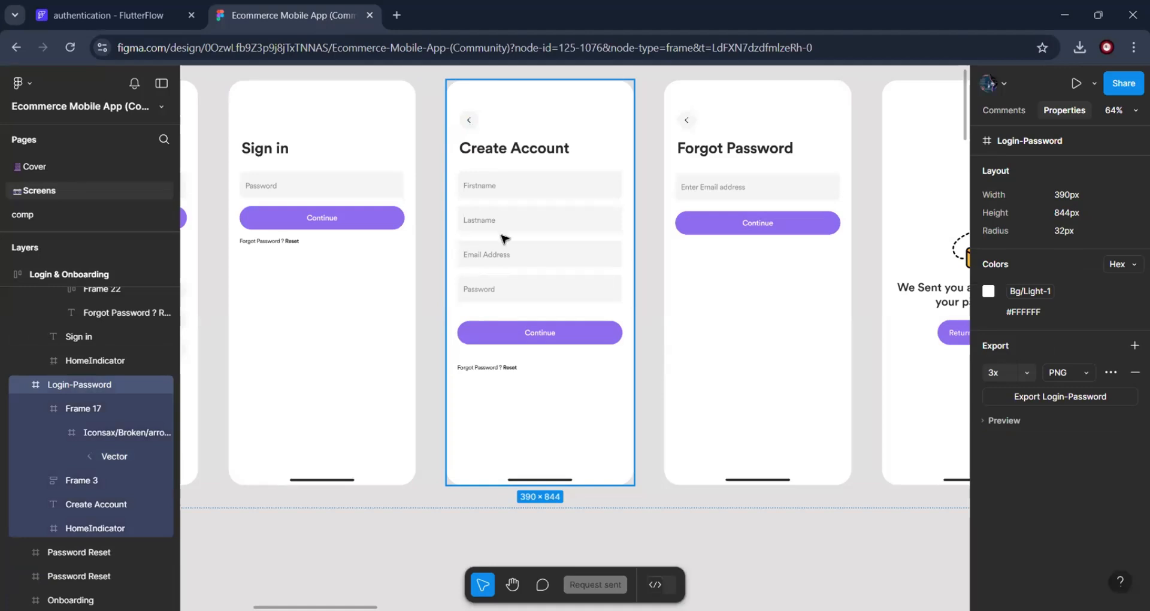
scroll(501, 239, up, 1)
scroll(500, 239, up, 1)
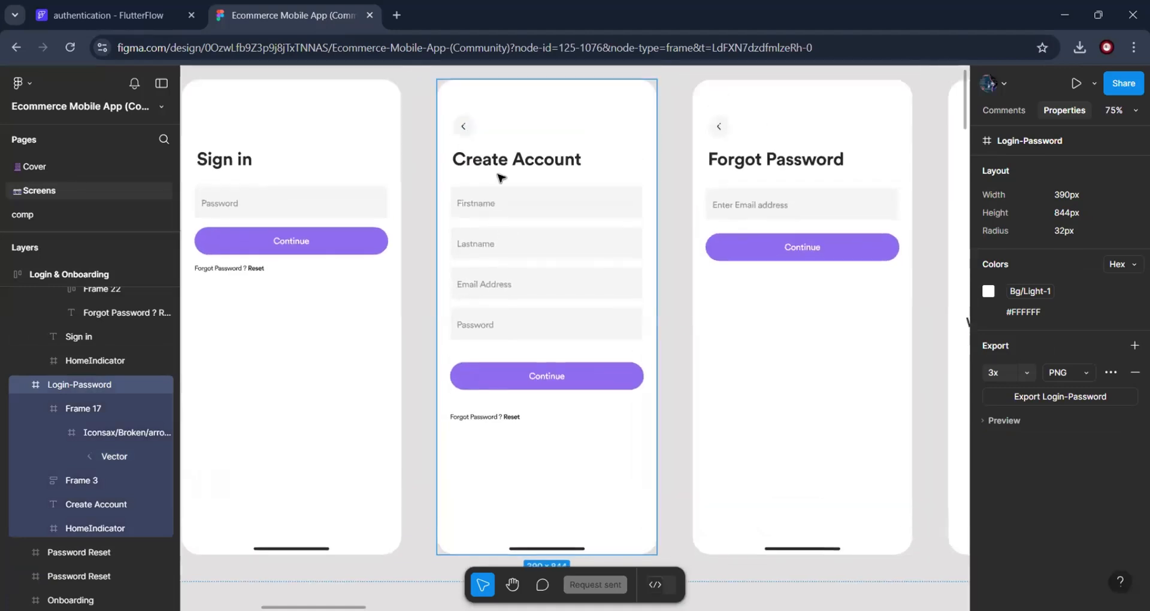
click(466, 128)
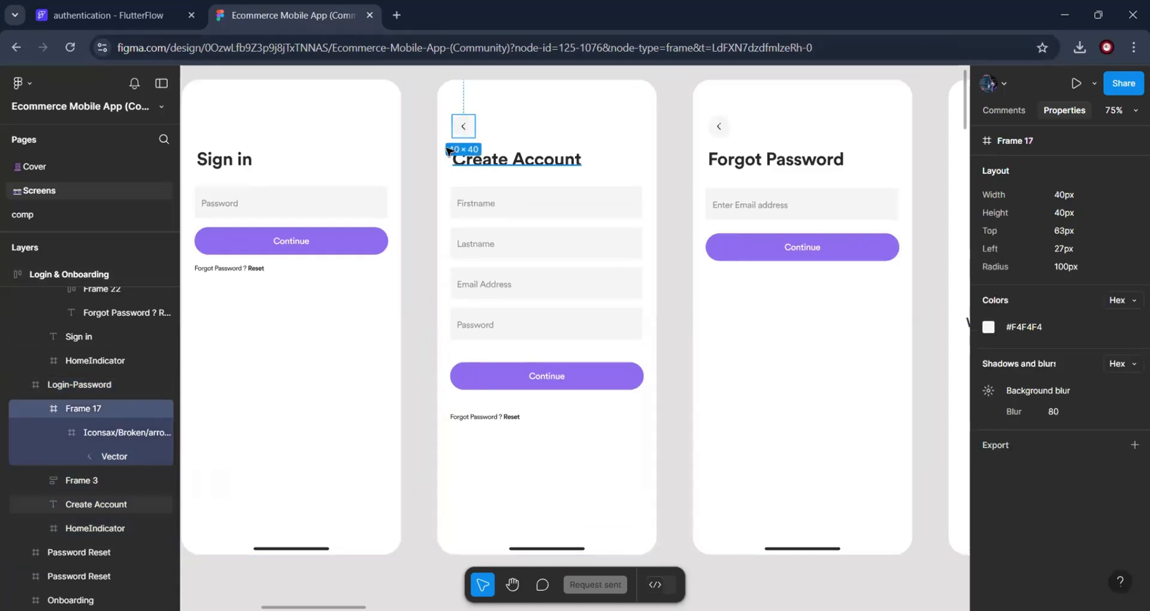
Back in FlutterFlow, add a row inside the column and a container inside that row
click(120, 14)
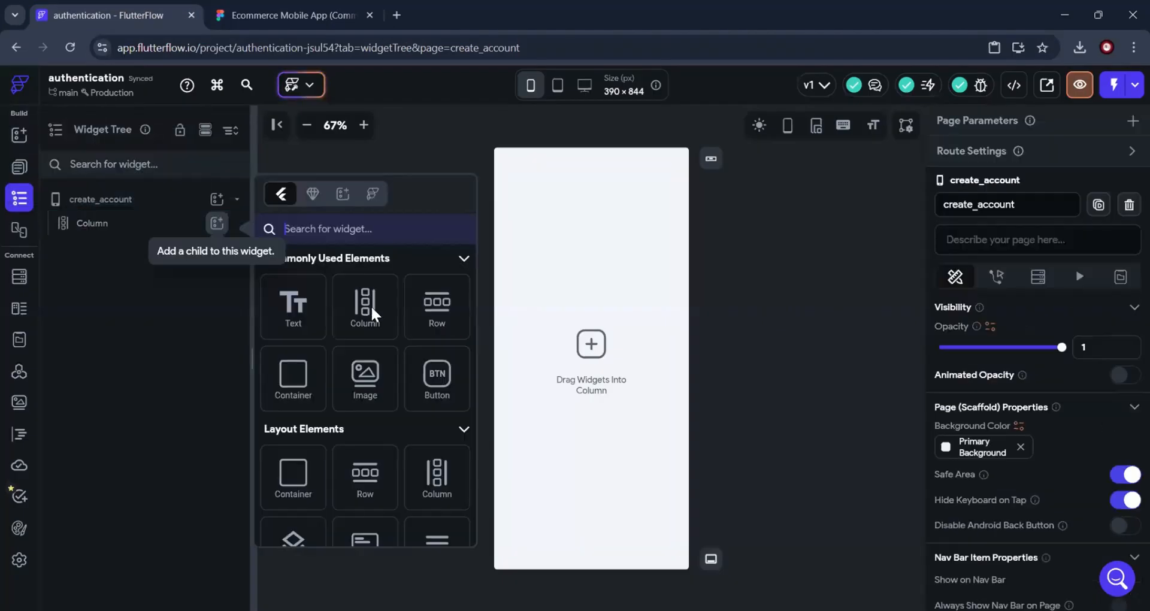
click(440, 309)
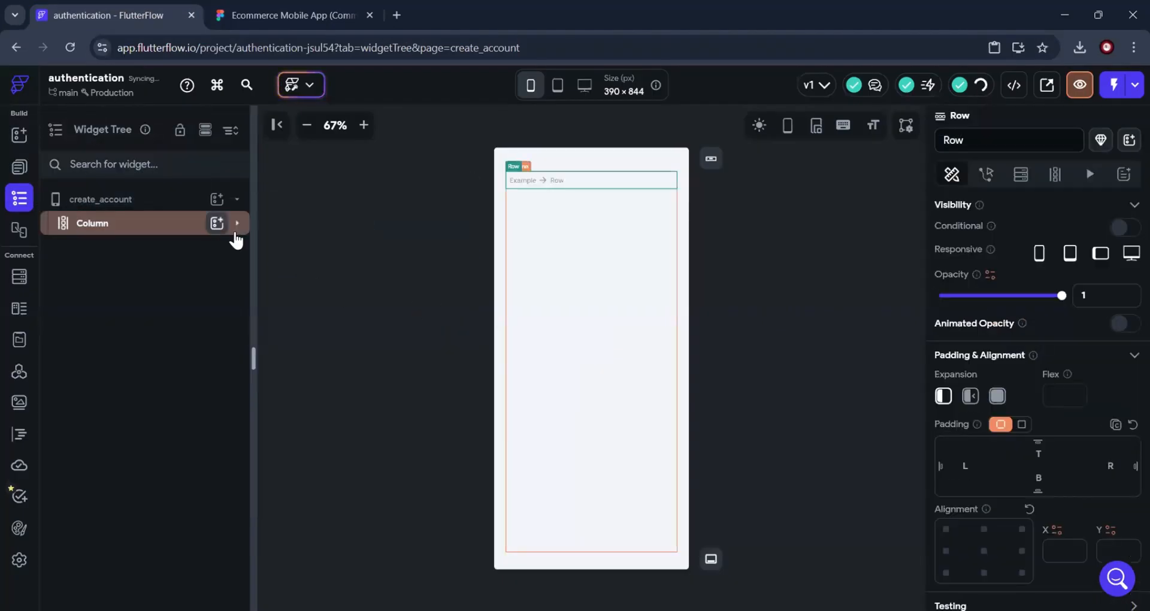
click(180, 231)
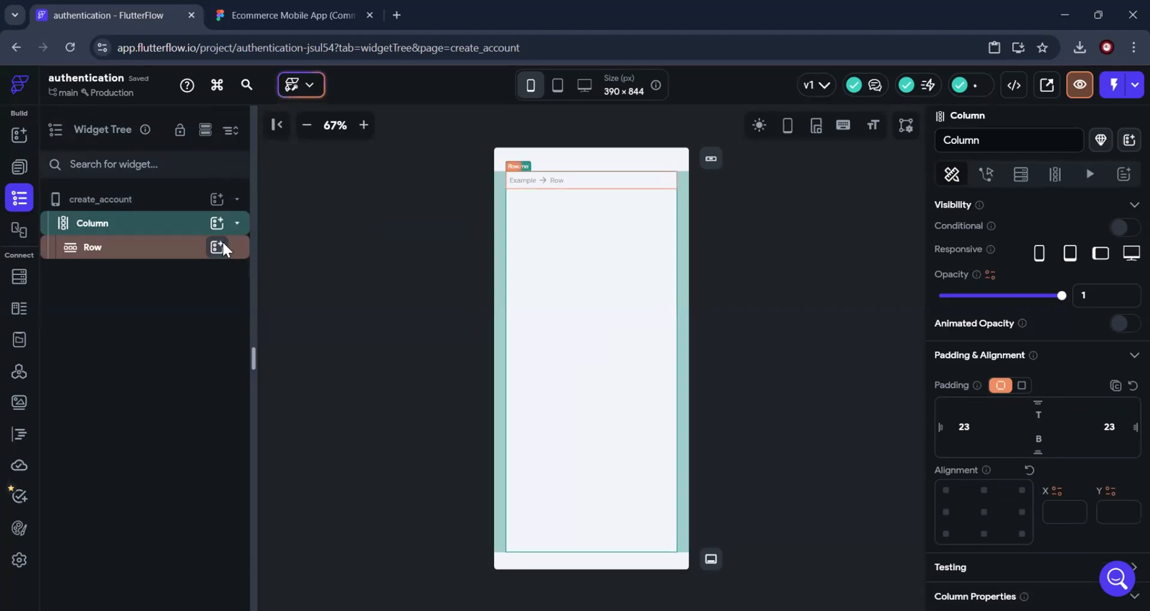
click(217, 246)
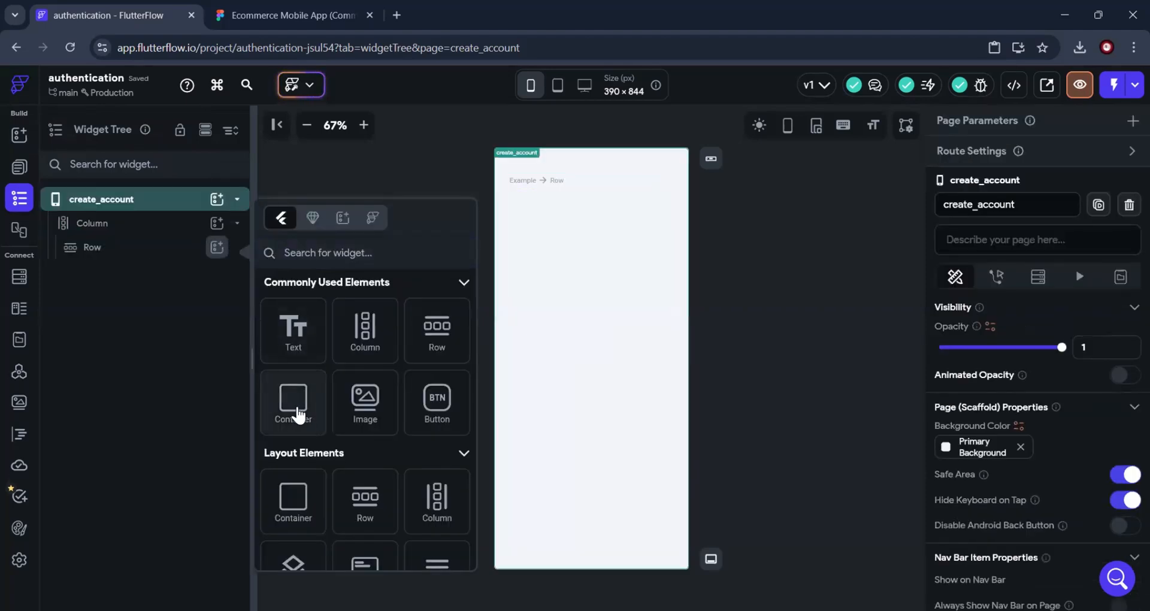
click(297, 413)
Set the create_account page's background color to #ffffff
click(611, 159)
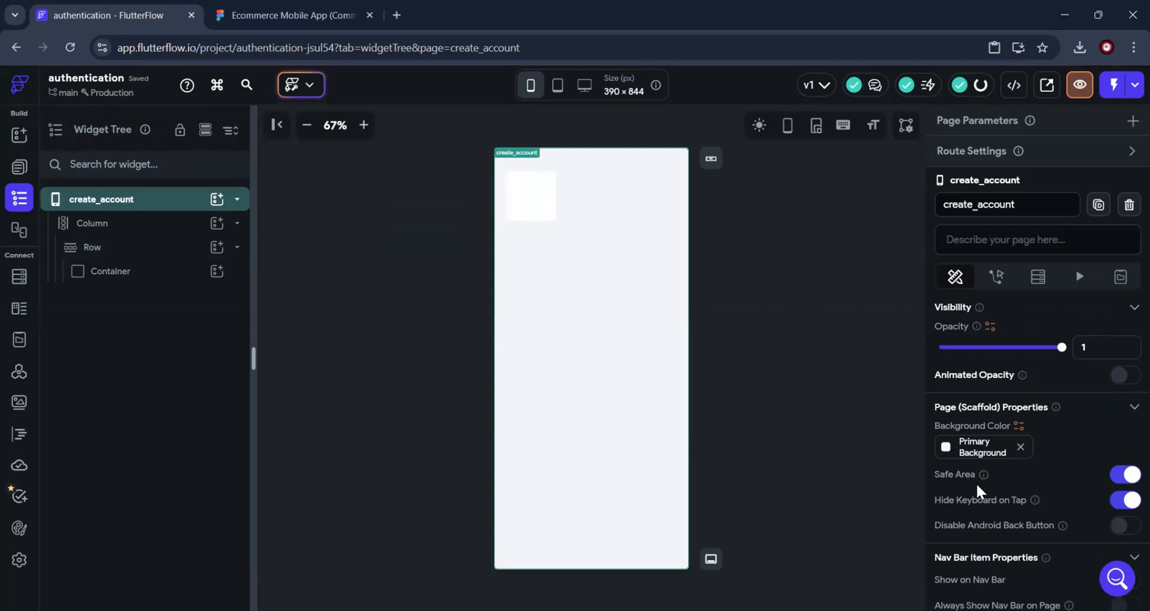
click(974, 446)
text(#)
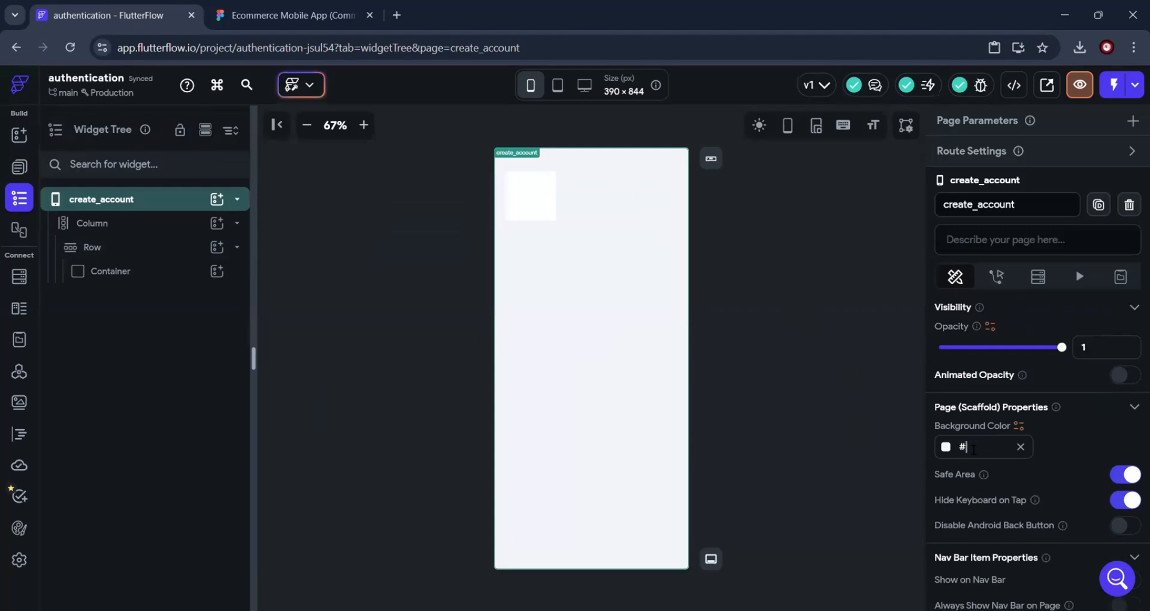
text(ffffff)
key(Return)
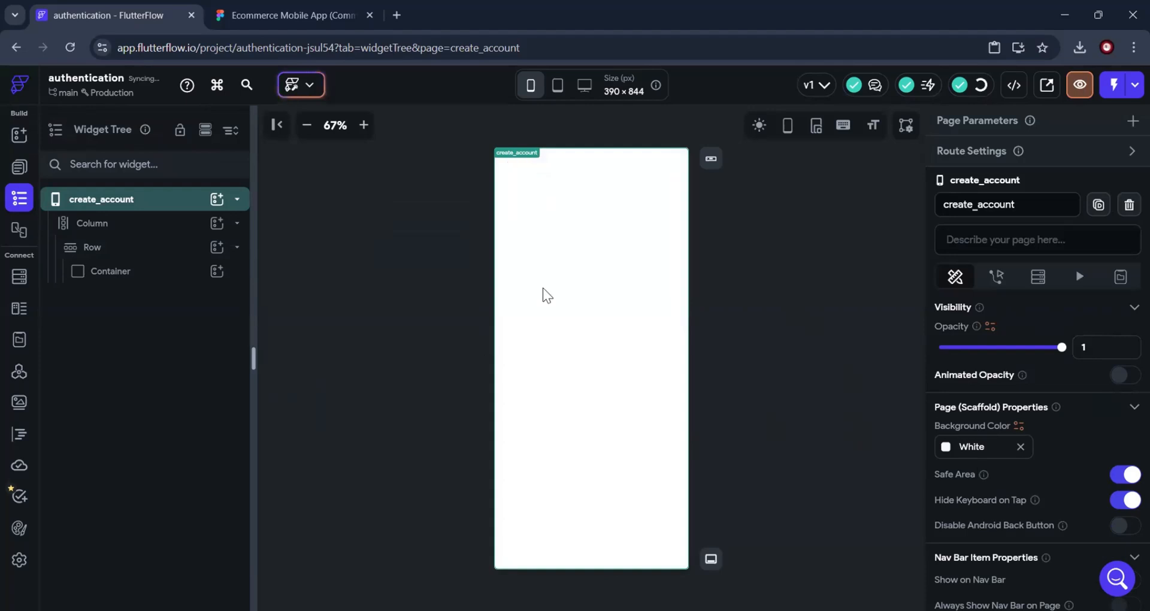
Select the container, switch to Figma and copy the #F4F4F4 fill color of the Create Account back button's frame
click(536, 192)
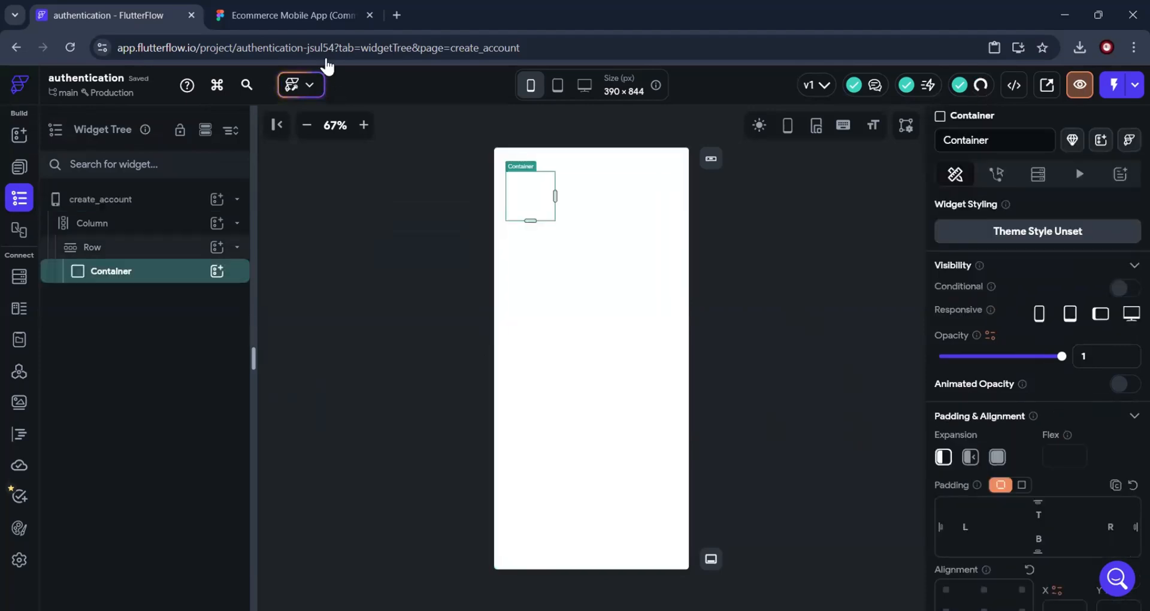
click(308, 18)
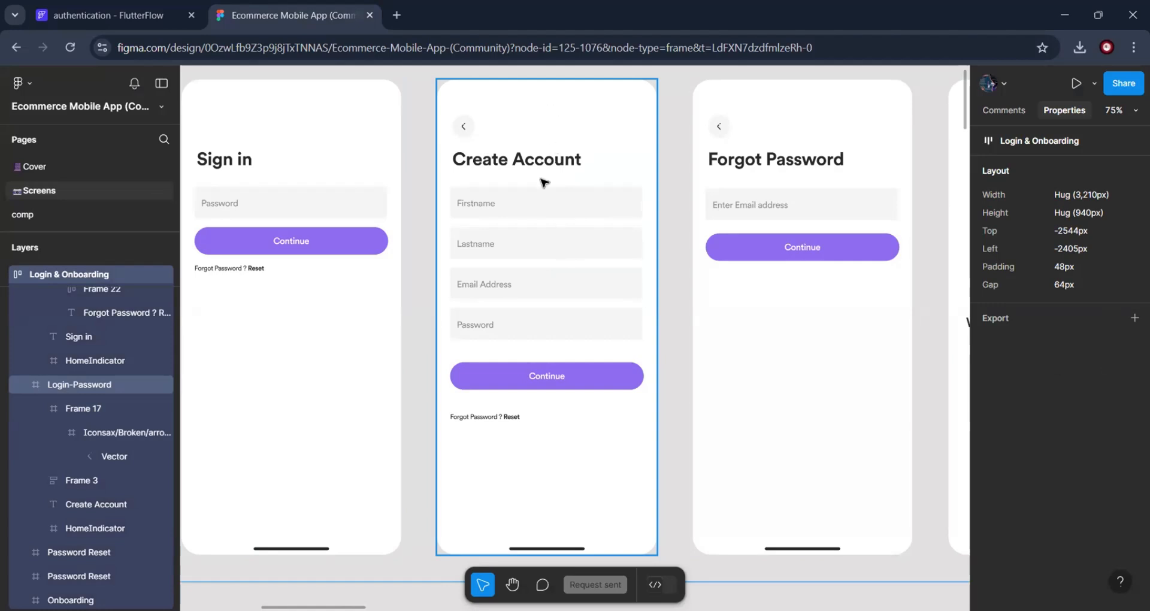
click(460, 134)
click(460, 134)
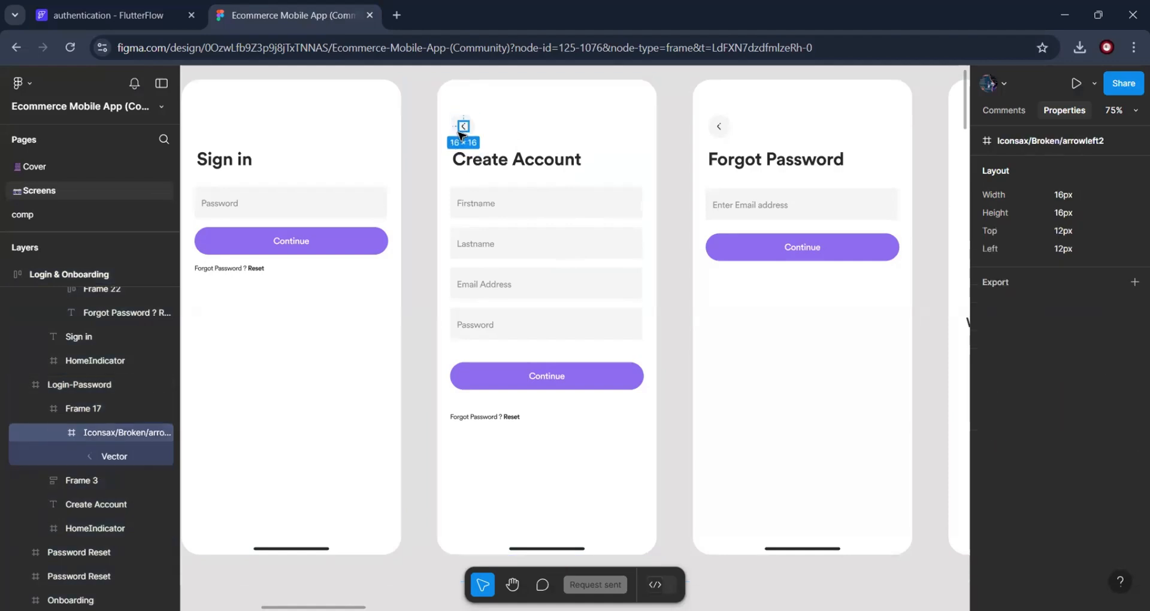
click(478, 138)
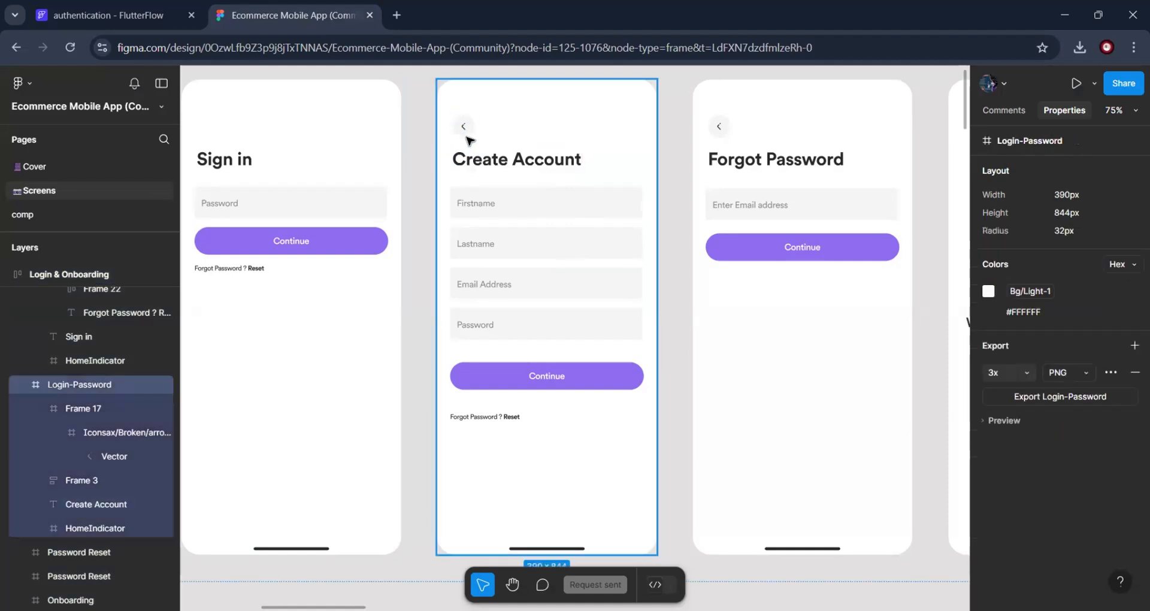
click(464, 136)
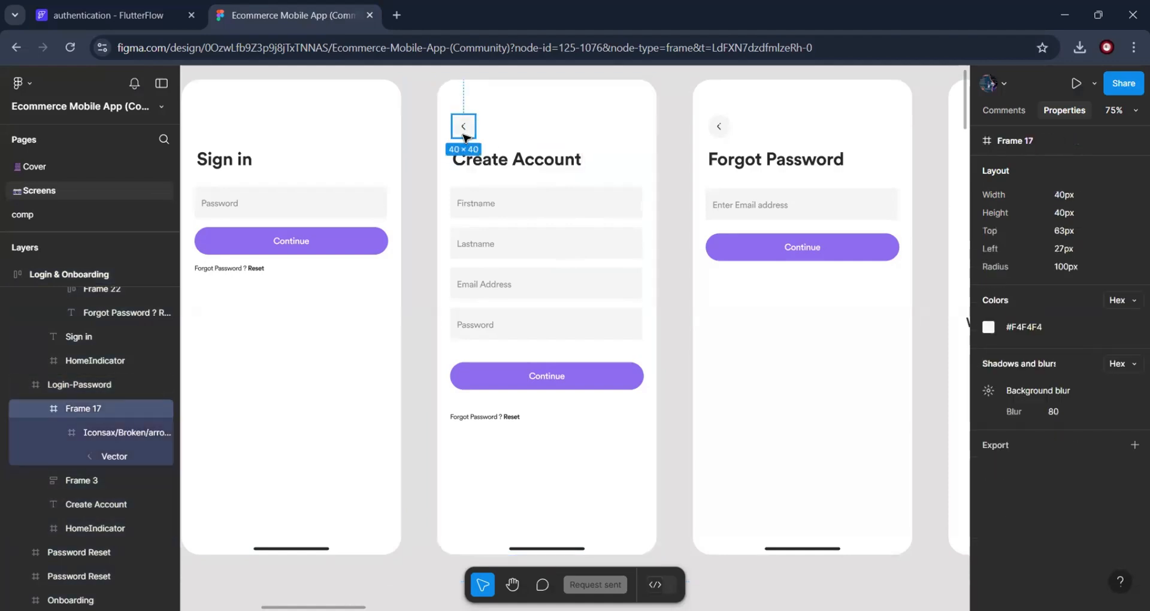
click(1031, 329)
Back in FlutterFlow, set the container's width and height to 40 px
click(131, 20)
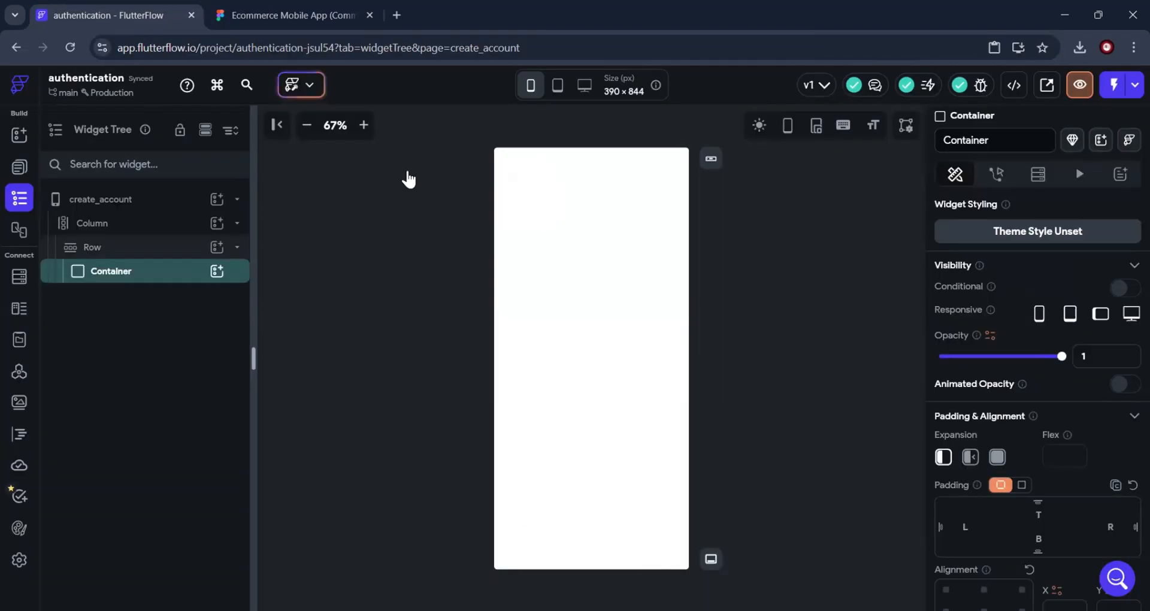
scroll(1019, 468, down, 5)
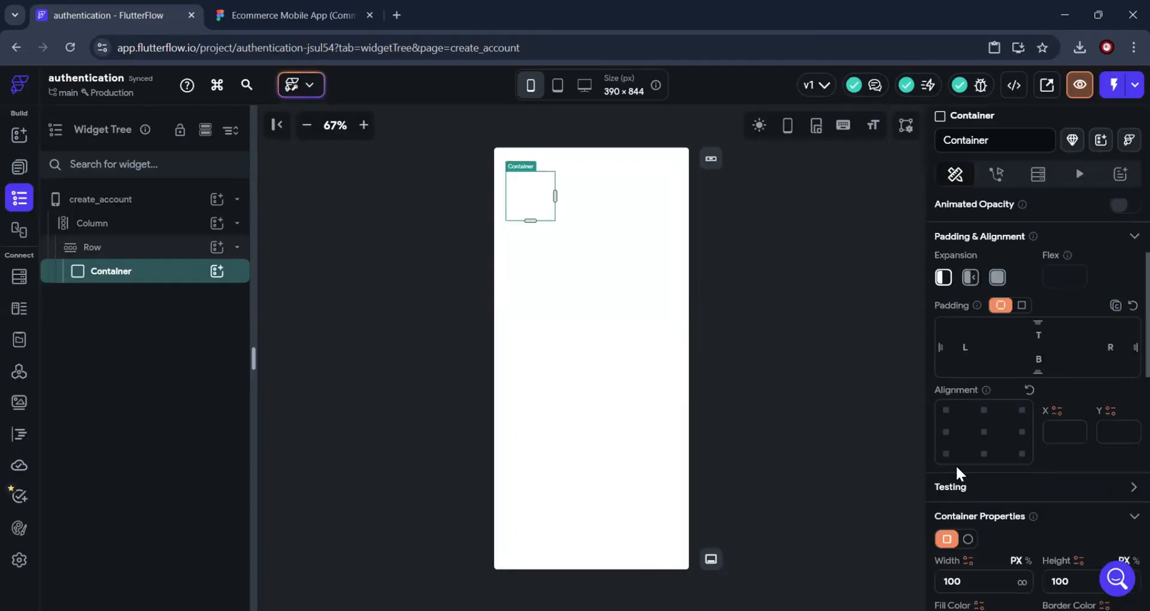
double_click(981, 459)
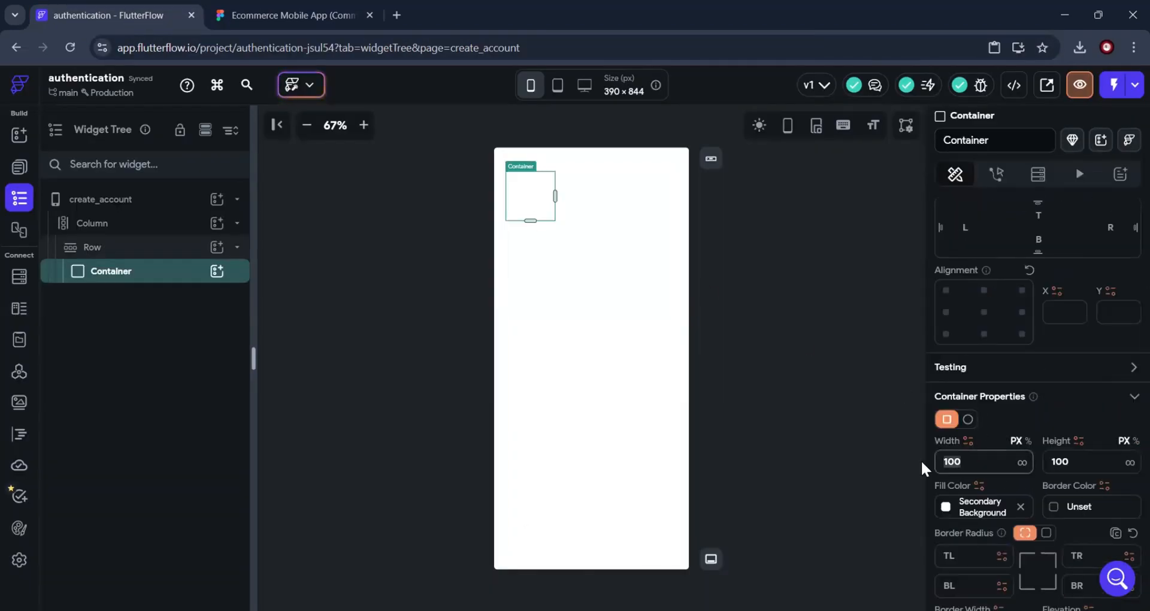
text(40)
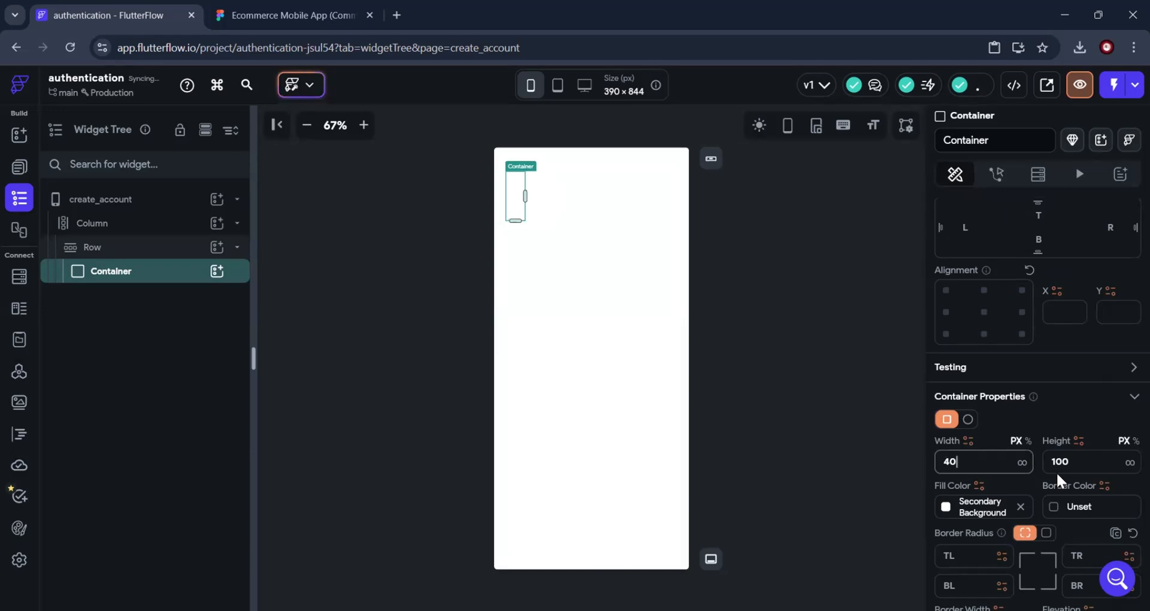
double_click(1057, 461)
text(40)
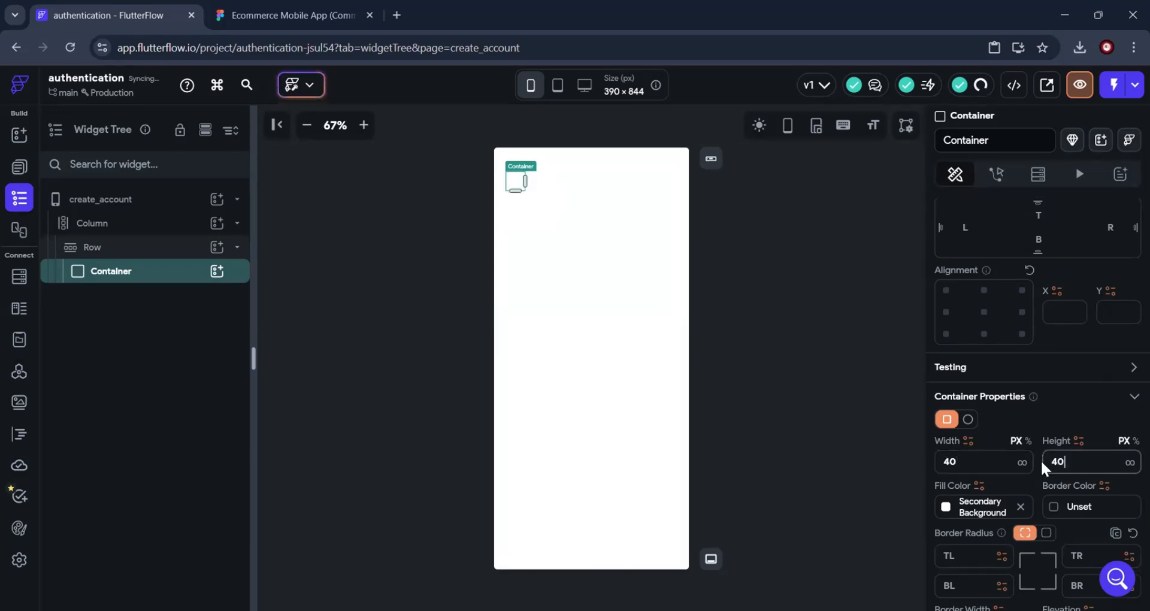
Check the back button's radius in Figma, and back in FlutterFlow set a uniform border radius of 100 on the container
click(287, 15)
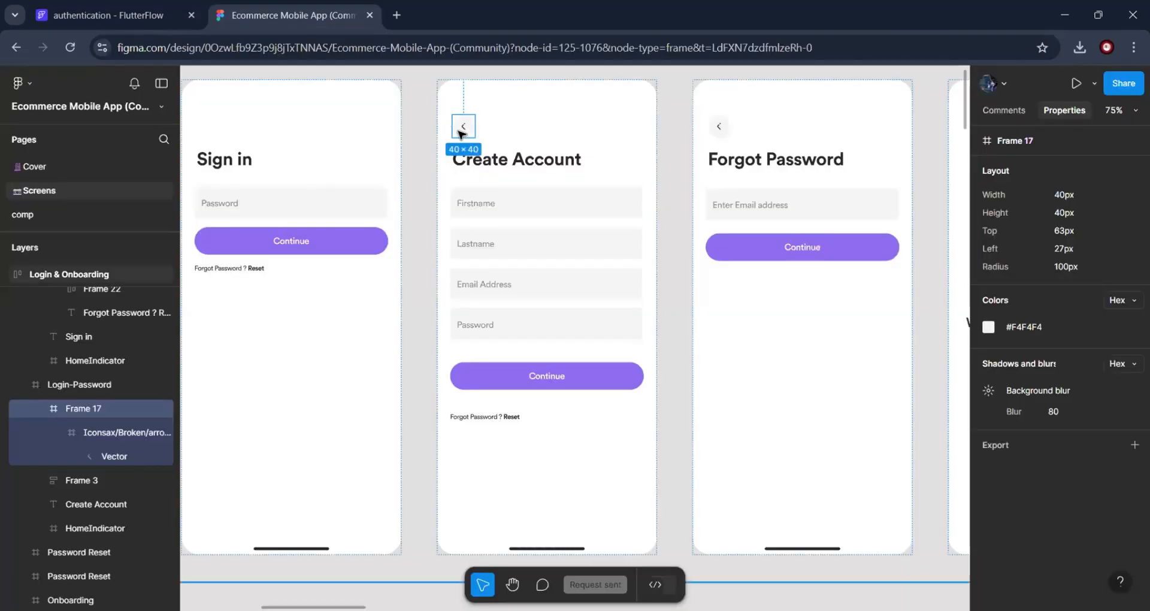
click(117, 17)
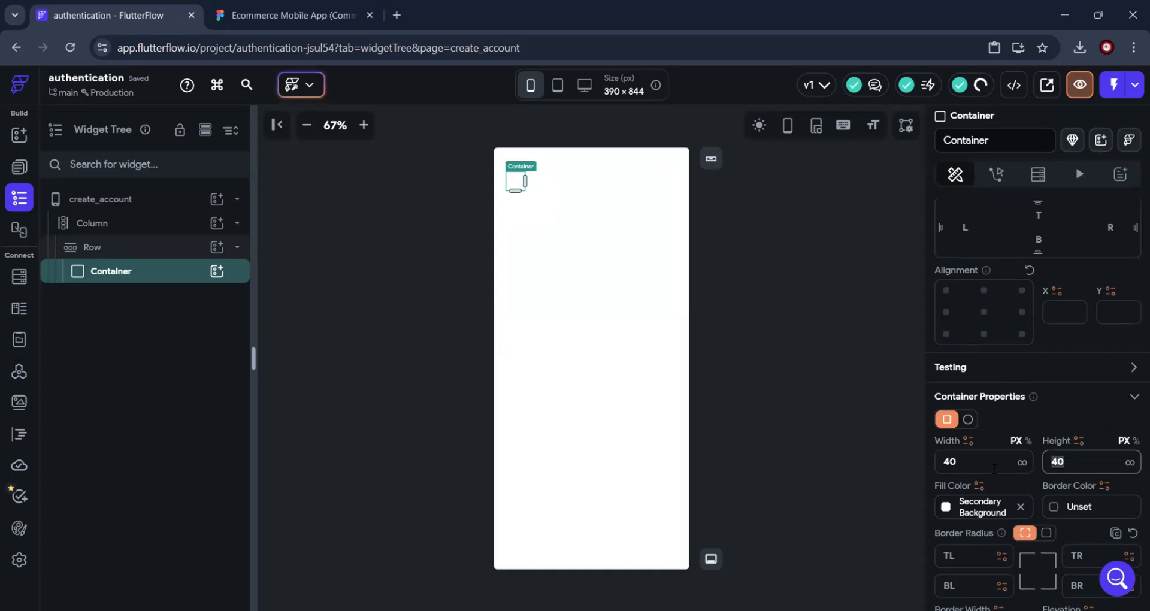
scroll(1058, 461, down, 1)
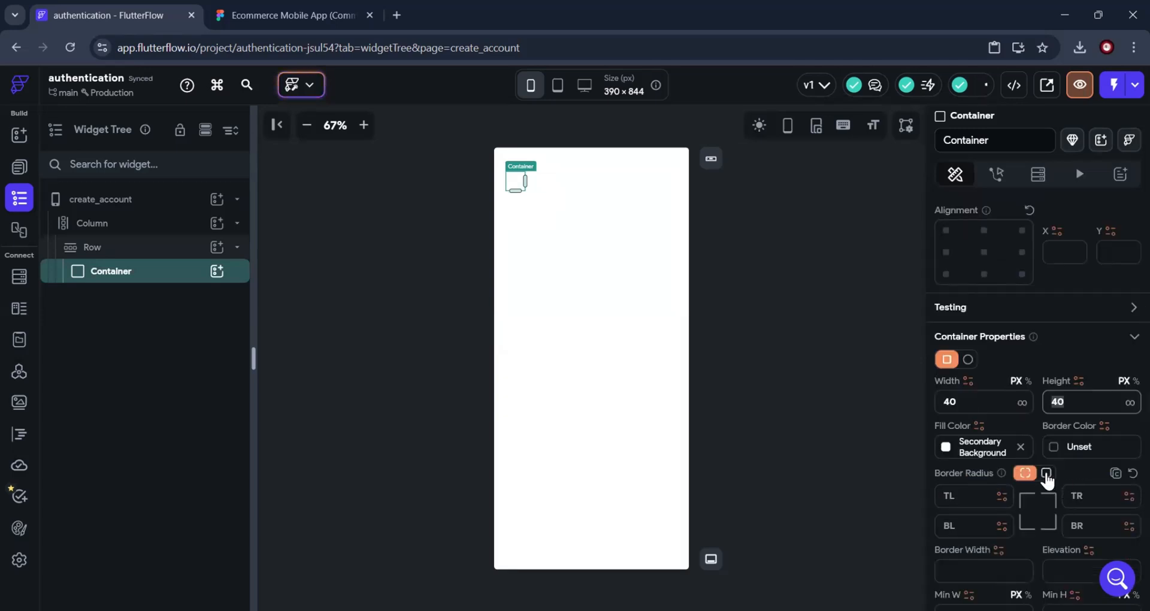
click(1046, 474)
click(1087, 496)
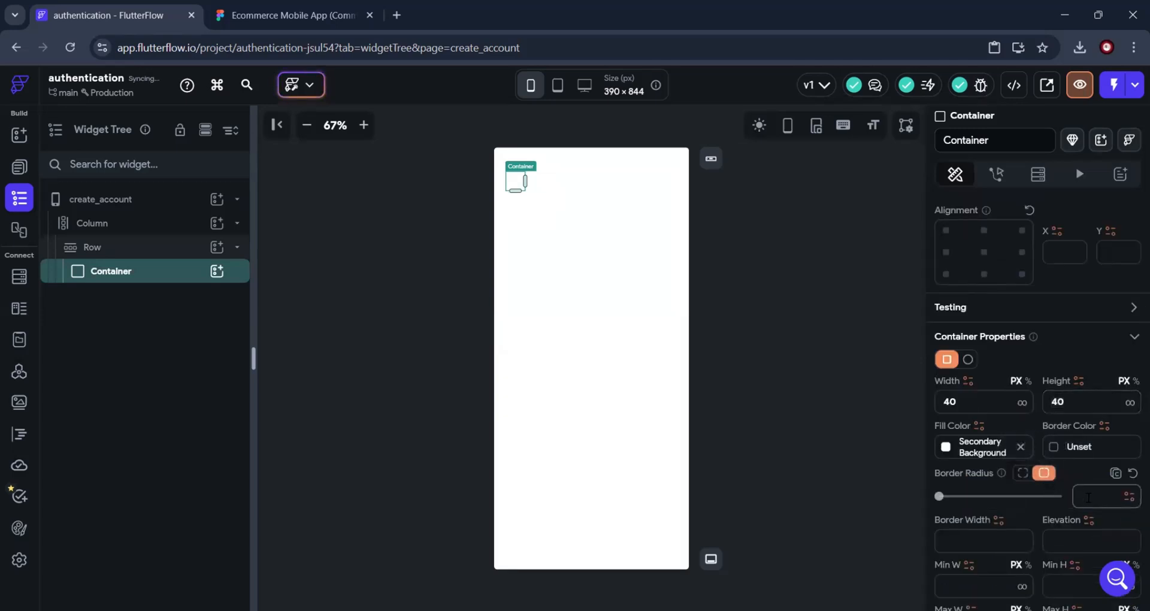
text(100)
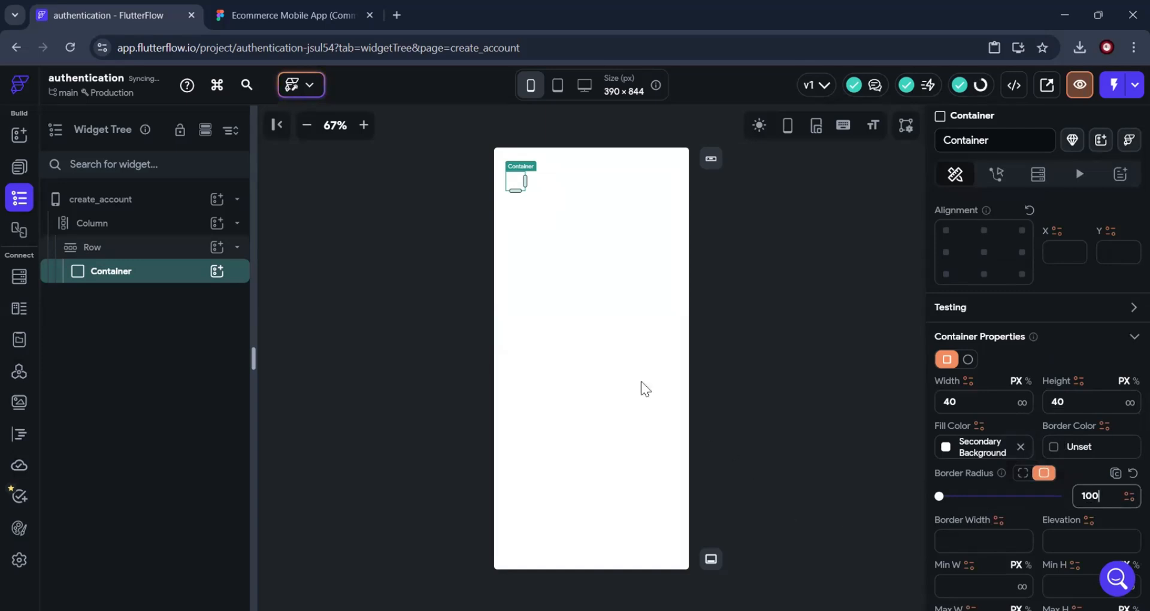
click(565, 319)
click(785, 213)
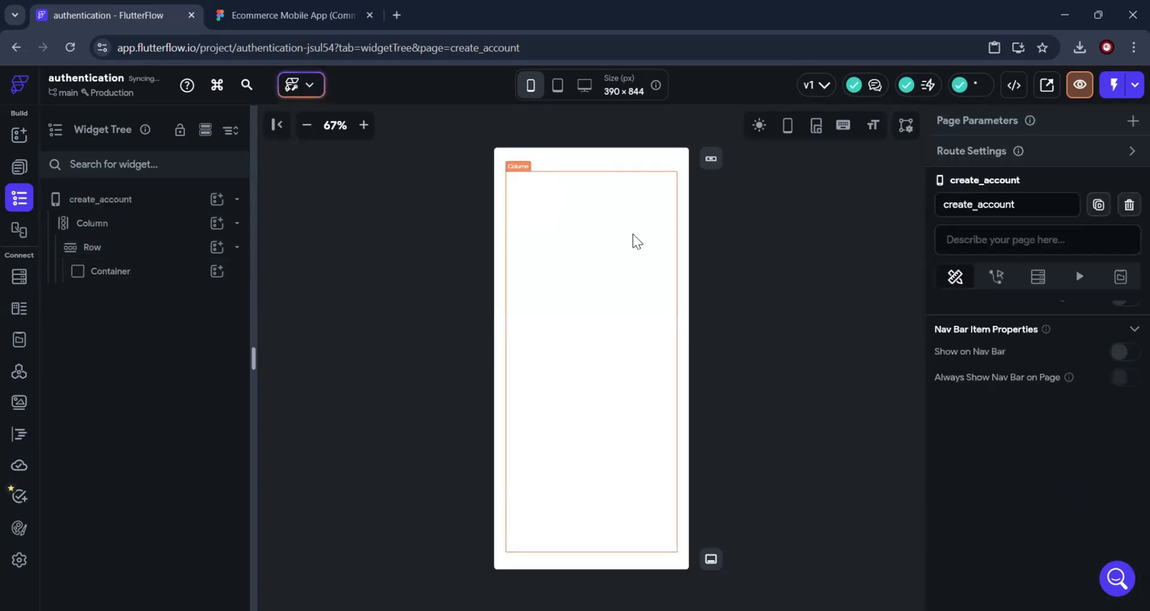
Set the container's fill color to the copied #F4F4F4 and deselect it to view the result
click(521, 180)
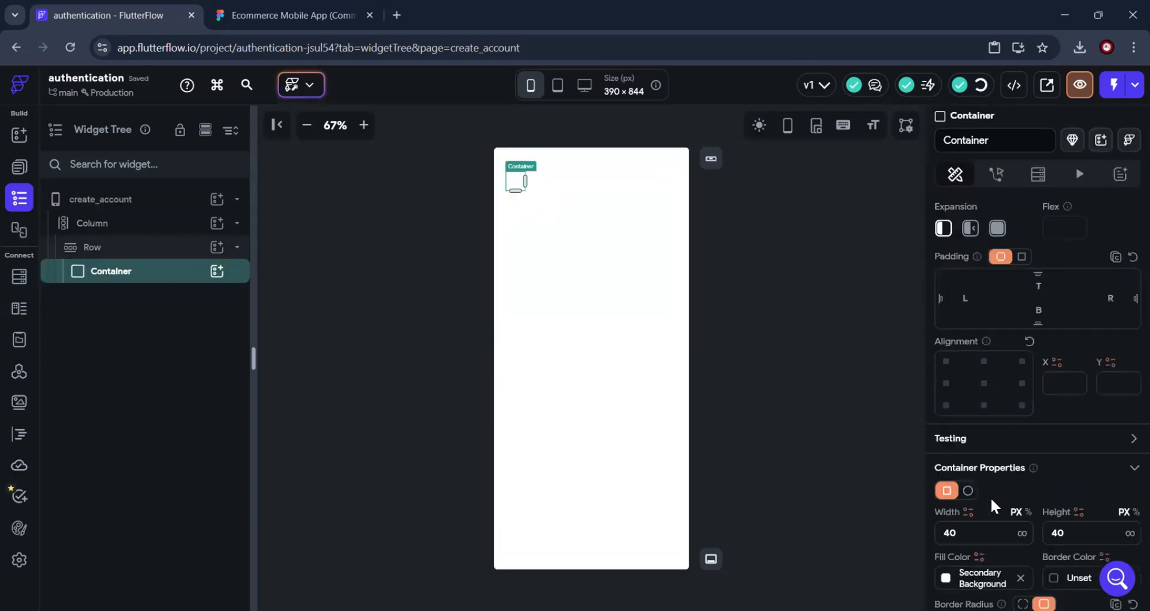
scroll(990, 485, down, 3)
double_click(984, 459)
key(ctrl+v)
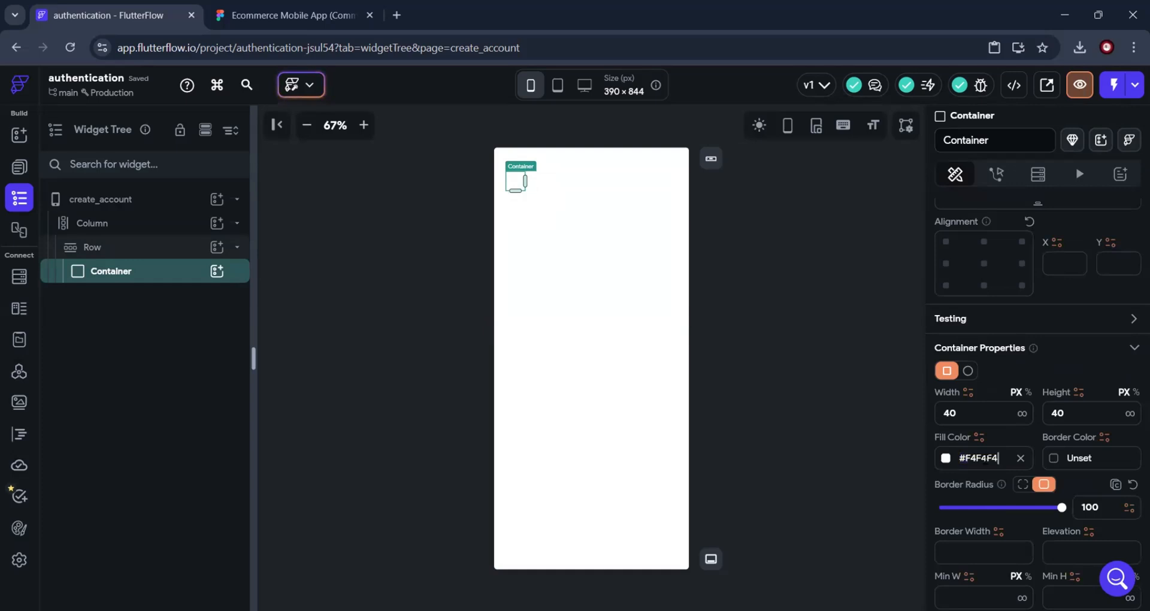
key(Return)
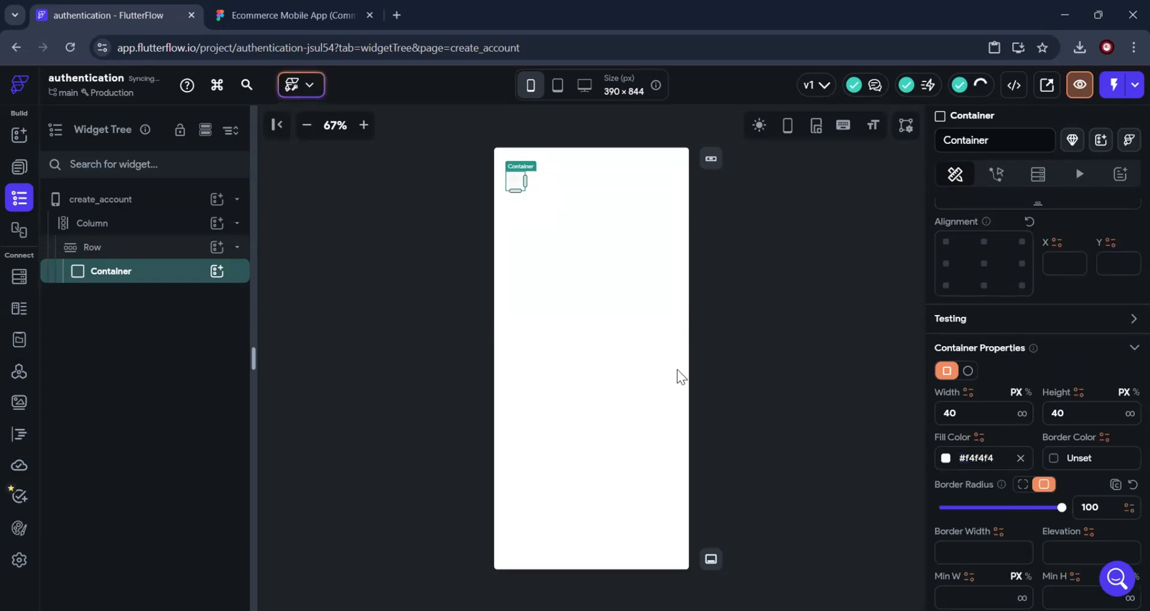
click(651, 353)
click(774, 369)
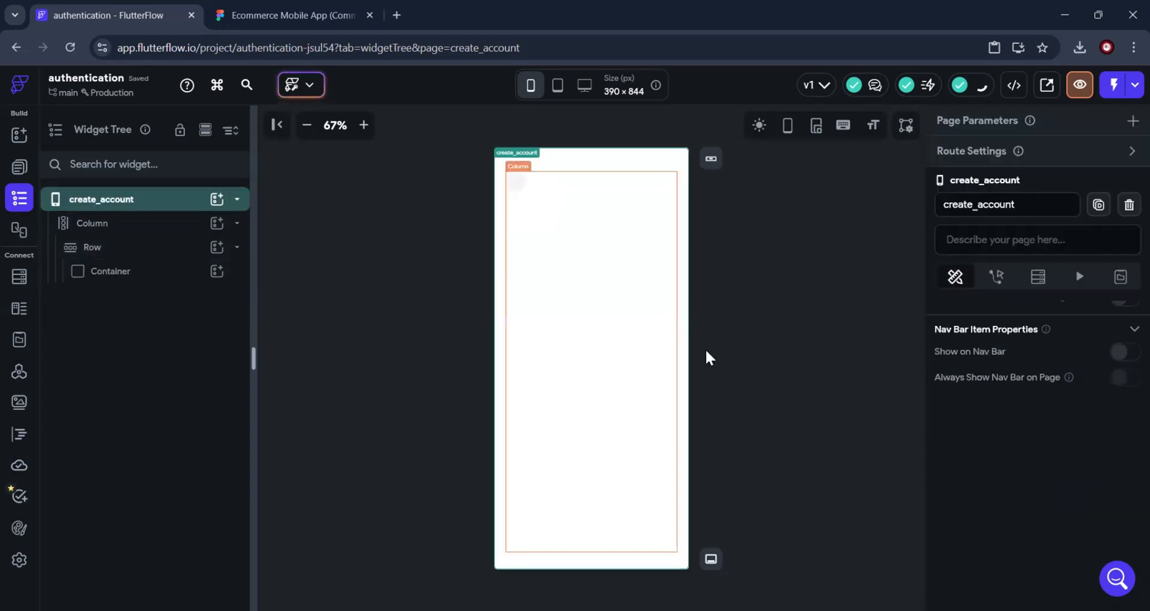
click(778, 331)
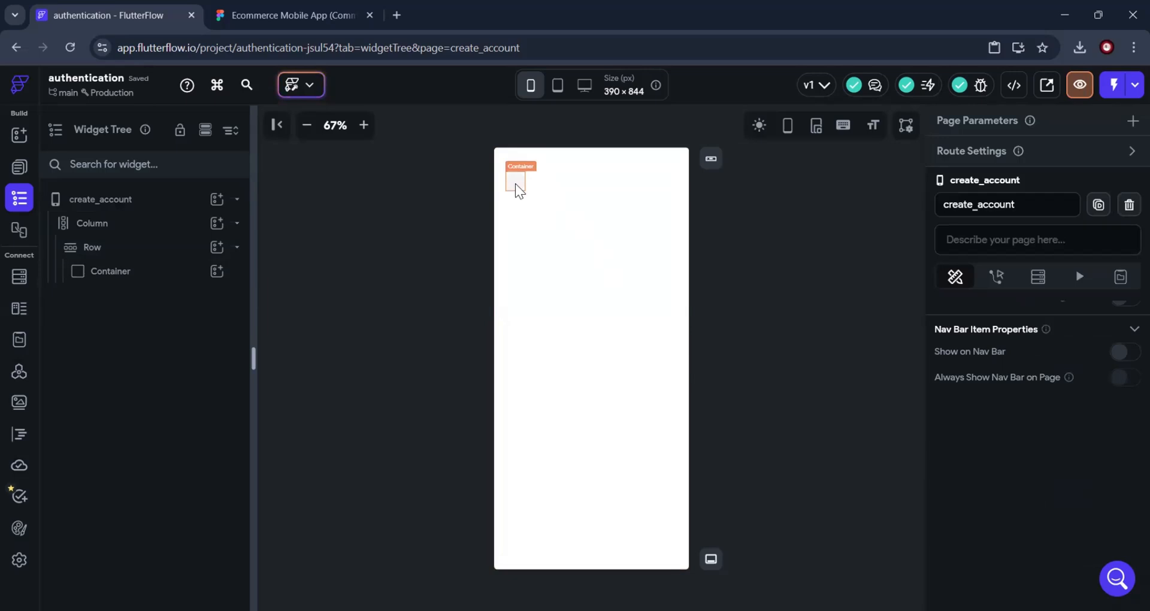
Select the back button's container on the create_account page and add a Row widget inside it
click(490, 183)
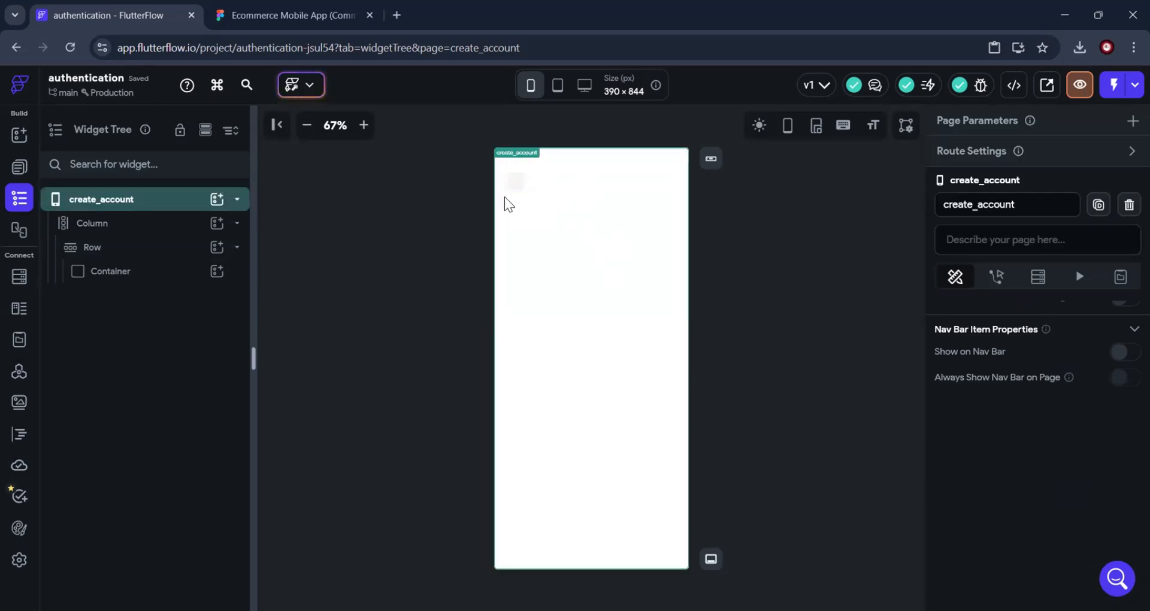
click(513, 188)
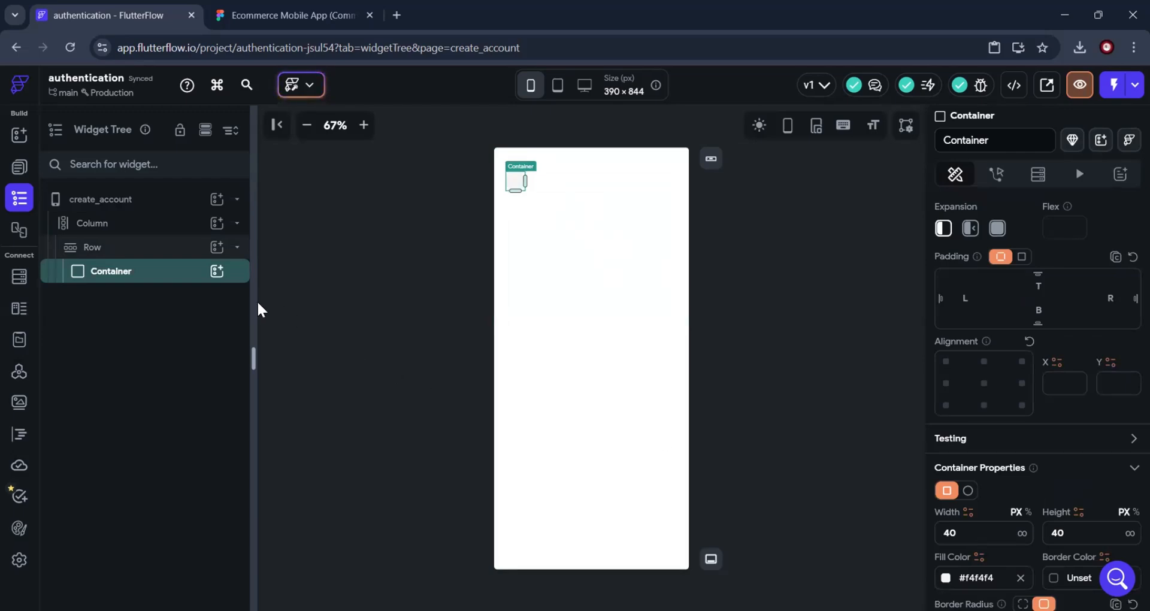
click(217, 273)
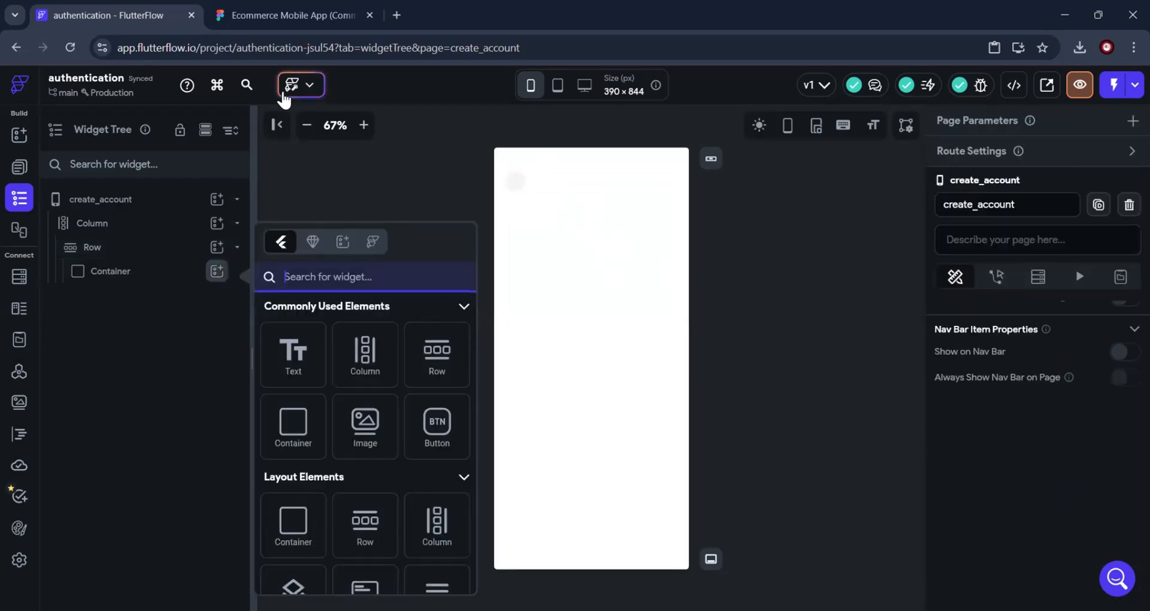
click(286, 20)
click(130, 16)
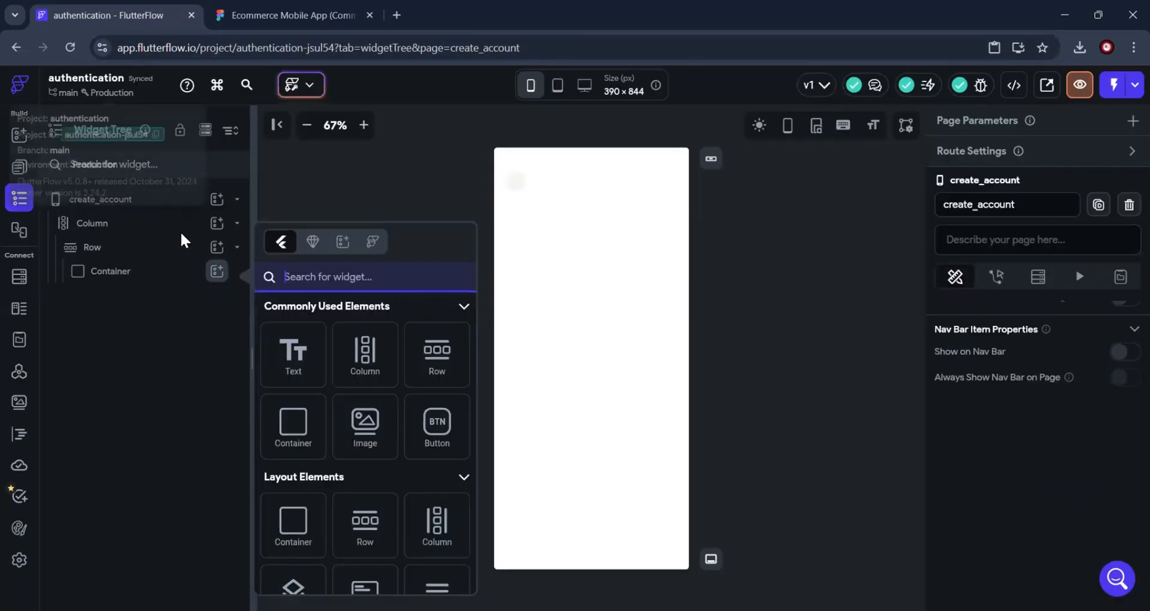
click(436, 367)
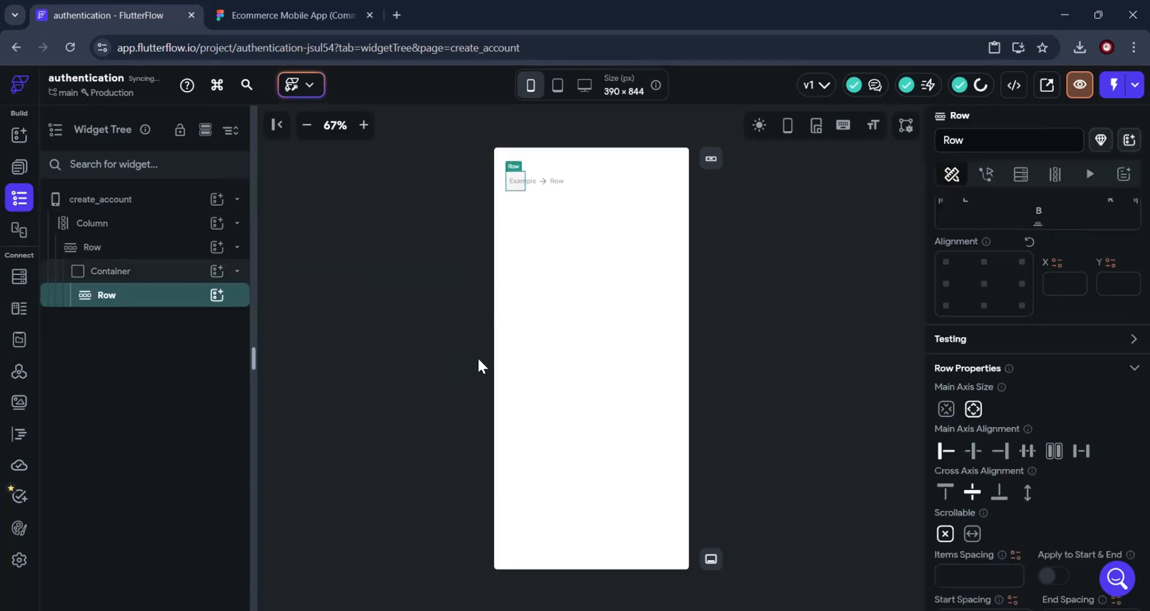
Search the widgets for "icon" and add an Icon widget inside the container's new row
click(223, 296)
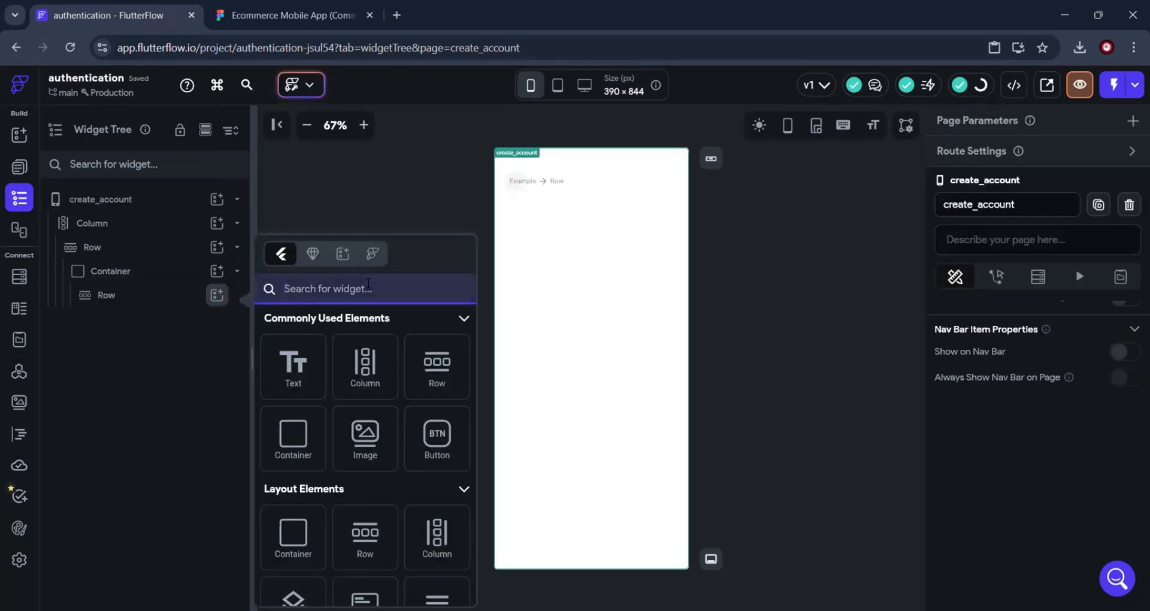
text(icon)
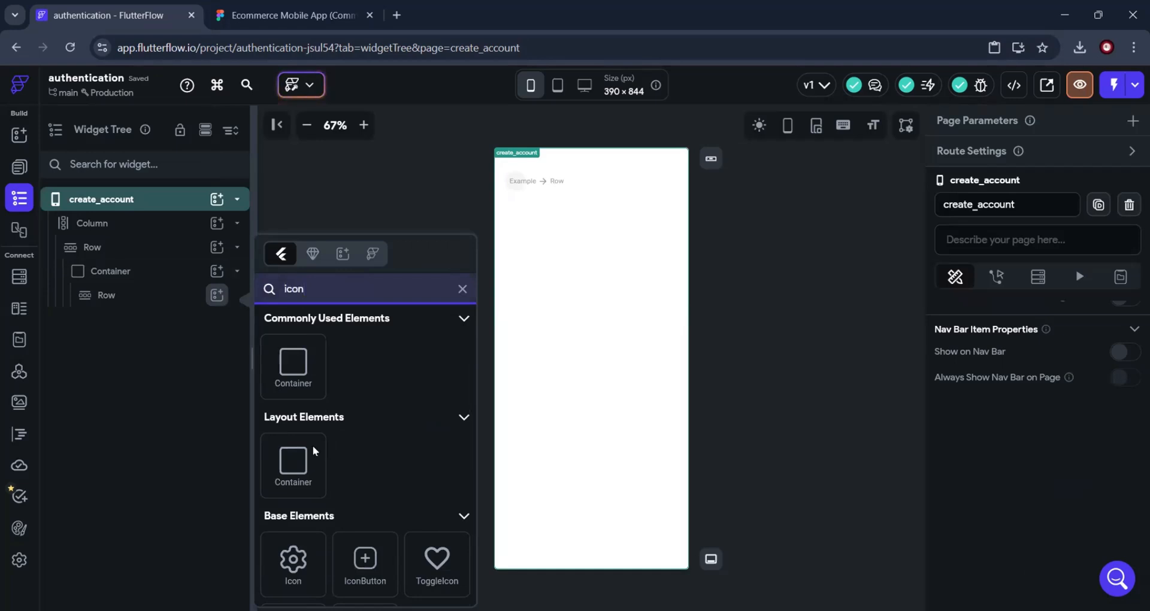
click(291, 558)
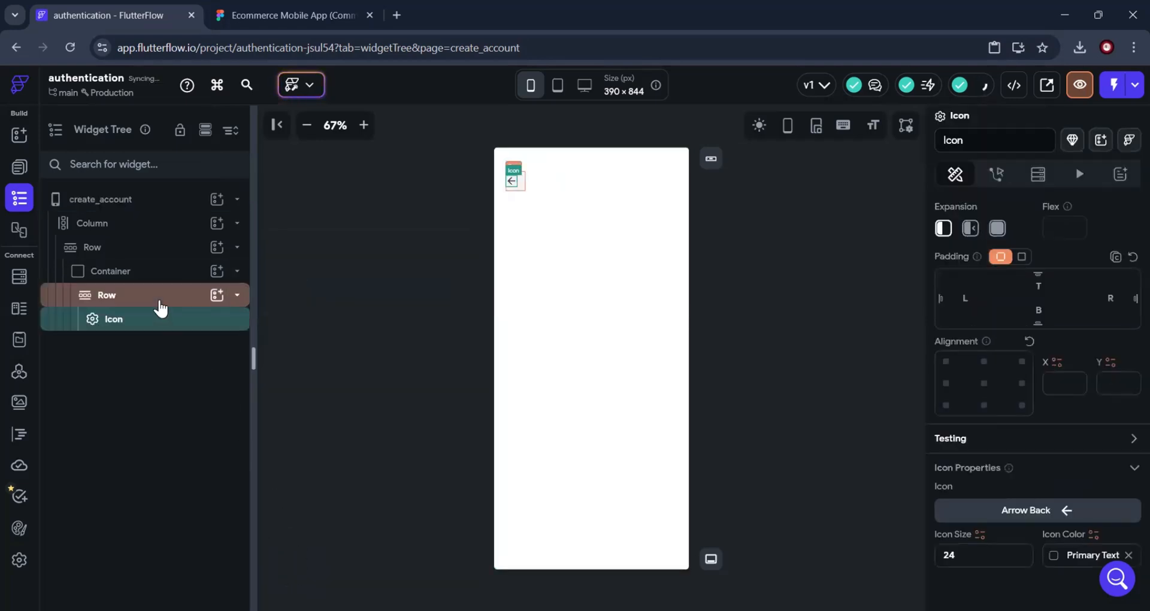
Center the main axis alignment of the row holding the arrow icon, and deselect it to view the result
click(159, 303)
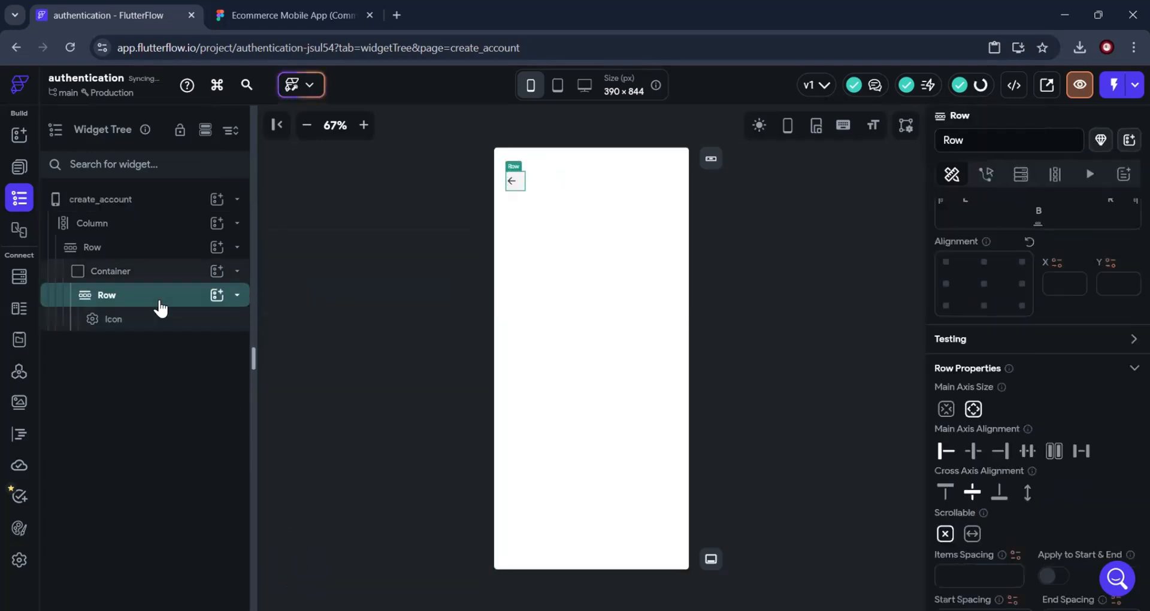
click(971, 452)
click(850, 368)
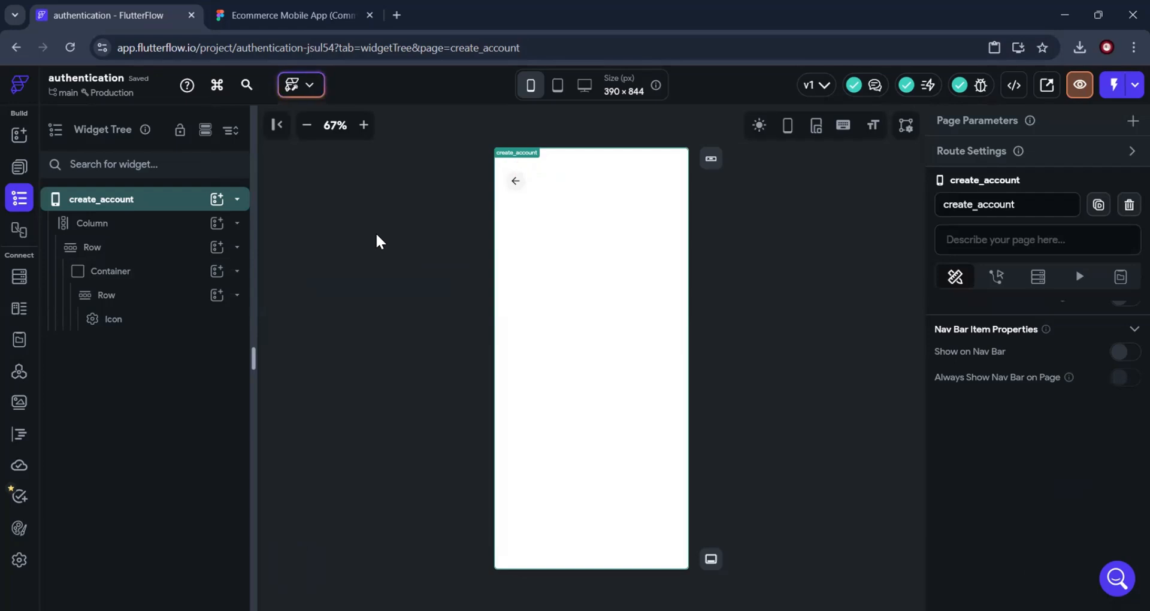
After checking the Figma design, copy the "Sign in" heading row from the Loginpassword page and paste it into the create_account page's column
click(315, 21)
click(407, 157)
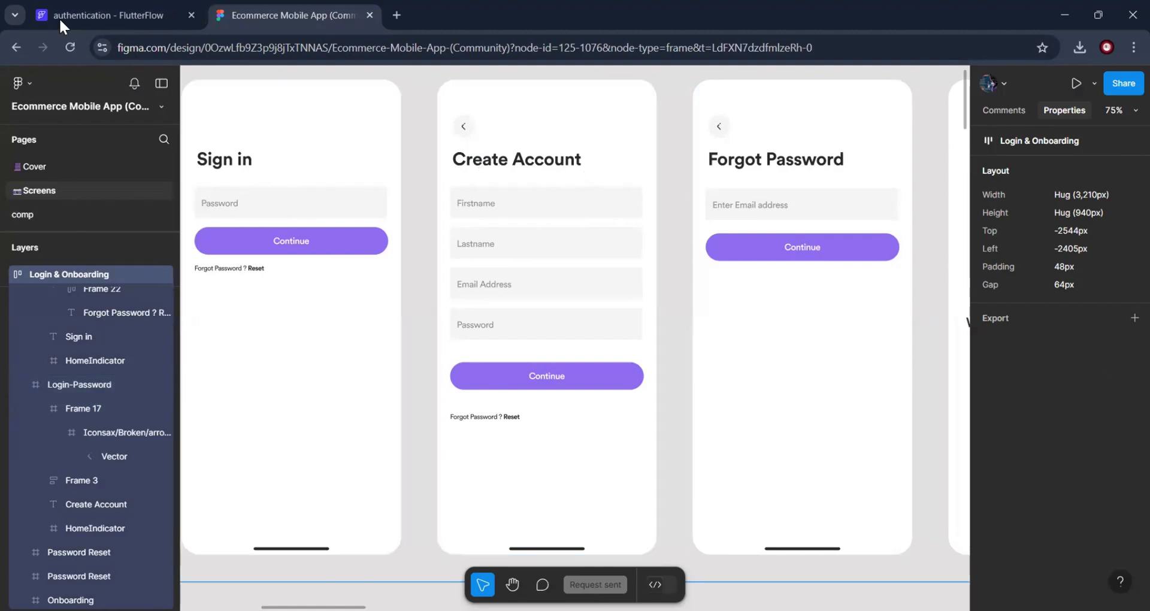
click(85, 15)
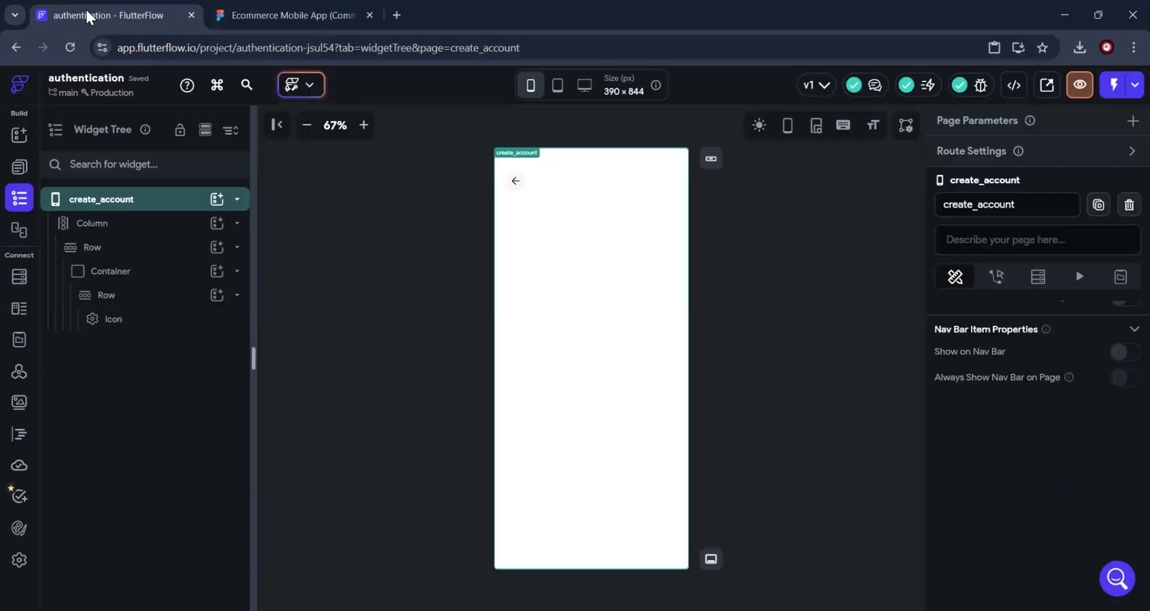
click(19, 166)
click(87, 262)
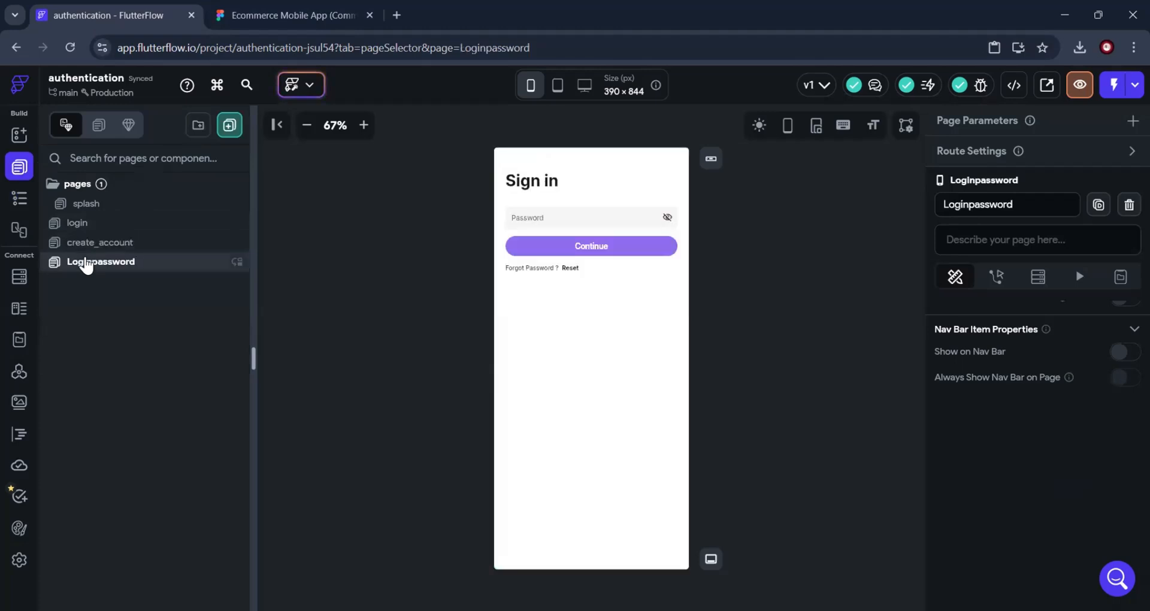
click(581, 181)
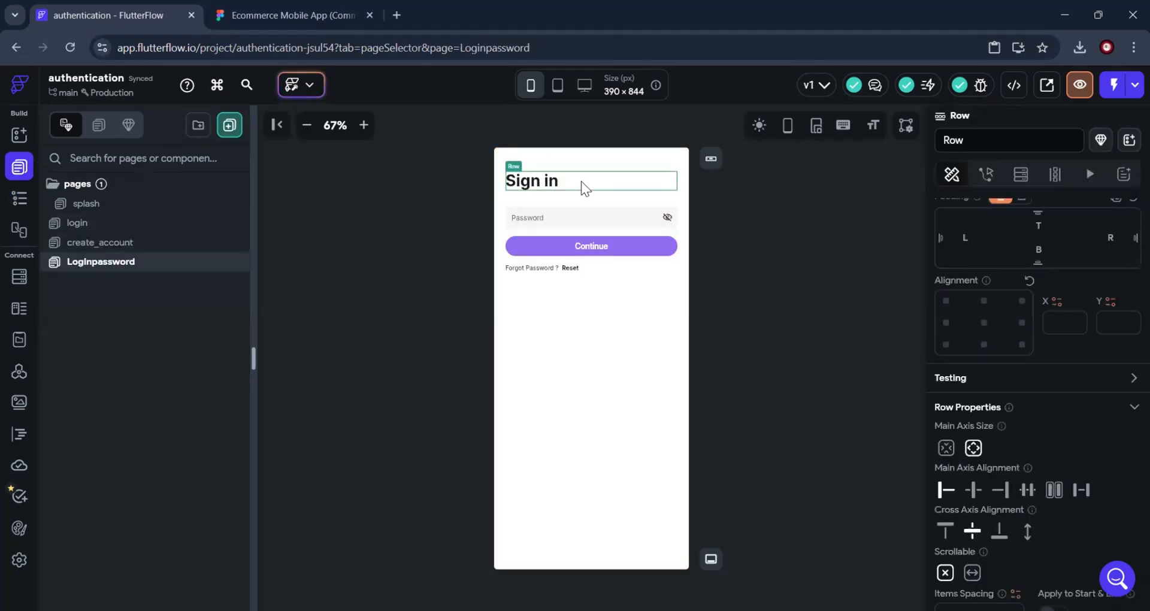
key(ctrl+c)
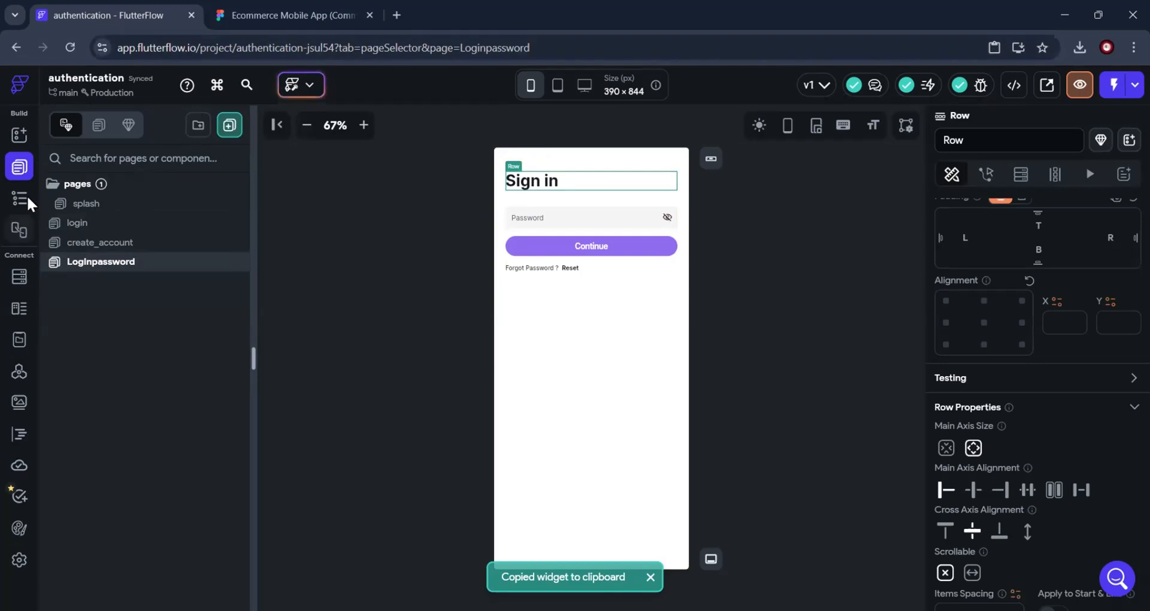
click(99, 243)
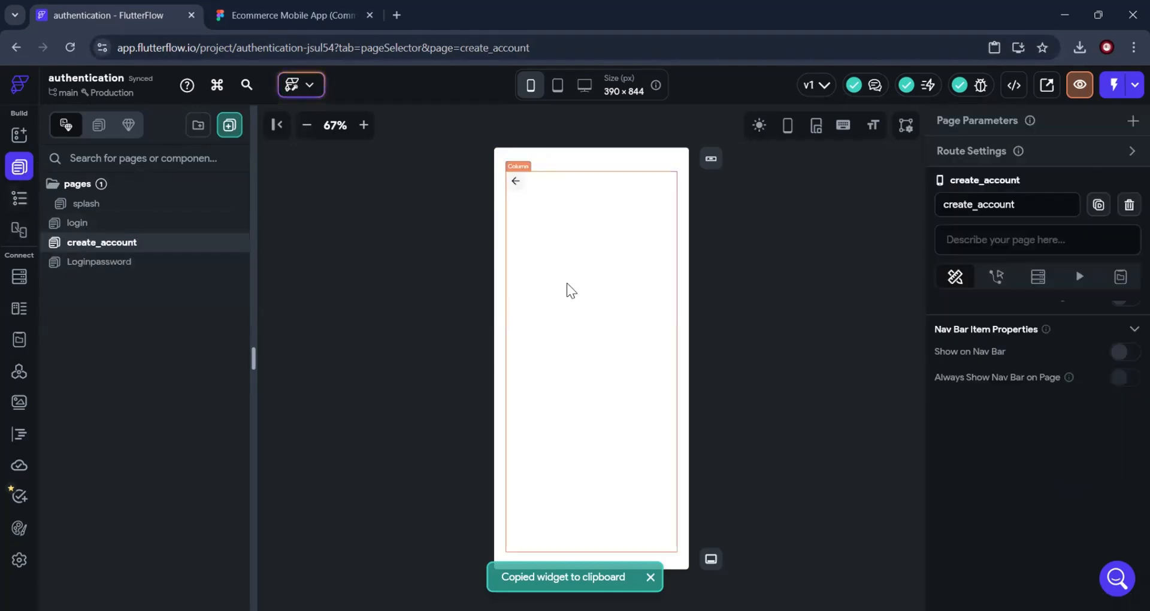
click(566, 283)
key(ctrl+v)
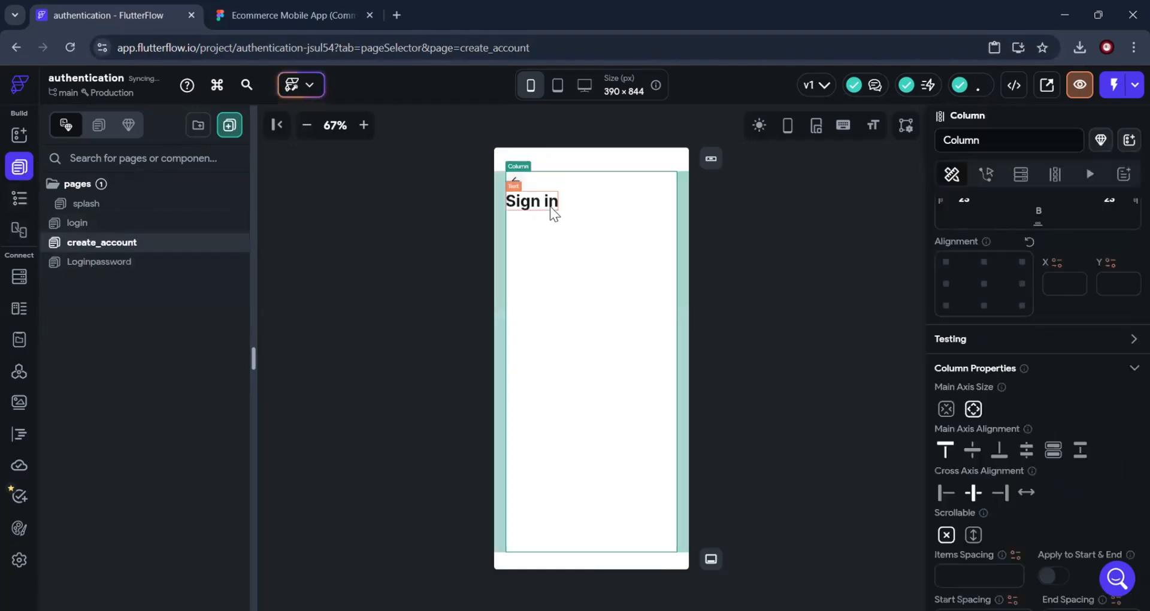
Check the heading in Figma's Create Account screen, and back in FlutterFlow change the pasted heading's text to "Create Account"
key(ctrl+Tab)
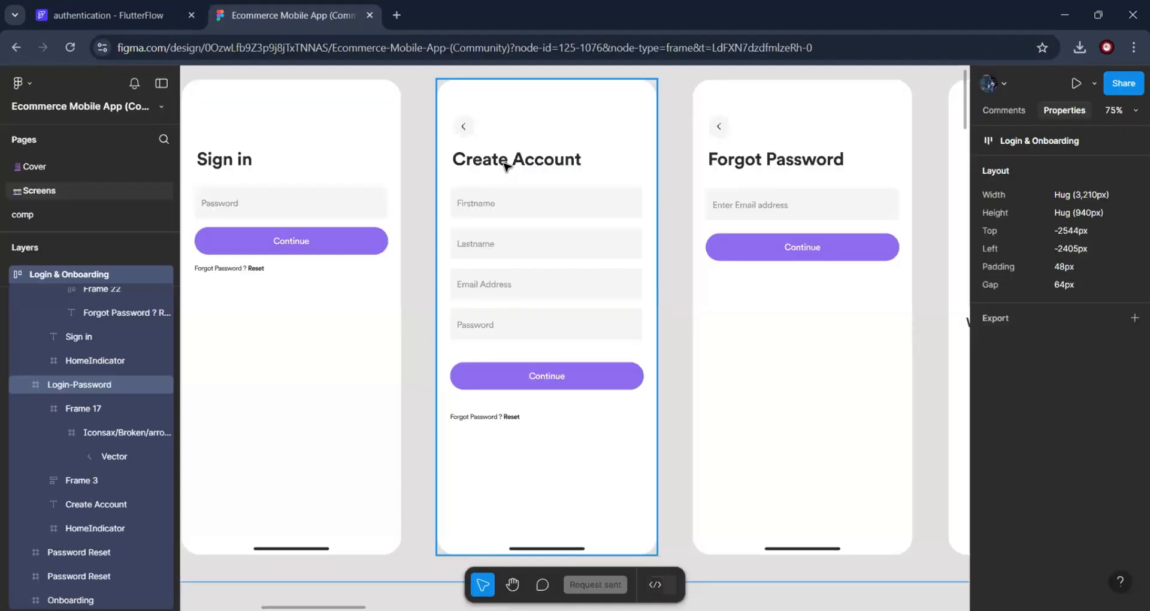
click(504, 161)
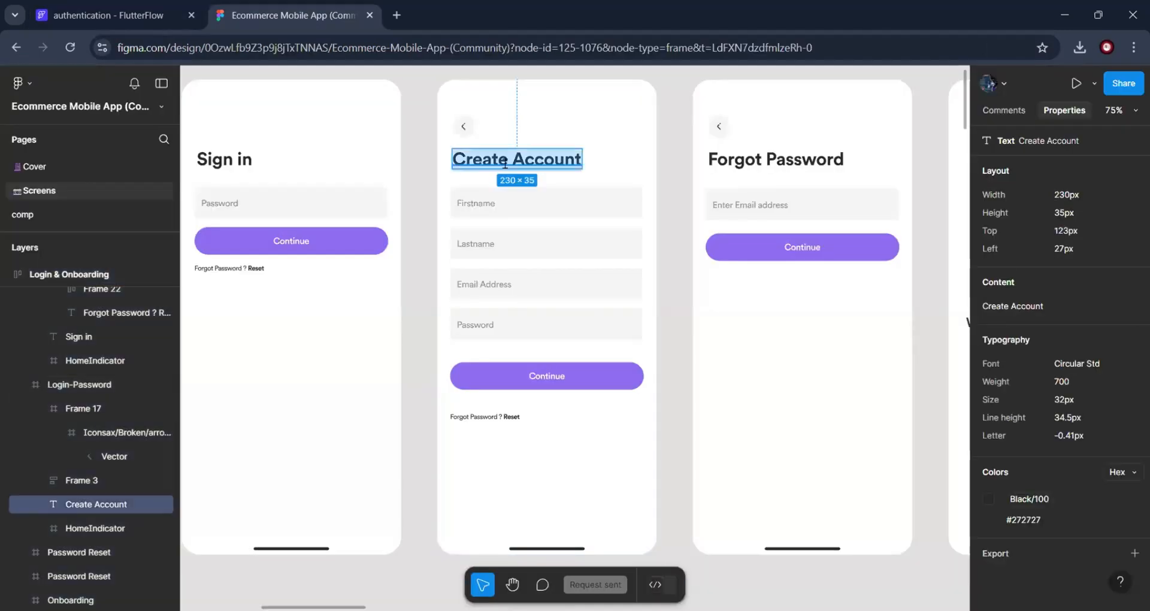
click(129, 22)
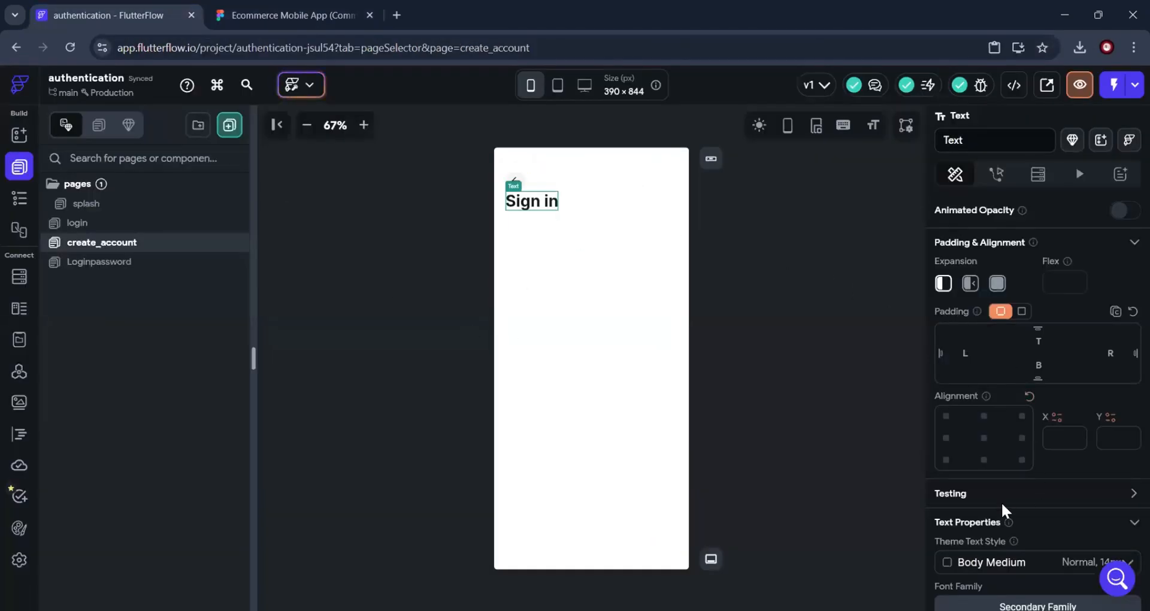
scroll(1001, 505, down, 3)
scroll(1001, 504, up, 6)
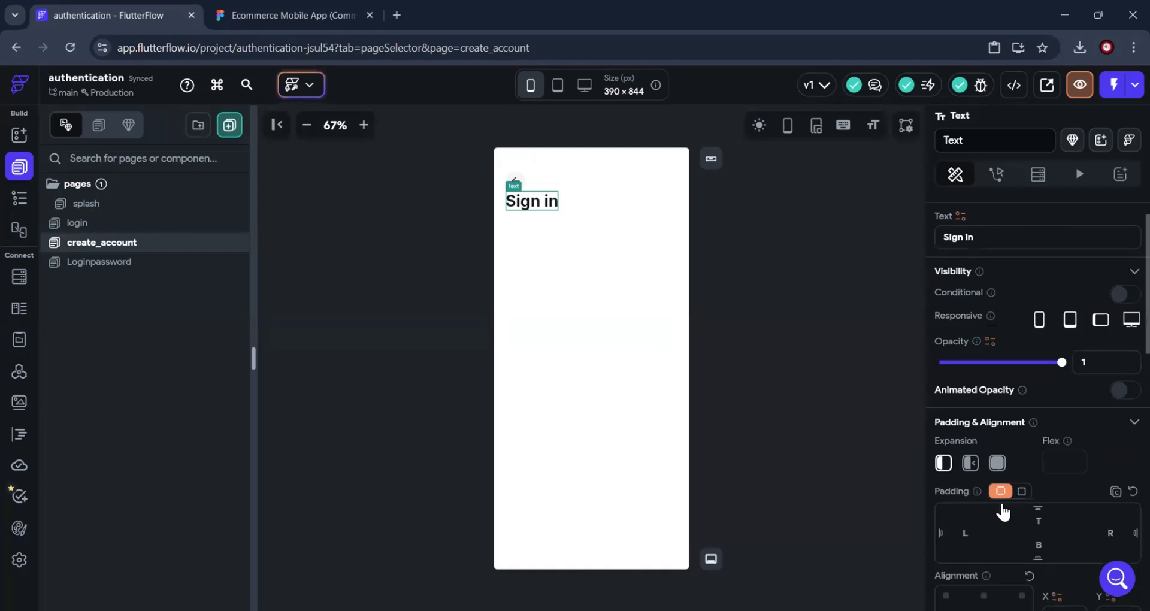
scroll(1003, 512, up, 1)
click(984, 288)
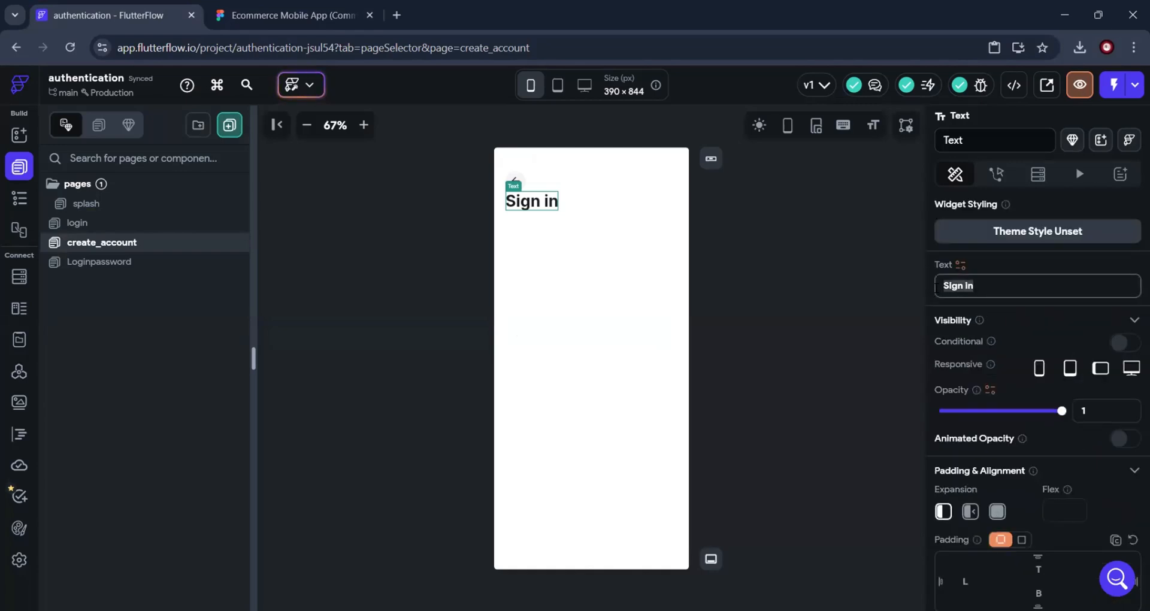
text(Create Account)
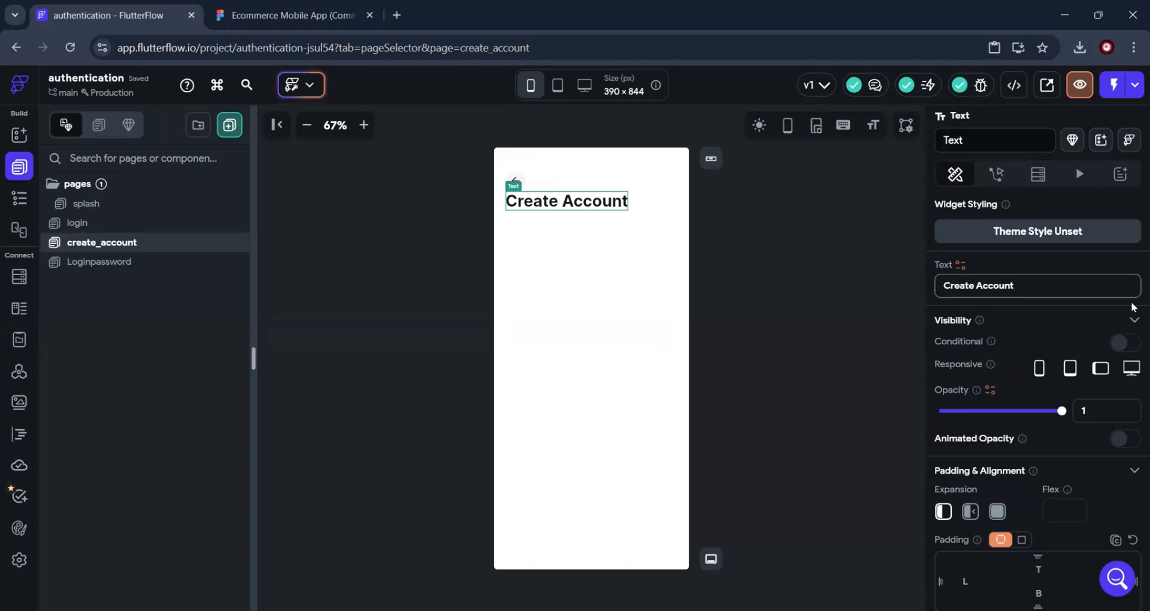
click(731, 376)
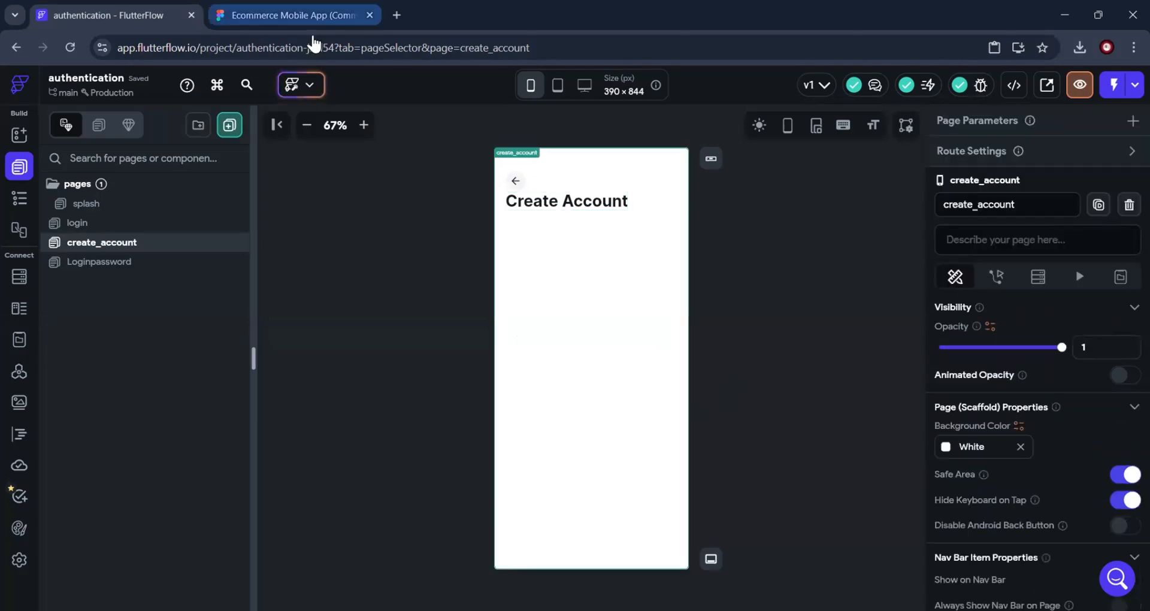
Compare the heading spacing with Figma, and back in FlutterFlow set the "Create Account" heading row's top padding to 20
click(312, 16)
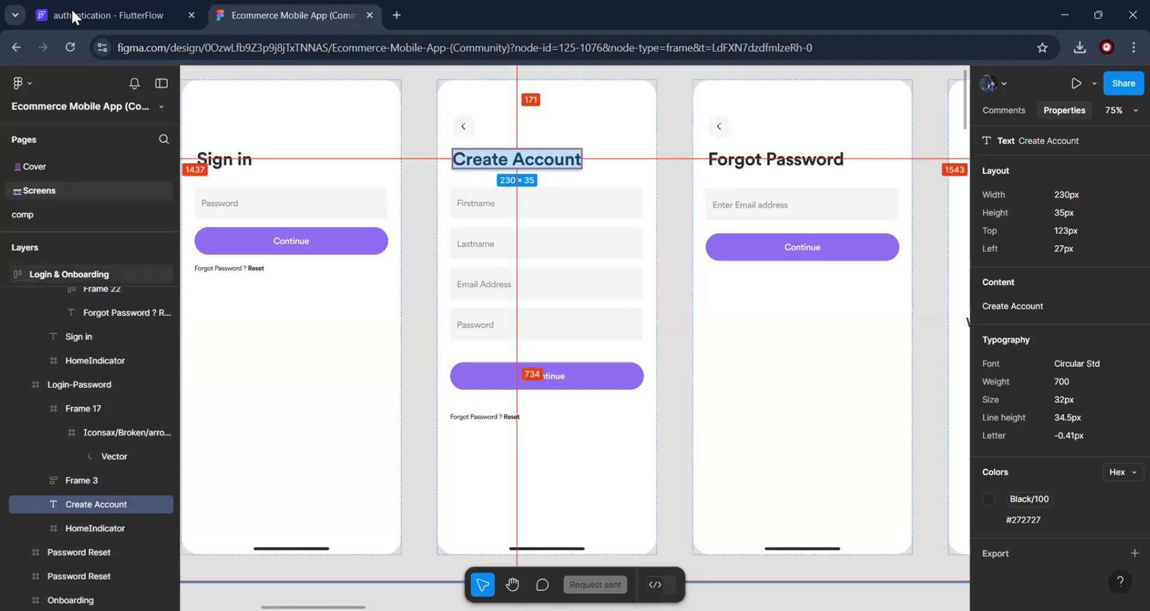
click(99, 14)
click(651, 198)
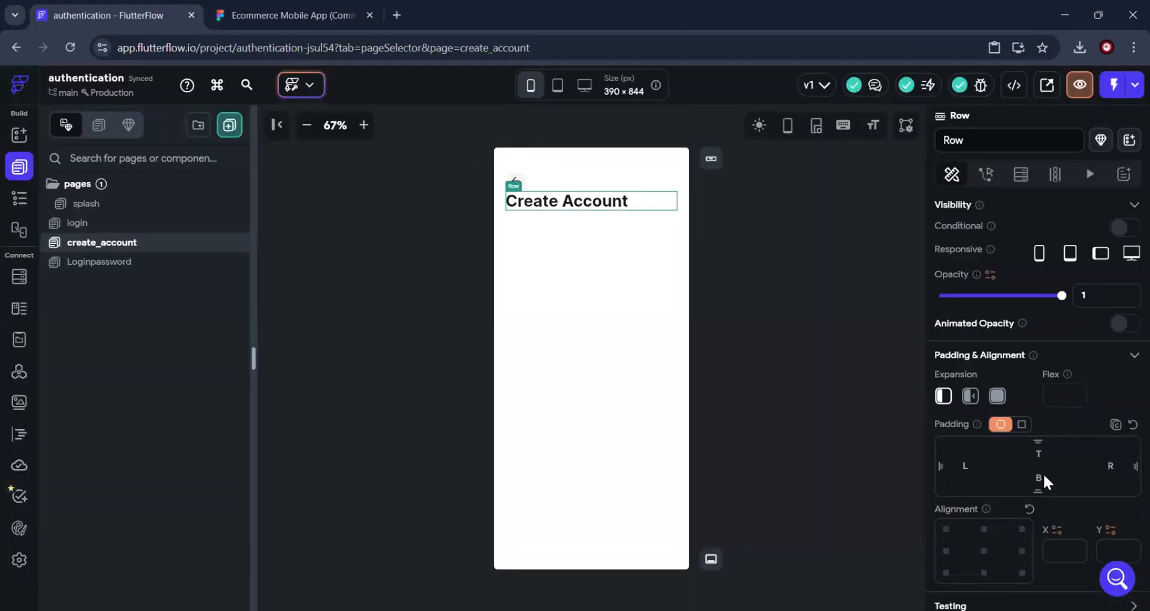
click(1039, 445)
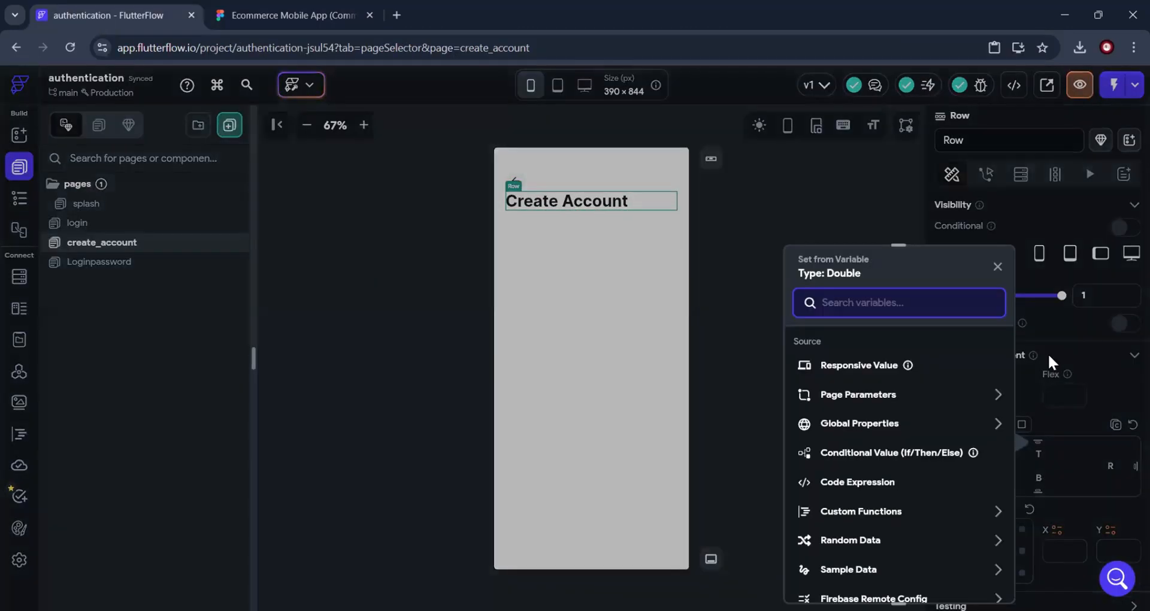
click(996, 269)
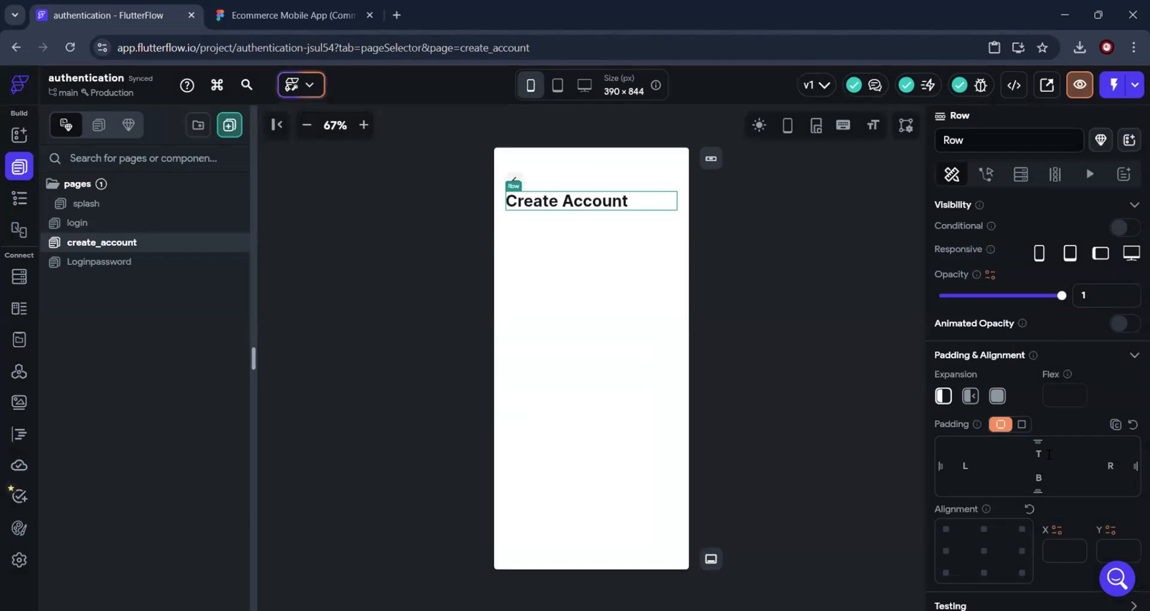
click(1047, 453)
text(20)
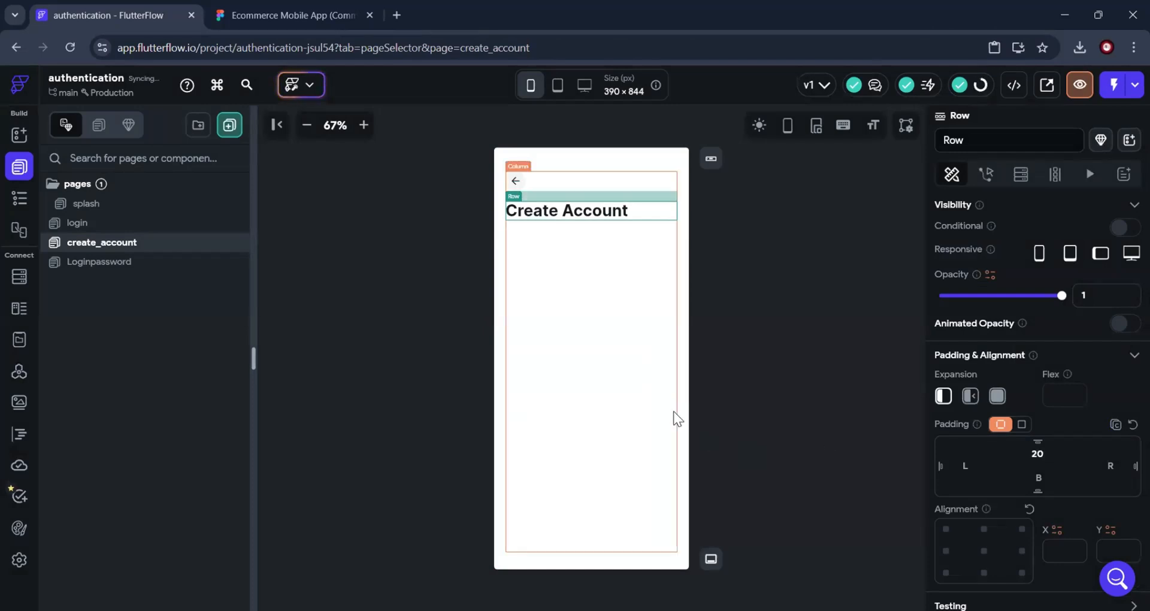
click(673, 411)
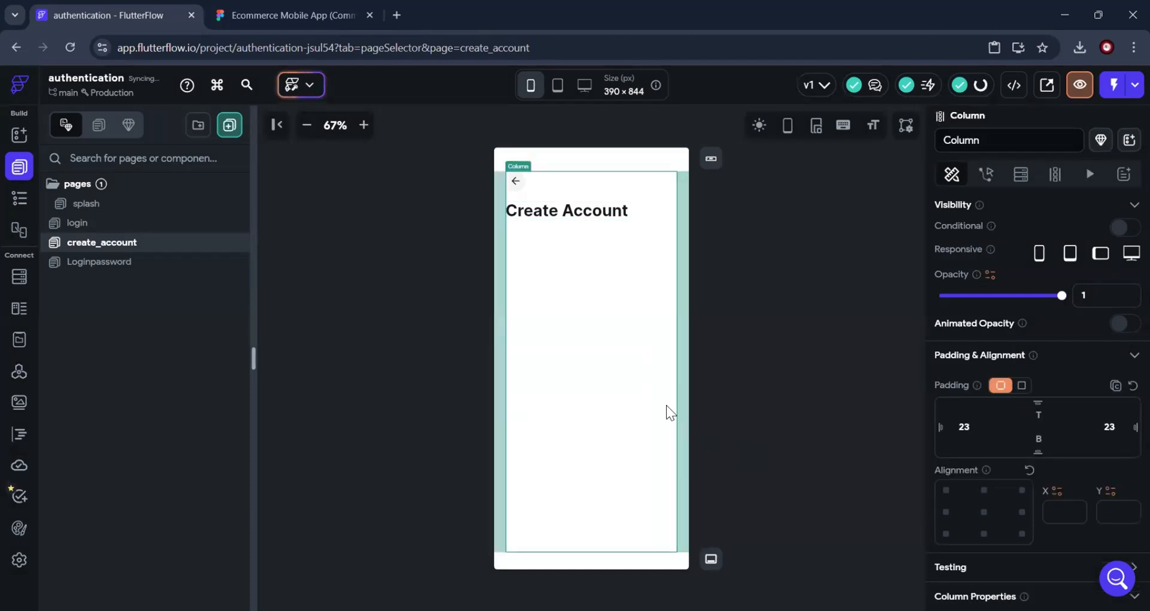
Switch to Figma and inspect the layout and color properties of the Create Account form's Firstname field
click(278, 9)
click(419, 231)
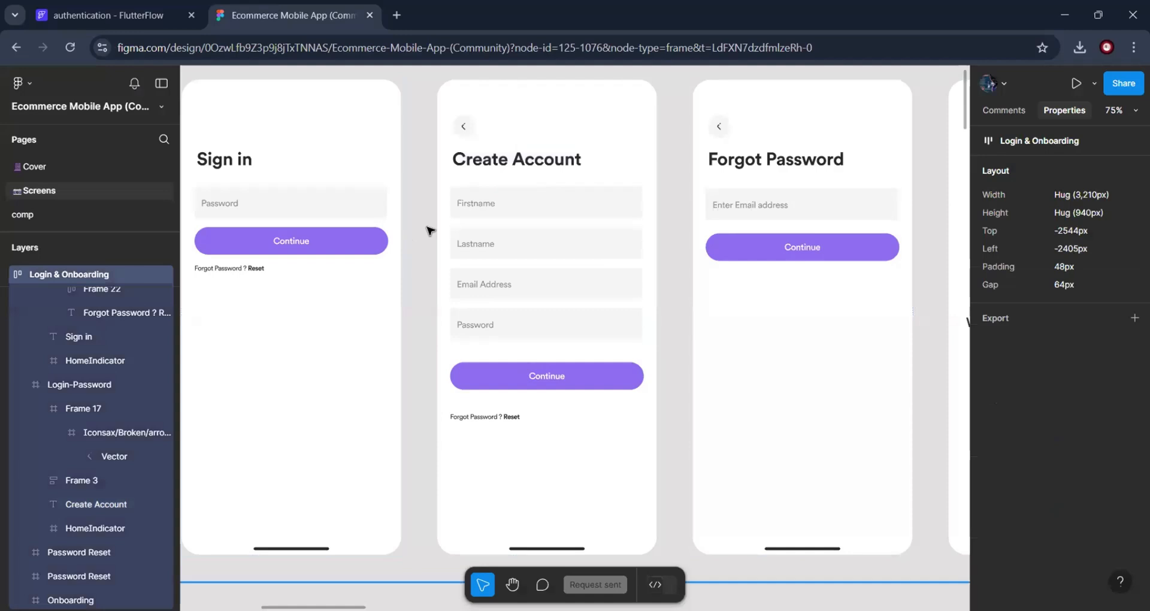
click(492, 212)
double_click(492, 212)
double_click(492, 212)
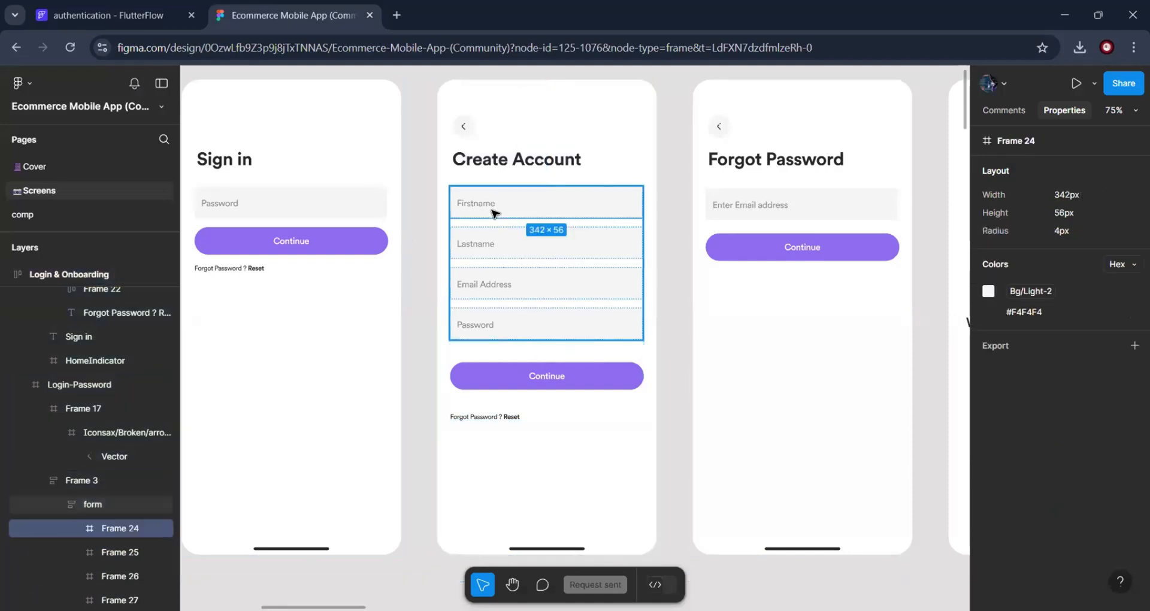
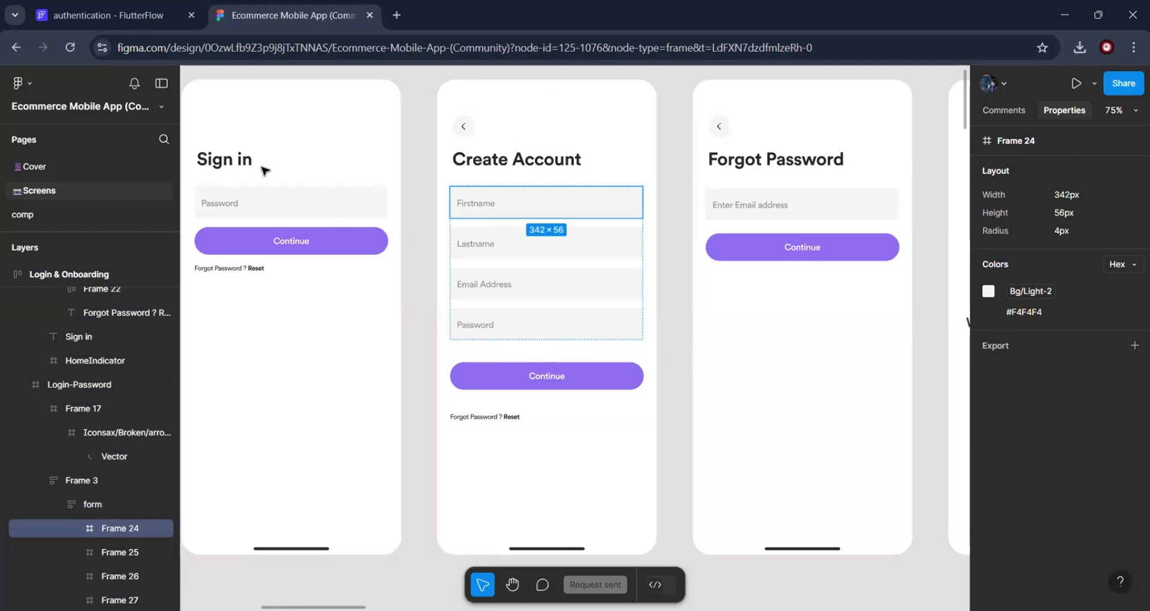
Switch back to FlutterFlow, copy the Password text field from the Loginpassword page, and paste it into the create_account page's column
click(92, 24)
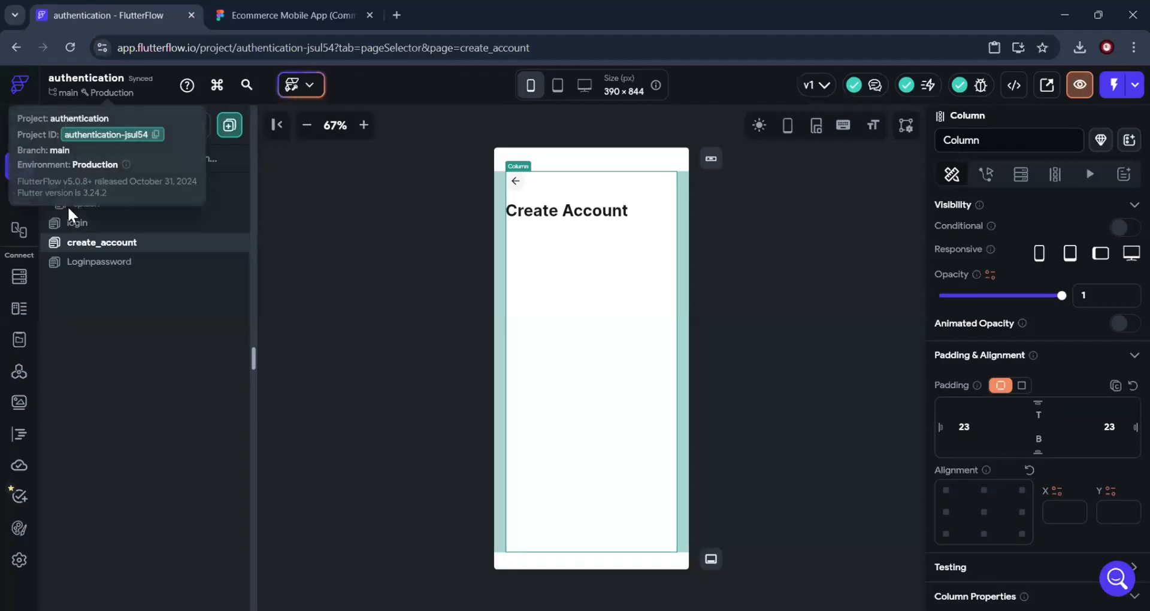
click(76, 224)
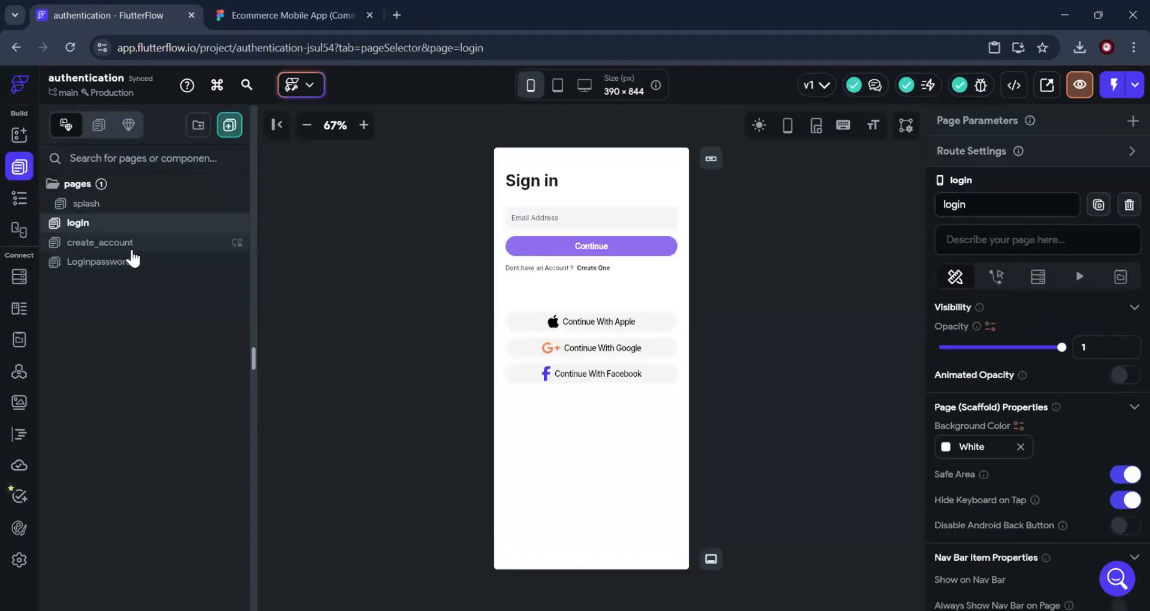
click(93, 269)
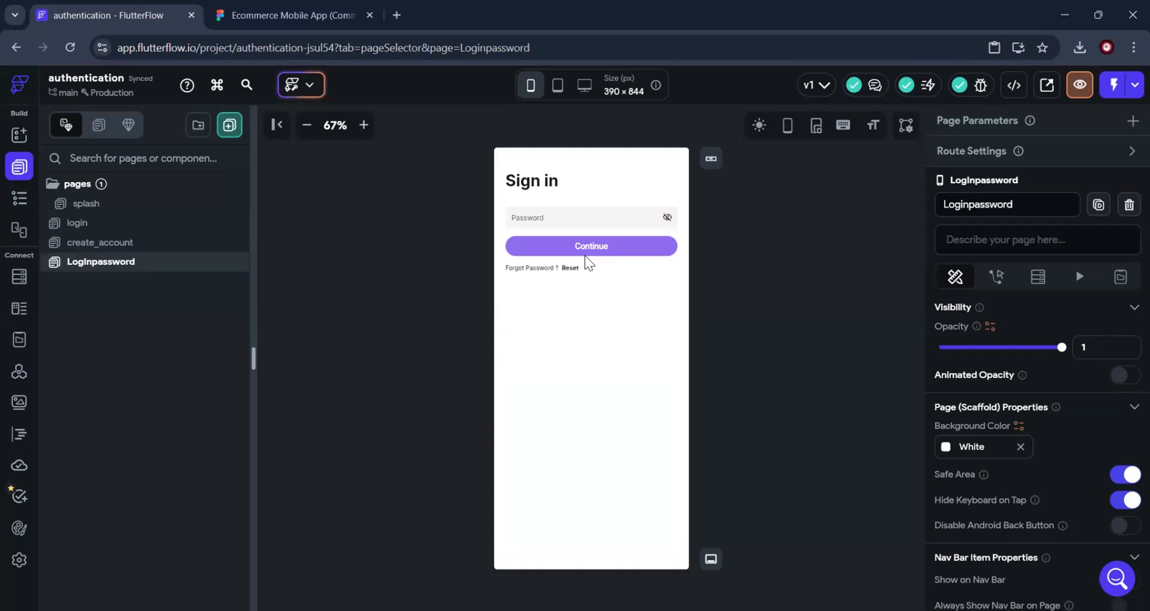
click(620, 220)
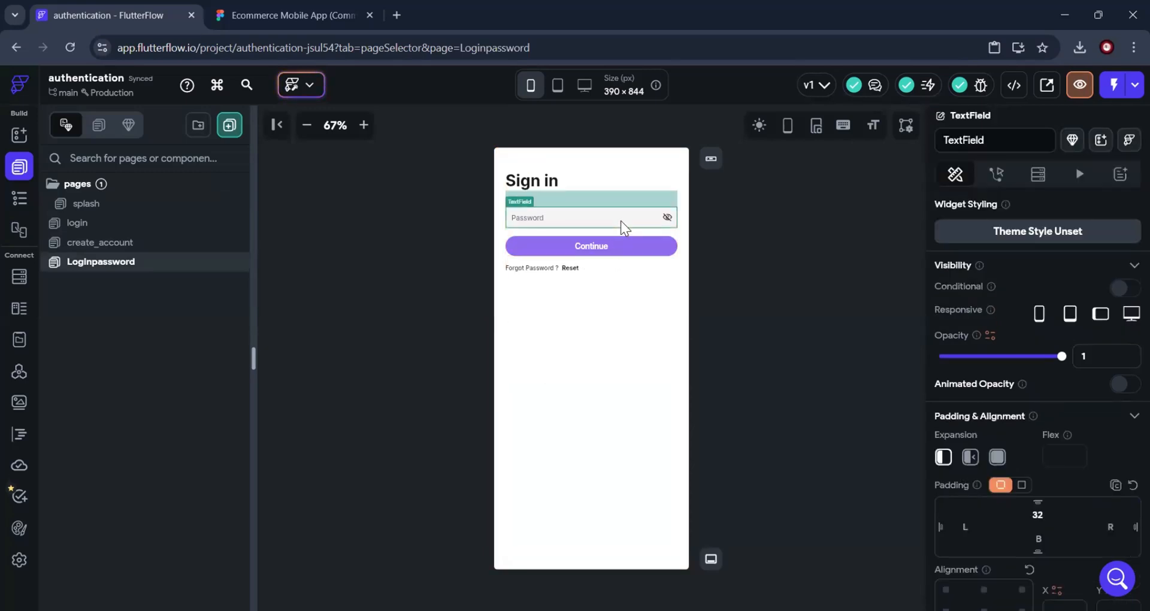
key(ctrl+c)
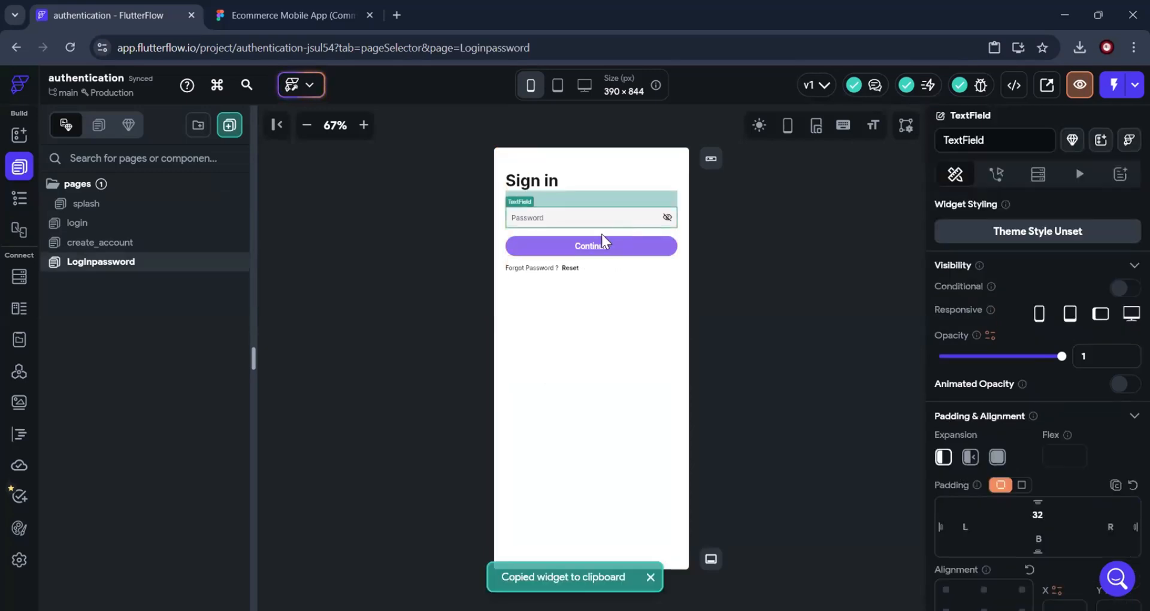
click(136, 243)
click(568, 288)
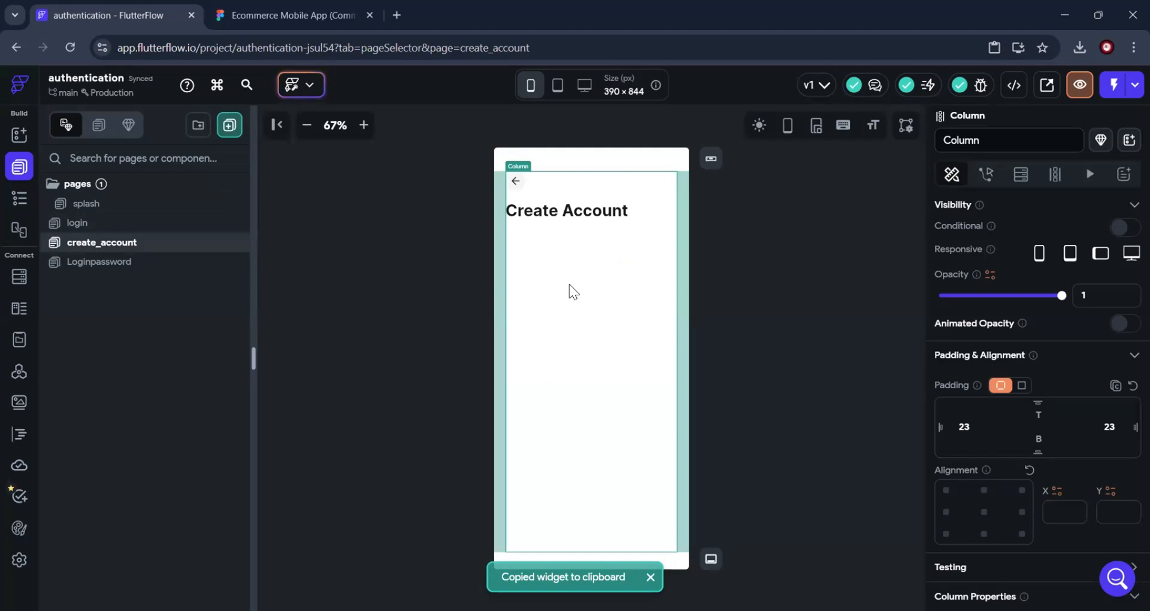
click(603, 325)
click(603, 325)
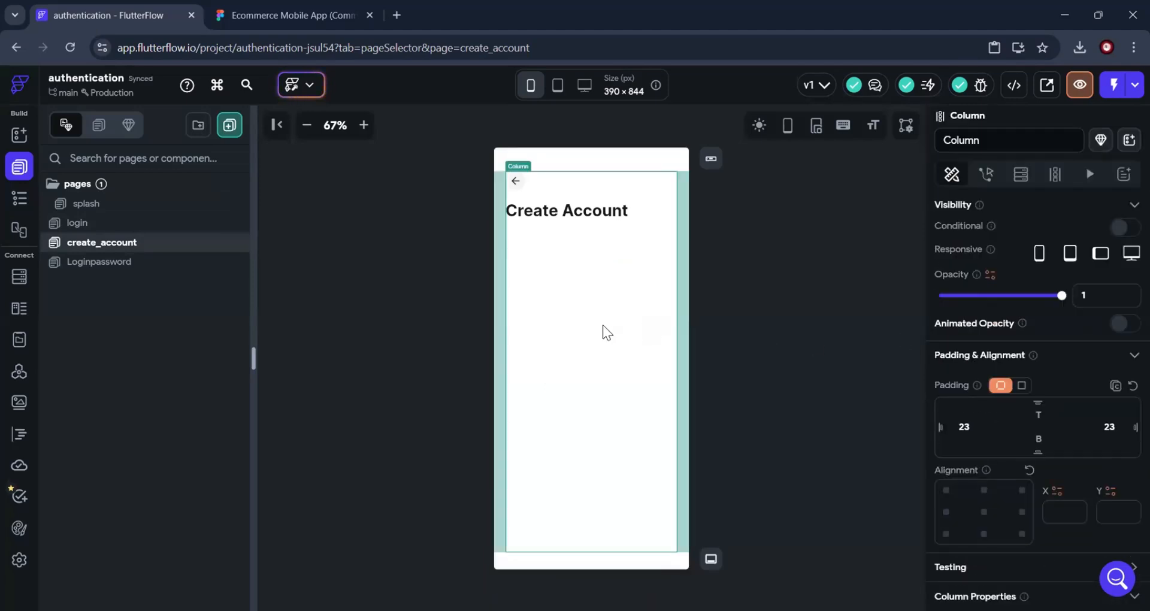
key(ctrl+v)
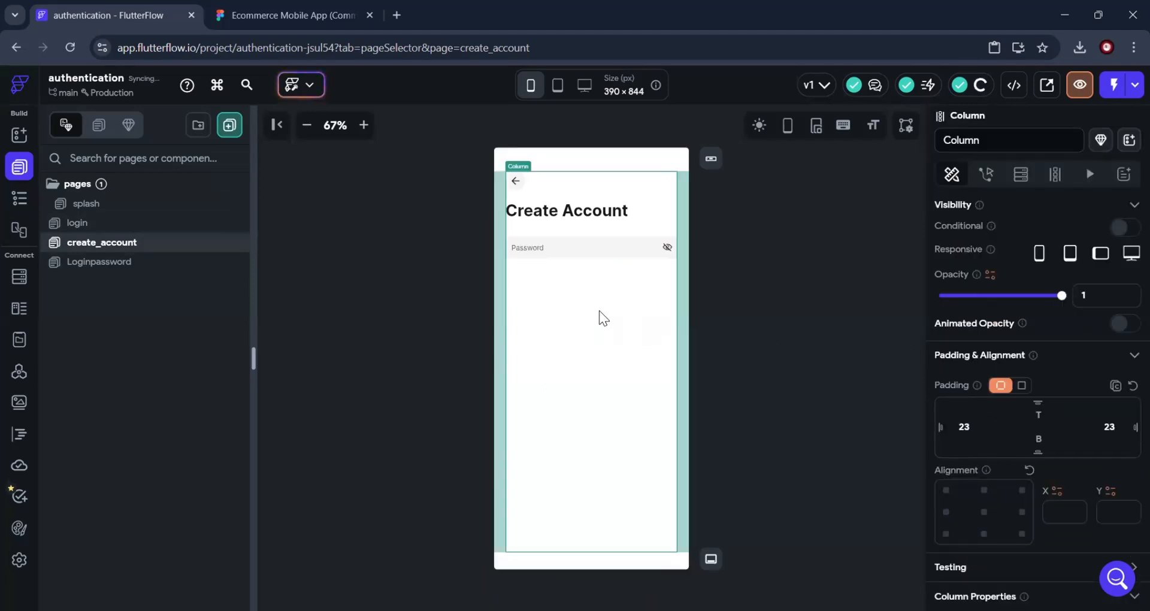
After a look at the Figma form, turn off the Password Field option for the pasted text field on create_account in FlutterFlow
click(603, 247)
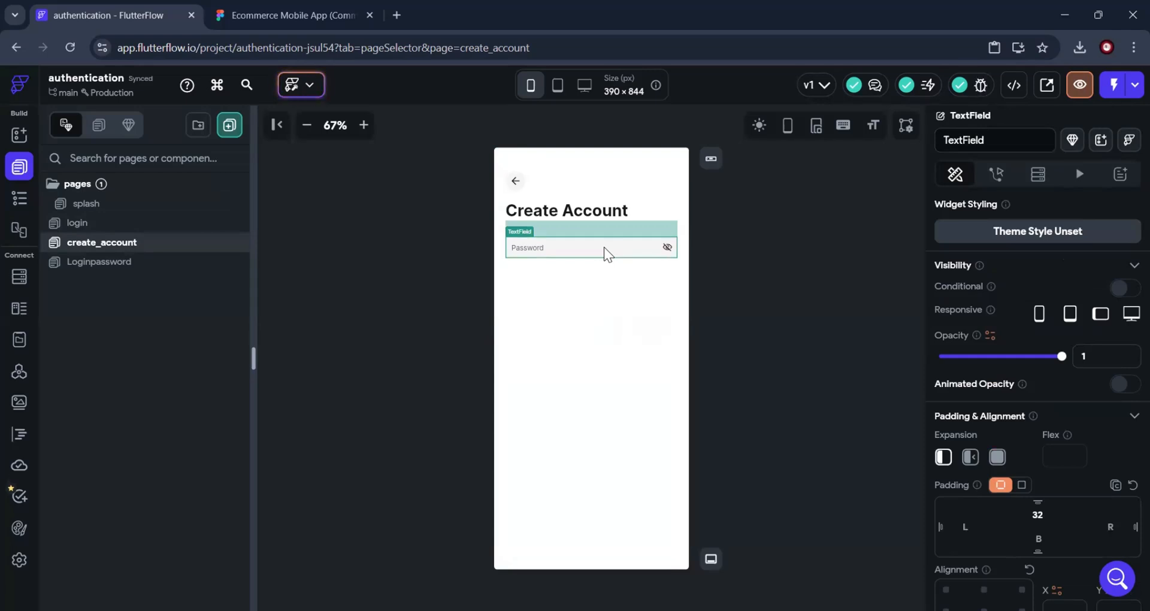
click(281, 15)
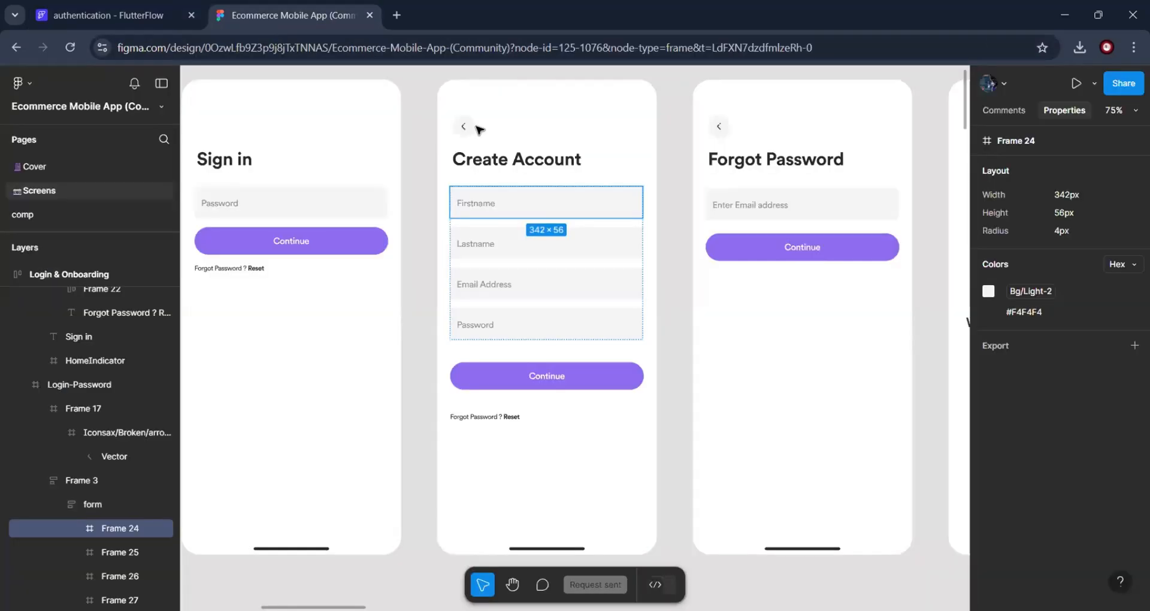
click(125, 12)
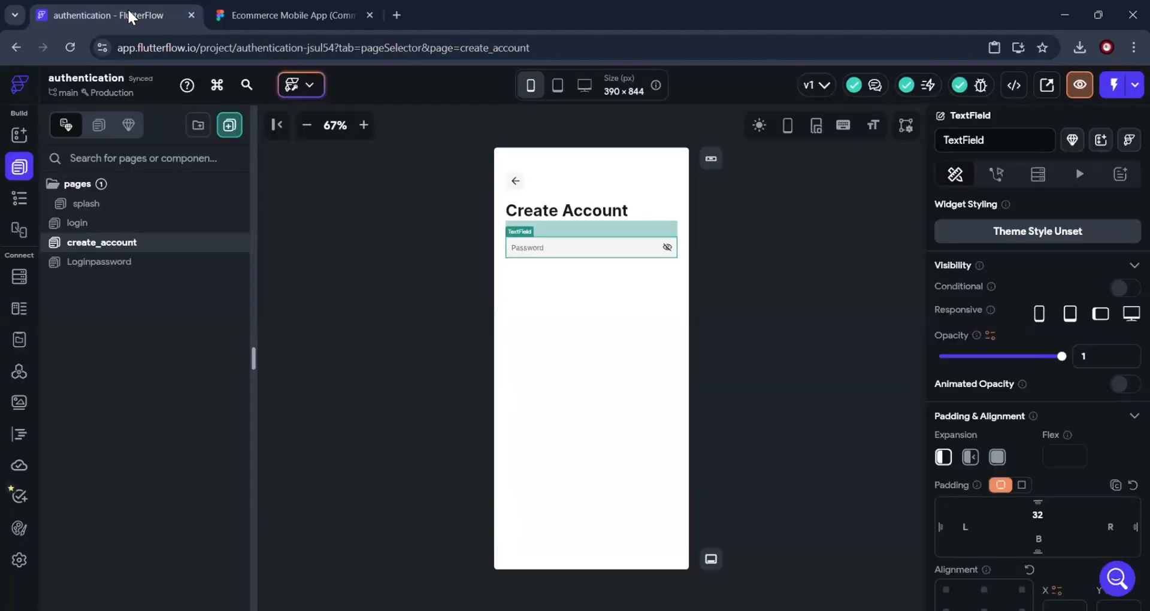
scroll(1071, 411, down, 15)
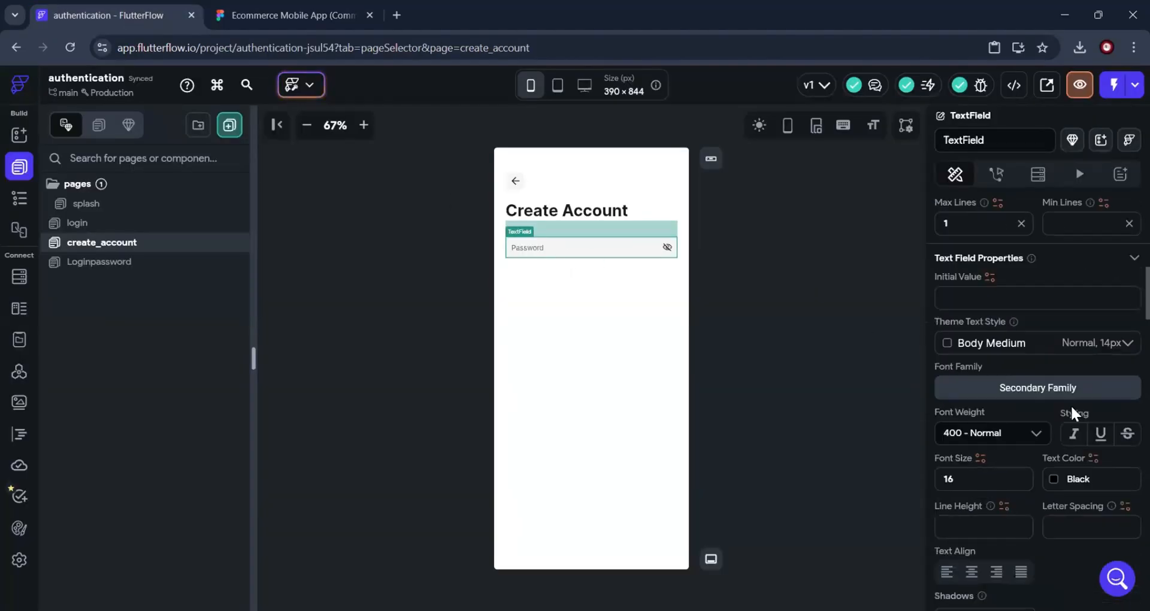
scroll(1072, 414, down, 10)
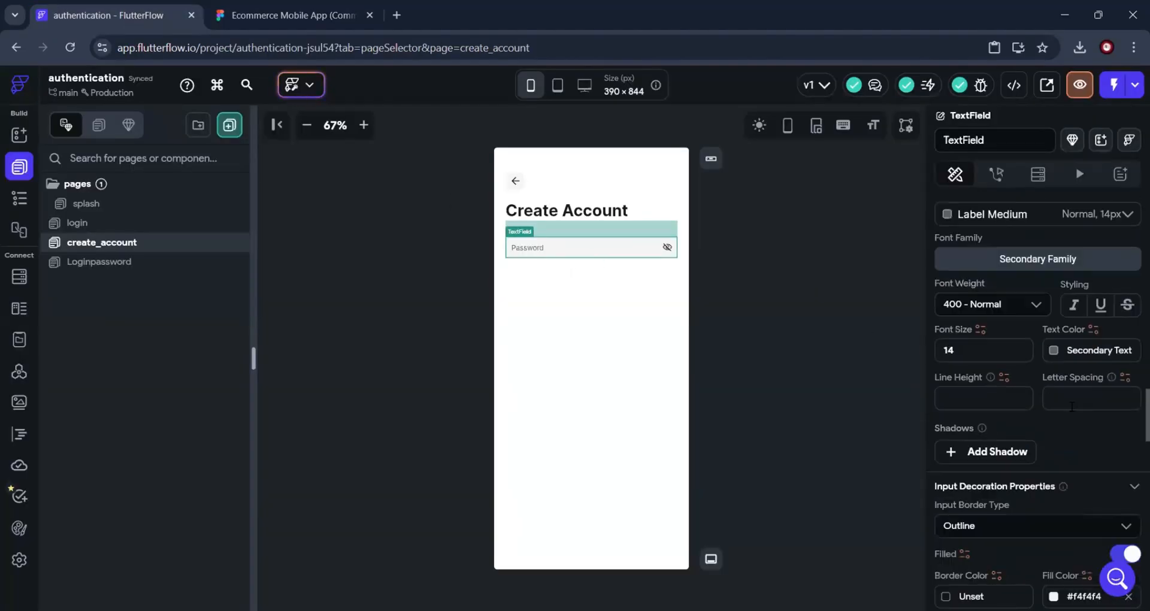
scroll(1072, 413, down, 10)
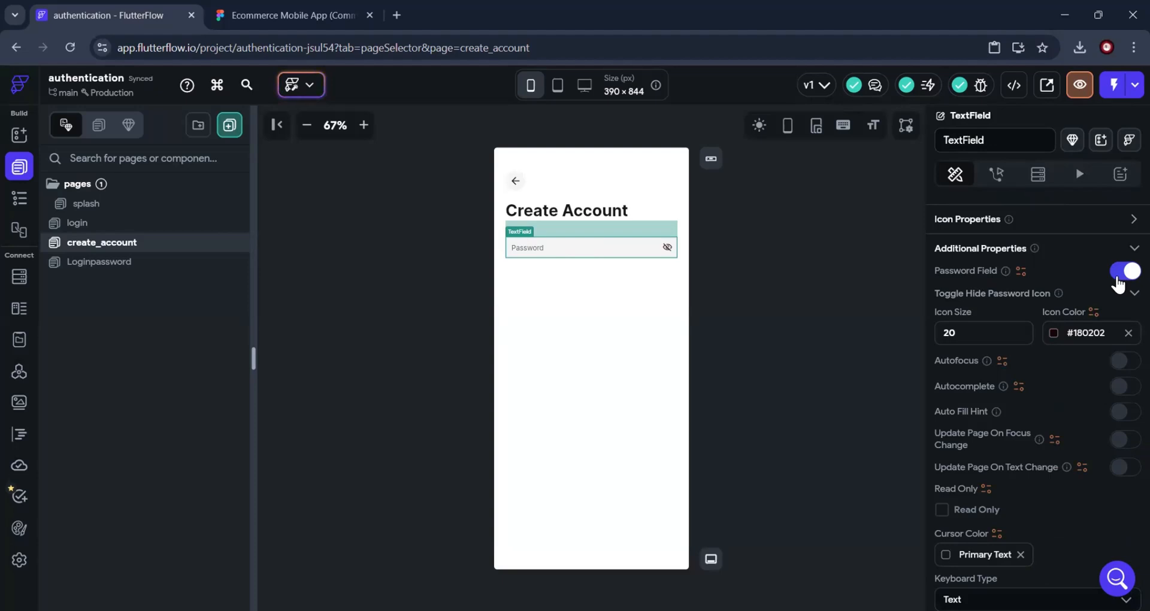
click(1124, 271)
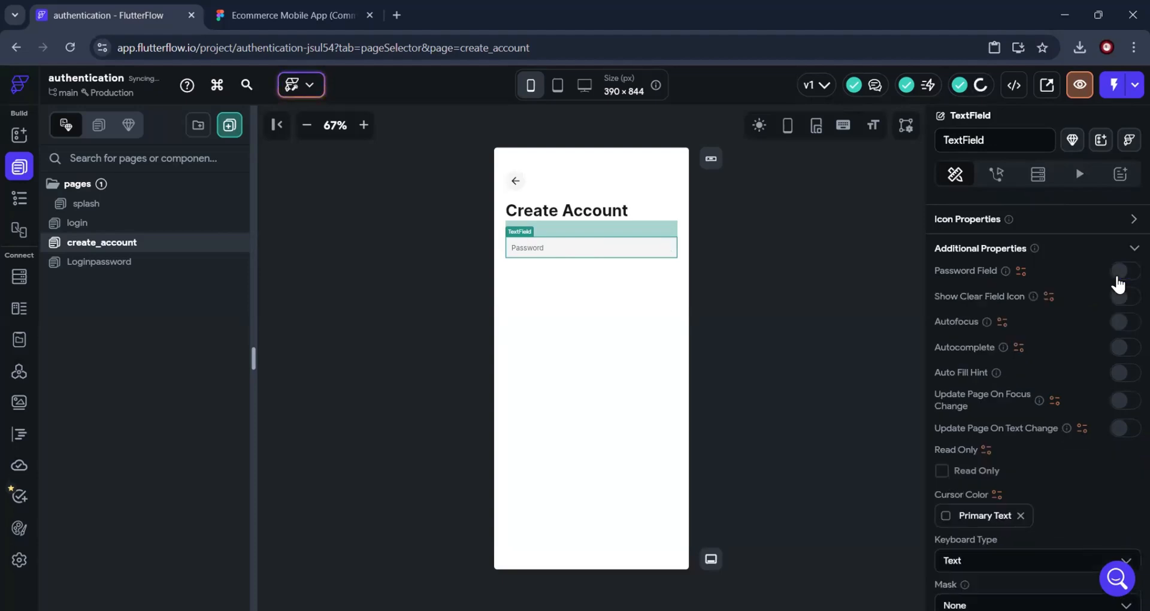
click(1125, 275)
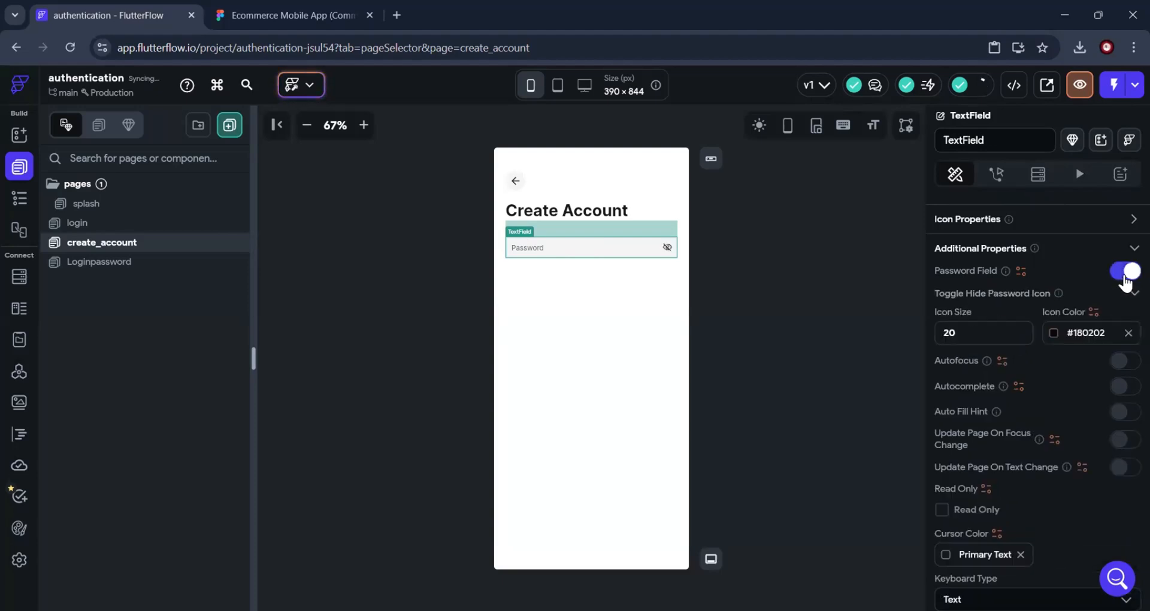
click(1124, 273)
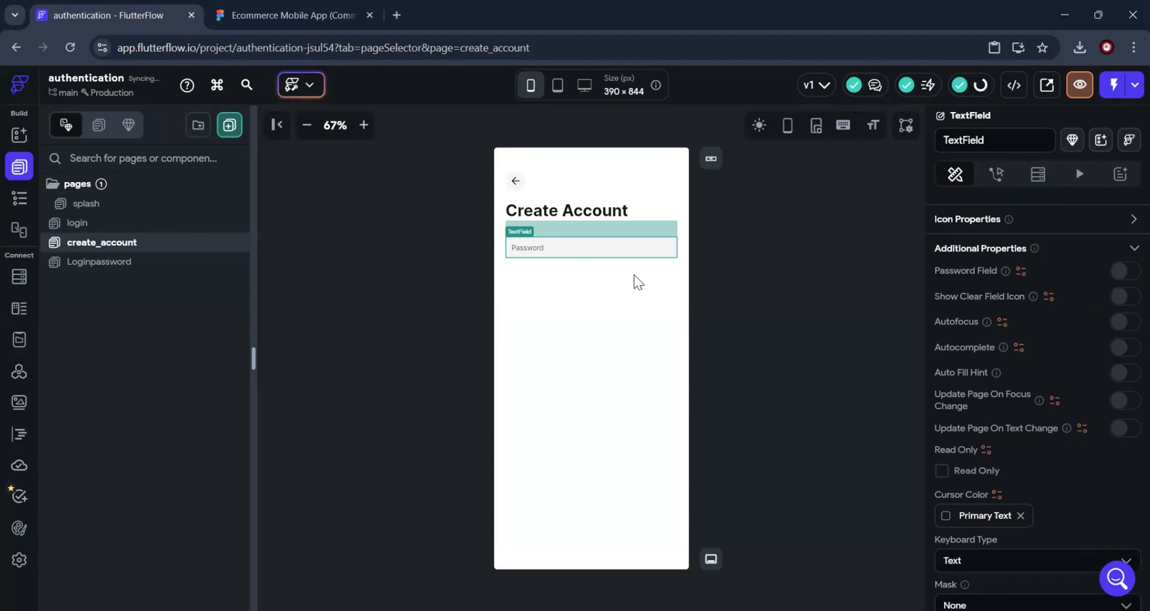
click(597, 366)
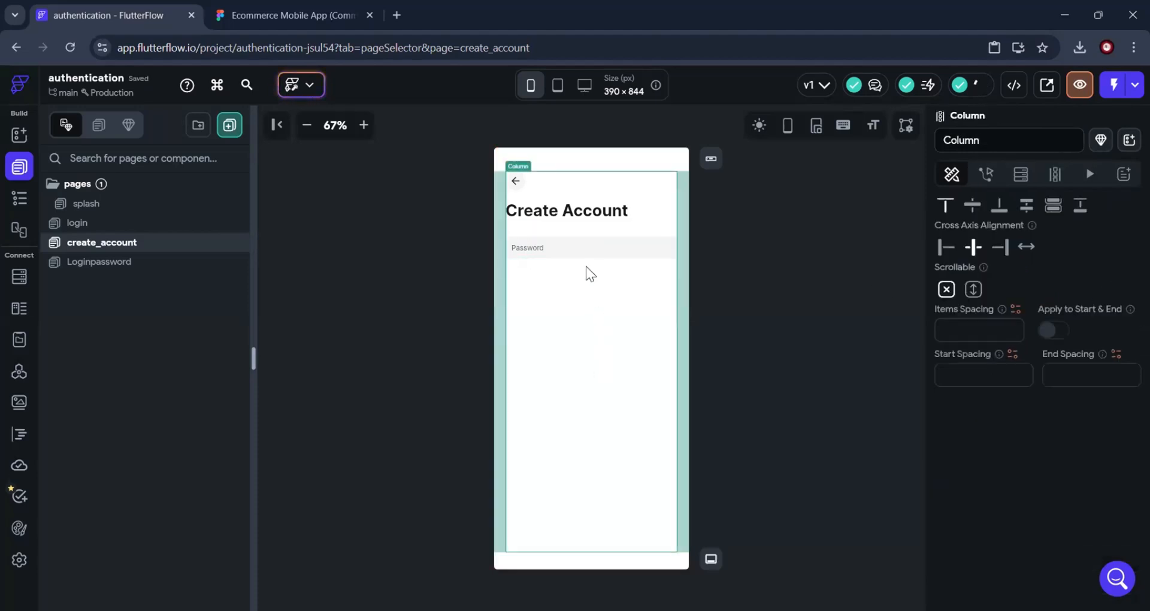
Check the first field's placeholder in Figma's Create Account screen, and back in FlutterFlow set the text field's hint text to "Firstname"
click(584, 257)
click(287, 15)
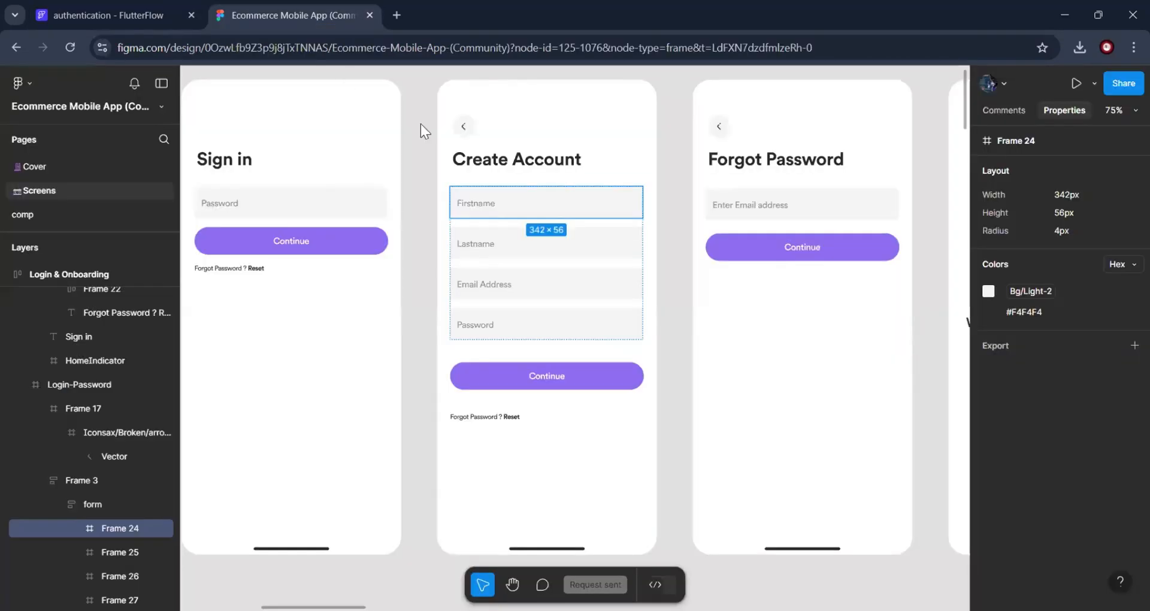
click(481, 205)
double_click(480, 204)
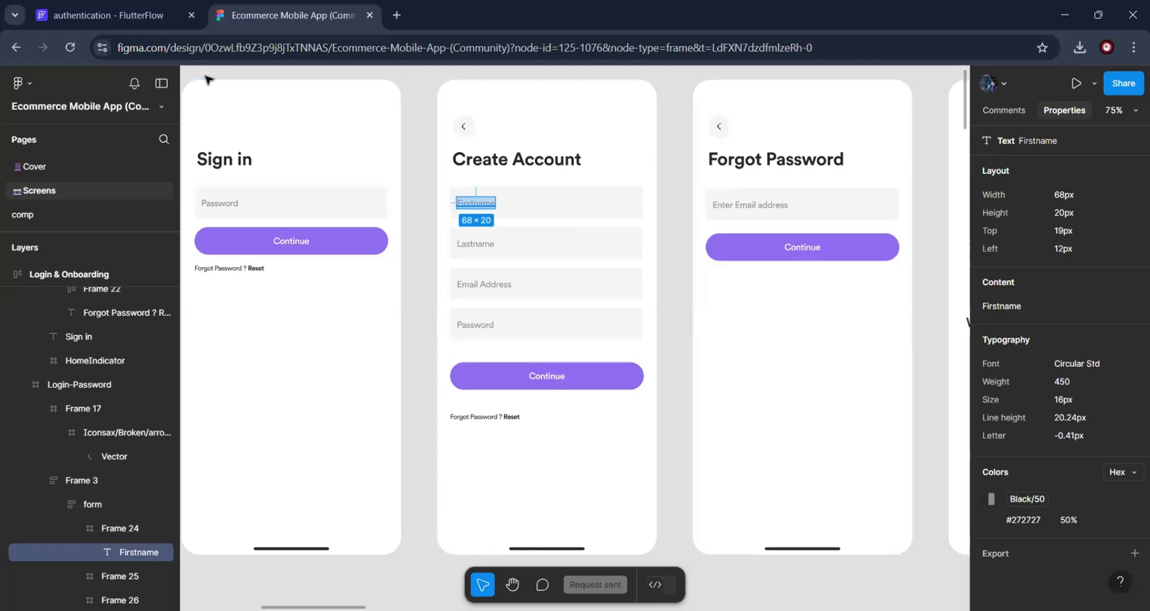
click(160, 6)
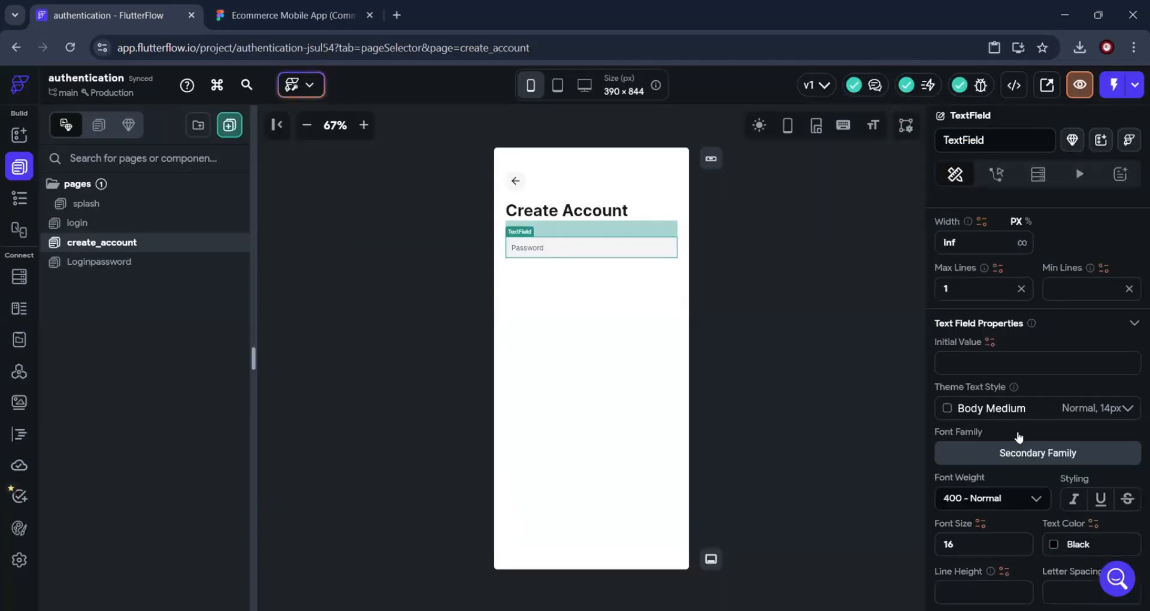
scroll(1018, 435, down, 6)
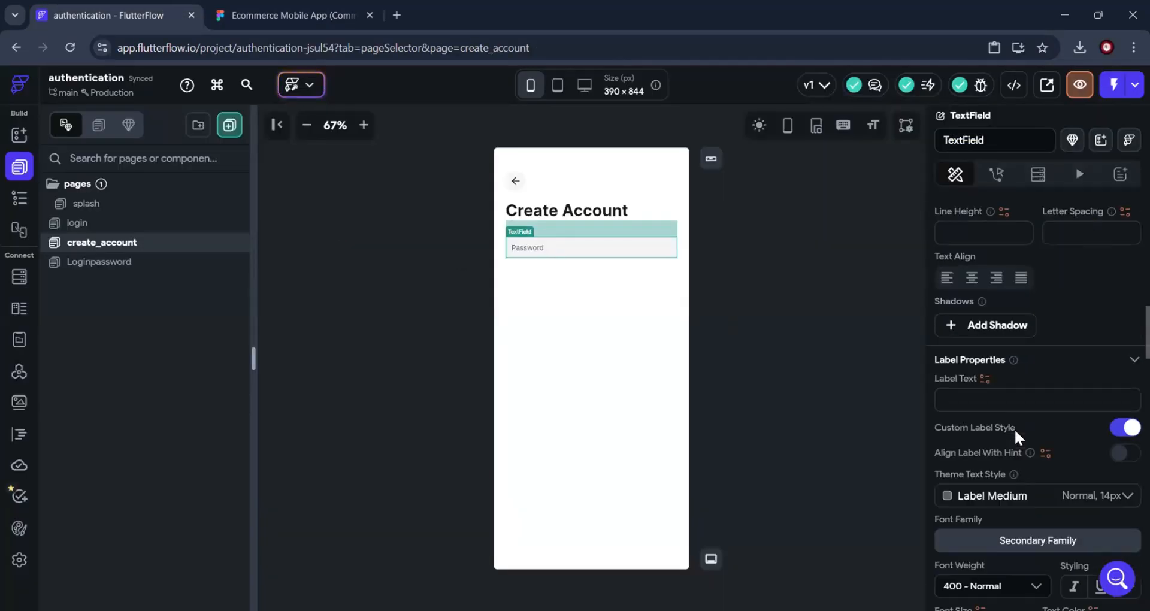
scroll(1014, 428, down, 6)
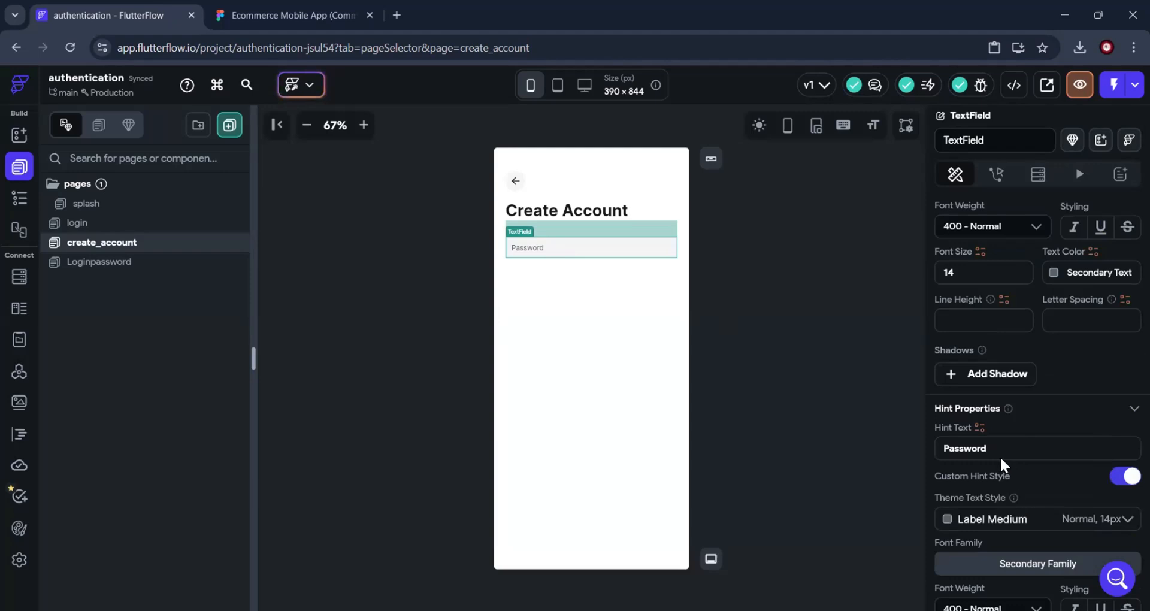
drag(993, 447, 951, 448)
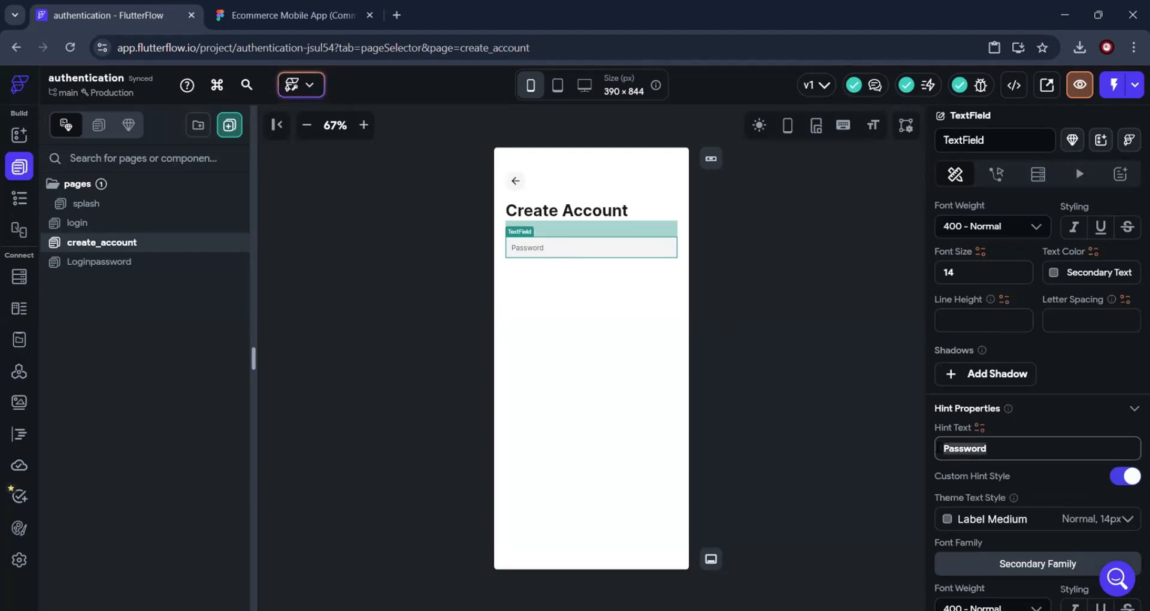
text(Firstname)
click(780, 388)
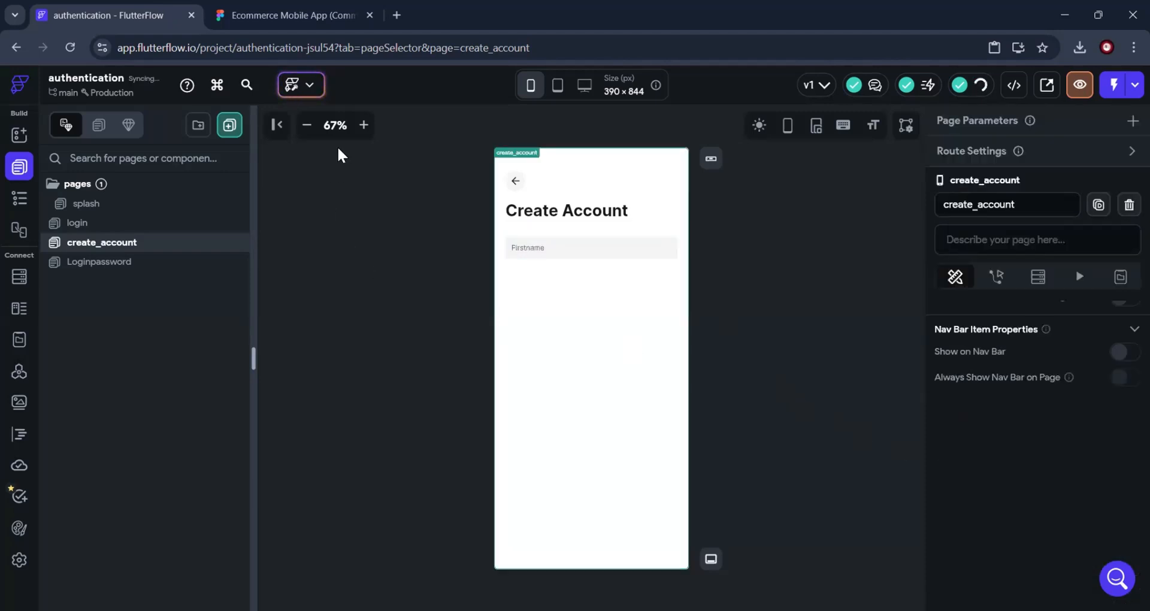
Measure the Firstname field's spacing in Figma's Create Account screen and compare it with the text field's padding in FlutterFlow
click(364, 26)
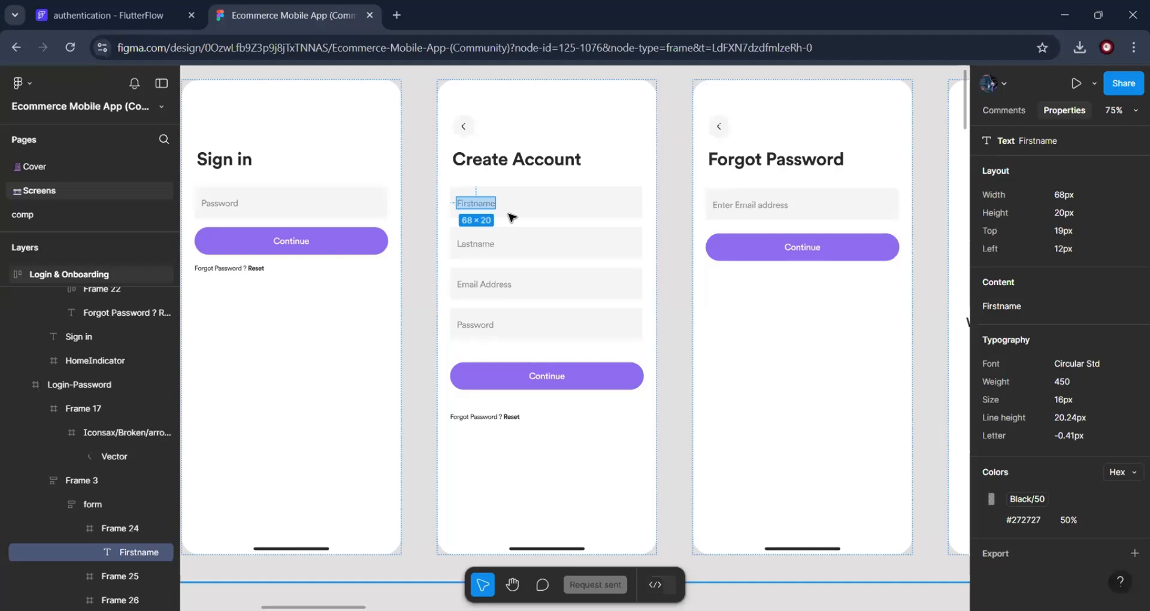
click(539, 206)
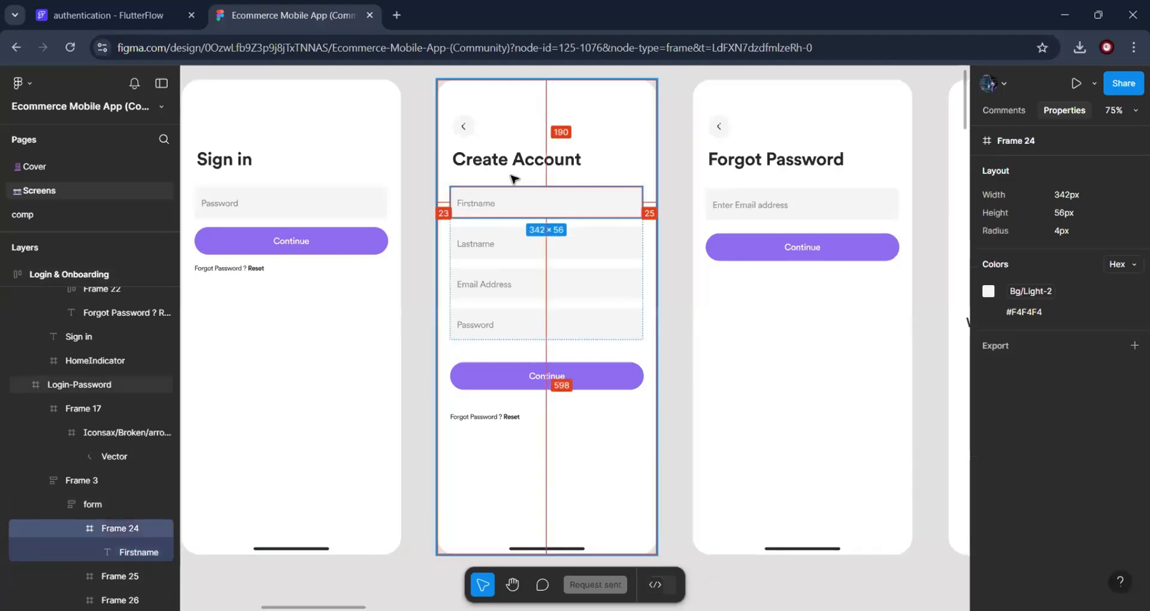
click(139, 16)
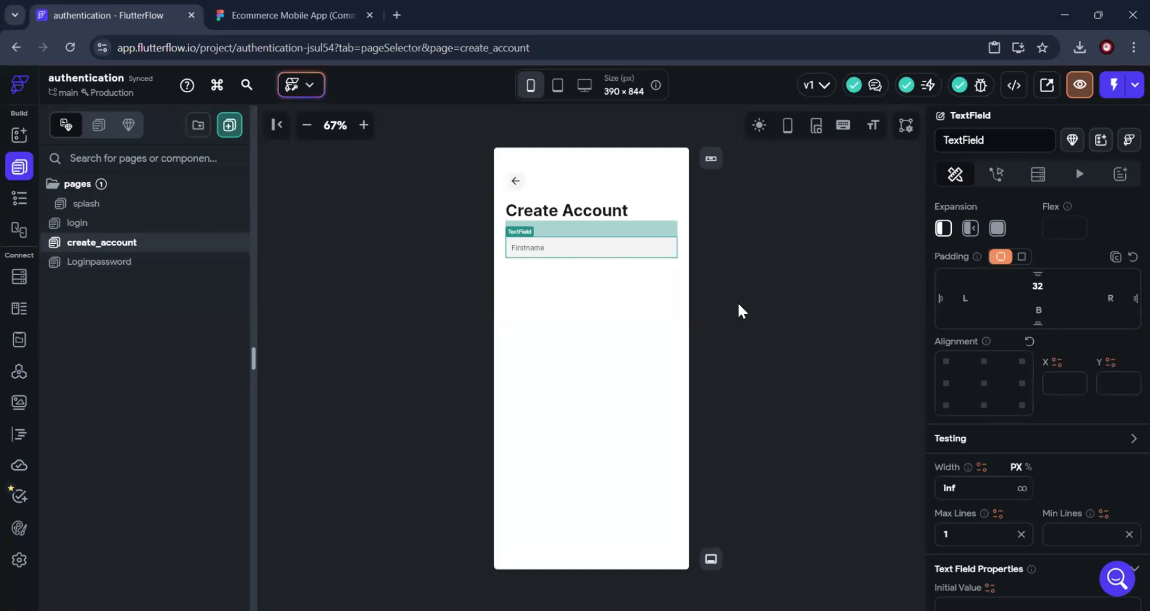
click(661, 313)
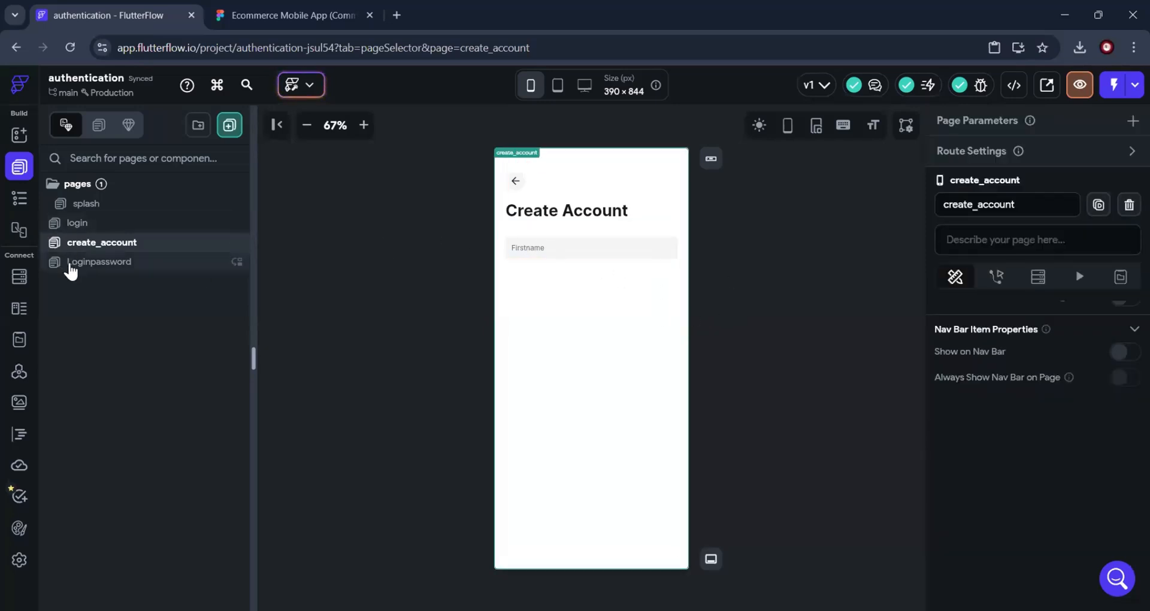
Duplicate the Firstname text field within the create_account column, check the Lastname field in Figma, and set the copy's top padding to 16
click(21, 198)
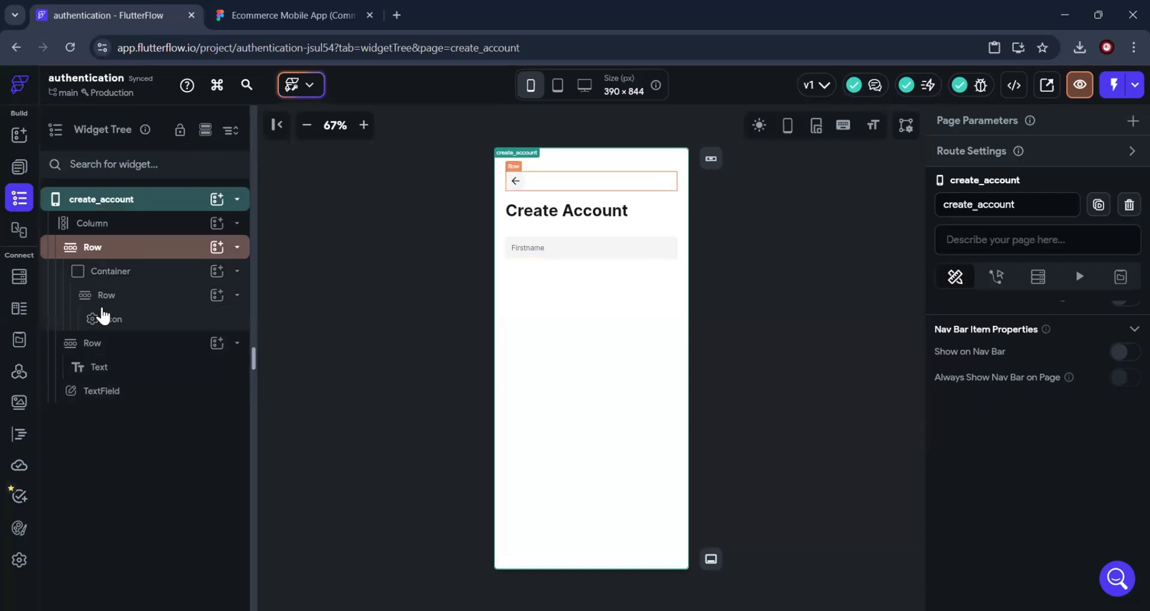
right_click(96, 391)
click(192, 286)
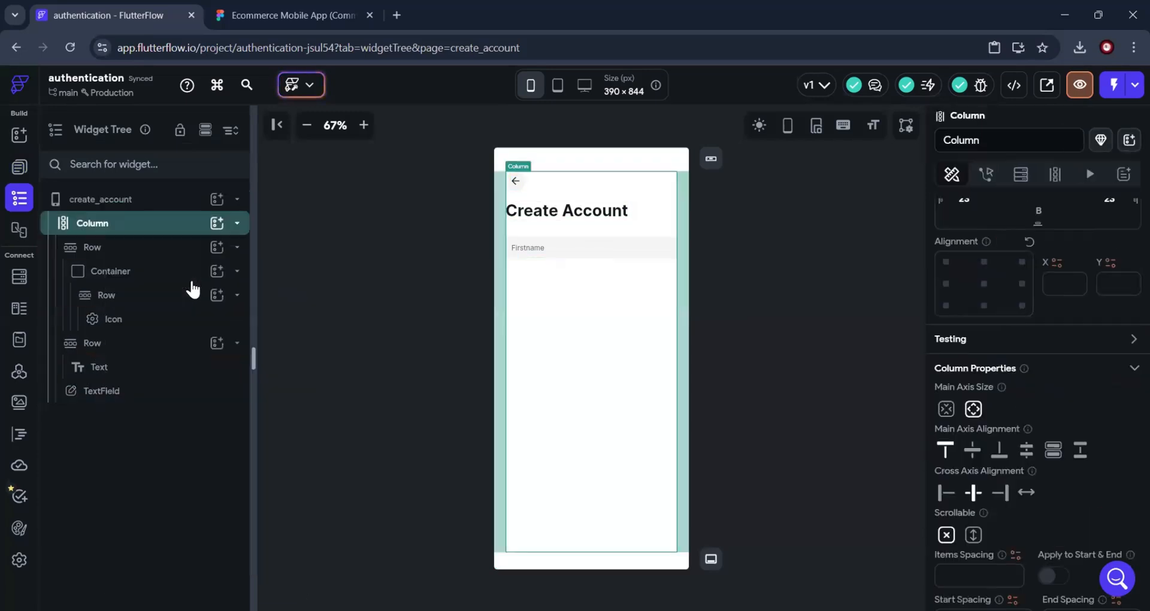
click(297, 20)
click(531, 239)
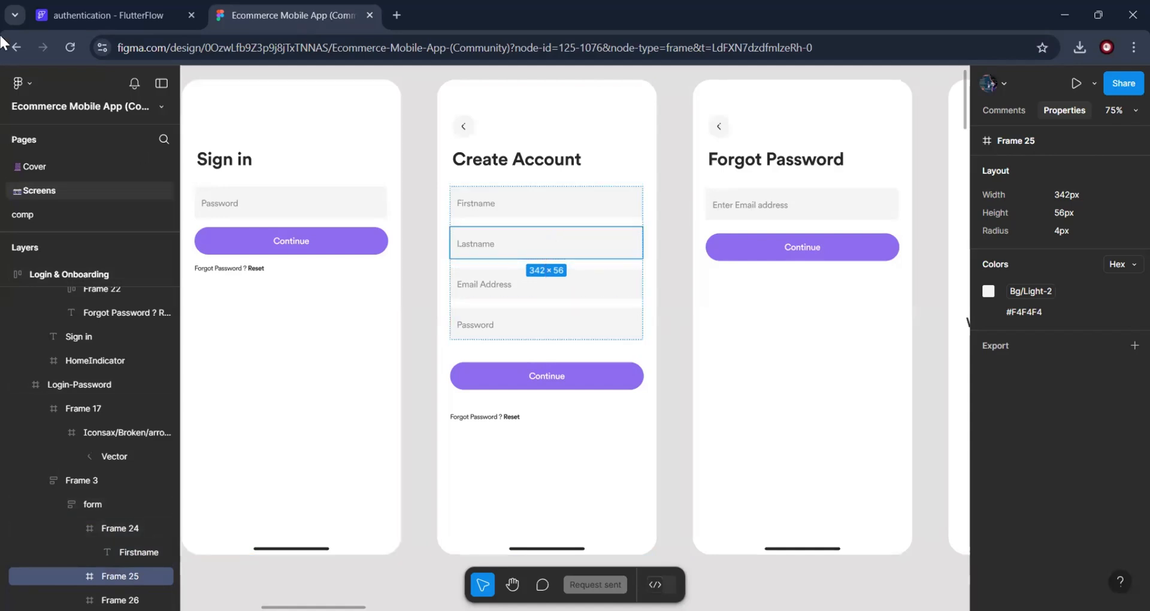
click(120, 17)
click(616, 276)
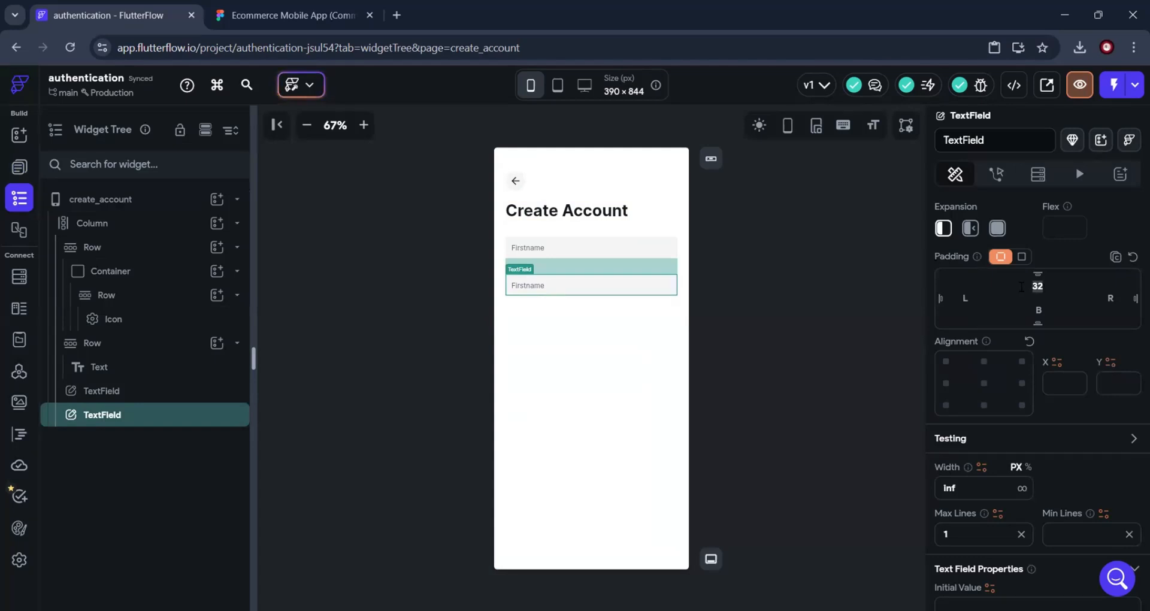
text(16)
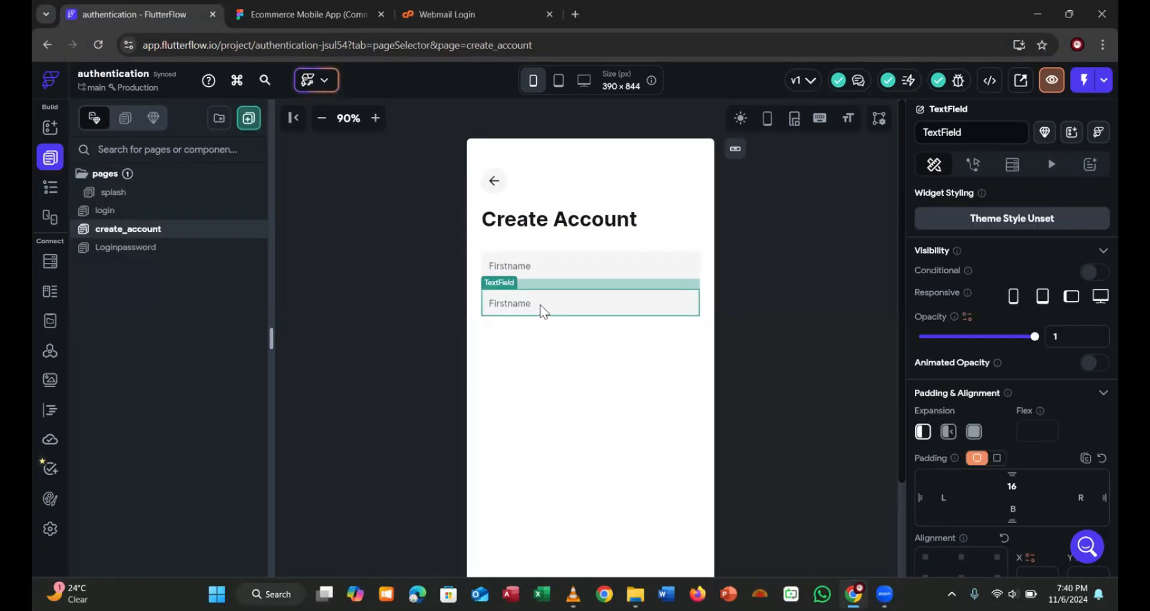
Switch to Figma and copy the "Lastname" placeholder text from the second field of the Create Account form
click(302, 14)
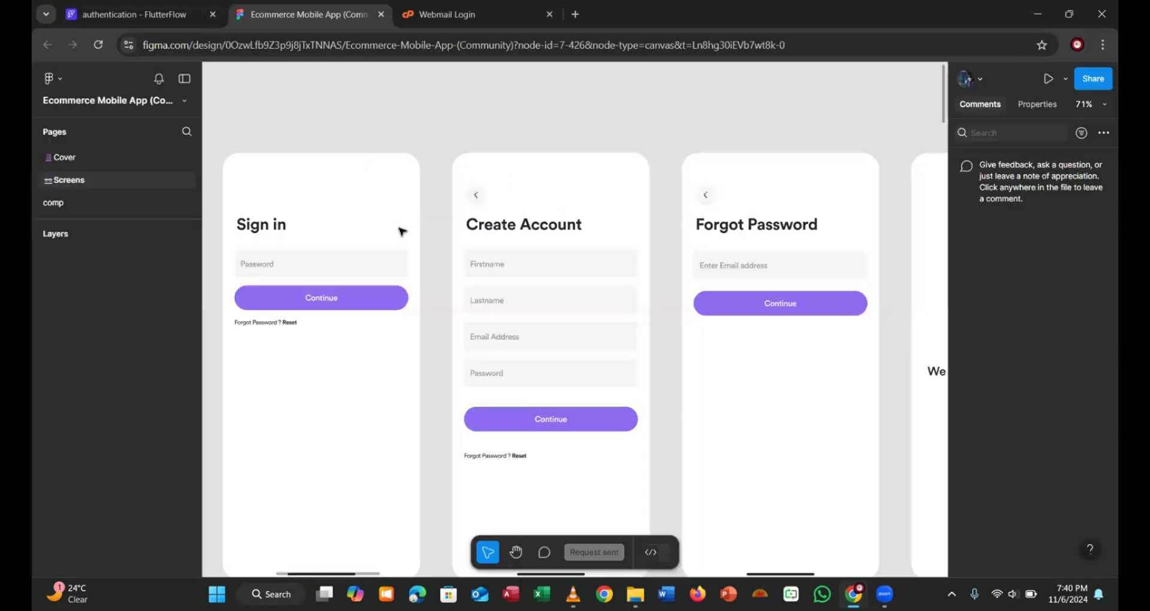
click(498, 300)
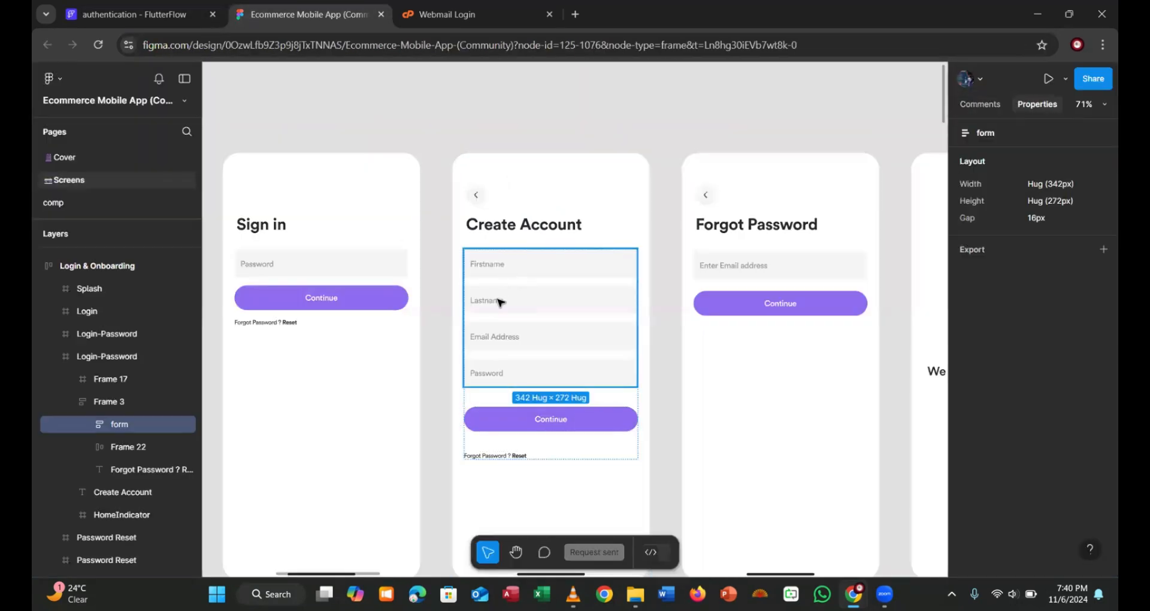
double_click(500, 302)
double_click(497, 302)
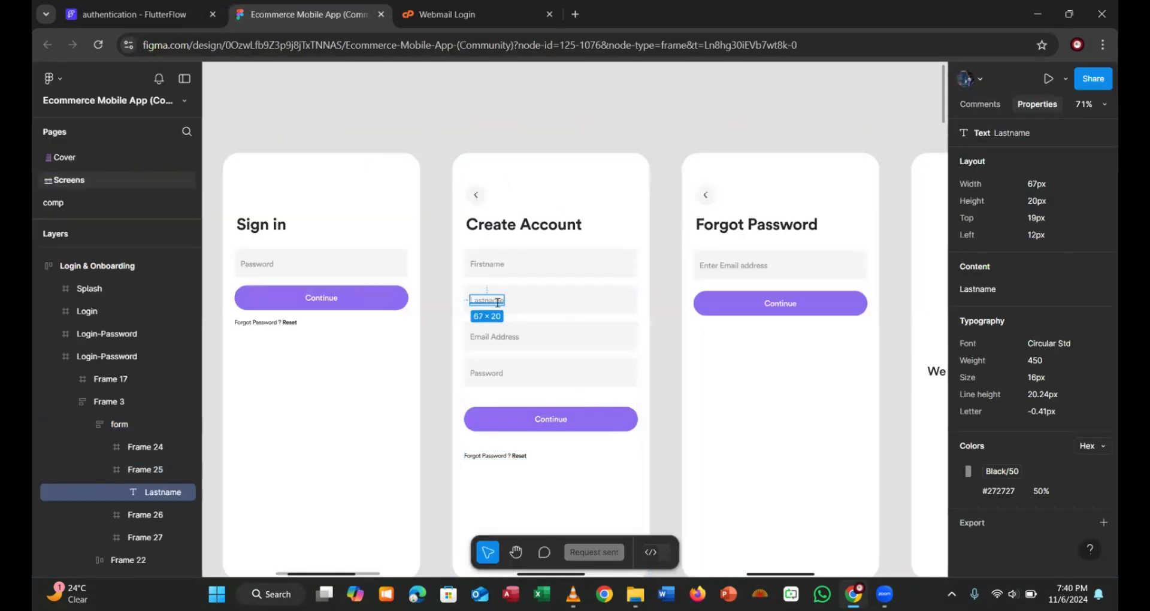
double_click(498, 302)
Back in FlutterFlow, set the hint text of the second text field on create_account to "Lastname"
click(99, 14)
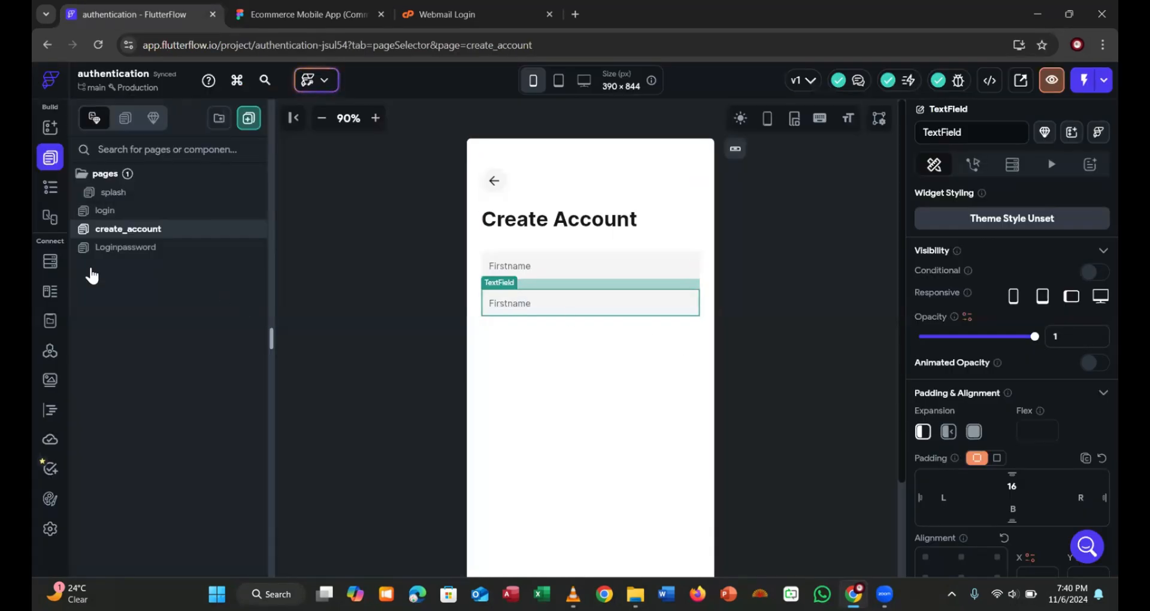
click(50, 189)
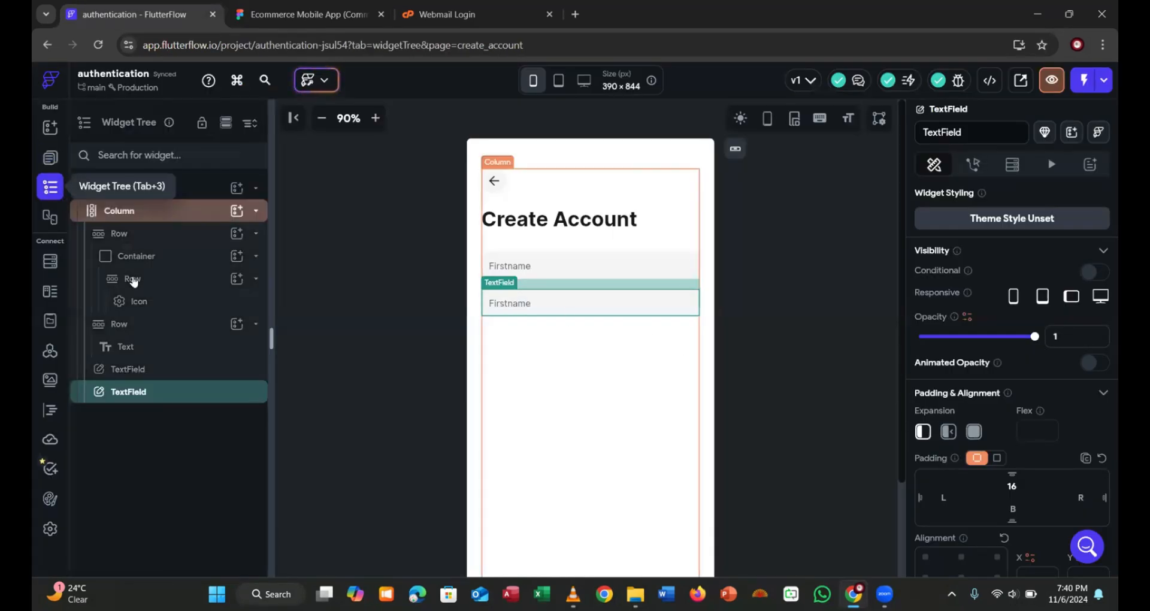
scroll(987, 399, down, 10)
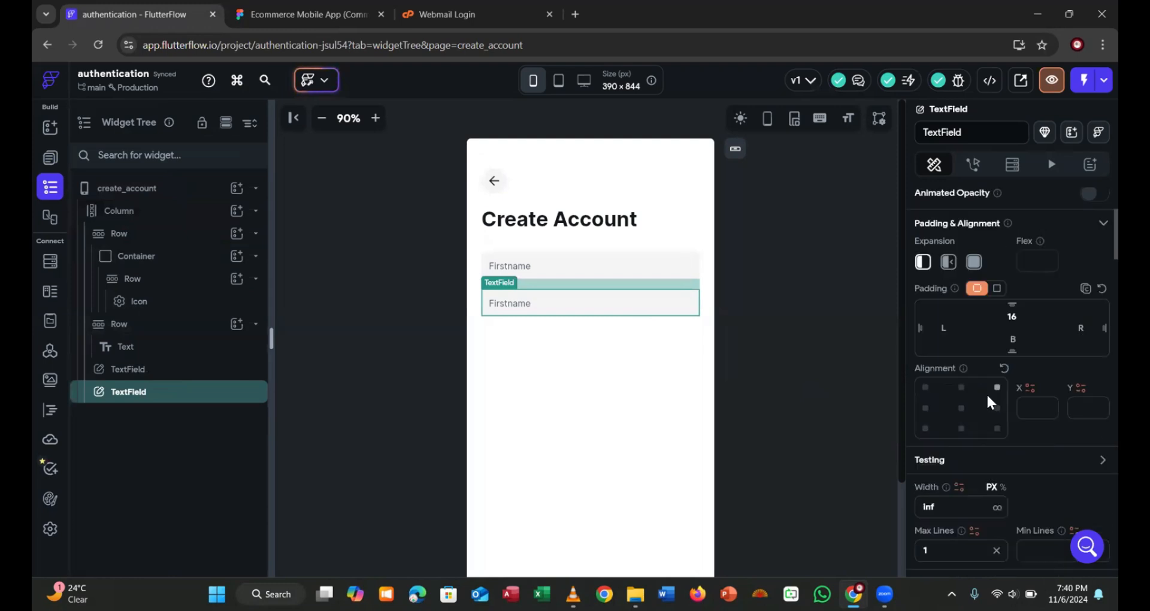
scroll(989, 403, down, 3)
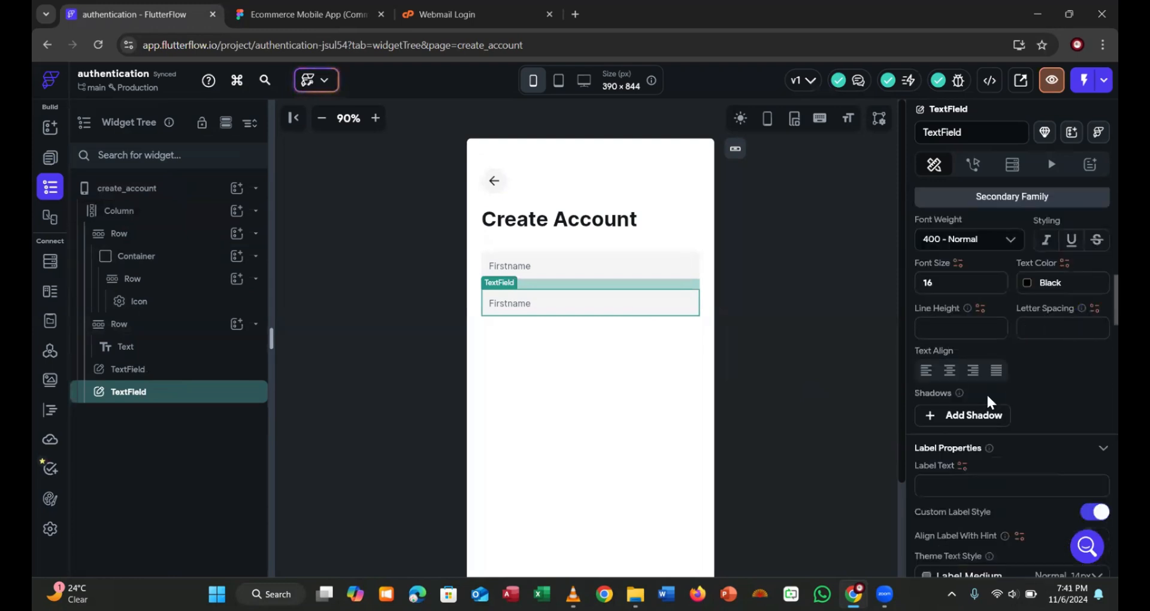
scroll(988, 444, down, 7)
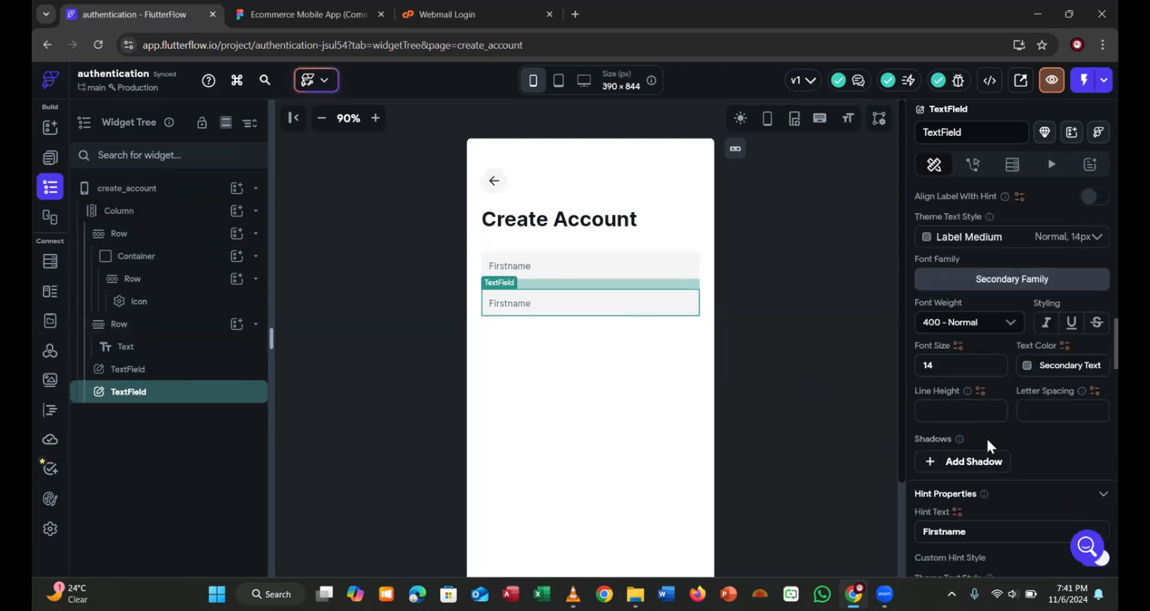
scroll(989, 446, down, 1)
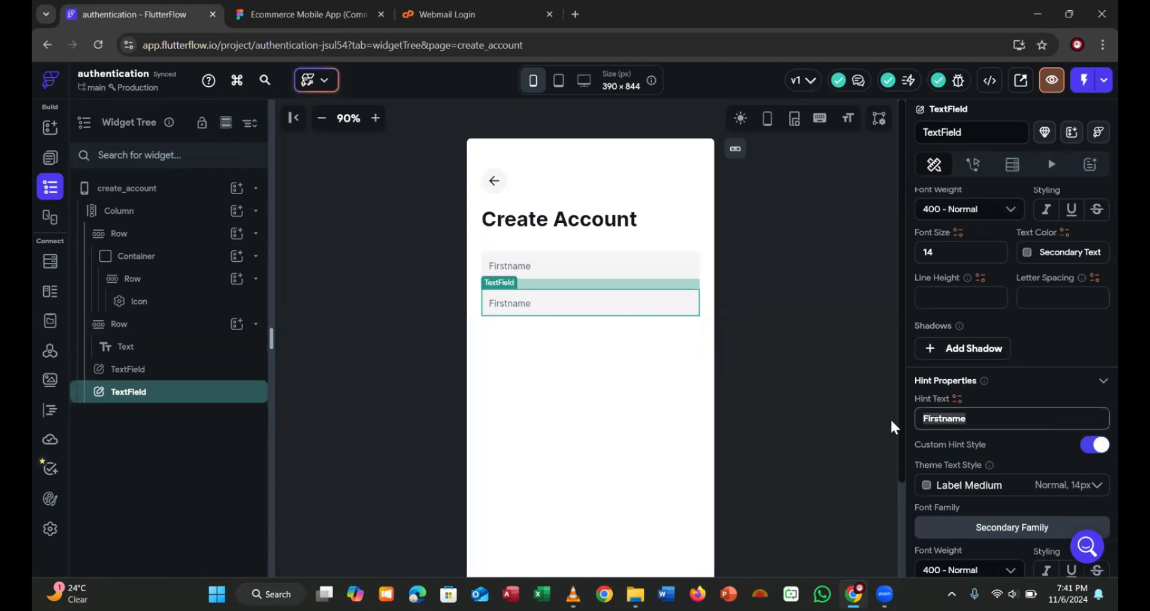
text(Lastname)
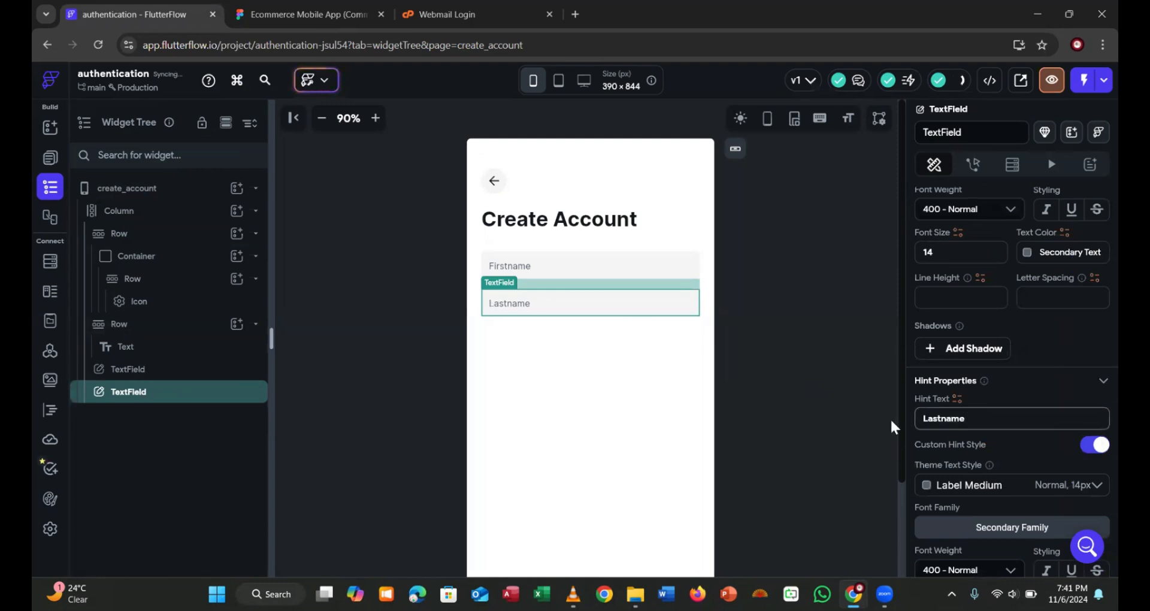
click(595, 383)
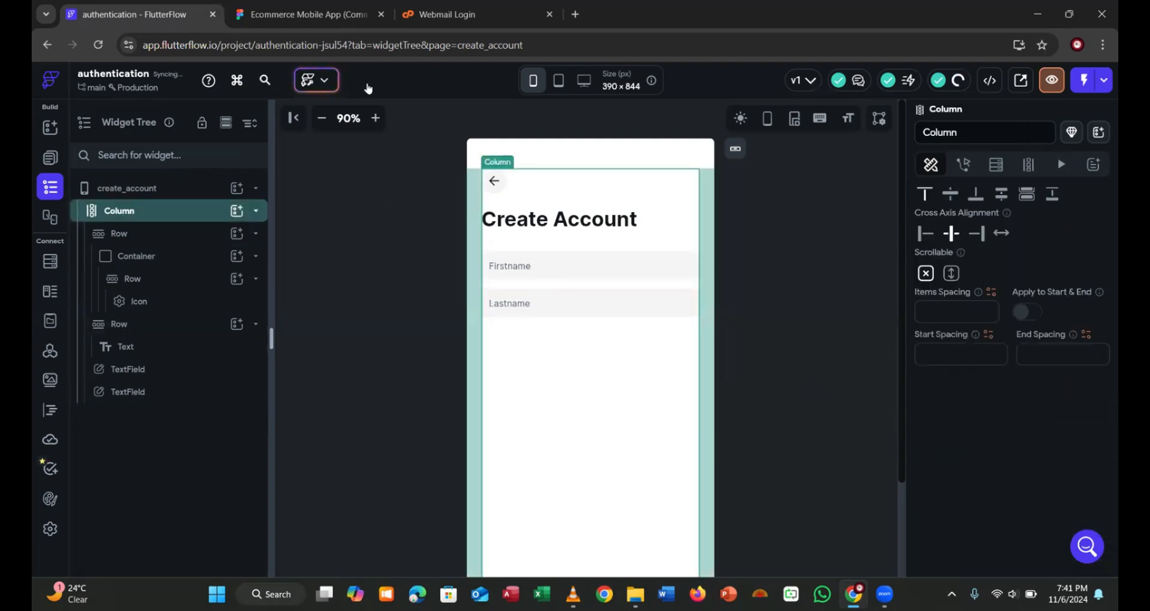
Check the Email Address field in Figma, and back in FlutterFlow duplicate the Lastname text field, allowing clipboard access, and select the copy
click(308, 14)
click(529, 345)
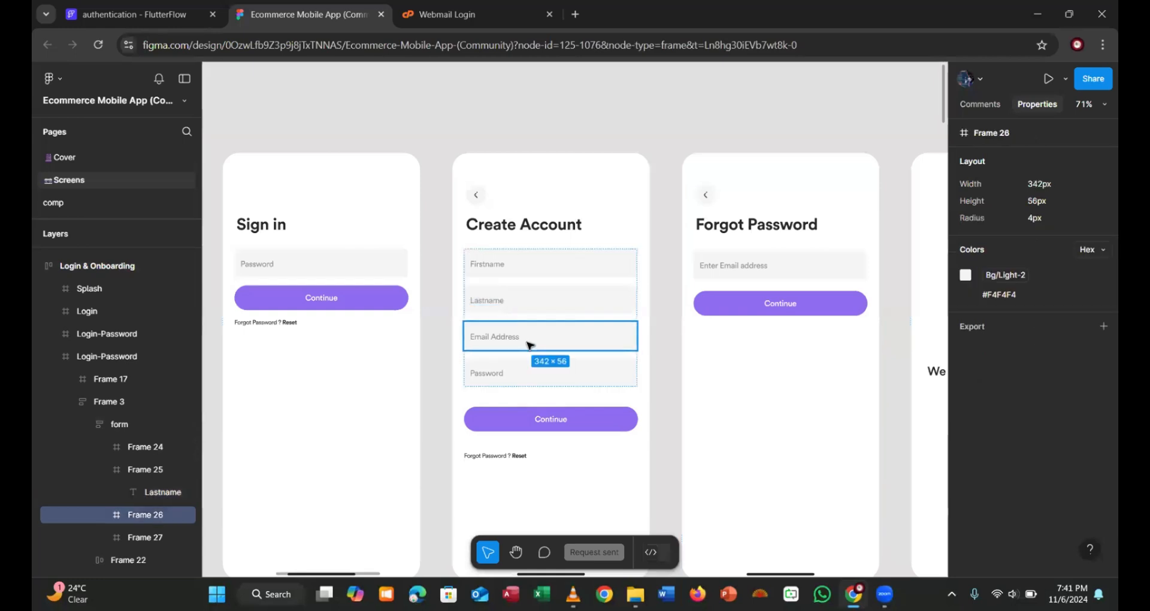
click(131, 20)
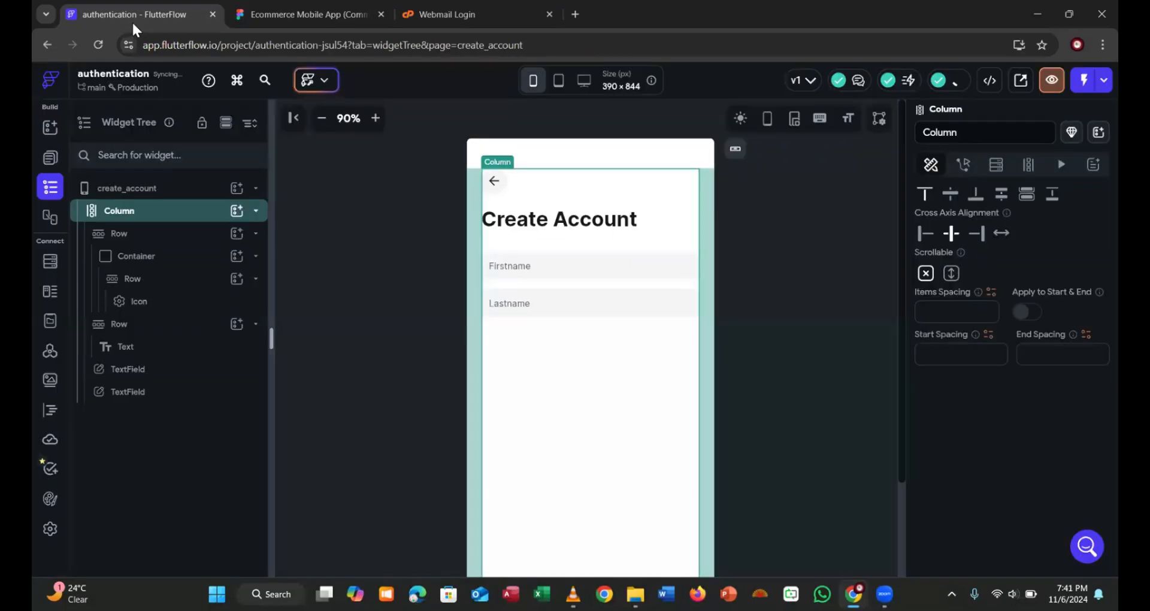
click(526, 291)
right_click(124, 391)
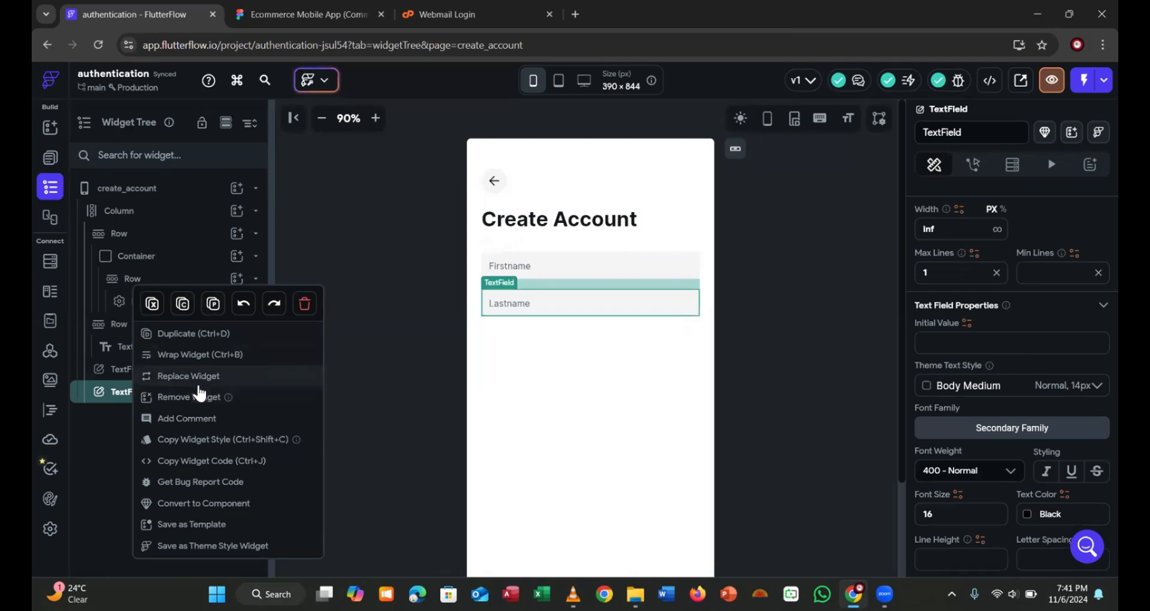
click(174, 334)
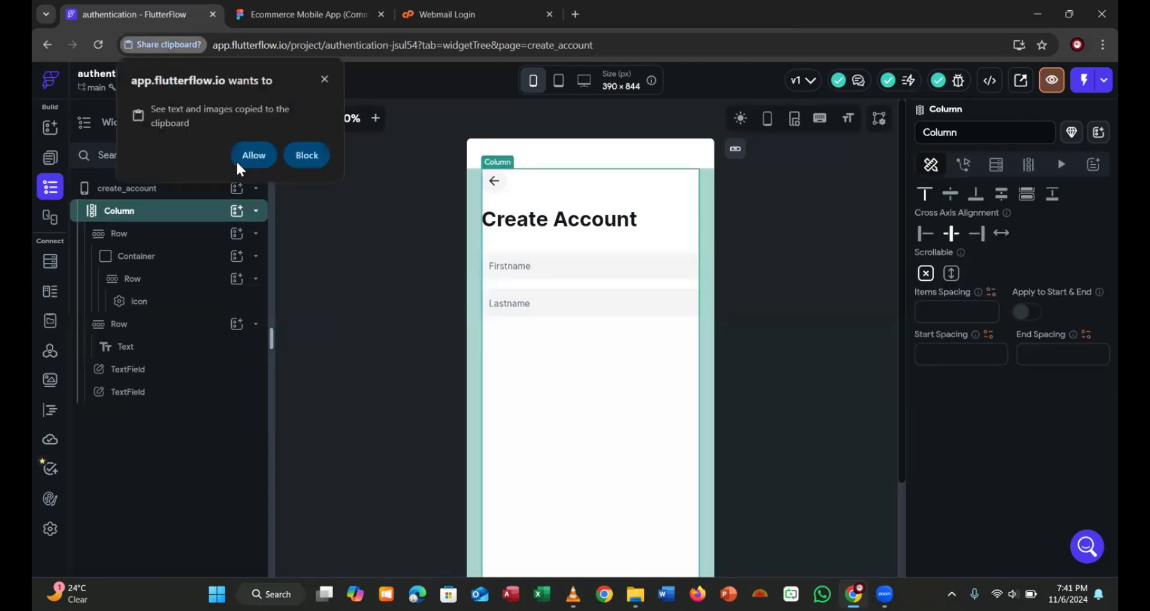
click(253, 156)
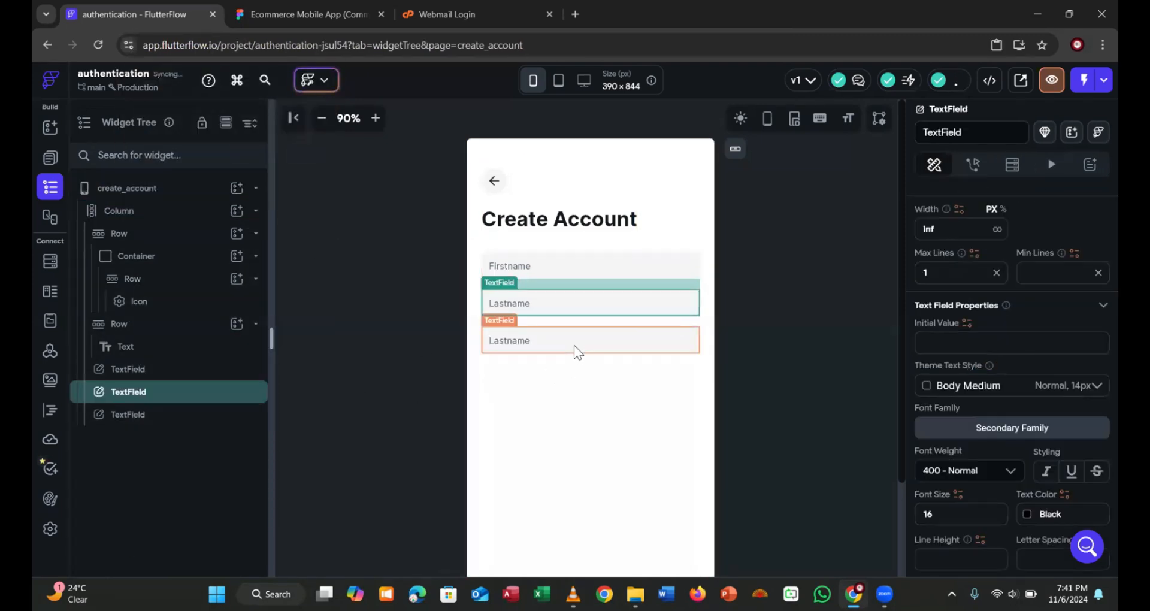
click(561, 356)
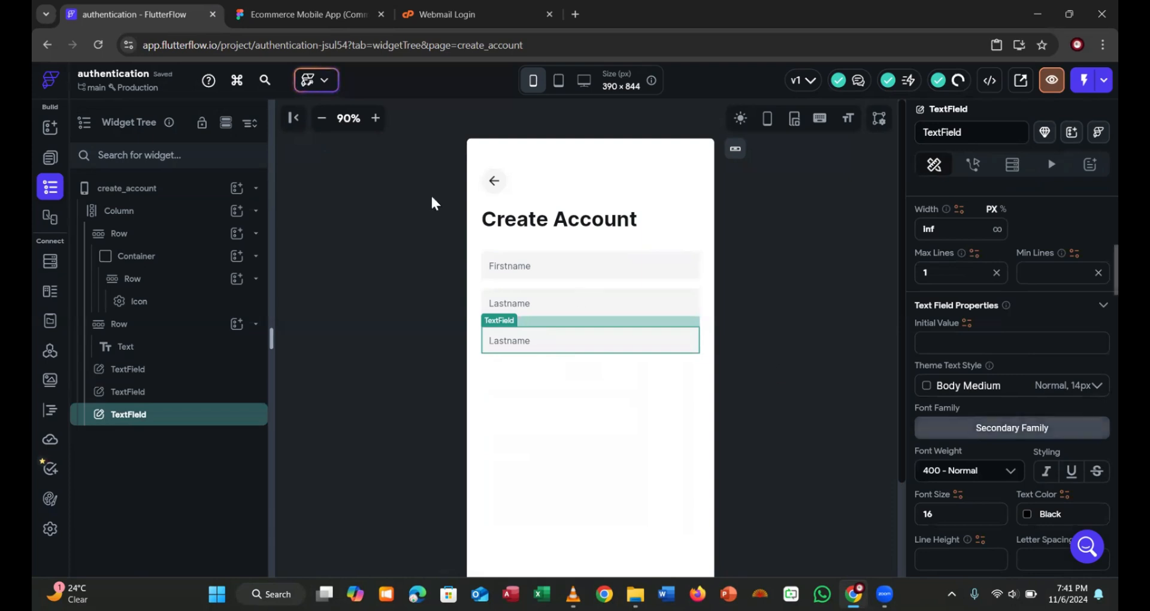
Switch to Figma and copy the "Email Address" placeholder text from the Create Account form's third field
click(349, 30)
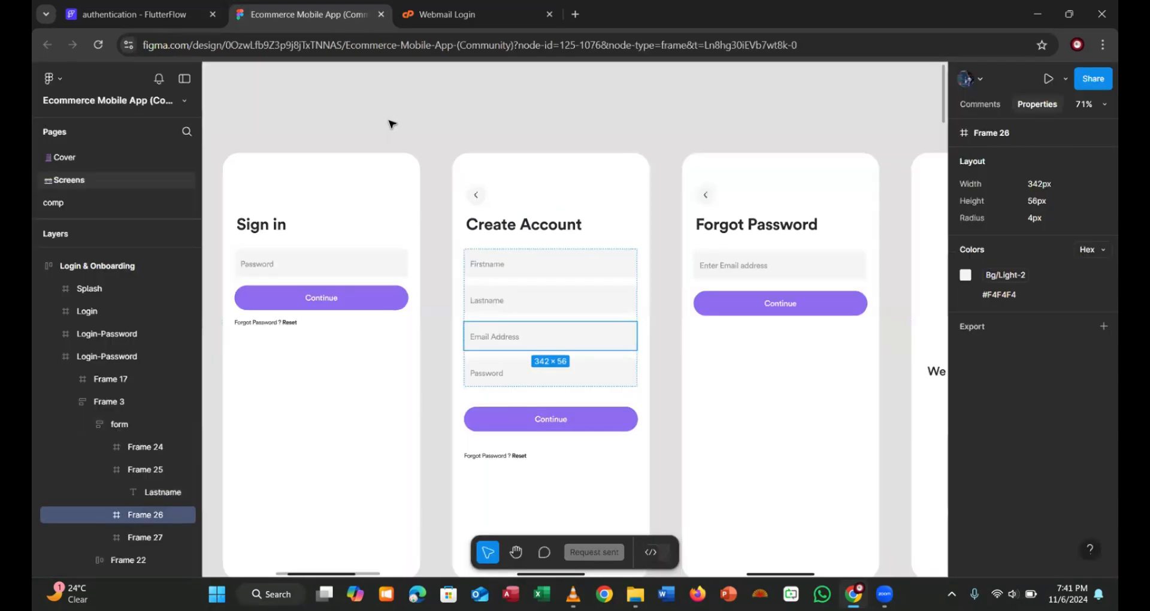
click(488, 336)
double_click(488, 336)
key(ctrl+c)
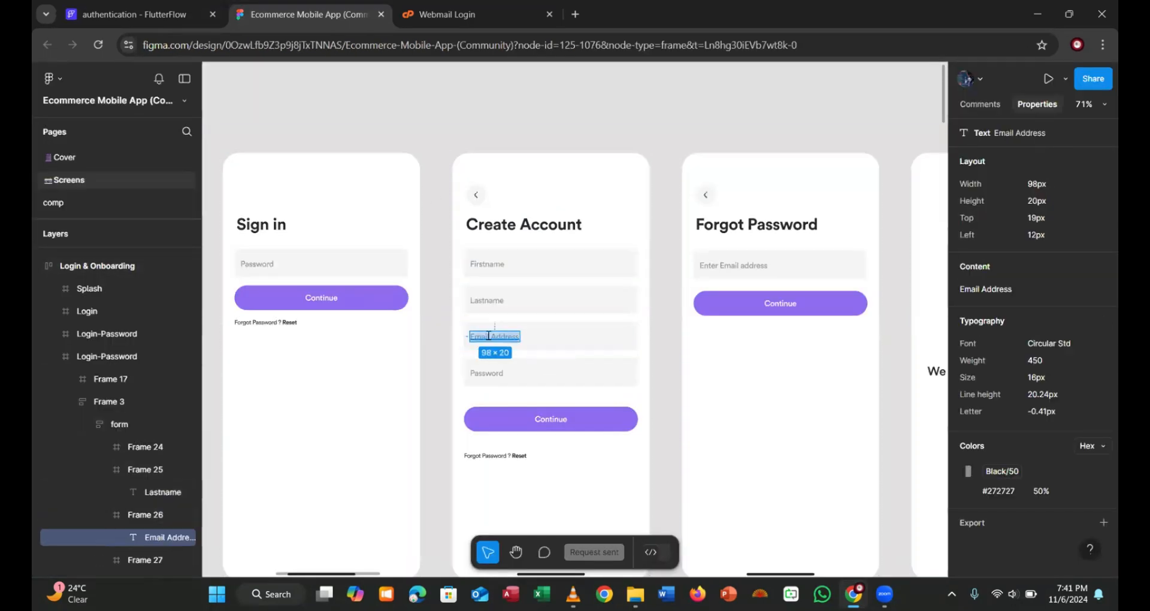
Back in FlutterFlow, replace the third text field's hint text with "Email Address"
click(153, 15)
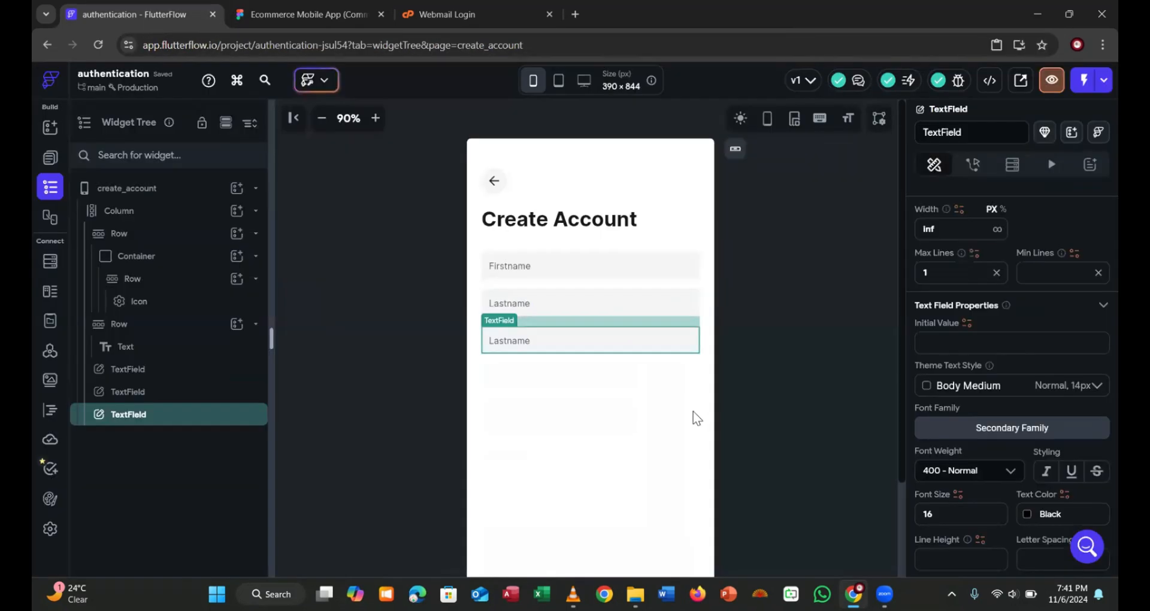
scroll(956, 458, down, 10)
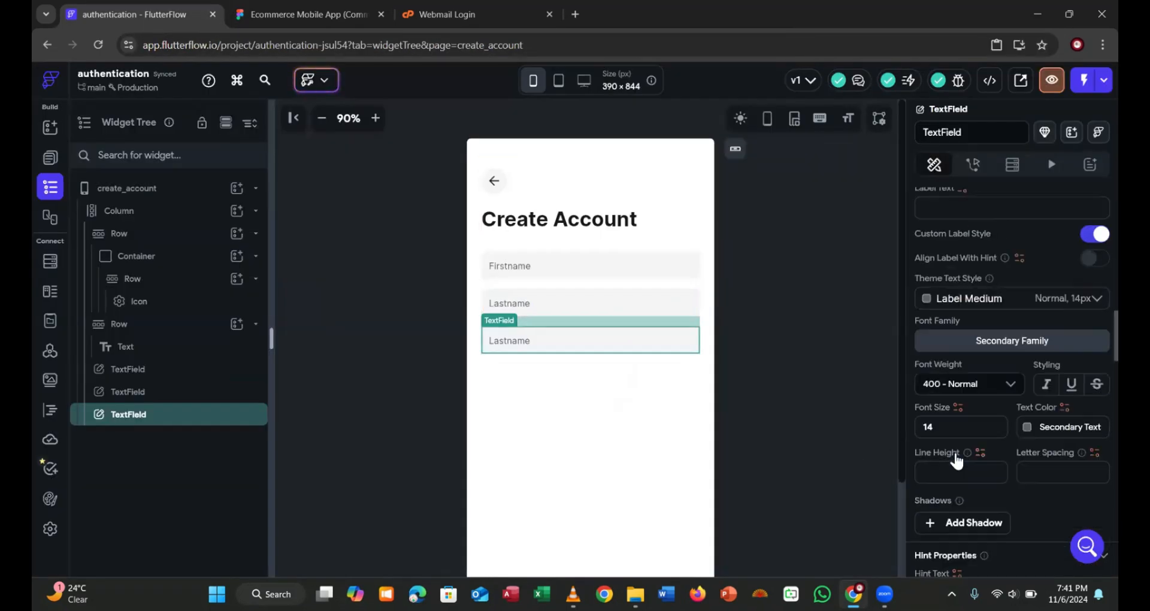
scroll(956, 459, down, 1)
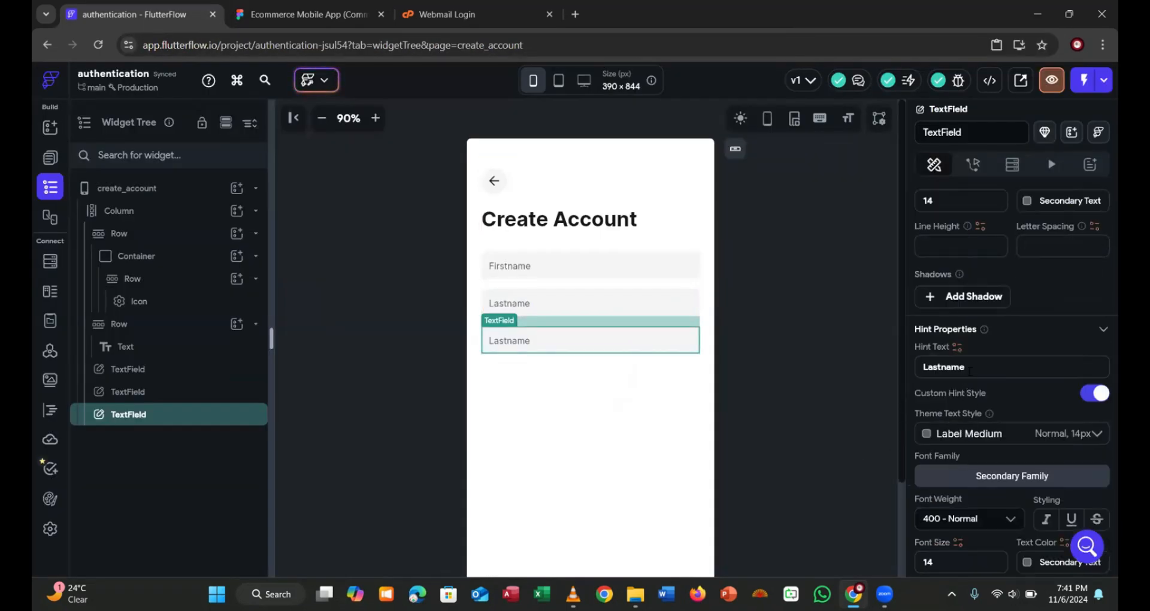
click(964, 367)
double_click(966, 365)
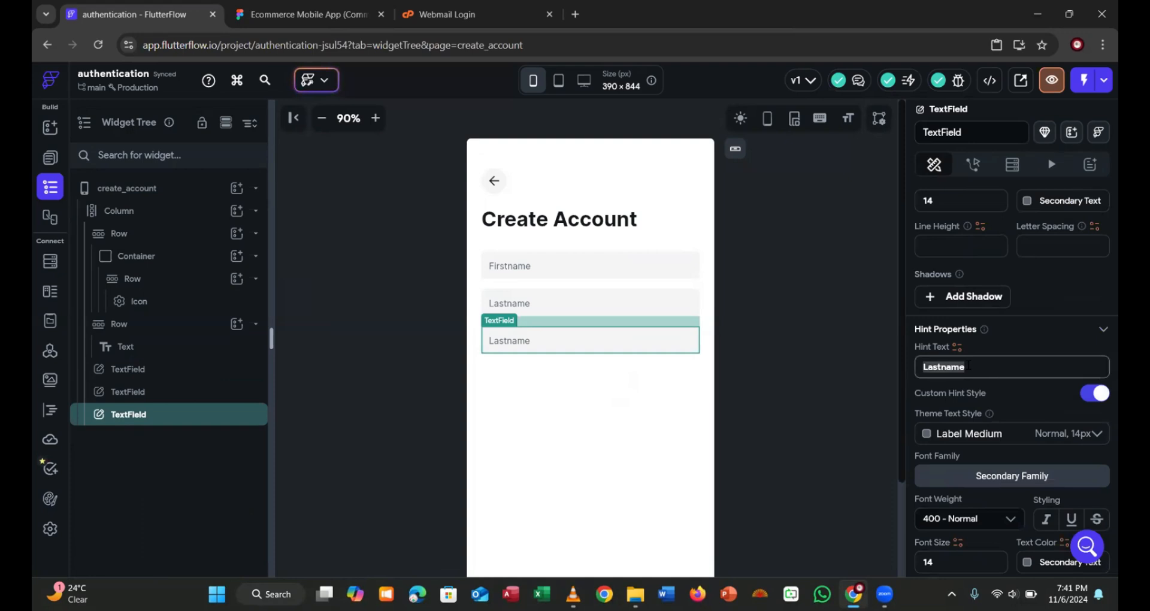
key(ctrl+v)
click(851, 382)
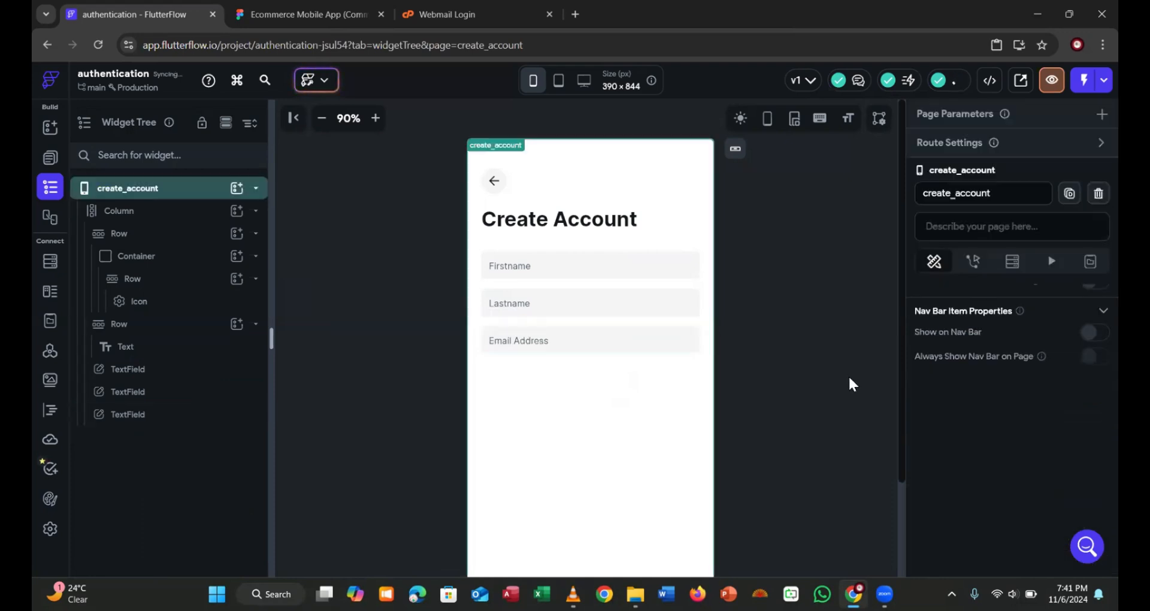
Check the Password field in Figma's Create Account form, and back in FlutterFlow duplicate the Email Address text field
click(307, 18)
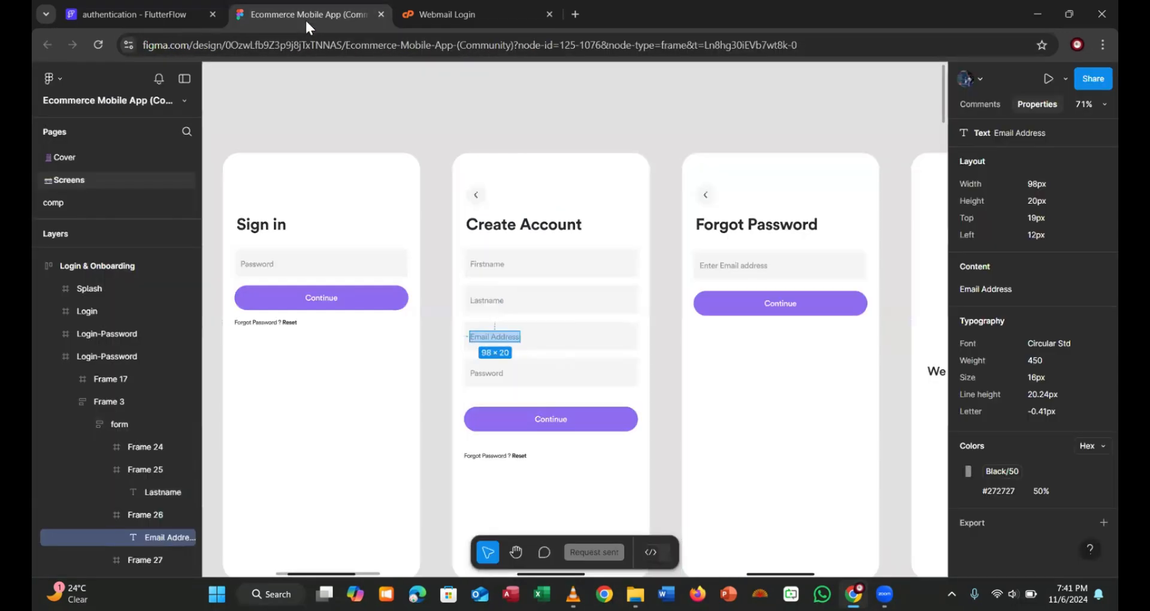
click(513, 372)
click(119, 18)
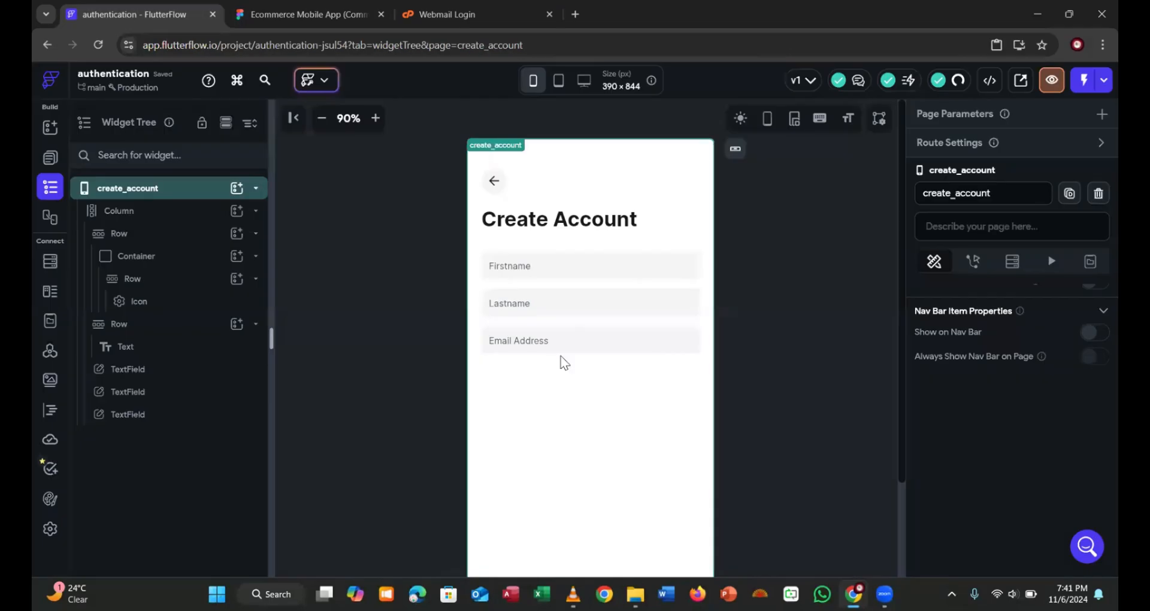
right_click(142, 418)
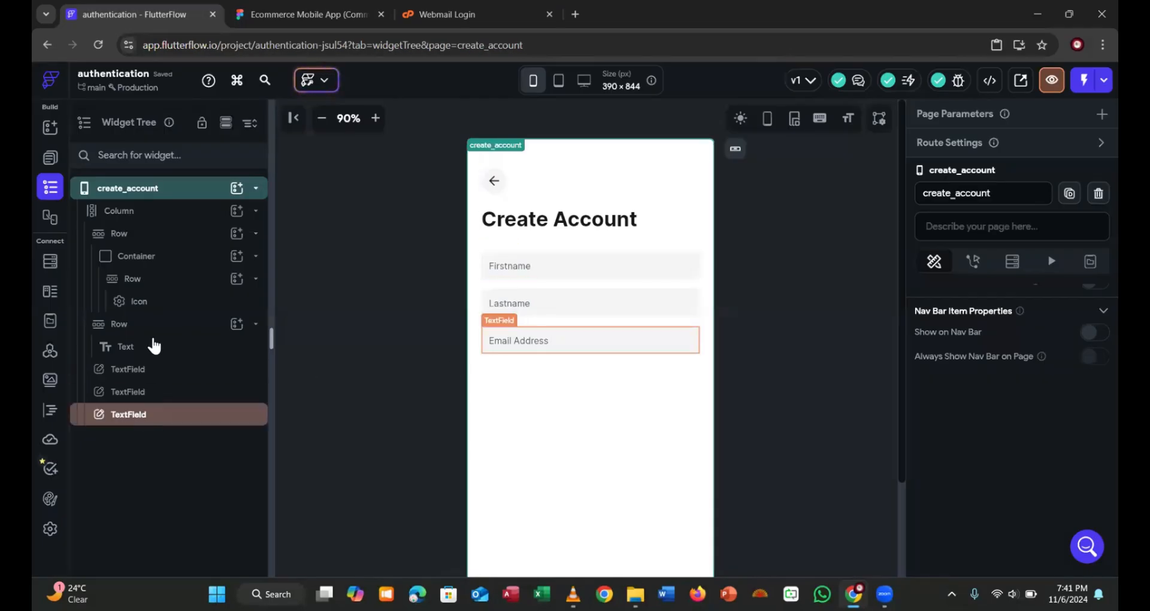
click(221, 273)
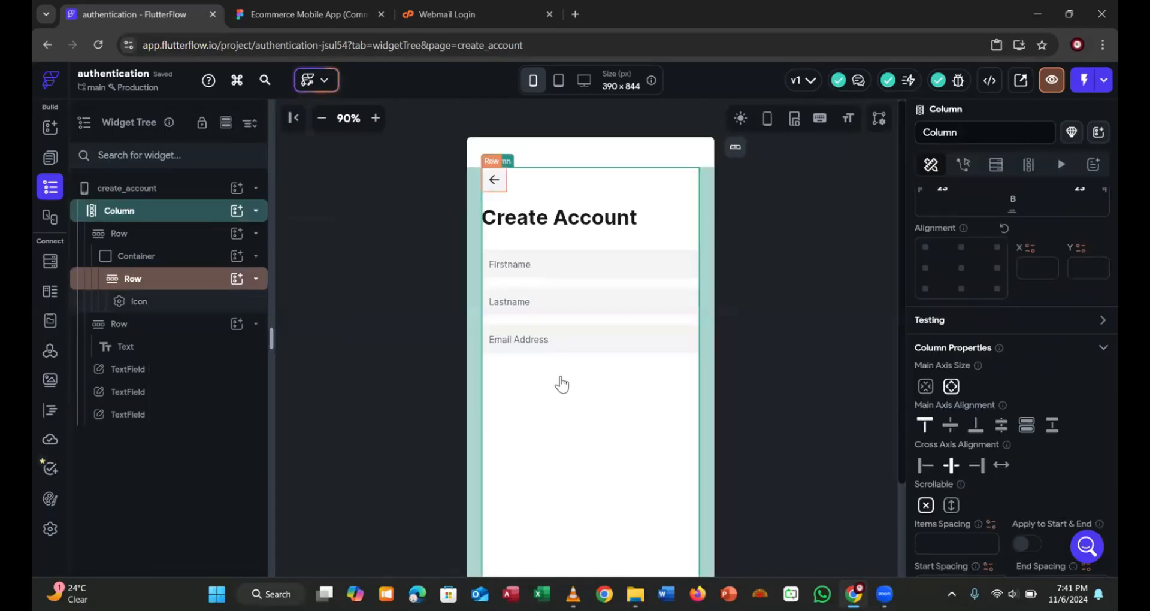
Switch to Figma, select the "Password" placeholder text in the Create Account form's fourth field, and return to FlutterFlow
click(311, 21)
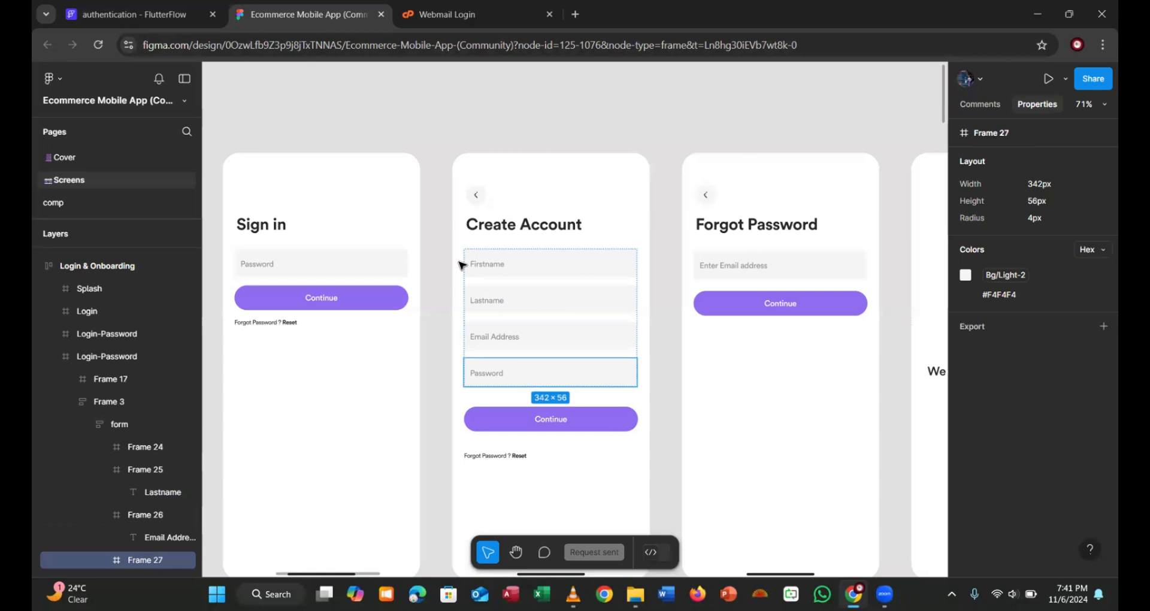
click(487, 377)
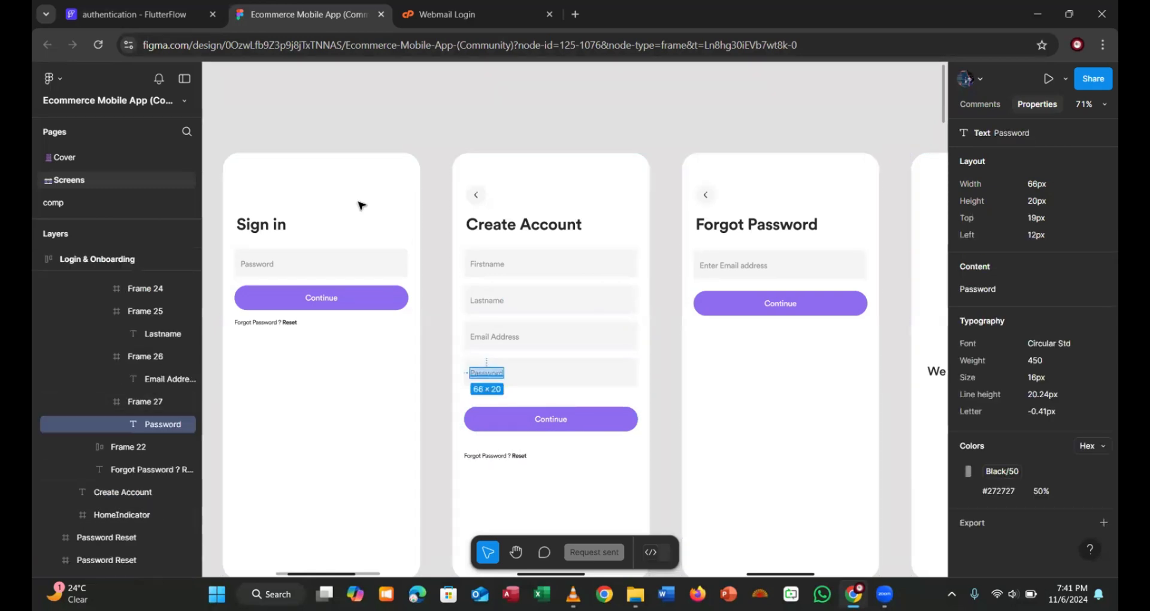
click(165, 18)
Replace the hint text of the fourth text field on the create_account page with "Password"
click(563, 382)
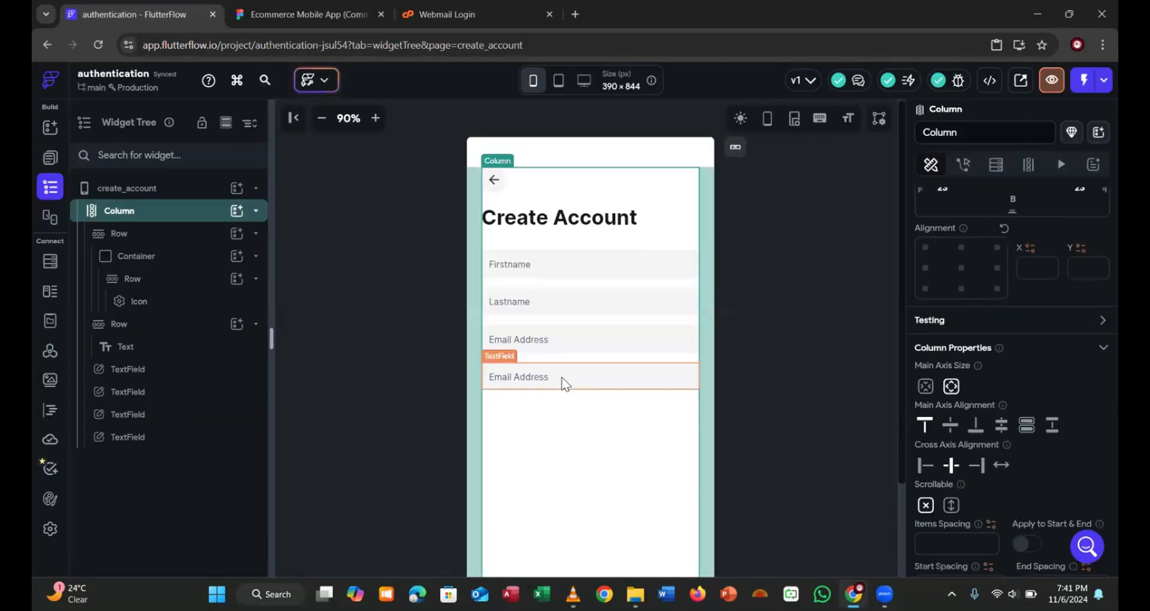
scroll(995, 513, down, 4)
scroll(994, 503, up, 6)
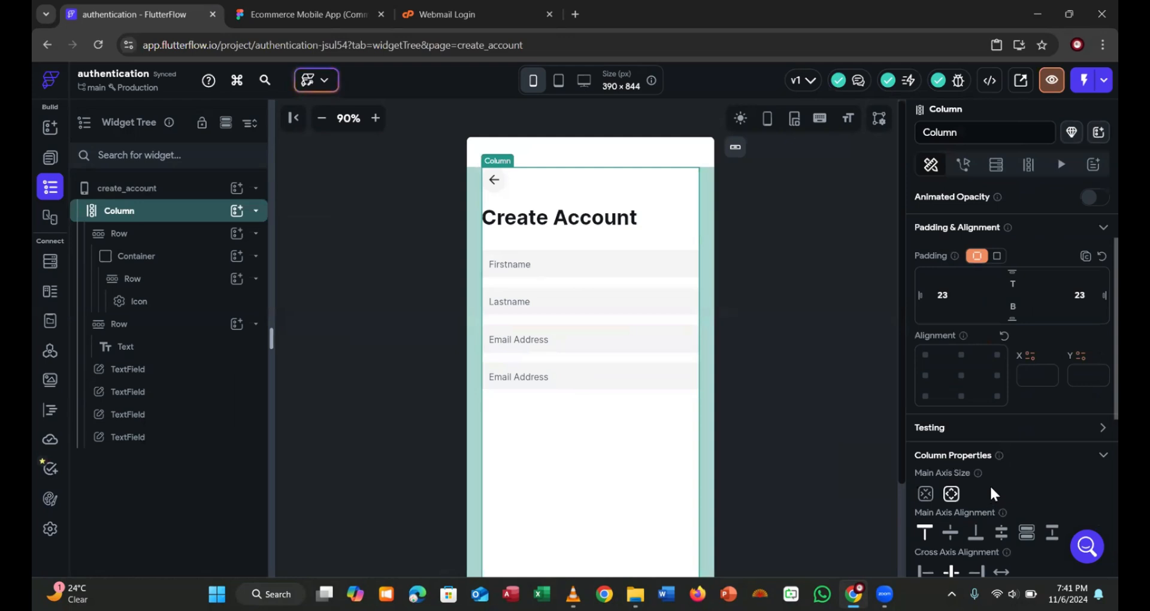
click(144, 438)
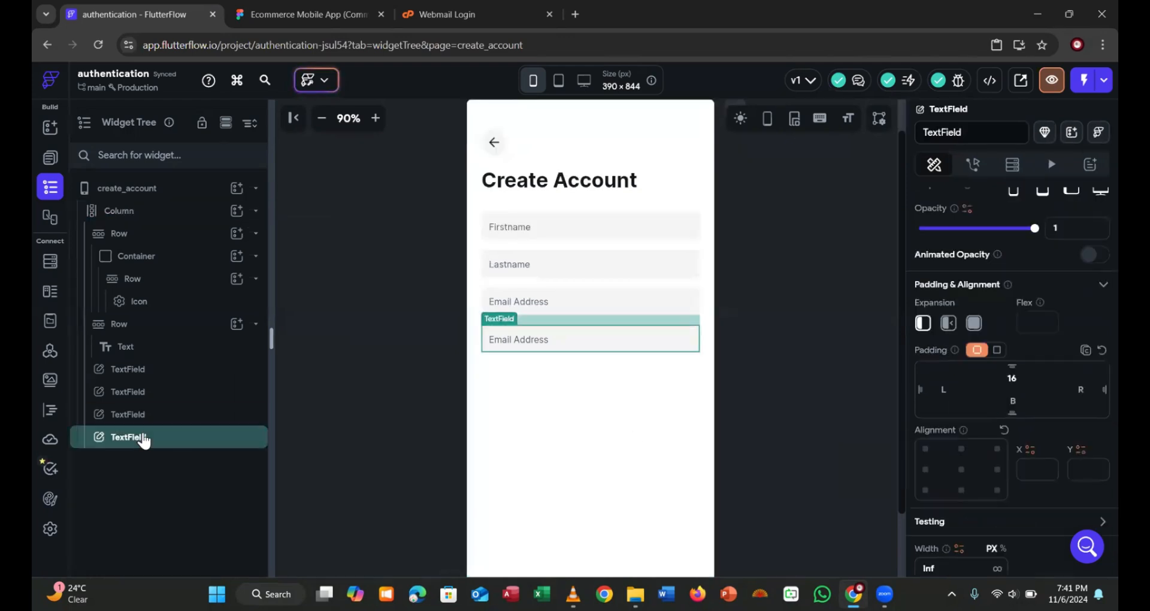
scroll(971, 474, down, 10)
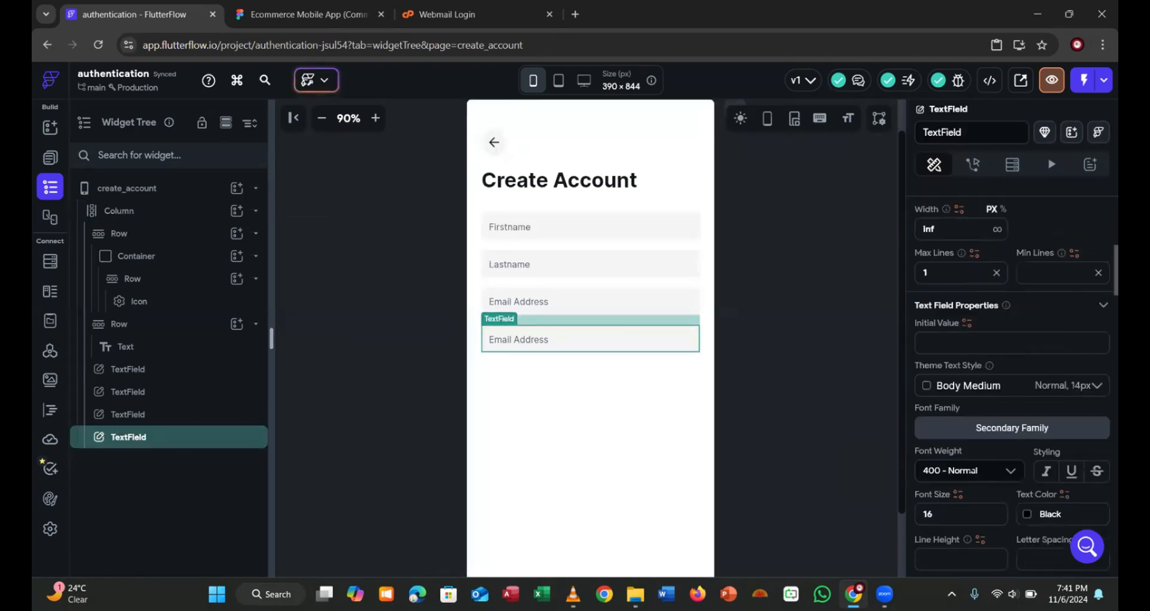
scroll(971, 473, down, 3)
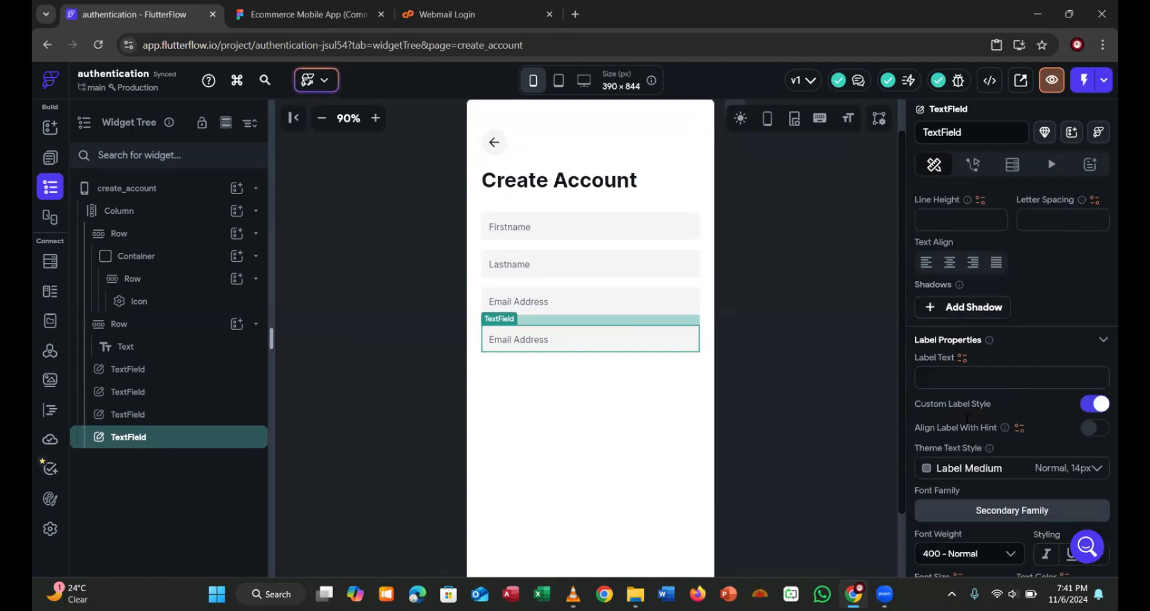
scroll(966, 422, down, 3)
scroll(966, 419, down, 3)
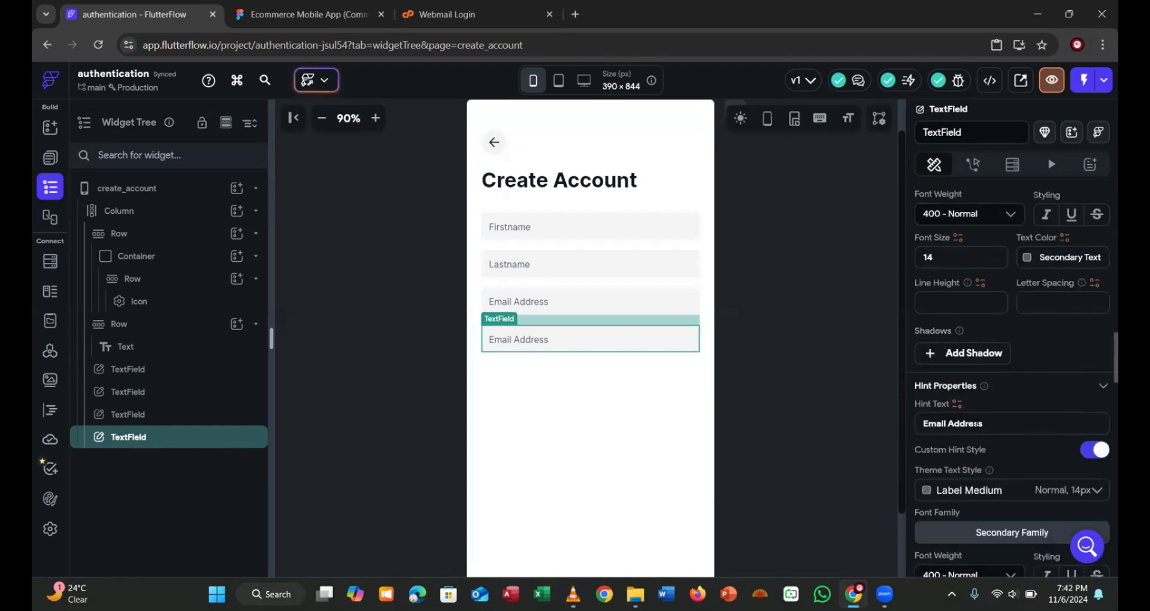
click(976, 424)
key(ctrl+a)
text(Password)
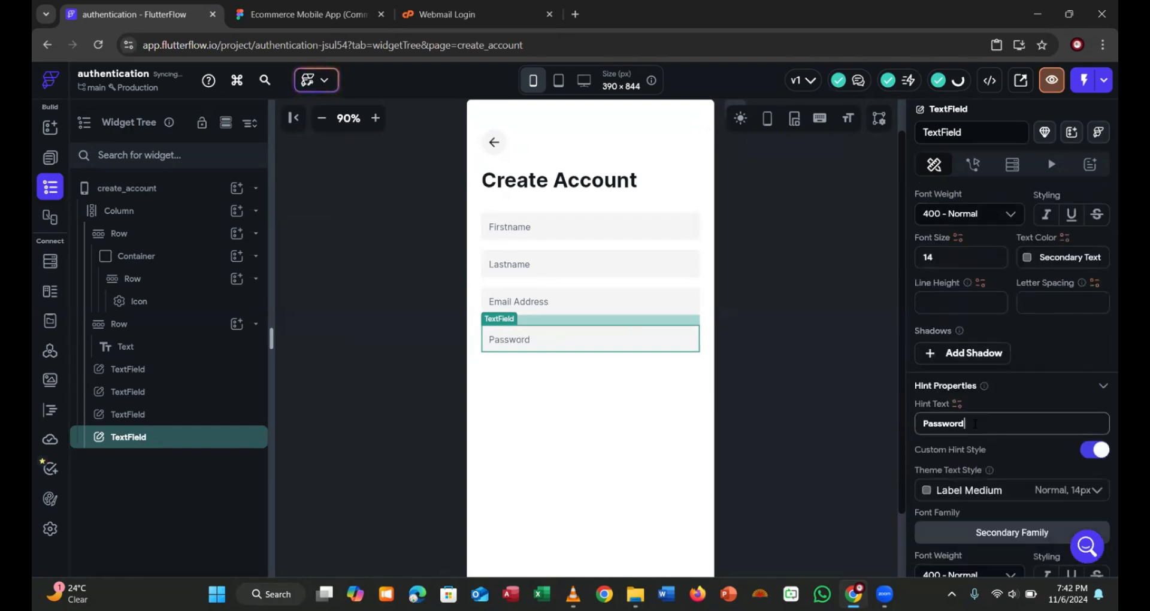
Turn on the Password Field option for the Password text field and deselect it
scroll(1056, 395, down, 3)
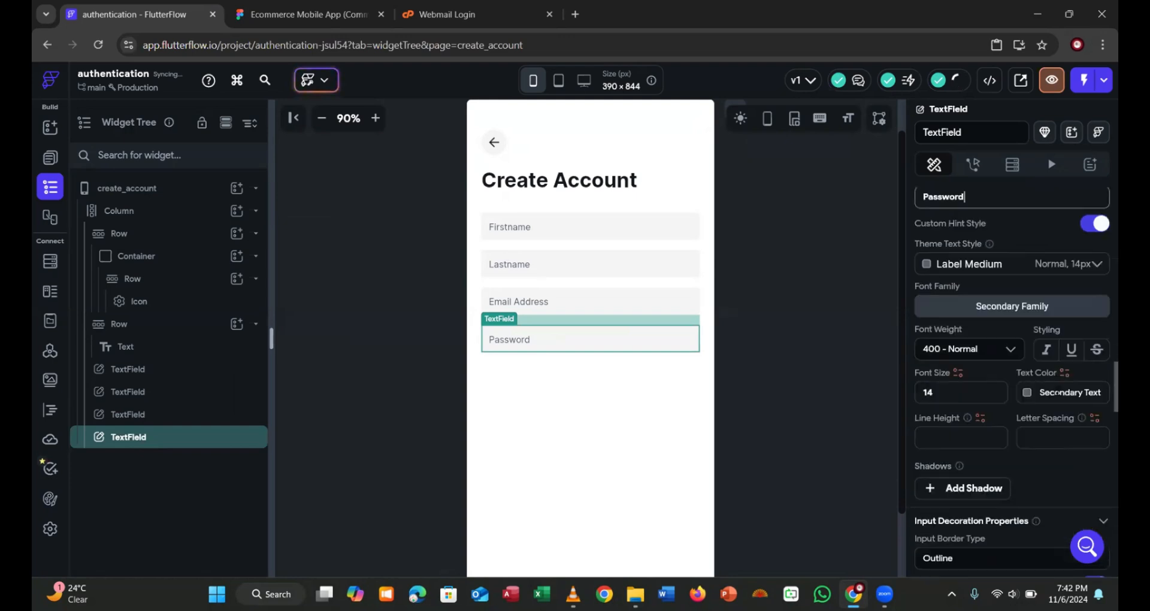
scroll(1042, 455, down, 8)
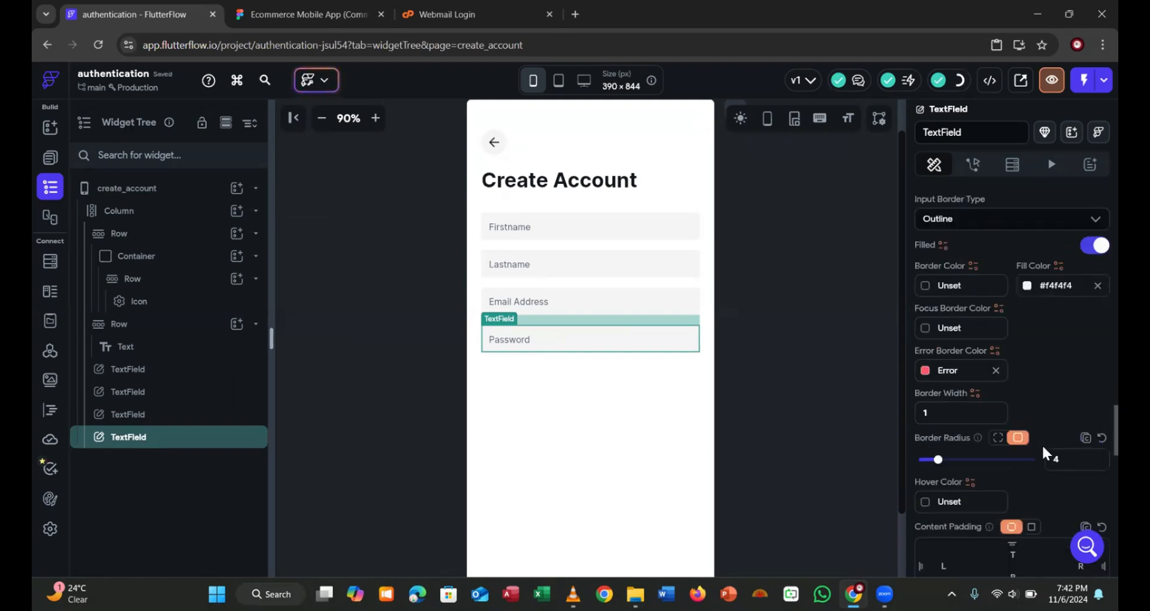
scroll(1043, 453, down, 5)
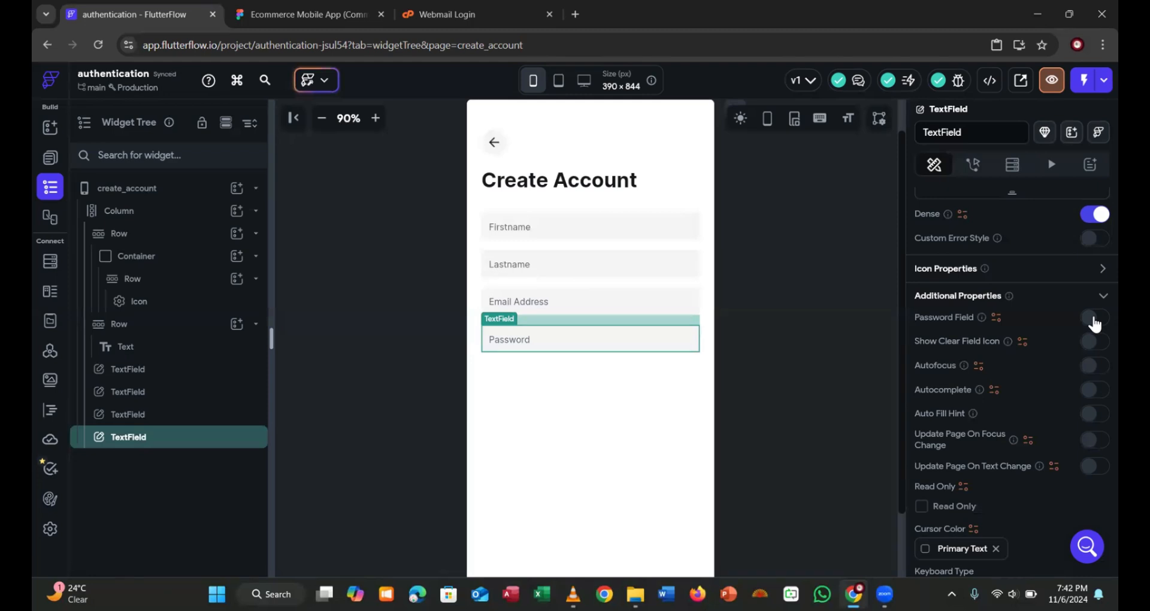
click(1095, 318)
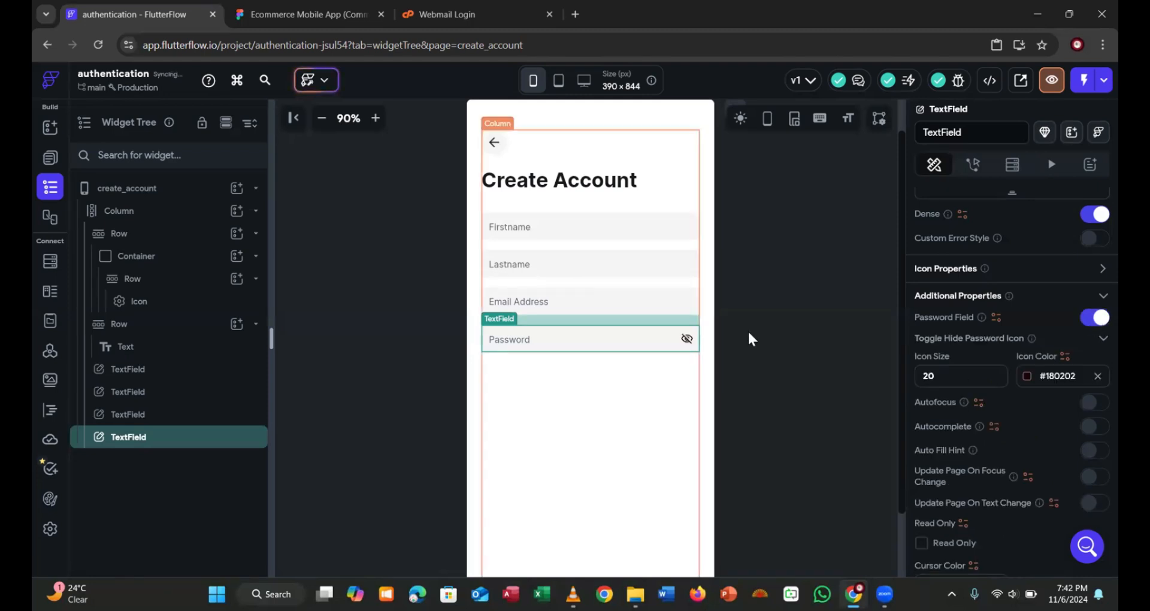
click(765, 360)
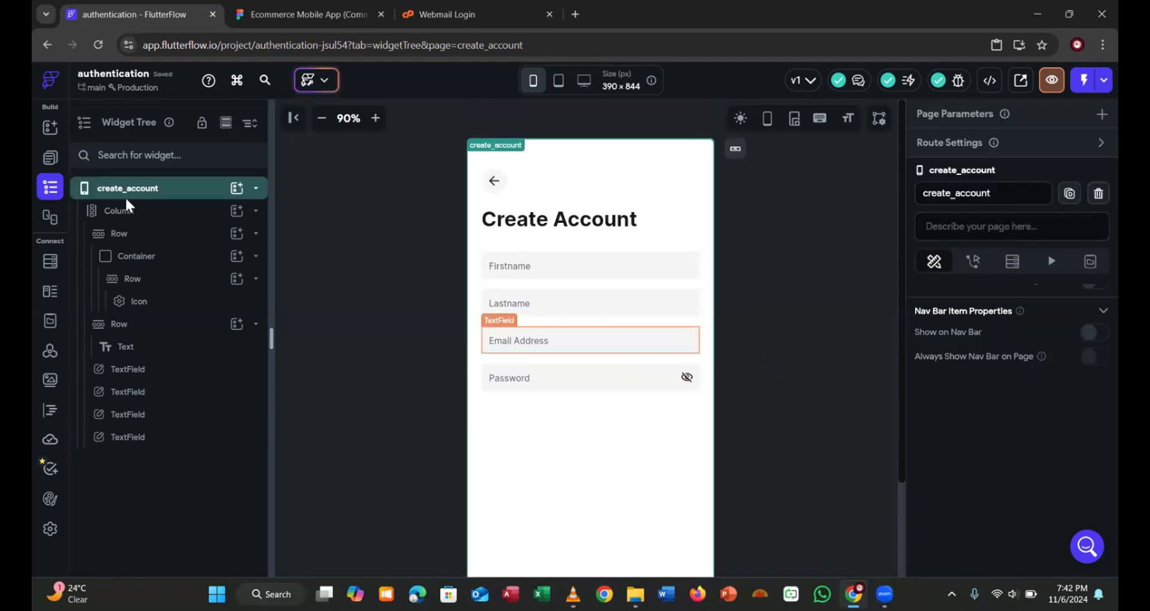
Switch to Figma and inspect the properties of the Continue button in the Create Account form
click(321, 119)
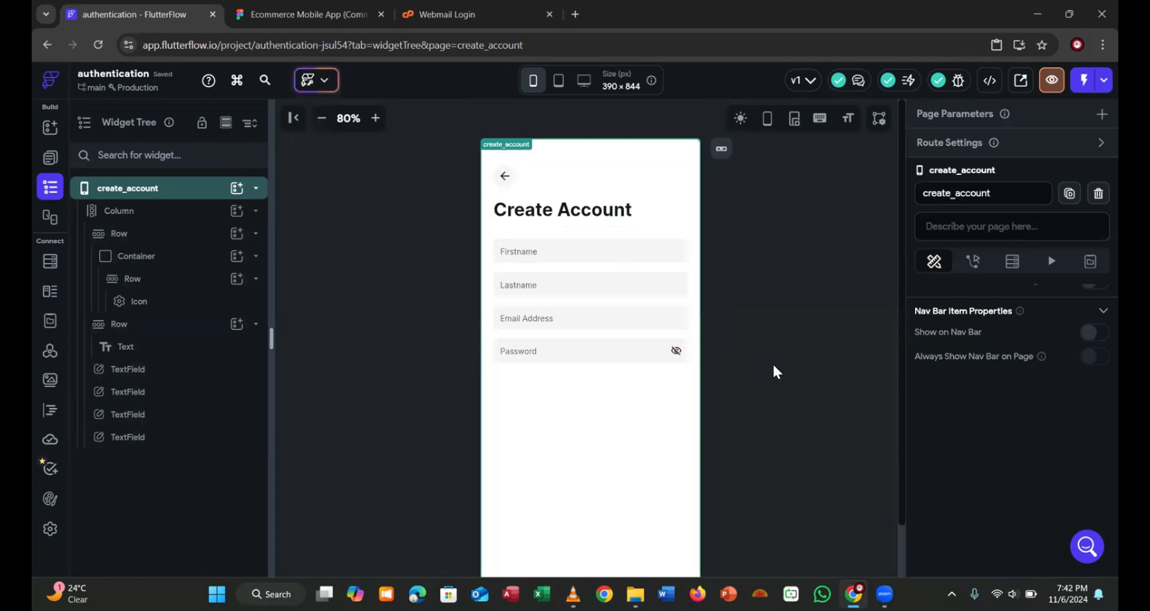
click(302, 15)
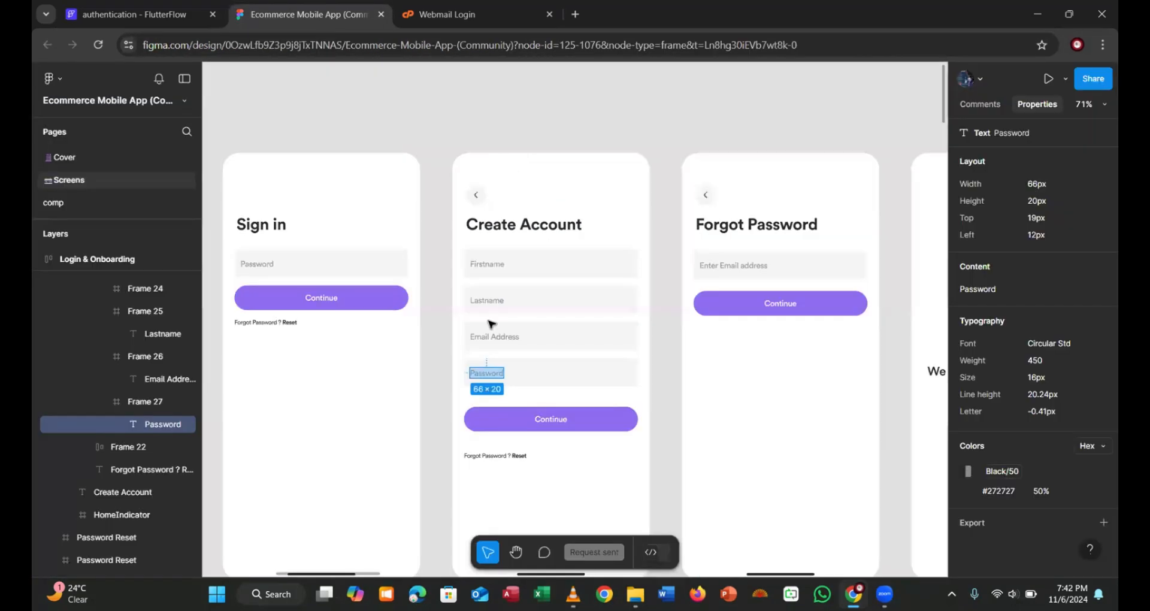
click(670, 424)
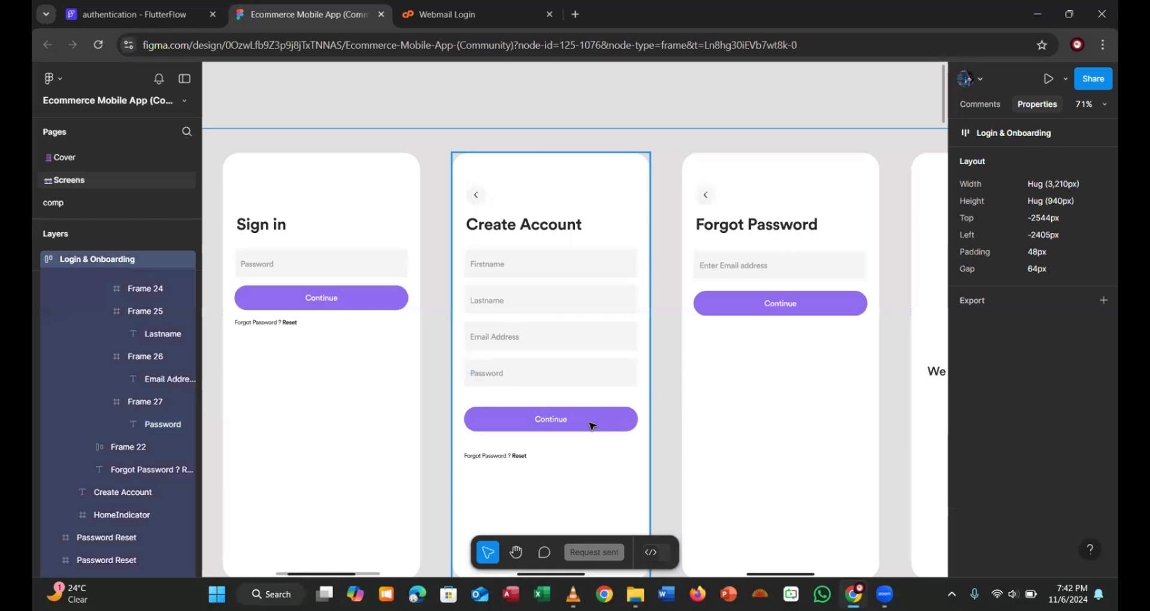
double_click(592, 425)
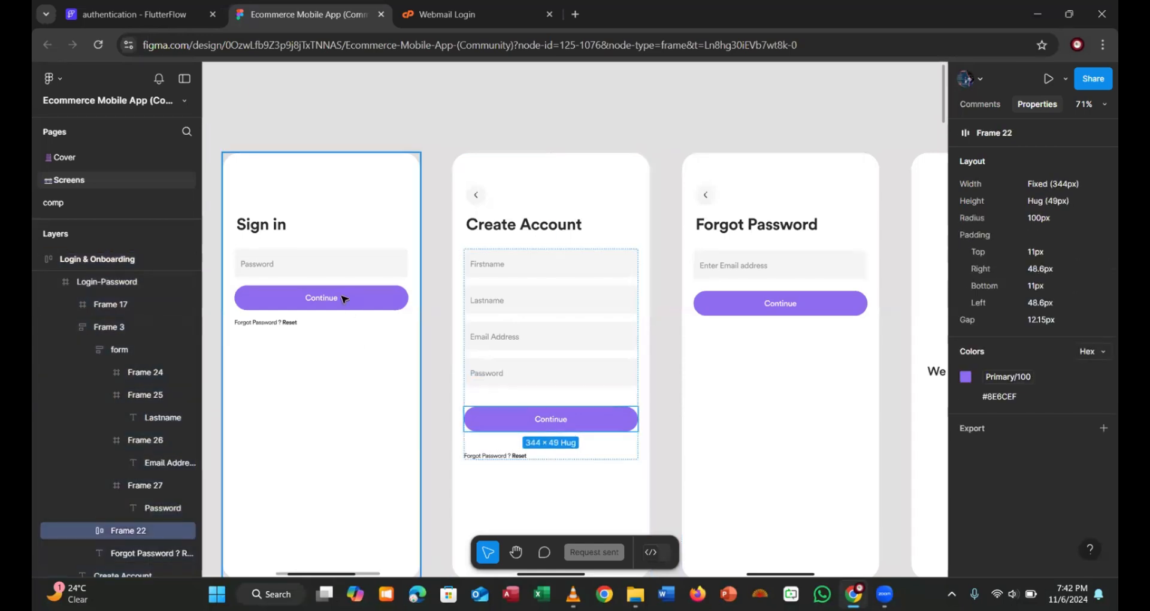
Back in FlutterFlow, open the Loginpassword page and copy its Continue button widget
click(120, 6)
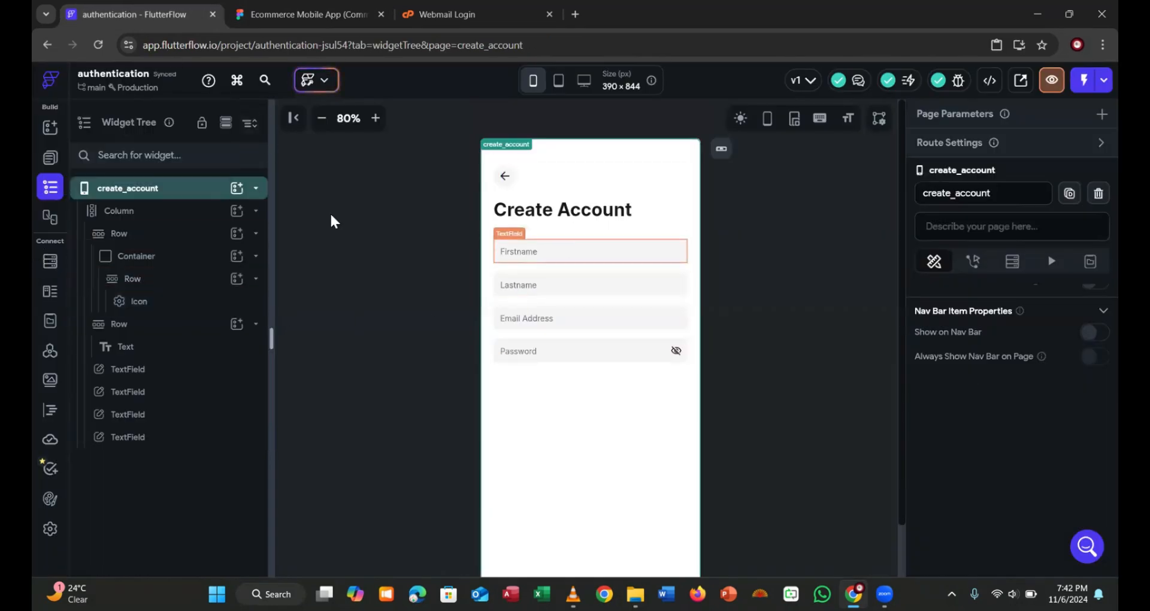
click(50, 157)
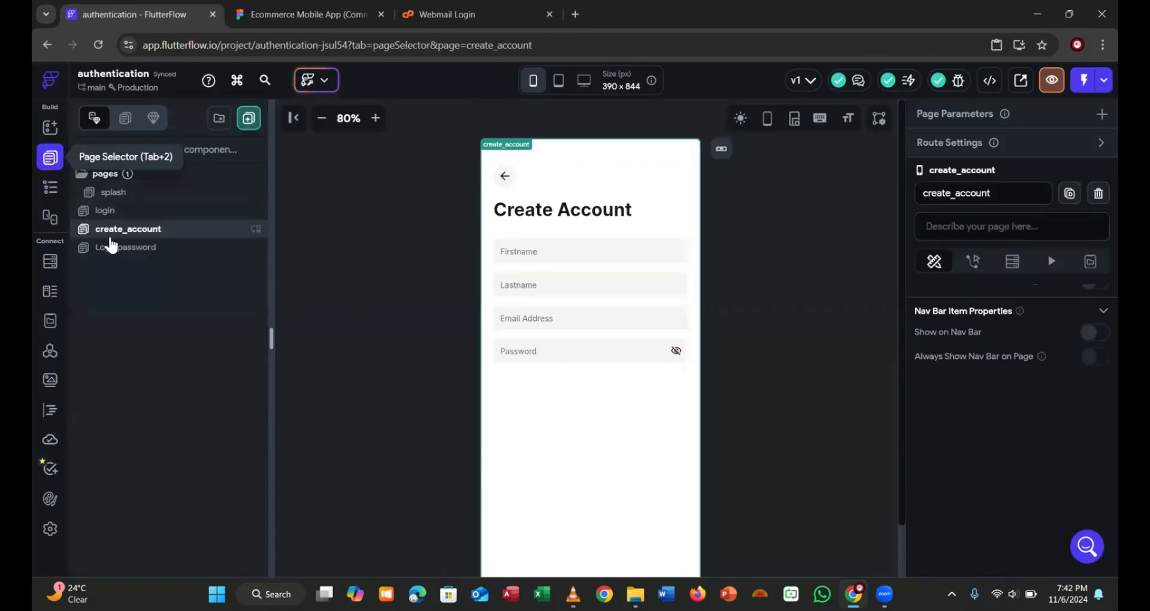
click(113, 250)
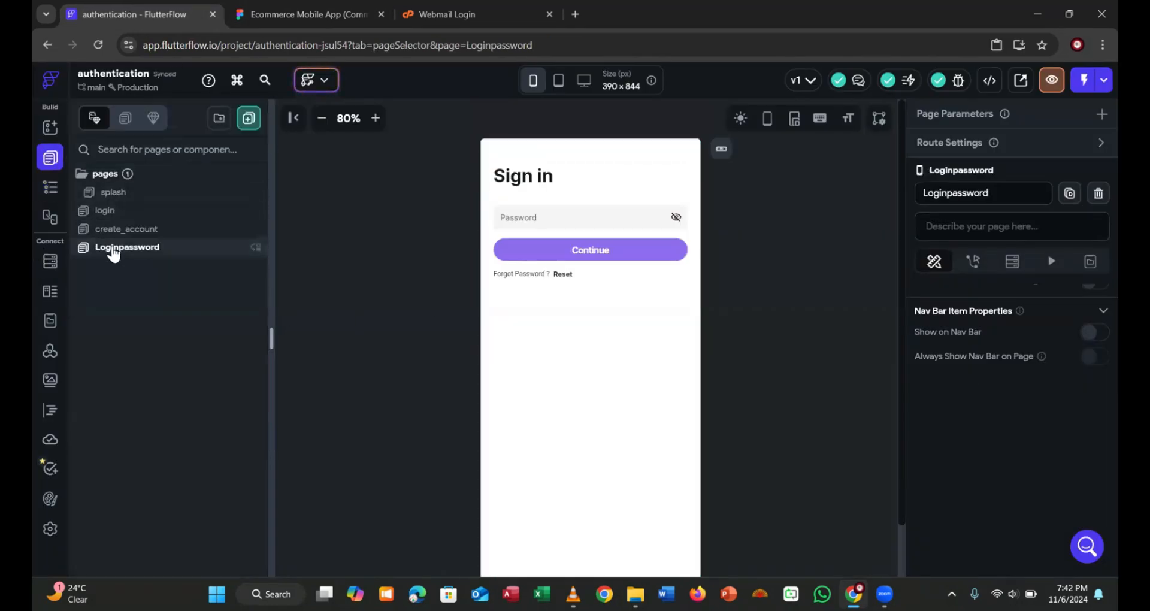
click(557, 258)
right_click(557, 259)
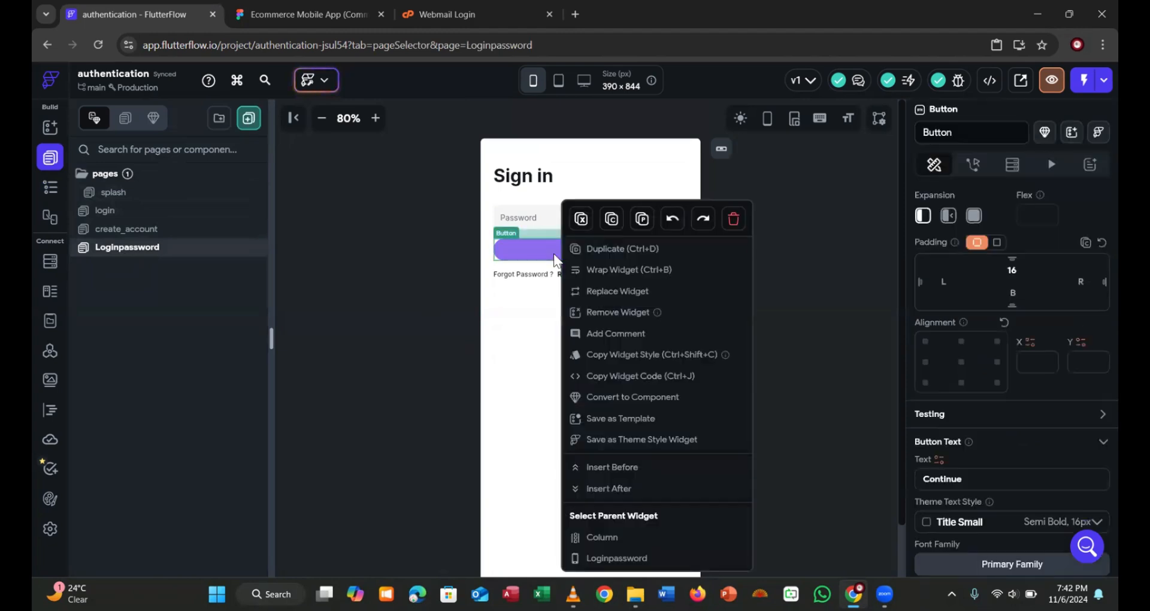
click(514, 258)
key(ctrl+c)
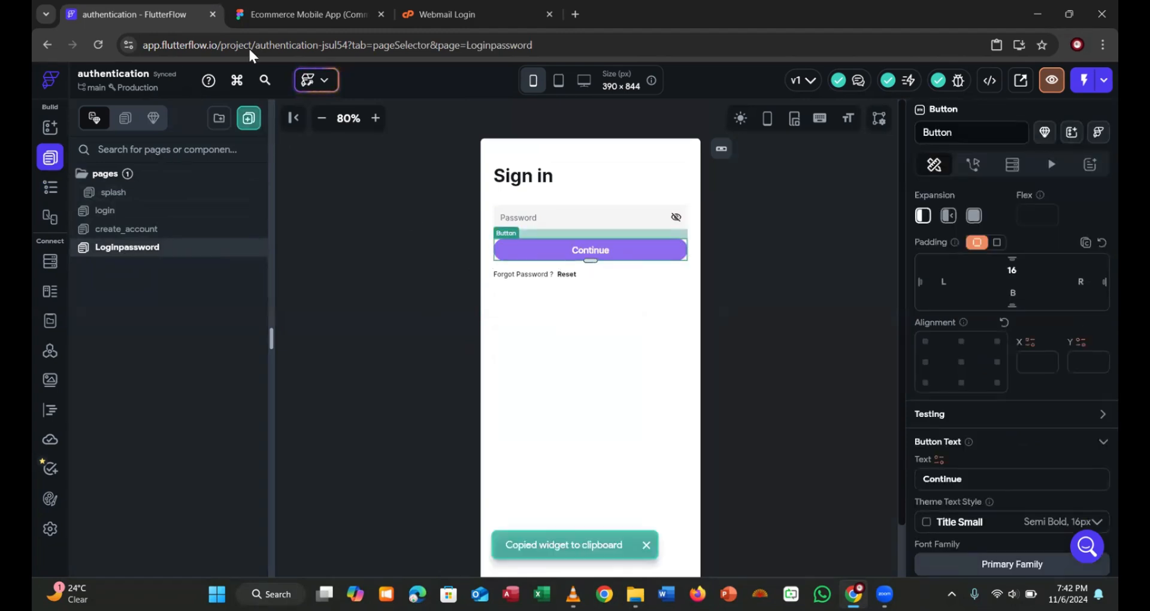
Paste the copied Continue button into the main column of the create_account page, below the Password field
click(302, 14)
click(131, 14)
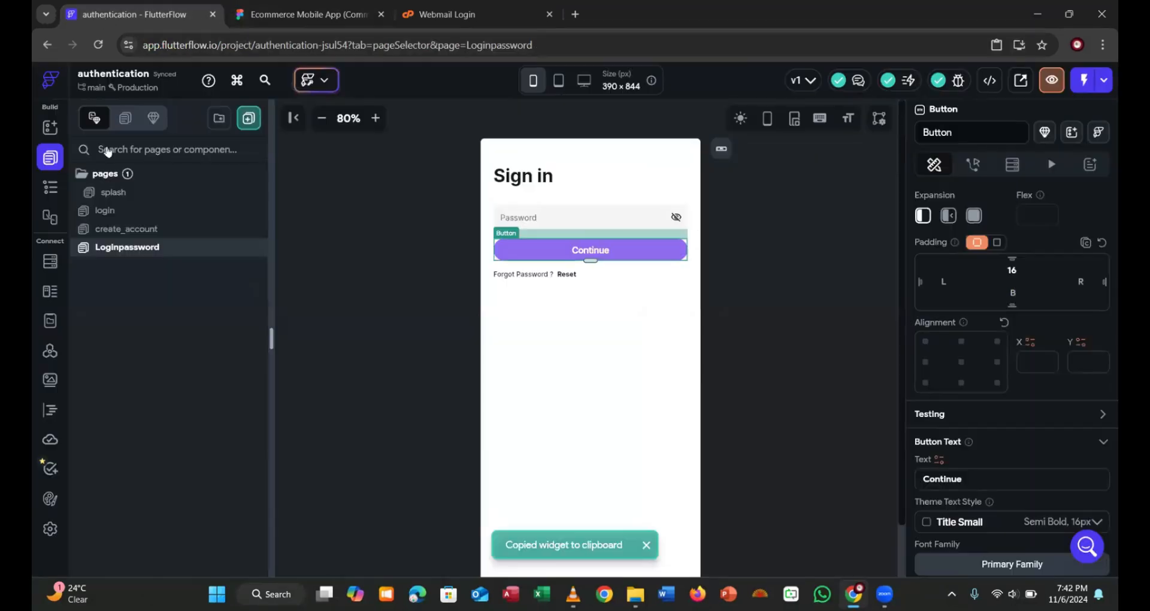
click(107, 232)
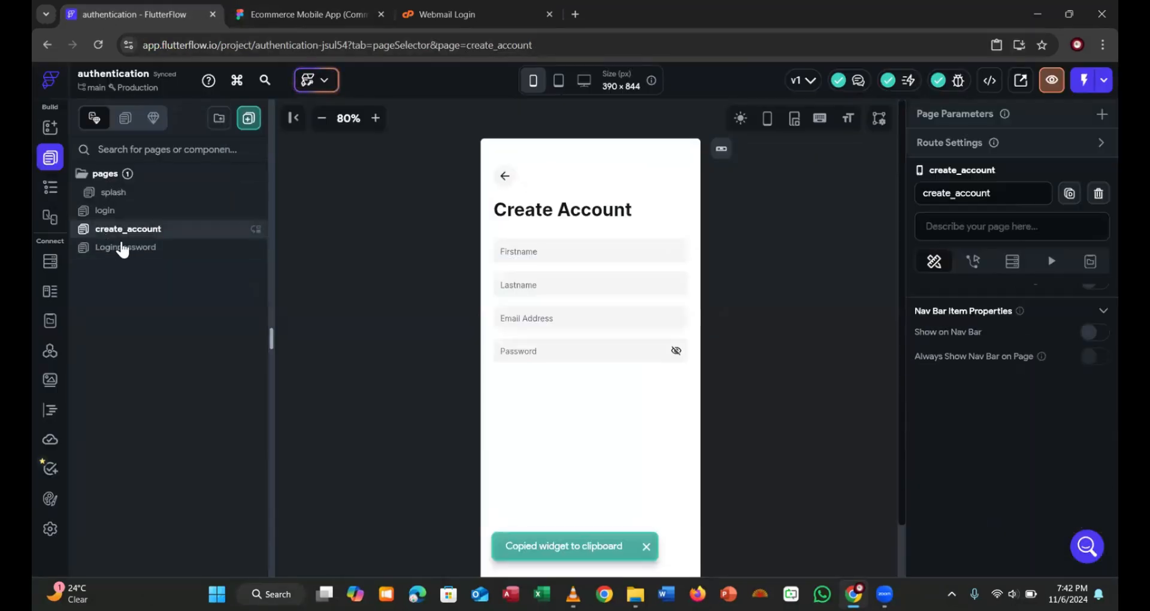
click(553, 502)
key(ctrl+v)
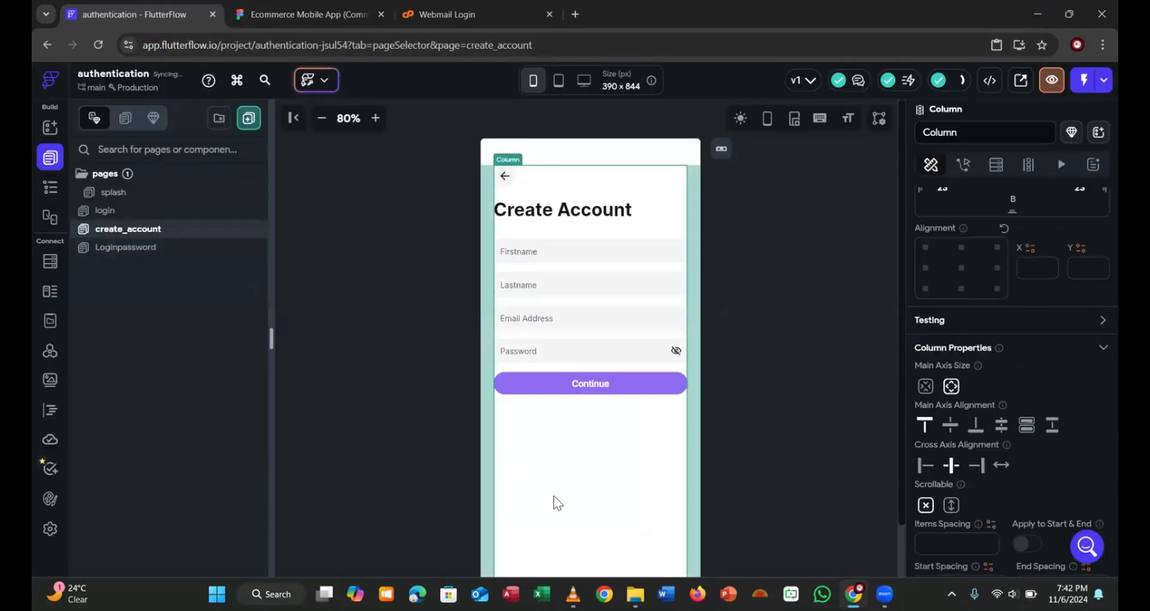
Measure the gap above the Continue button in the Figma design and set the pasted FlutterFlow button's top padding to 40
click(318, 23)
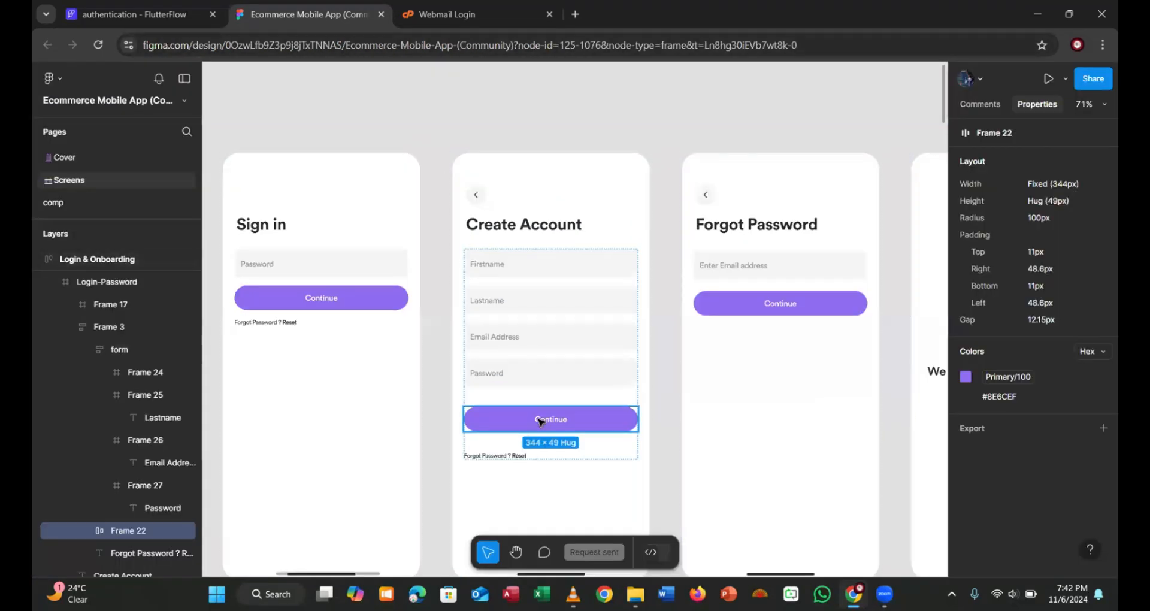
key(alt)
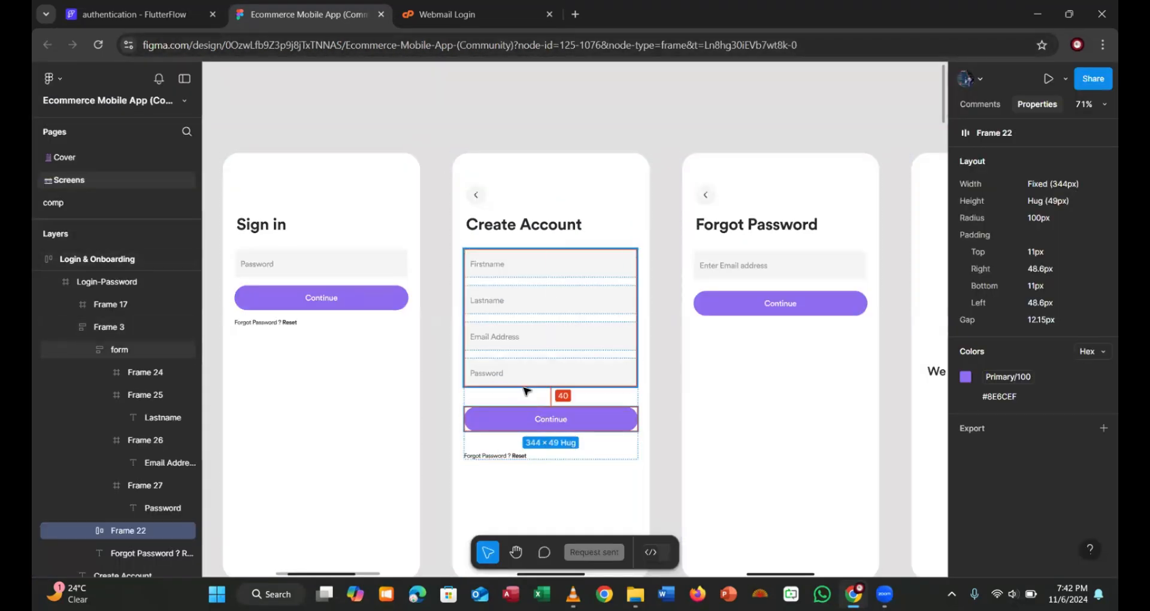
click(149, 19)
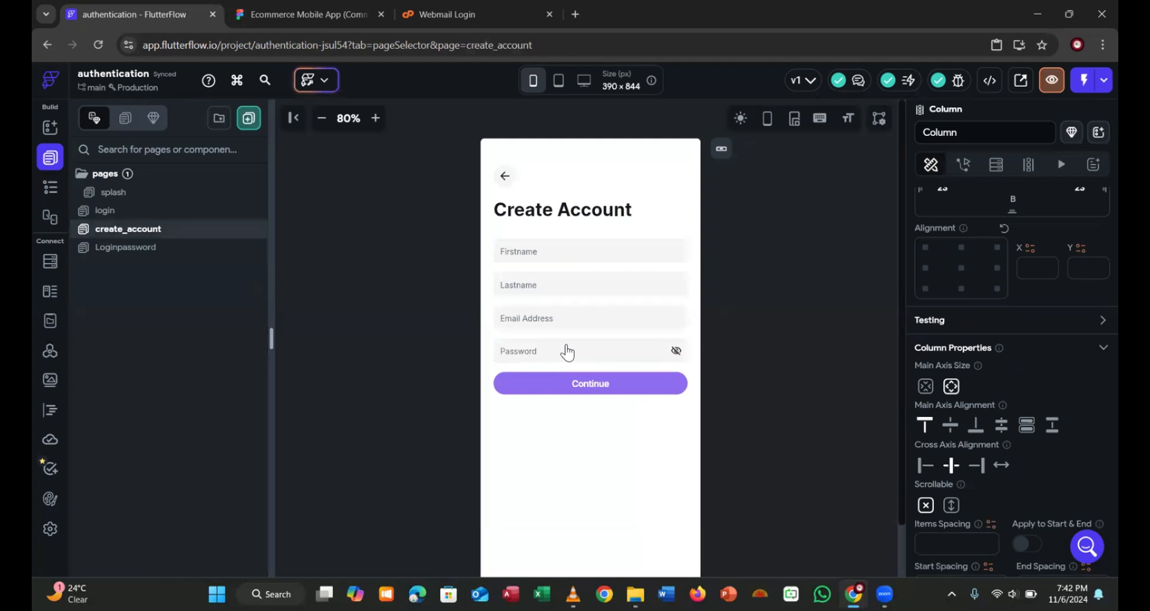
click(563, 388)
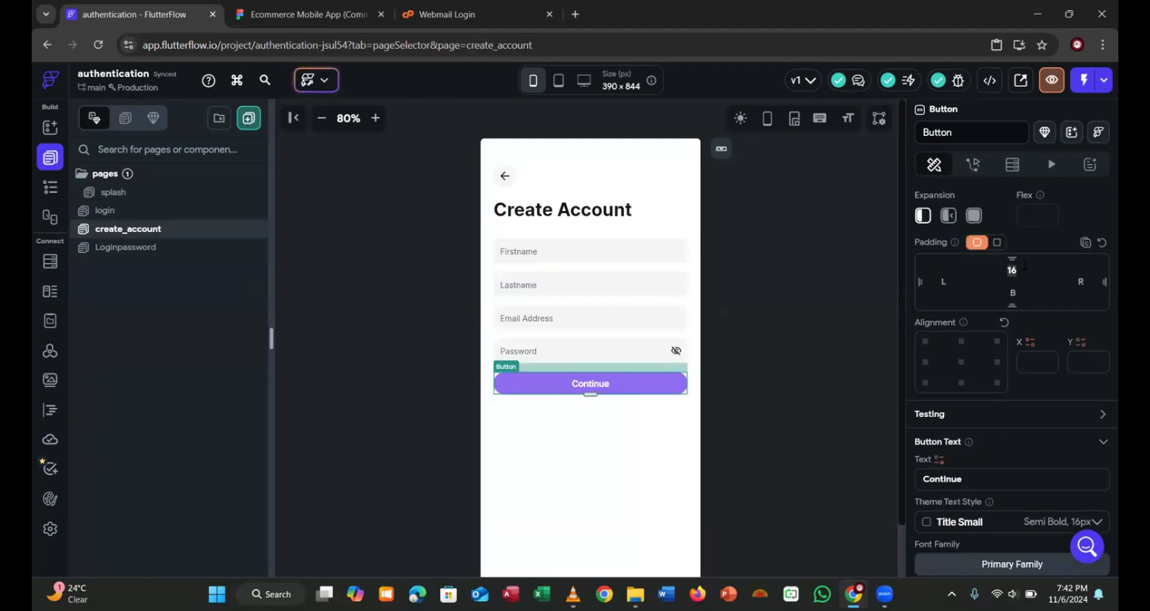
click(1024, 265)
text(40)
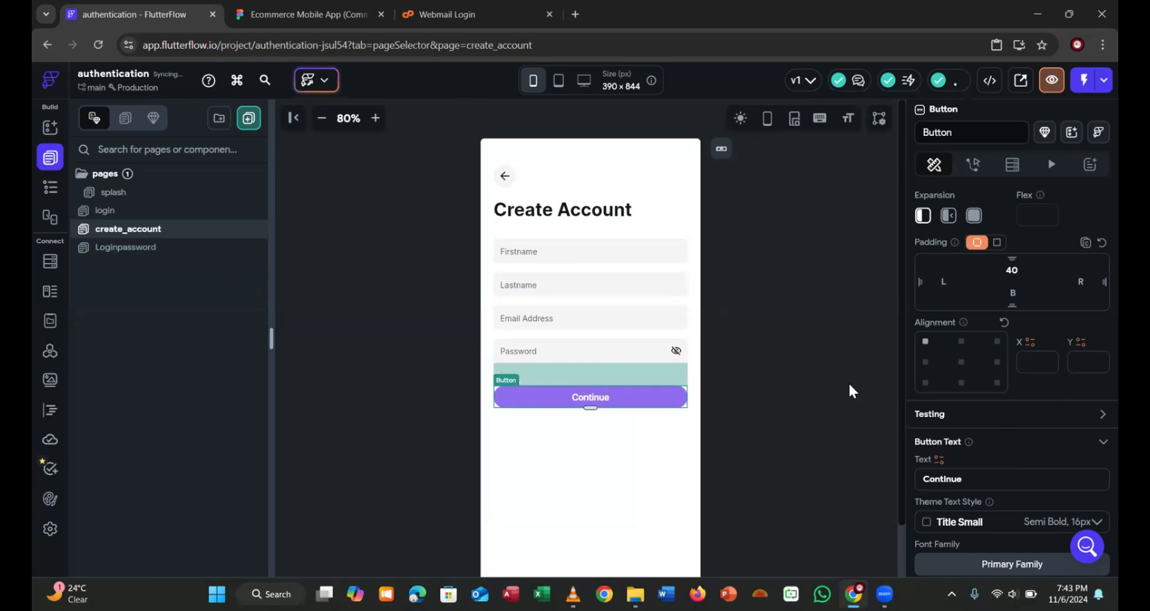
click(850, 390)
Copy the "Forgot Password ? Reset" row from the Loginpassword page and paste it below the Continue button on create_account
click(302, 13)
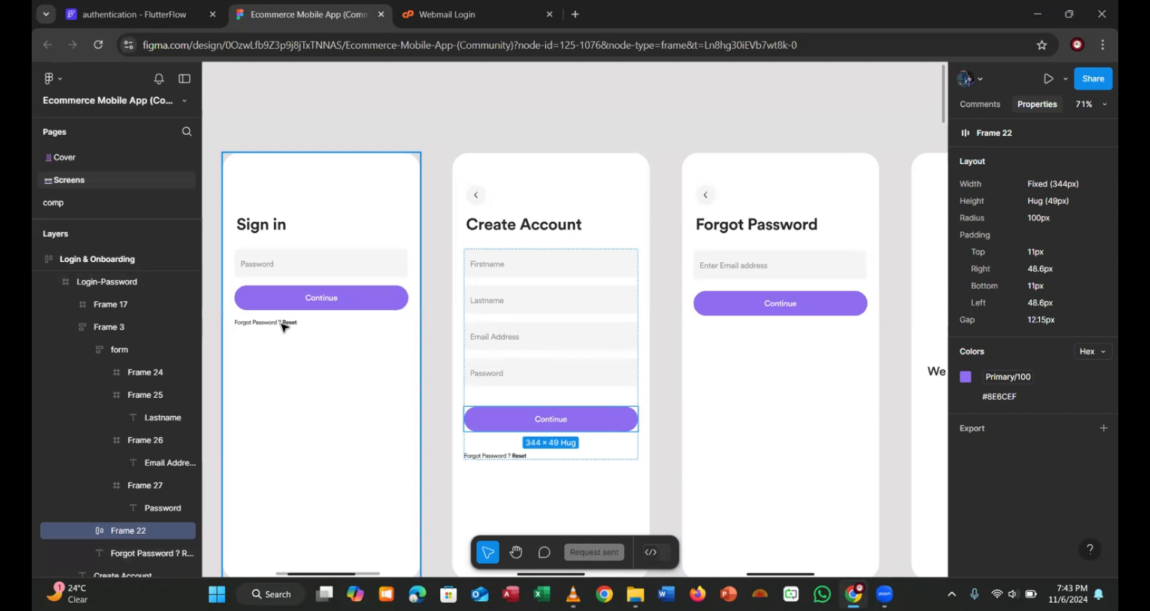
click(129, 16)
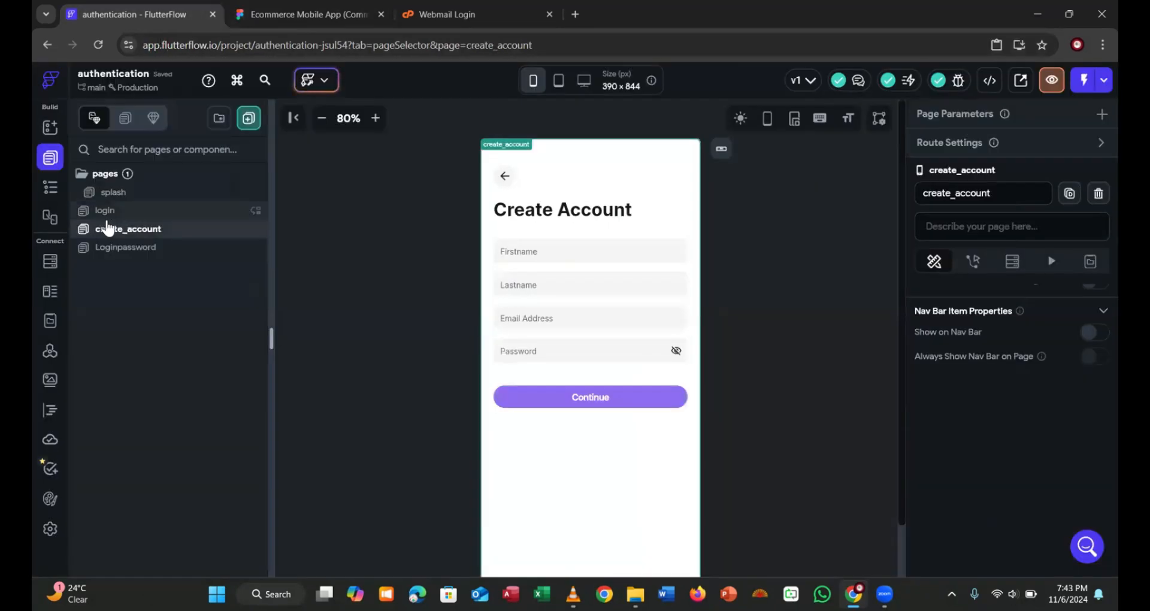
click(117, 248)
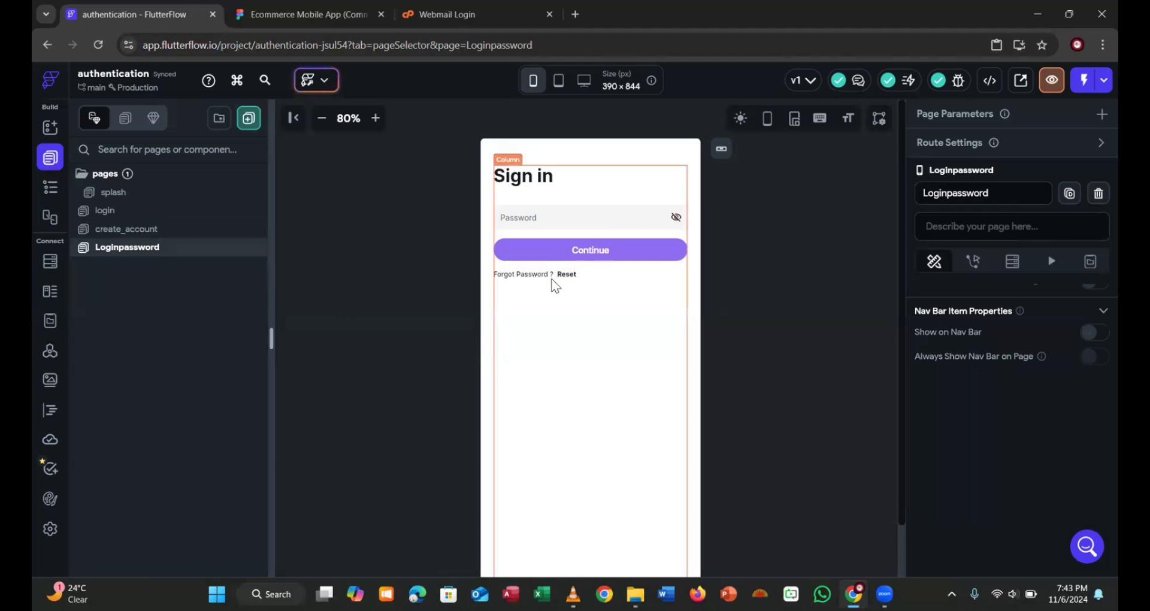
click(556, 276)
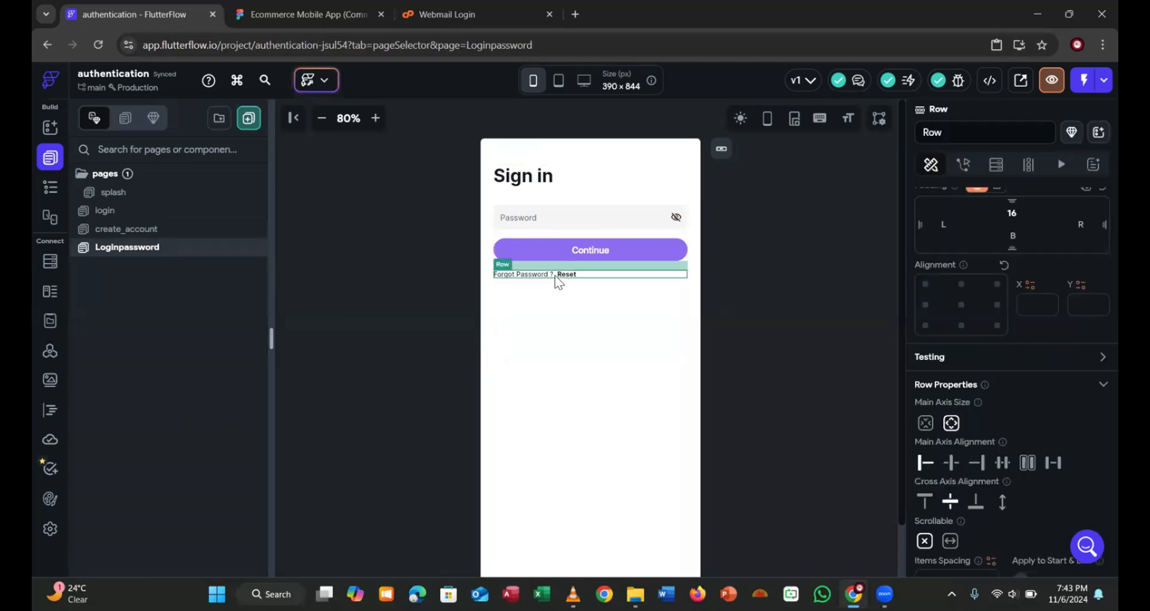
key(ctrl+c)
click(260, 24)
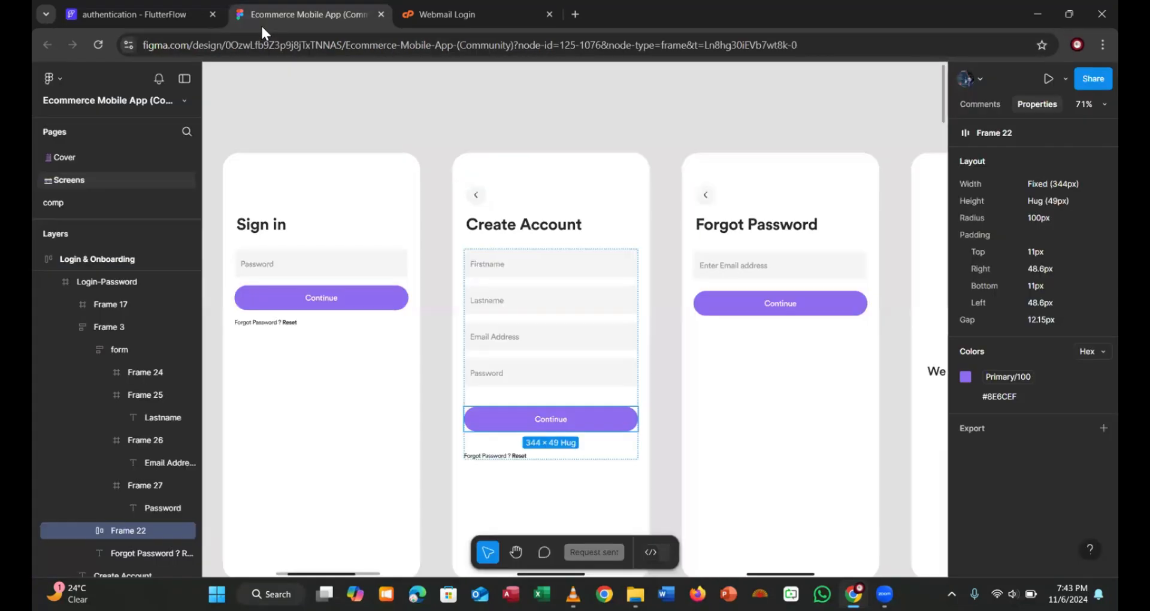
click(141, 20)
click(141, 212)
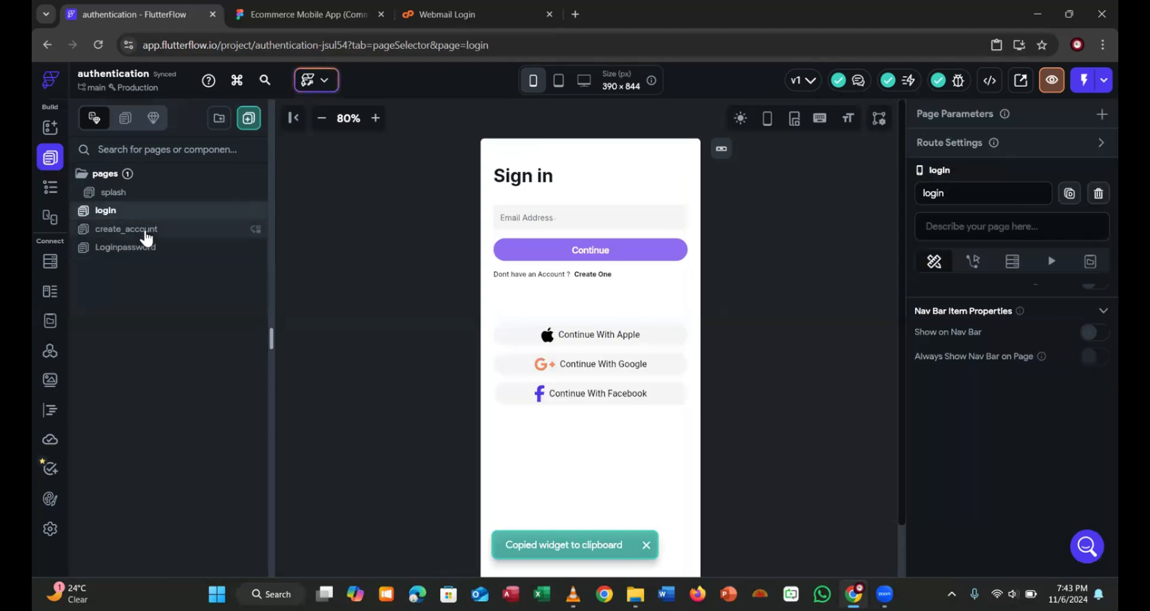
click(595, 441)
key(ctrl+v)
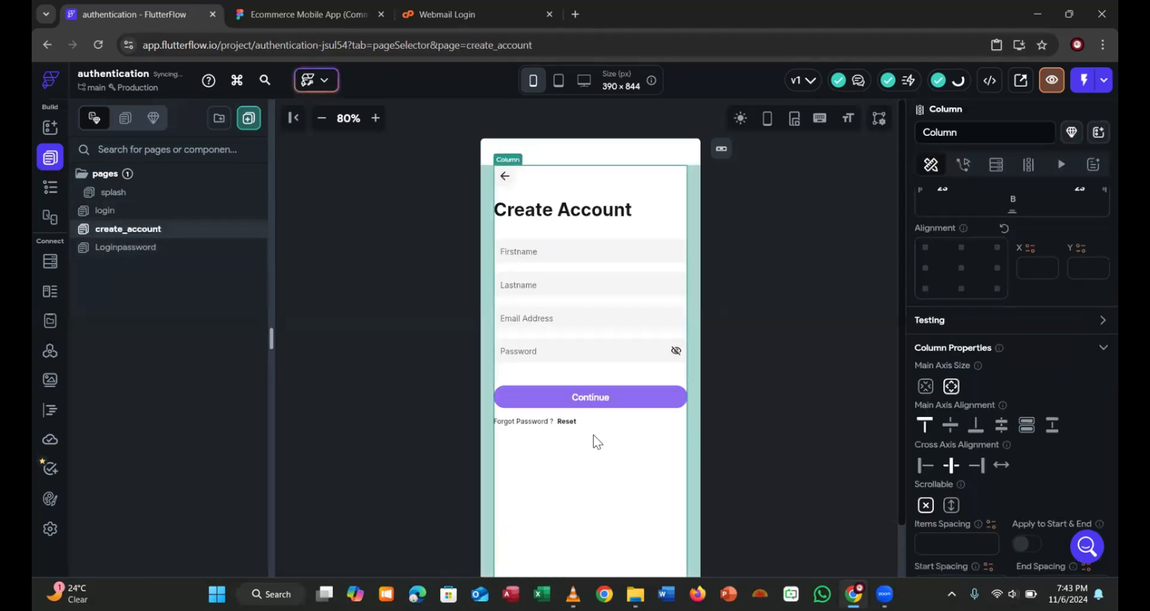
Check the spacing of the Forgot Password text in the Figma design and set the FlutterFlow row's top padding to 40
click(305, 14)
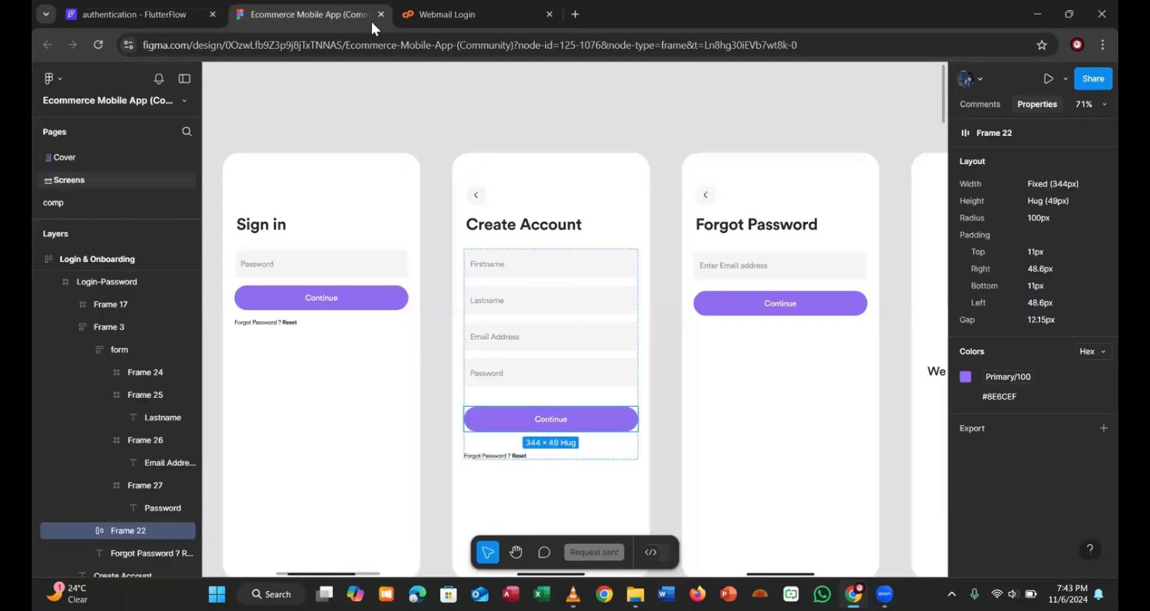
click(512, 458)
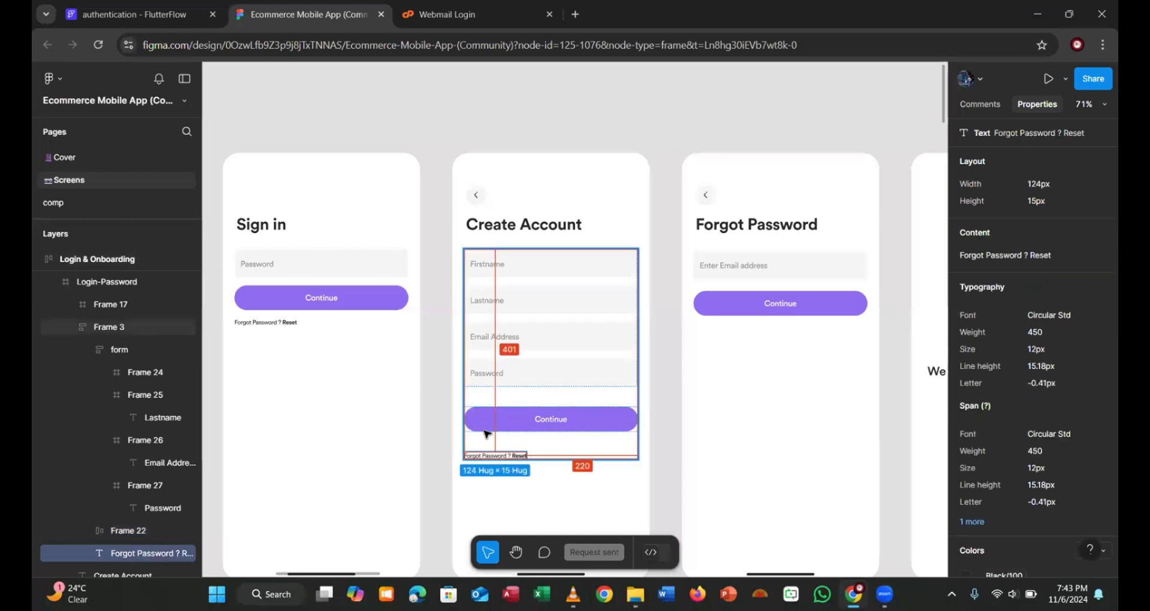
click(158, 18)
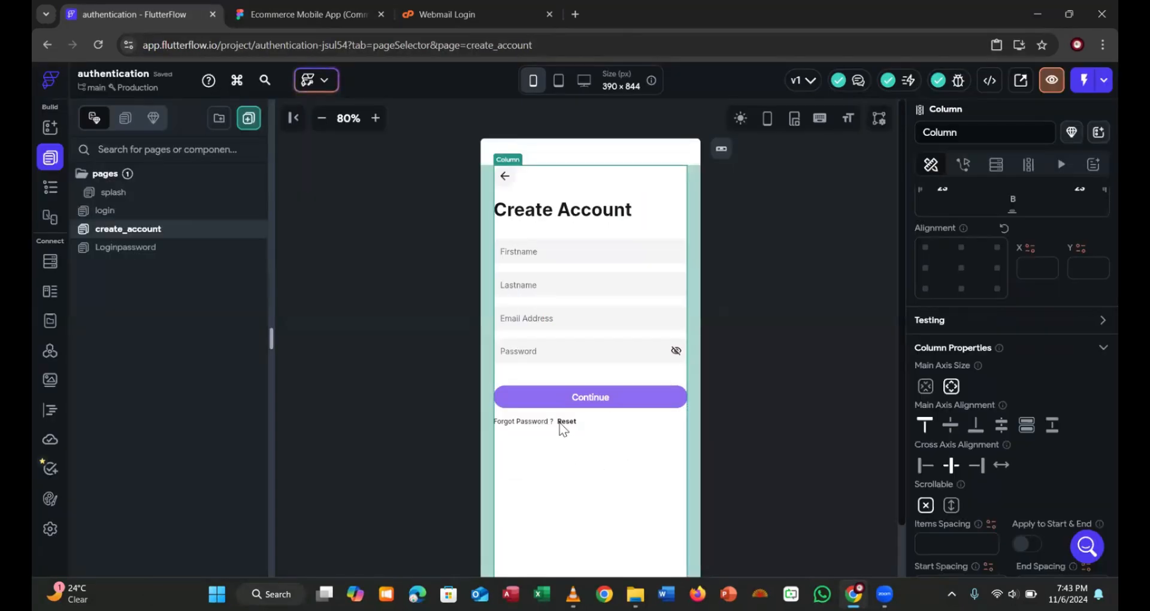
click(585, 423)
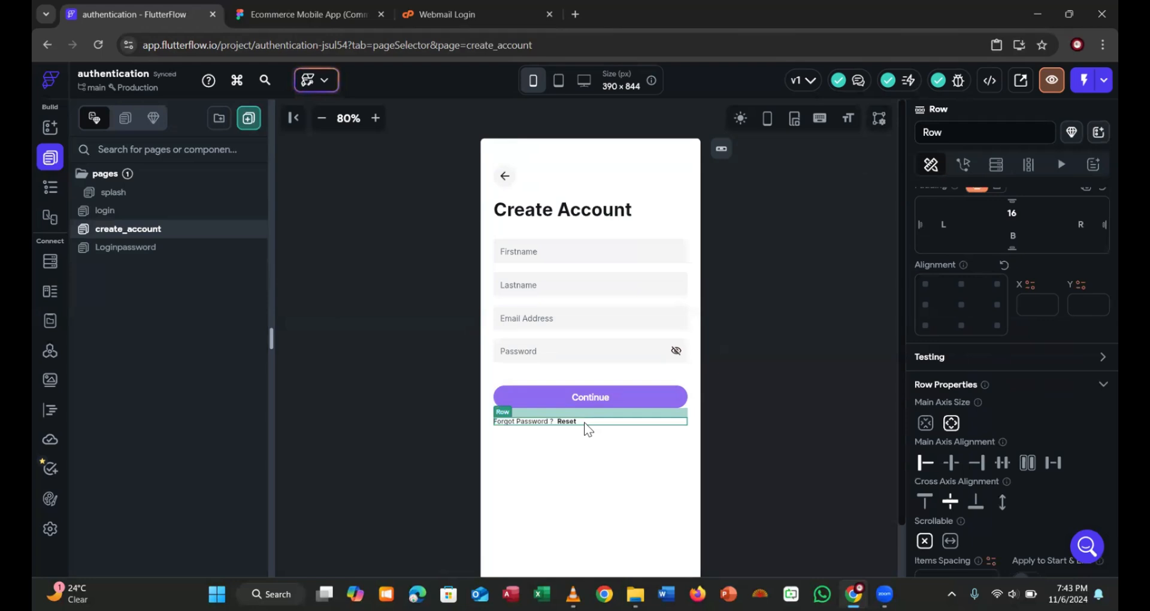
scroll(1007, 439, up, 4)
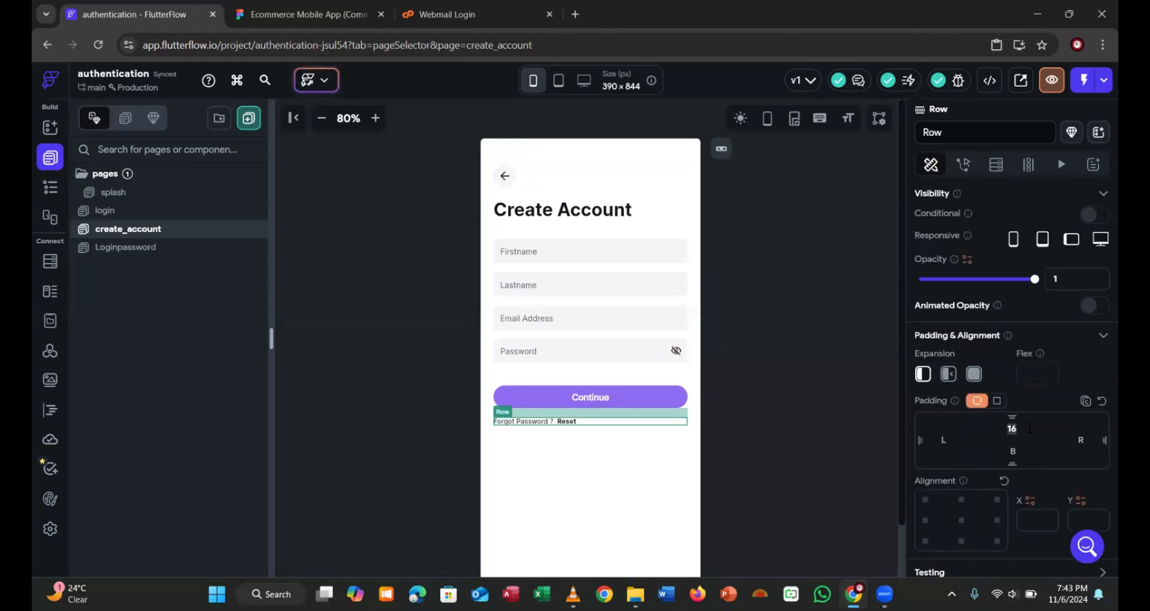
text(40)
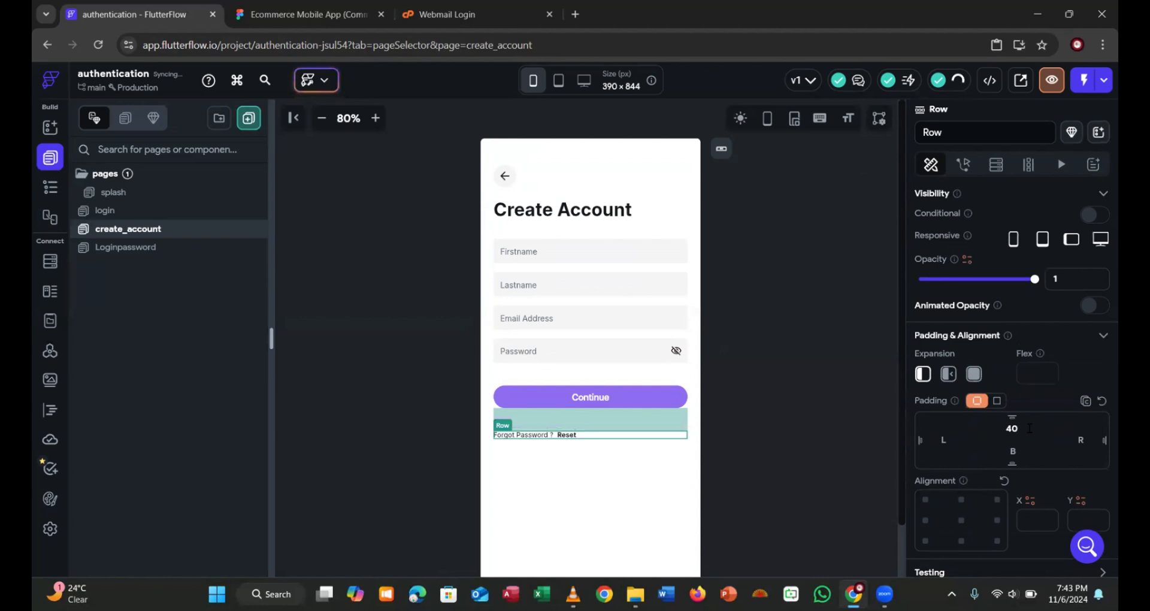
click(809, 347)
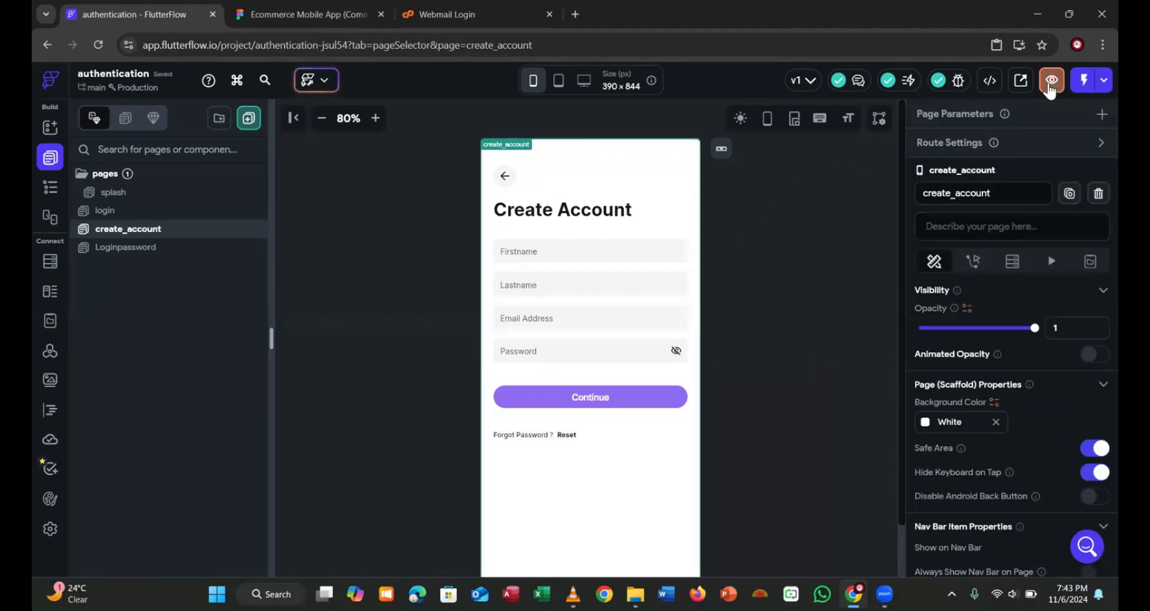
Open the app preview on the create_account page and examine its fields and layout
click(1051, 84)
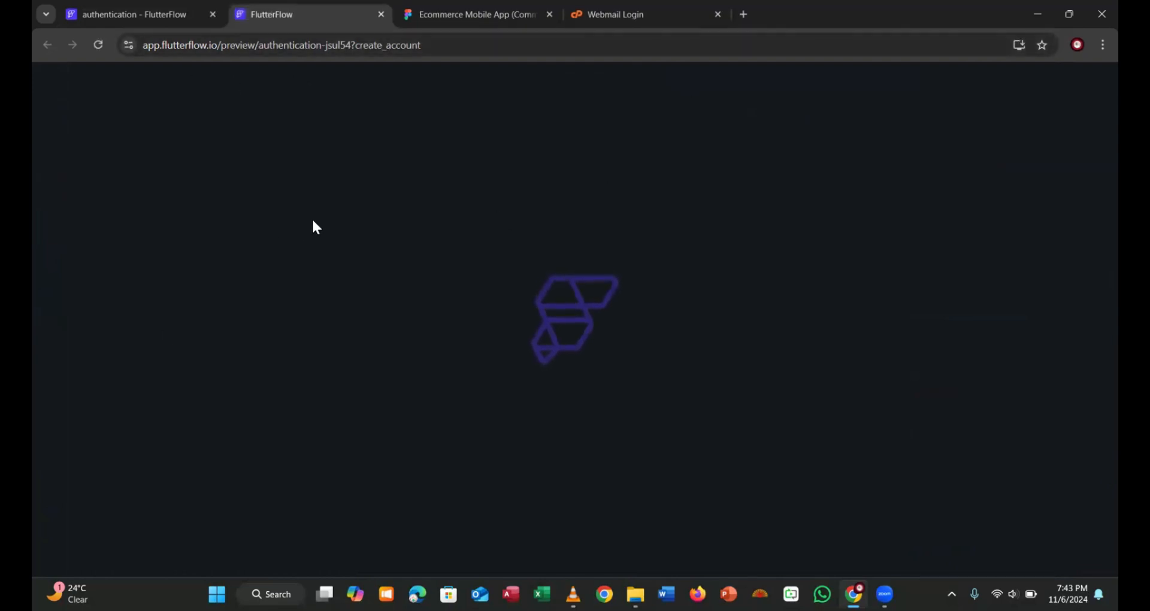
click(126, 17)
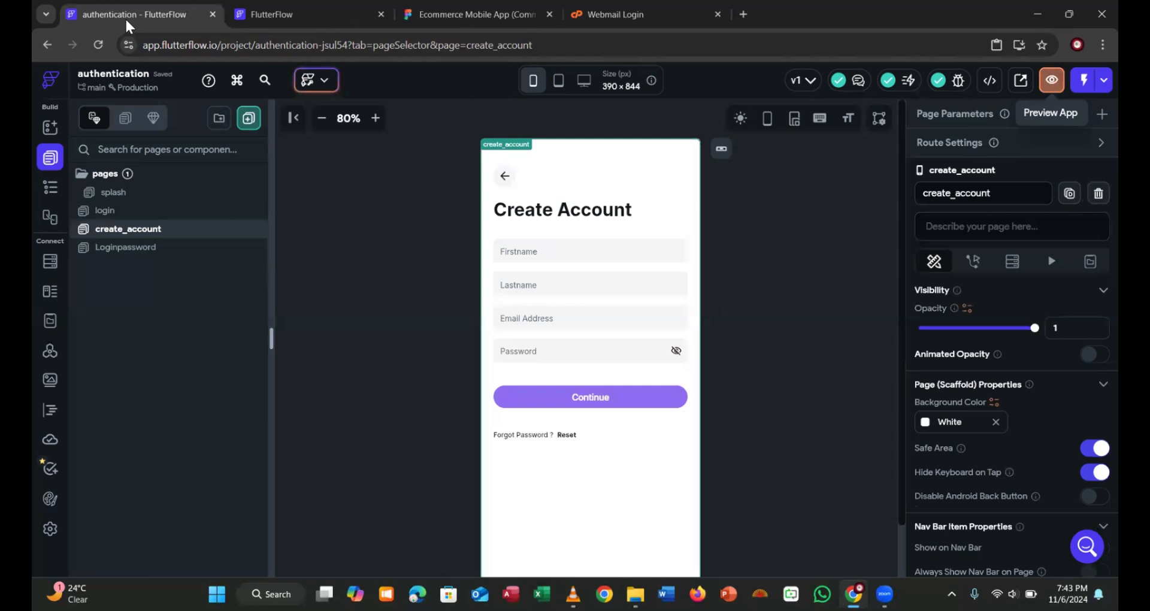
click(289, 15)
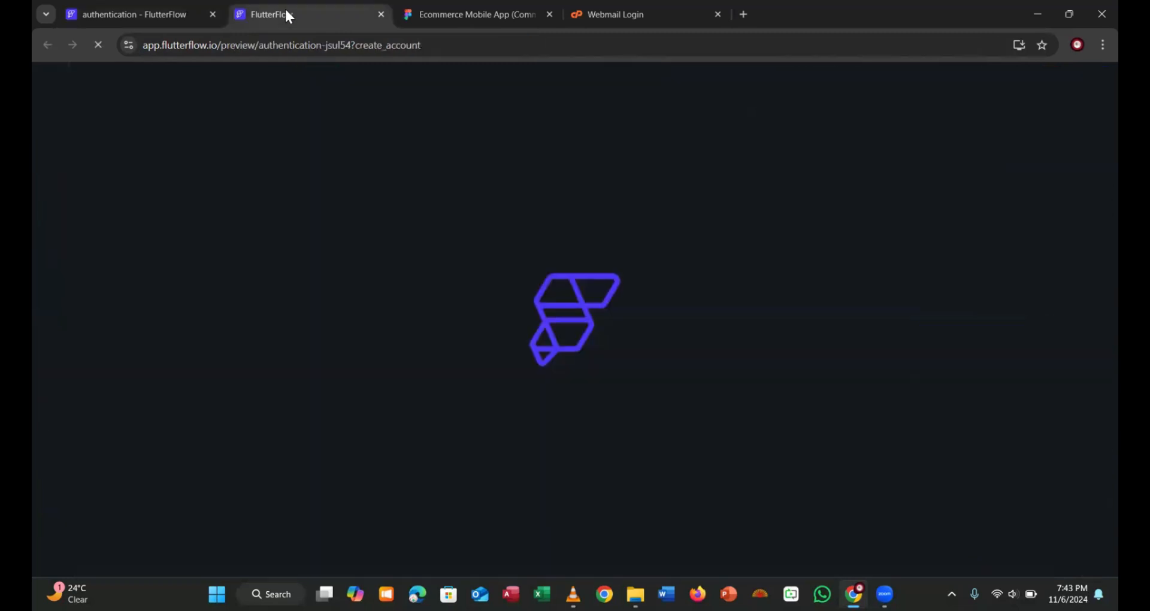
click(80, 16)
click(324, 21)
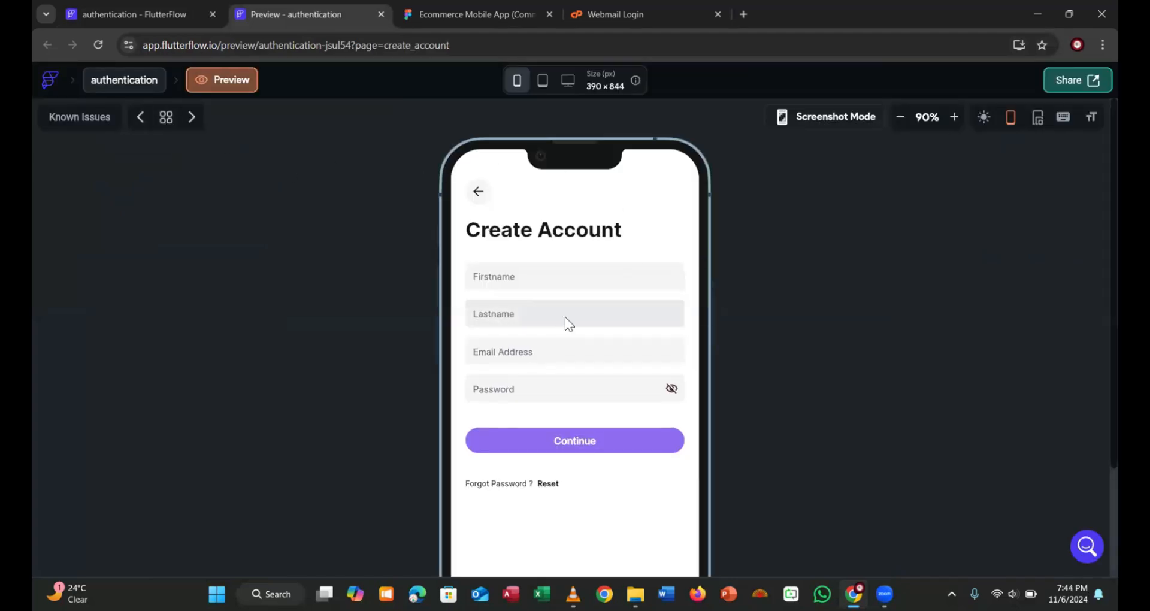
scroll(565, 317, down, 1)
click(535, 222)
click(531, 262)
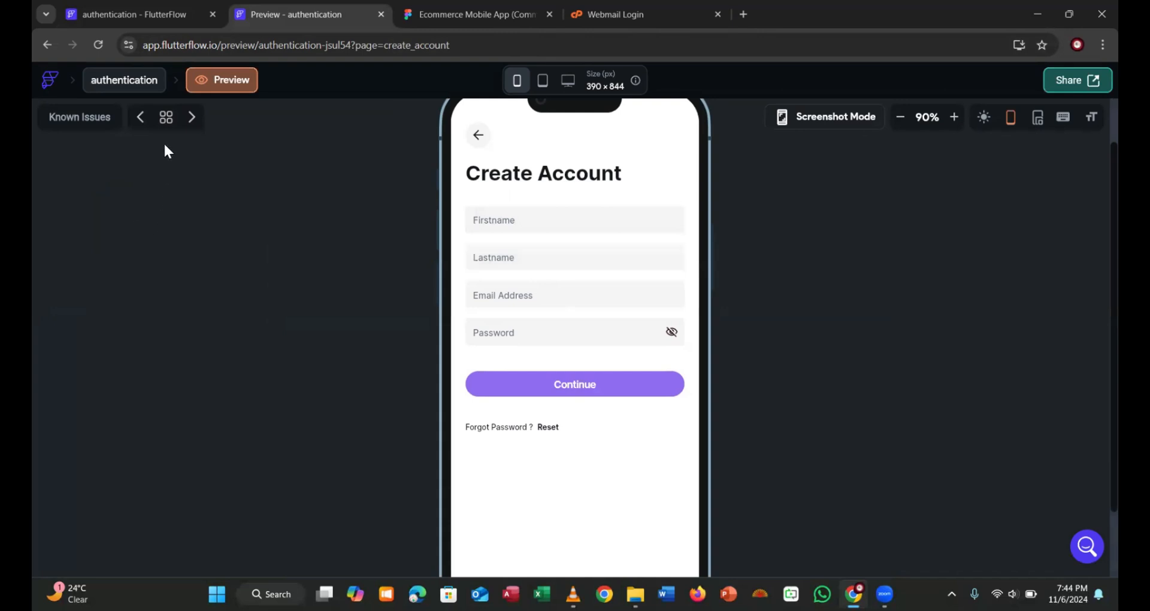
View the overview of all pages in the preview, close it and return to the project editor
click(166, 119)
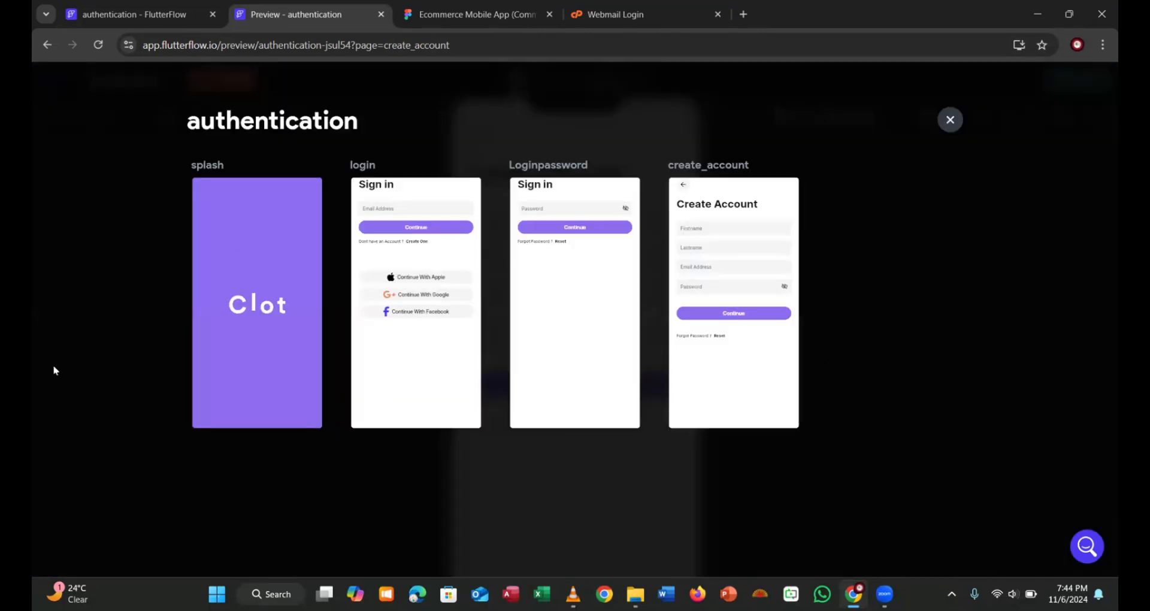
click(952, 121)
click(127, 17)
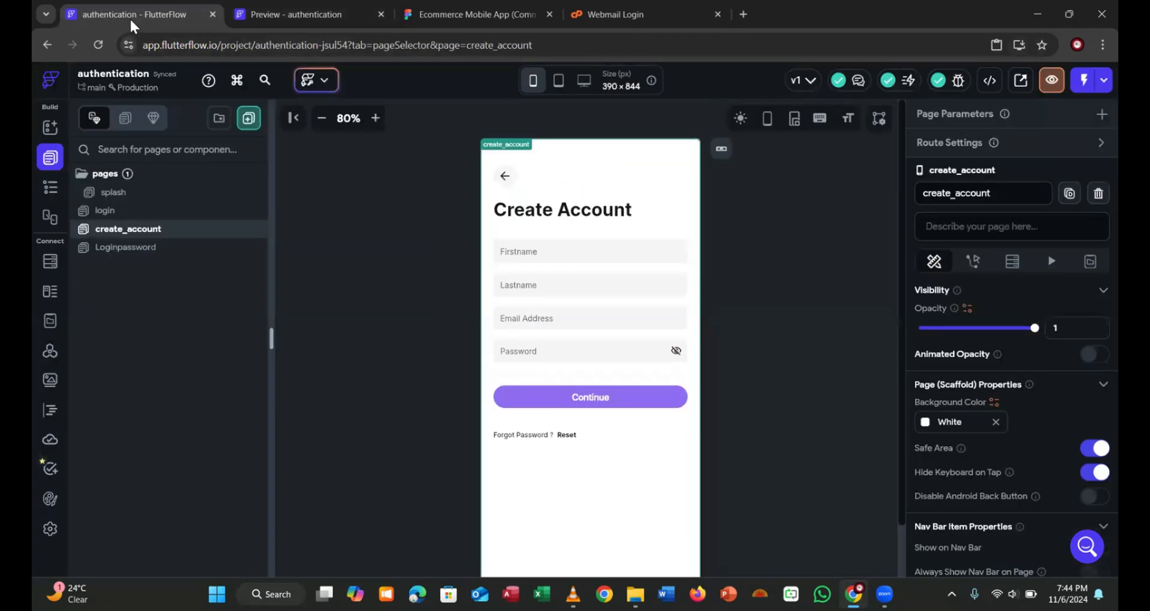
Inspect the back button on the Create Account screen in the Figma design and compare it with the FlutterFlow preview
click(401, 16)
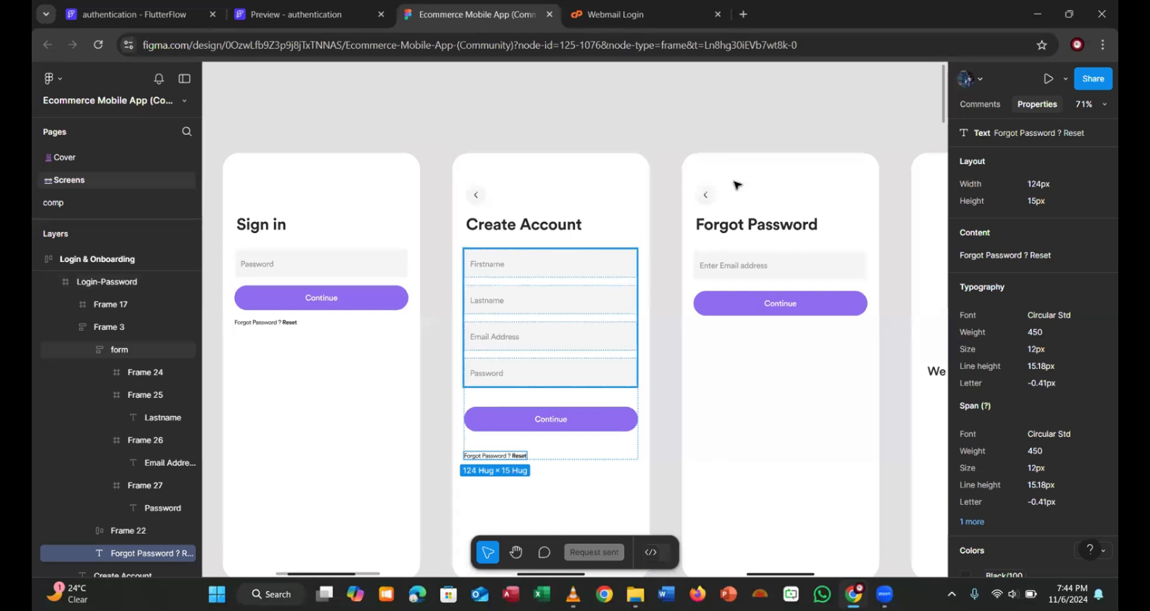
scroll(562, 335, down, 2)
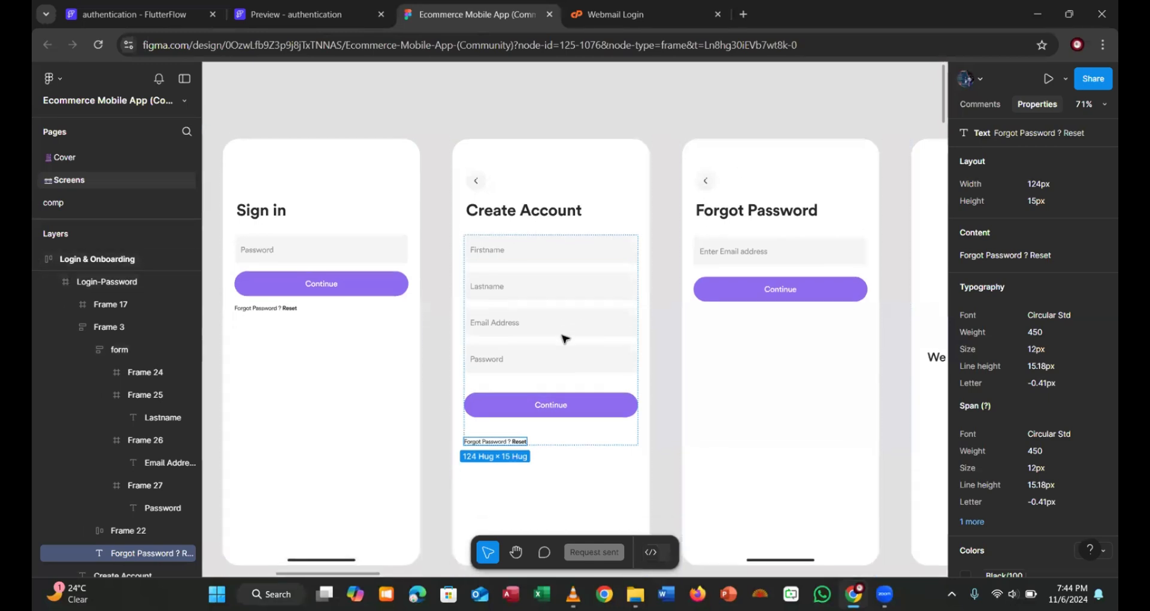
scroll(563, 339, up, 5)
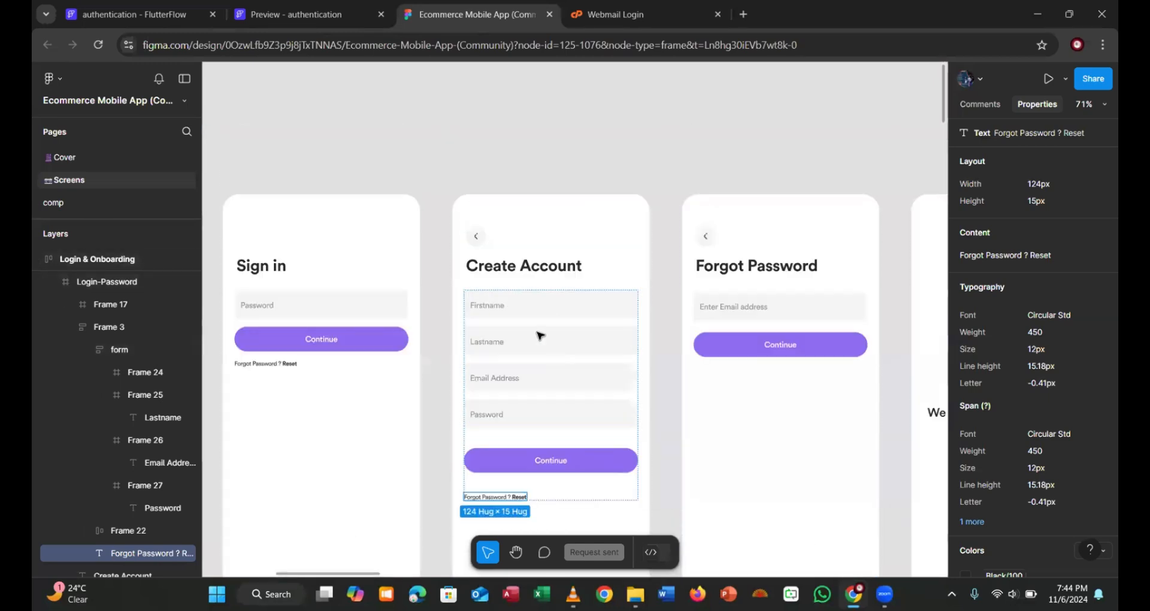
click(476, 236)
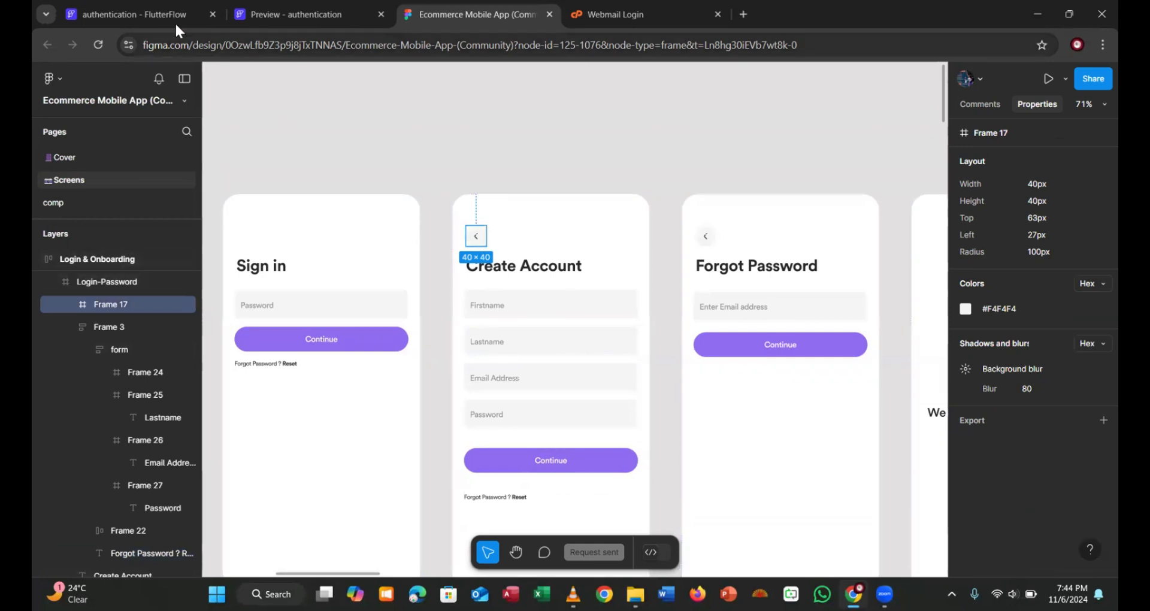
click(132, 14)
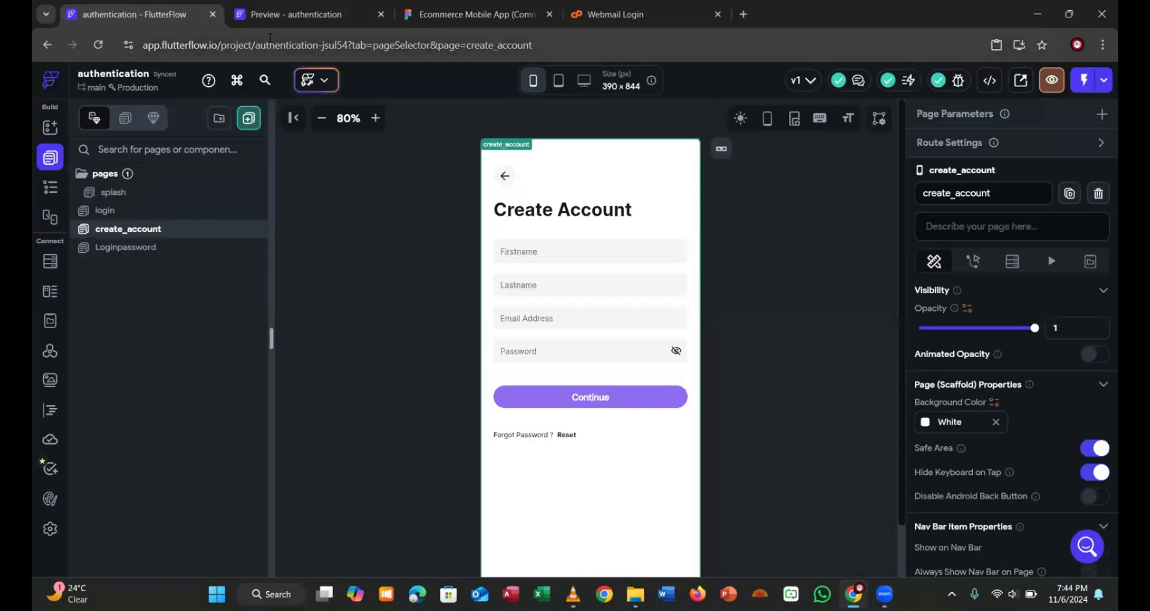
click(326, 77)
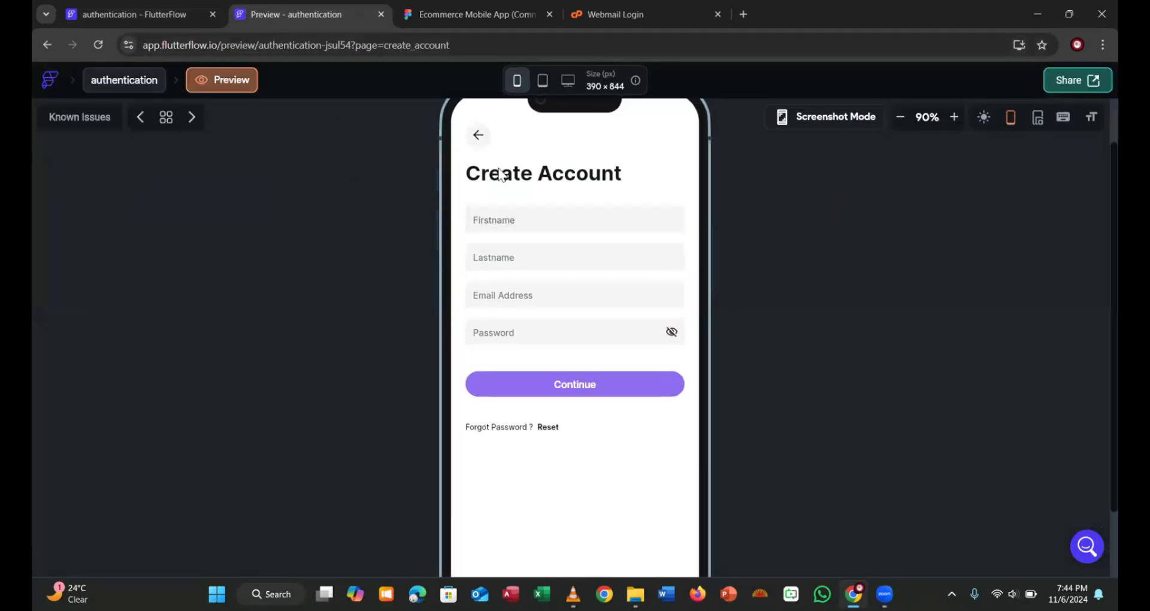
Compare the Create Account and Forgot Password screens in the Figma design
click(171, 16)
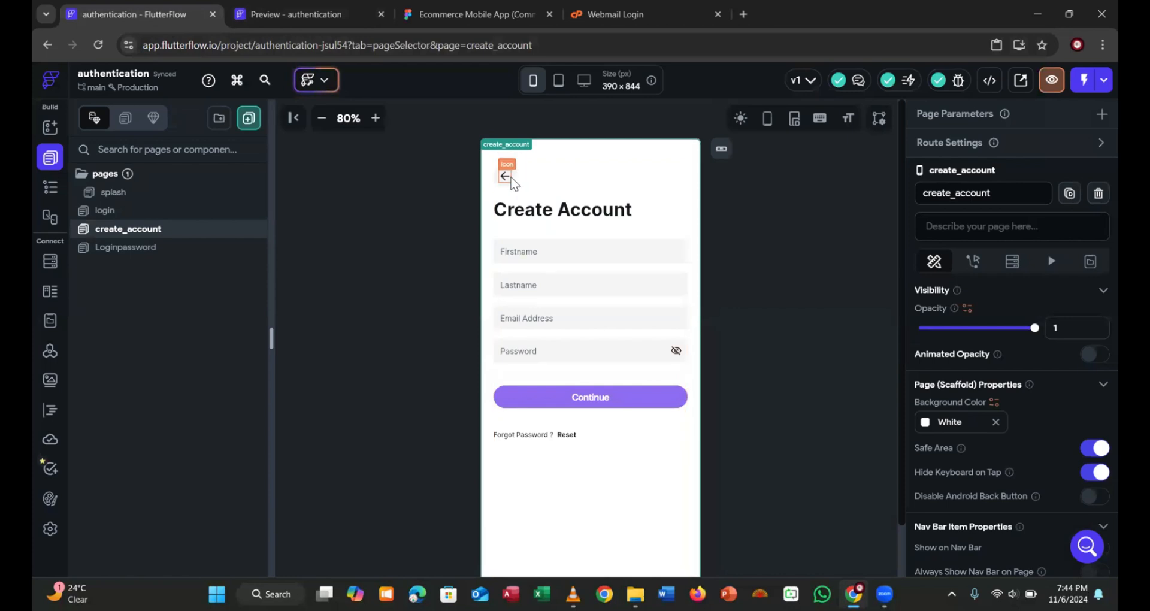
click(422, 18)
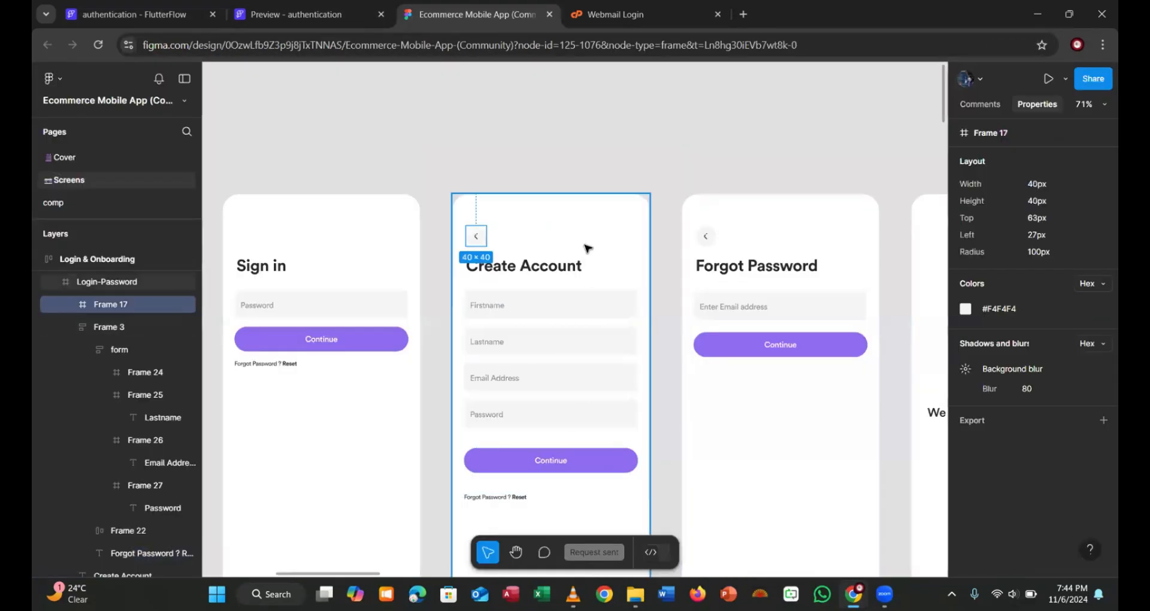
click(787, 232)
scroll(691, 407, down, 2)
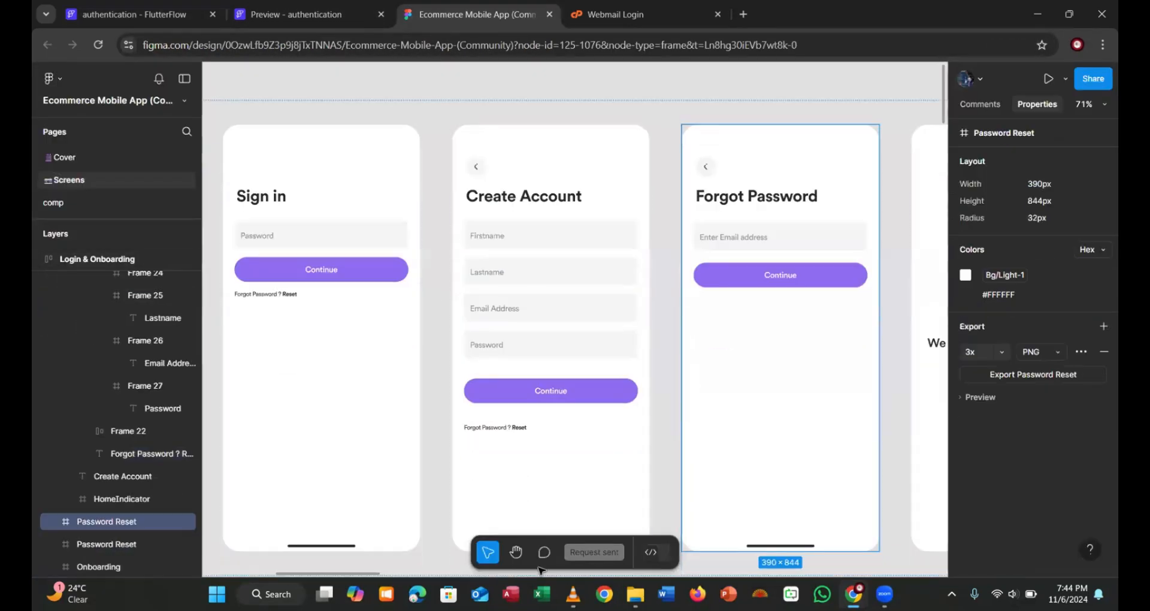
scroll(561, 404, down, 5)
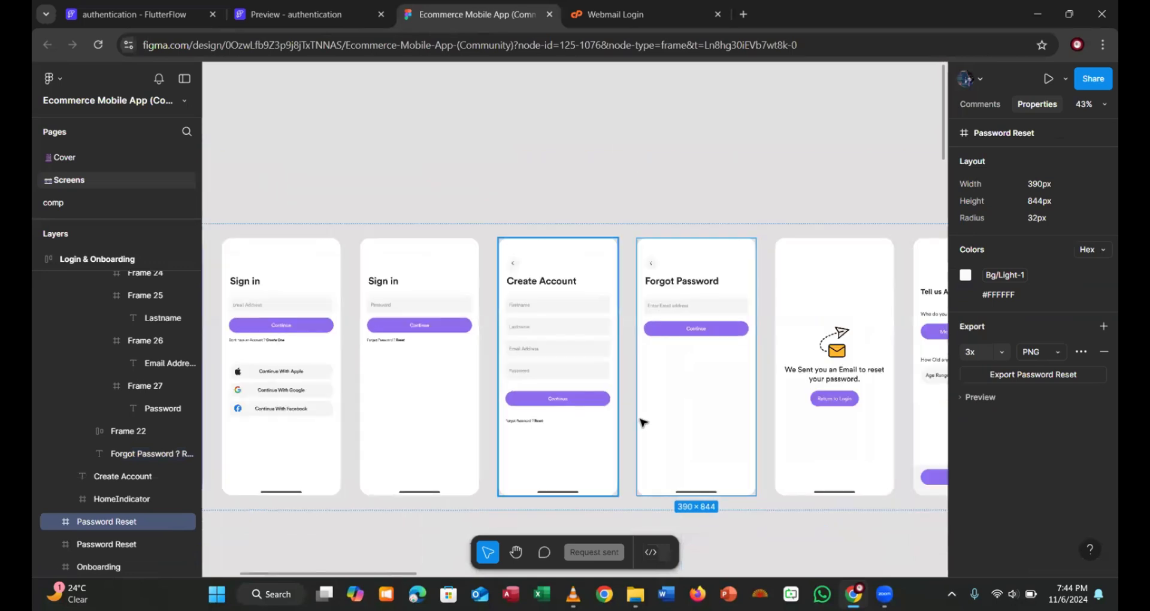
click(561, 249)
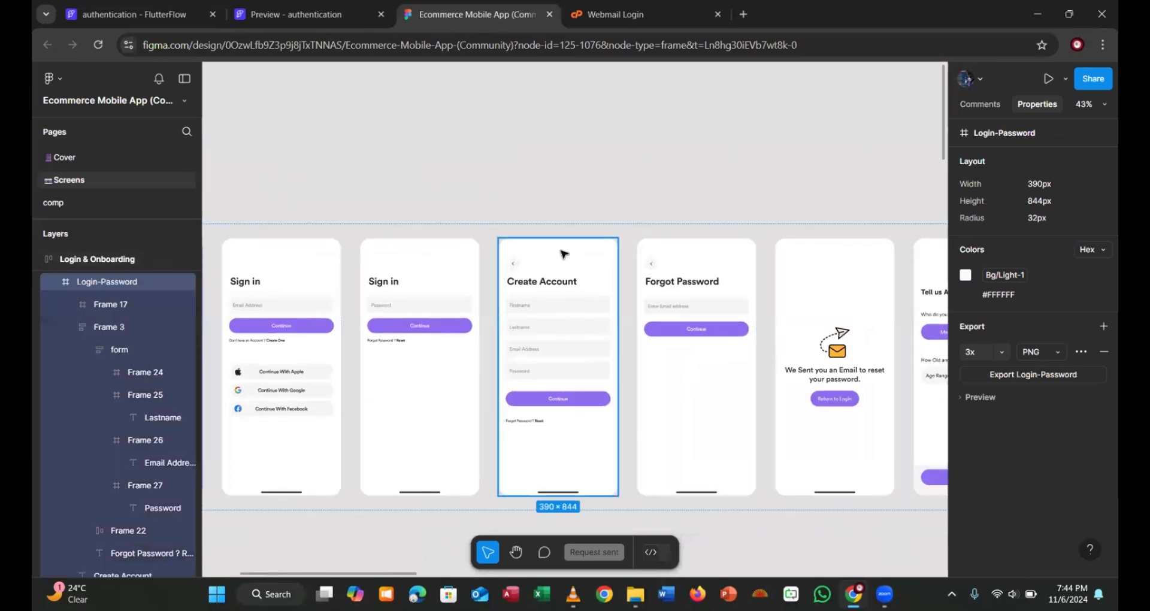
click(670, 261)
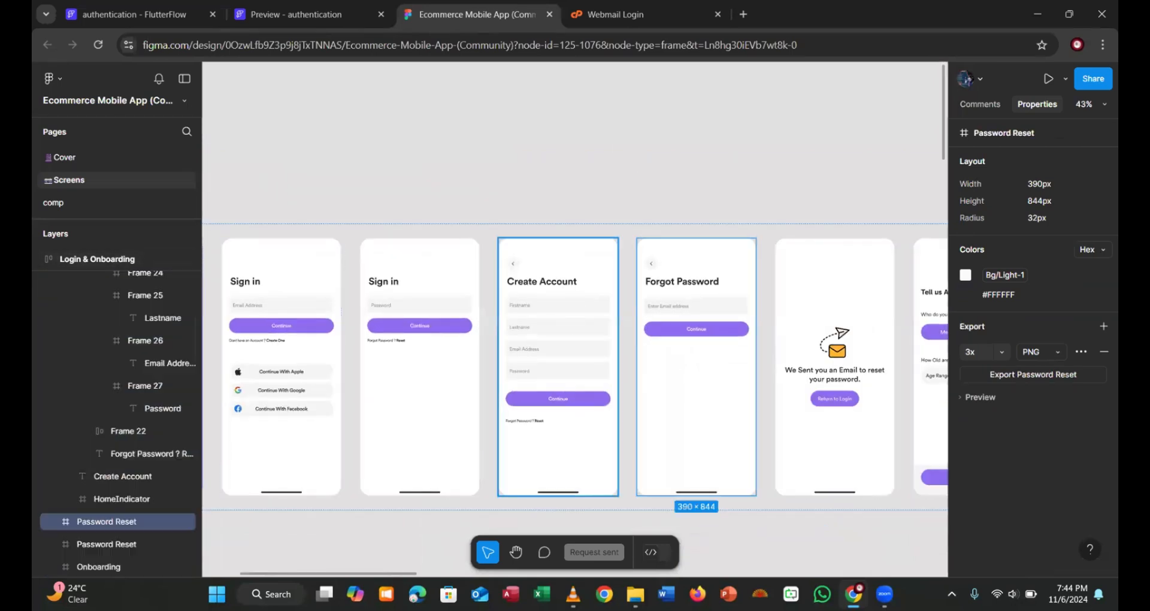
In FlutterFlow, duplicate the create_account page and rename the copy password_reset
click(123, 23)
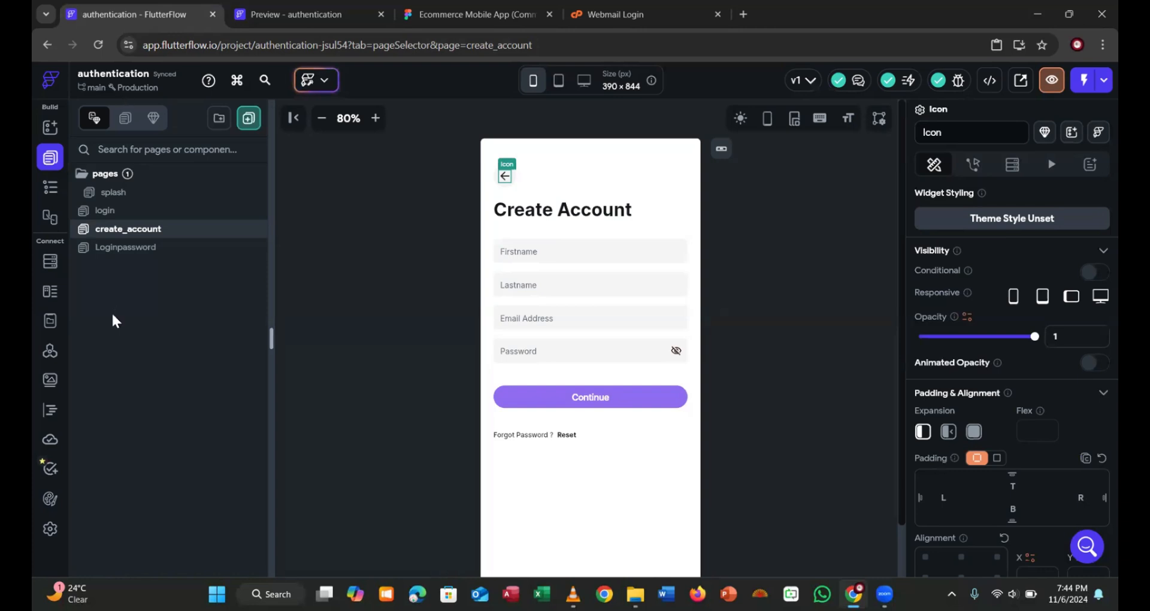
right_click(128, 228)
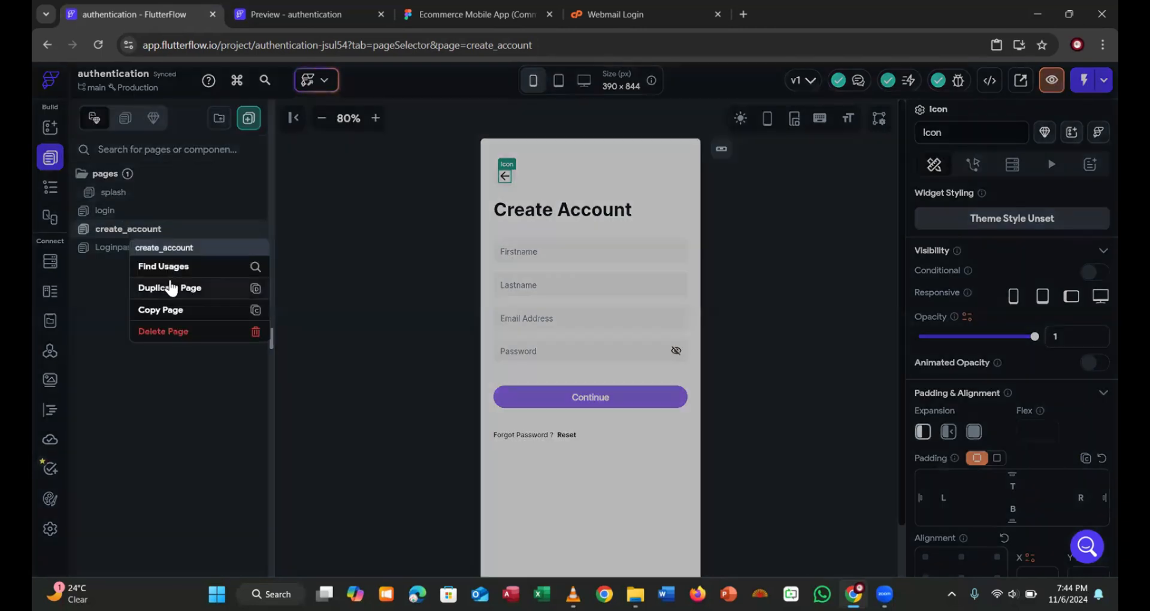
click(170, 287)
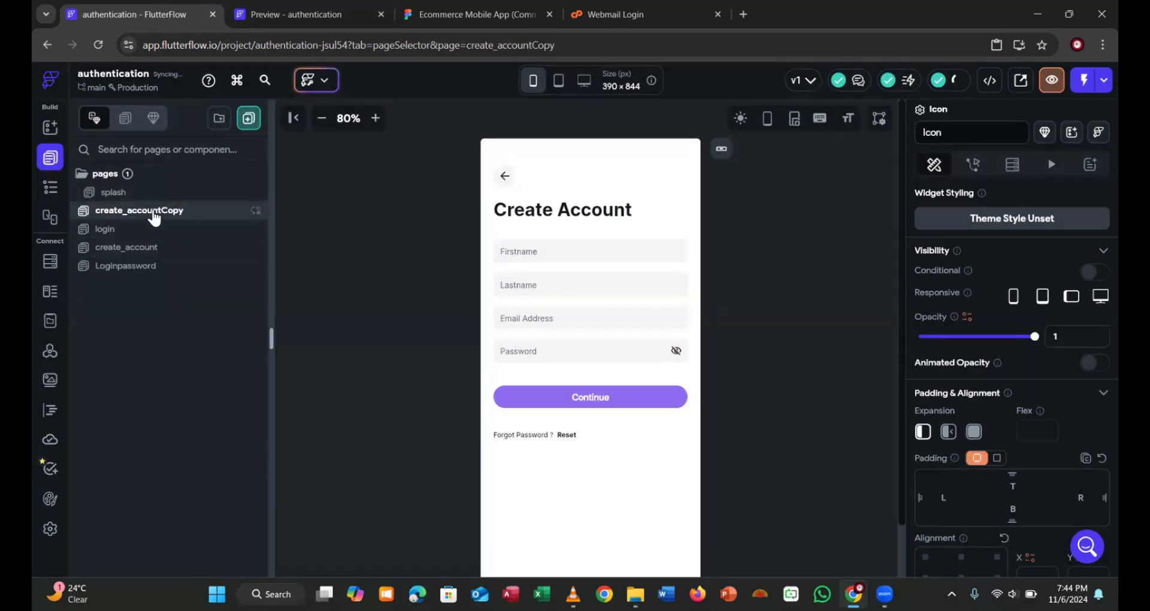
double_click(154, 210)
text(password_reset)
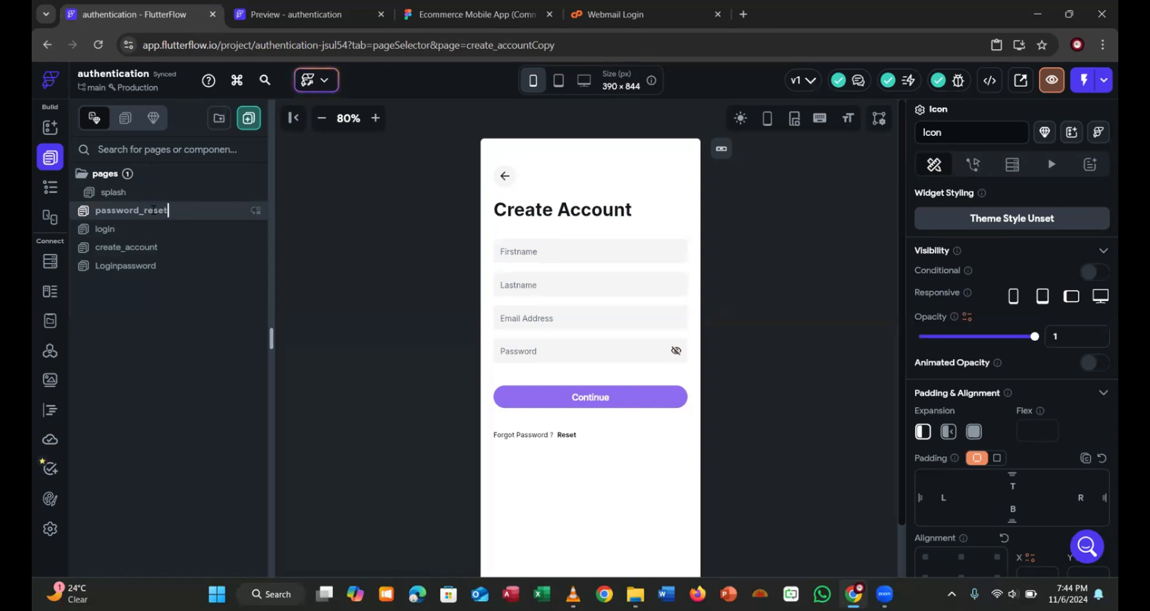
key(Return)
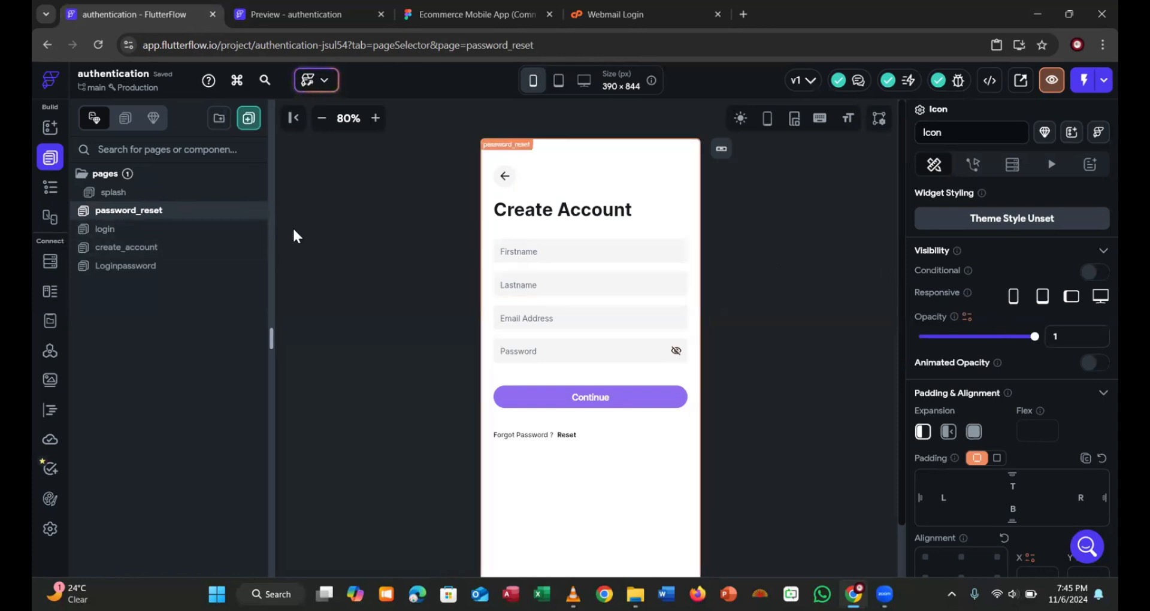
Open the widget tree of the password_reset page and check the page's name in its properties
click(51, 187)
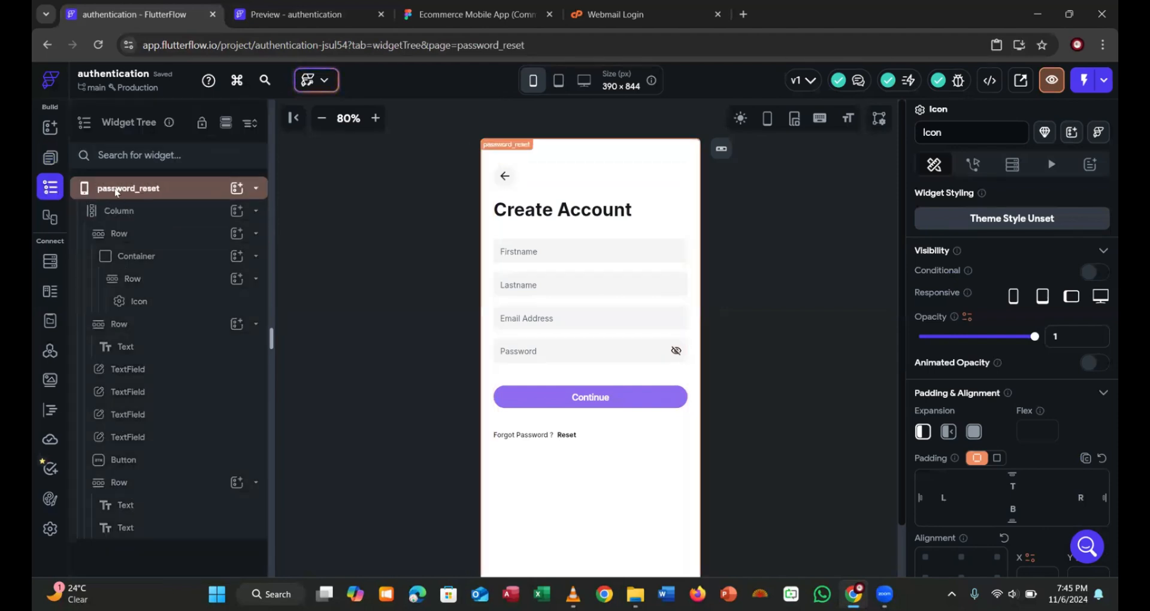
click(82, 190)
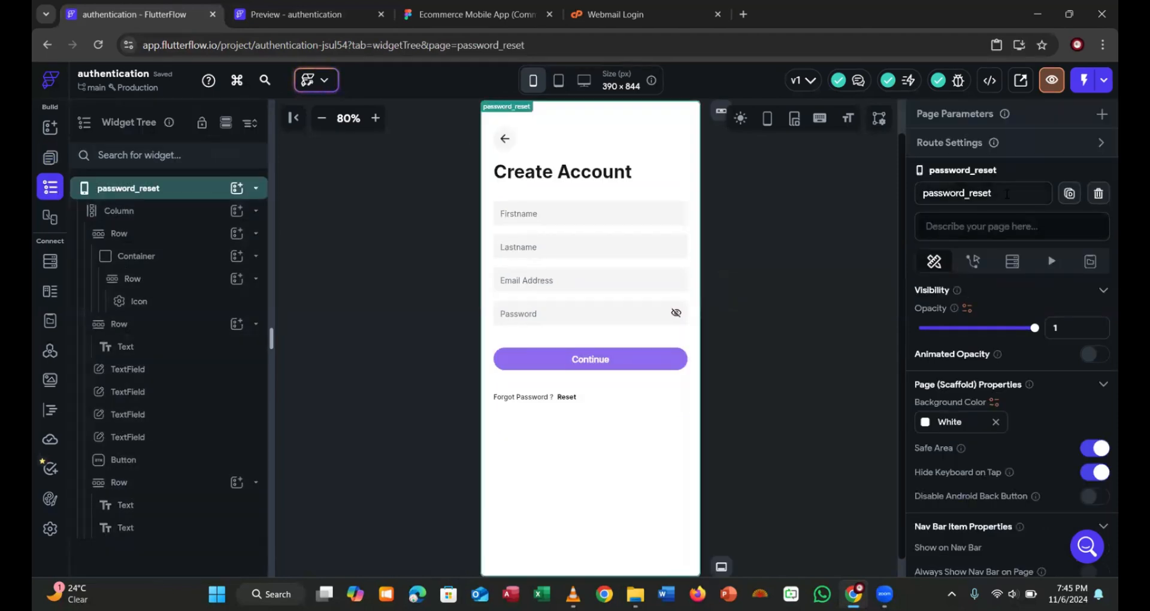
drag(1001, 192, 947, 186)
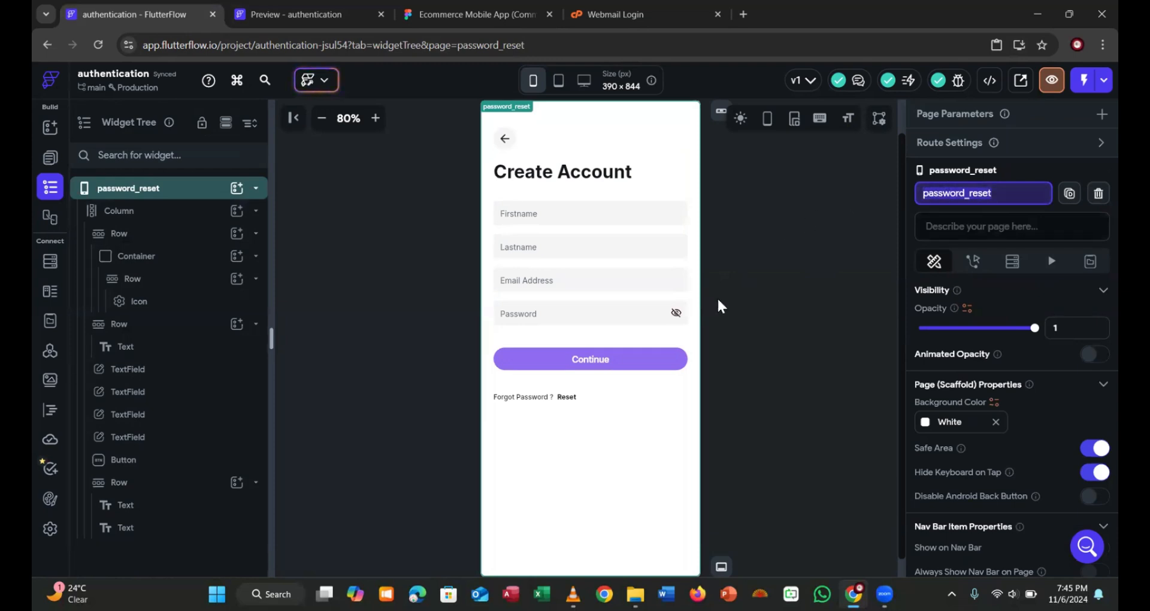
click(313, 177)
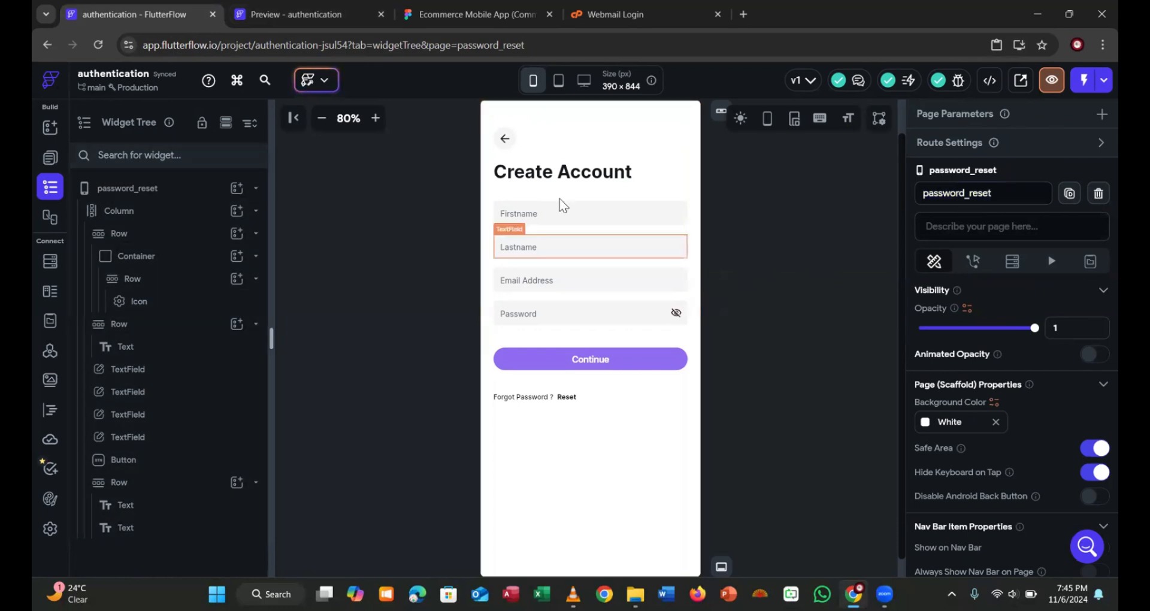
Copy the Forgot Password heading from the Figma design and replace the Create Account heading on the password_reset page with it
click(414, 20)
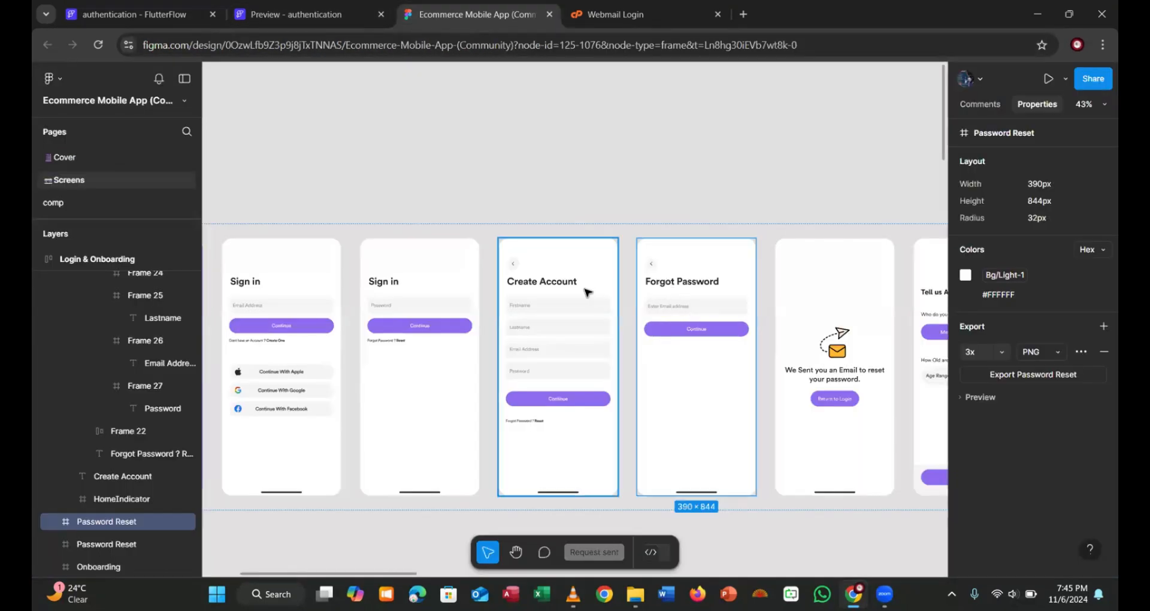
click(674, 284)
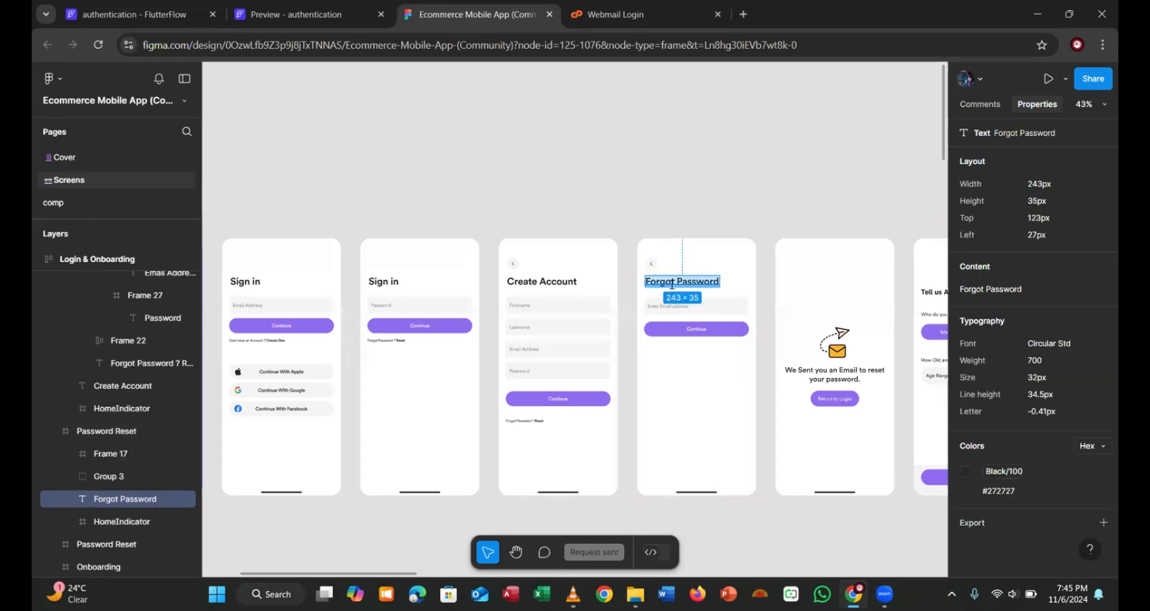
click(174, 14)
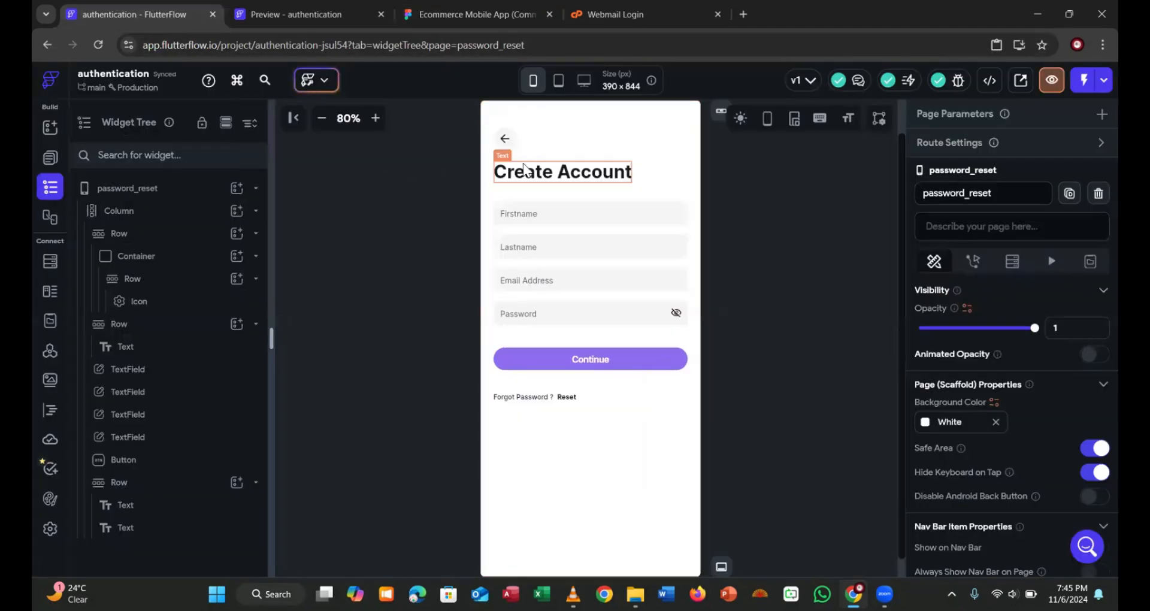
click(527, 170)
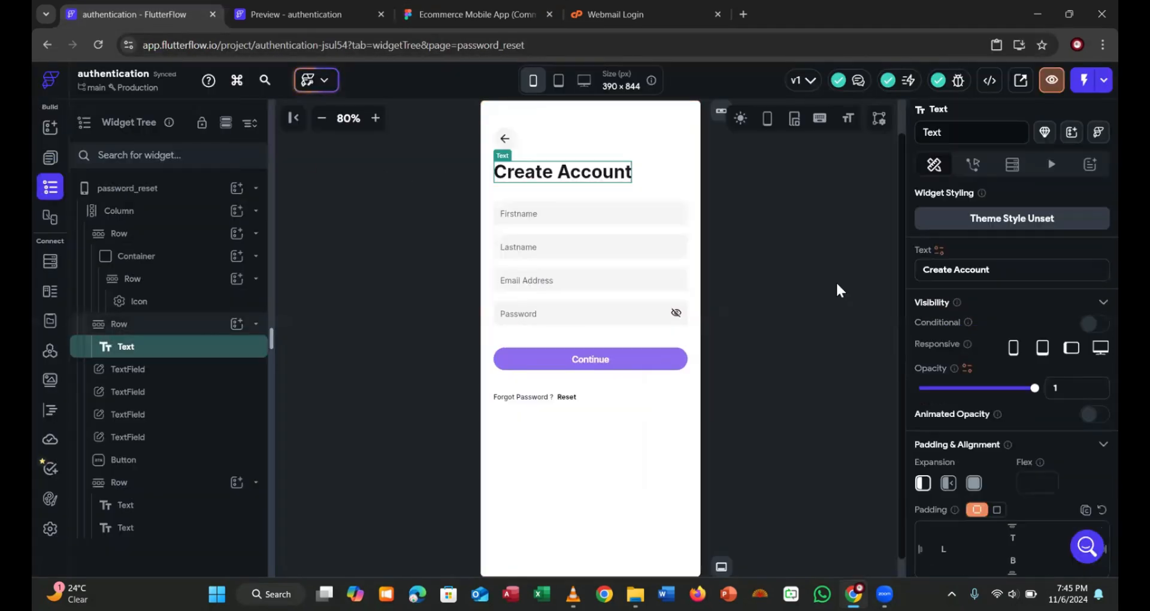
click(994, 277)
key(ctrl+a)
key(ctrl+v)
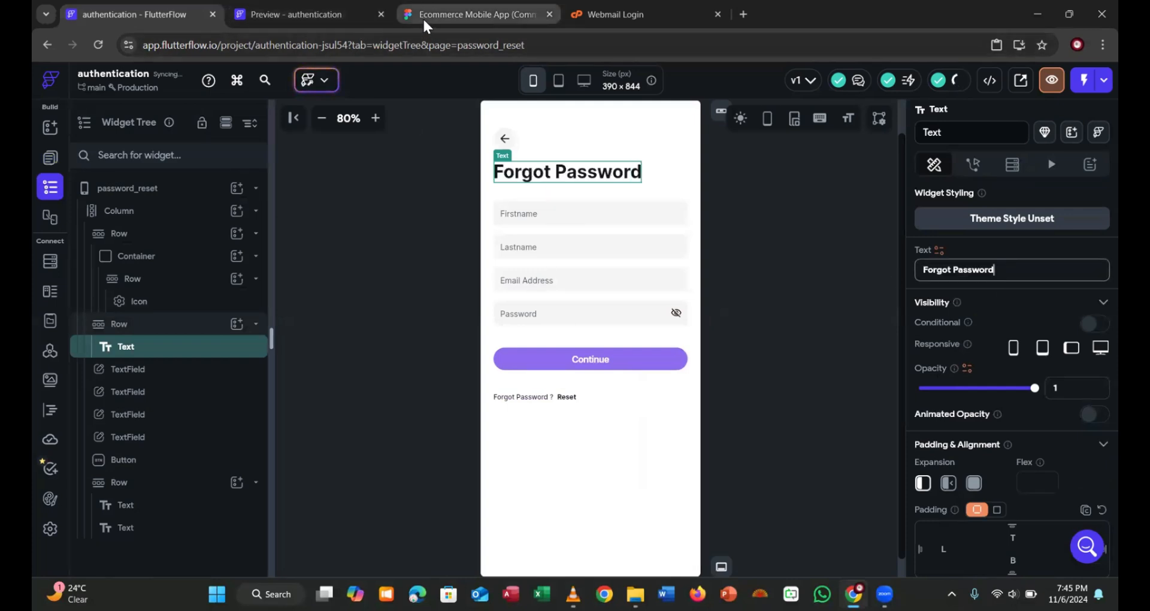
Inspect the email field and Continue button group on the Forgot Password screen in Figma, then return to FlutterFlow
click(423, 17)
click(665, 311)
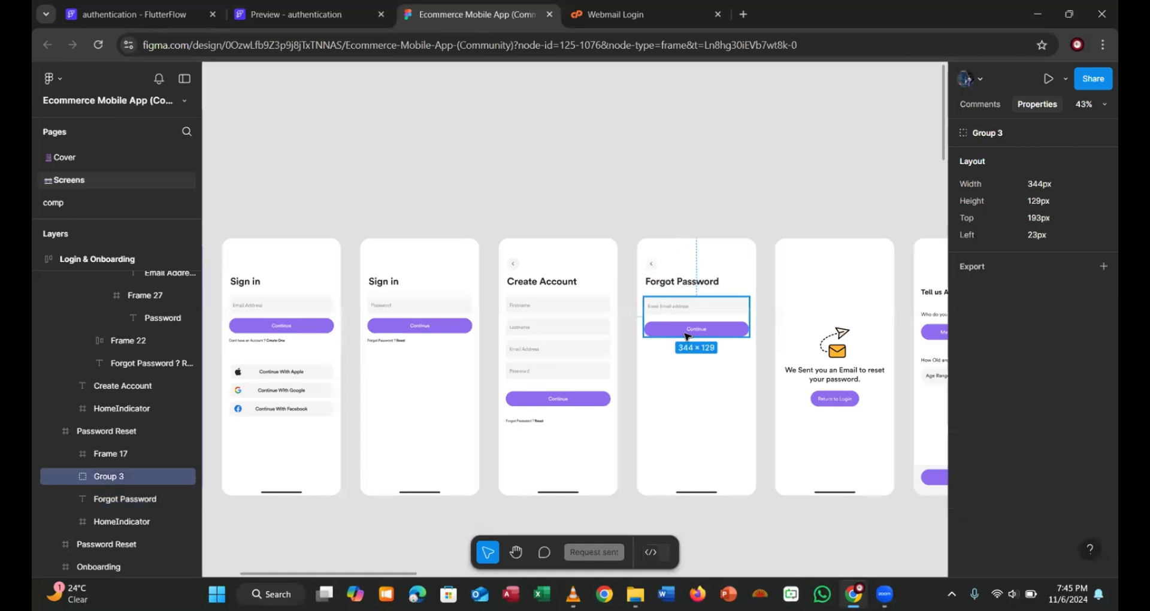
click(217, 22)
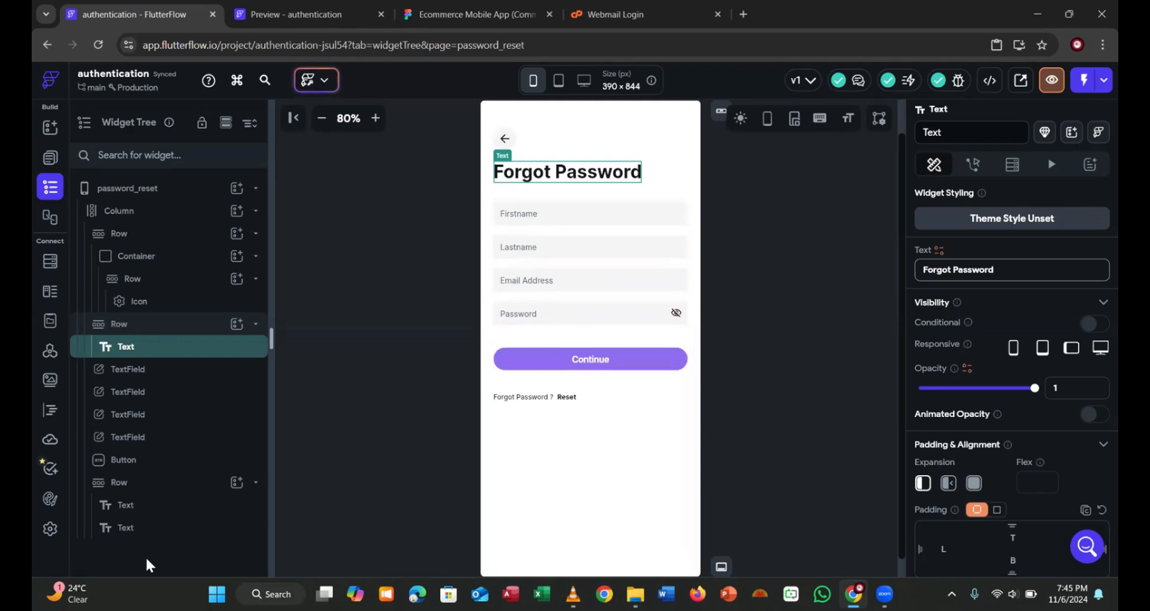
Delete the Firstname, Lastname and Password text fields from the password_reset page, keeping the Email Address field
click(128, 371)
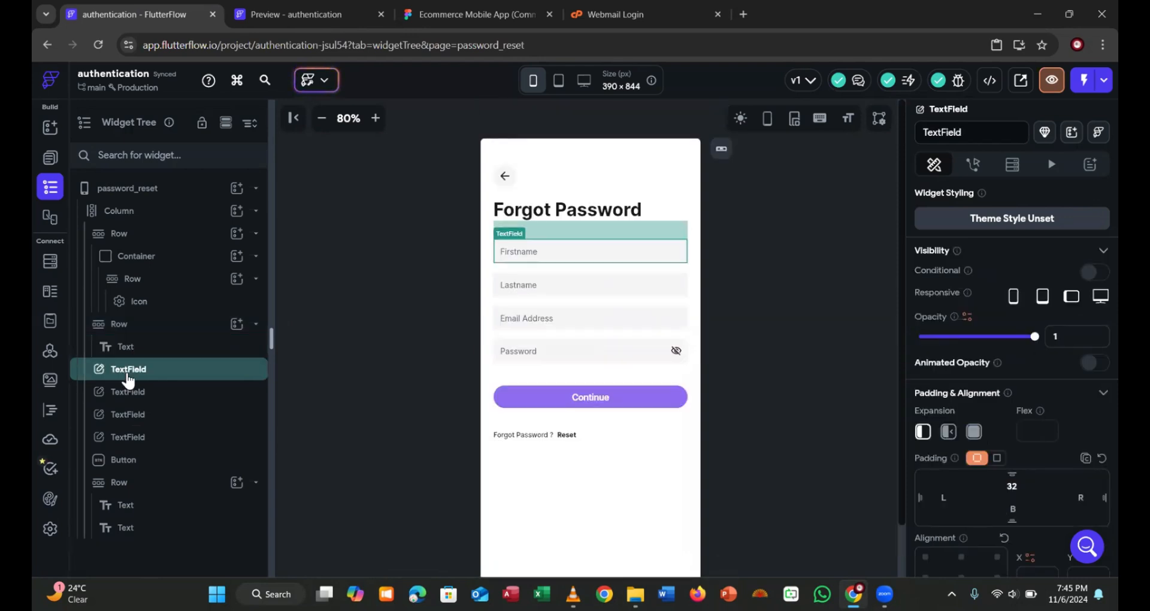
right_click(159, 372)
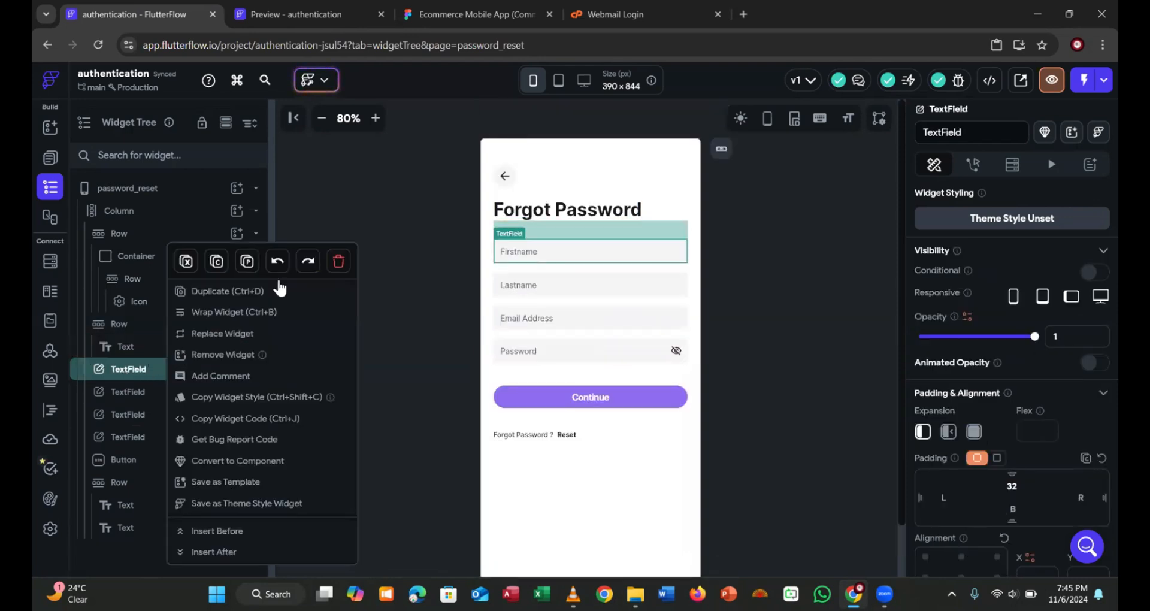
click(338, 259)
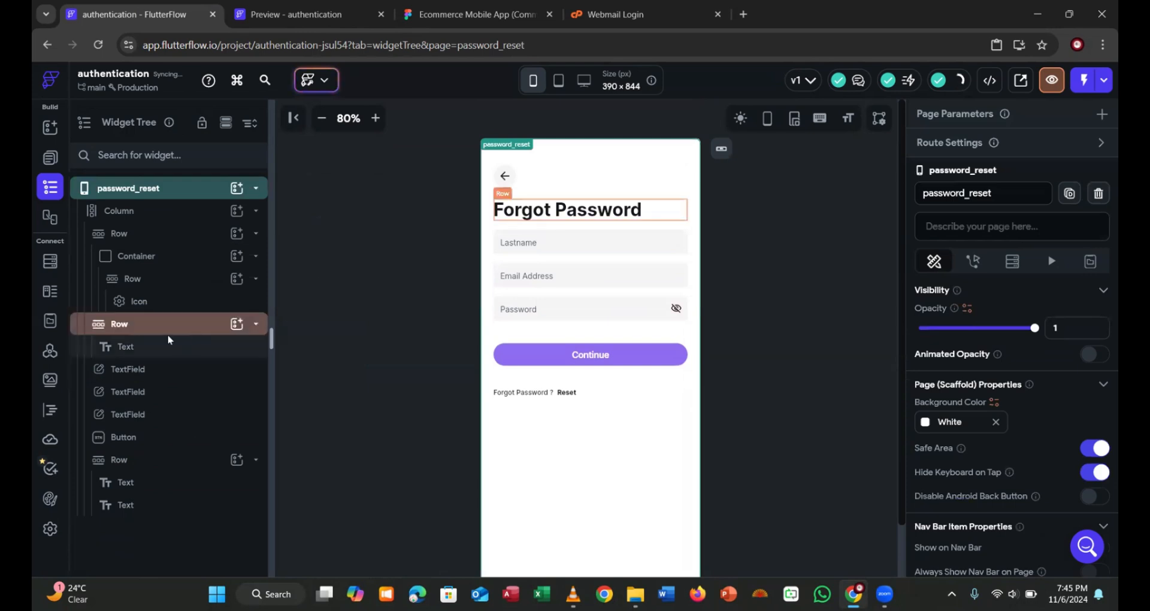
click(154, 373)
right_click(152, 374)
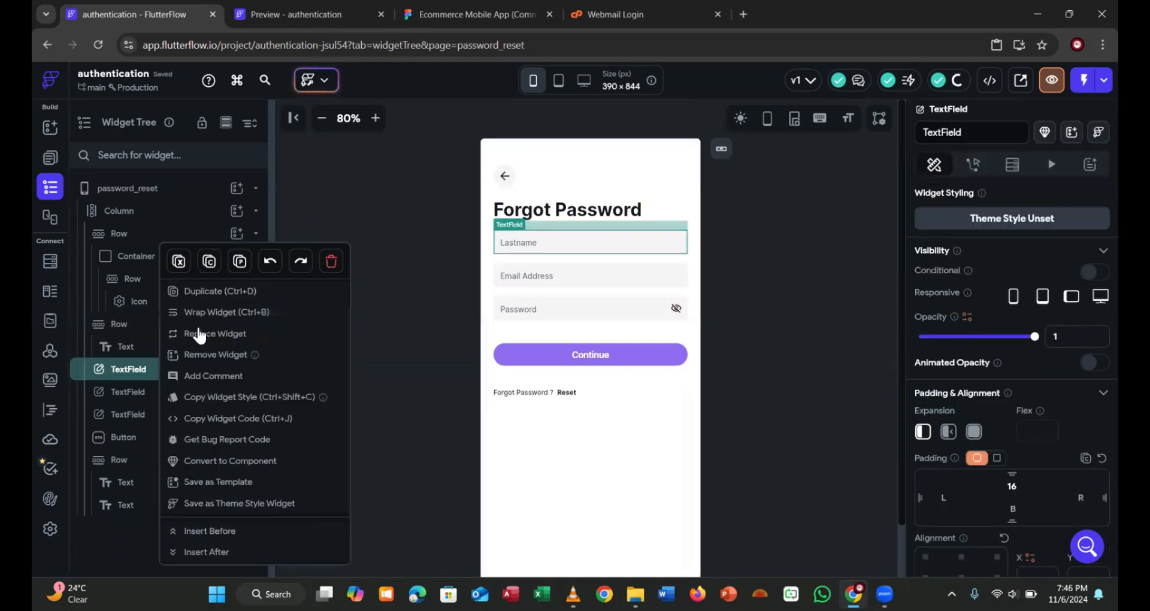
click(331, 261)
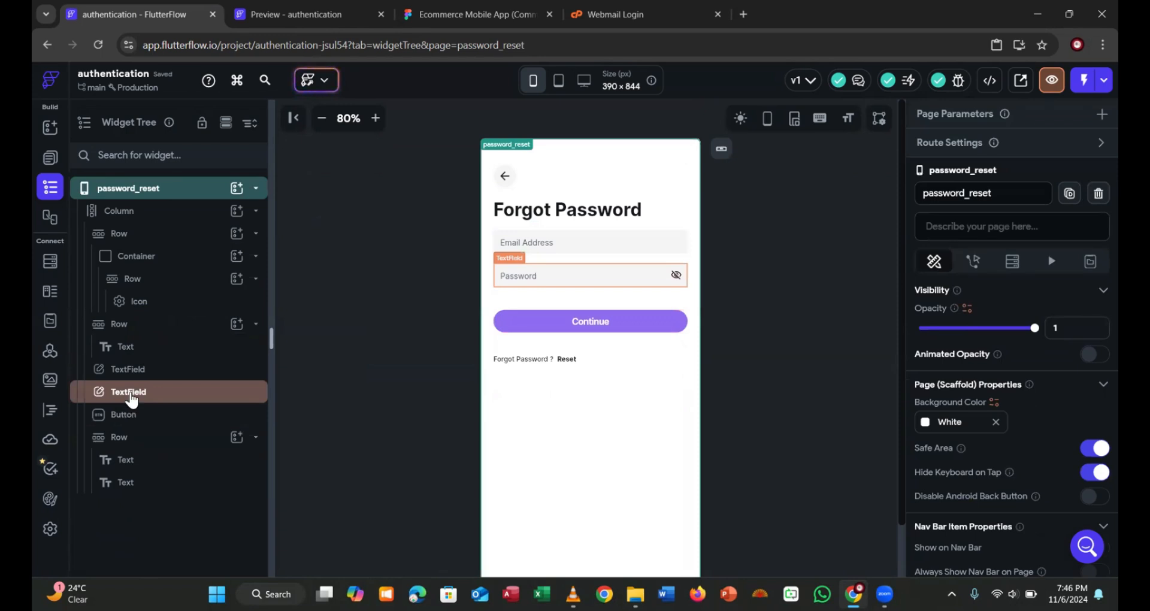
click(131, 395)
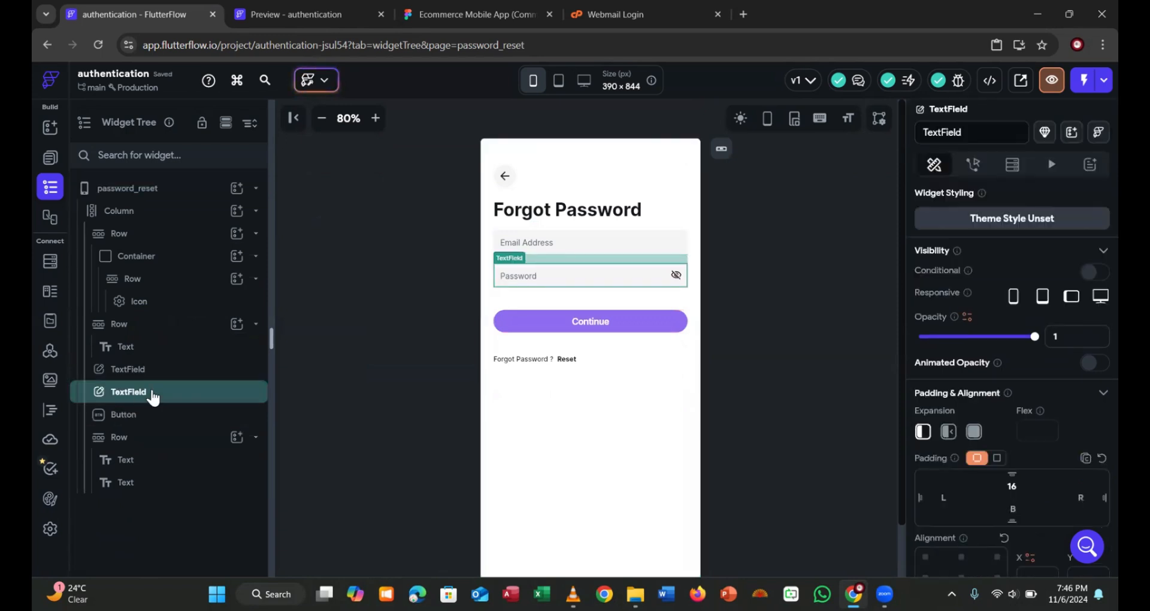
right_click(154, 396)
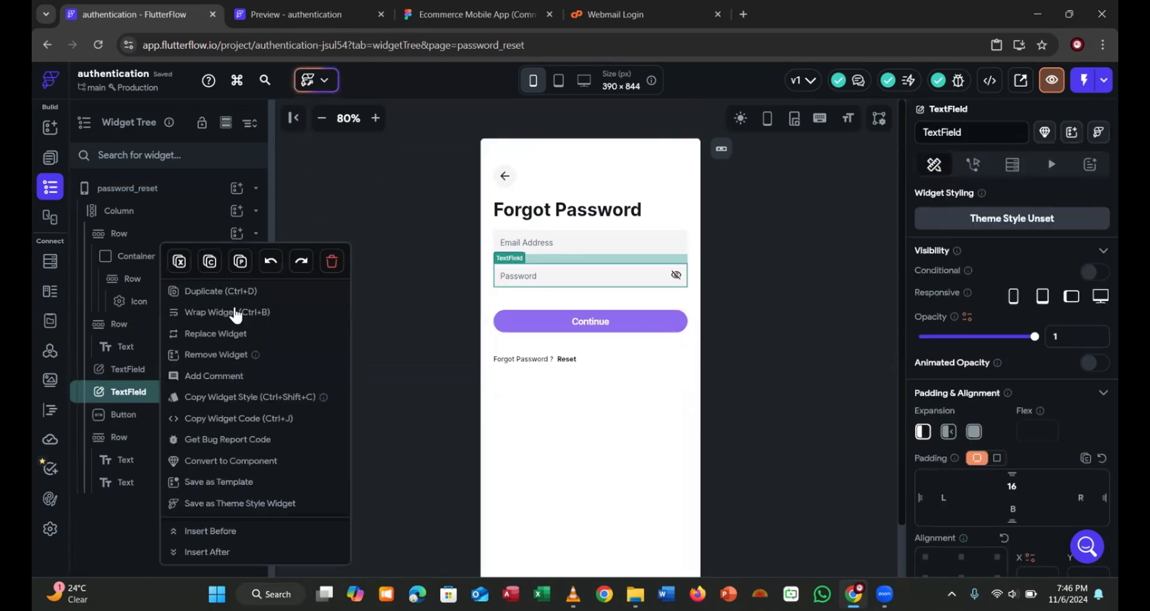
click(333, 263)
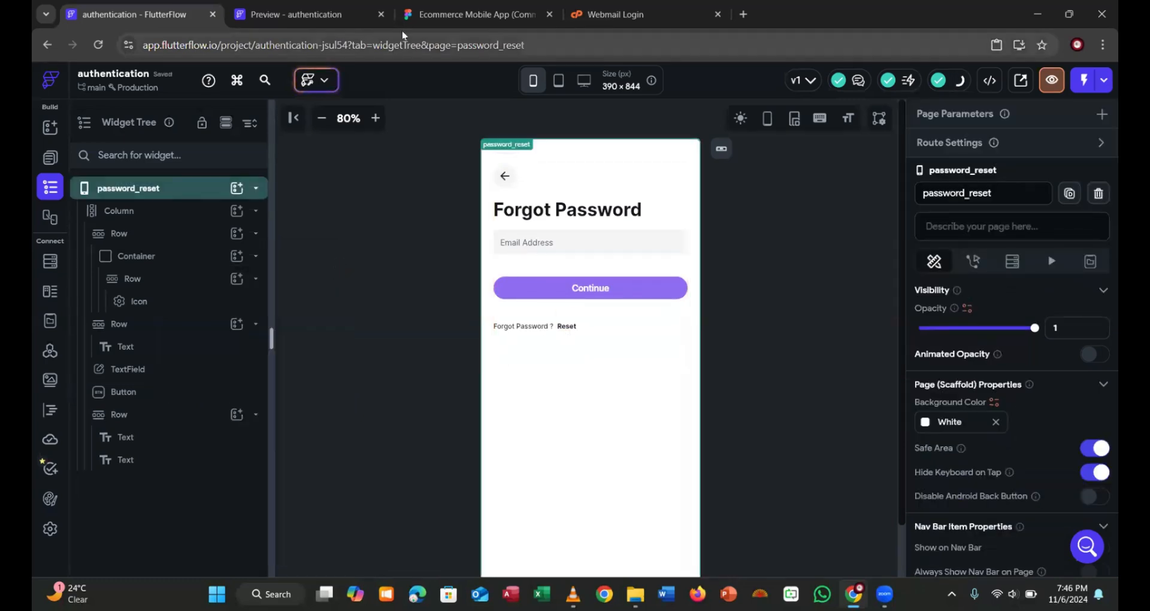
Check the area below the Continue button in the Figma Forgot Password design and delete the Forgot Password / Reset row in FlutterFlow
click(473, 13)
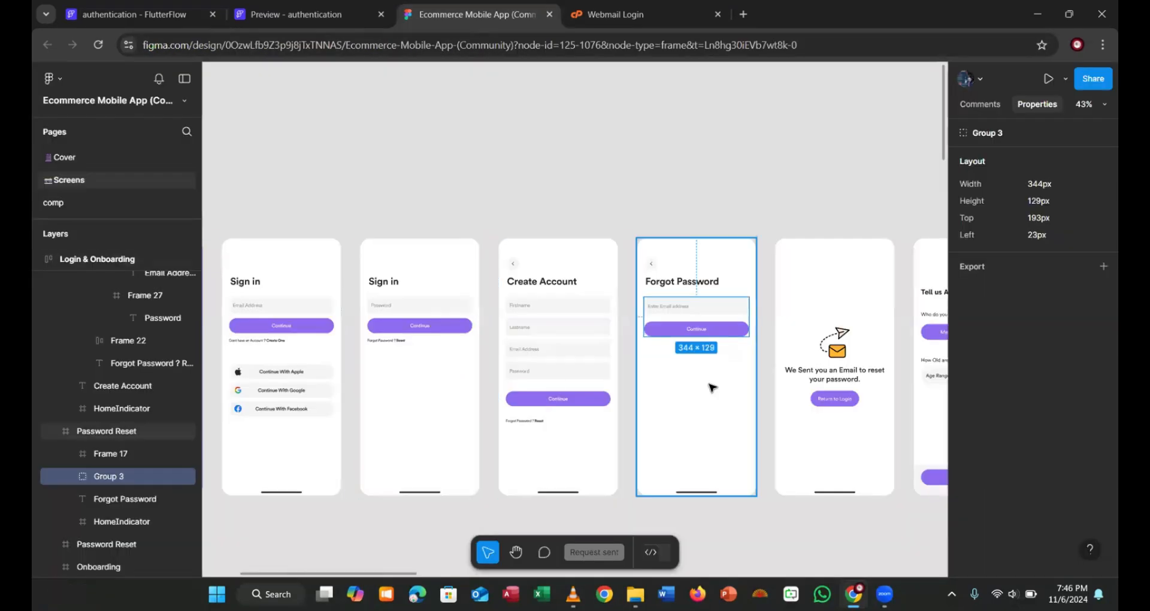
click(653, 410)
click(126, 13)
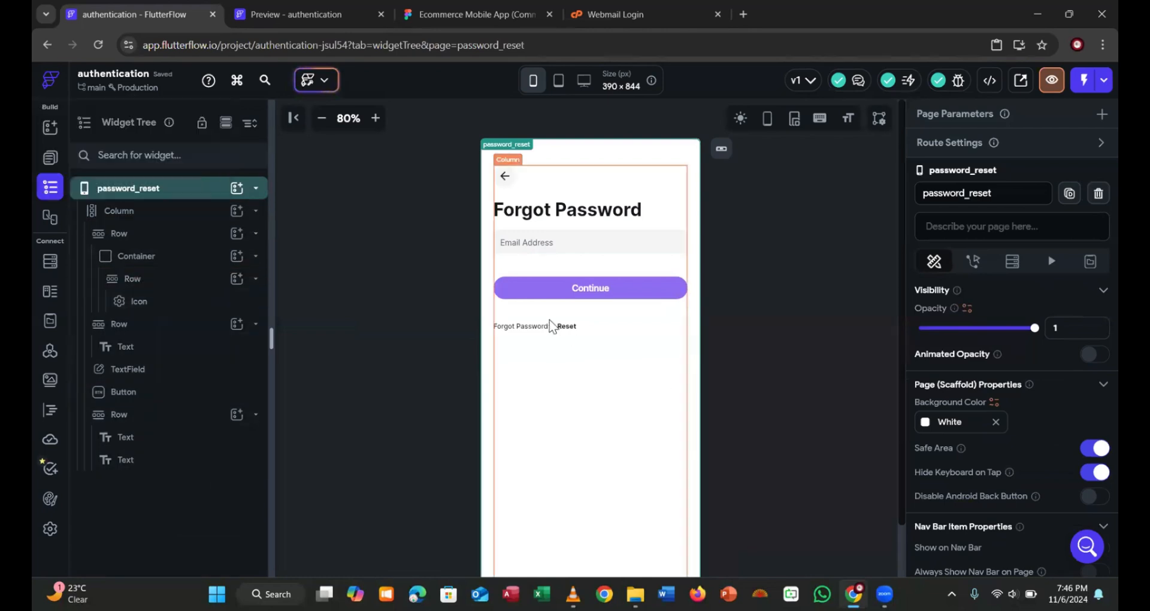
click(594, 329)
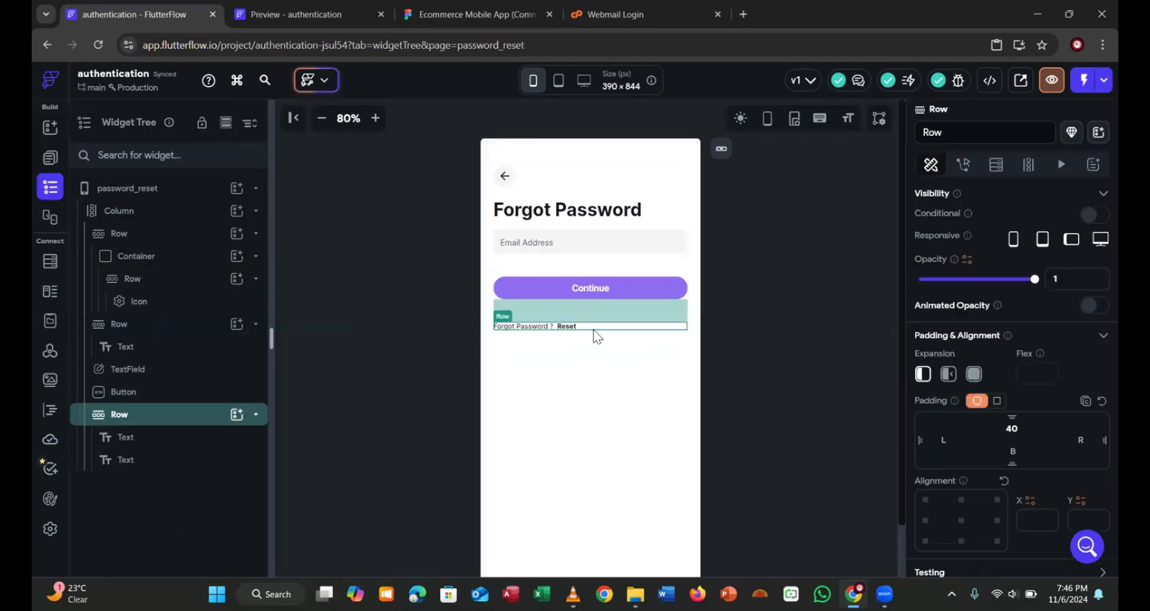
right_click(593, 329)
click(770, 308)
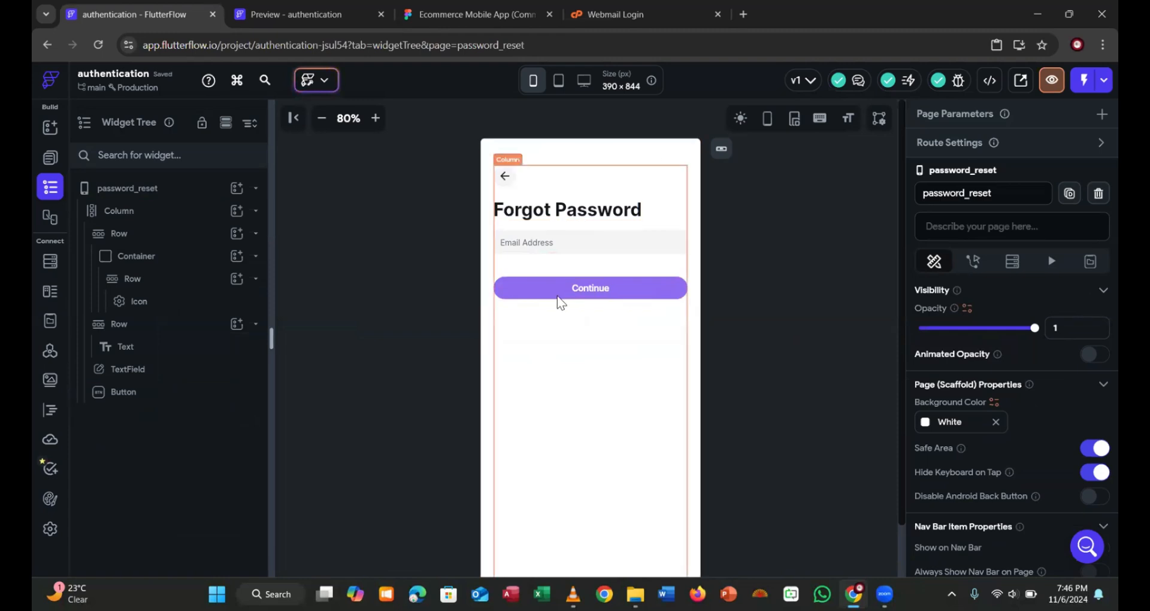
Switch to Figma and measure the Continue button's distances within the Forgot Password frame
click(431, 14)
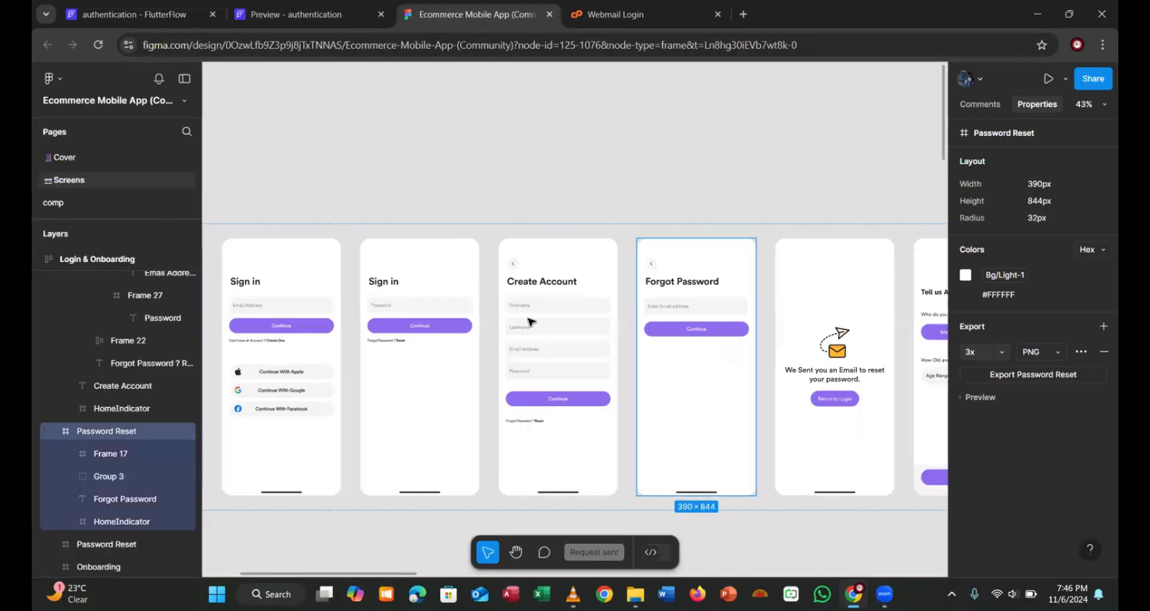
click(682, 328)
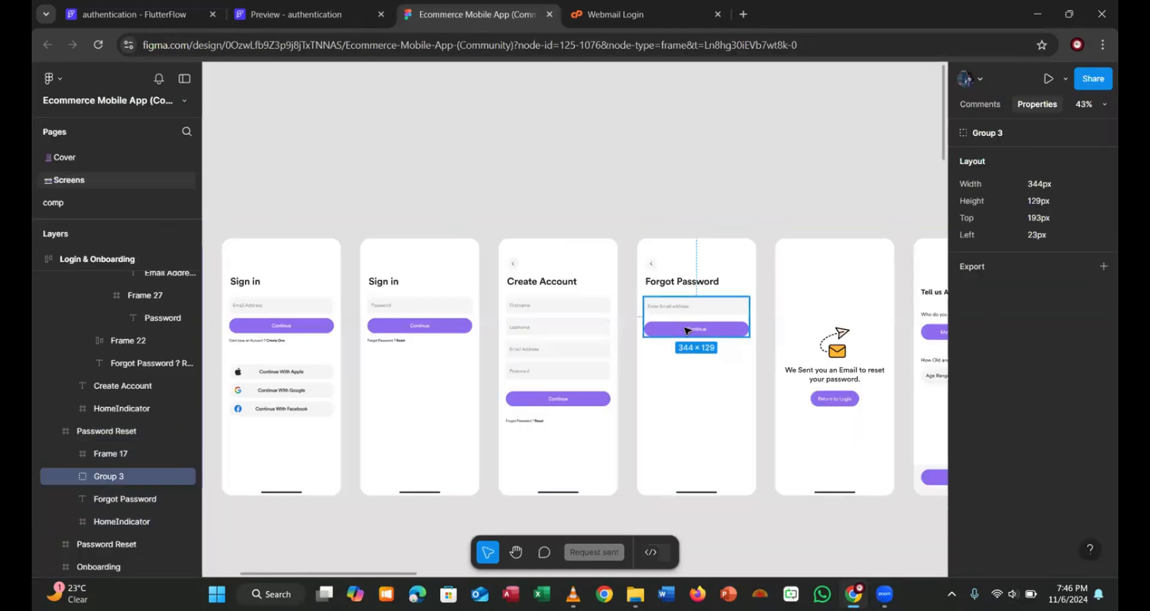
double_click(684, 330)
key(alt)
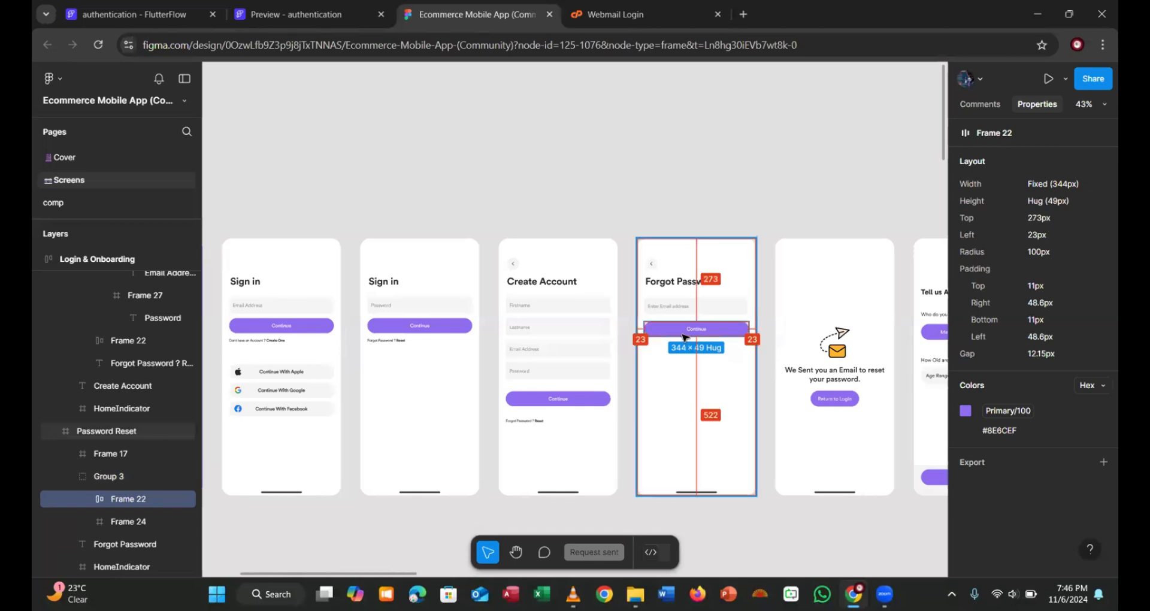
Return to FlutterFlow and reduce the Continue button's top padding on the password_reset page
click(125, 15)
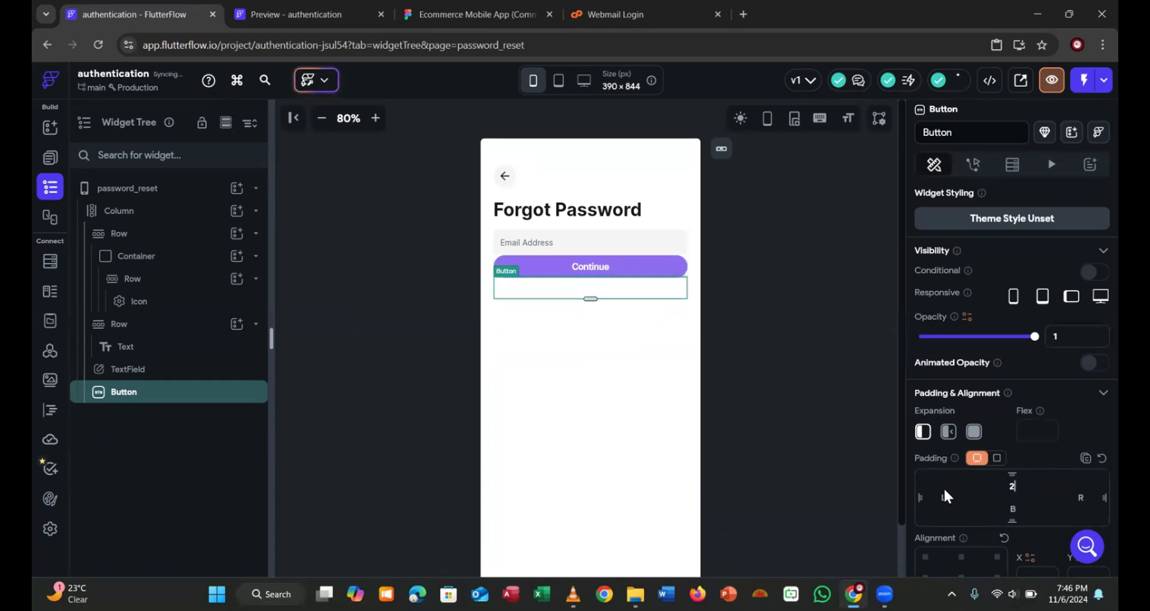
click(822, 443)
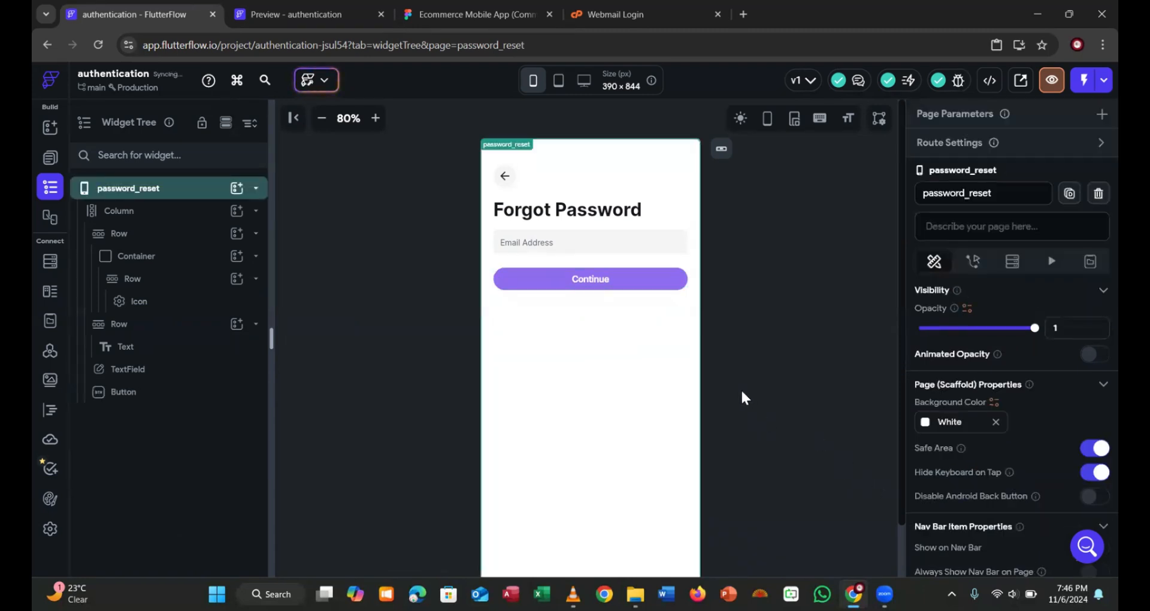
click(320, 118)
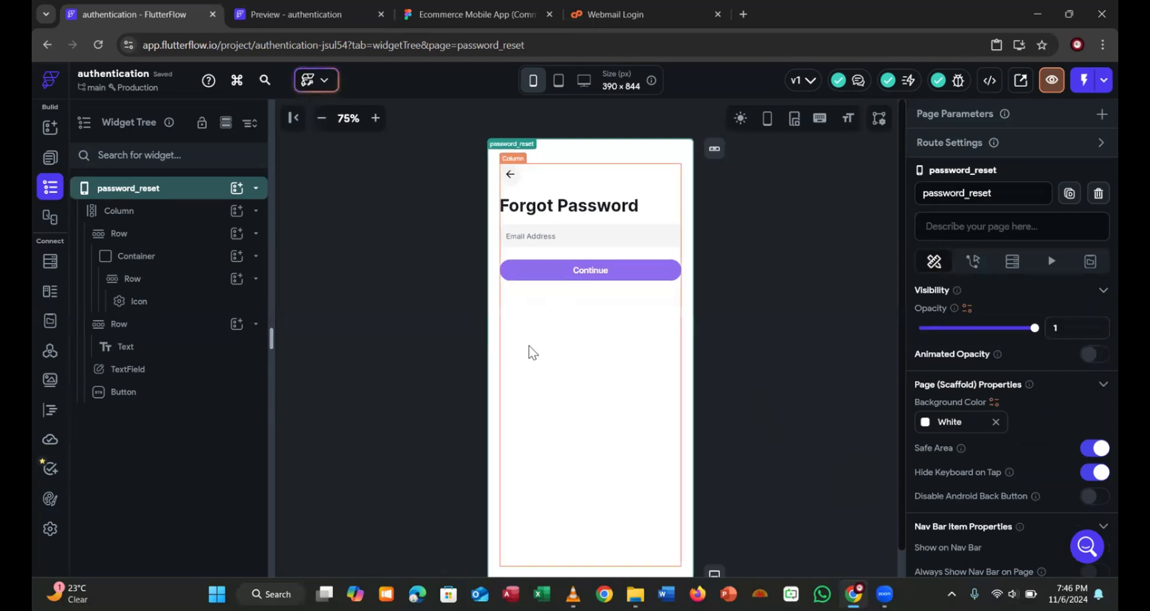
Switch to Figma and inspect the "We Sent you an Email to reset your password." screen
click(437, 14)
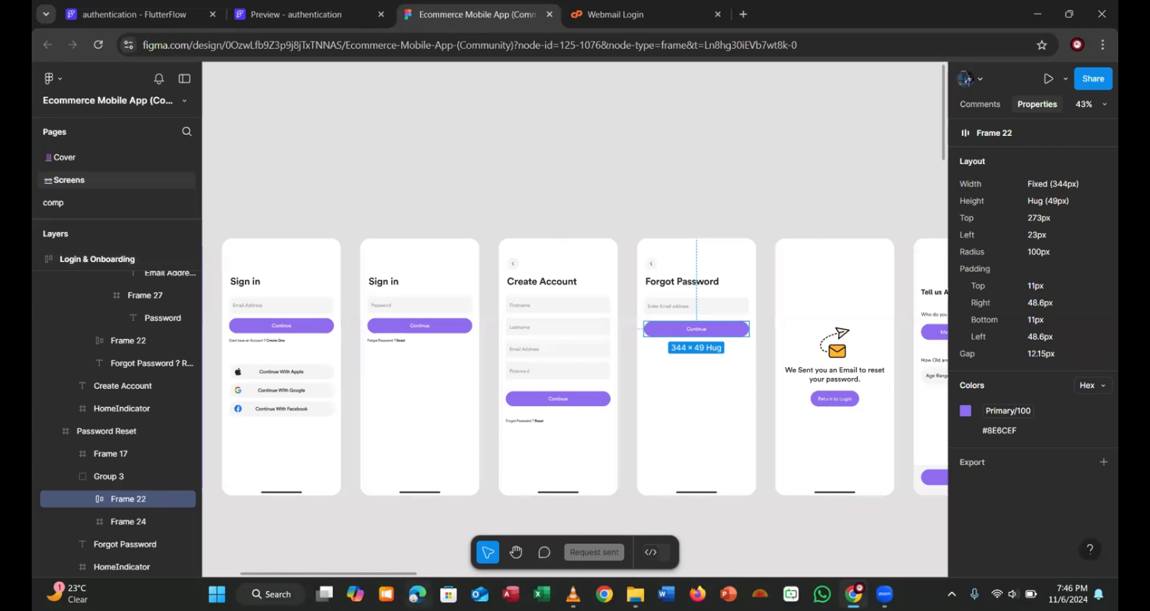
drag(401, 576, 430, 575)
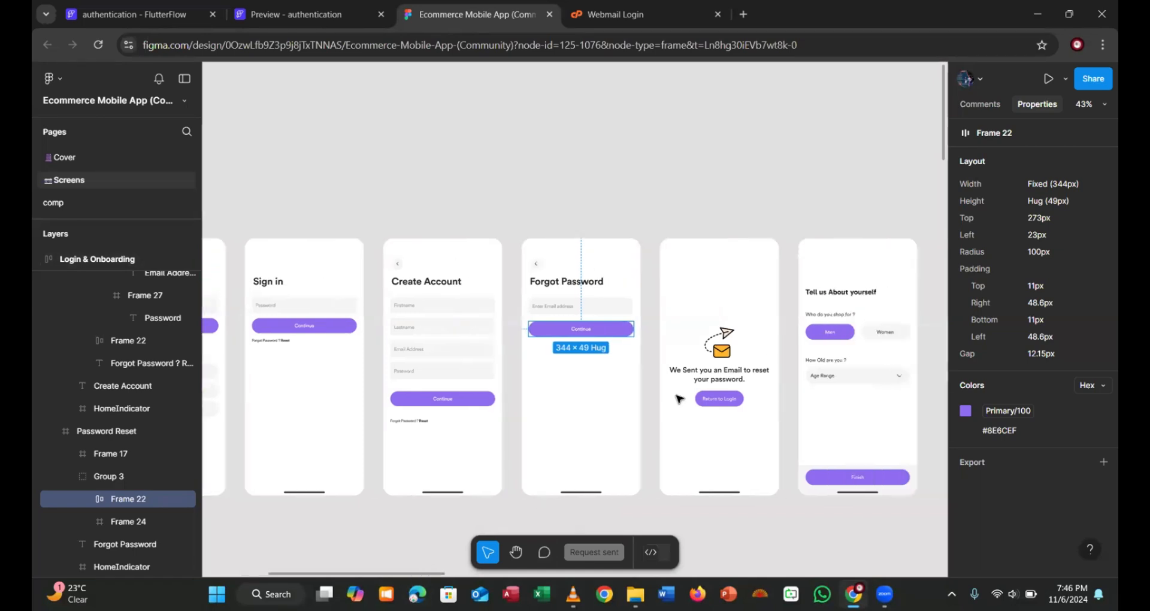
click(697, 320)
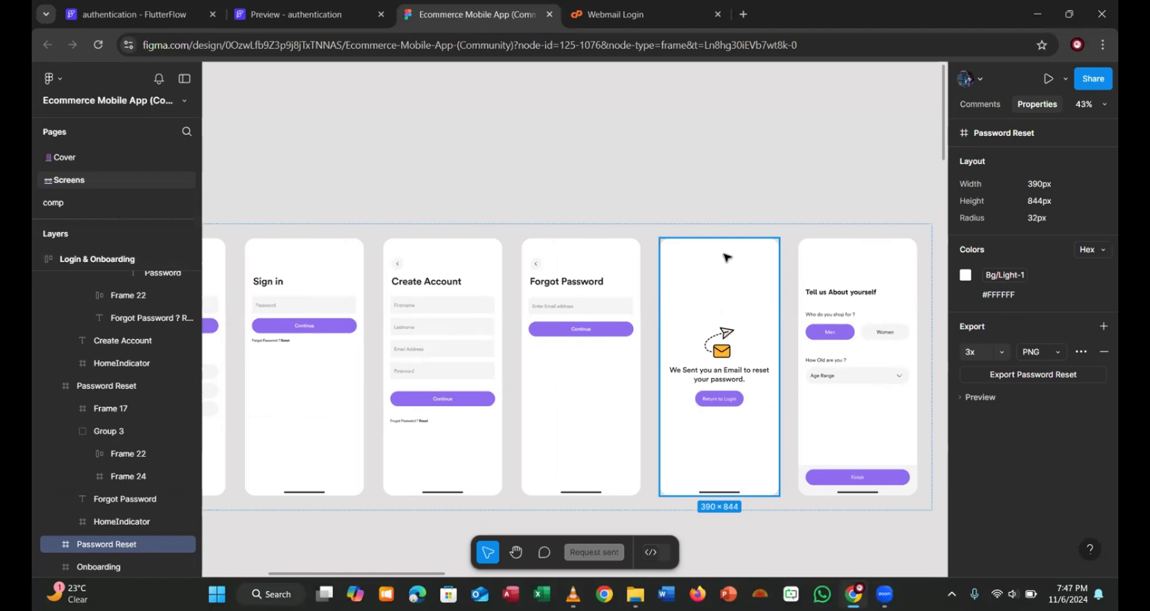
Return to FlutterFlow and create a new blank page named onbparding
click(150, 16)
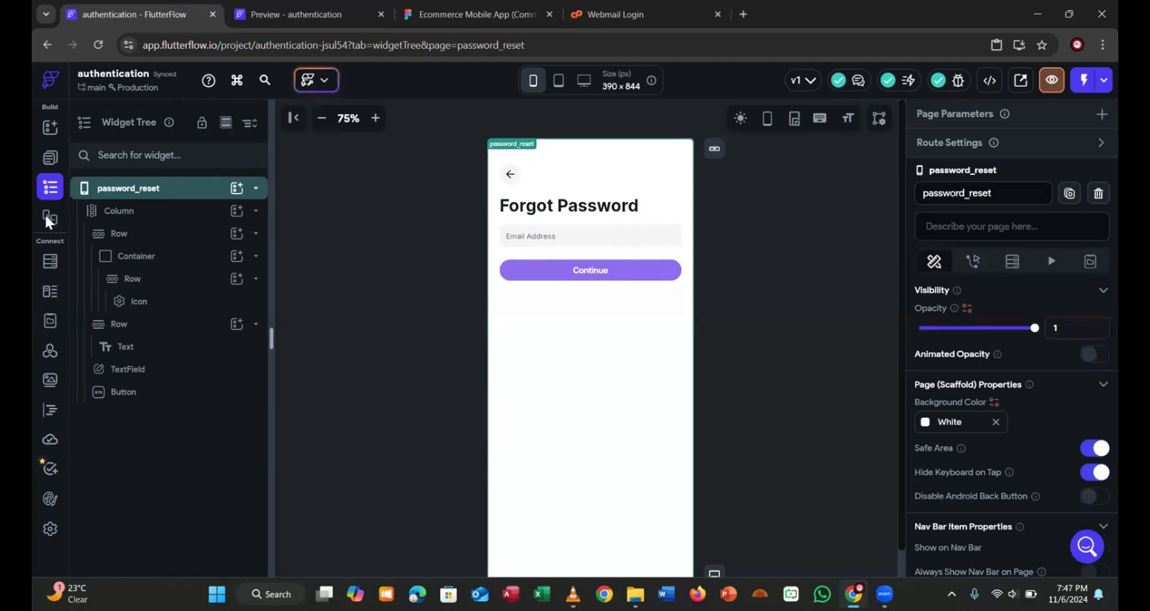
click(46, 159)
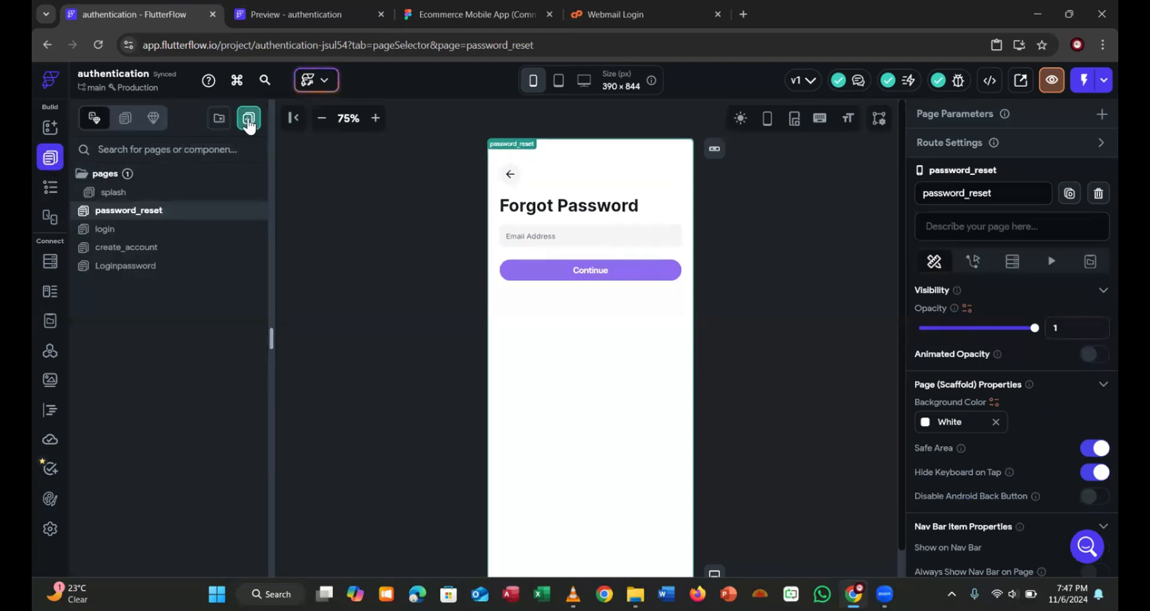
click(247, 117)
click(309, 399)
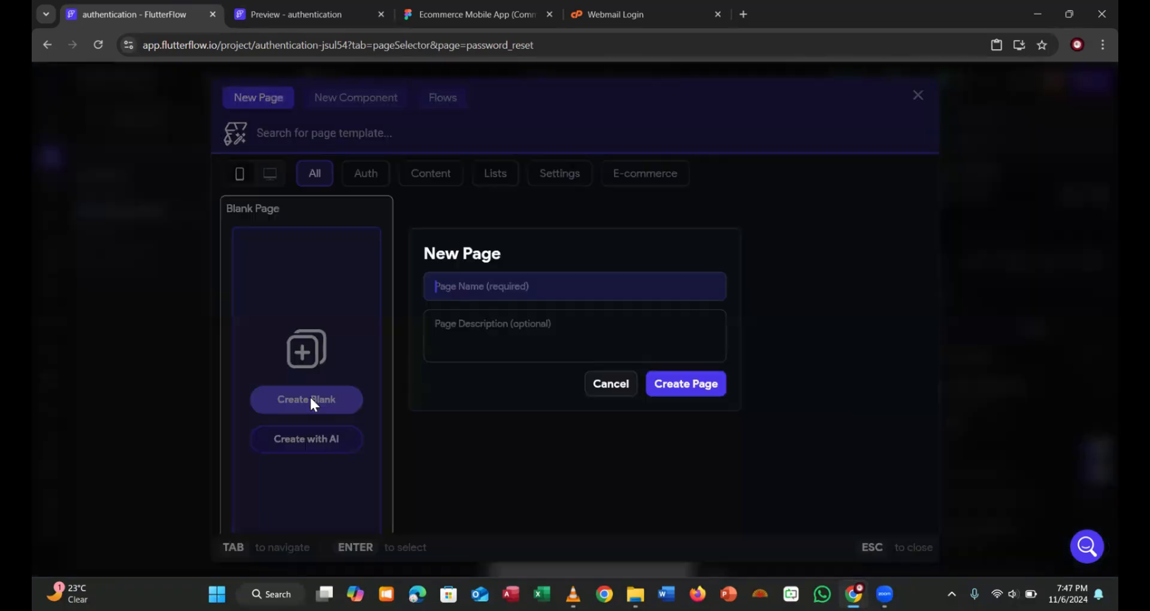
text(o)
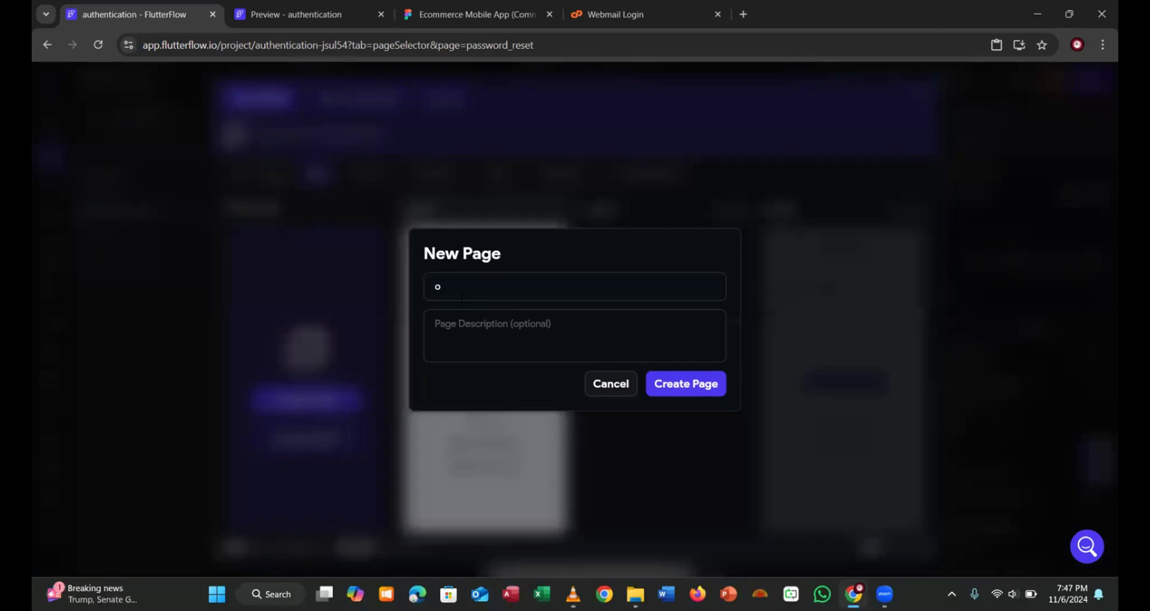
click(454, 294)
key(BackSpace)
text(o)
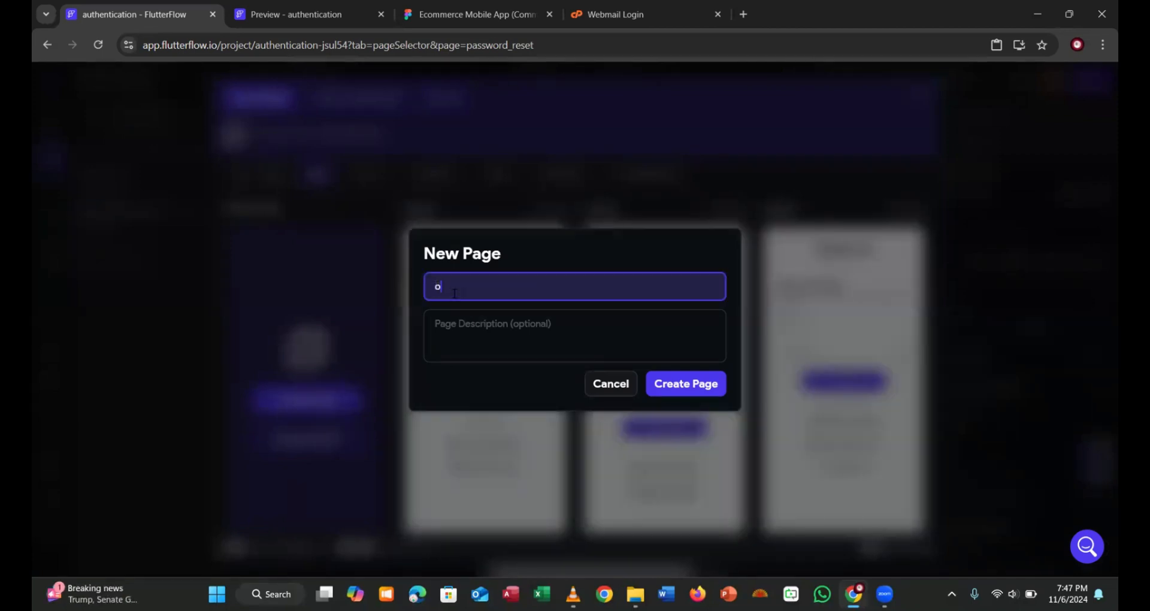
click(664, 383)
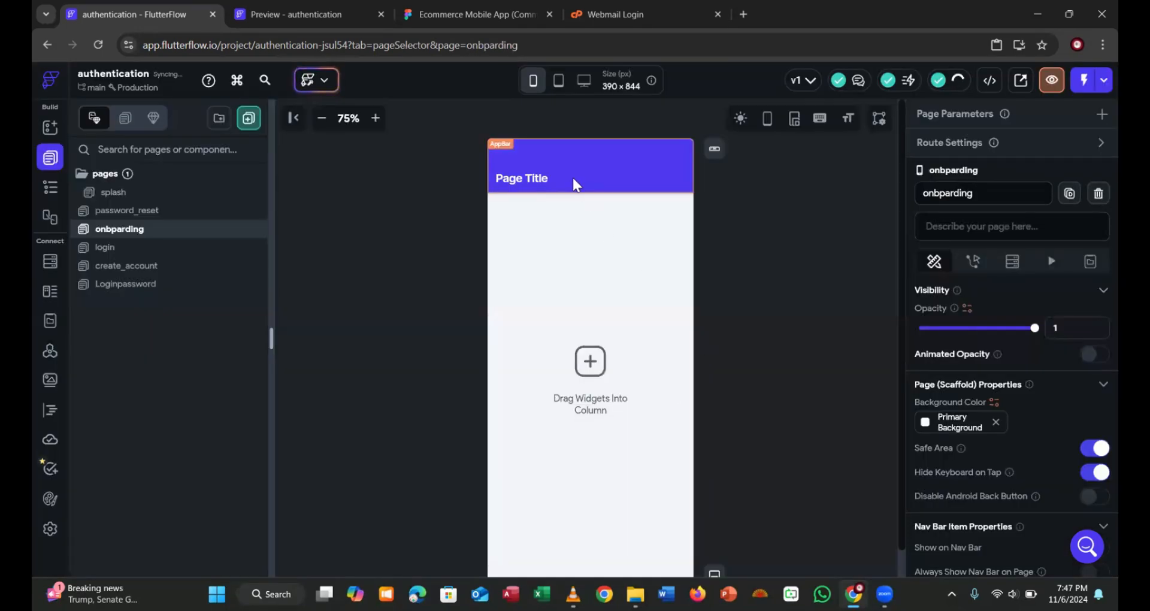
Delete the default app bar from the onbparding page and select its column
click(572, 178)
right_click(580, 181)
click(757, 201)
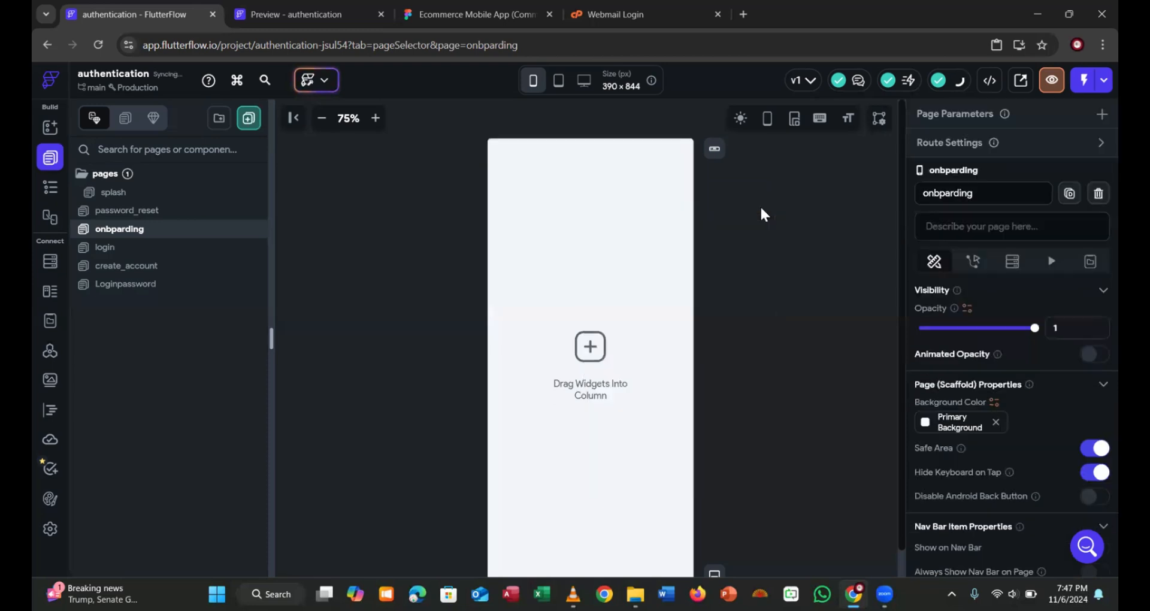
click(577, 210)
Check the email-sent screen's background color in Figma and set the onbparding page's background color to White
click(408, 16)
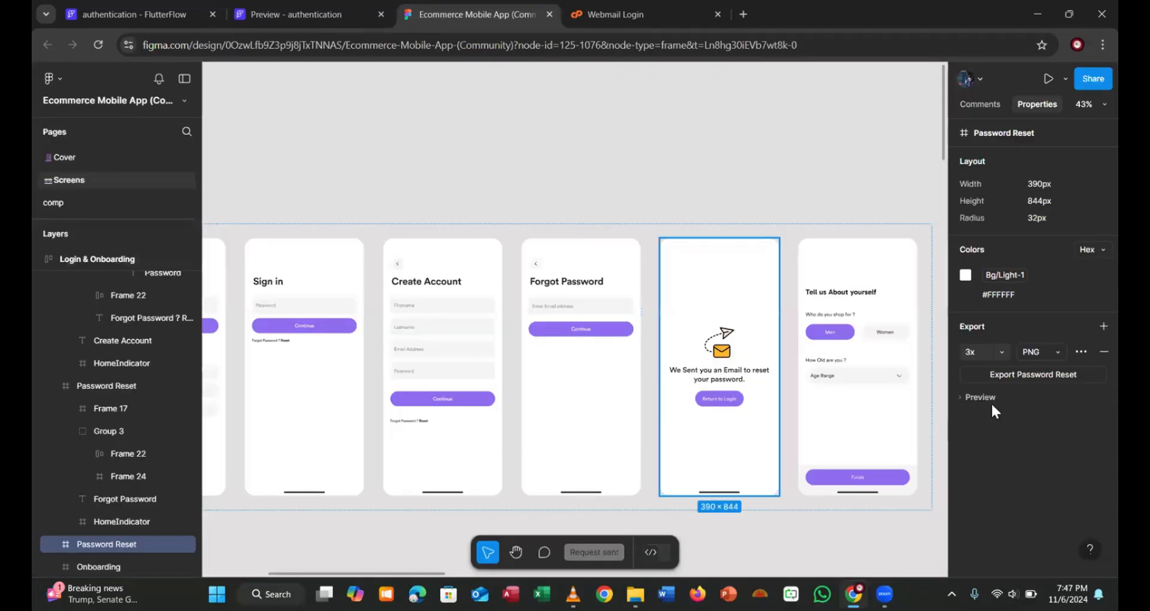
click(122, 17)
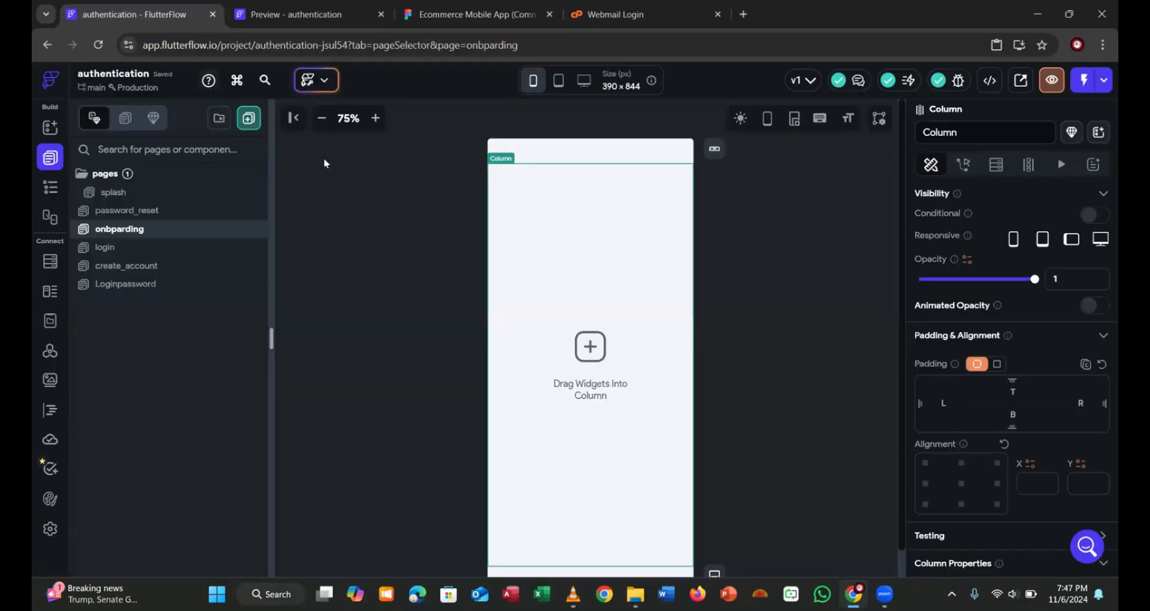
click(49, 190)
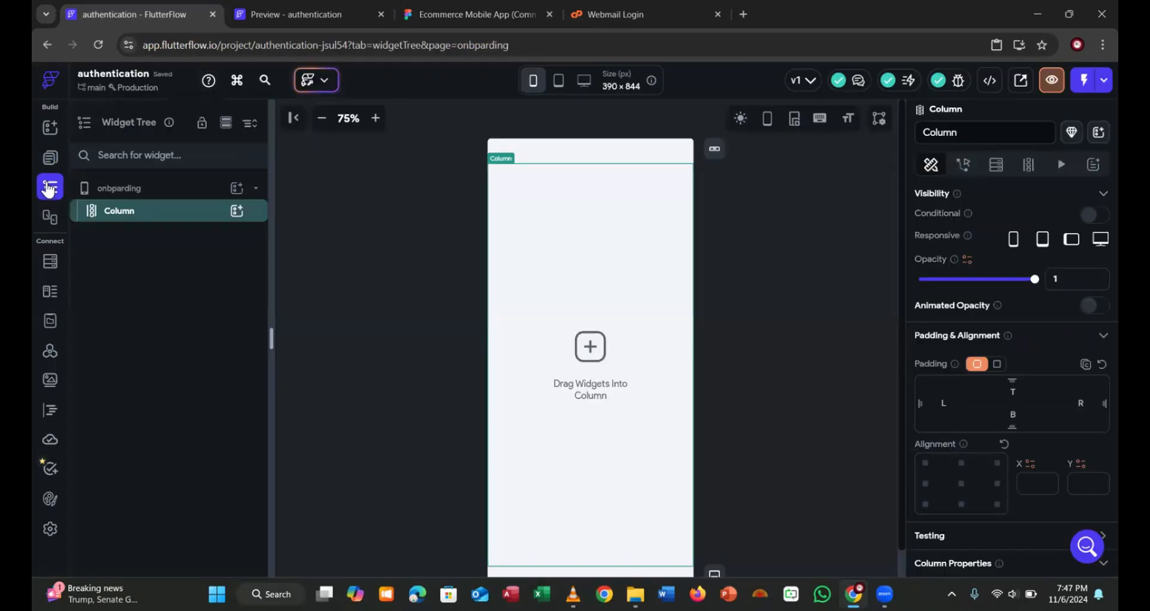
click(149, 192)
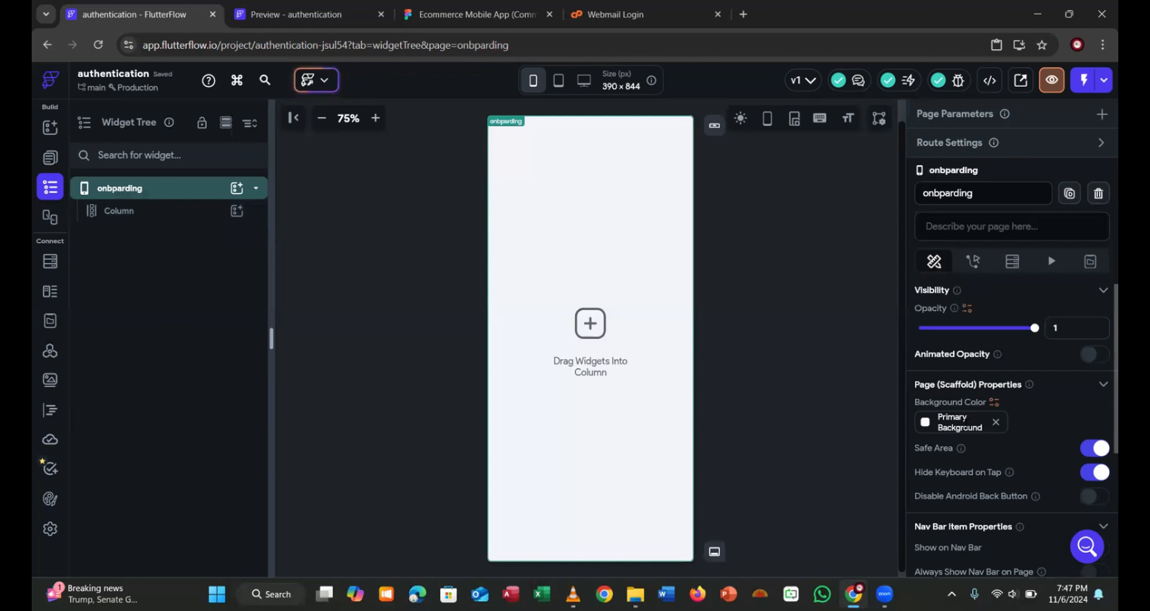
click(962, 426)
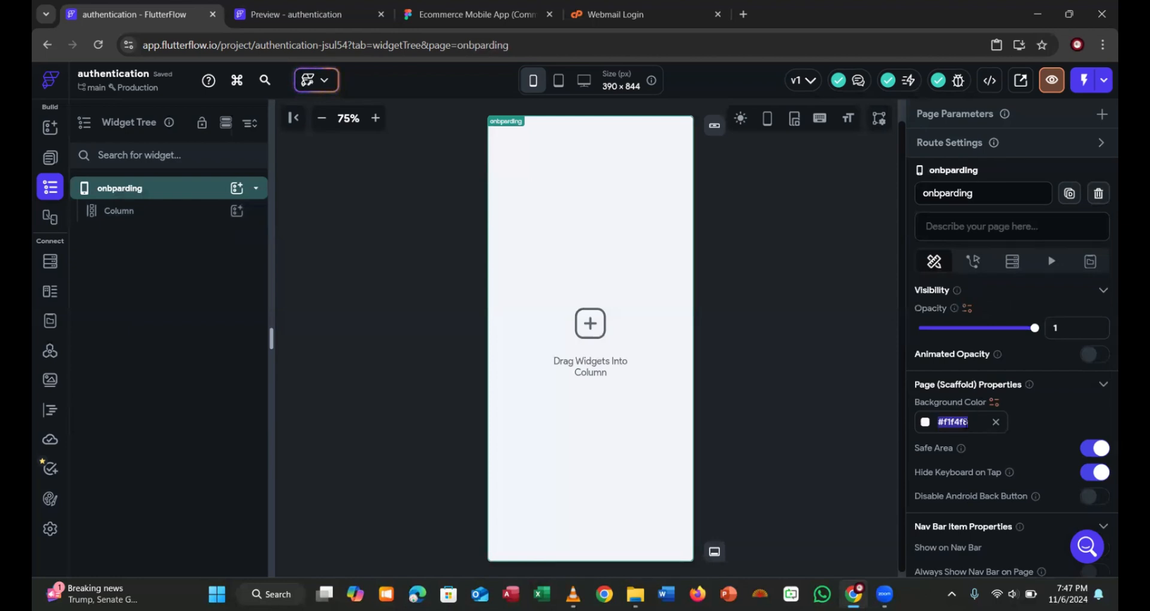
text(#)
key(Return)
click(968, 422)
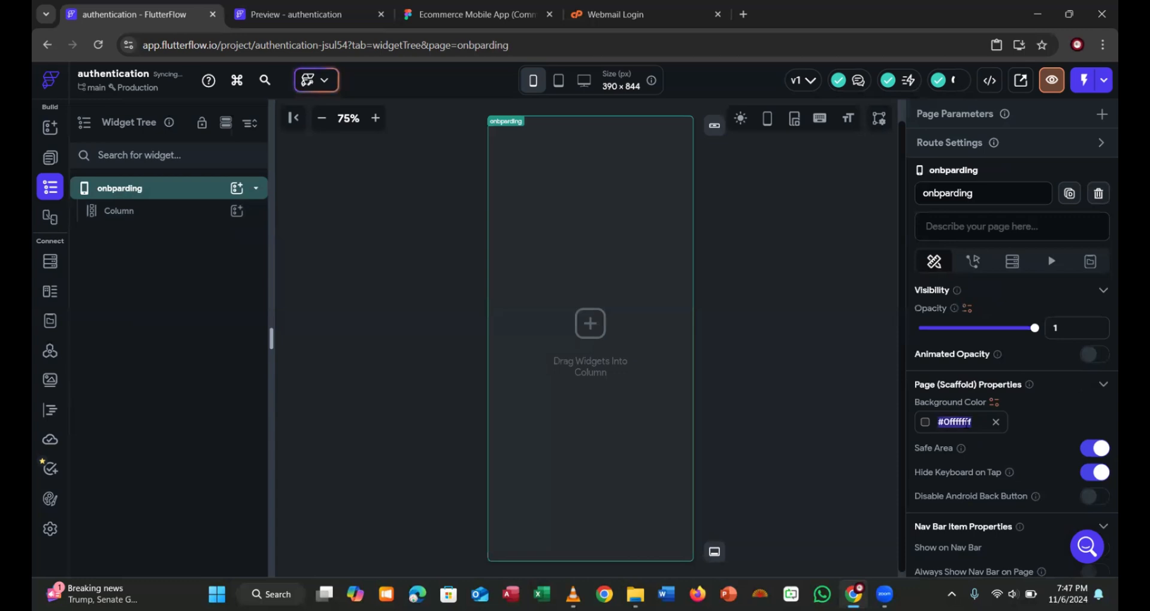
text(#ff)
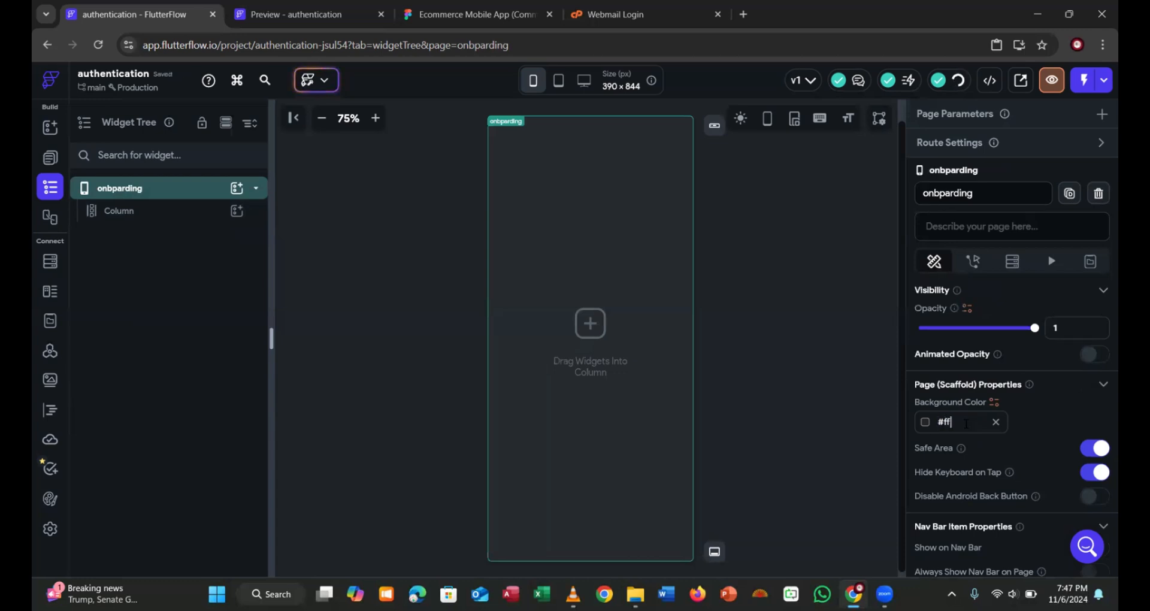
text(ff)
key(Return)
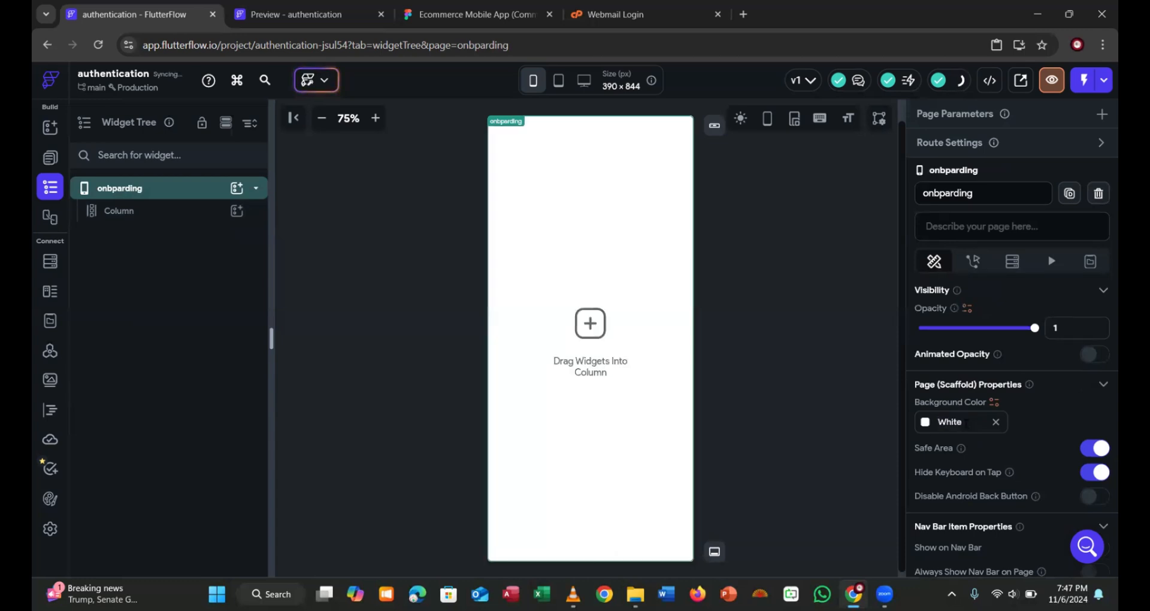
Set the left and right padding of the onbparding page's column to 23
click(524, 212)
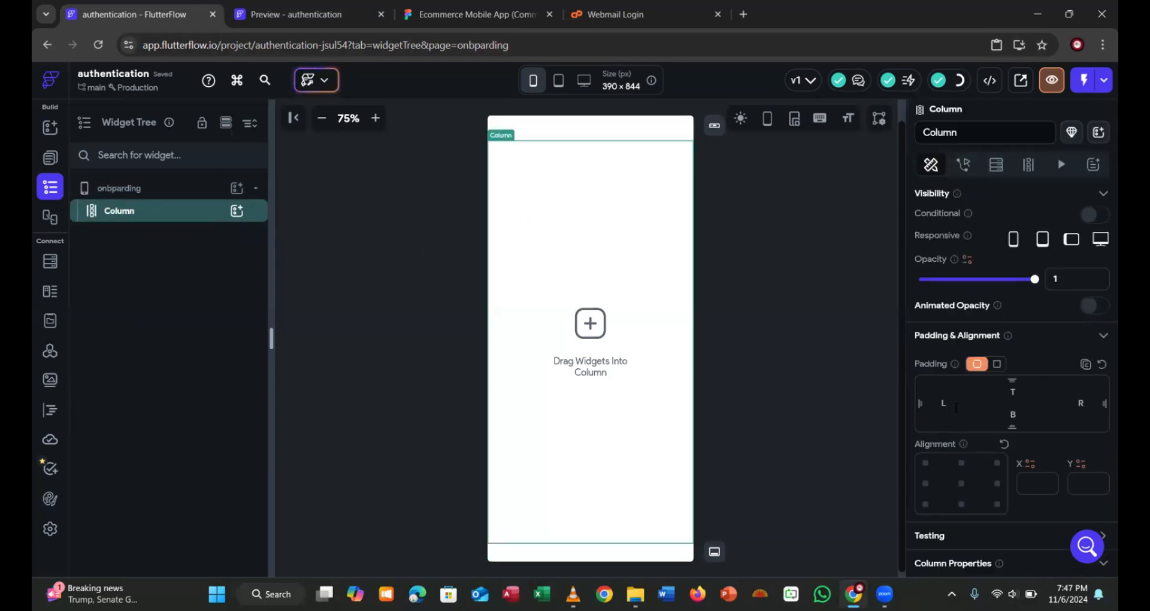
click(955, 407)
text(23)
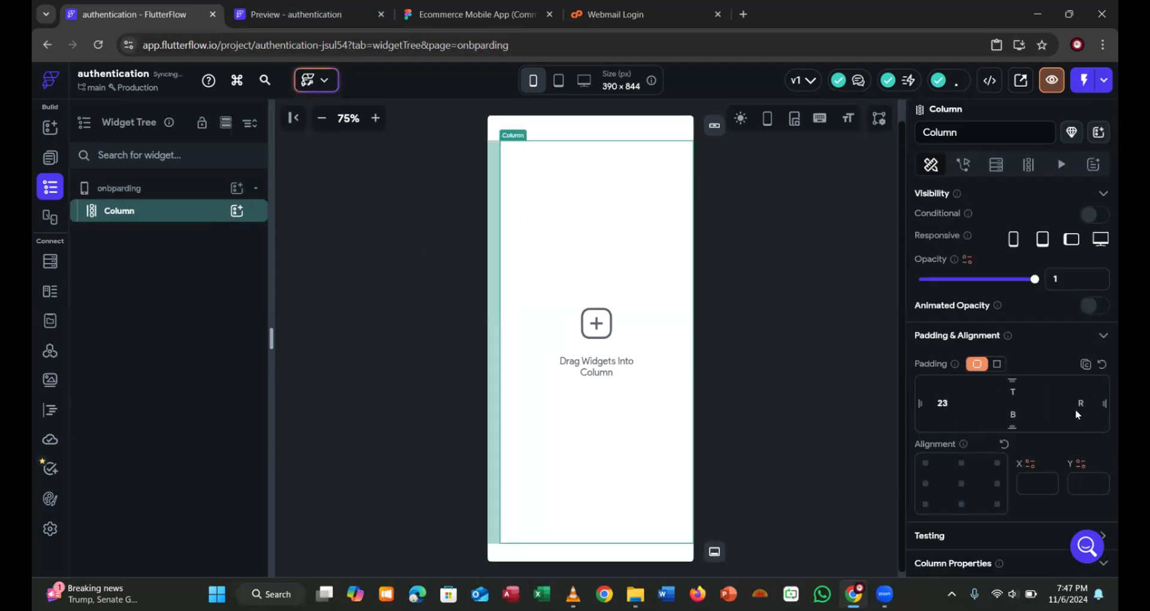
text(23)
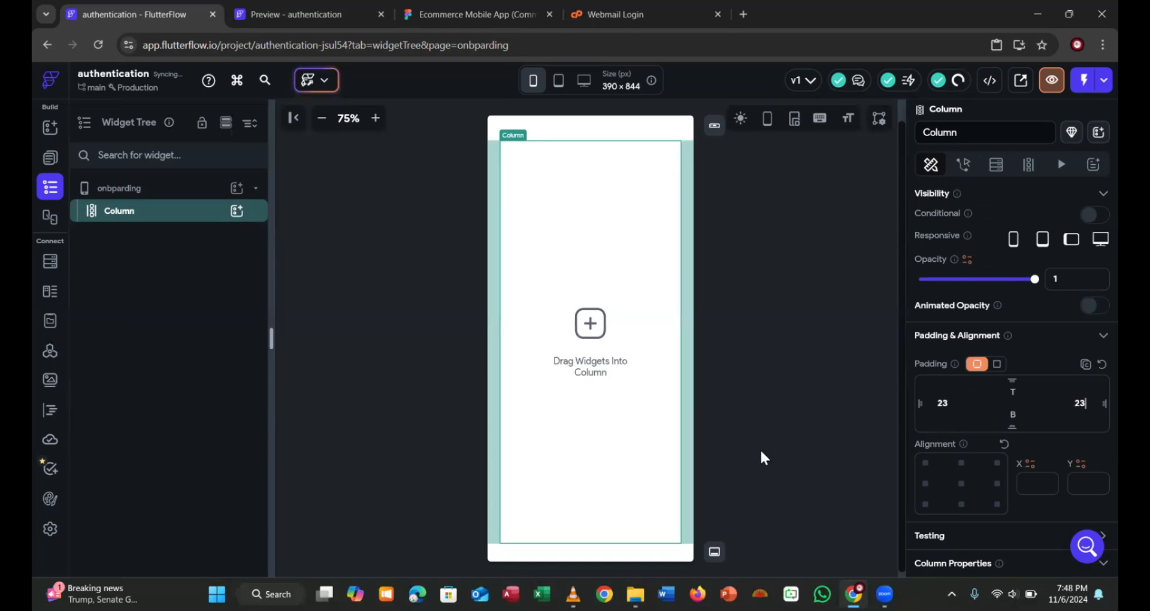
Check the email-sent screen's layout in Figma and set the onbparding column's main axis alignment to Center
click(473, 14)
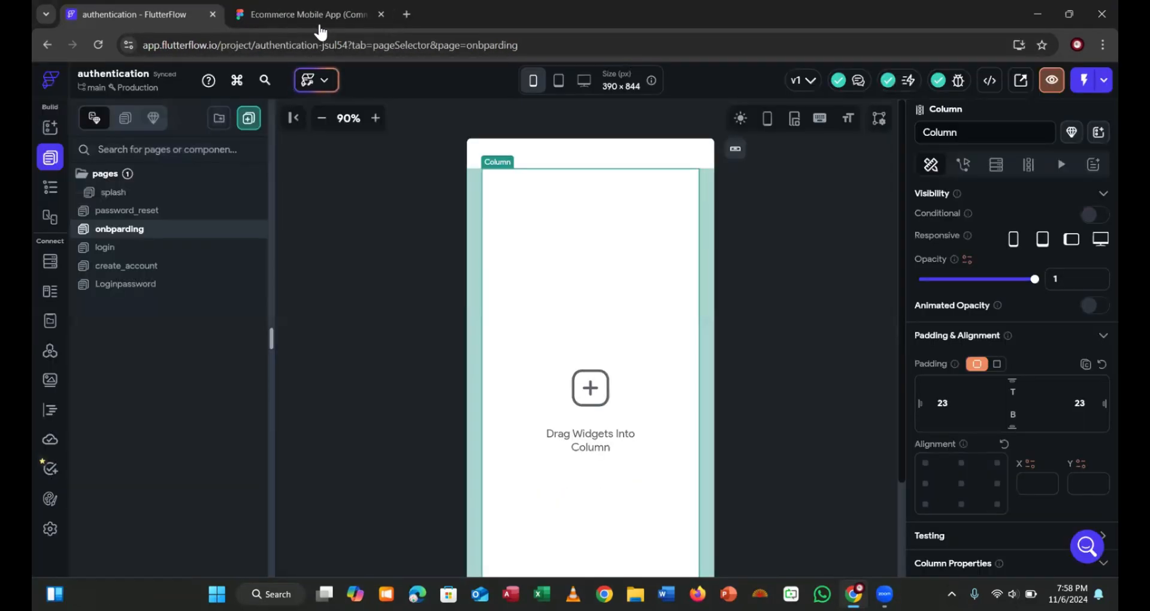
click(321, 24)
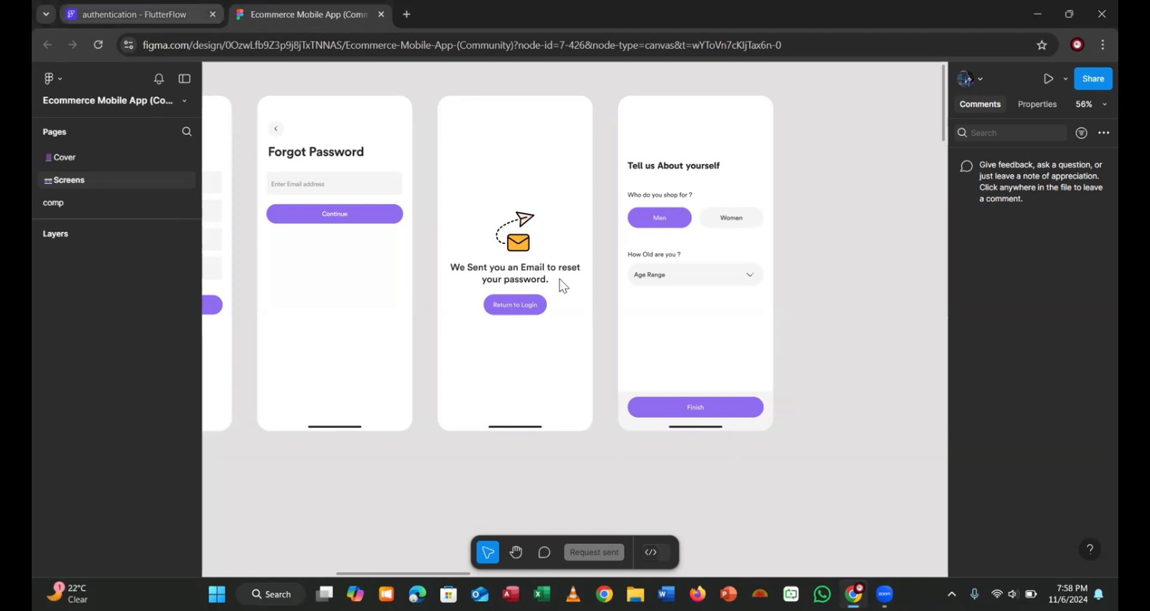
click(138, 14)
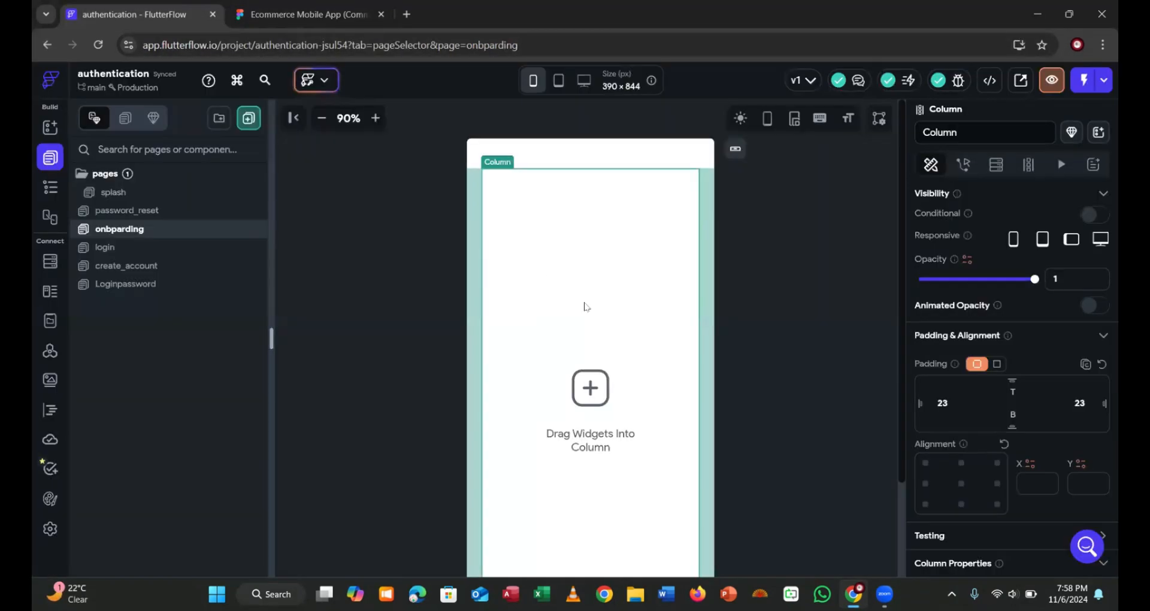
click(50, 187)
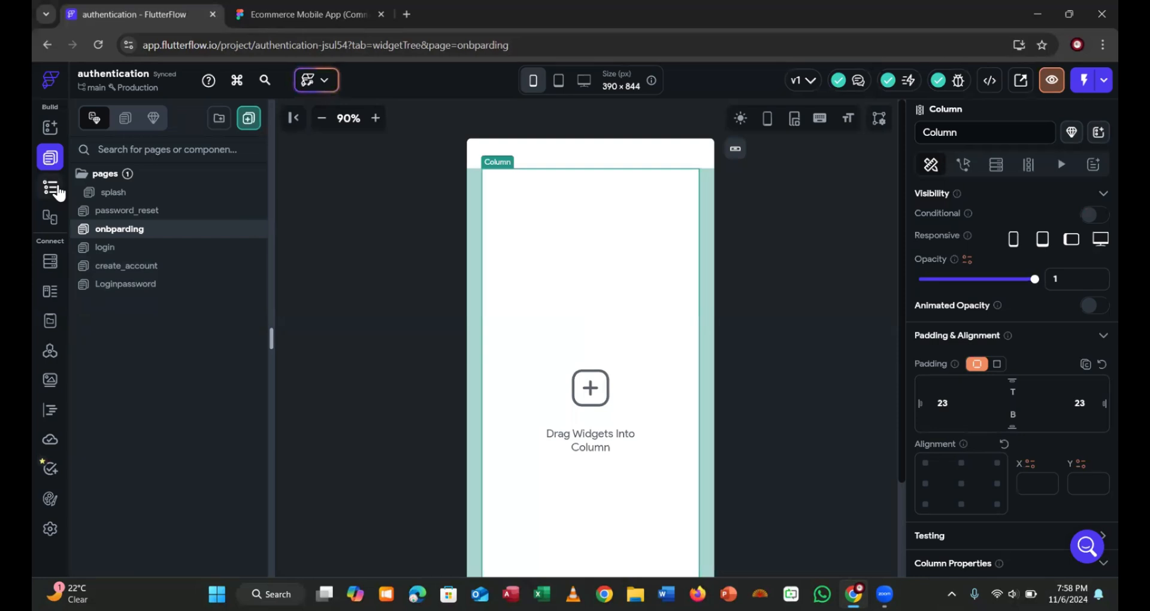
scroll(1004, 418, down, 5)
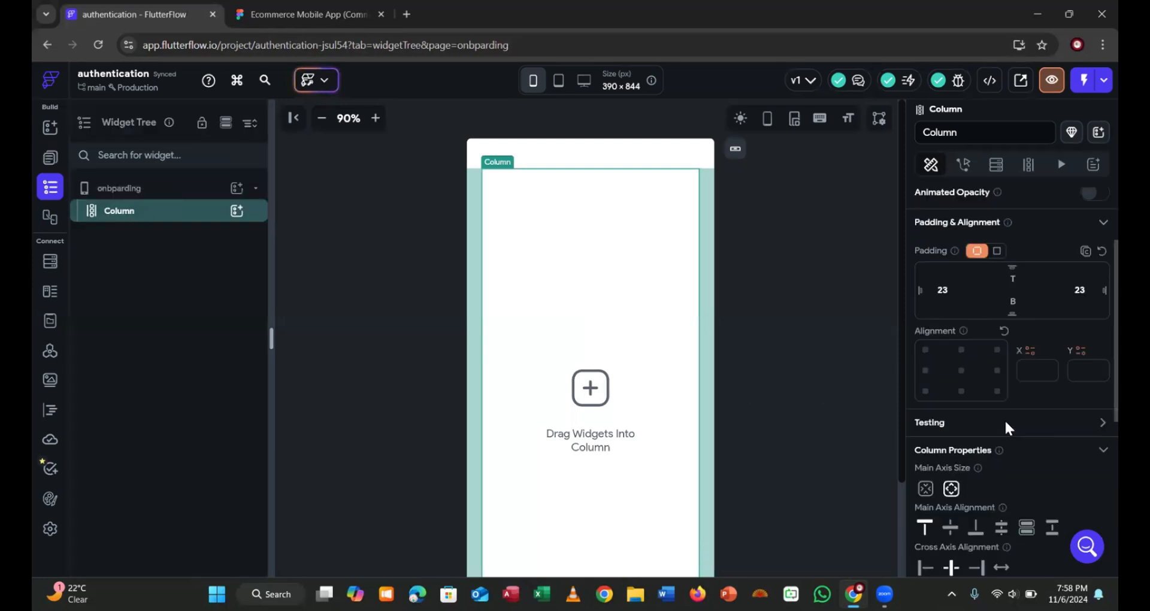
click(950, 357)
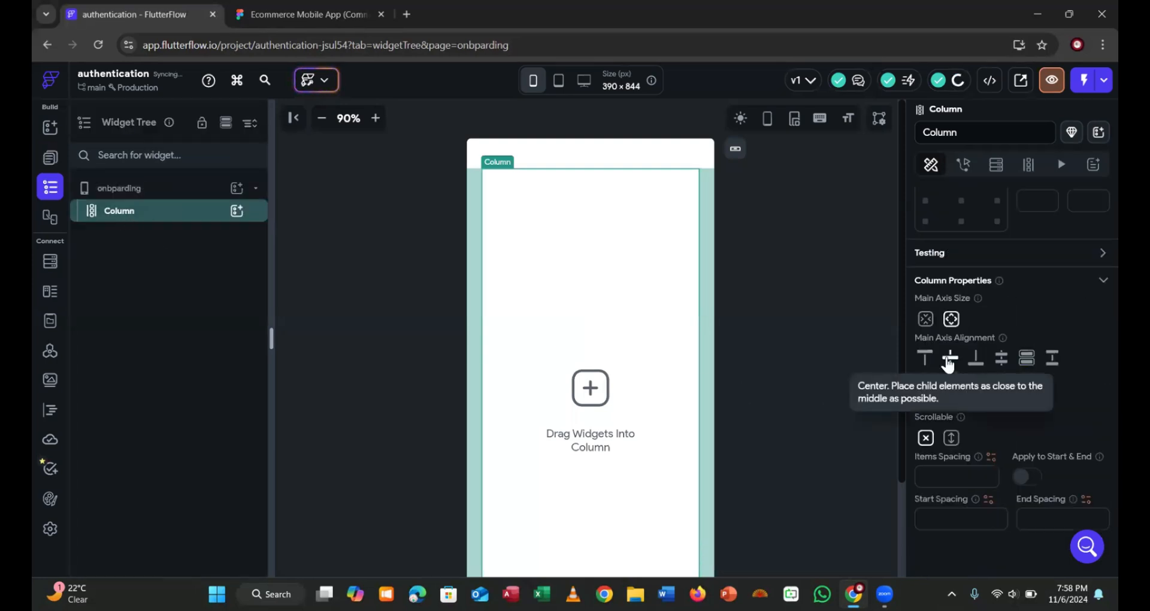
Check the email-sent screen in Figma and add a row containing an image to the onbparding page's column in FlutterFlow
click(277, 16)
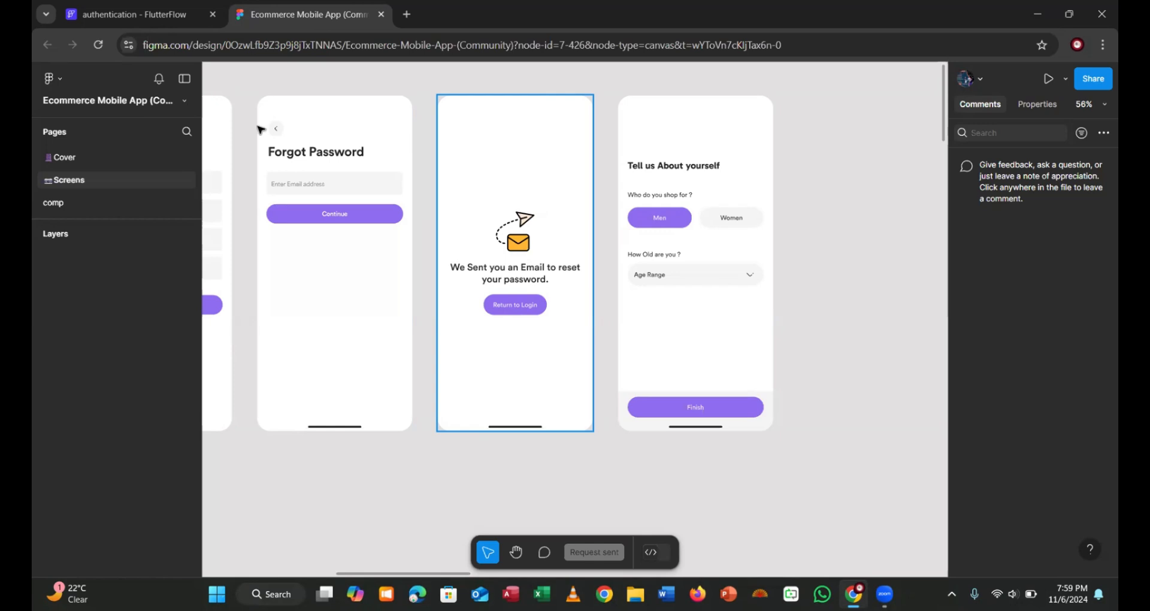
click(149, 14)
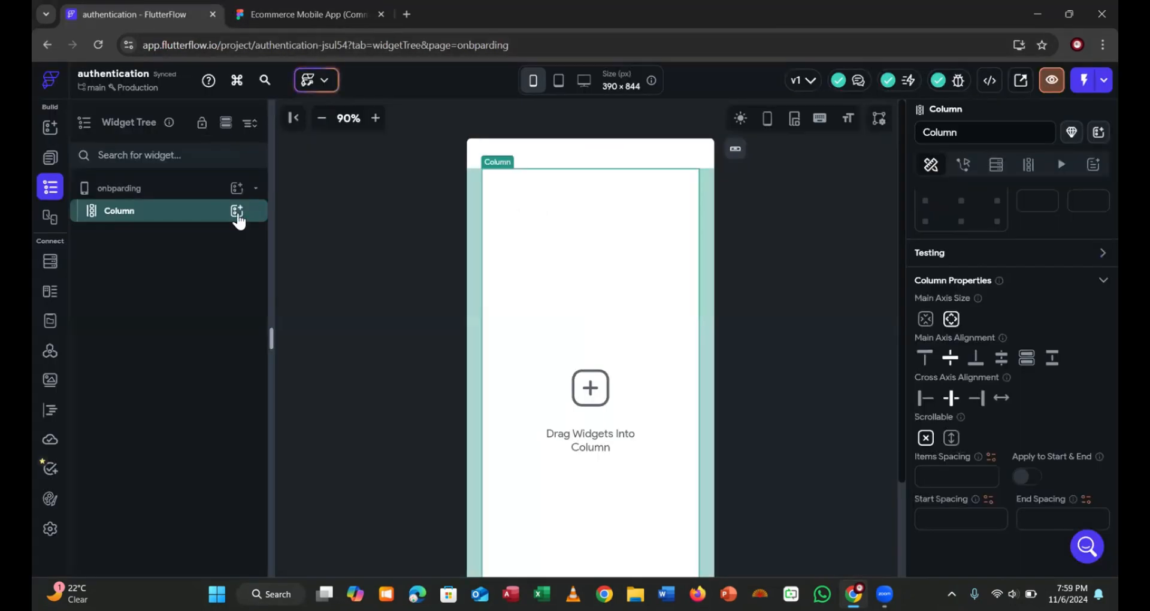
click(236, 211)
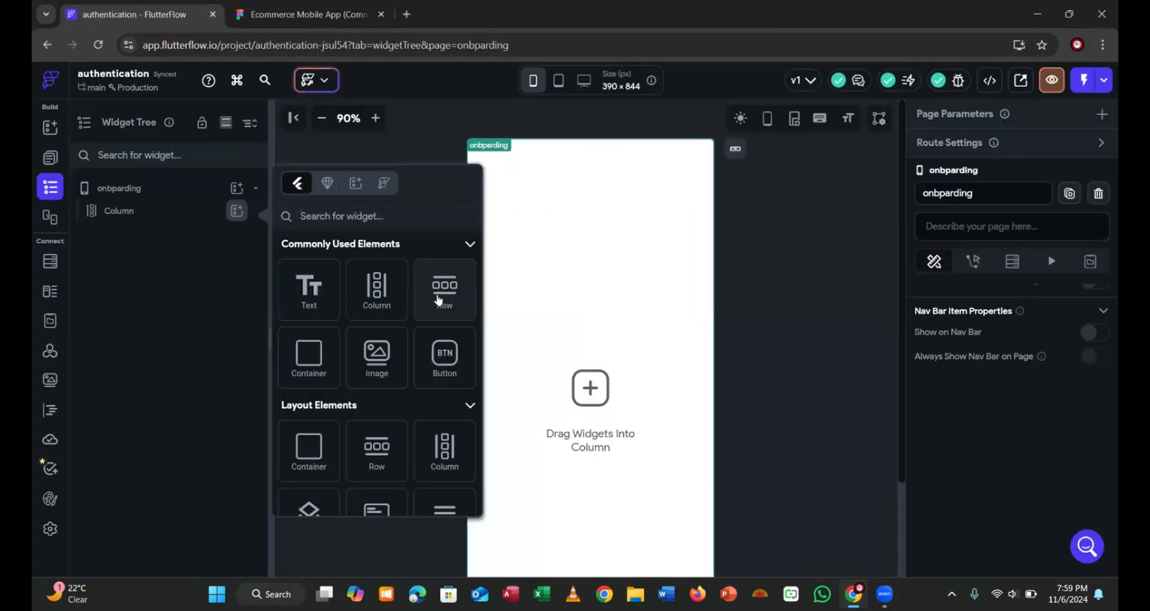
click(439, 304)
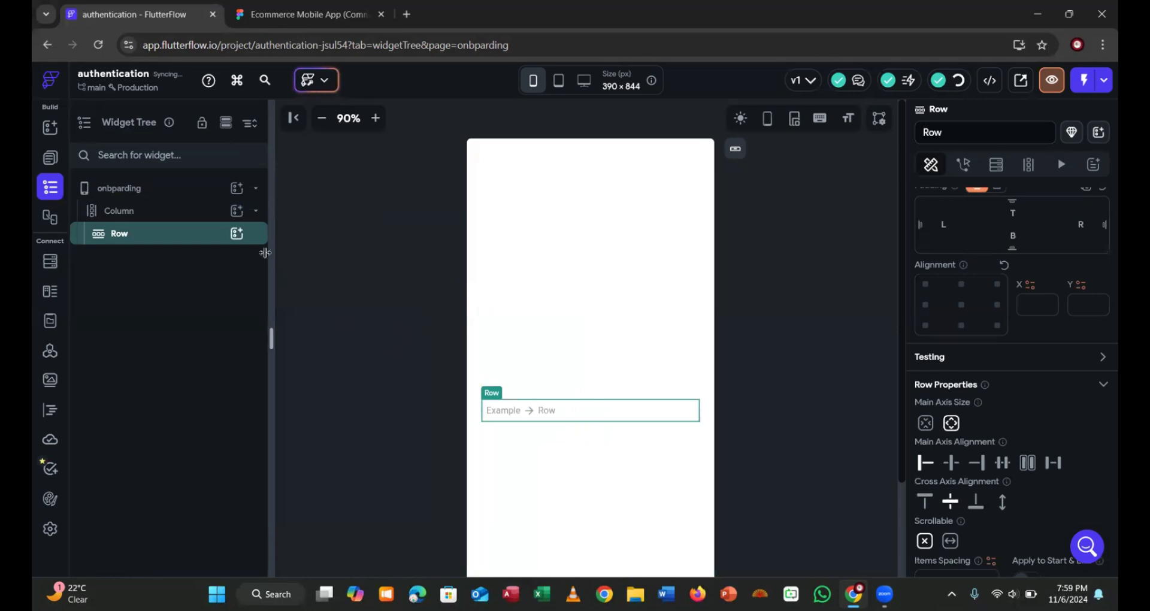
click(237, 239)
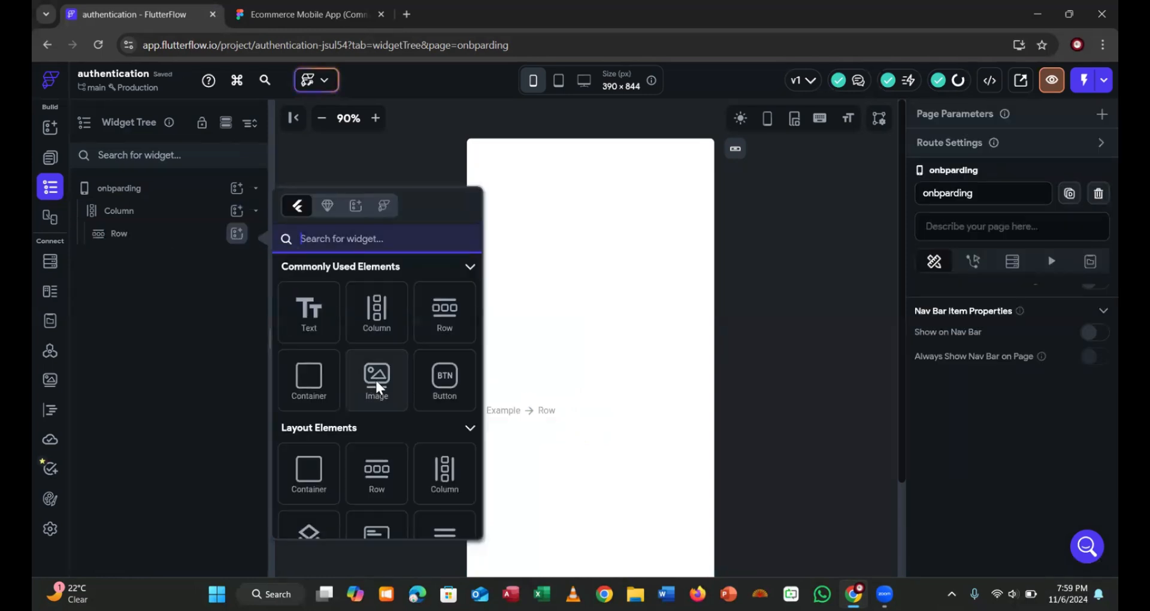
click(377, 388)
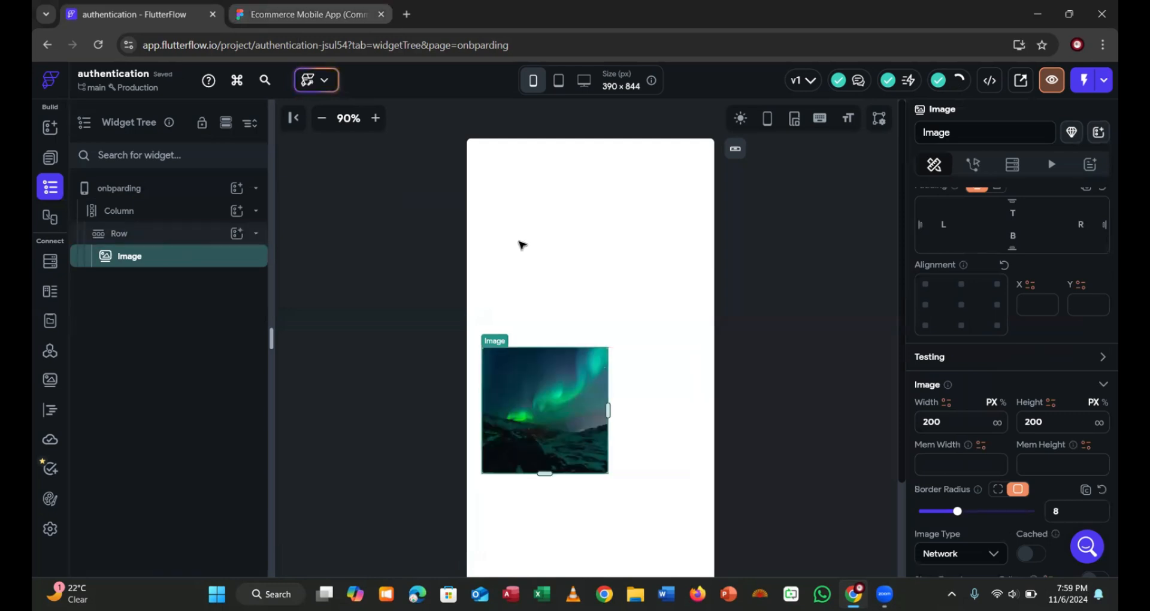
Check the envelope image's dimensions in Figma and set the FlutterFlow image's width and height to 100 px
key(ctrl+Tab)
click(521, 244)
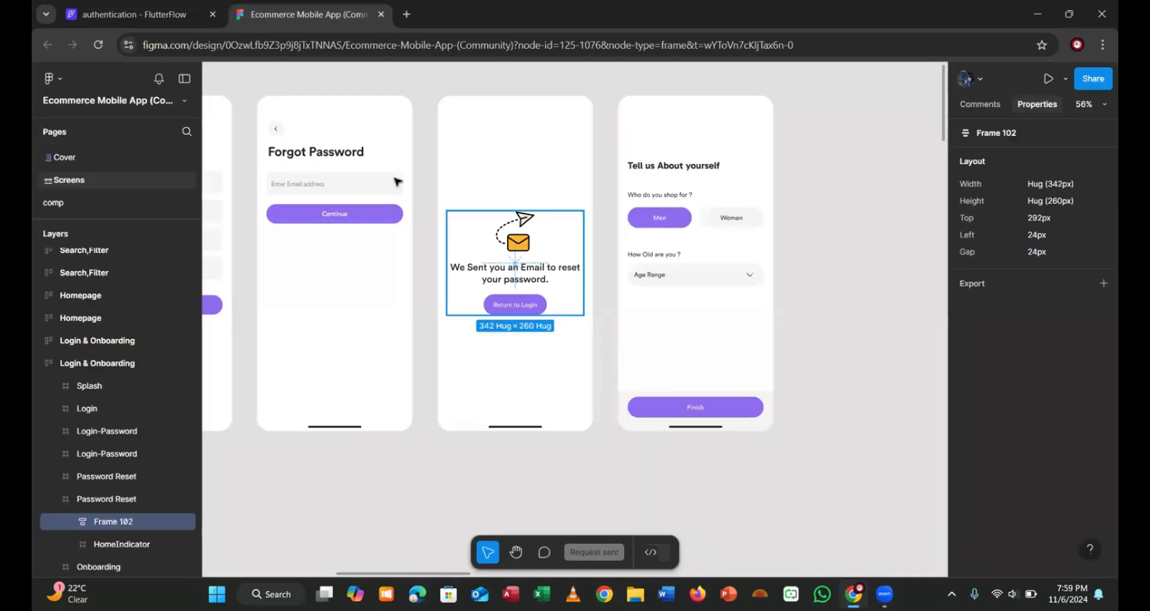
key(Return)
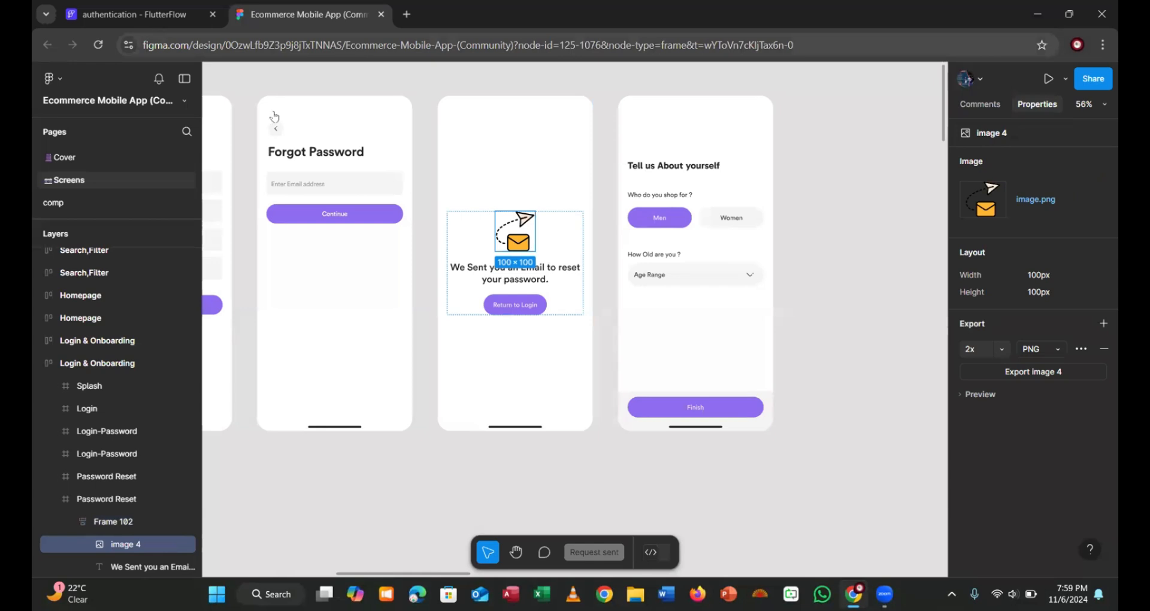
key(ctrl+shift+Tab)
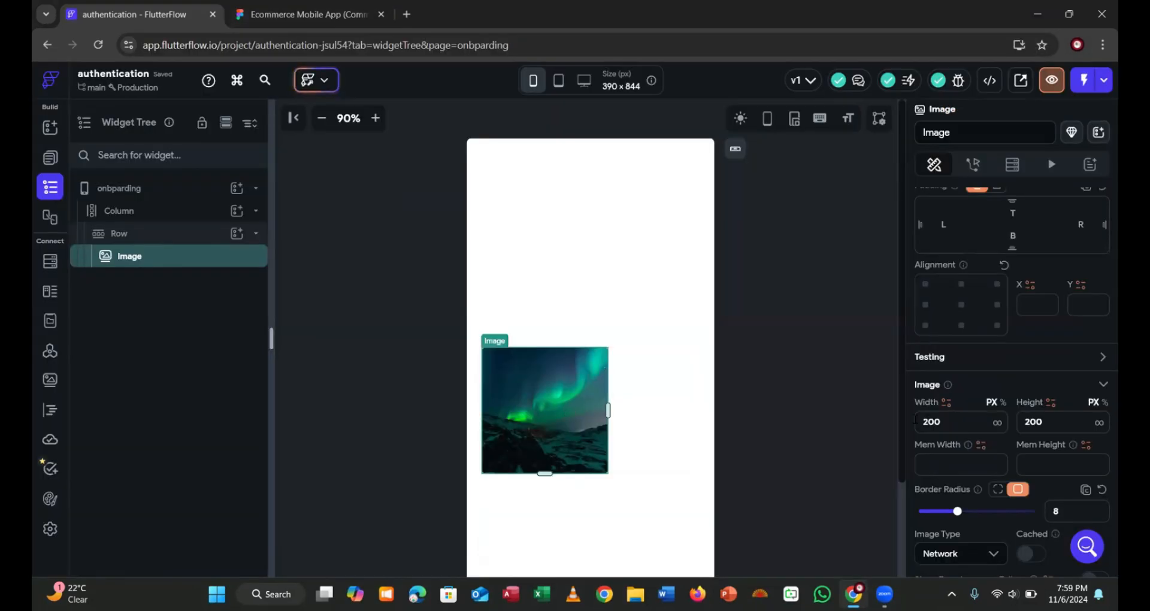
double_click(915, 421)
text(100)
double_click(1017, 421)
text(10)
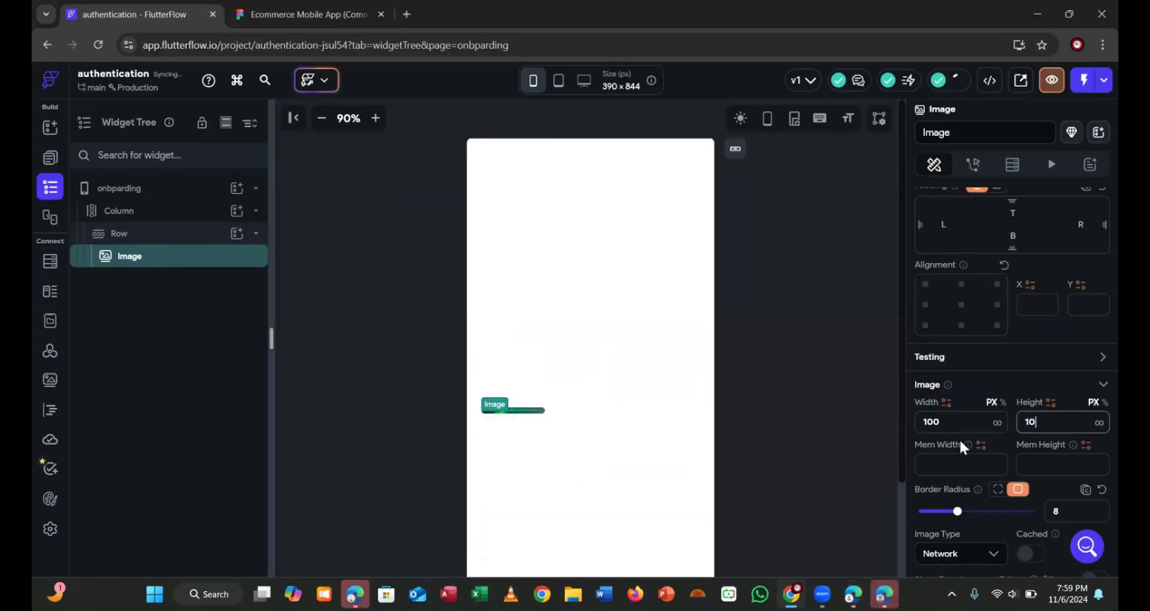
text(0)
Set the image row's main axis alignment to Center, then switch to Figma and export the envelope image as a 2x PNG
click(128, 234)
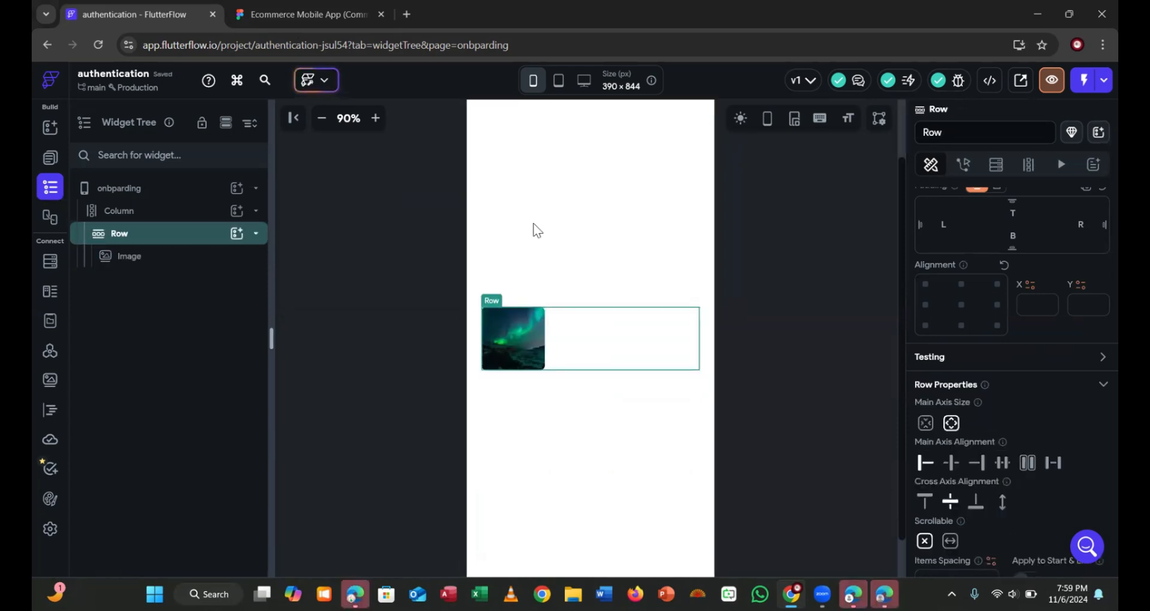
key(ctrl+Tab)
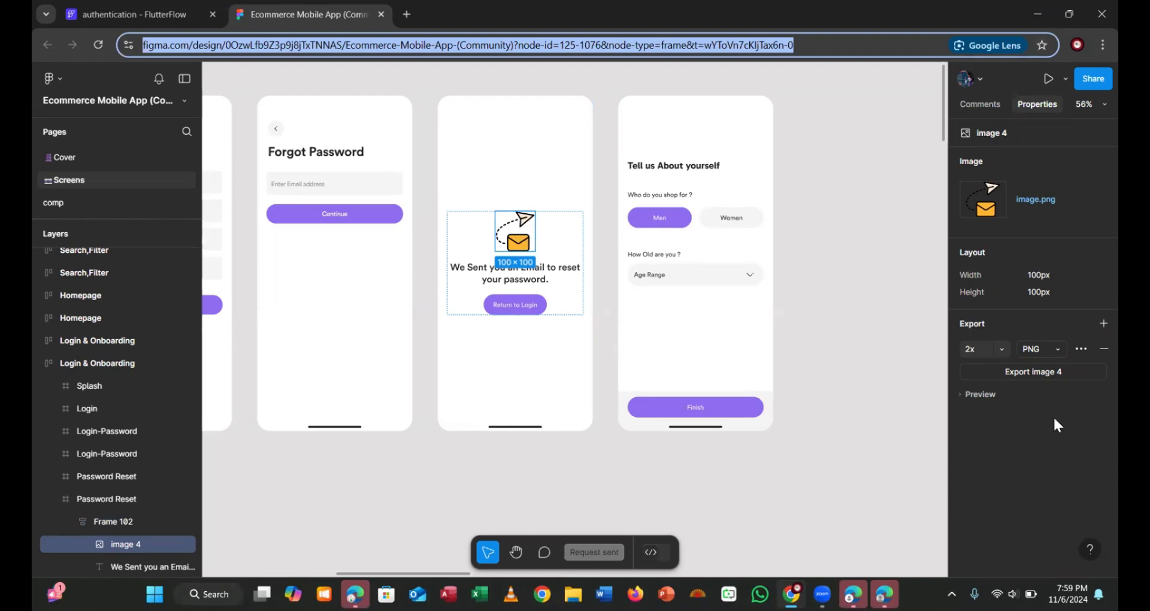
click(1029, 371)
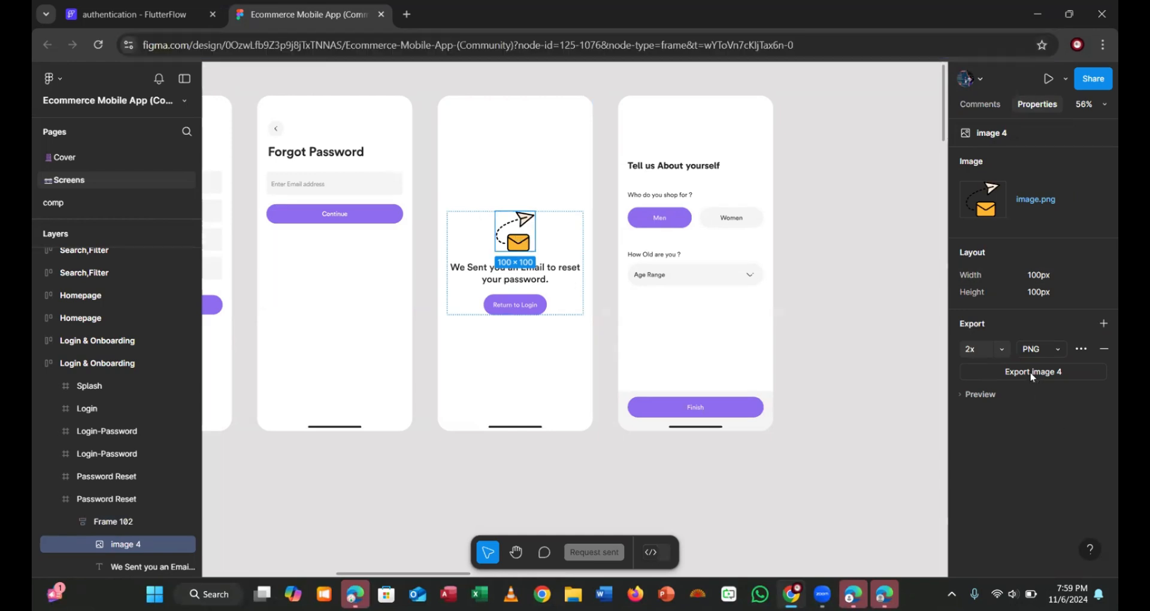
In FlutterFlow, set the image's type to Asset and upload the image 4 file from the Downloads folder
click(160, 17)
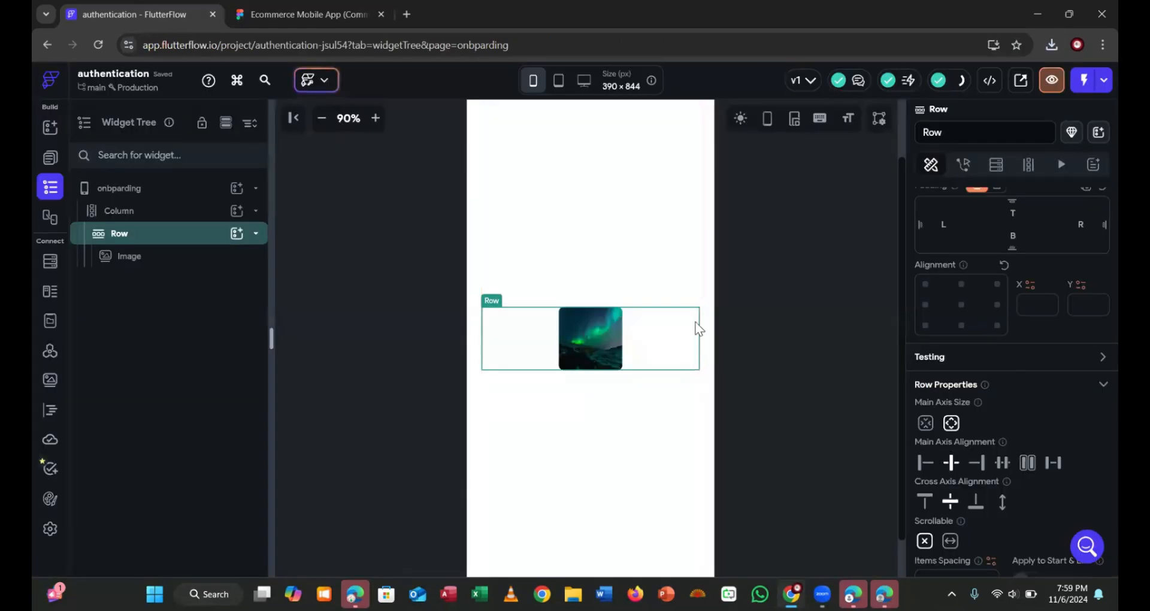
click(144, 258)
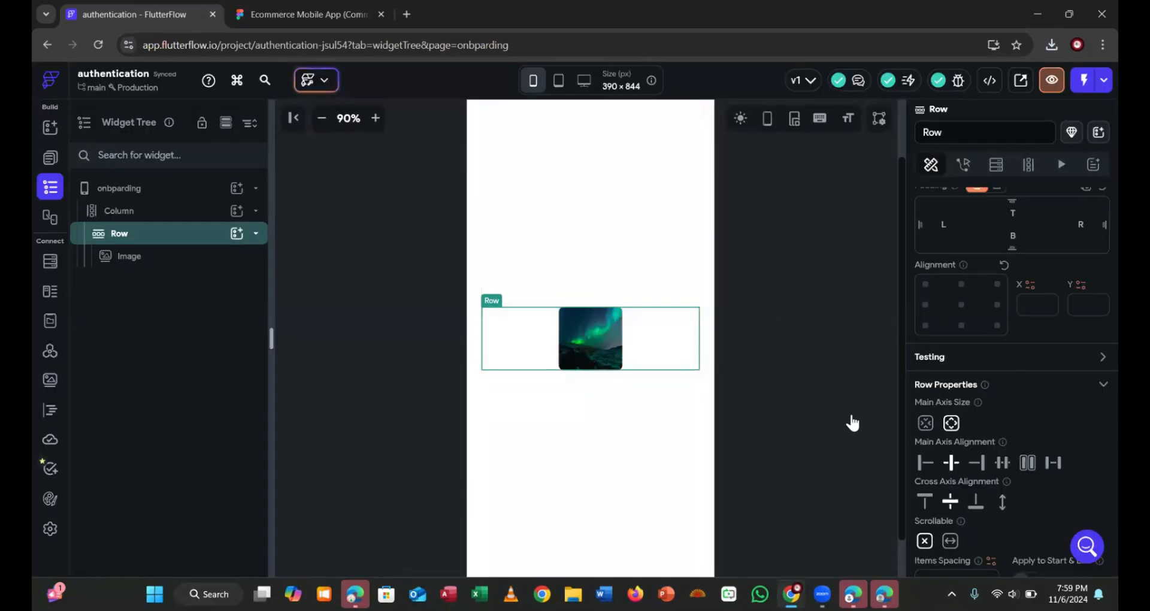
scroll(944, 418, down, 2)
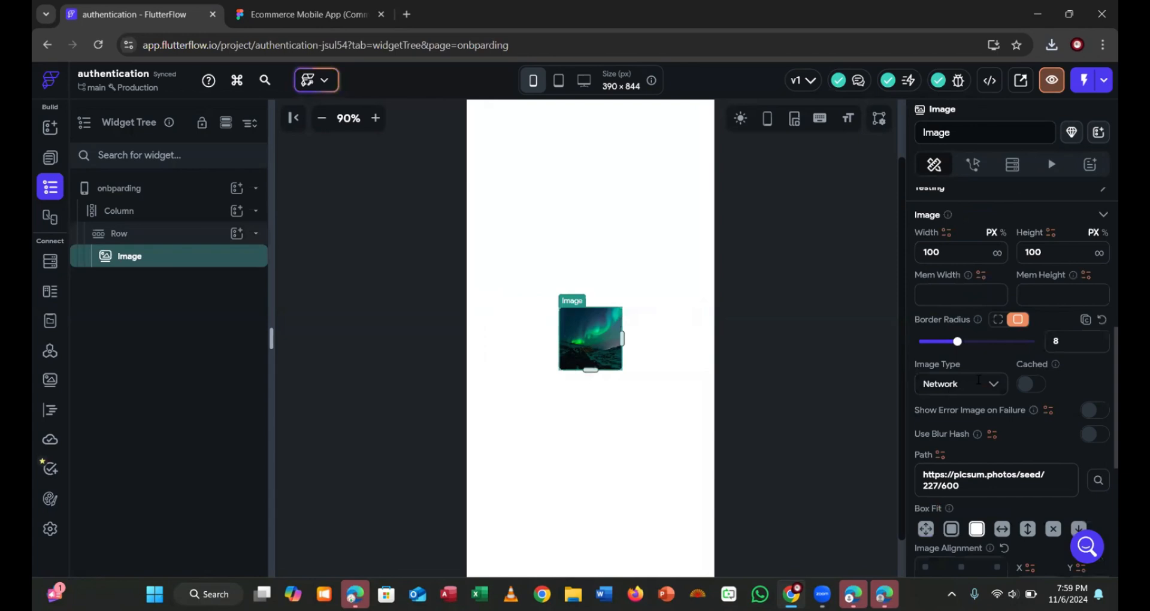
click(958, 384)
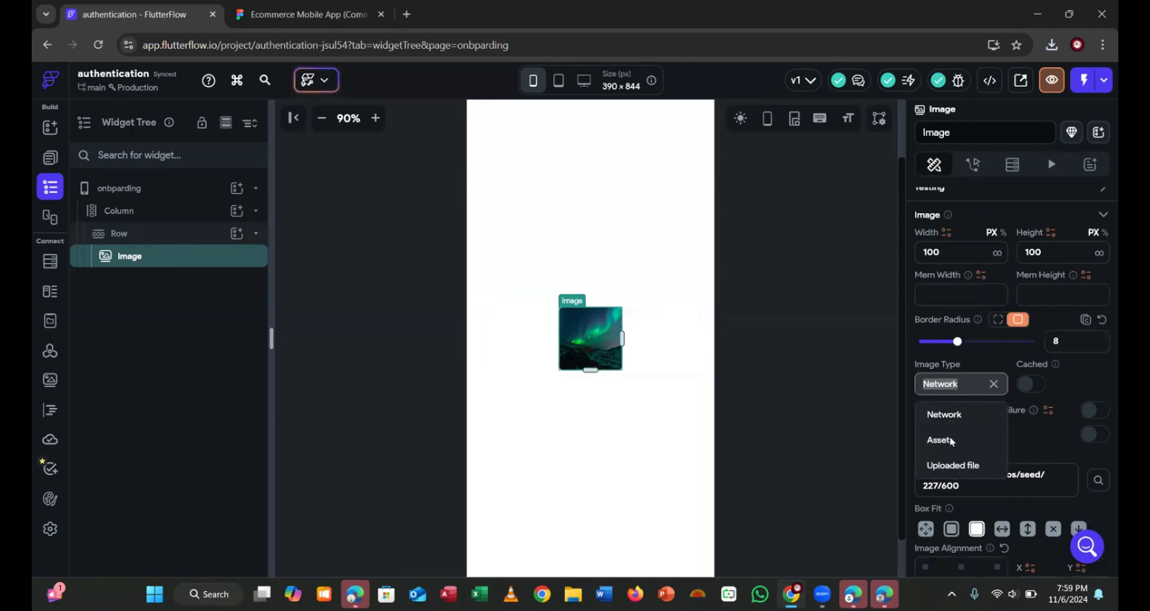
click(939, 440)
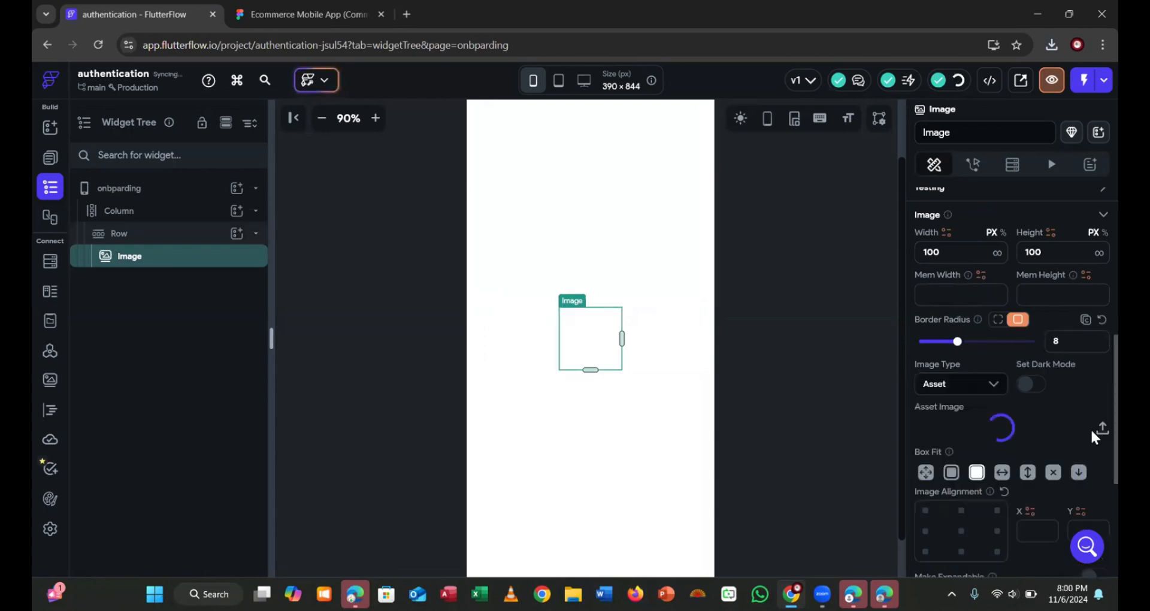
click(1096, 435)
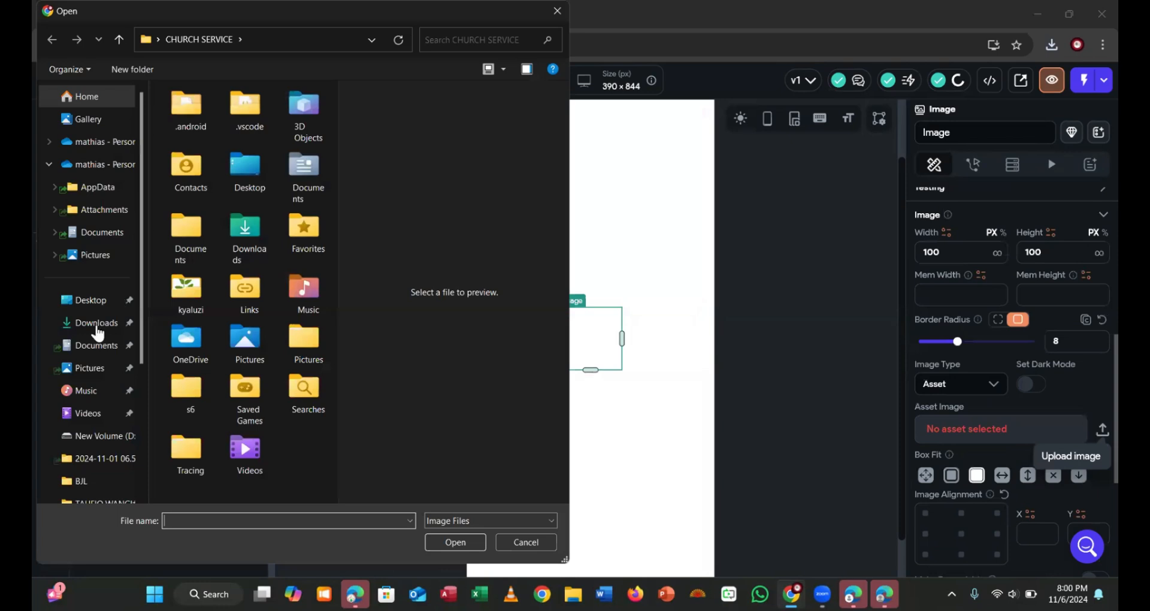
click(96, 326)
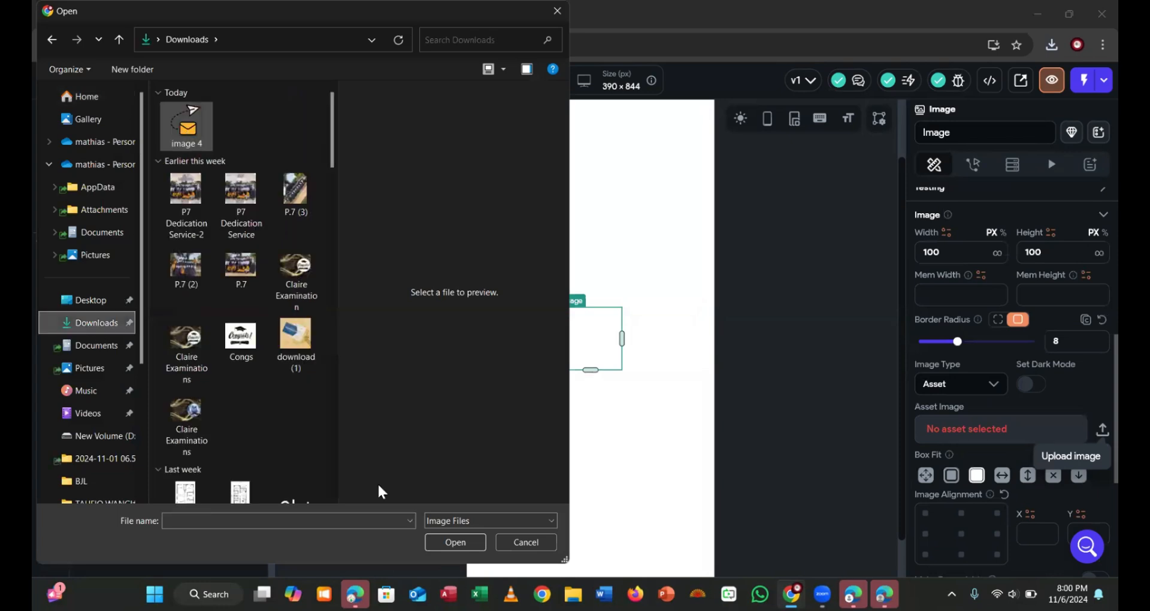
click(443, 542)
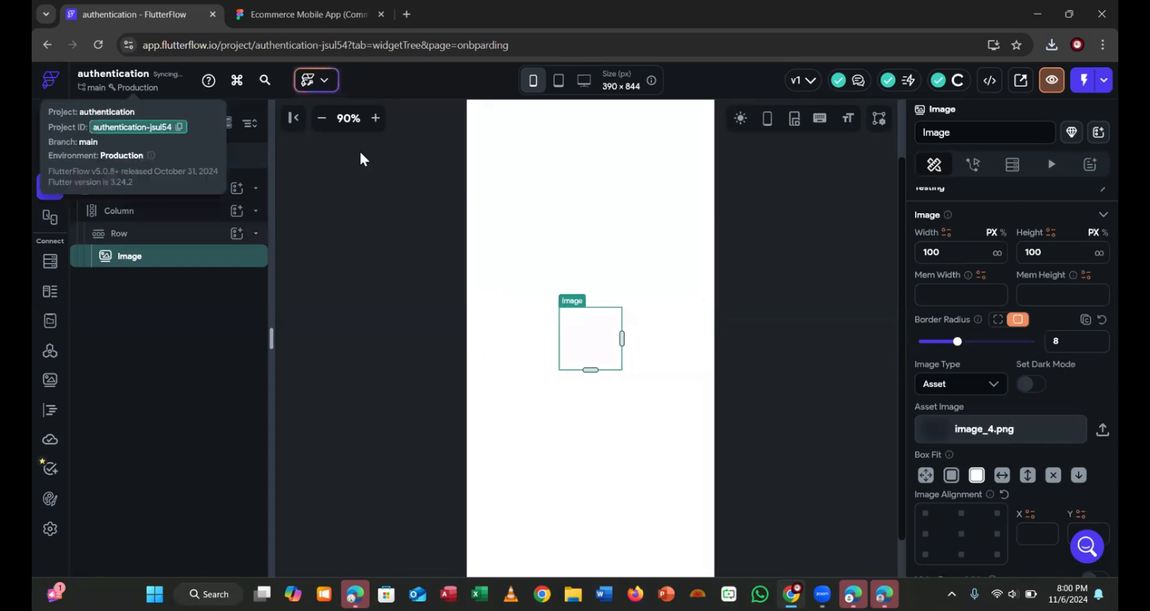
Check the message text's properties in Figma and add a second row containing a Text widget to the onbparding column
key(ctrl+Tab)
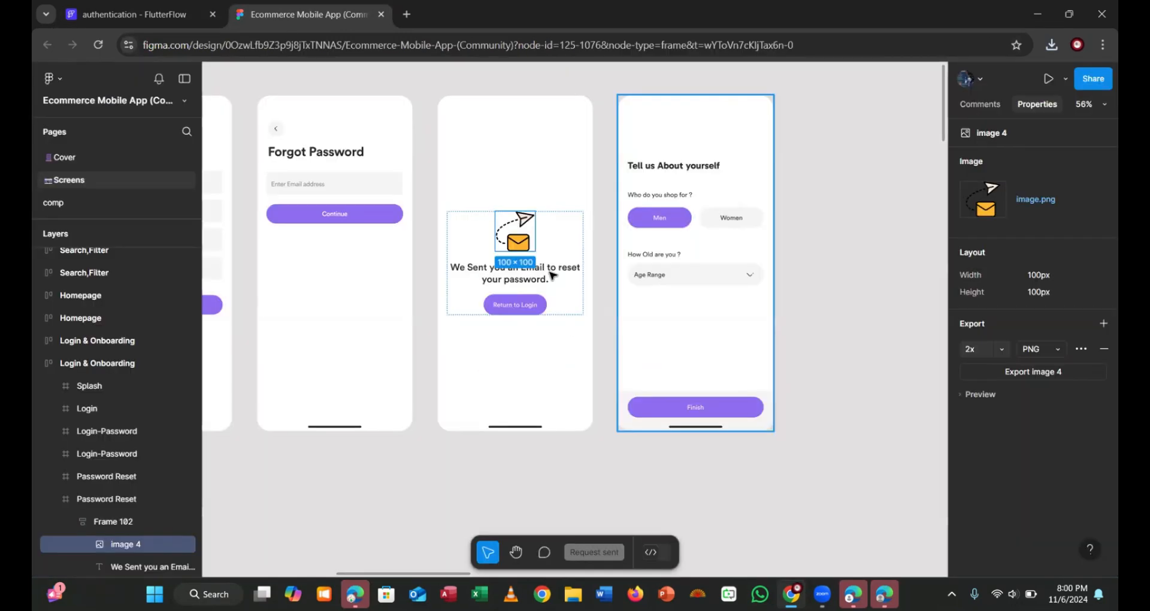
click(550, 272)
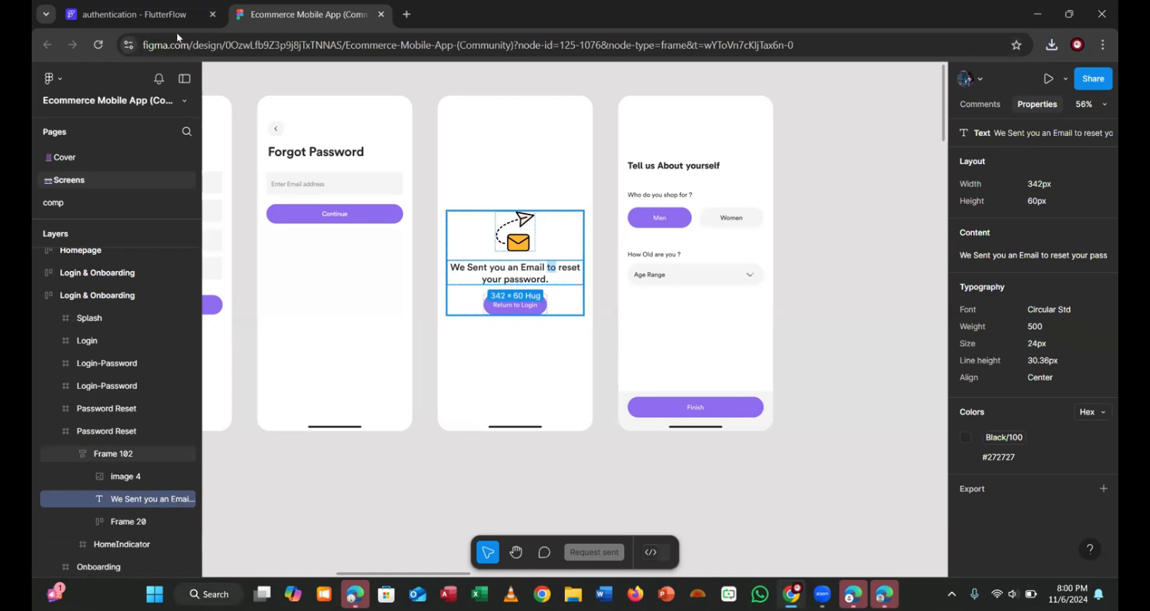
click(172, 13)
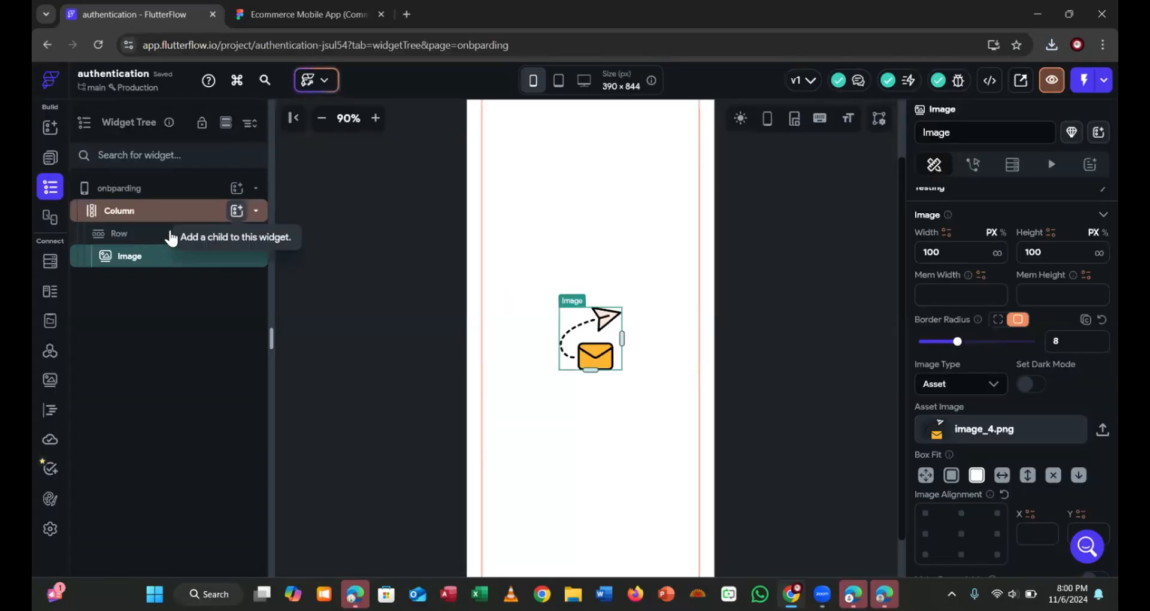
click(172, 234)
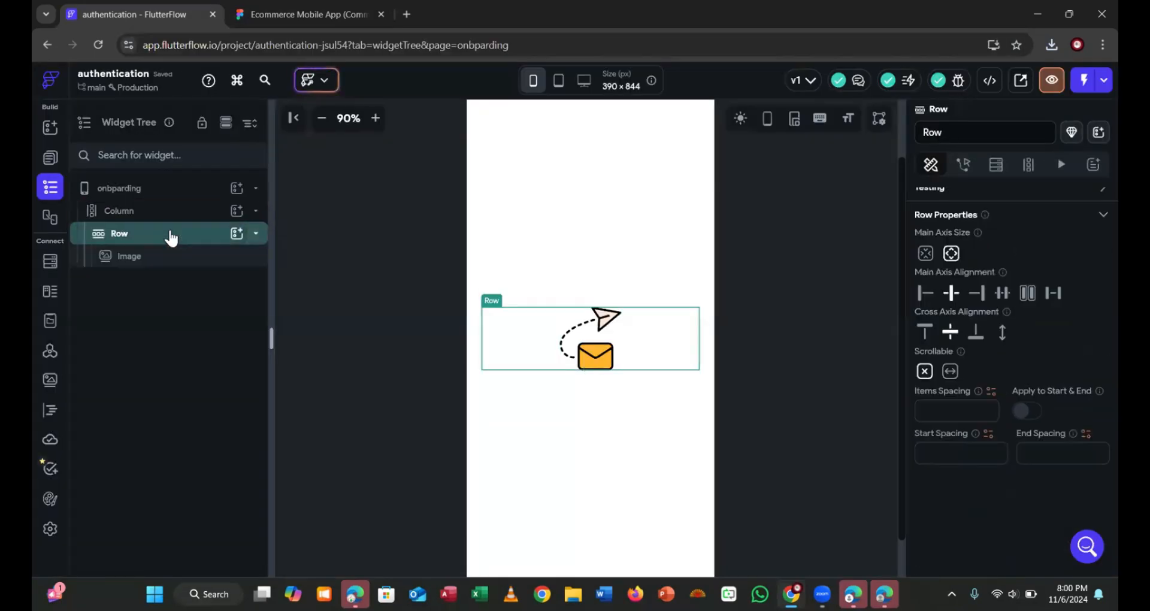
click(236, 210)
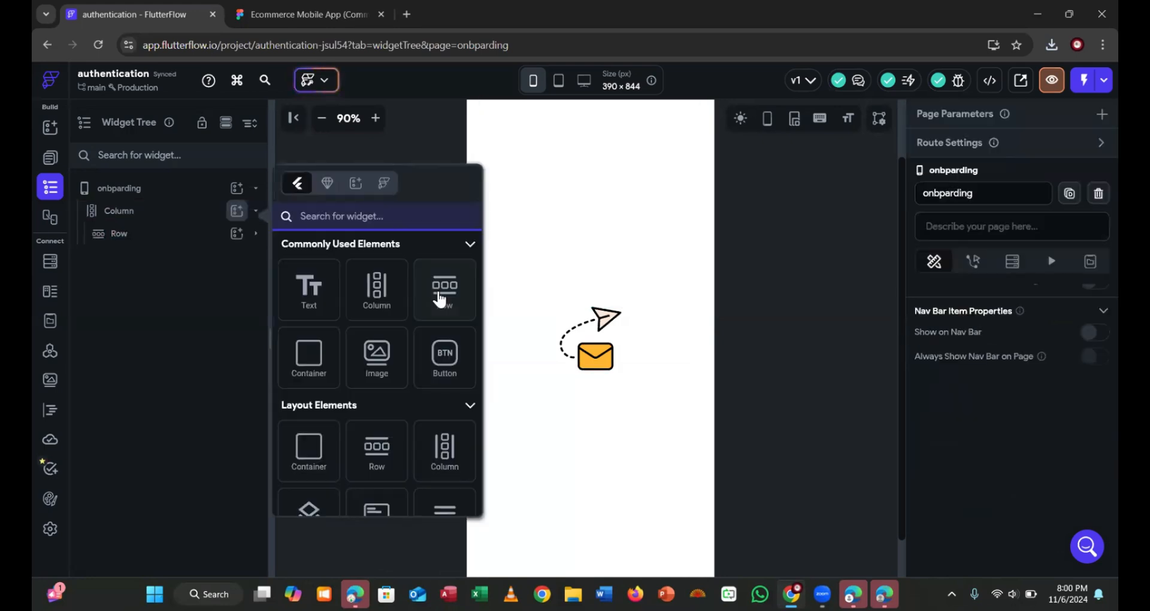
click(439, 296)
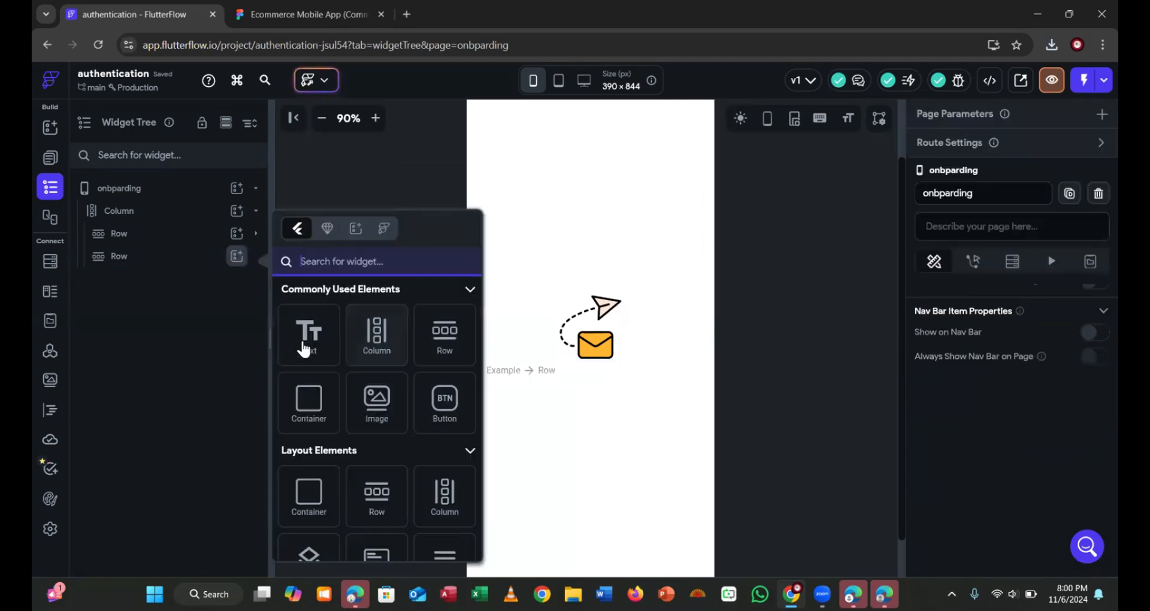
click(304, 345)
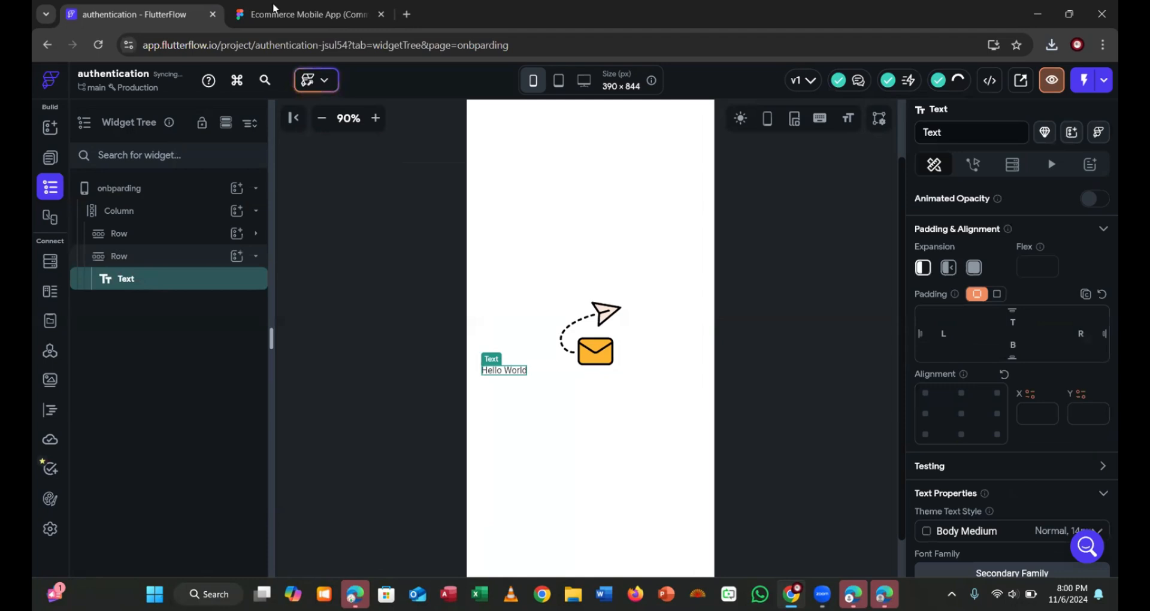
Copy the full message text below the envelope image on the email-sent screen in Figma
click(272, 11)
double_click(508, 280)
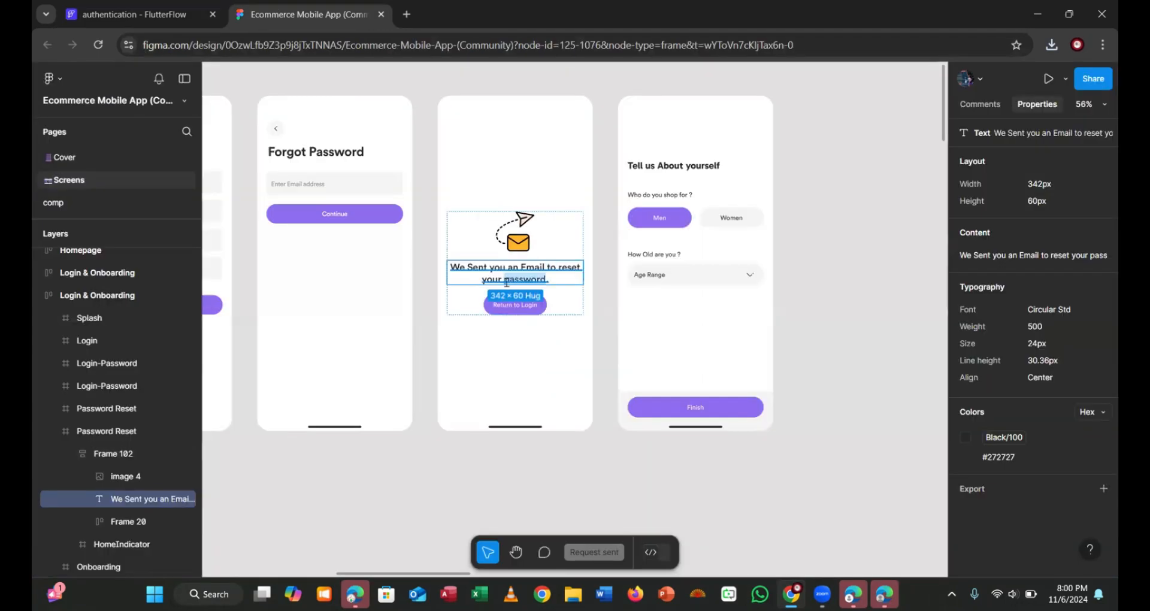
click(470, 270)
key(ctrl+a)
key(ctrl+c)
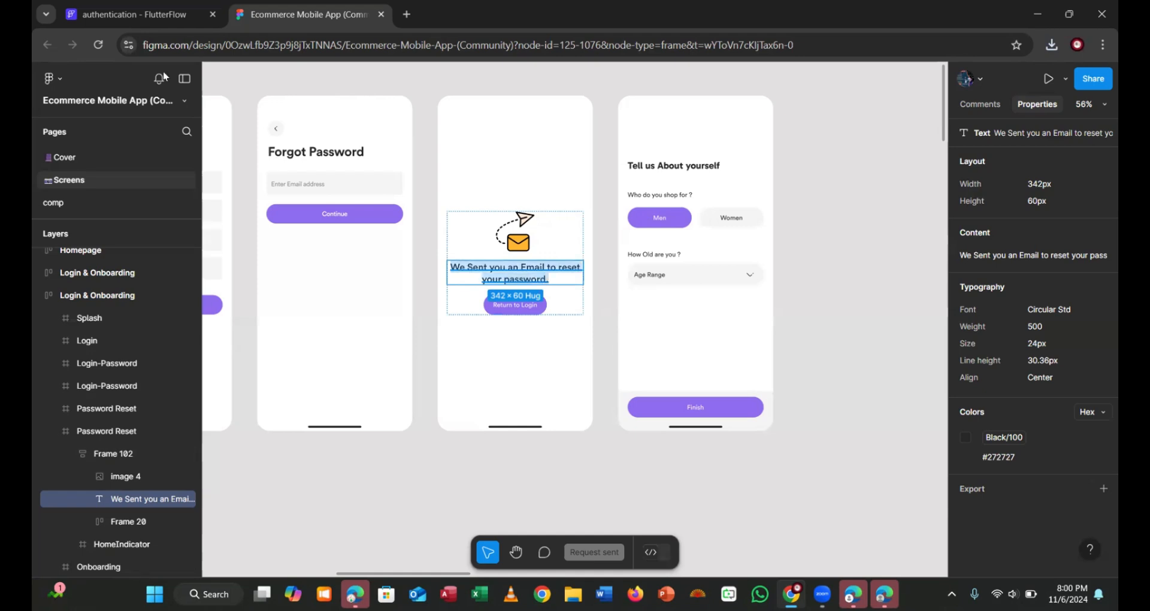
Replace the FlutterFlow Text widget's content with the copied "We Sent you an Email to reset your password."
key(ctrl+Page_Up)
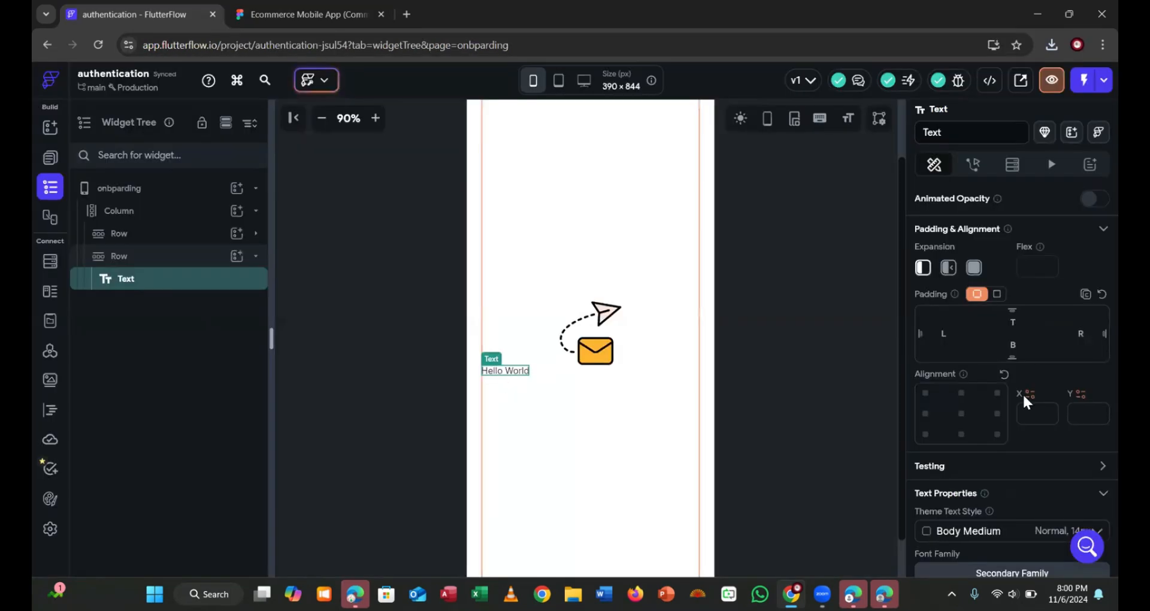
scroll(974, 431, down, 1)
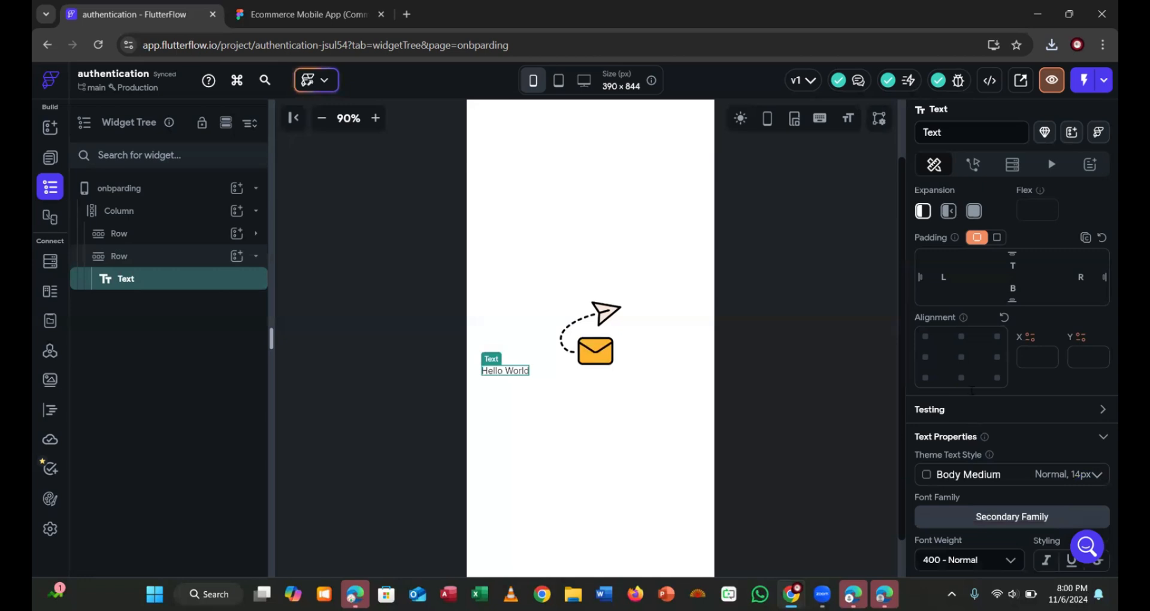
scroll(971, 391, down, 3)
scroll(965, 343, up, 7)
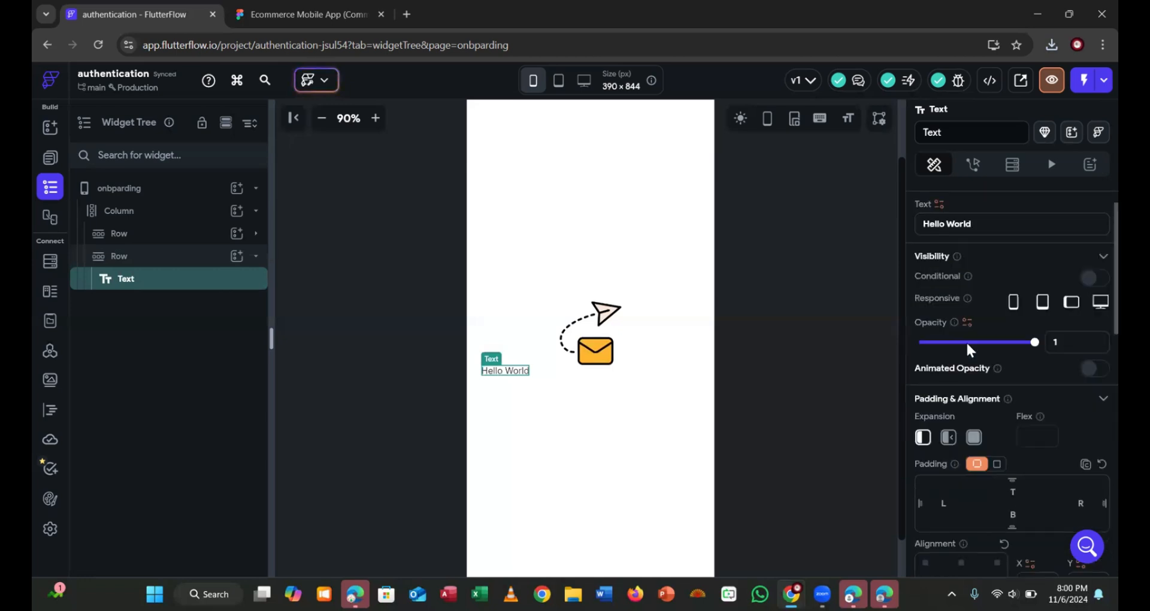
scroll(979, 264, up, 1)
click(979, 267)
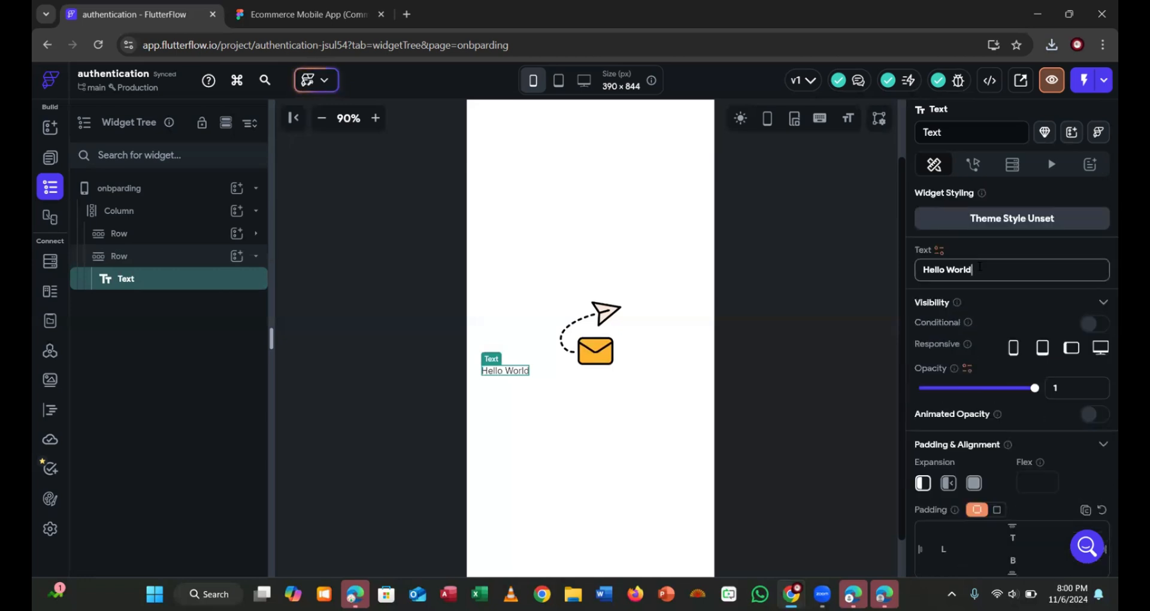
key(ctrl+a)
key(ctrl+v)
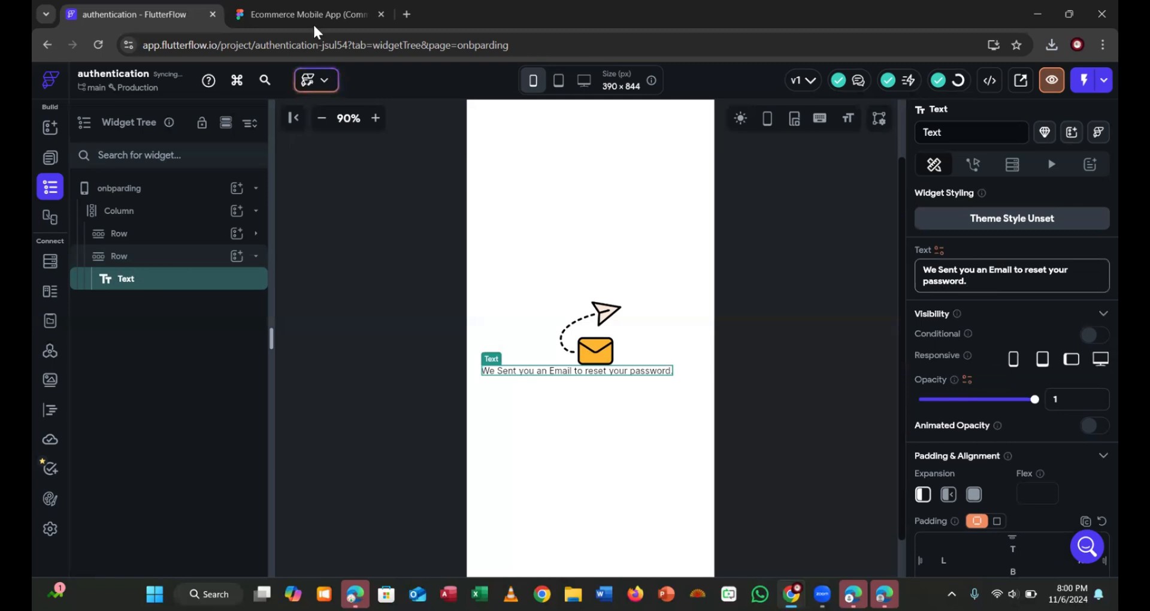
Check the gap above the message in Figma, then give its FlutterFlow row 24 top padding and center main axis alignment
key(ctrl+Tab)
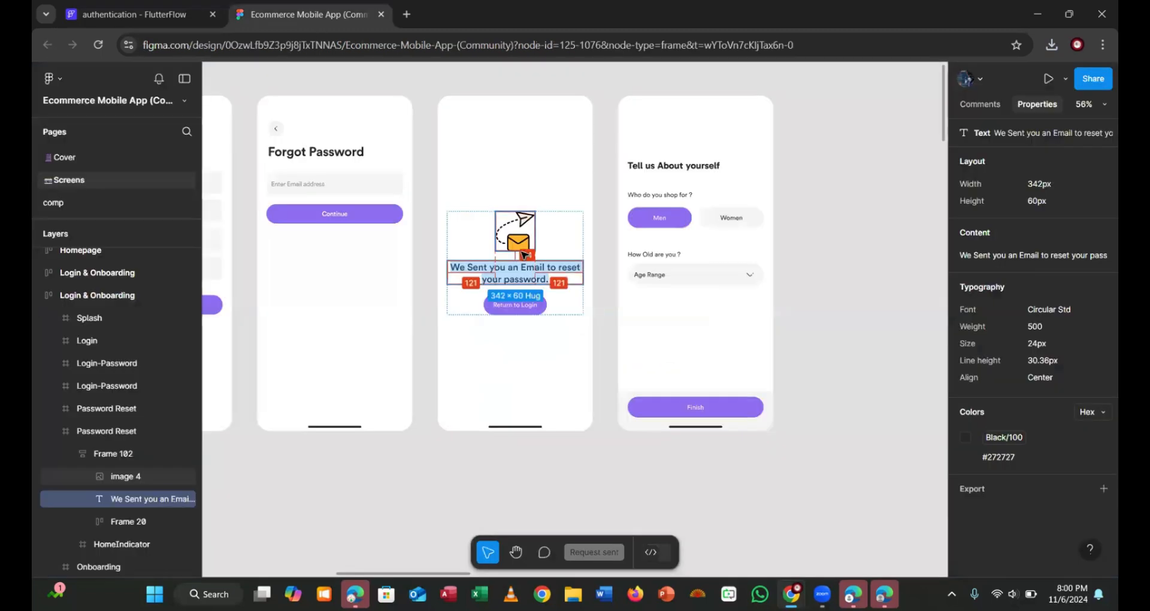
key(ctrl+Tab)
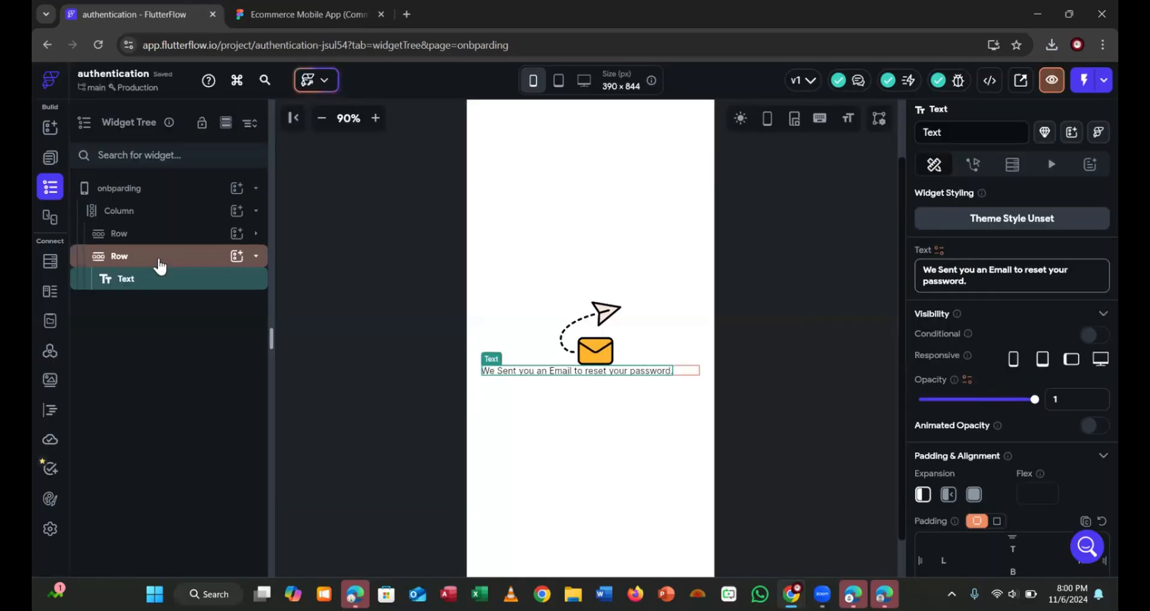
click(160, 266)
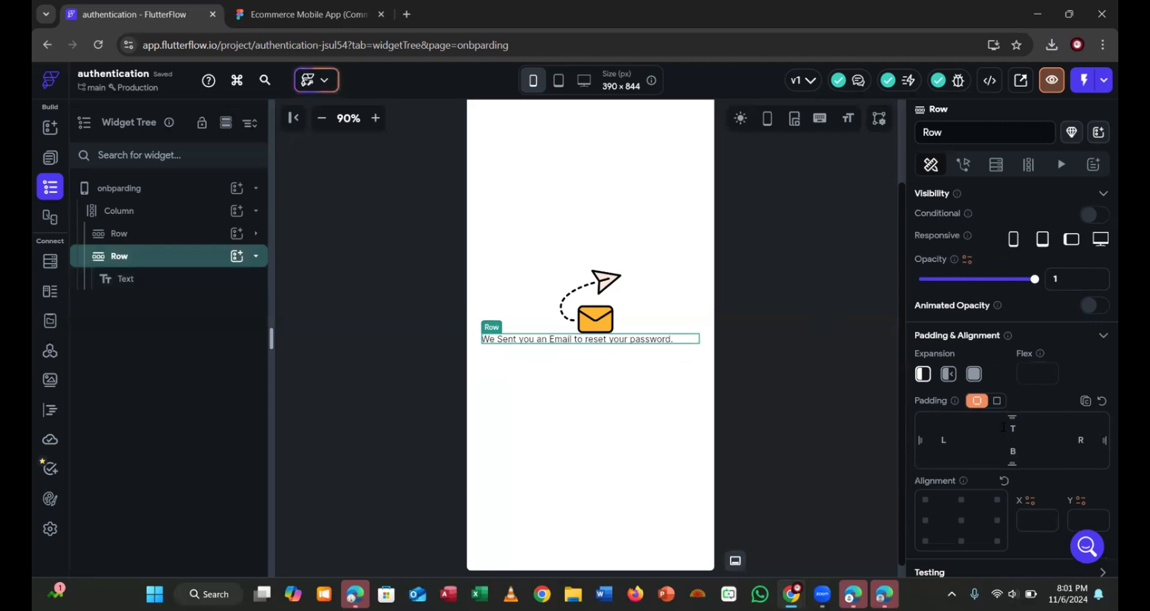
text(2)
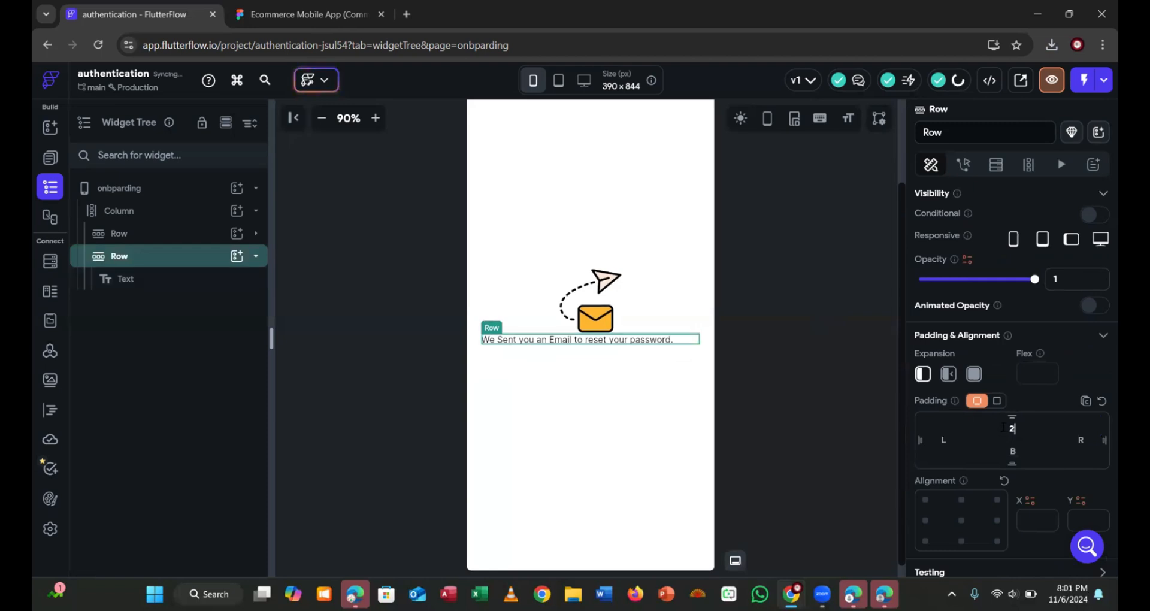
text(4)
scroll(986, 521, down, 2)
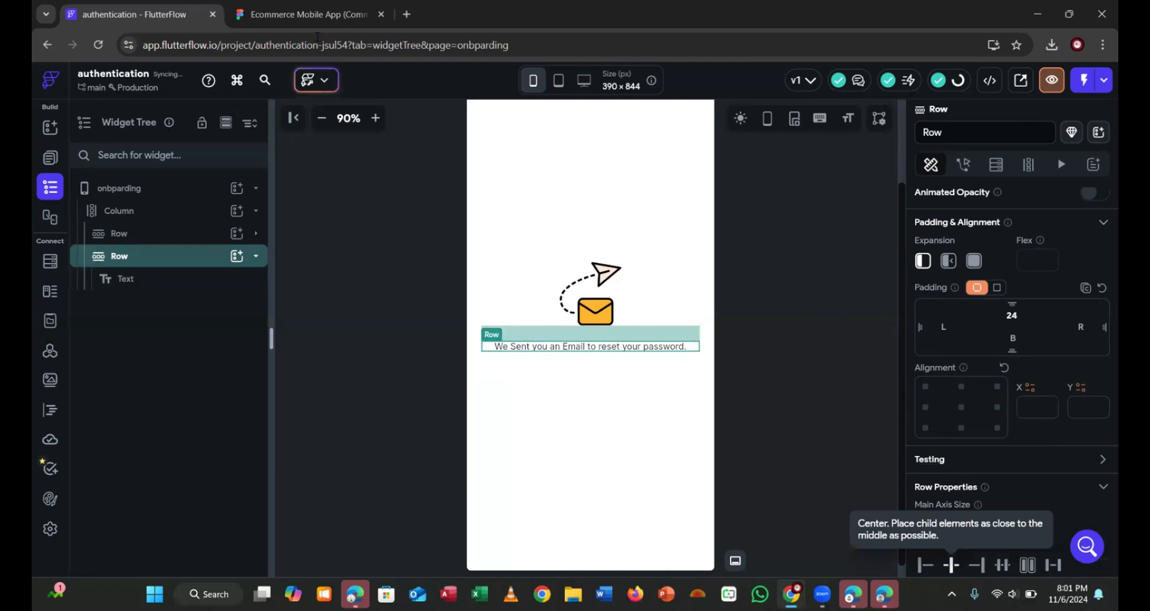
Check the message's typography in Figma and set the FlutterFlow Text's font size to 24 and weight to 500 - Medium
key(ctrl+Tab)
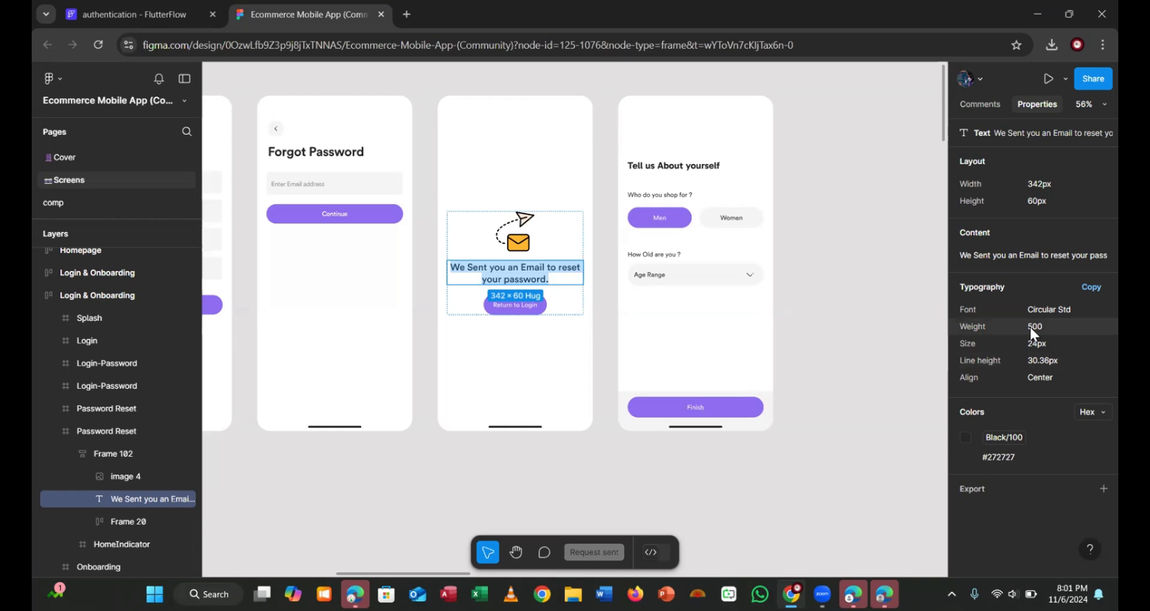
click(132, 14)
click(120, 282)
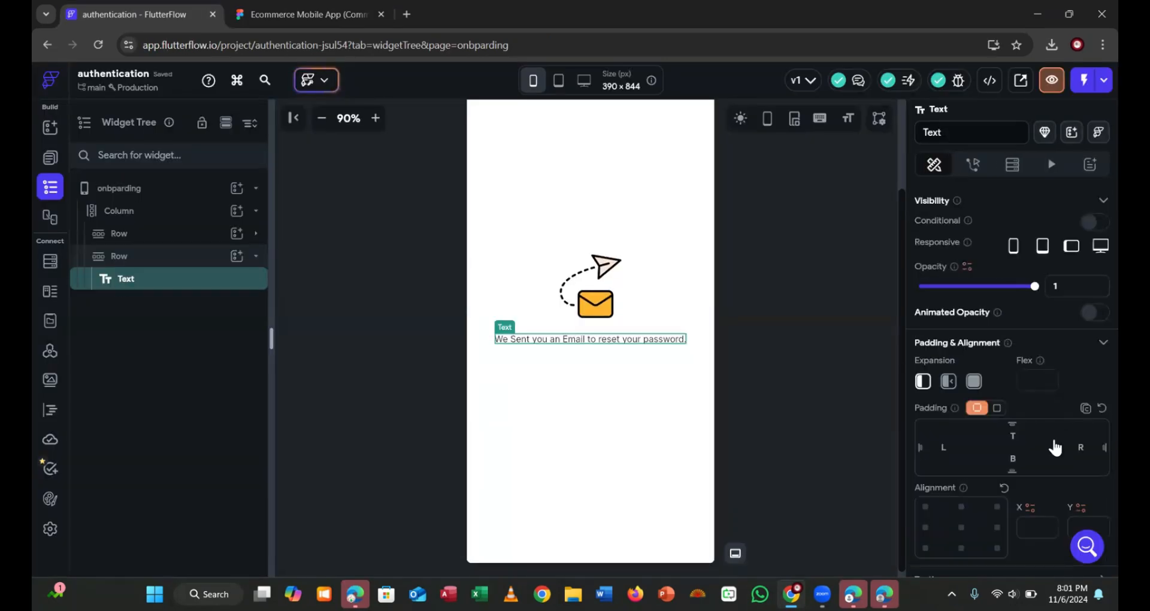
scroll(1029, 453, down, 5)
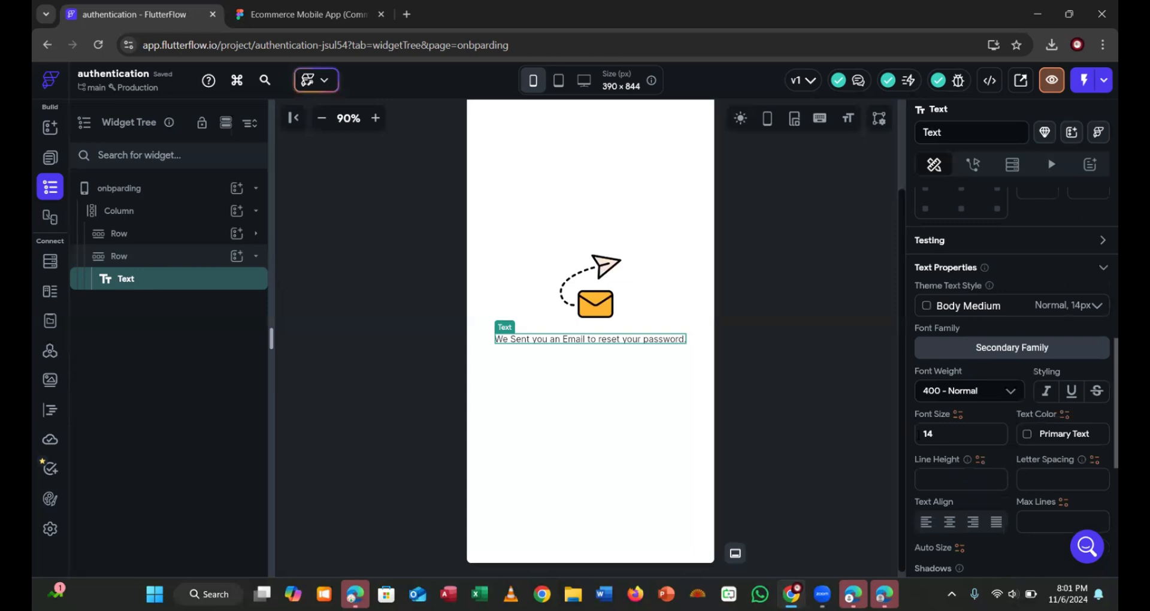
click(918, 434)
text(2)
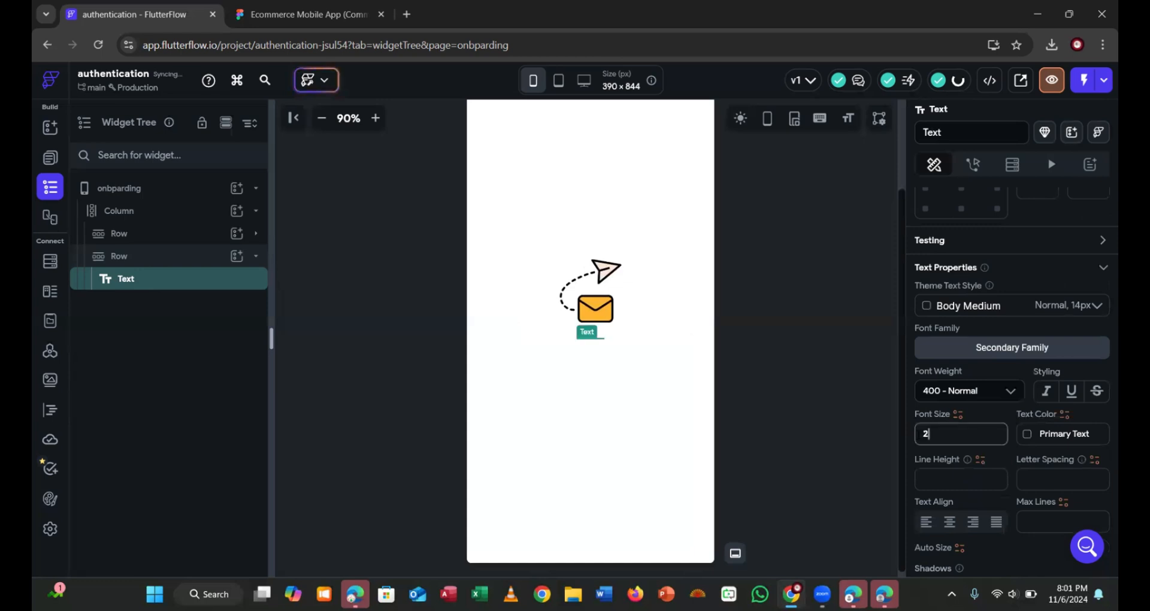
text(4)
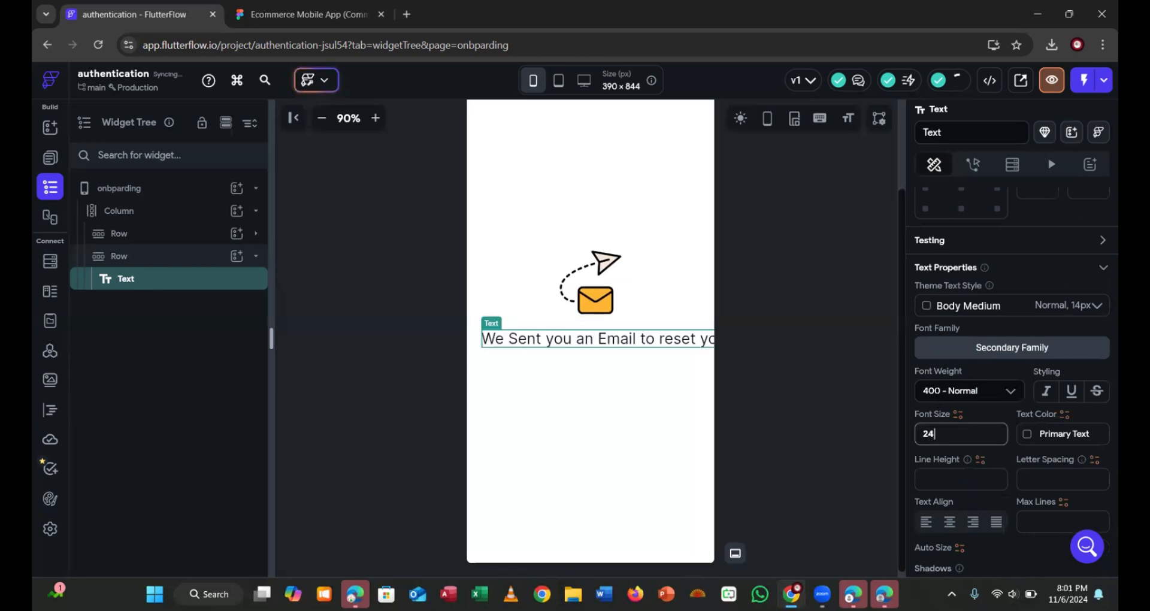
click(936, 390)
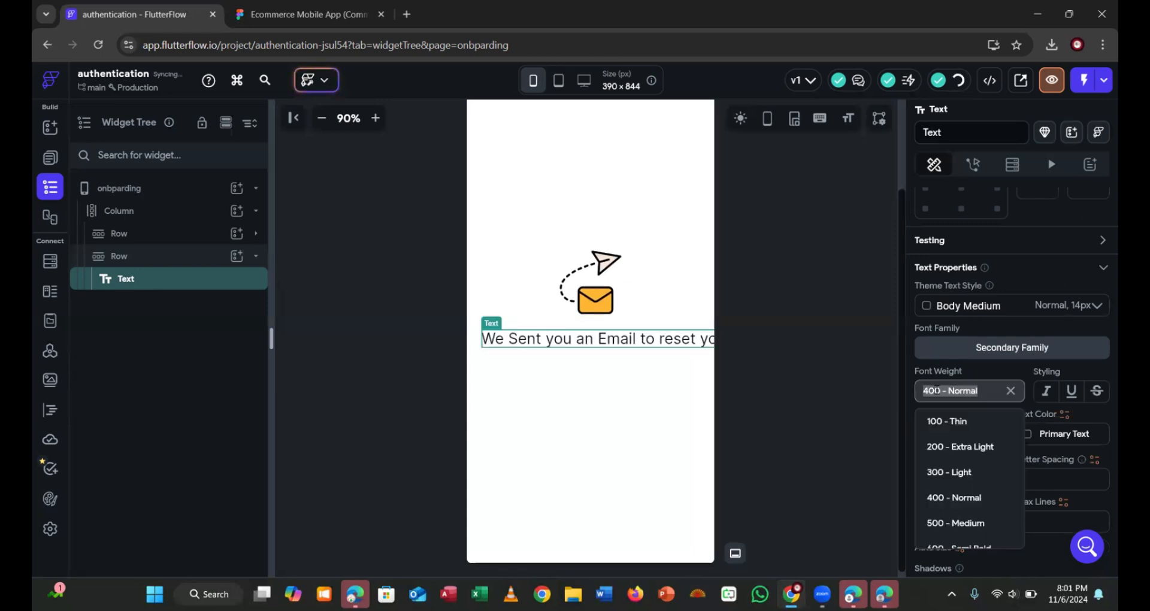
click(954, 523)
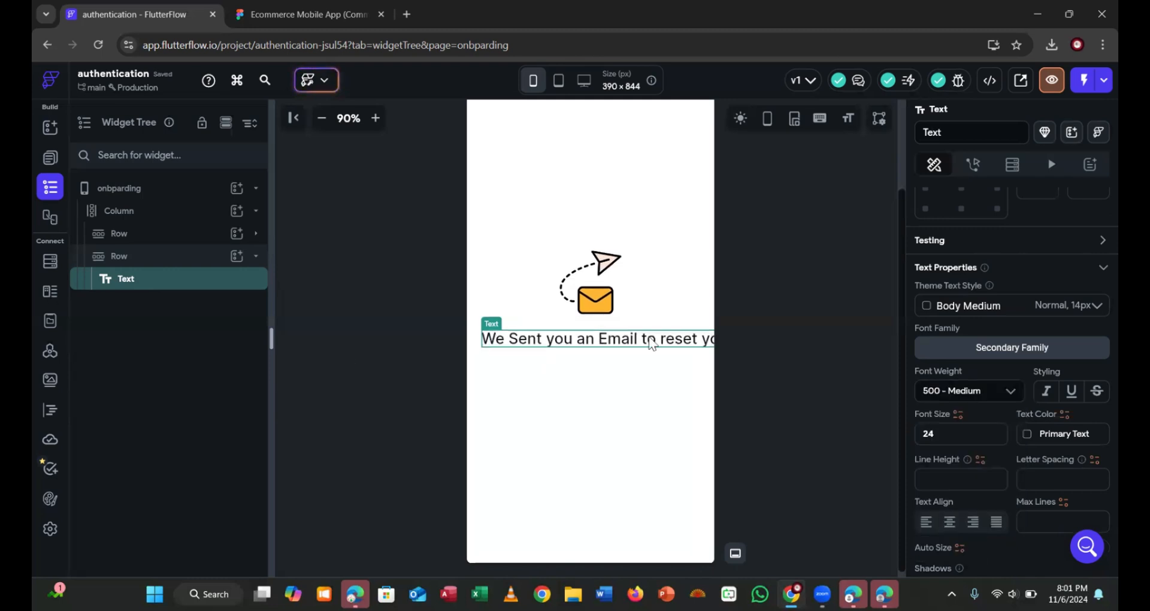
Set the message row's main axis size to minimum, and try Flexible expansion on the row before reverting the expansion
click(300, 25)
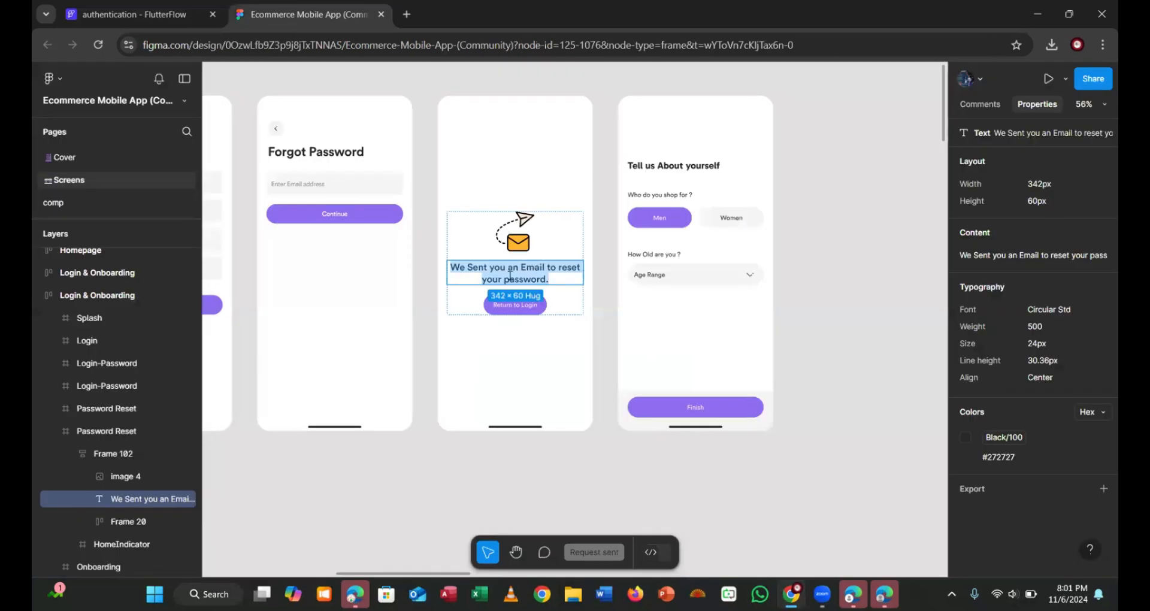
click(133, 17)
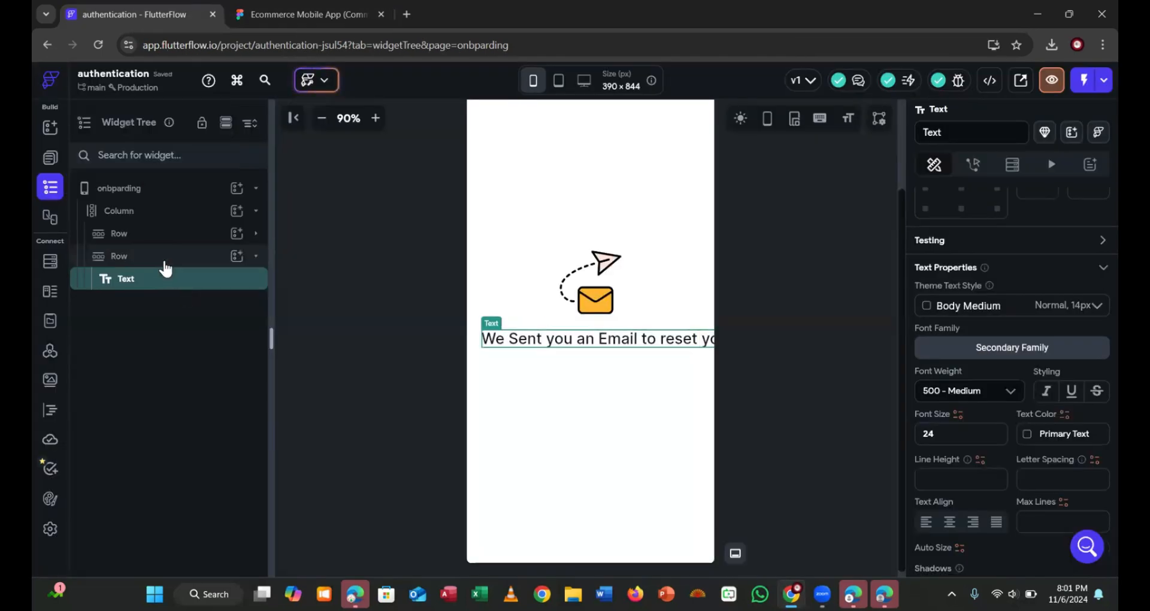
click(166, 257)
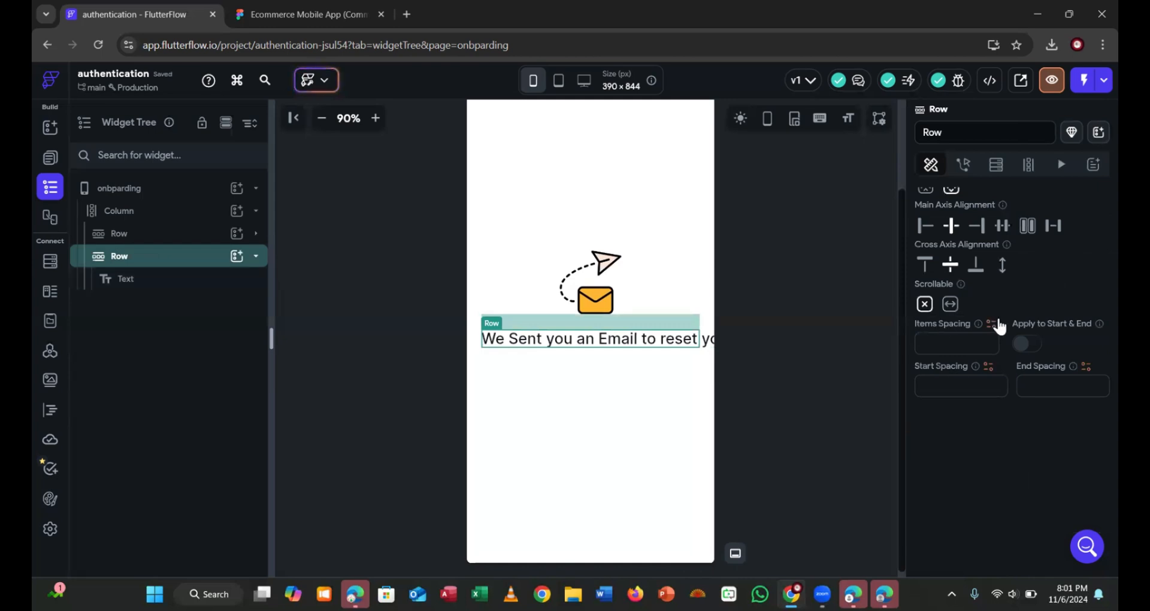
scroll(943, 416, up, 4)
click(925, 413)
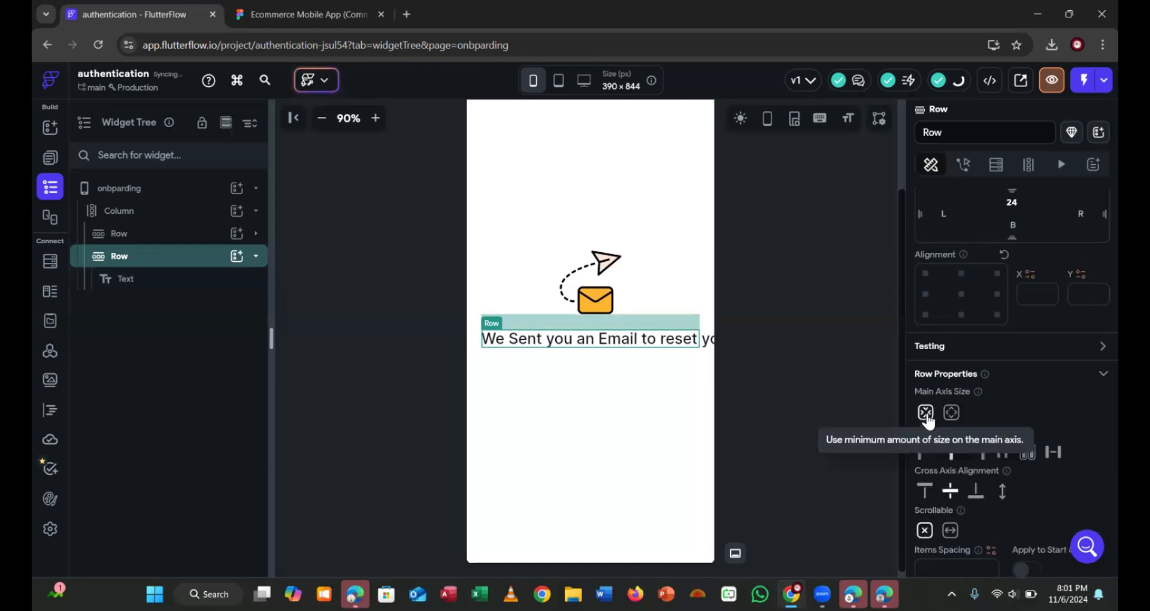
scroll(958, 413, up, 4)
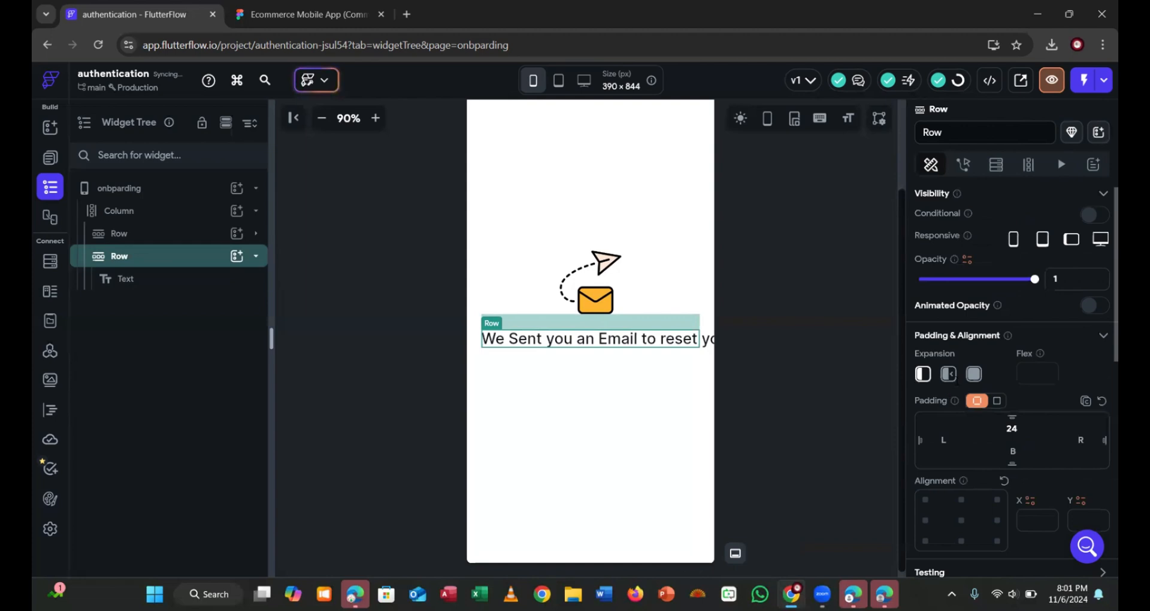
click(946, 377)
click(929, 378)
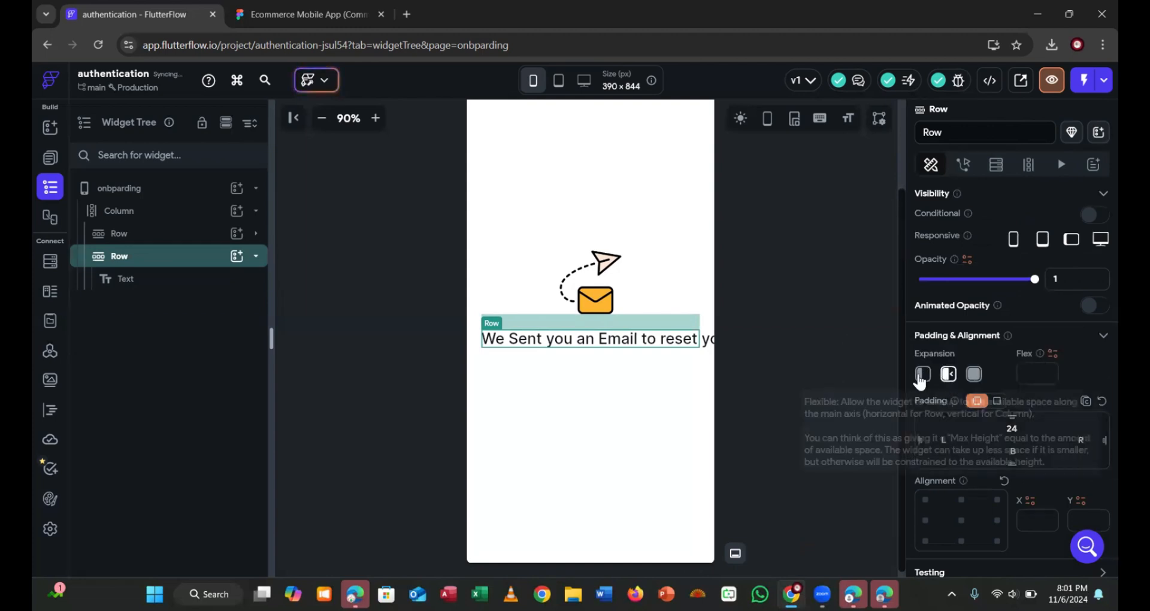
Set the message Text widget's expansion to Flexible and compare its wrapping with the message in Figma
click(127, 280)
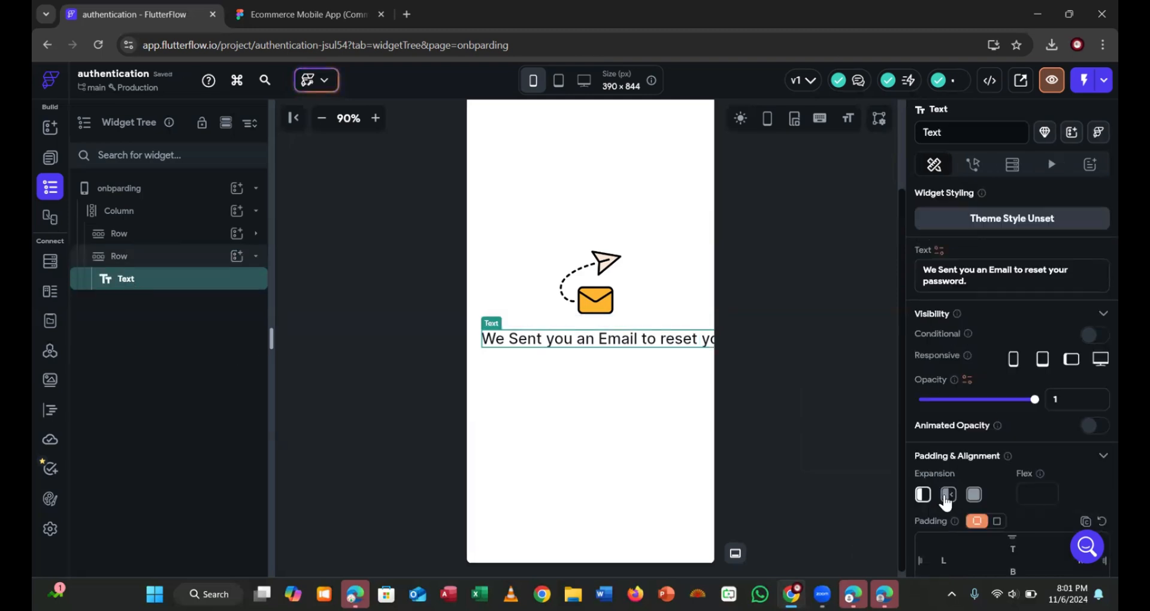
click(946, 497)
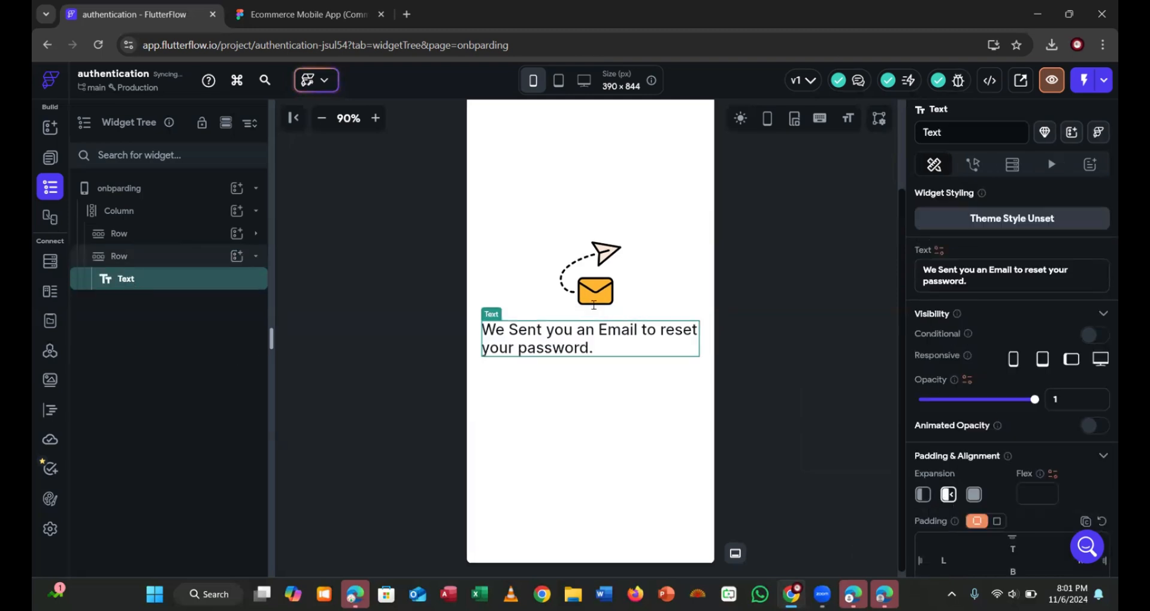
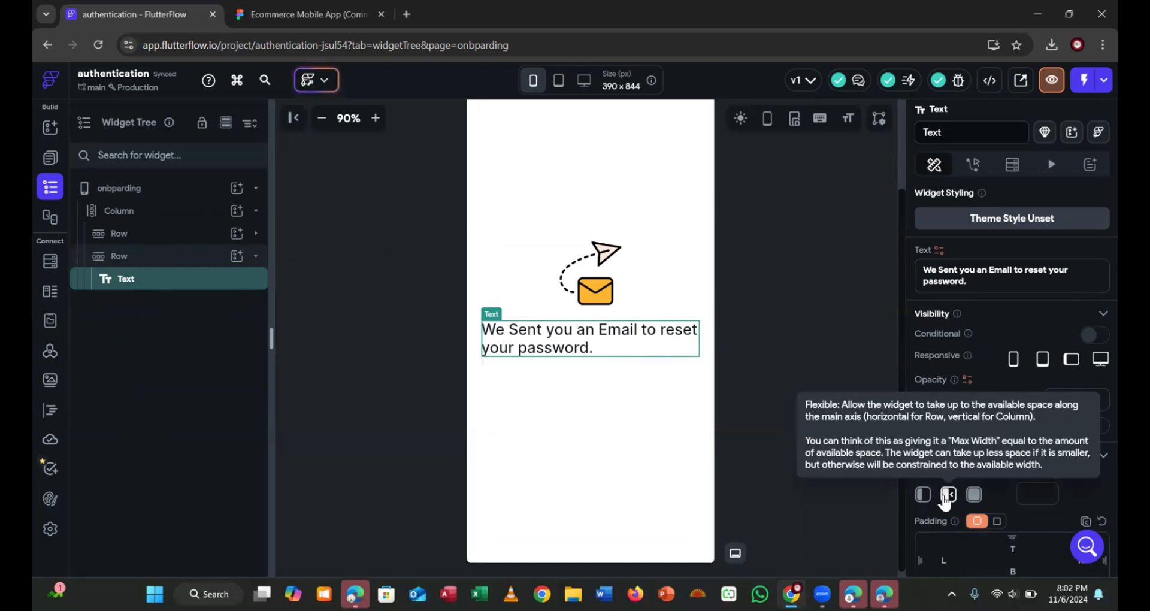
click(316, 19)
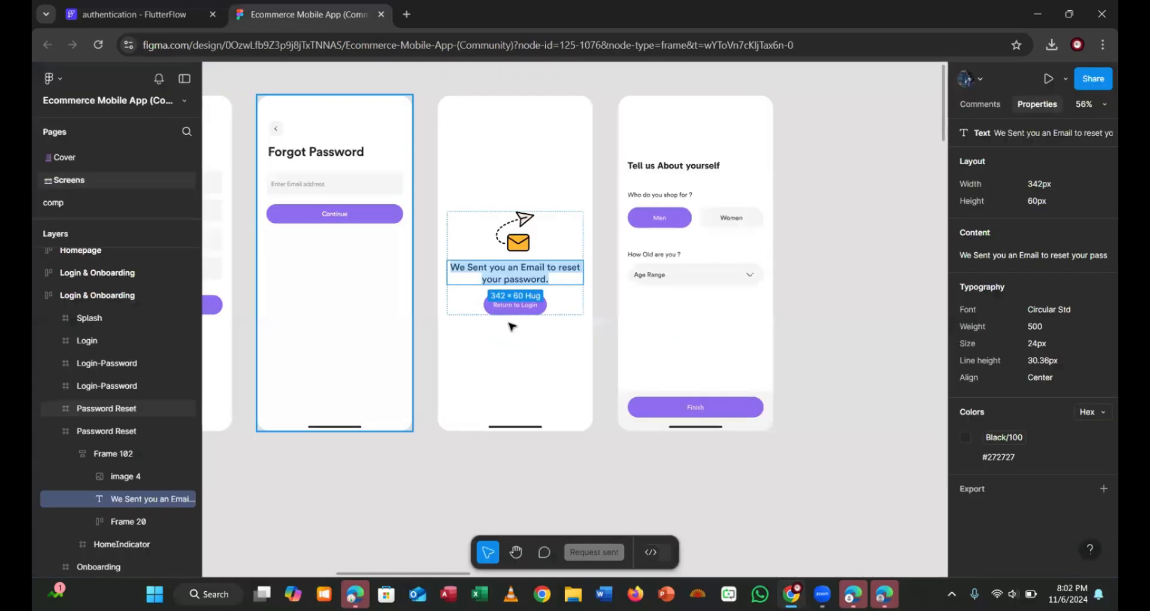
click(125, 14)
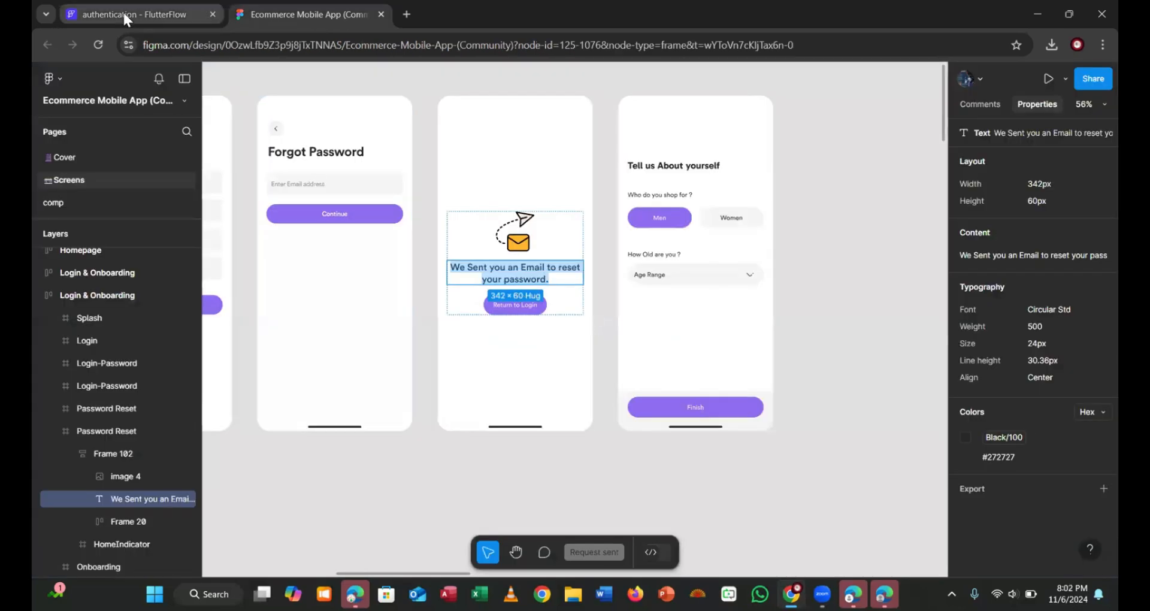
Check the message's alignment in Figma and set the FlutterFlow Text widget's text align to center
key(ctrl+Tab)
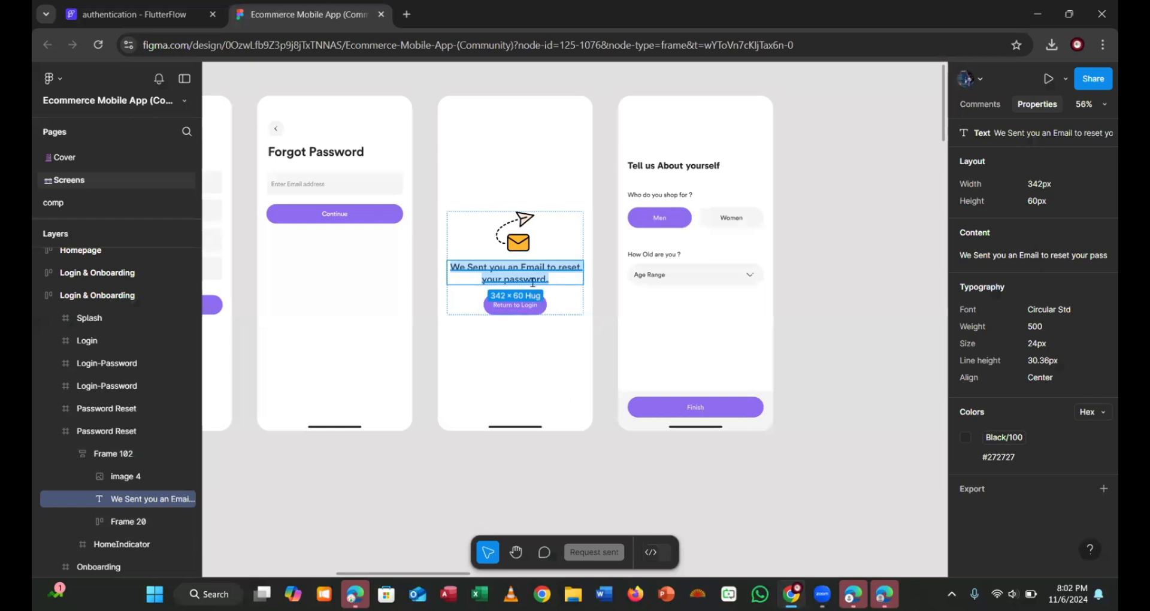
click(472, 282)
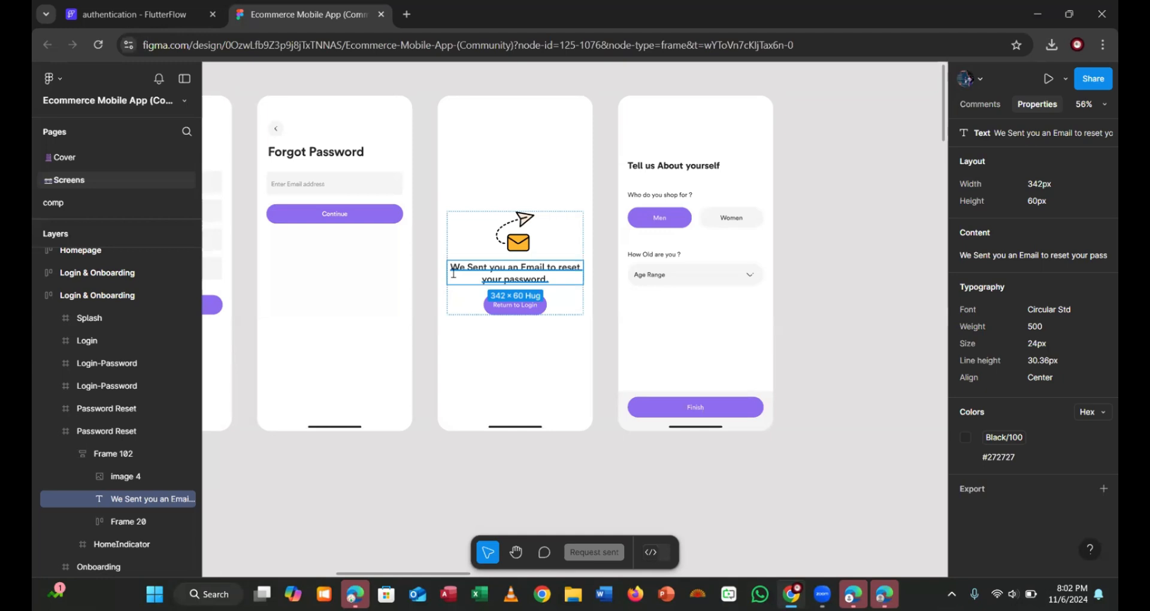
key(Escape)
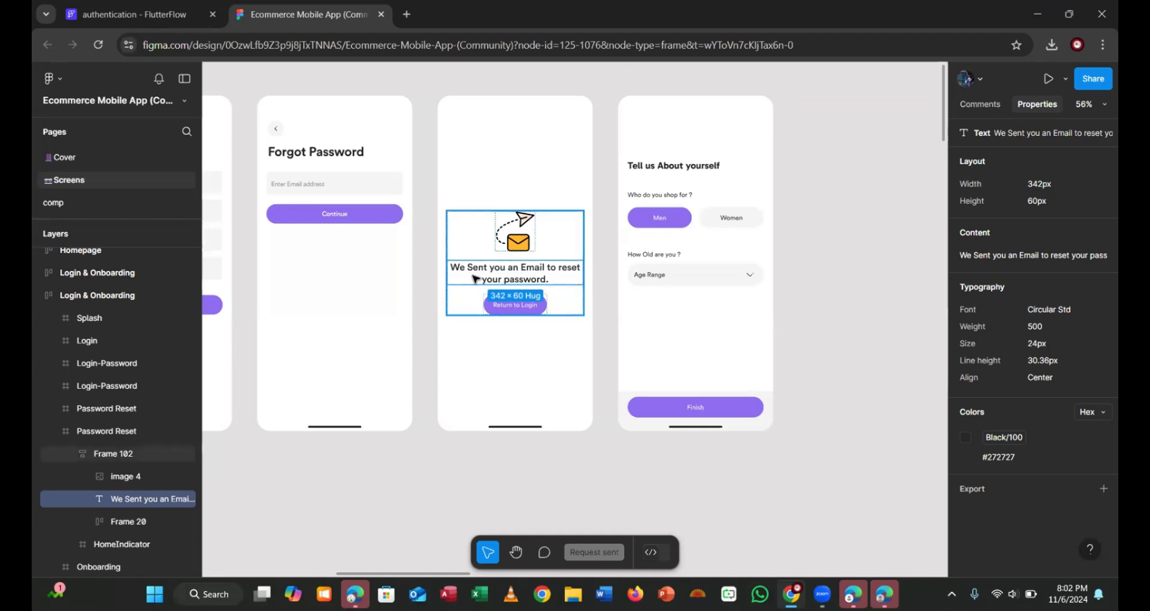
click(167, 18)
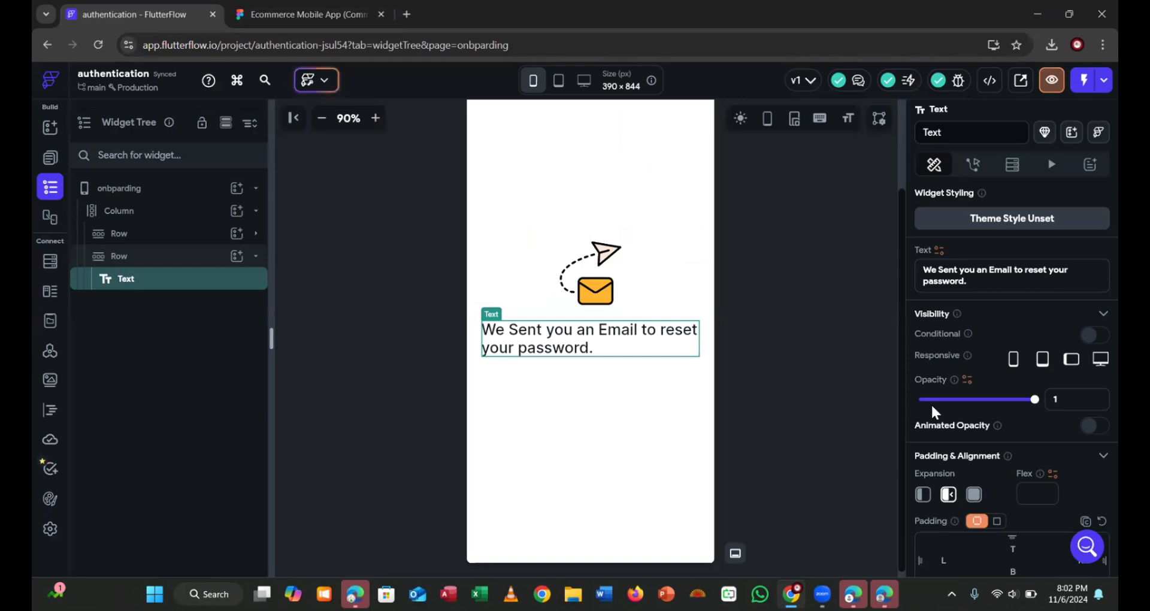
scroll(952, 419, down, 5)
scroll(976, 441, down, 5)
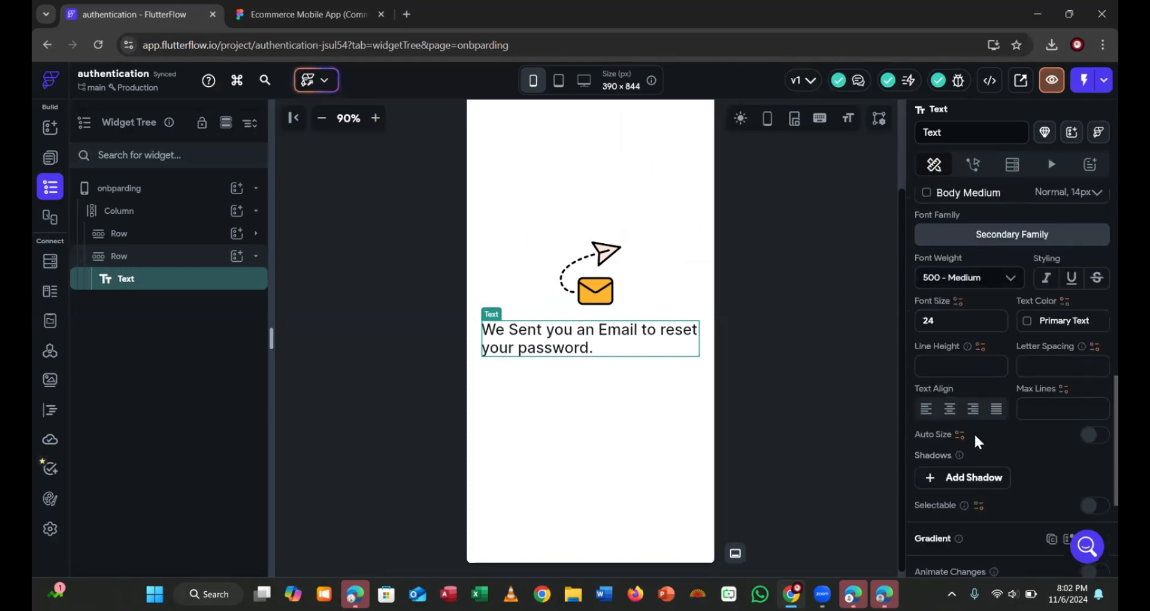
click(949, 410)
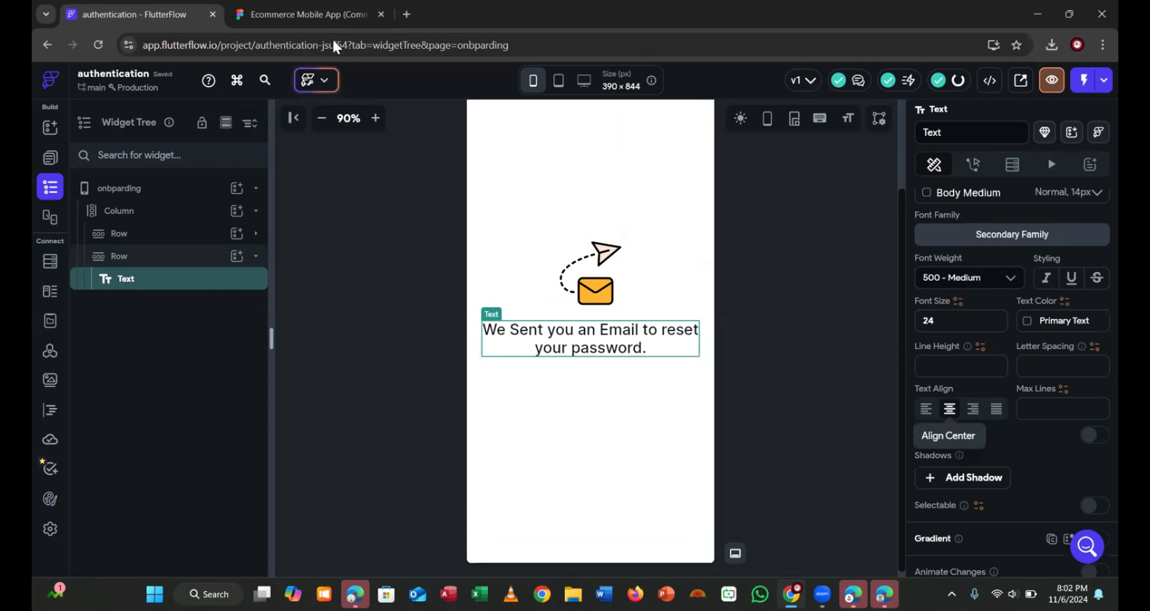
Try a line height of 30 on the message Text, clear it, and recheck the typography in Figma
click(324, 19)
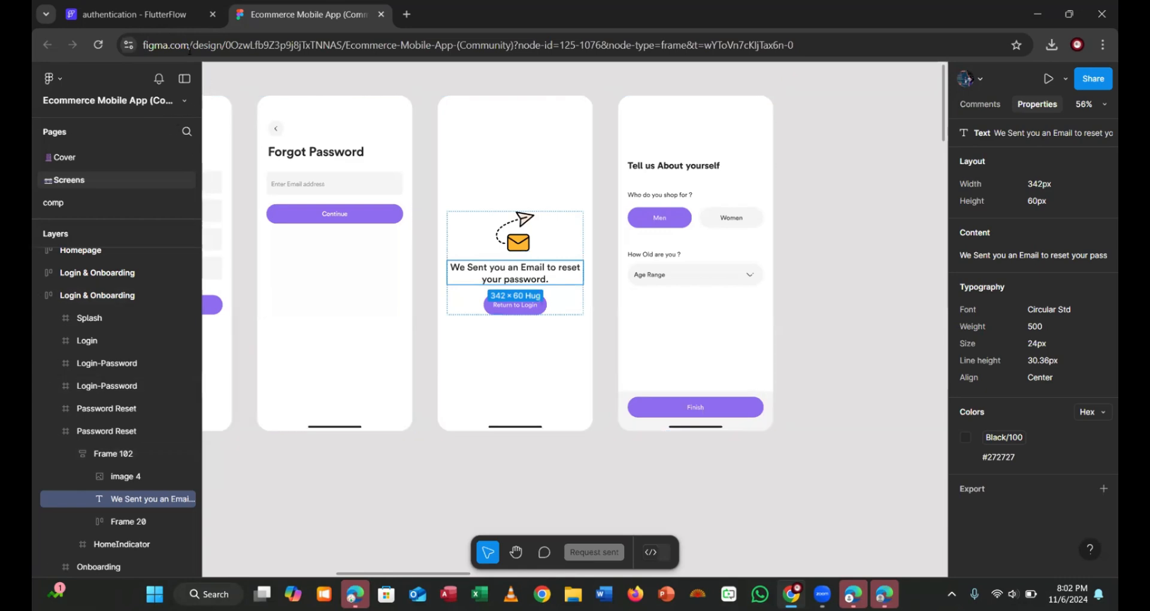
click(137, 16)
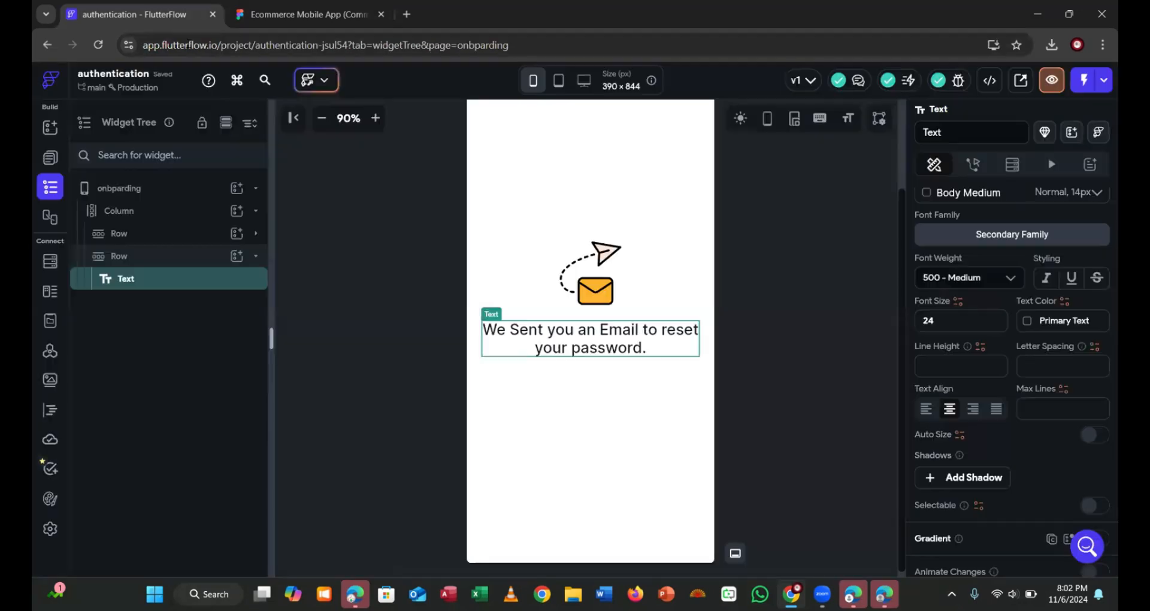
click(954, 375)
text(30)
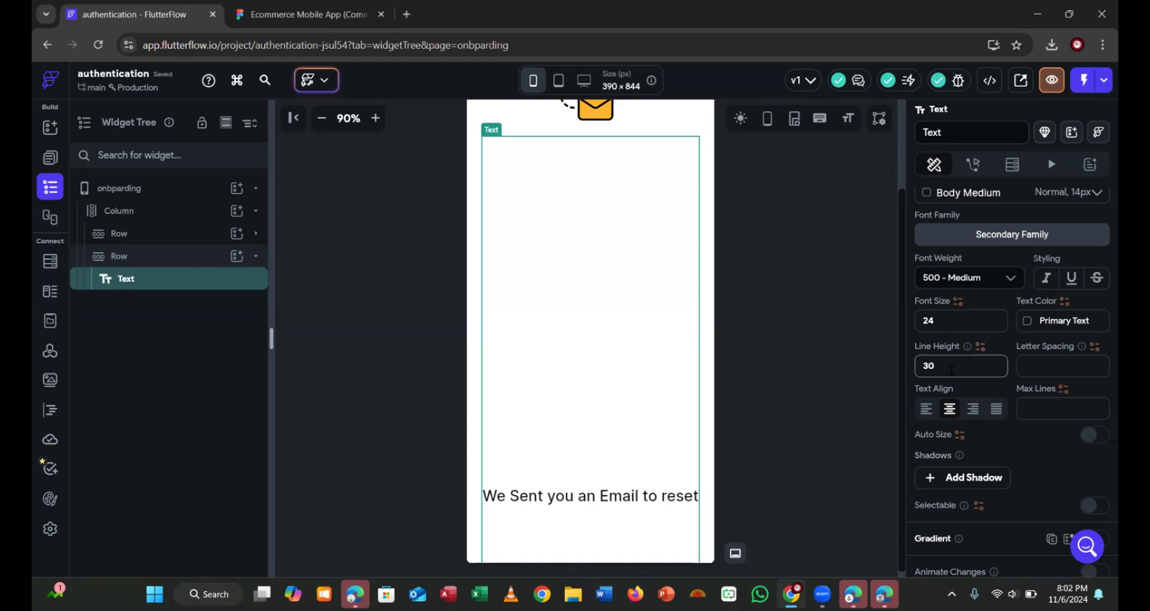
key(BackSpace)
key(BackSpace)
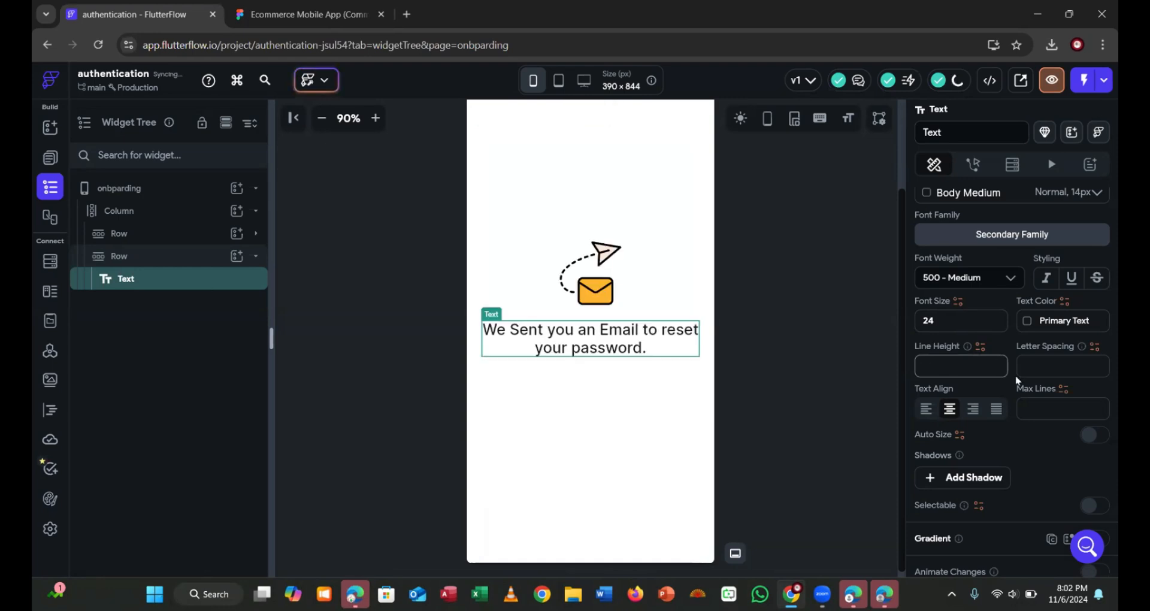
click(307, 20)
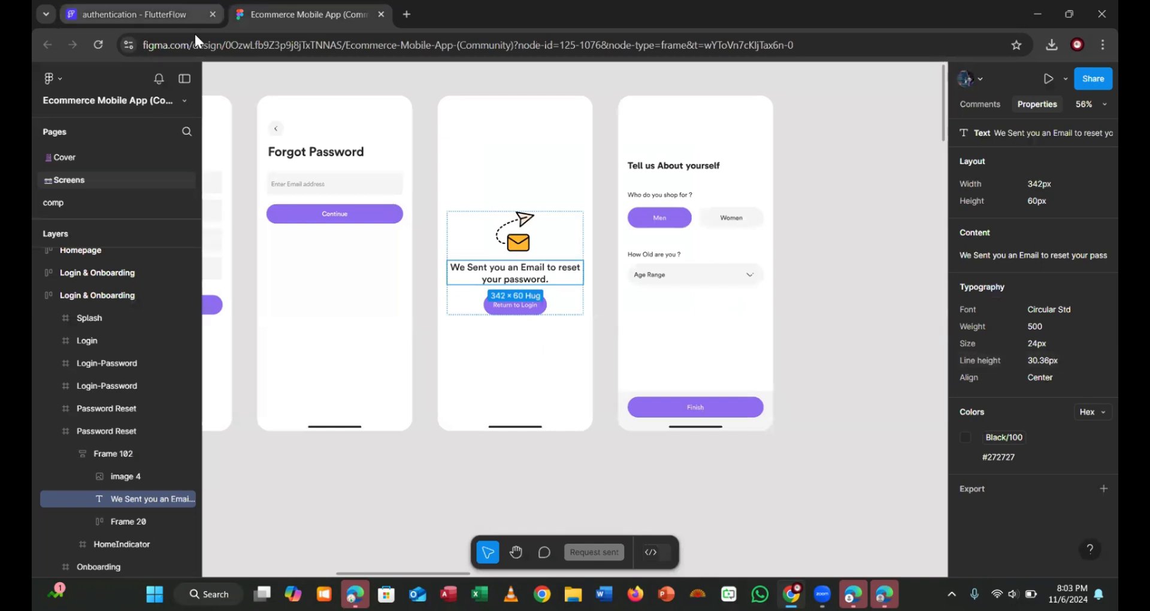
click(173, 13)
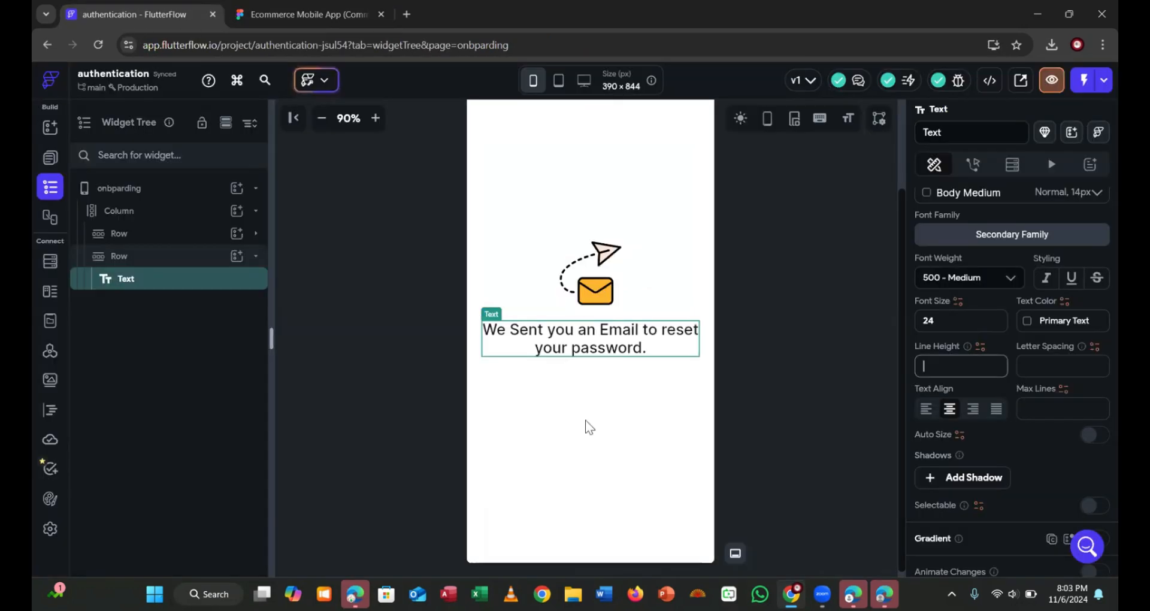
Switch to Figma and inspect the layout properties of the Return to Login button on the email-sent screen
click(837, 427)
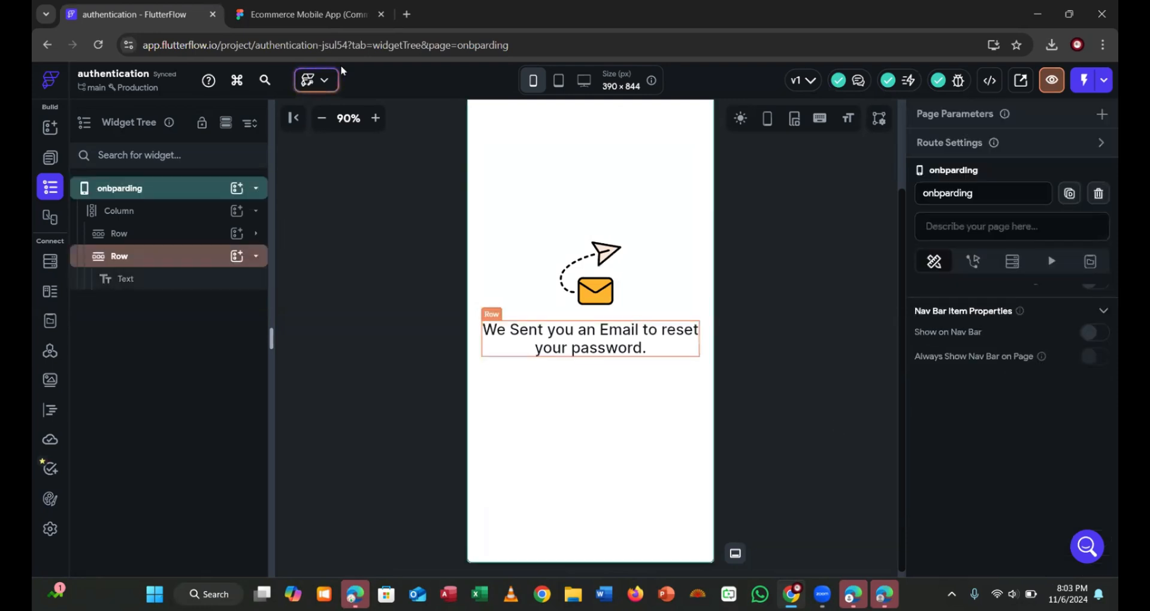
click(308, 14)
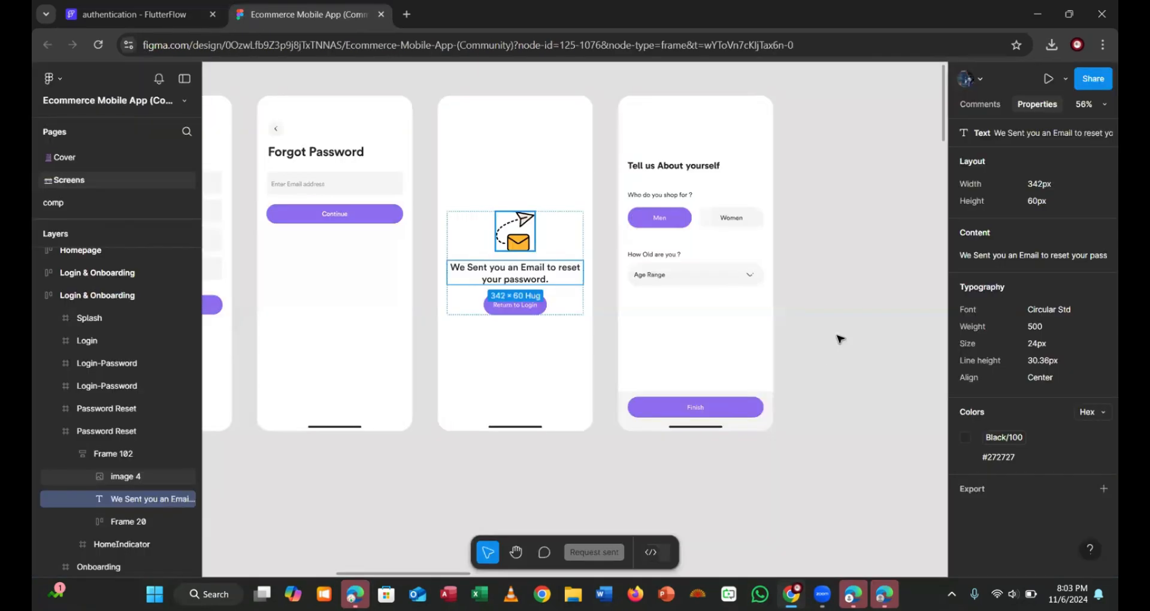
click(458, 294)
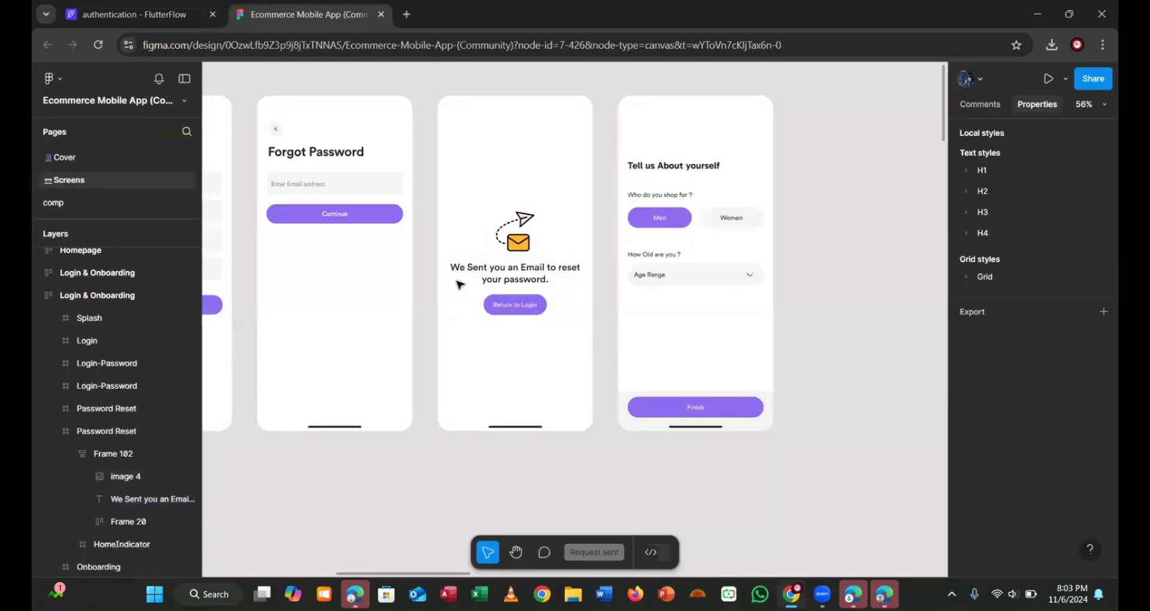
click(532, 308)
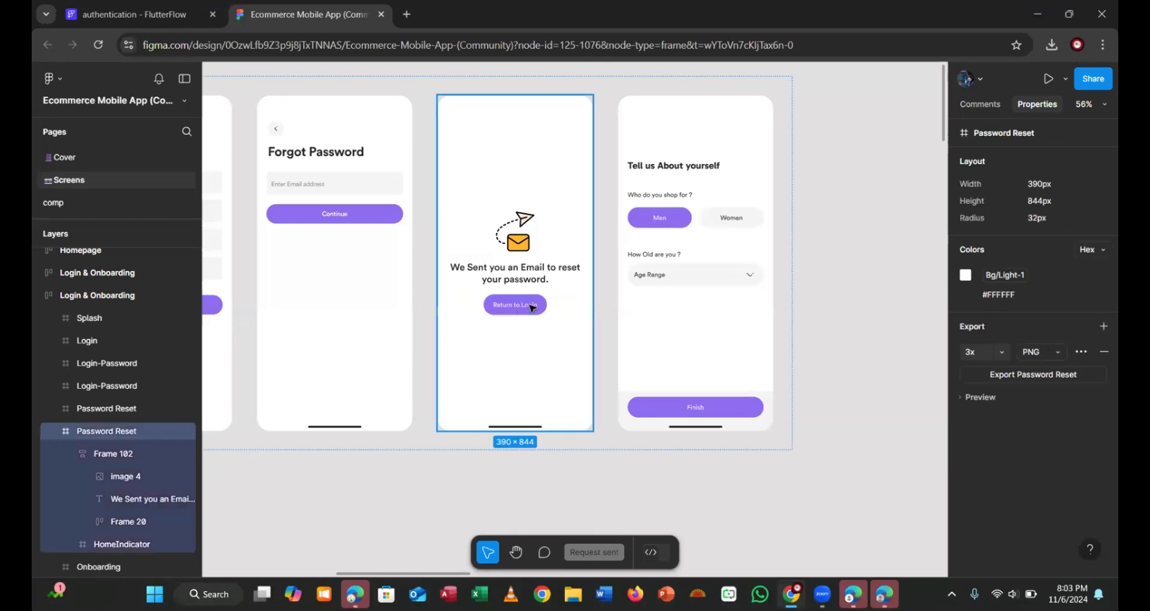
double_click(531, 307)
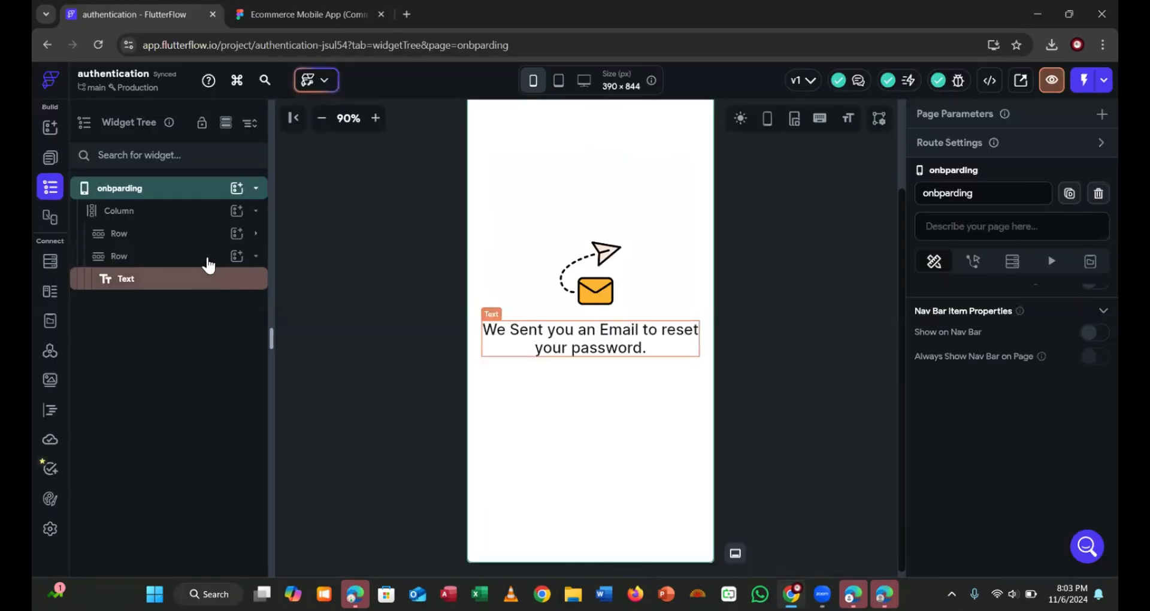
In FlutterFlow, add a third Row to the Column with a Button inside, and center the row's main axis alignment
click(208, 259)
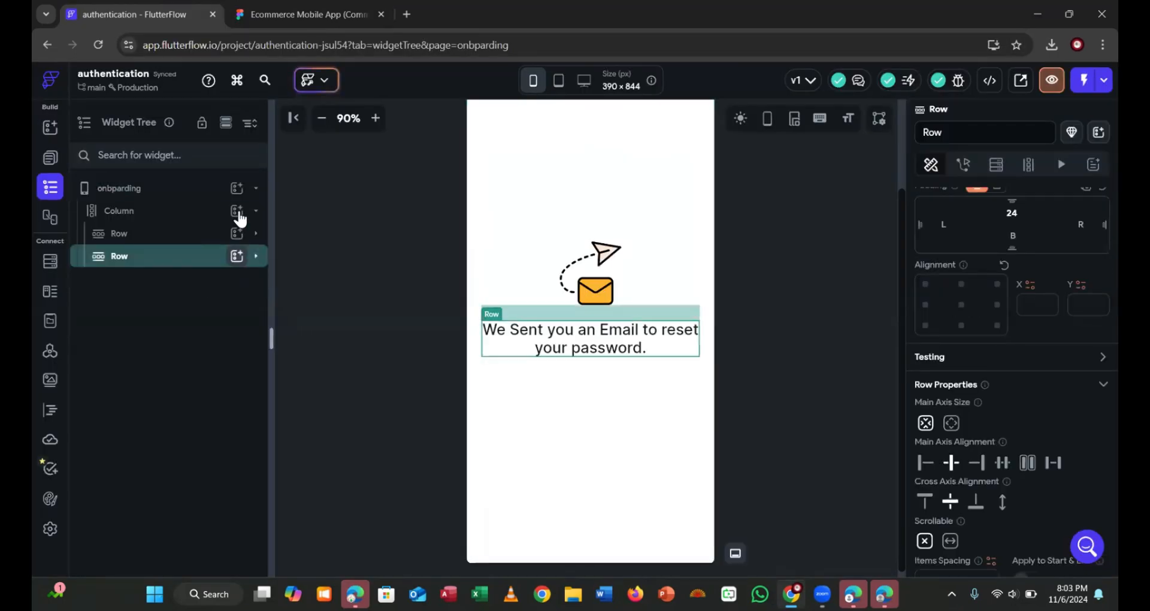
click(236, 211)
click(461, 302)
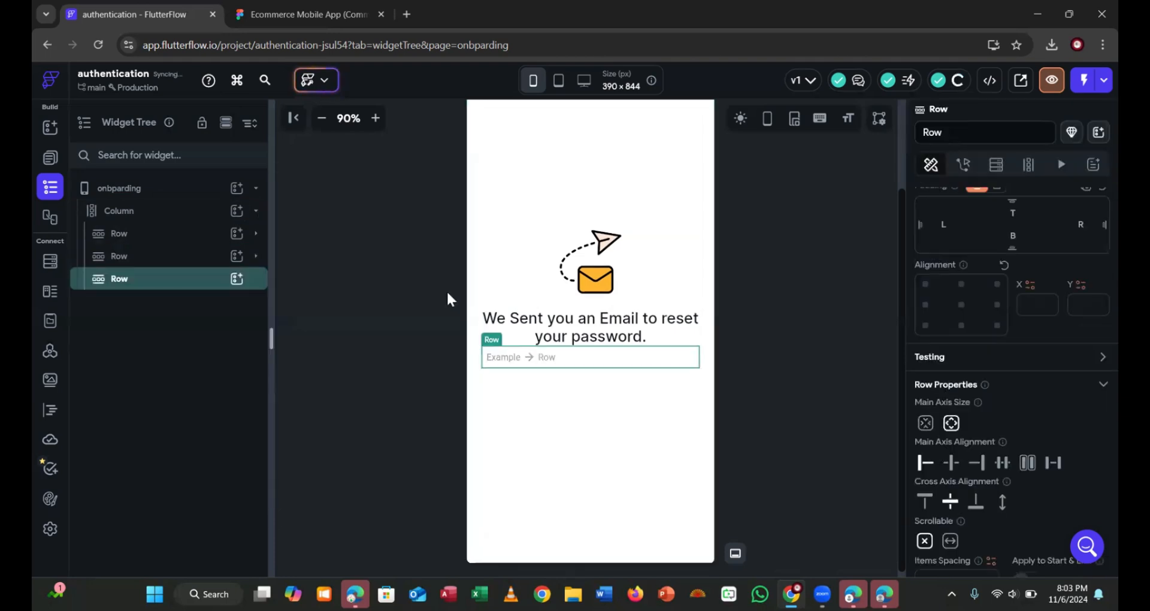
click(236, 279)
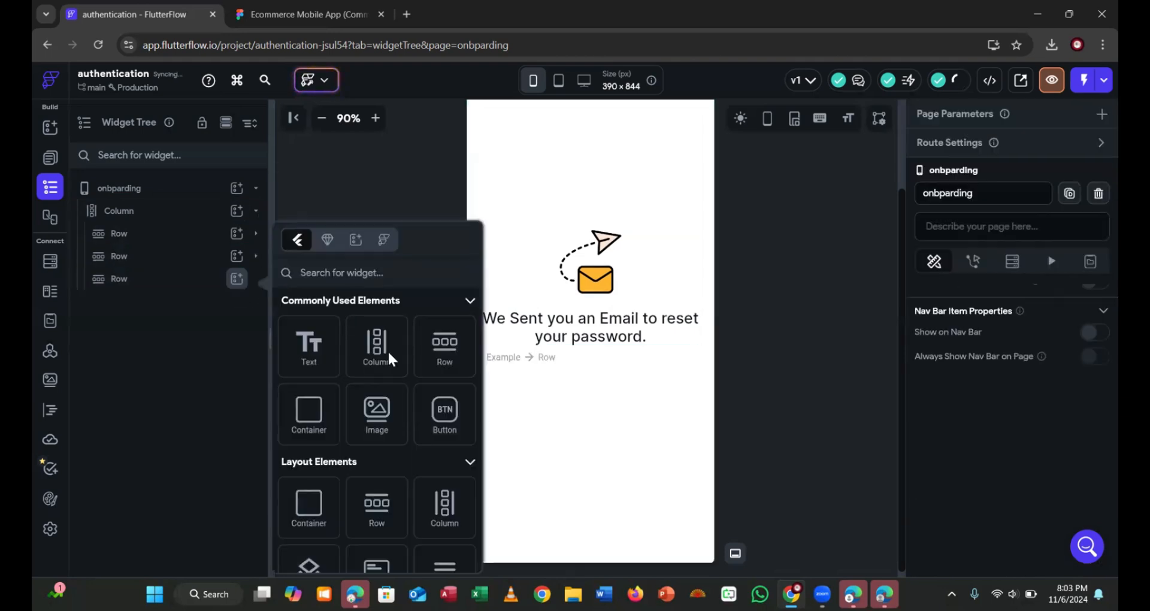
click(444, 429)
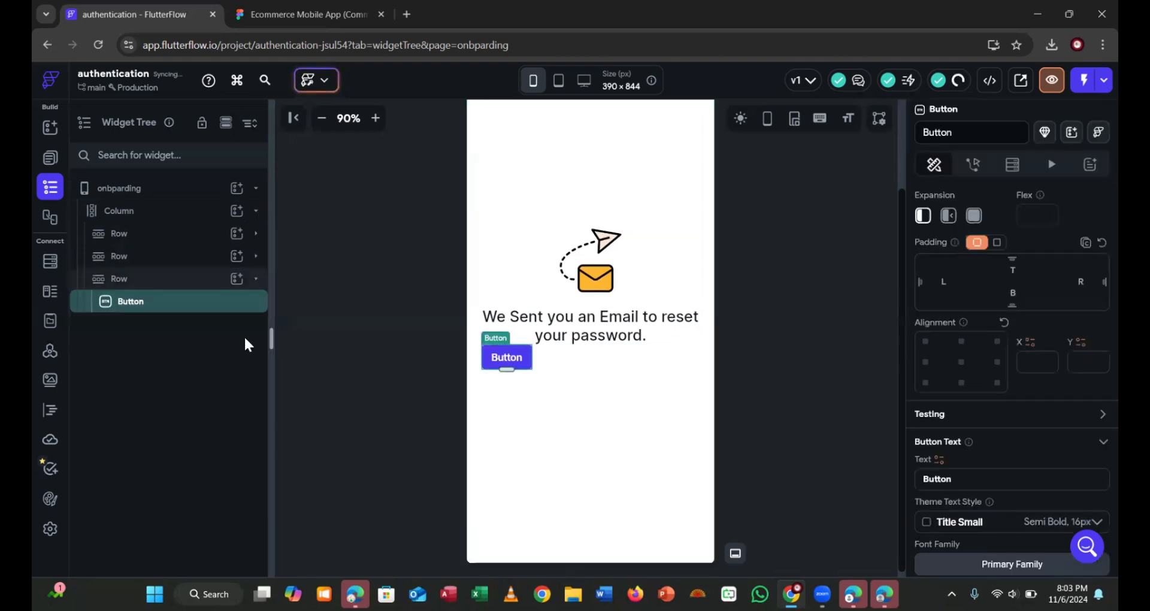
click(173, 287)
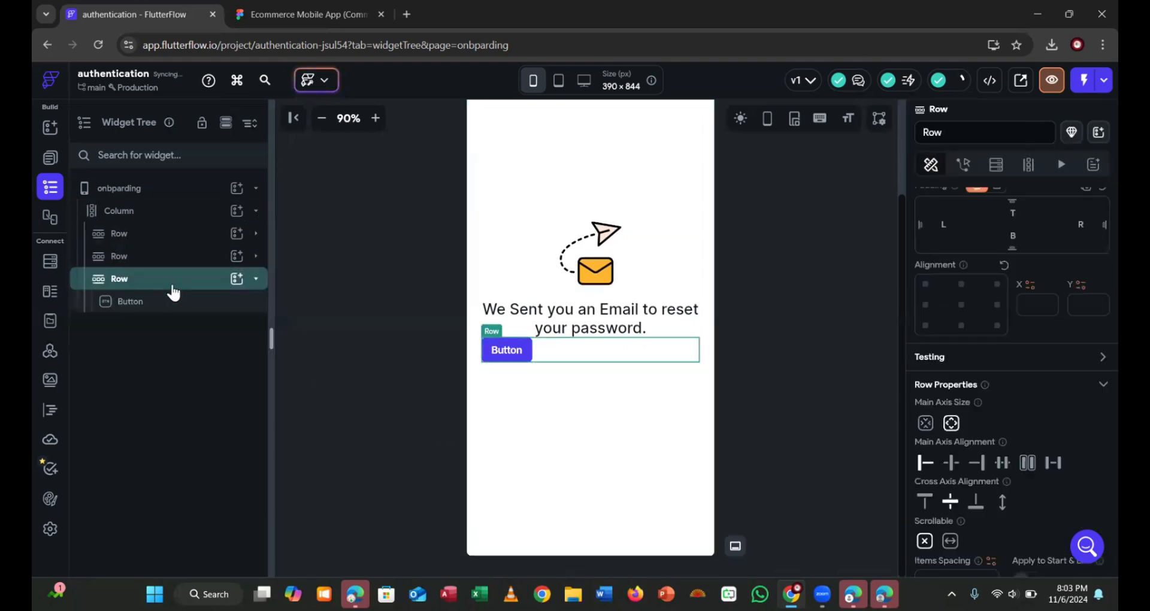
click(951, 464)
Check the gap above the button in Figma and set the FlutterFlow button row's top padding to 24
click(305, 13)
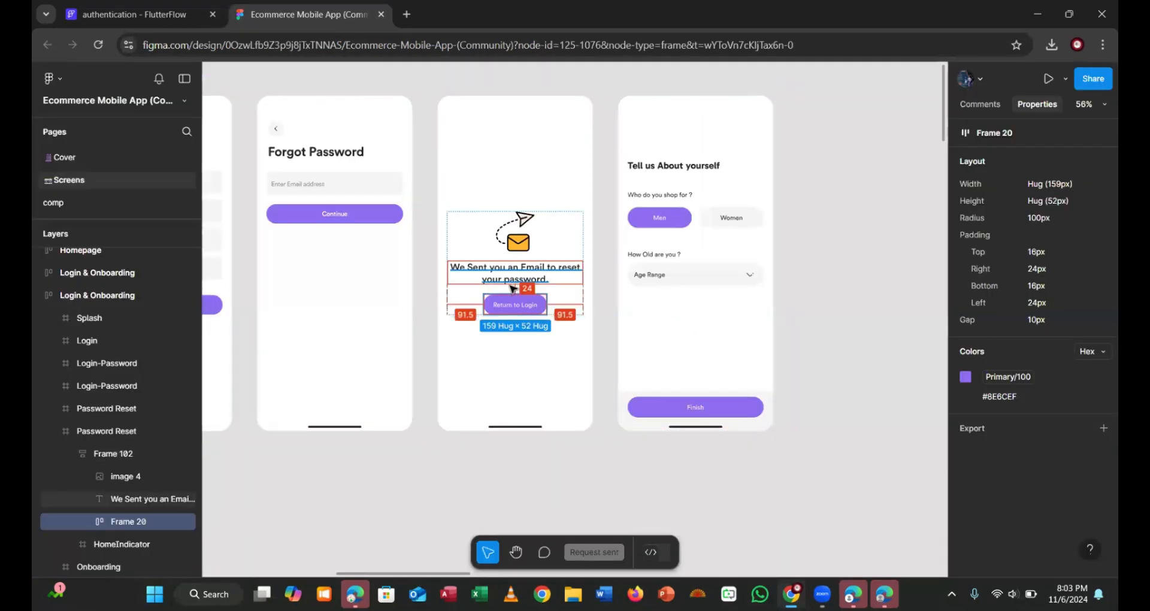
click(115, 15)
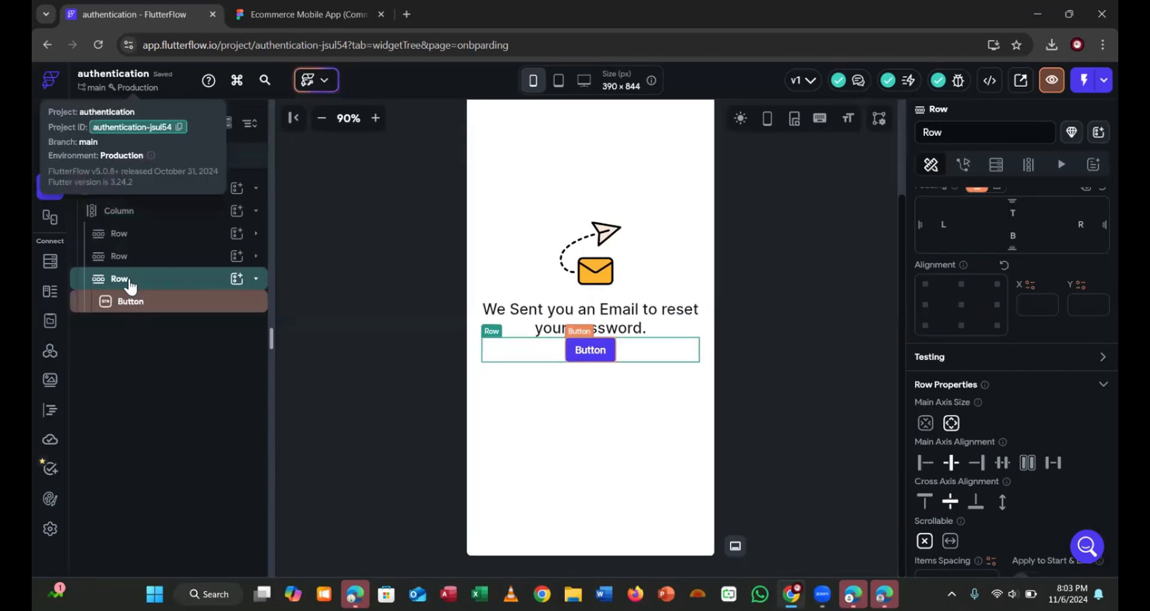
scroll(997, 309, up, 4)
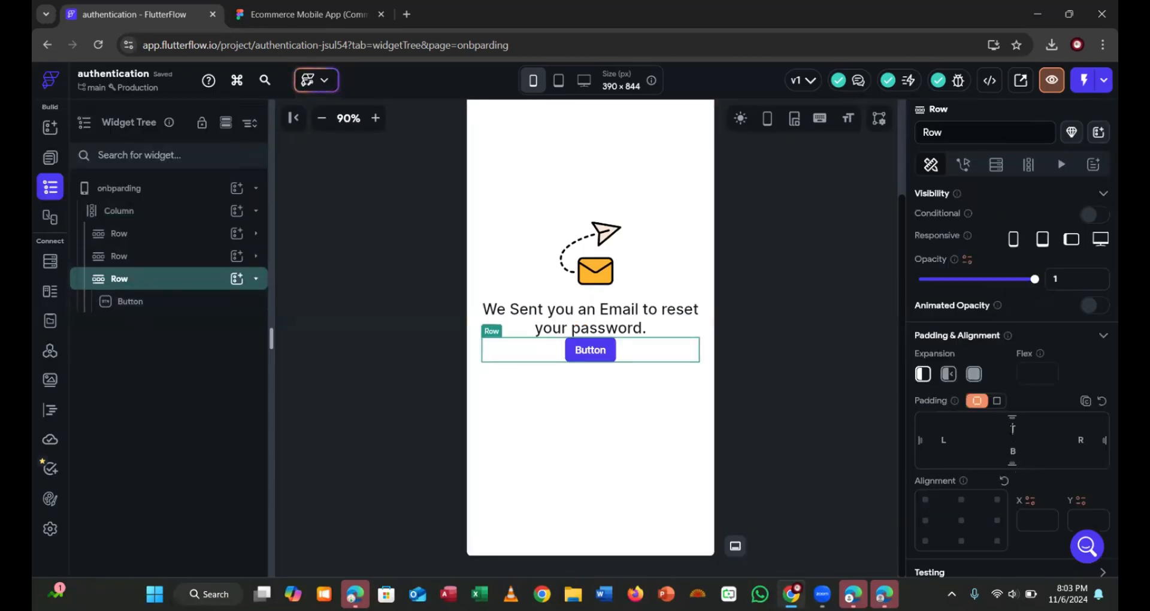
text(24)
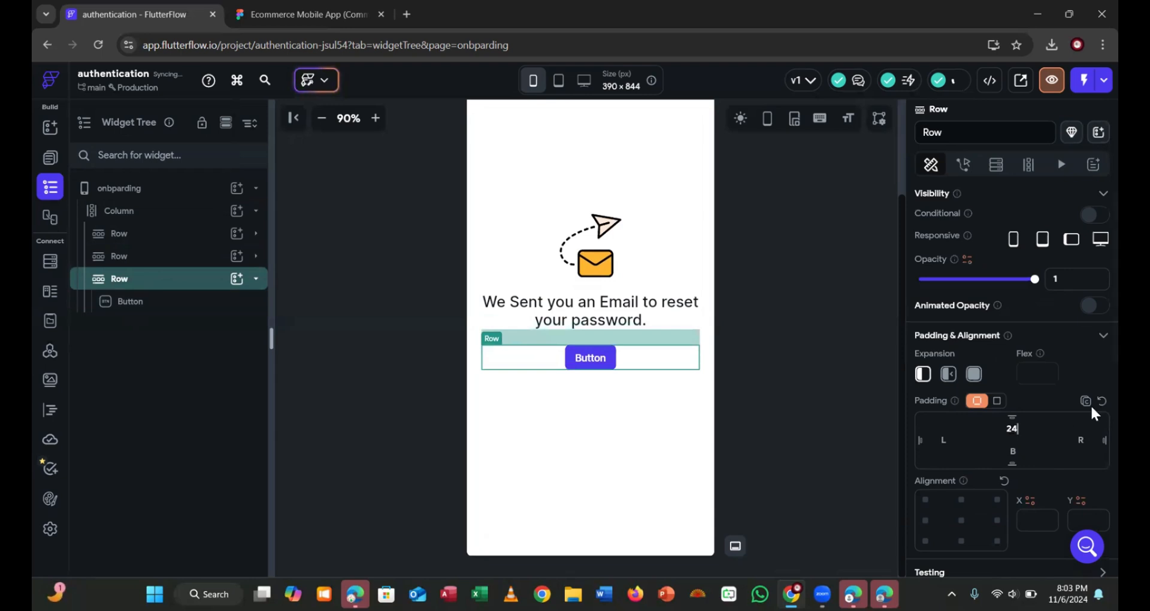
Check the button's dimensions in Figma and set the FlutterFlow Button's width to 159 px
click(292, 13)
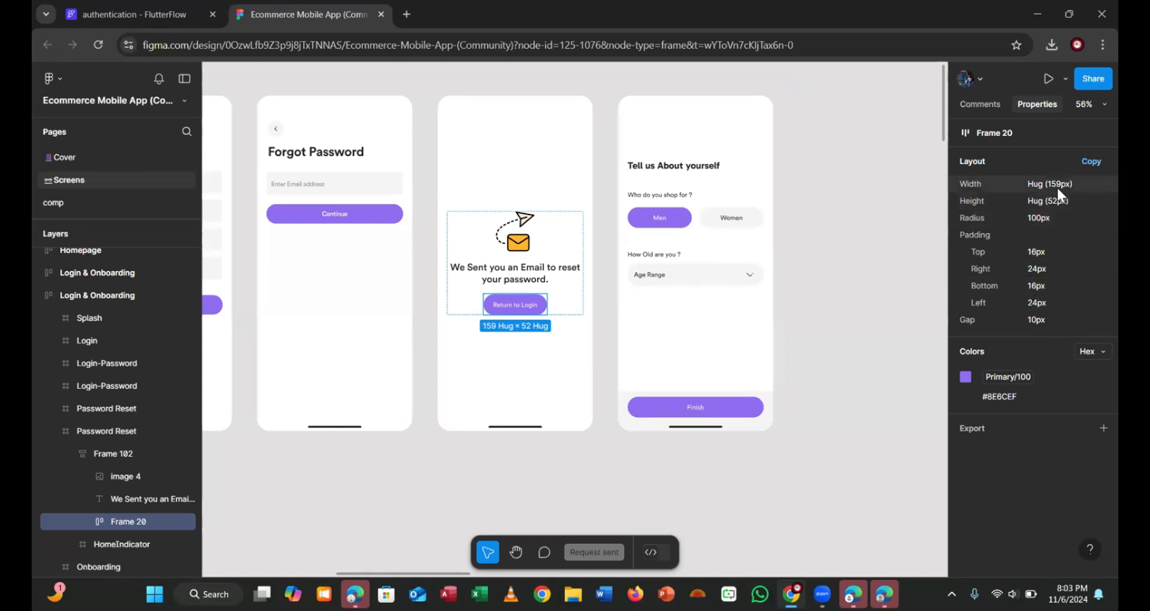
click(147, 18)
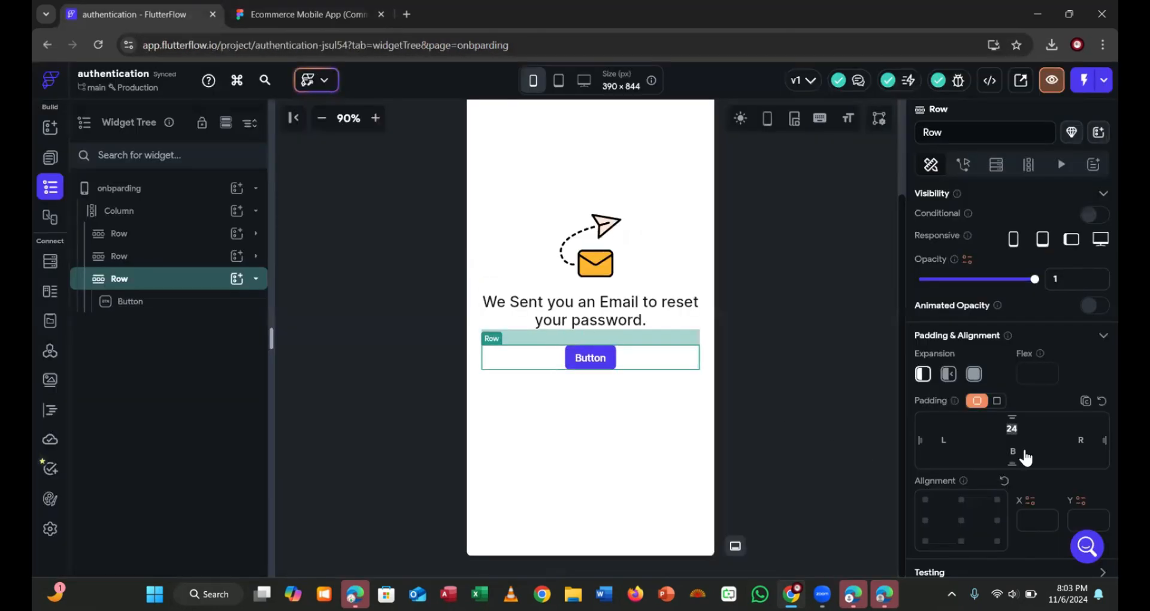
scroll(1023, 449, down, 3)
scroll(994, 462, down, 5)
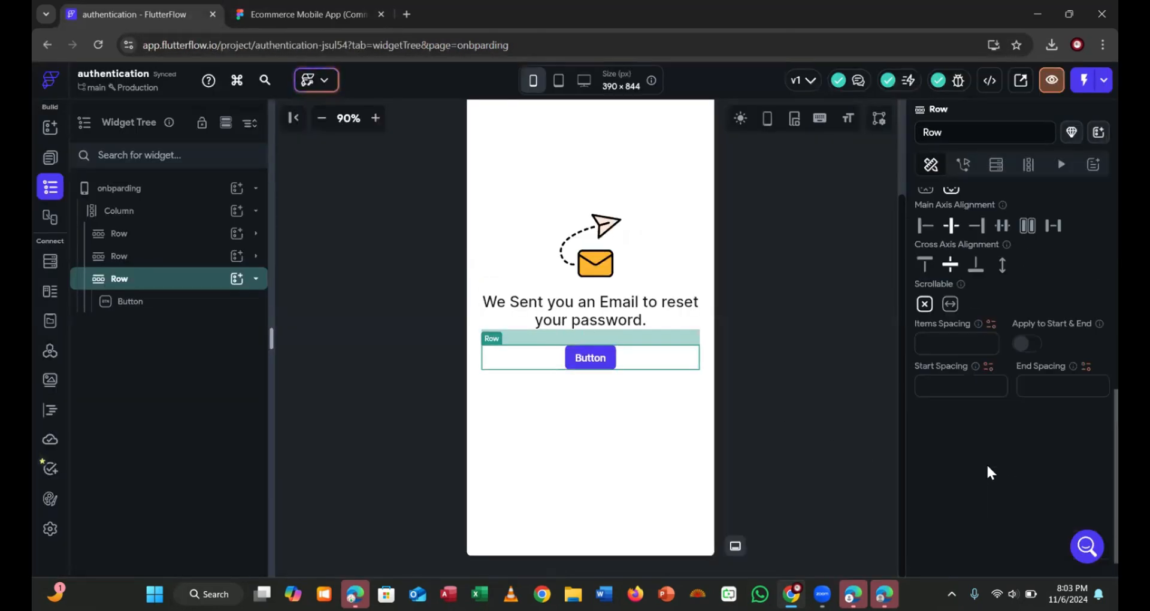
scroll(985, 455, up, 4)
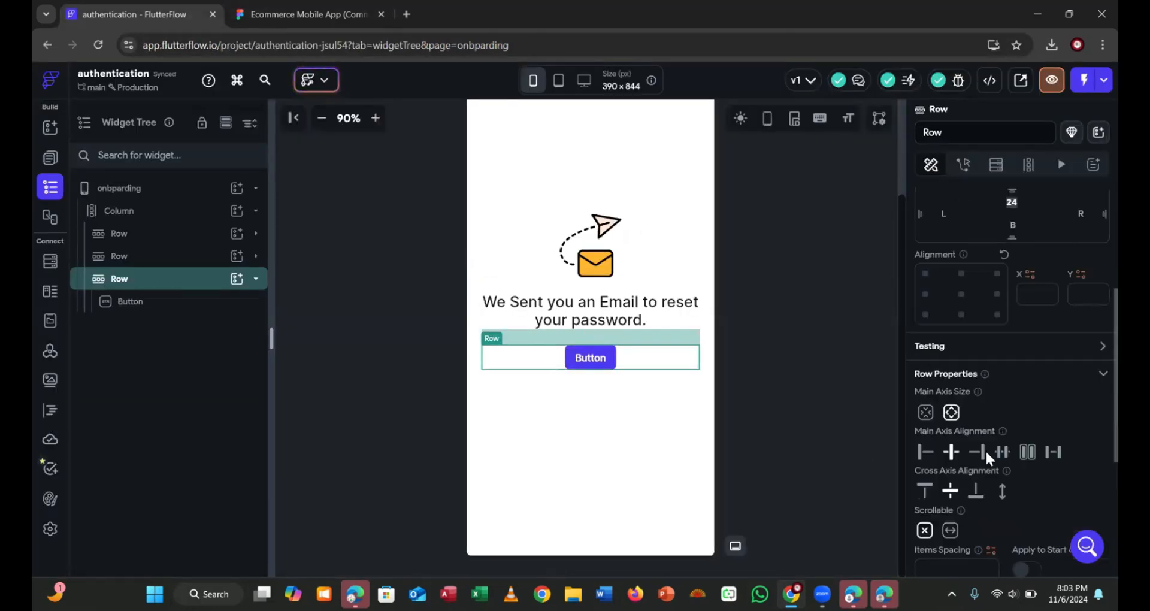
click(155, 312)
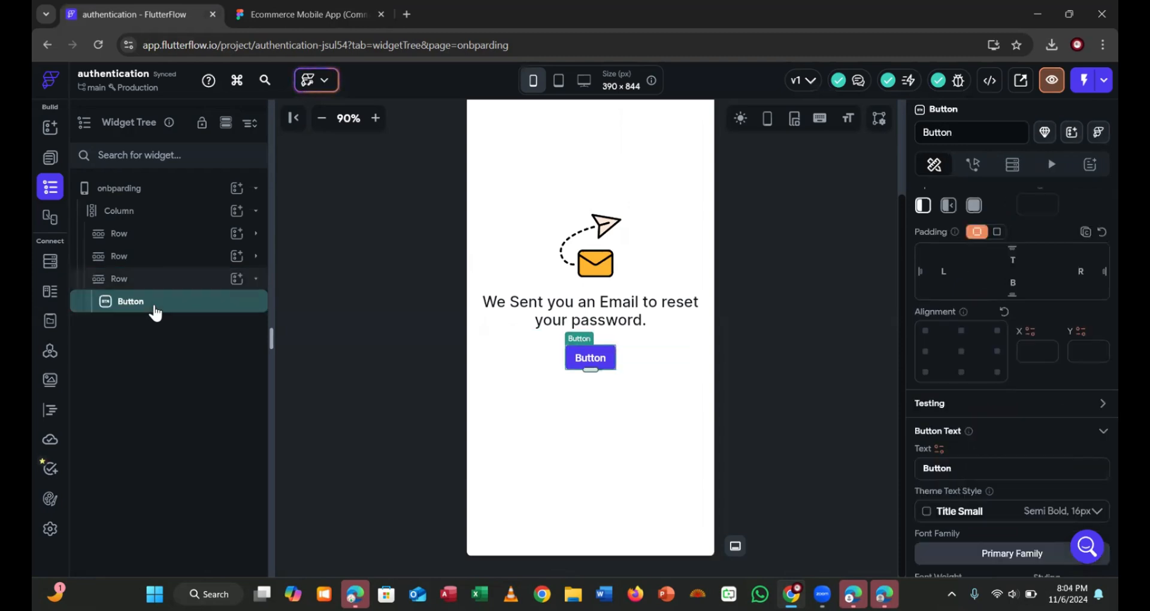
scroll(988, 464, down, 4)
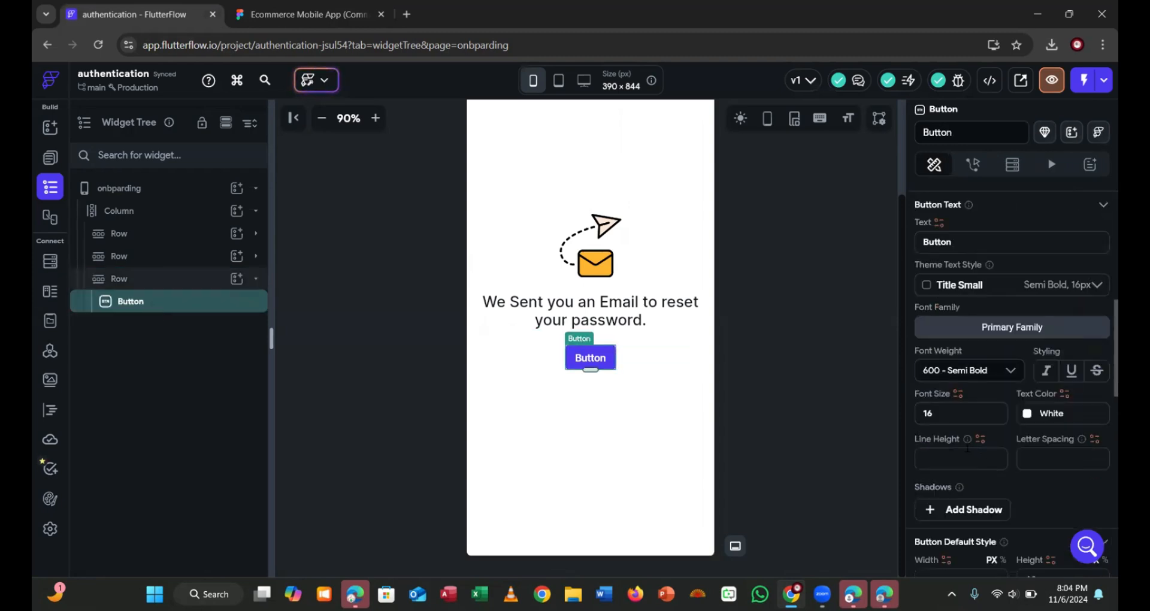
scroll(965, 446, up, 3)
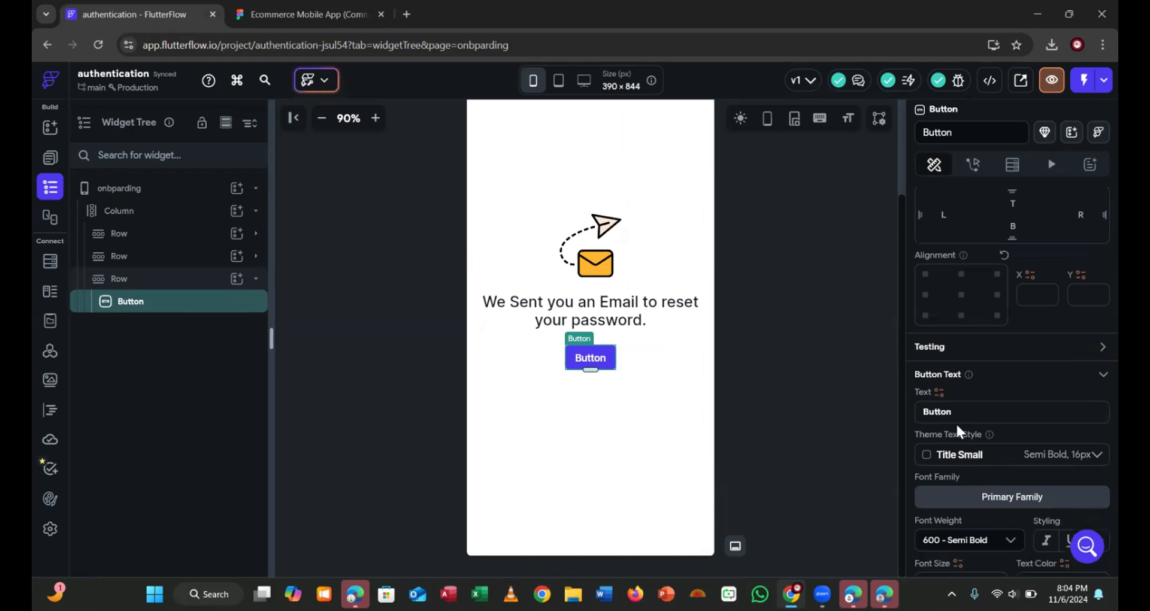
scroll(959, 431, up, 4)
scroll(958, 431, down, 5)
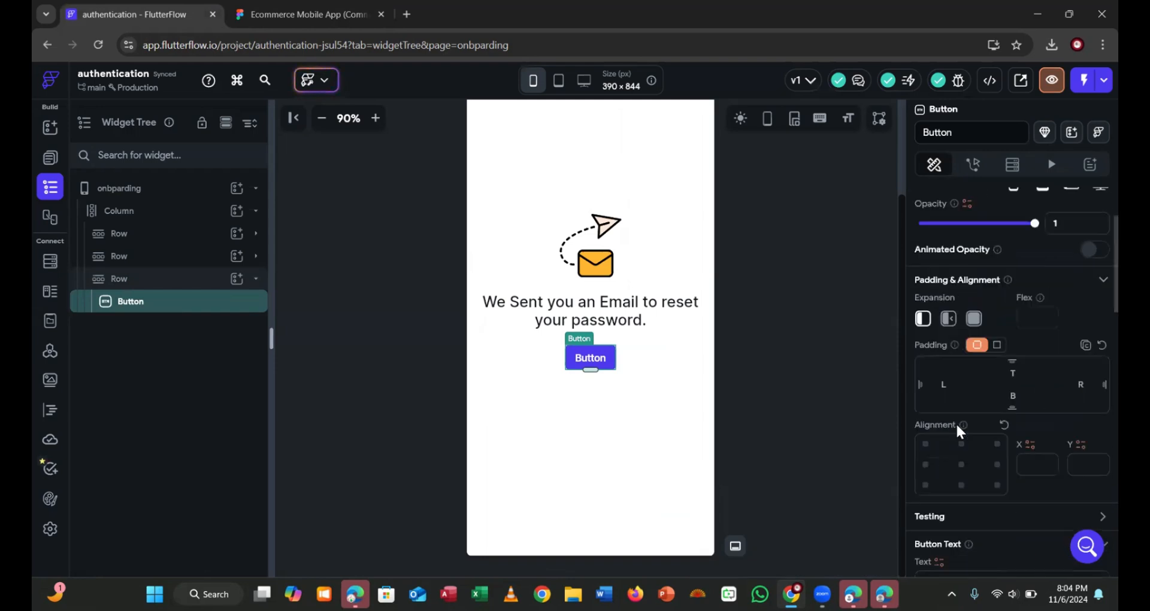
scroll(965, 504, down, 3)
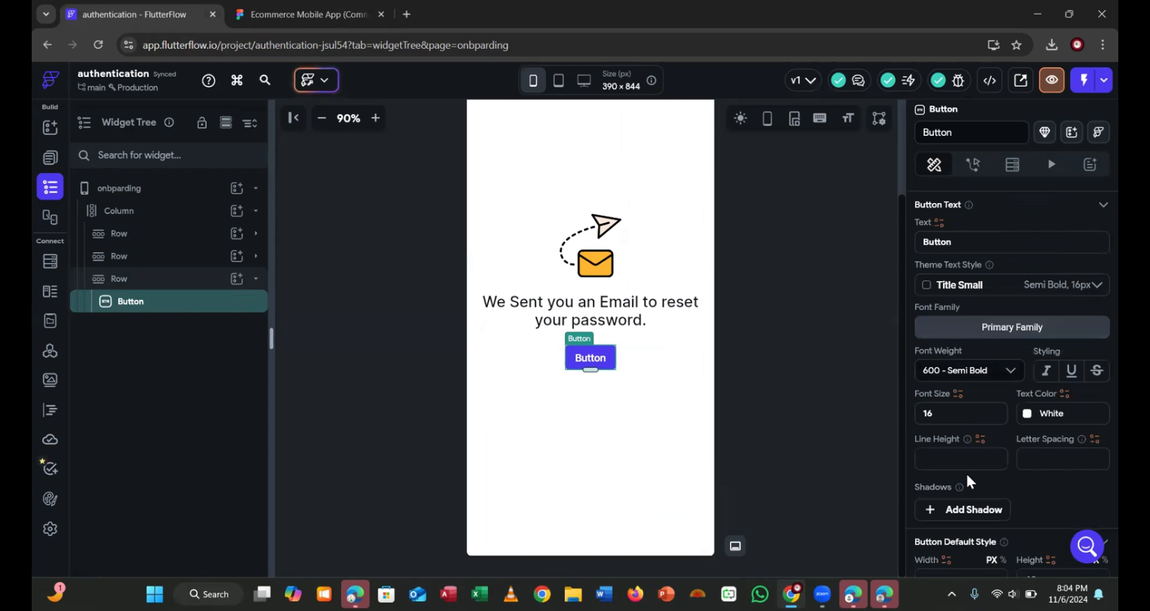
scroll(970, 482, down, 3)
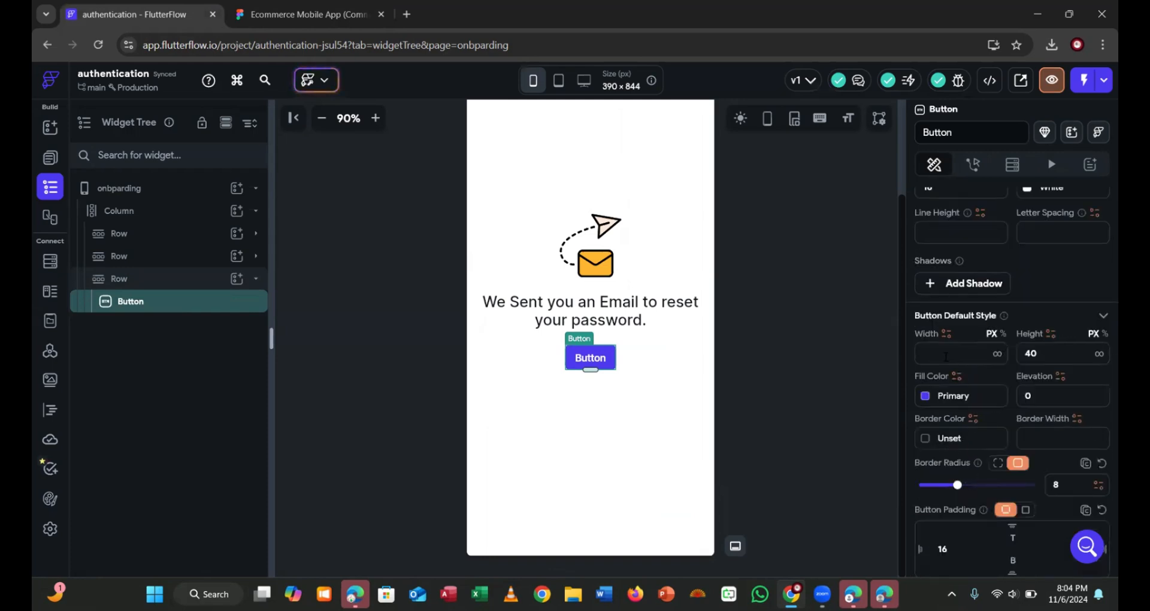
click(946, 356)
text(15)
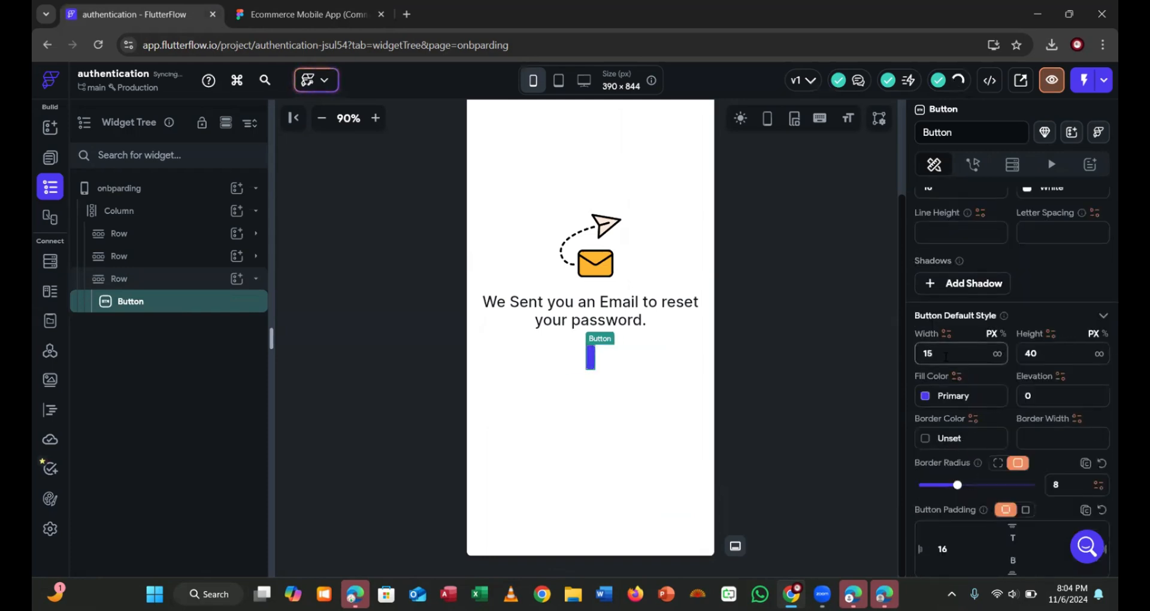
text(9)
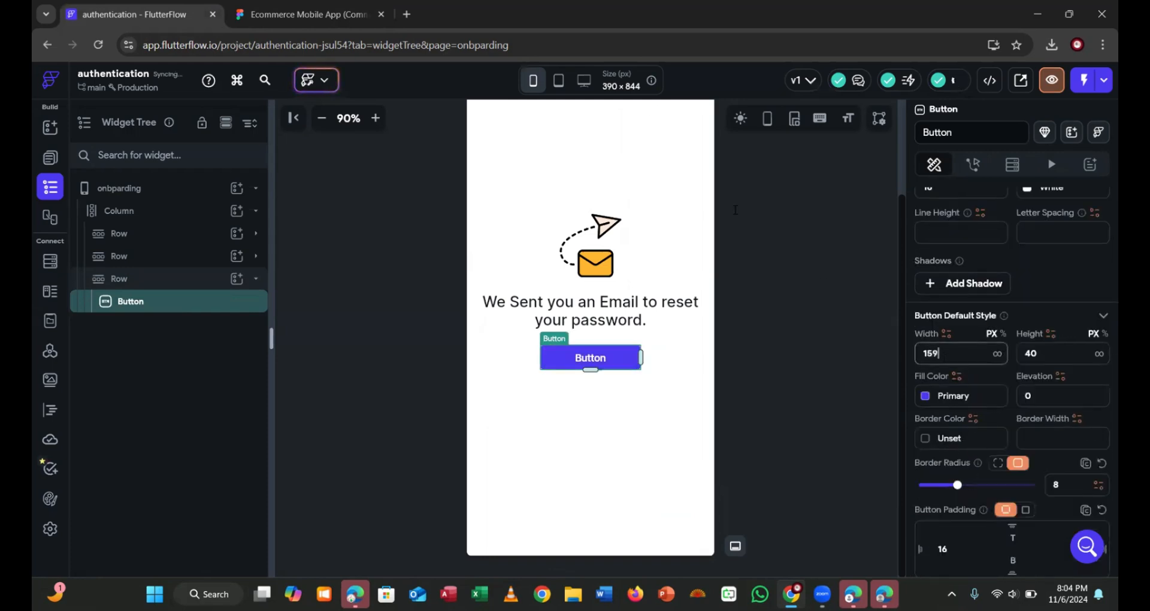
Recheck the button's layout in Figma, then set the FlutterFlow Button's height to 52 px and border radius to 100
click(276, 17)
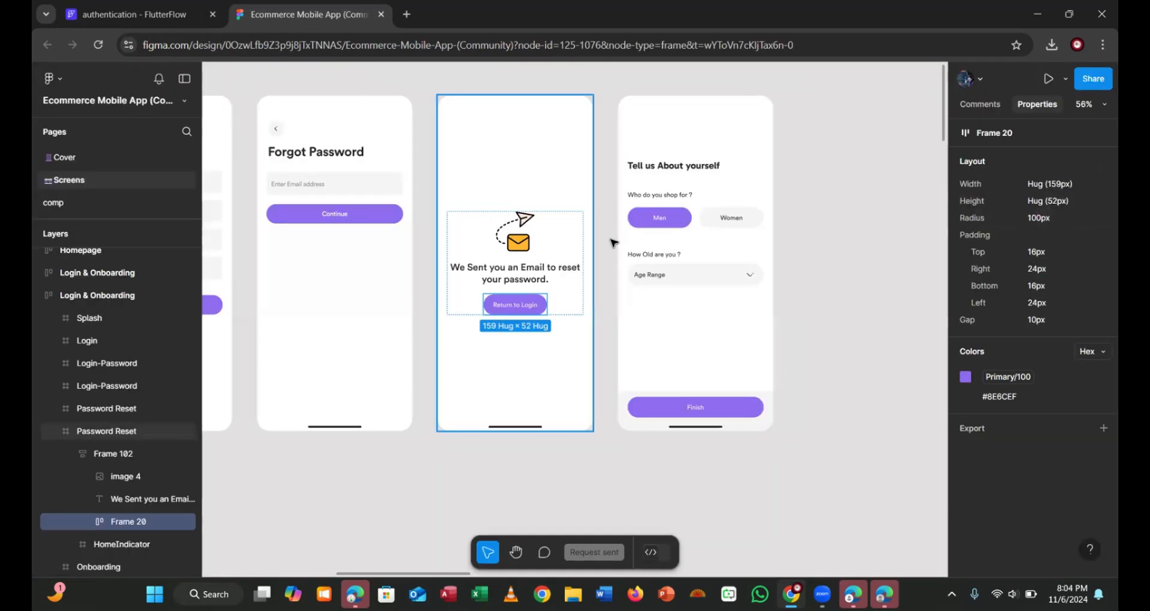
click(174, 21)
key(Tab)
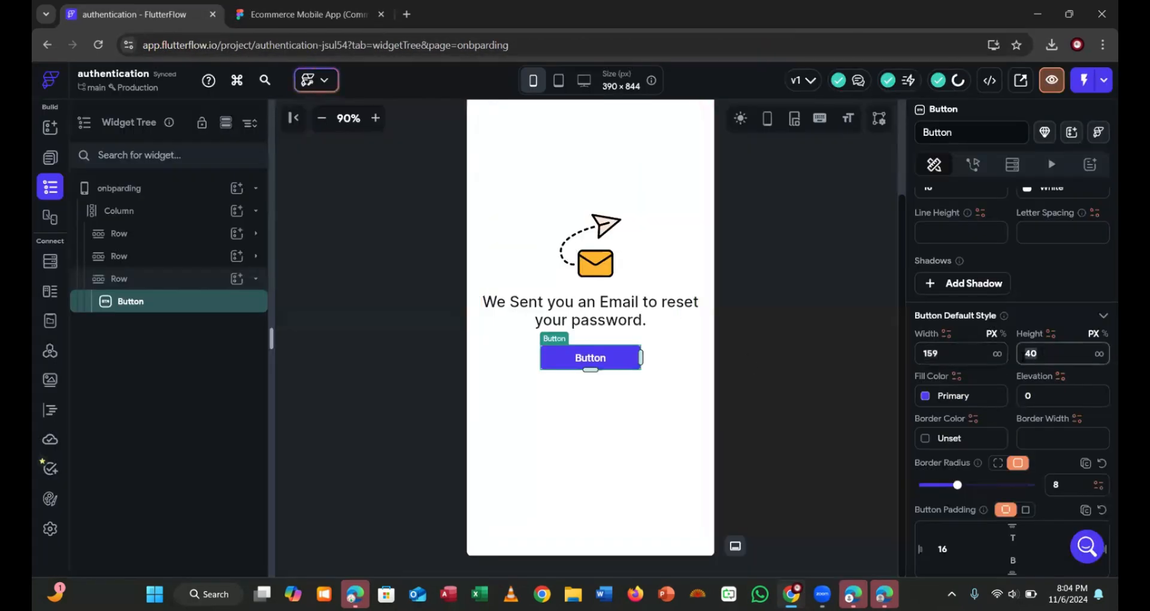
text(52)
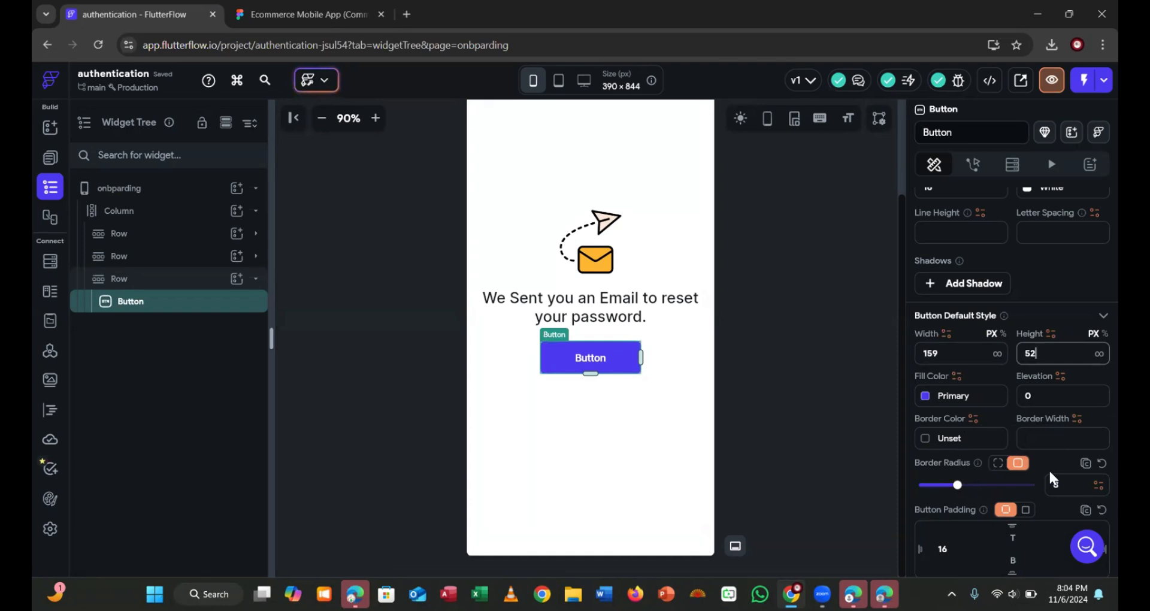
click(1055, 484)
text(100)
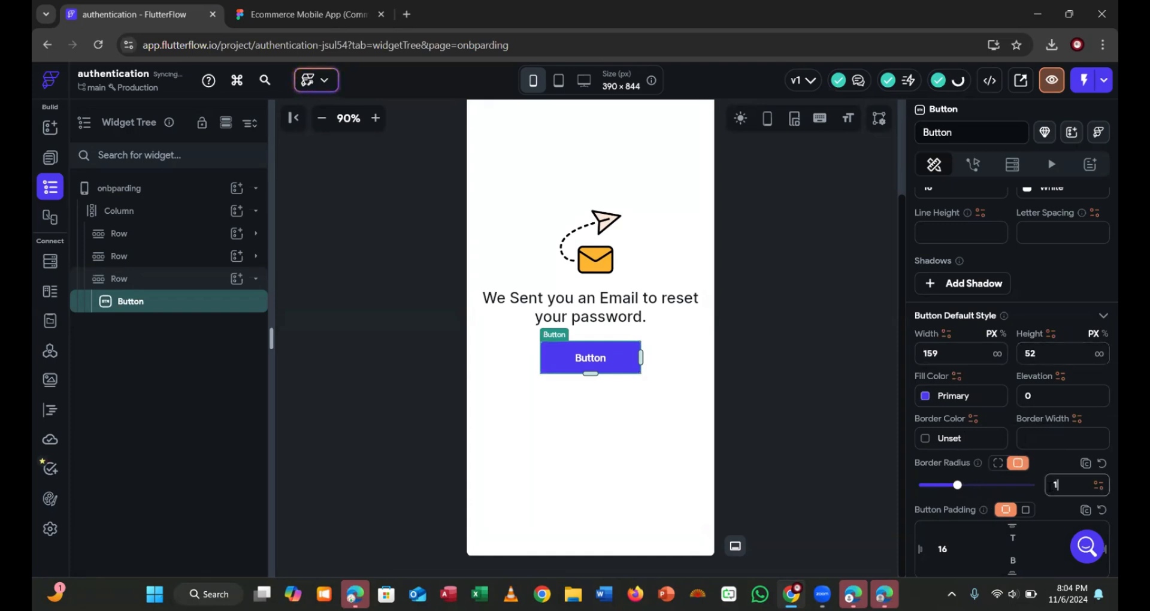
Copy the button's color #8E6CEF from Figma and apply it as the FlutterFlow Button's fill color
click(316, 23)
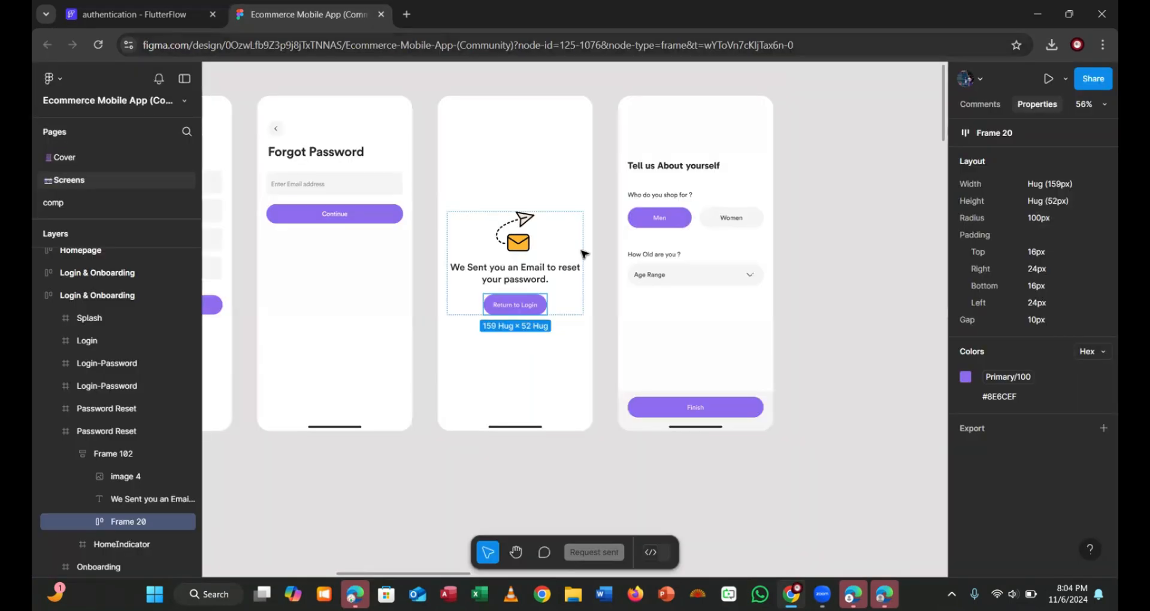
click(1000, 393)
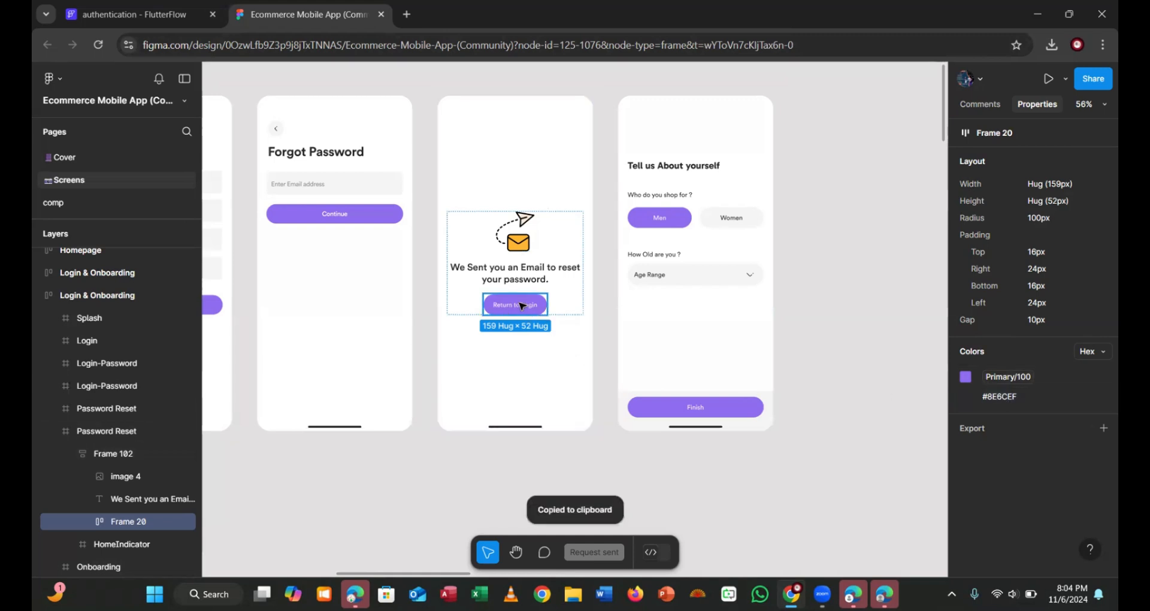
click(146, 16)
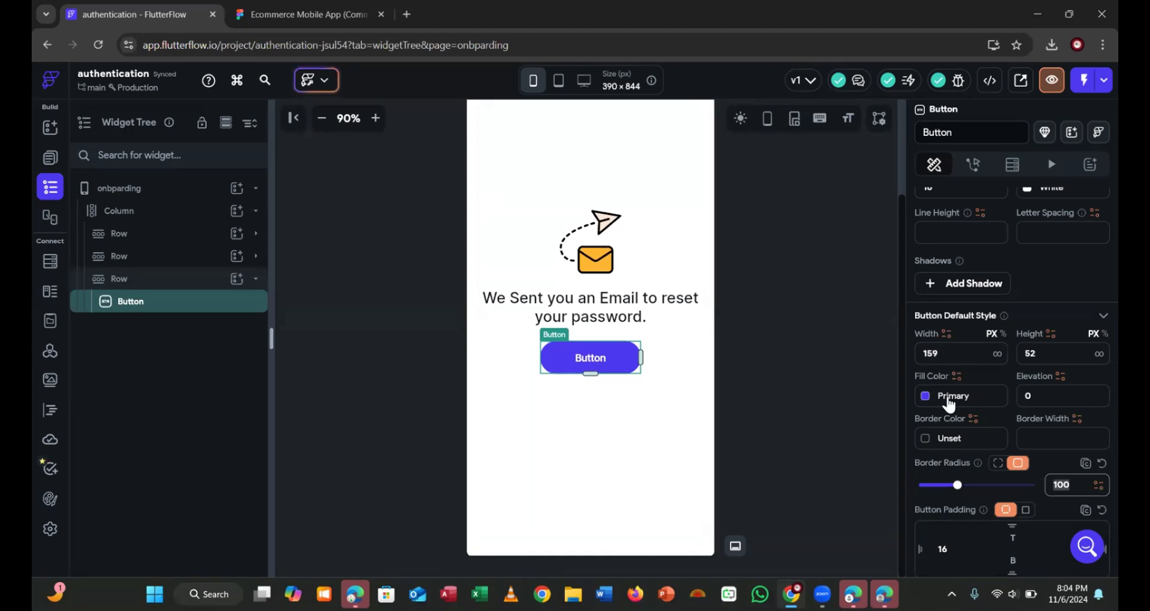
click(948, 399)
key(ctrl+v)
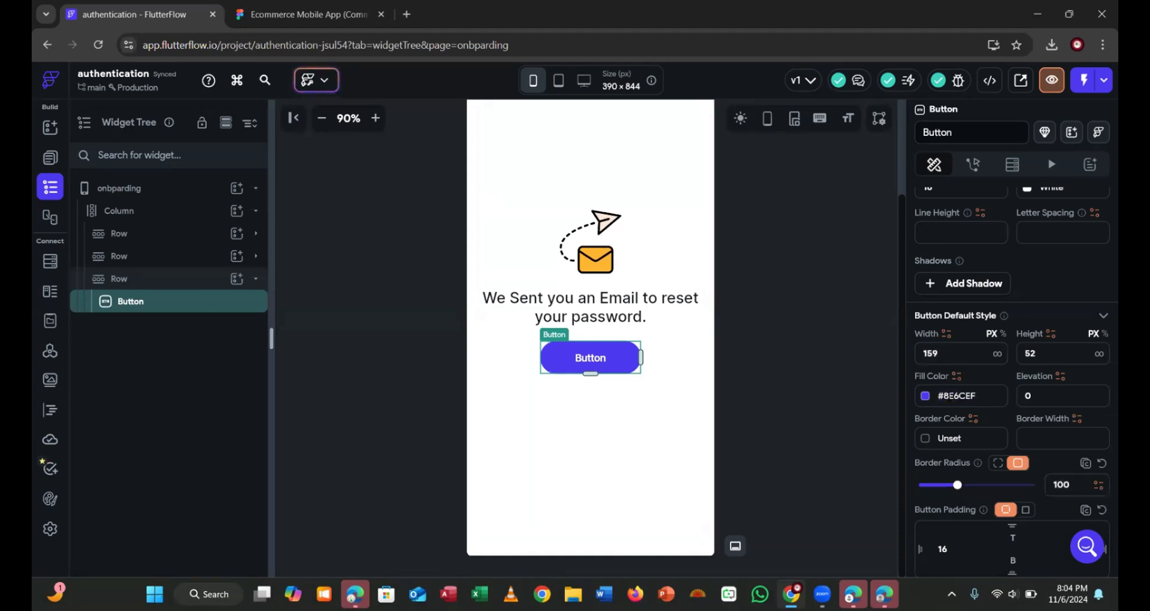
scroll(964, 347, up, 4)
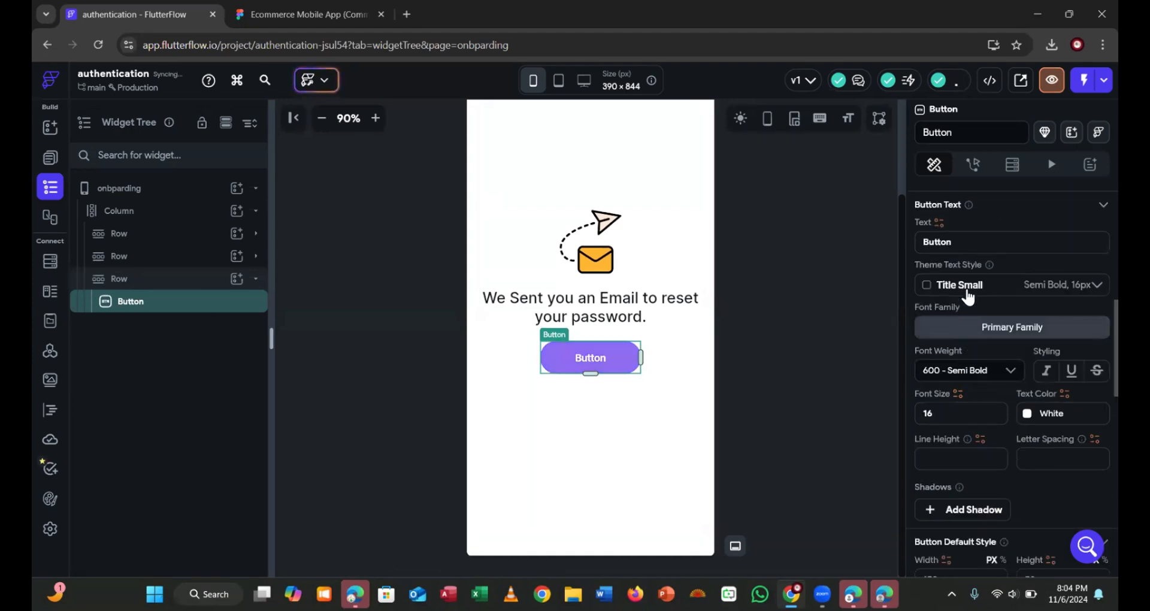
Replace the Button widget's label with "Return to login"
click(937, 242)
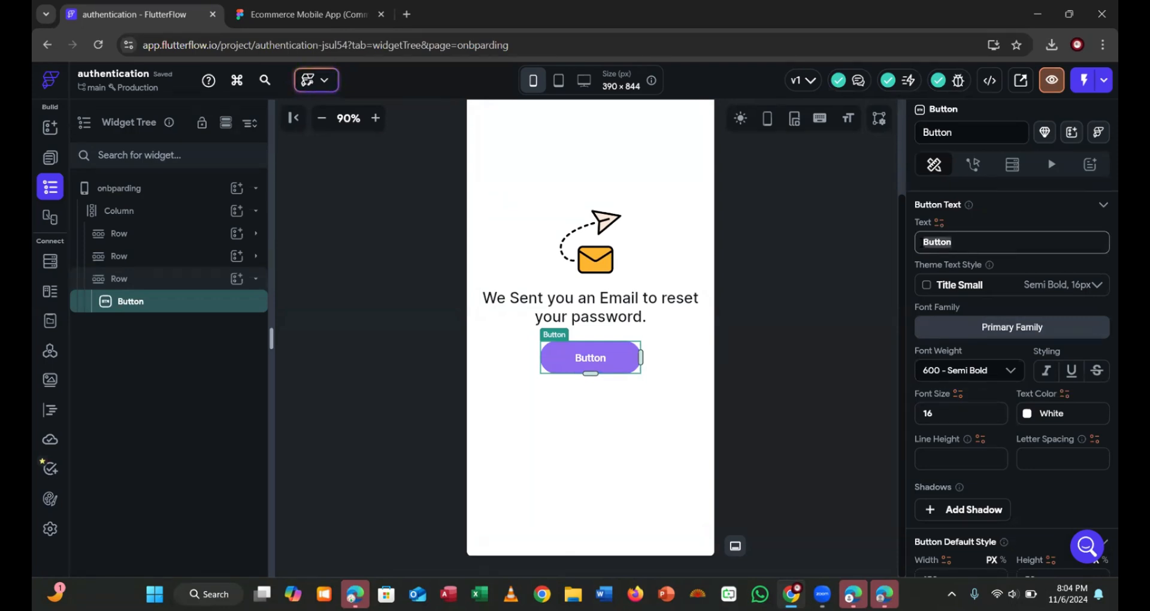
text(rETURN TO)
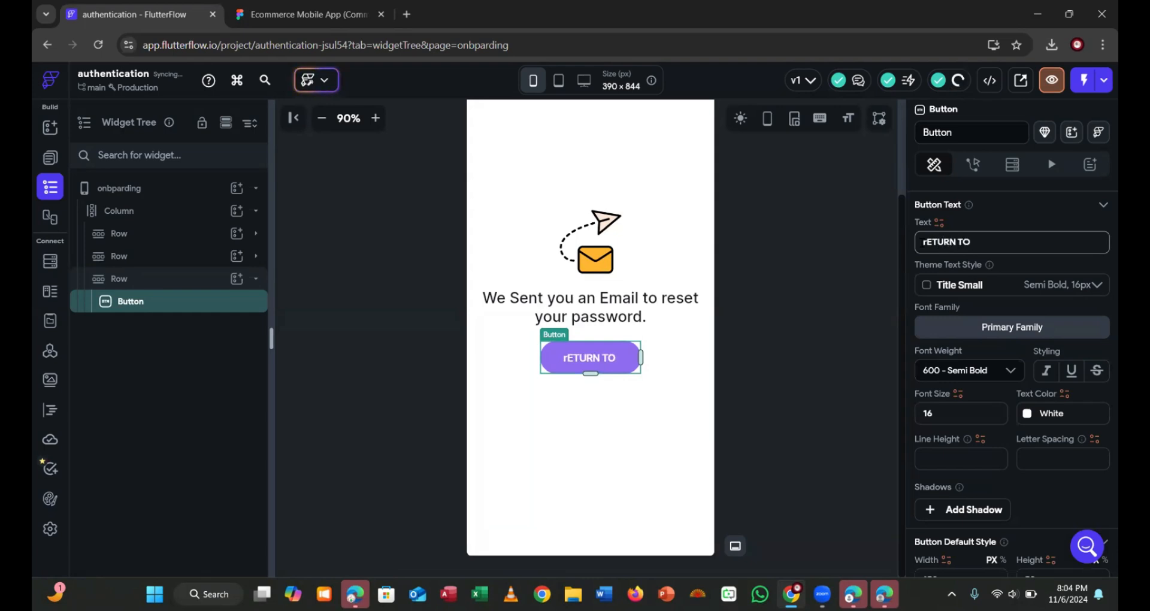
key(ctrl+a)
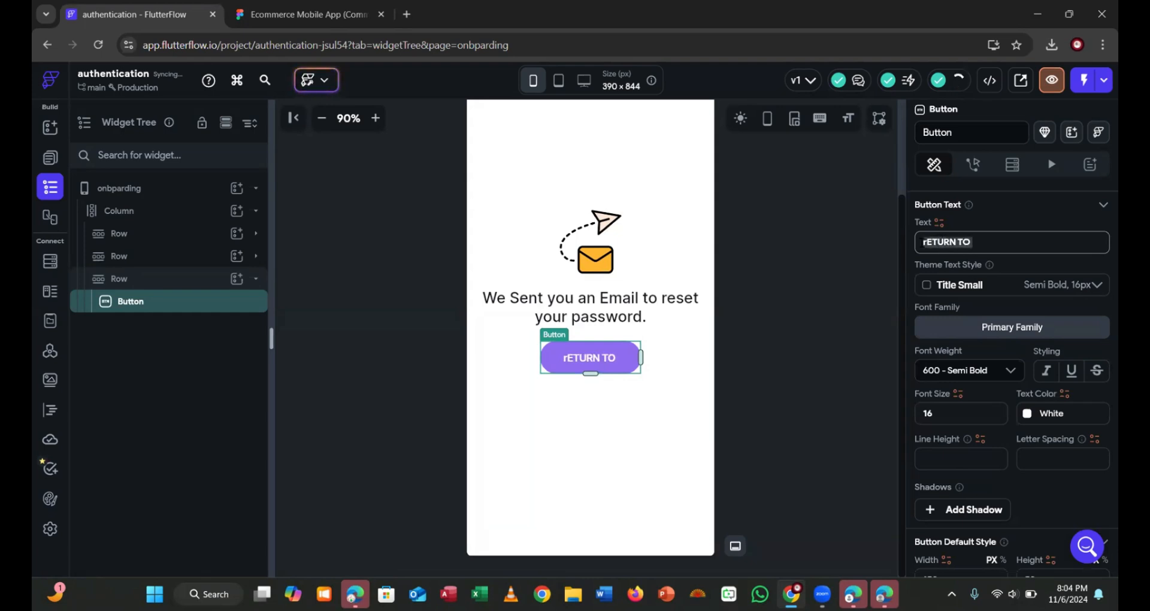
text(Ret)
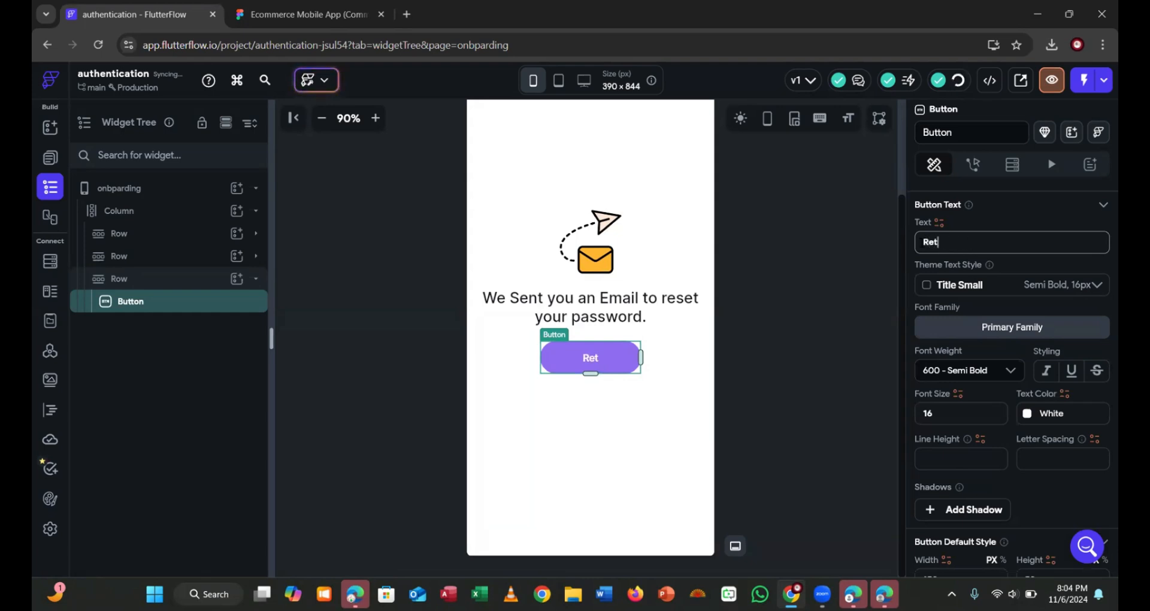
text(urn to )
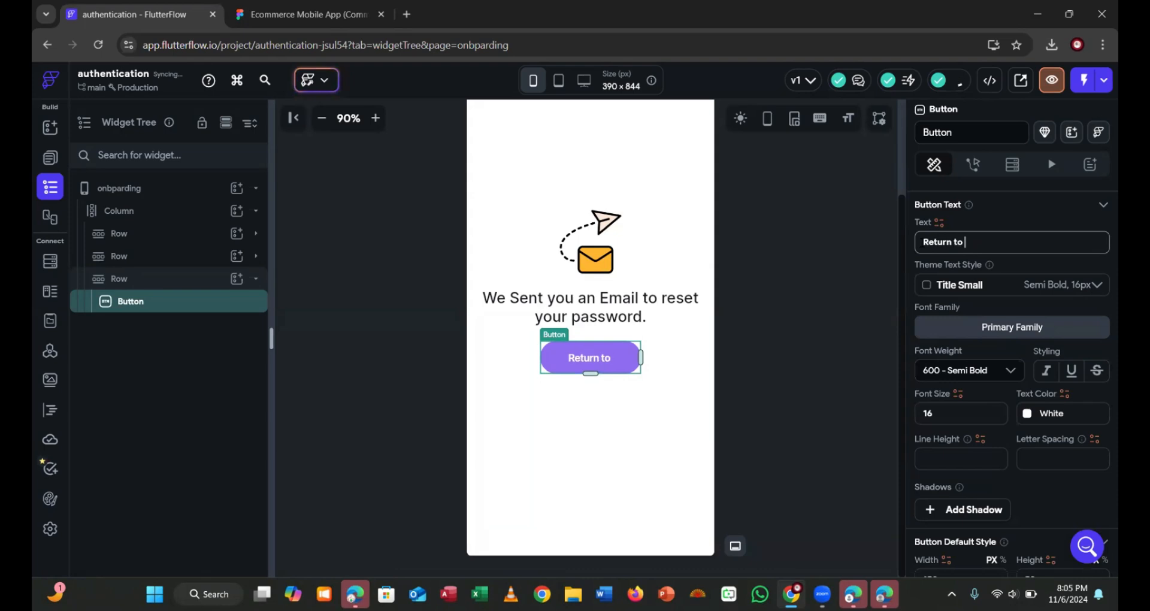
text(login)
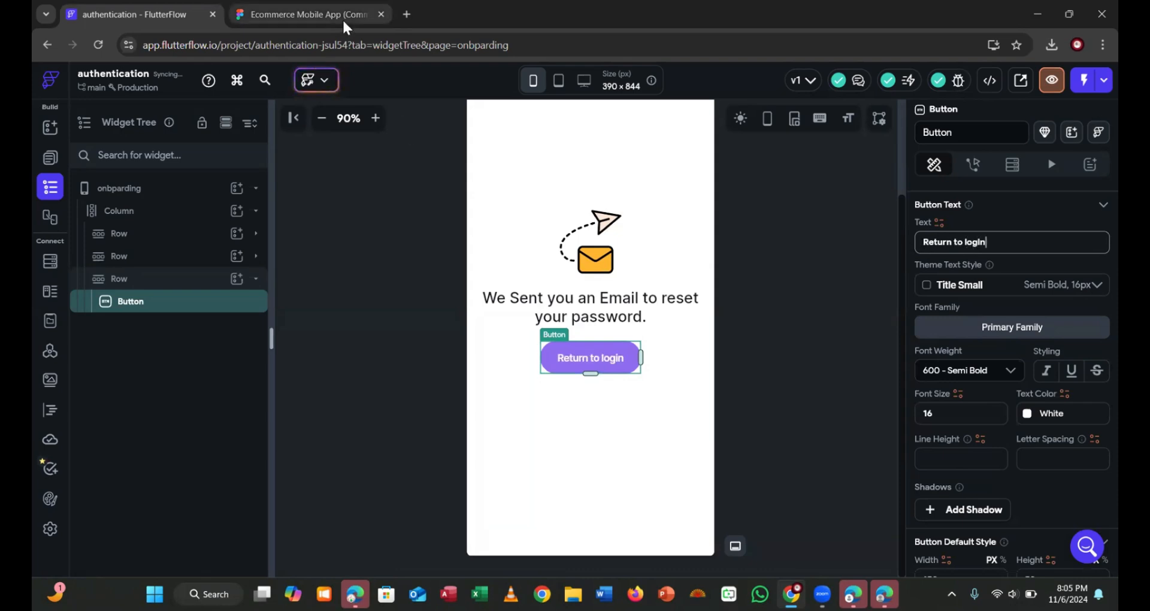
Compare the button with the Figma design, then set the FlutterFlow Button's text to font weight 400 - Normal and font size 14
click(343, 18)
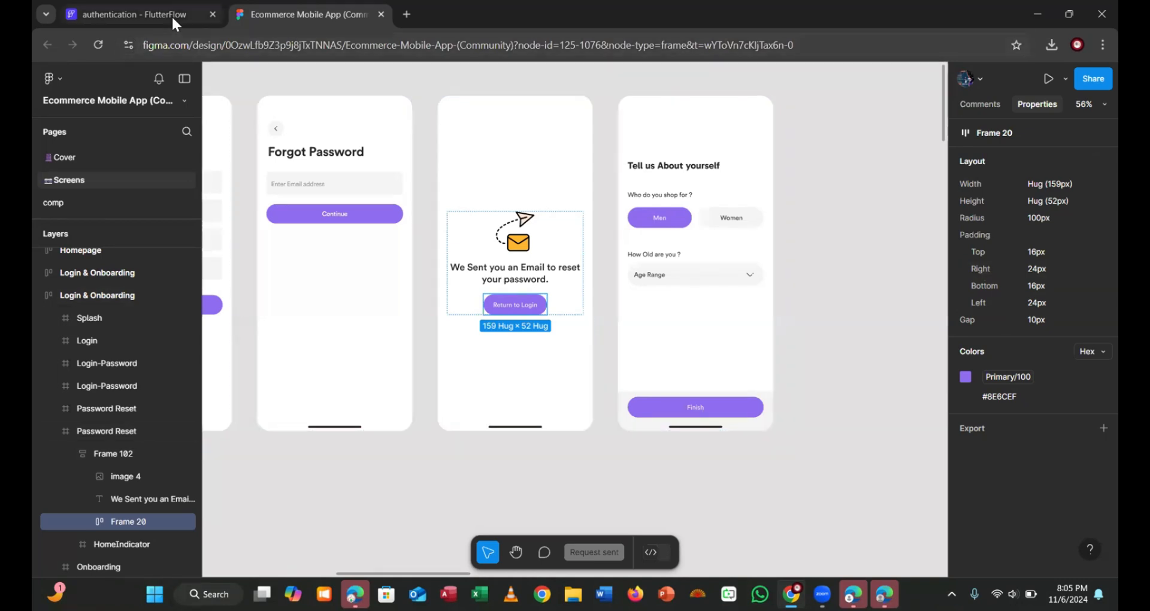
click(149, 14)
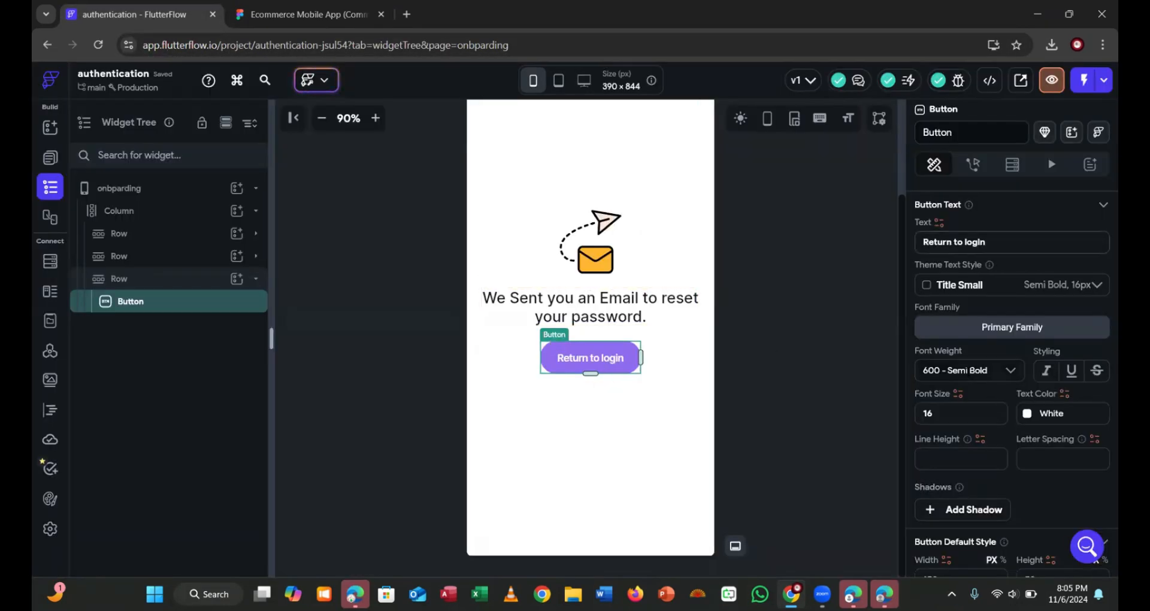
click(967, 371)
click(953, 477)
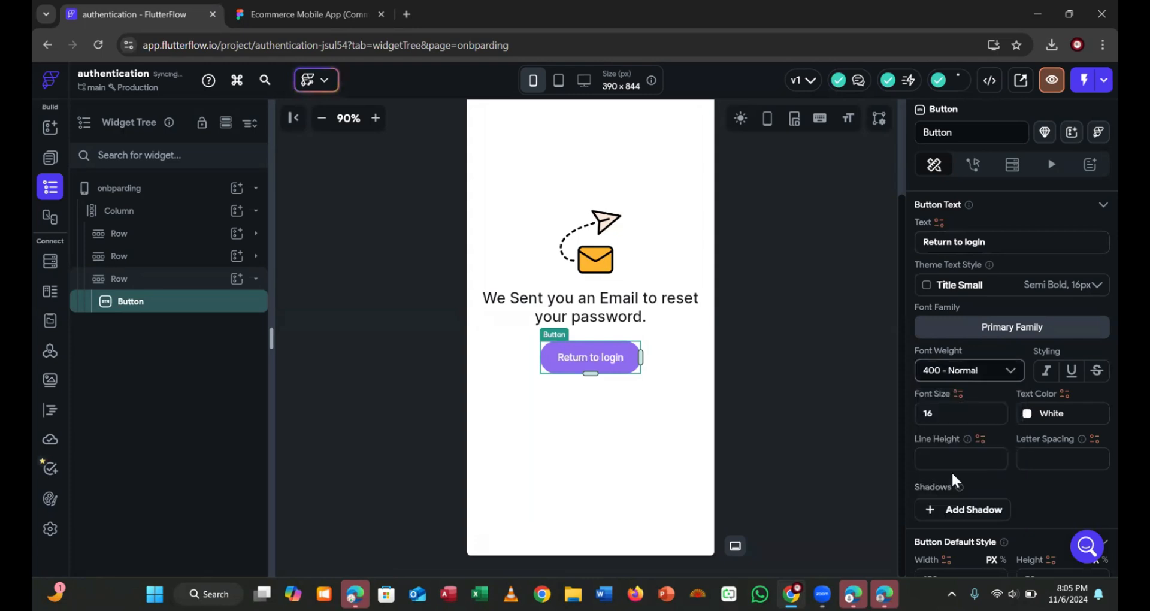
drag(938, 415, 915, 413)
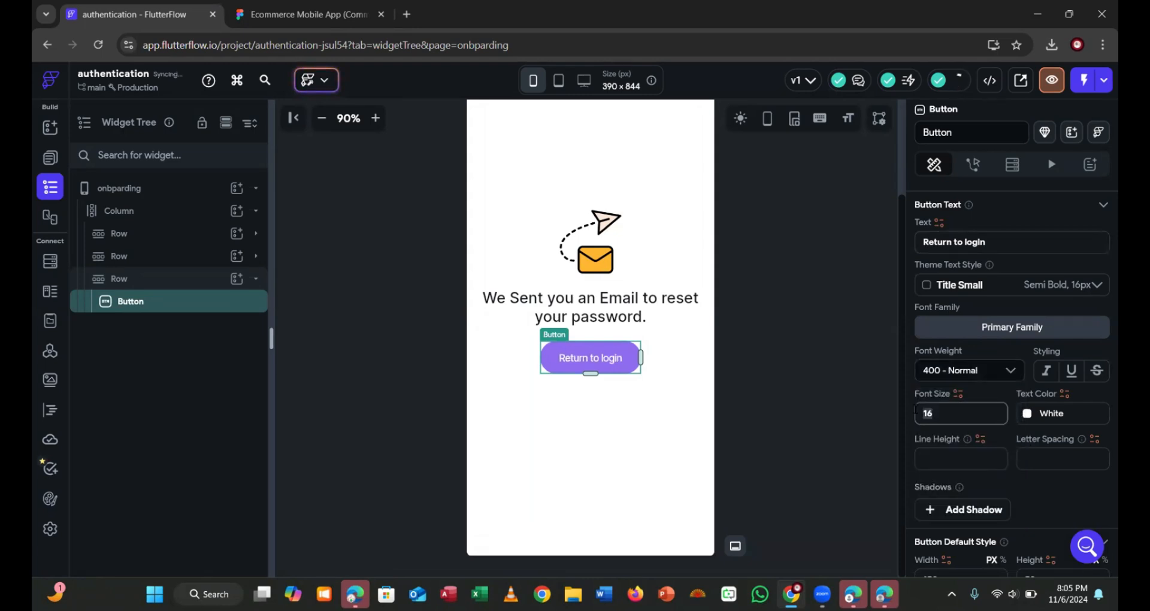
text(14)
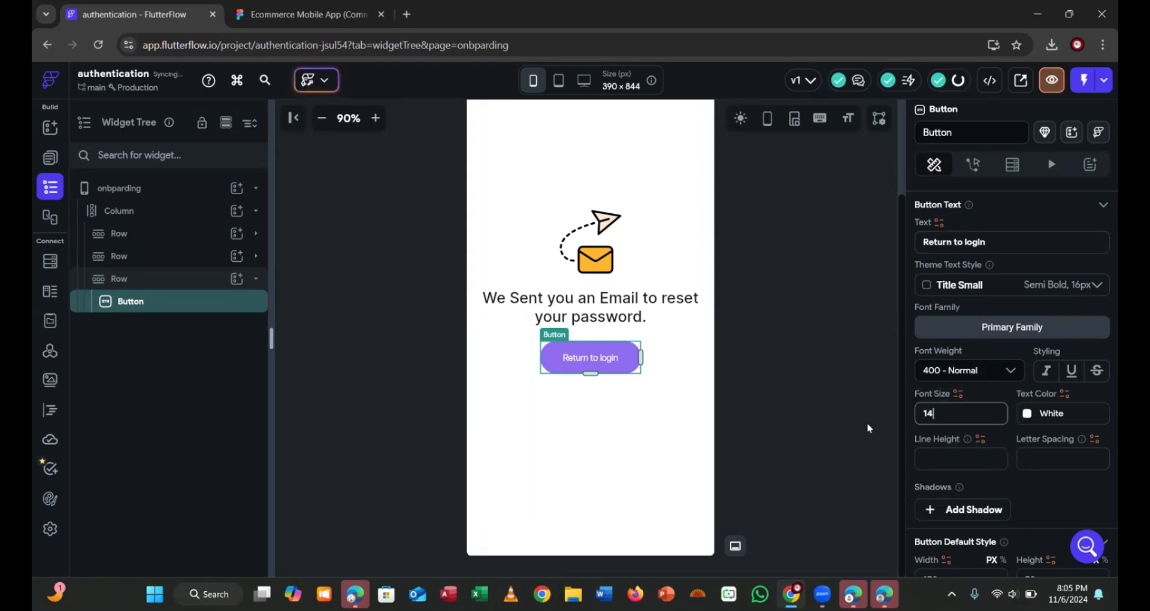
click(748, 466)
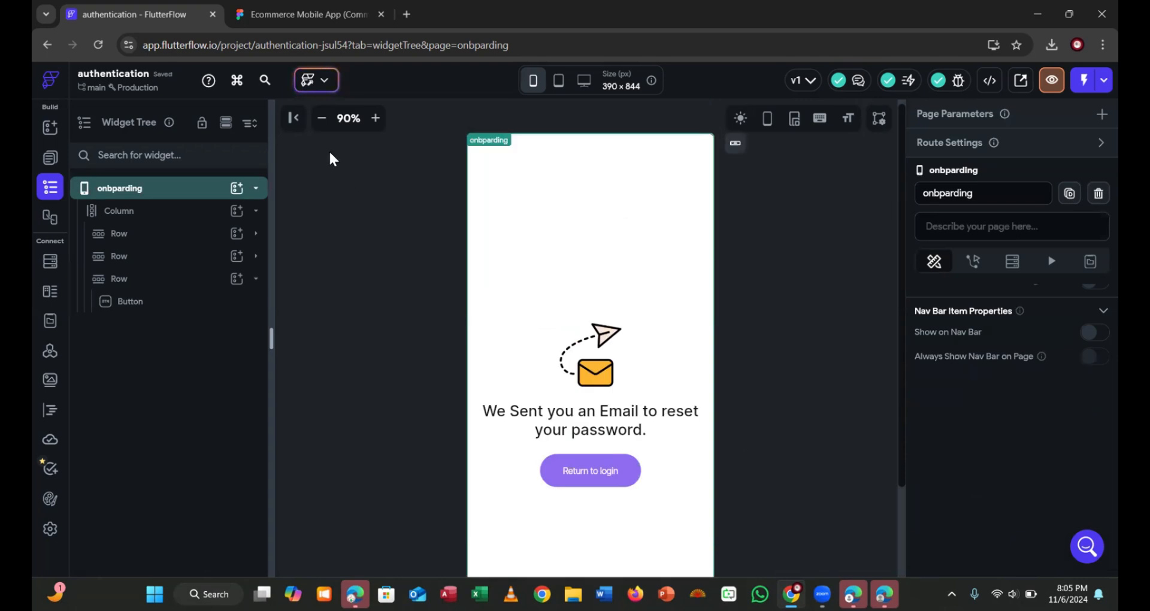
Review the Password Reset, Onboarding and HomePage frames in Figma to choose the next screen to build
click(311, 14)
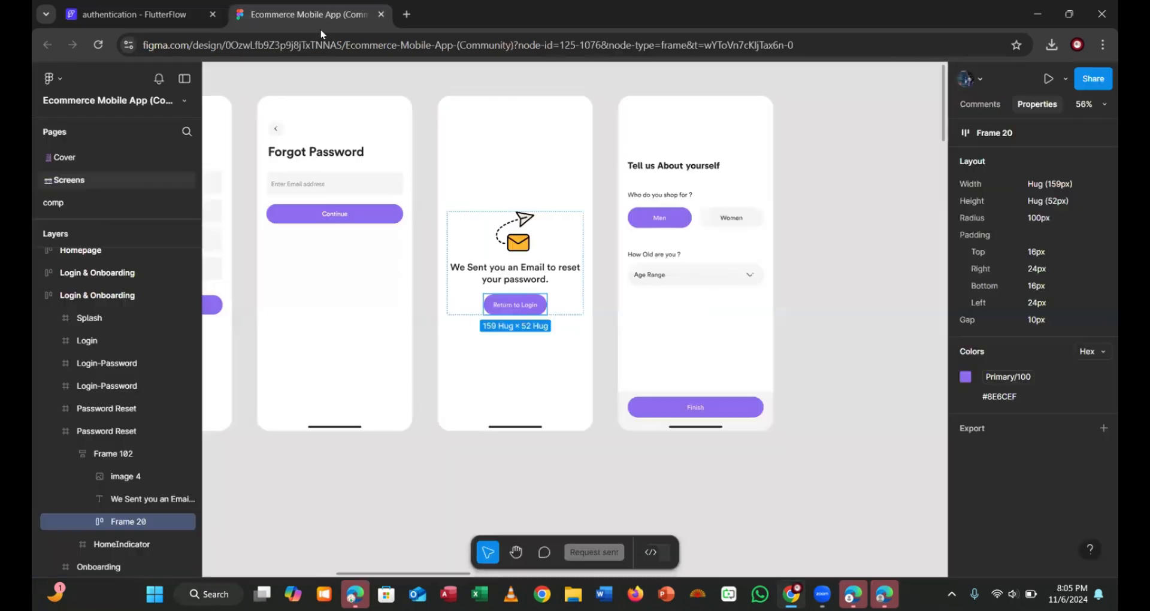
click(541, 192)
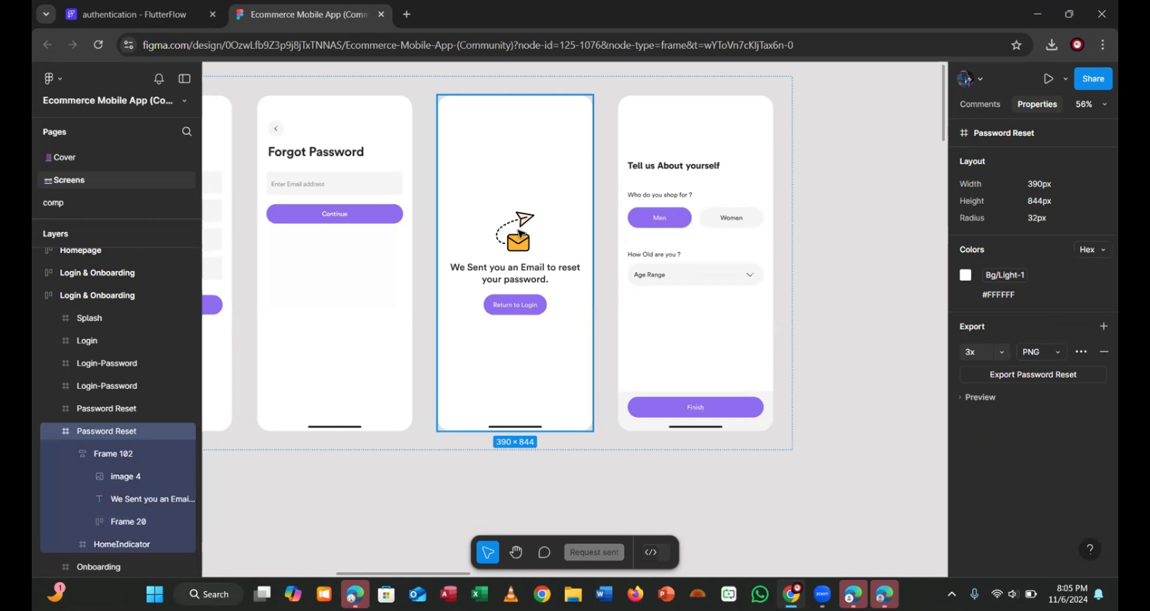
click(687, 125)
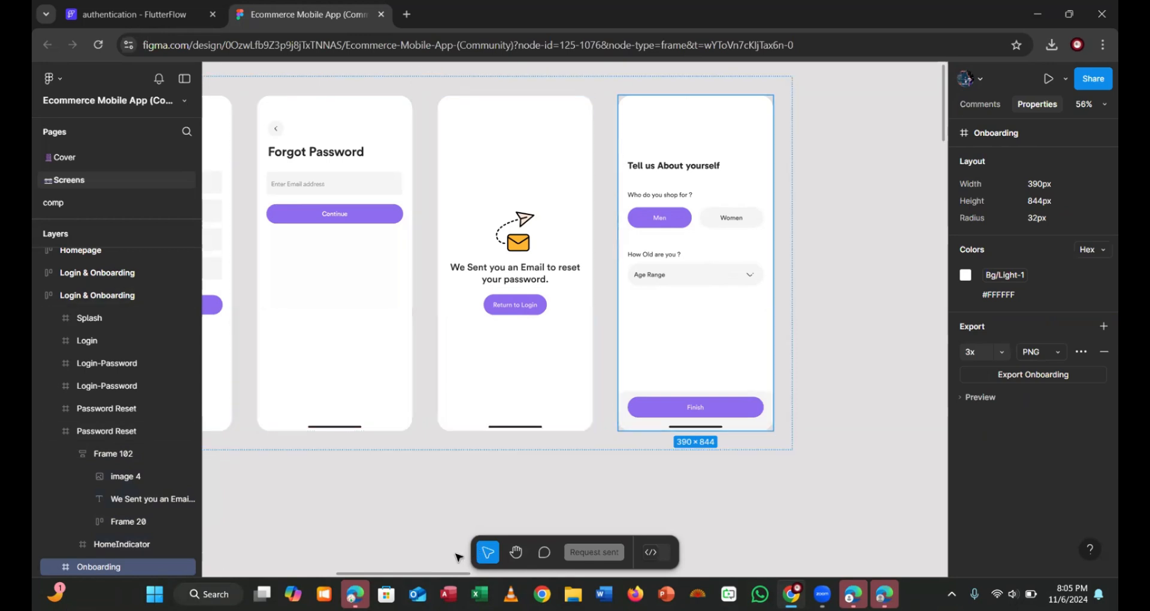
drag(442, 576, 401, 557)
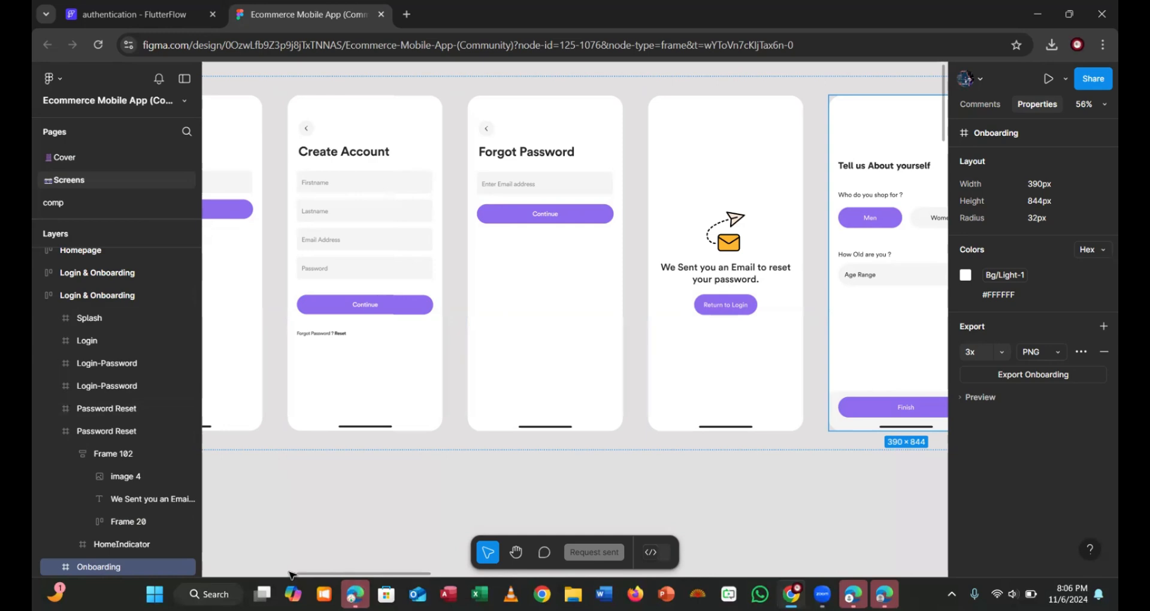
scroll(748, 246, right, 3)
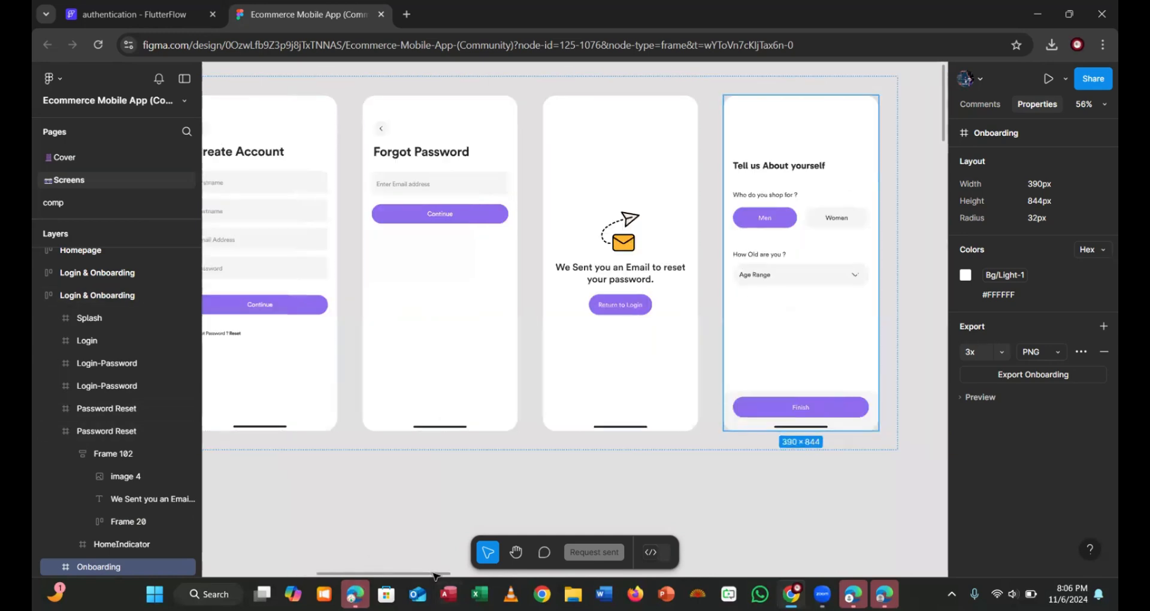
scroll(531, 434, left, 5)
scroll(546, 424, down, 6)
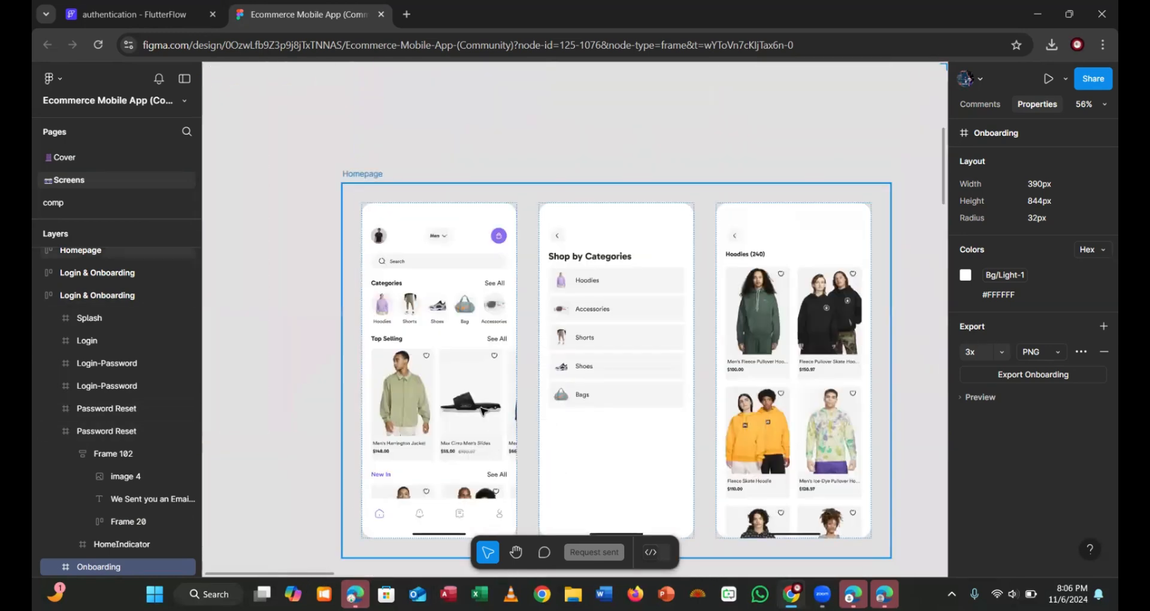
click(448, 226)
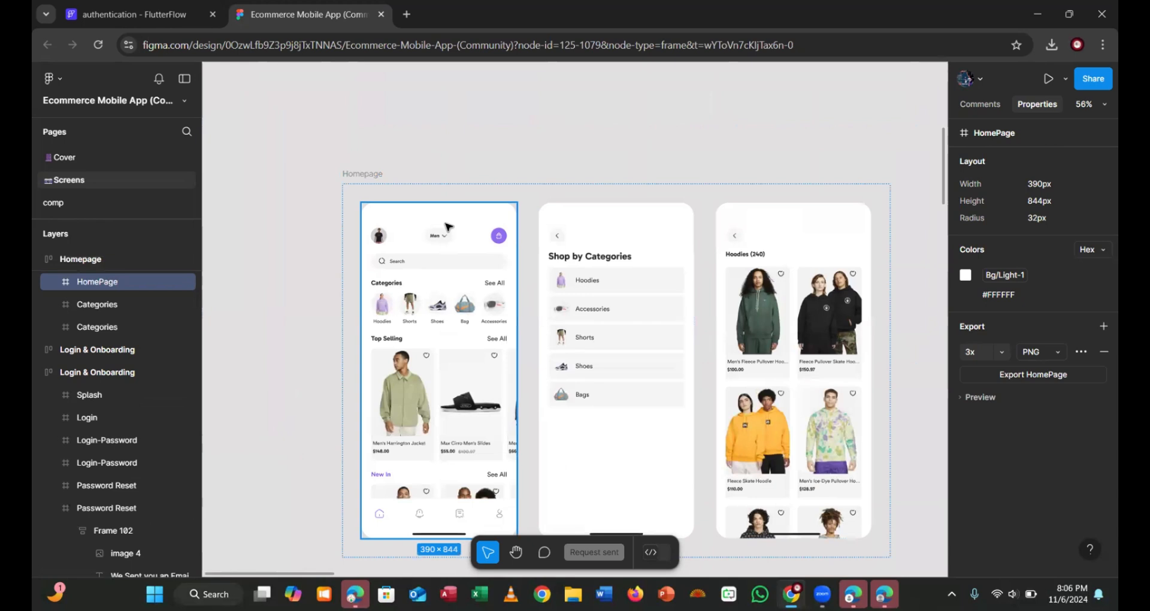
scroll(575, 368, down, 1)
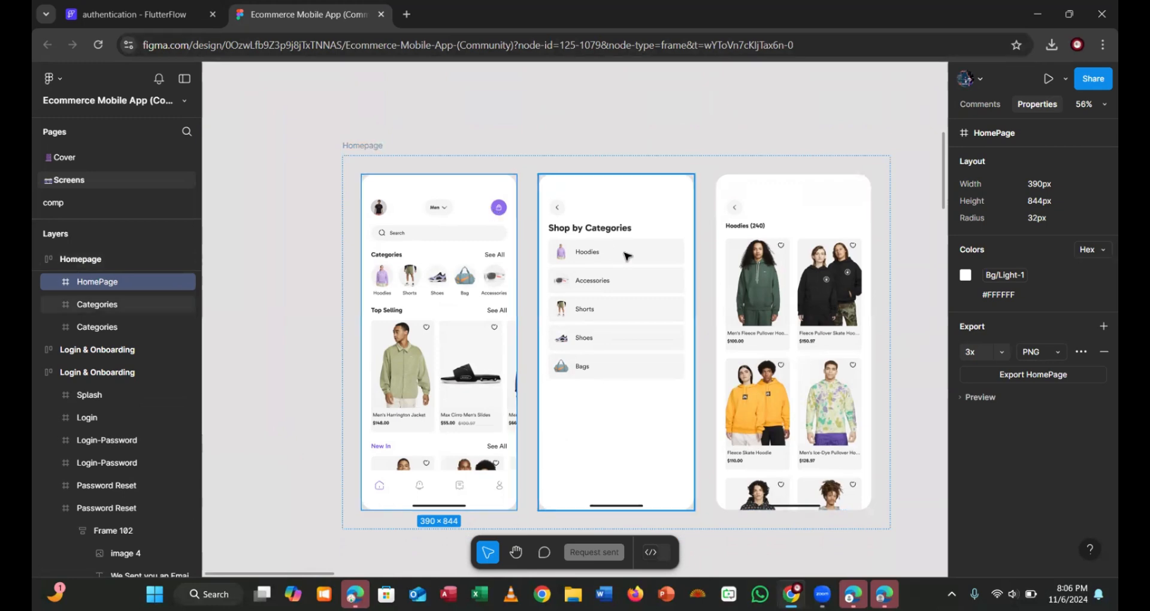
scroll(626, 256, down, 1)
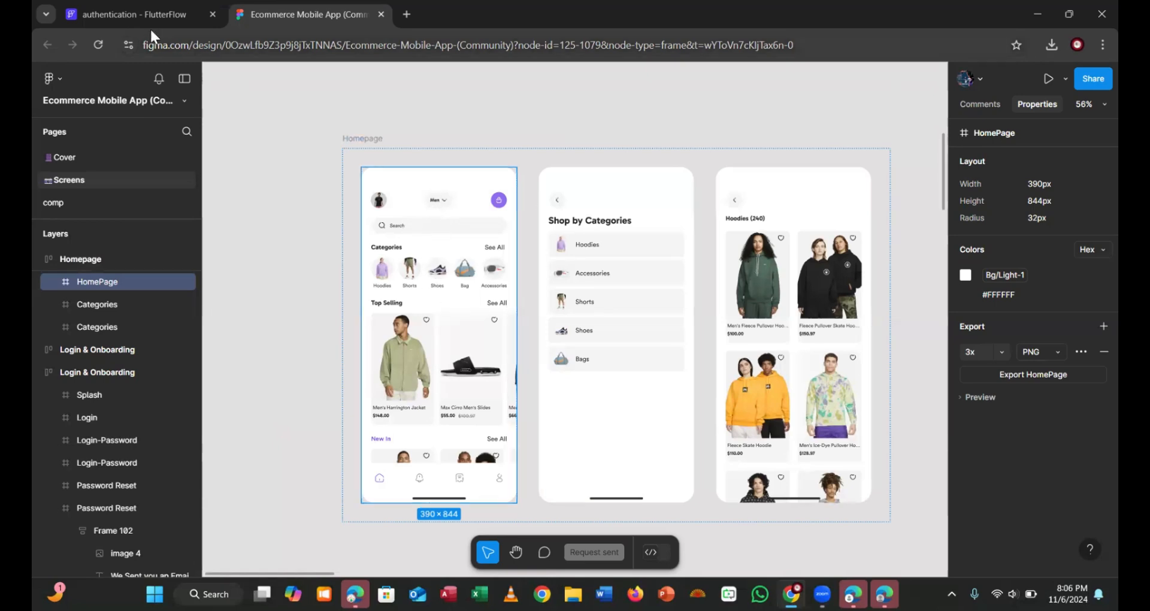
Switch back to FlutterFlow and create a new blank page named home
click(144, 9)
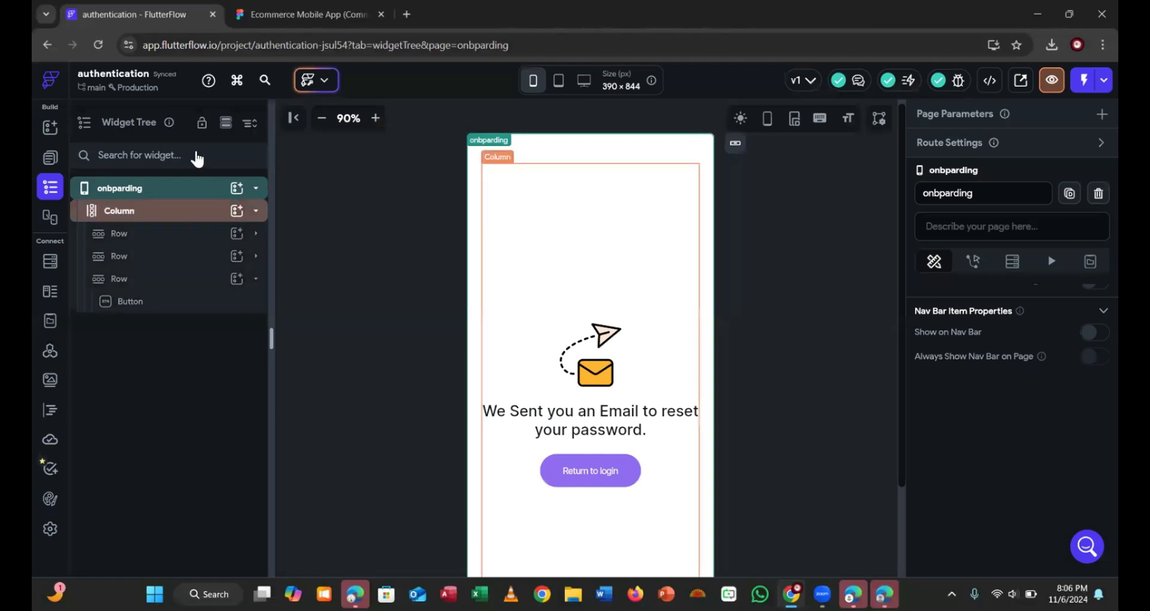
click(52, 158)
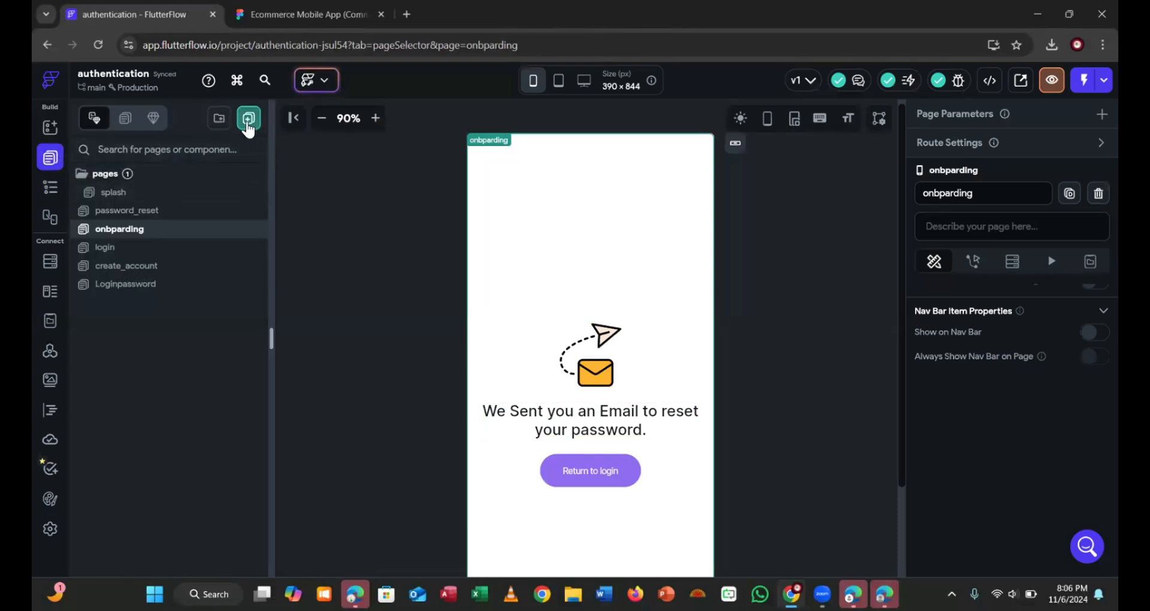
click(249, 123)
click(308, 398)
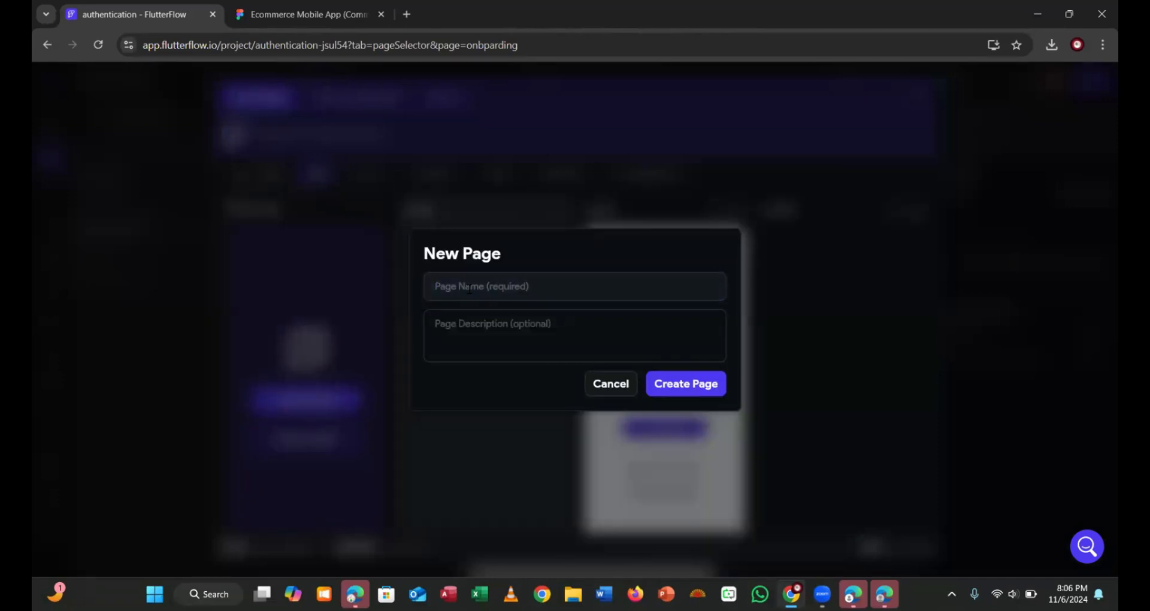
click(468, 287)
text(home)
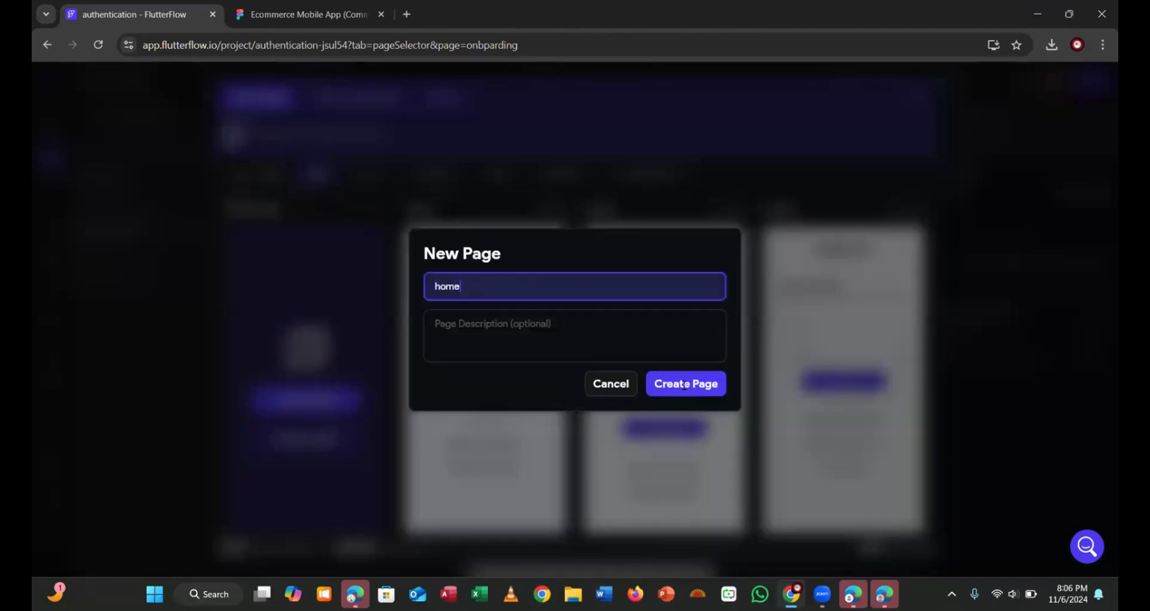
click(685, 385)
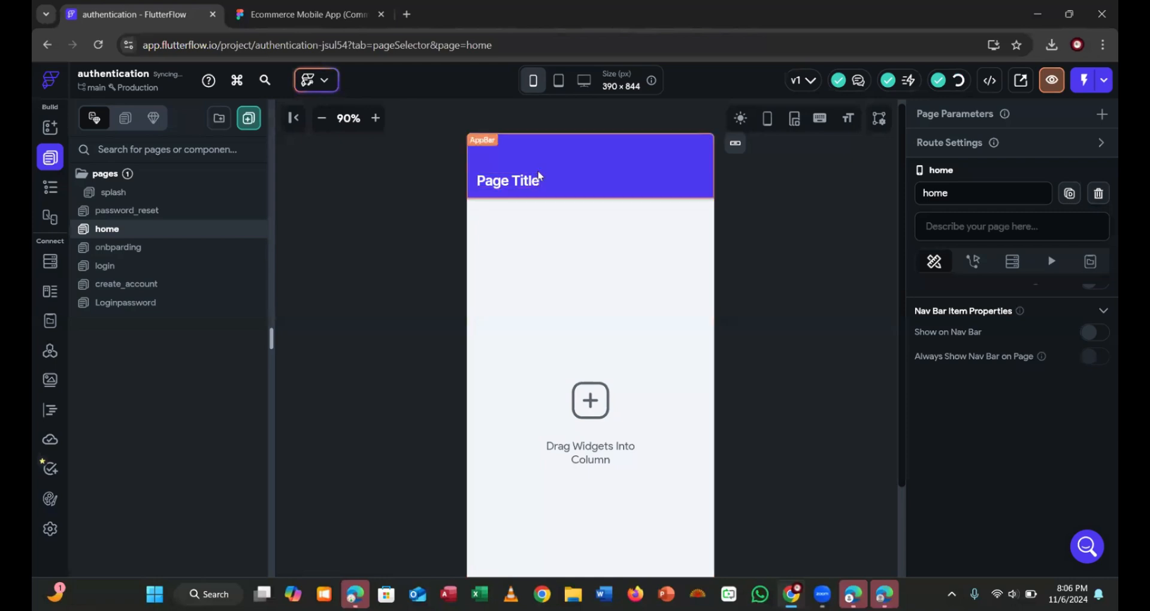
Delete the default AppBar from the home page
click(547, 163)
right_click(546, 163)
click(726, 185)
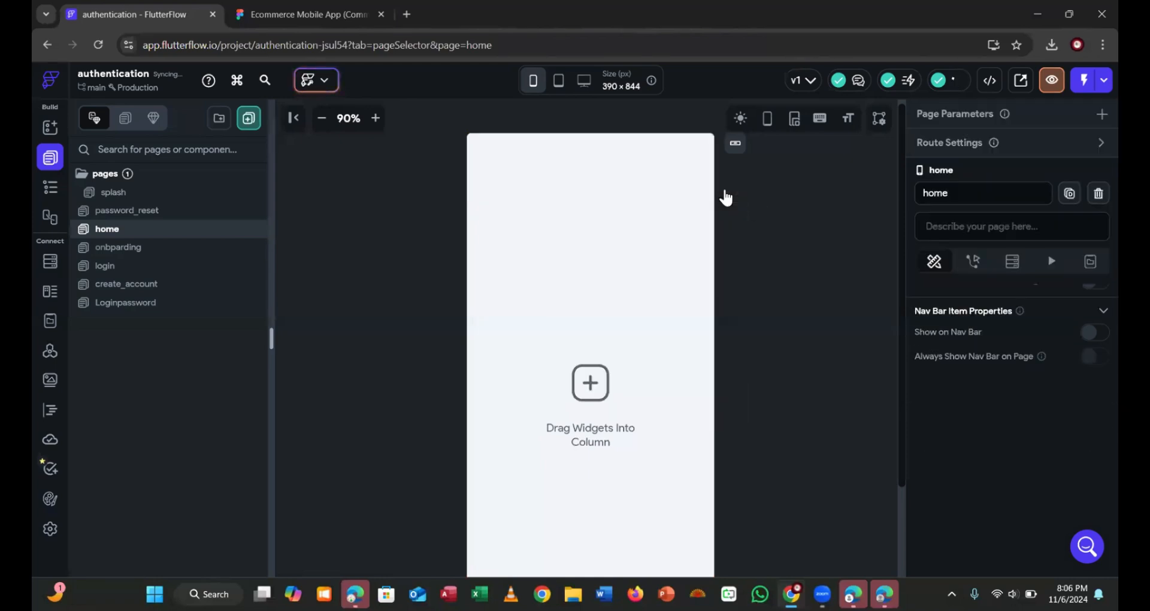
Set the left padding of the home page's Column to 23
click(627, 355)
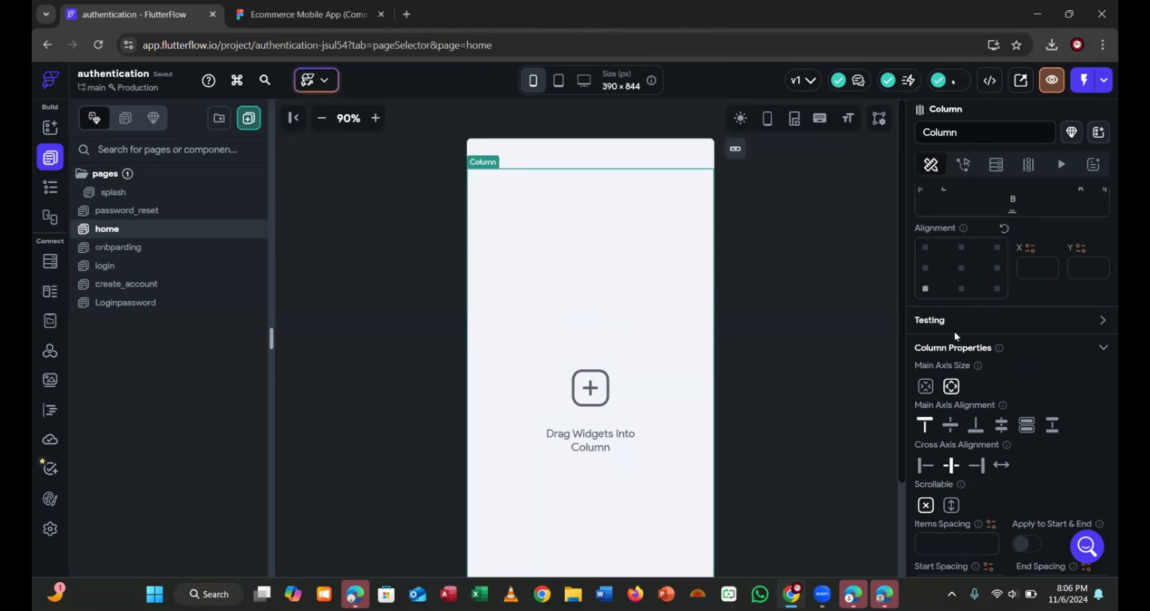
scroll(955, 337, up, 3)
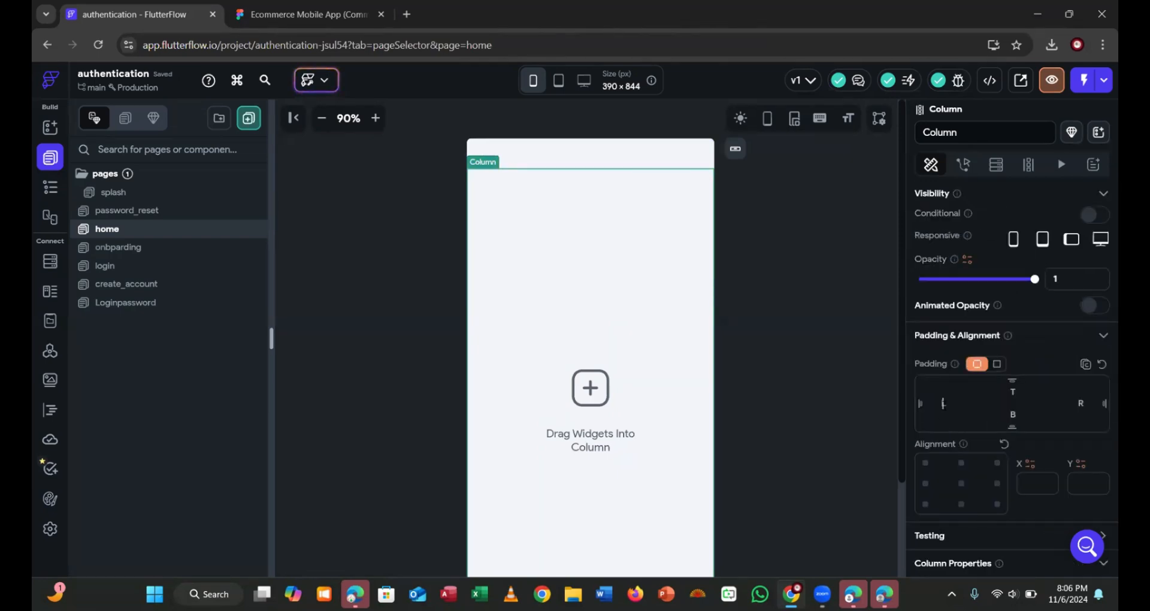
click(944, 405)
text(23)
click(1074, 406)
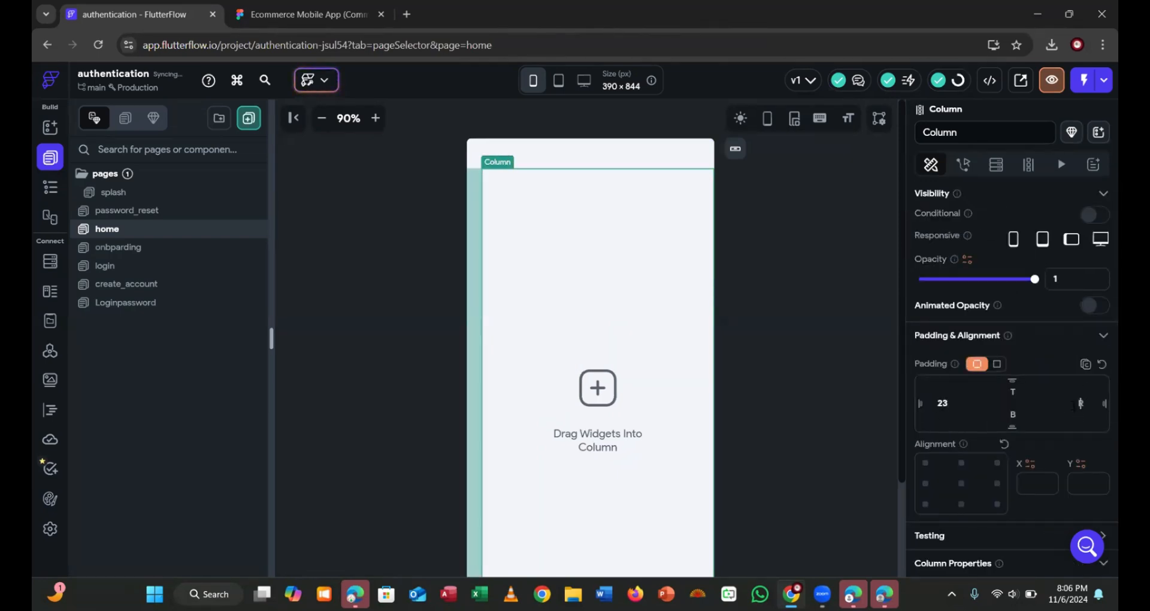
Inspect the HomePage frame's header row in Figma for its size and its spacing from the frame edges
click(335, 15)
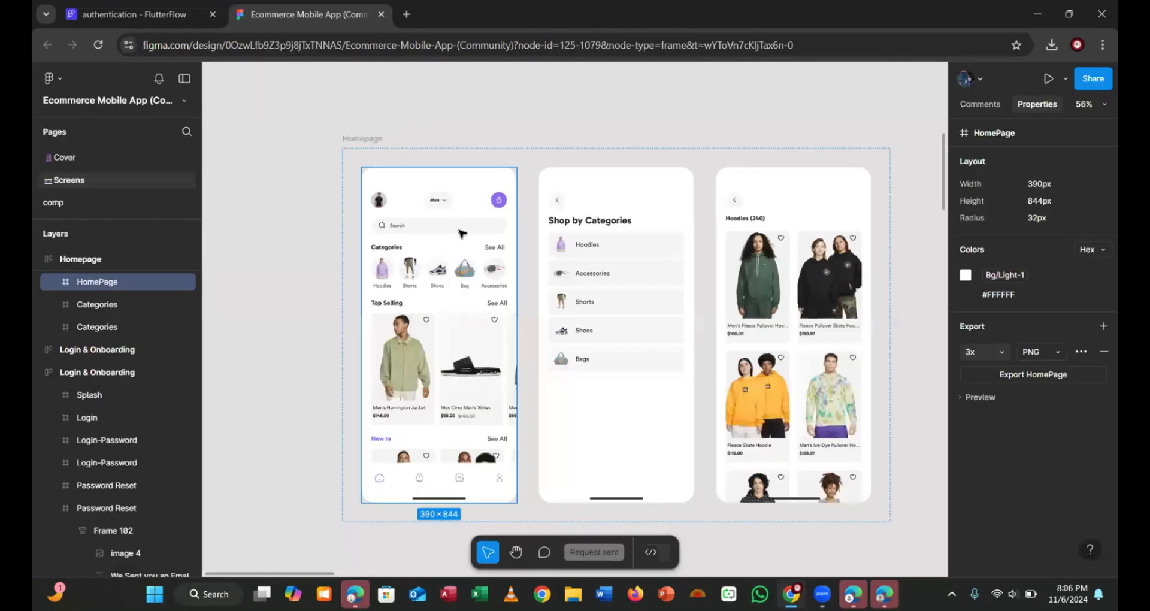
click(376, 207)
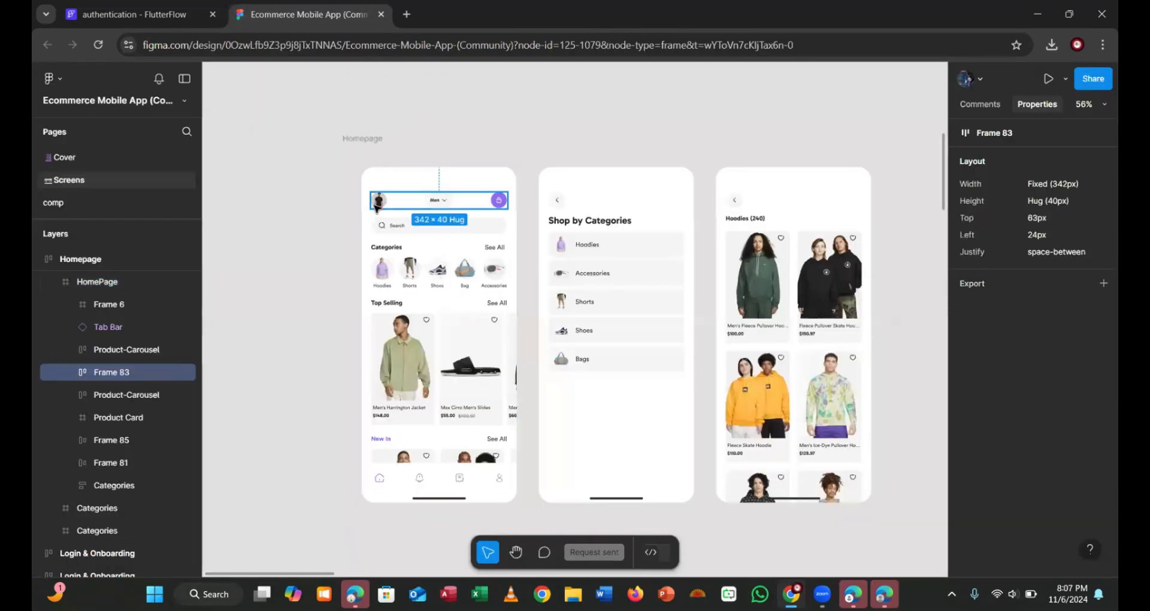
key(alt)
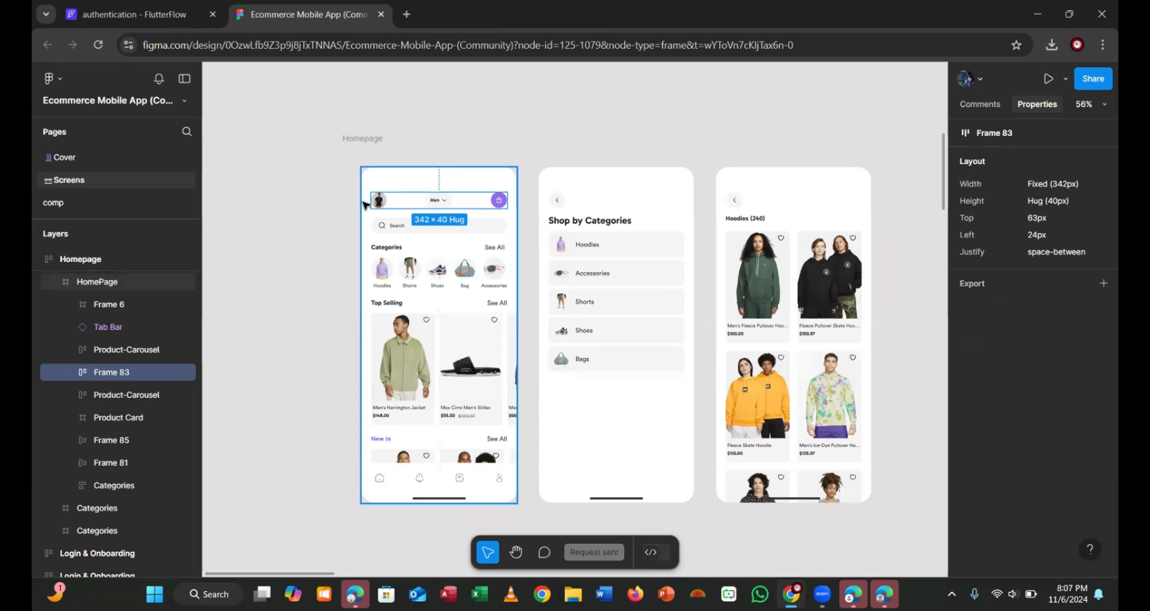
click(364, 205)
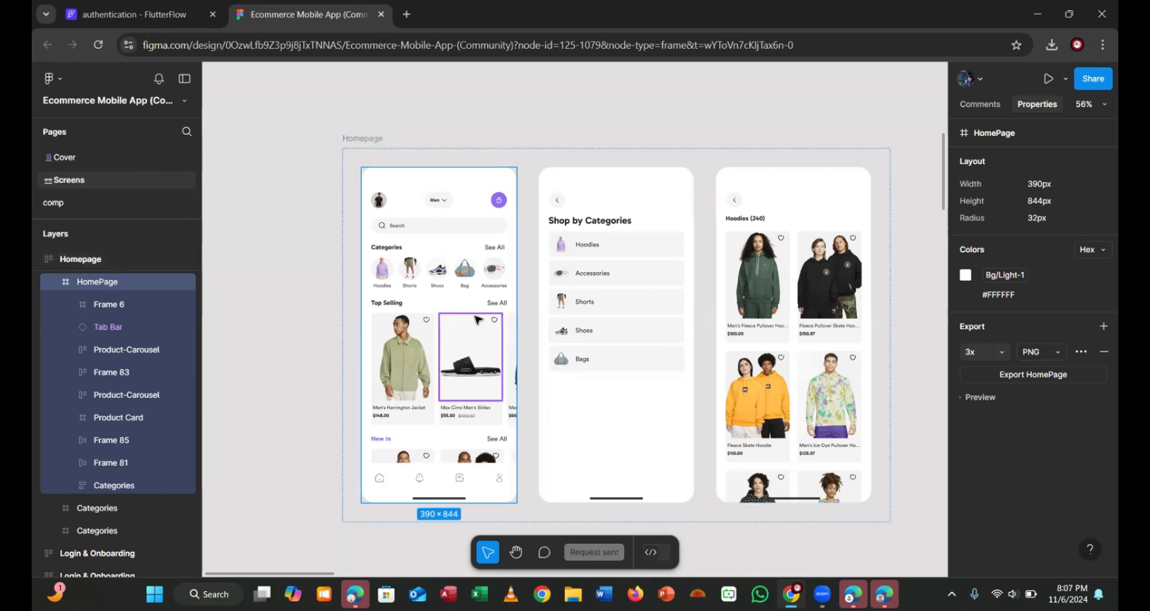
ctrl+scroll(477, 319, up, 3)
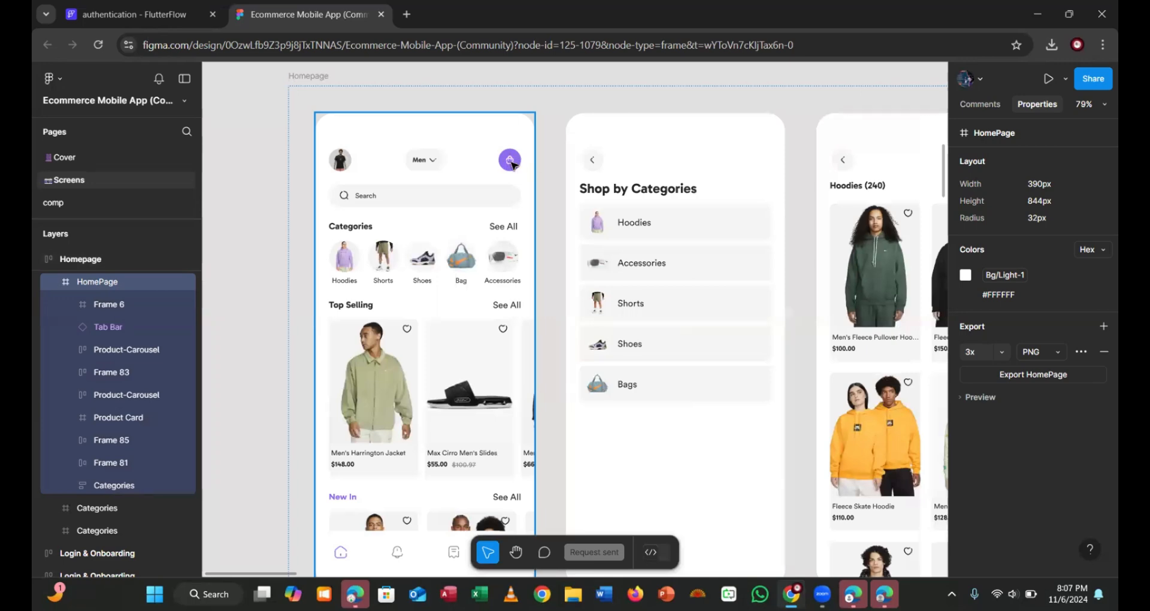
Switch to FlutterFlow and add a Row with an Image widget inside the home page's Column
click(105, 20)
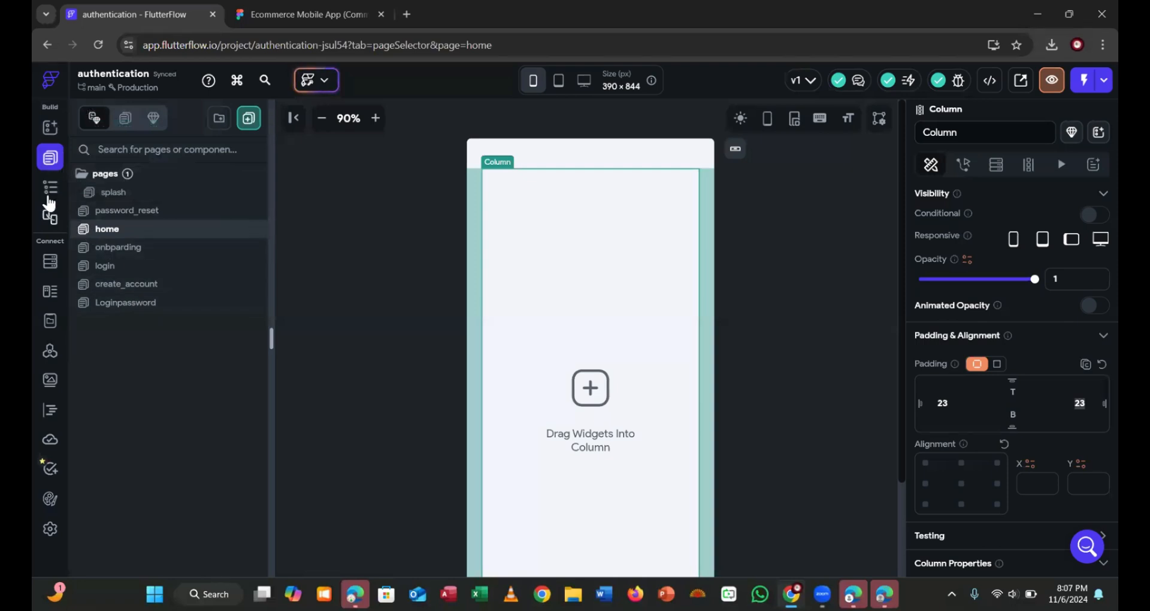
click(50, 187)
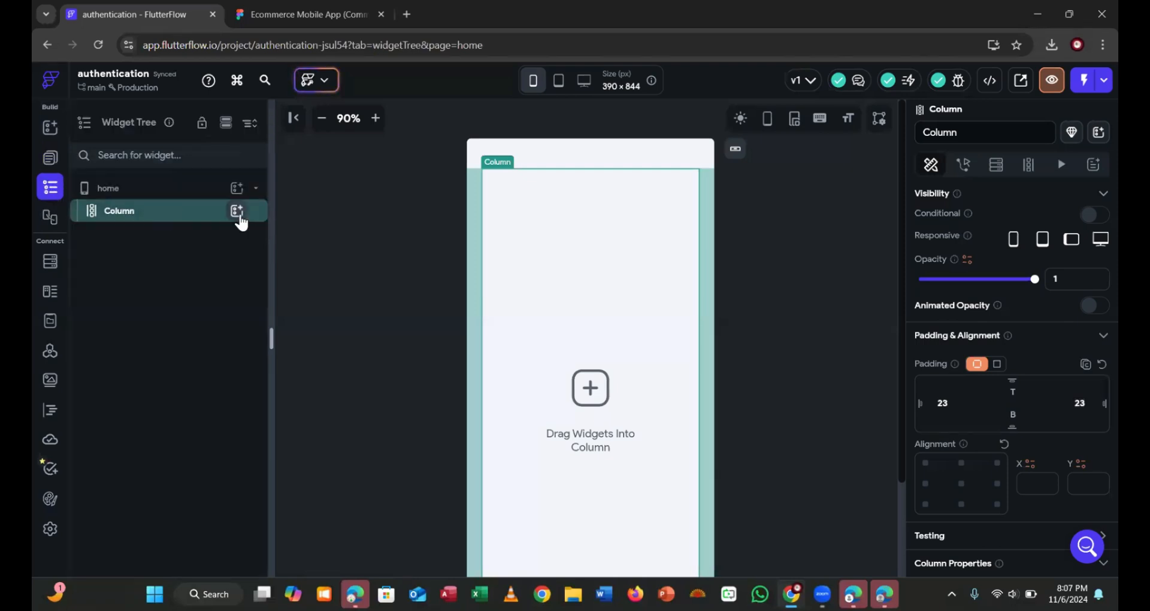
click(240, 216)
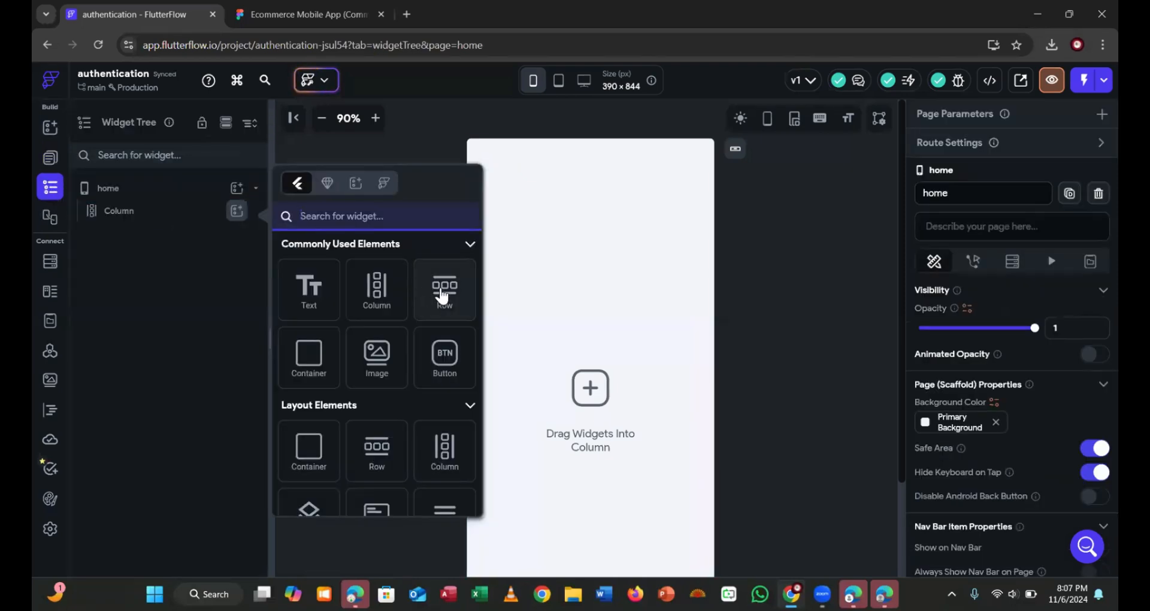
click(441, 293)
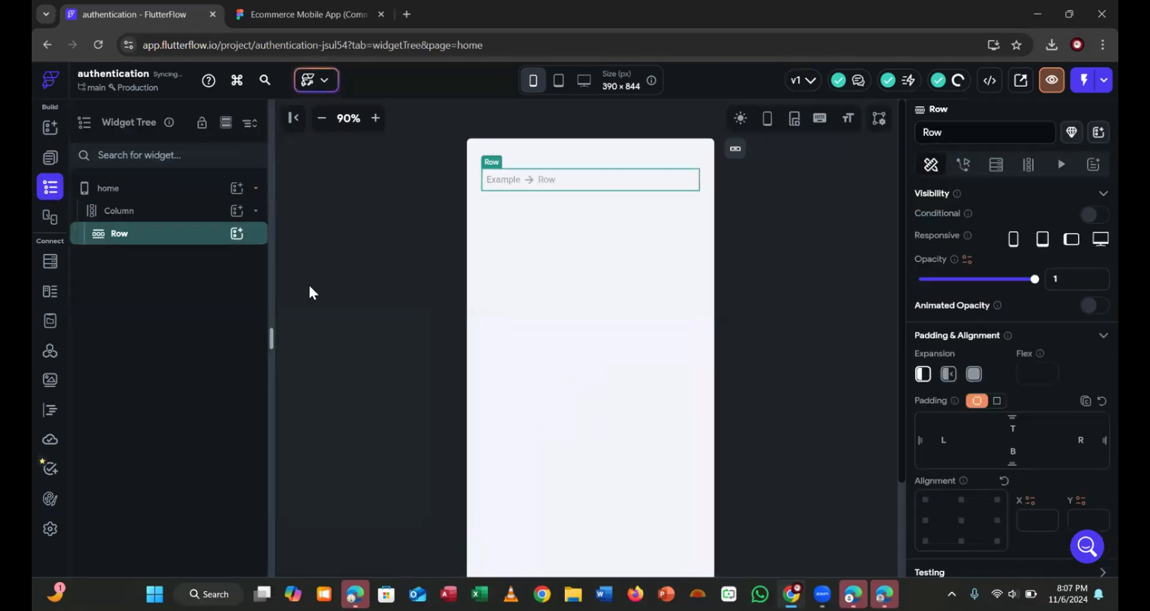
click(236, 235)
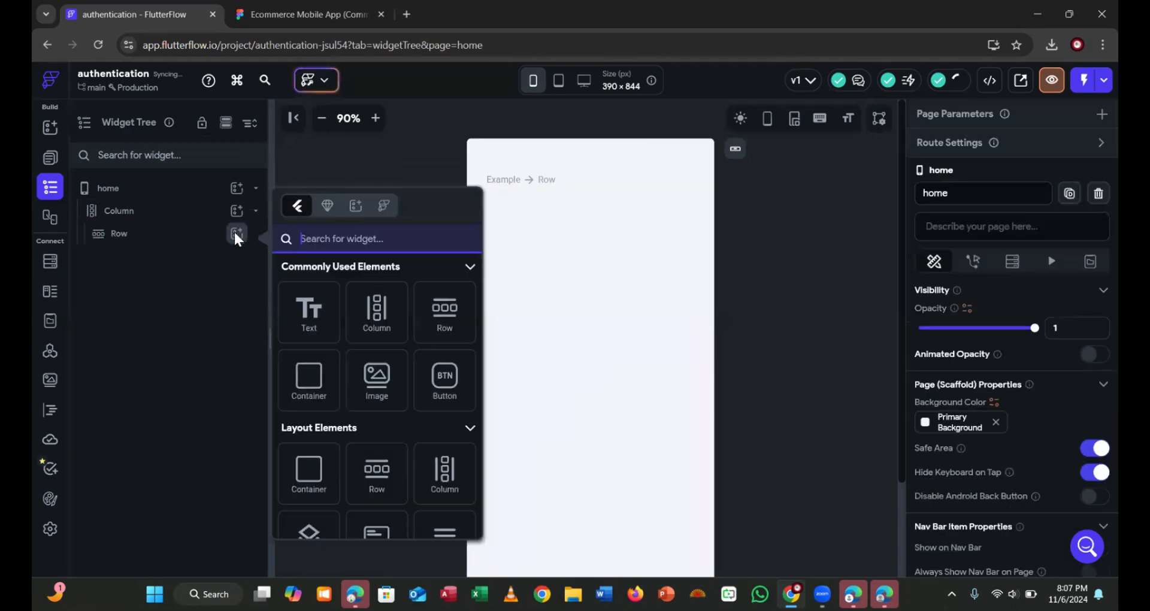
click(392, 389)
Check the avatar's size in Figma's HomePage header and set the FlutterFlow image's width and height to 40 px
click(309, 15)
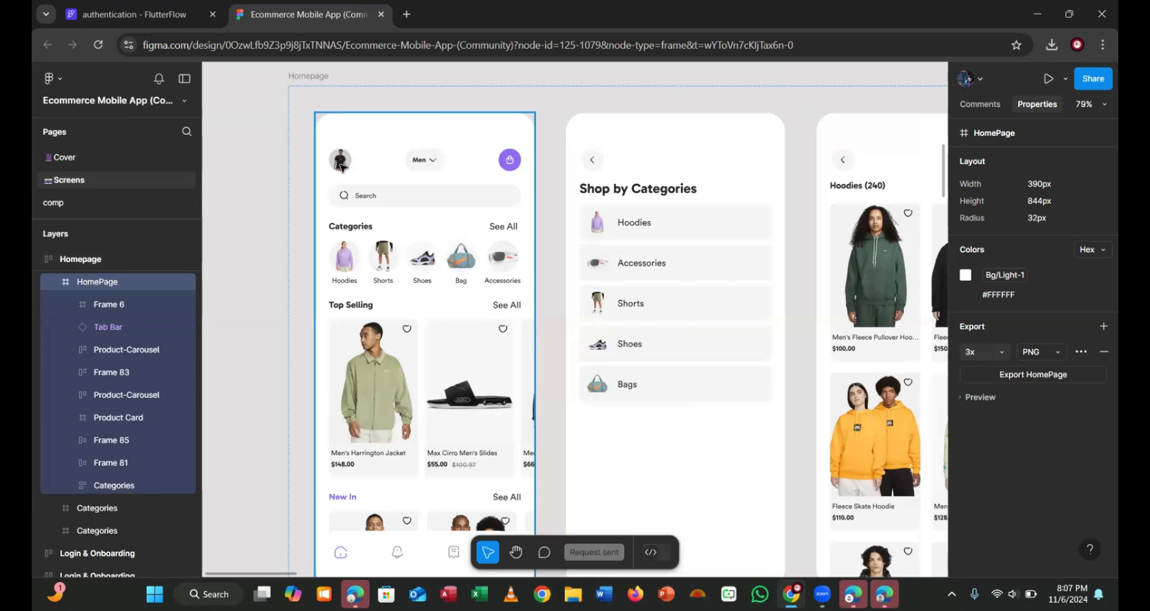
click(341, 167)
click(341, 166)
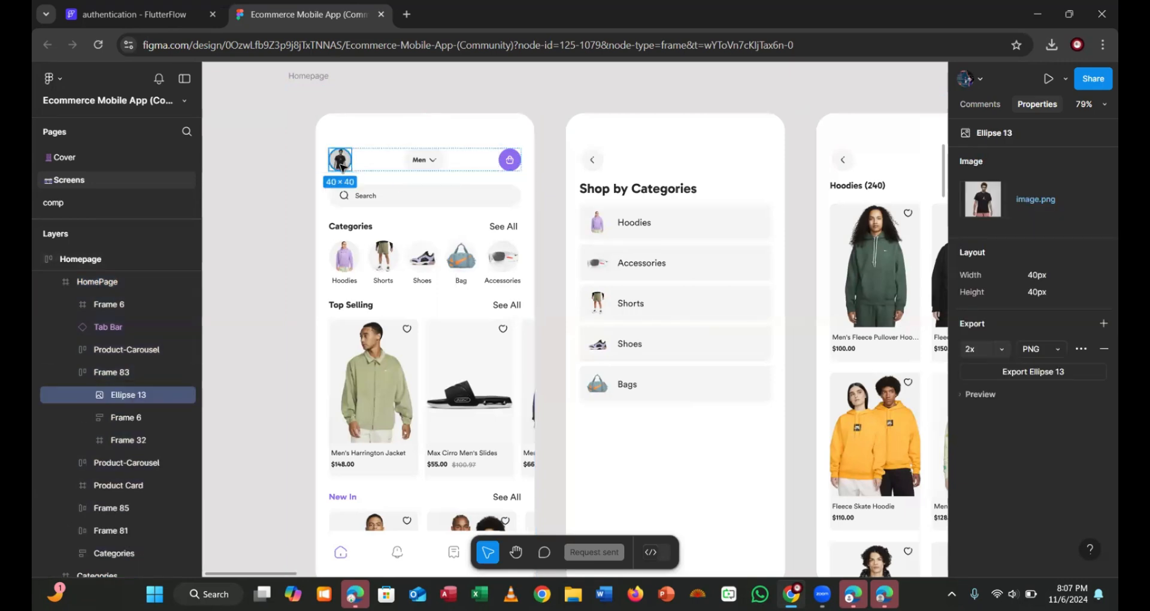
click(119, 13)
scroll(958, 492, down, 3)
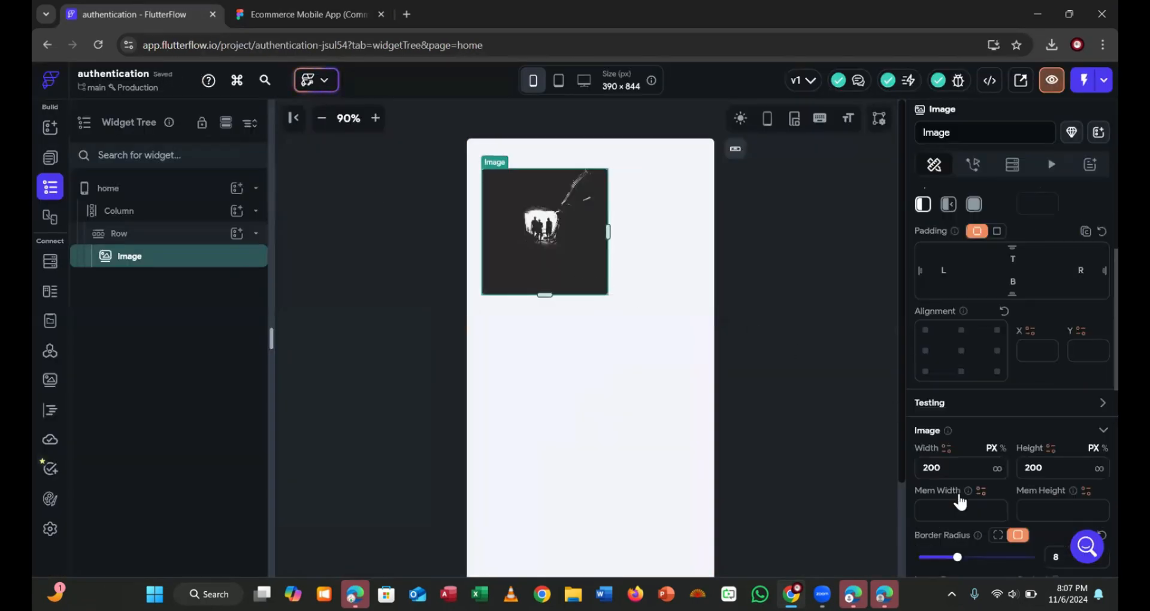
text(4)
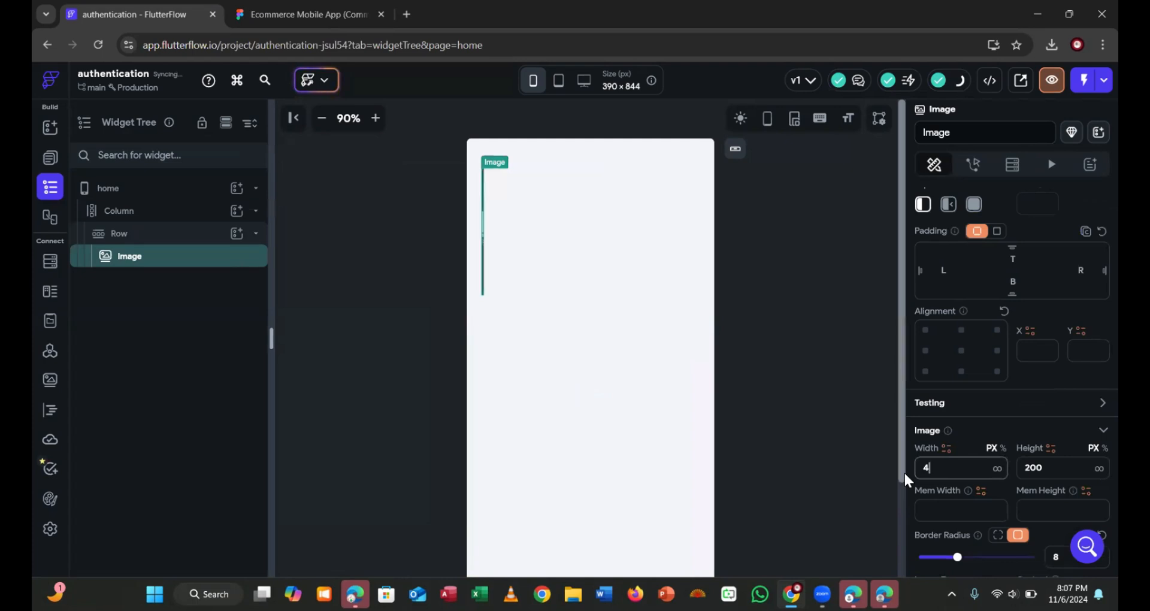
text(0)
key(Tab)
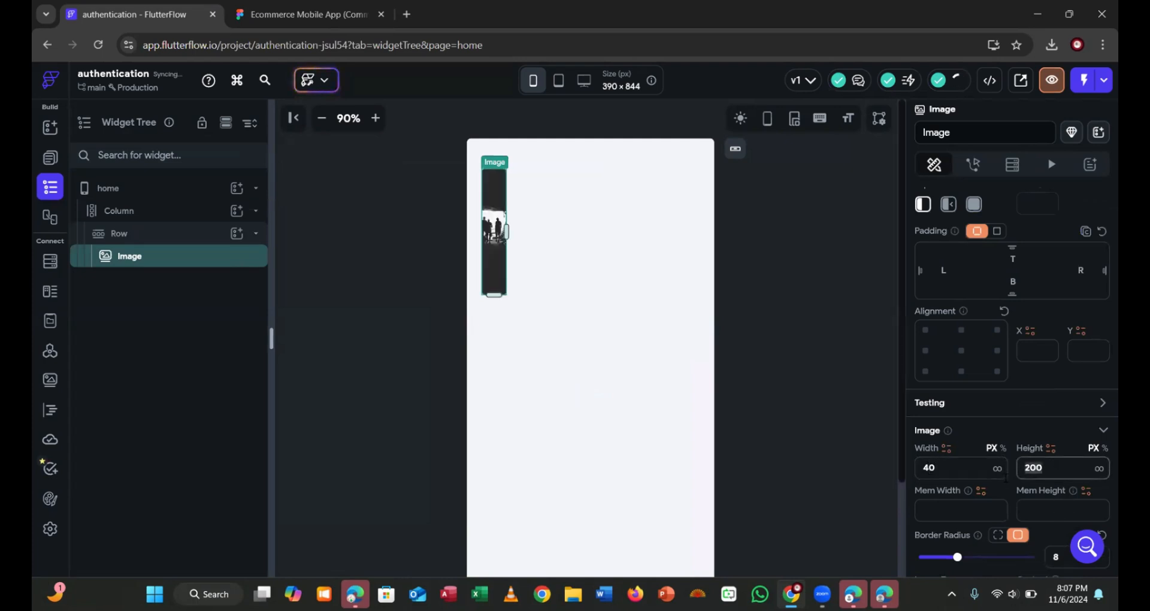
text(40)
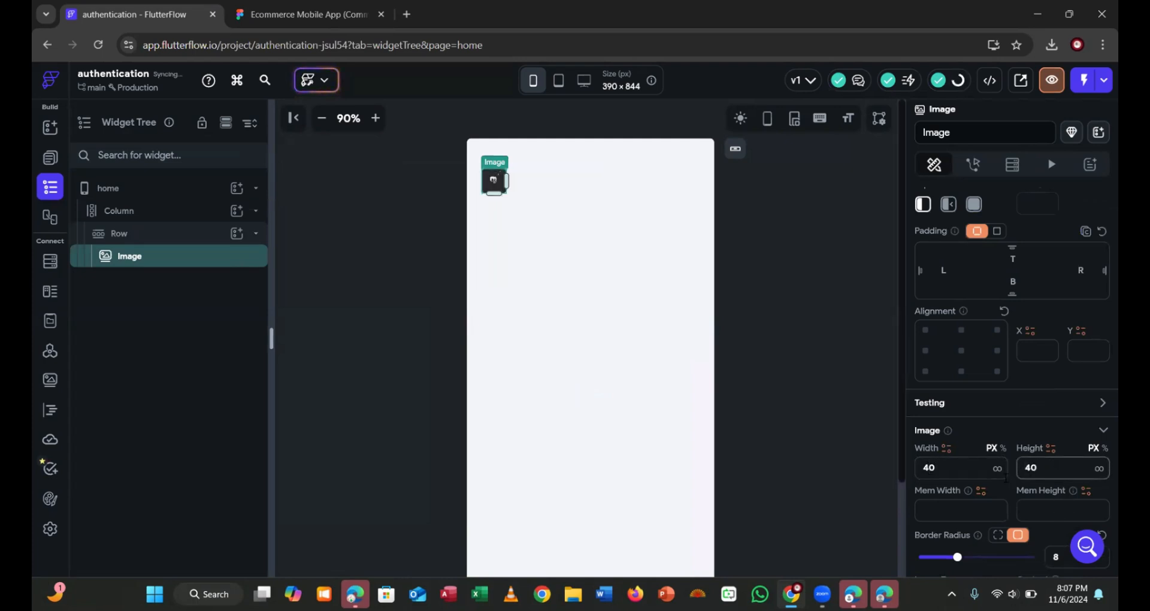
Set the header image's border radius to 100
scroll(1005, 478, down, 1)
click(1047, 505)
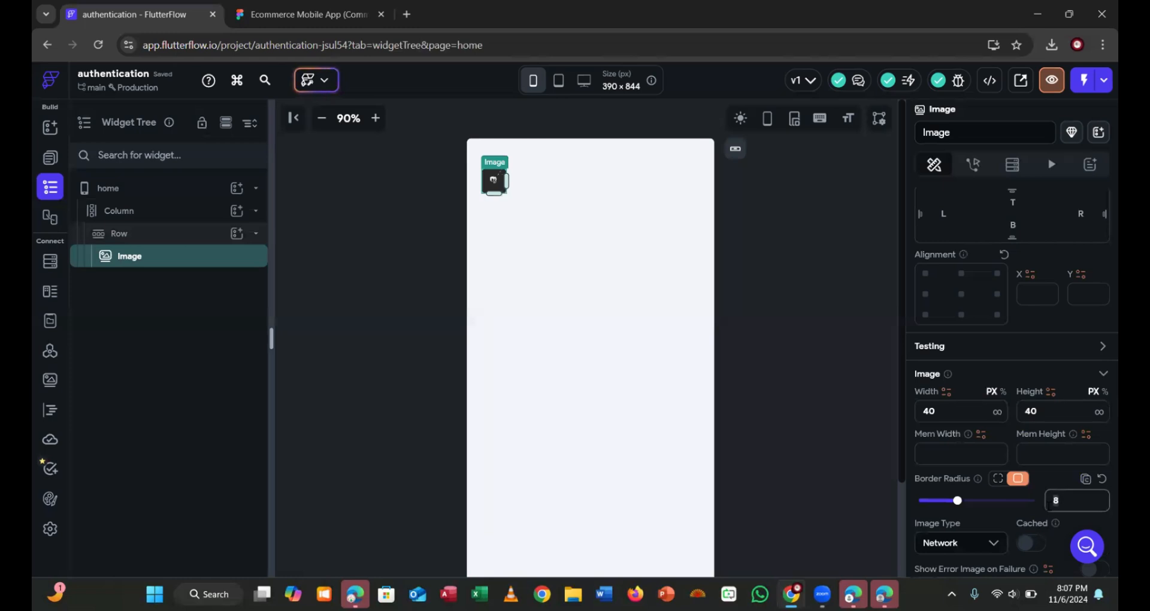
key(BackSpace)
text(100)
Export the Ellipse 13 avatar from Figma as a 2x PNG and upload it in FlutterFlow as the image's asset
click(277, 11)
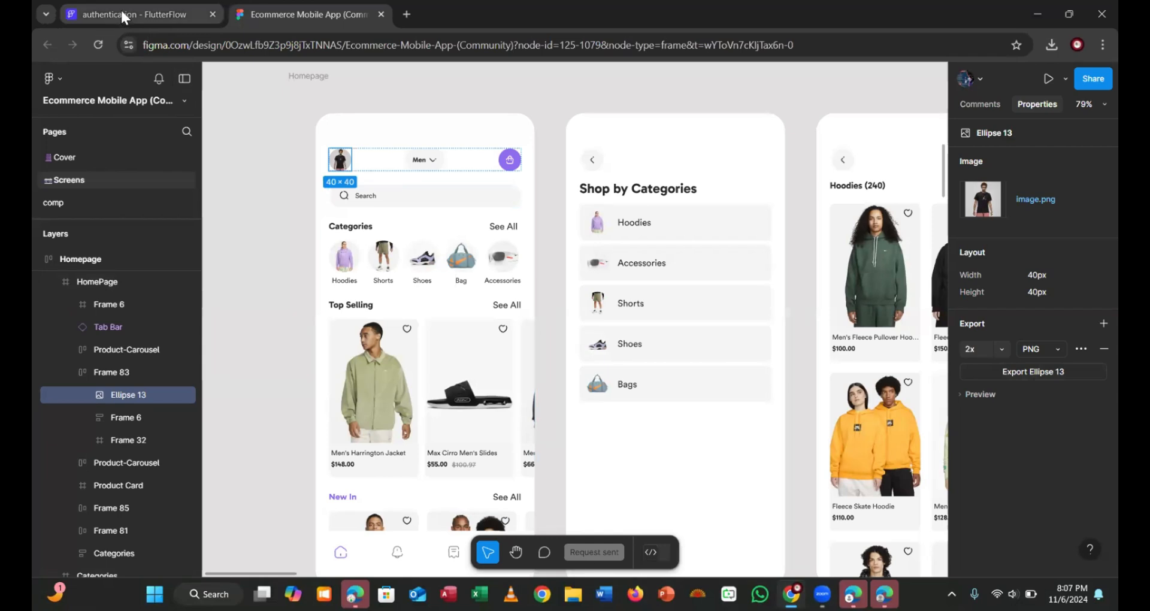
click(1064, 366)
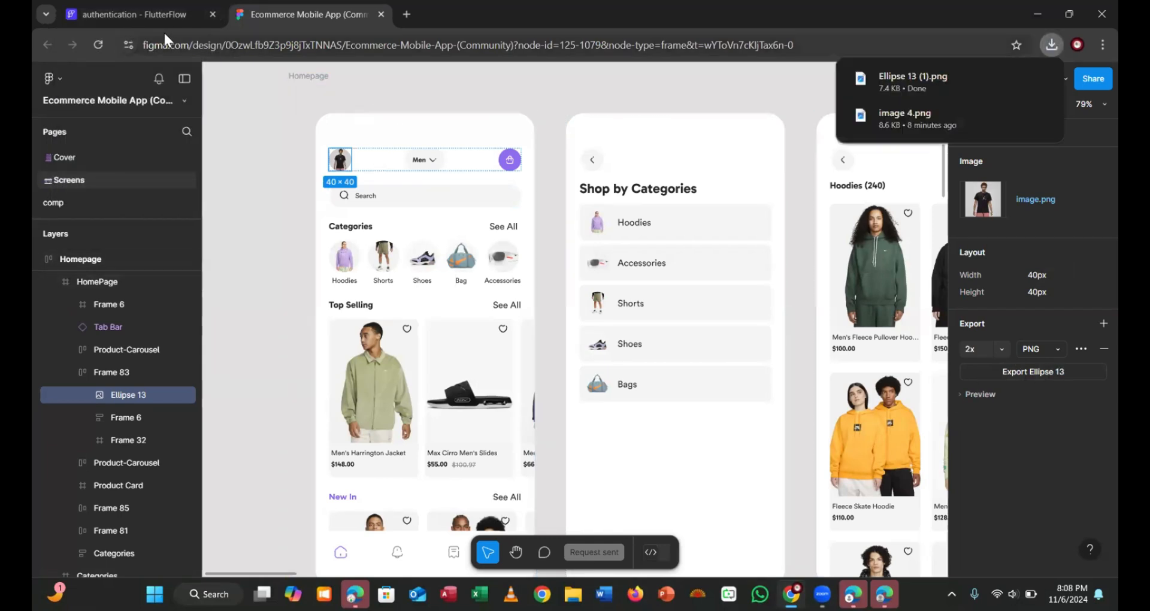
click(156, 13)
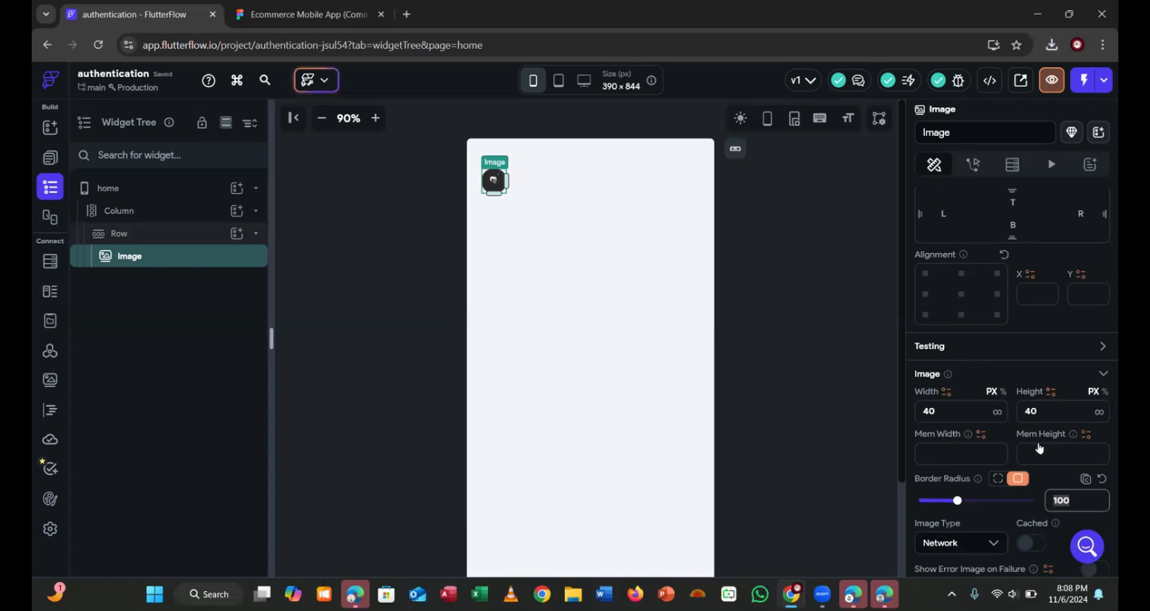
scroll(1039, 448, down, 5)
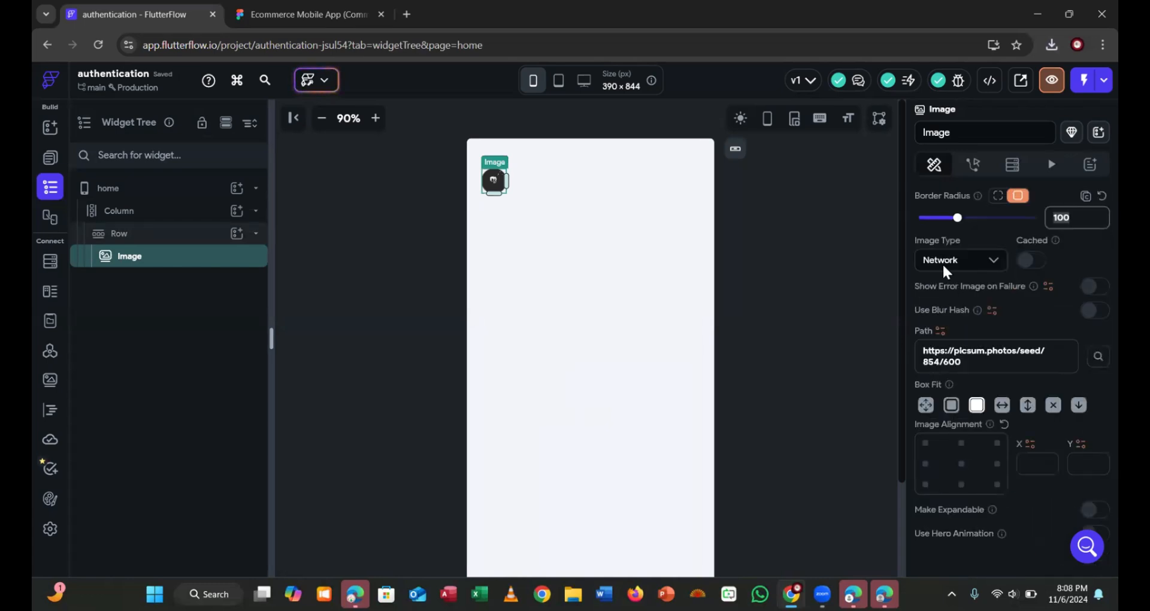
click(943, 264)
click(955, 316)
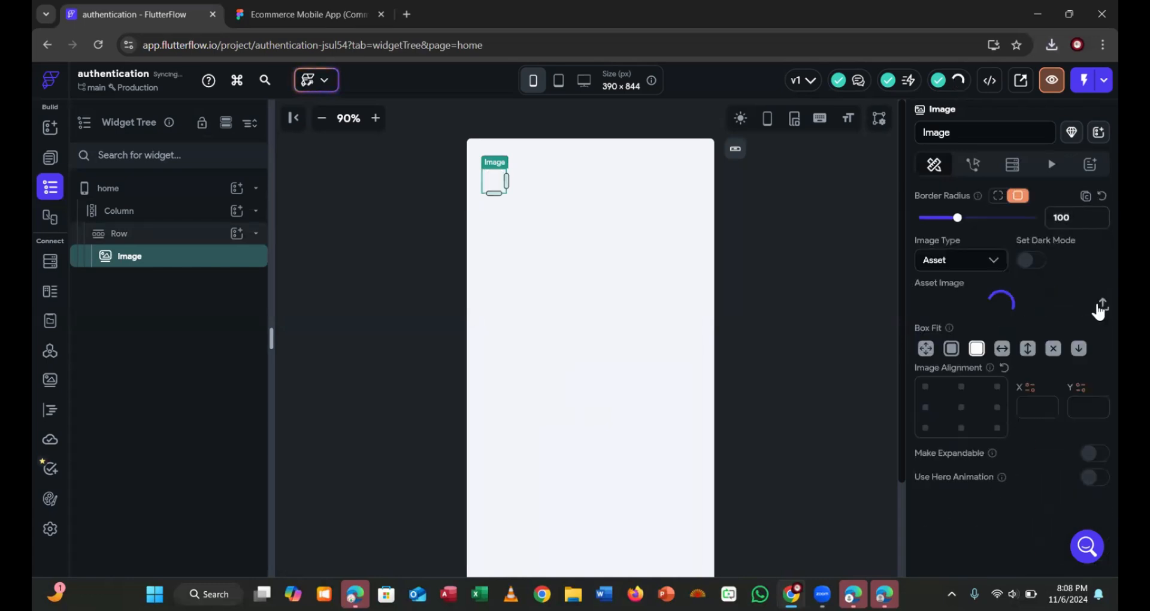
click(1101, 305)
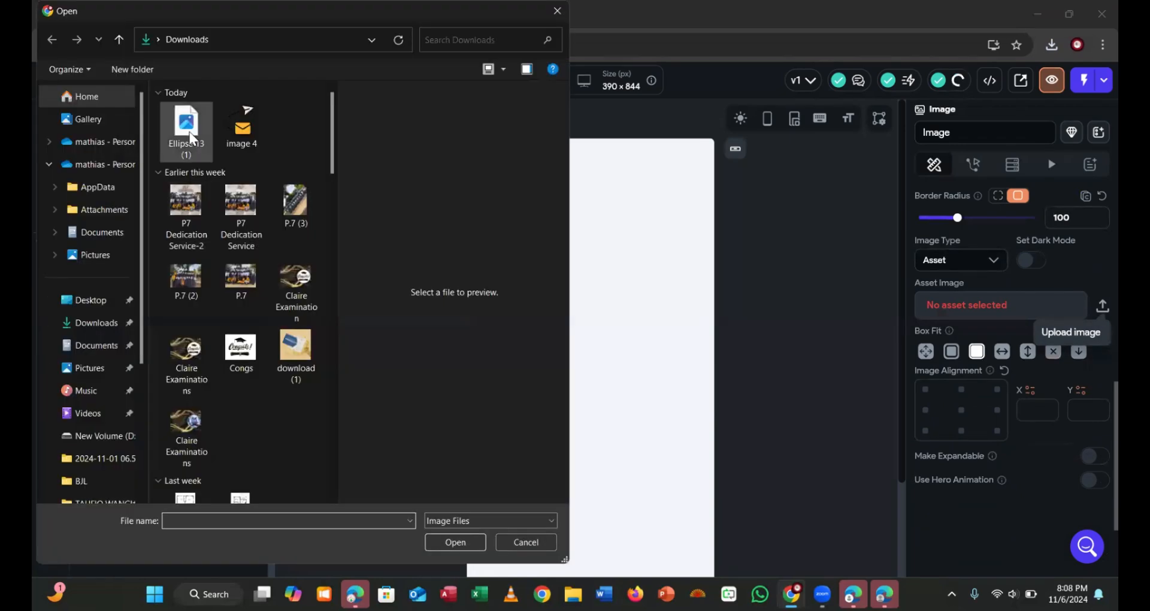
click(188, 129)
click(444, 536)
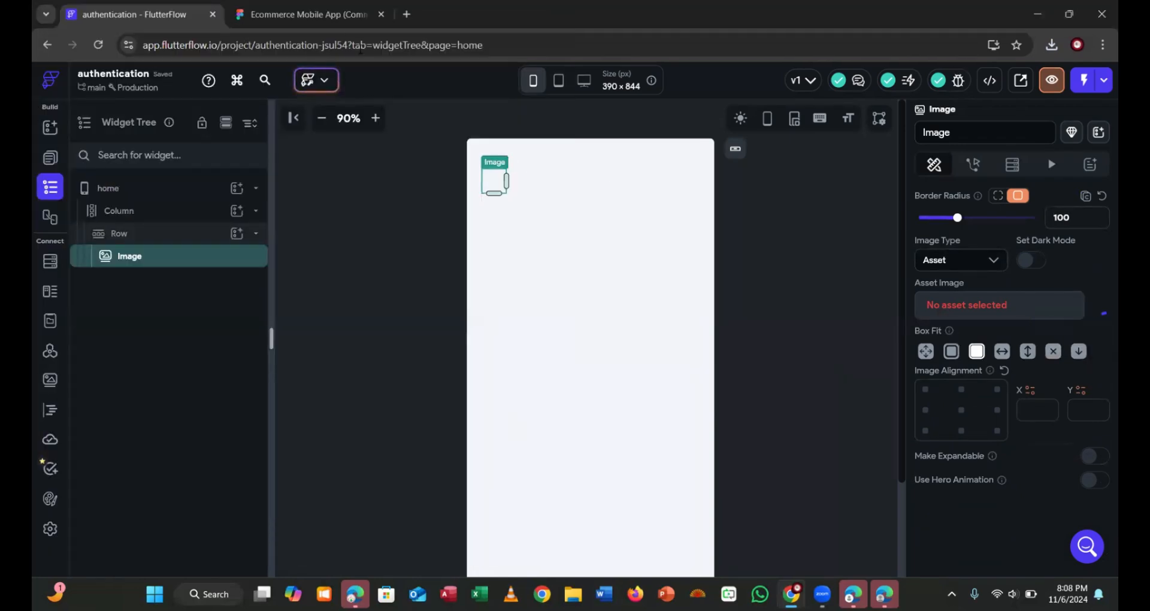
Inspect the header's Men selector in Figma and add a DropDown beside the image in FlutterFlow's home page Row
click(326, 24)
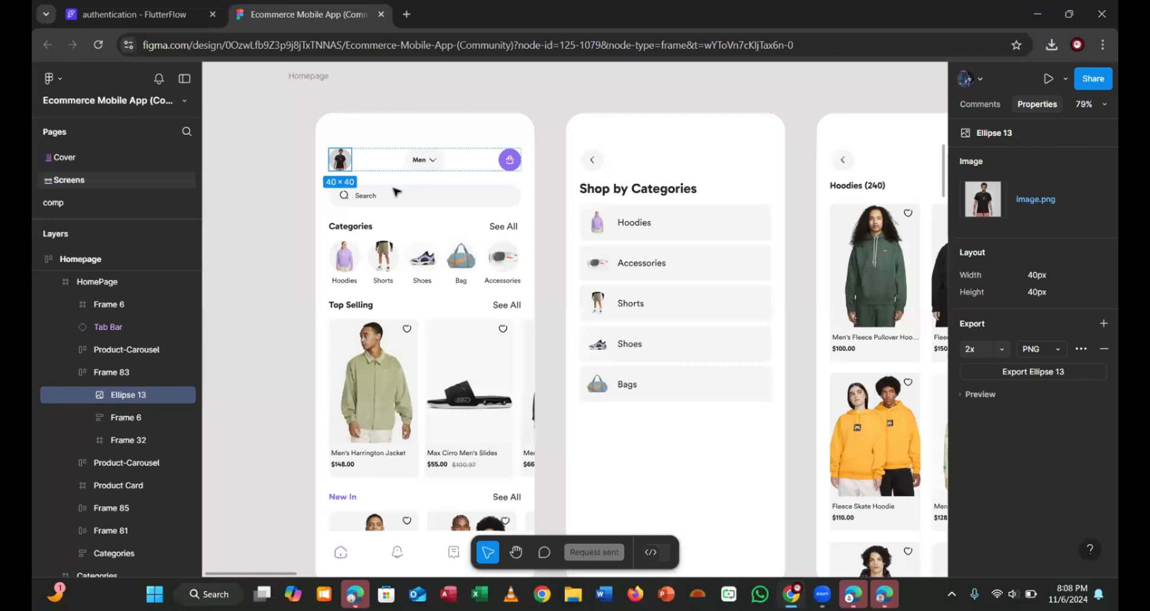
click(422, 172)
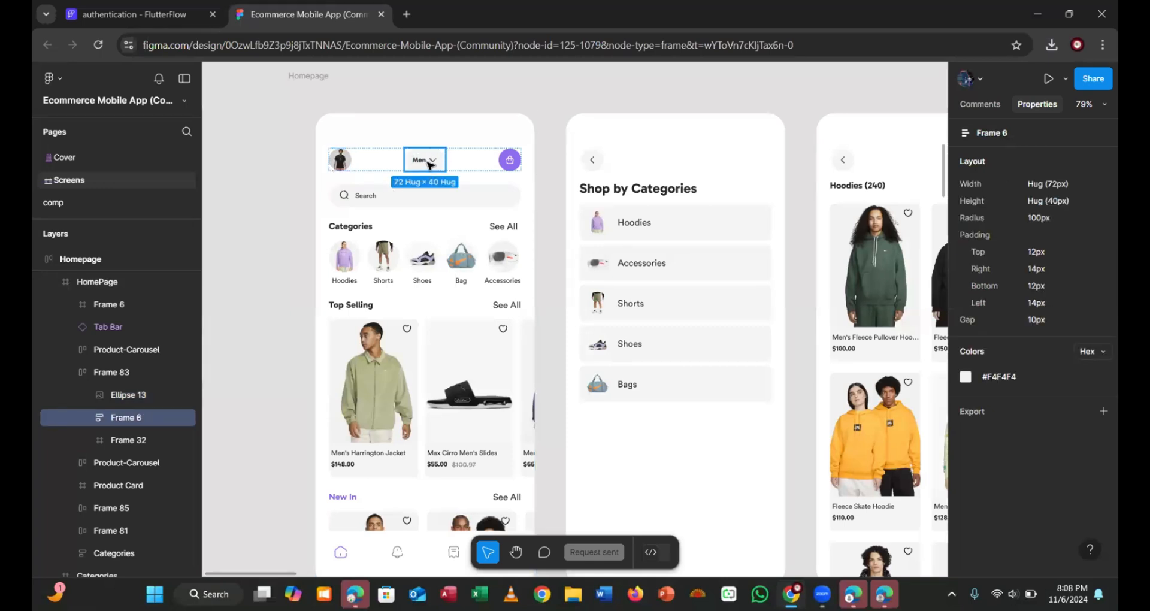
click(162, 23)
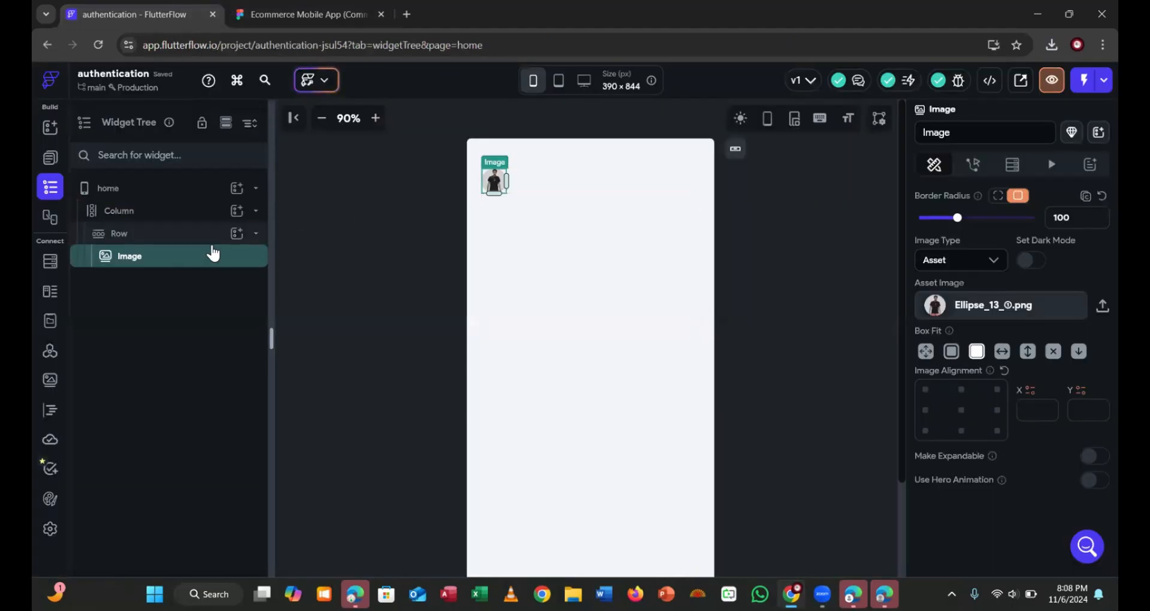
click(237, 233)
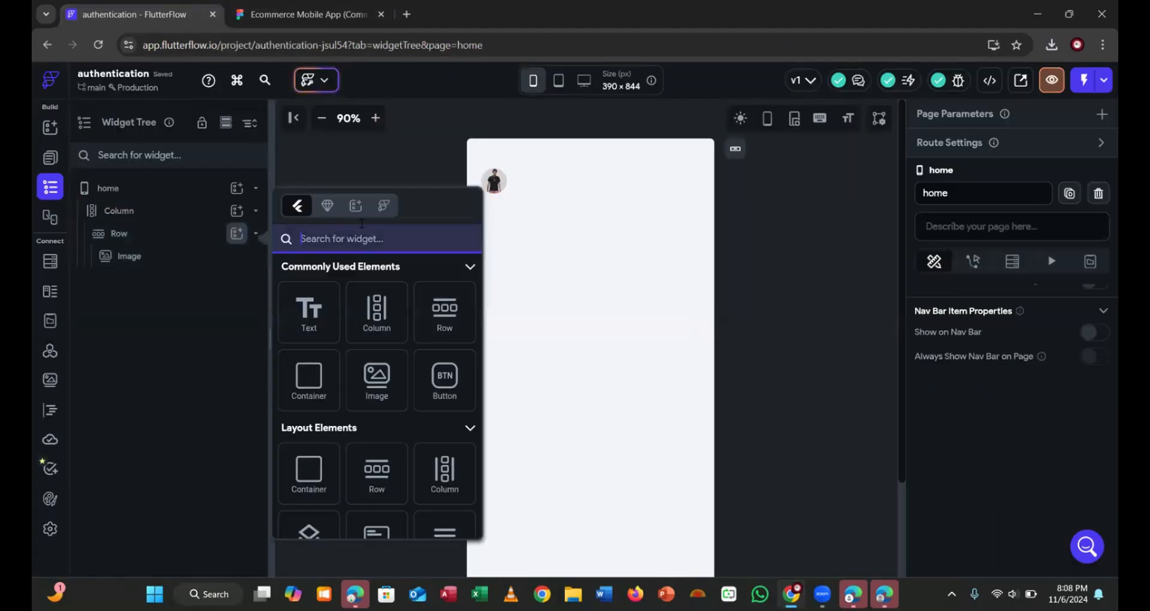
text(d)
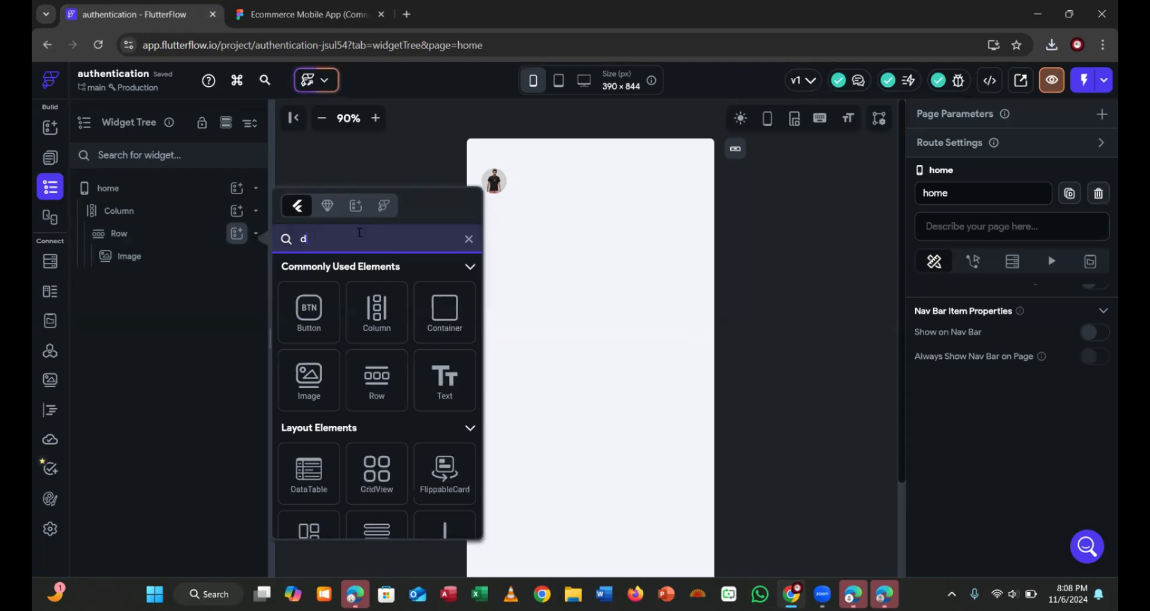
text(ropdown)
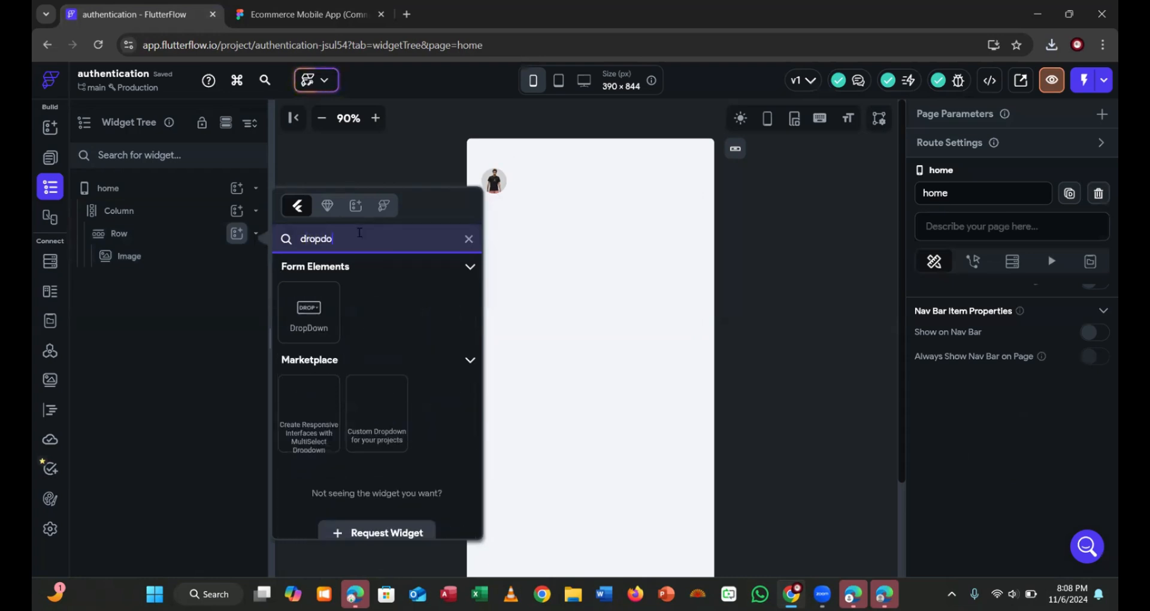
click(308, 316)
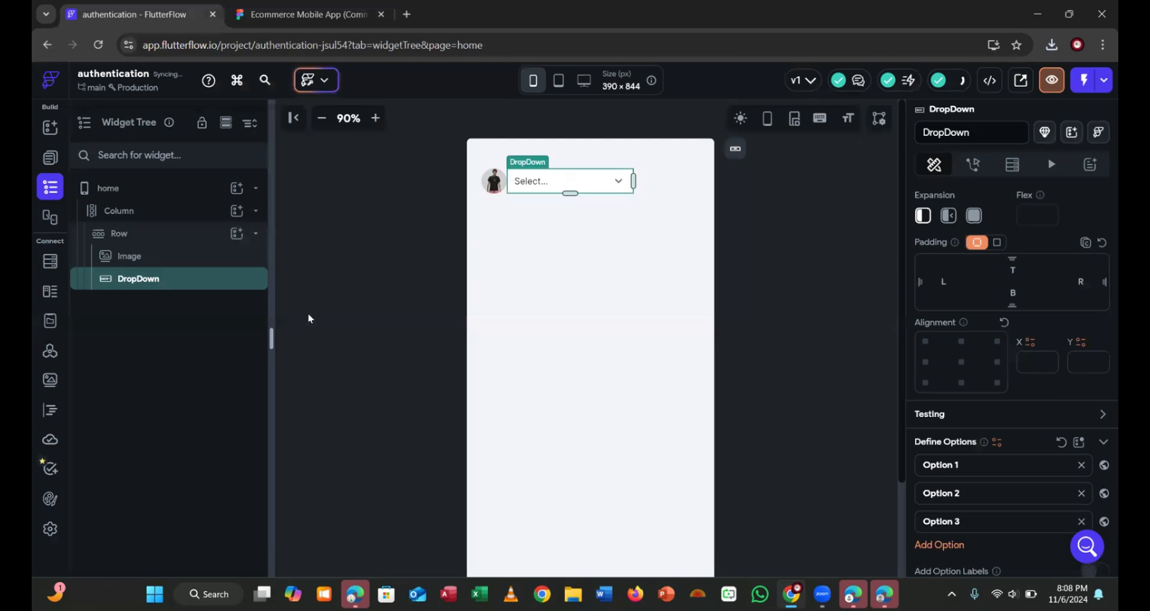
Check the HomePage frame's background colour in Figma and set the FlutterFlow home page's background to #ffffff
click(269, 5)
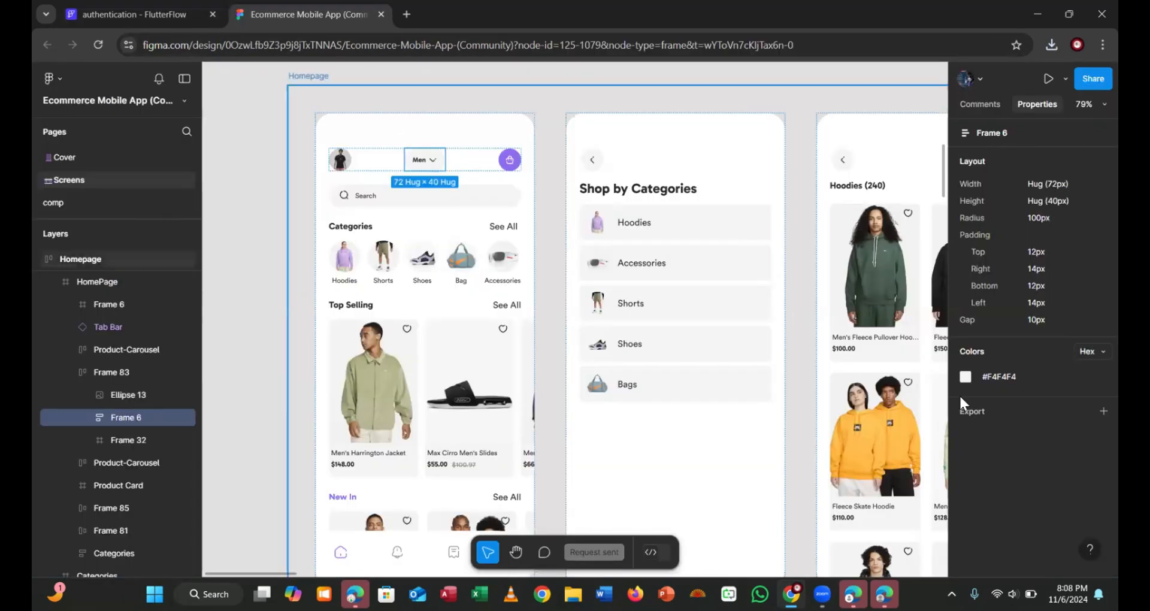
click(361, 122)
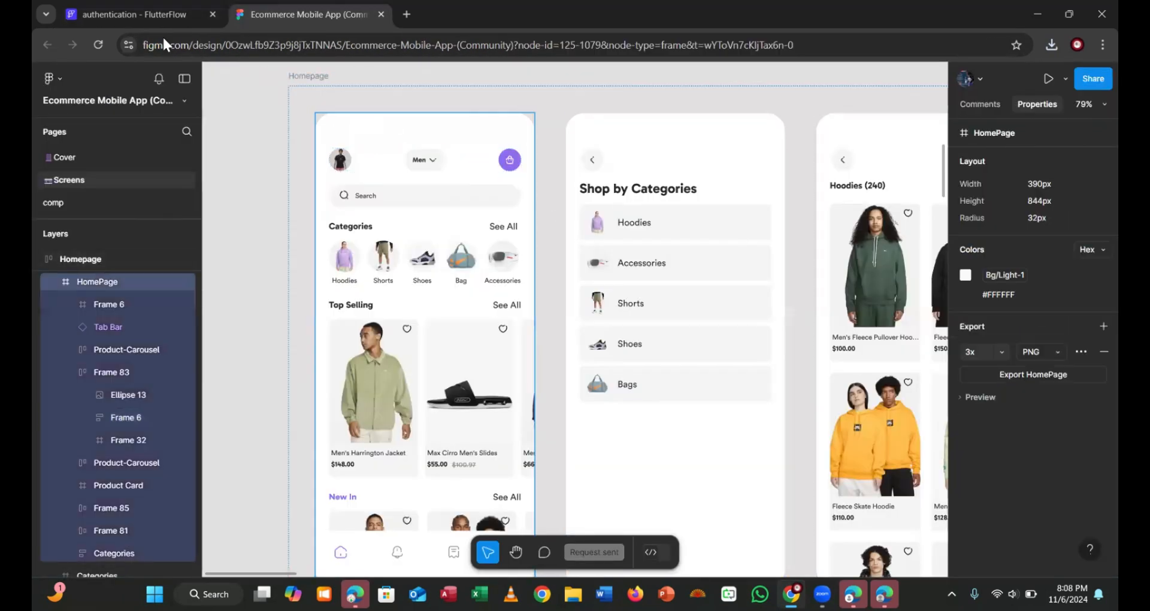
click(136, 5)
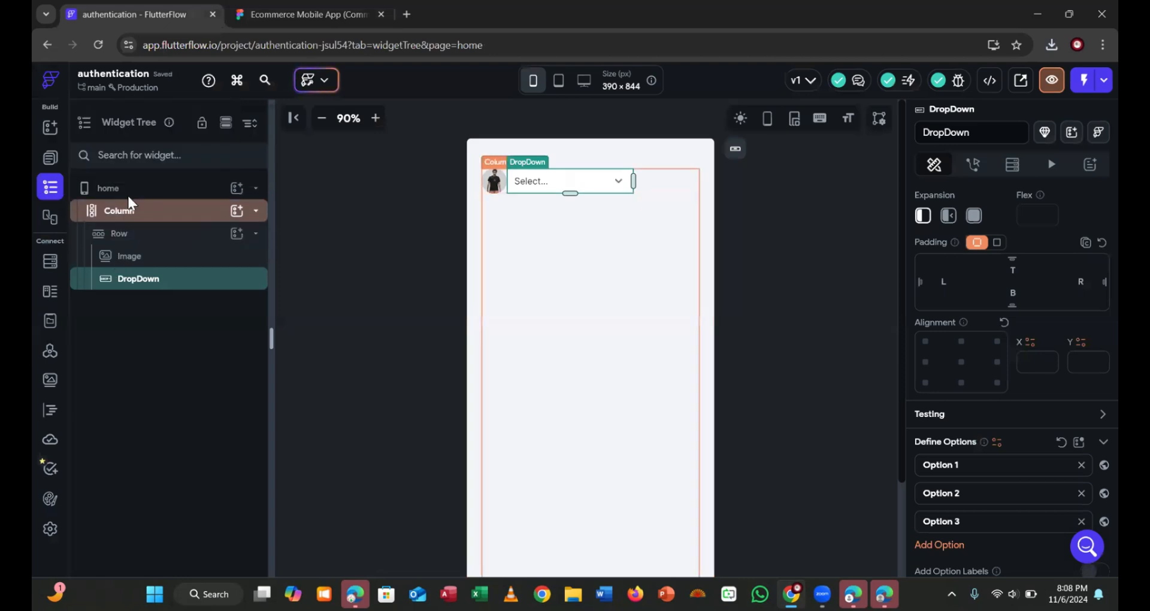
click(122, 194)
scroll(965, 366, down, 3)
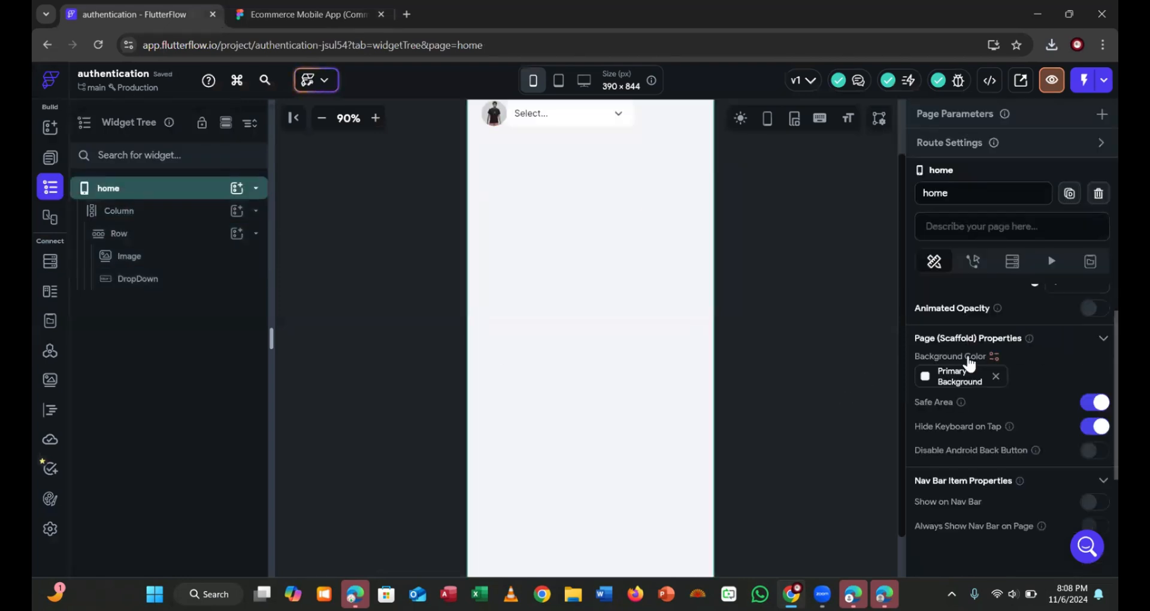
click(960, 375)
text(#ffff)
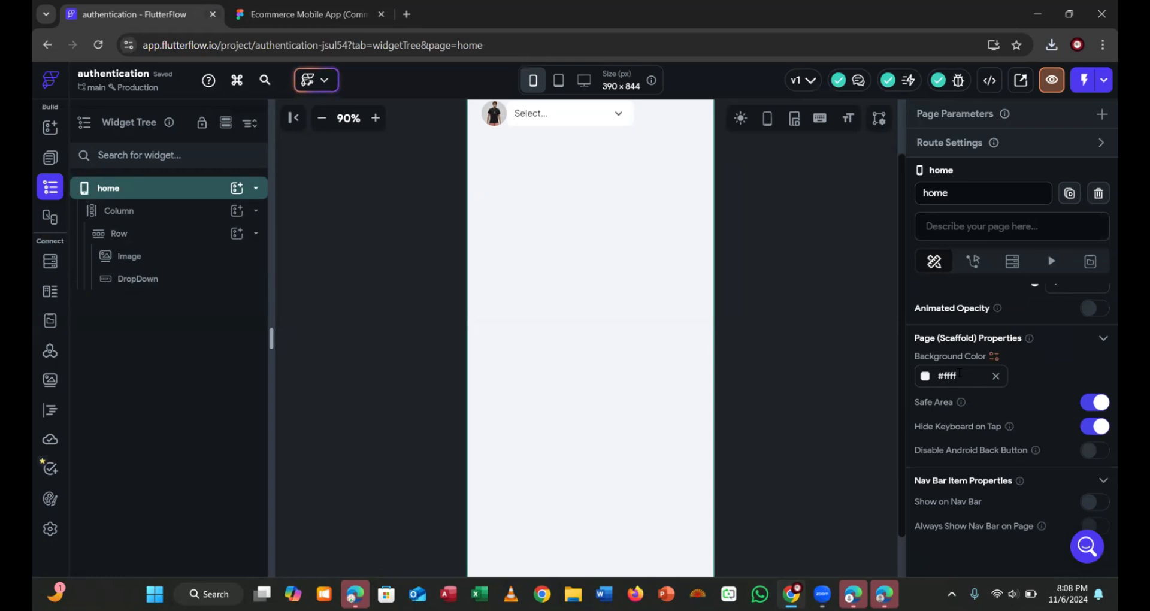
text(ff)
key(Return)
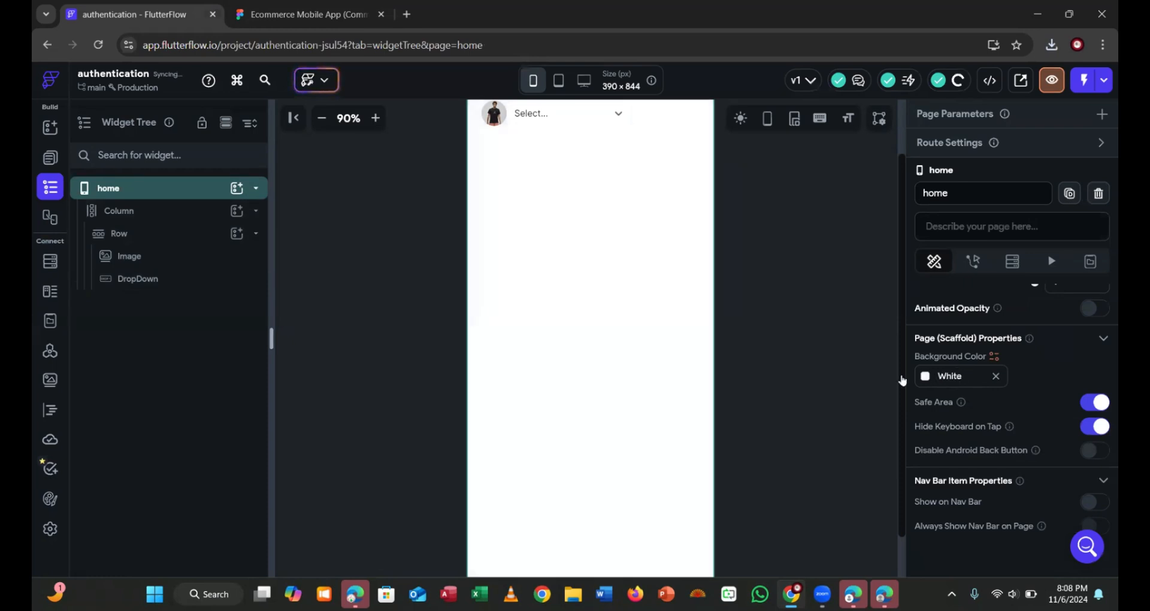
Copy the Men selector's fill colour #F4F4F4 from Figma and return to the home page in FlutterFlow
click(317, 17)
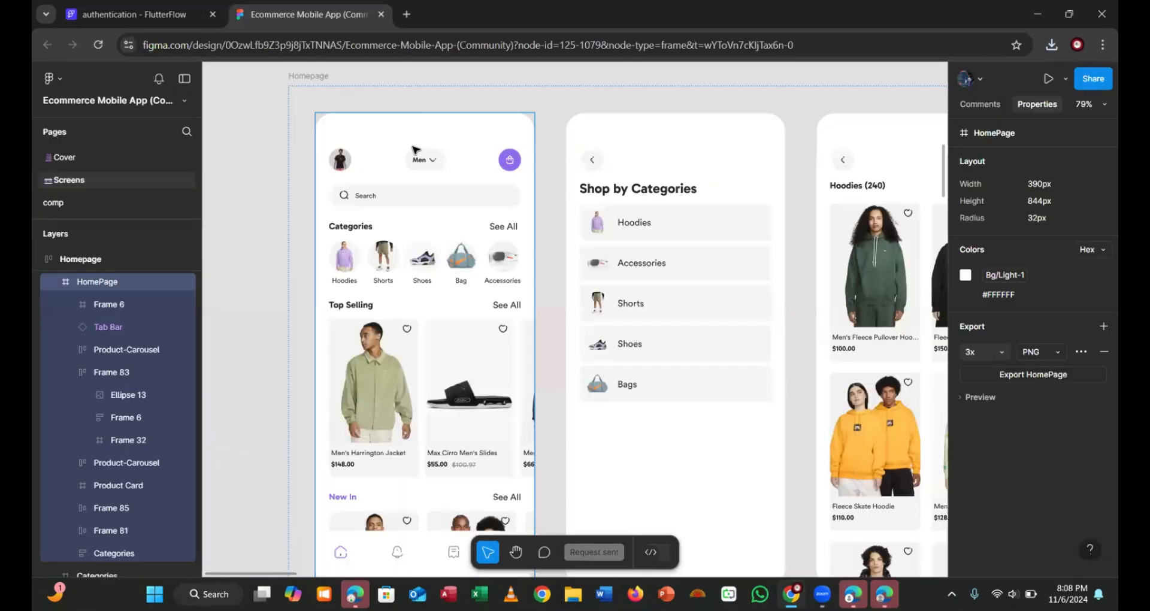
double_click(423, 161)
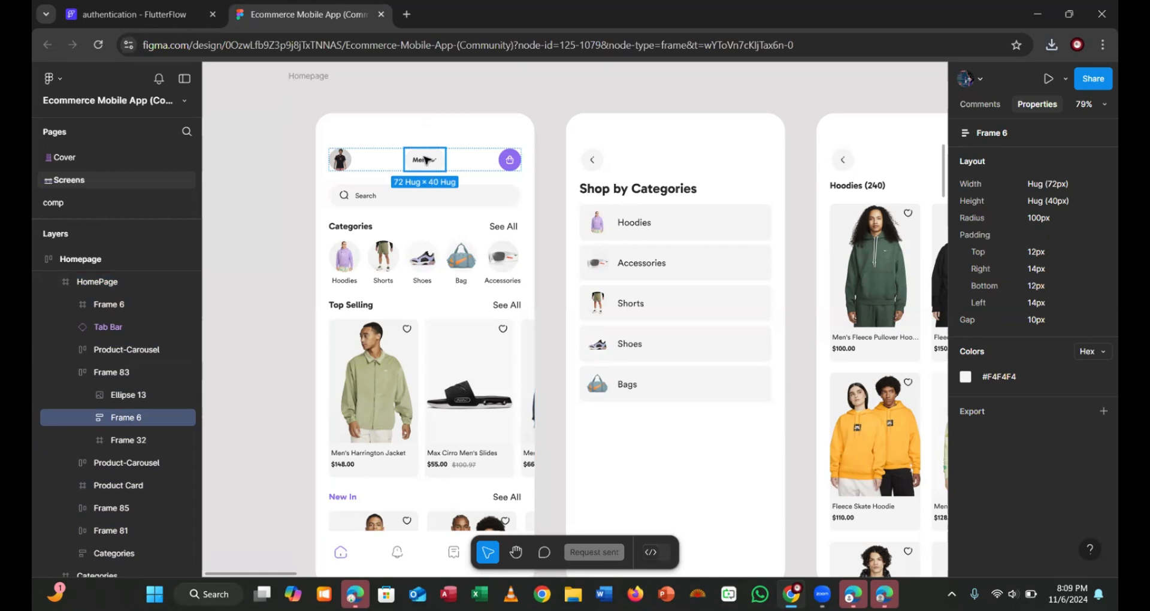
click(1007, 375)
click(172, 16)
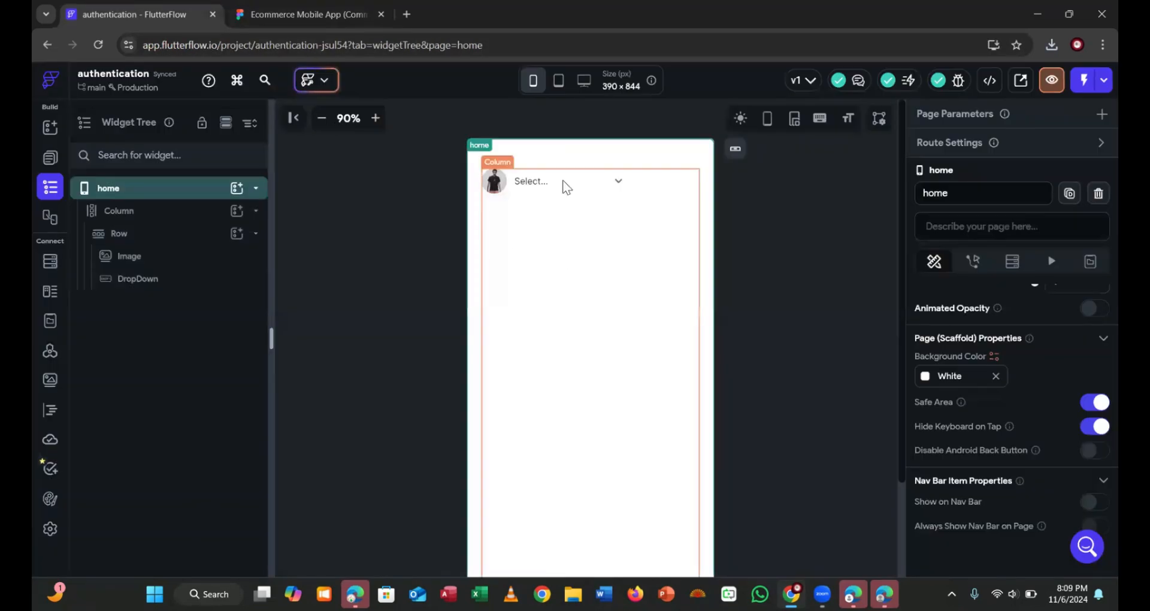
Set the fill colour of the header's DropDown to #f4f4f4
click(559, 178)
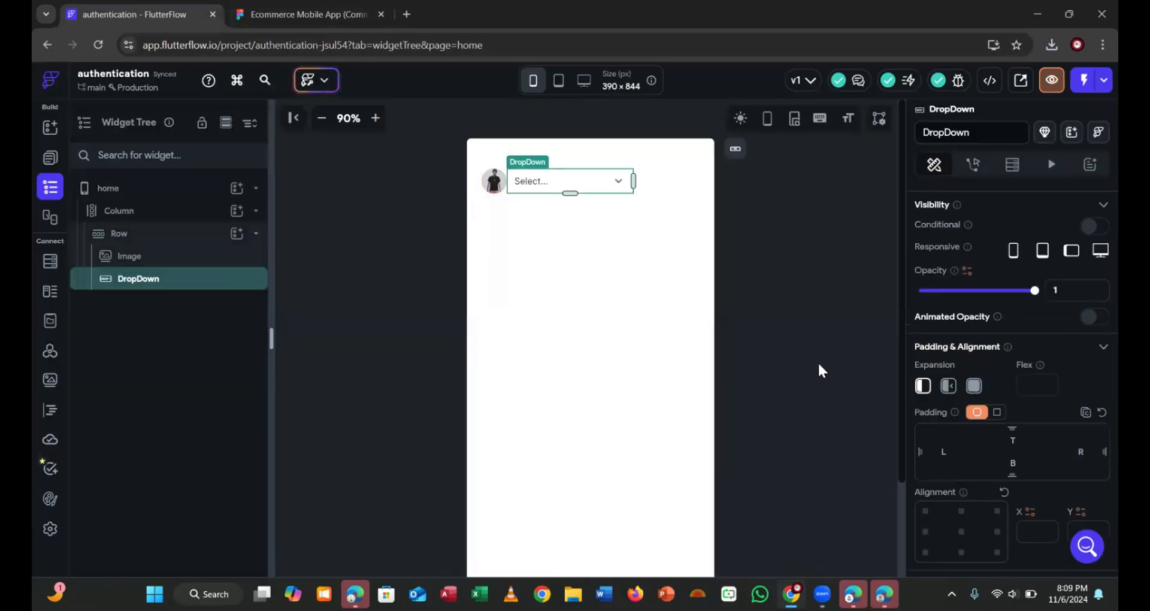
scroll(998, 407, down, 10)
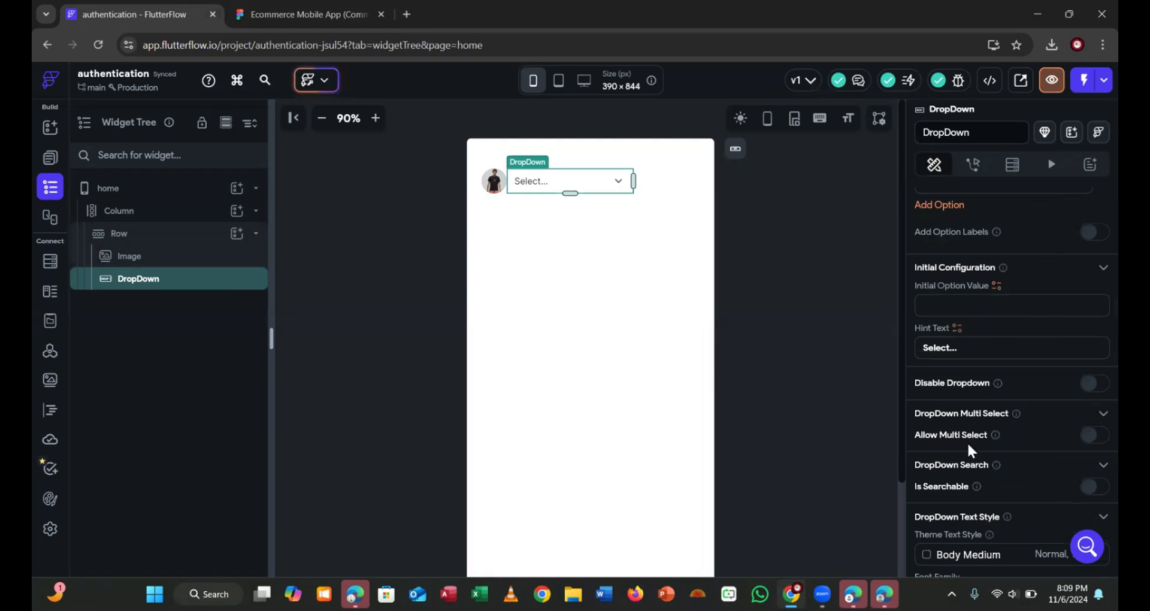
scroll(976, 446, down, 2)
scroll(979, 452, down, 10)
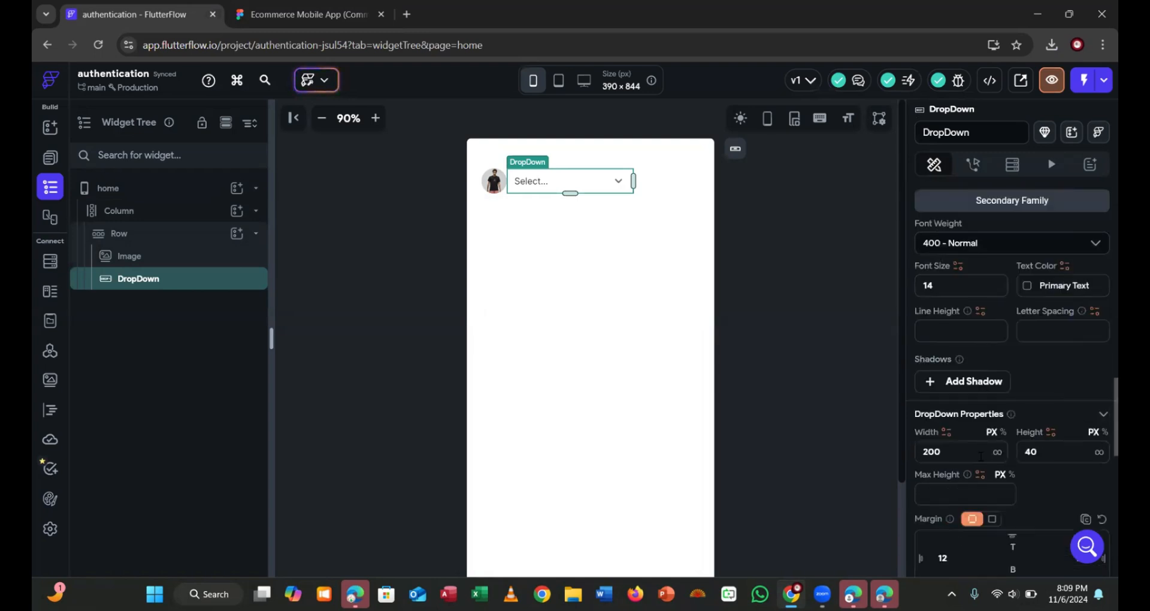
scroll(980, 455, down, 2)
click(963, 531)
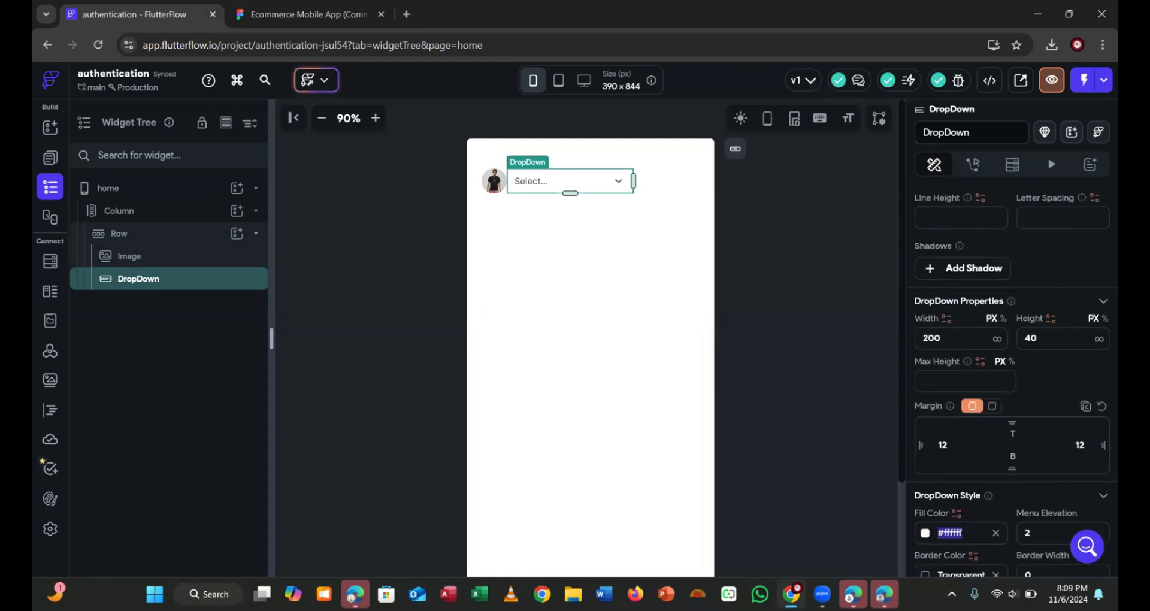
text(#f4f4f4)
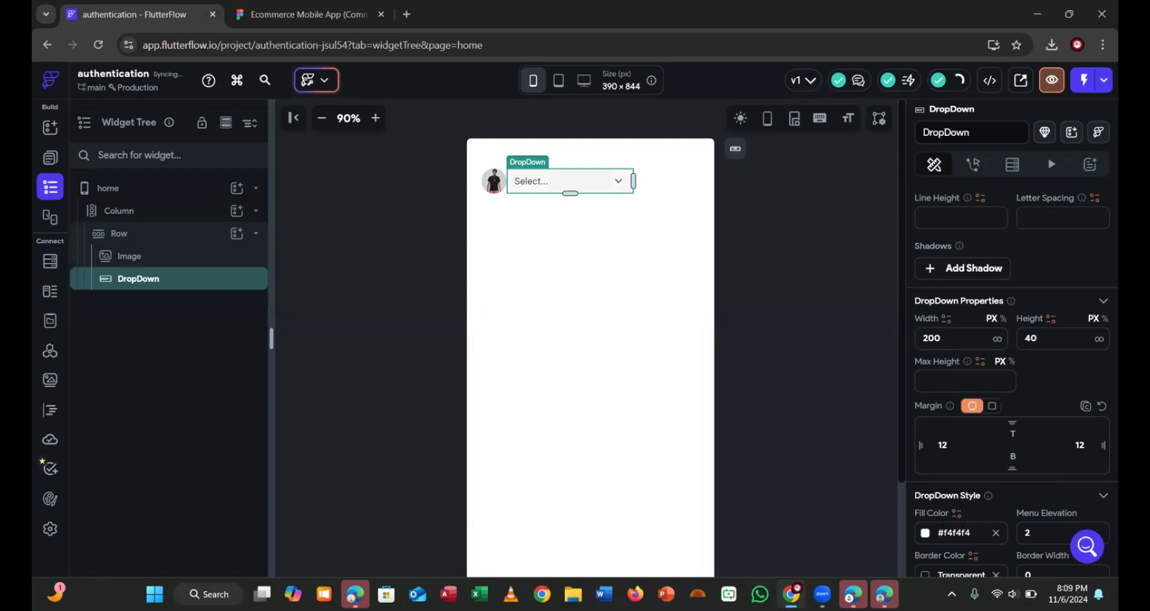
click(758, 365)
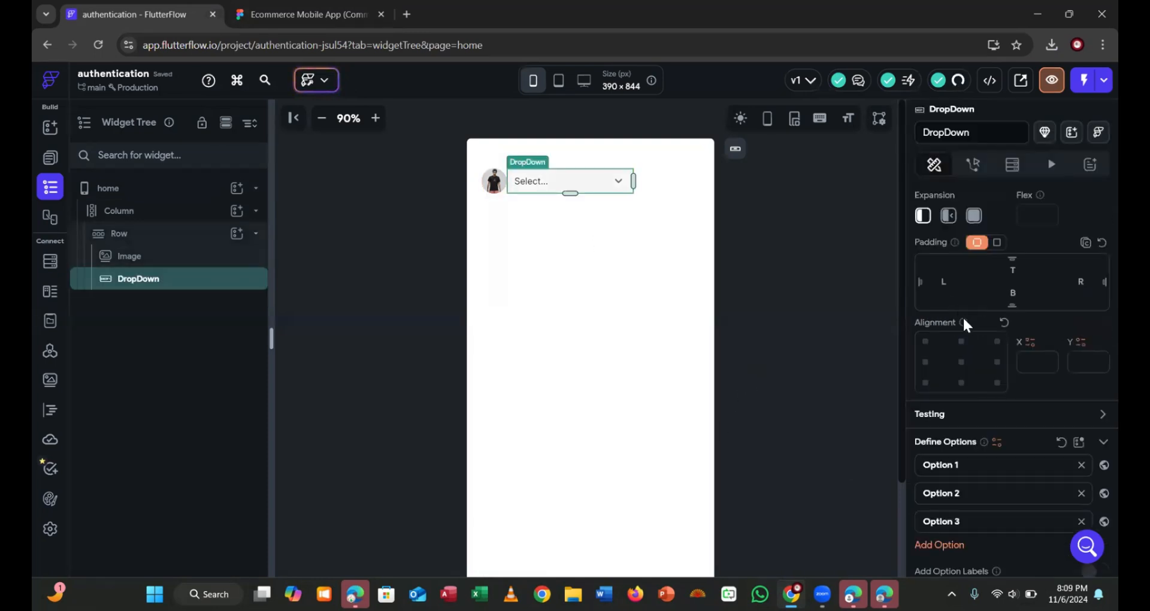
Check the Men selector in Figma and set the DropDown's hint text to Menu in FlutterFlow
scroll(963, 326, up, 4)
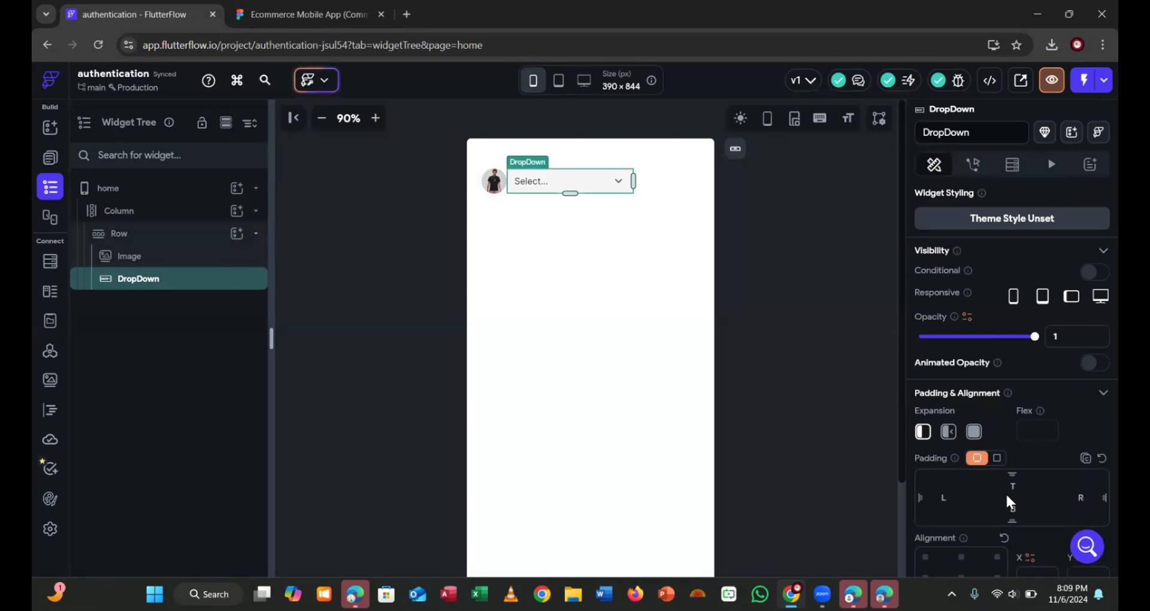
scroll(1000, 479, down, 7)
scroll(974, 455, down, 2)
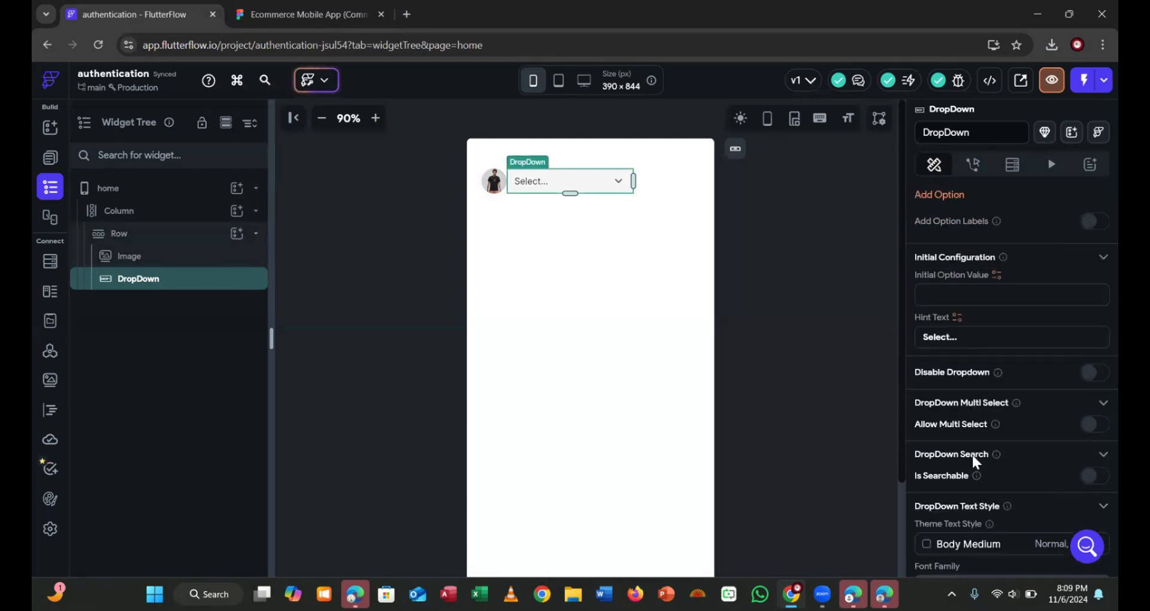
click(353, 14)
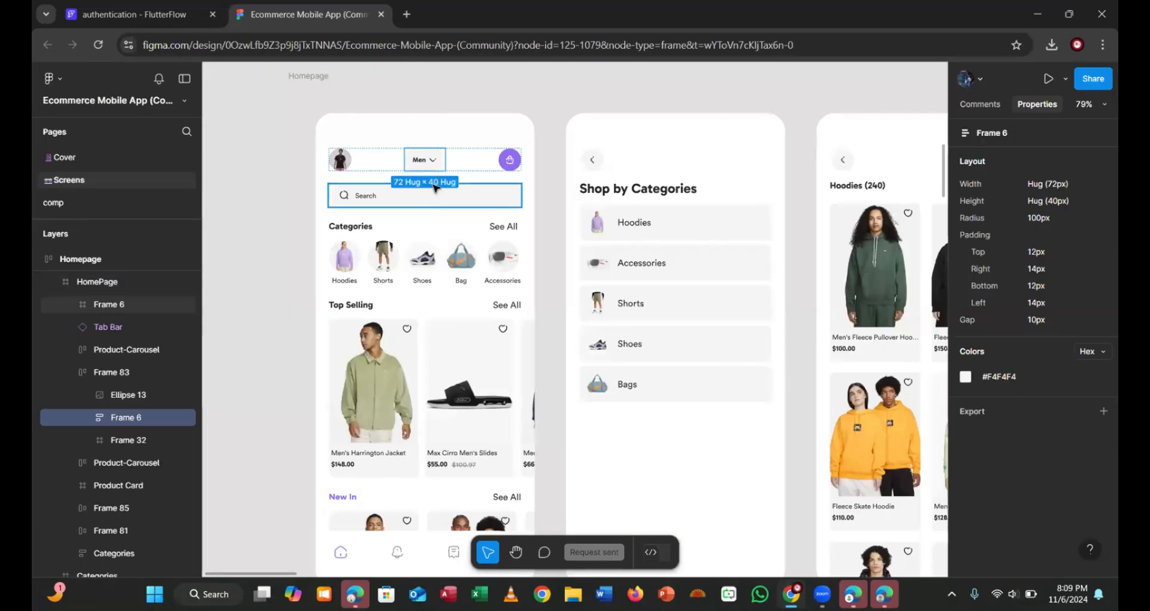
click(138, 15)
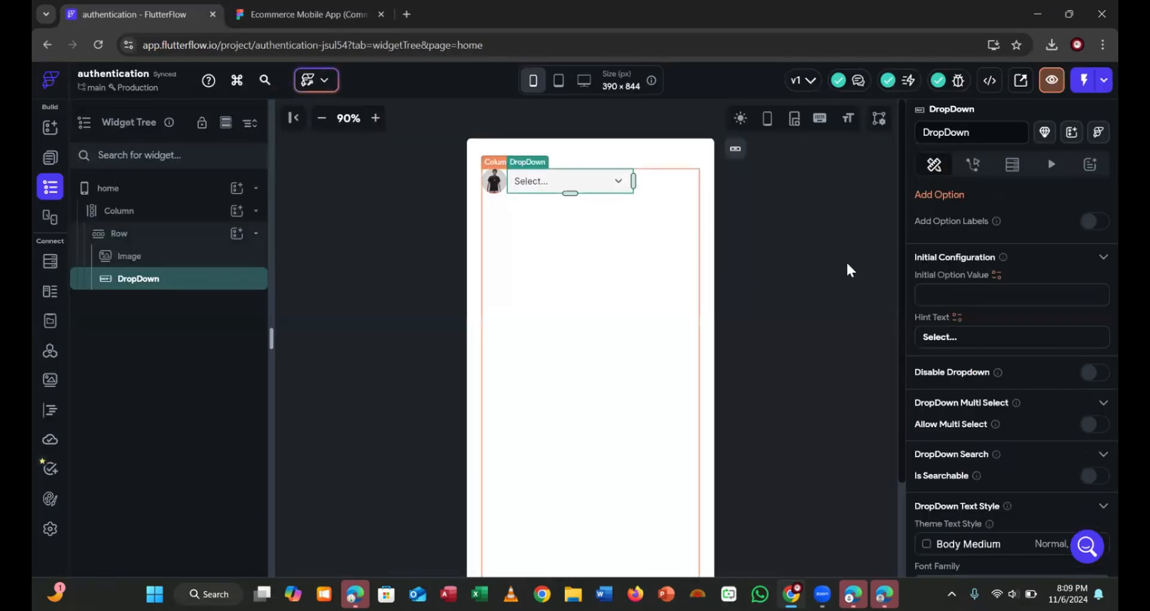
click(312, 18)
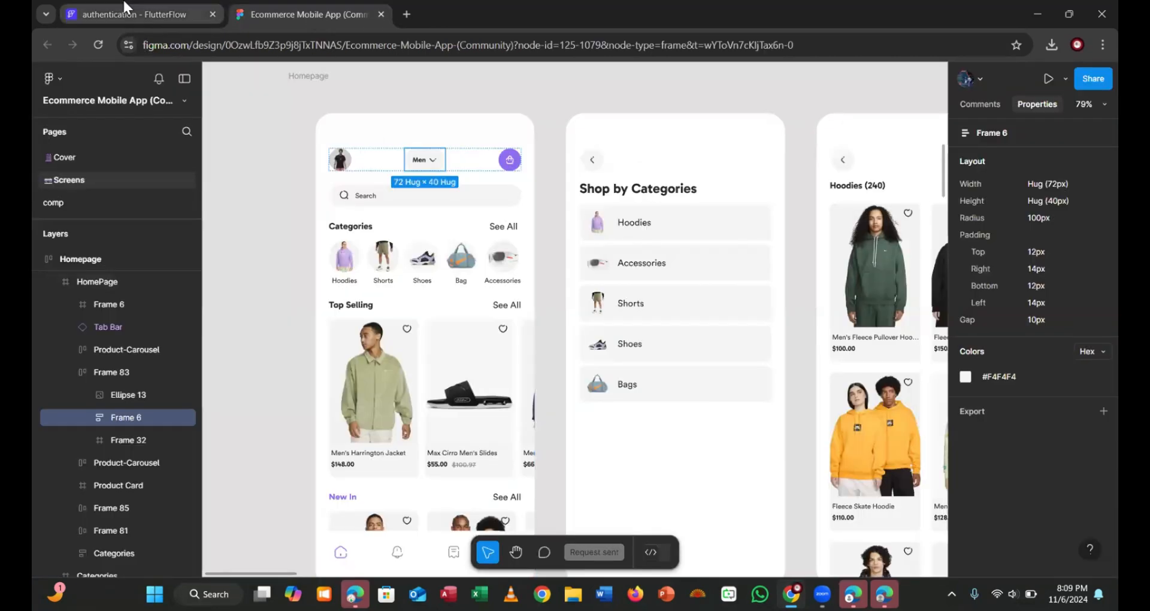
click(135, 17)
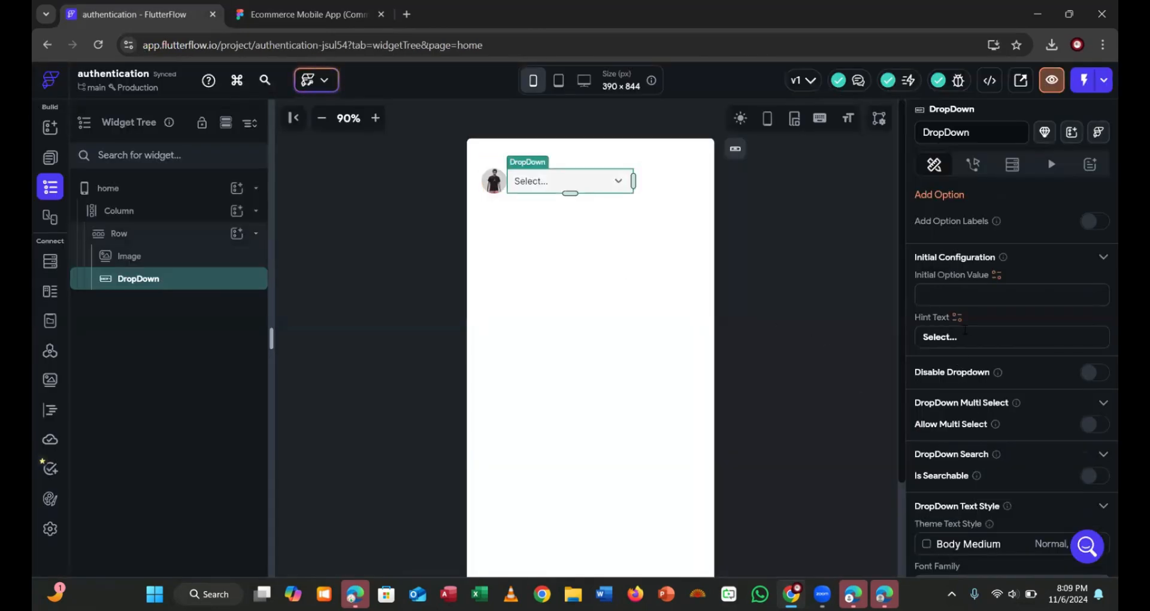
drag(922, 349, 909, 352)
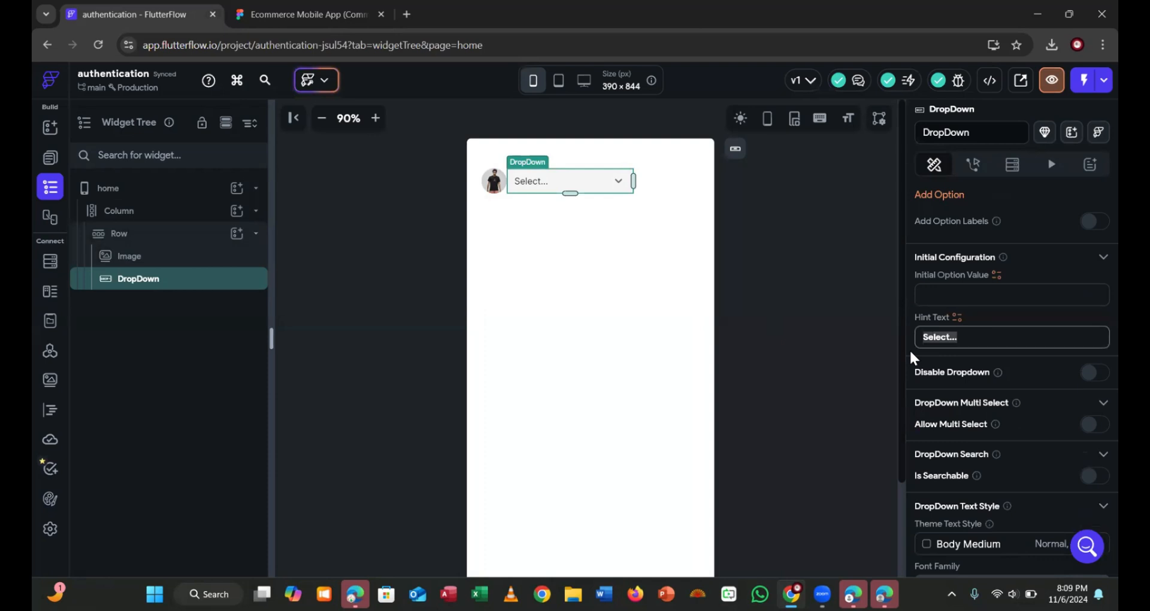
text(Menu)
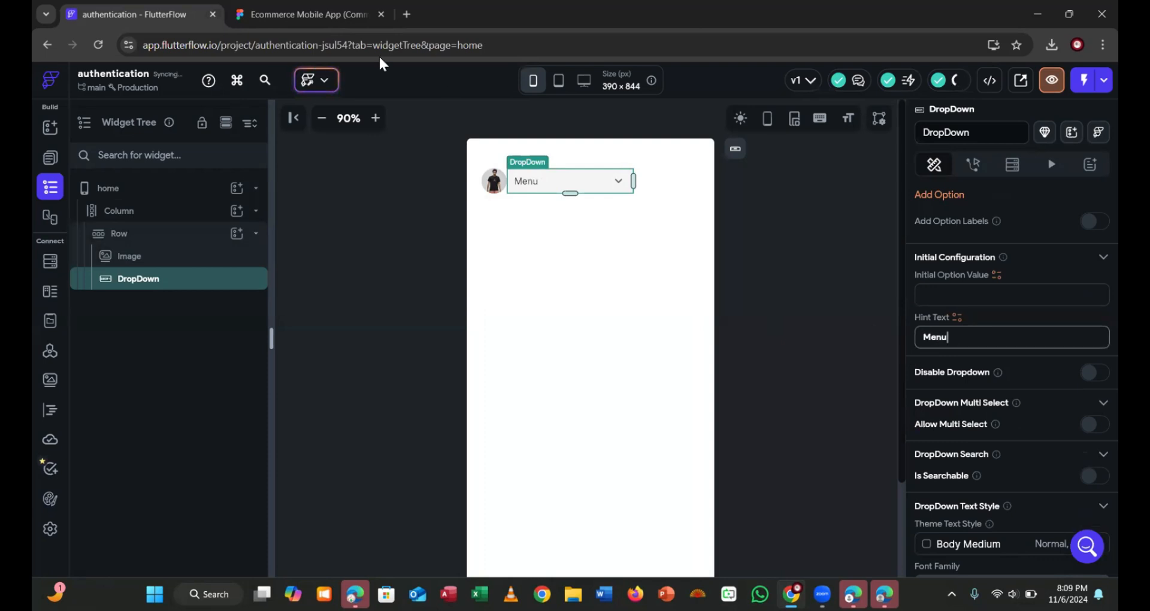
Inspect the header's purple bag button in Figma and add a 40 by 40 px Container to the header Row in FlutterFlow
click(308, 14)
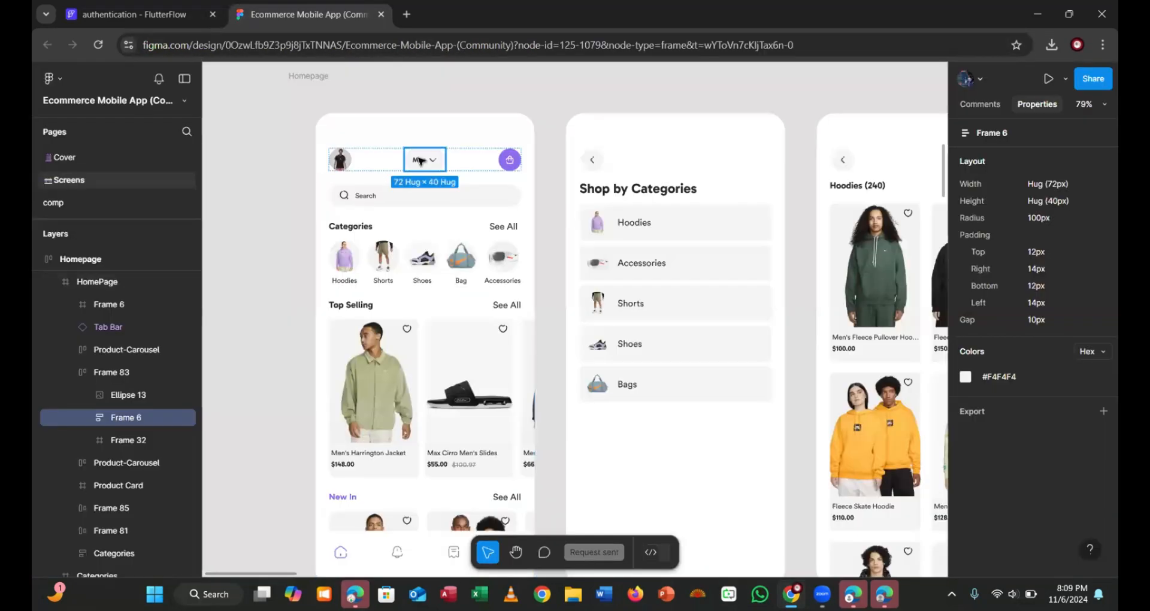
click(510, 159)
click(141, 14)
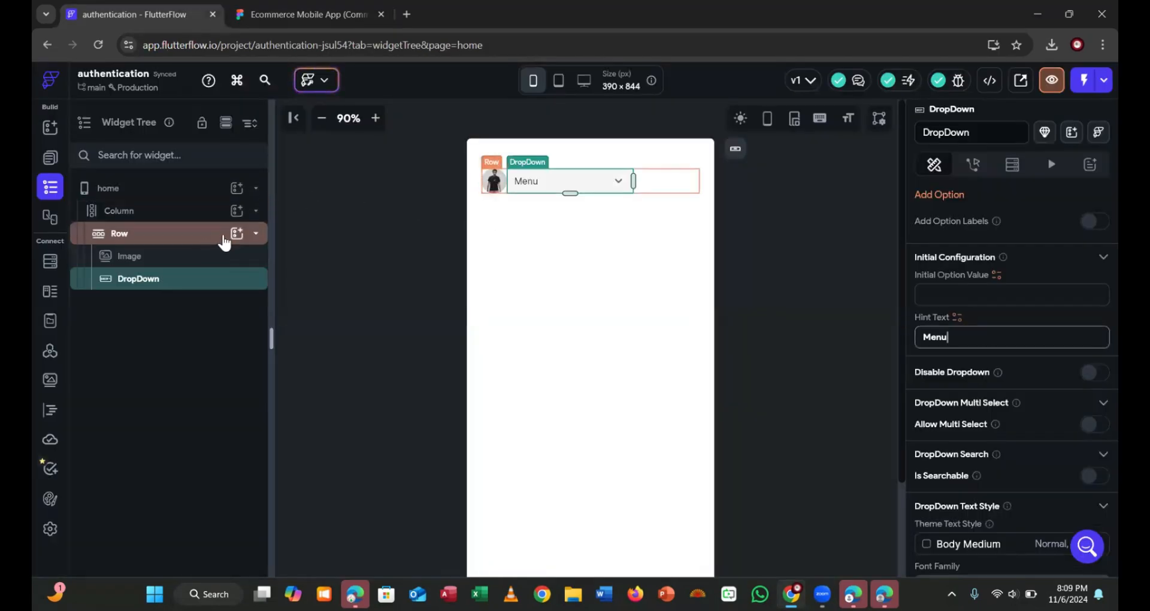
click(231, 234)
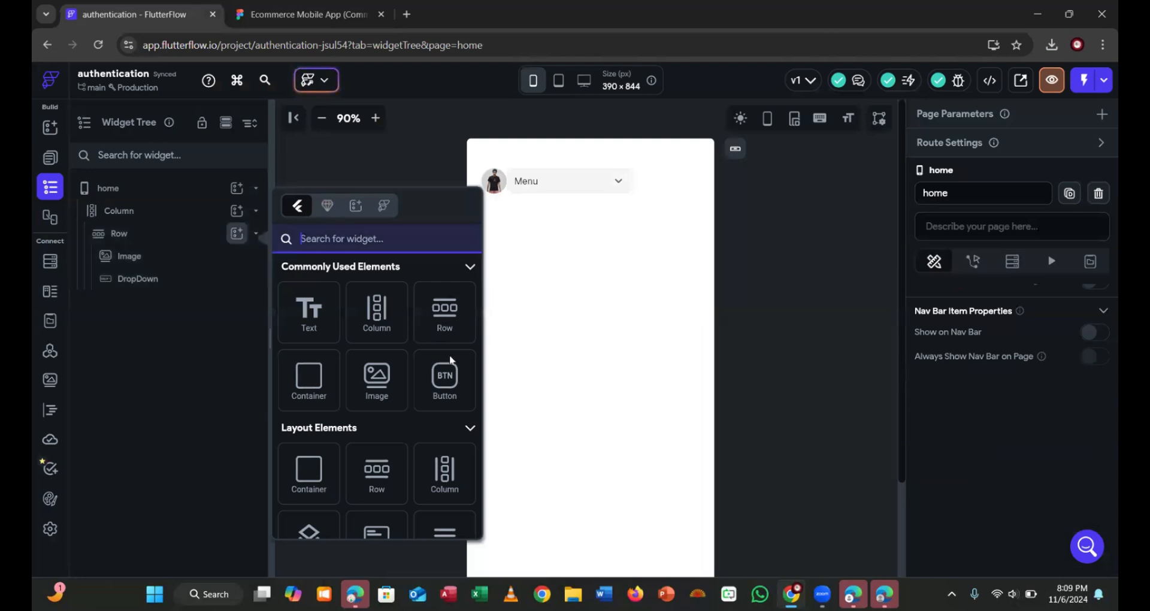
click(309, 383)
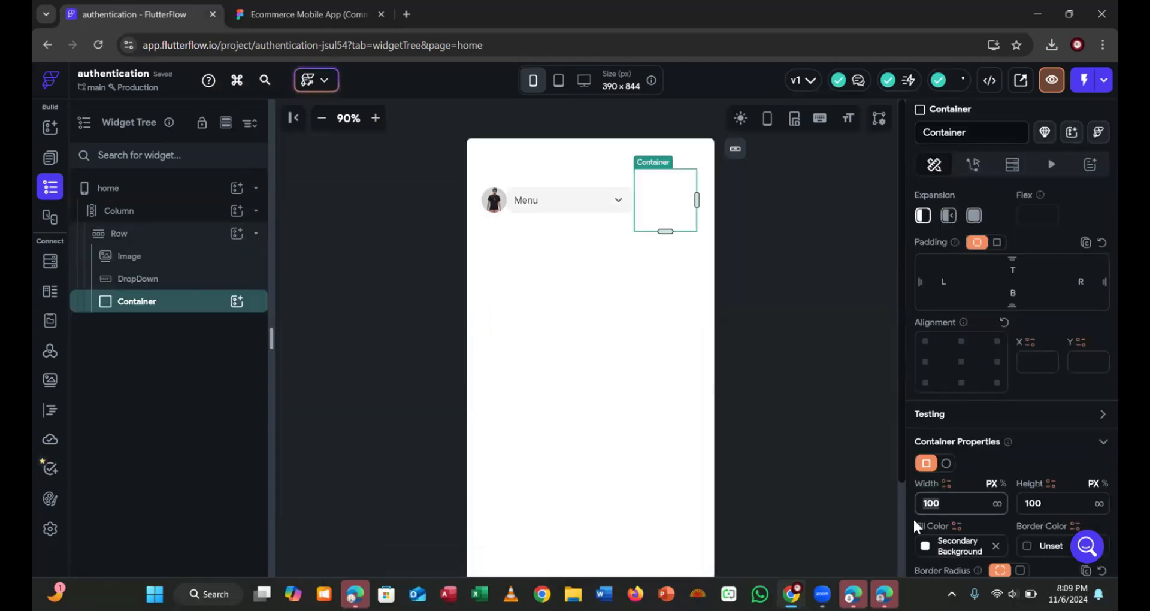
text(40)
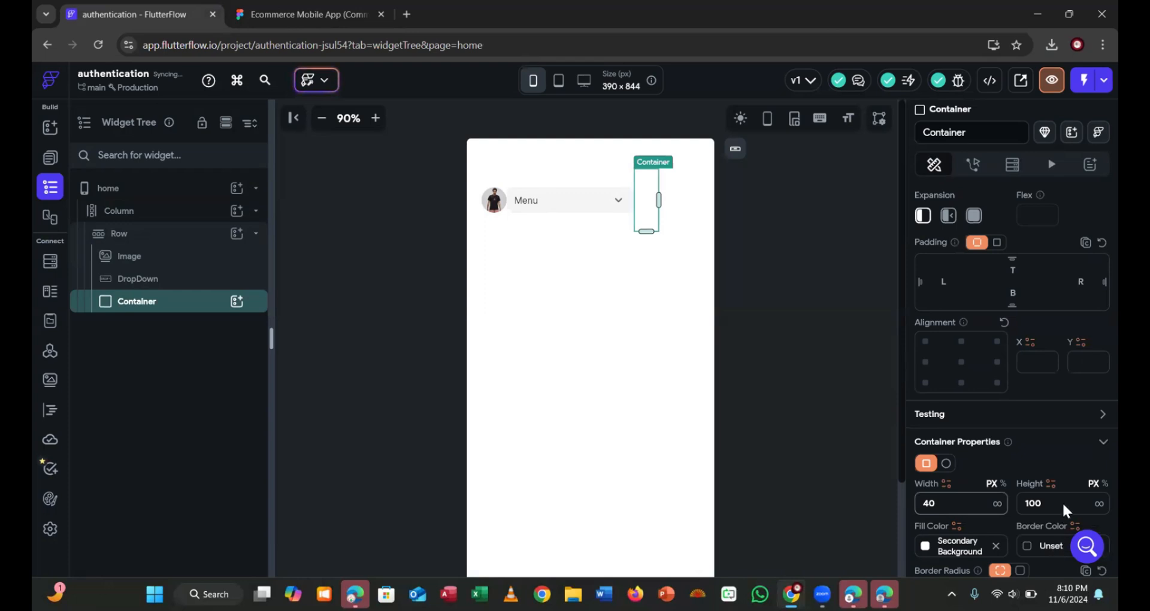
click(1062, 501)
key(BackSpace)
key(BackSpace)
key(BackSpace)
text(40)
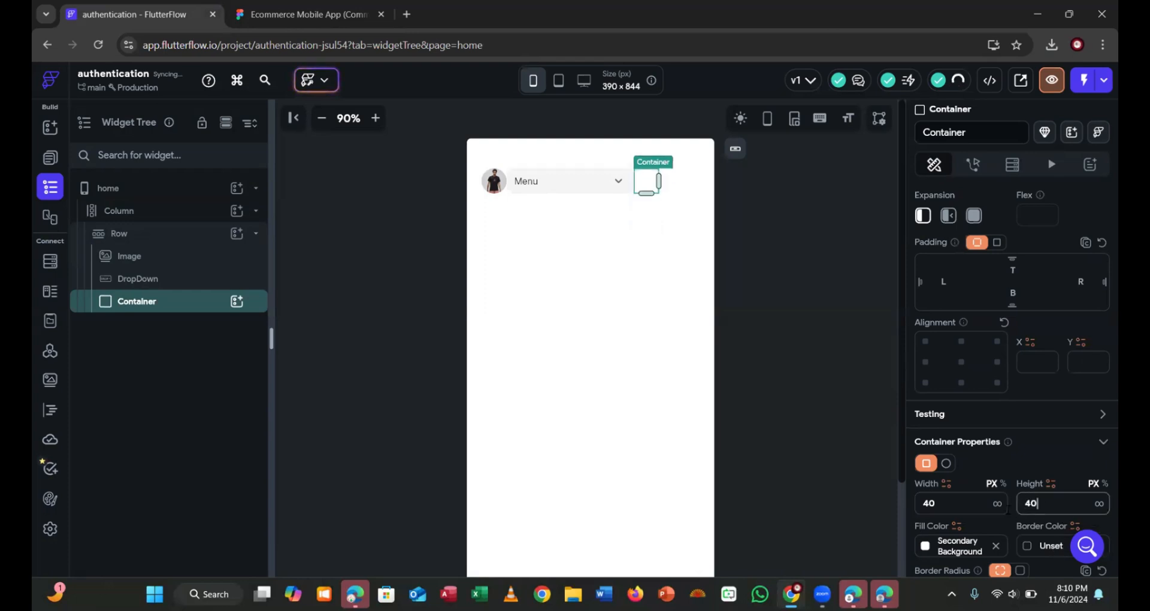
Give the Container a uniform border radius of 100 on all corners
scroll(1022, 520, down, 2)
scroll(994, 473, down, 1)
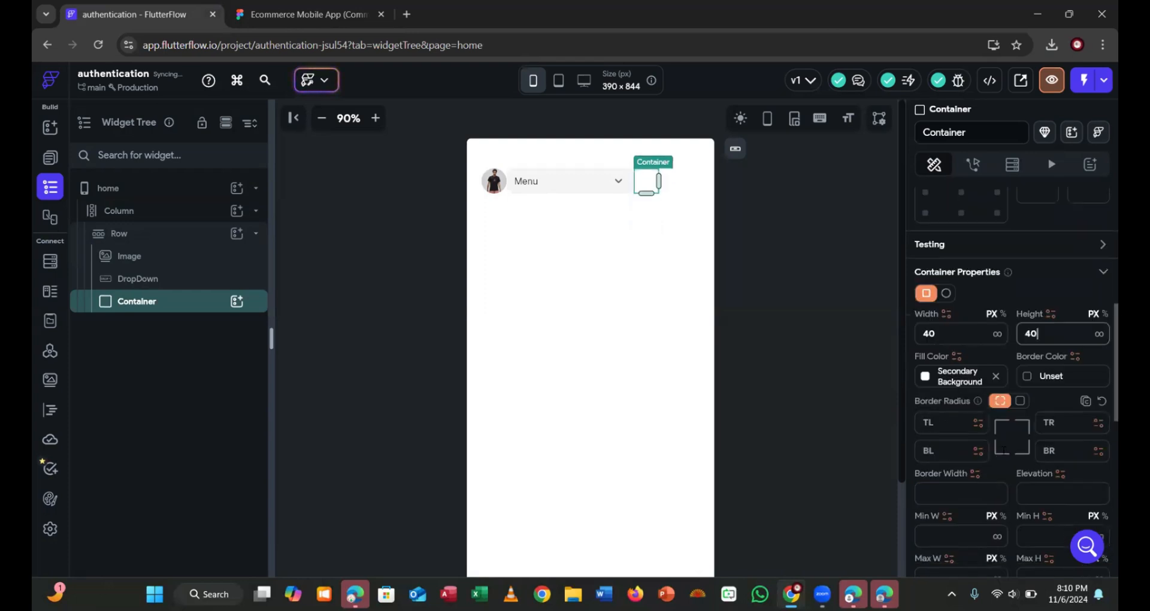
click(1019, 401)
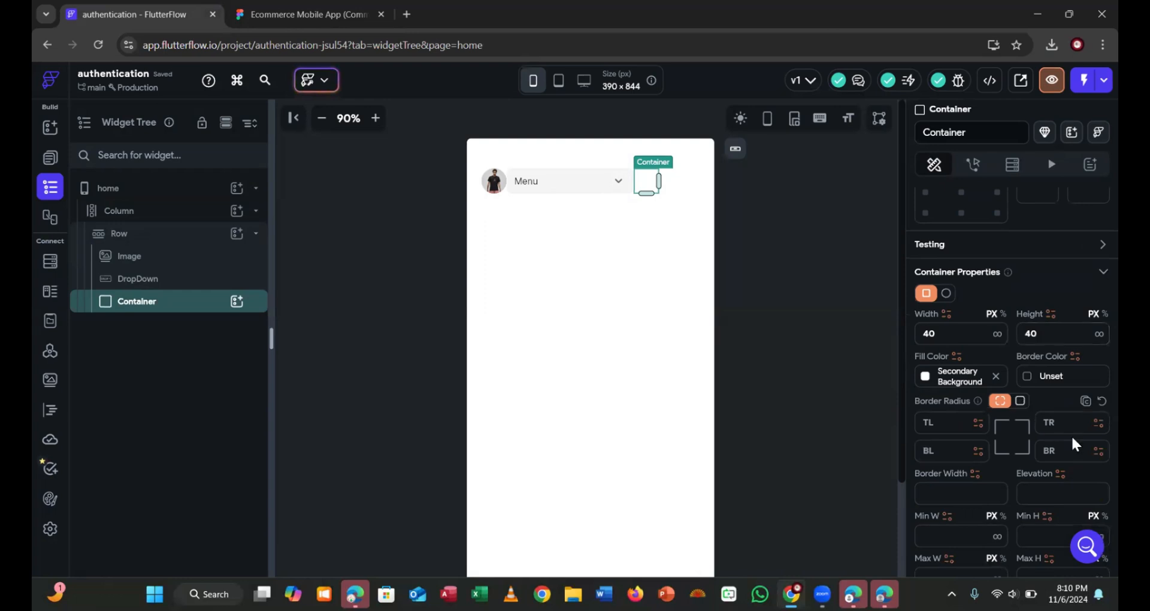
click(1058, 426)
text(100)
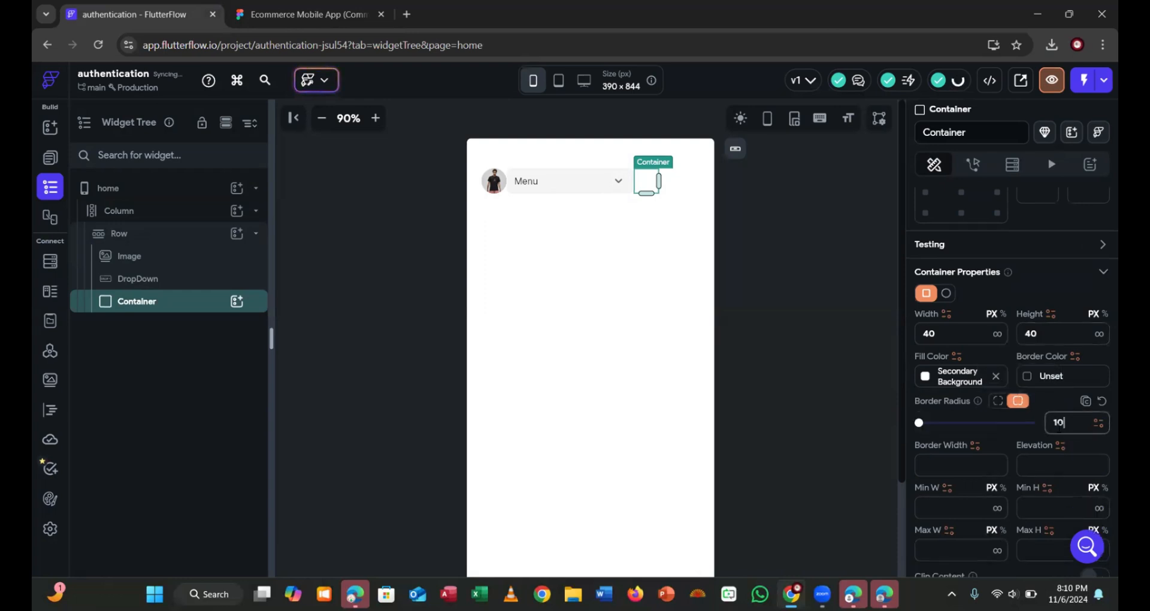
Copy the bag button's colour #8E6CEF from Figma and apply it as the Container's fill colour in FlutterFlow
click(307, 19)
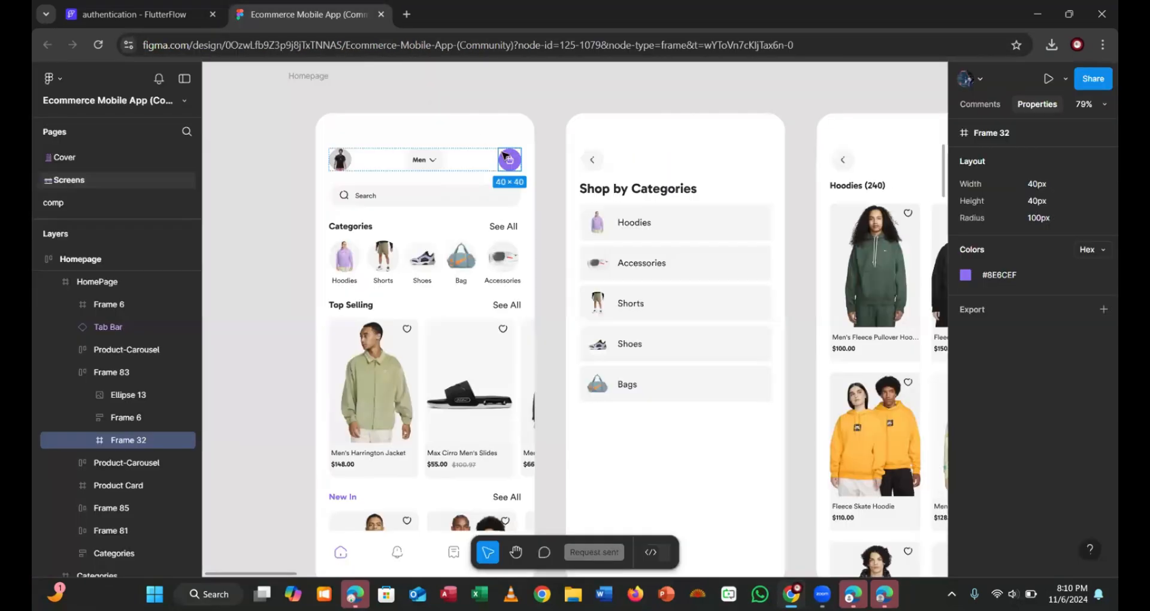
click(1001, 271)
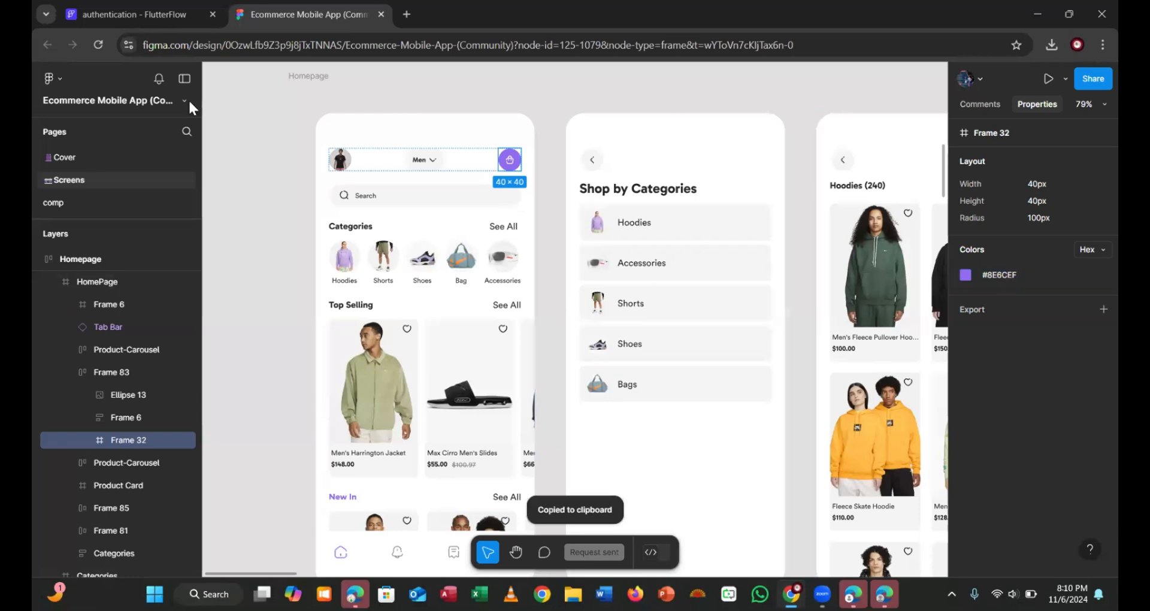
click(146, 19)
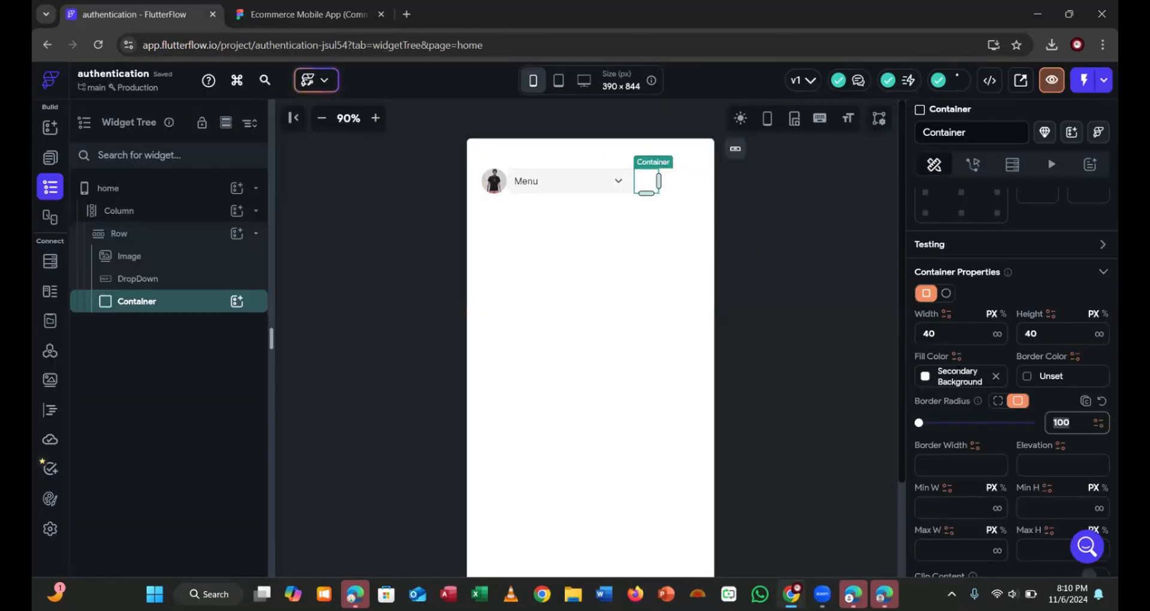
click(958, 375)
key(ctrl+v)
key(Return)
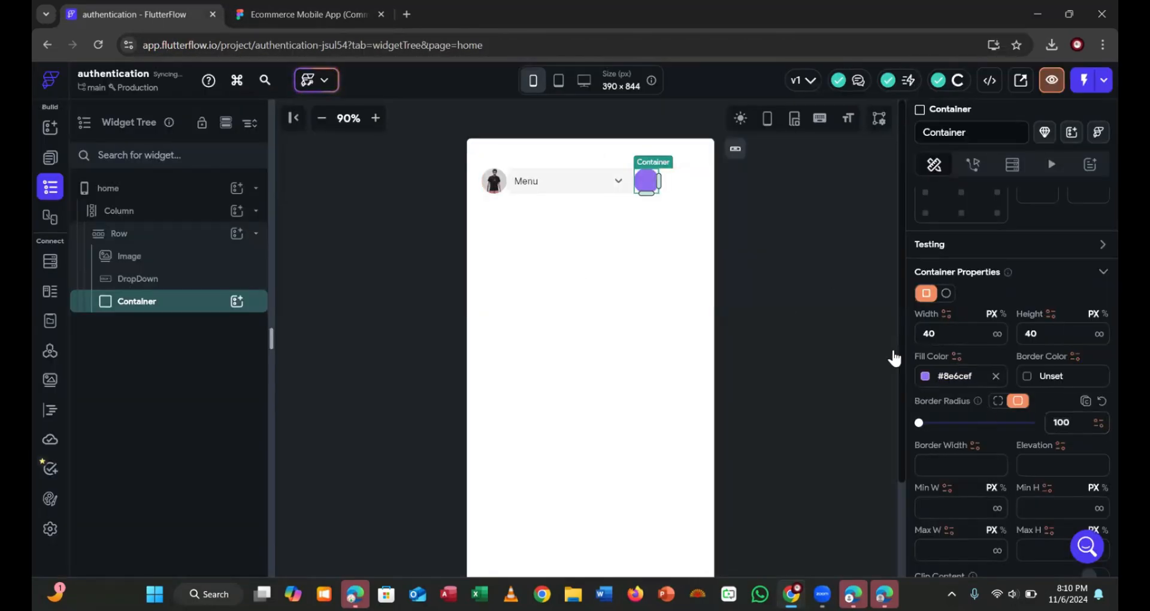
Check the bag button in Figma, and add a Row with centred main axis alignment inside the purple Container in FlutterFlow
click(307, 13)
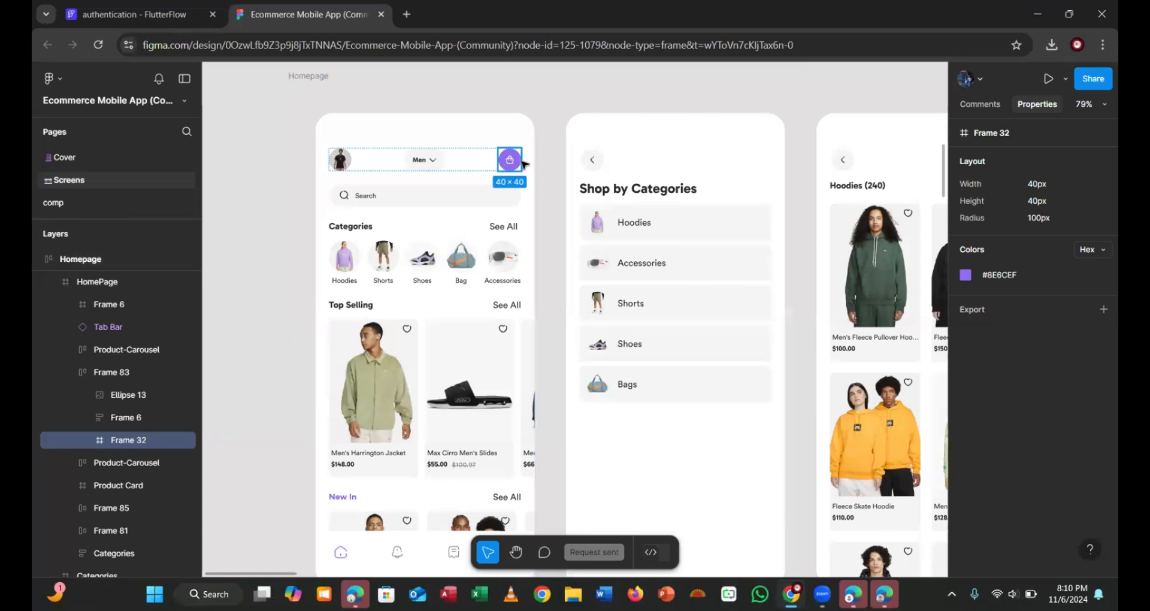
click(101, 8)
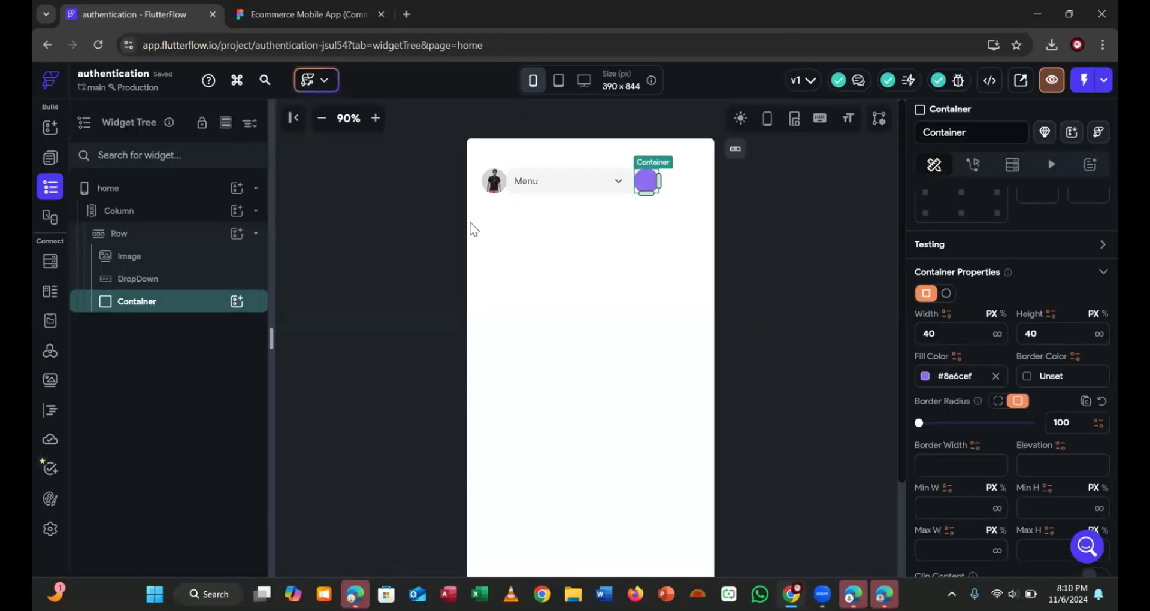
click(236, 301)
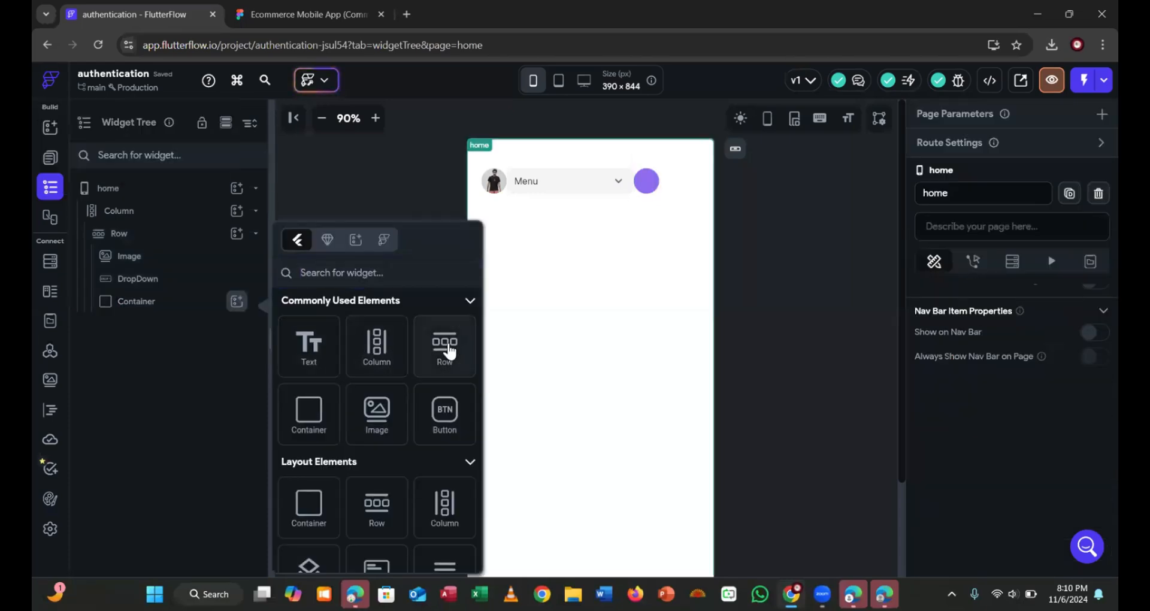
click(325, 23)
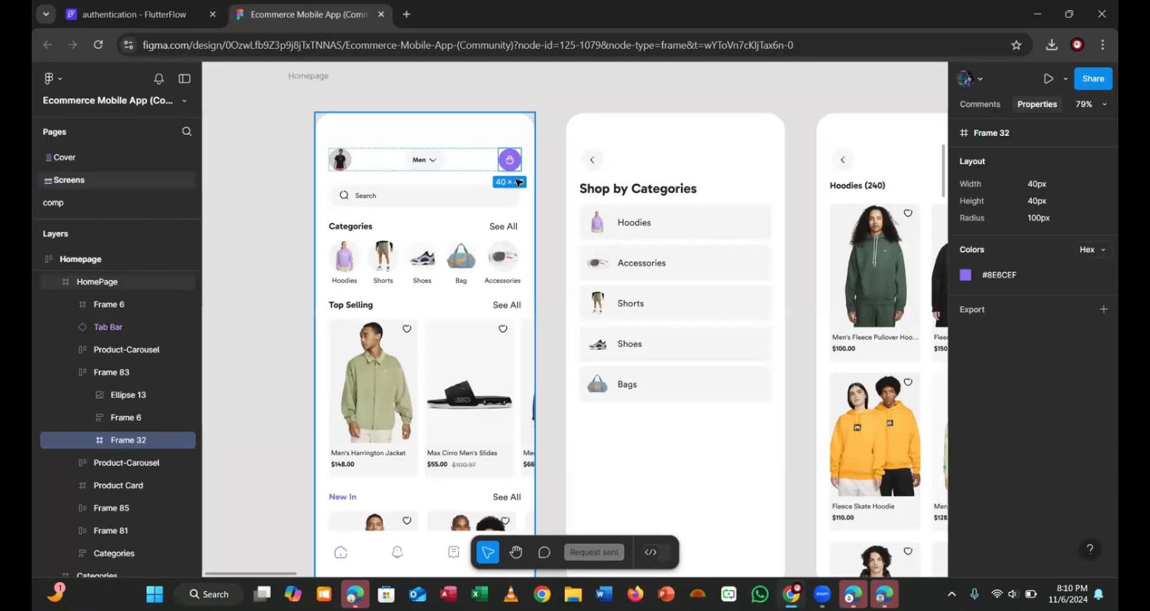
click(171, 21)
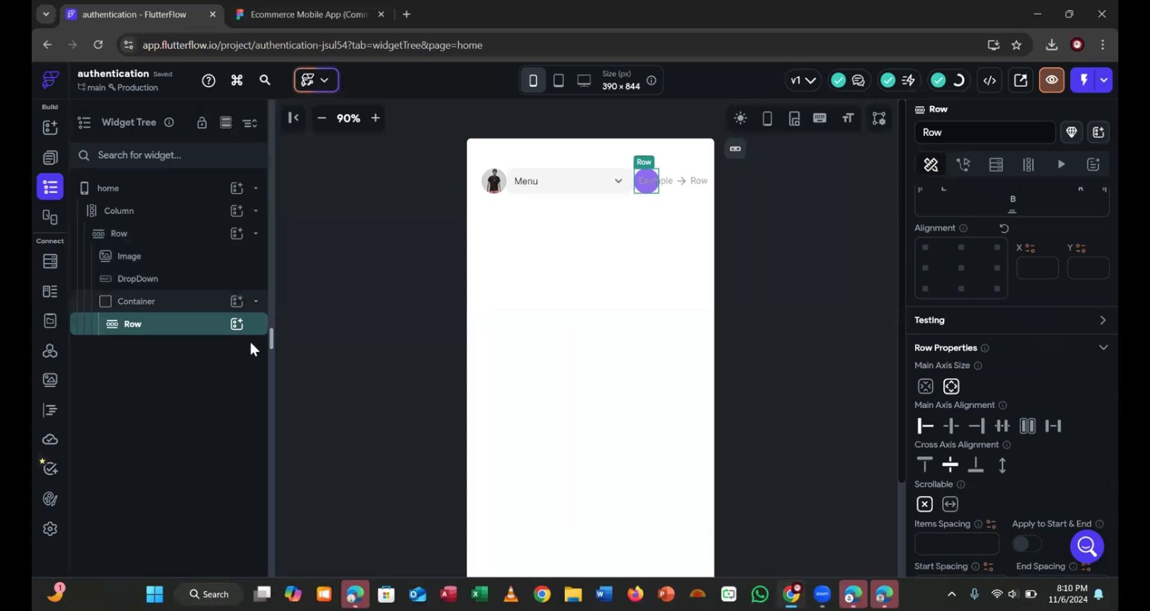
click(950, 426)
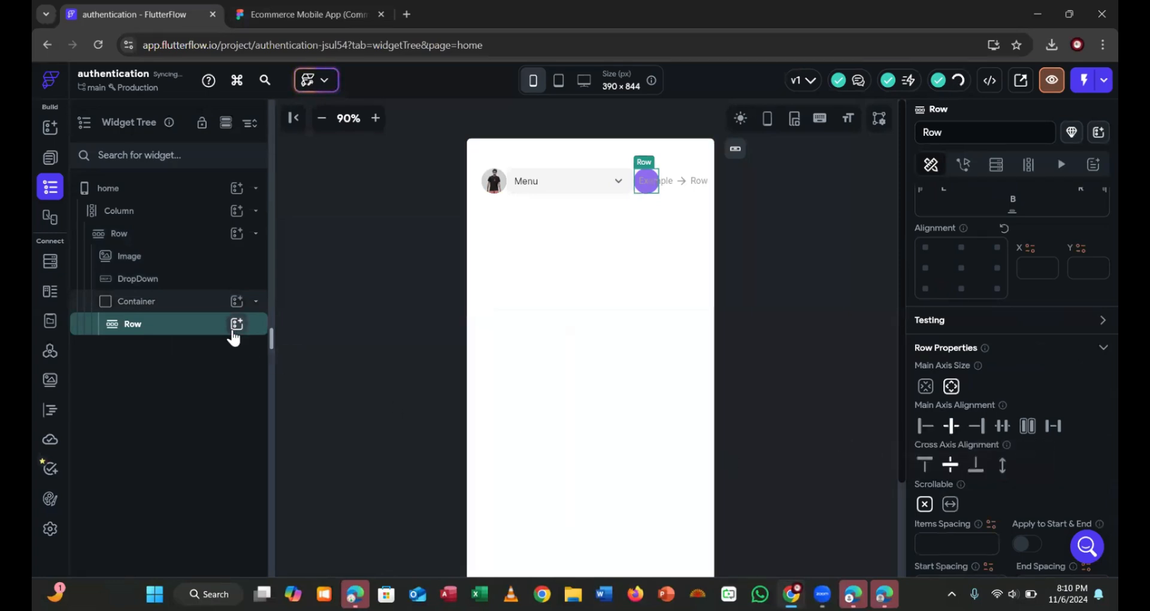
Add an Icon widget to the Row inside the purple Container
click(235, 326)
text(icon)
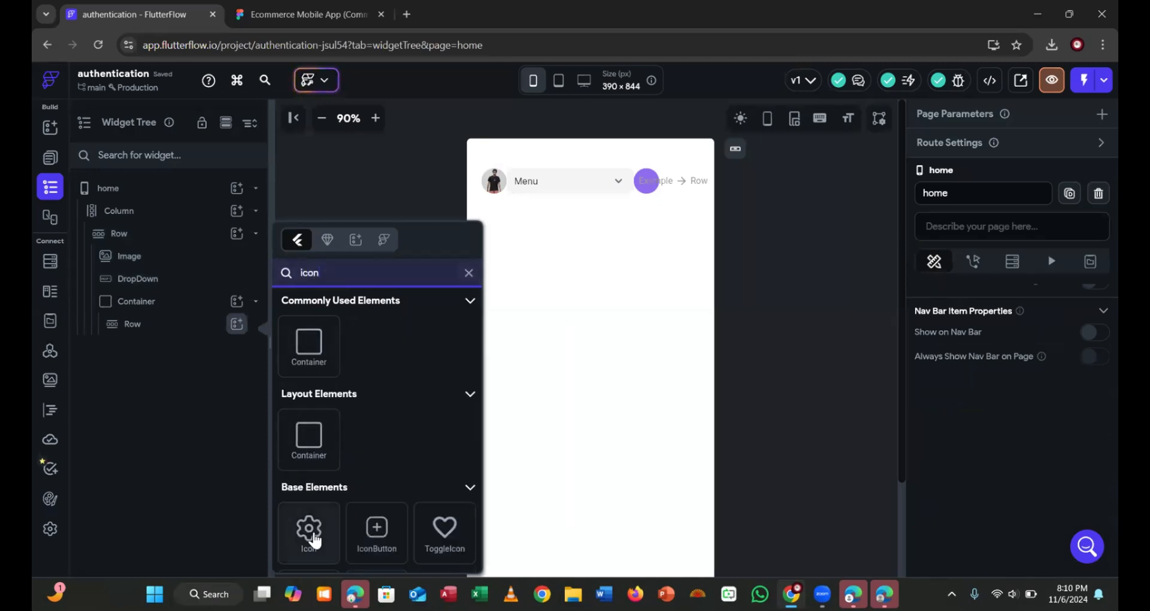
click(308, 532)
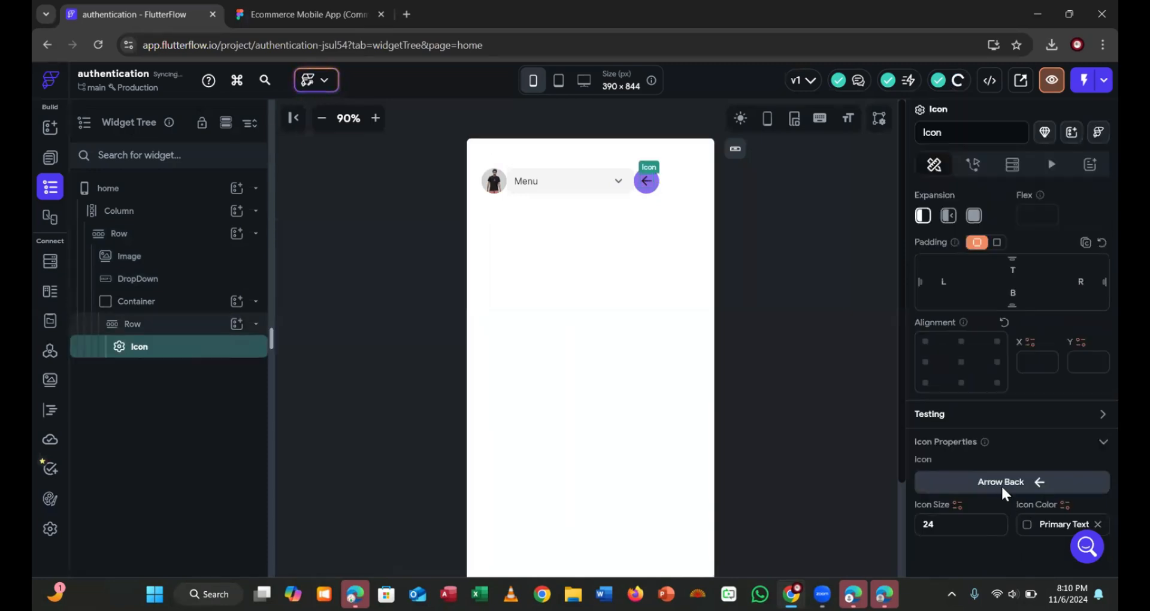
Find a bag icon in the Material icon library and change the Icon widget to Shopping Bag Rounded
click(1001, 483)
click(506, 186)
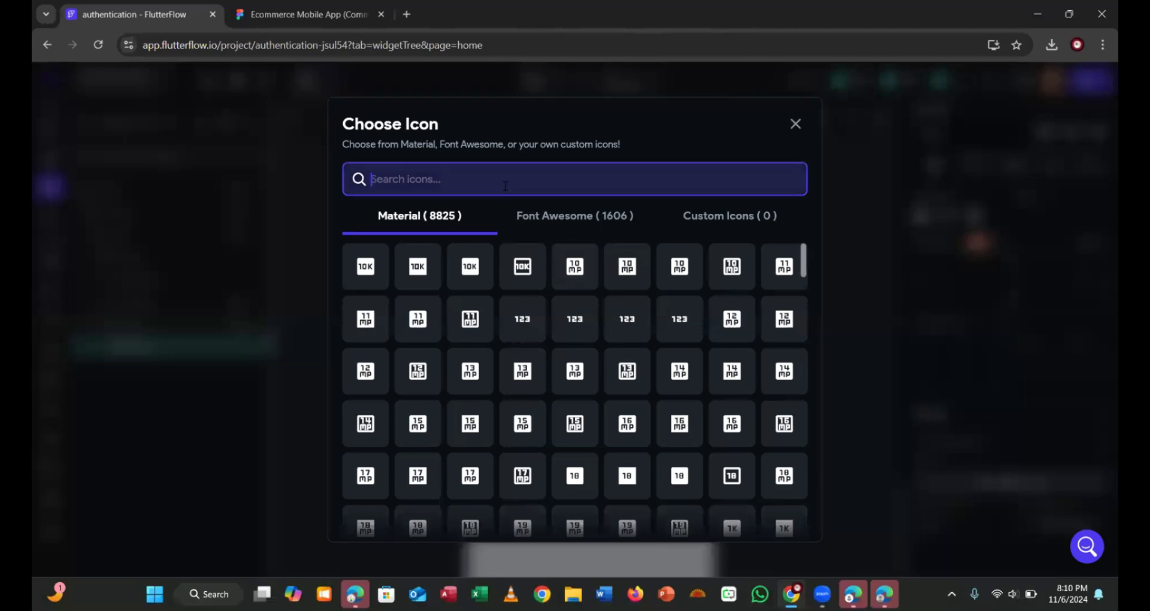
text(bag)
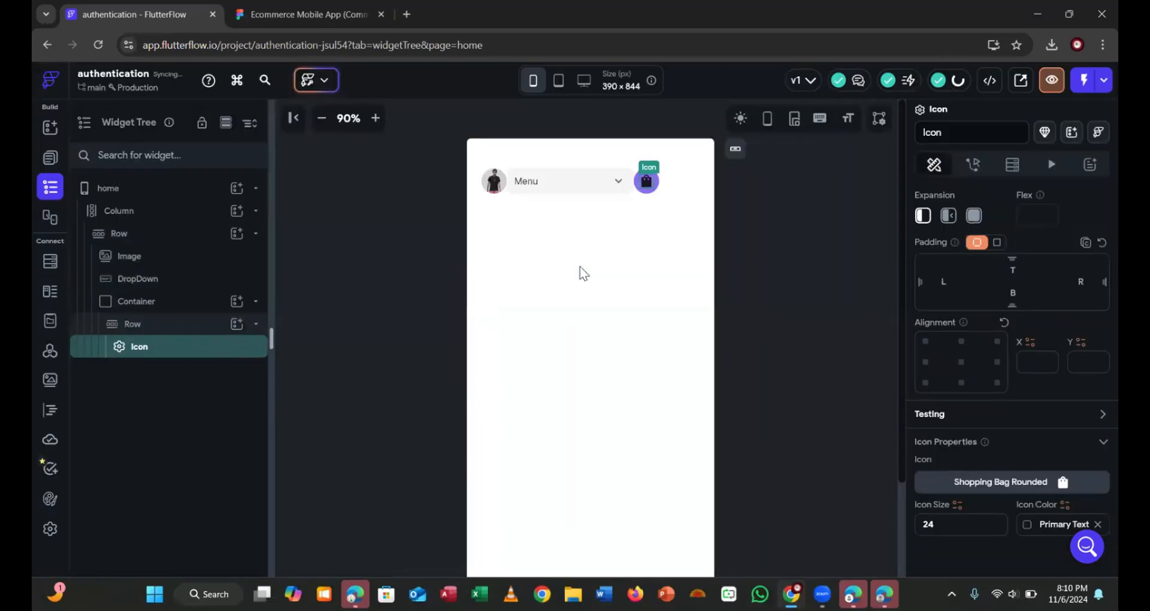
click(576, 268)
Check the bag button in Figma, and set the icon's colour to #ffffff in FlutterFlow
click(302, 14)
click(113, 2)
scroll(1072, 467, down, 2)
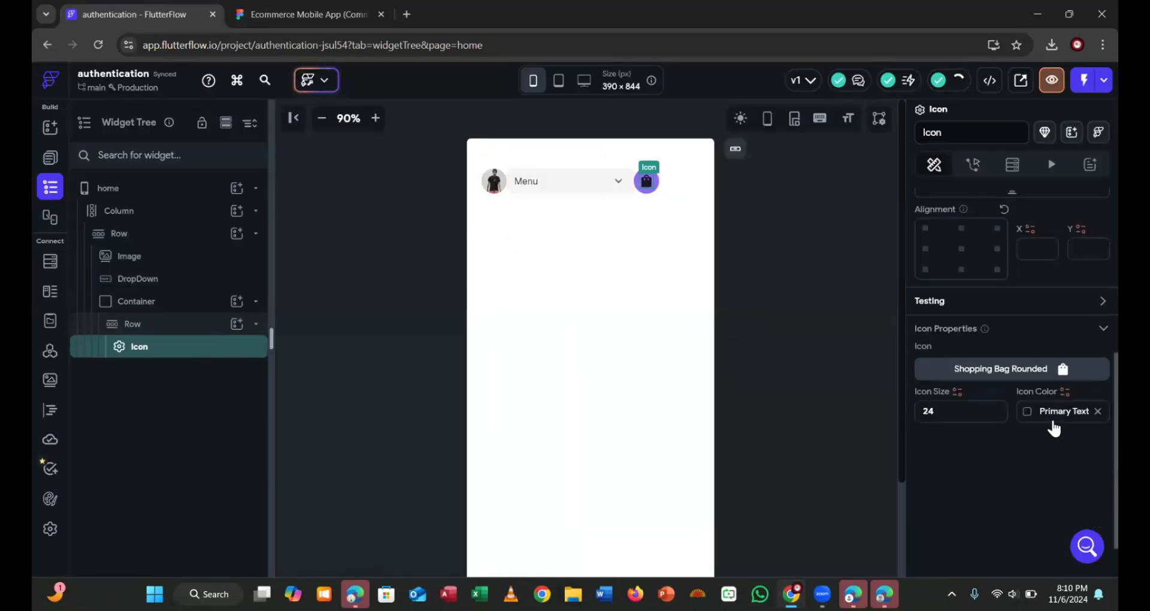
click(1053, 411)
text(#)
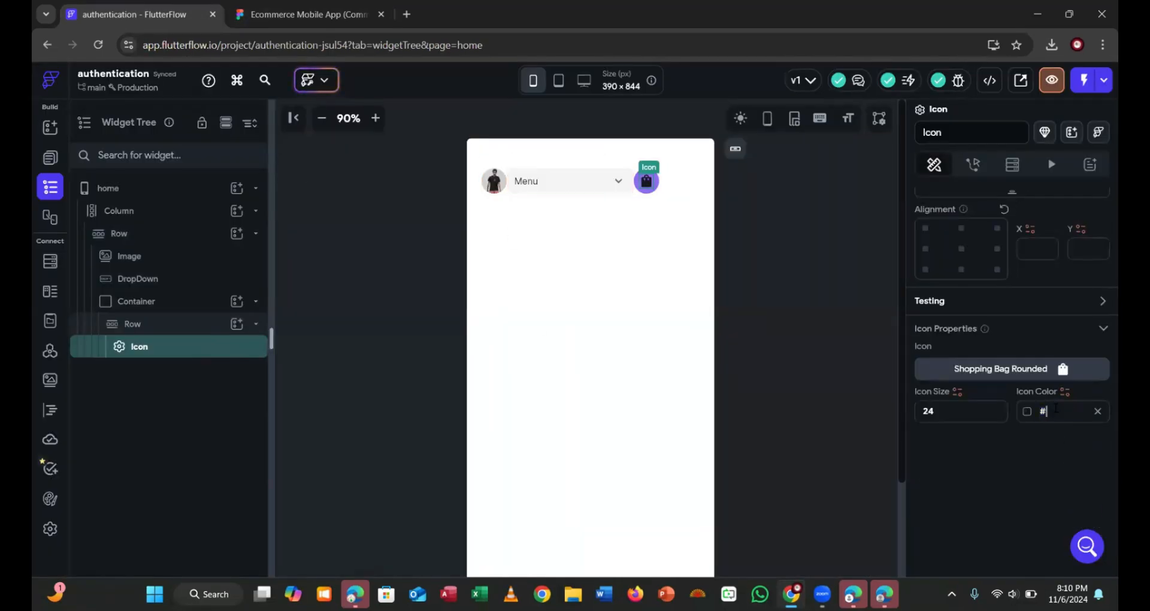
text(ffffff)
key(Return)
Check the header layout in Figma, and set the outer header Row's main axis alignment to space between in FlutterFlow
click(265, 17)
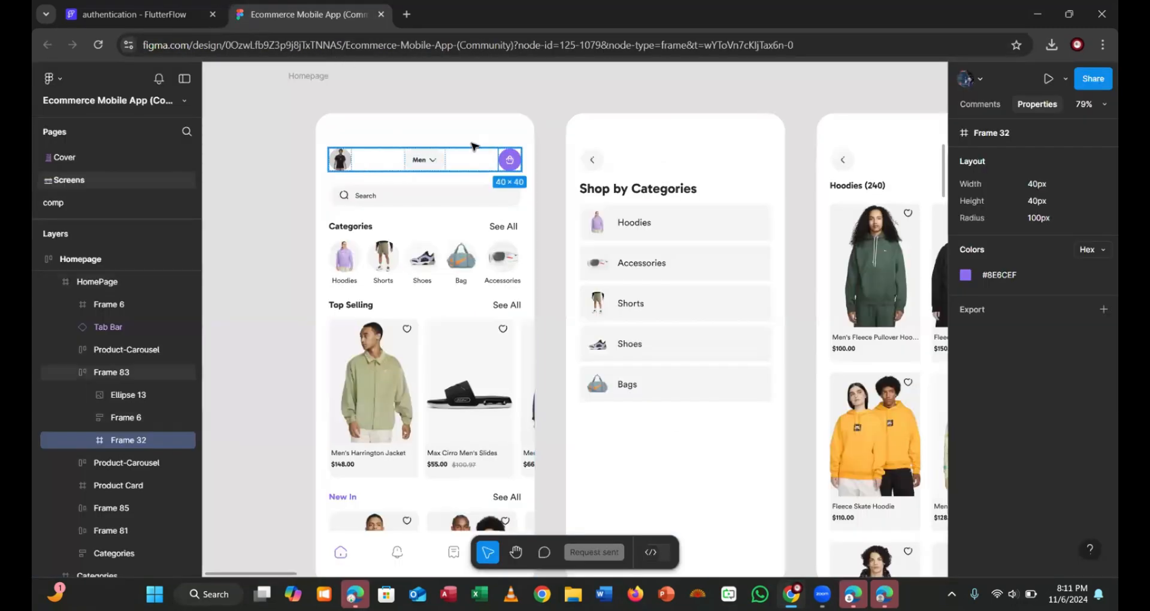
click(129, 14)
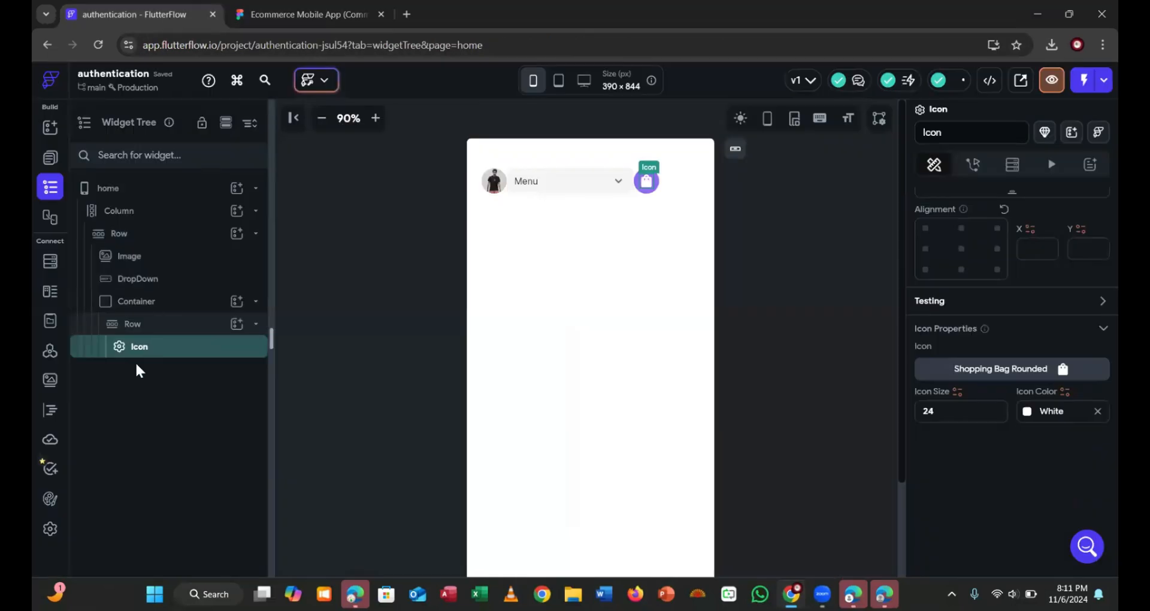
click(114, 240)
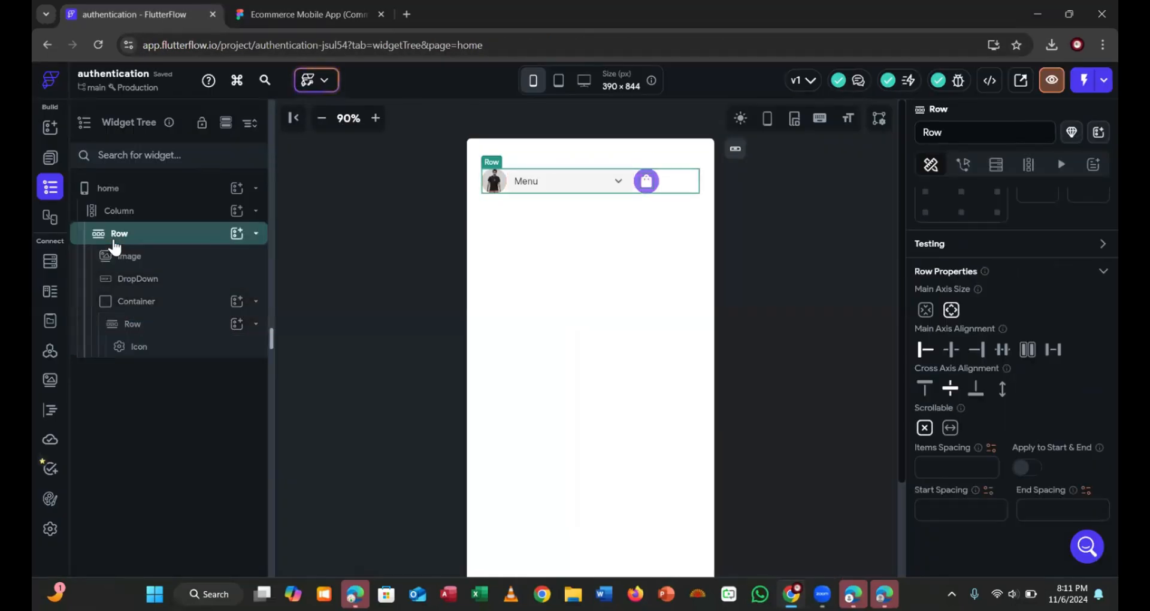
click(1053, 351)
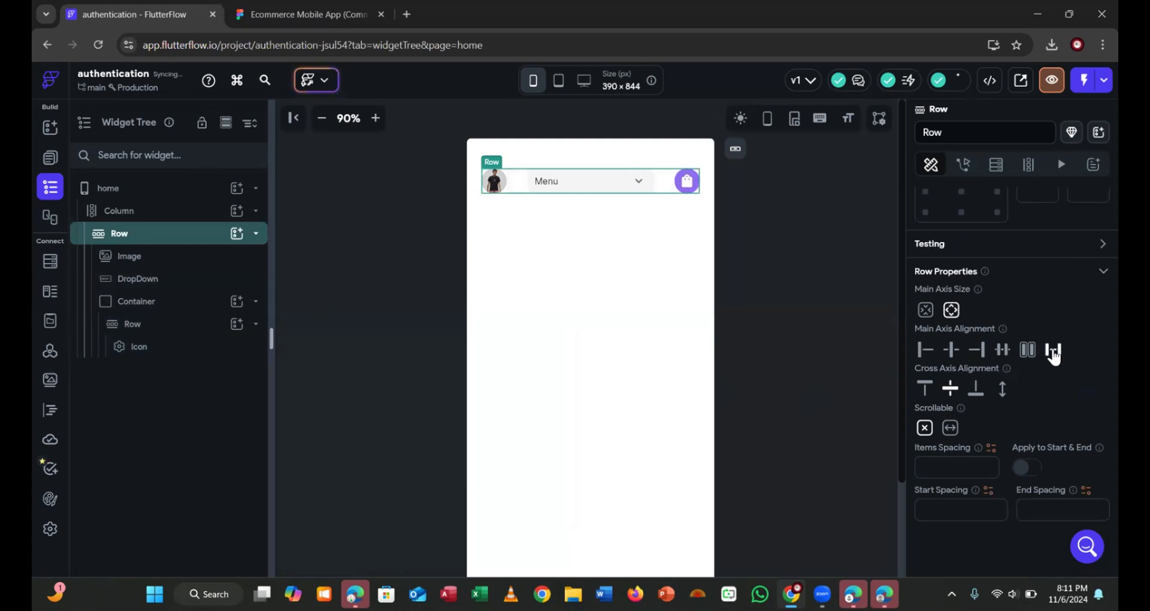
click(787, 289)
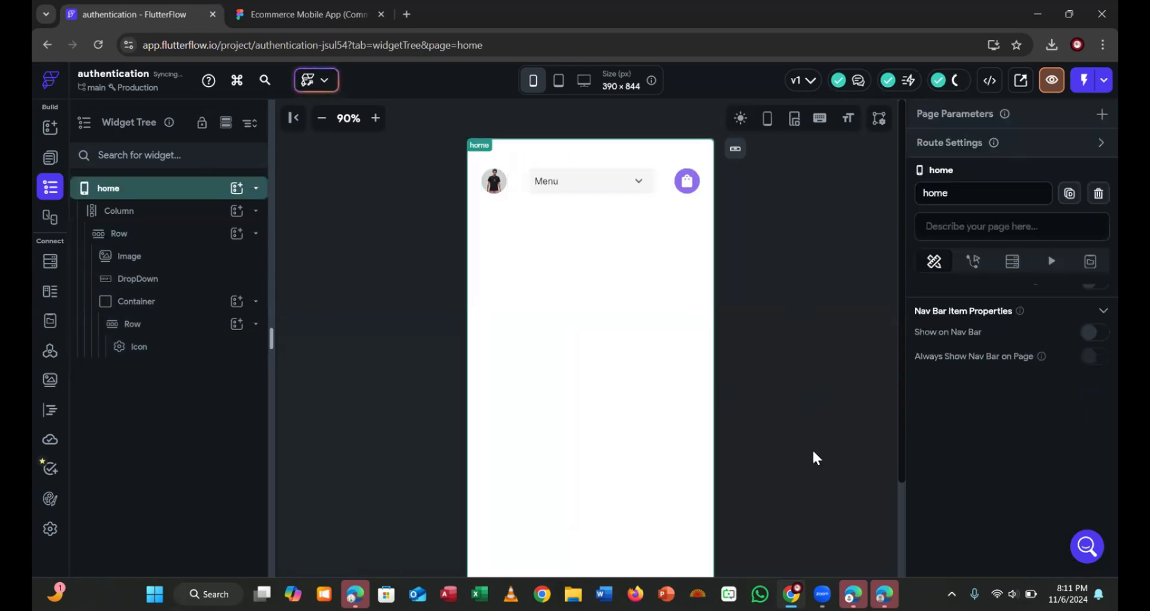
Select the Menu DropDown in the header row and bring up its size and style properties
click(584, 191)
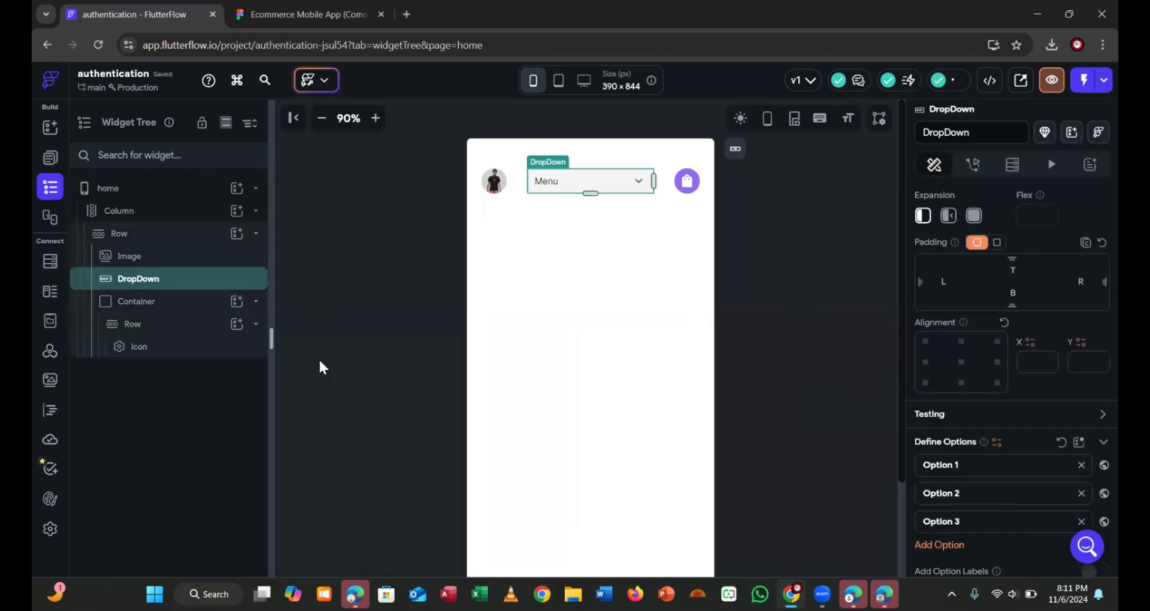
scroll(945, 464, down, 12)
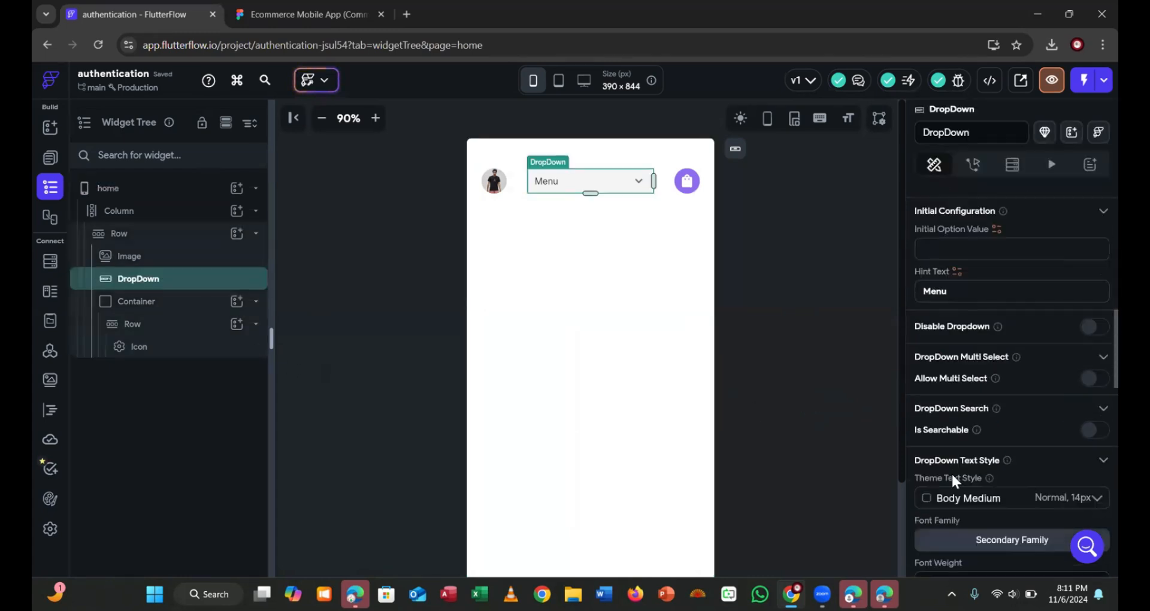
scroll(952, 483, down, 3)
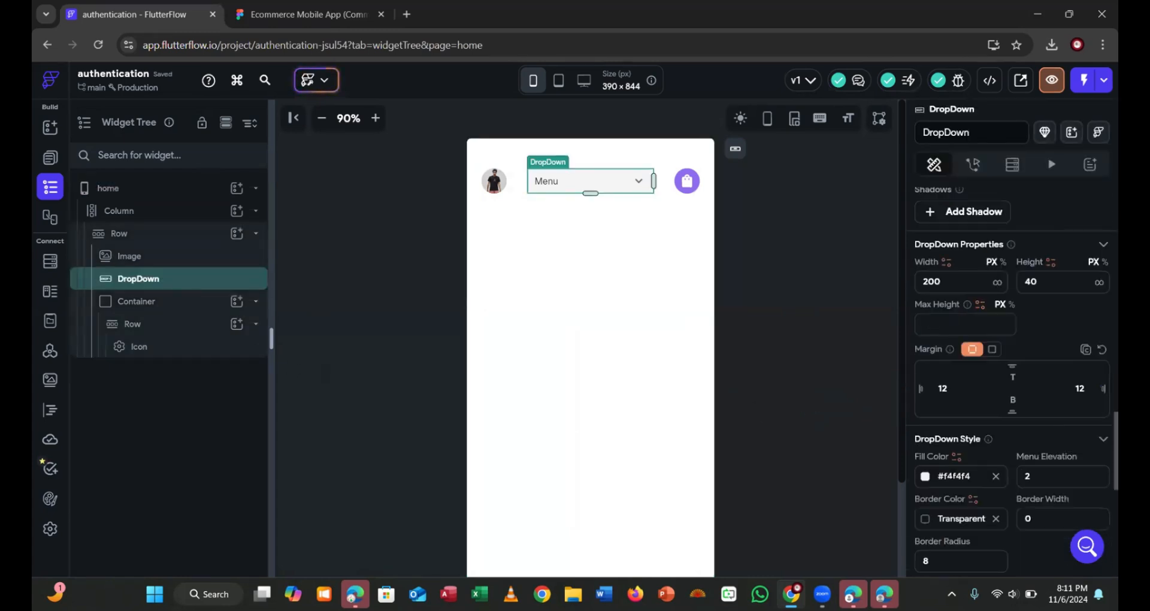
Change the Menu dropdown's fill colour to a darker grey, #CCC5C5, and deselect the dropdown
click(925, 477)
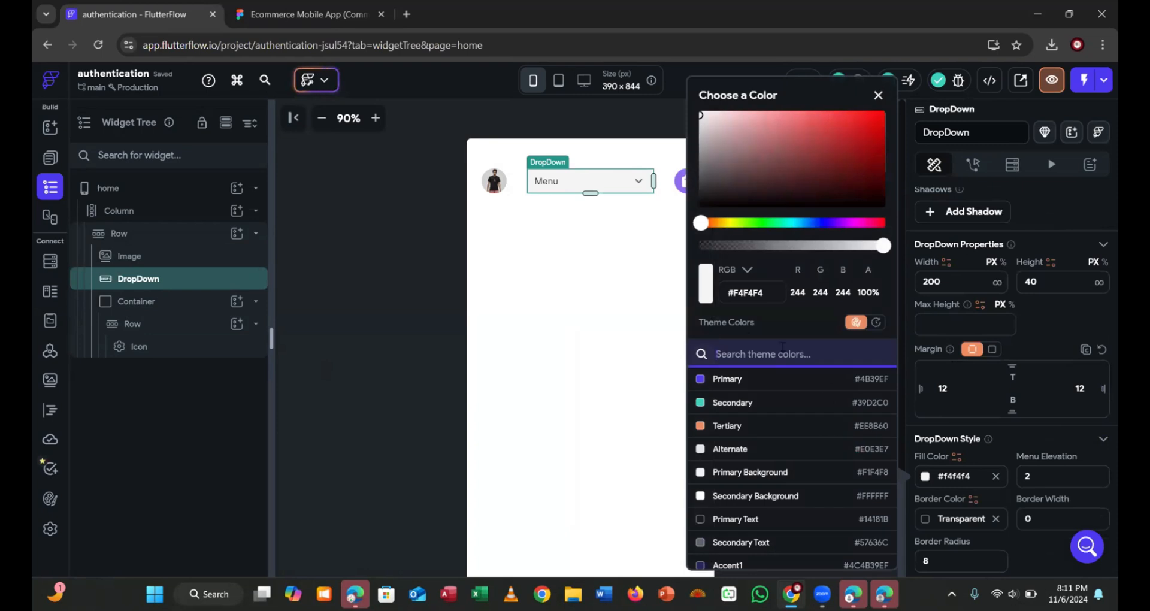
click(715, 135)
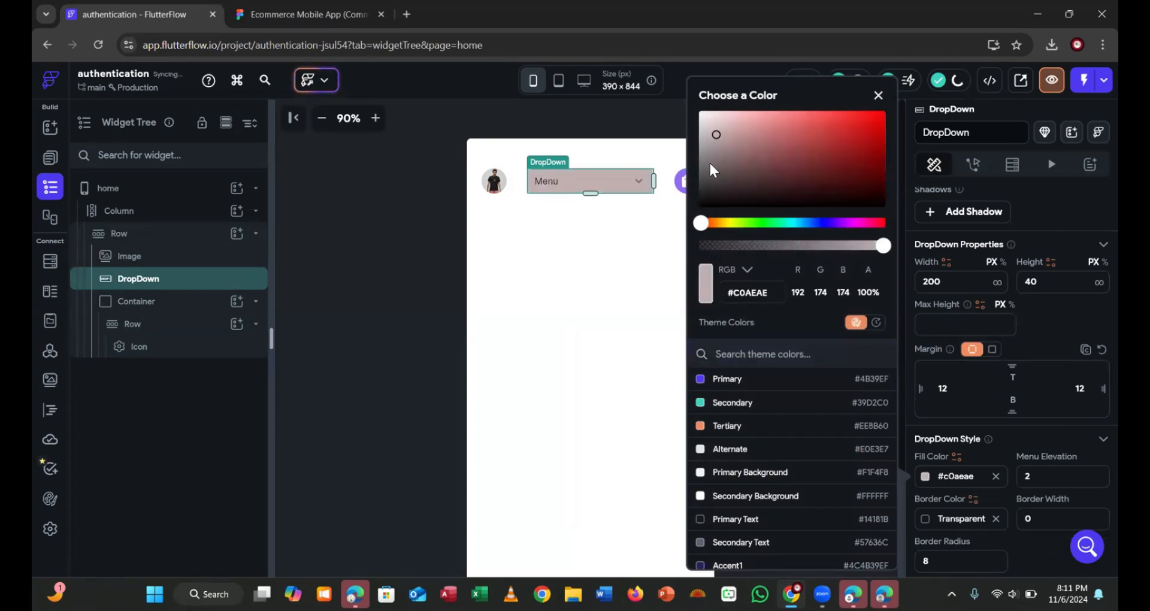
click(705, 165)
click(705, 130)
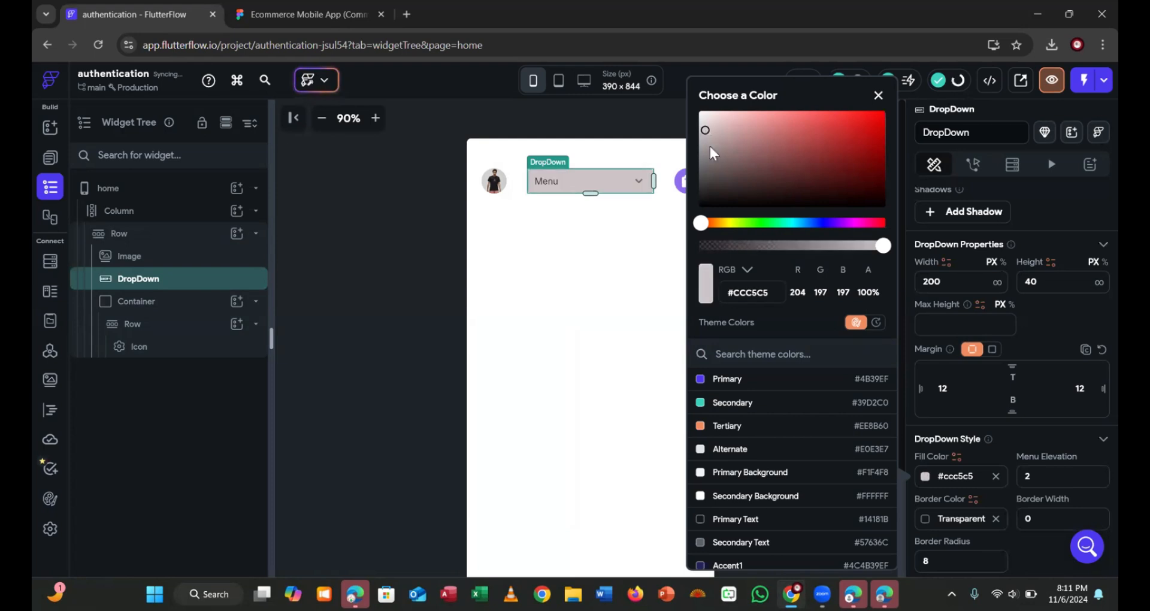
click(619, 301)
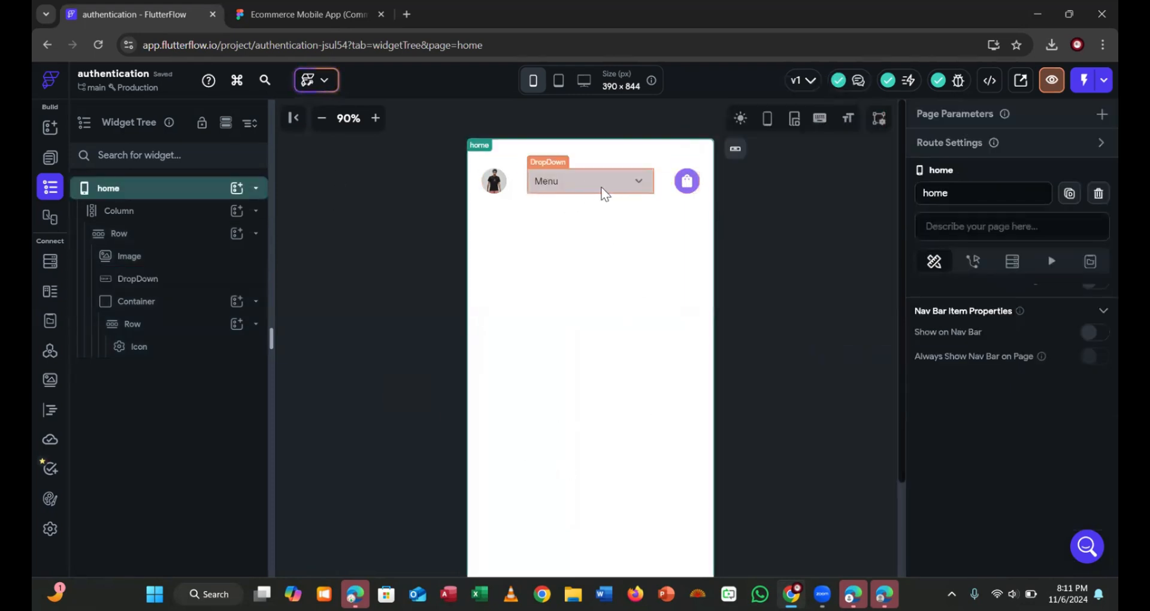
Switch to the Figma homepage design, inspect the Search bar frame's layout properties, and return to FlutterFlow
click(306, 32)
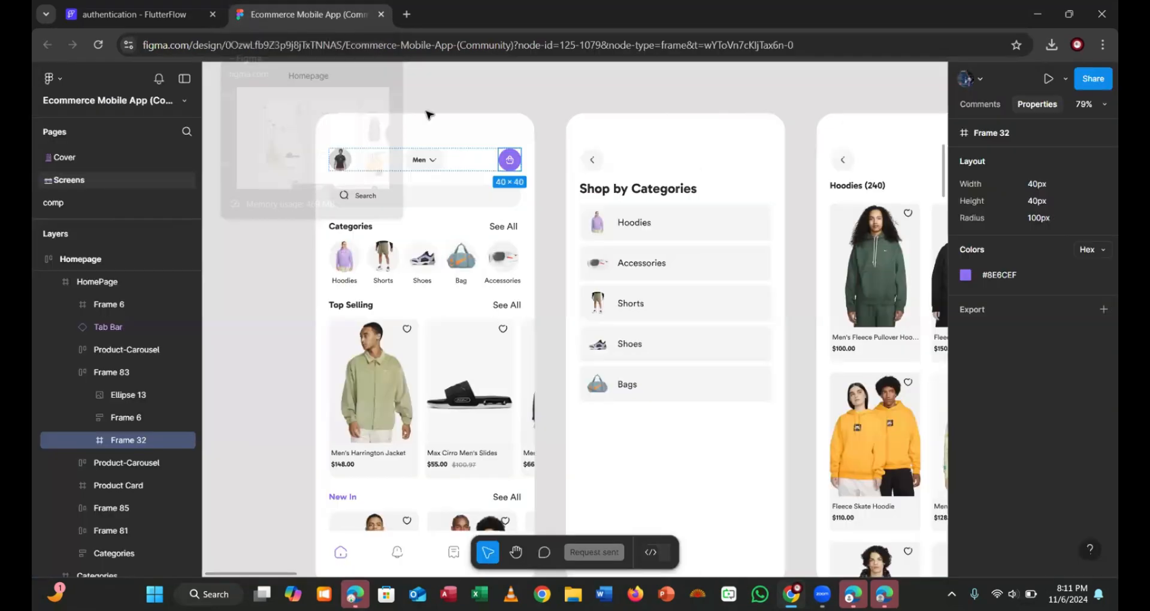
click(422, 216)
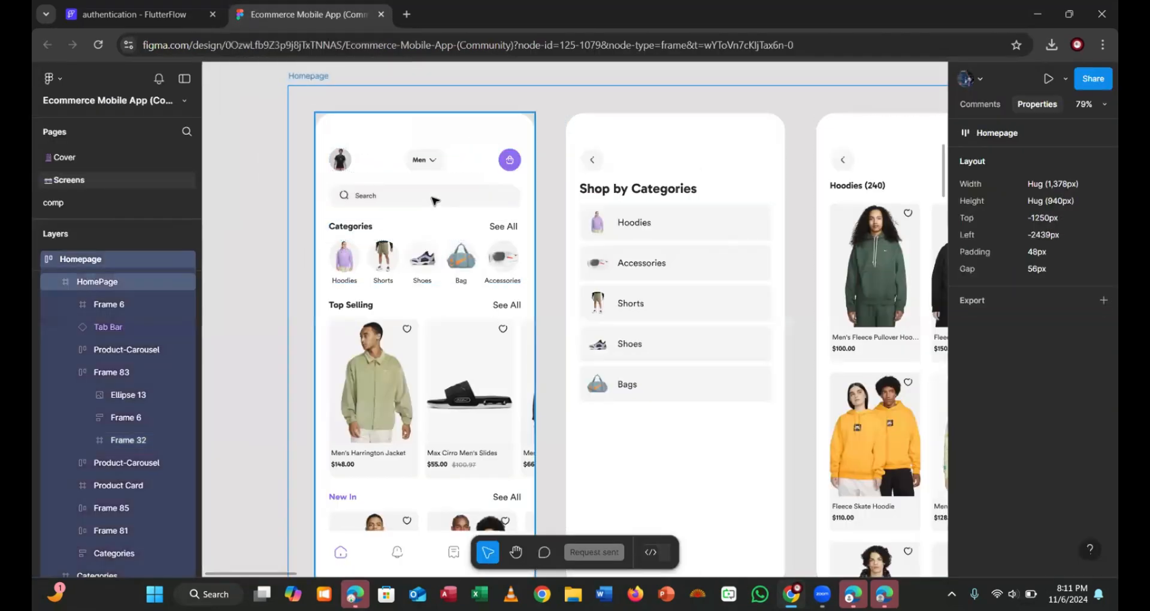
click(435, 199)
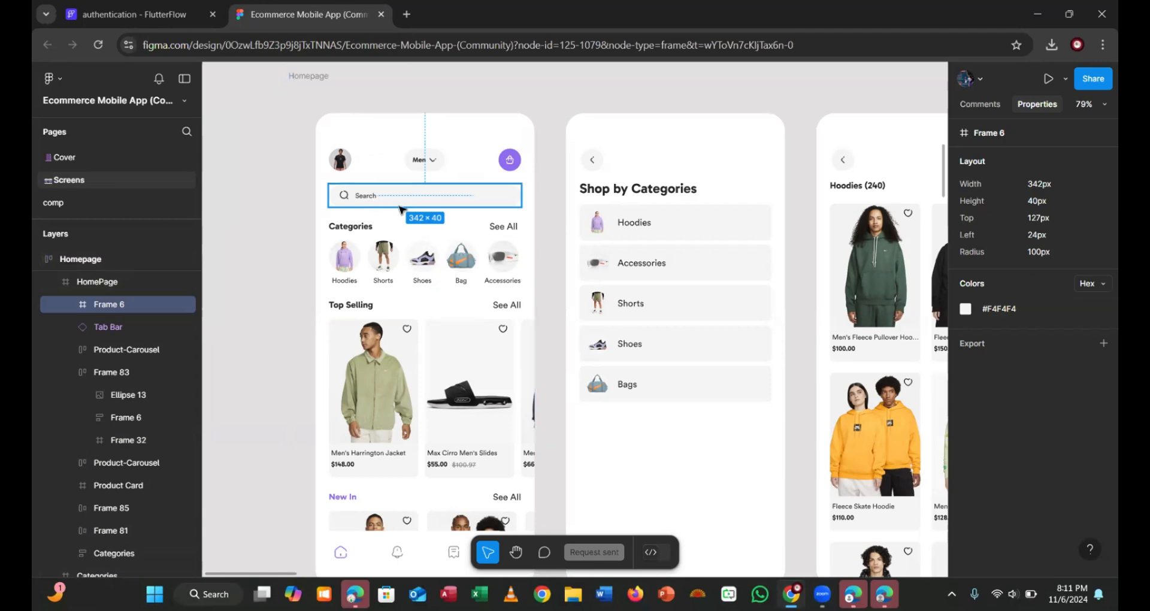
click(167, 23)
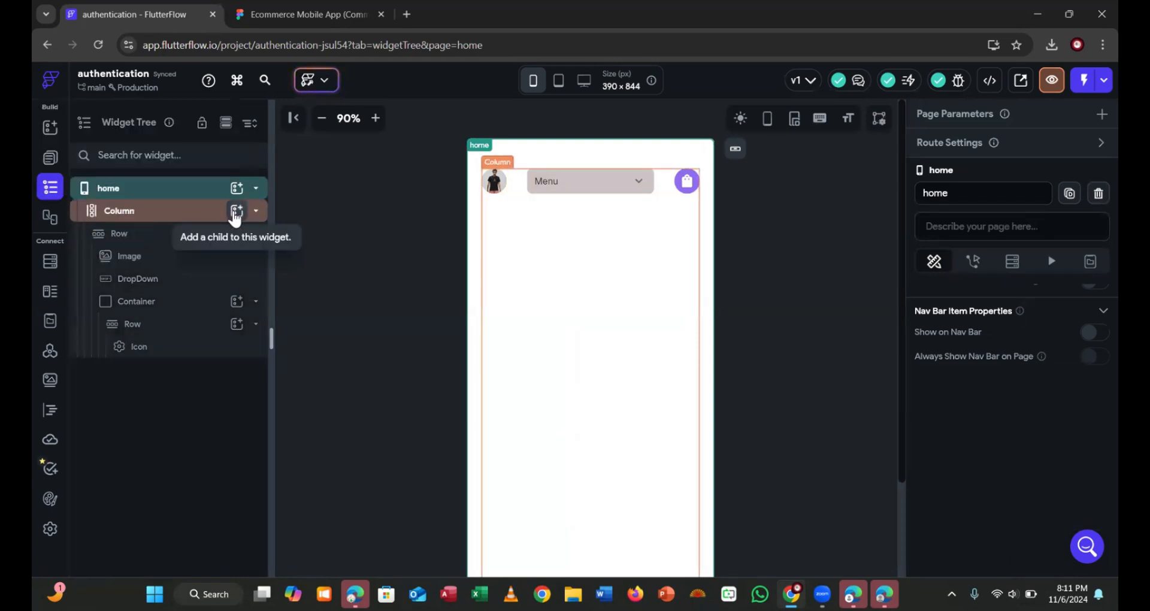
click(299, 14)
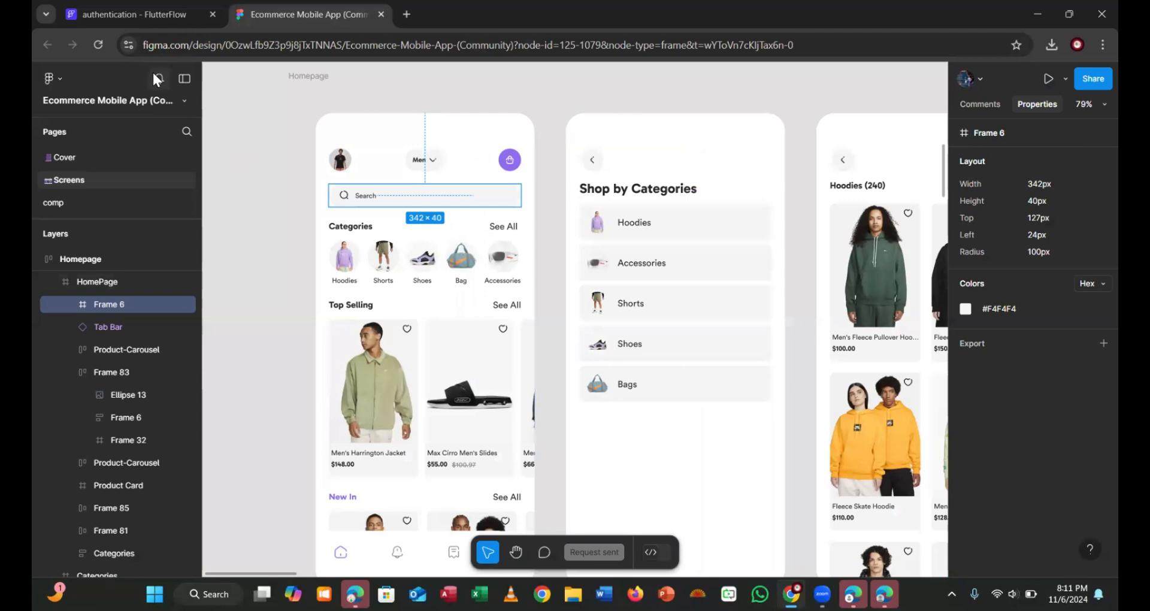
click(120, 16)
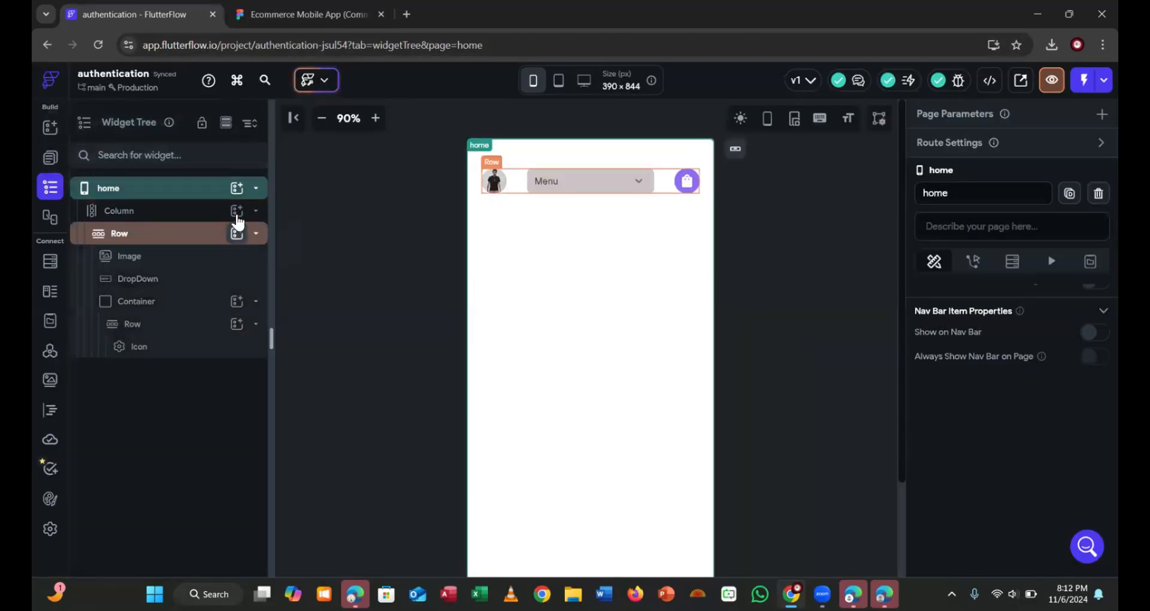
Add a Container as a new child of the page's main Column, below the header row
double_click(237, 213)
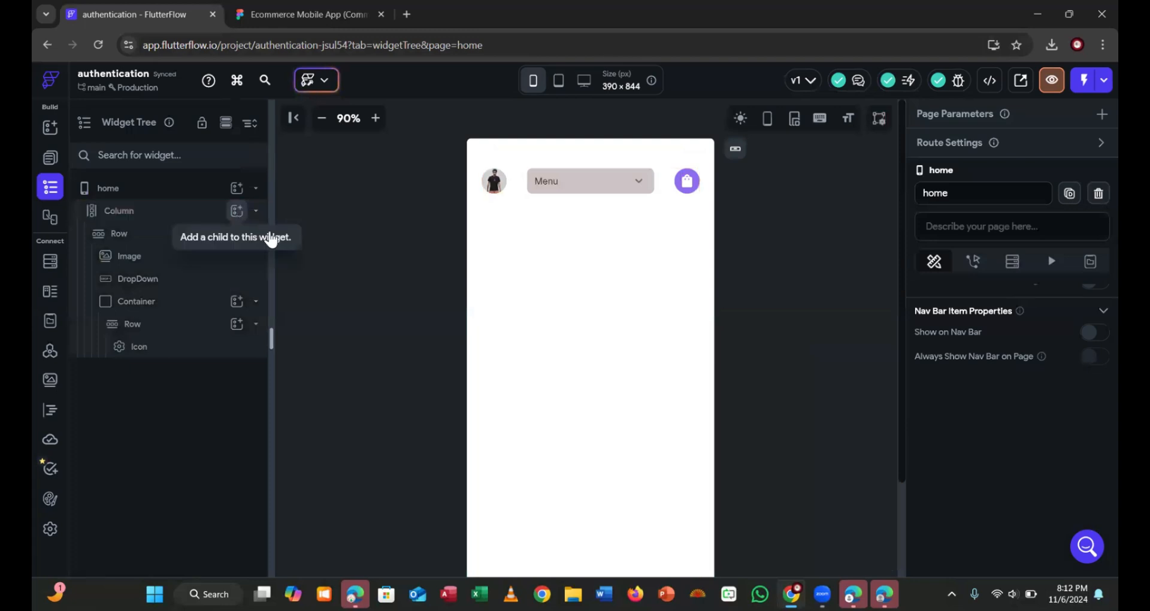
click(237, 211)
click(309, 361)
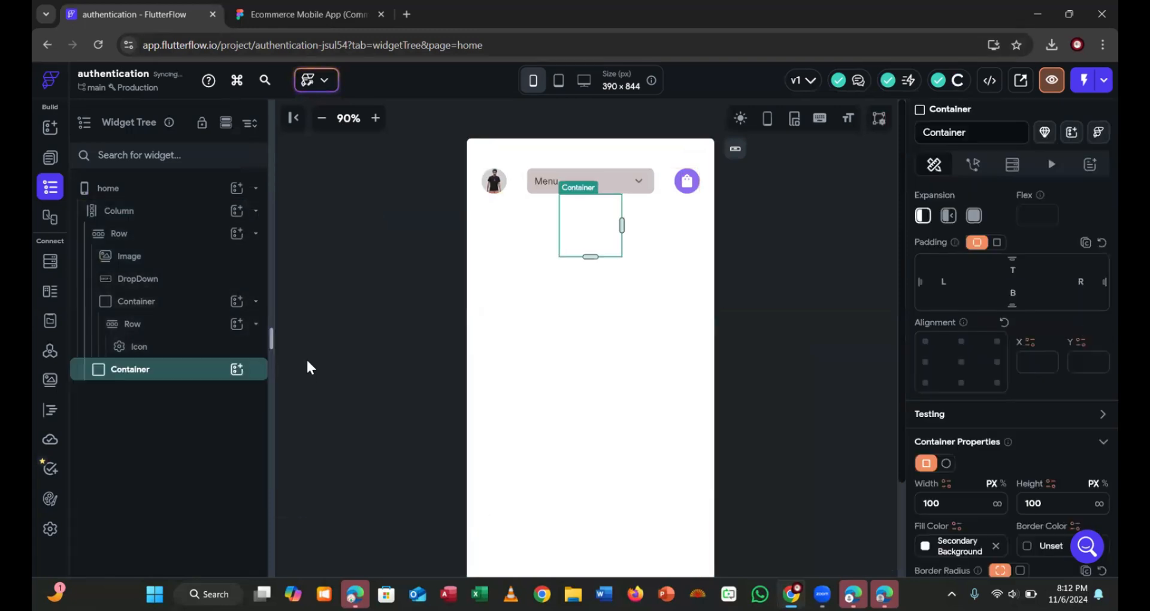
Set the new container's width to infinite and its height to 40 px, following the Figma search bar
click(997, 504)
click(305, 15)
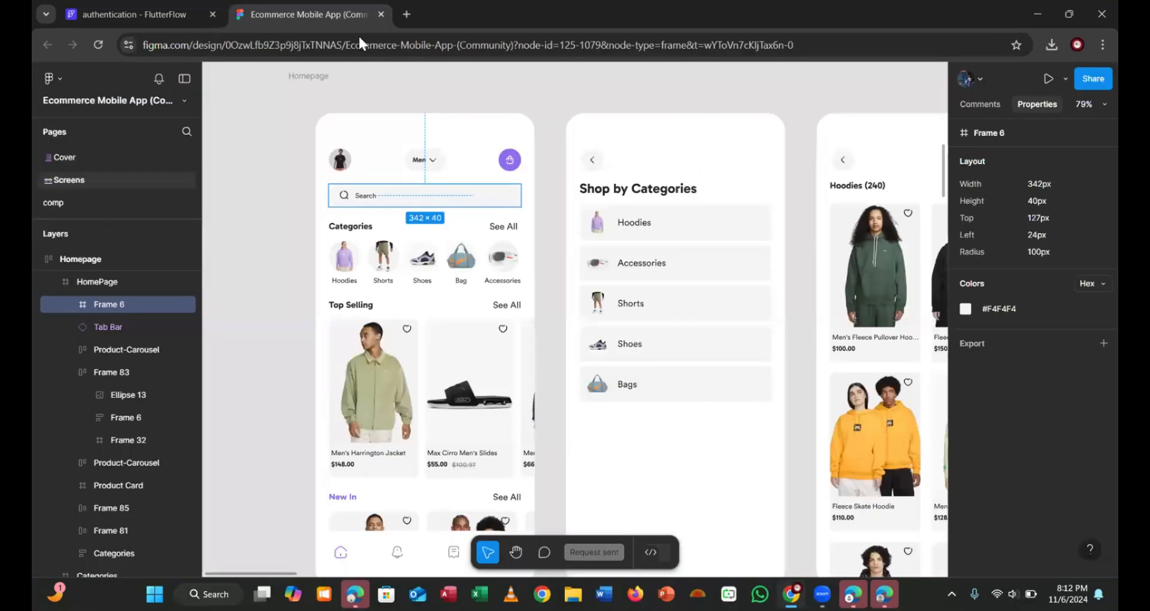
click(174, 17)
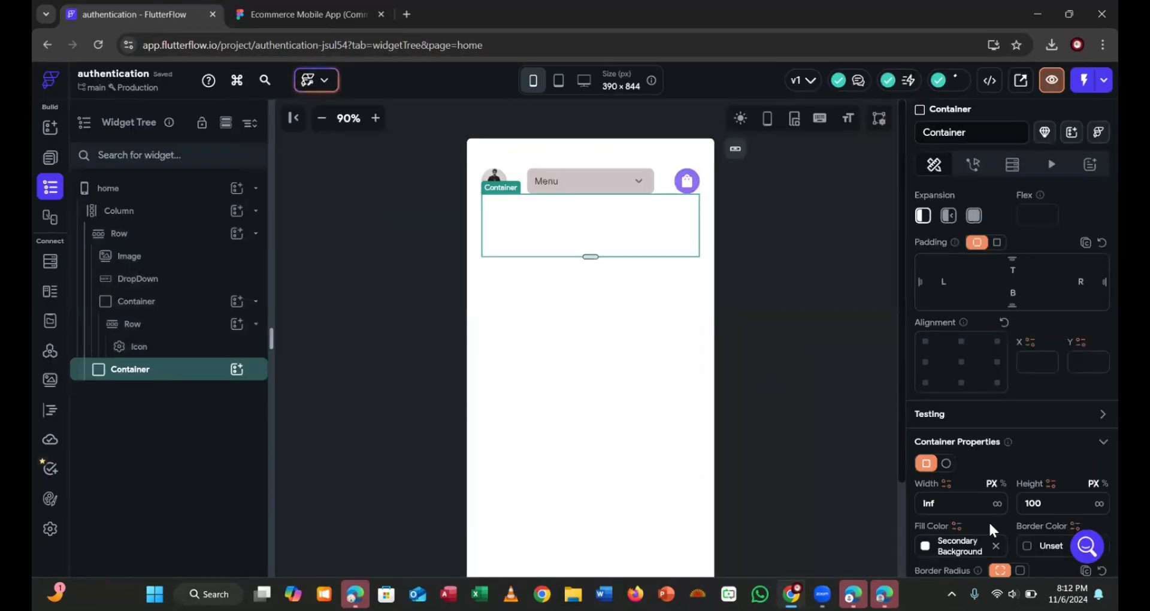
click(1055, 503)
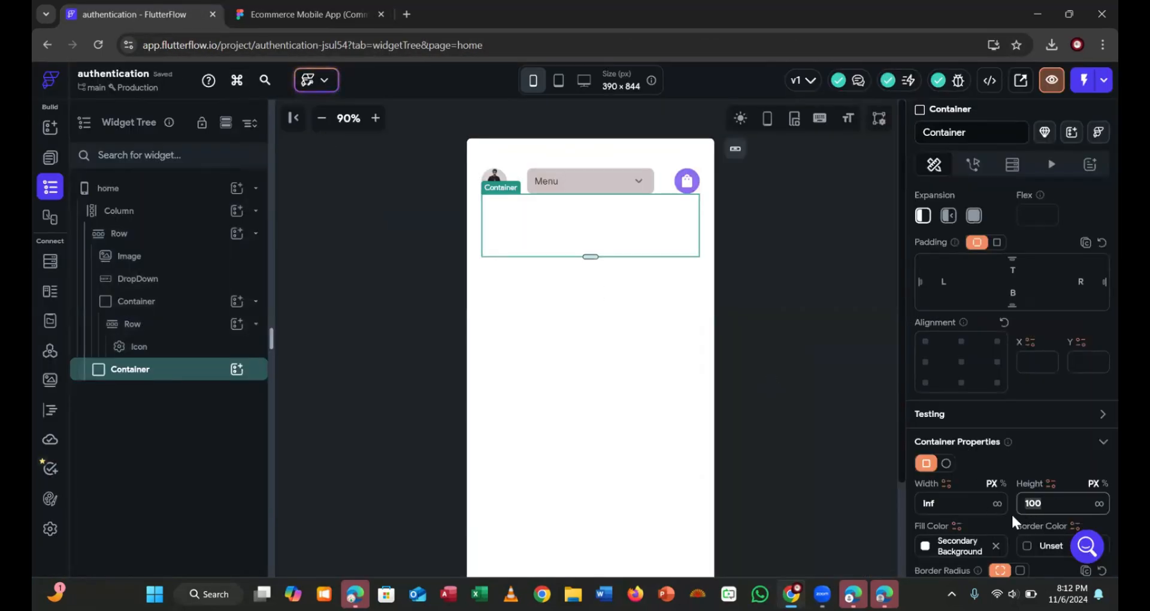
text(40)
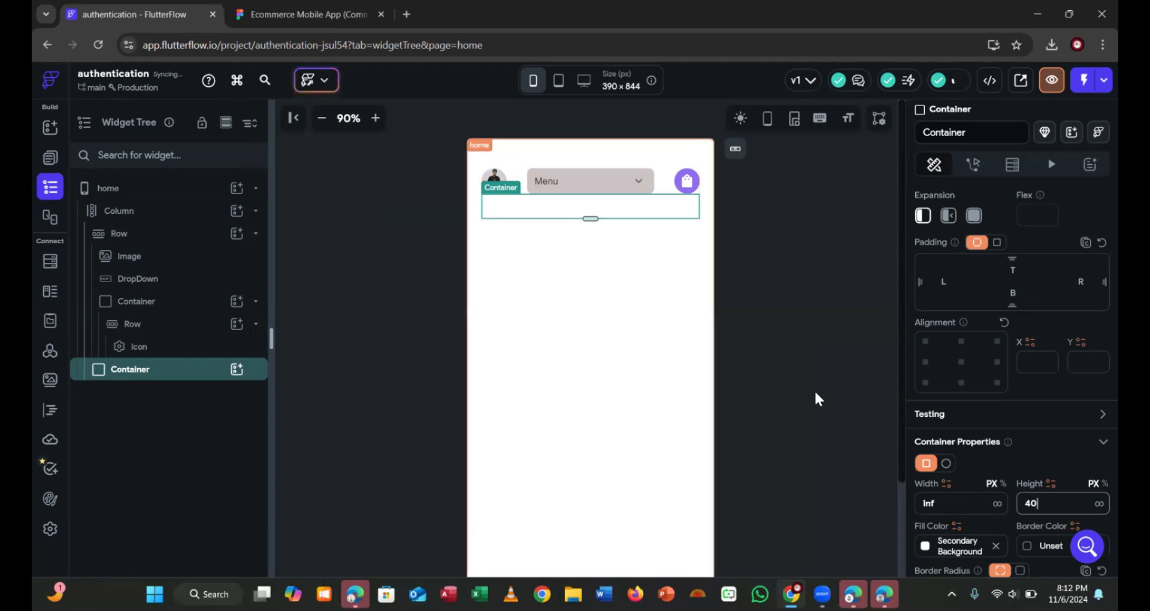
Copy the search bar's colour #F4F4F4 from Figma and apply it as the new container's fill colour in FlutterFlow
click(307, 17)
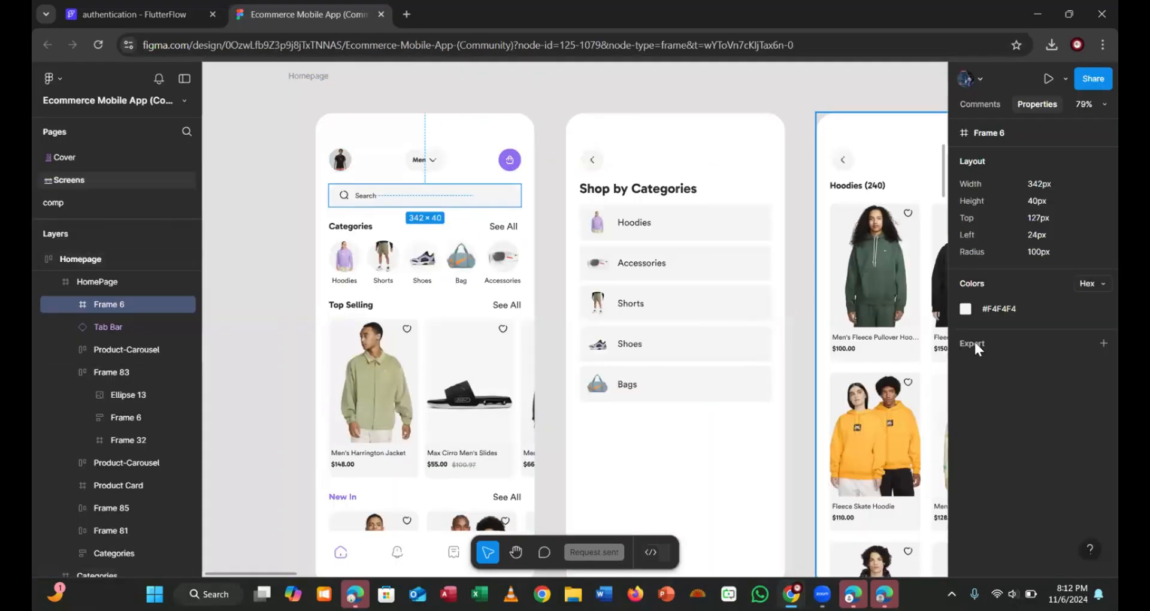
click(989, 306)
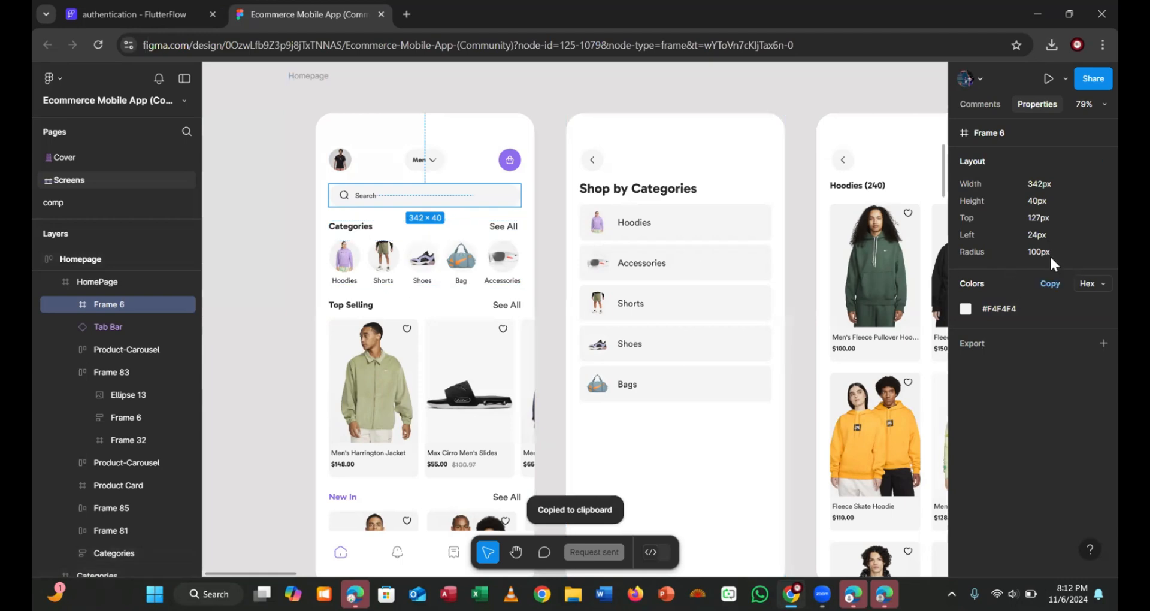
click(163, 18)
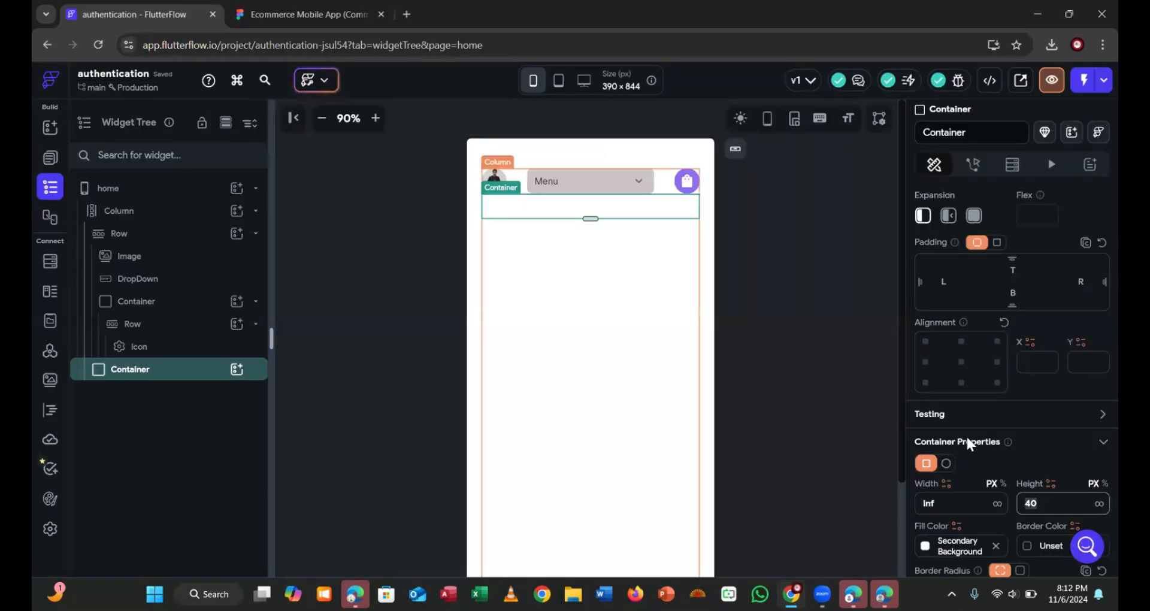
scroll(985, 509, down, 4)
click(949, 322)
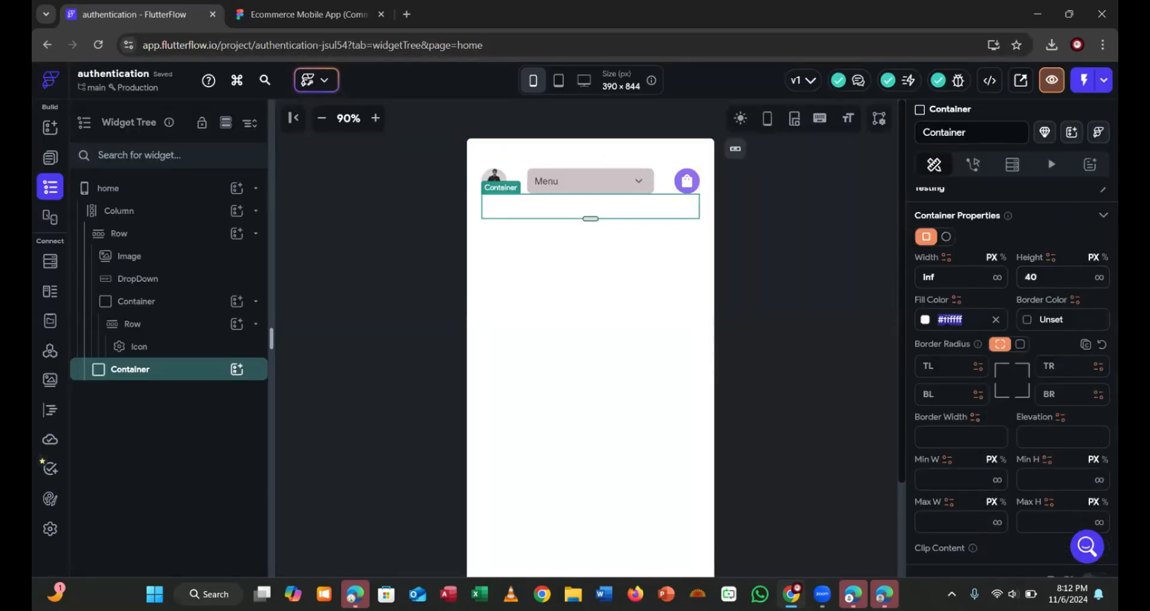
key(ctrl+v)
key(Return)
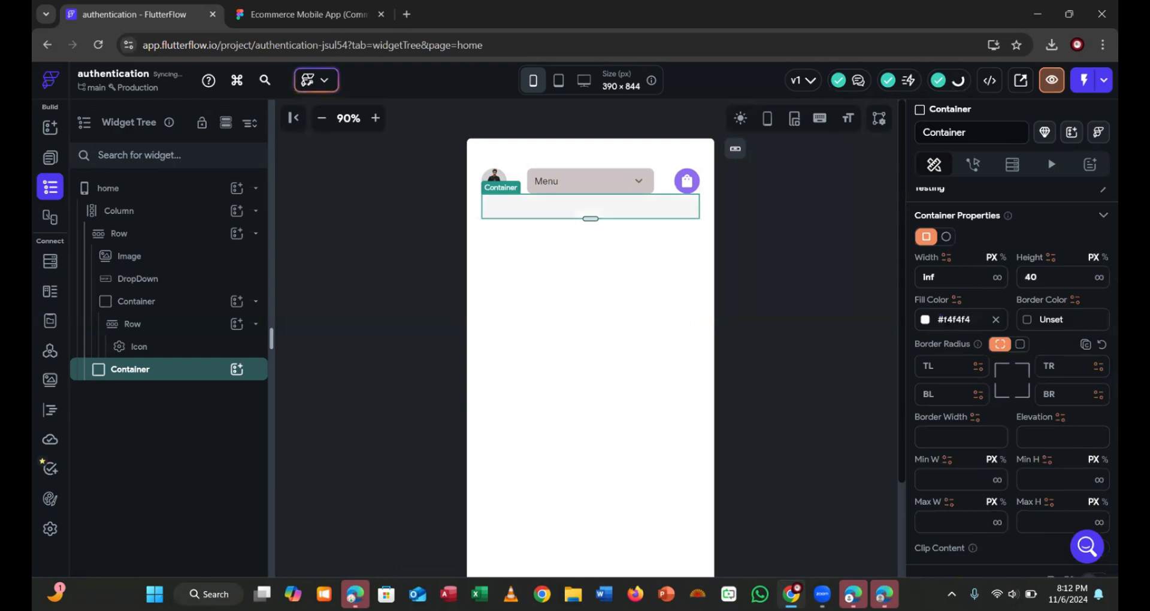
Set a uniform border radius of 100 on all corners of the new container
click(1021, 345)
click(1061, 367)
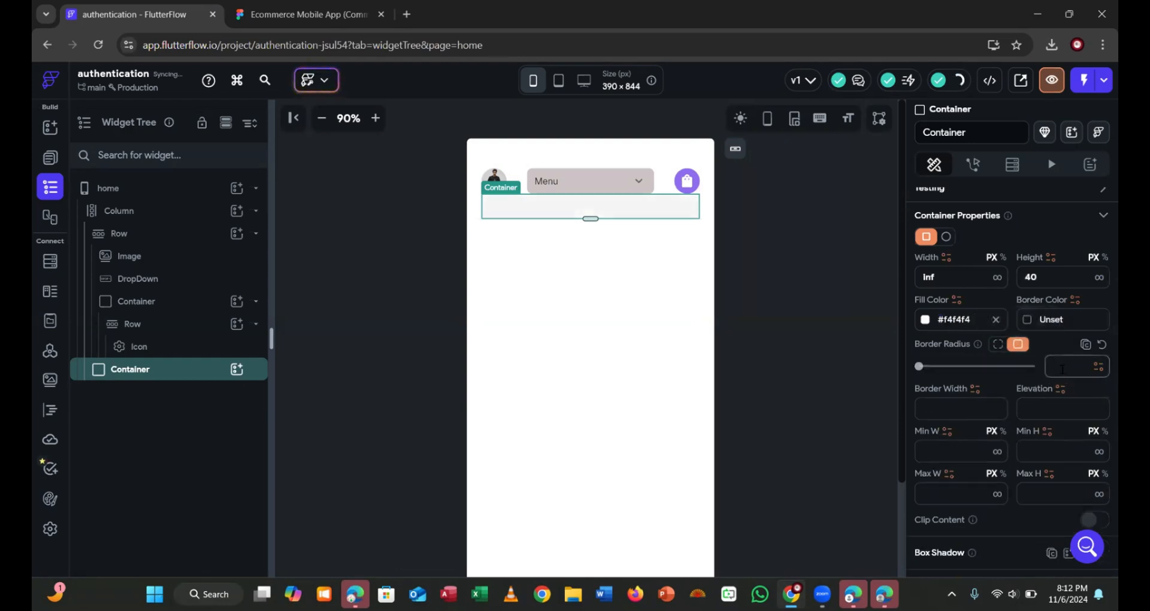
text(100)
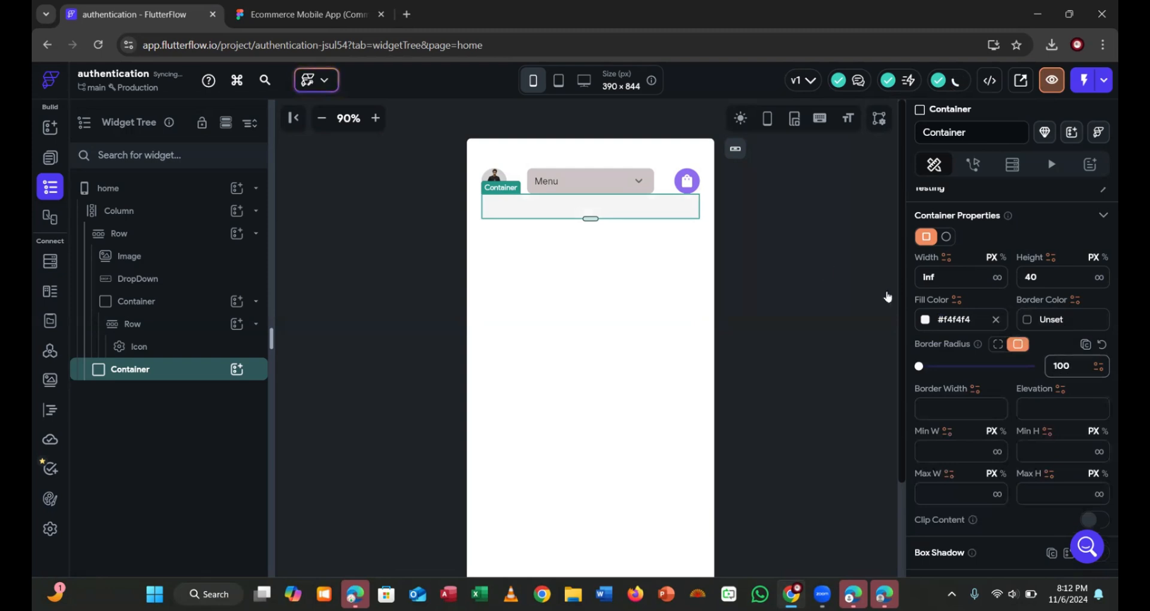
key(Return)
Copy the Menu dropdown's fill colour #CCC5C5 and apply it as the fill colour of the container below the header row
click(601, 170)
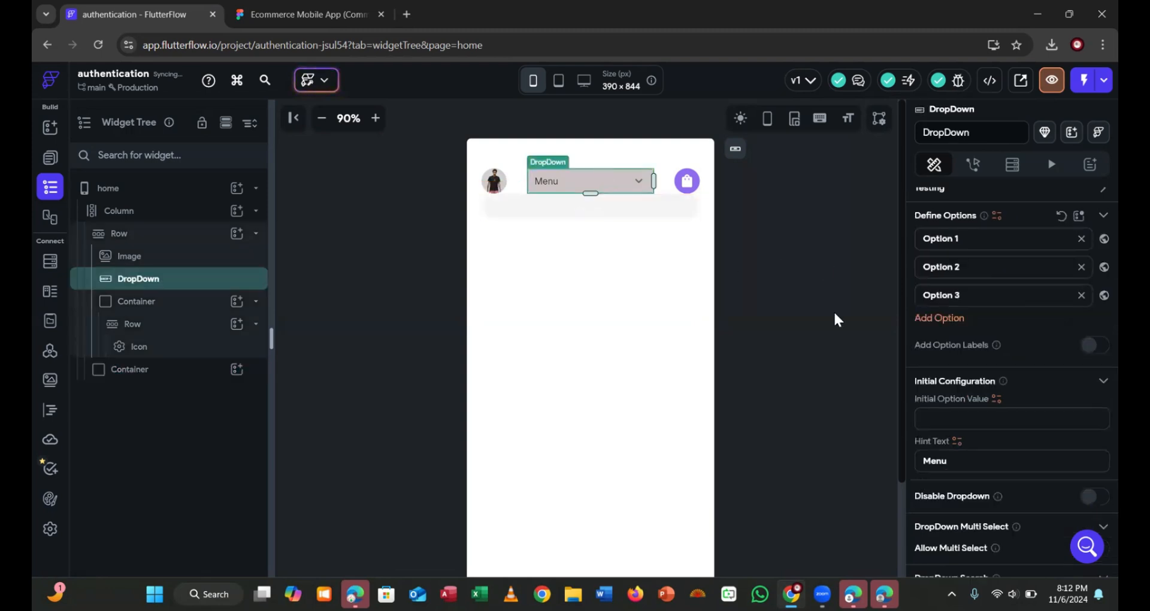
scroll(988, 418, down, 3)
scroll(980, 422, down, 5)
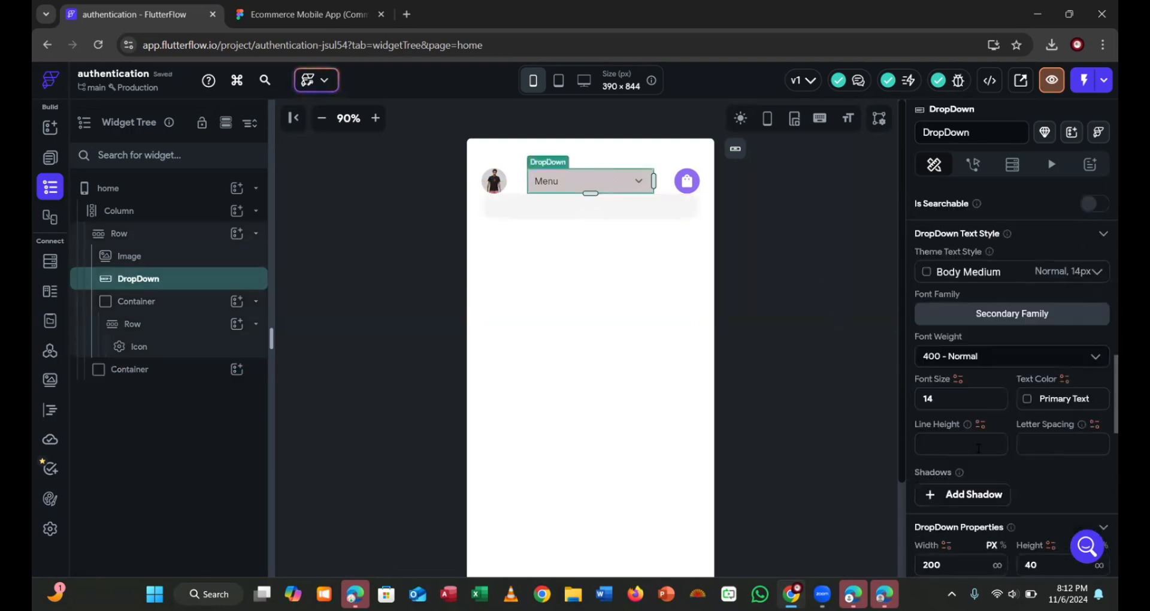
scroll(965, 413, down, 3)
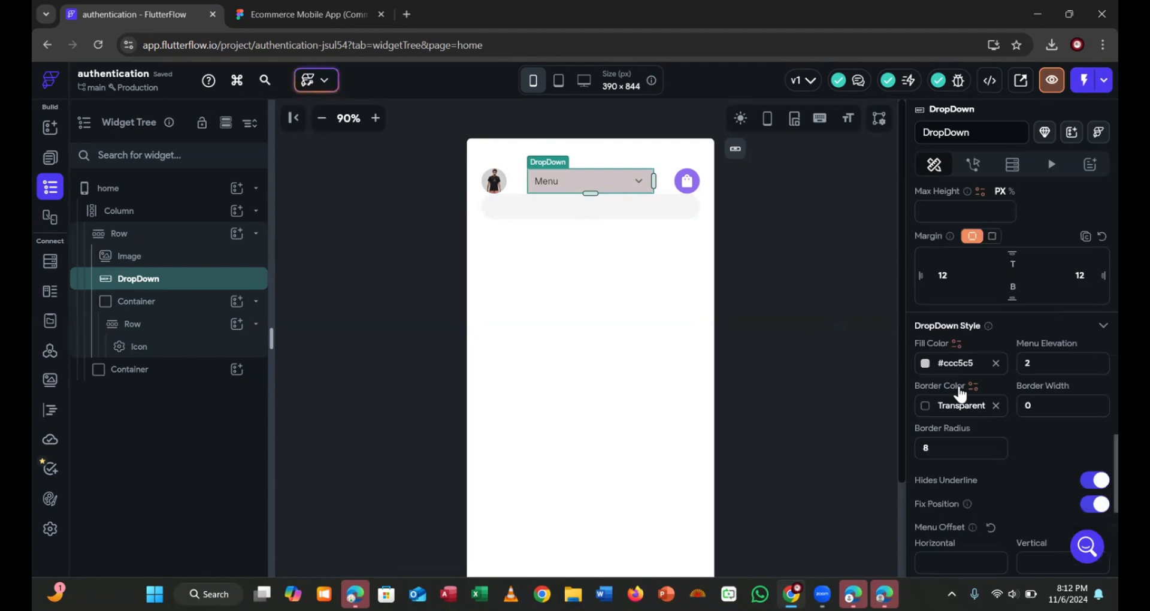
click(957, 367)
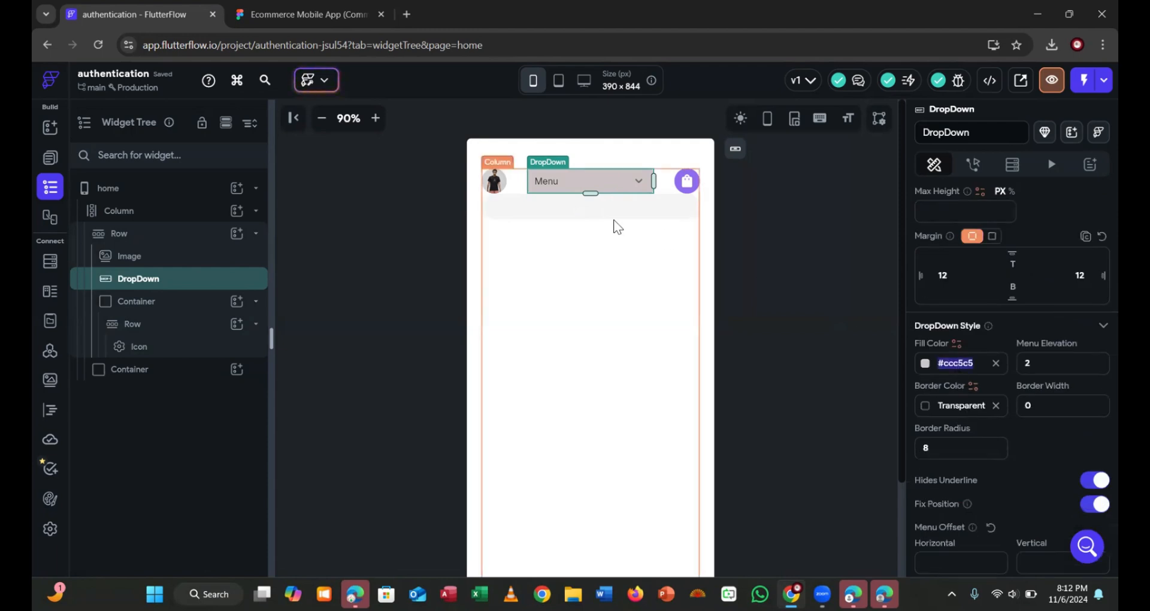
click(616, 225)
click(661, 211)
click(954, 312)
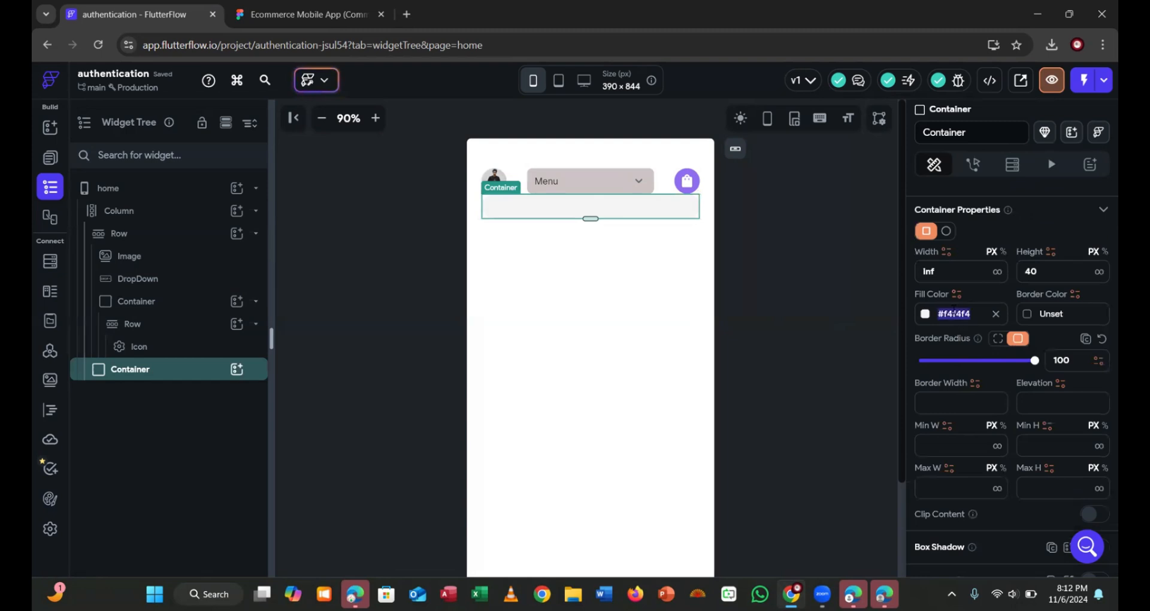
key(ctrl+v)
key(Return)
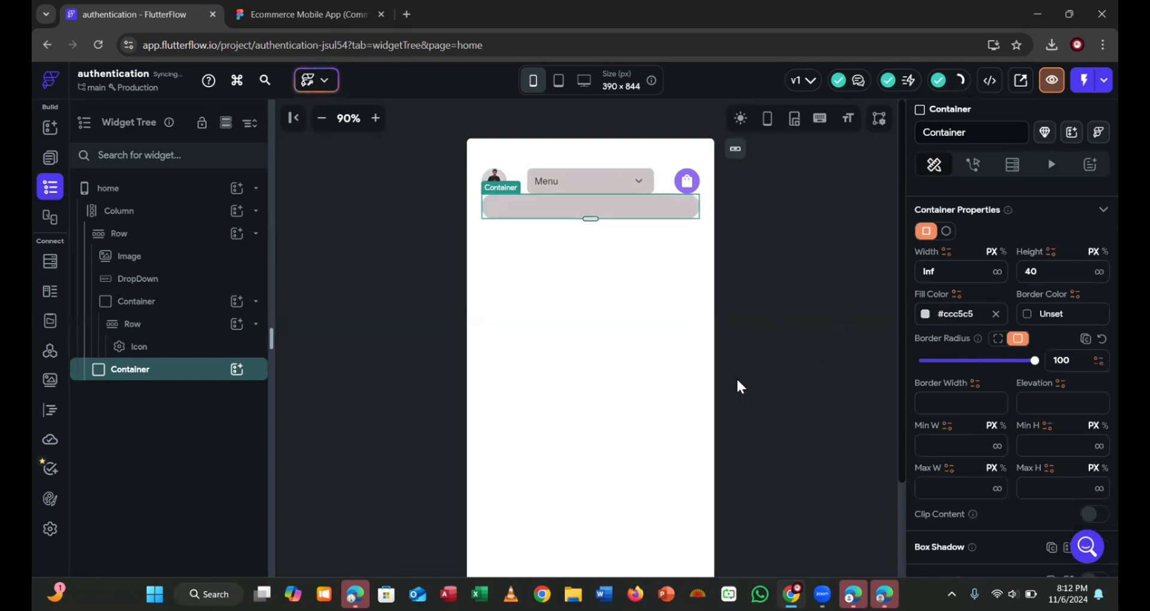
Check the search bar's spacing in the Figma design and set the container's top padding to 24 in FlutterFlow
click(329, 18)
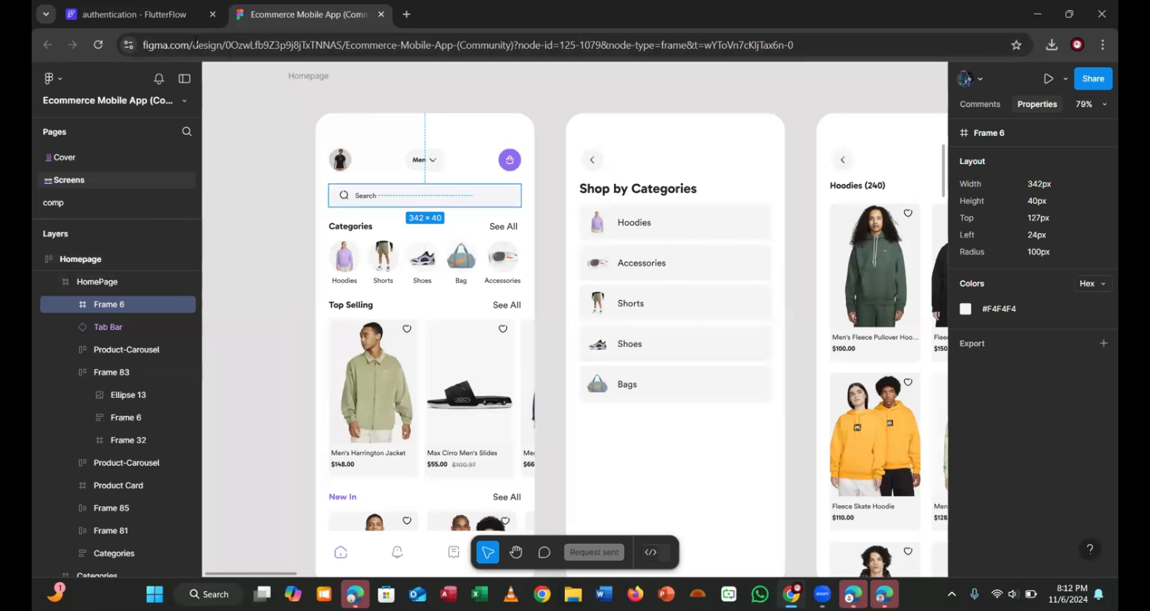
click(176, 20)
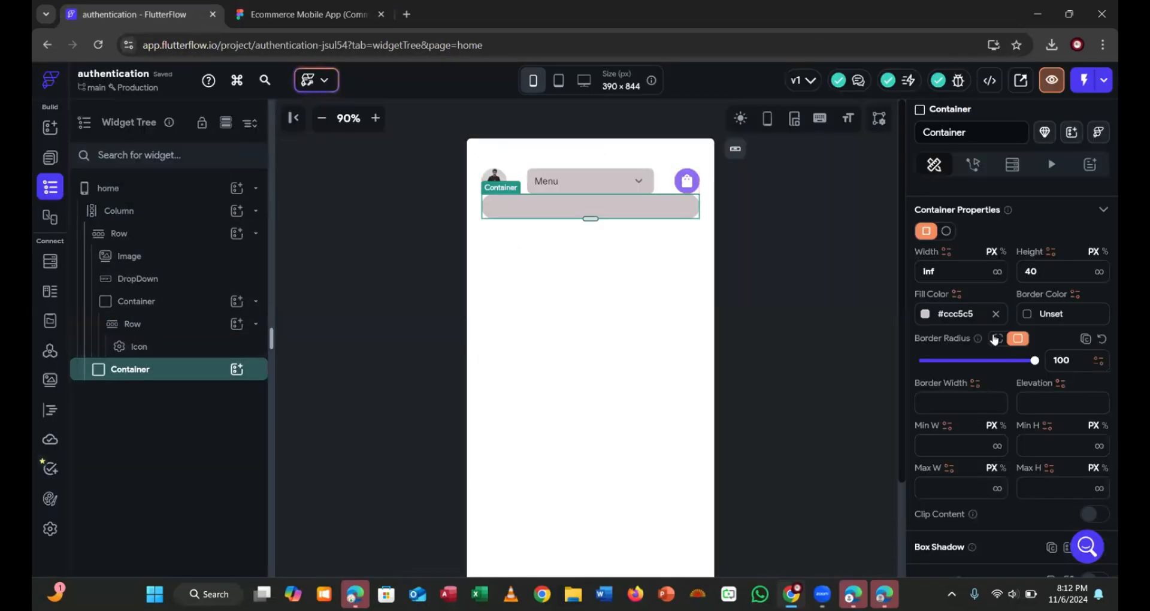
scroll(1006, 359, up, 3)
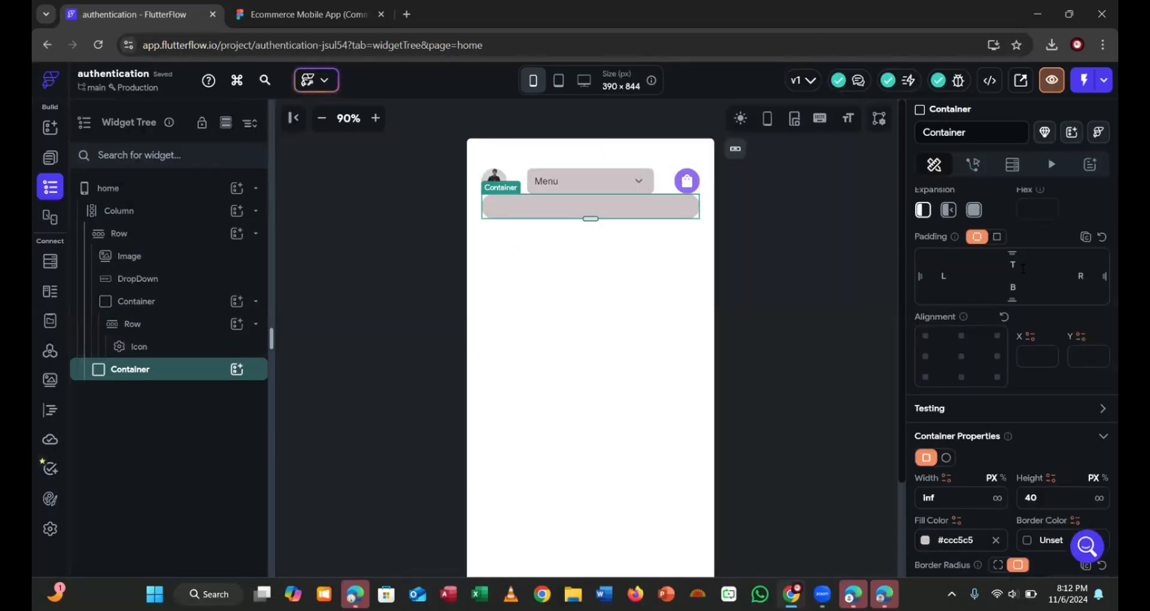
text(24)
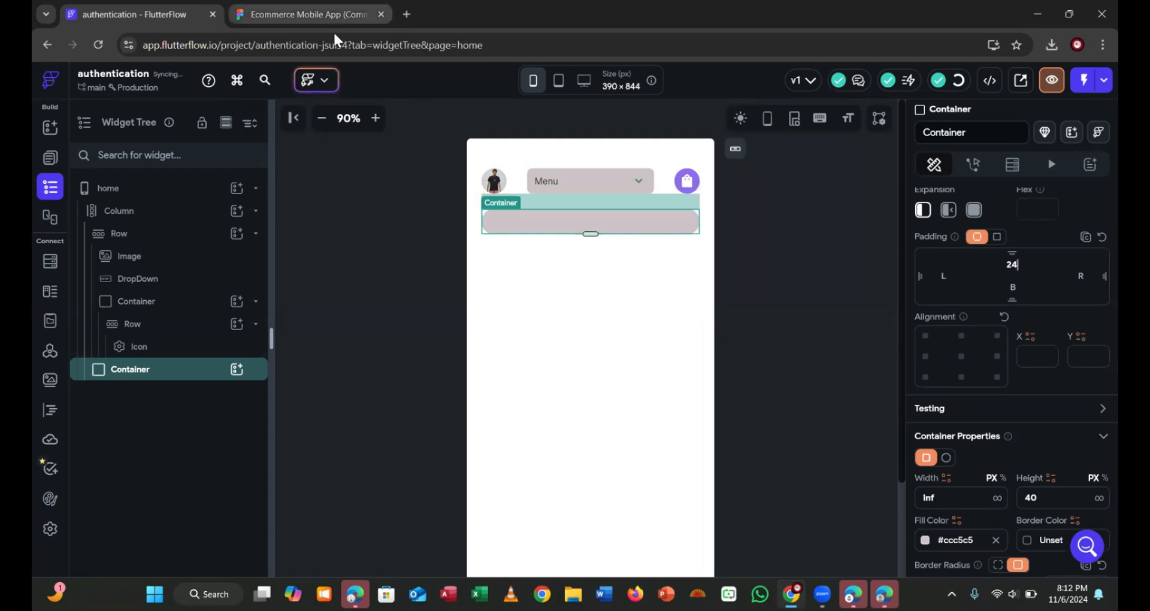
click(312, 15)
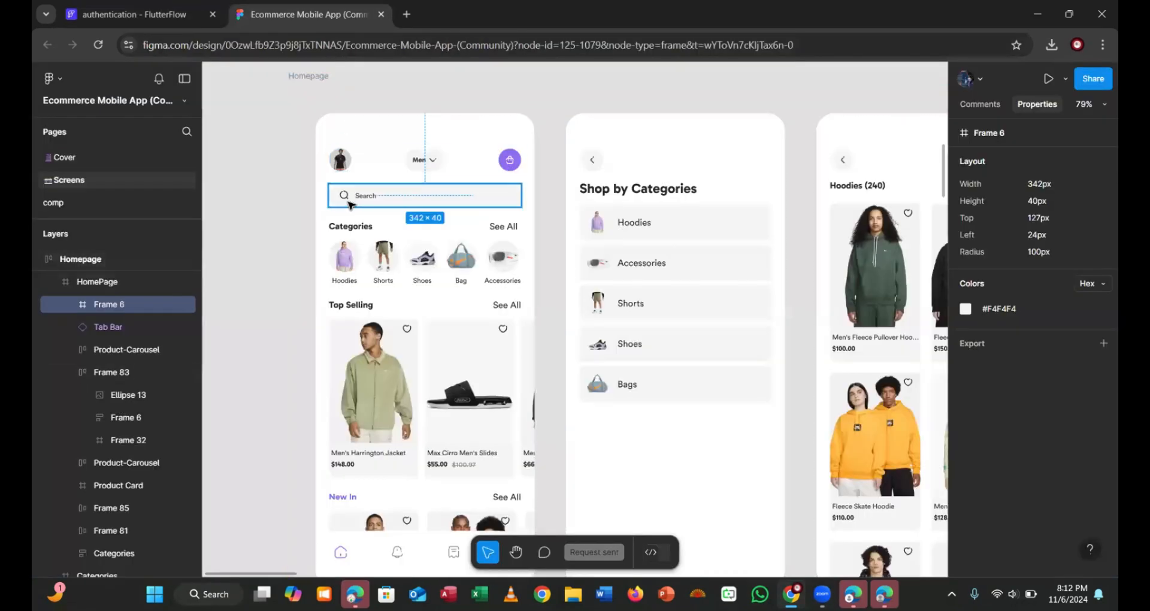
click(144, 13)
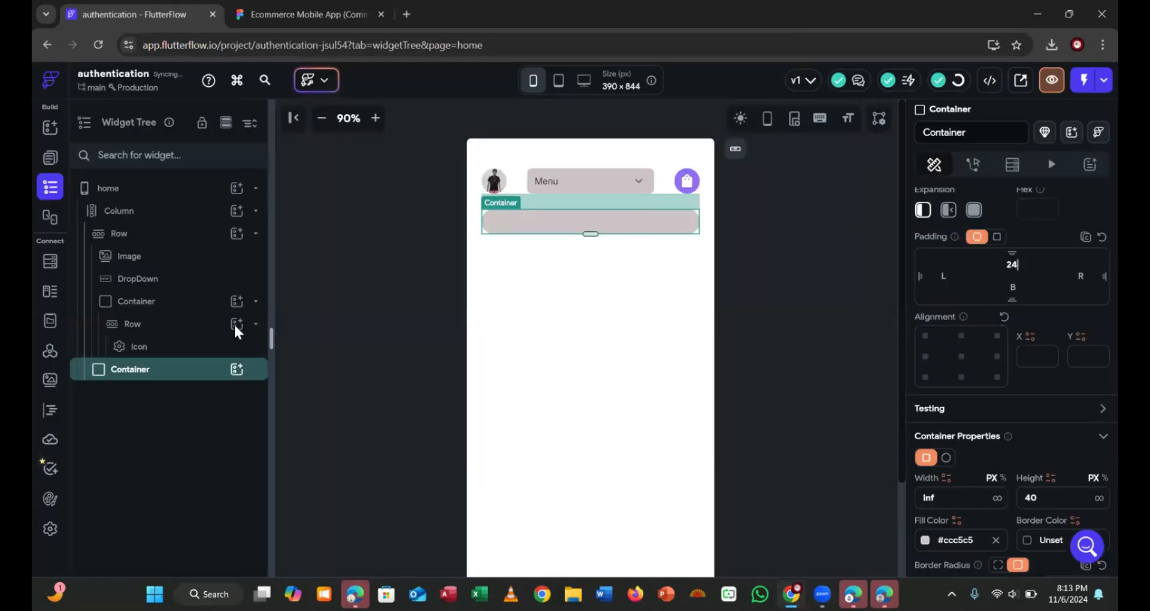
Add a Row inside the search bar container below the header row
click(236, 369)
click(449, 349)
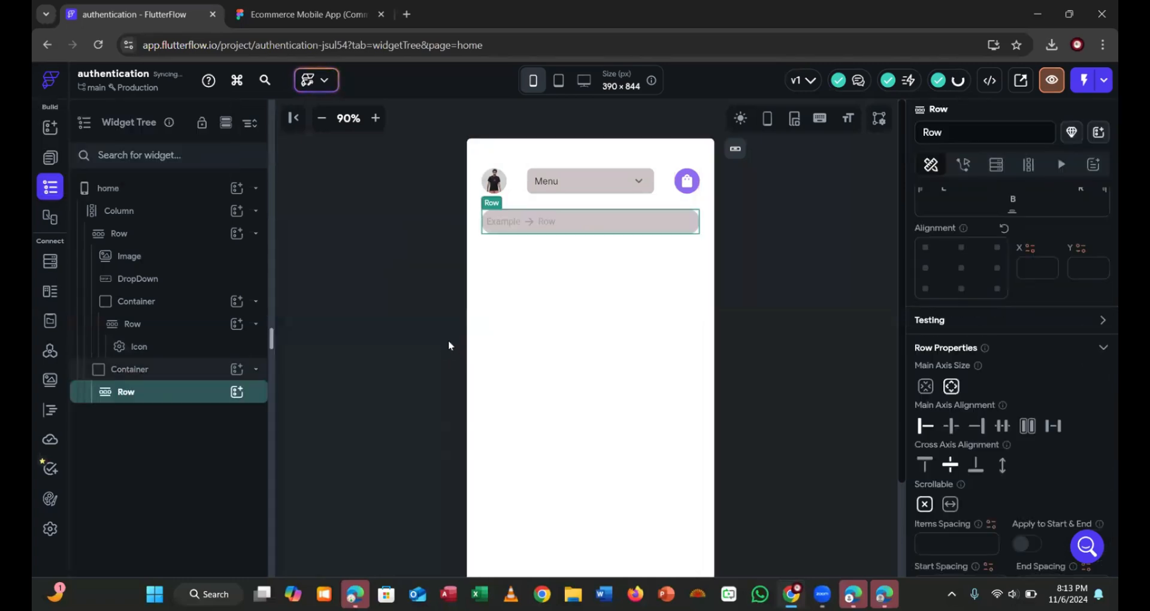
Check the search icon's left inset within the search bar in Figma and set the new row's left padding to 19 in FlutterFlow
click(313, 18)
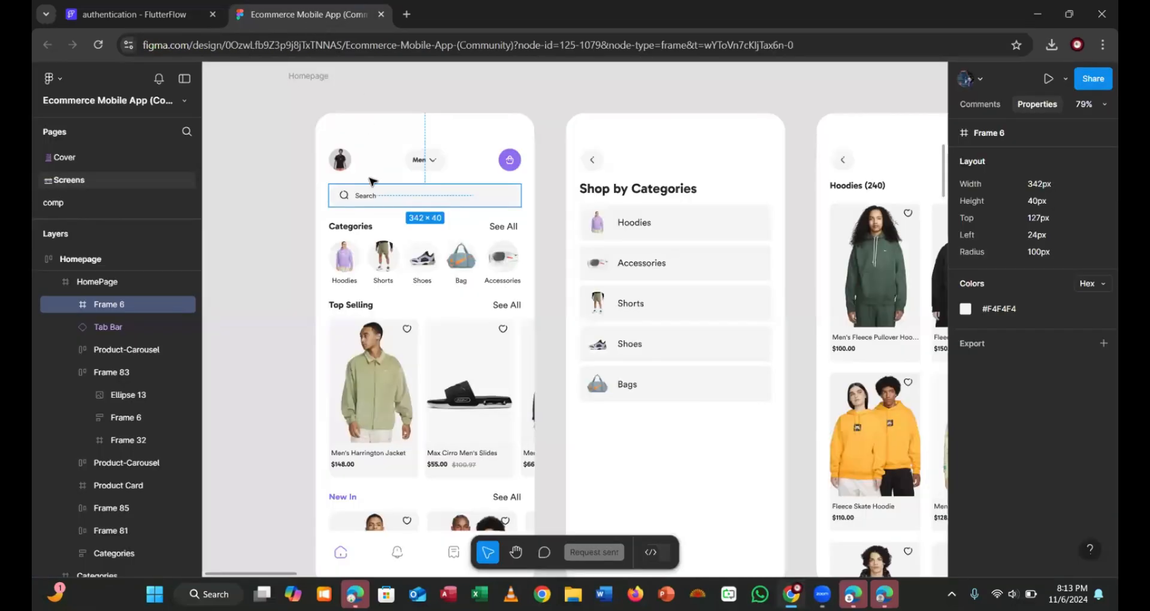
double_click(347, 200)
double_click(344, 198)
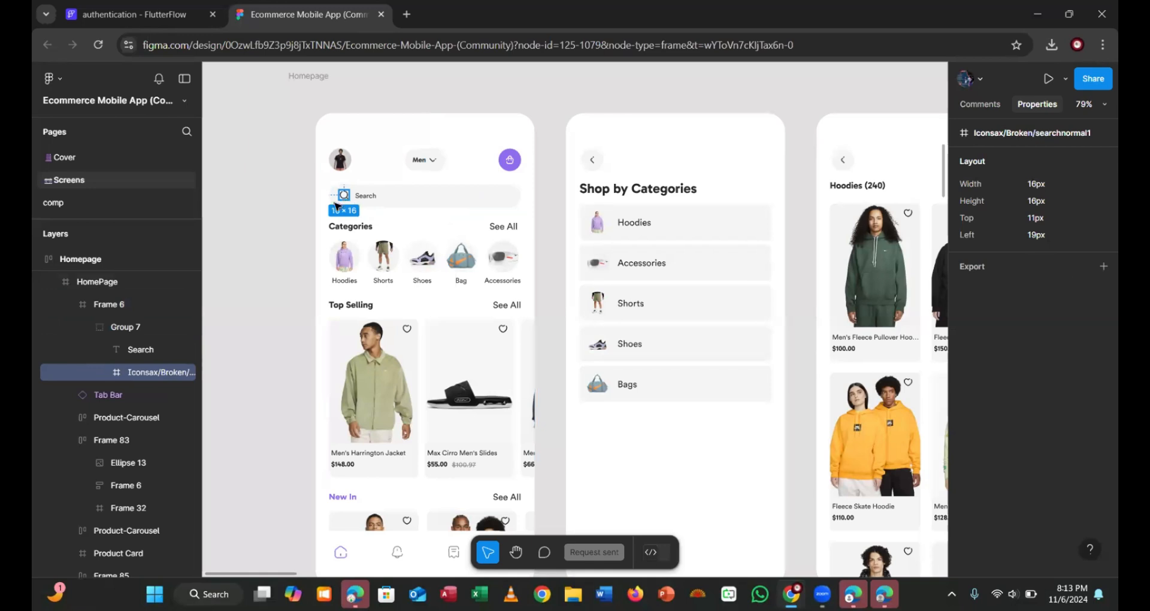
key(alt)
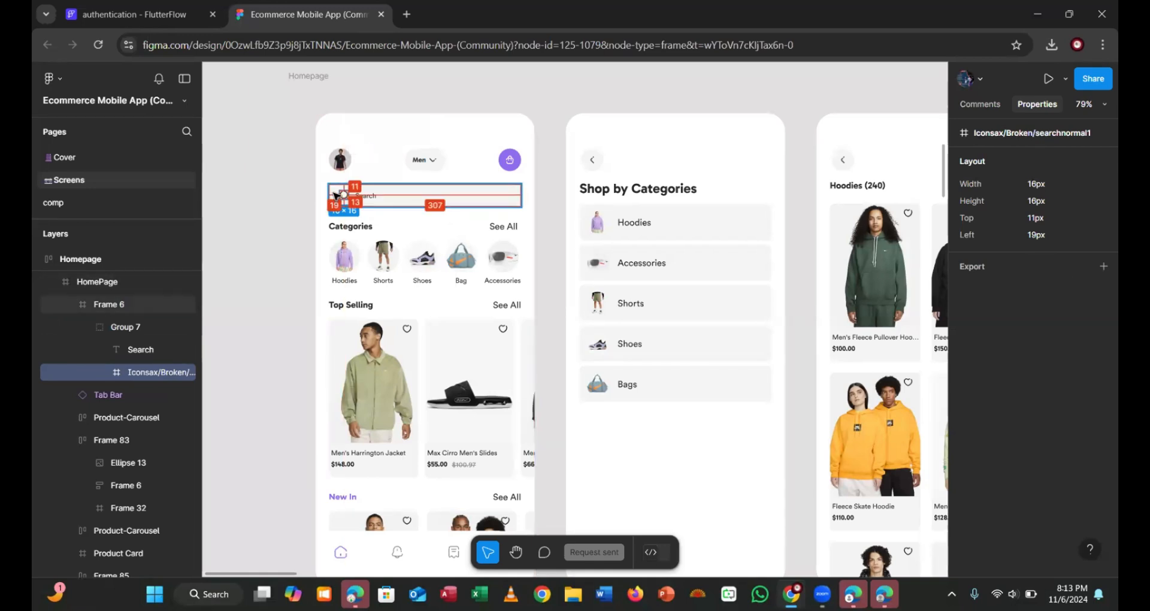
click(150, 15)
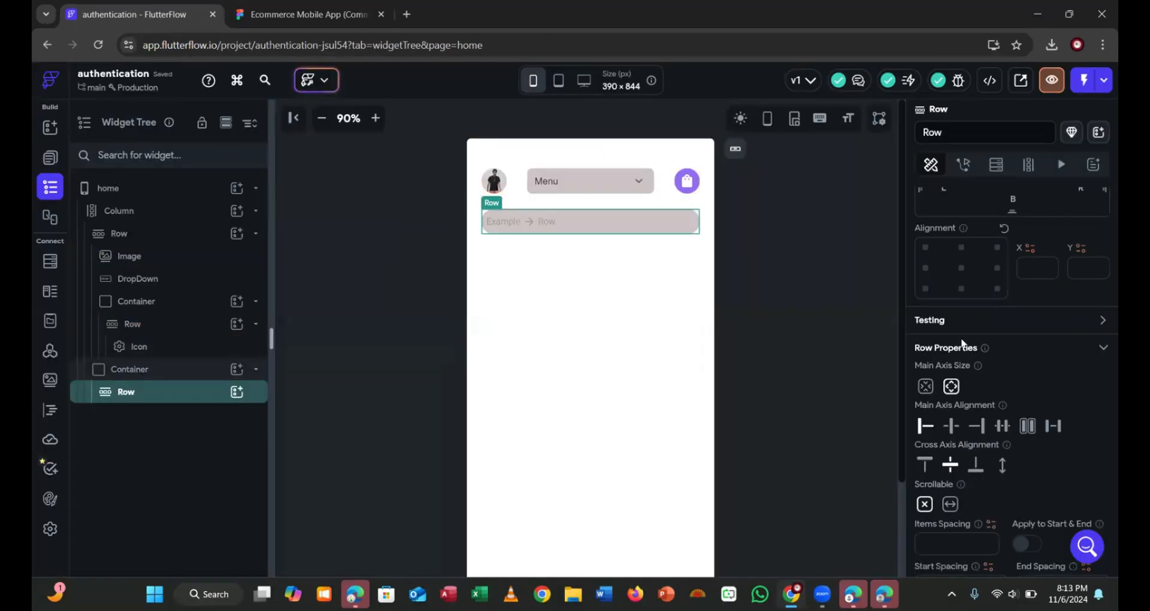
scroll(958, 294, up, 3)
click(945, 357)
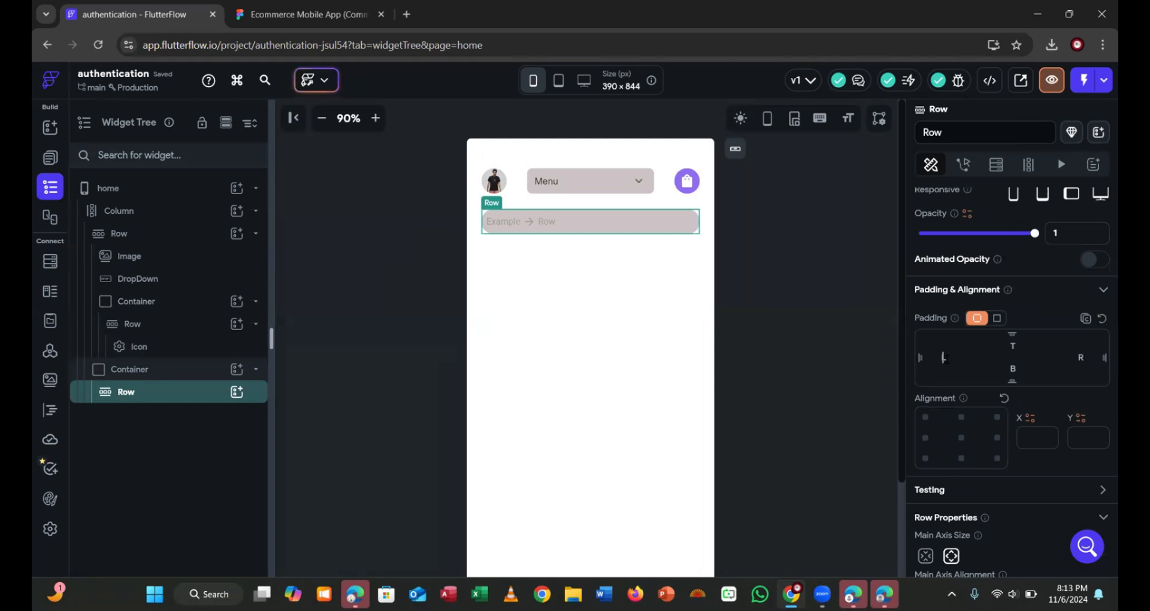
text(19)
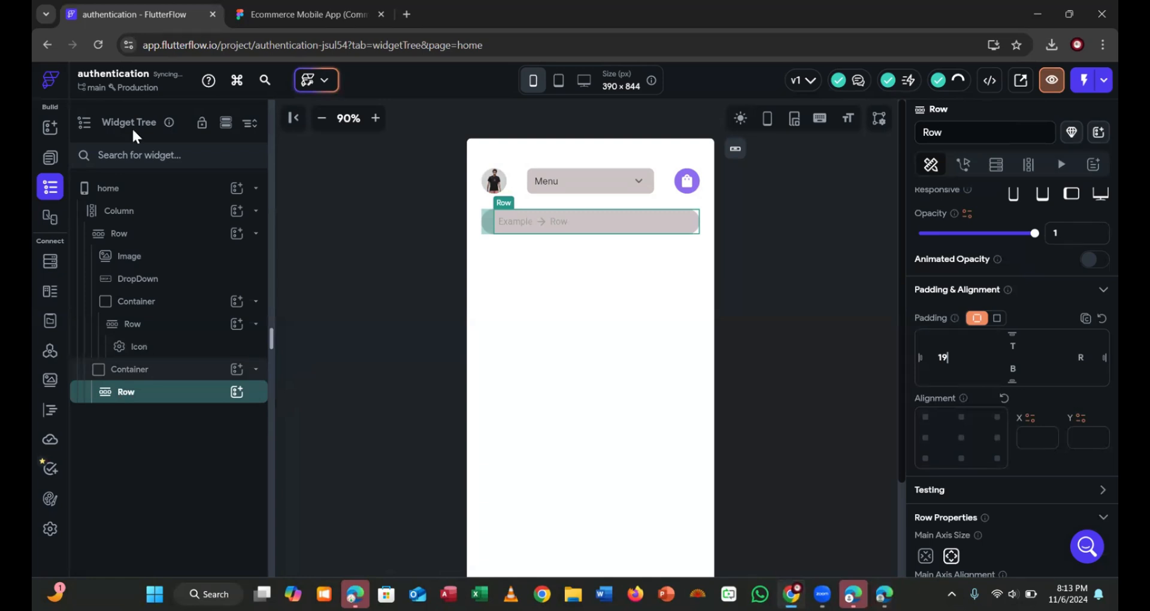
Reload the FlutterFlow project page and add an Icon widget inside the search bar's row
click(445, 45)
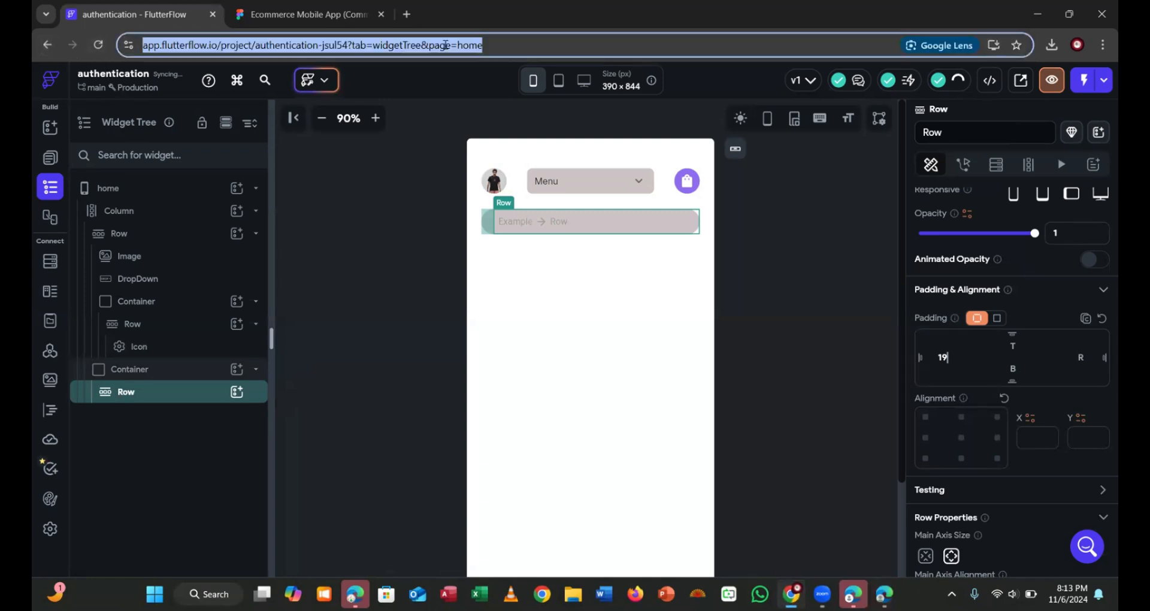
key(Return)
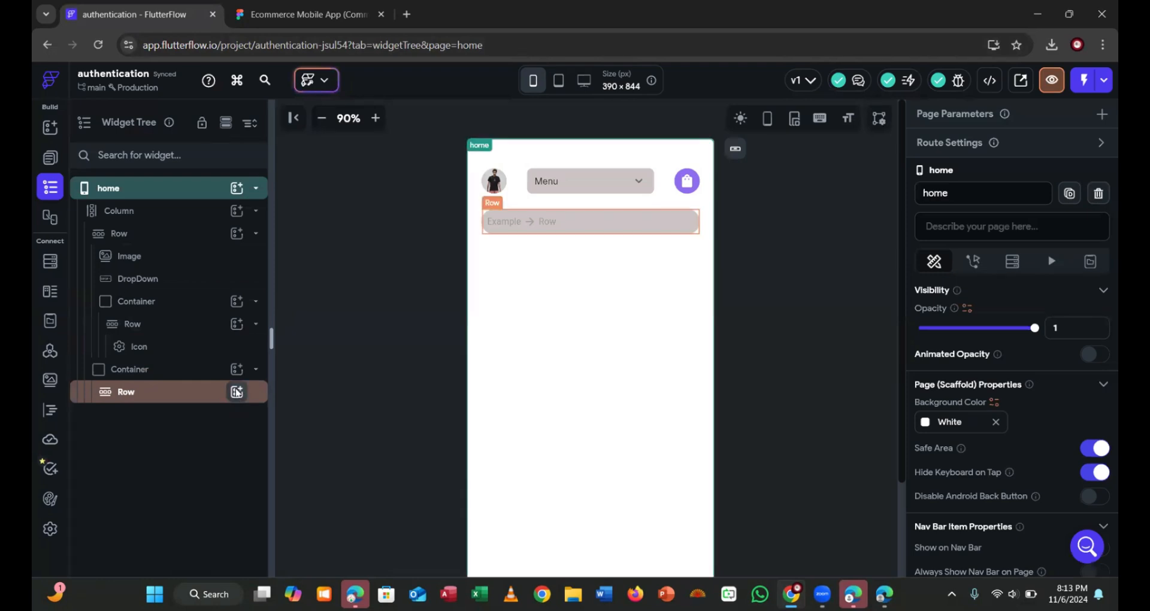
click(237, 392)
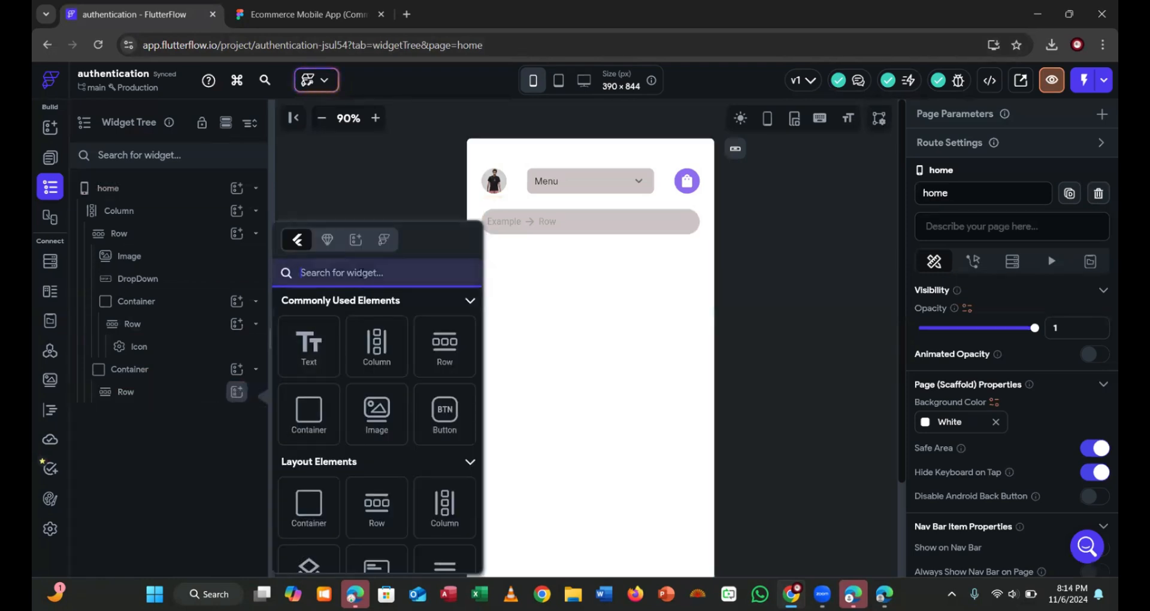
text(icon)
key(BackSpace)
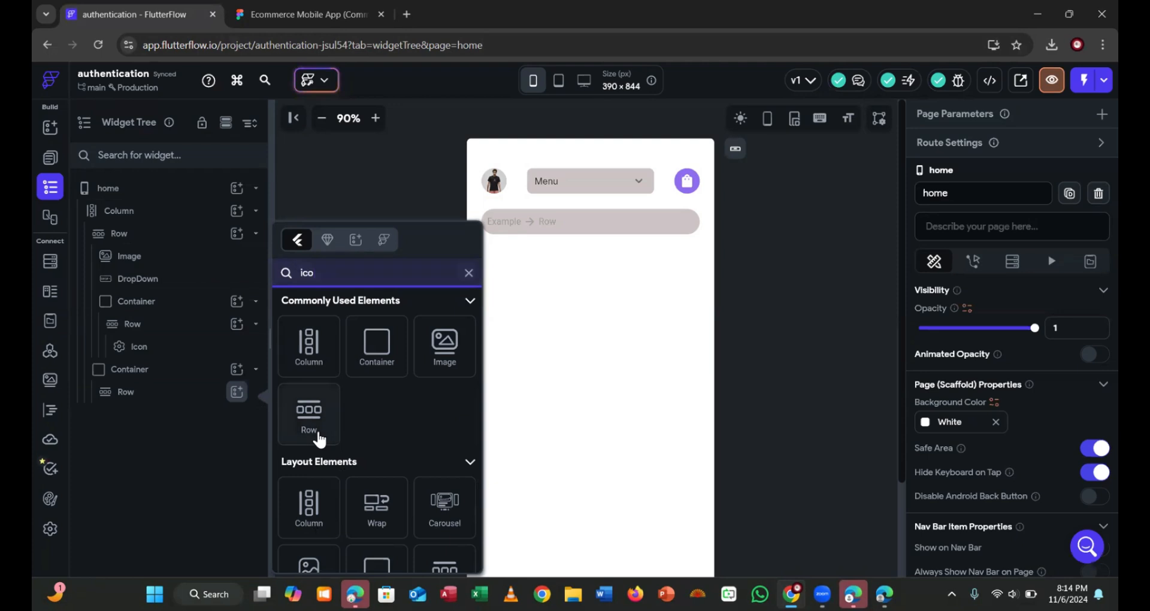
text(n)
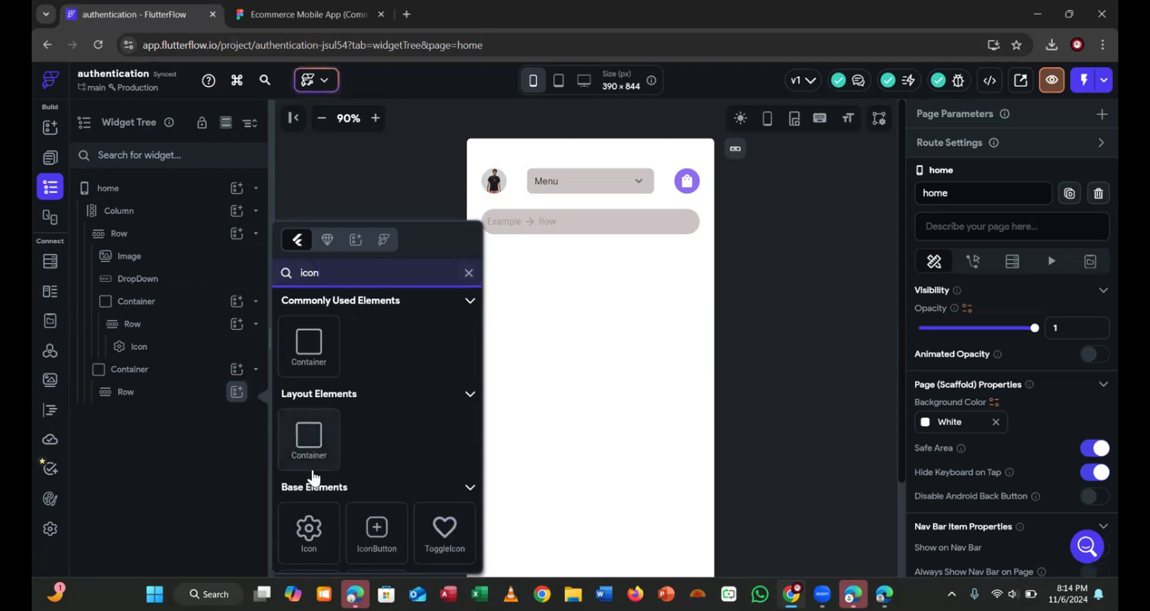
click(308, 523)
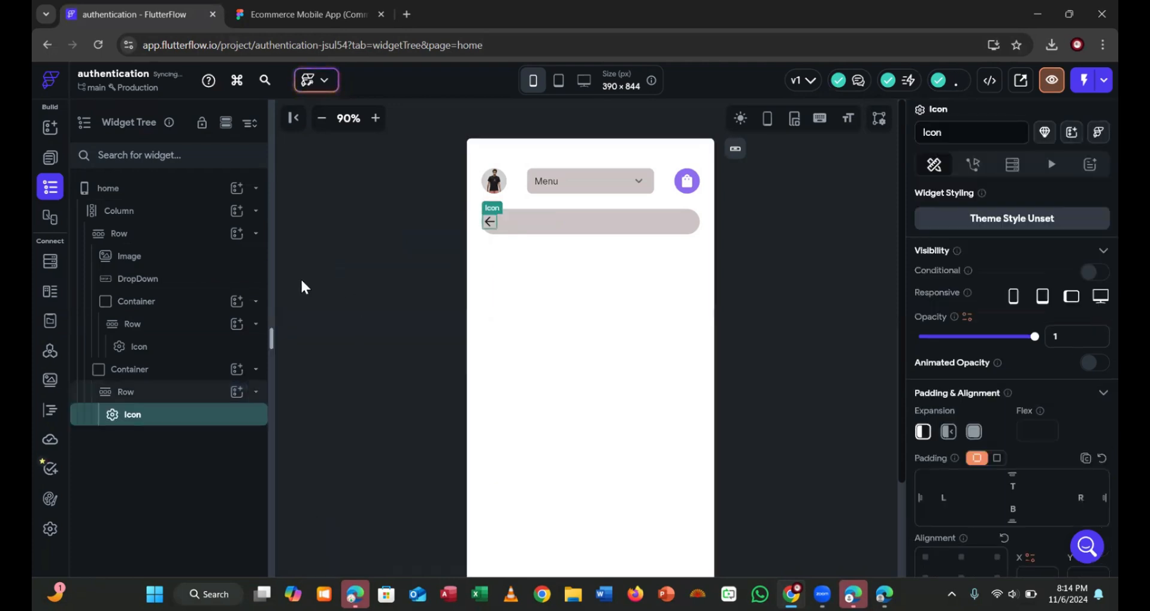
Set the search bar's icon to the Material Search Off icon and compare it with the search icon in the Figma design
click(144, 398)
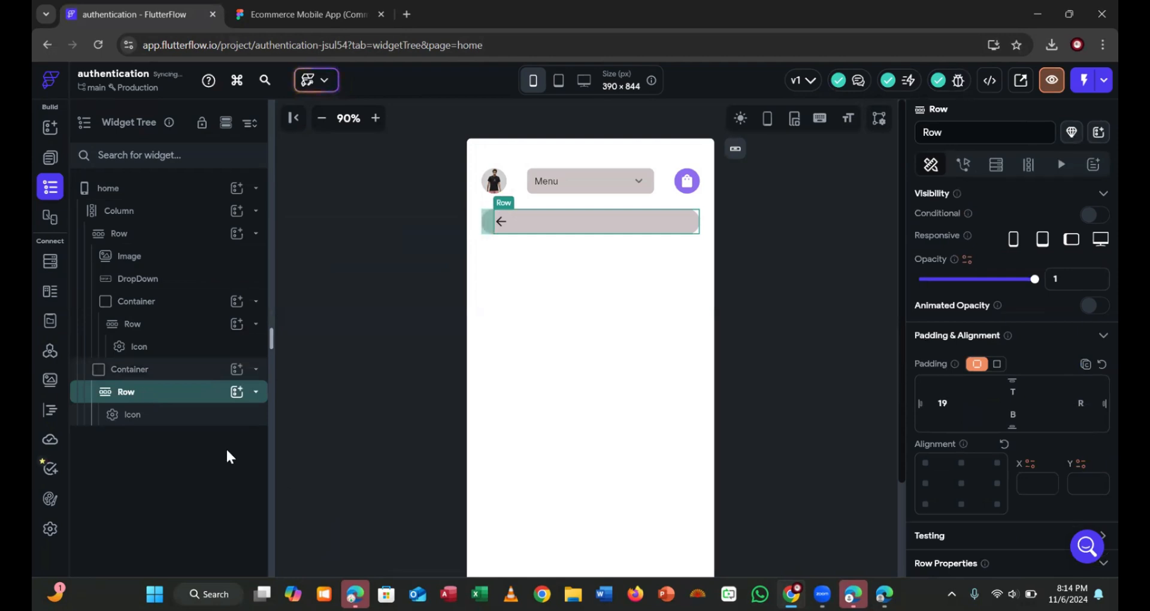
click(177, 416)
scroll(1006, 513, down, 5)
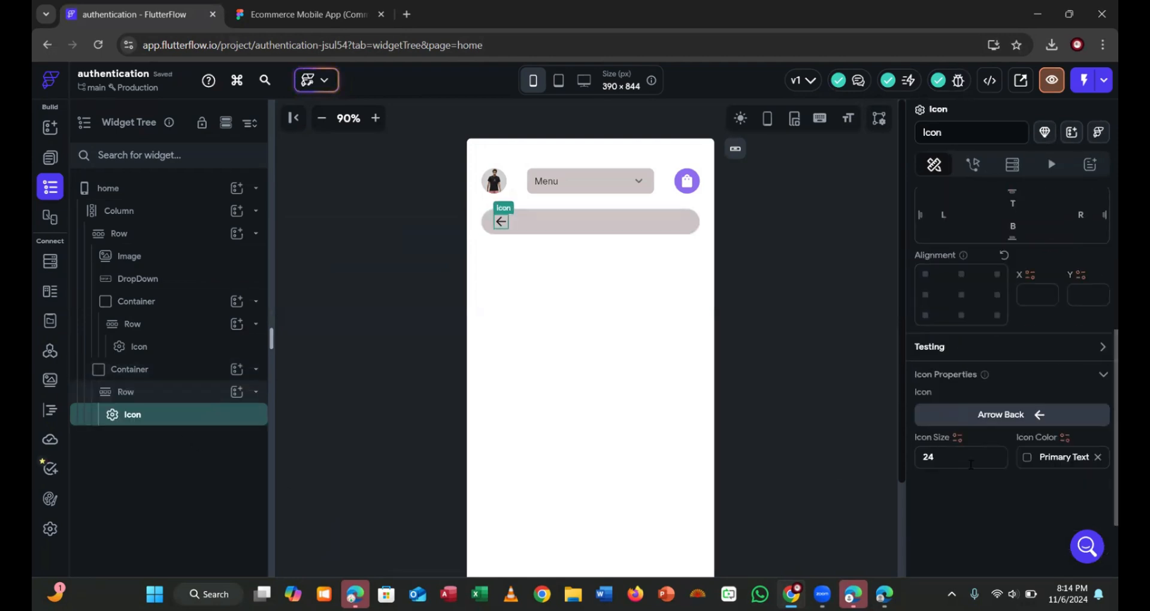
click(992, 415)
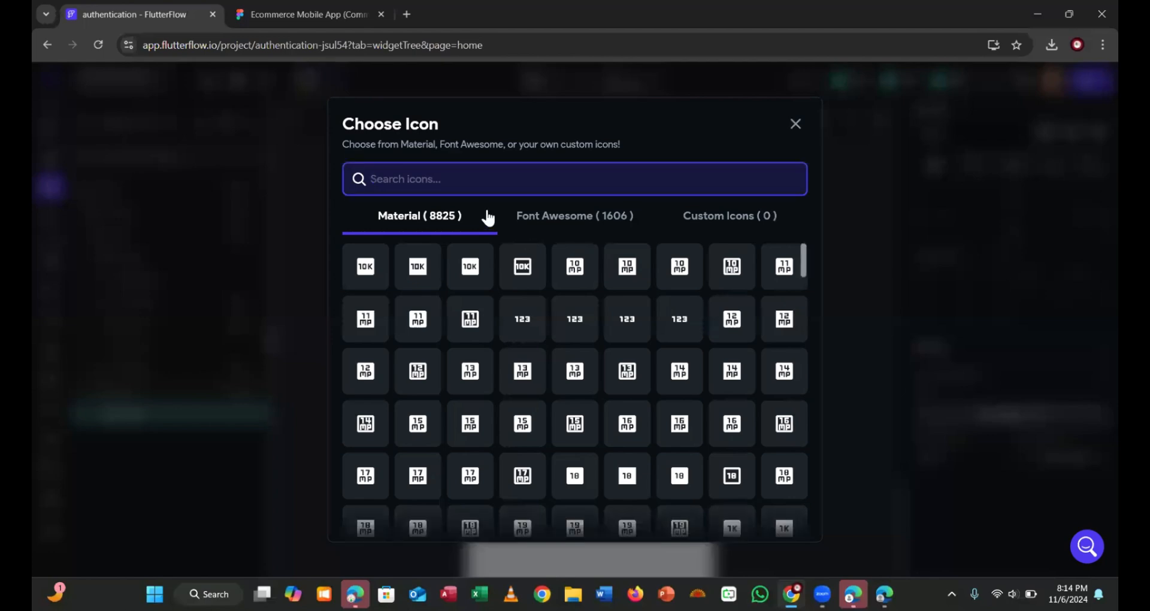
text(search)
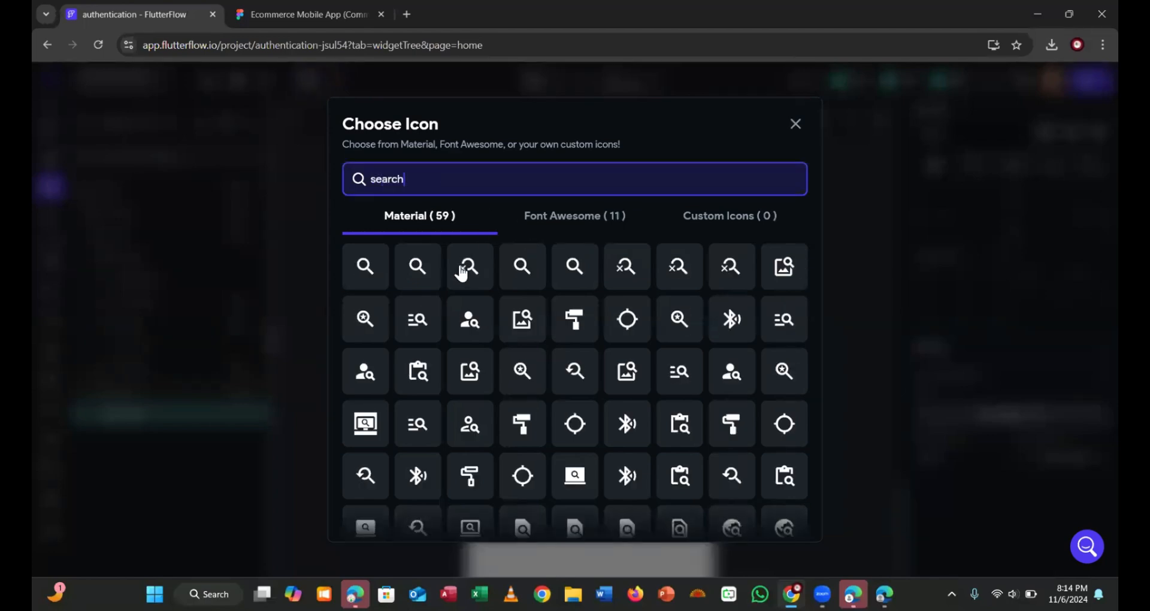
click(470, 268)
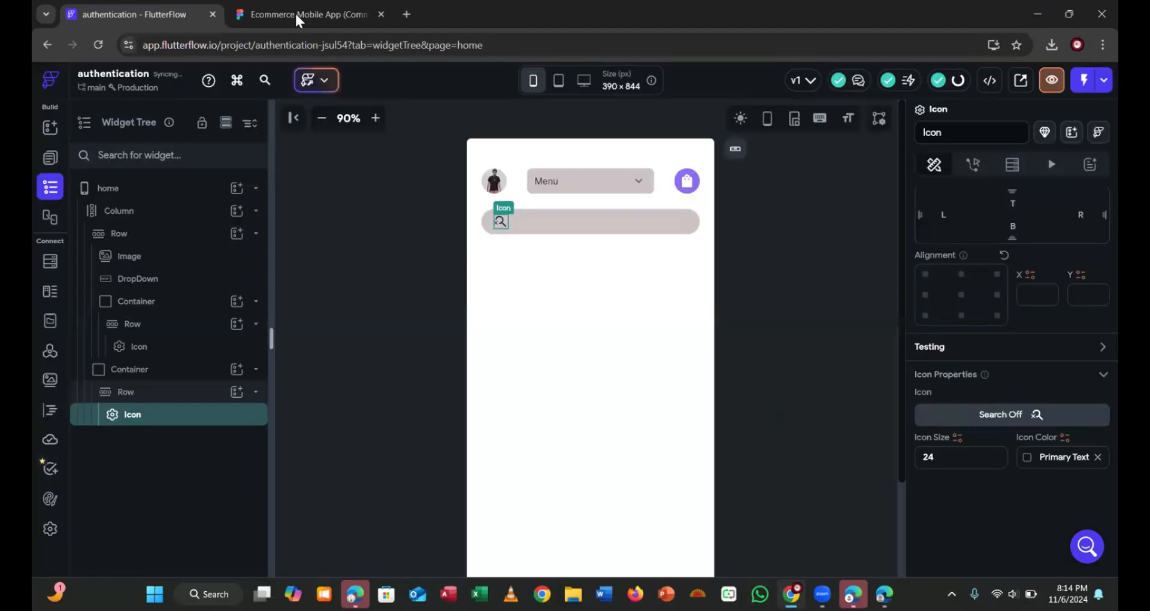
click(295, 14)
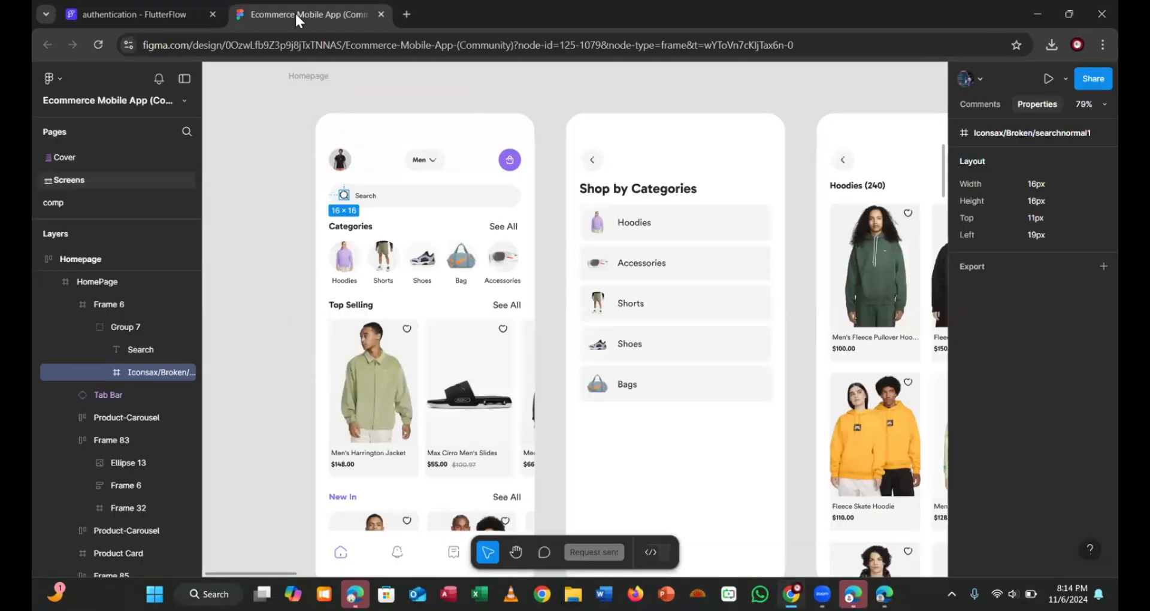
click(152, 14)
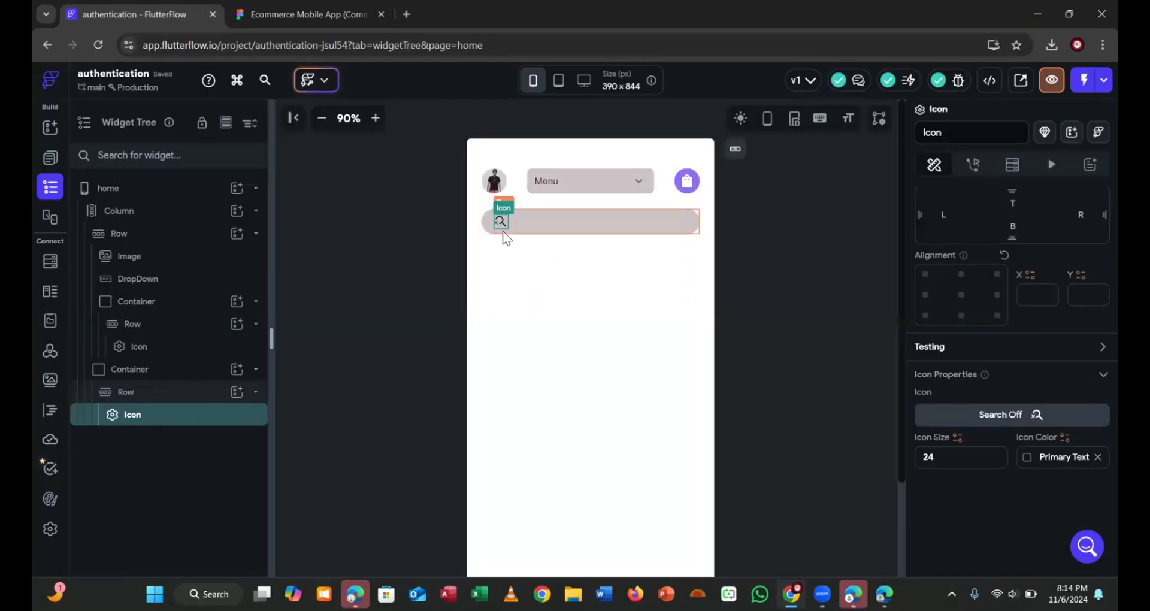
Change the search bar's icon to the plain Font Awesome Search magnifier
click(1001, 416)
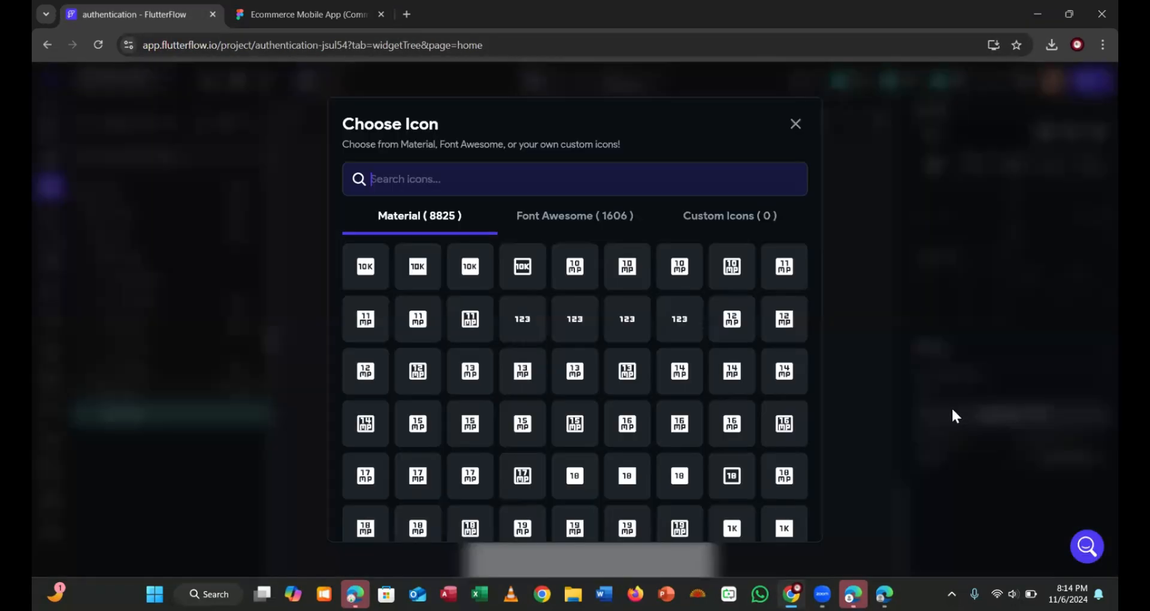
click(552, 215)
click(503, 173)
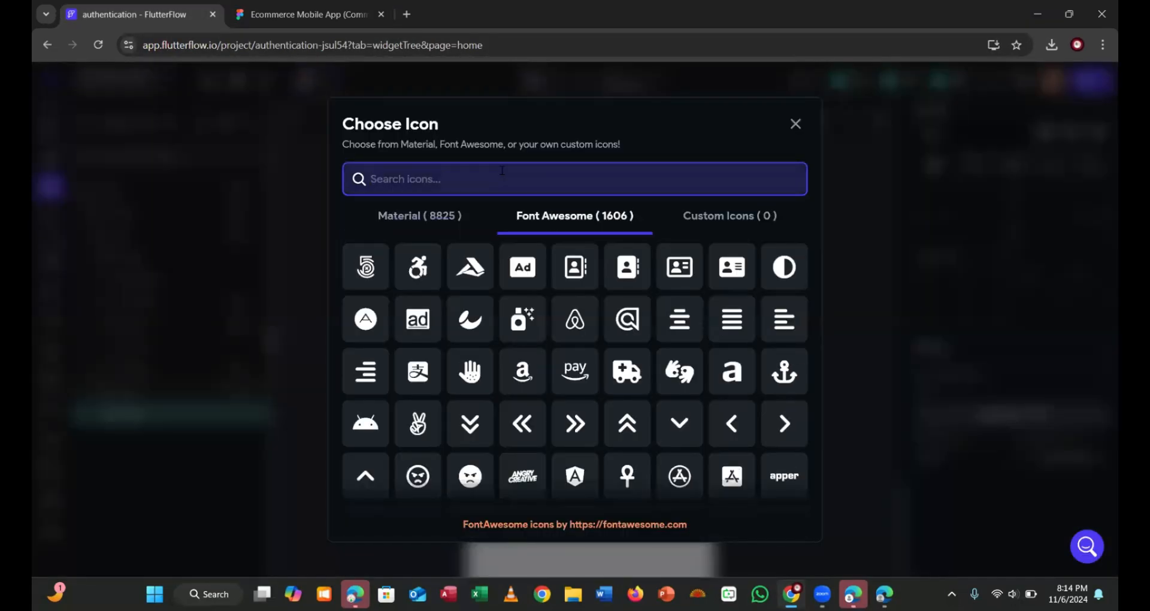
text(search)
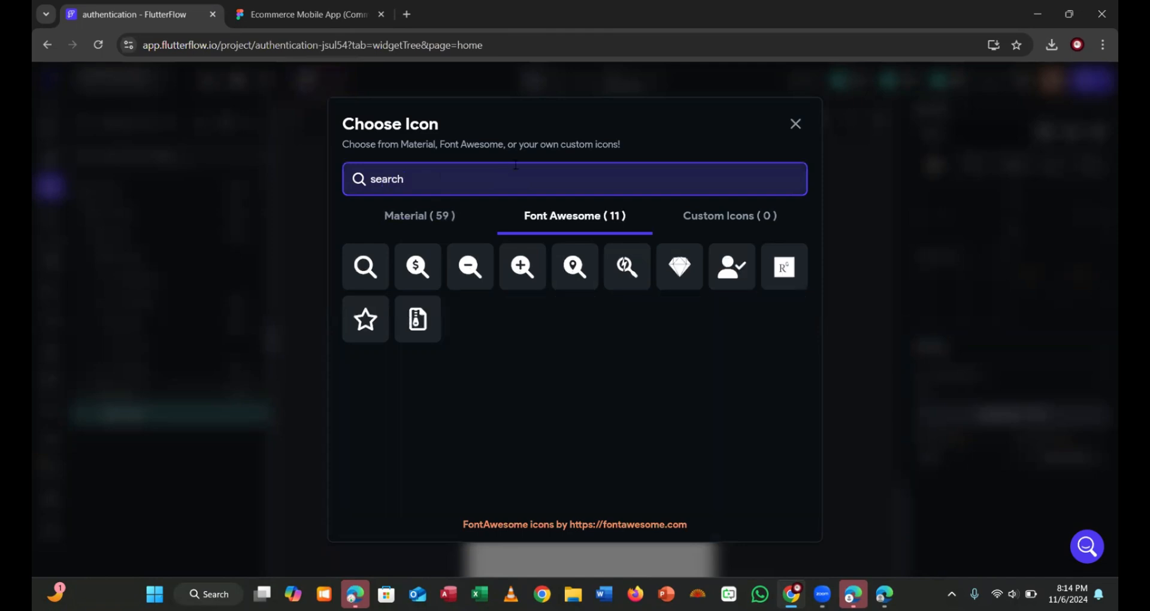
click(365, 267)
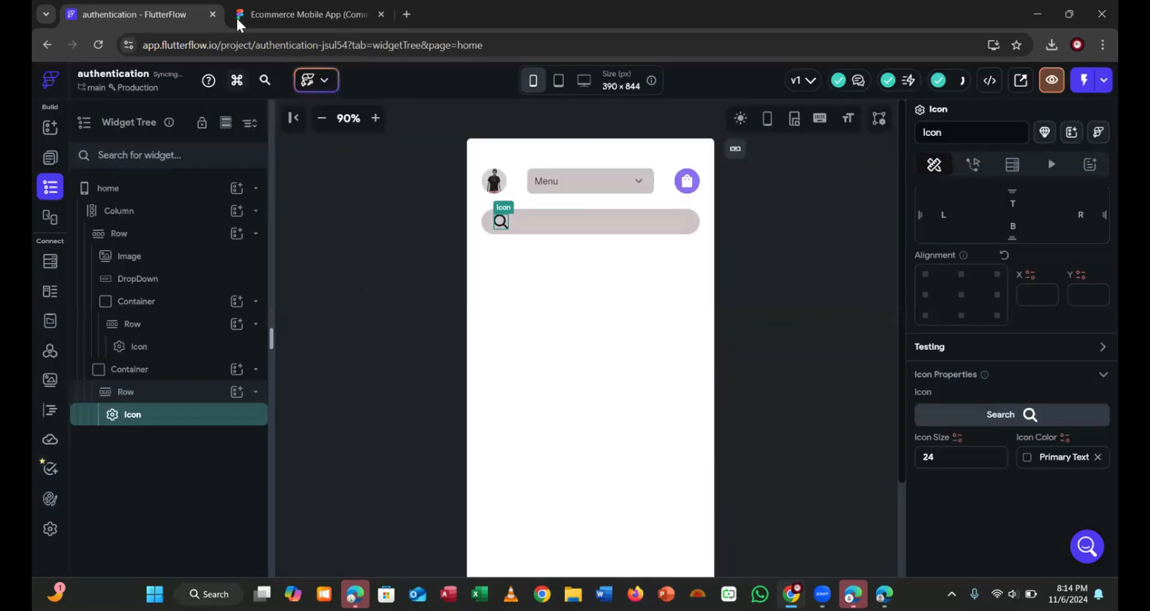
Inspect the Search label in the Figma design and add a Text widget after the icon in FlutterFlow's search bar row
click(270, 14)
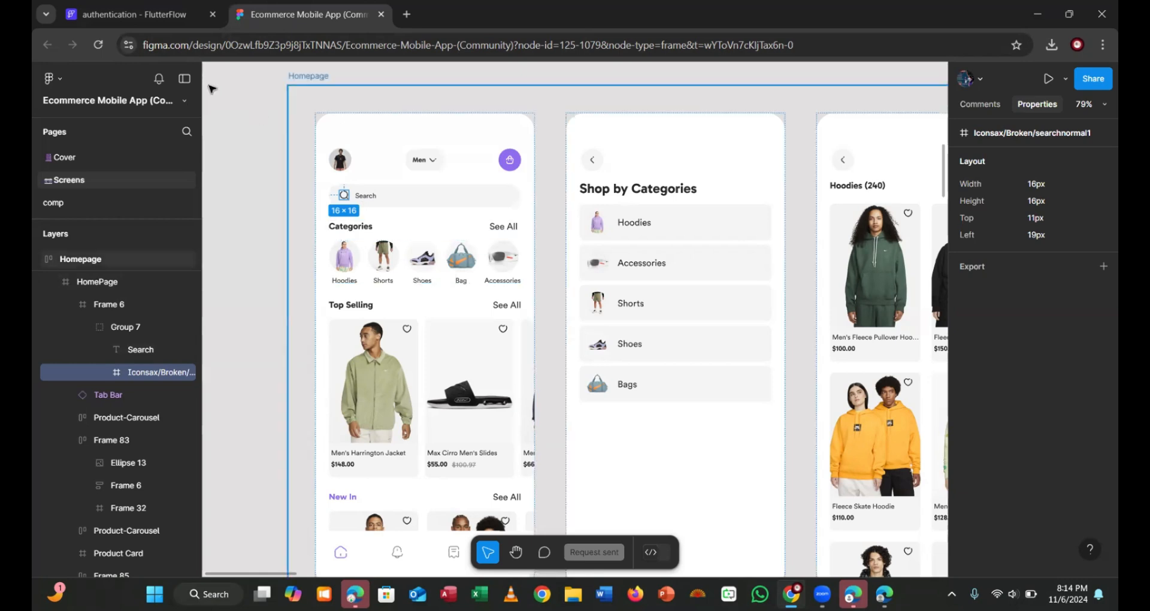
click(368, 195)
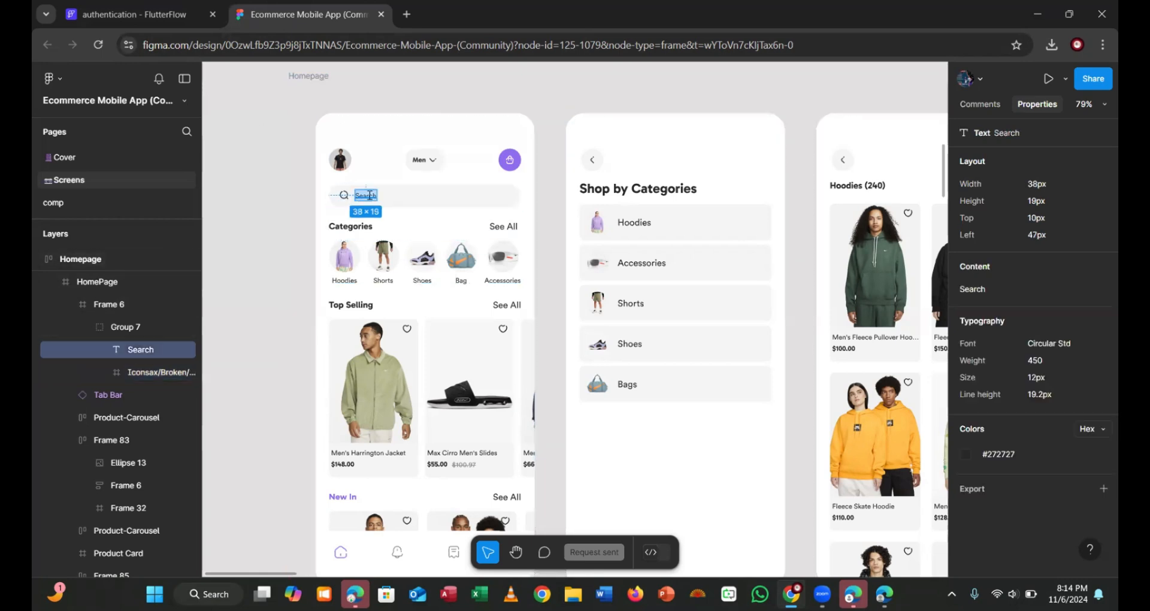
click(135, 15)
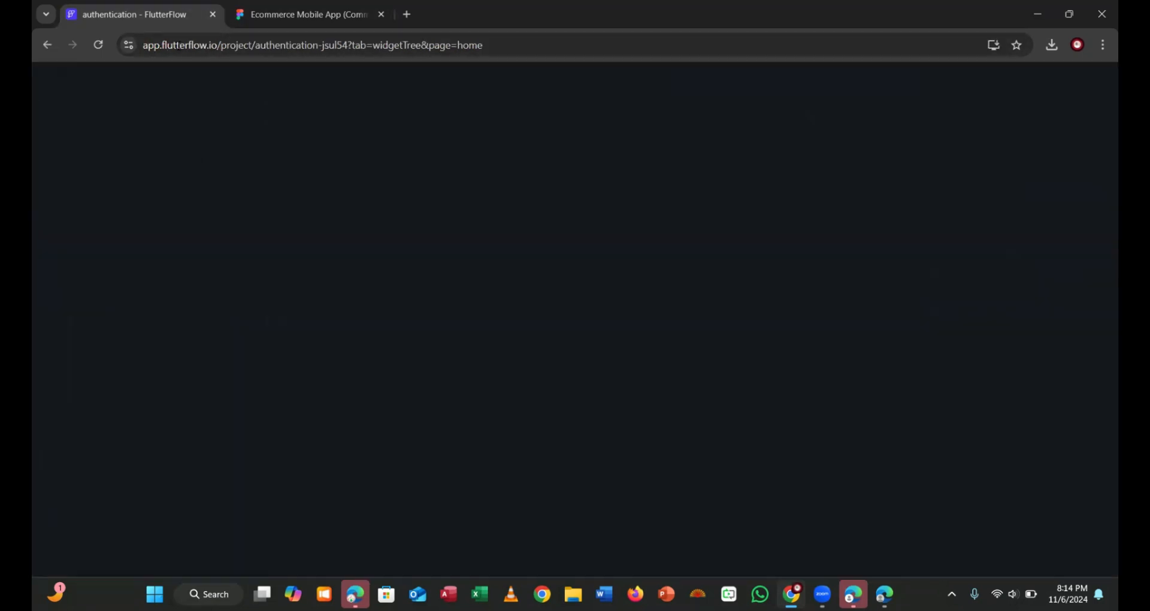
click(237, 391)
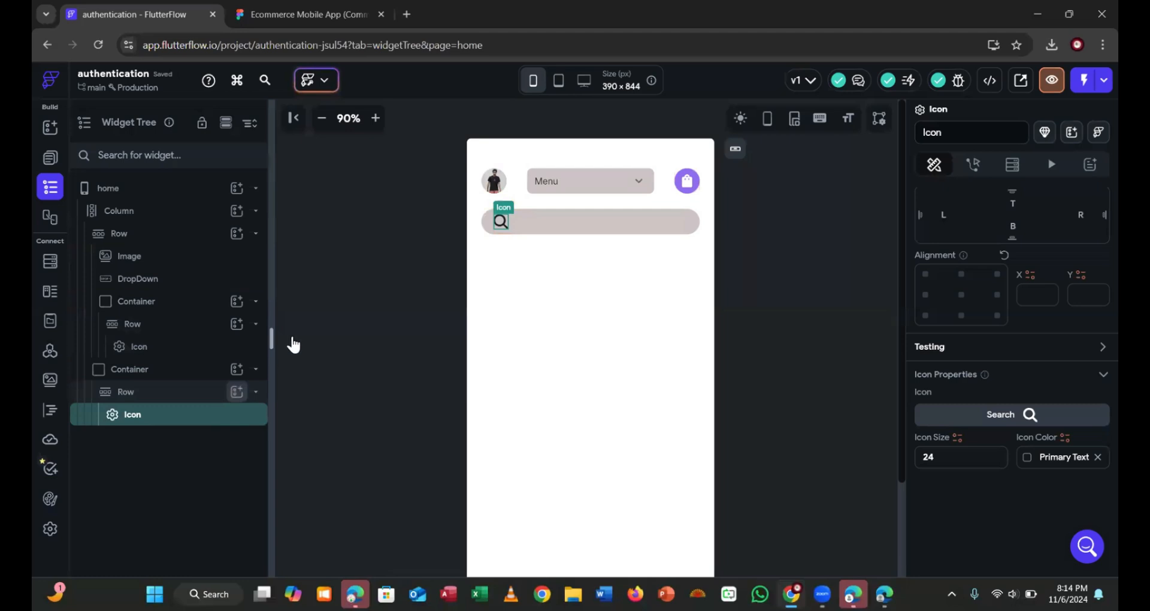
drag(321, 355, 513, 227)
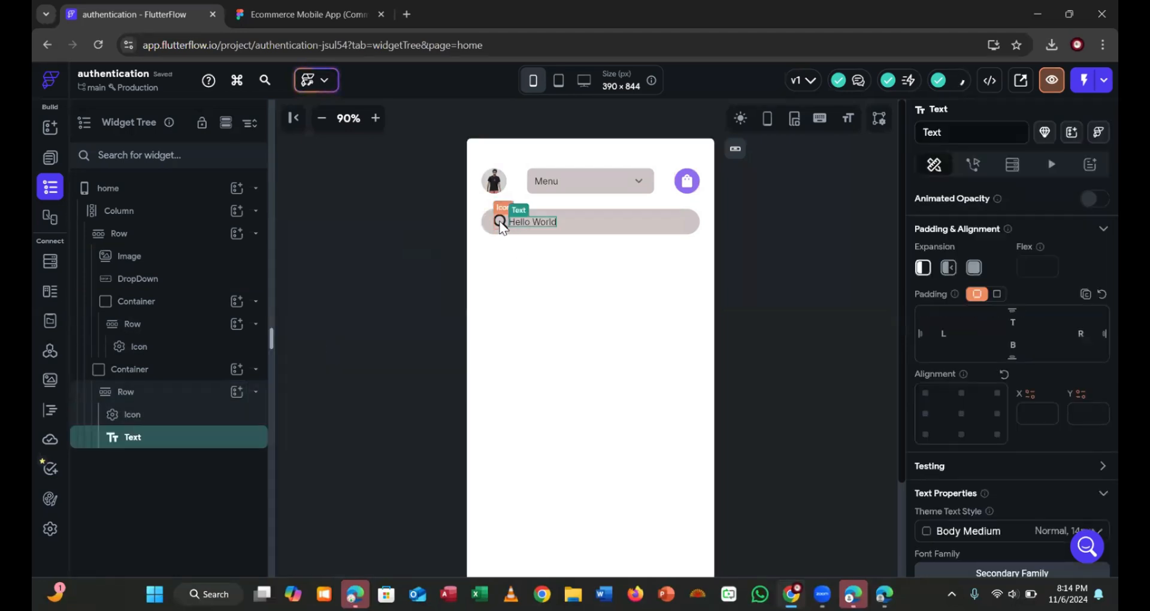
Set the search bar icon's size to 20
click(501, 222)
click(916, 522)
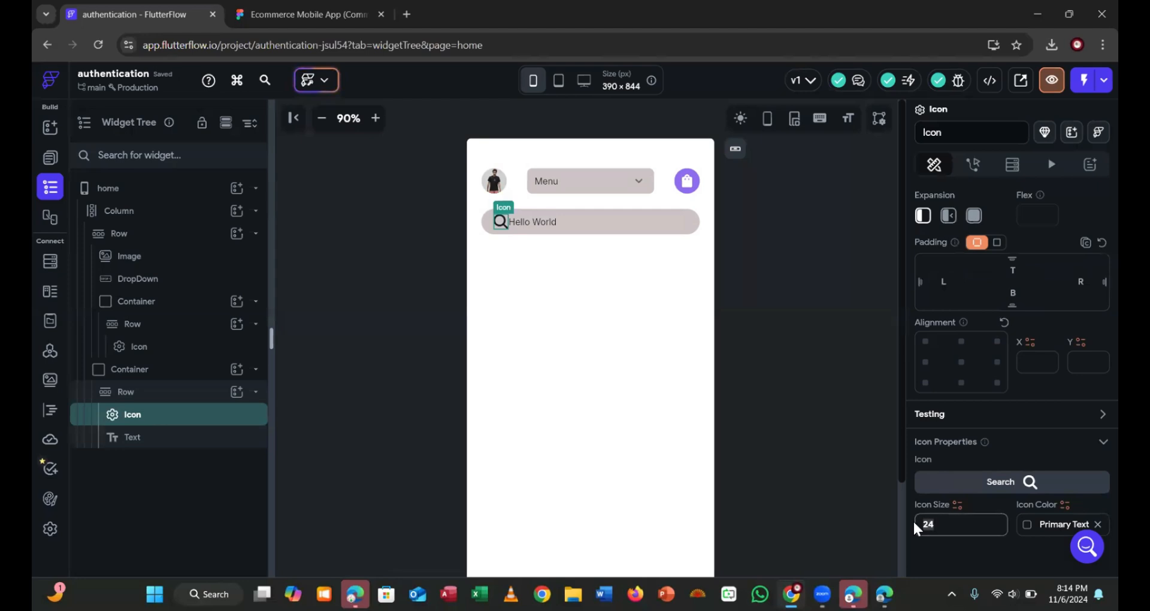
text(20)
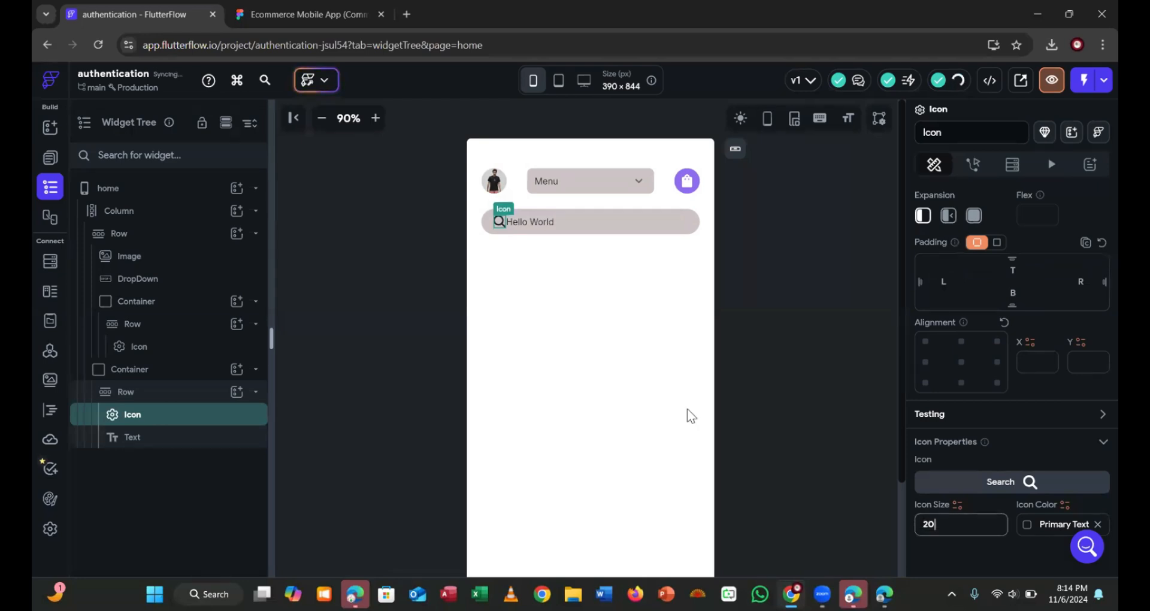
Change the search bar's text content to "Search"
click(535, 224)
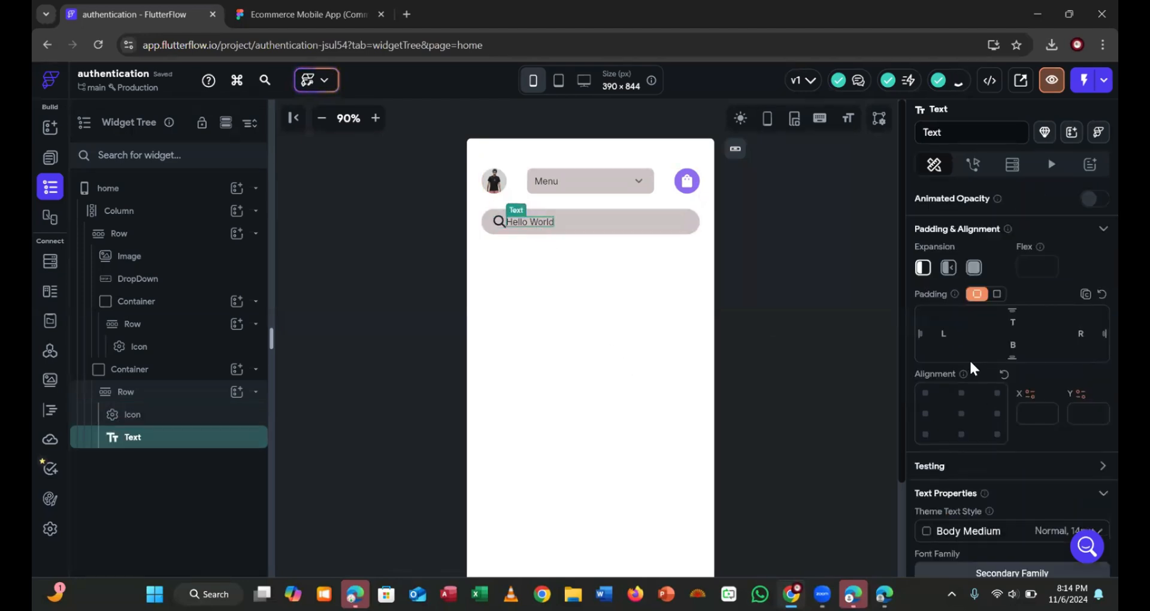
scroll(967, 348, up, 4)
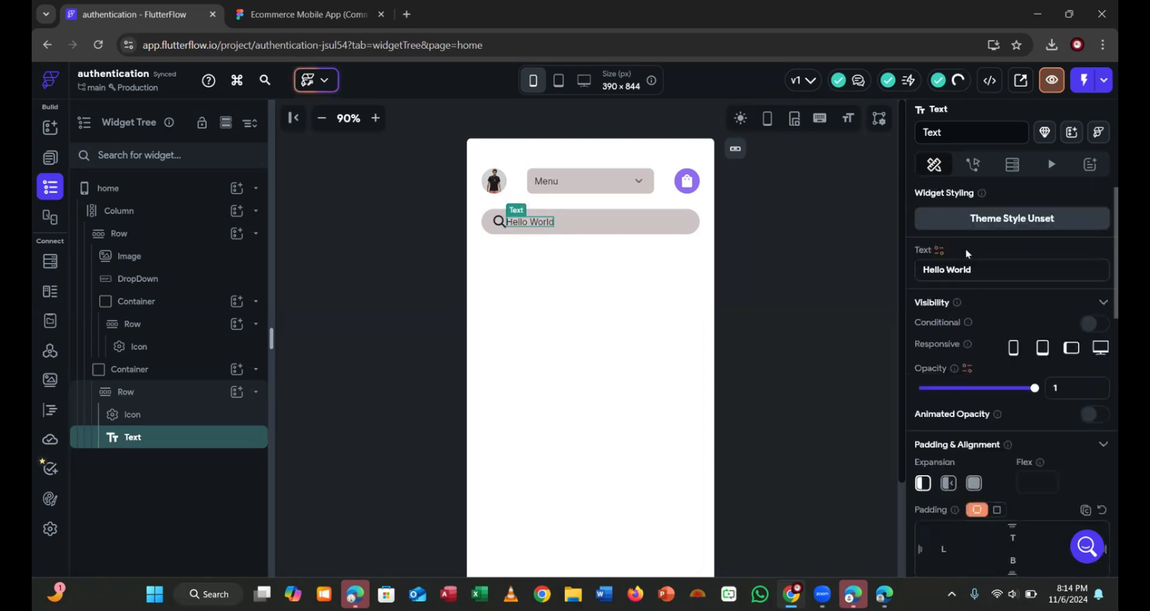
click(984, 272)
key(ctrl+a)
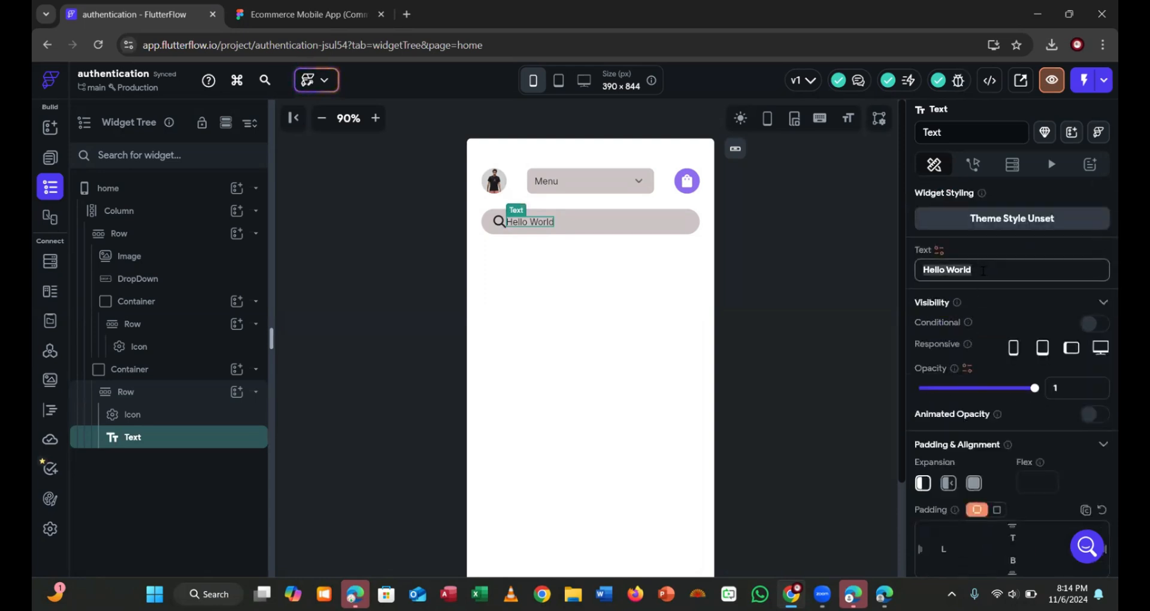
text(Search)
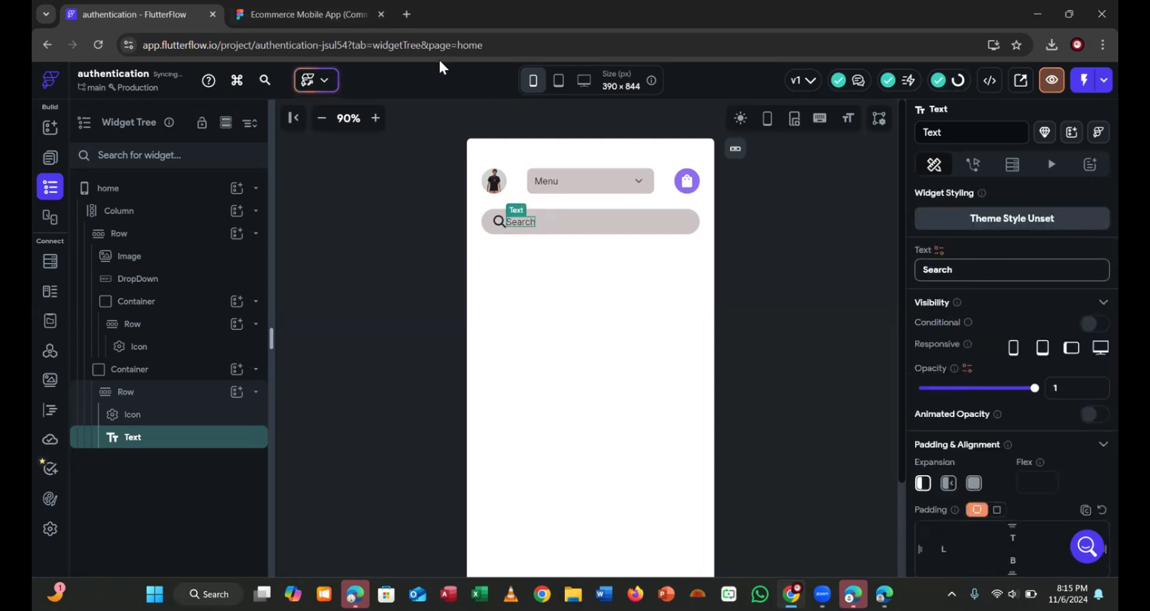
Check the Search label's position in the Figma design and add left padding to the Text widget in FlutterFlow's search bar
click(306, 13)
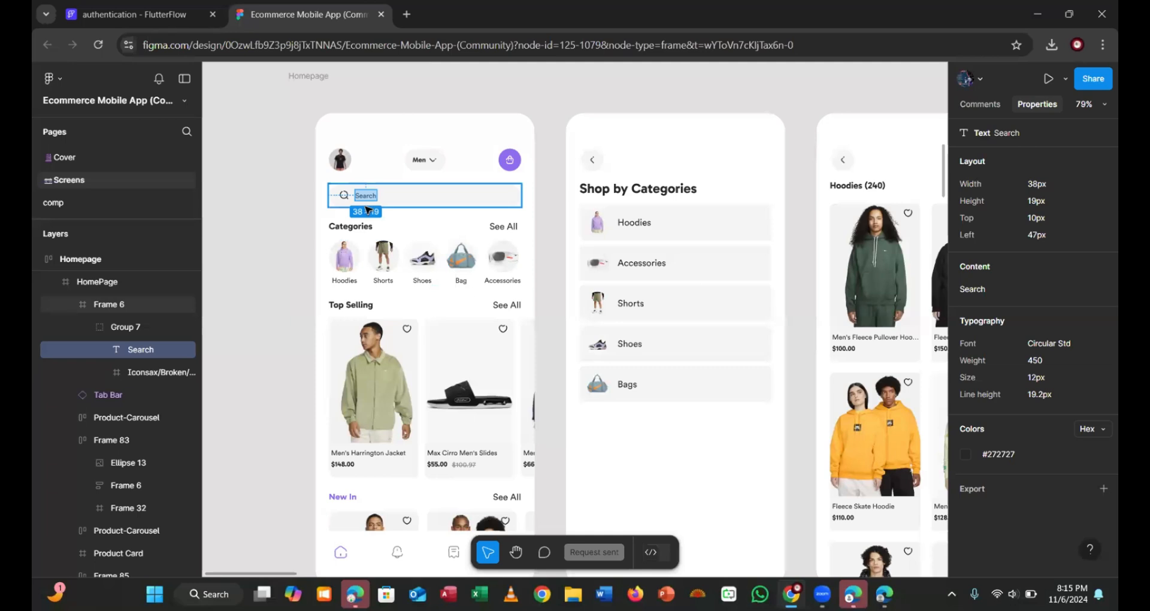
click(149, 17)
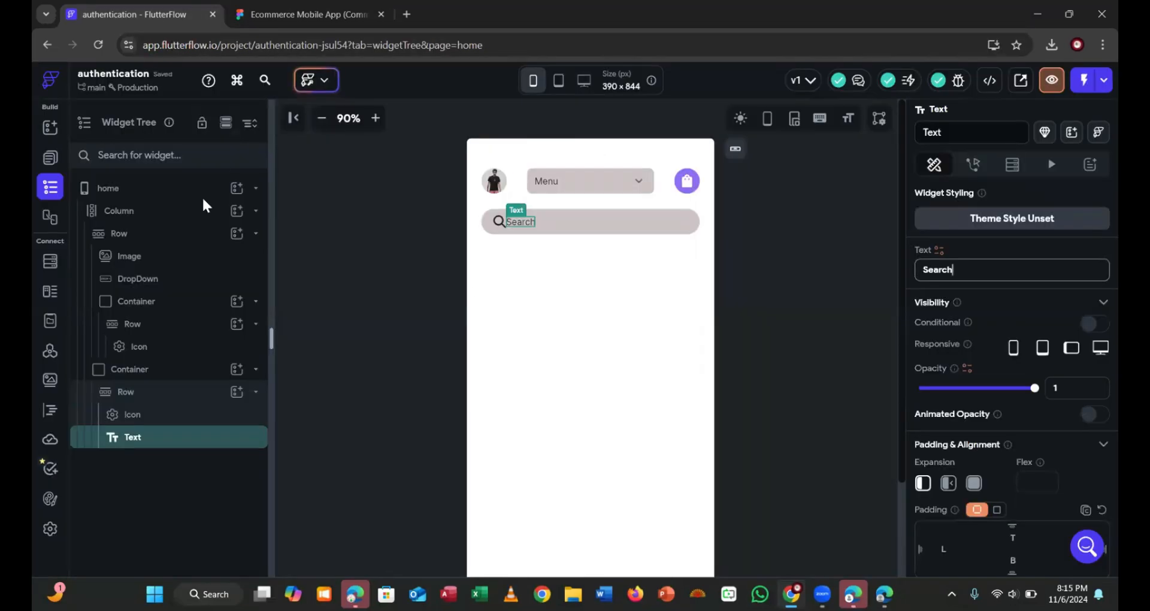
click(944, 547)
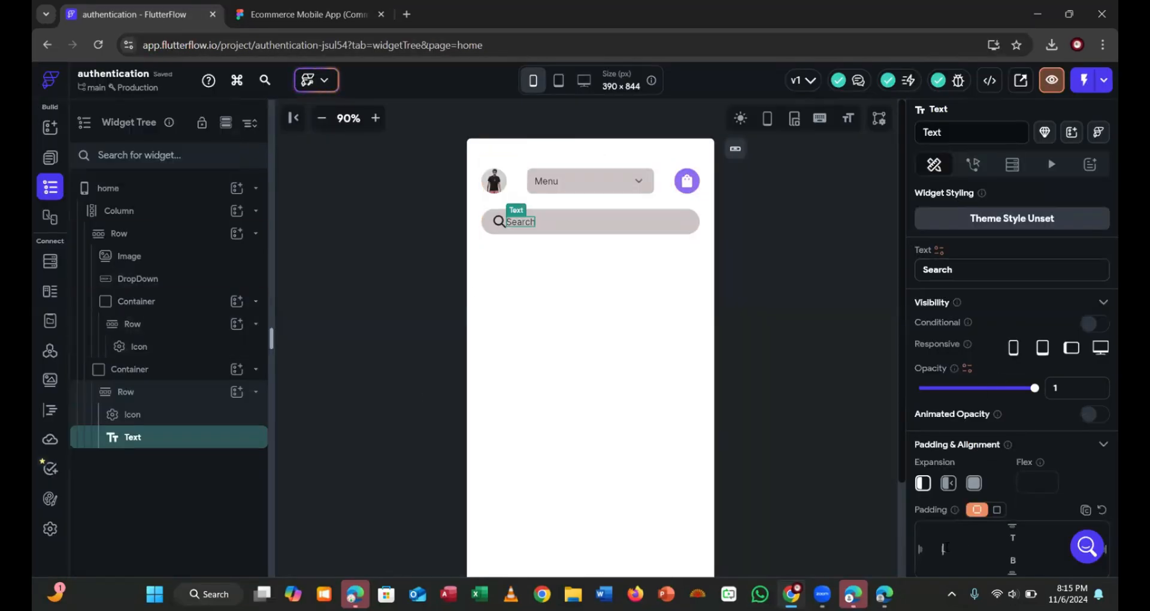
click(819, 458)
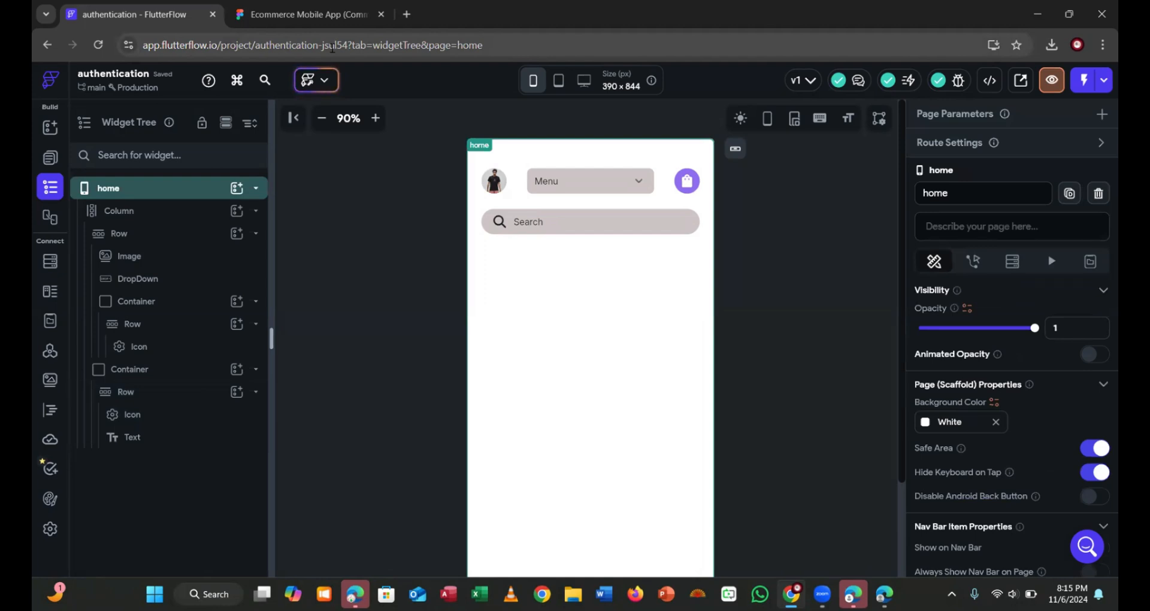
Review the section below the search bar in Figma and add a Row to the main Column in FlutterFlow
click(289, 11)
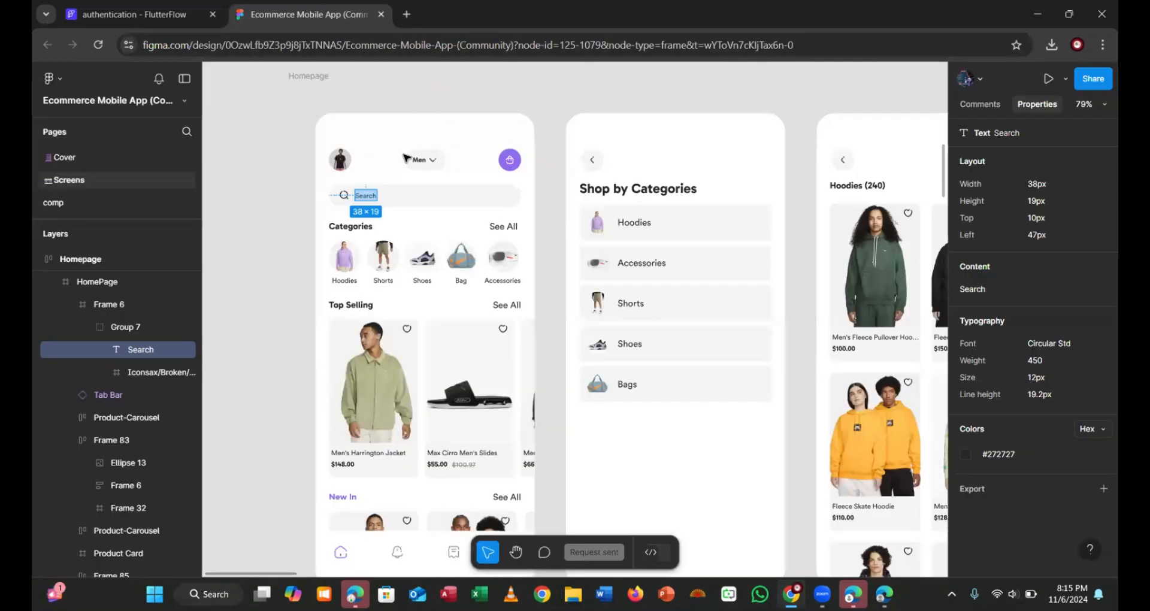
click(281, 253)
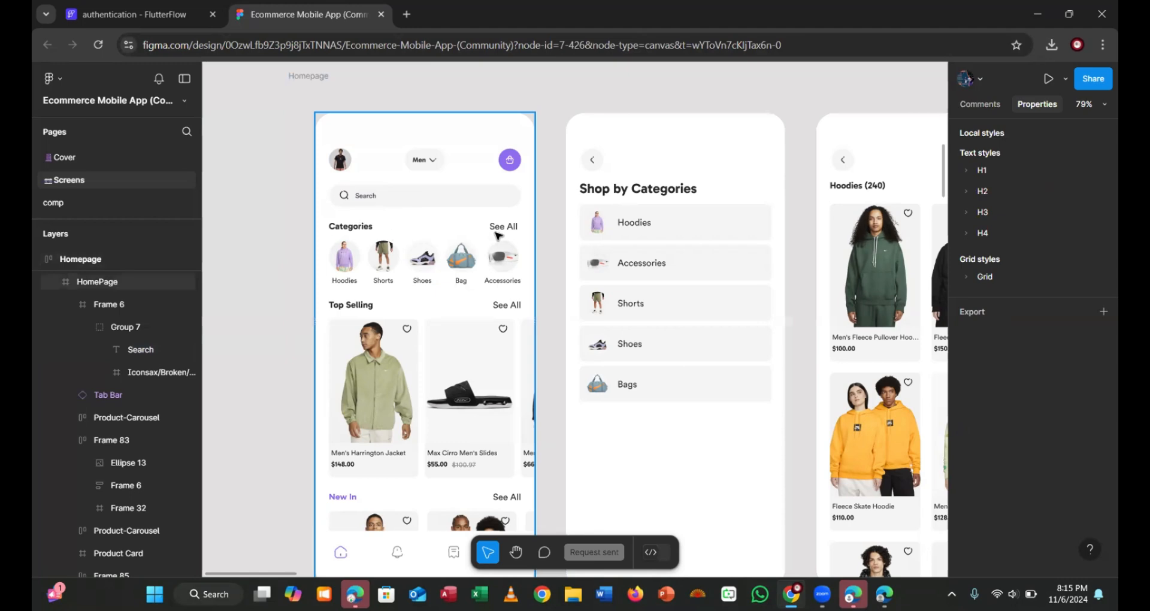
click(118, 13)
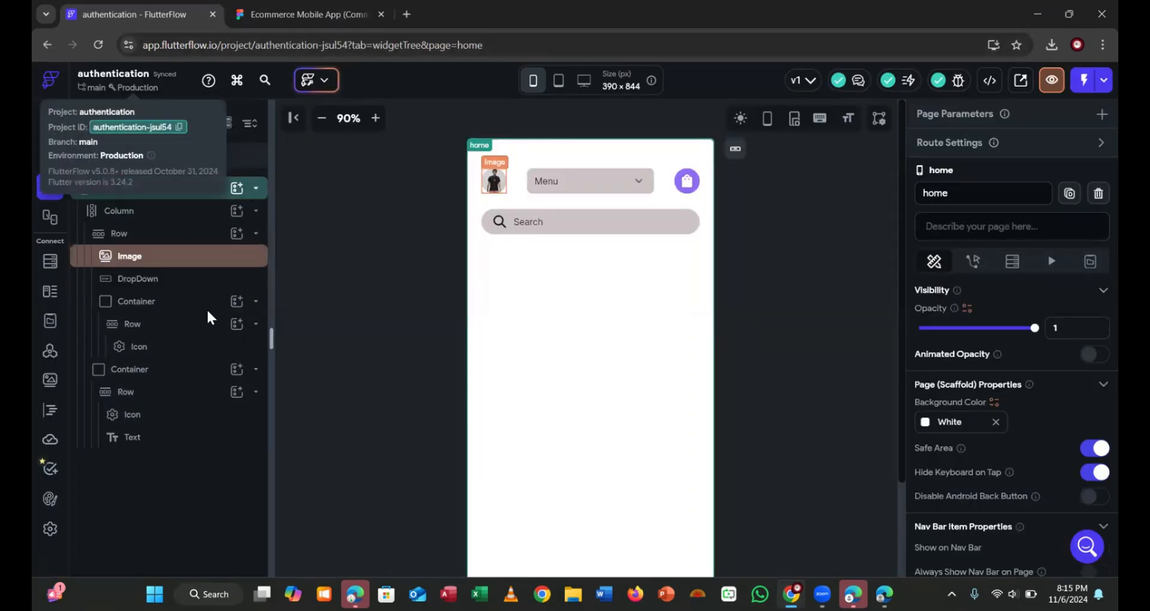
click(236, 211)
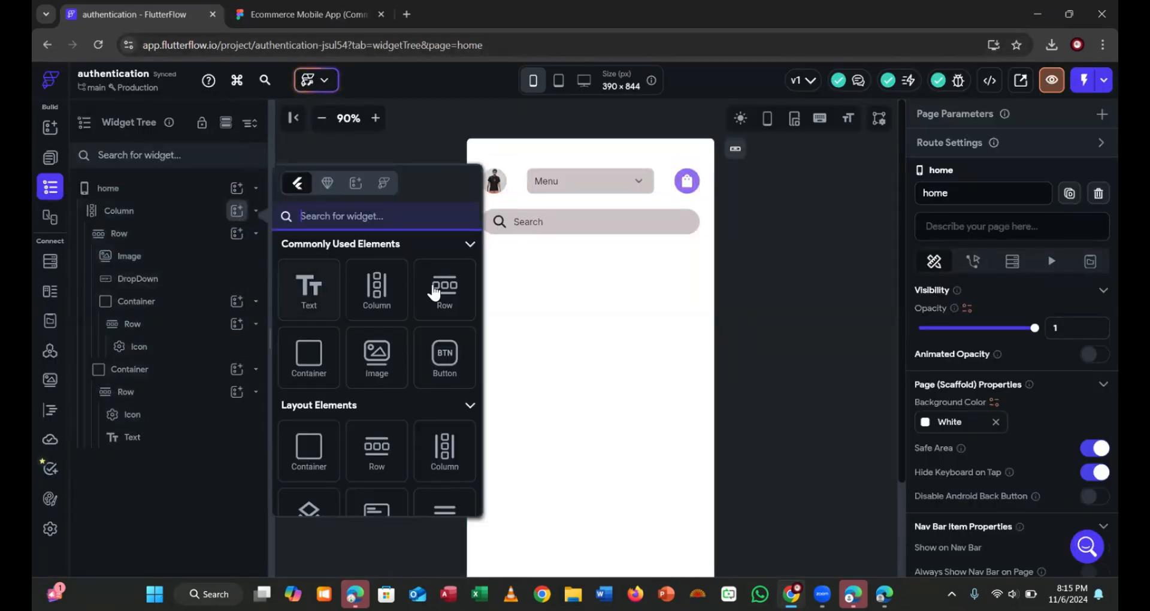
click(437, 290)
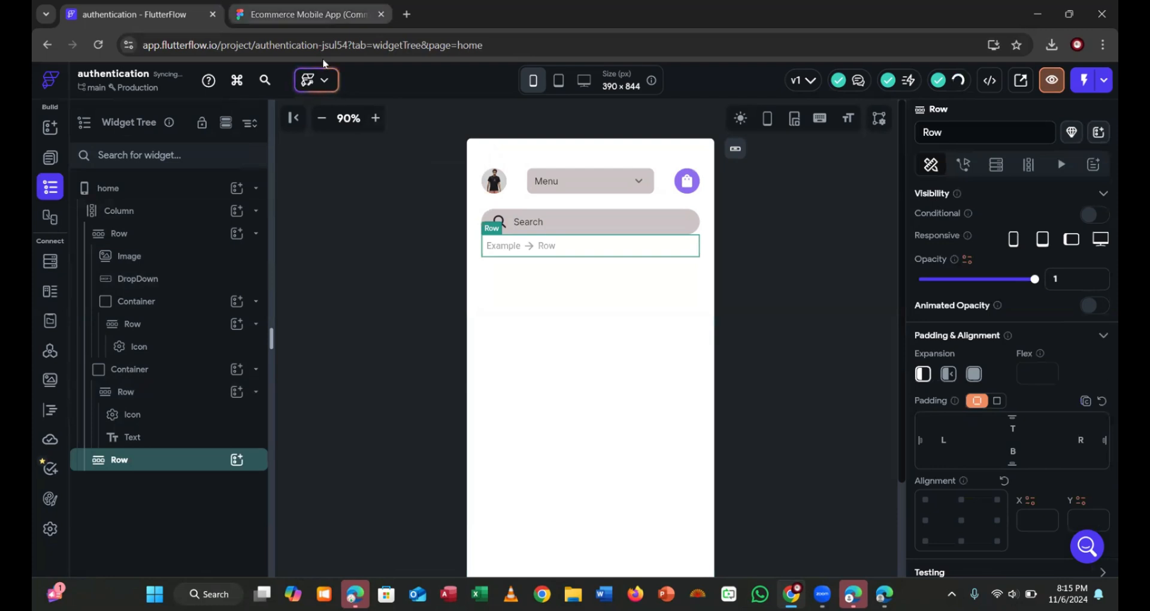
Inspect the Categories heading frame in Figma and set the new row's top padding to 24 in FlutterFlow
click(303, 14)
click(366, 235)
click(379, 228)
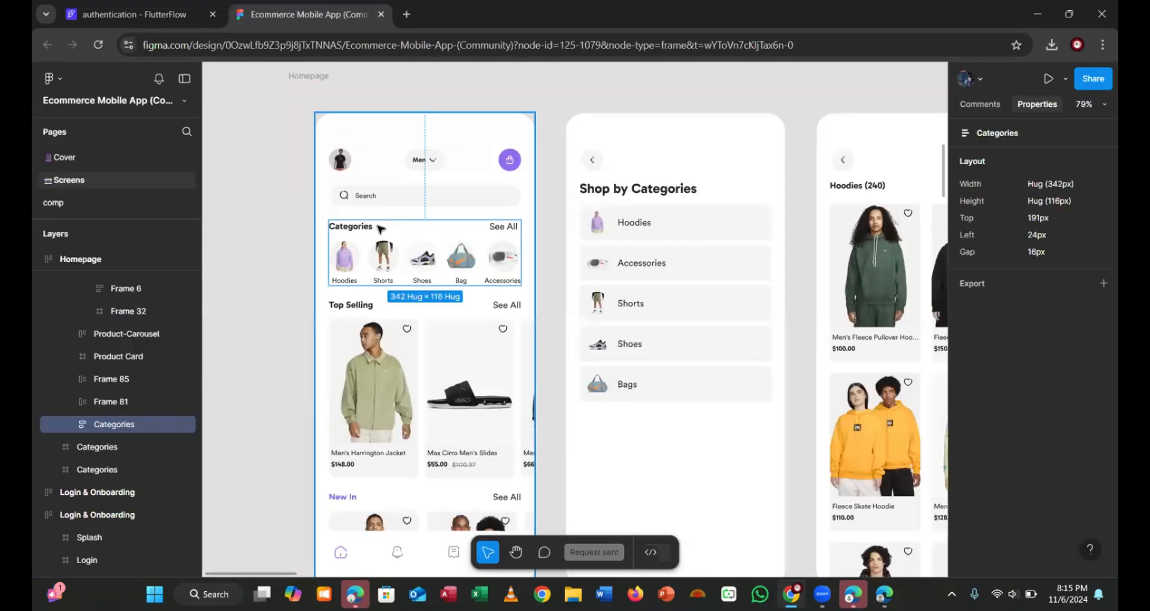
click(370, 230)
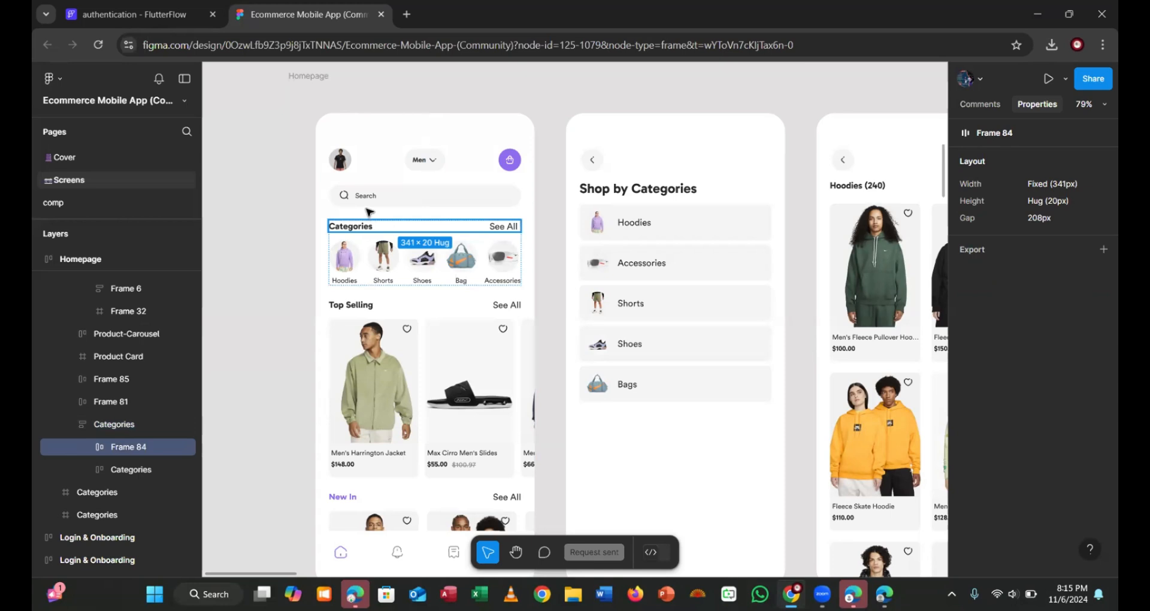
click(131, 14)
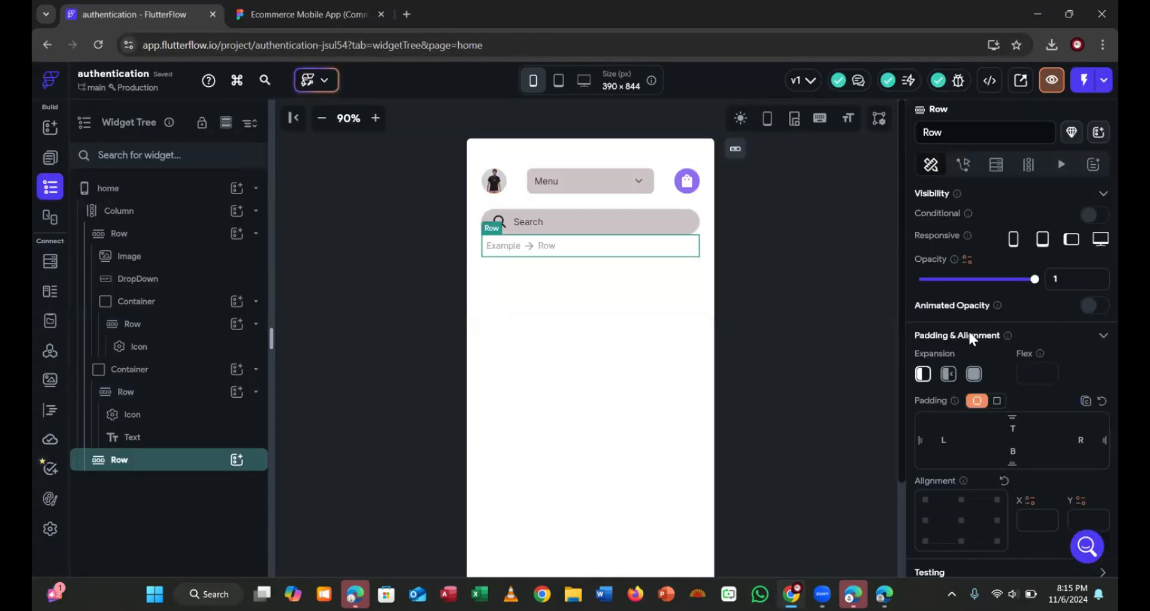
click(1011, 428)
text(24)
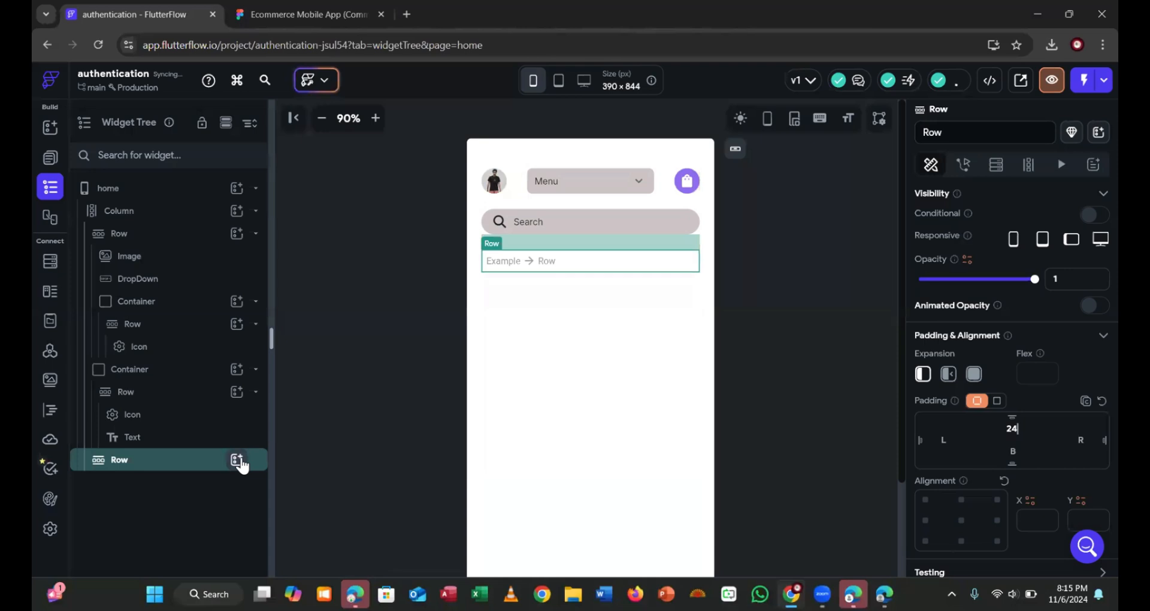
Add a Text widget to the new row and set its content to "Categories", matching the heading in the Figma design
click(236, 460)
click(308, 342)
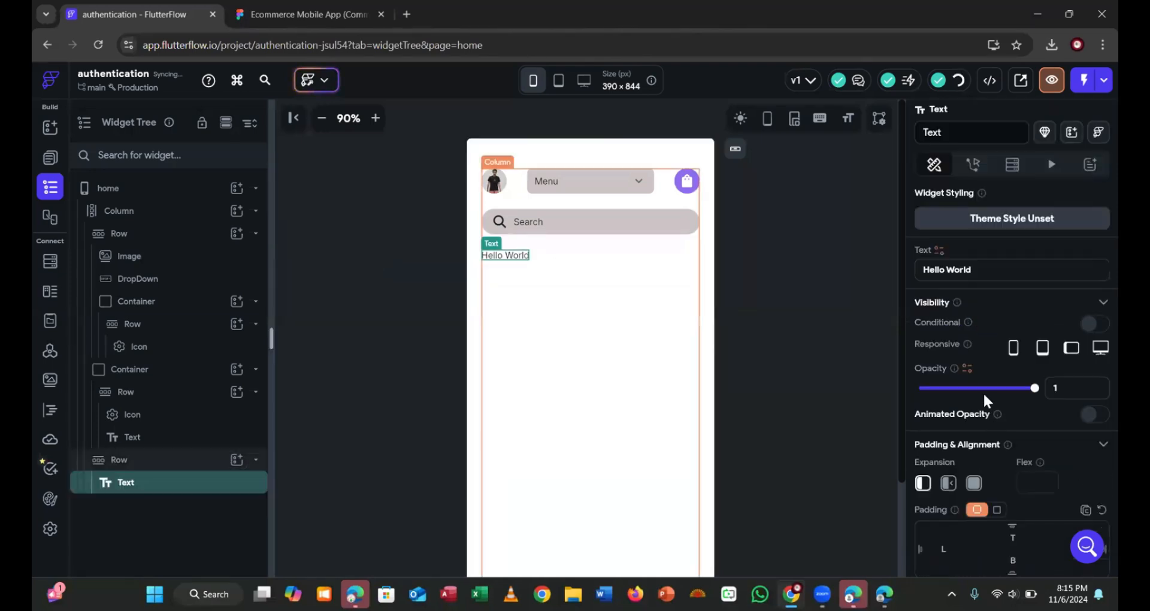
drag(989, 270, 371, 144)
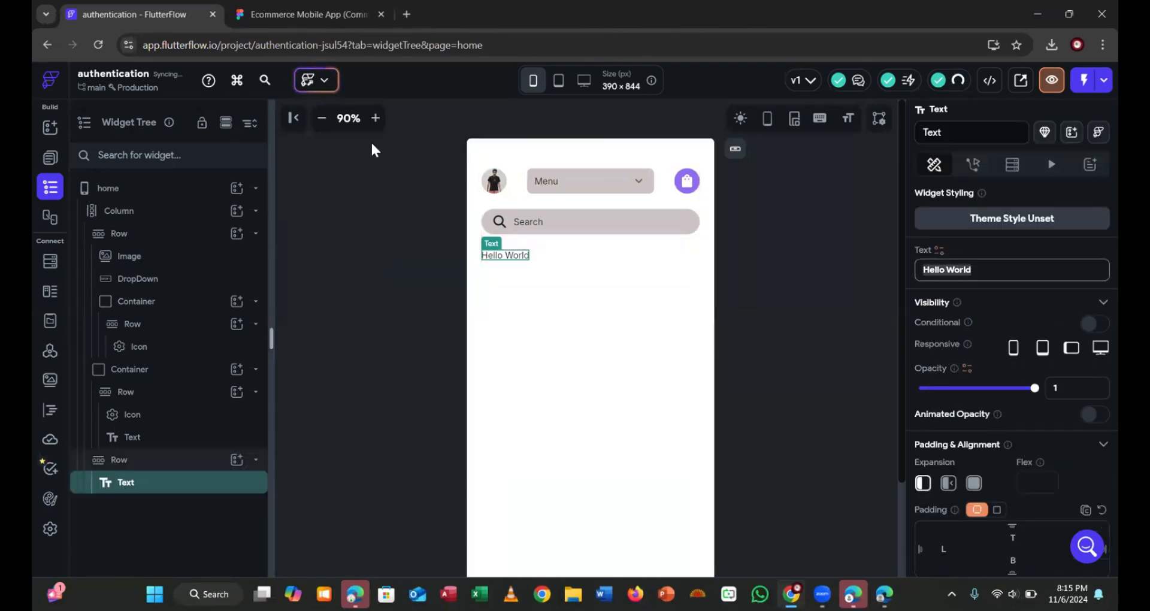
click(310, 19)
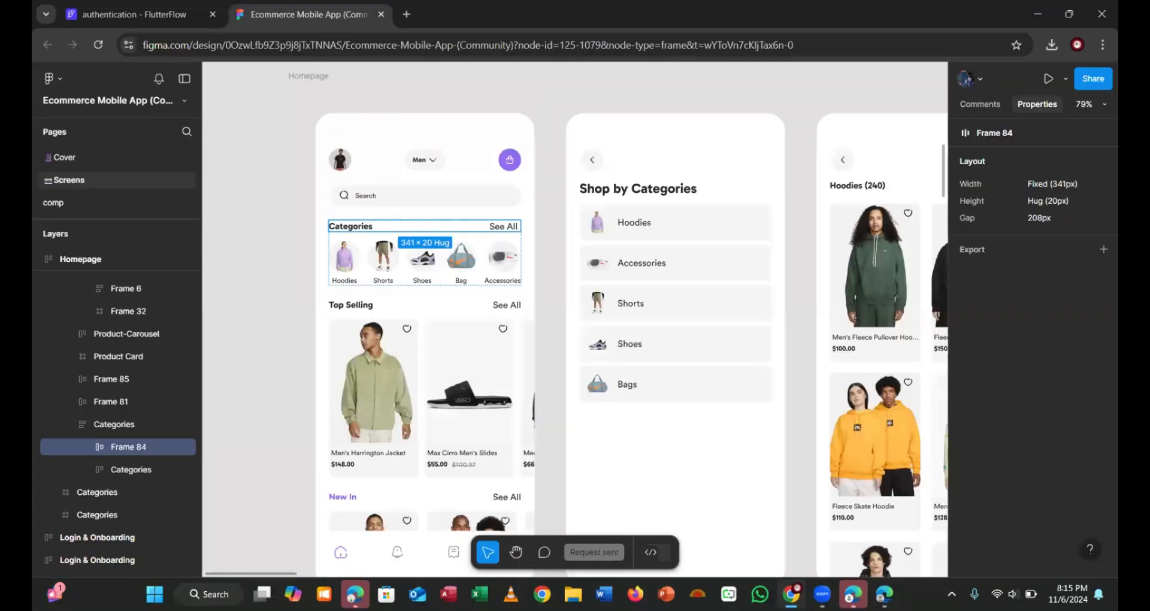
click(359, 227)
click(109, 4)
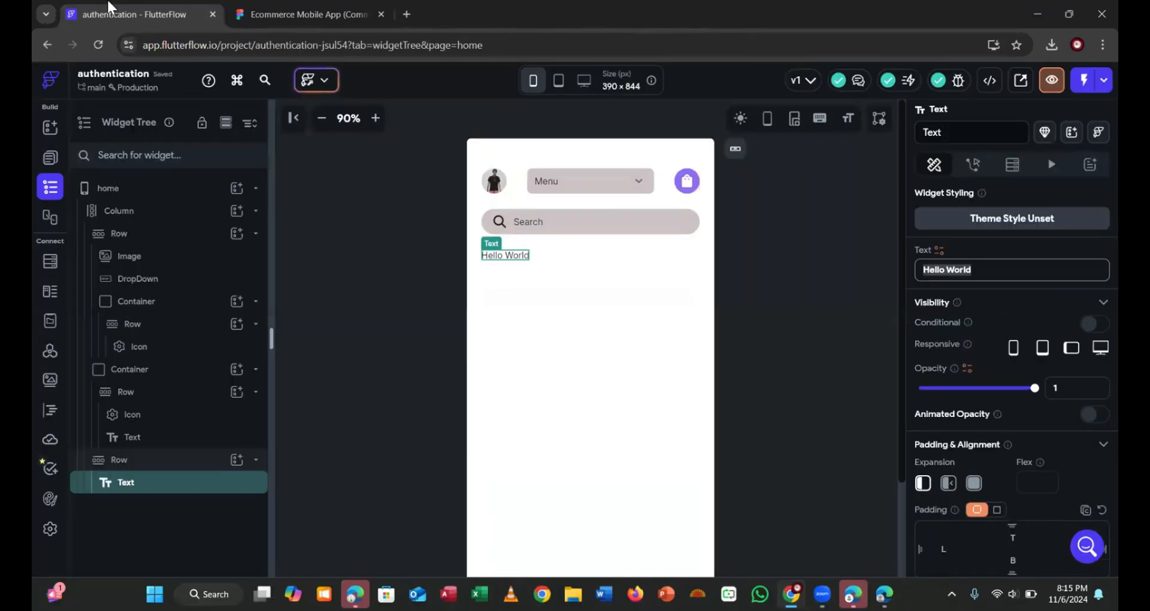
text(Categories)
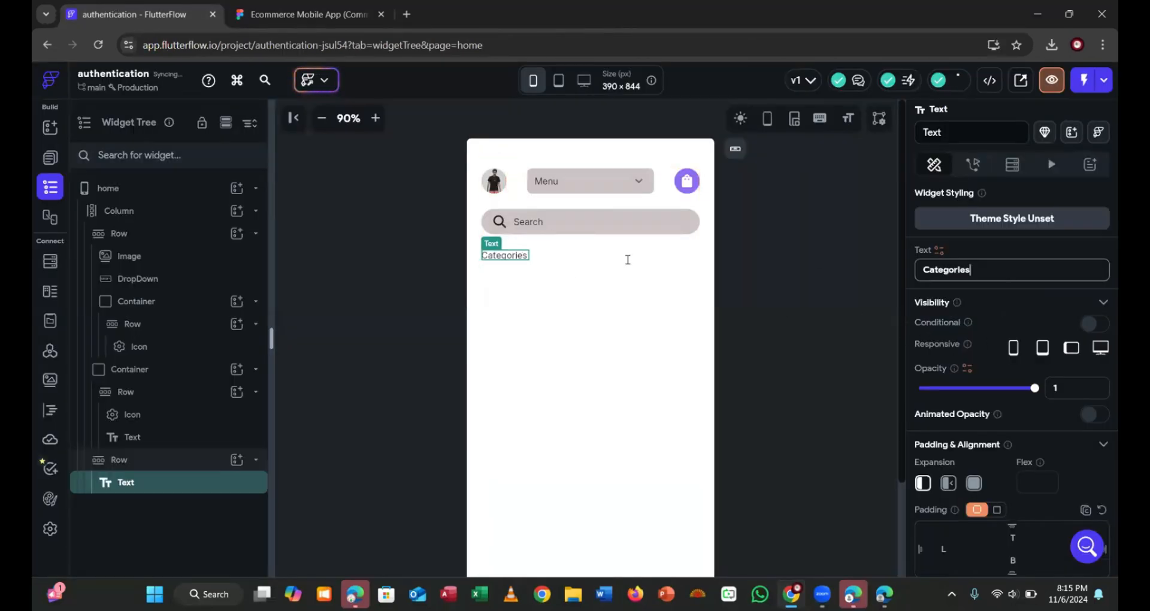
Check the Categories heading's typography in Figma and set the FlutterFlow text to font size 16 and weight 700 - Bold
click(303, 16)
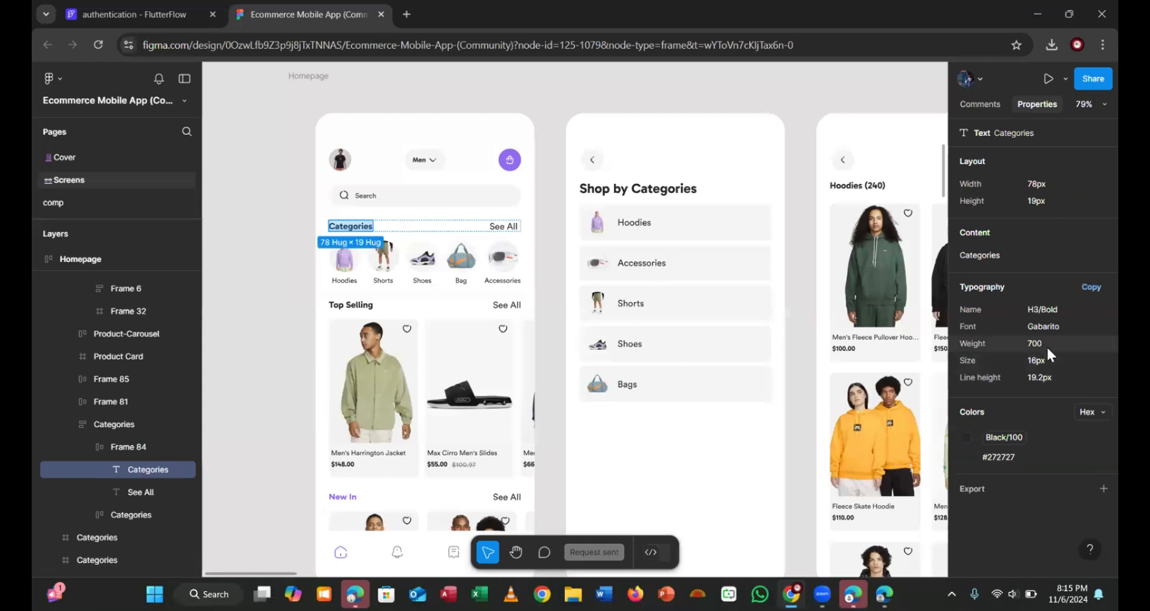
click(160, 21)
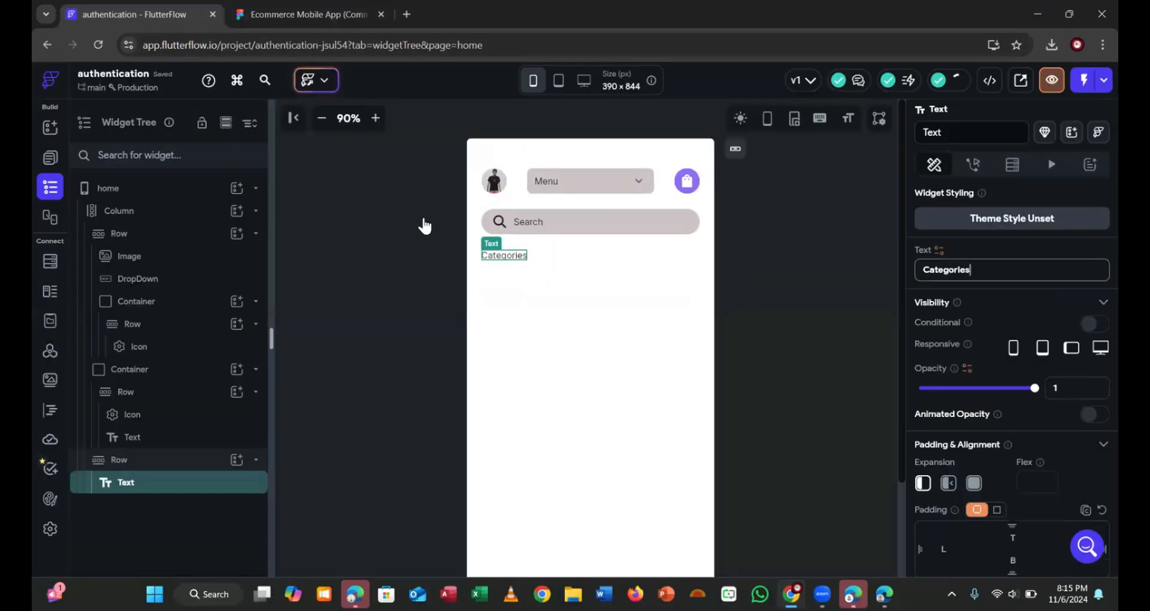
scroll(958, 479, down, 5)
scroll(964, 487, down, 3)
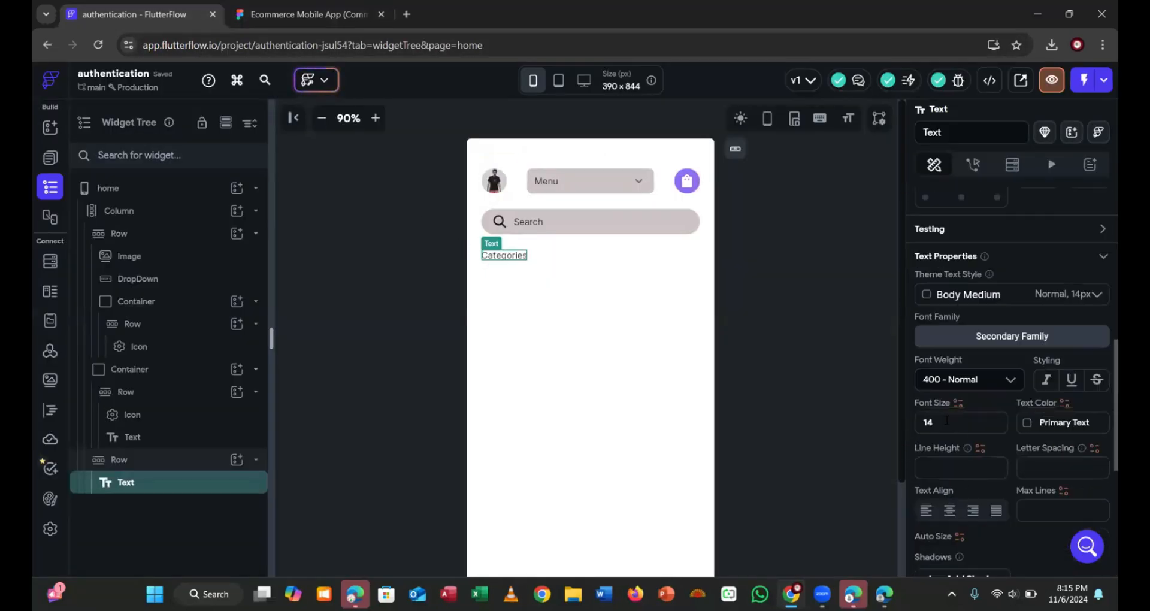
drag(945, 422, 890, 417)
text(16)
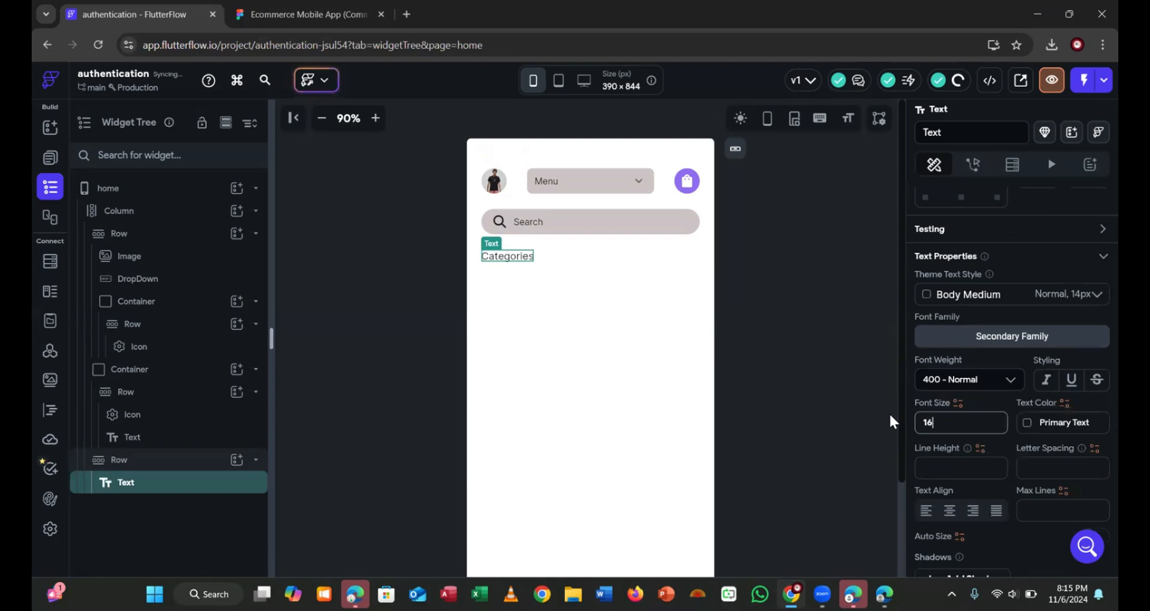
click(956, 376)
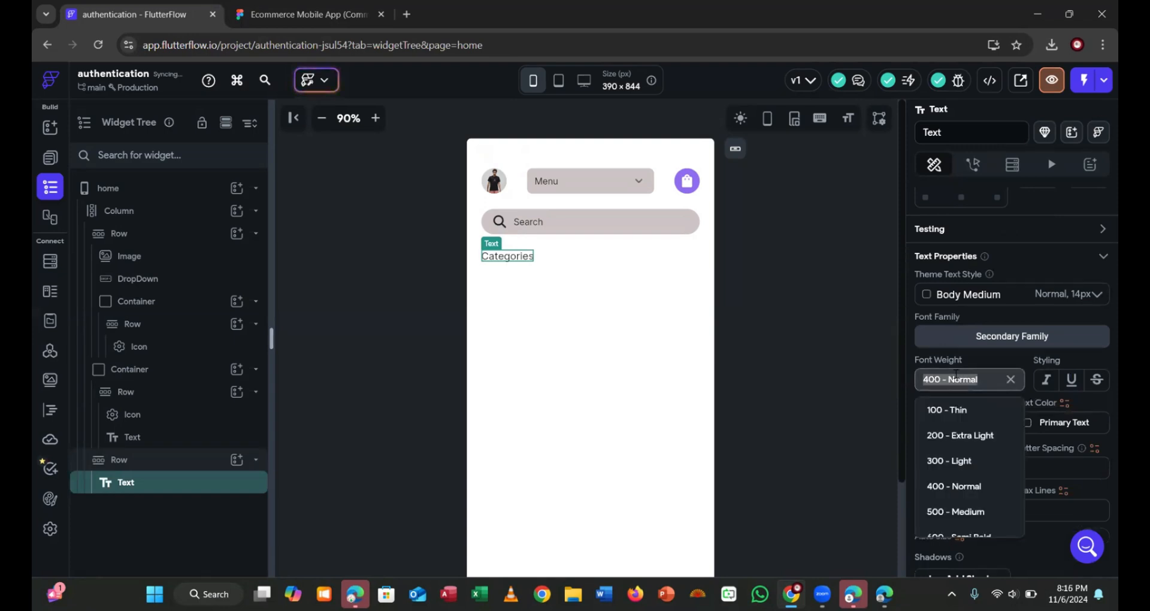
text(700)
key(Return)
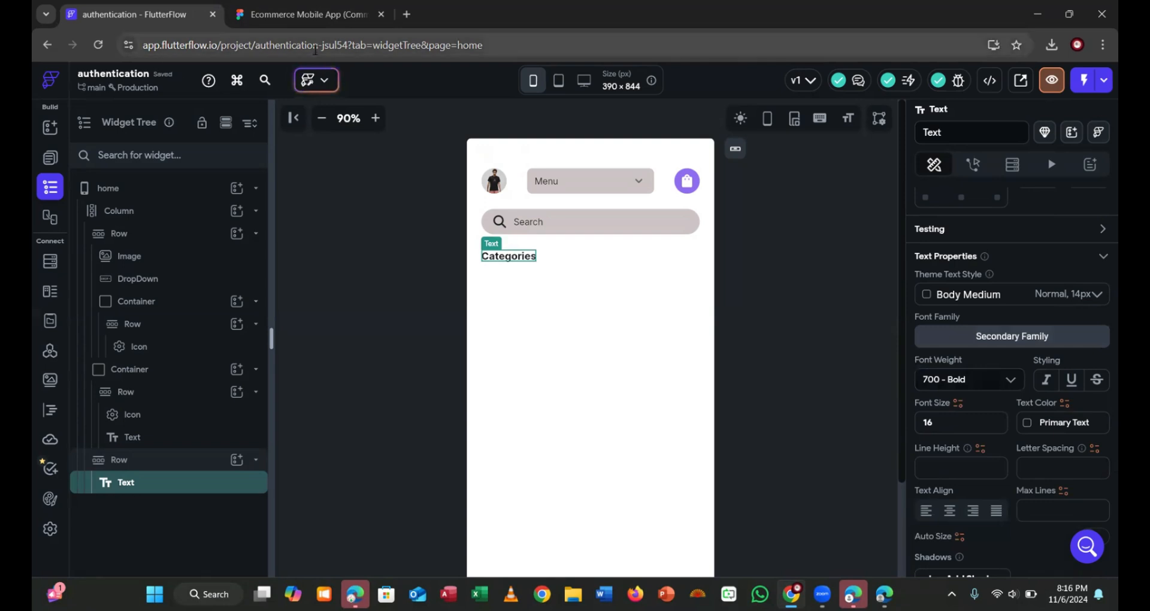
Inspect the See All label beside Categories in Figma and duplicate the Categories text within its FlutterFlow row
click(321, 18)
click(502, 226)
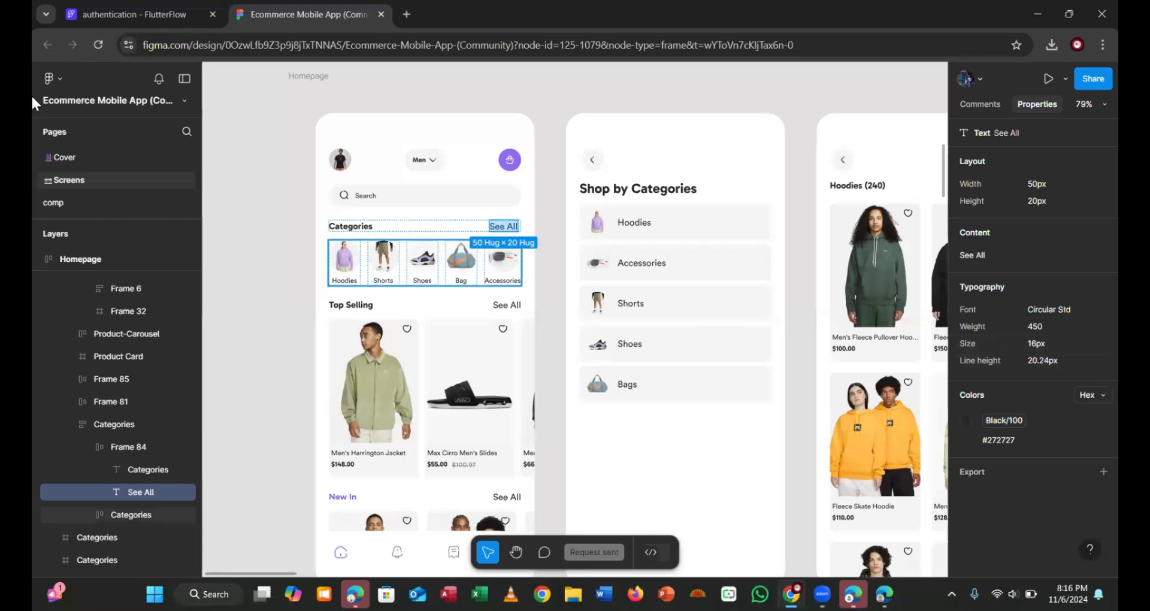
click(124, 15)
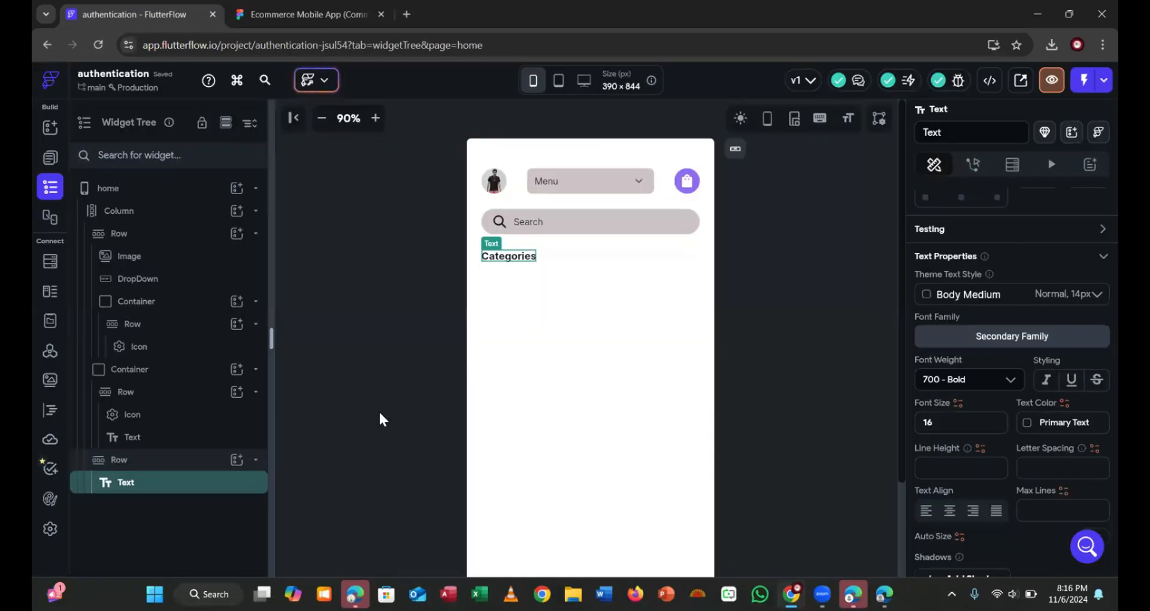
right_click(174, 483)
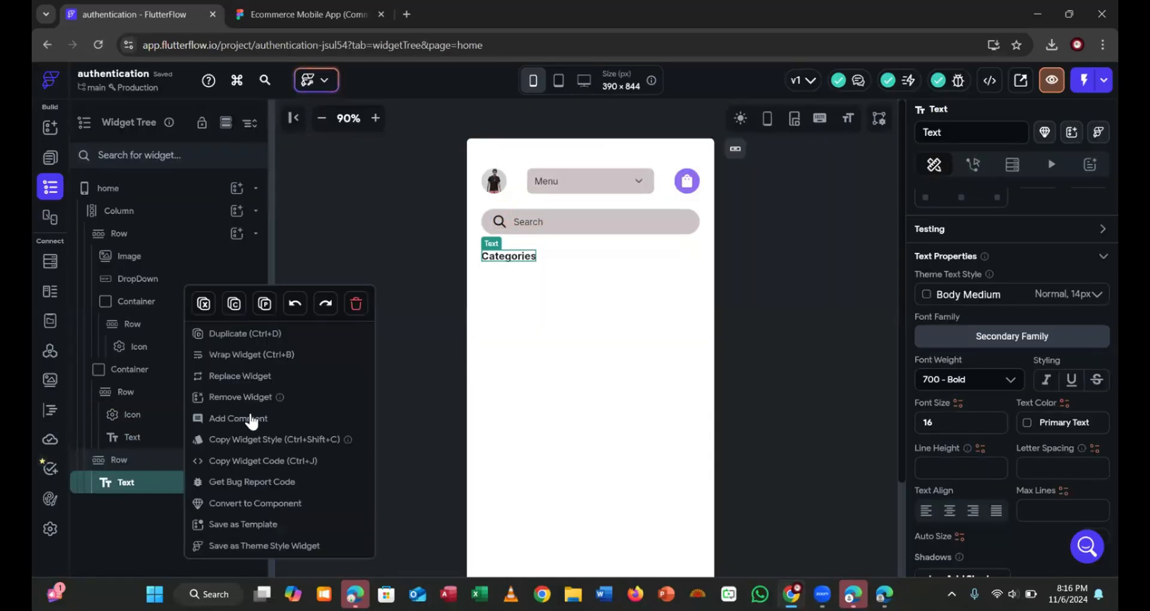
click(239, 333)
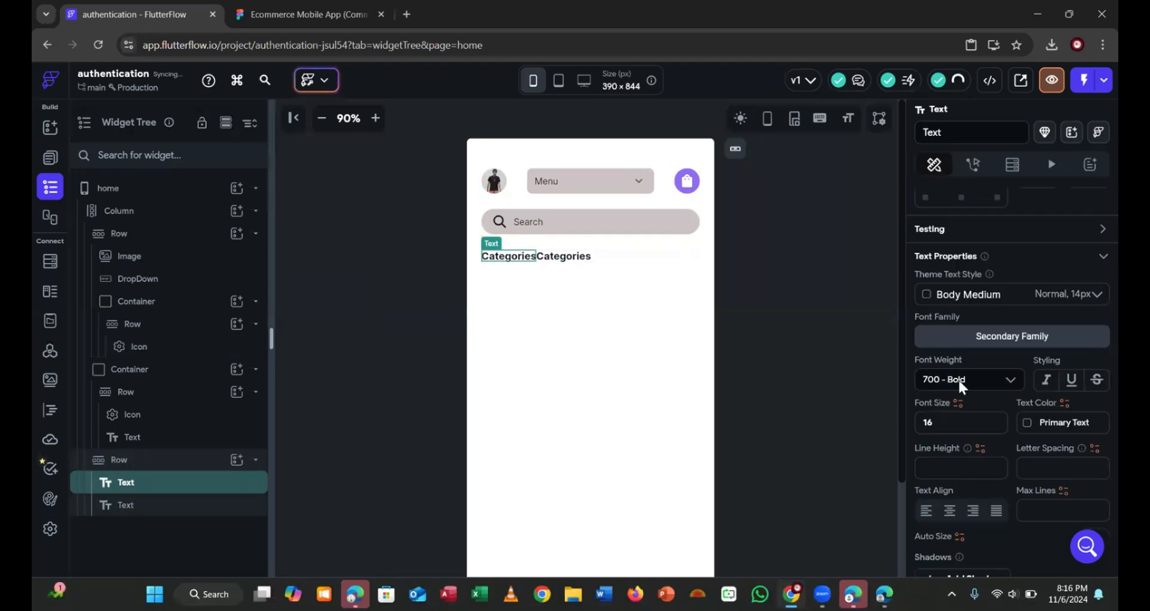
scroll(980, 338, up, 3)
scroll(973, 304, up, 3)
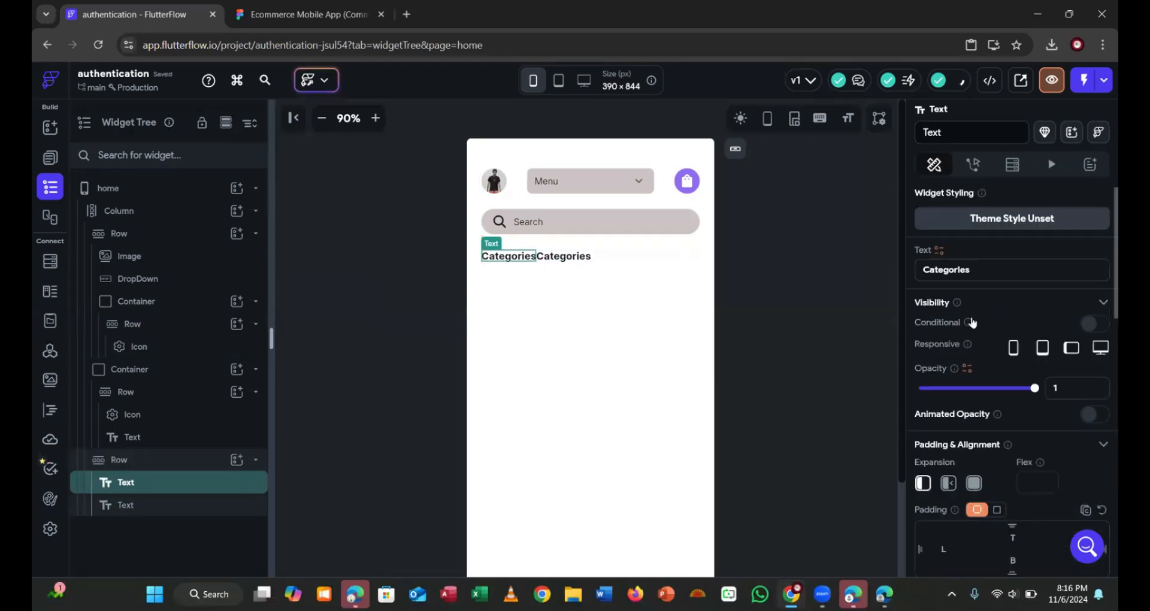
double_click(963, 269)
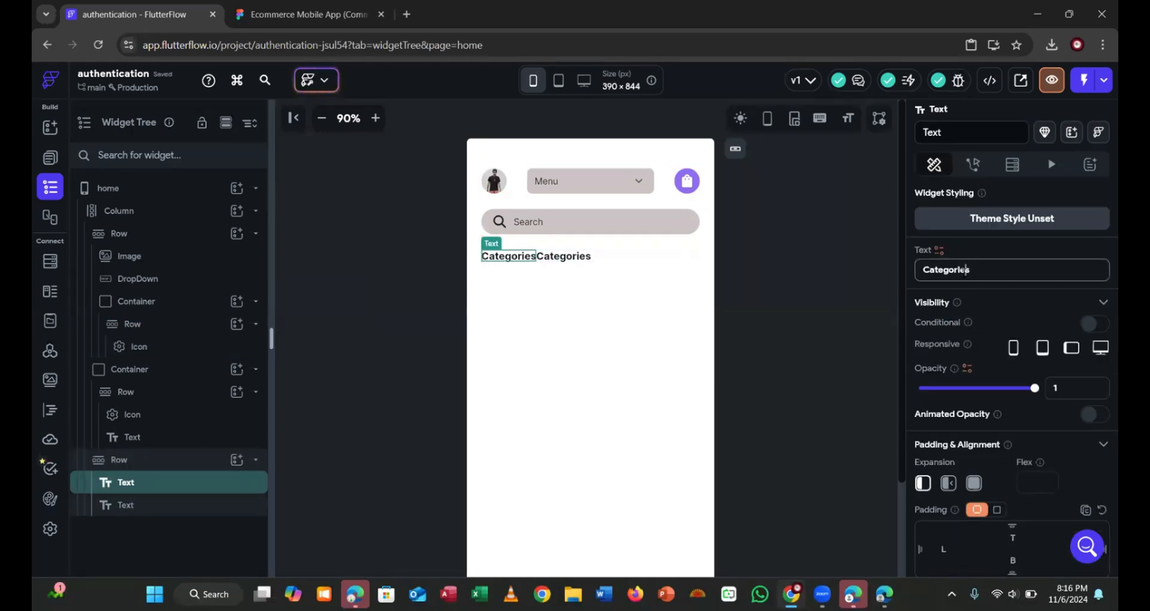
text(CAESYENnMVVaWGgwWDJSNmNHMW1PR1J4R0FJaUx4SWNDZ3BEWVhSbFoyOXlhV1Z6RVFBQUFBQUFBREJBS0FkQUJxZ0JBUG9EQVBJRkN3a0FBQUFBQUFEd1B4b0FZZ0RDQVFBPQ==)
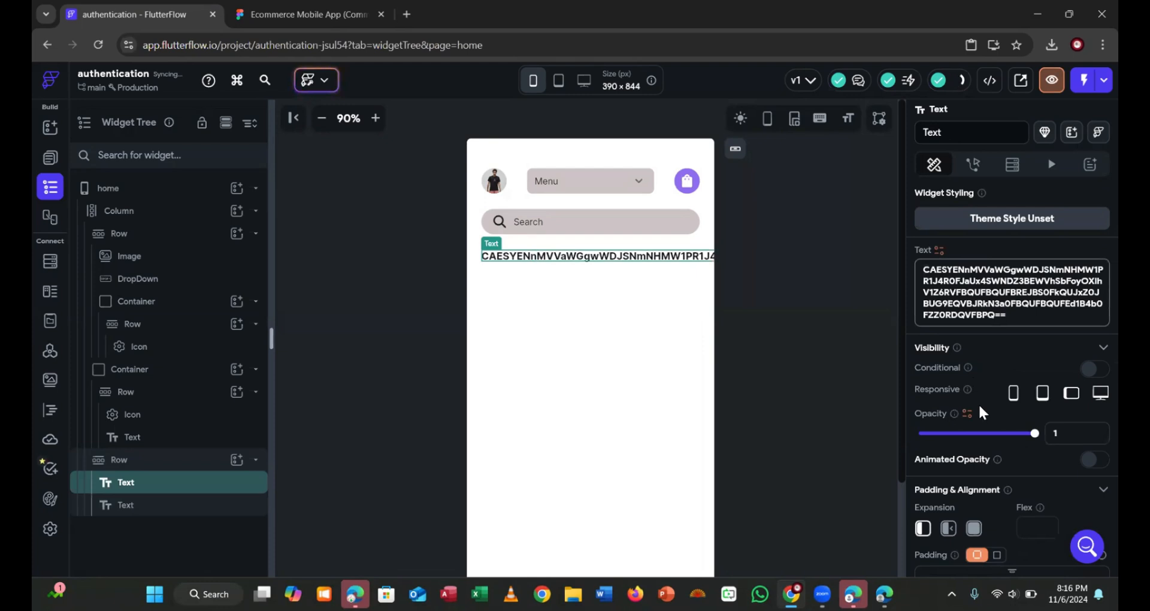
text(Se)
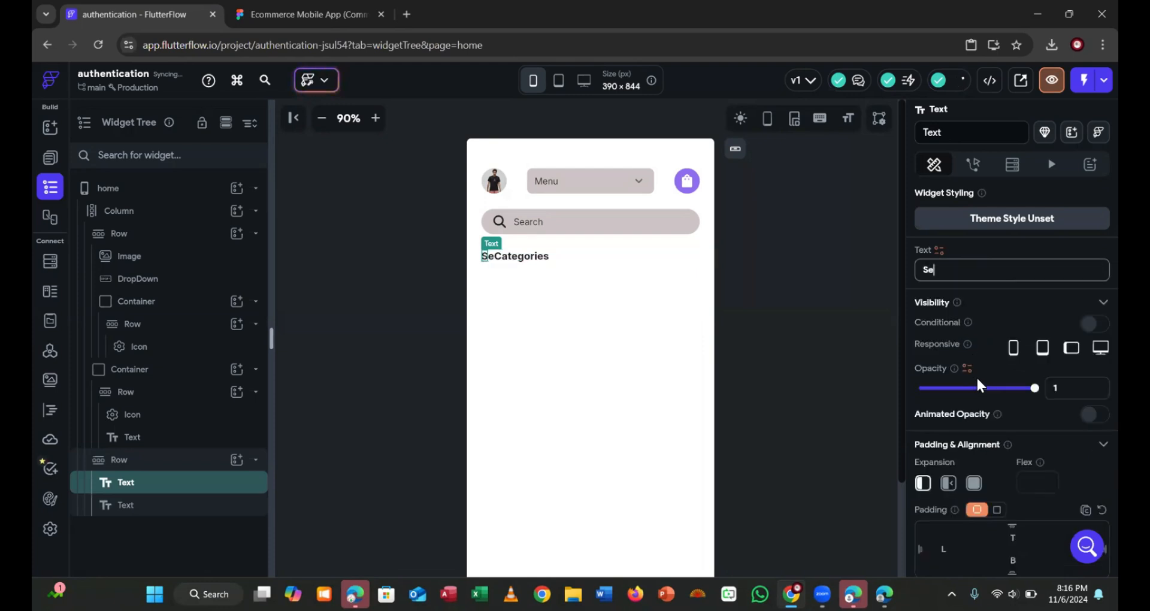
text(e All)
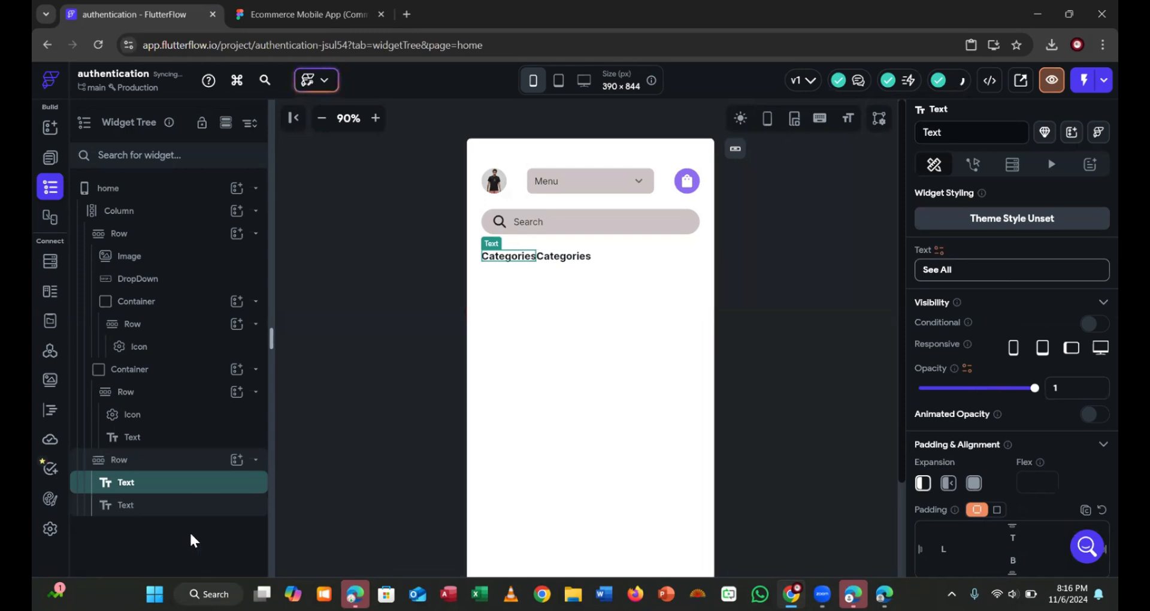
Set the content of the duplicated text in the Categories row to "See All"
click(114, 505)
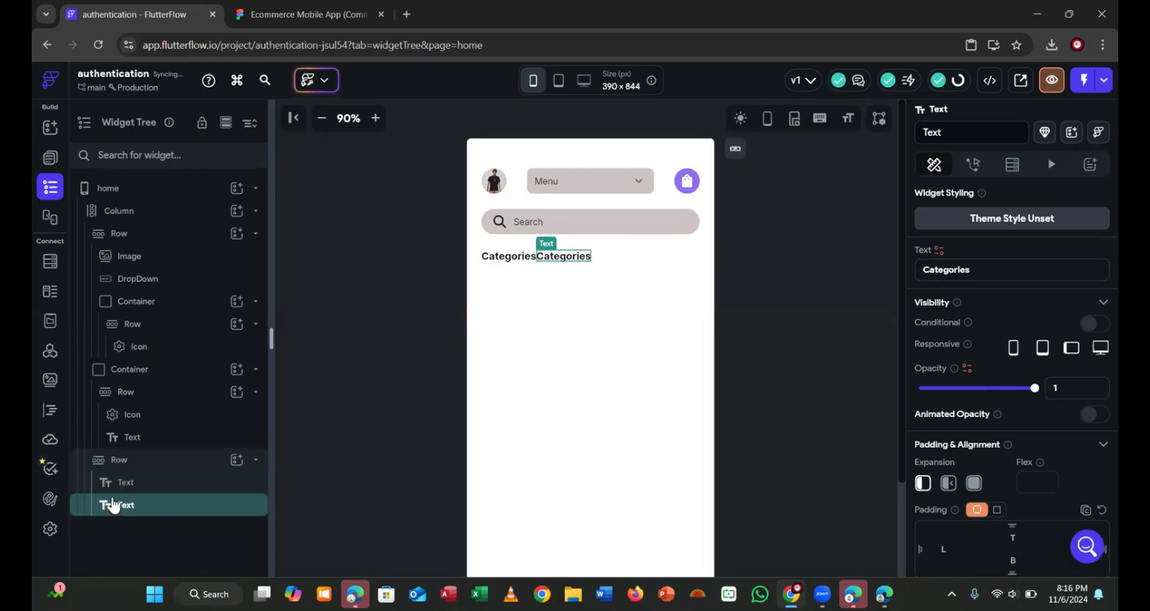
double_click(980, 270)
text(See)
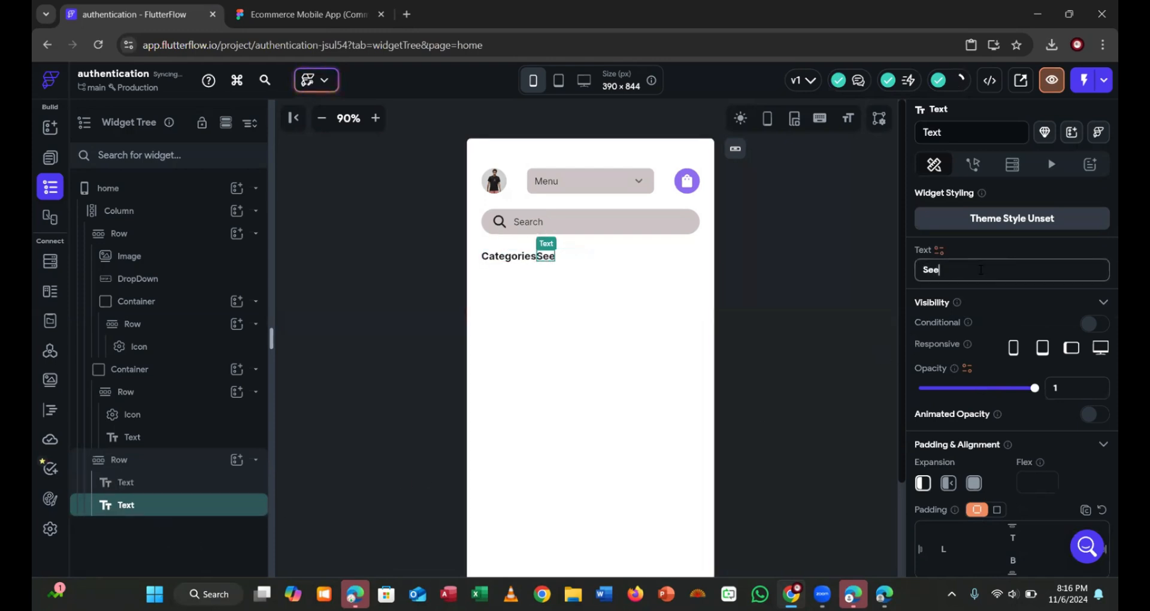
text( All)
Set the font weight of the See All text to 400 - Normal
scroll(995, 419, down, 6)
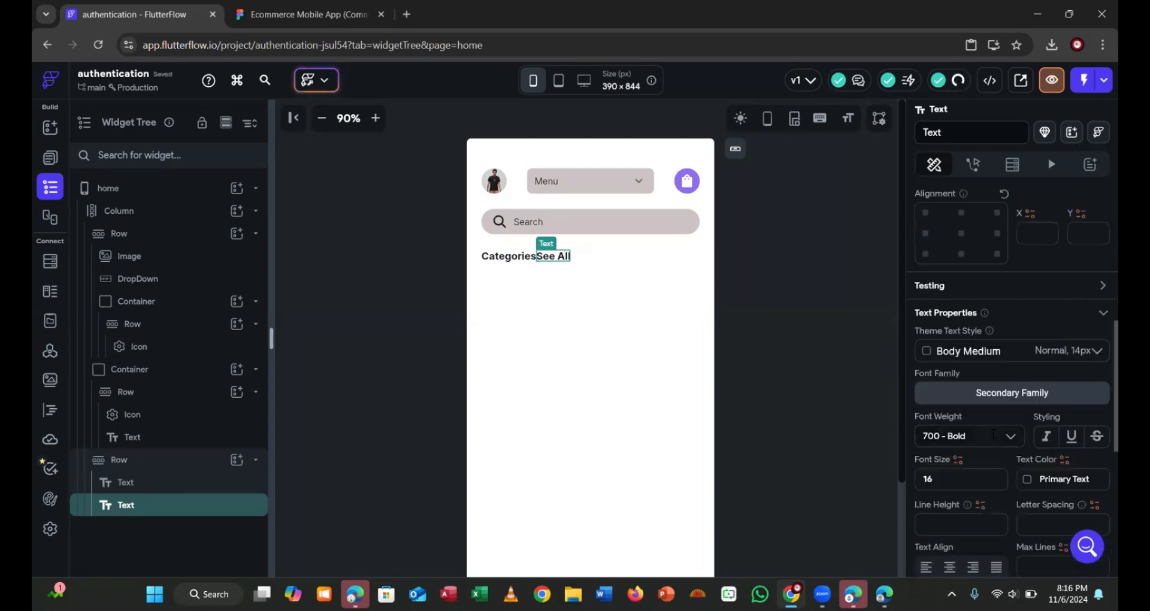
click(964, 436)
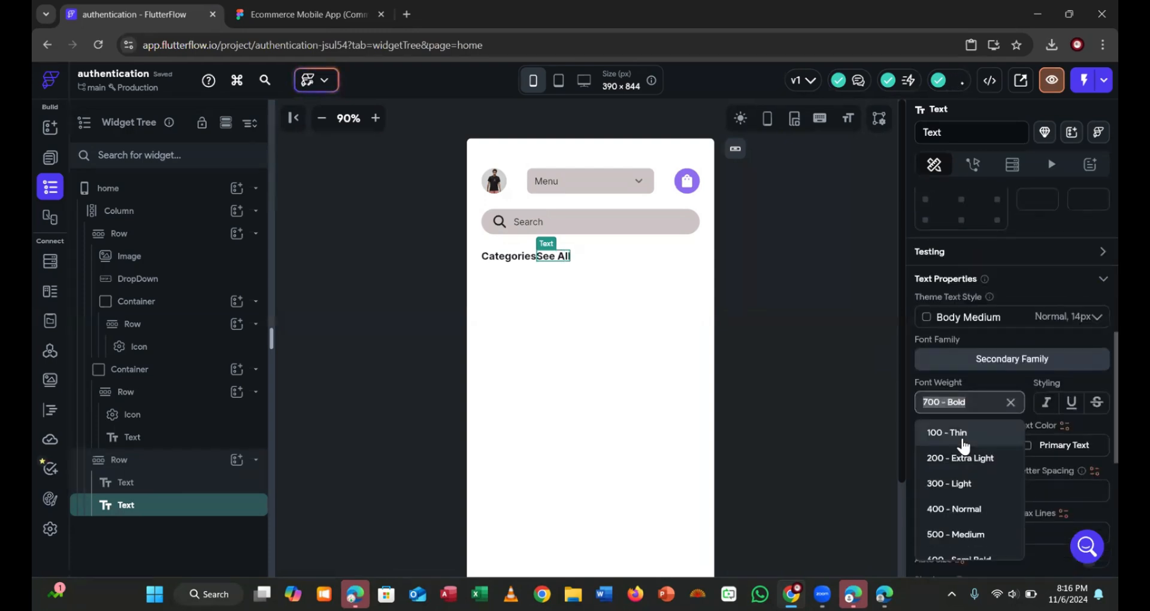
text(450)
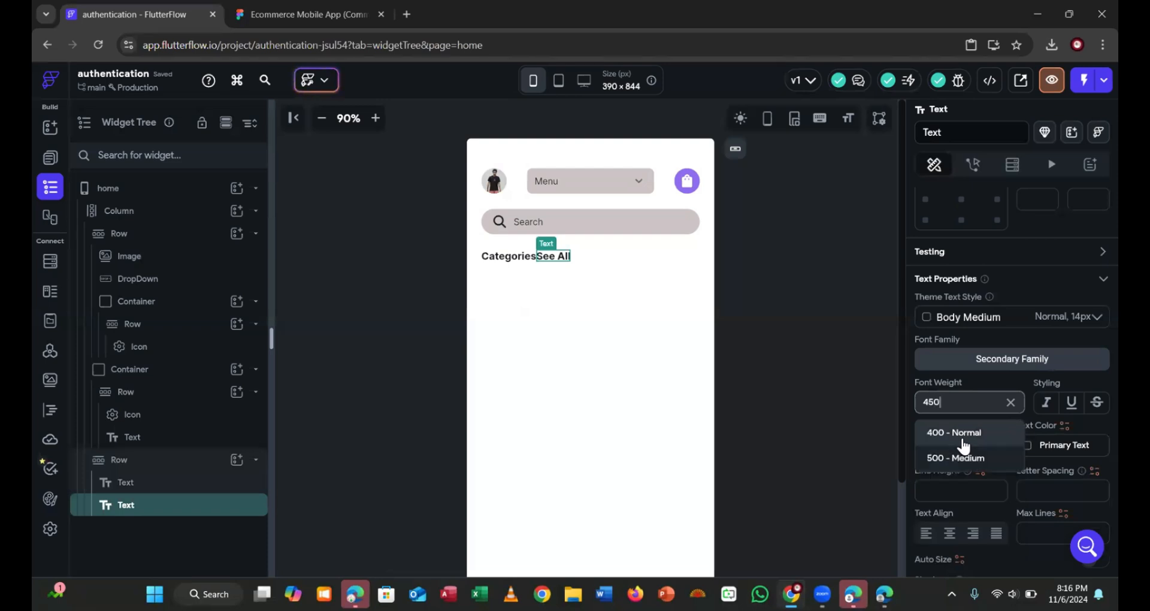
click(963, 434)
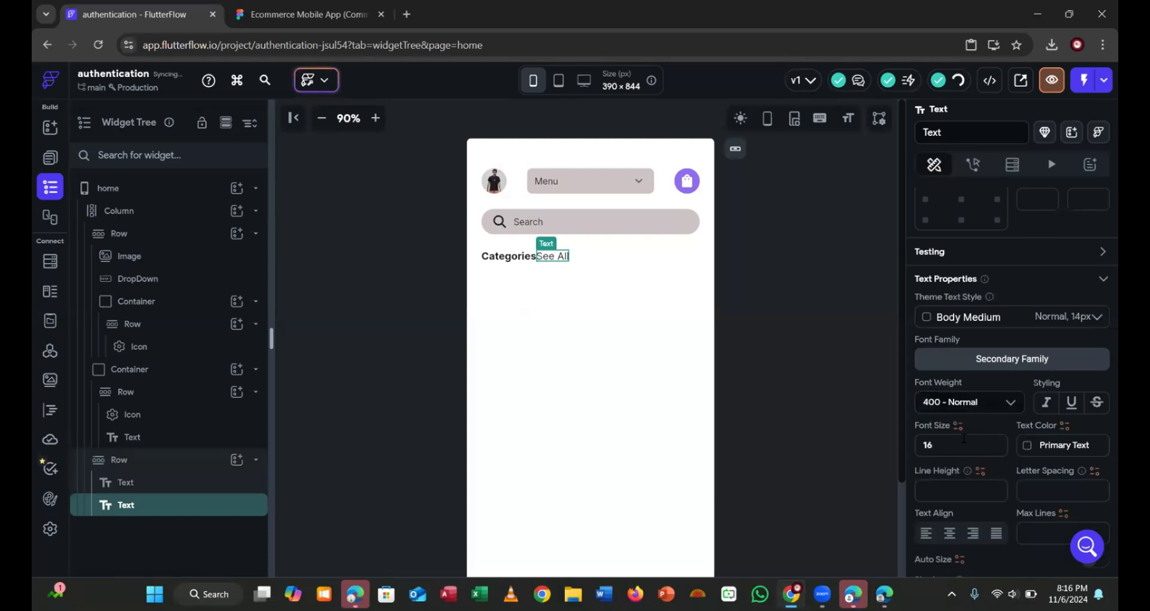
Set the Categories row's main axis alignment to space between, so its two texts sit at opposite ends
click(141, 464)
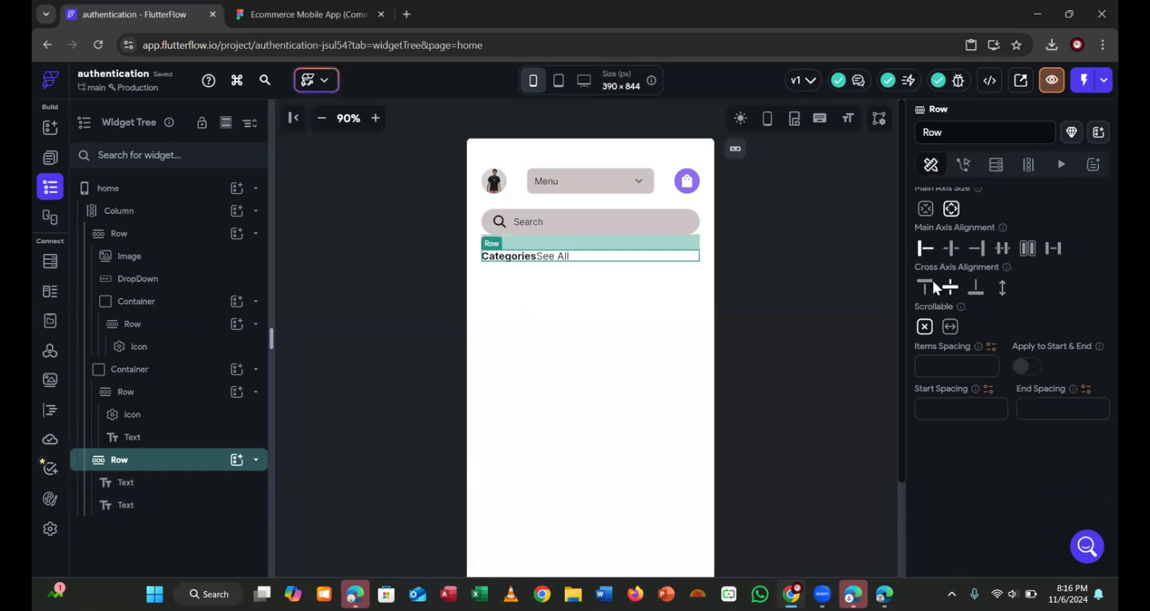
click(1050, 254)
click(764, 333)
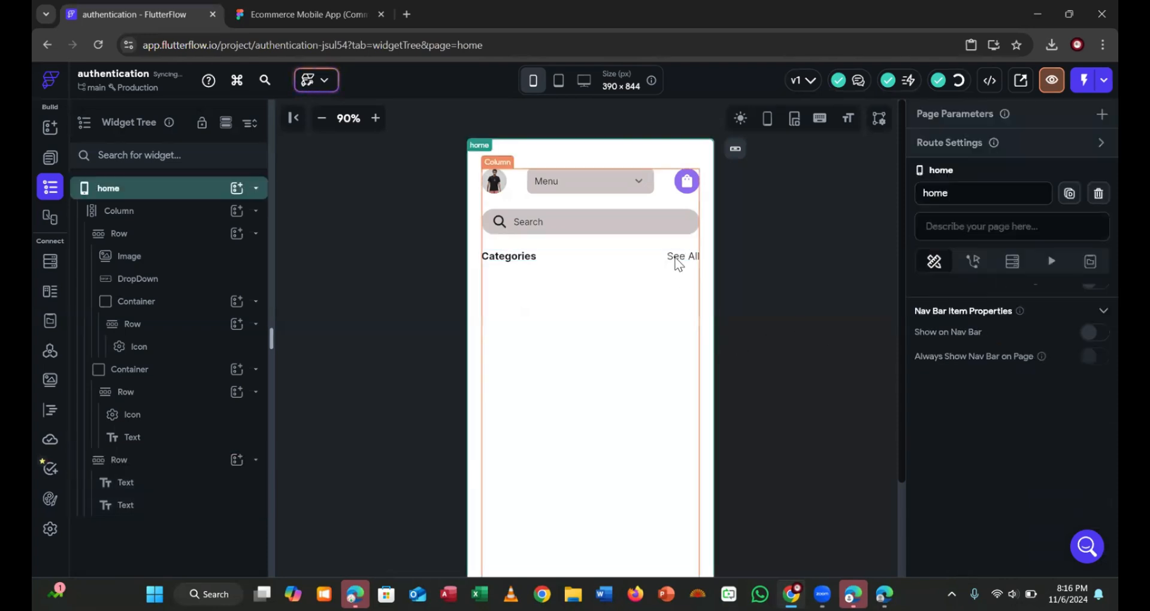
Check the category thumbnails in Figma and add a Row to the page's main Column in FlutterFlow with top padding 24
click(300, 24)
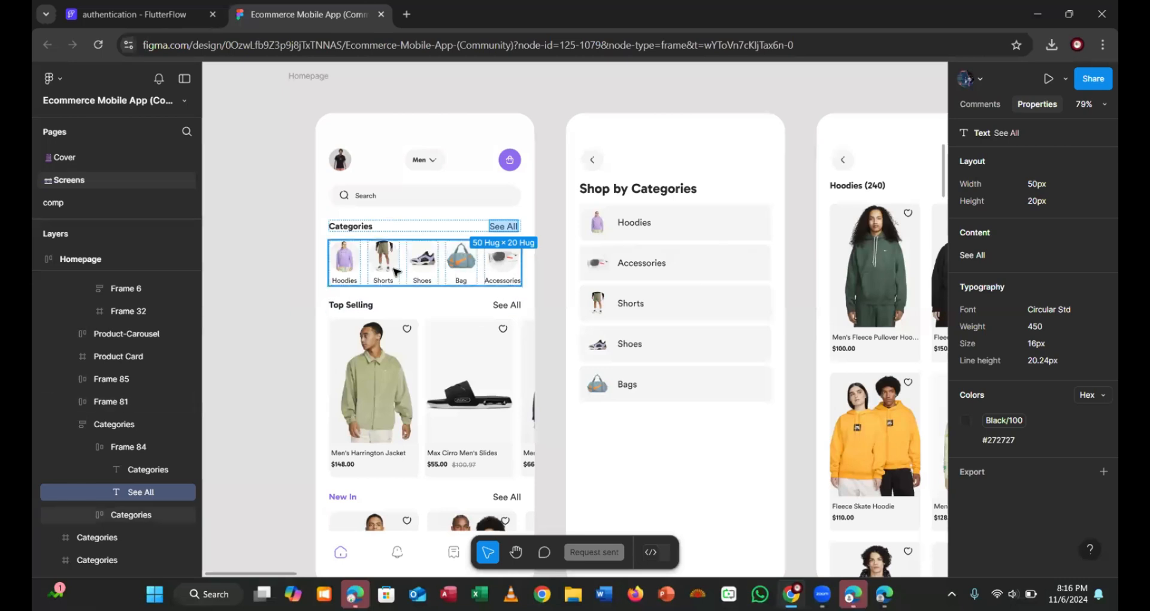
click(541, 273)
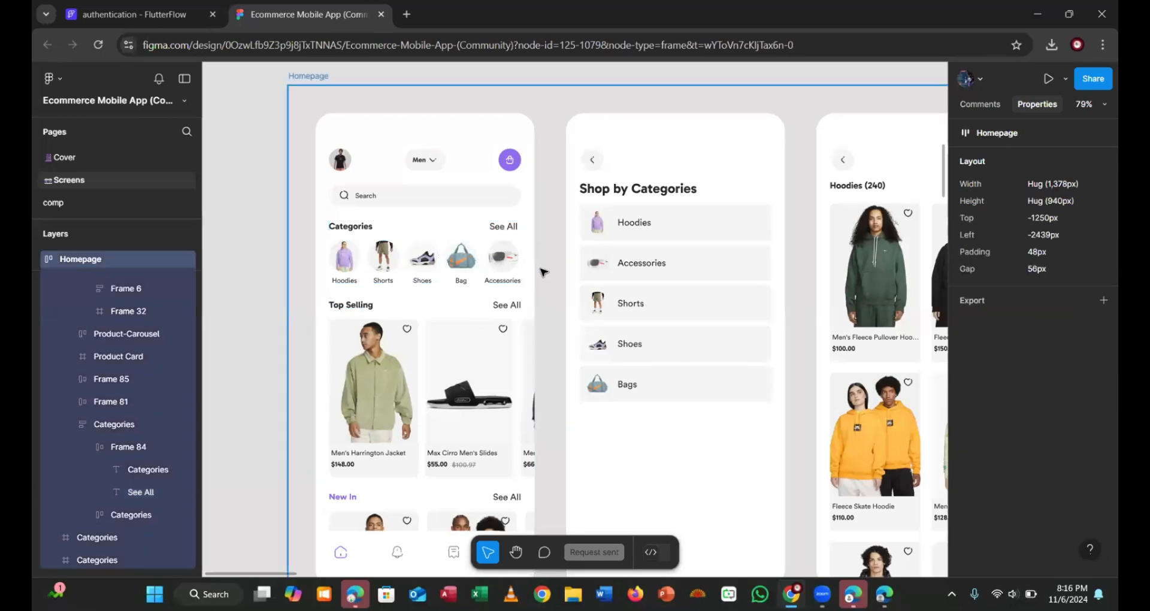
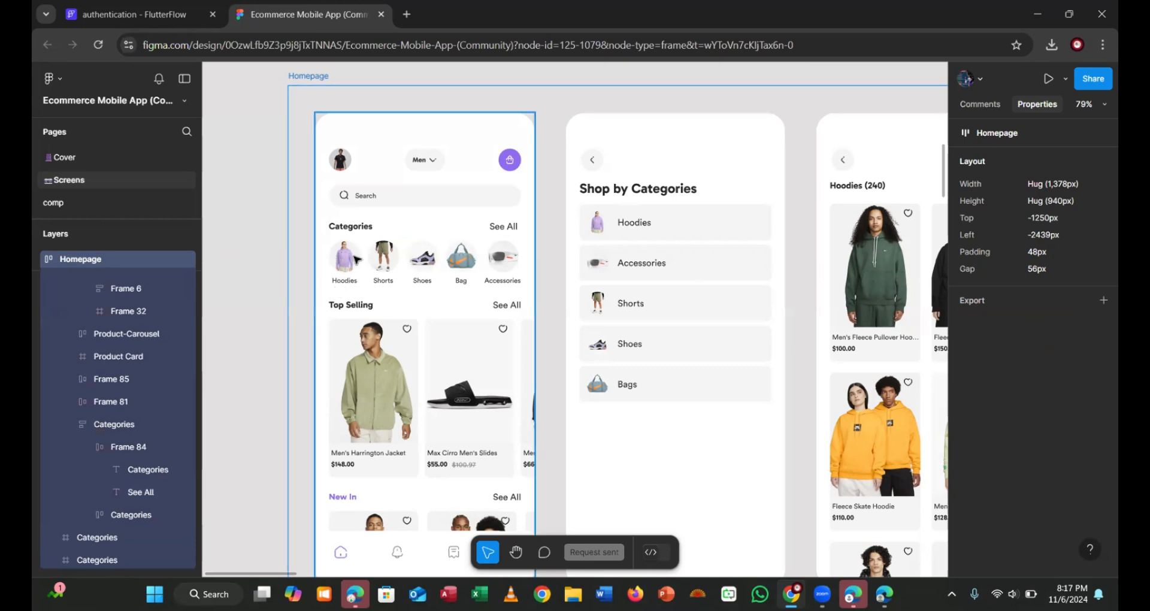
click(138, 15)
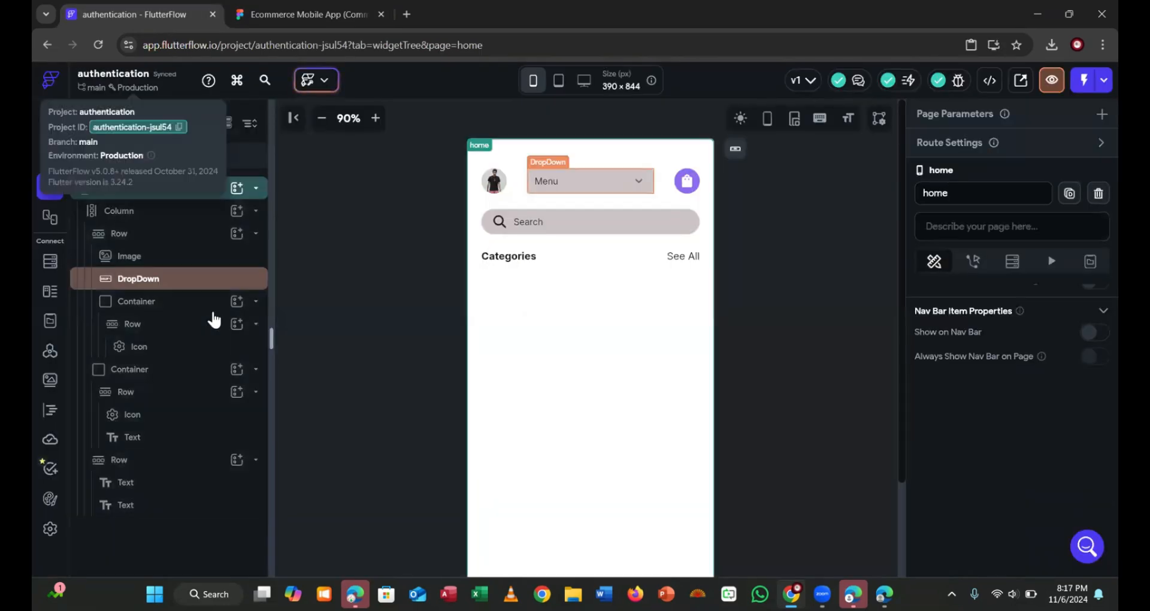
click(236, 210)
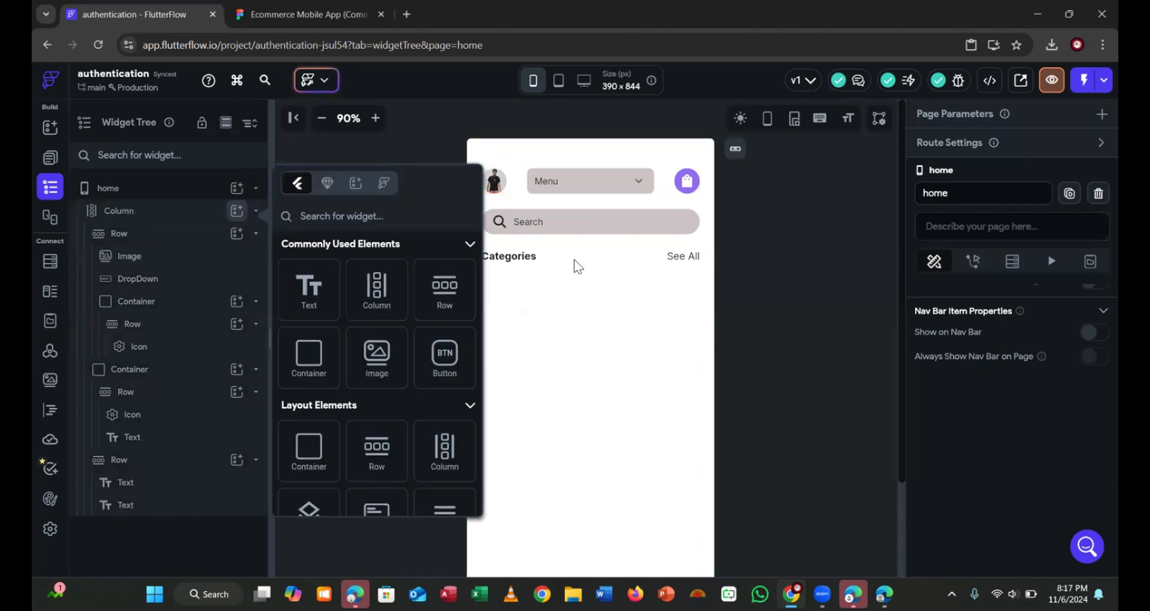
click(444, 288)
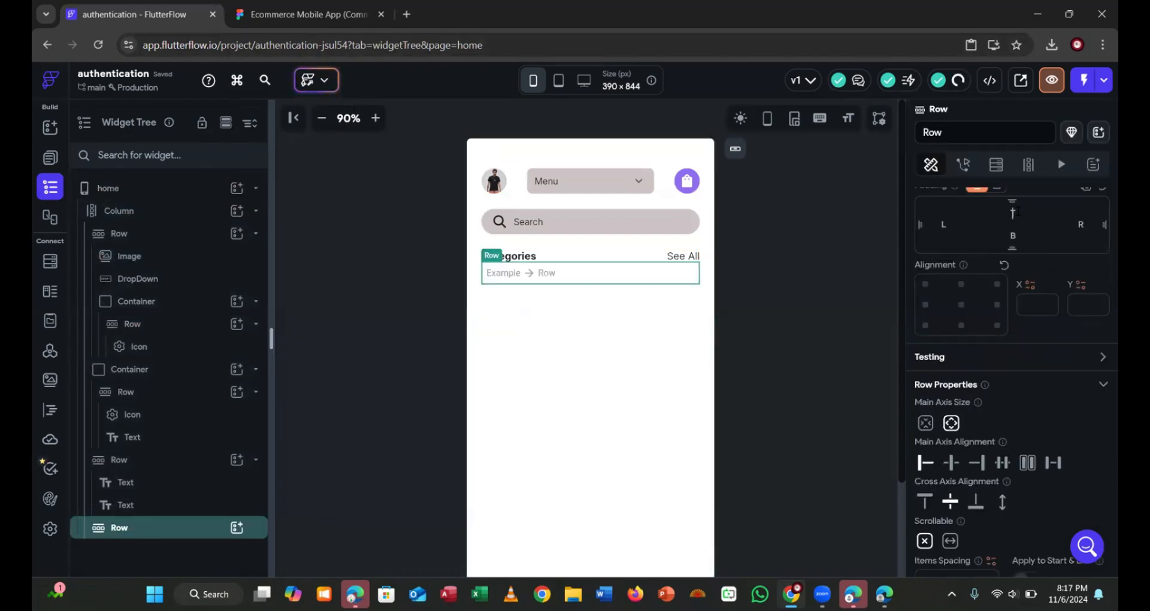
click(1013, 213)
text(24)
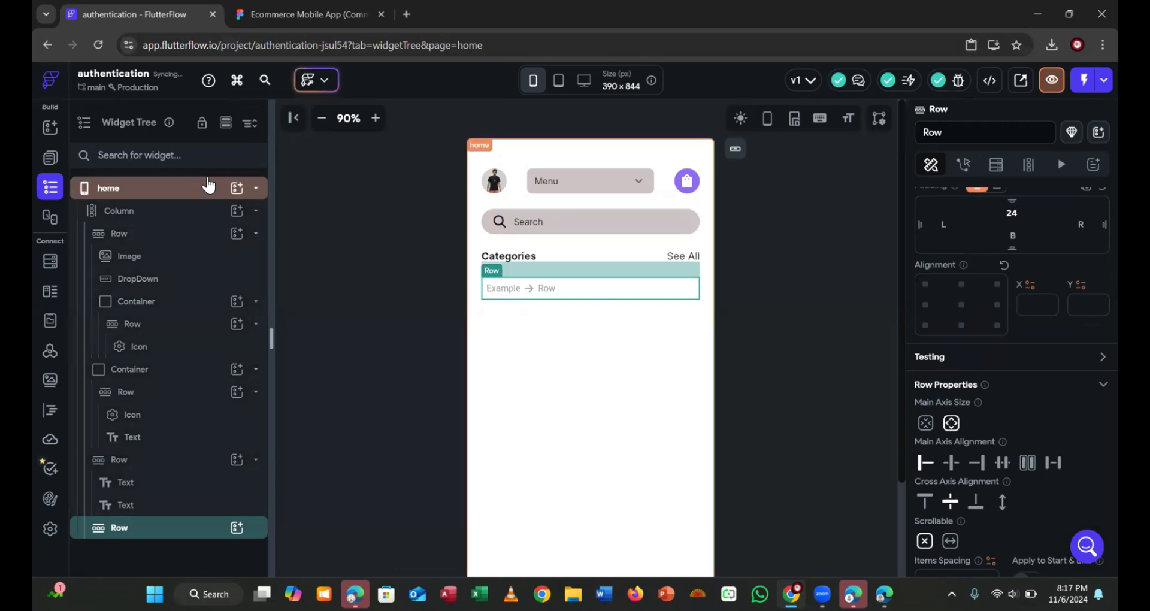
Add a Column inside the new row and inspect the Hoodies category image in Figma
click(237, 527)
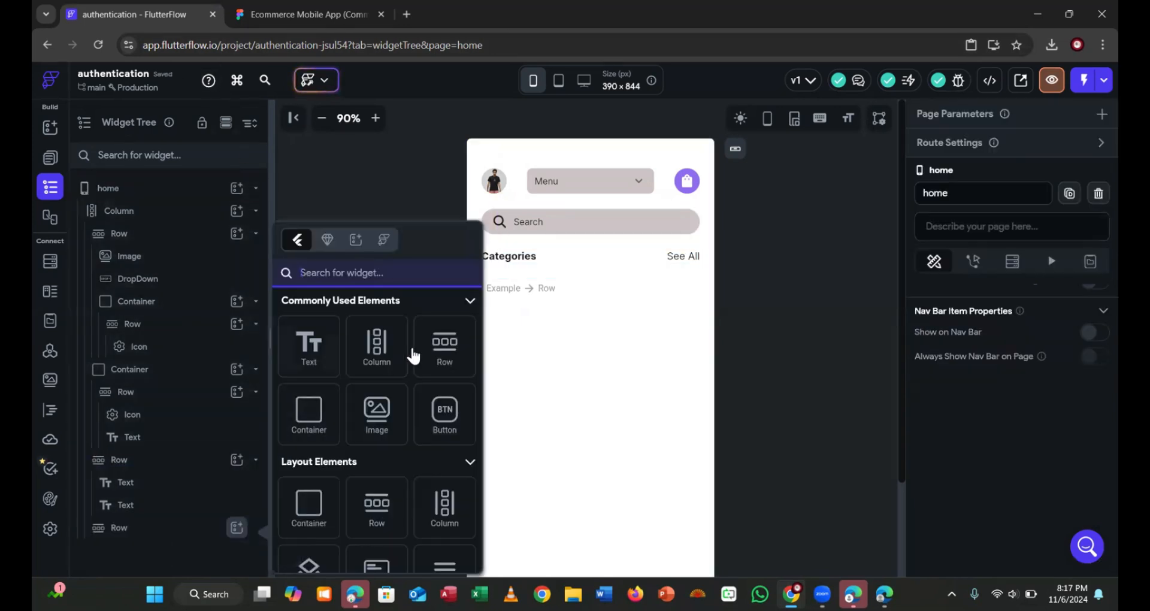
click(381, 357)
click(314, 17)
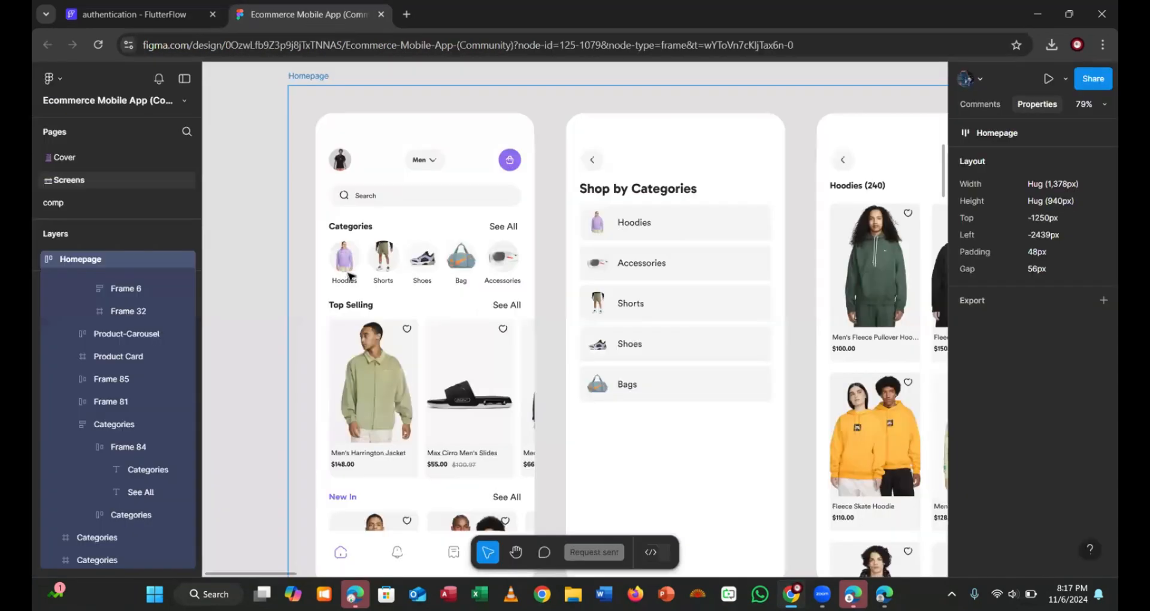
click(347, 258)
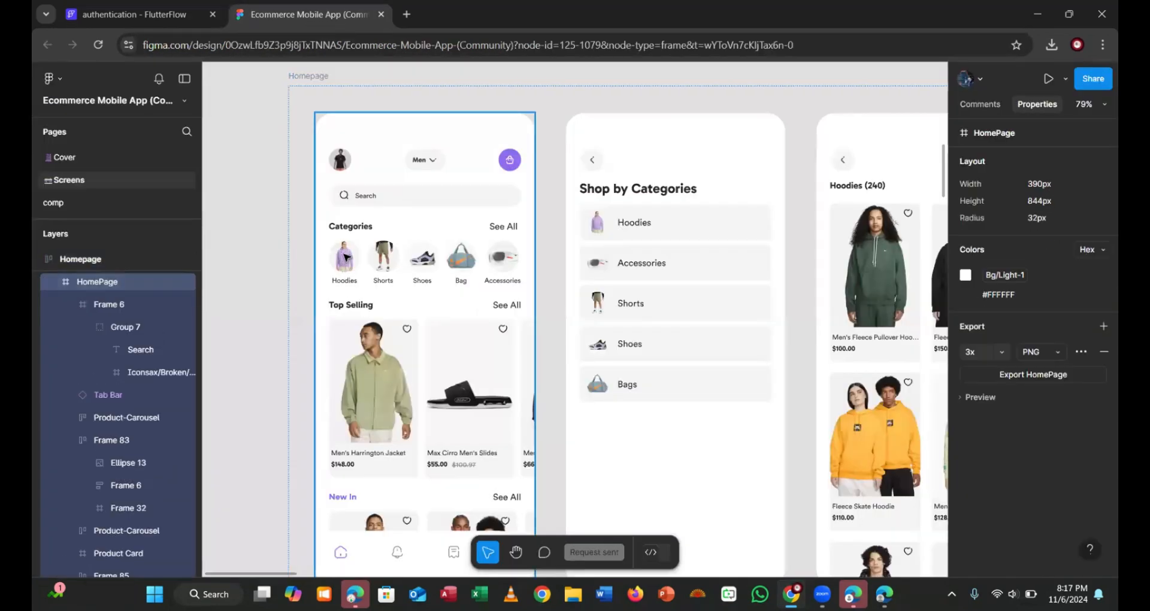
click(346, 259)
click(346, 259)
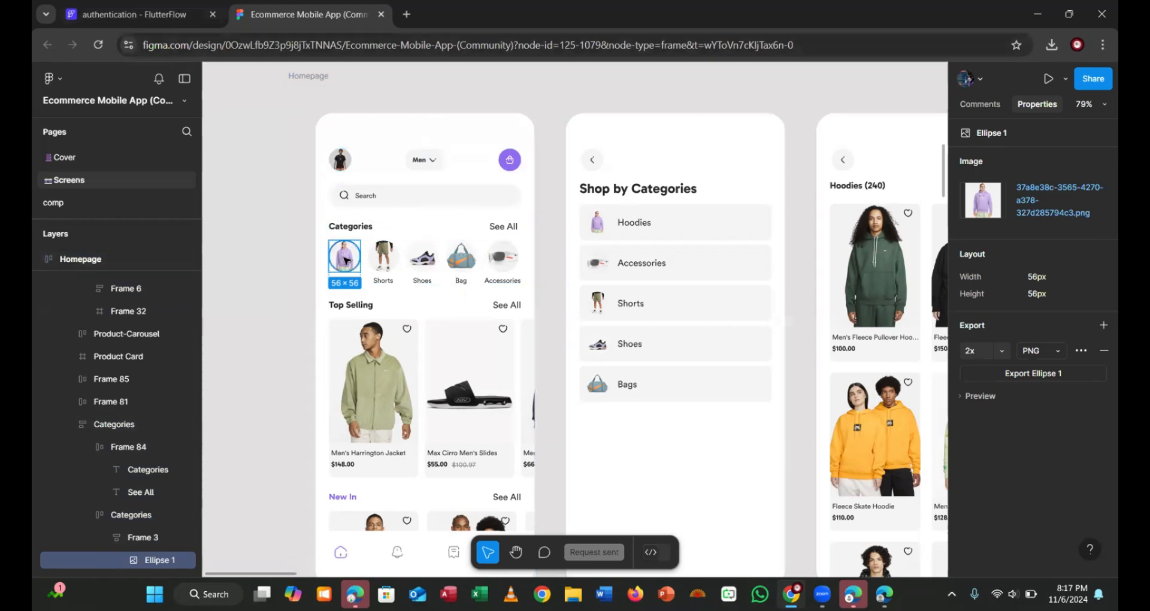
Copy the profile image from the FlutterFlow header row and paste it into the new column below Categories
click(170, 14)
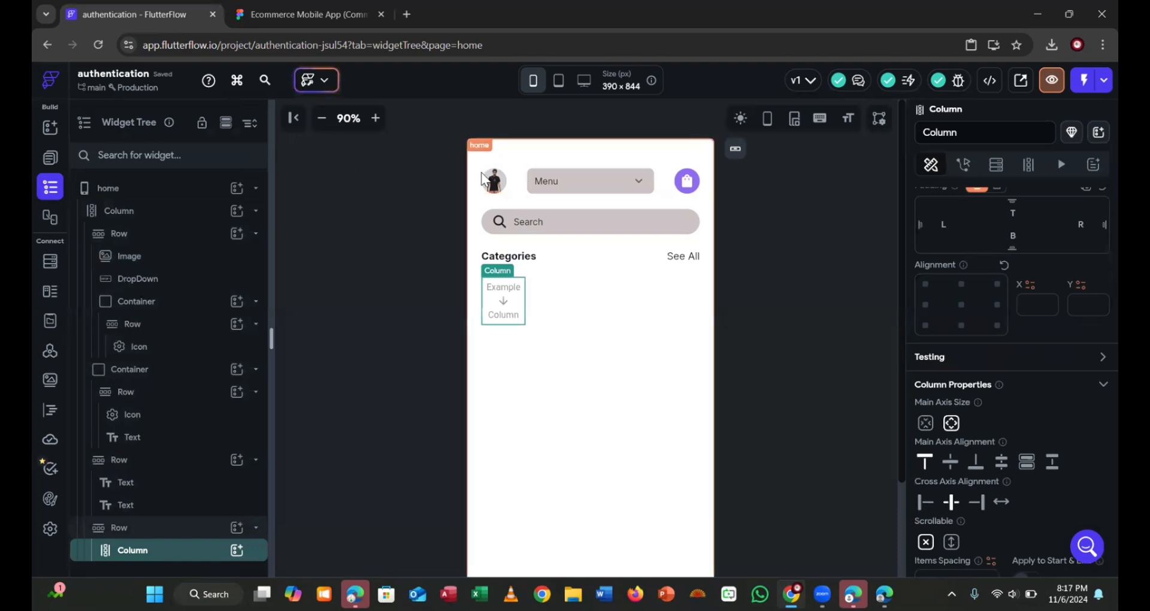
click(496, 187)
key(ctrl+c)
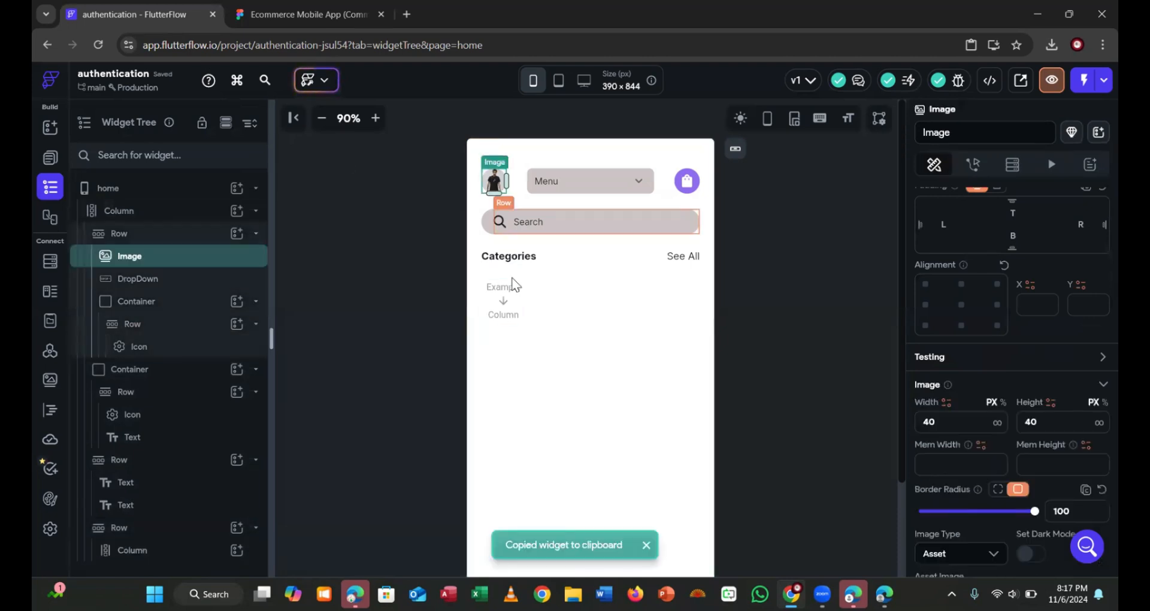
click(504, 294)
key(ctrl+v)
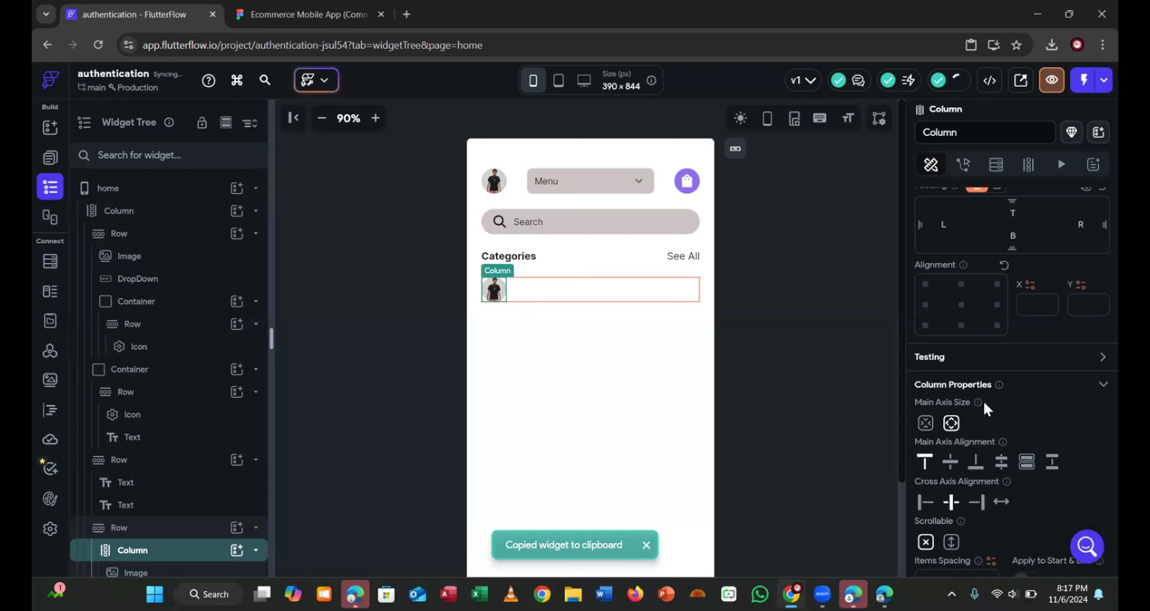
Set the pasted category image's width and height to 56 px
scroll(949, 356, up, 3)
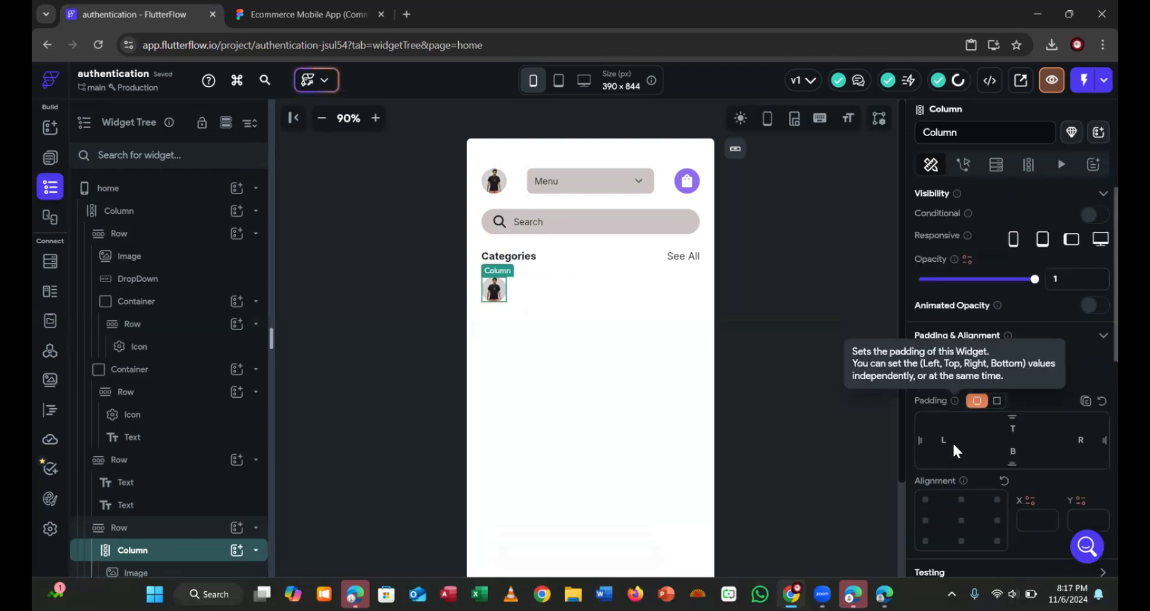
scroll(955, 450, down, 6)
scroll(950, 447, up, 5)
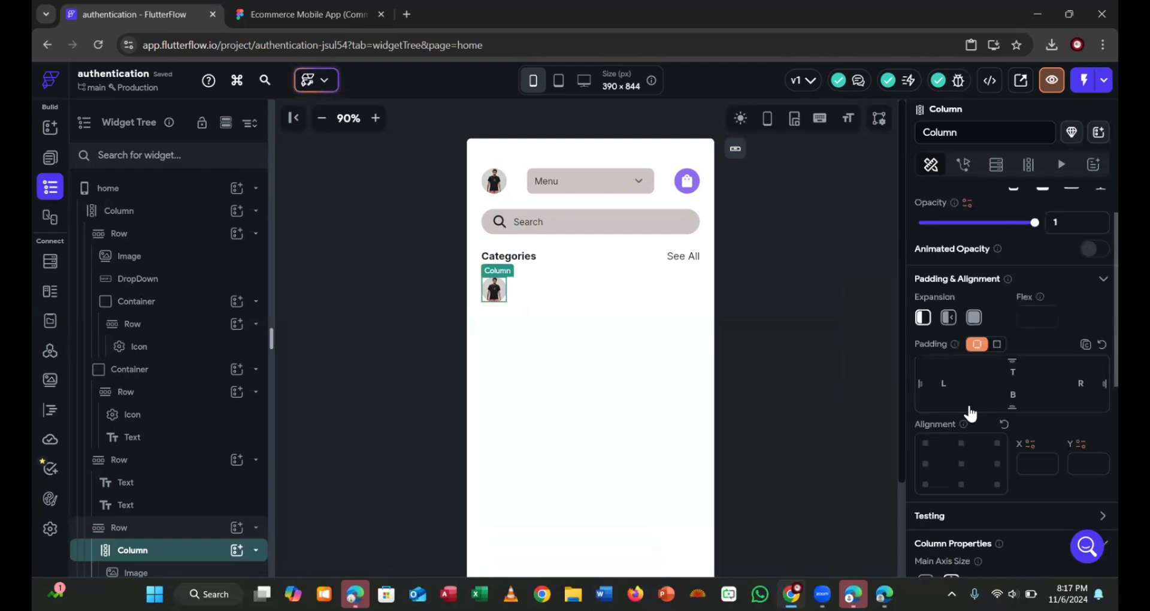
scroll(970, 413, up, 1)
scroll(179, 507, down, 1)
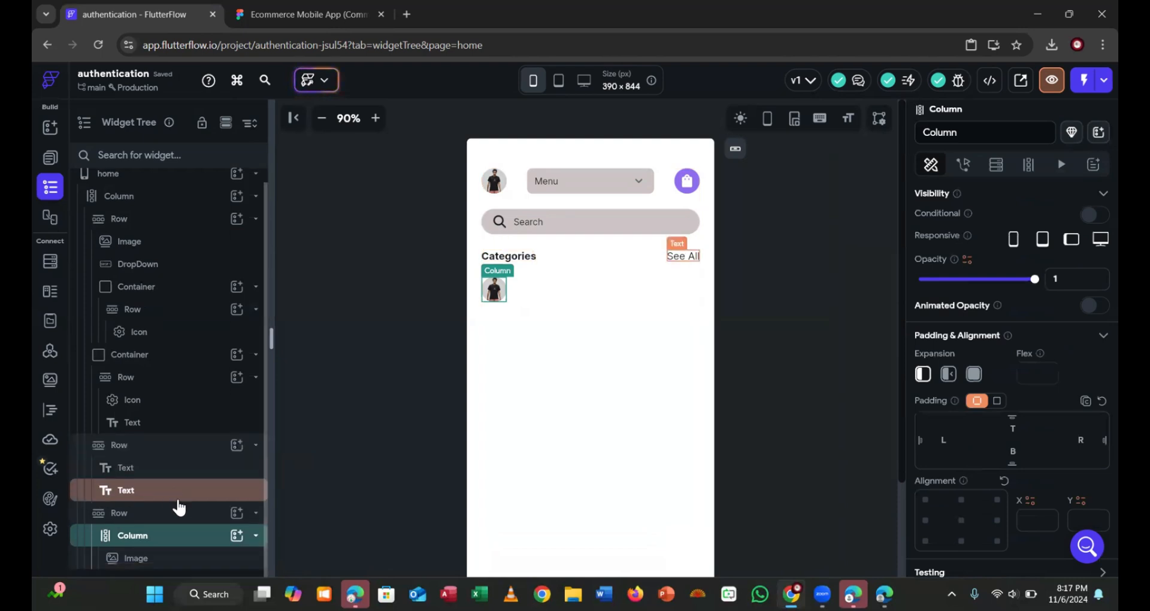
click(158, 559)
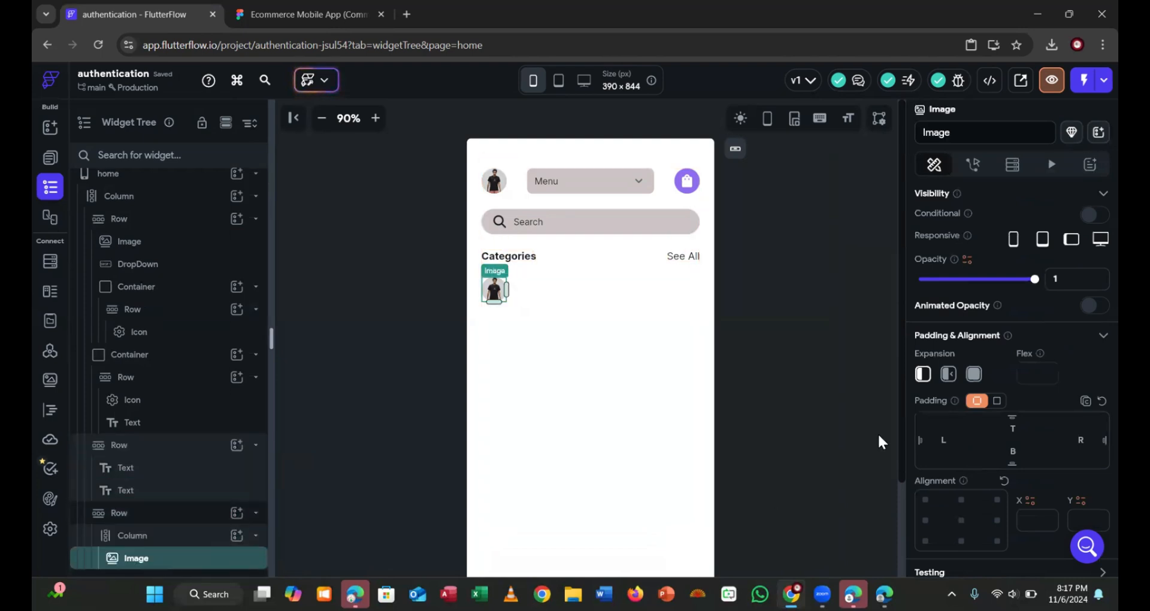
scroll(983, 417, down, 3)
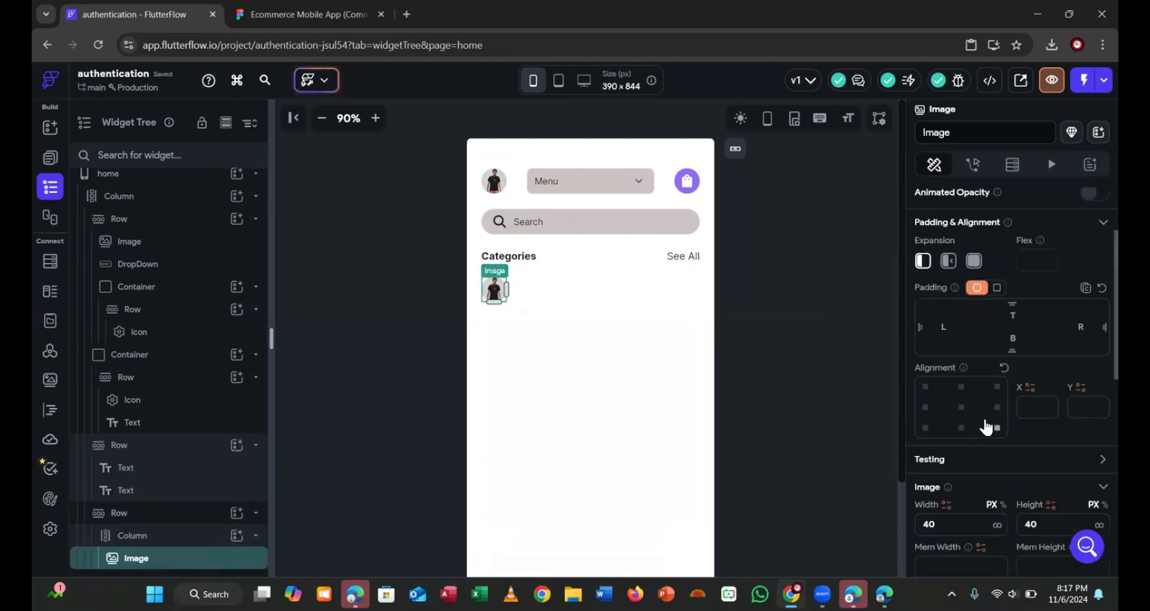
scroll(985, 419, up, 3)
scroll(982, 416, down, 4)
drag(976, 414, 911, 413)
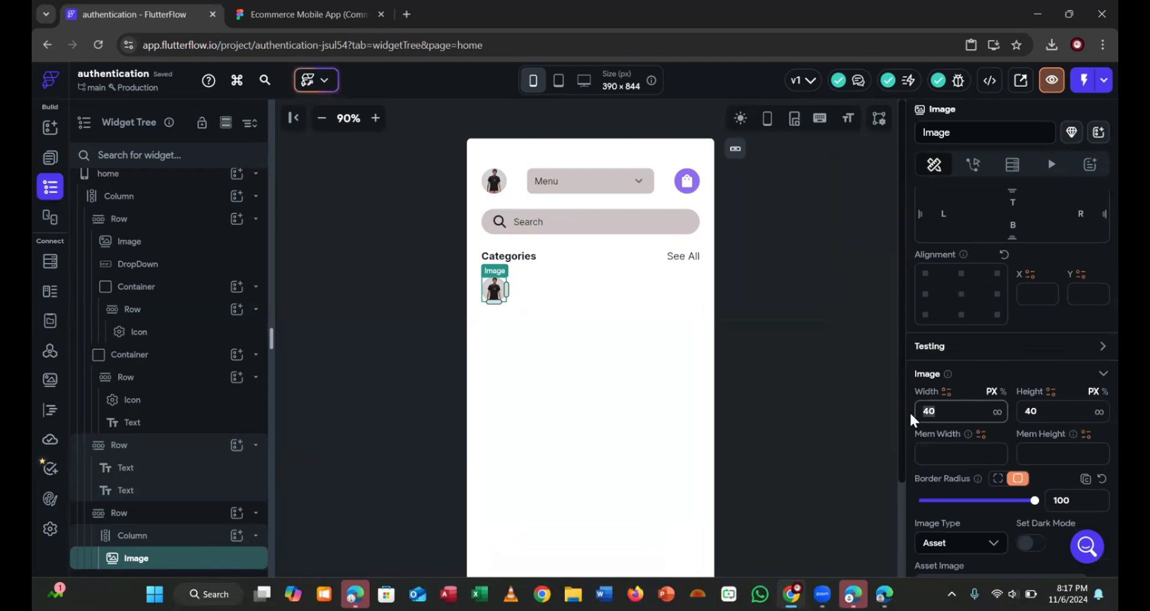
text(56)
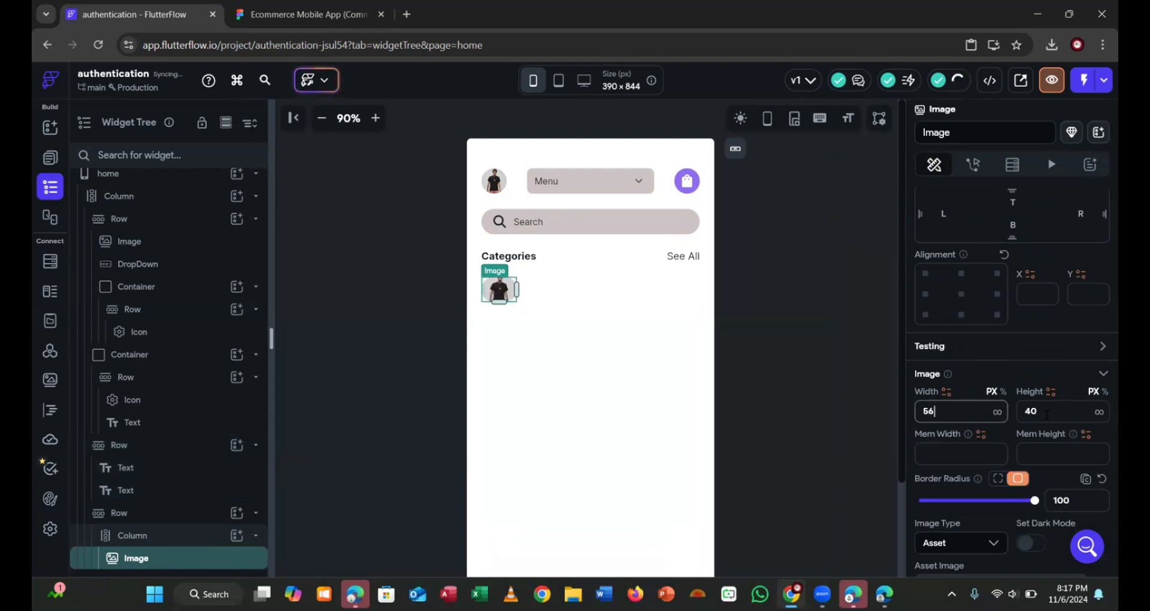
key(Tab)
text(56)
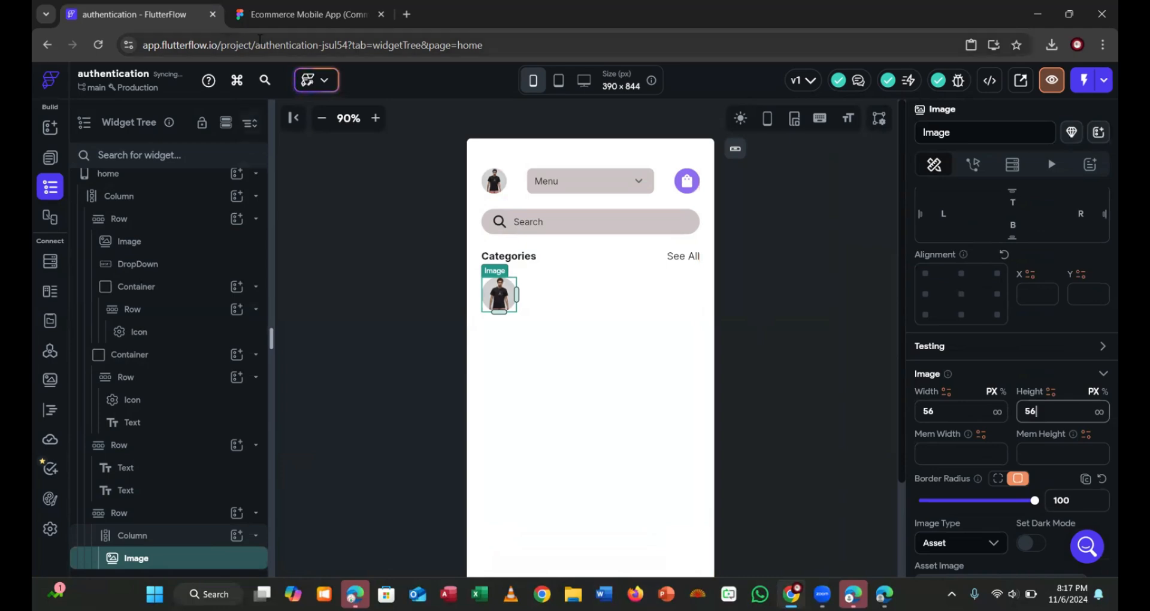
Export the Hoodies image from Figma as a 2x PNG and upload Ellipse 1 (1) as the FlutterFlow category image's asset
click(300, 14)
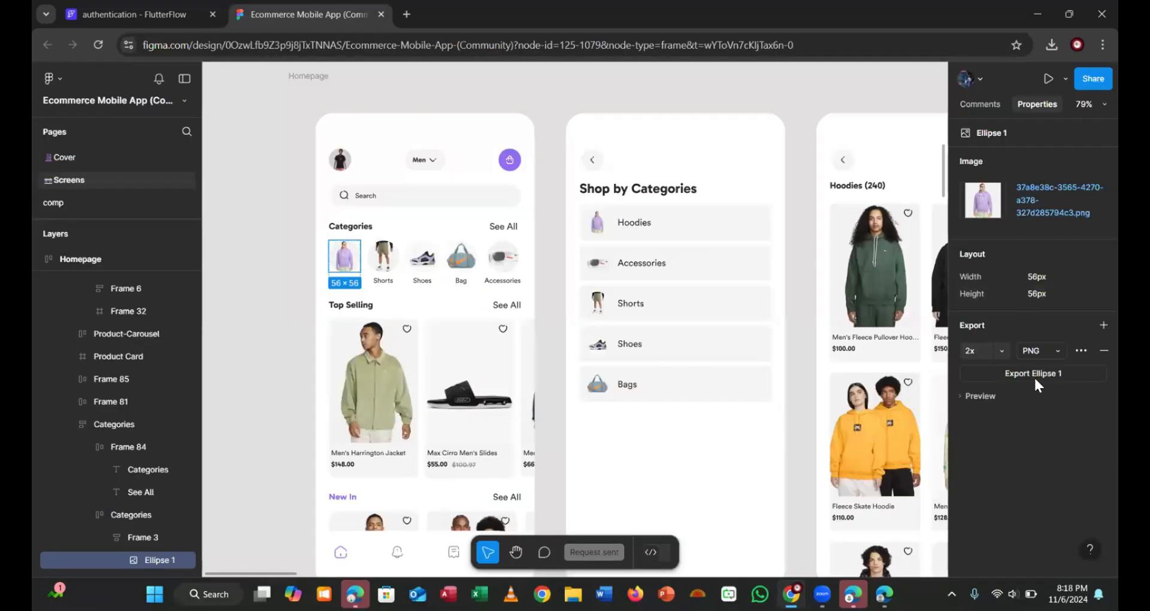
click(96, 19)
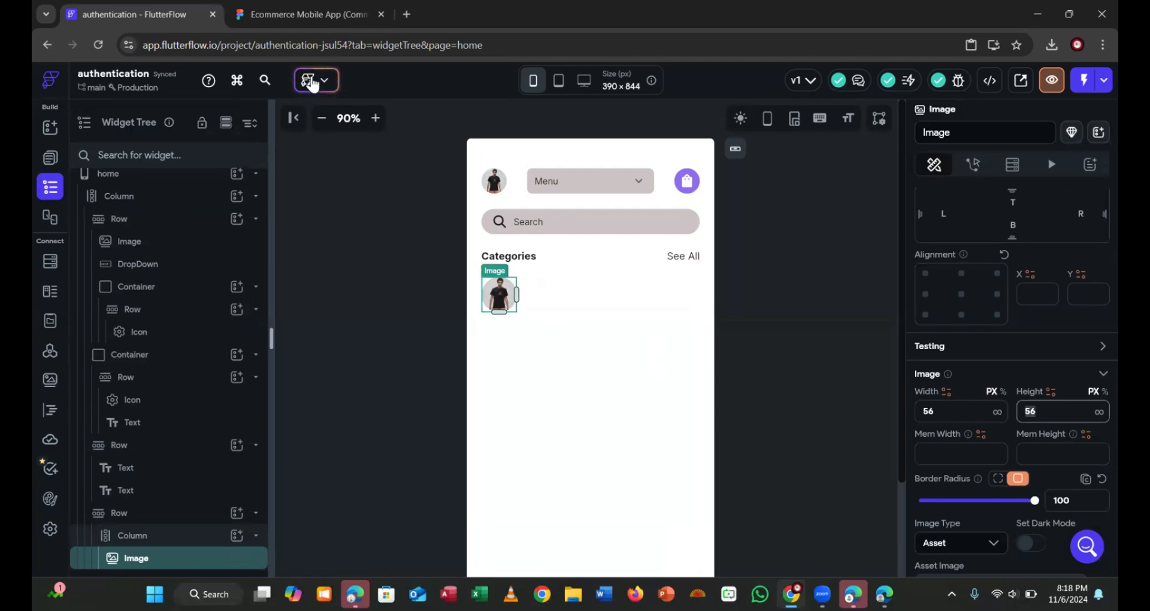
click(298, 18)
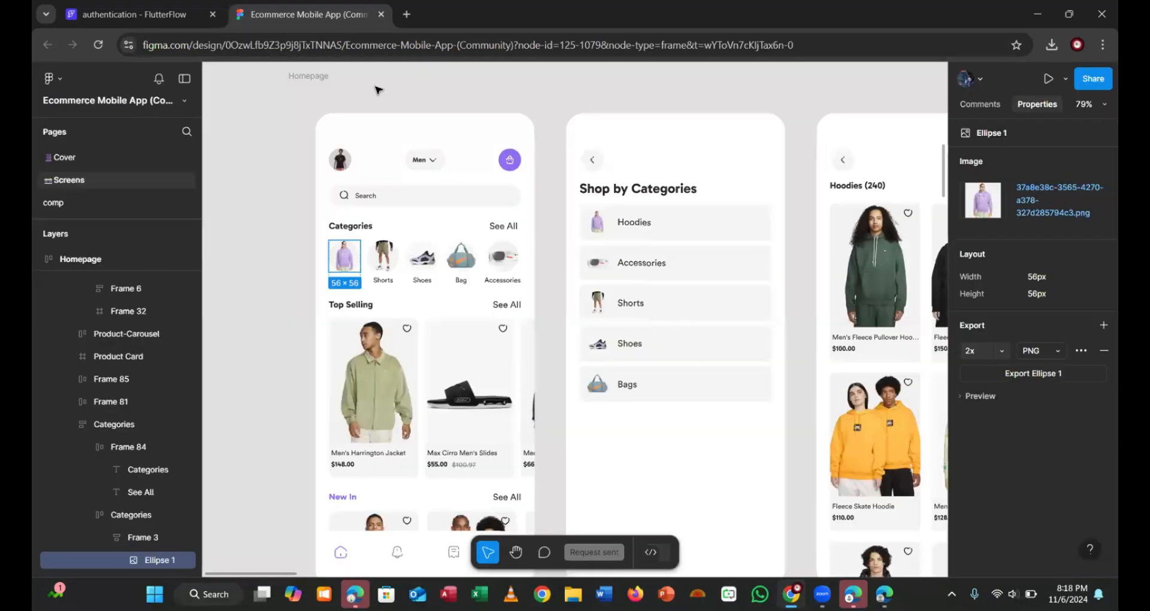
click(93, 11)
scroll(955, 440, down, 3)
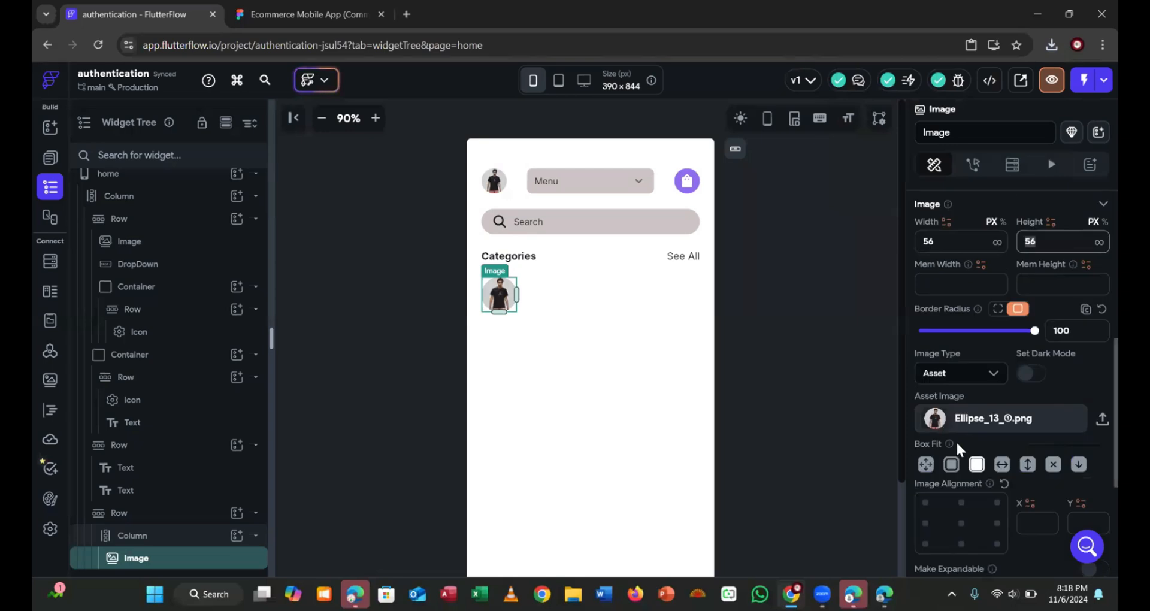
click(1098, 426)
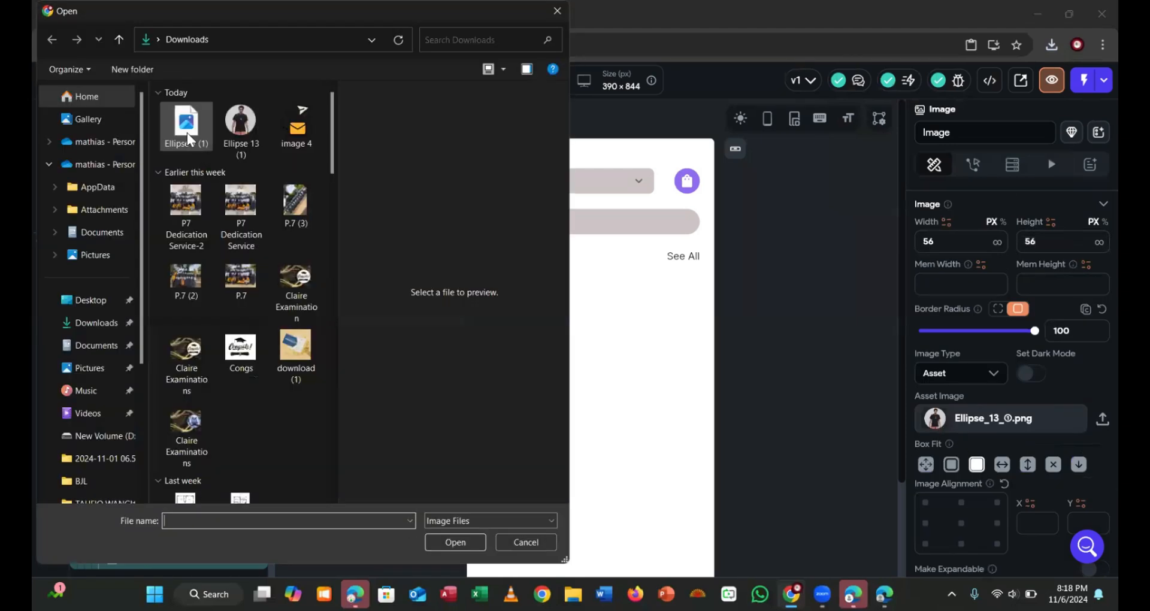
click(187, 134)
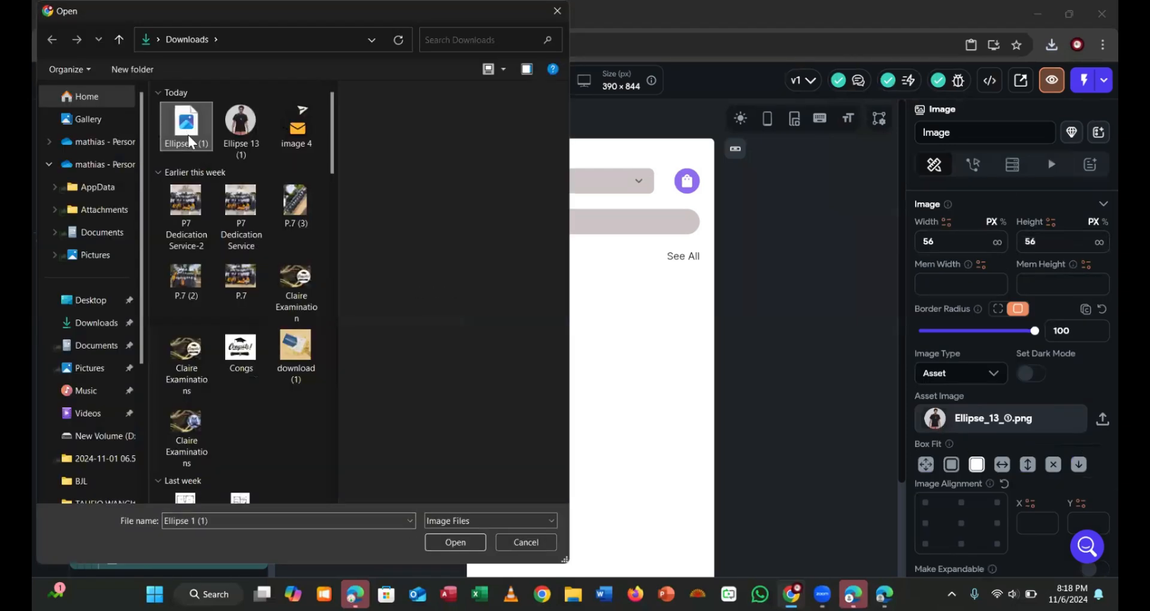
click(443, 542)
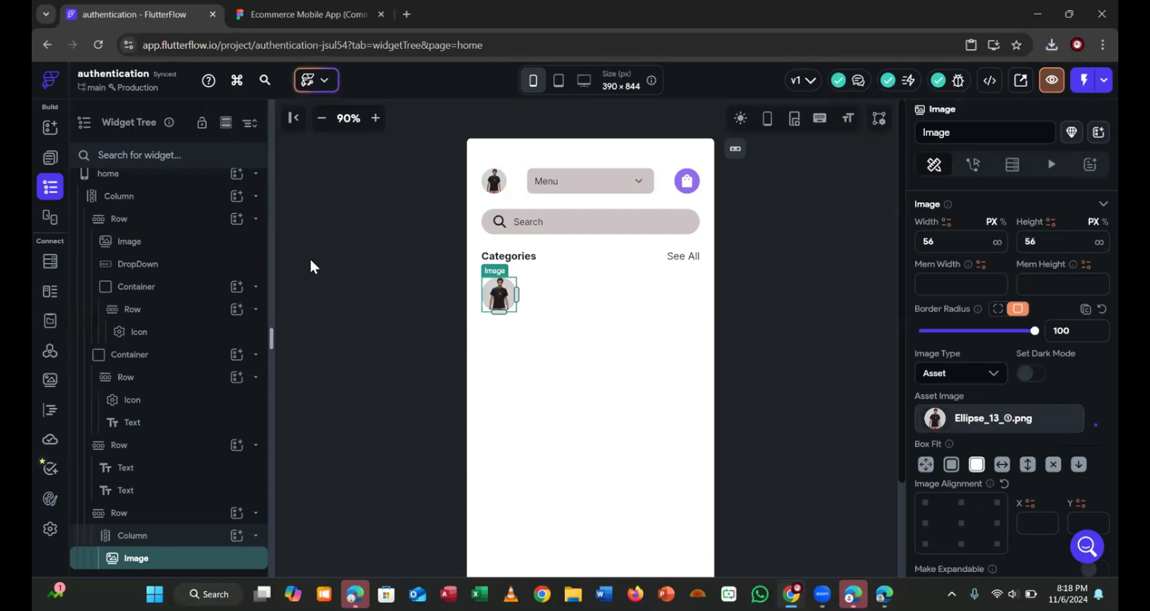
Check the Hoodies category item in Figma and add a Text widget below the image in the FlutterFlow category column
click(304, 38)
click(297, 15)
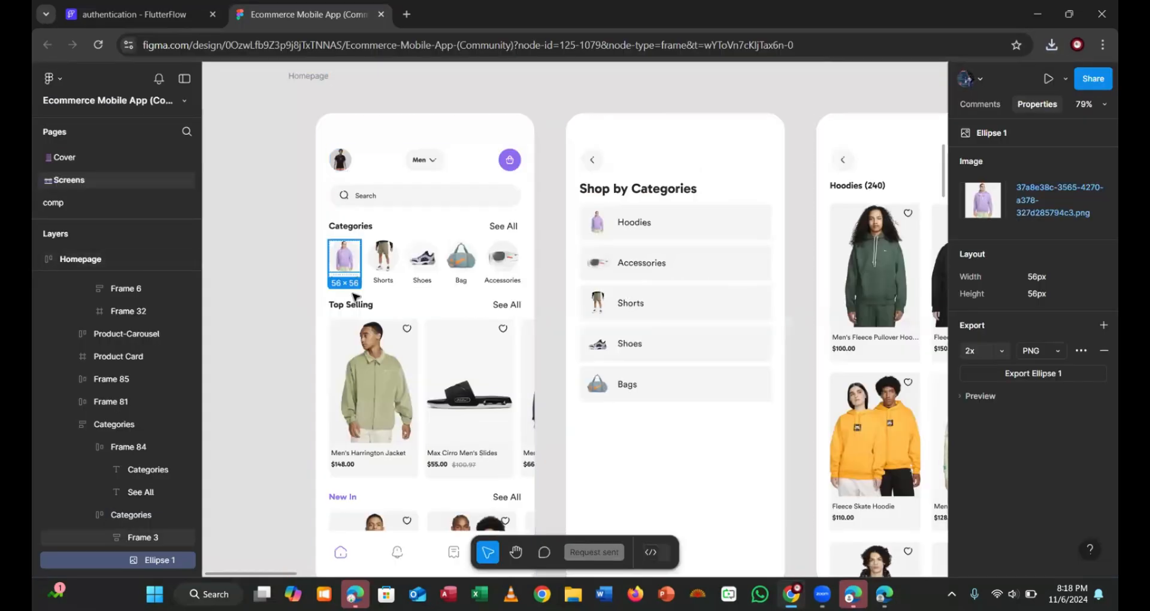
click(293, 268)
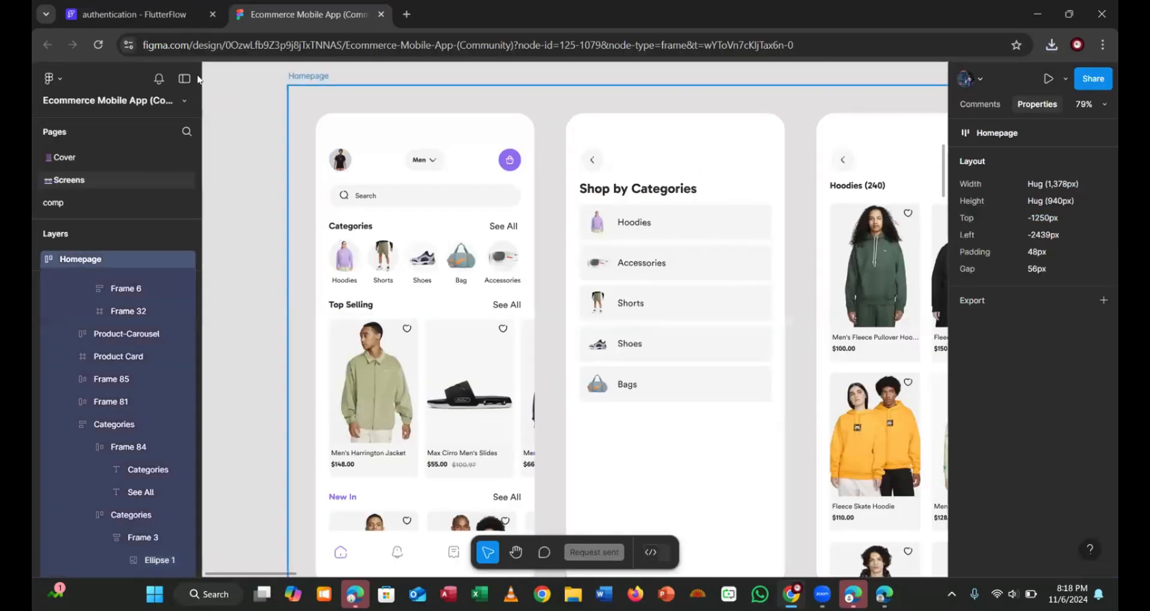
click(167, 15)
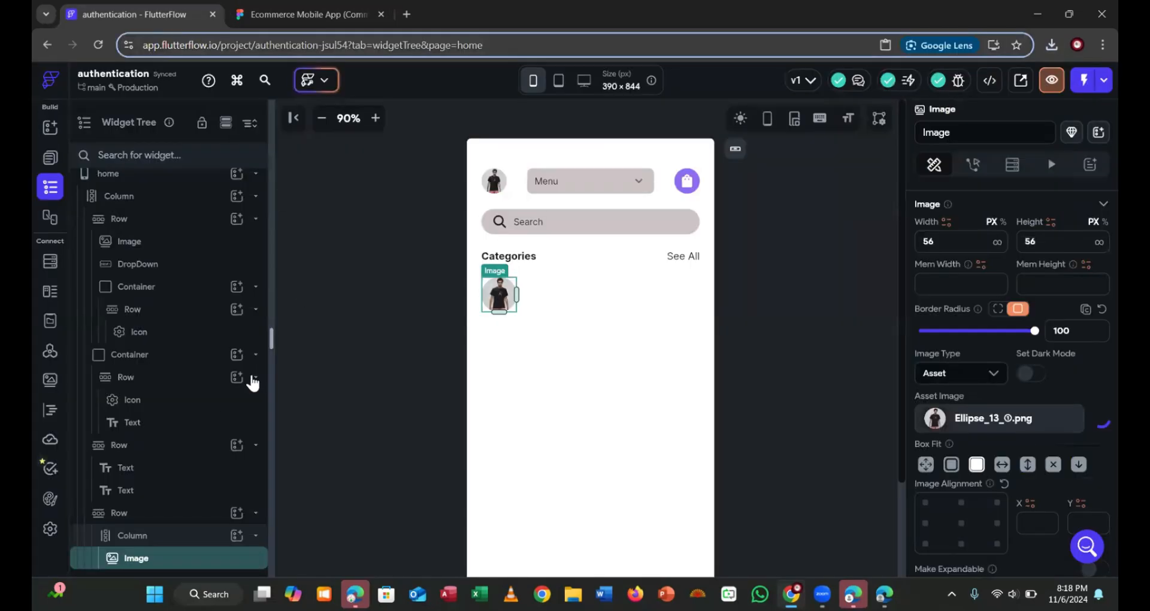
click(237, 538)
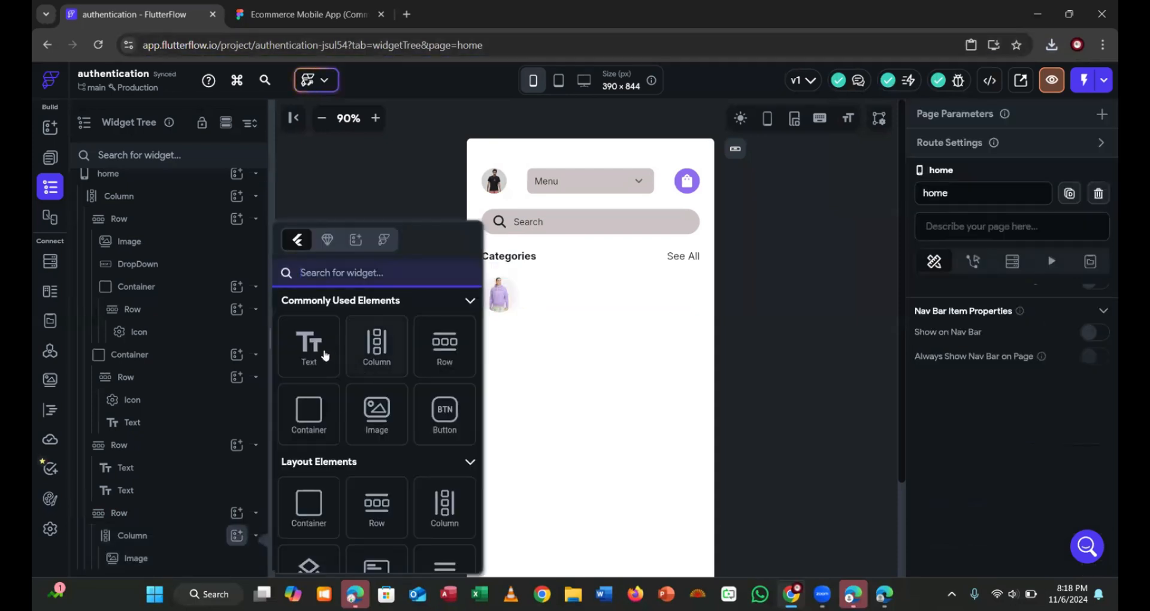
click(313, 357)
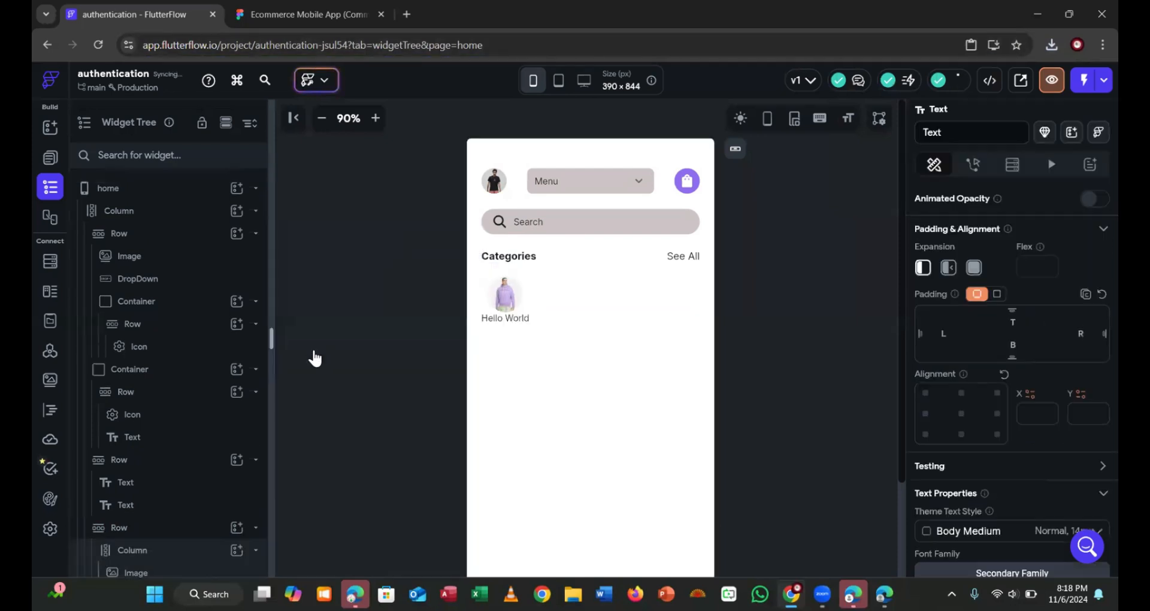
Switch to Figma and inspect the Hoodies label's content and typography
click(298, 15)
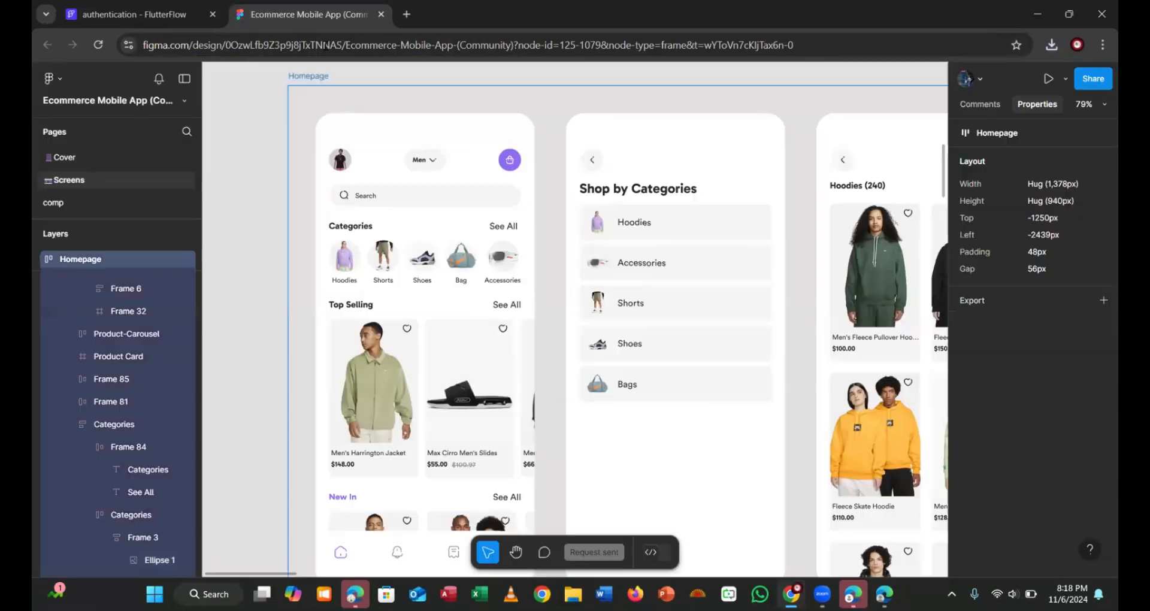
click(343, 280)
click(343, 280)
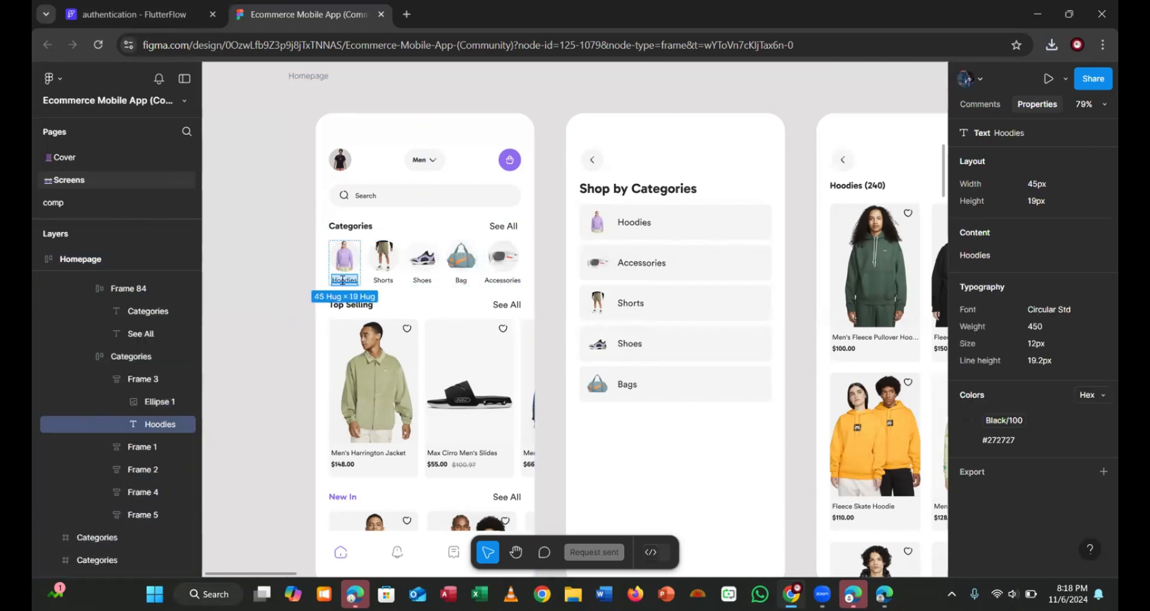
In FlutterFlow, set the new category label's text to "Hoodies"
click(171, 21)
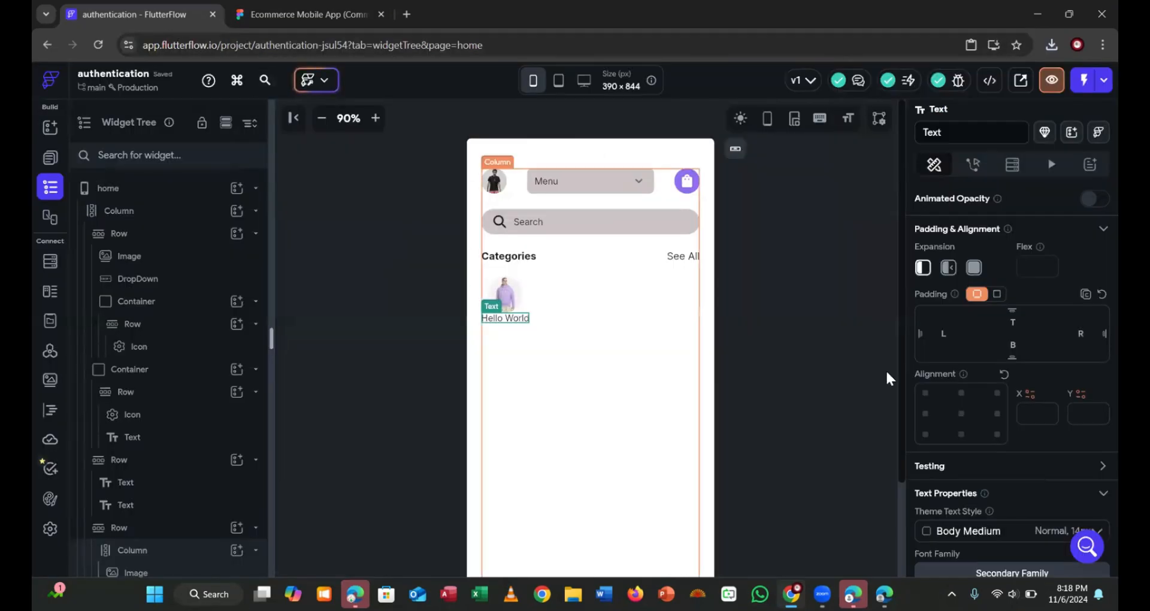
scroll(997, 407, up, 4)
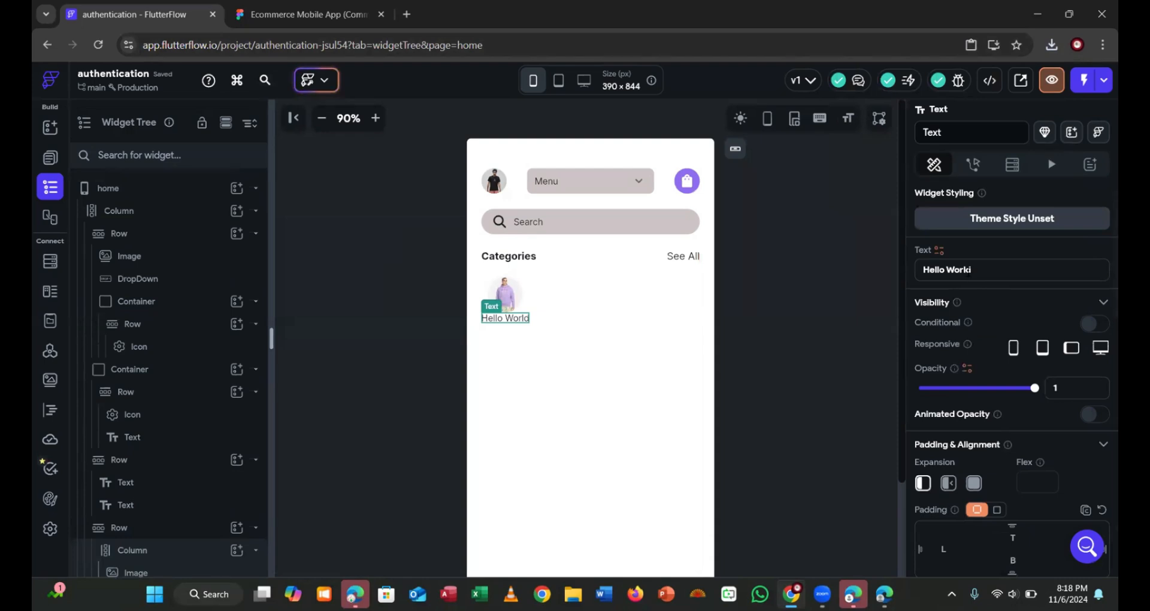
triple_click(968, 270)
click(971, 270)
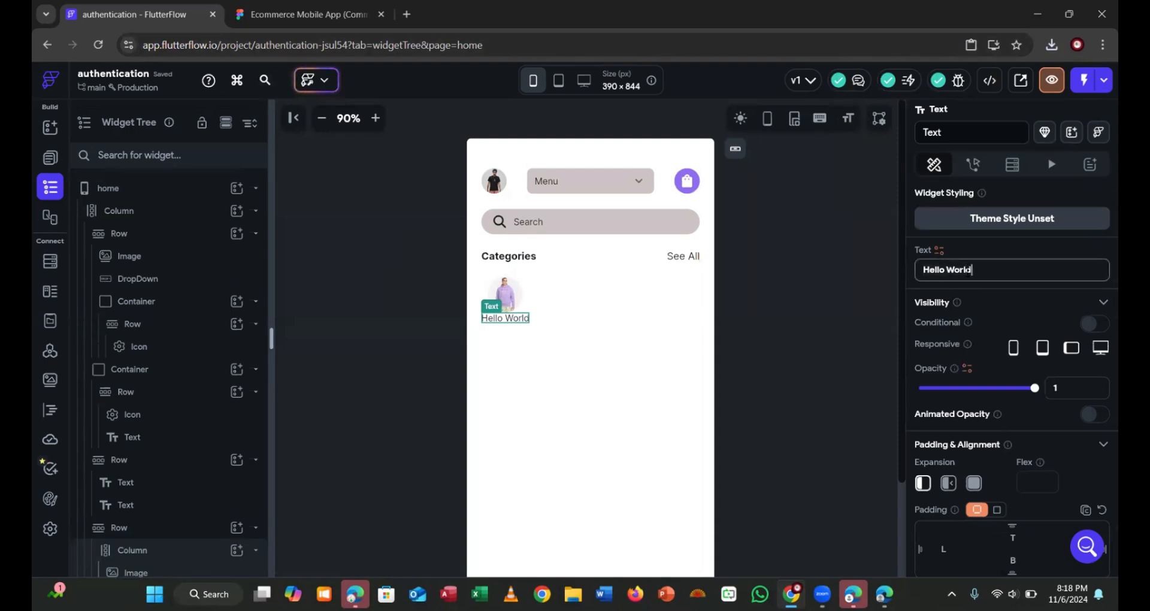
triple_click(970, 270)
text(Hoddies)
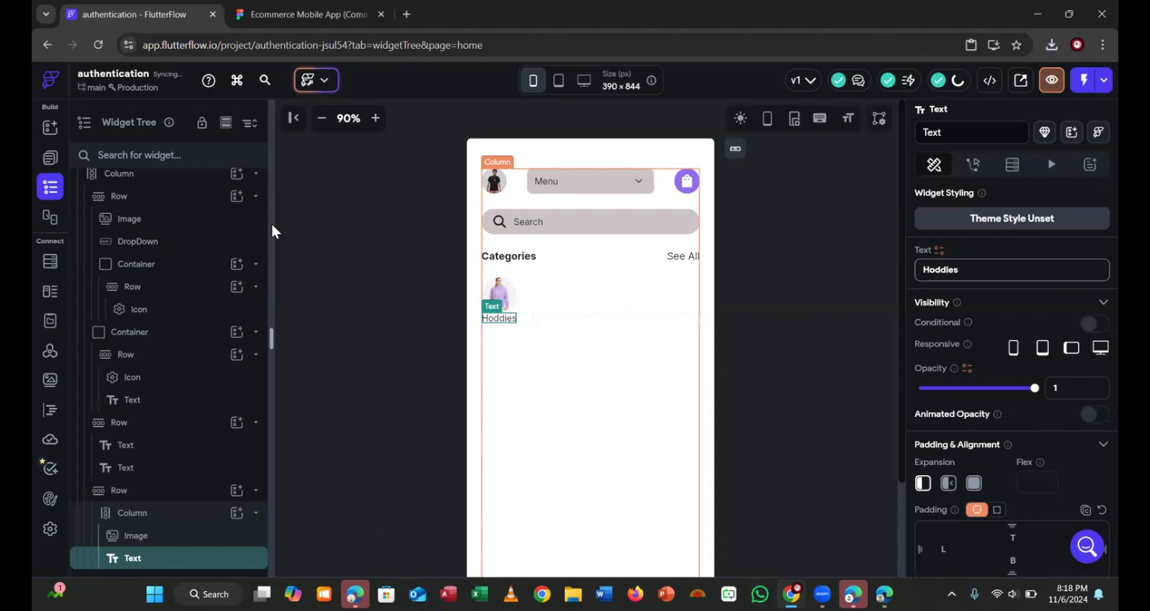
click(282, 14)
click(151, 13)
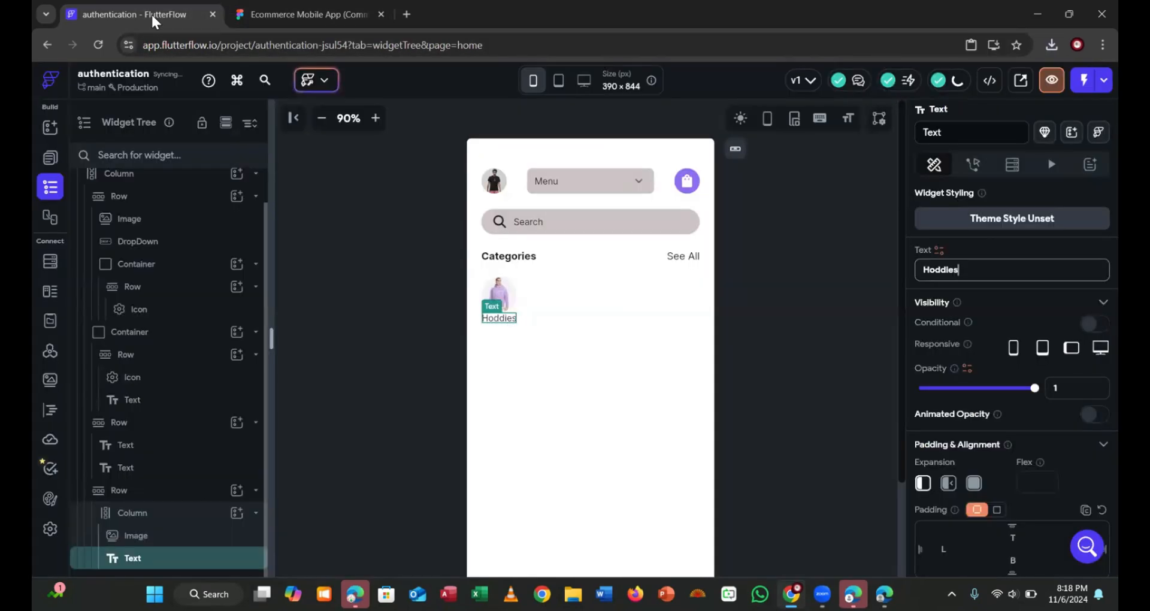
click(940, 270)
key(BackSpace)
text(o)
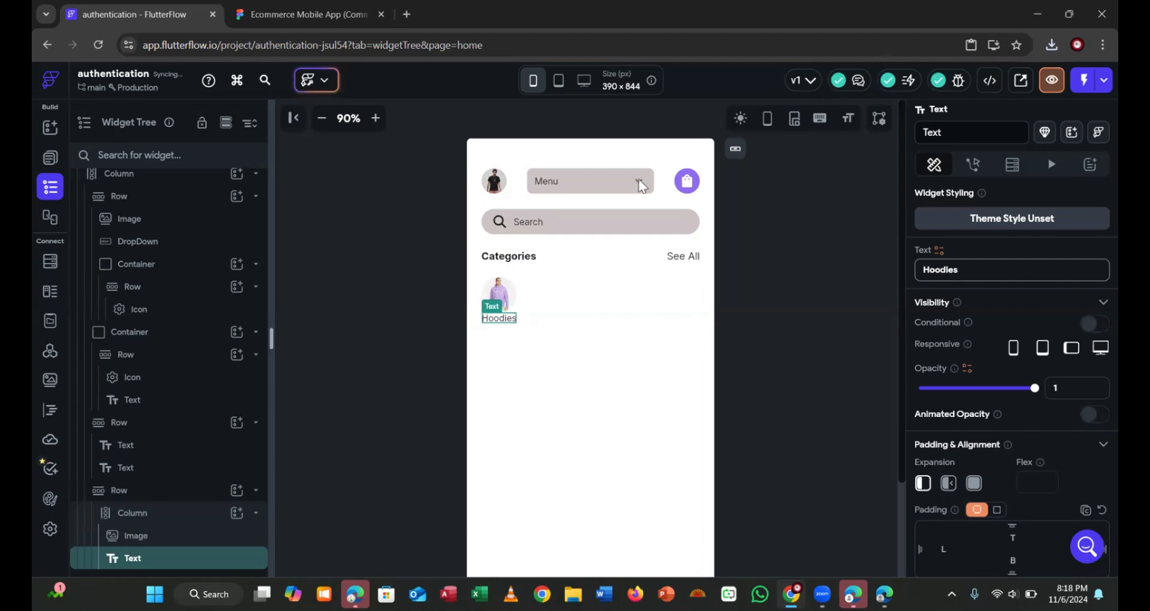
Check the Hoodies label's font size in Figma and set the FlutterFlow label's font size to 12
click(367, 22)
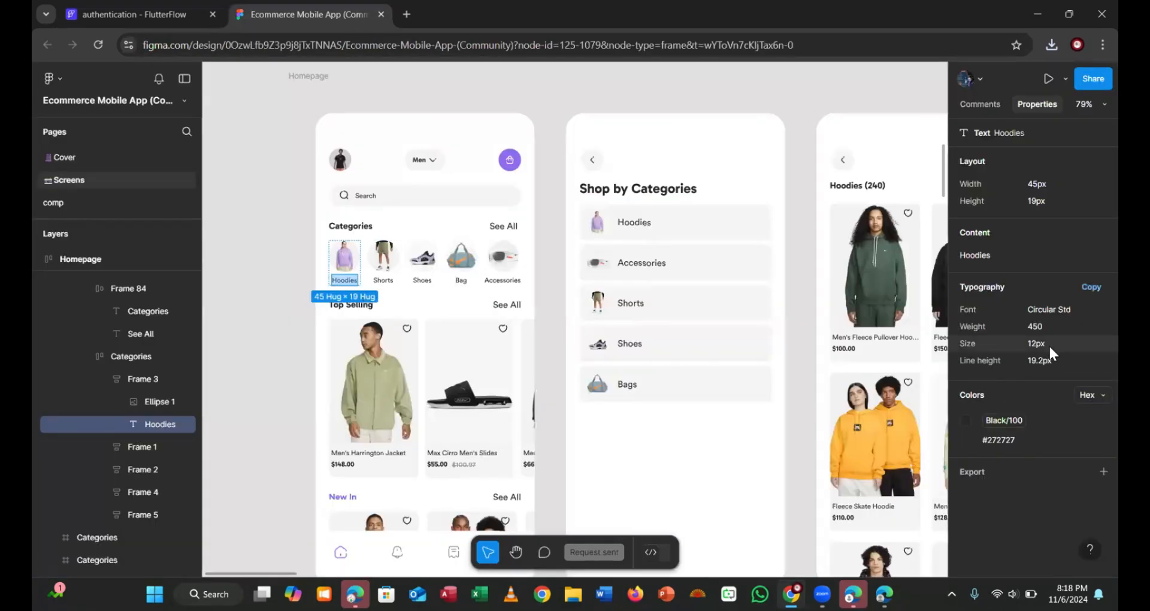
click(153, 20)
scroll(973, 483, down, 5)
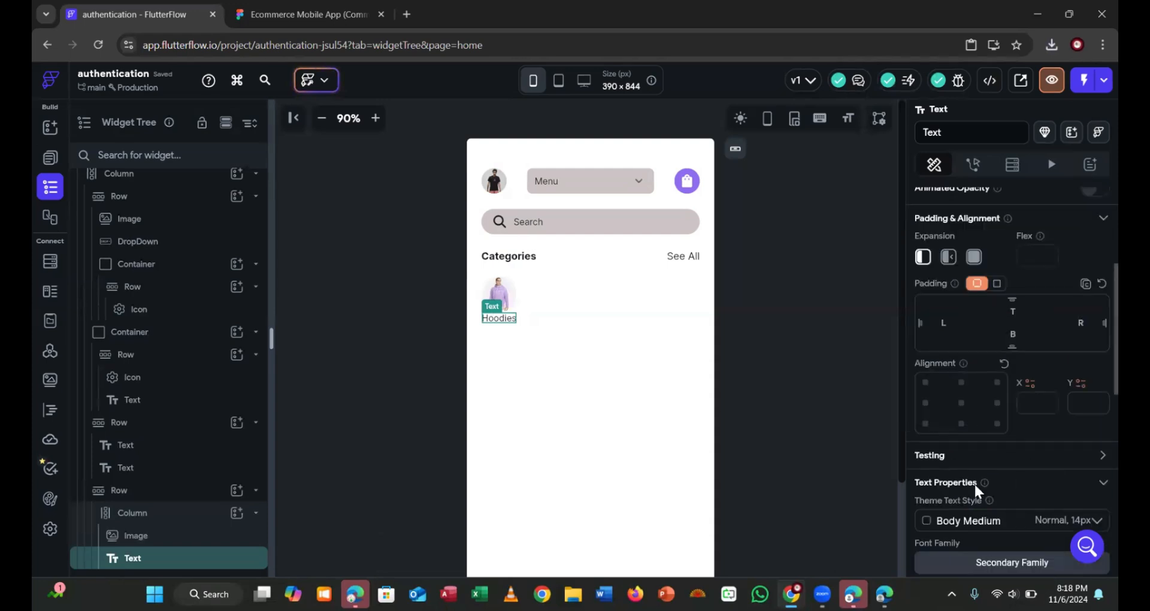
scroll(966, 479, down, 2)
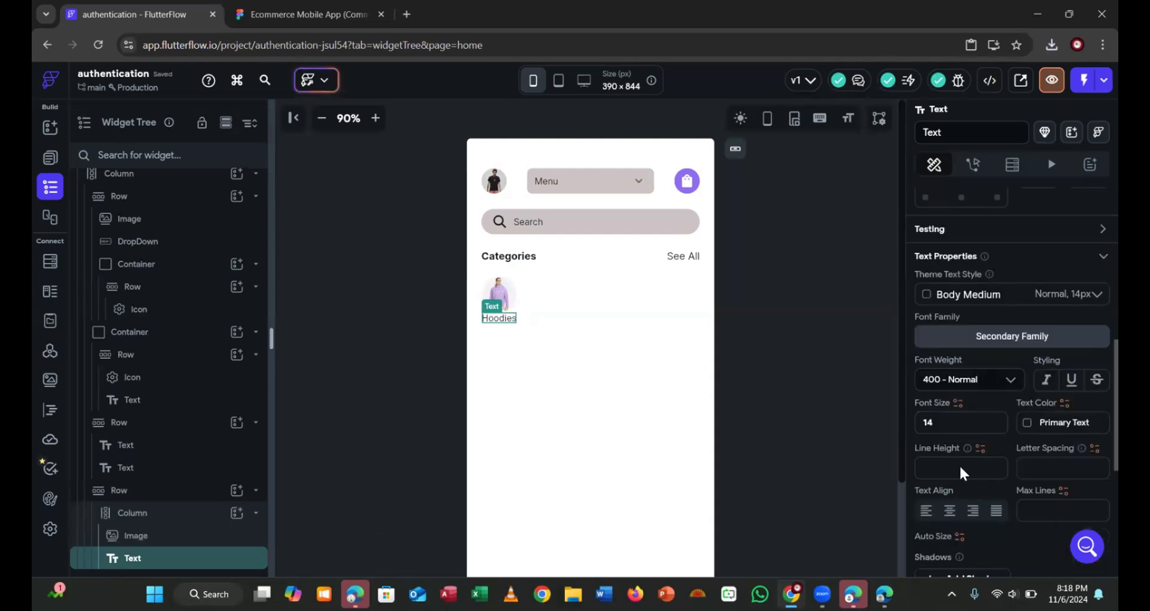
click(942, 421)
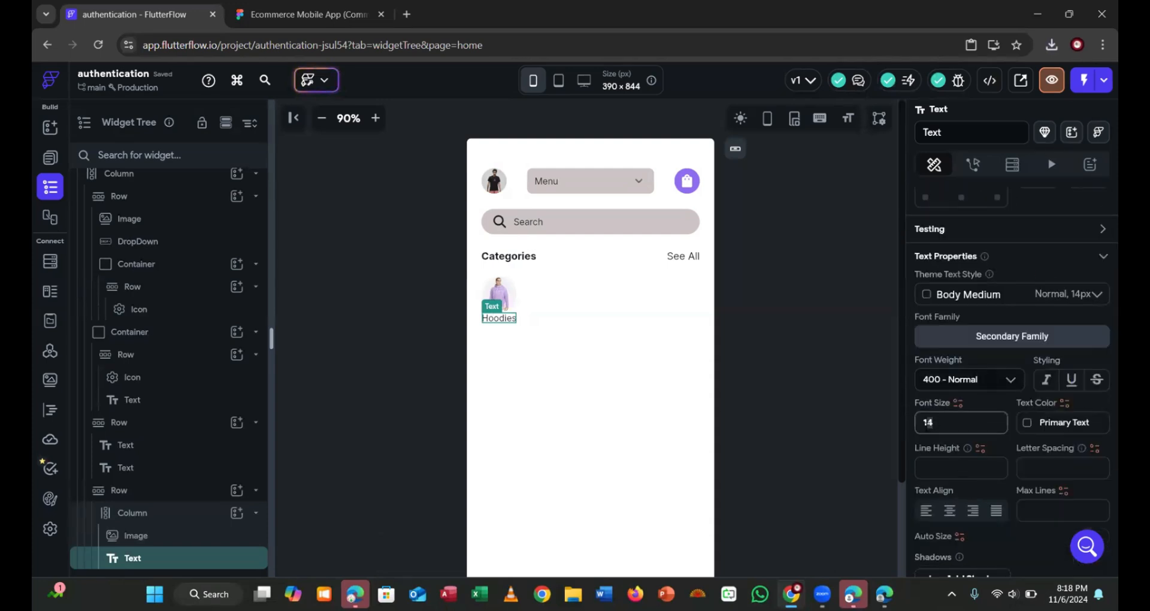
key(BackSpace)
text(2)
click(799, 455)
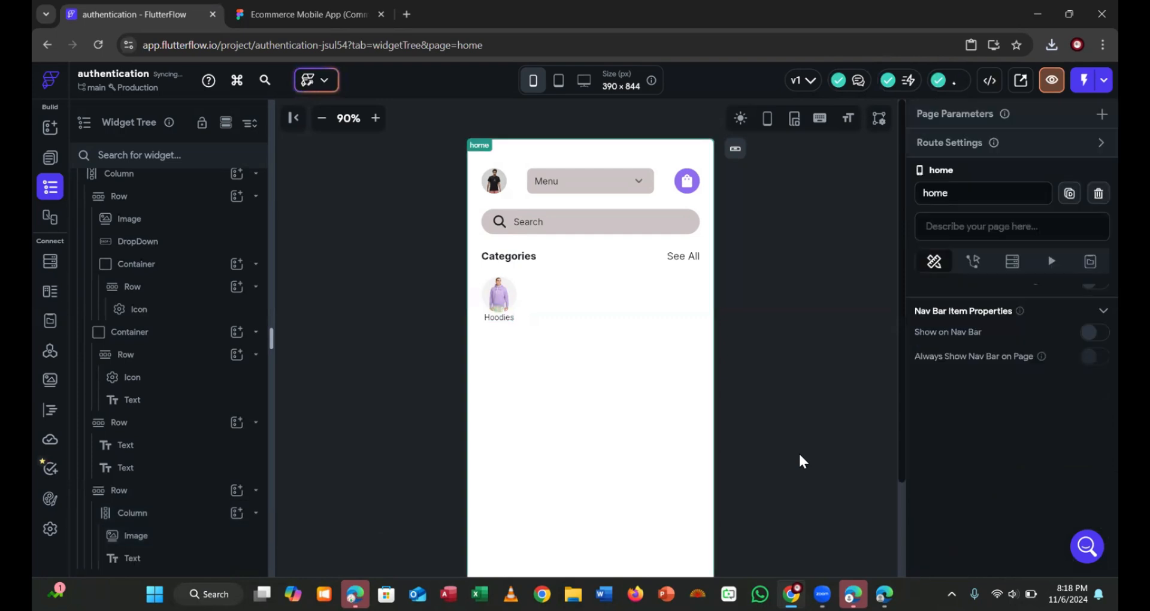
Measure the gap between the Hoodies image and label in Figma and give the FlutterFlow label a top padding of 5
click(306, 15)
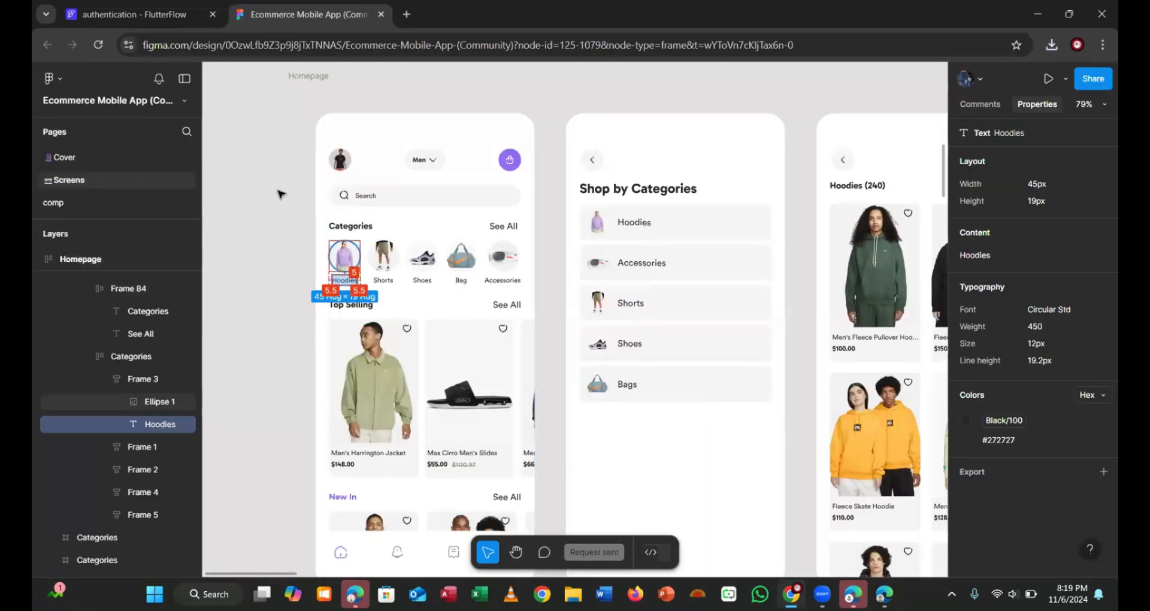
click(137, 15)
click(500, 317)
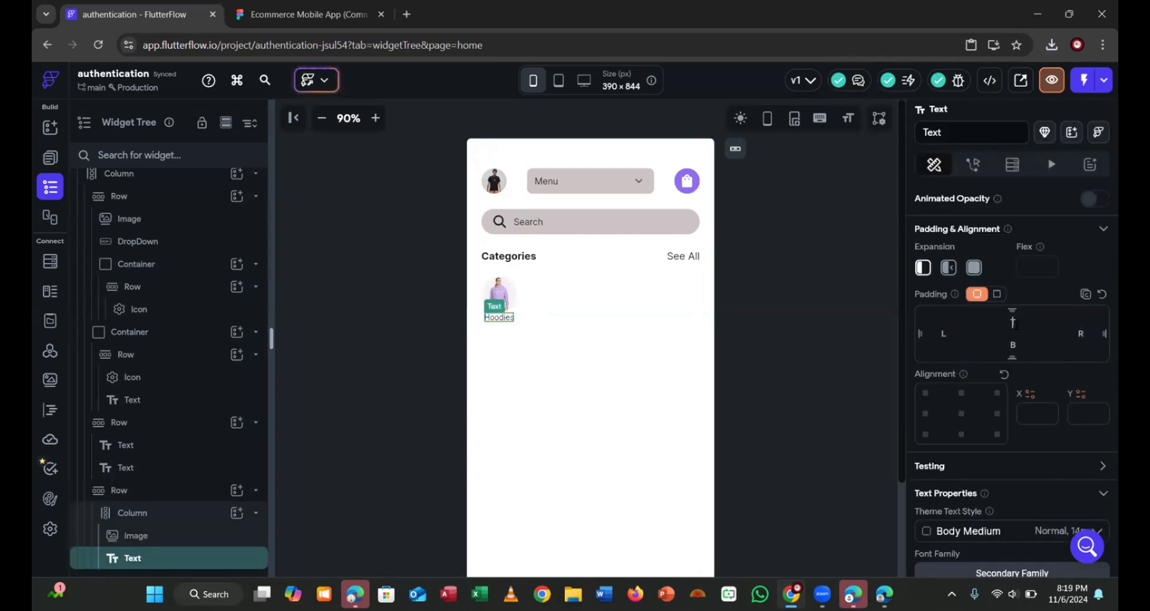
click(839, 349)
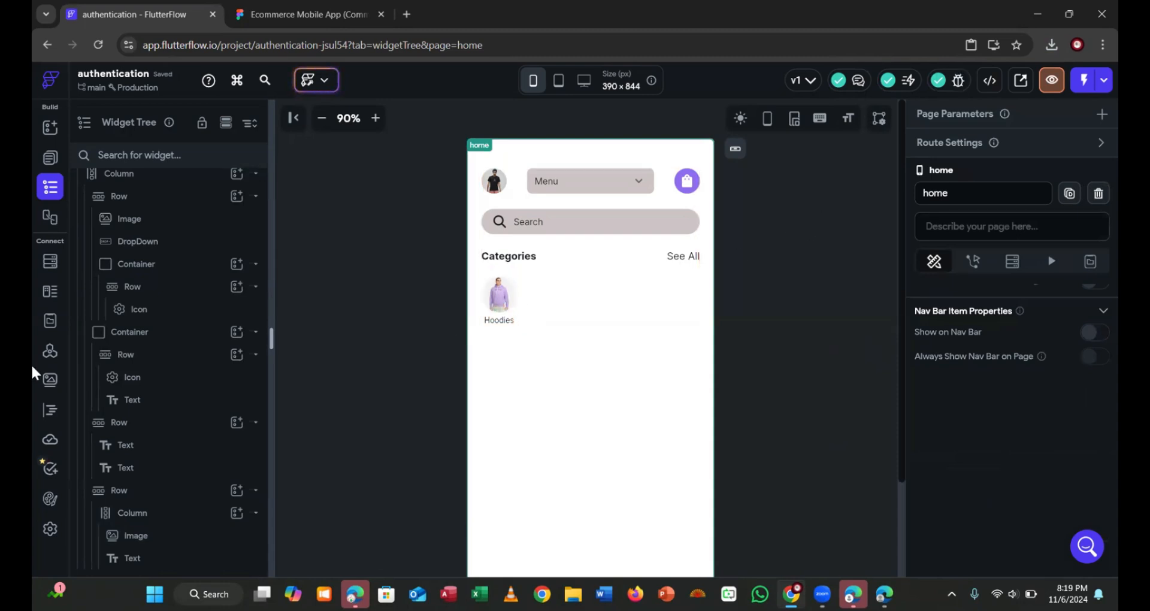
Duplicate the Hoodies category column in FlutterFlow and measure the spacing between the Hoodies and Shorts items in Figma
right_click(145, 513)
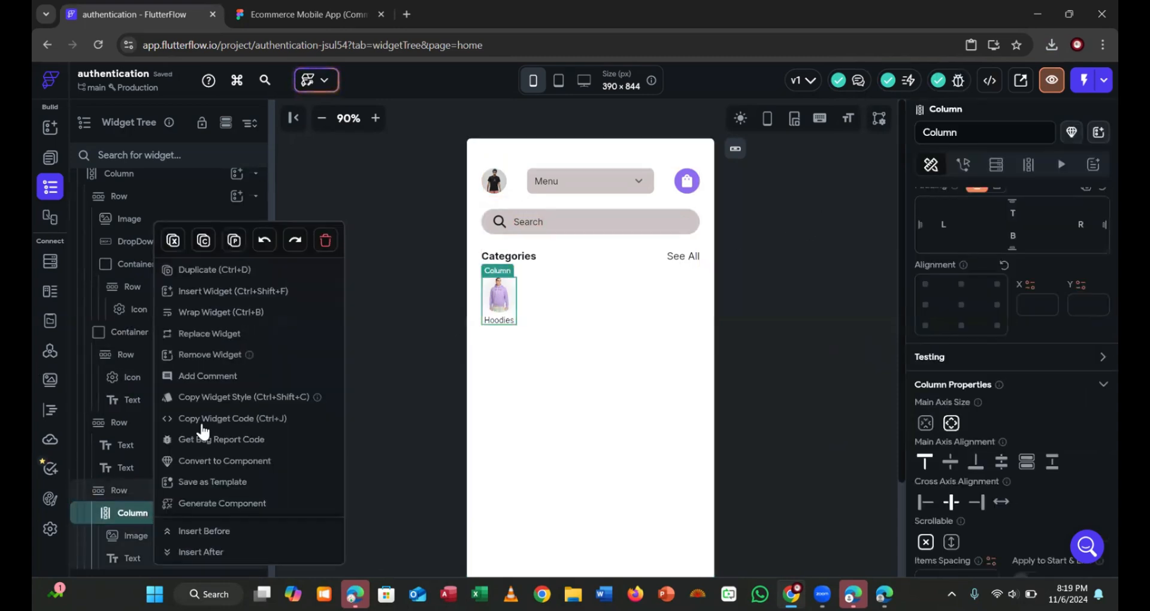
click(203, 269)
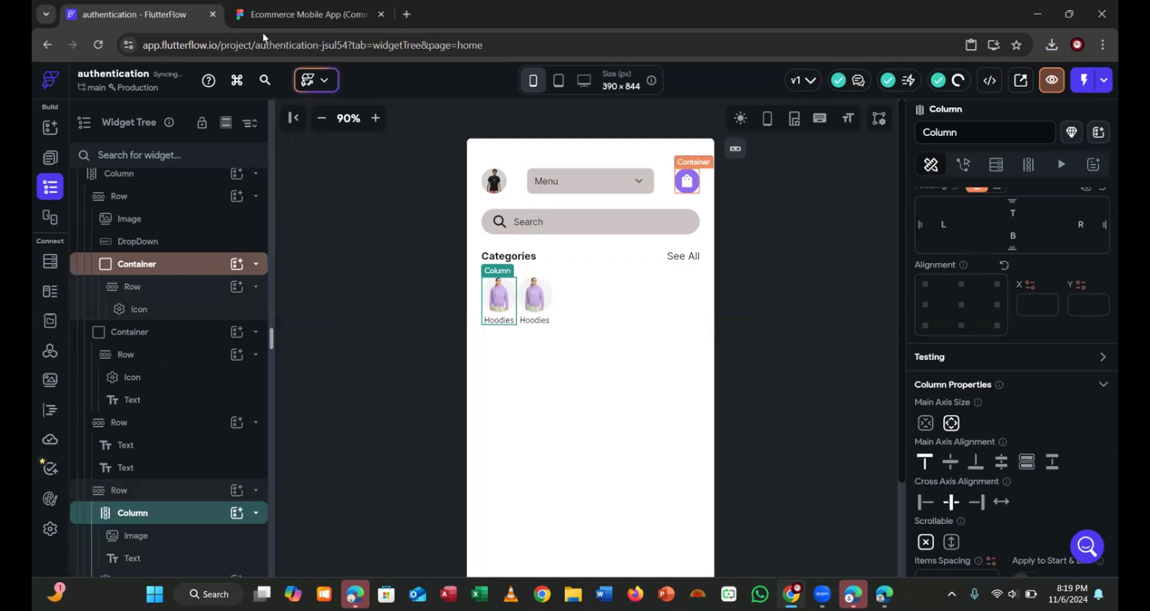
click(289, 22)
click(373, 284)
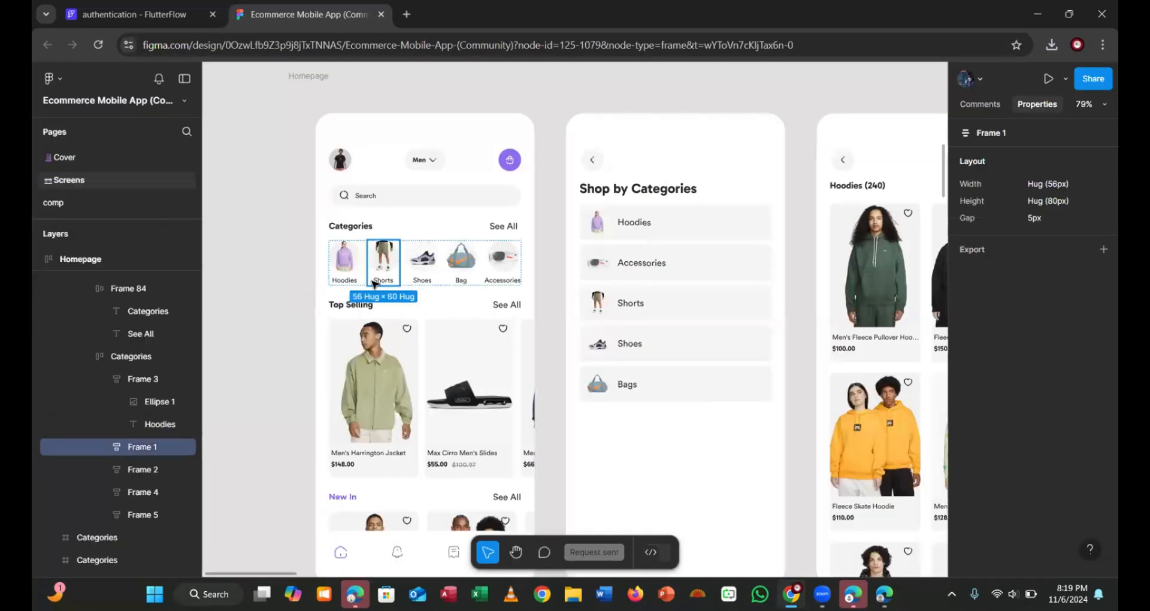
key(alt)
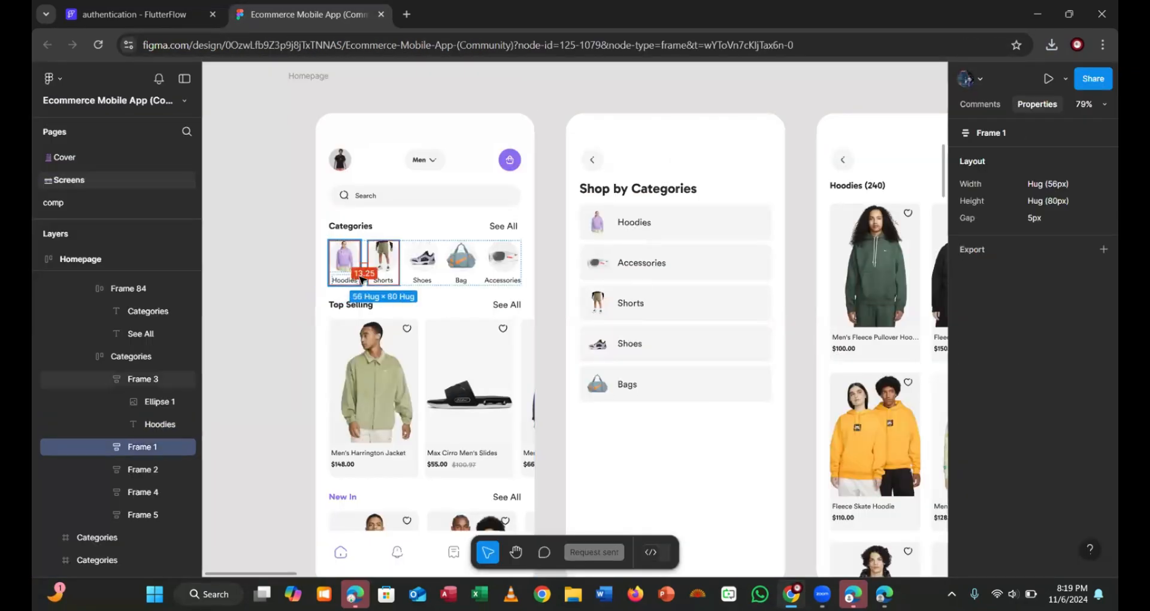
In FlutterFlow, give the second category column in the thumbnails row a left padding of 13.2
click(170, 22)
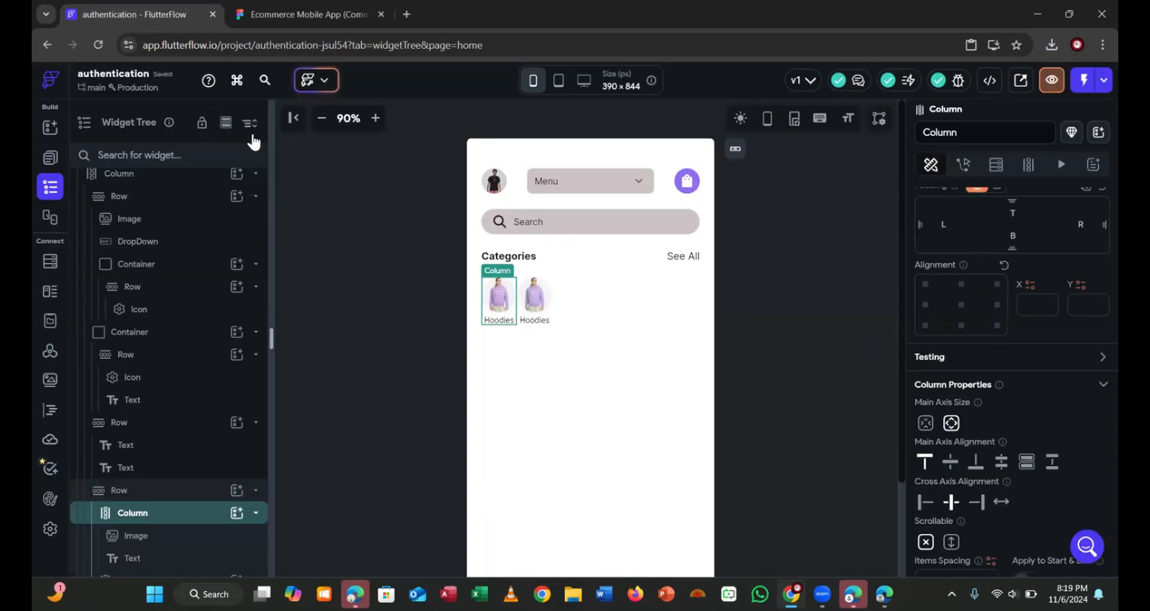
click(545, 315)
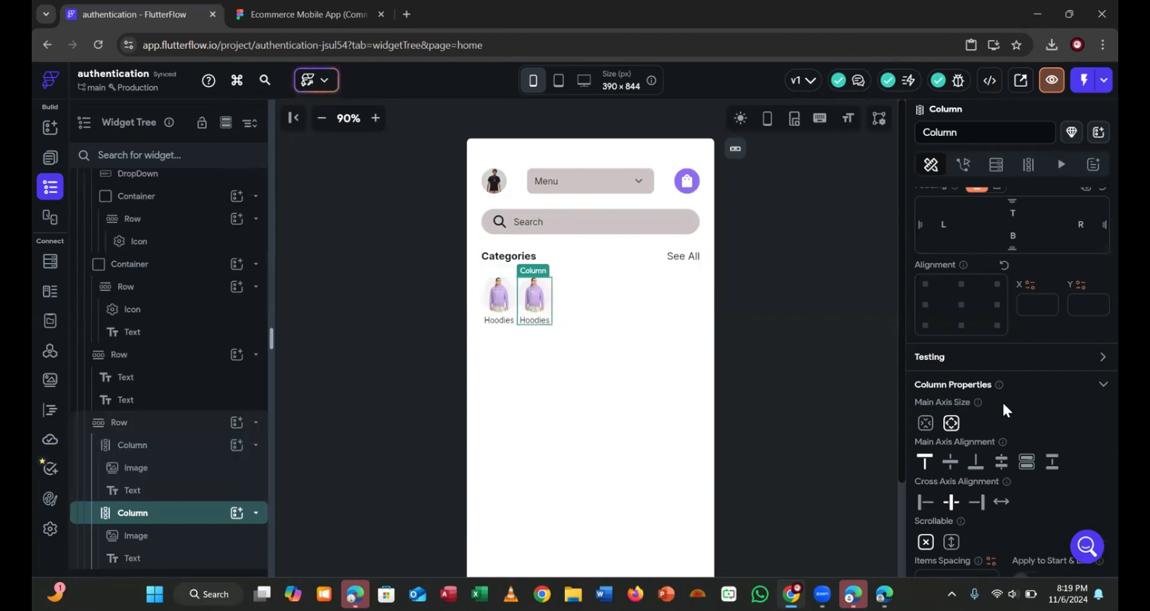
scroll(983, 351, up, 3)
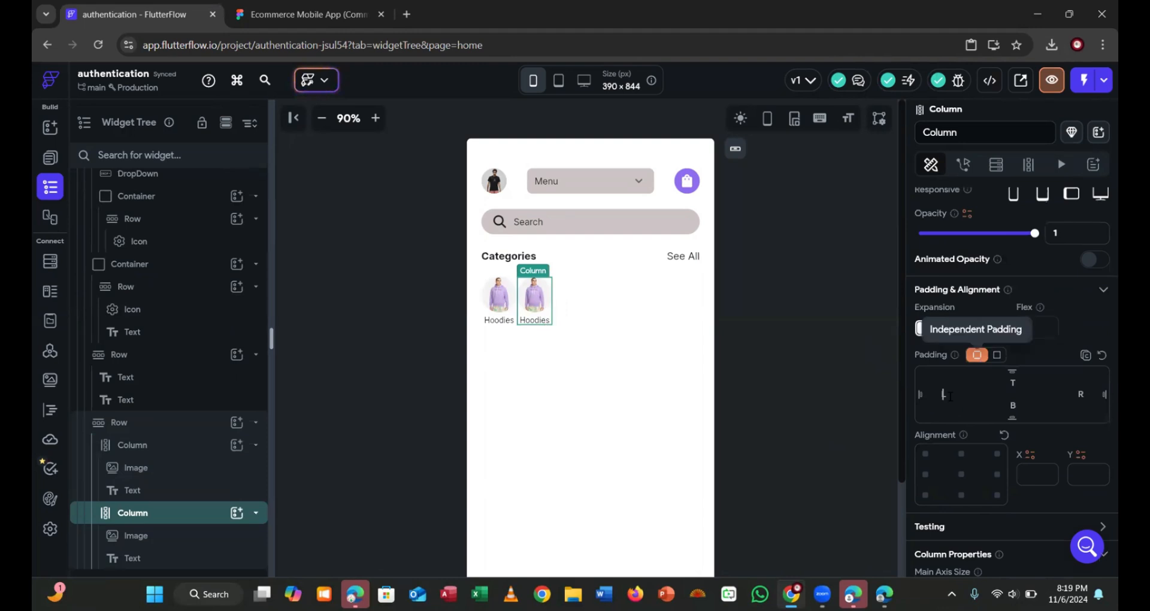
click(949, 395)
text(13)
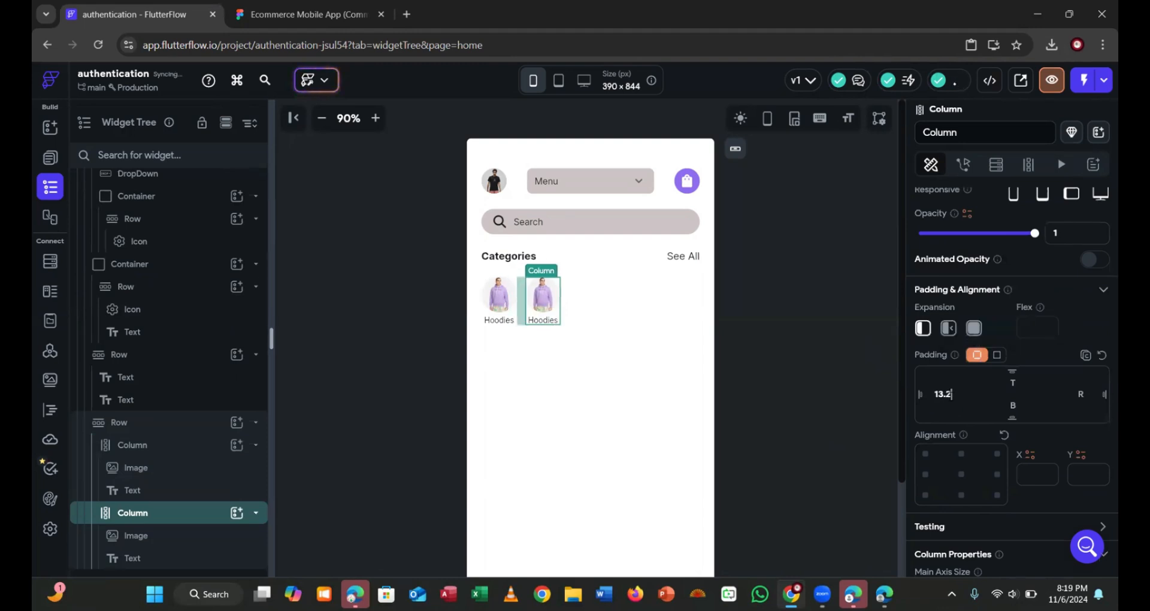
text(.2)
click(809, 369)
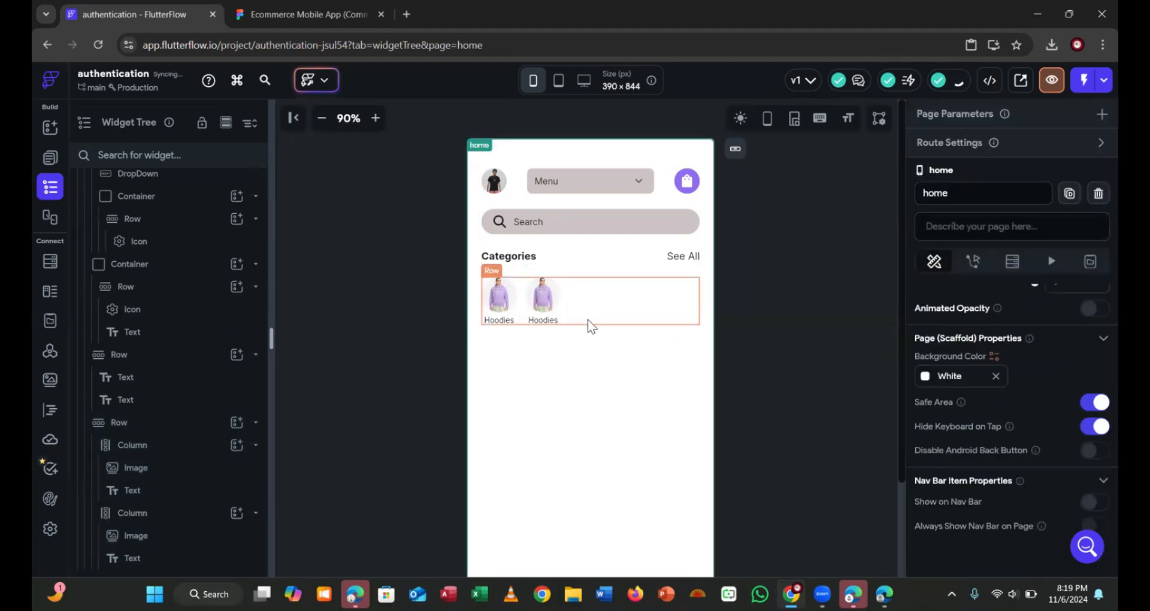
Check the second category's name in Figma and set the duplicated label's text in FlutterFlow to "Shorts"
click(306, 14)
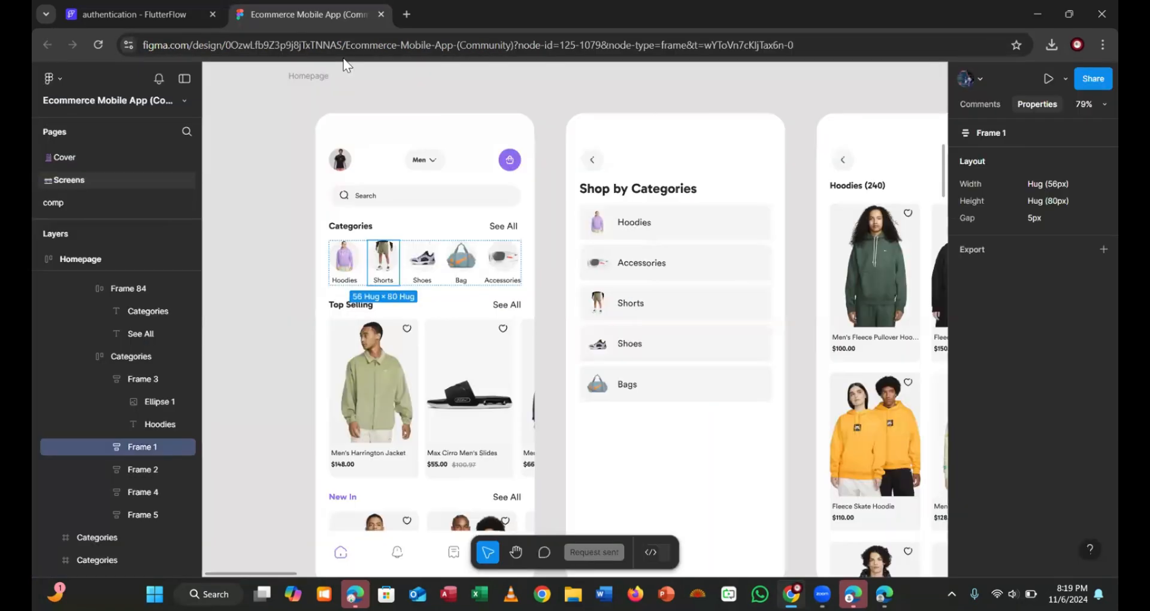
double_click(383, 280)
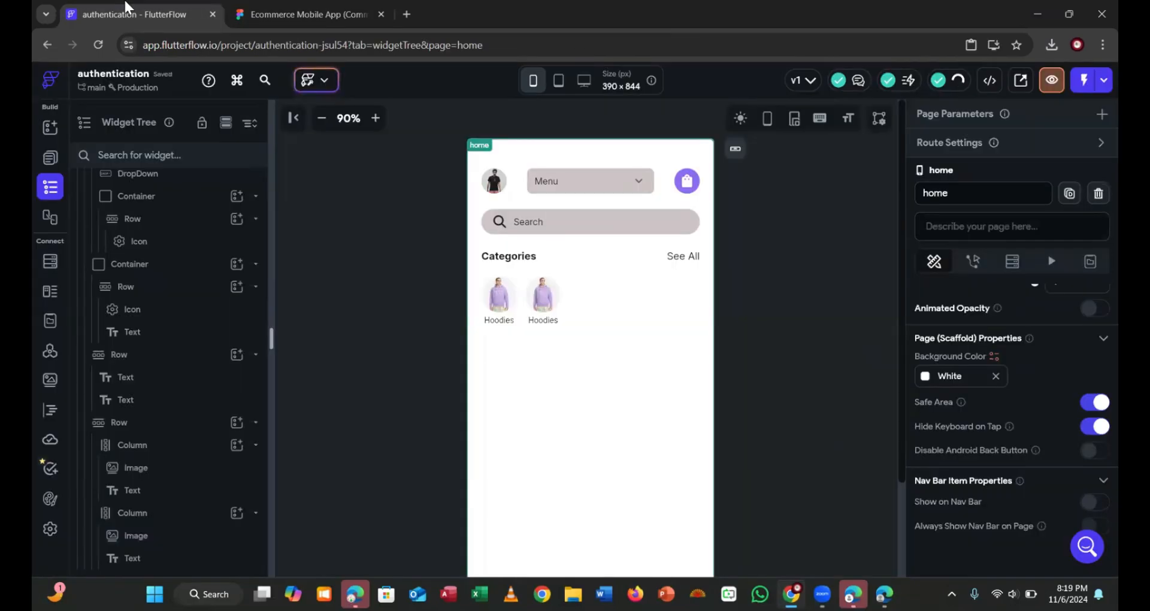
click(138, 15)
click(550, 323)
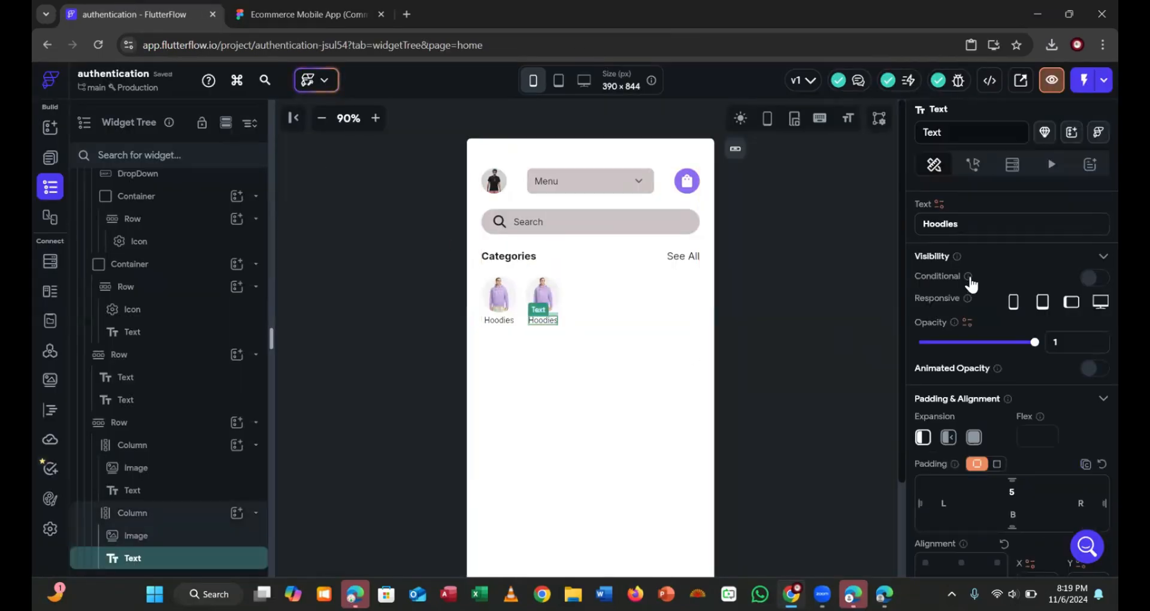
double_click(960, 224)
text(Shorts)
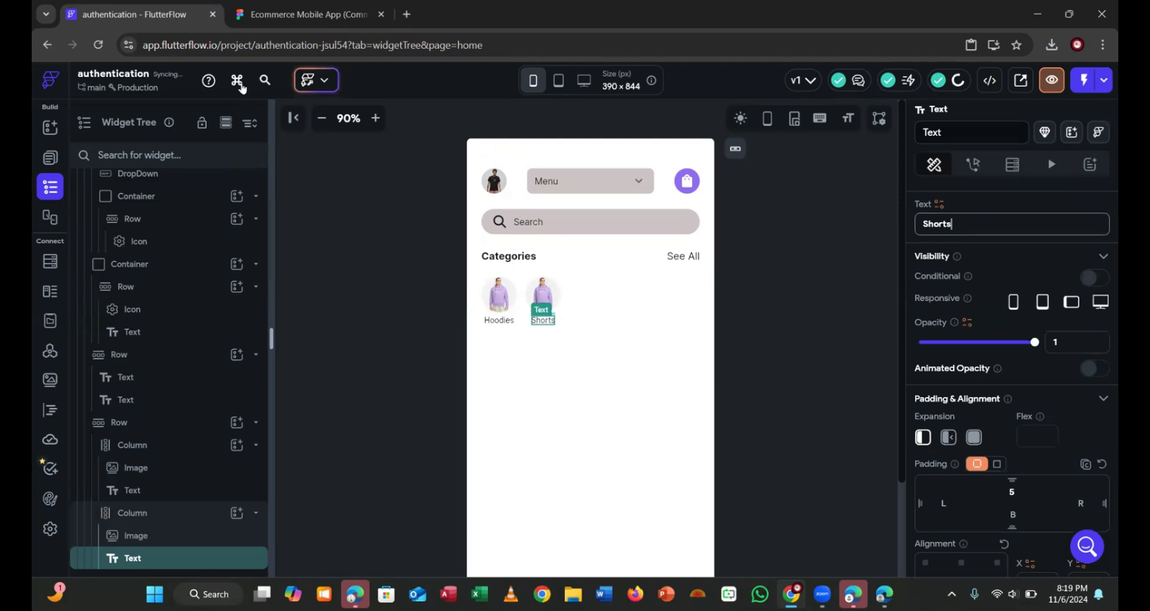
In Figma, export the Shorts and Shoes category images as 2x PNG files
click(295, 12)
click(383, 256)
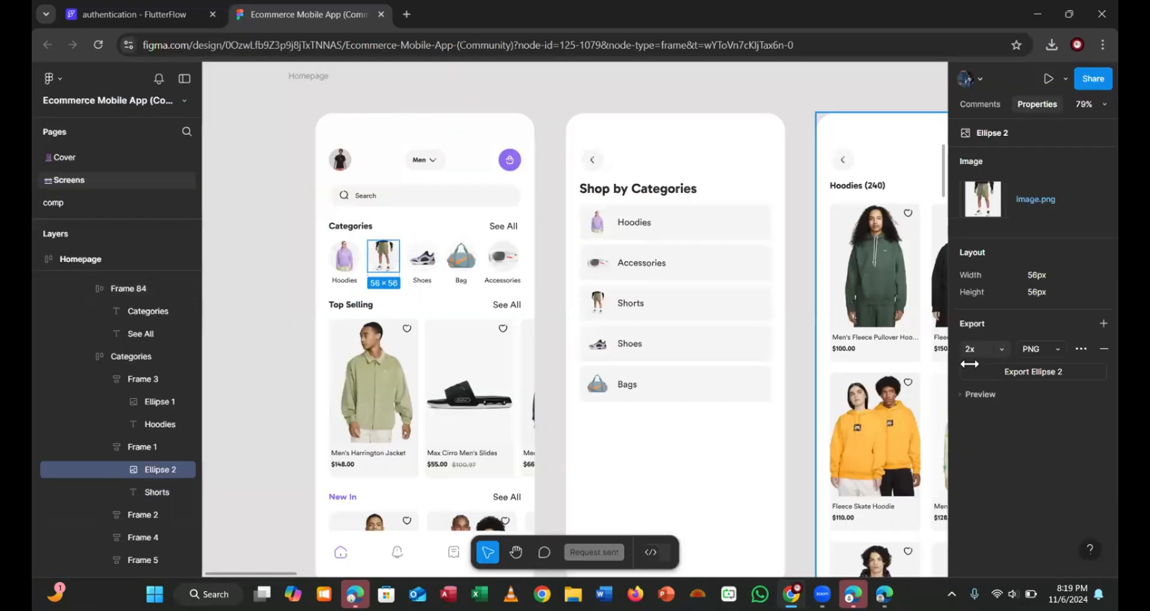
click(1008, 372)
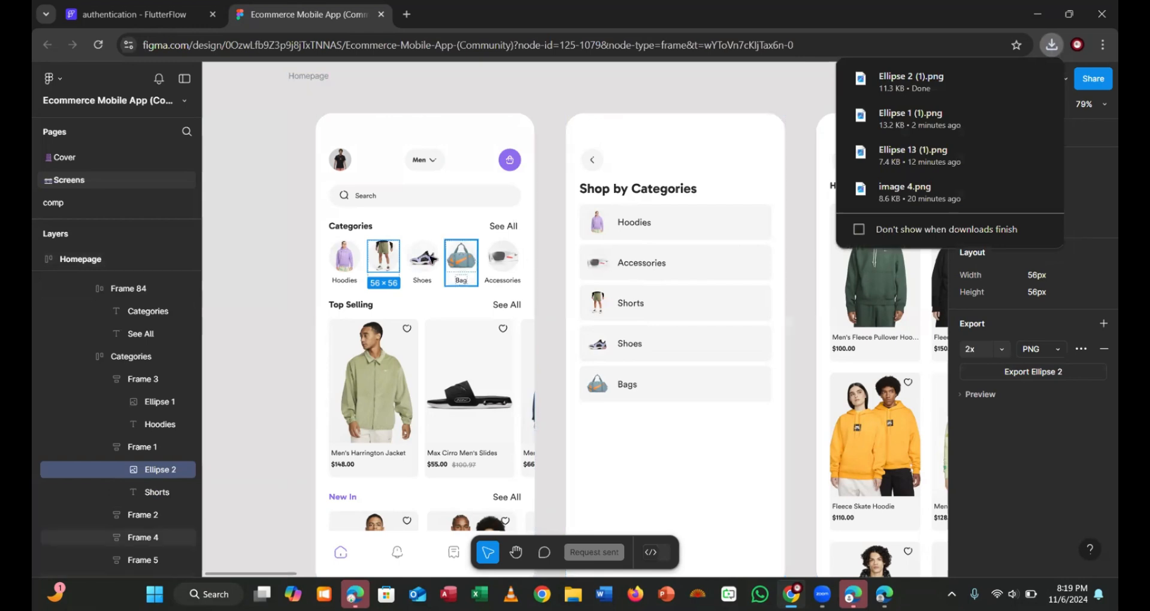
click(425, 259)
click(425, 258)
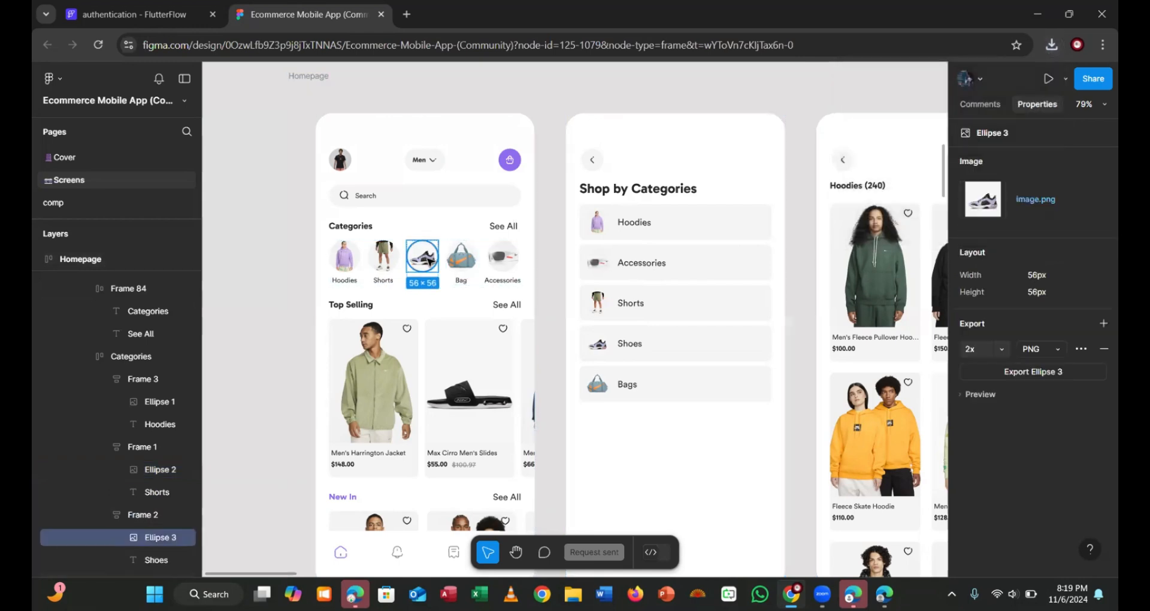
click(1033, 373)
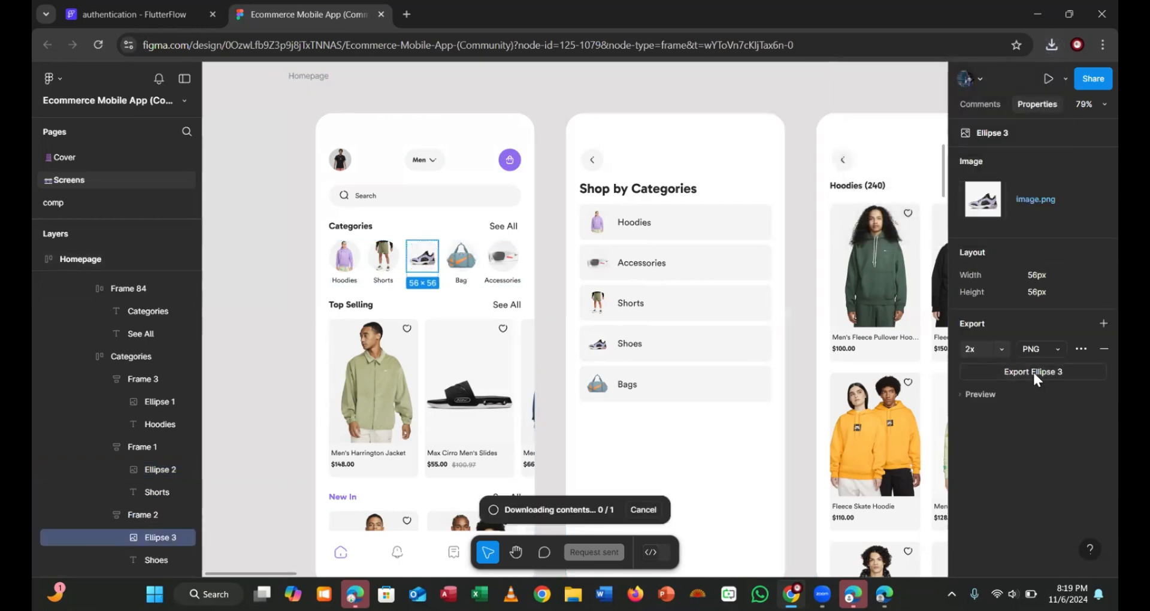
Export the Bag and Accessories category images from the Figma homepage as 2x PNG files
click(460, 267)
click(459, 263)
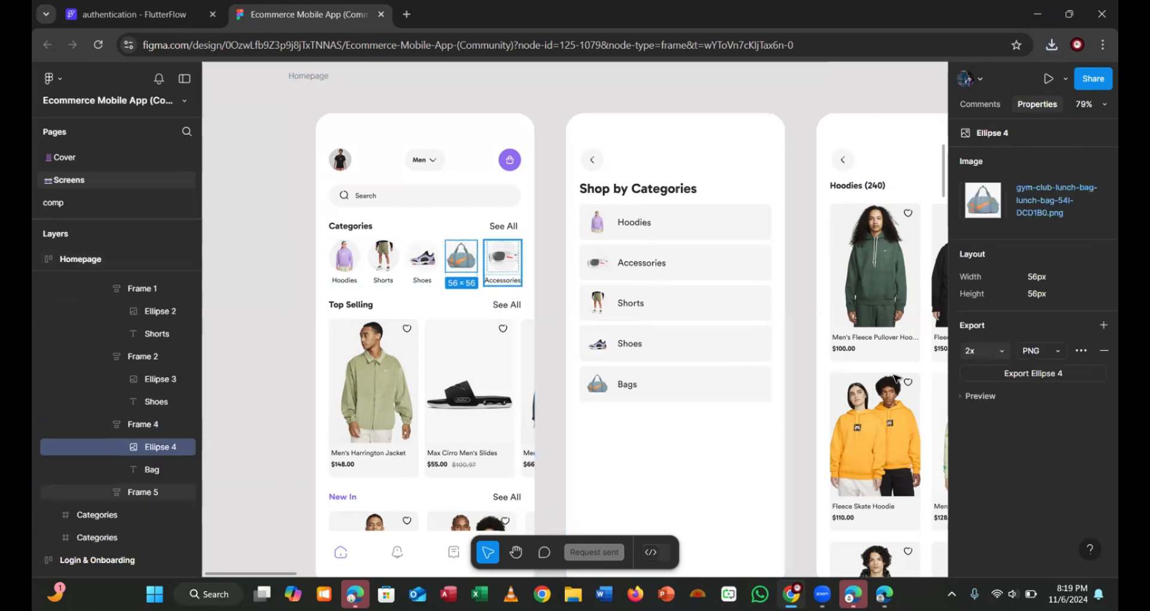
click(1025, 374)
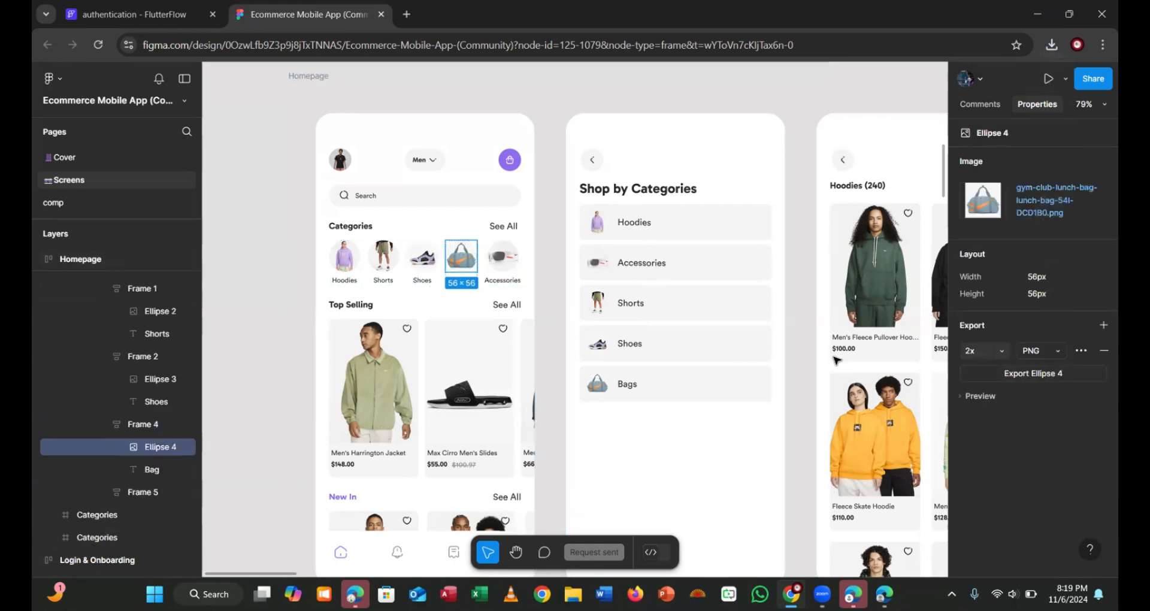
click(505, 258)
click(506, 258)
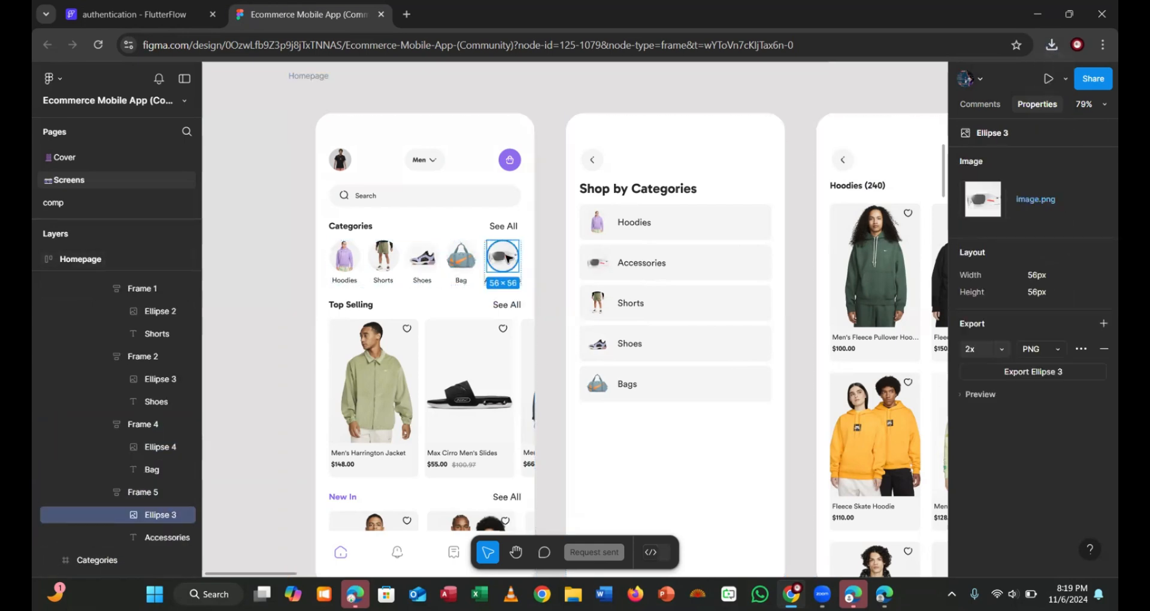
click(986, 371)
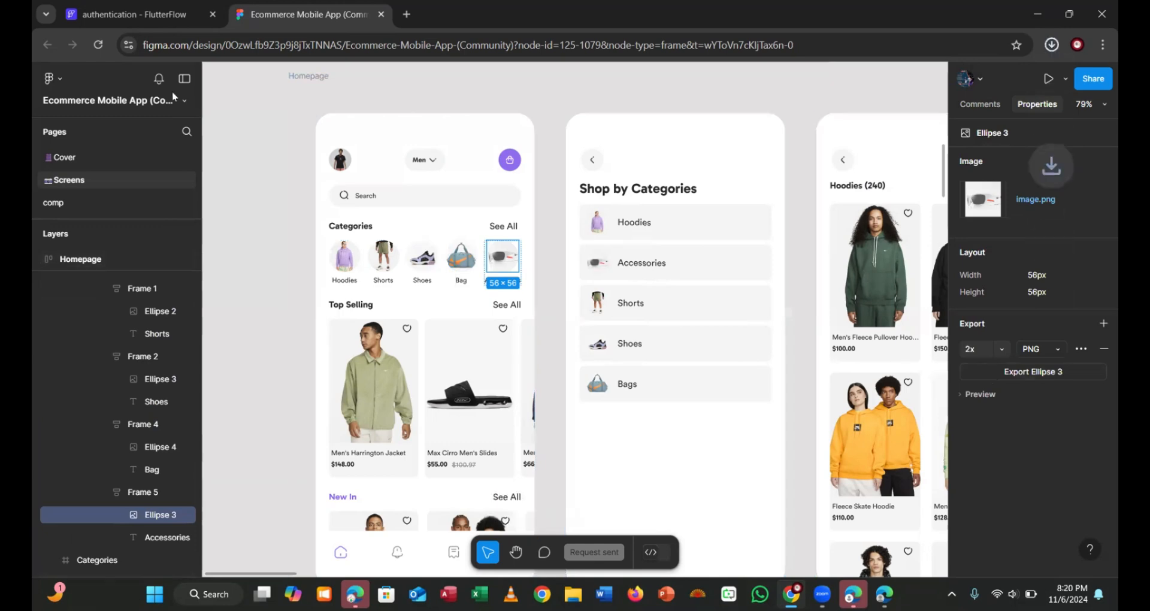
In FlutterFlow, replace the Shorts column's image with the uploaded file Ellipse 2 (1)
click(126, 14)
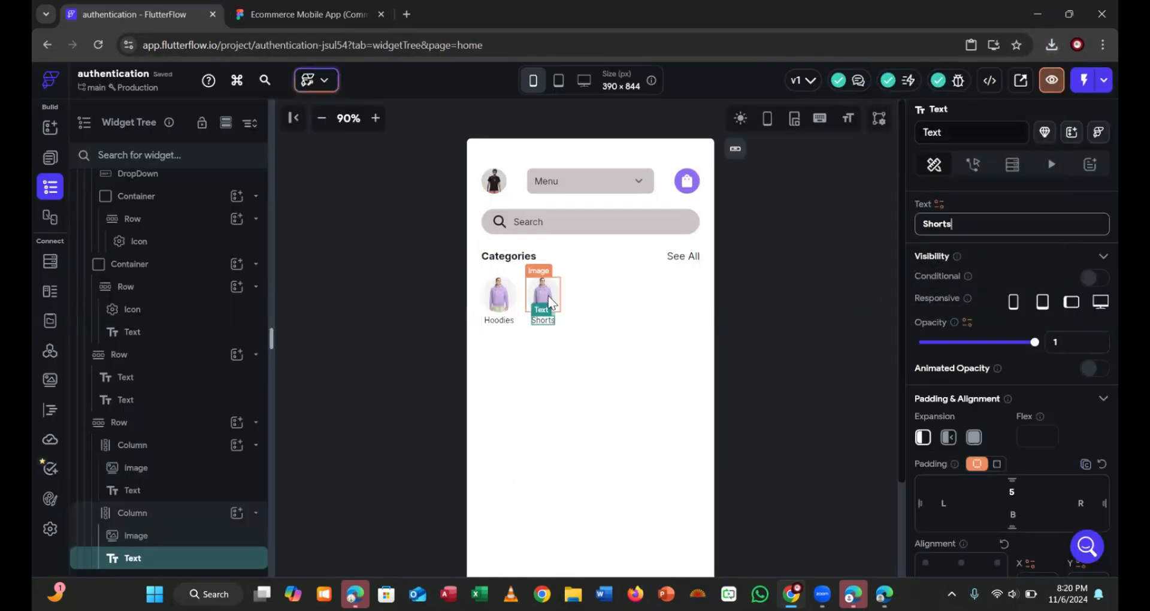
scroll(1090, 374, down, 1)
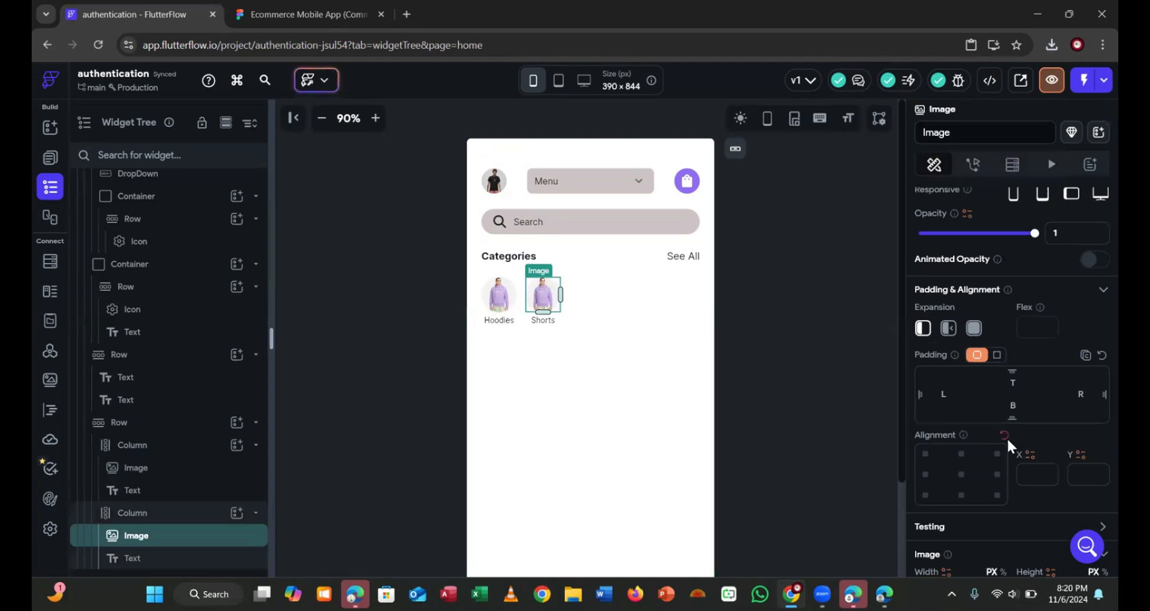
scroll(1007, 437, down, 3)
scroll(1089, 440, down, 3)
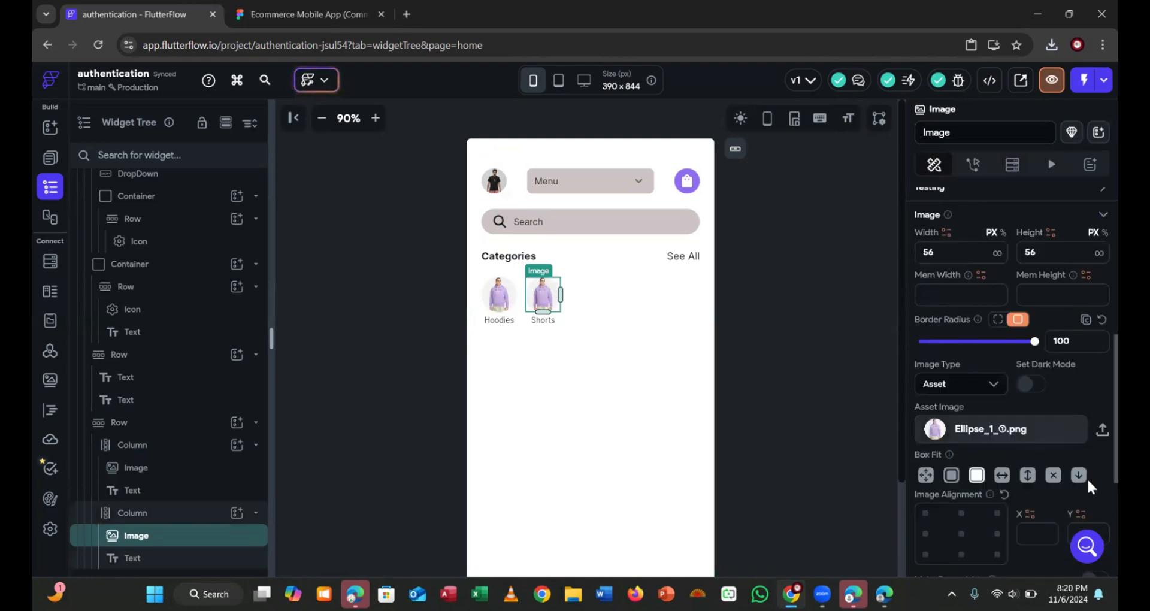
click(1099, 430)
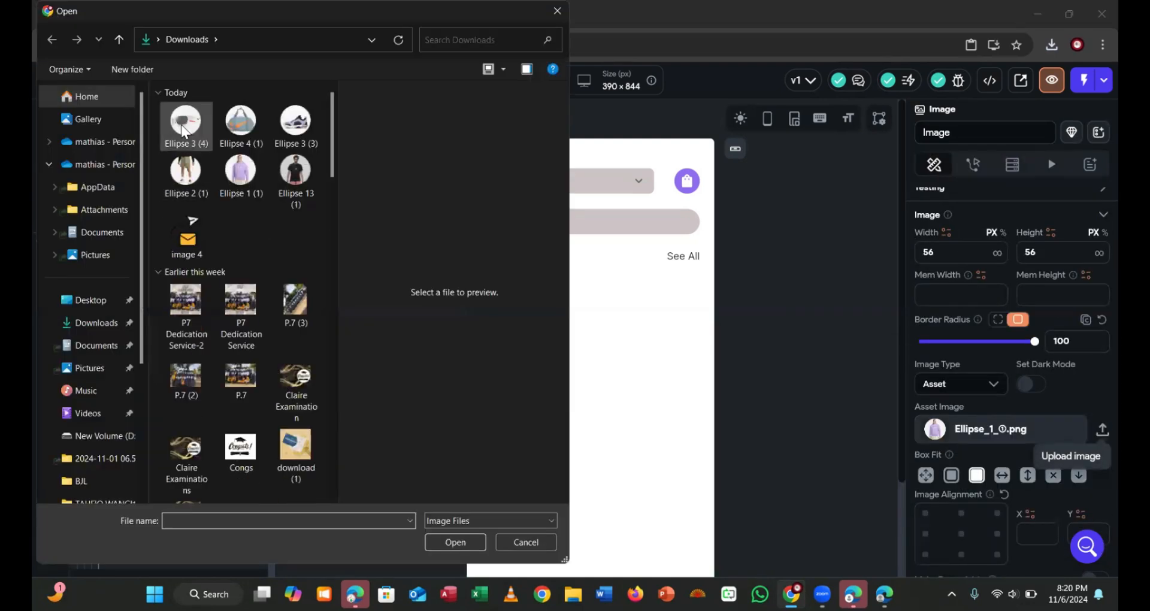
click(185, 179)
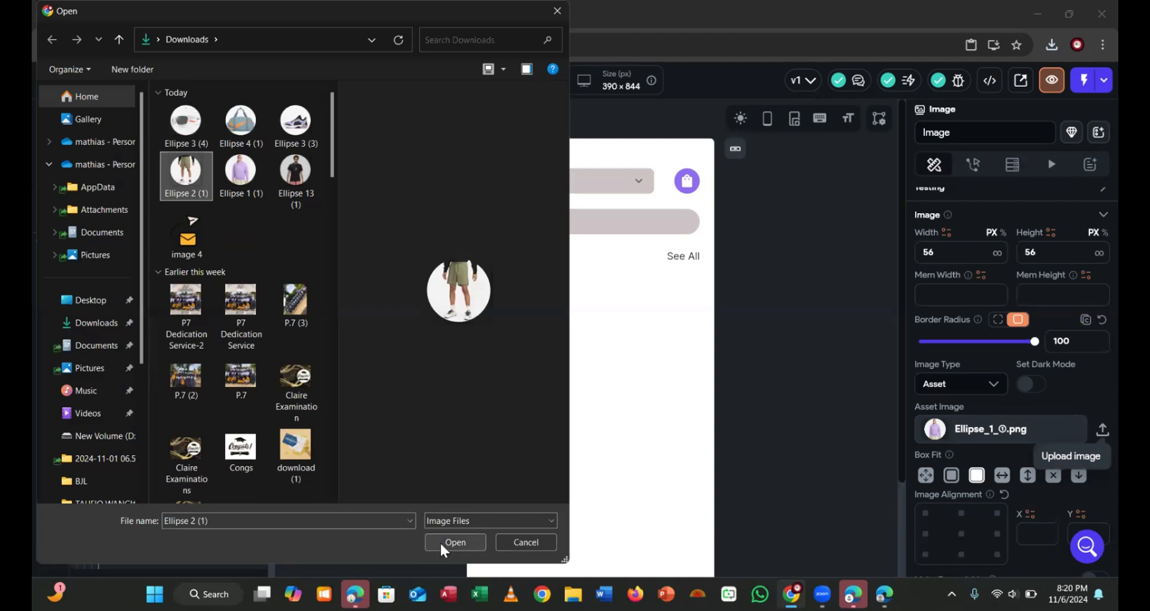
click(439, 541)
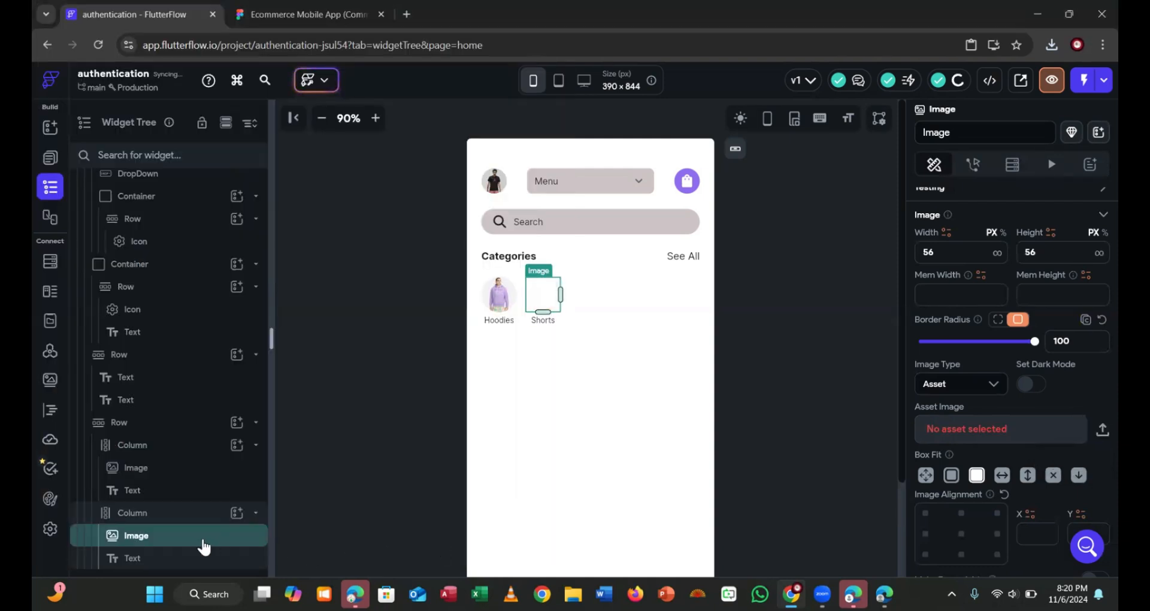
Duplicate the Shorts category column within the thumbnails row
click(174, 516)
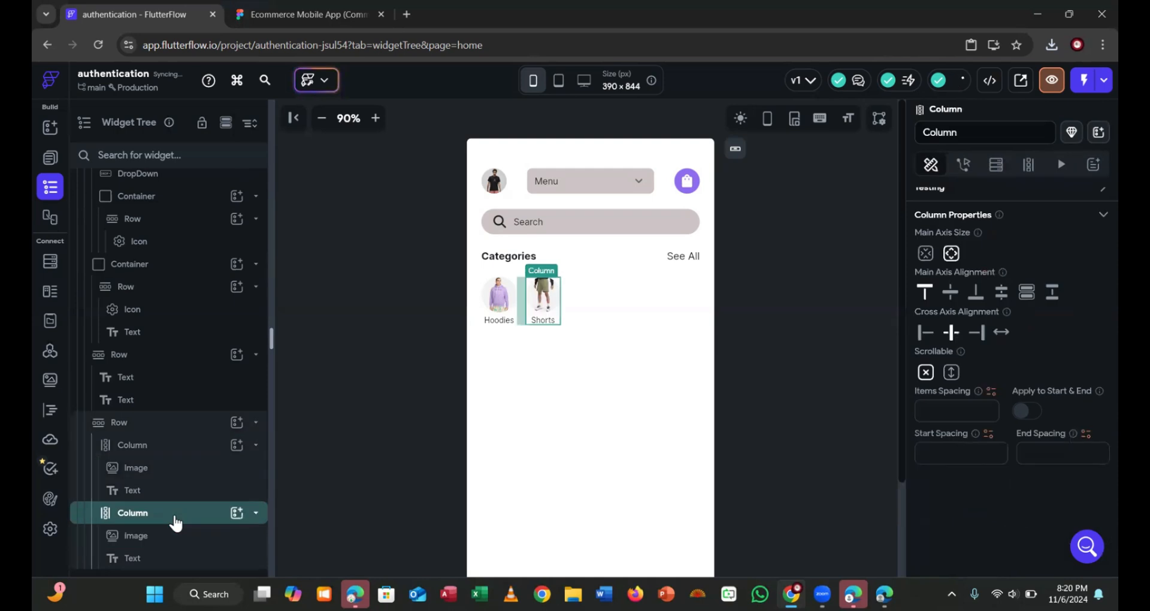
scroll(174, 521, up, 1)
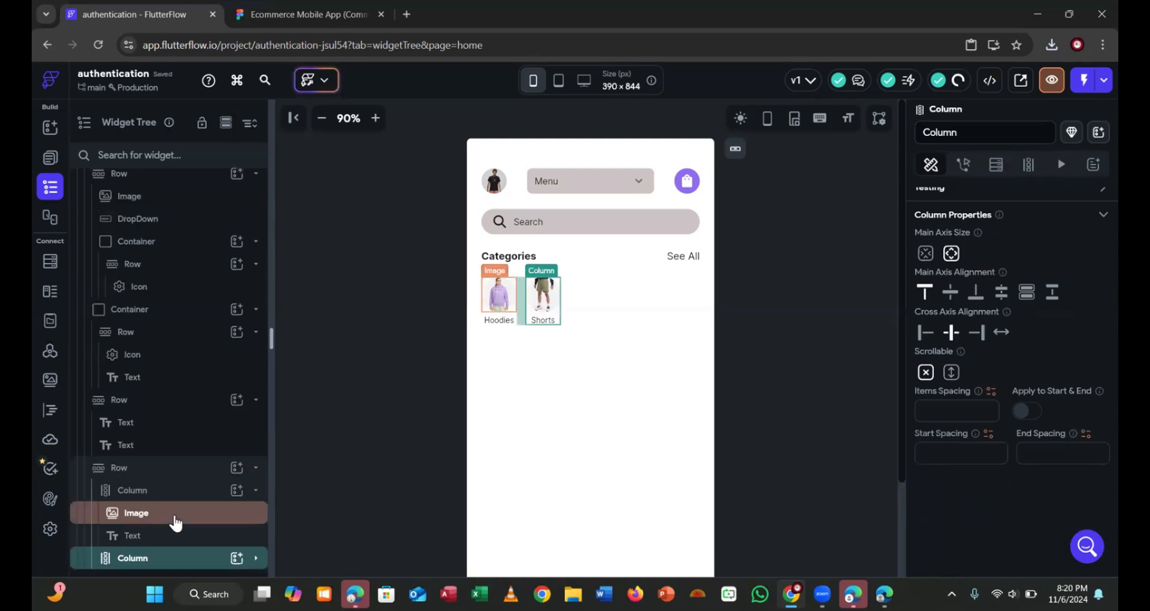
right_click(201, 533)
click(257, 252)
key(ctrl+v)
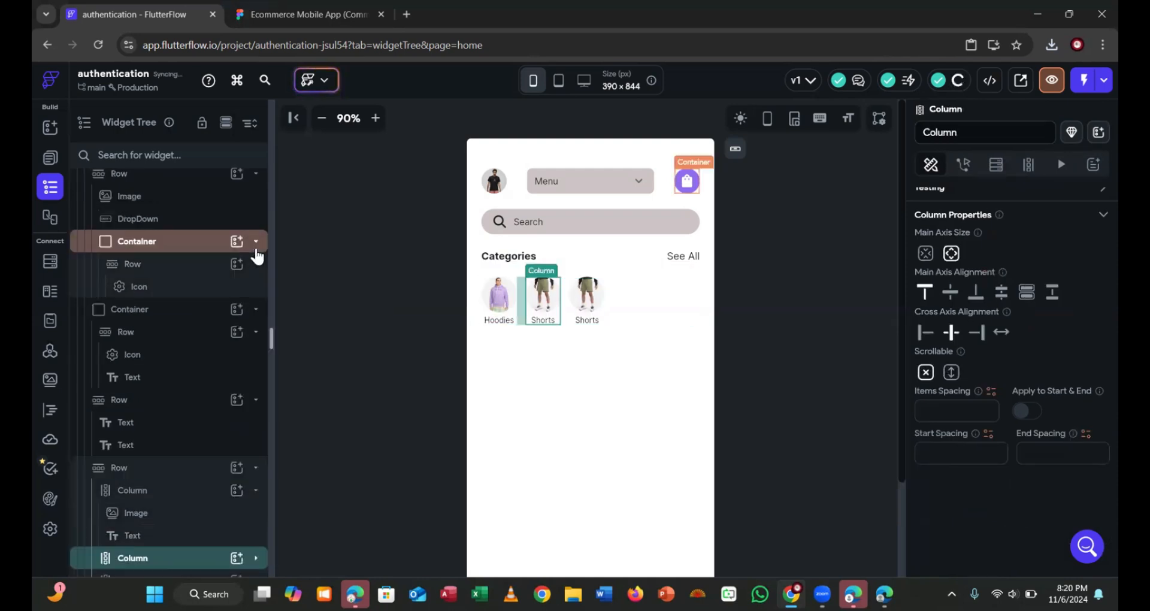
Check the third category's name in Figma and set the third column's label in FlutterFlow to "Shoes"
click(278, 12)
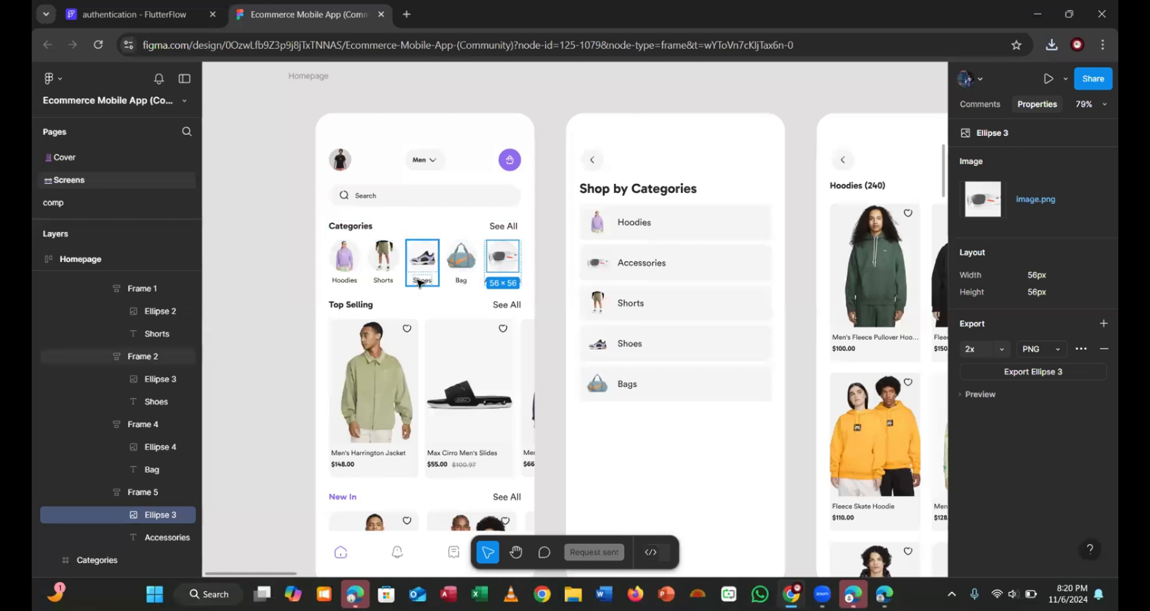
click(134, 14)
click(587, 319)
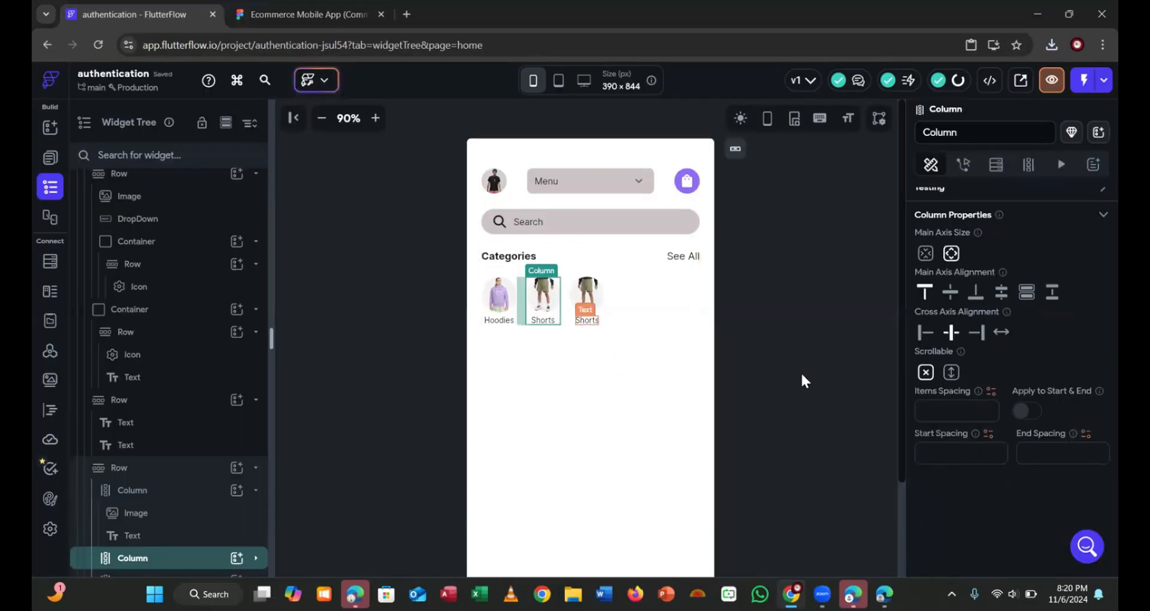
scroll(970, 441, up, 5)
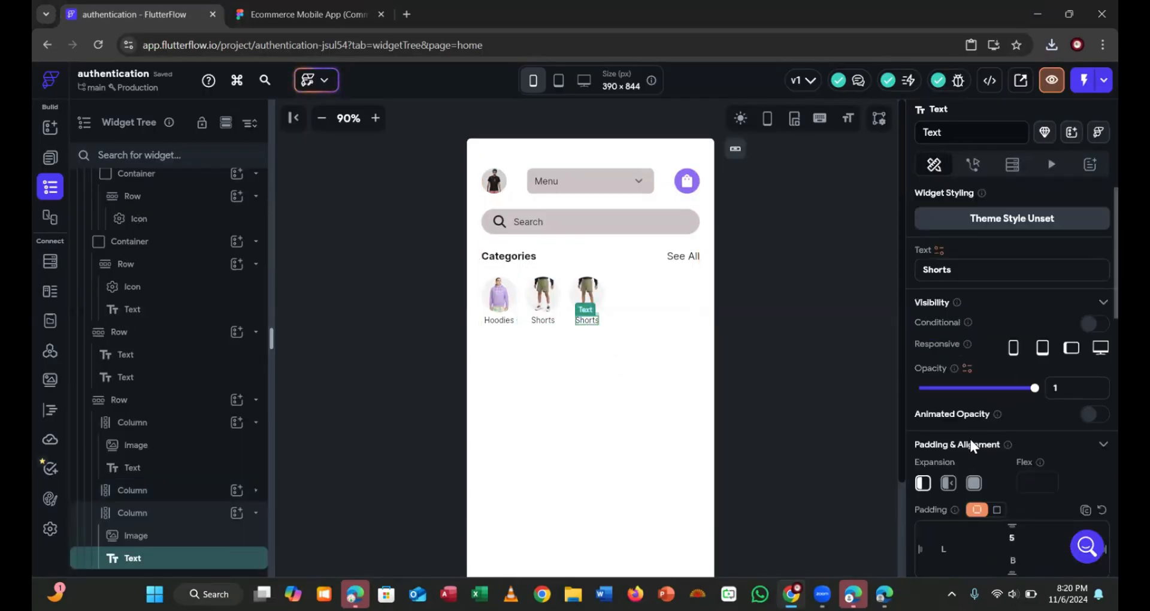
click(955, 269)
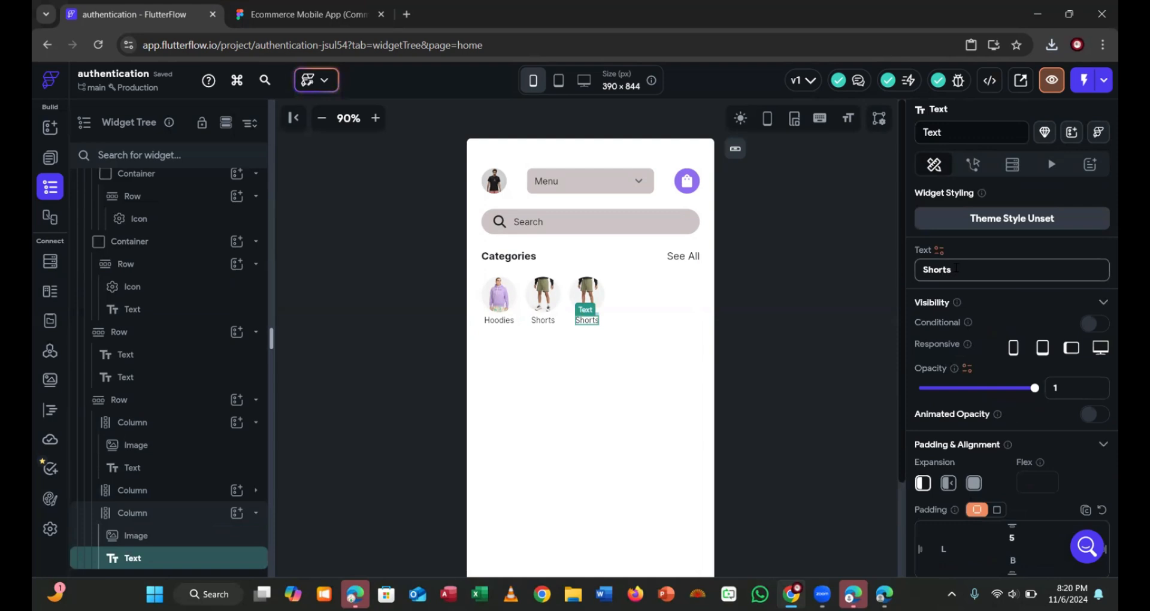
key(BackSpace)
key(BackSpace)
key(BackSpace)
text(es)
Replace the Shoes column's image with the uploaded file Ellipse 3 (3)
click(592, 285)
scroll(1026, 413, down, 5)
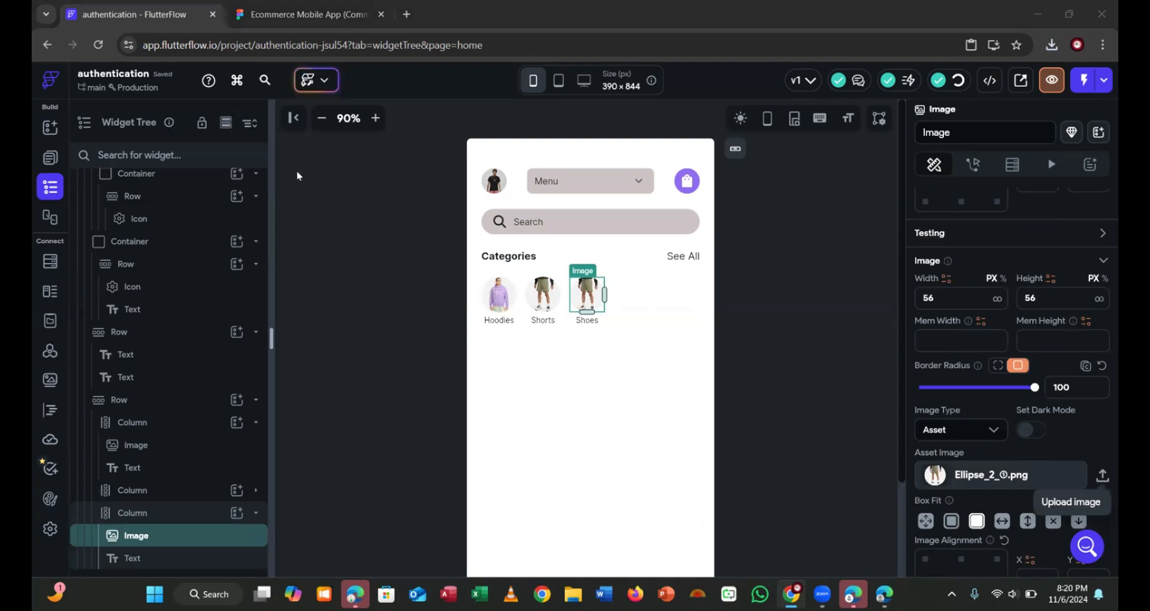
click(1100, 476)
click(287, 127)
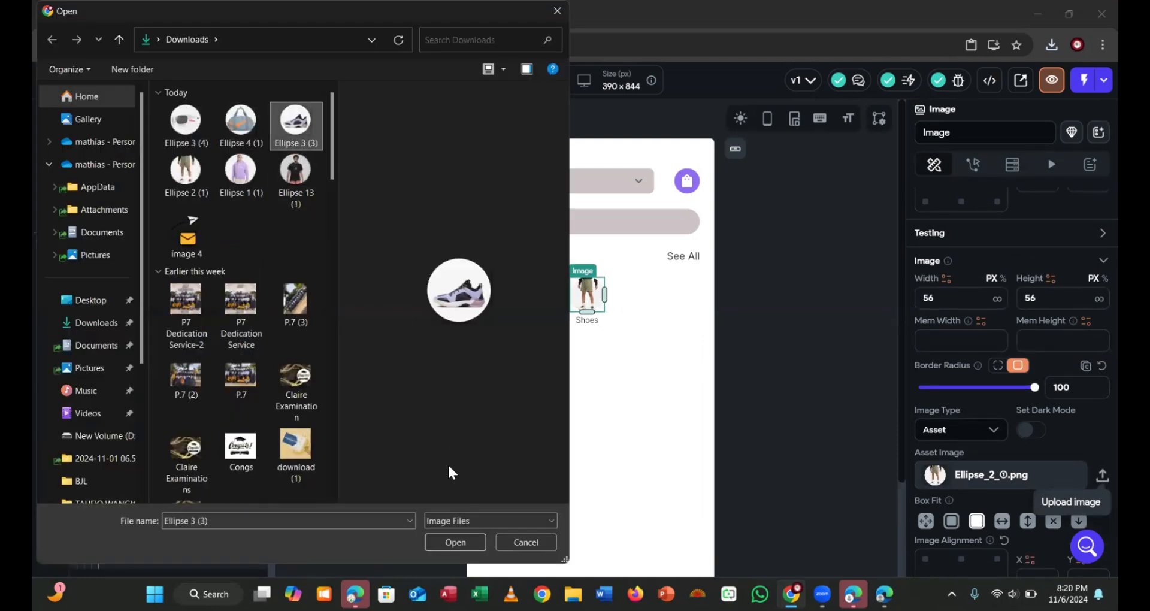
click(435, 539)
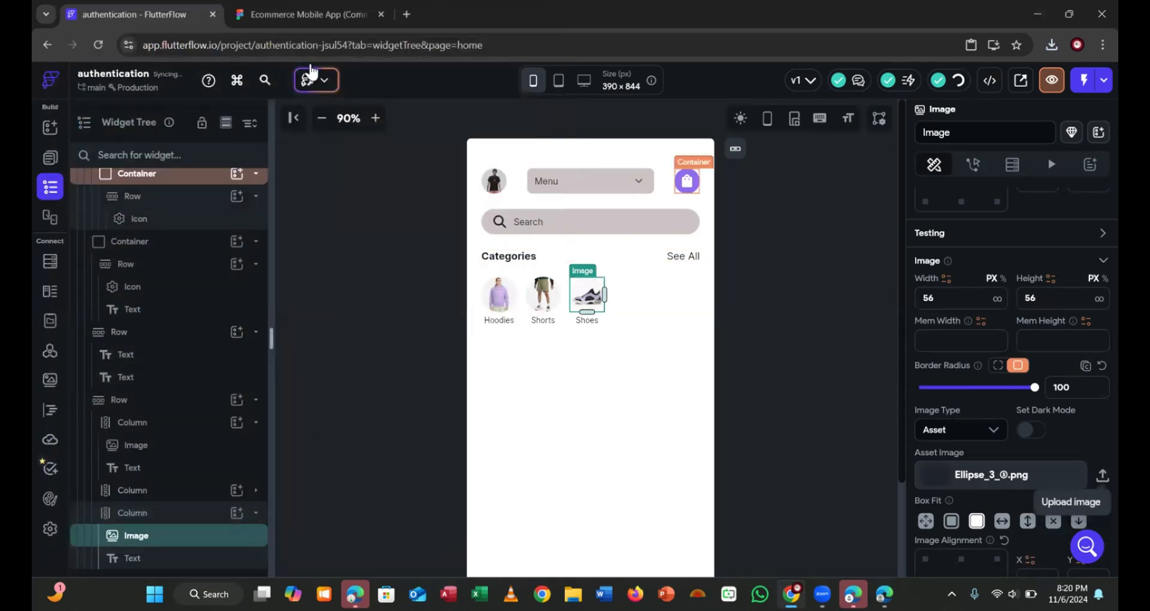
Duplicate the Shoes category column within the thumbnails row
click(303, 14)
click(155, 16)
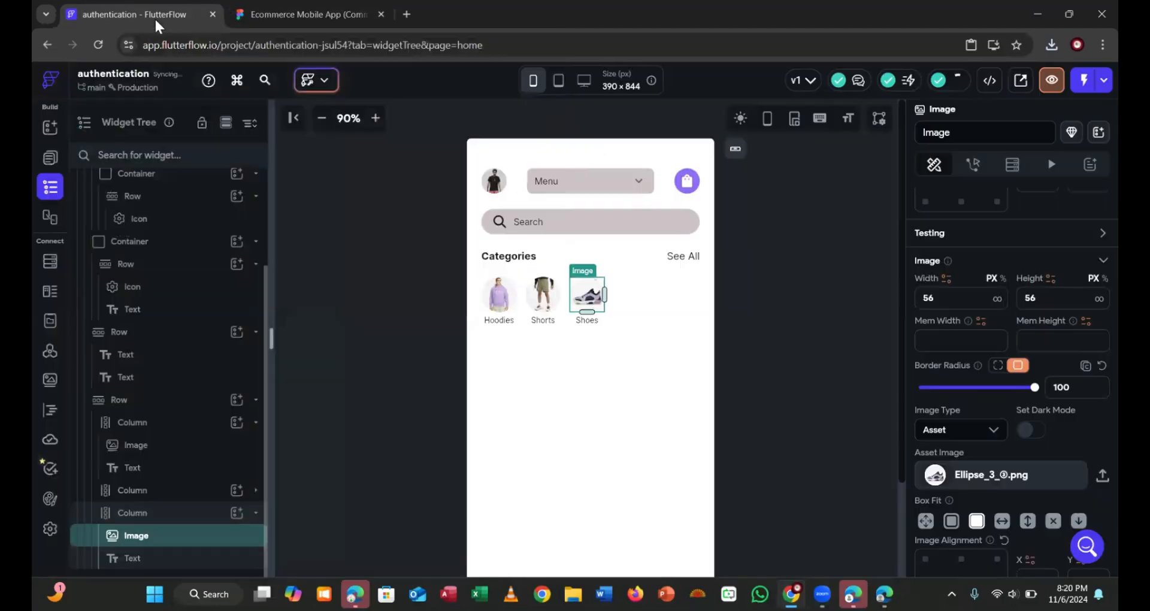
right_click(138, 512)
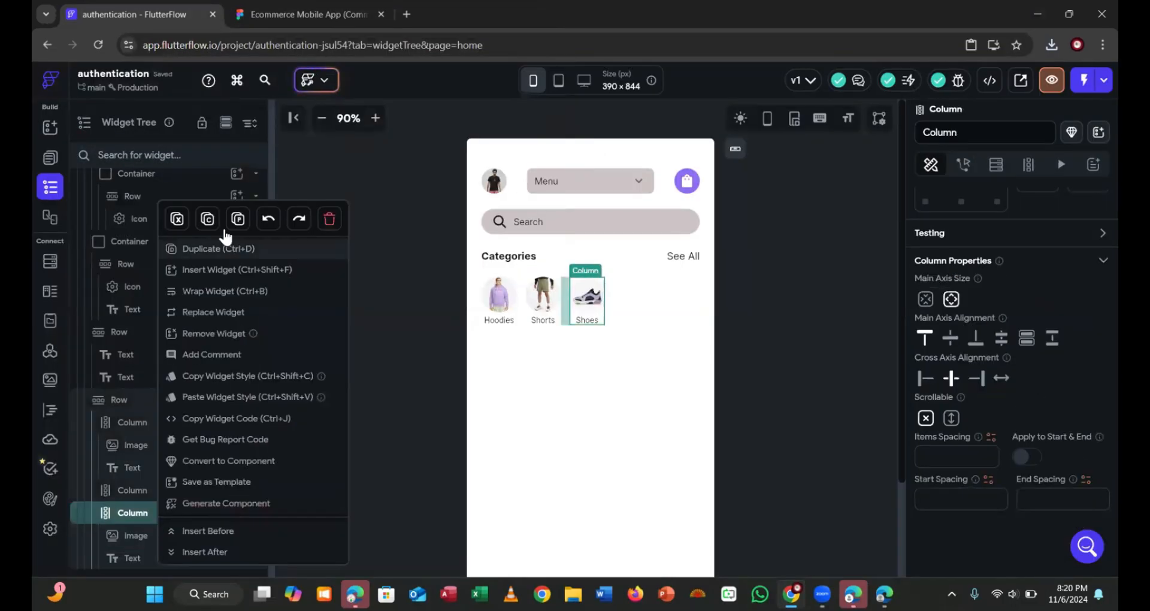
key(ctrl+v)
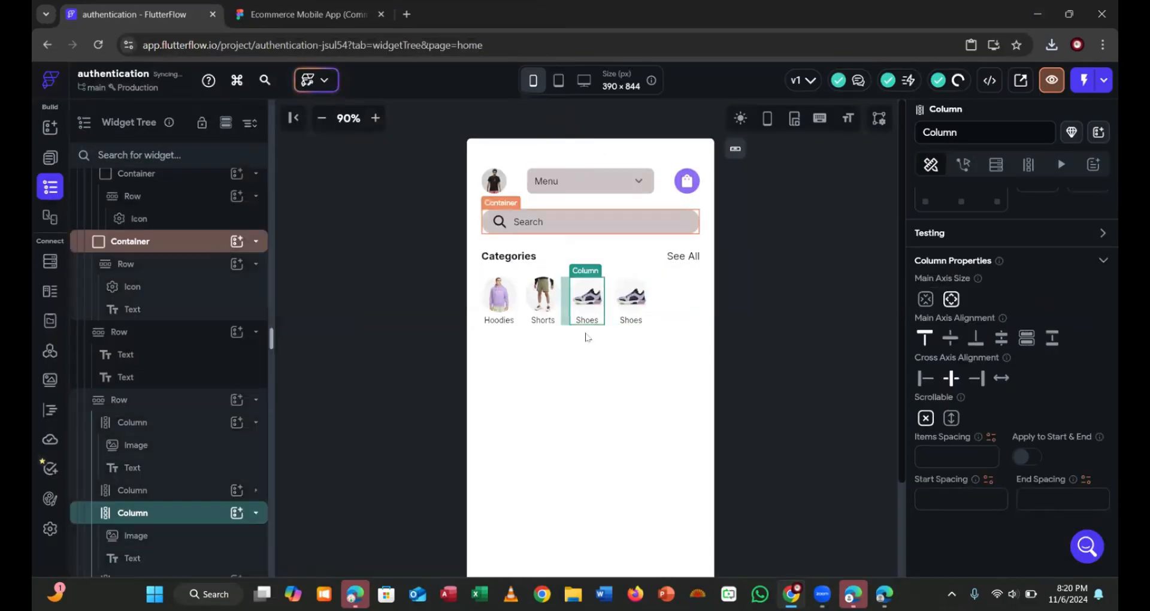
Set the fourth category column's label to "Bag"
click(633, 299)
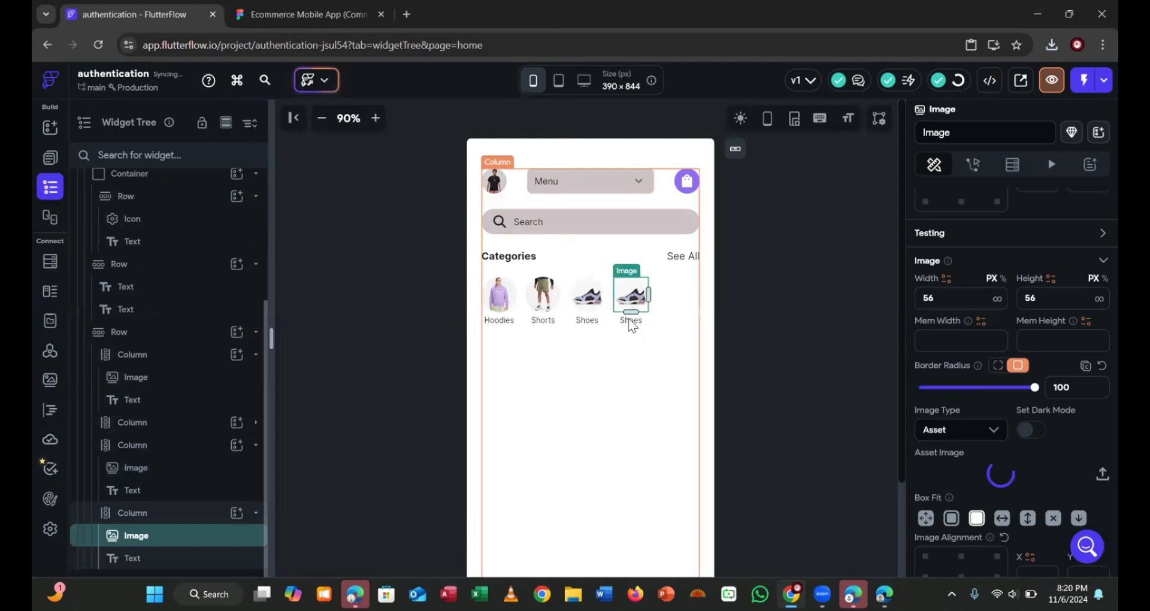
click(631, 318)
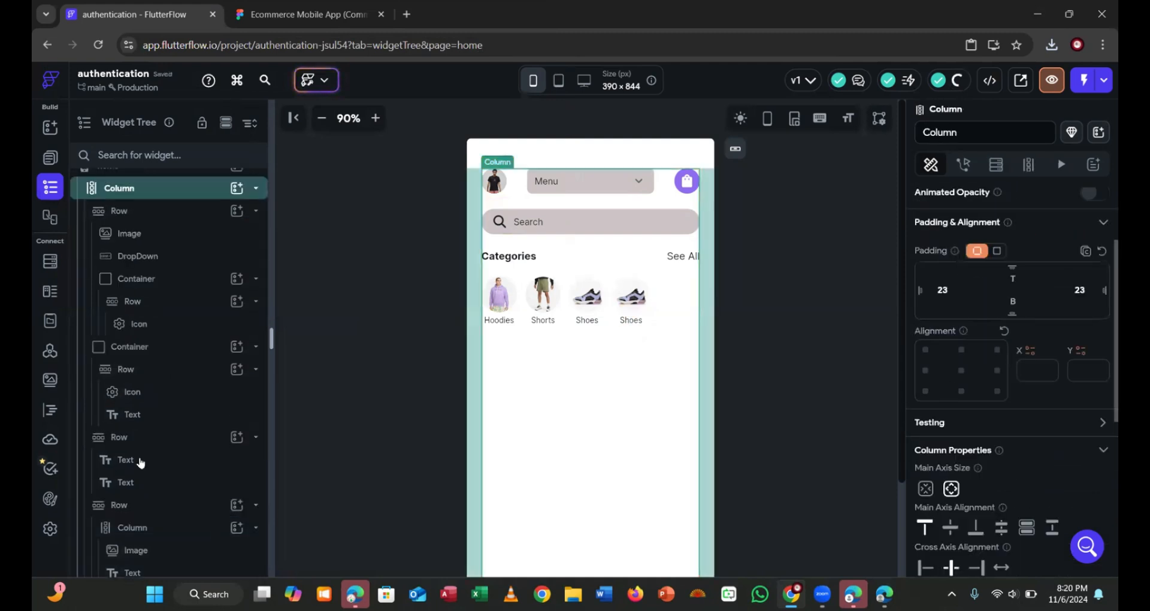
scroll(141, 462, down, 5)
click(143, 559)
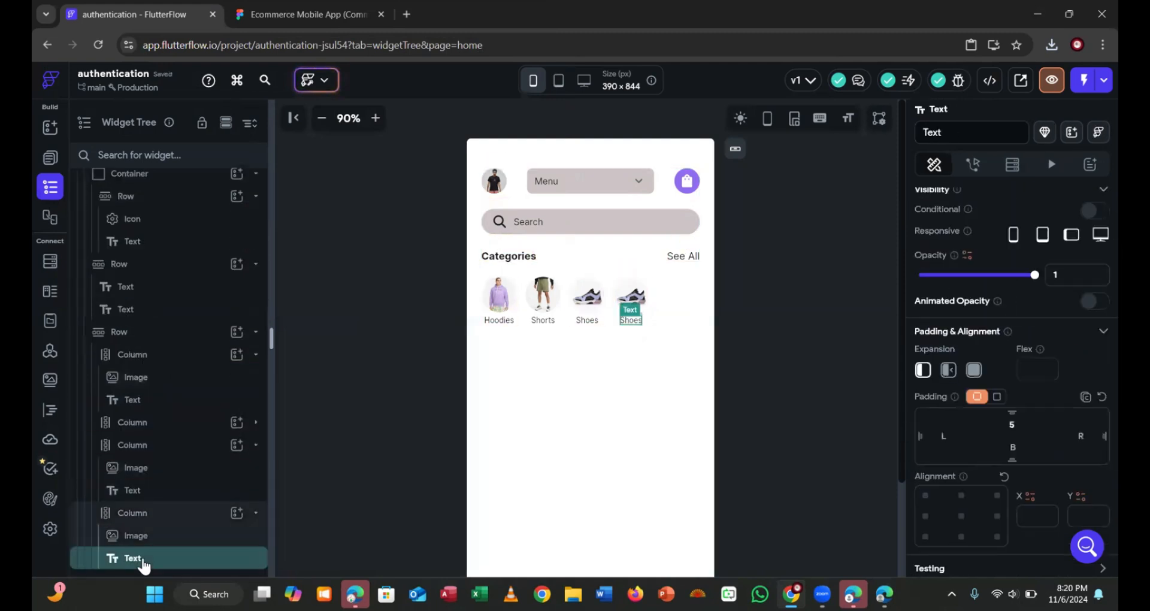
scroll(1009, 465, up, 2)
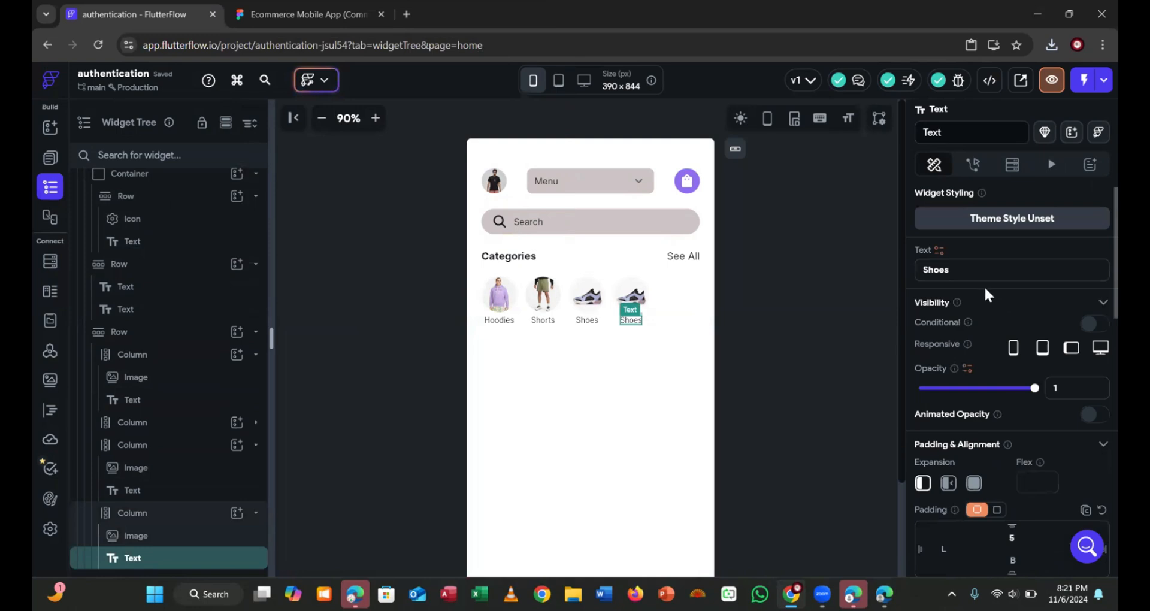
text(Bag)
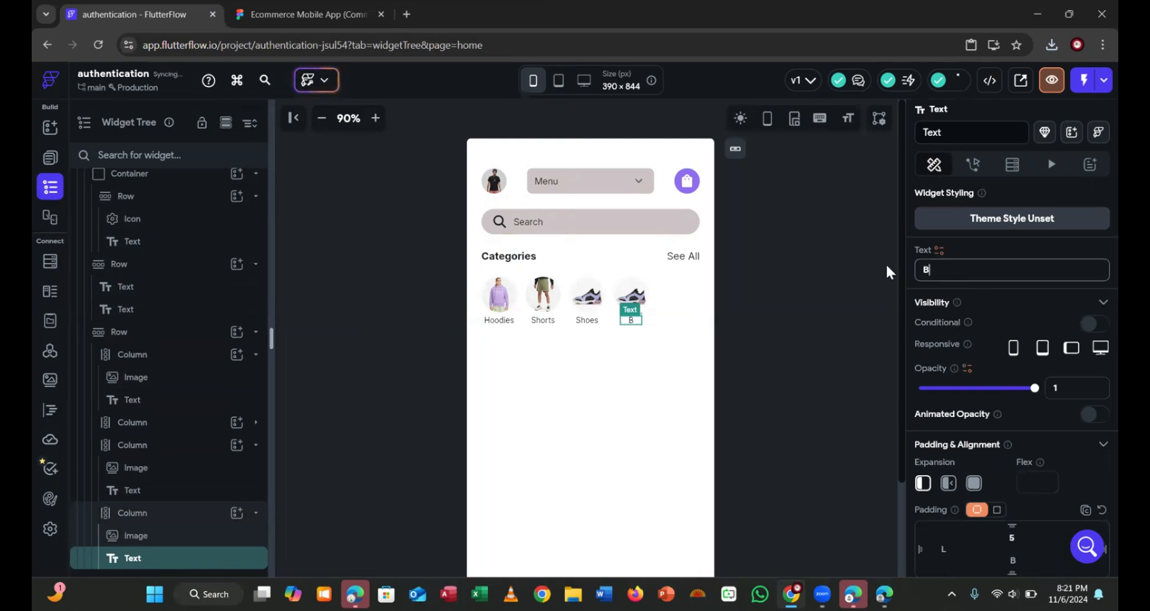
Replace the Bag column's image with the uploaded file Ellipse 4 (1) from Downloads
click(631, 294)
scroll(1015, 389, down, 9)
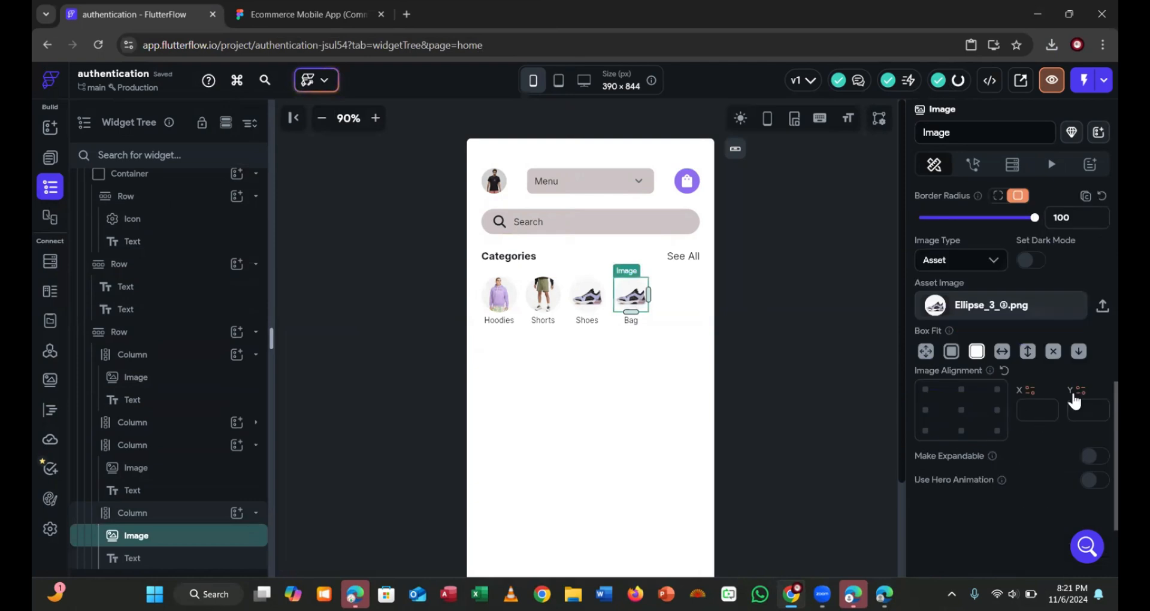
scroll(1075, 401, up, 2)
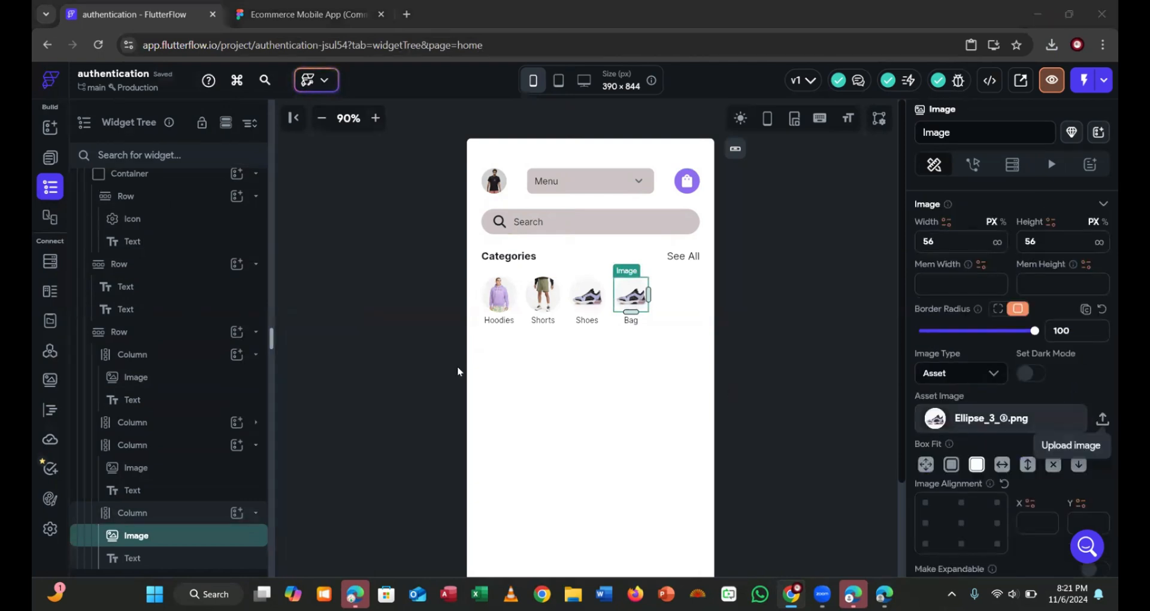
click(1101, 419)
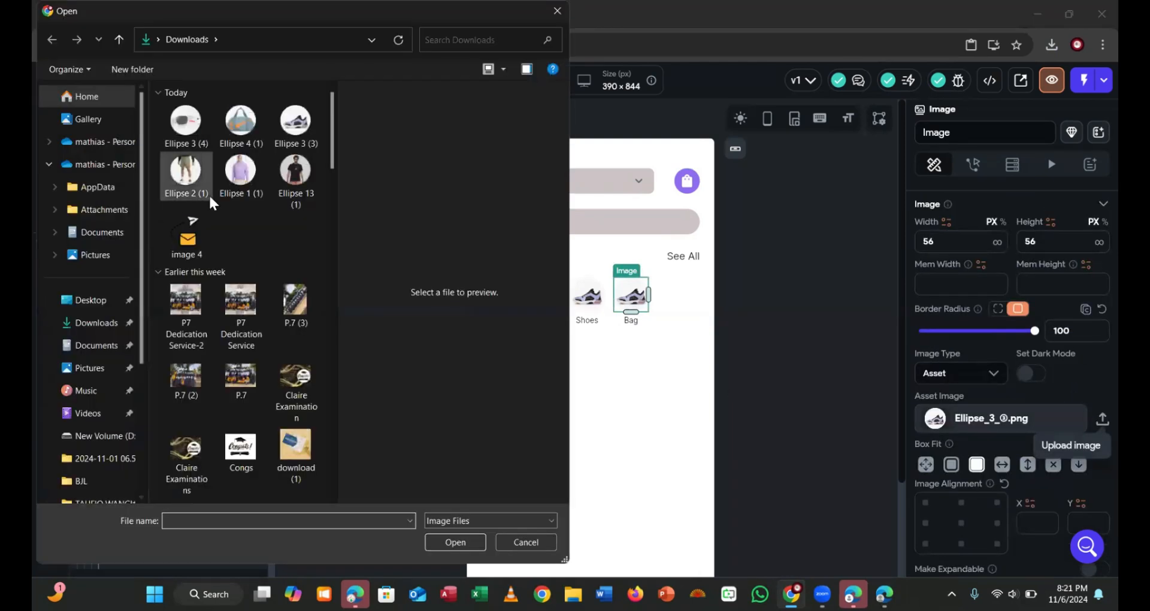
click(236, 125)
click(446, 540)
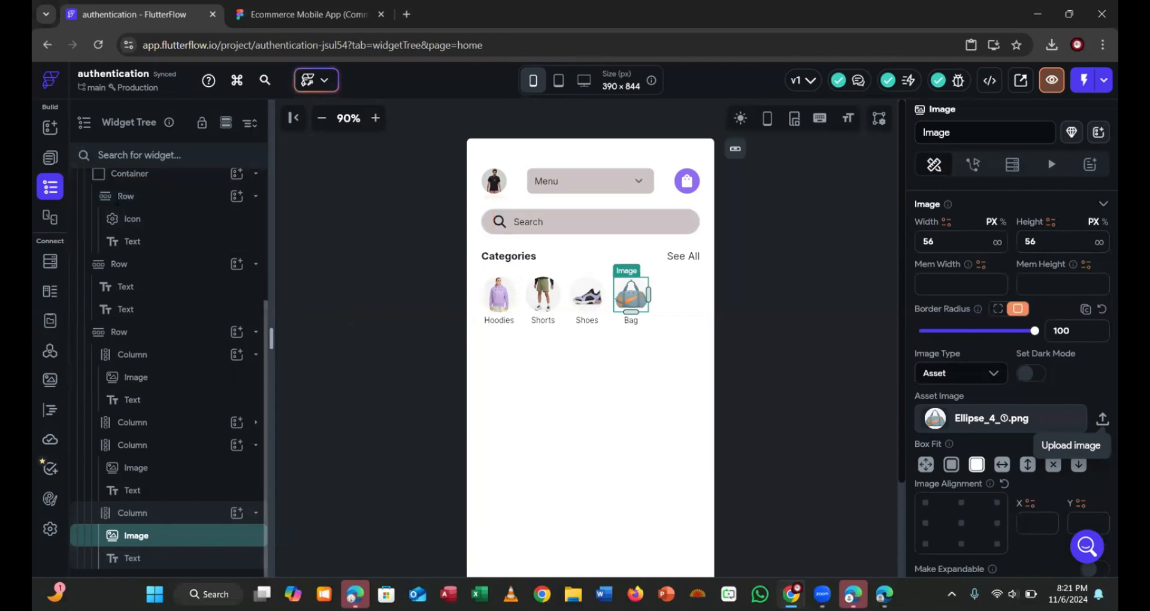
Check the remaining category in the Figma homepage and duplicate the Bag column in FlutterFlow
click(295, 7)
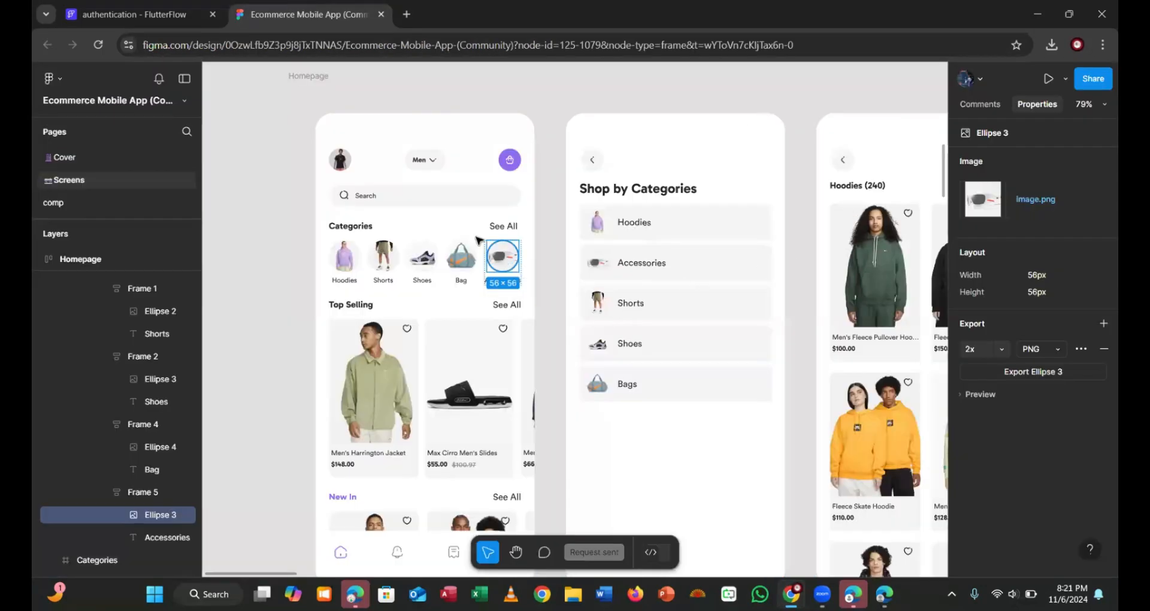
click(161, 16)
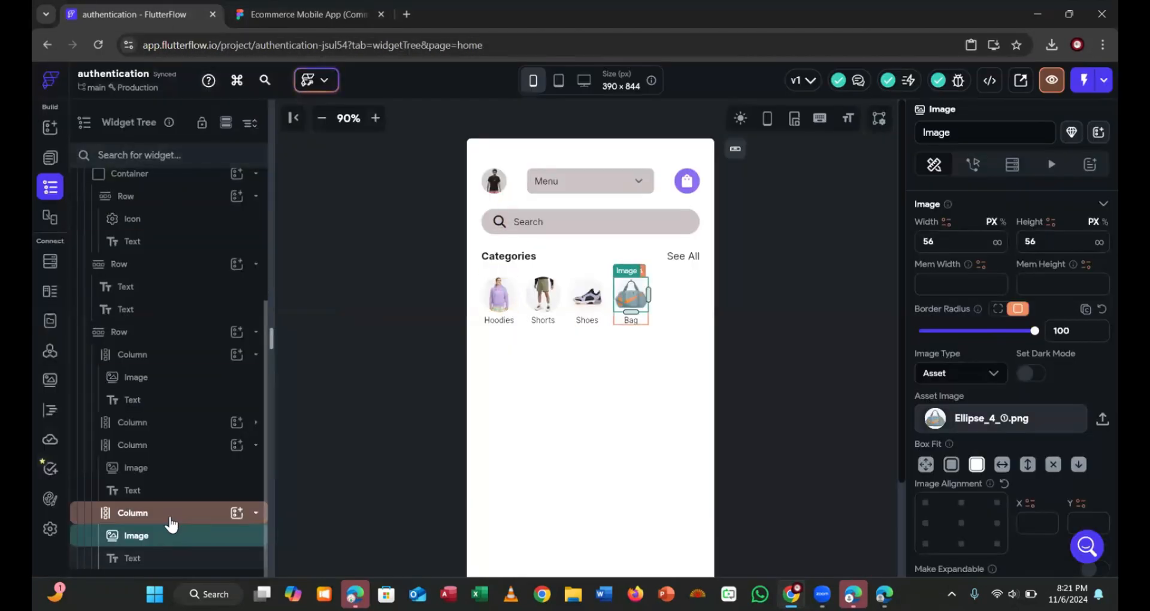
right_click(171, 514)
click(248, 249)
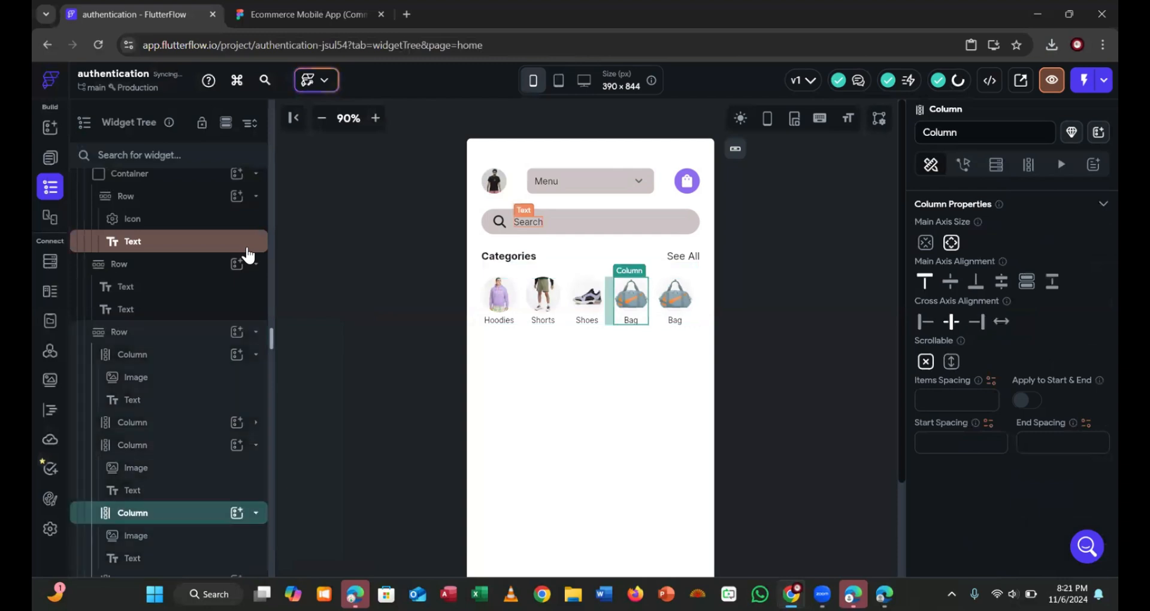
Check the fifth category's name in Figma and set the fifth column's label in FlutterFlow to "Accessories"
click(679, 323)
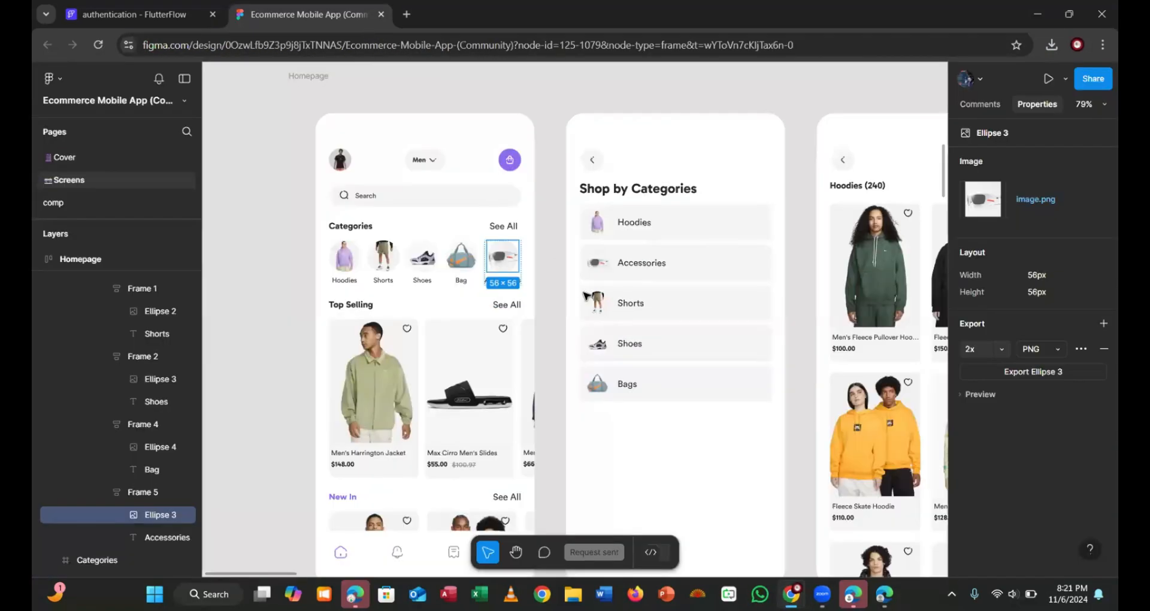
click(359, 18)
click(473, 283)
click(496, 283)
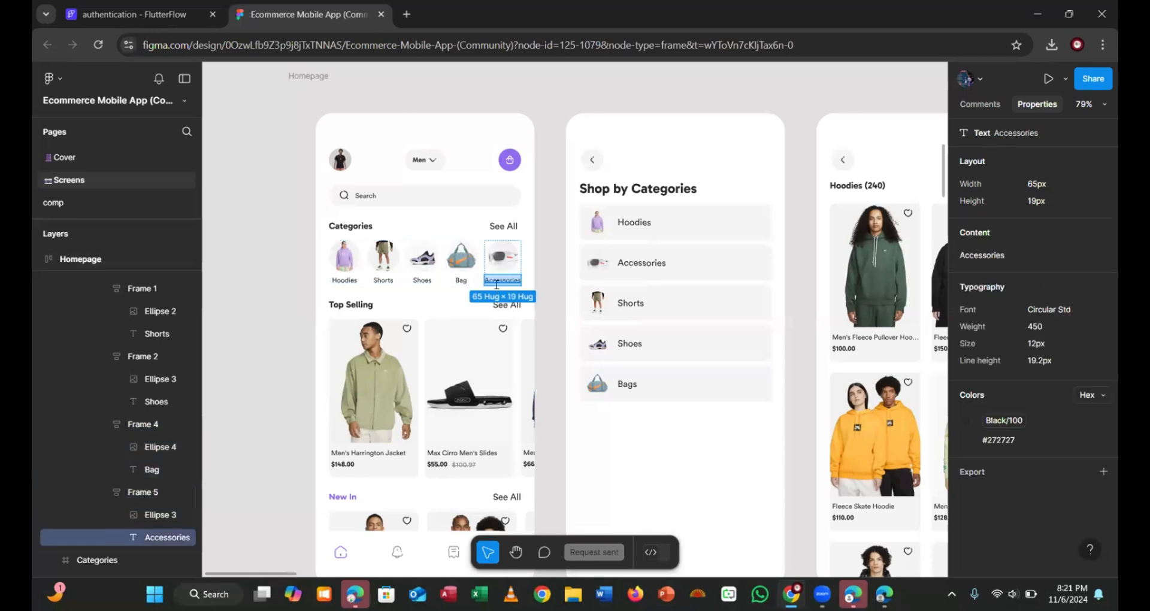
click(129, 14)
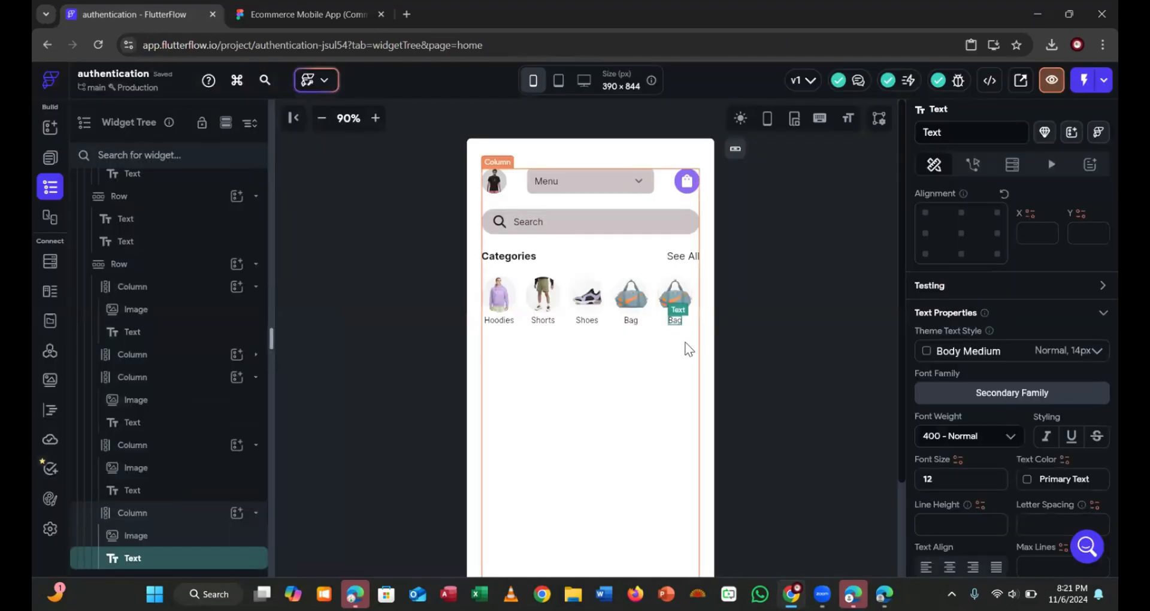
scroll(985, 347, up, 5)
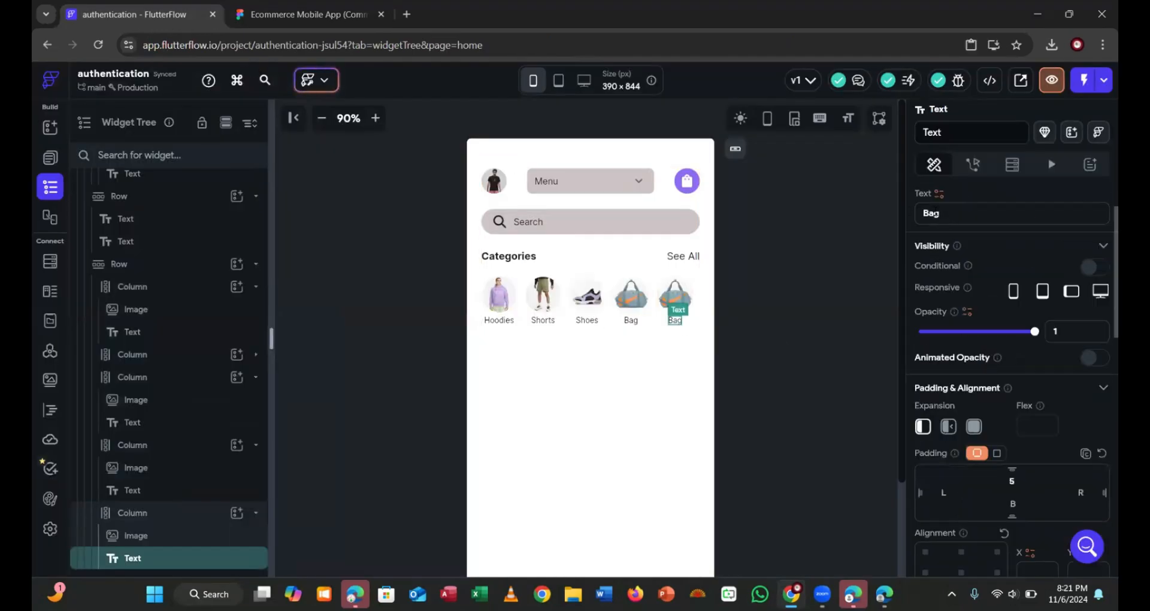
text(Accessories)
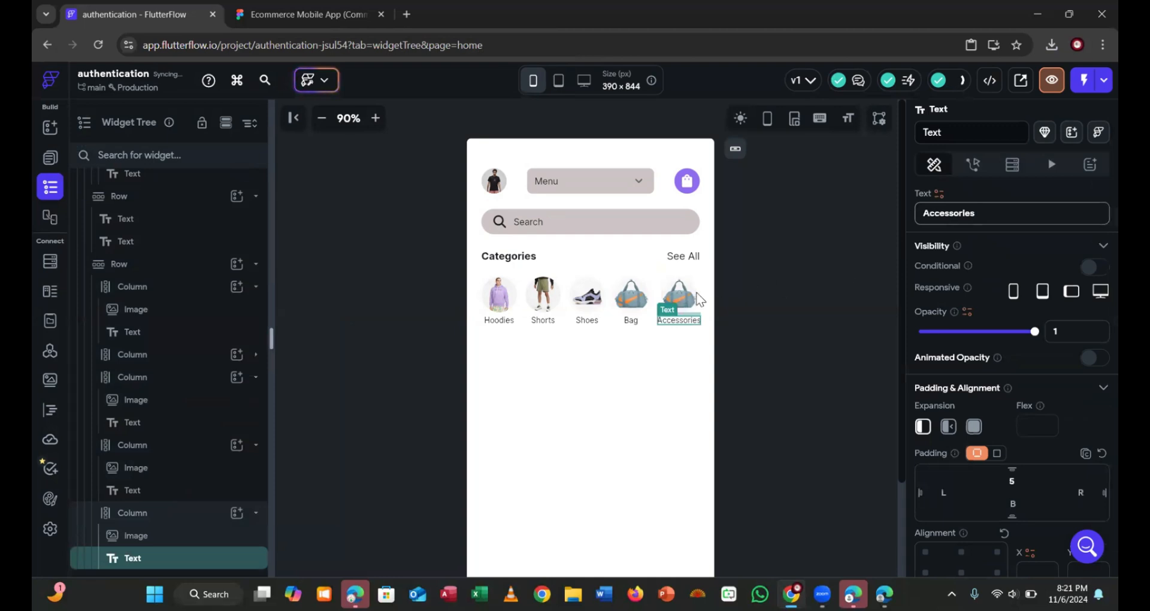
Replace the Accessories column's image with the uploaded file Ellipse 3 (4) from Downloads
click(686, 302)
scroll(925, 422, down, 5)
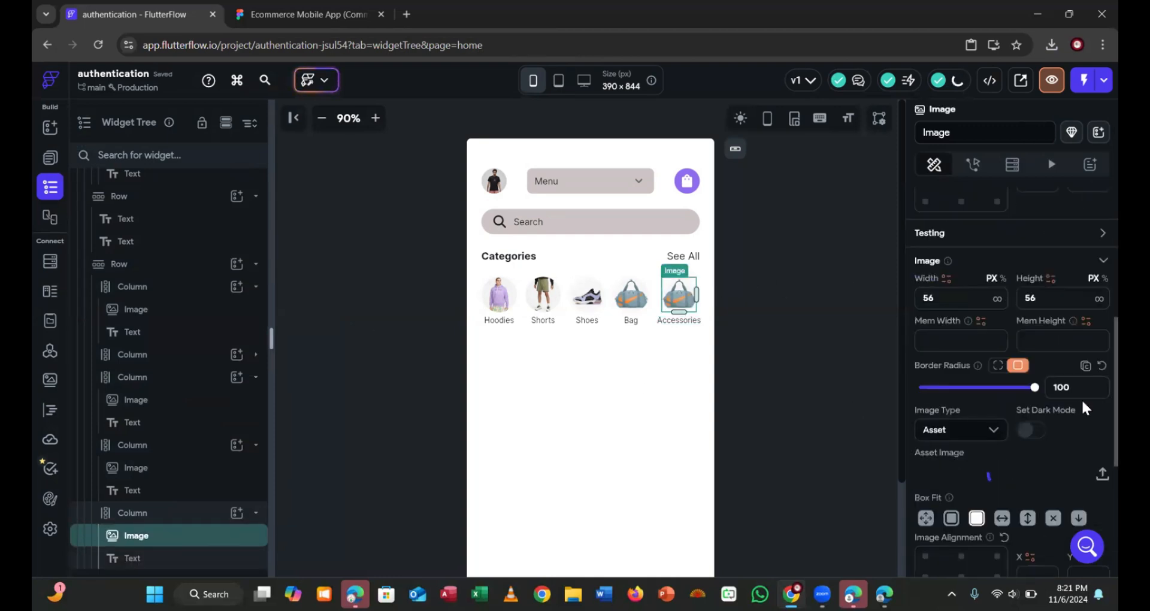
scroll(1082, 401, down, 2)
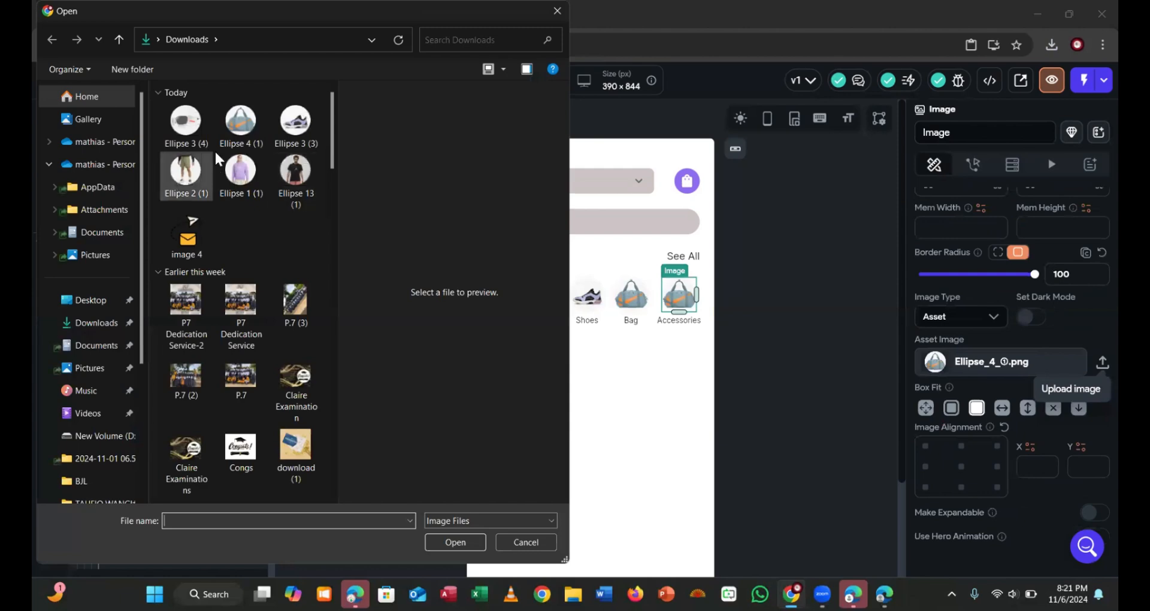
click(185, 124)
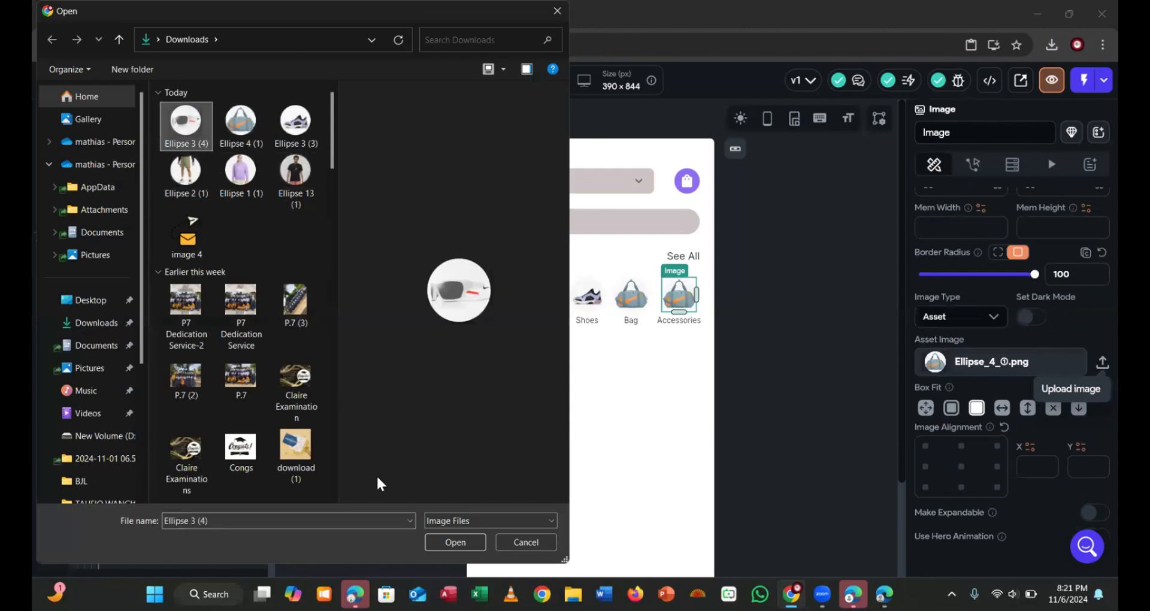
click(446, 542)
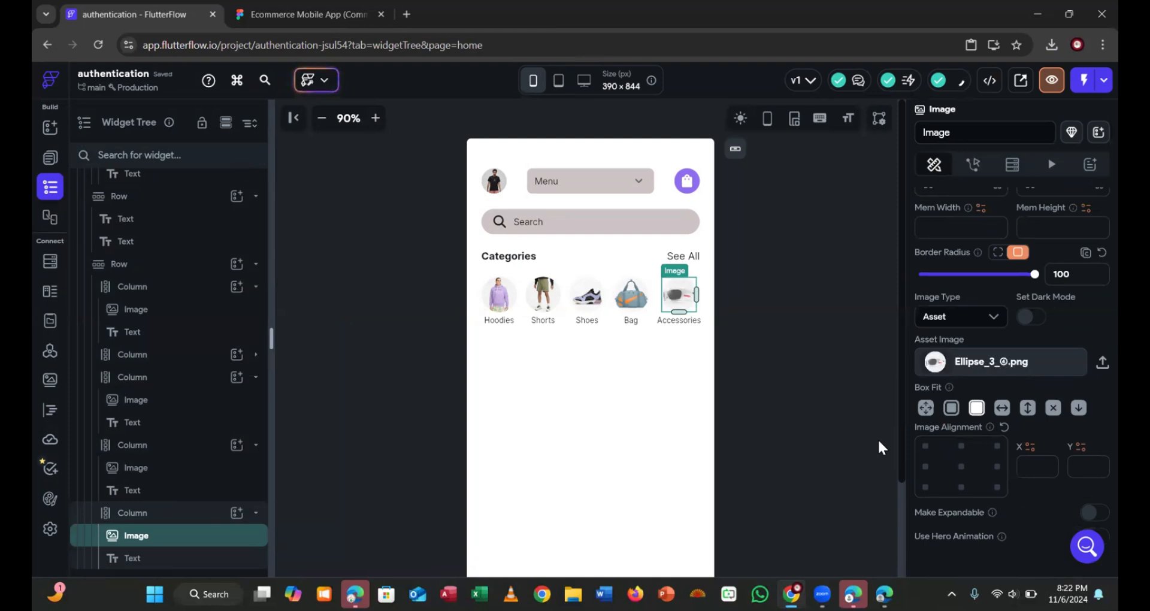
Check the next section in Figma, and in FlutterFlow paste a copy of the Categories header row into the main column below the thumbnails
click(342, 20)
click(274, 338)
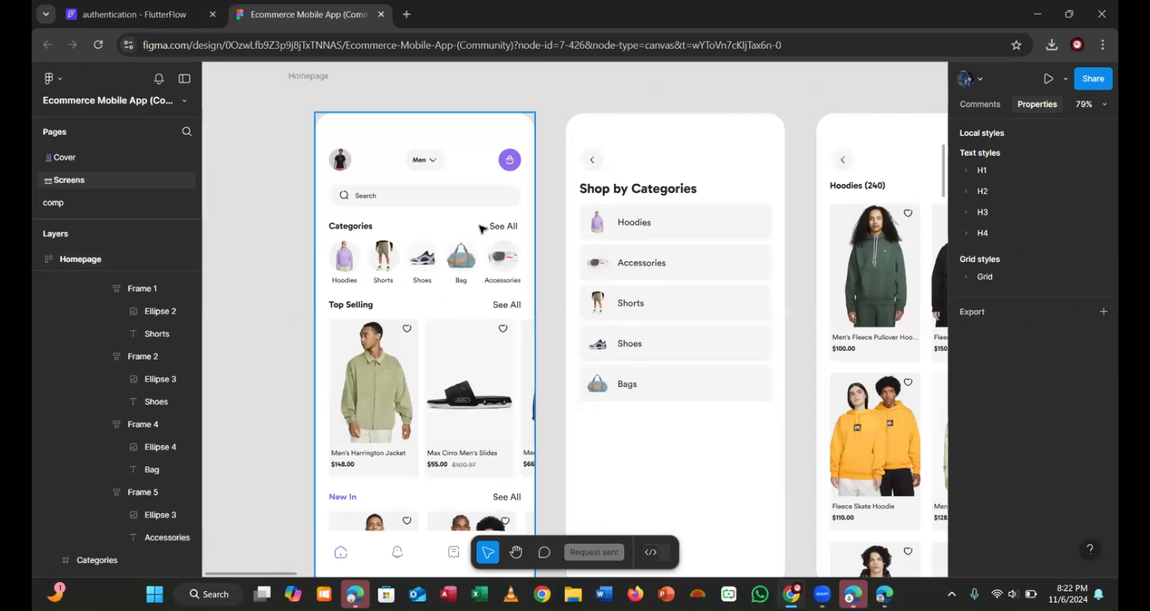
click(129, 14)
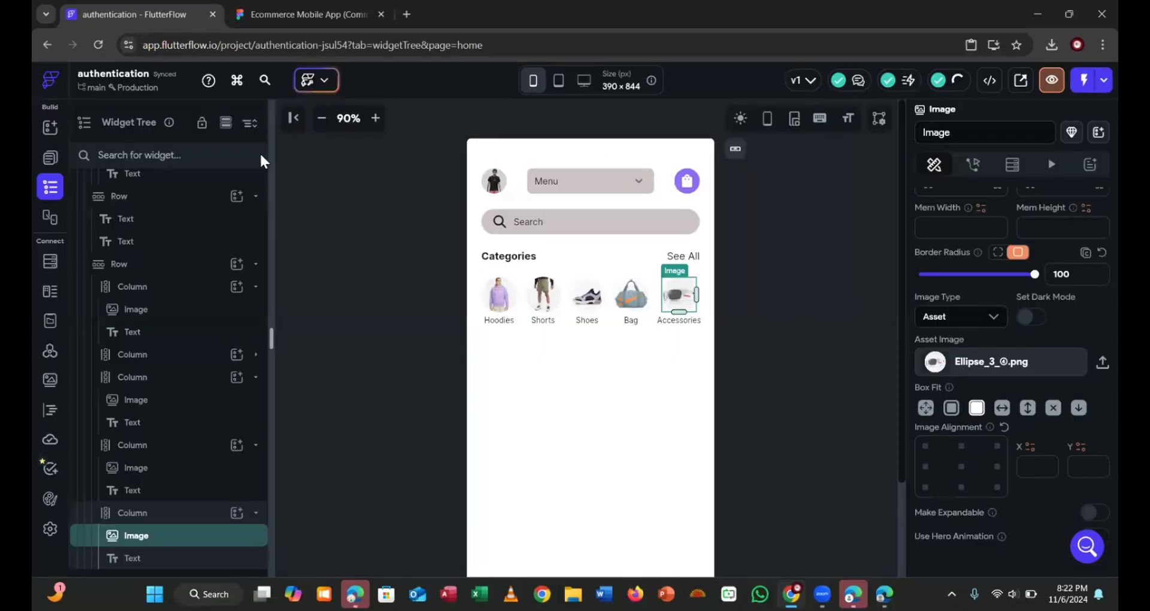
click(597, 257)
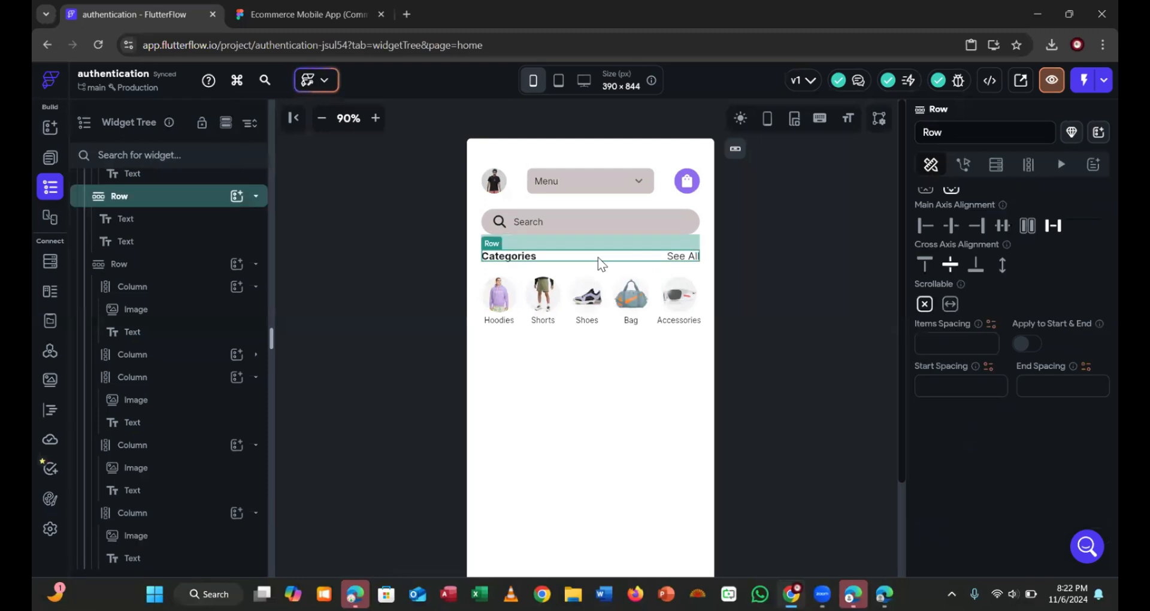
key(ctrl+c)
click(577, 390)
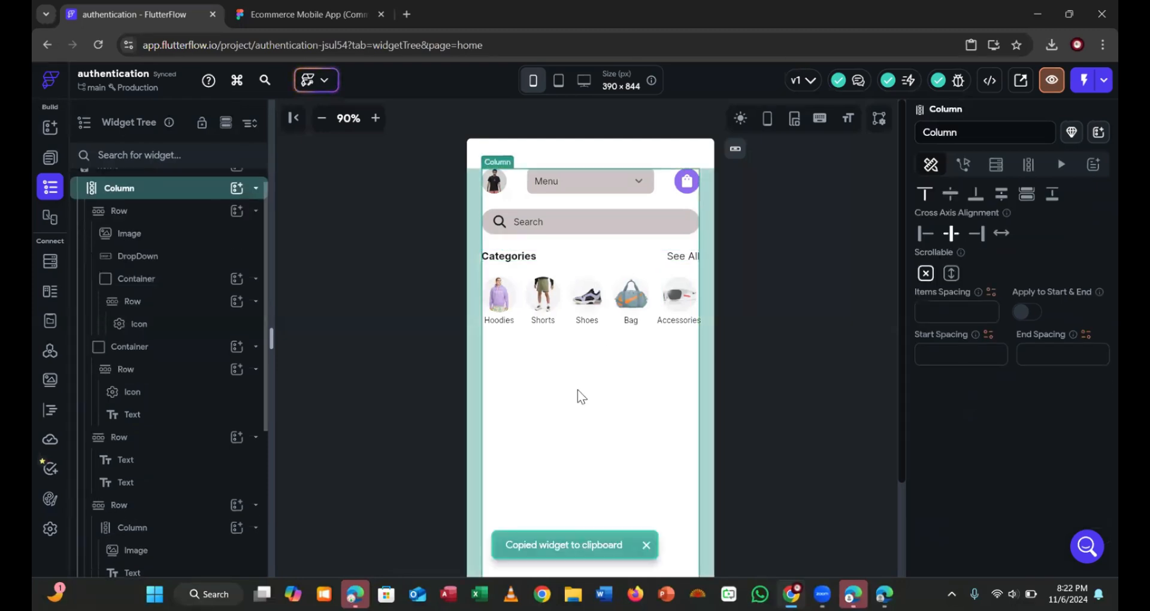
key(ctrl+v)
Copy the "Top Selling" heading text from the Figma homepage and return to FlutterFlow
click(303, 17)
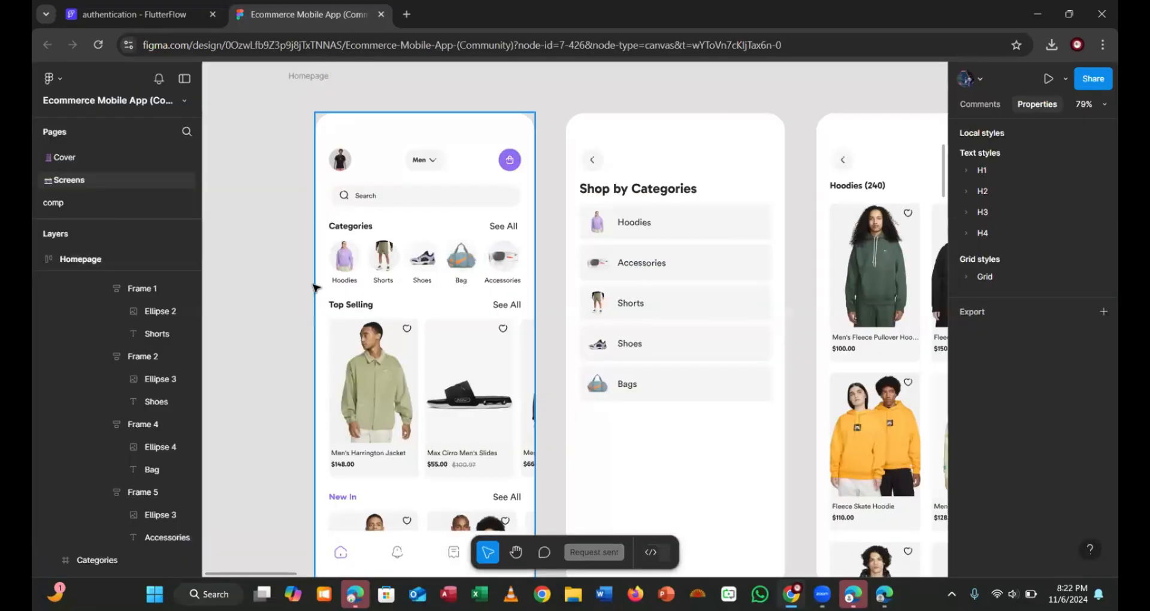
double_click(345, 307)
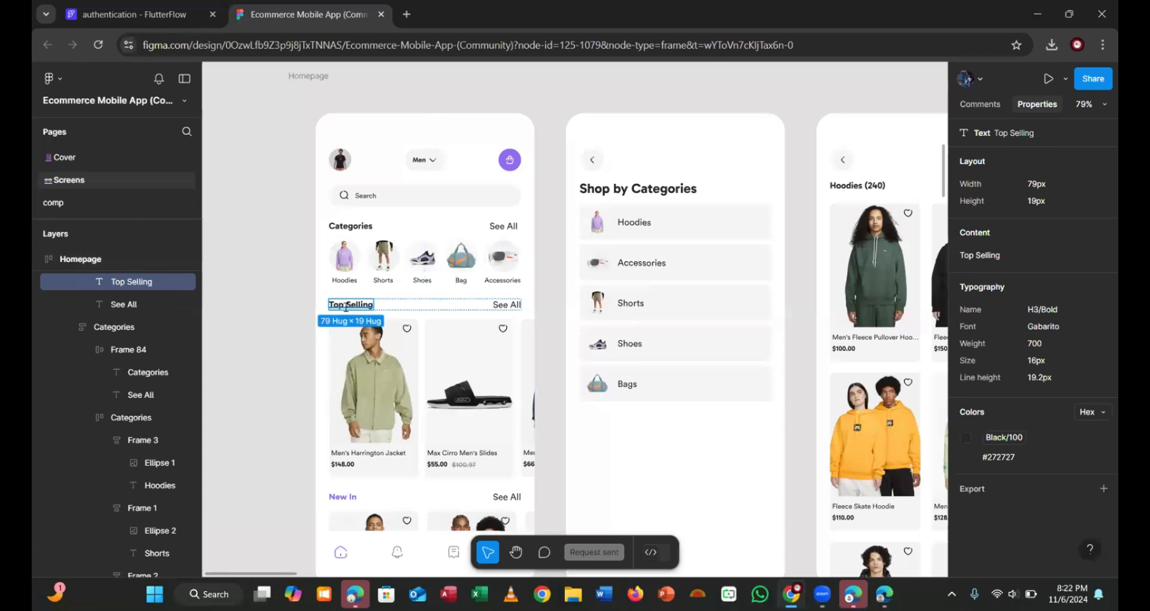
double_click(345, 307)
click(129, 14)
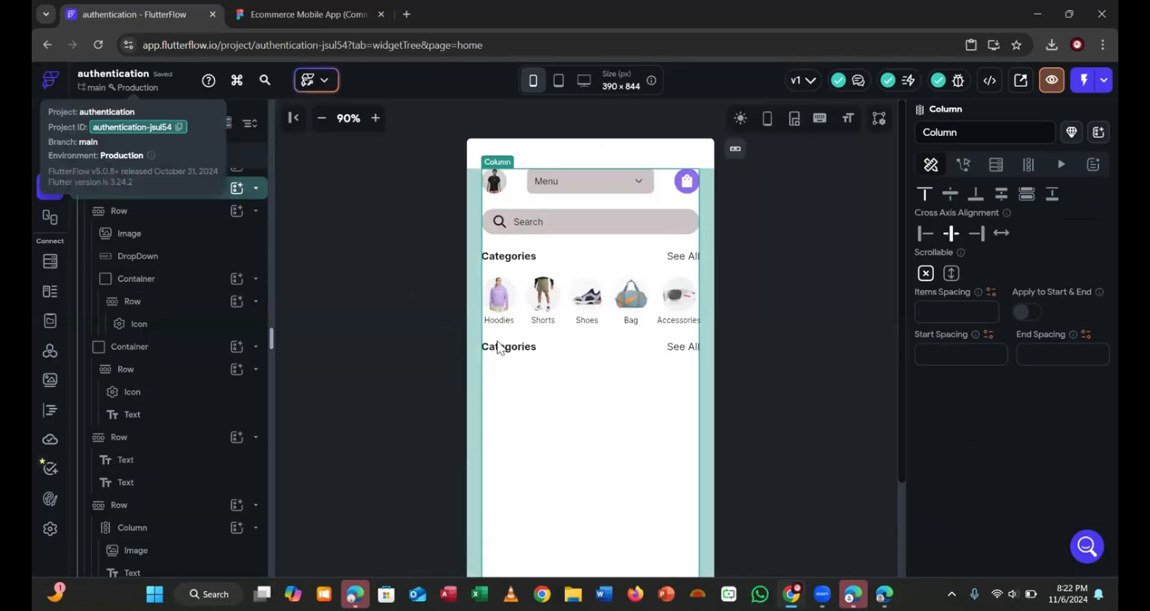
Set the title of the header row below the thumbnails to "Top Selling" and switch back to the Figma homepage design
click(508, 346)
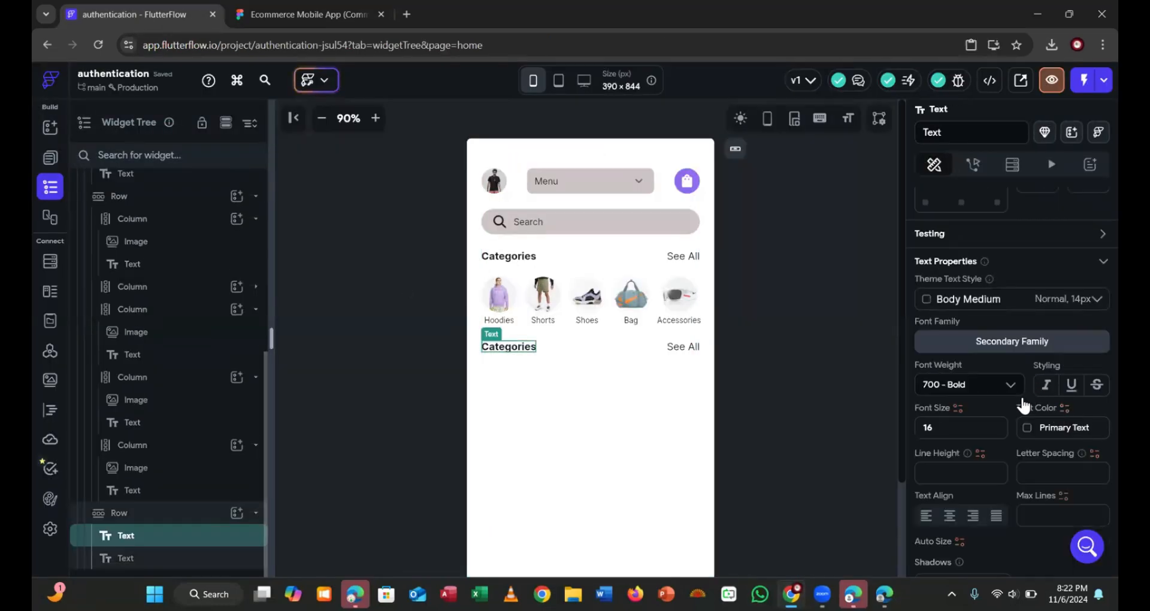
scroll(1022, 395, up, 5)
scroll(1018, 391, up, 2)
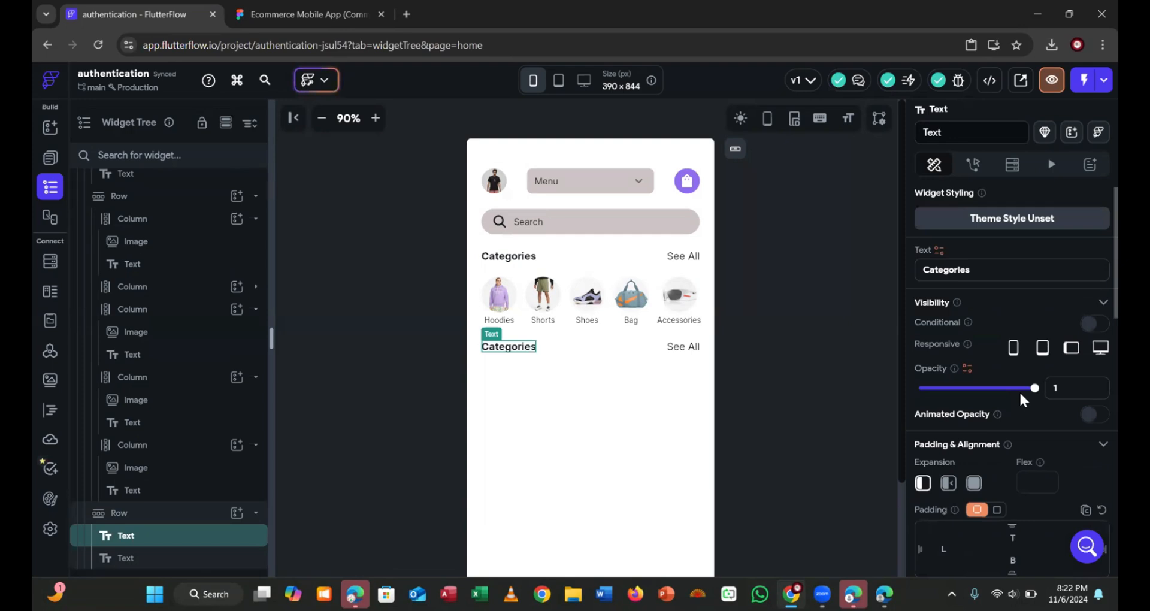
double_click(968, 270)
key(ctrl+v)
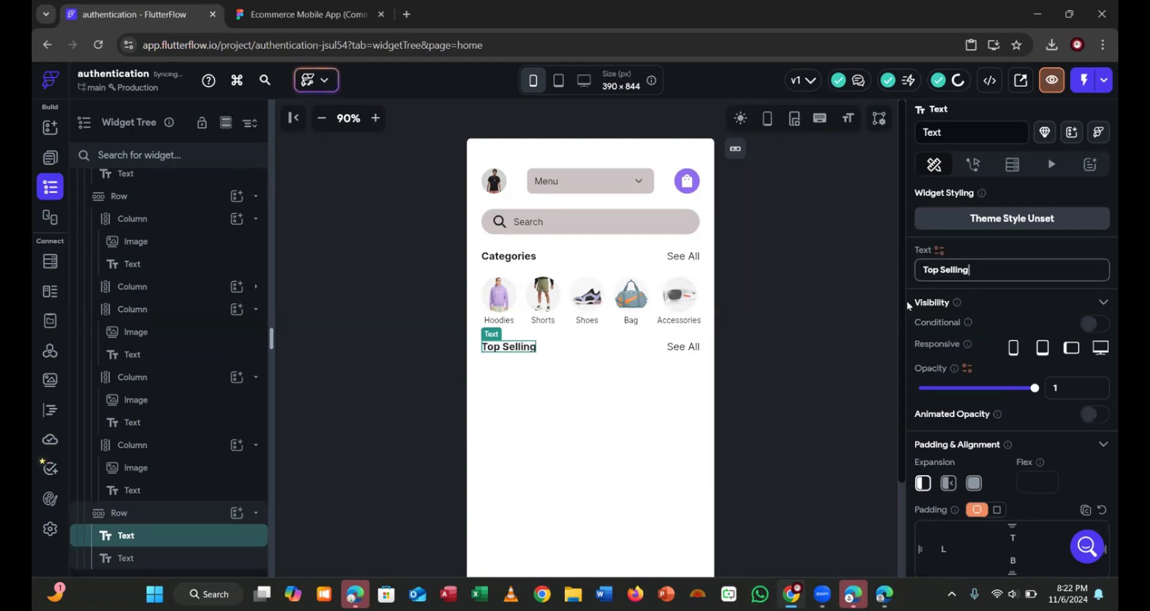
click(828, 340)
click(281, 18)
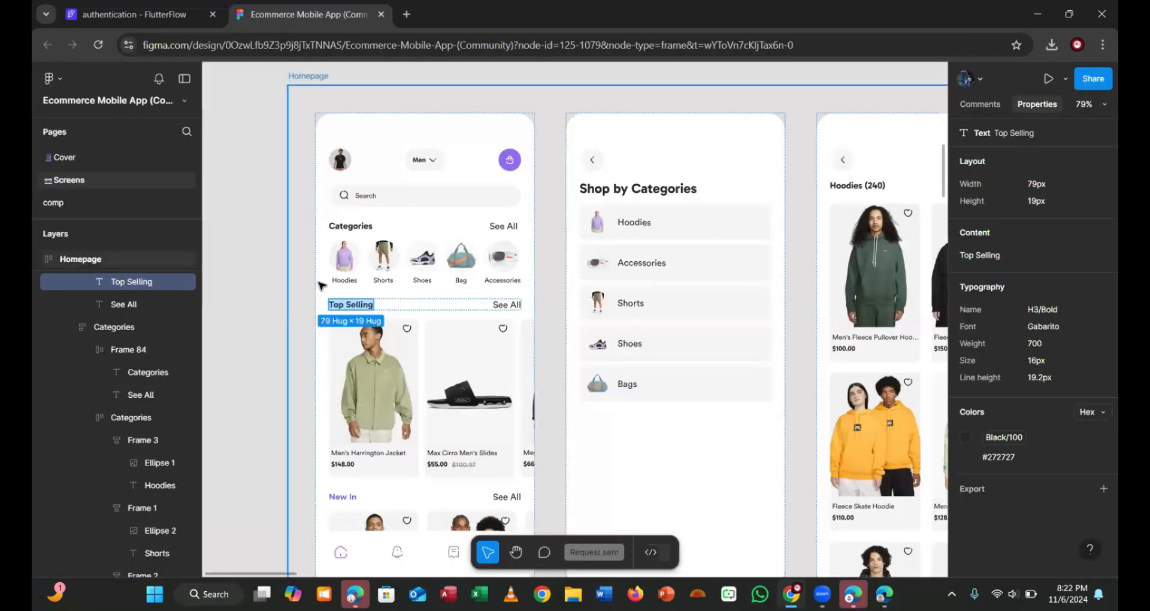
Select the first Top Selling product card (Men's Harrington Jacket) in the Figma homepage and examine its layout properties
click(381, 367)
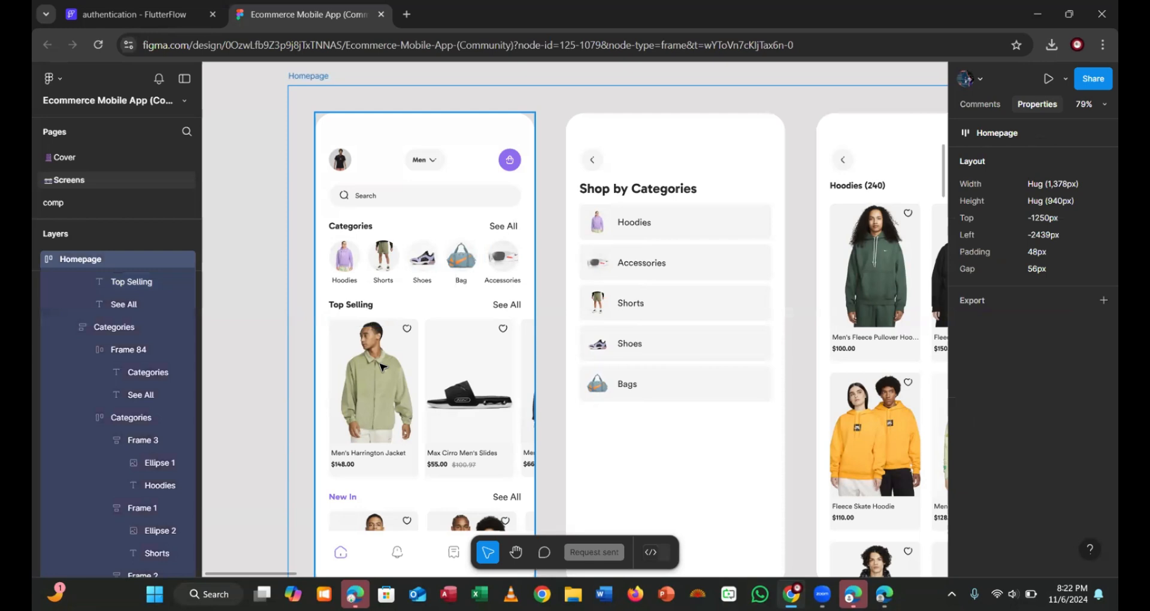
scroll(381, 366, down, 1)
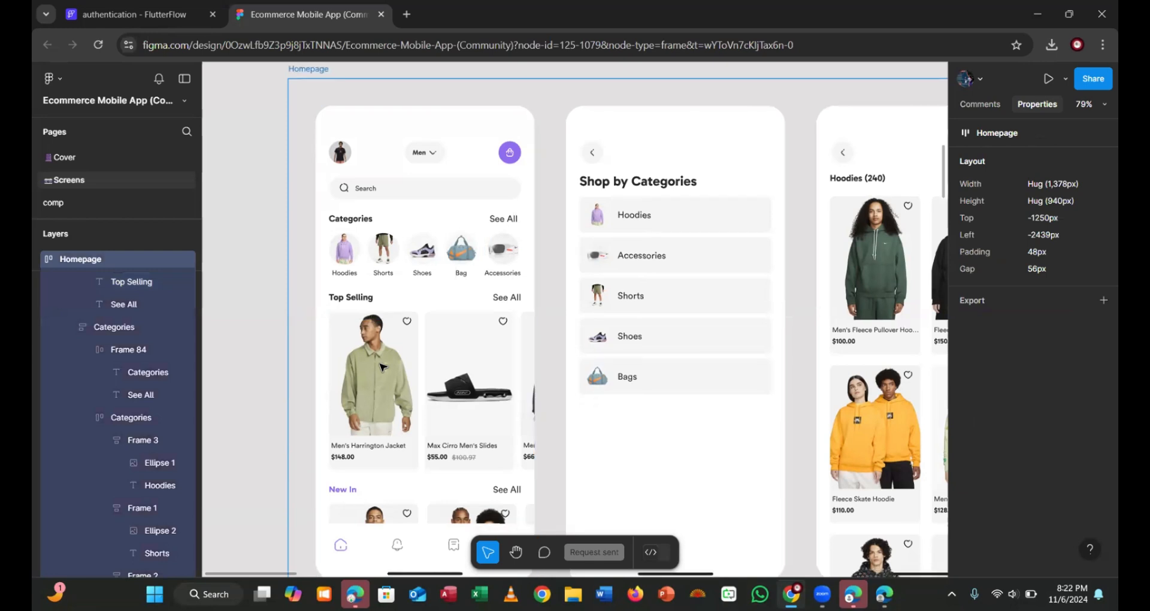
double_click(417, 366)
double_click(418, 365)
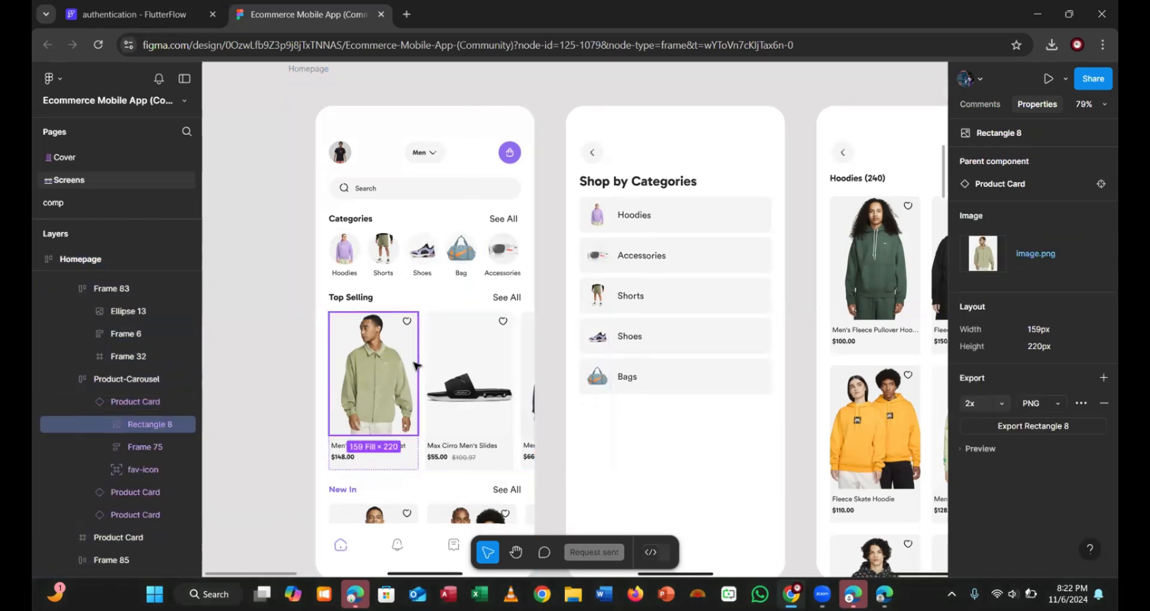
scroll(416, 365, down, 3)
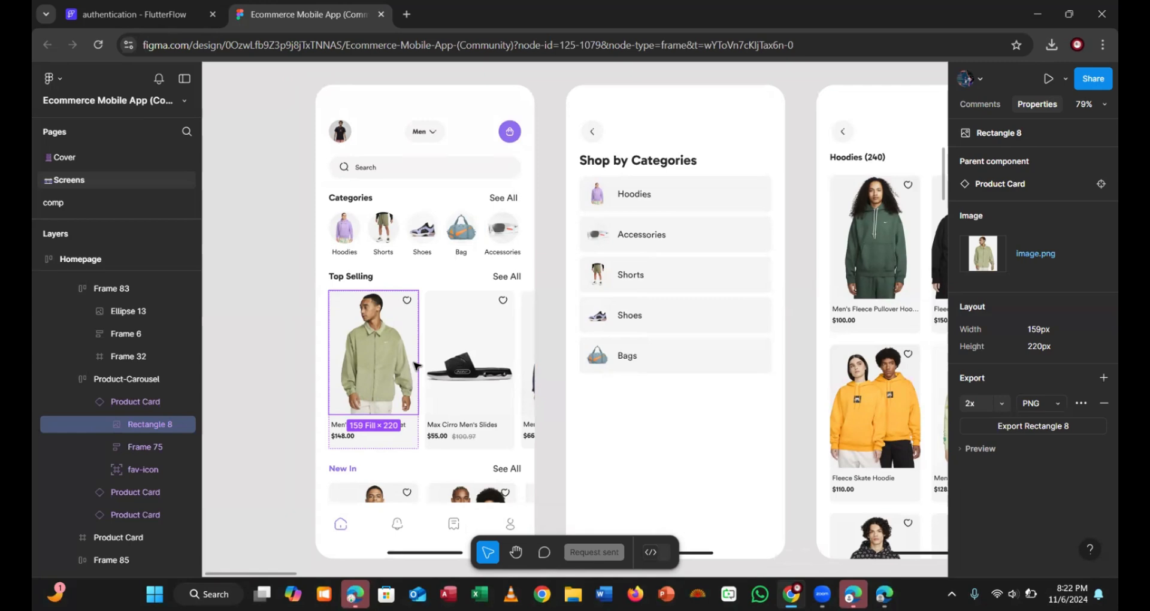
click(394, 446)
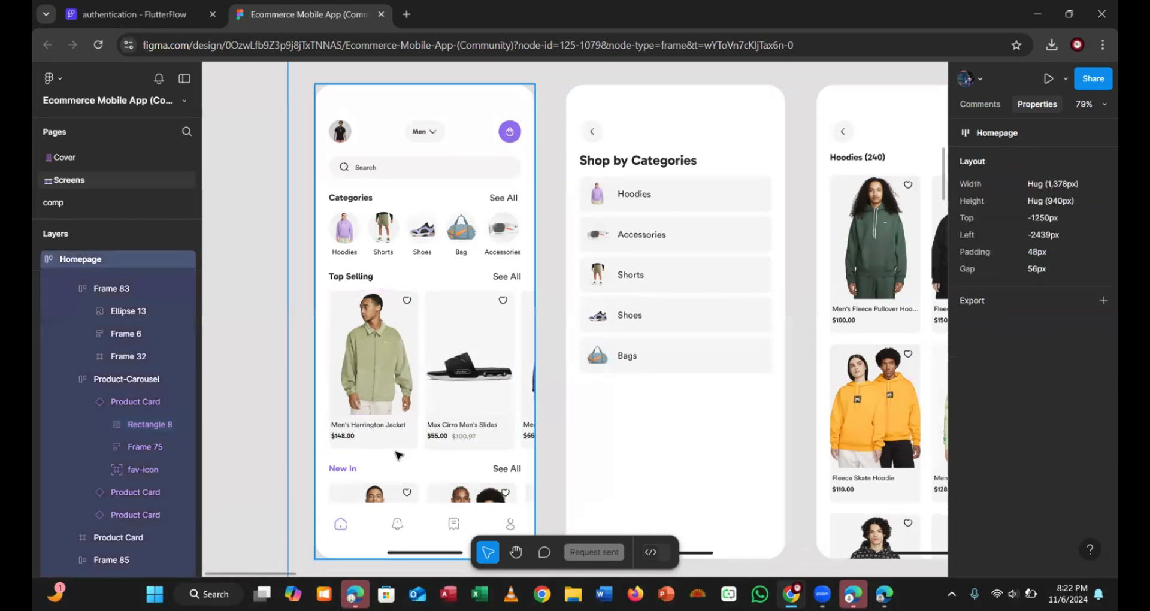
click(393, 446)
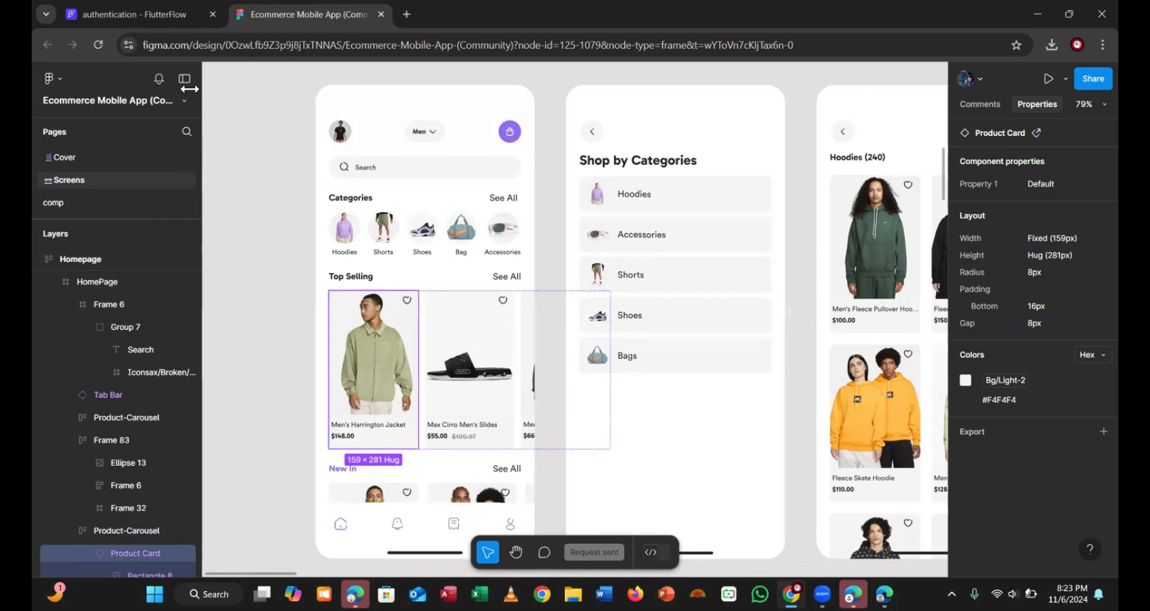
Switch to FlutterFlow and add an empty row to the main column below the Top Selling header
click(143, 14)
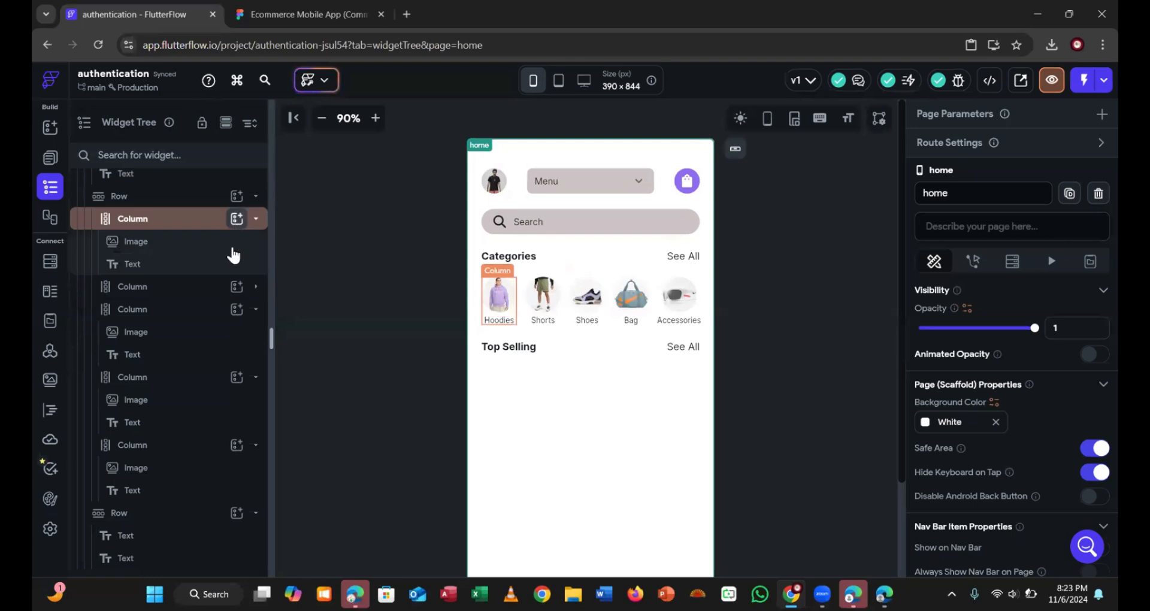
scroll(202, 253, up, 3)
scroll(207, 256, up, 3)
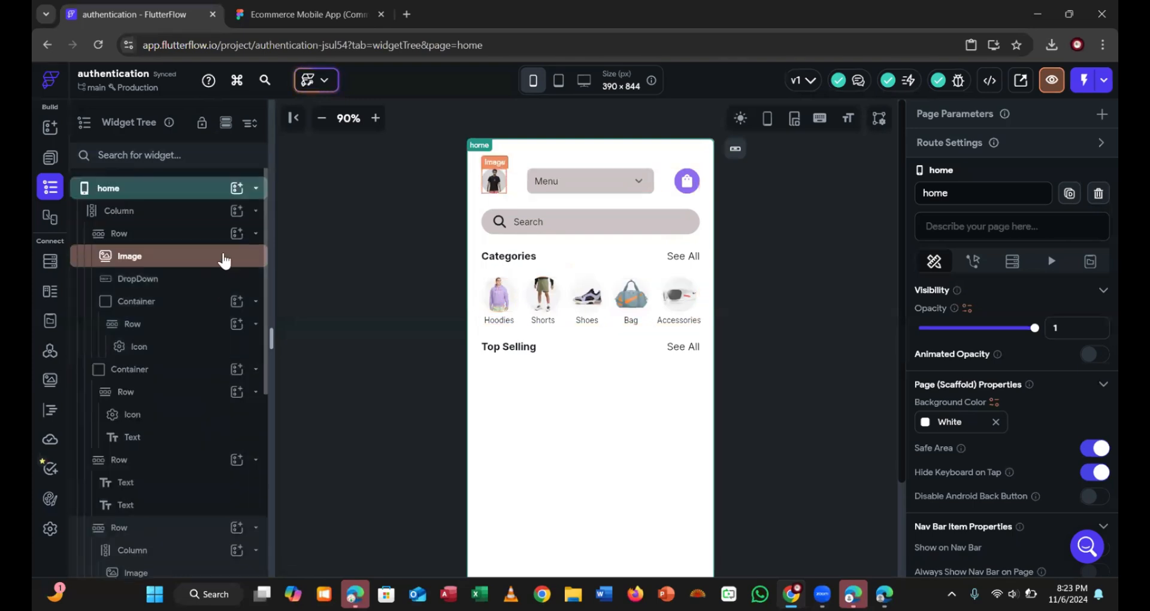
click(239, 210)
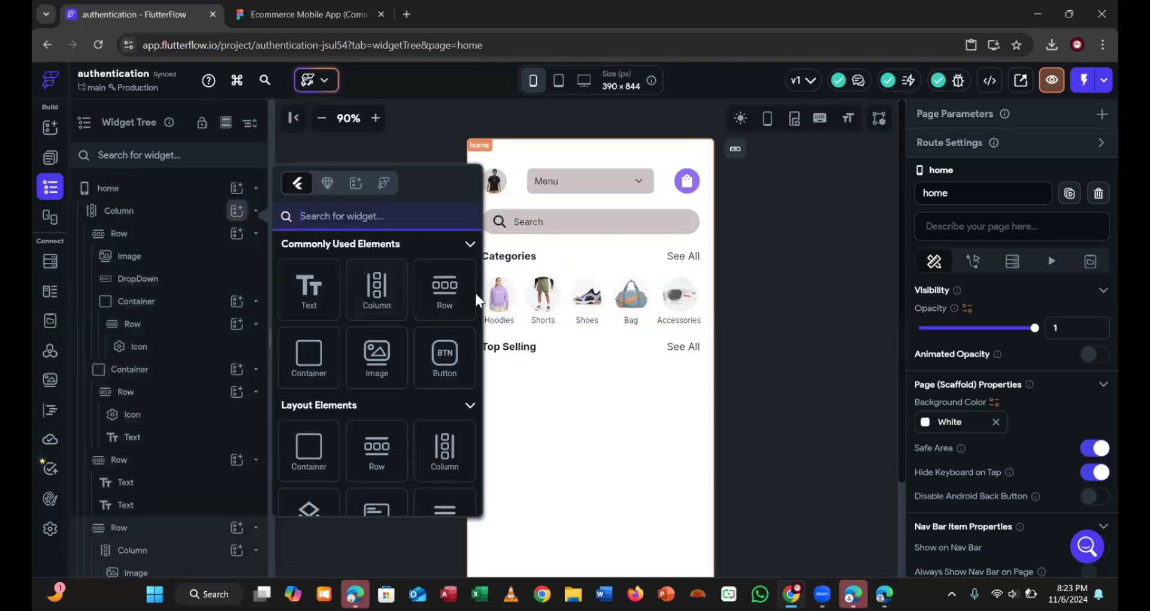
click(450, 296)
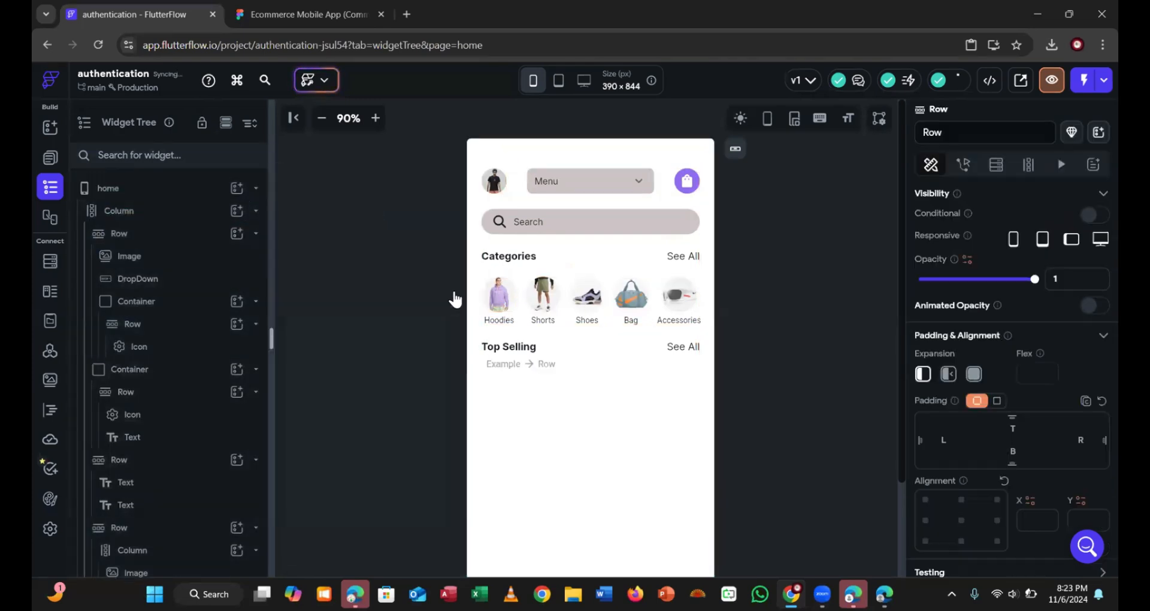
Check the gap between the Top Selling header and its cards in Figma, and set the new FlutterFlow row's top padding to 16
click(308, 14)
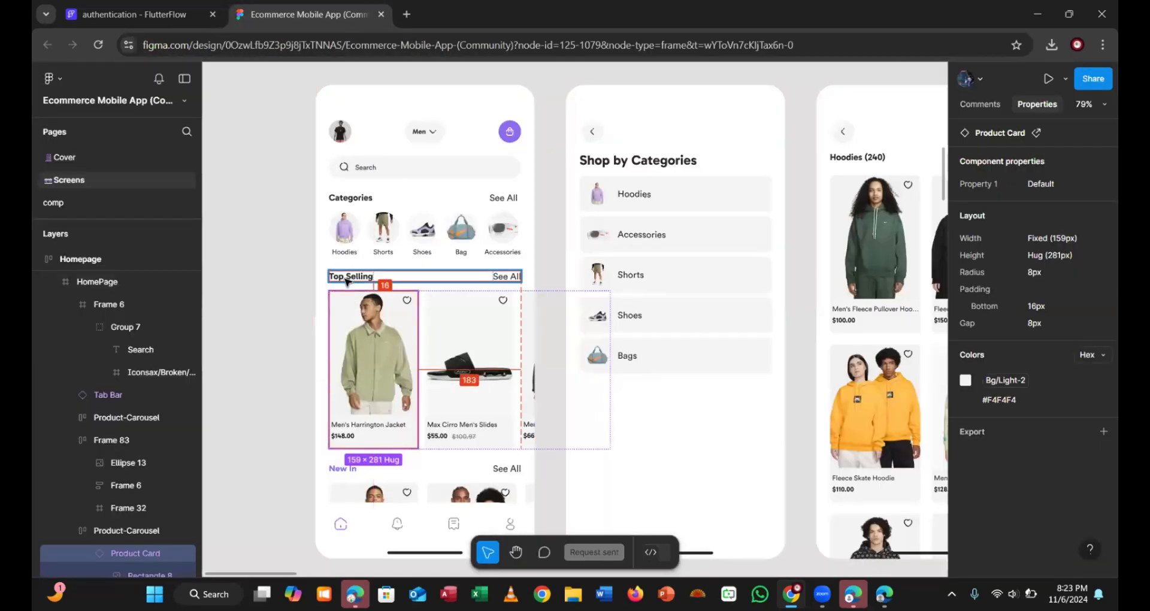
click(138, 14)
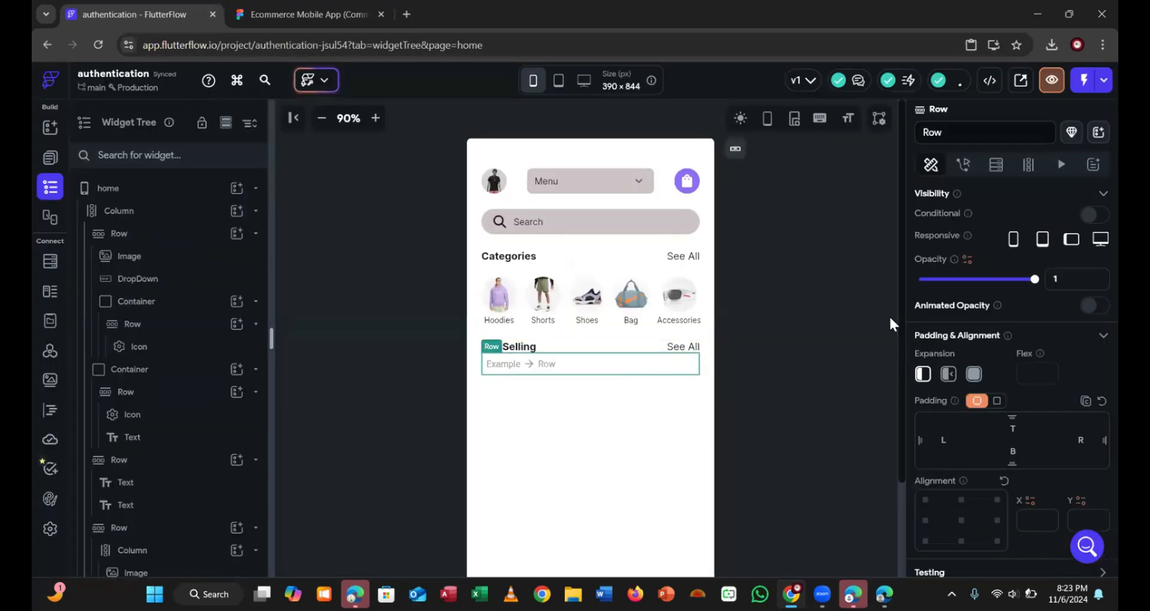
click(1025, 432)
text(16)
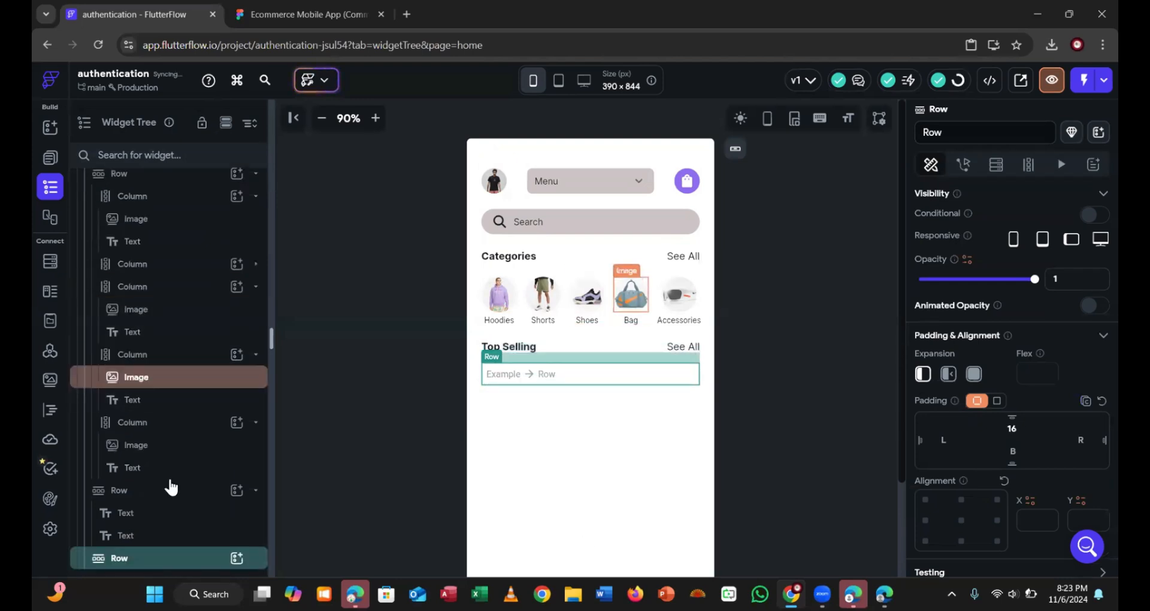
Recheck the product card in Figma and add a container inside the new row in FlutterFlow
click(295, 20)
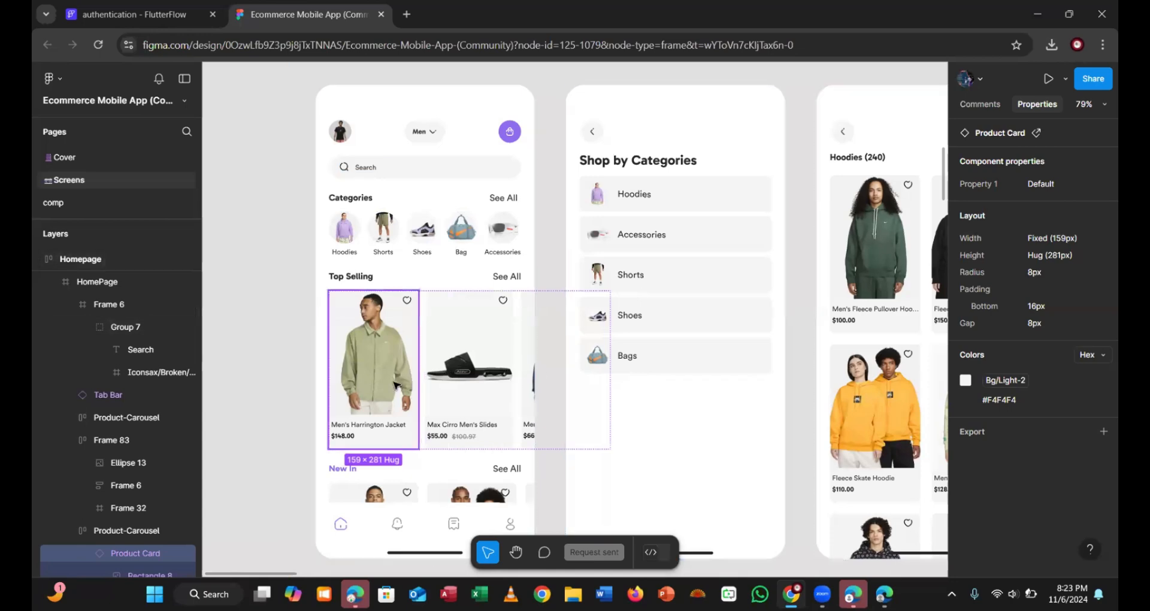
click(171, 15)
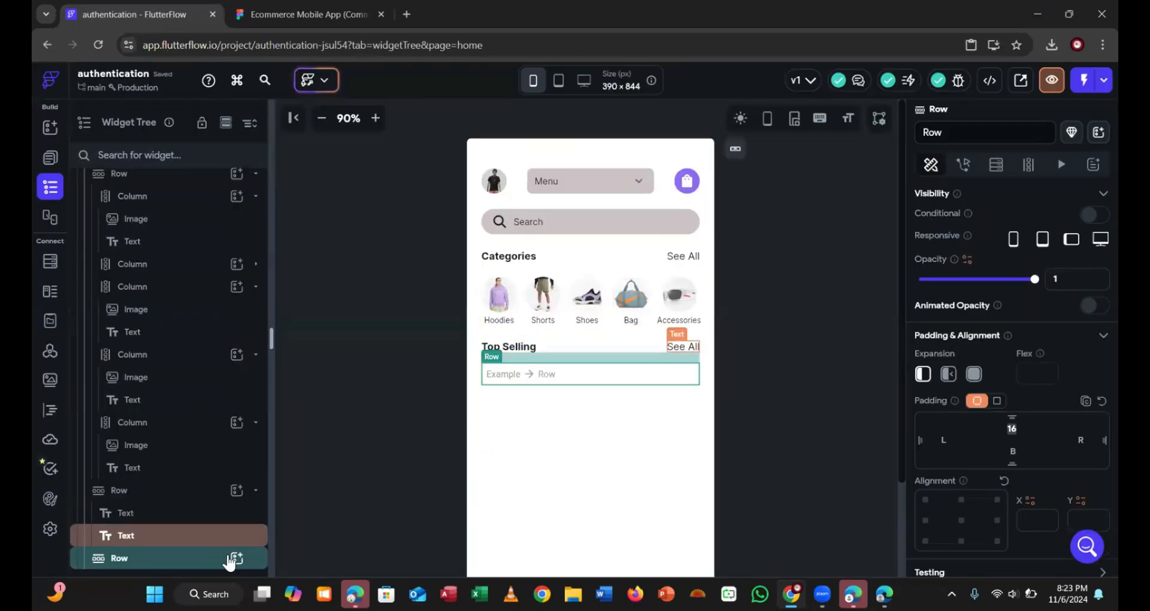
click(237, 558)
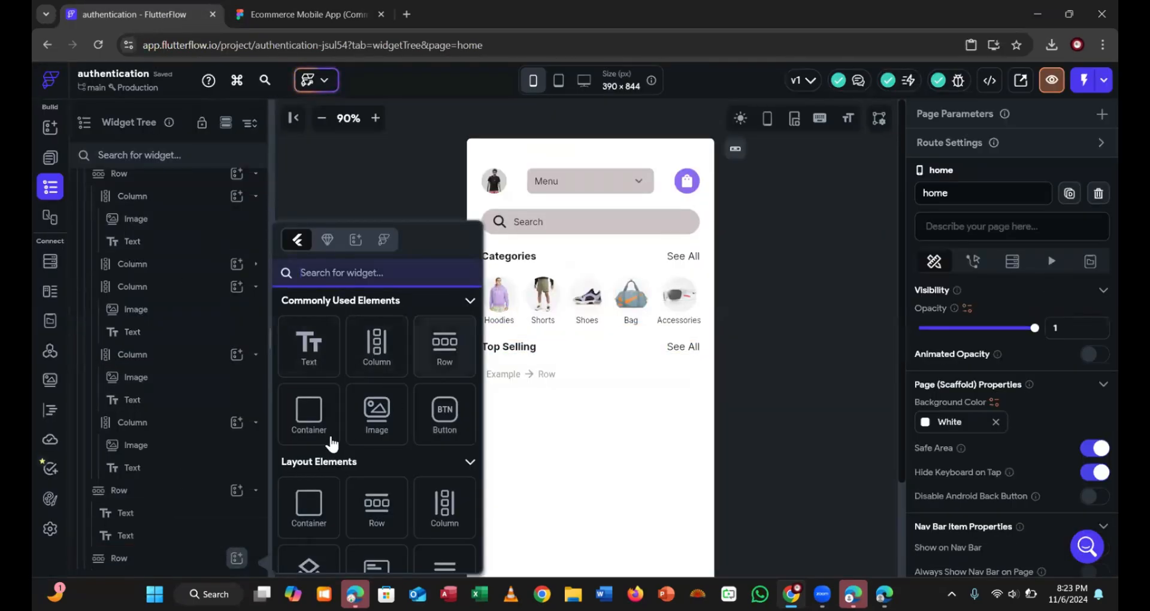
click(308, 429)
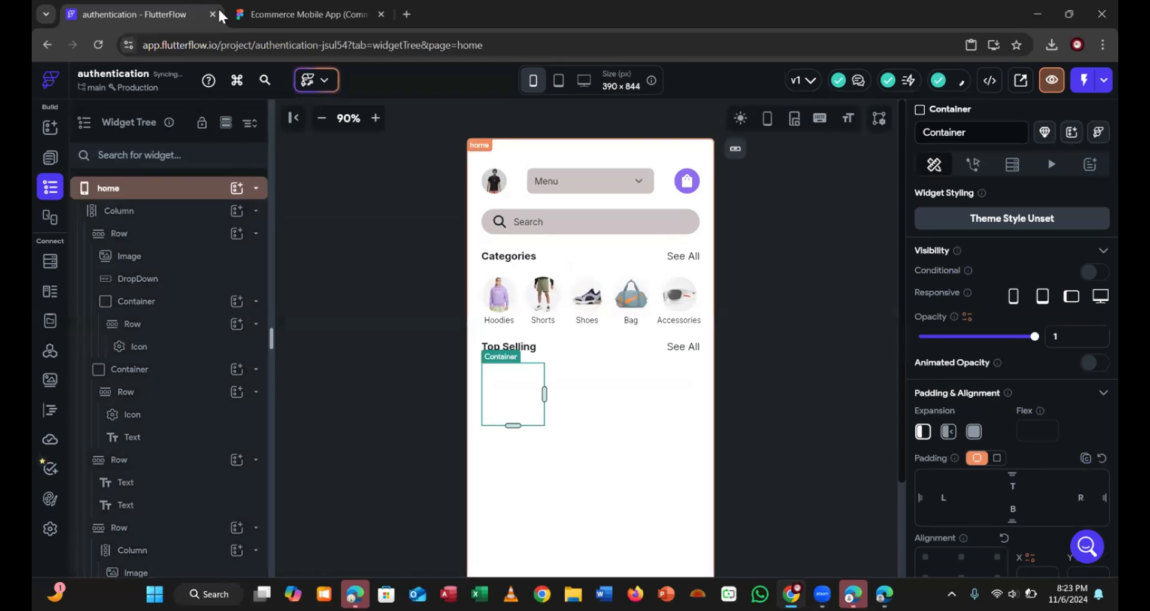
Check the product card's dimensions in Figma and set the FlutterFlow container's width to 159 px
click(309, 14)
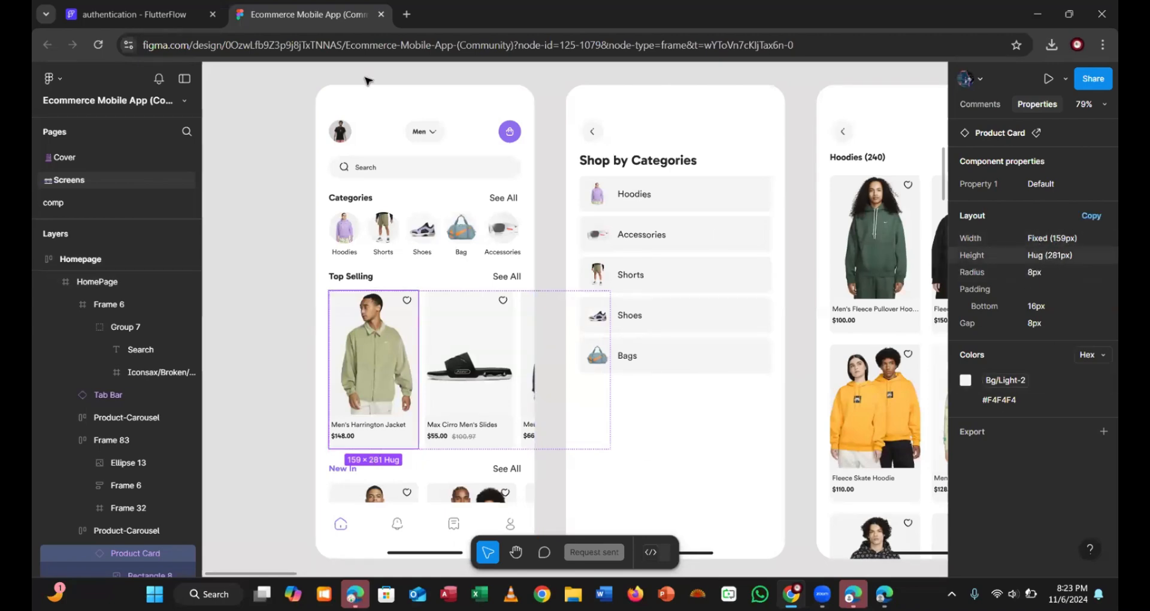
click(128, 15)
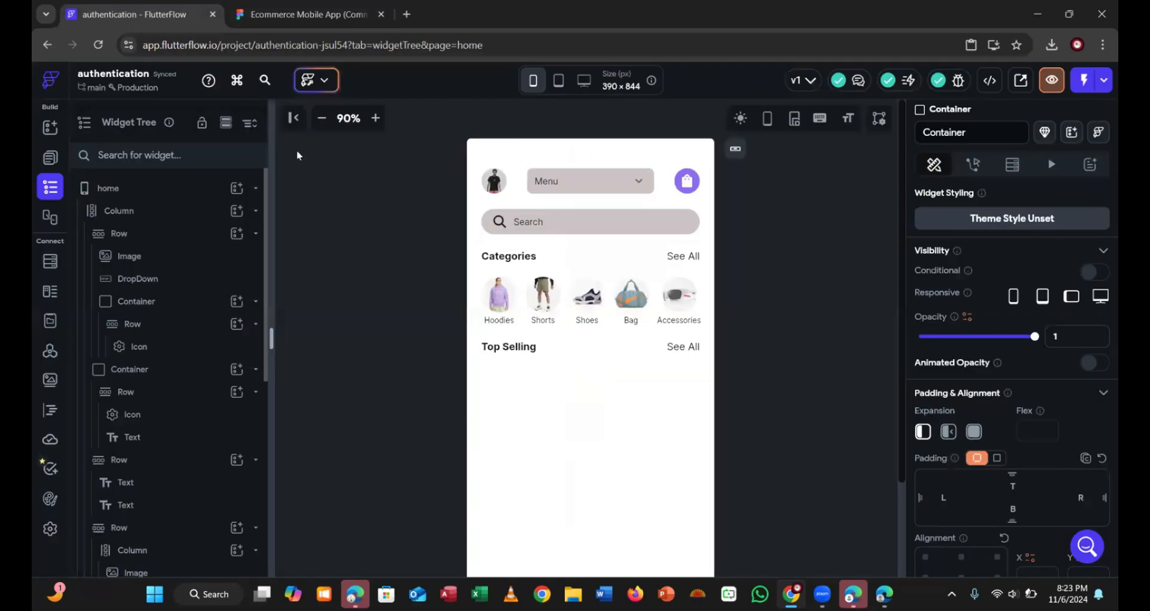
scroll(929, 408, down, 5)
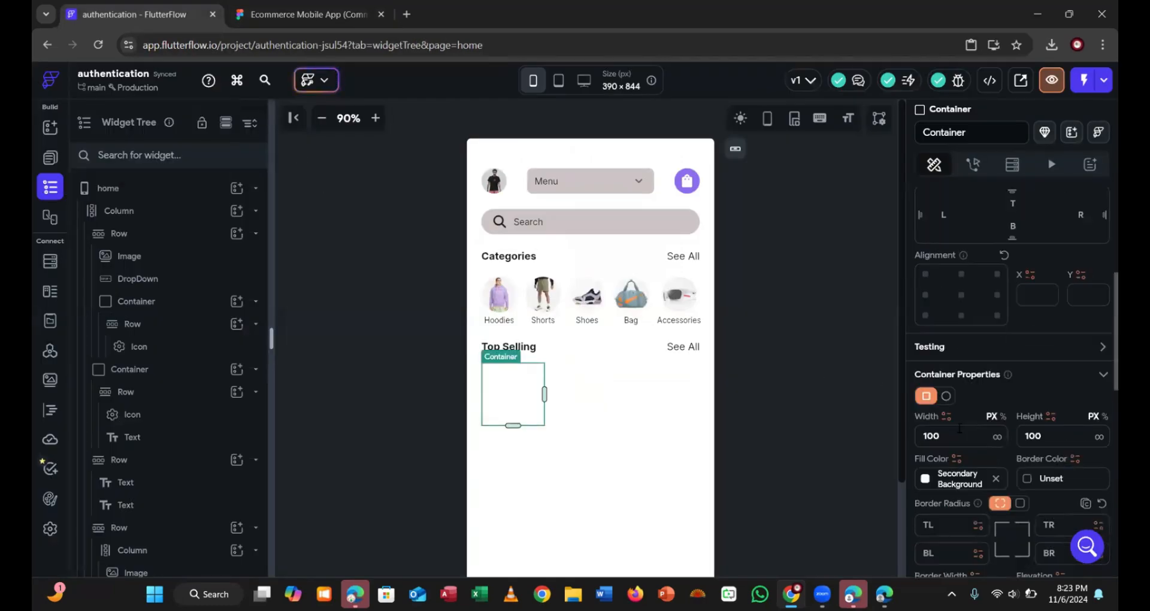
scroll(944, 432, down, 1)
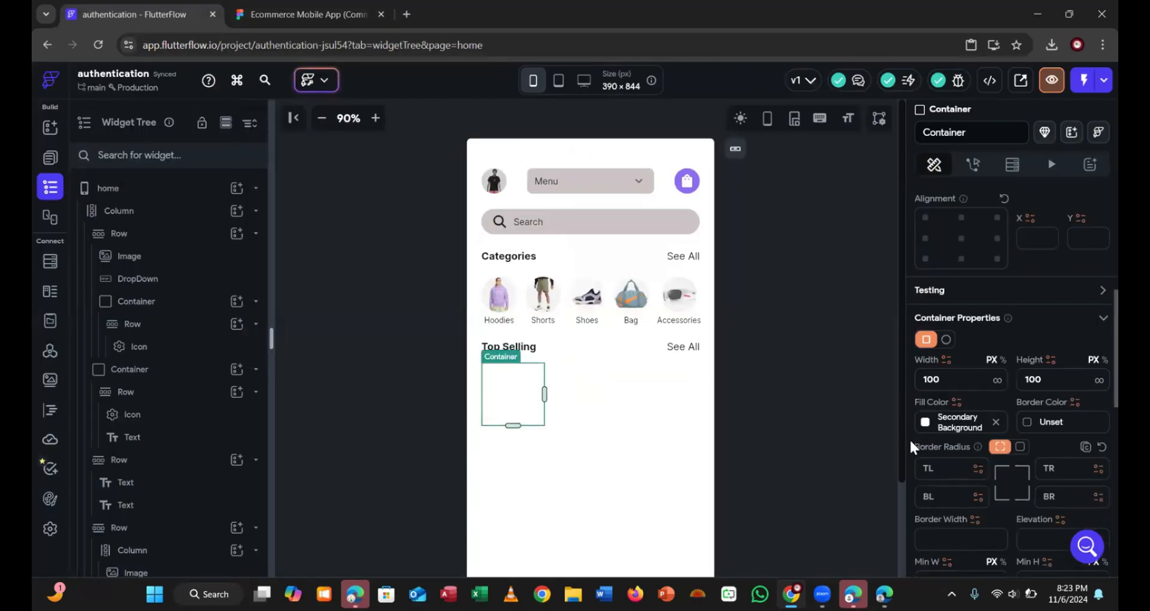
click(950, 375)
key(BackSpace)
key(BackSpace)
key(BackSpace)
text(15)
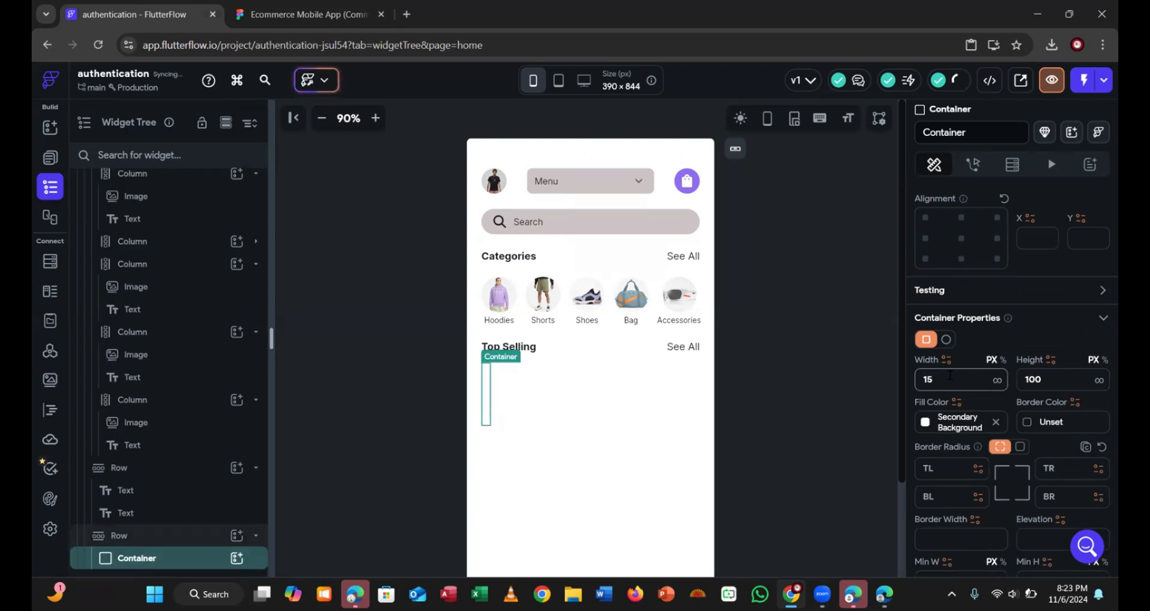
text(9)
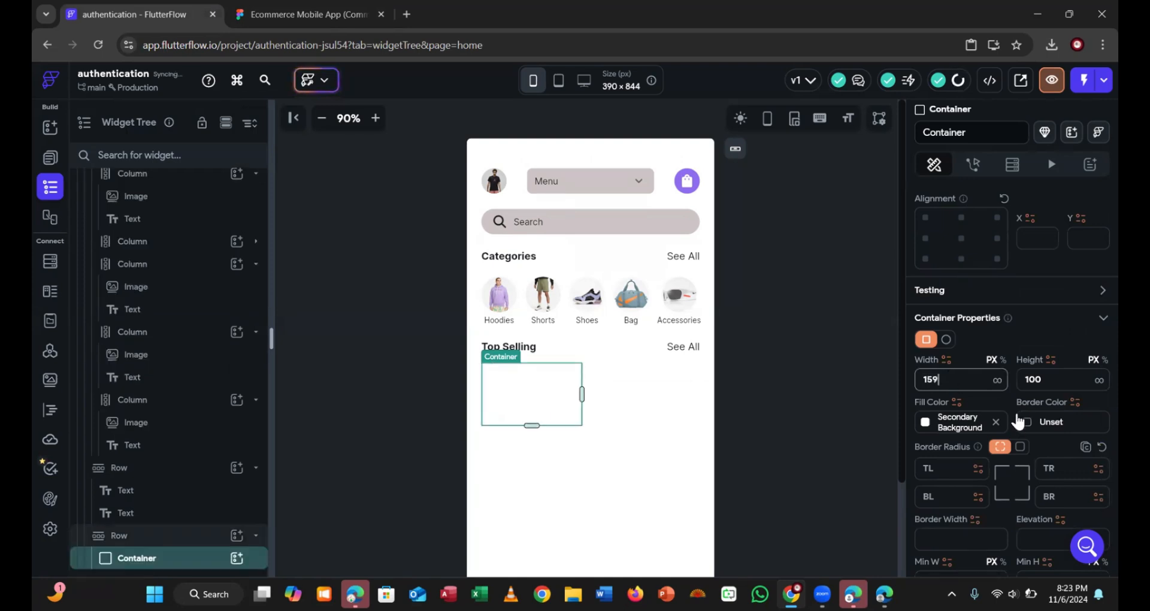
Set the container's height to 281 px, checking it against the product card in Figma
click(1034, 379)
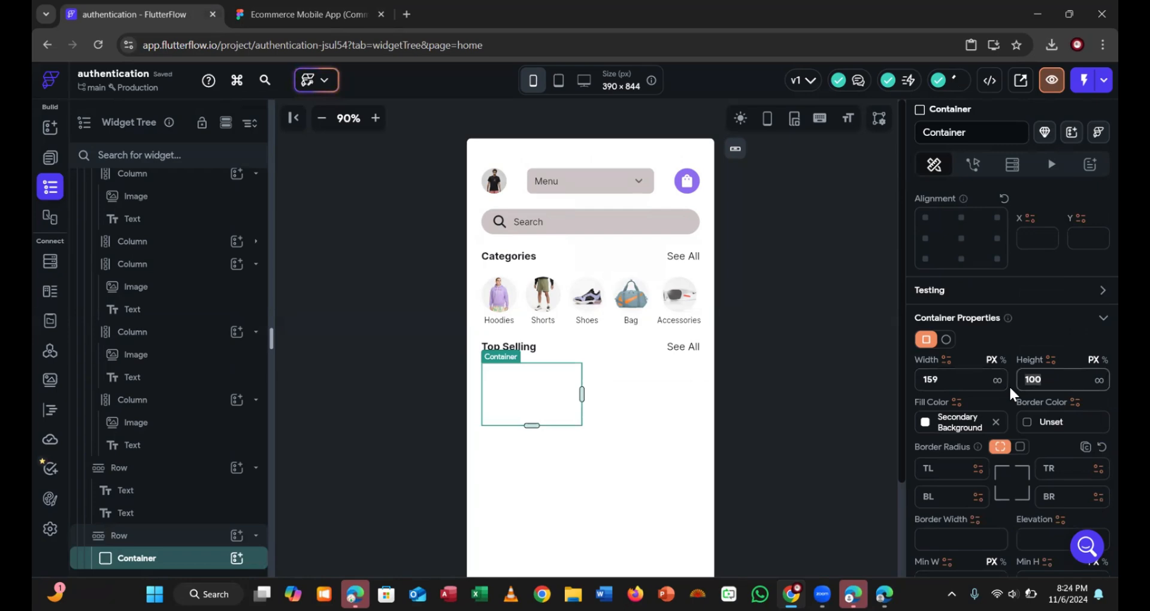
text(285)
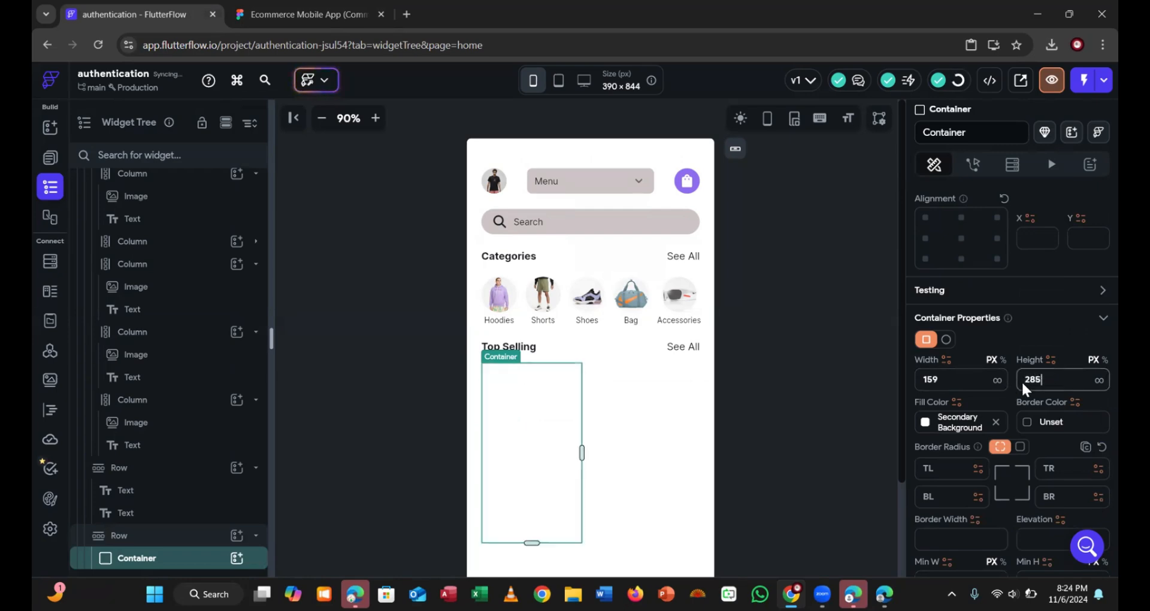
click(309, 23)
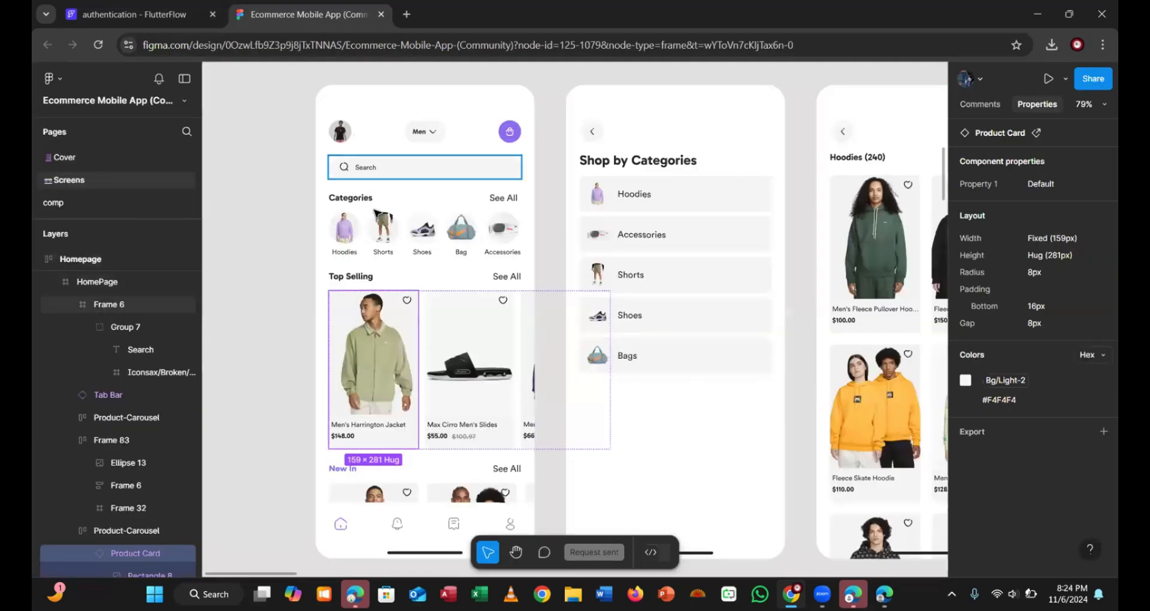
click(163, 25)
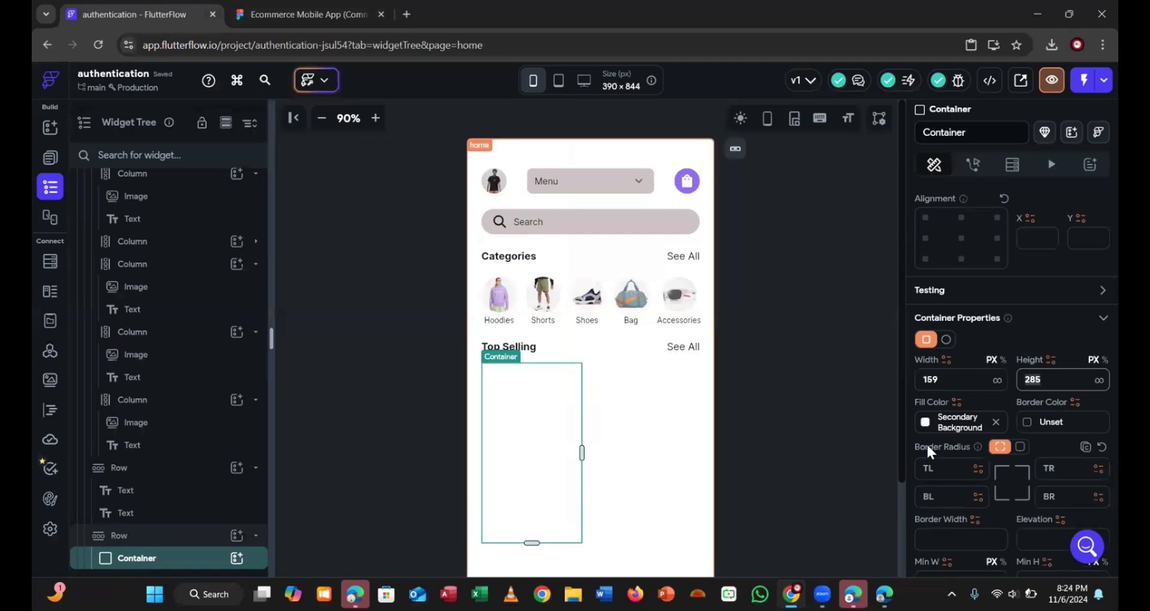
click(1045, 375)
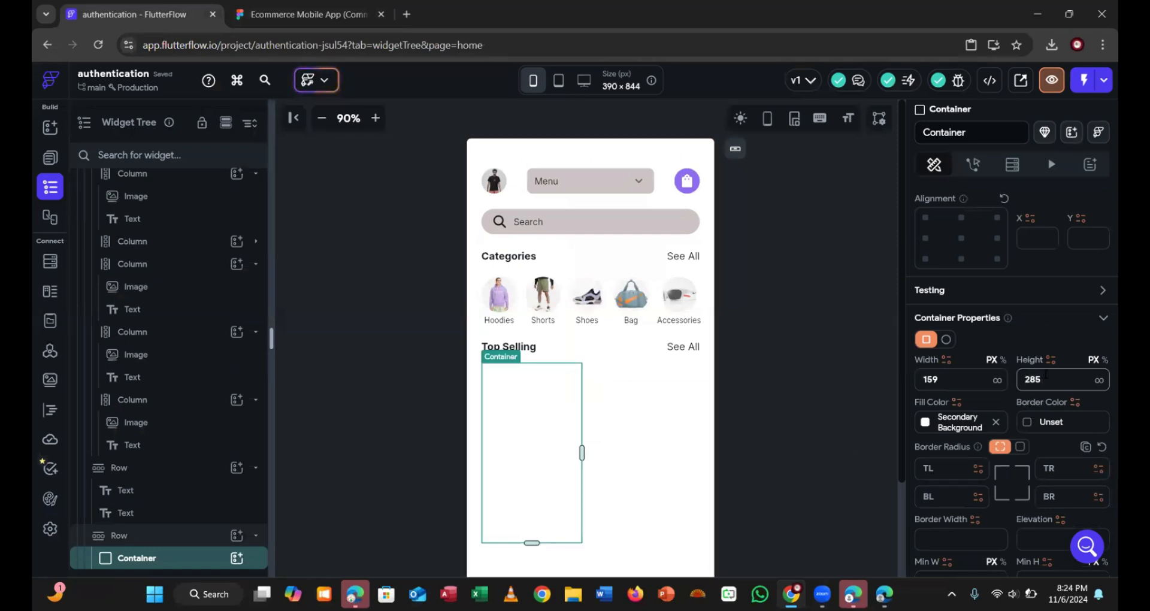
key(BackSpace)
text(1)
Copy the product card's colour #F4F4F4 from Figma, apply it as the FlutterFlow container's fill, and return to the Figma homepage
click(350, 23)
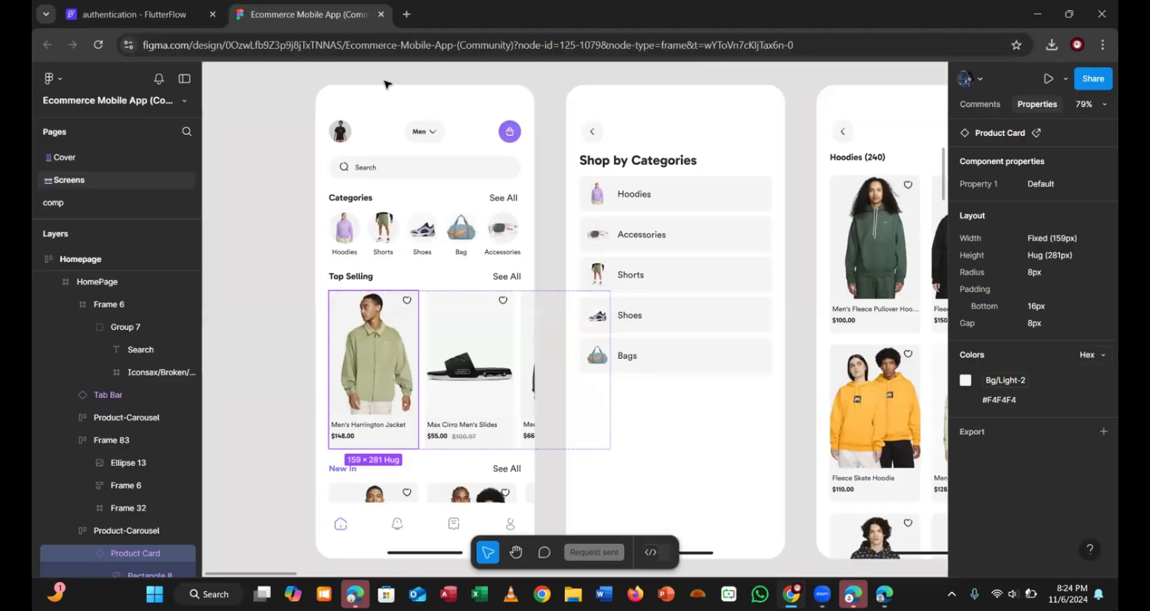
click(1006, 400)
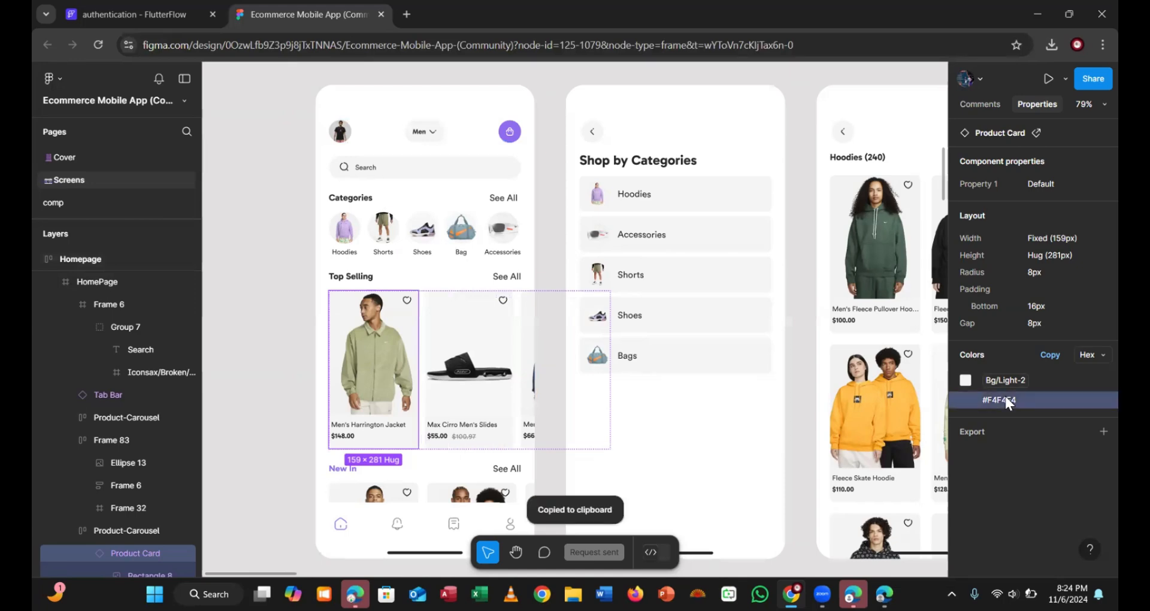
click(150, 14)
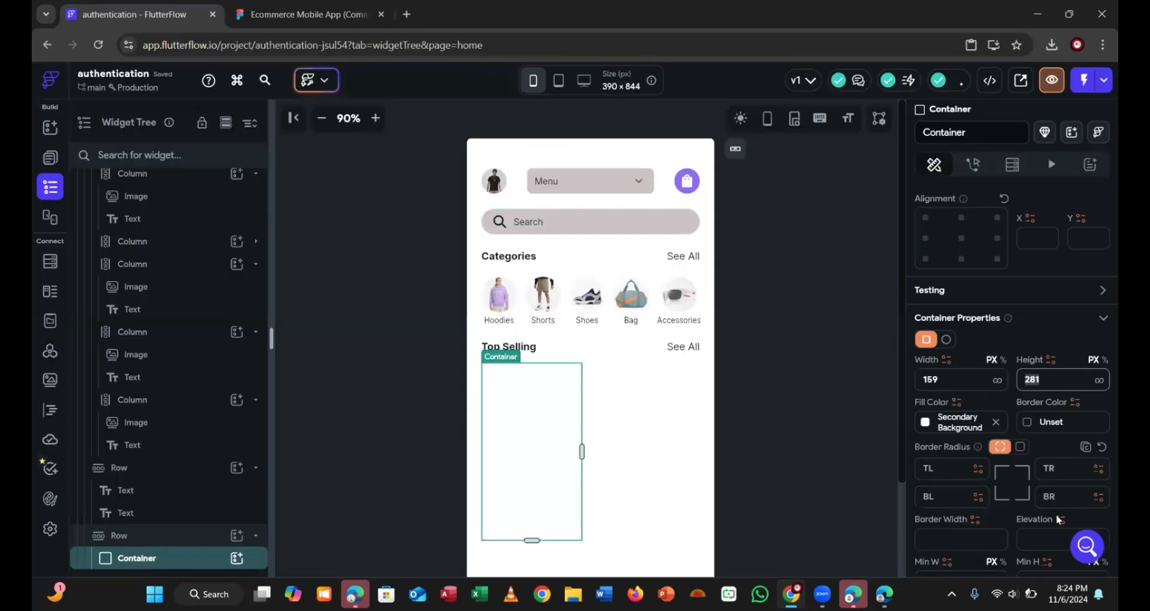
click(953, 423)
key(ctrl+v)
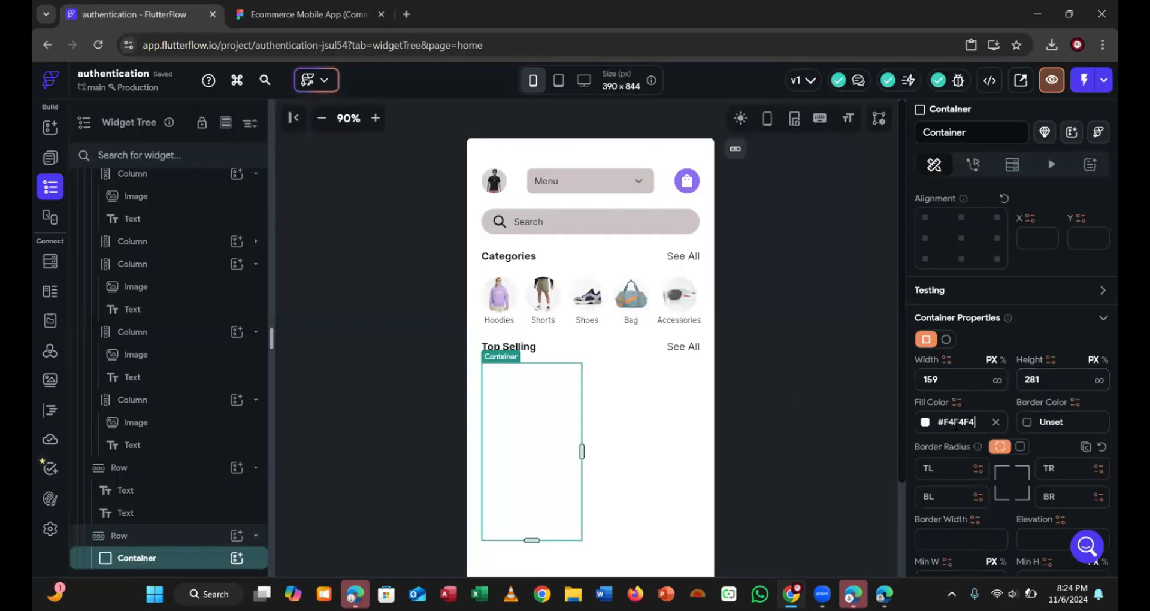
key(Return)
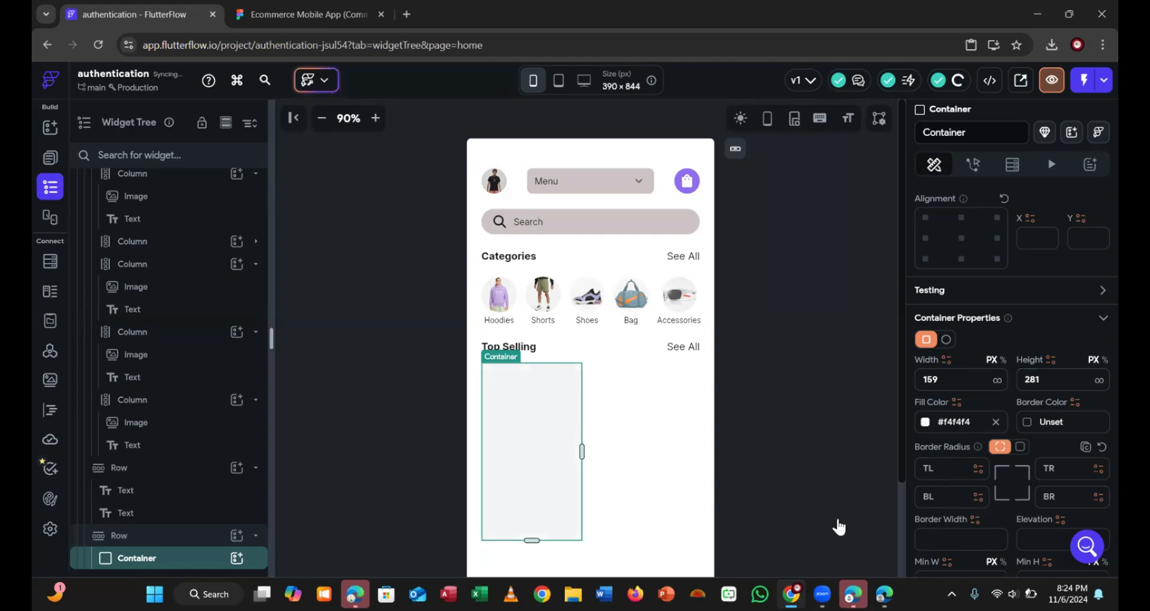
click(789, 434)
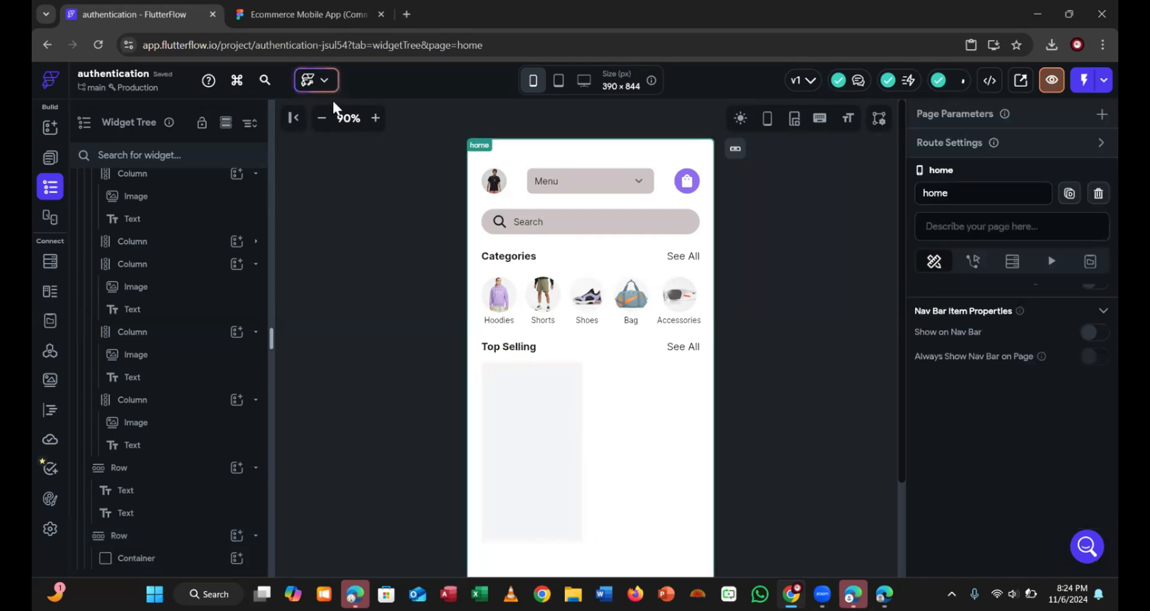
click(327, 20)
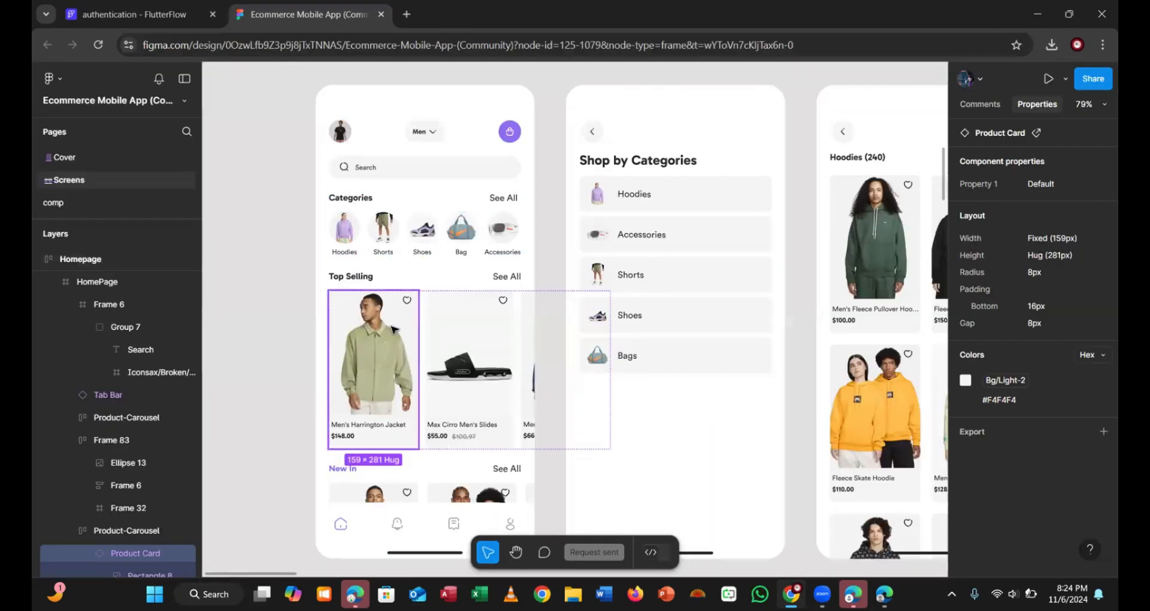
Switch to FlutterFlow and set a uniform border radius of 8 on the Top Selling product card container
click(133, 14)
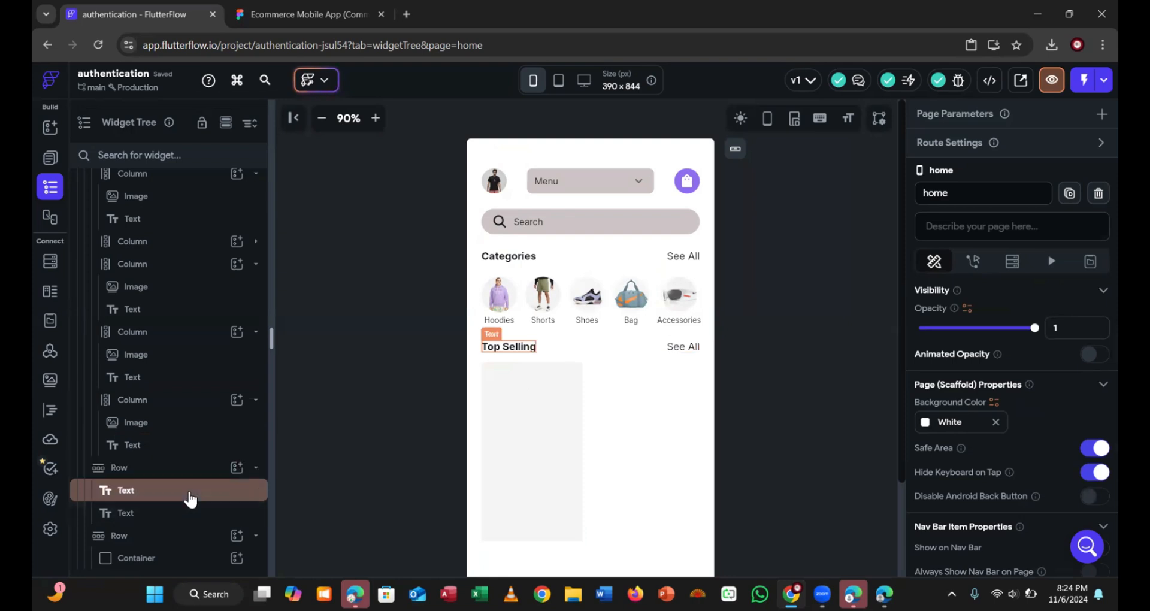
click(166, 558)
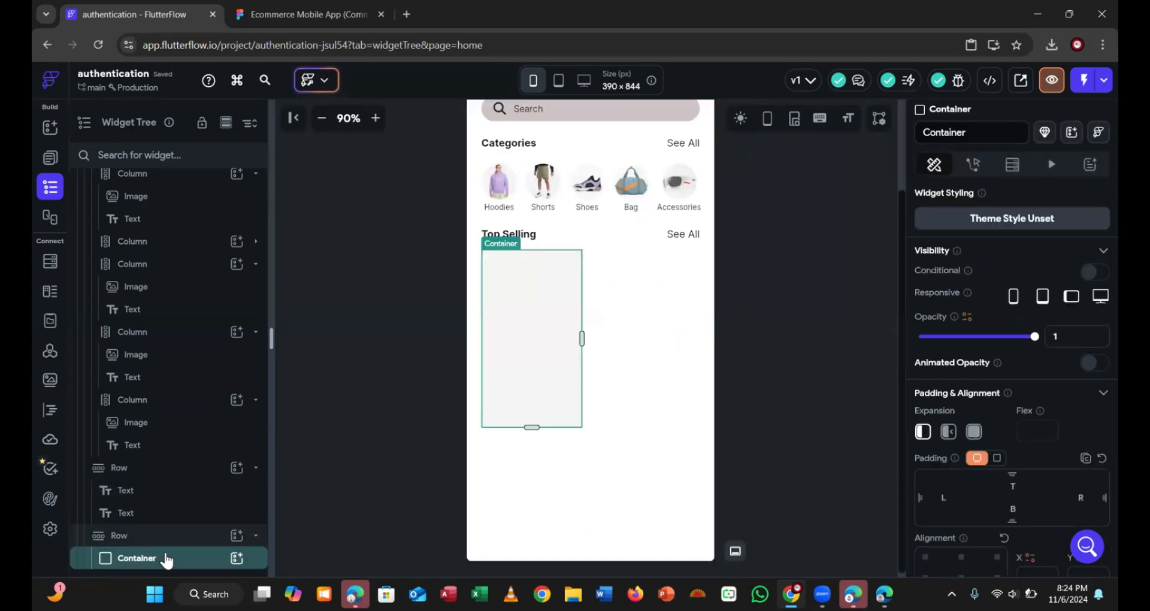
scroll(1024, 512, down, 7)
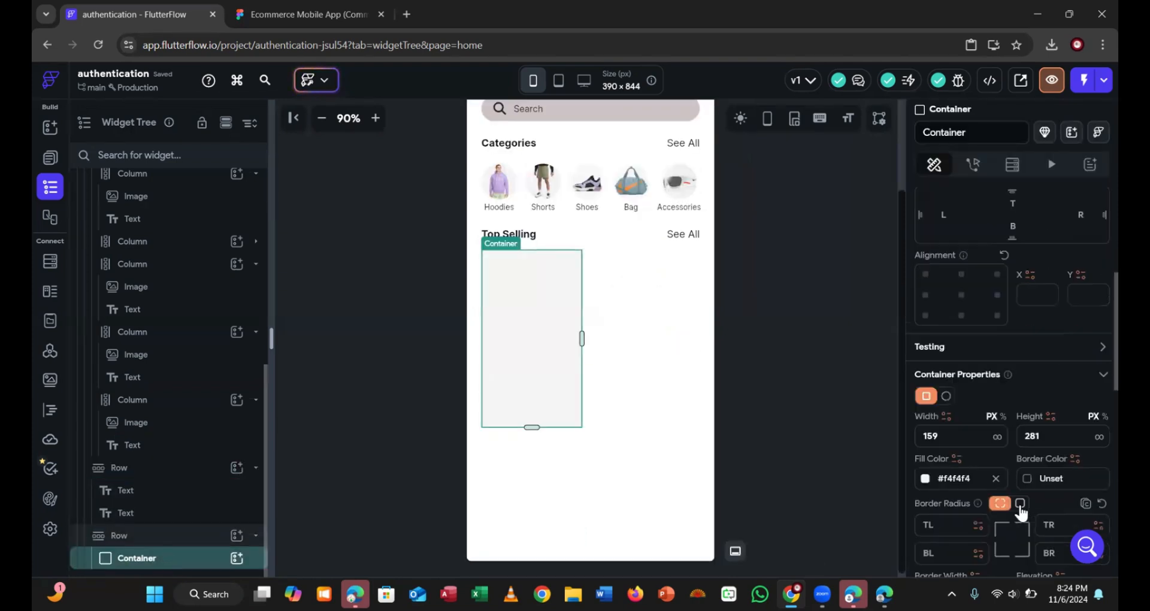
scroll(1018, 502, up, 2)
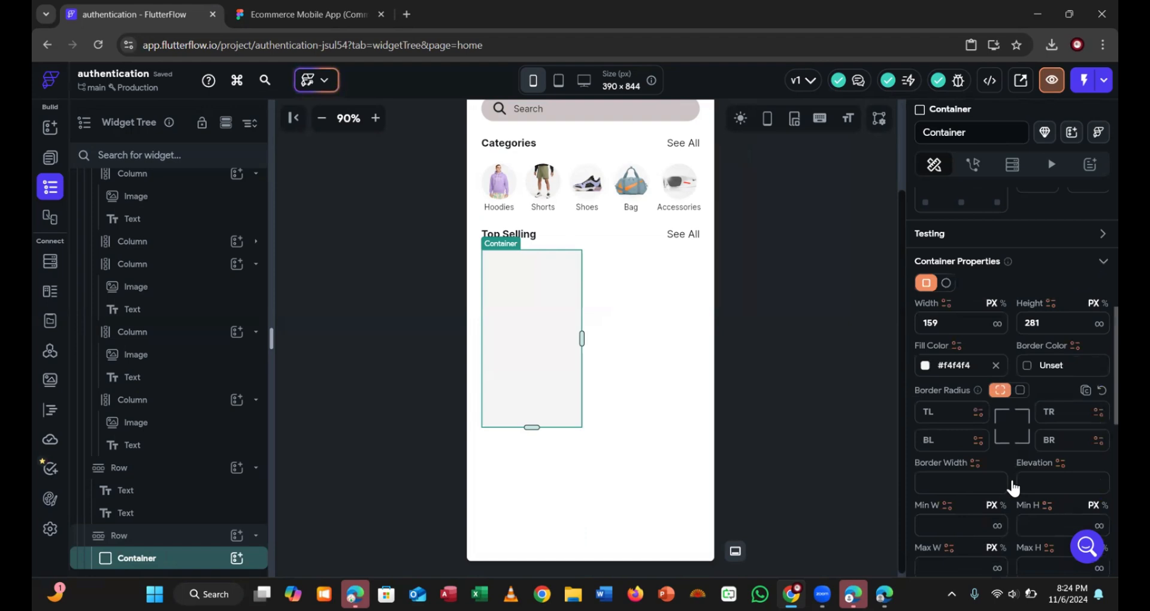
click(1019, 391)
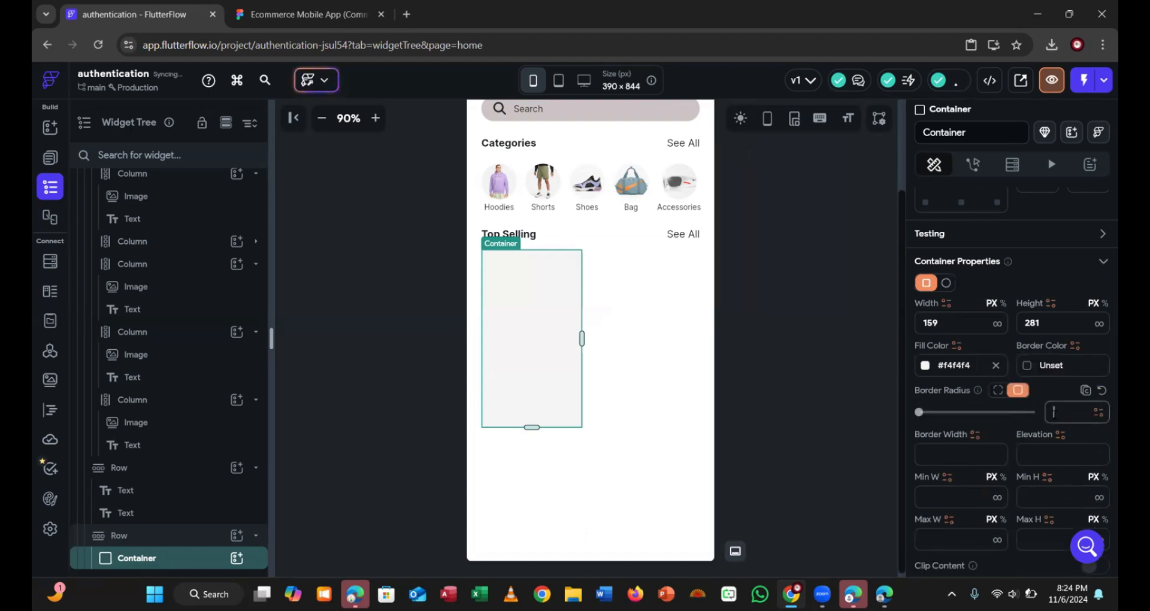
click(1053, 413)
text(8)
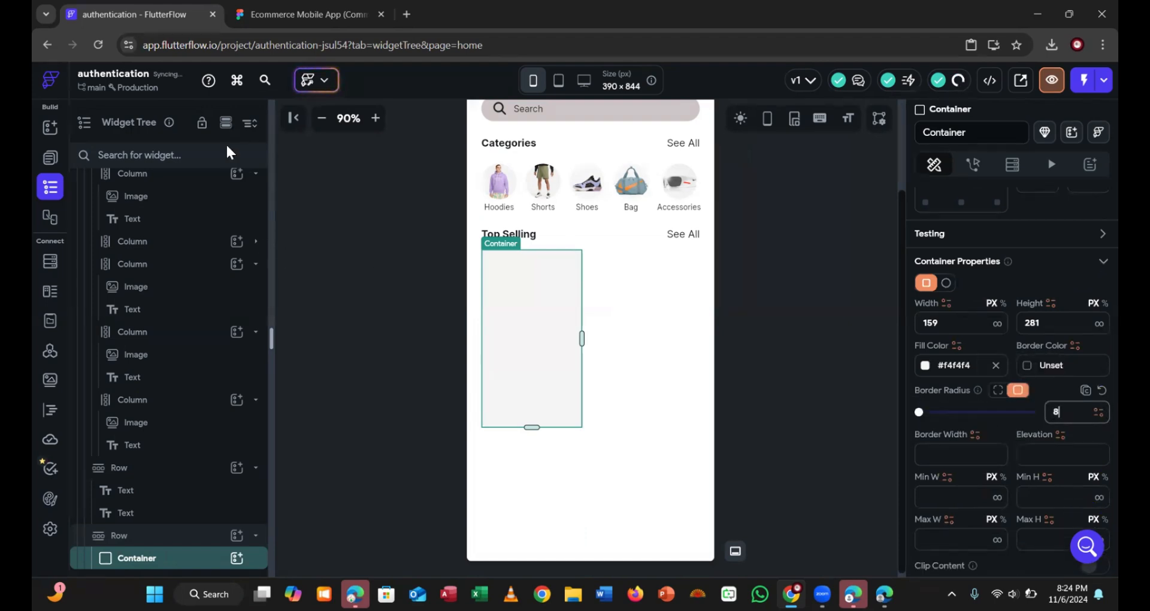
Add a column inside the product card container, checking the card's layout in Figma
click(274, 12)
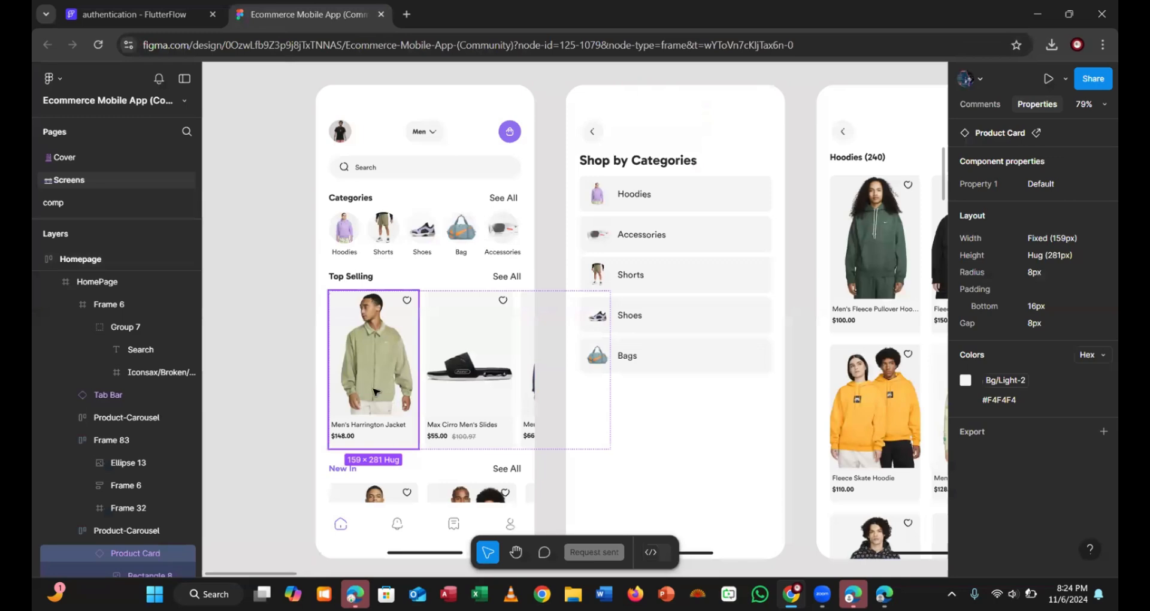
click(172, 15)
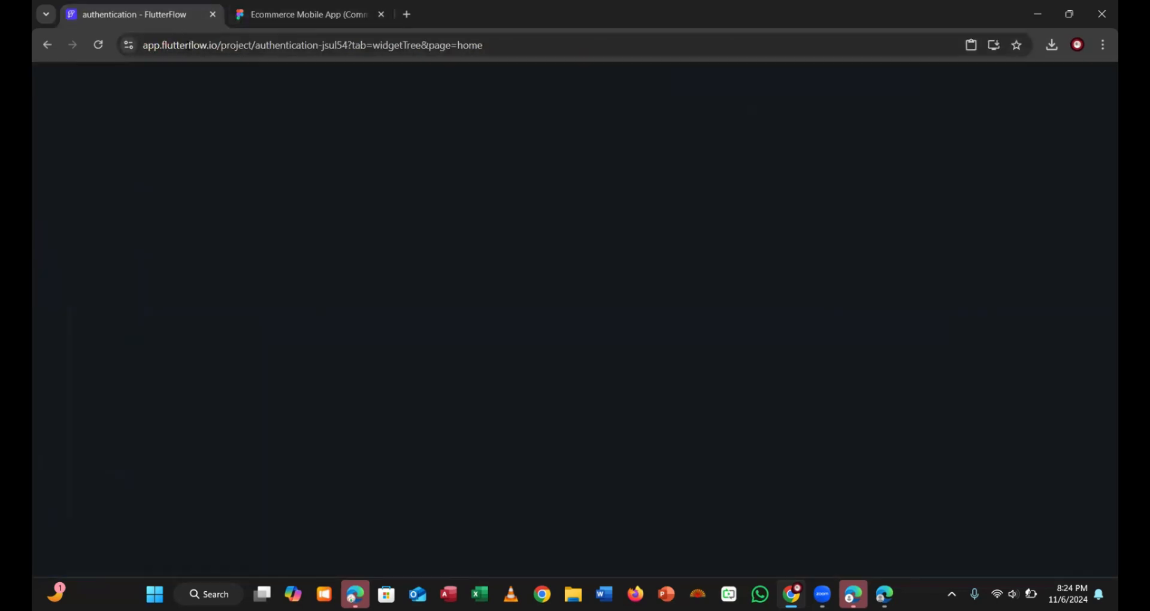
click(237, 560)
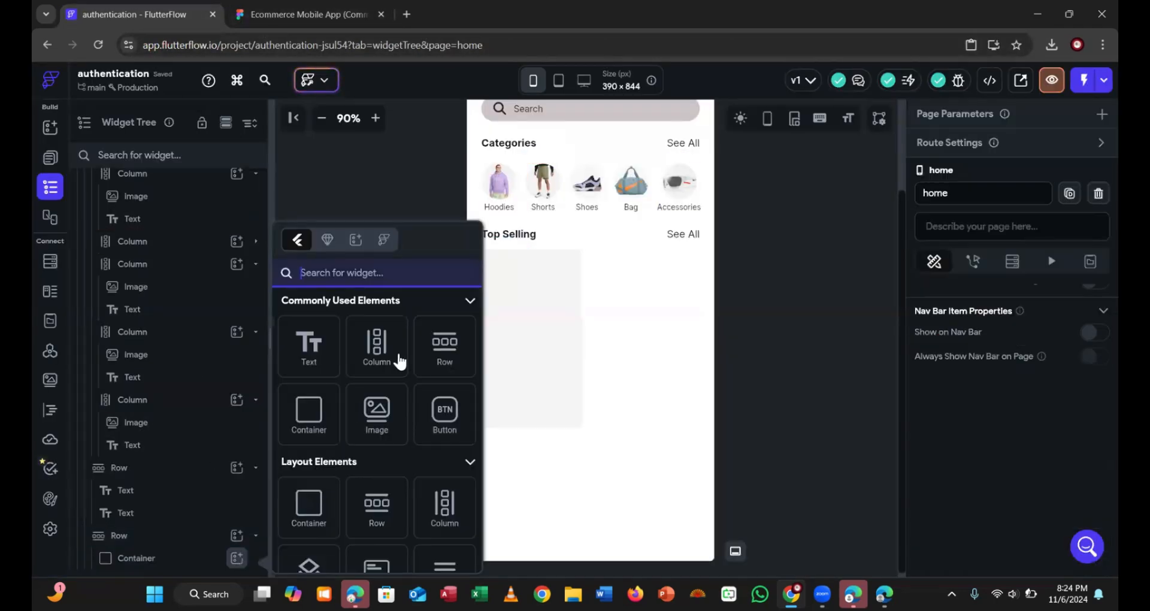
click(379, 352)
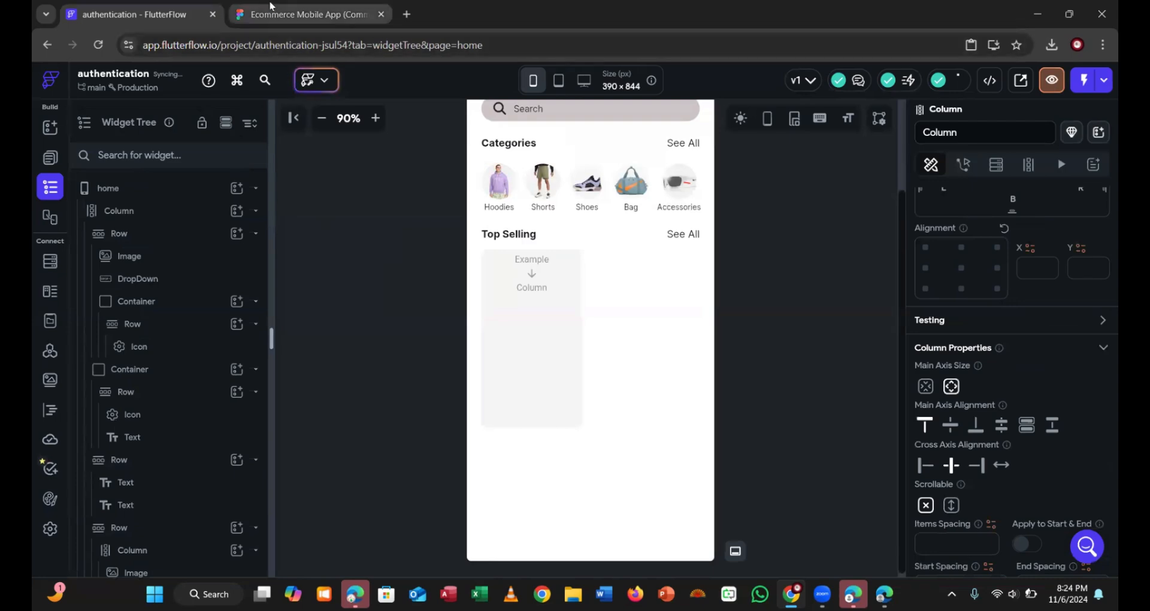
click(302, 14)
click(139, 22)
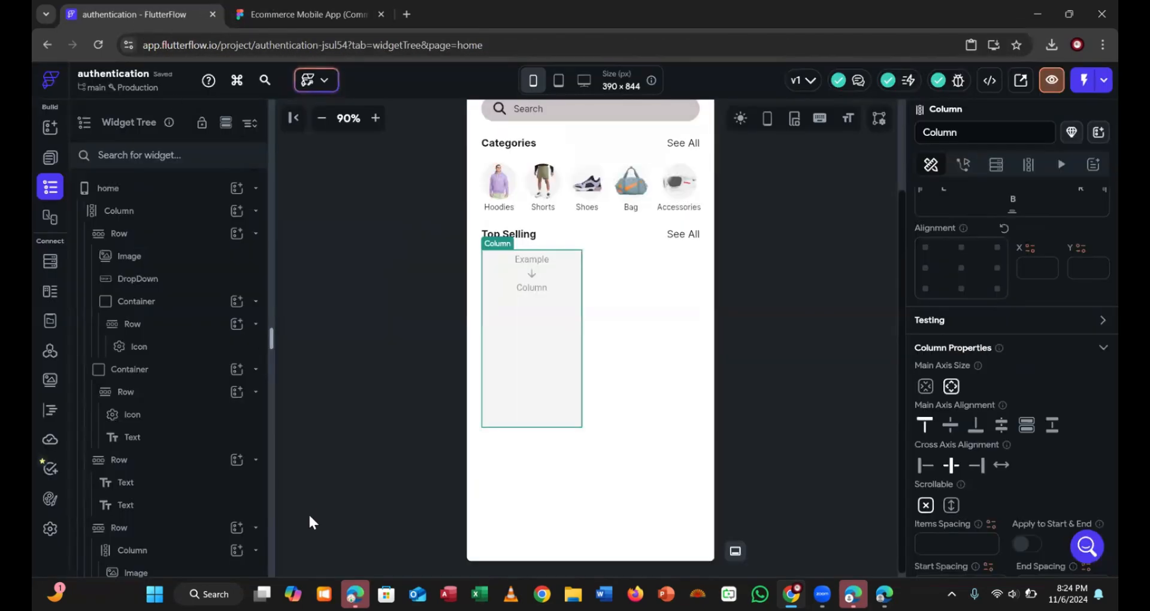
Add an image widget inside the product card's new column
scroll(239, 548, down, 5)
scroll(209, 545, down, 2)
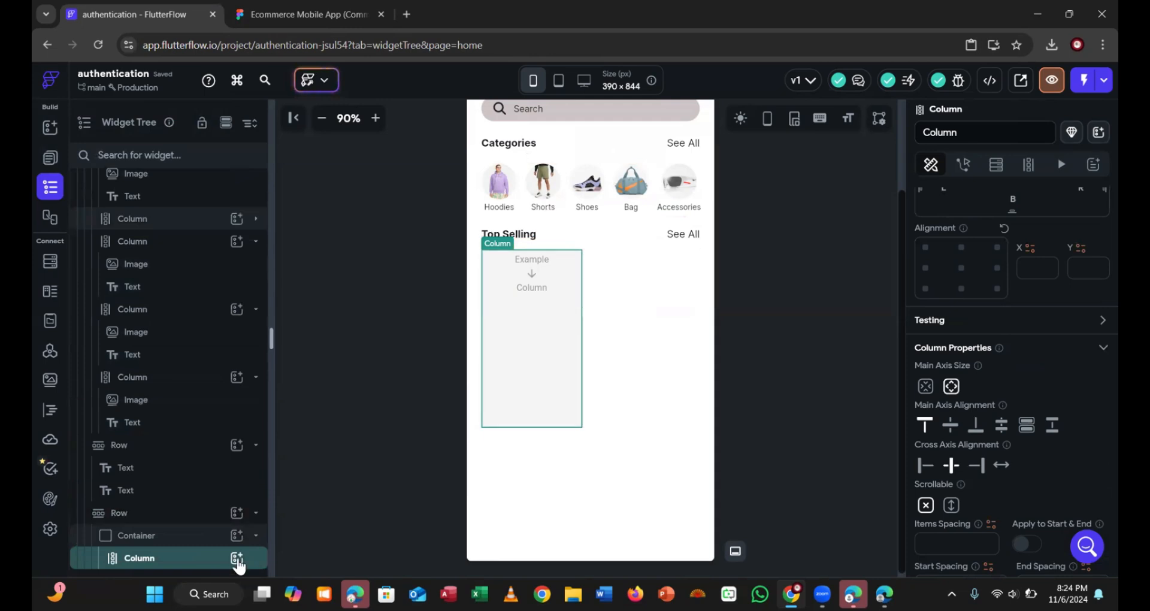
click(237, 556)
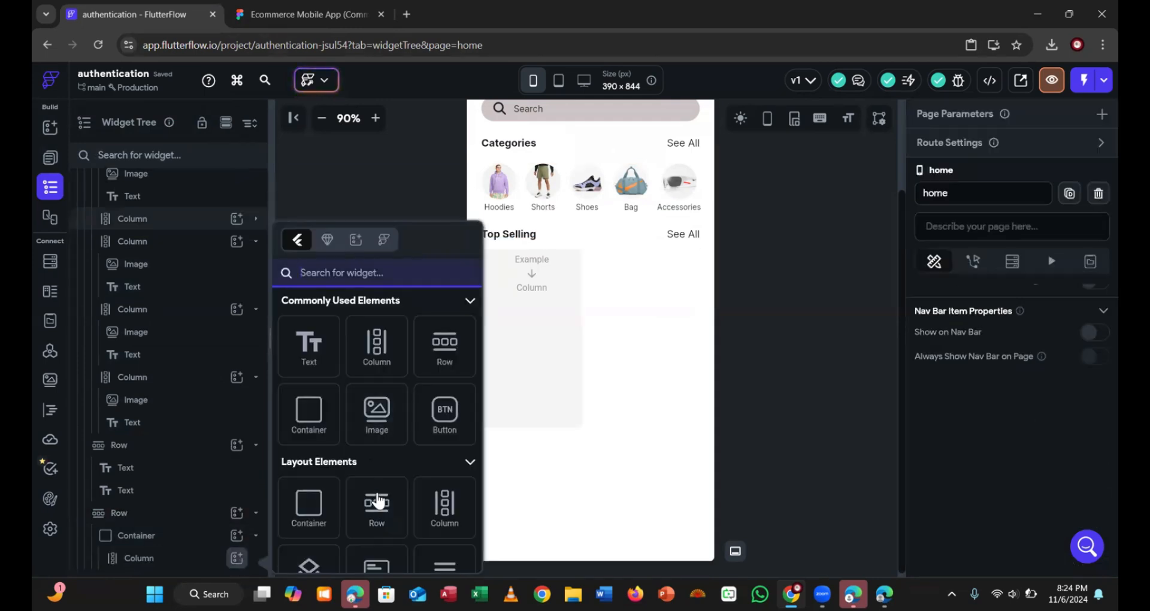
click(376, 410)
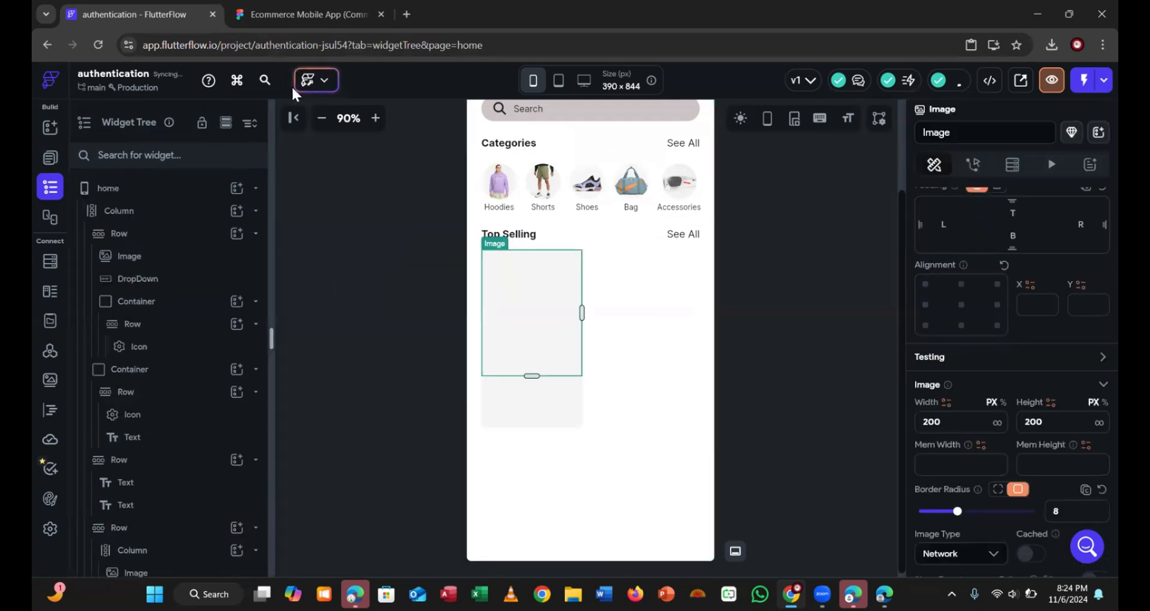
Check the jacket picture's dimensions in Figma and set the FlutterFlow image's height to 220 px
click(284, 22)
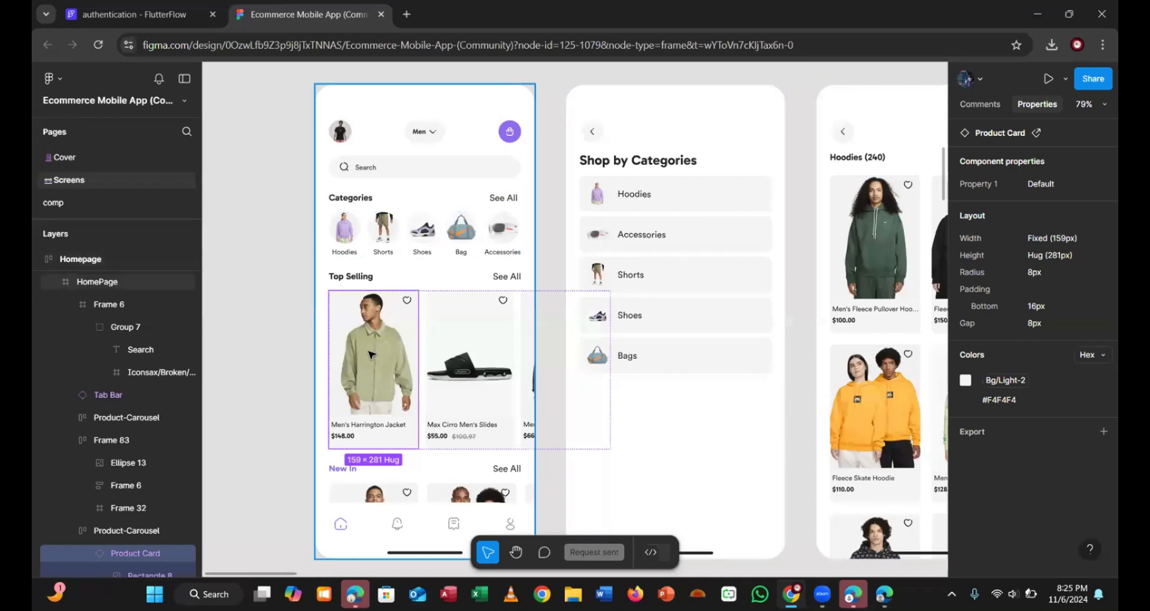
double_click(369, 354)
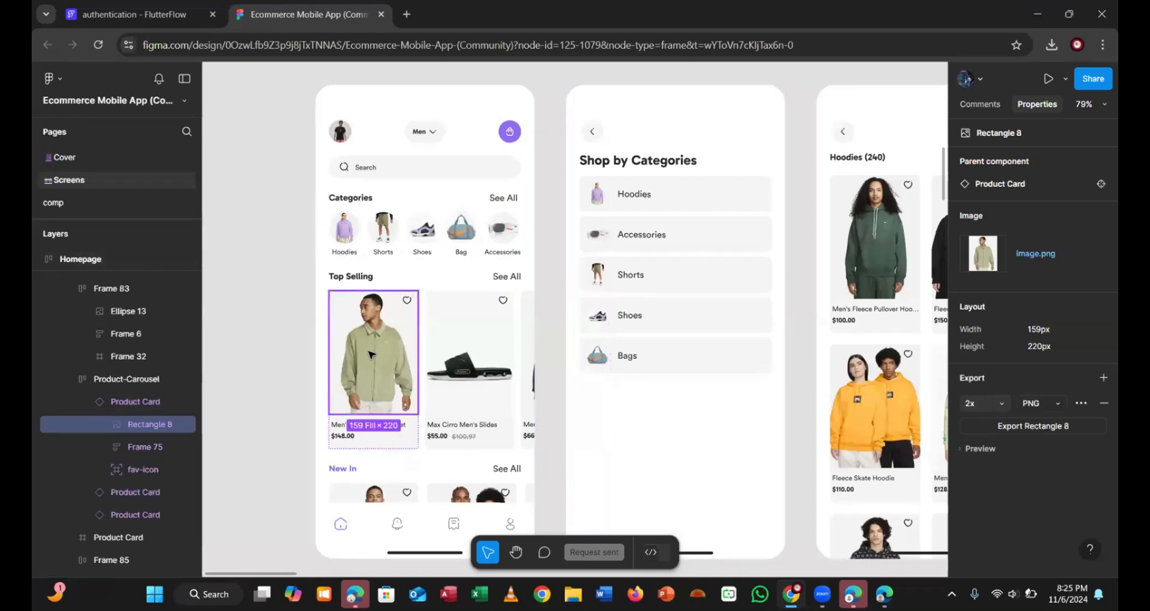
click(174, 12)
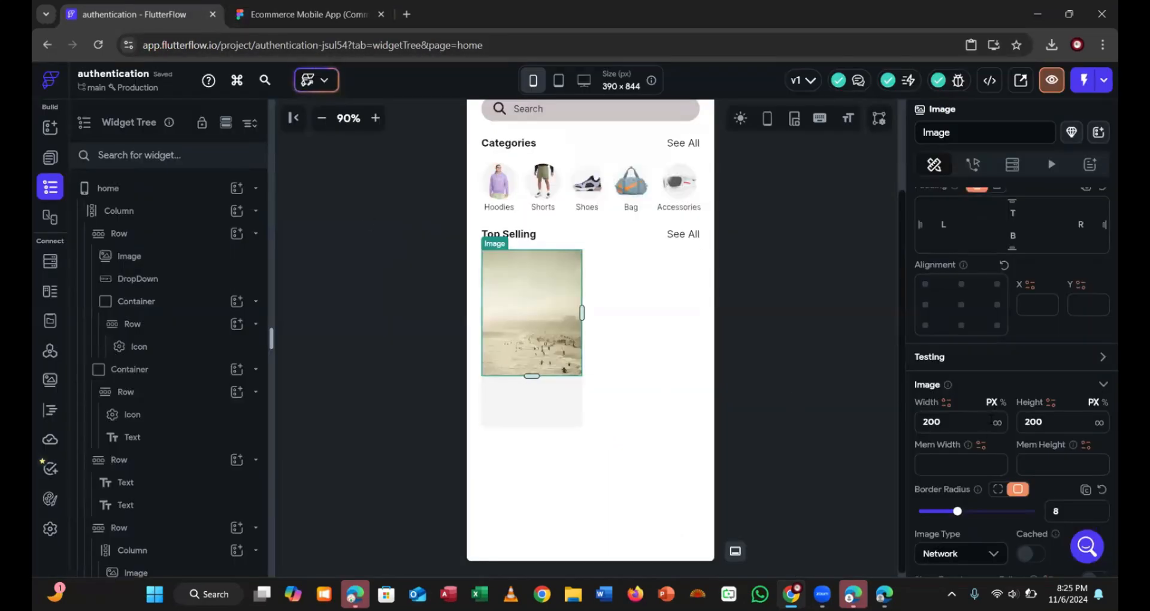
click(1046, 425)
key(BackSpace)
key(BackSpace)
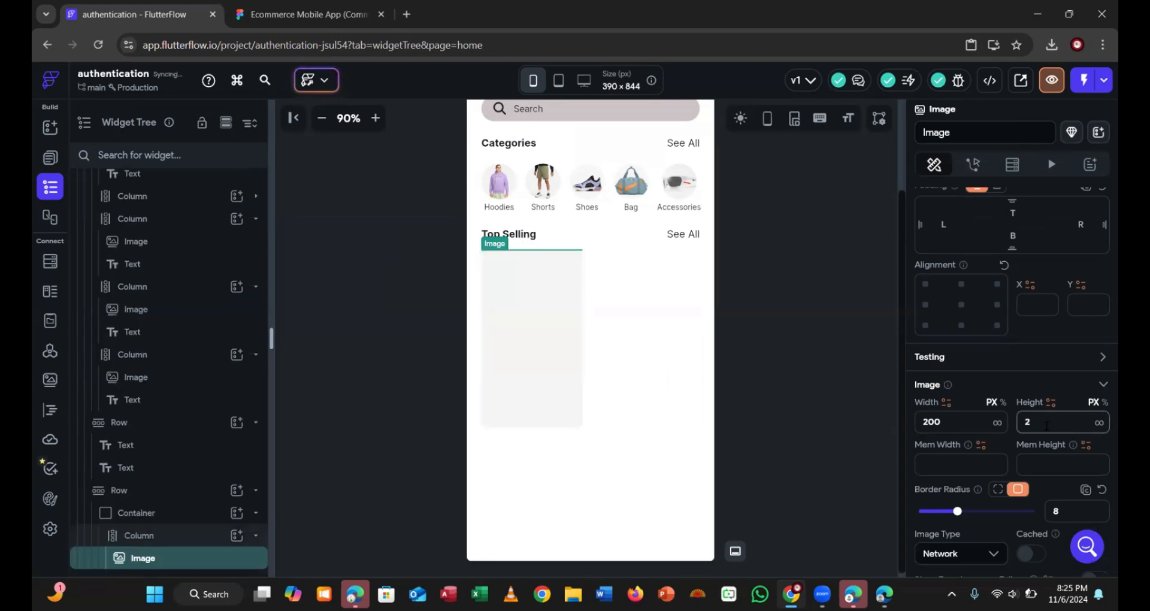
text(20)
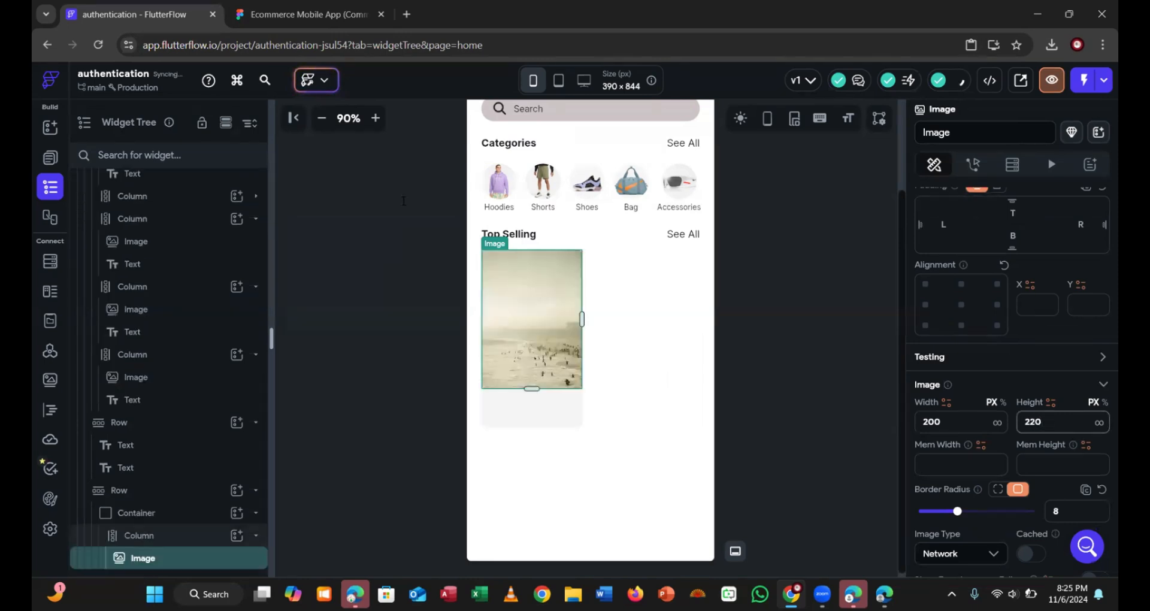
Export the jacket picture from Figma as a 2x PNG and upload Rectangle 8 (1) as the card image's asset in FlutterFlow
click(310, 15)
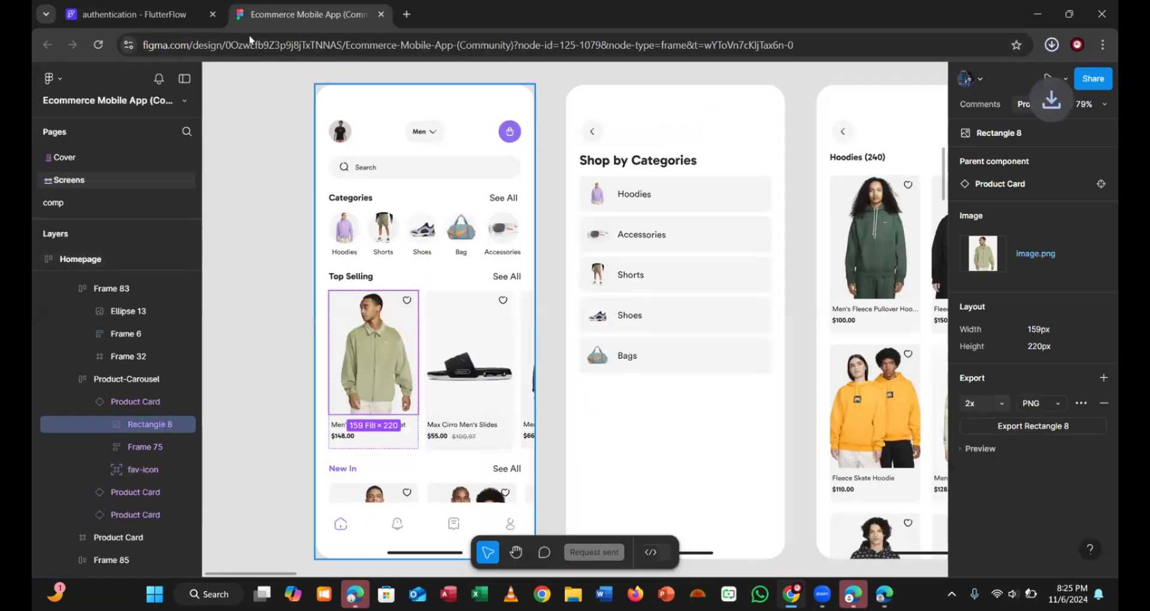
click(167, 7)
scroll(956, 445, down, 5)
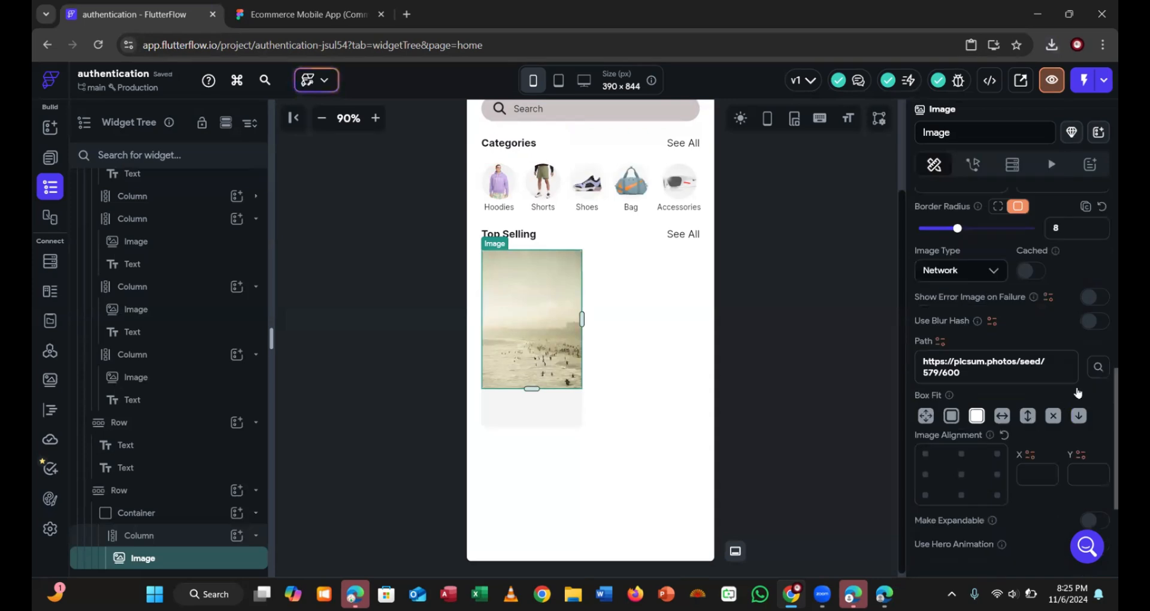
click(937, 273)
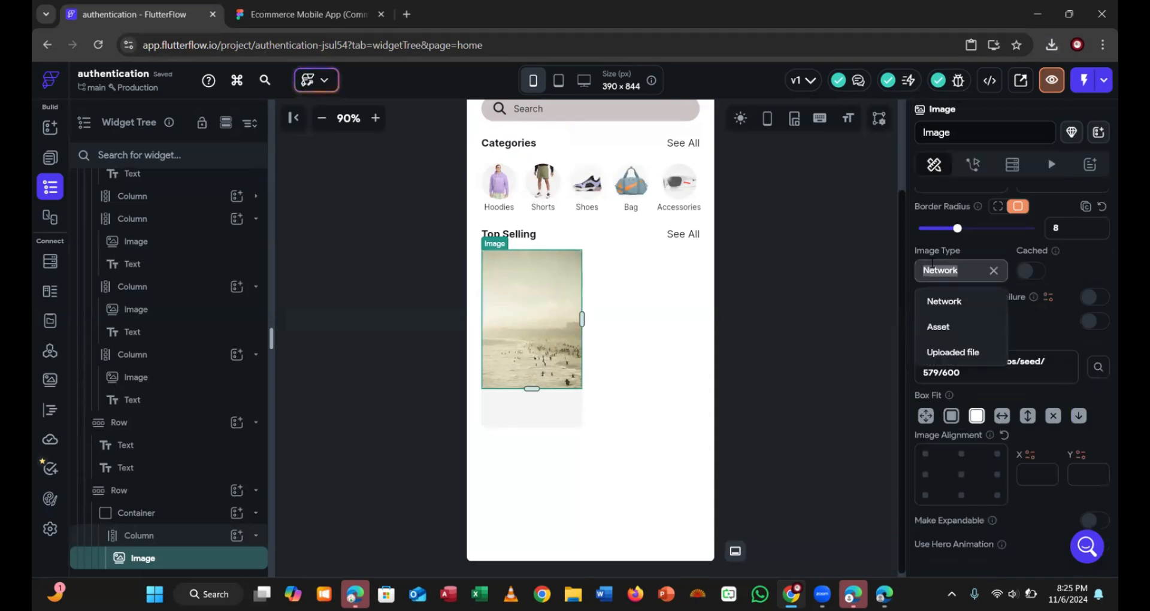
click(946, 327)
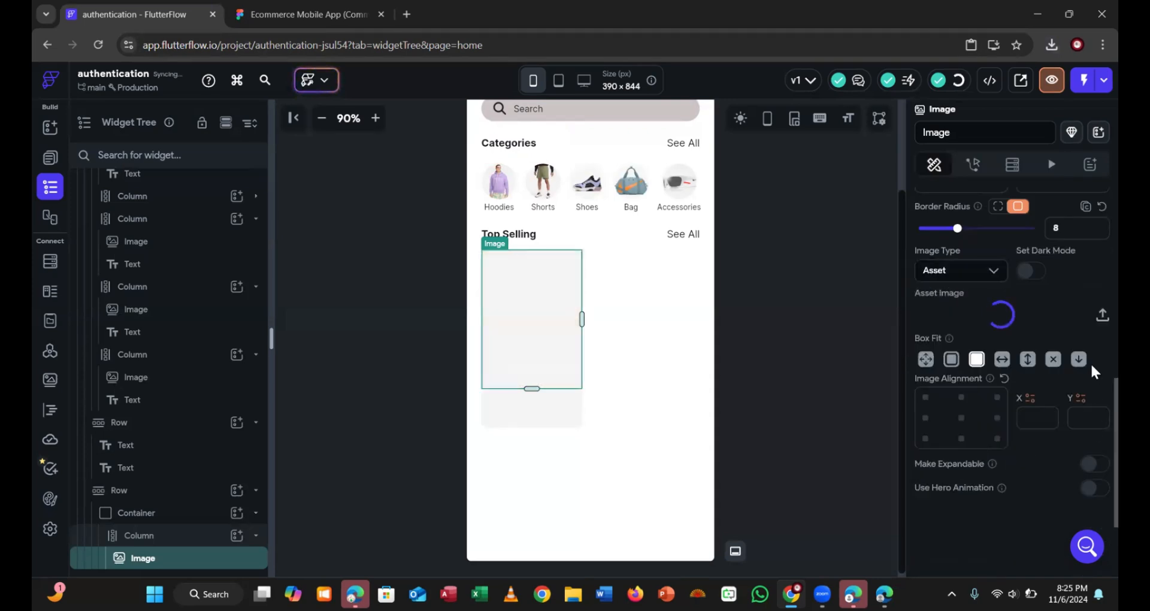
click(1101, 318)
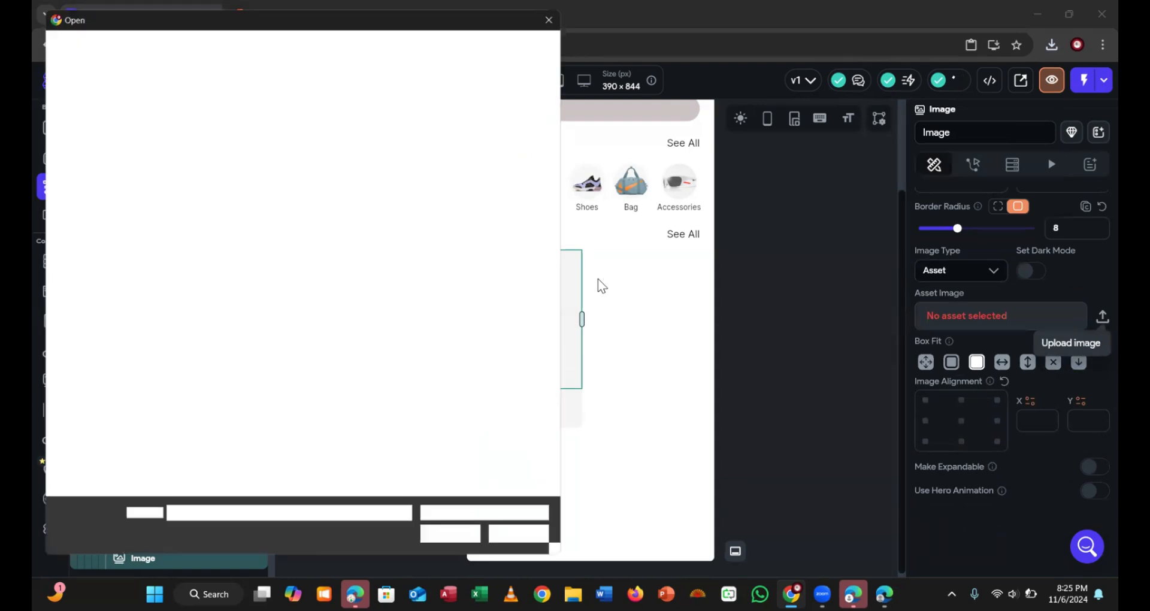
click(185, 127)
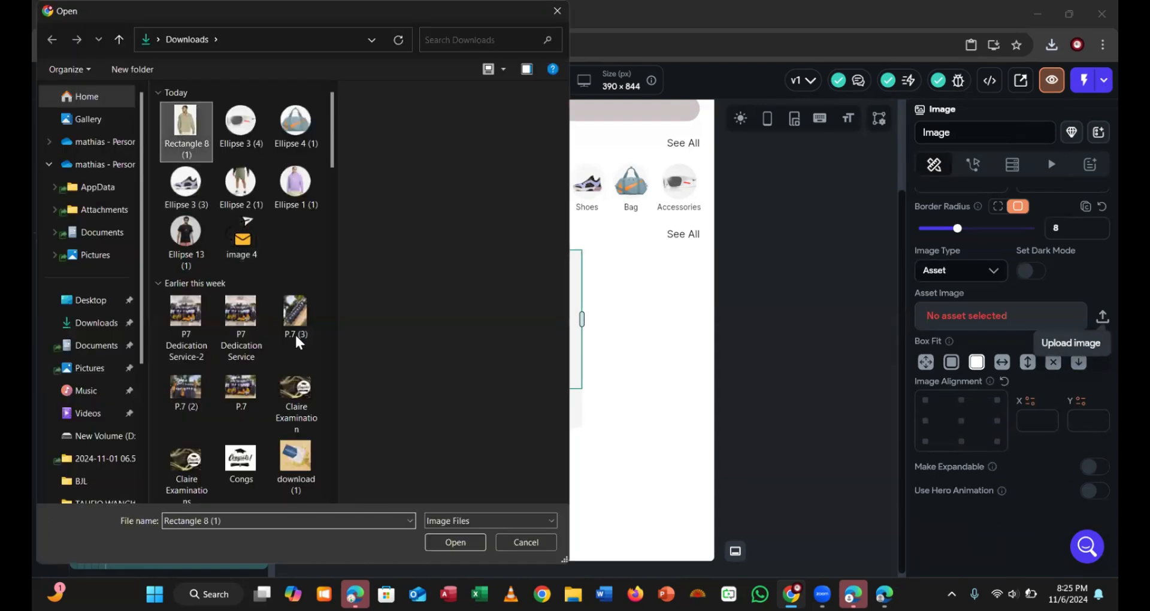
click(448, 536)
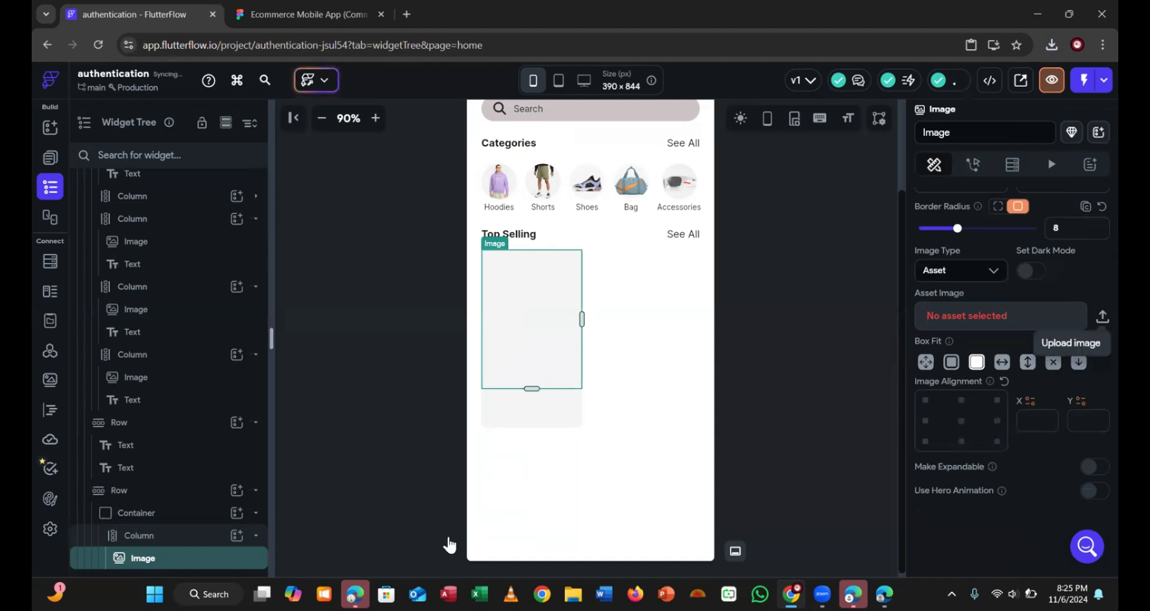
click(297, 18)
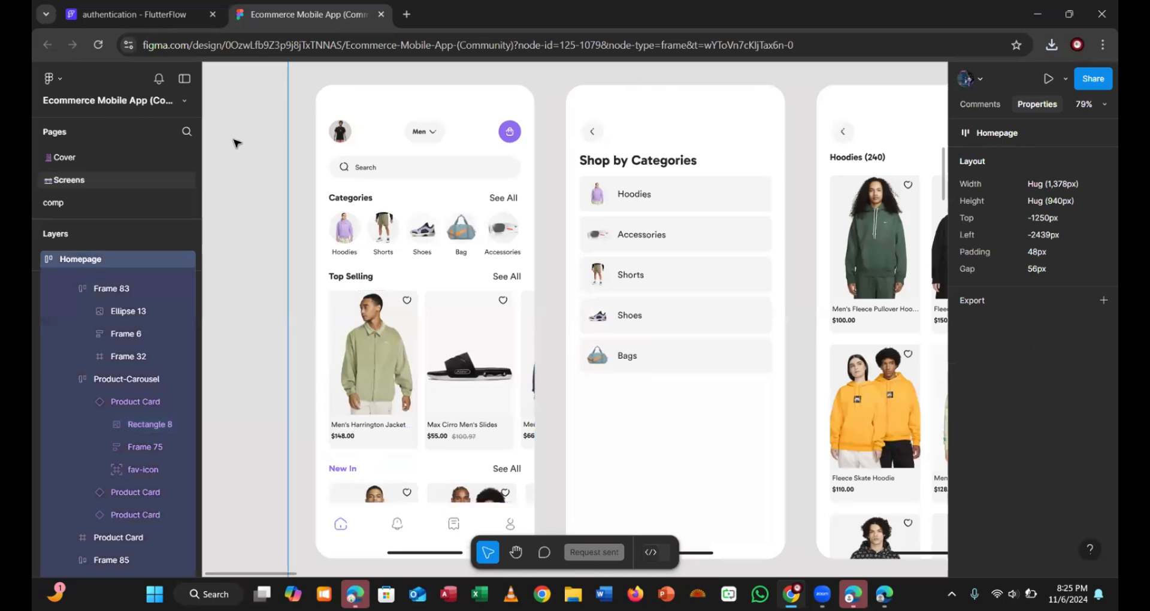
click(169, 13)
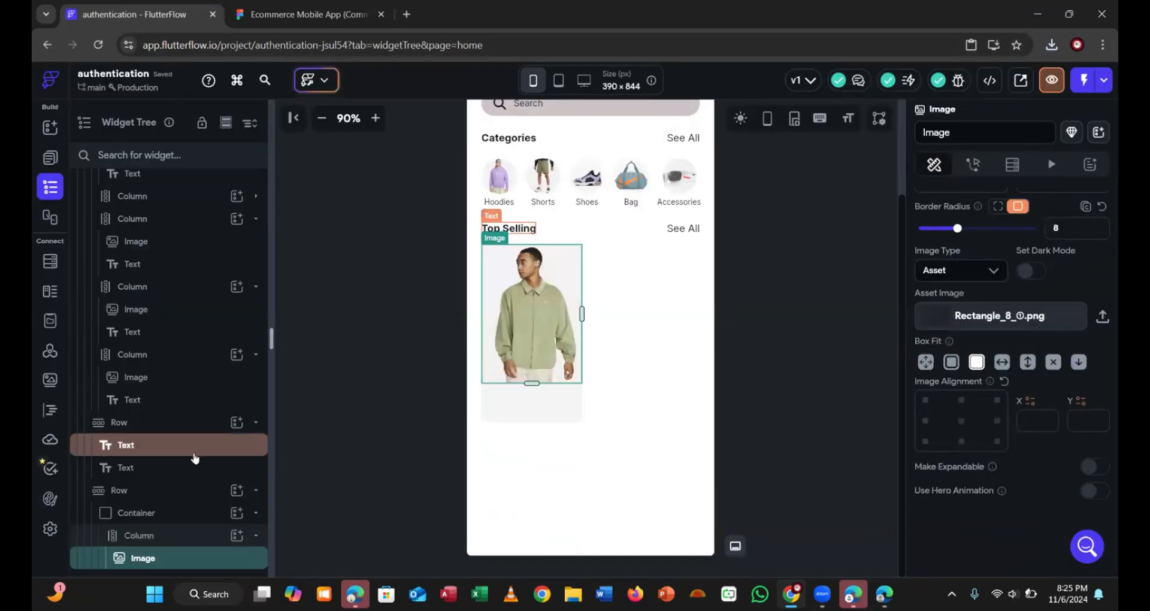
Add a row beneath the jacket image in the product card's column
click(237, 535)
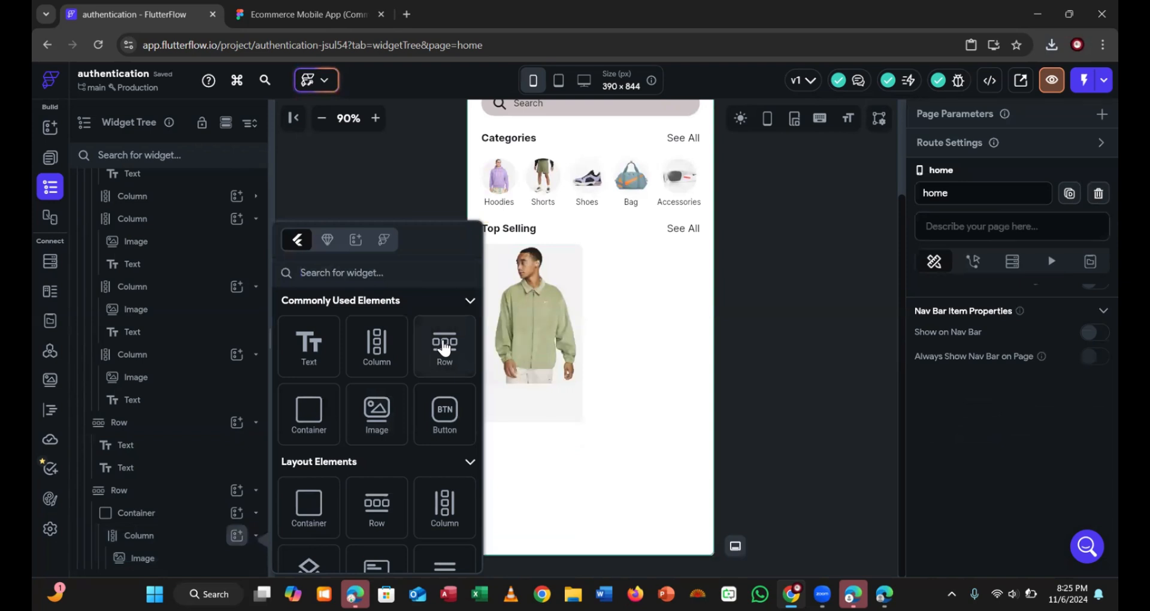
click(444, 350)
click(898, 397)
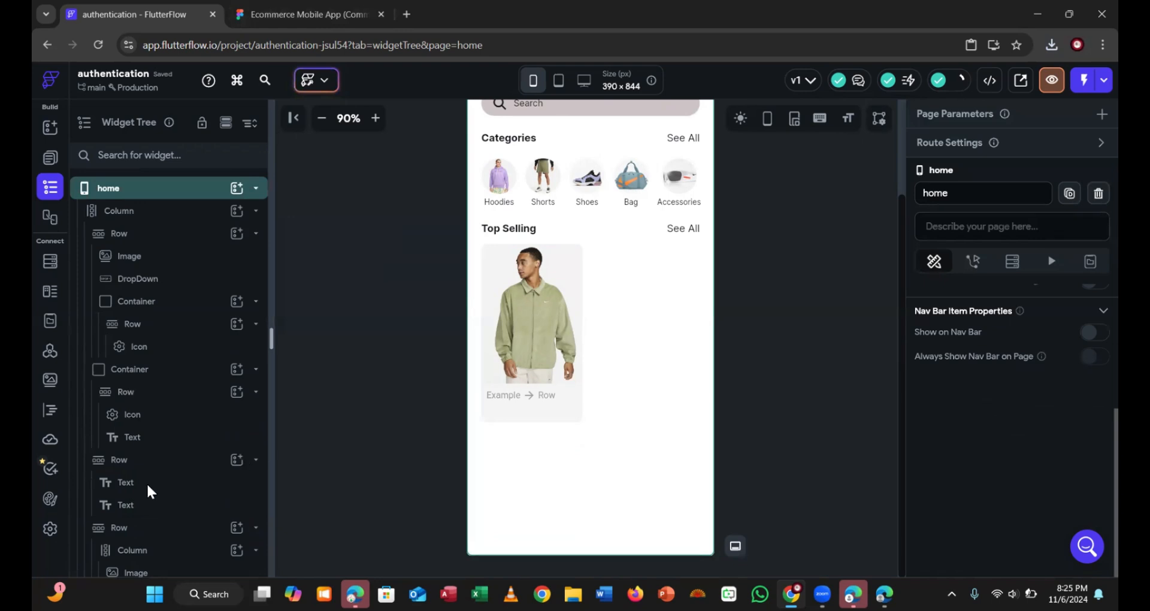
Add a text widget inside the new row under the jacket image and return to the Figma homepage design
scroll(150, 491, down, 8)
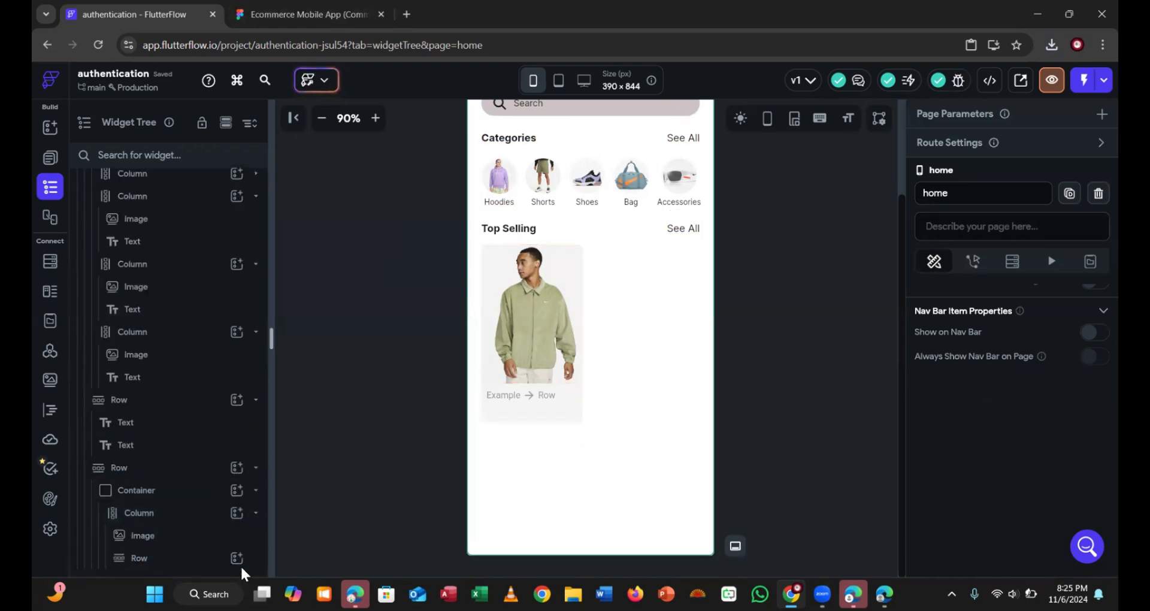
click(256, 499)
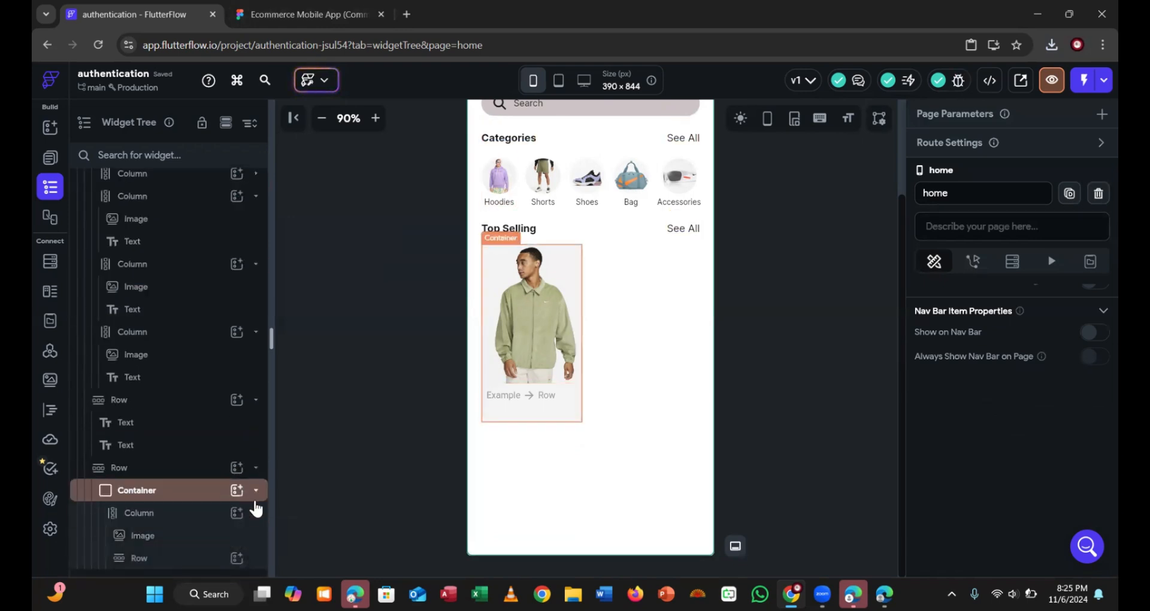
click(237, 558)
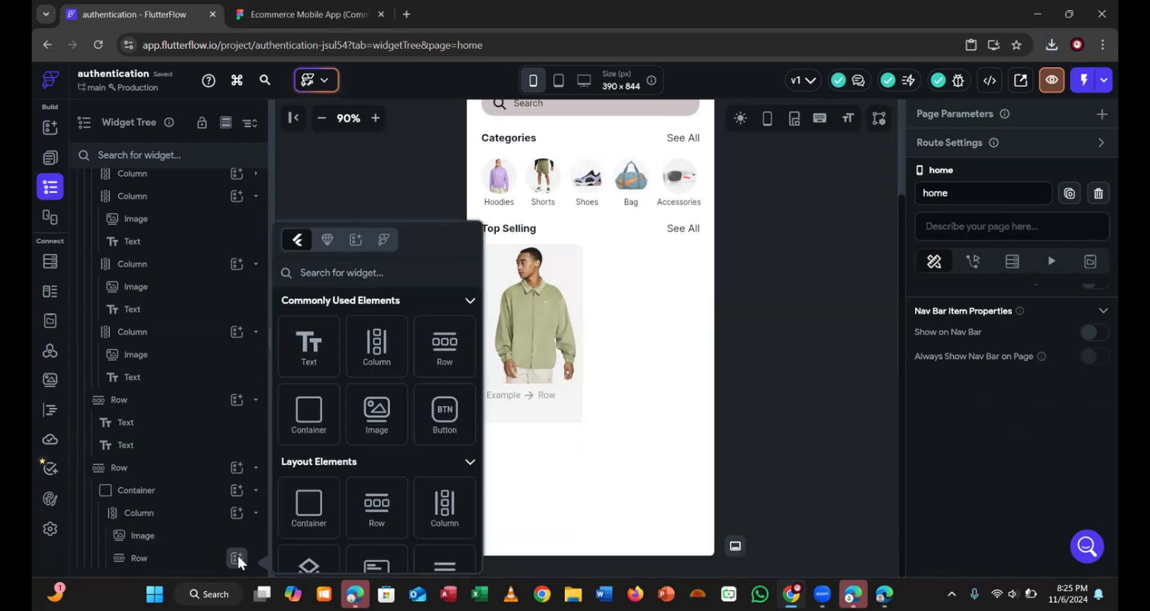
click(309, 348)
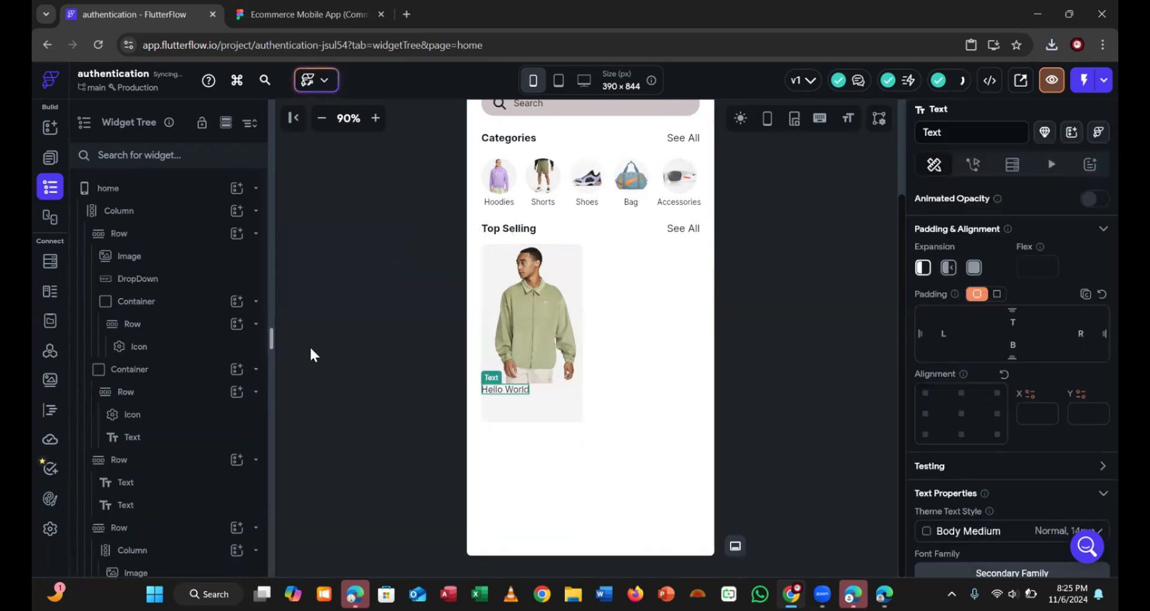
click(272, 28)
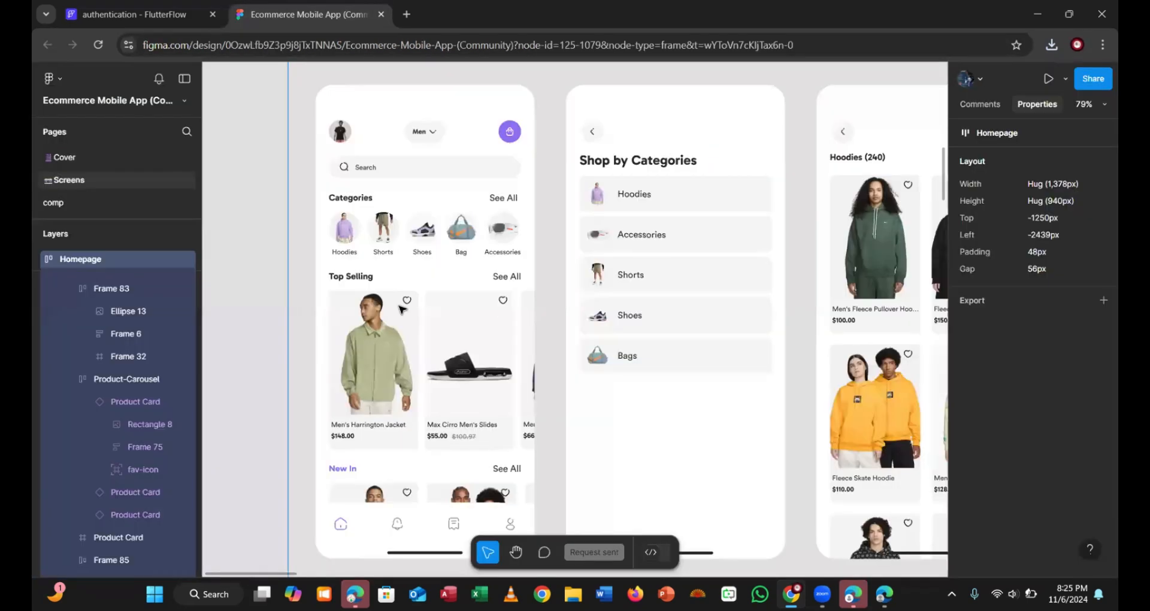
Copy the jacket's product name from the Figma card and set the FlutterFlow card's text widget to Men's Harrington Jacket
double_click(359, 426)
double_click(359, 426)
double_click(359, 426)
double_click(360, 426)
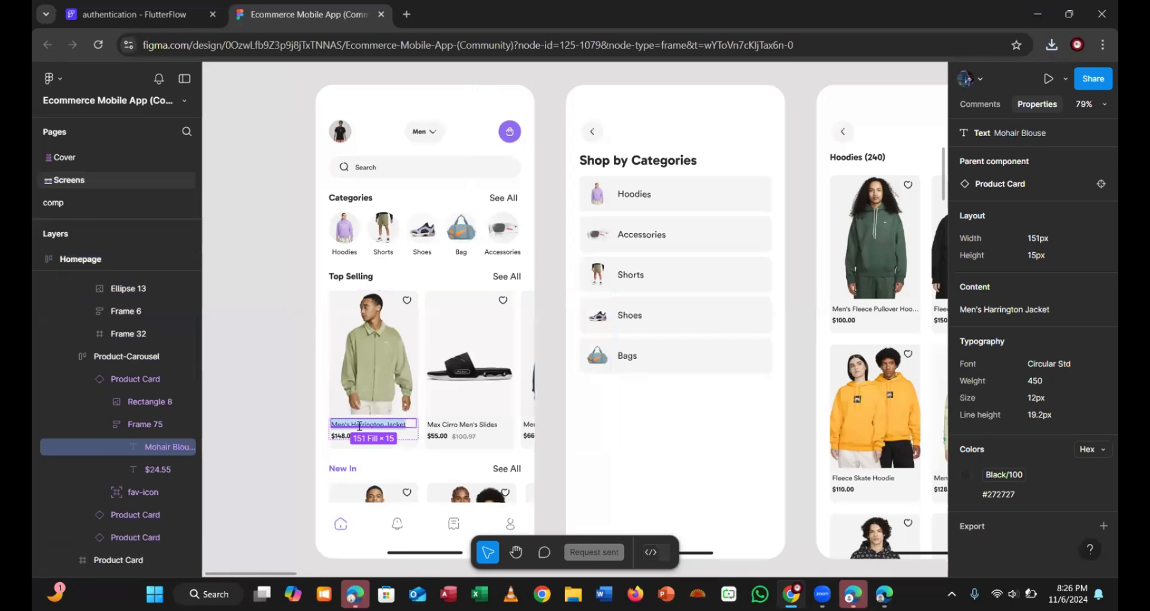
click(169, 18)
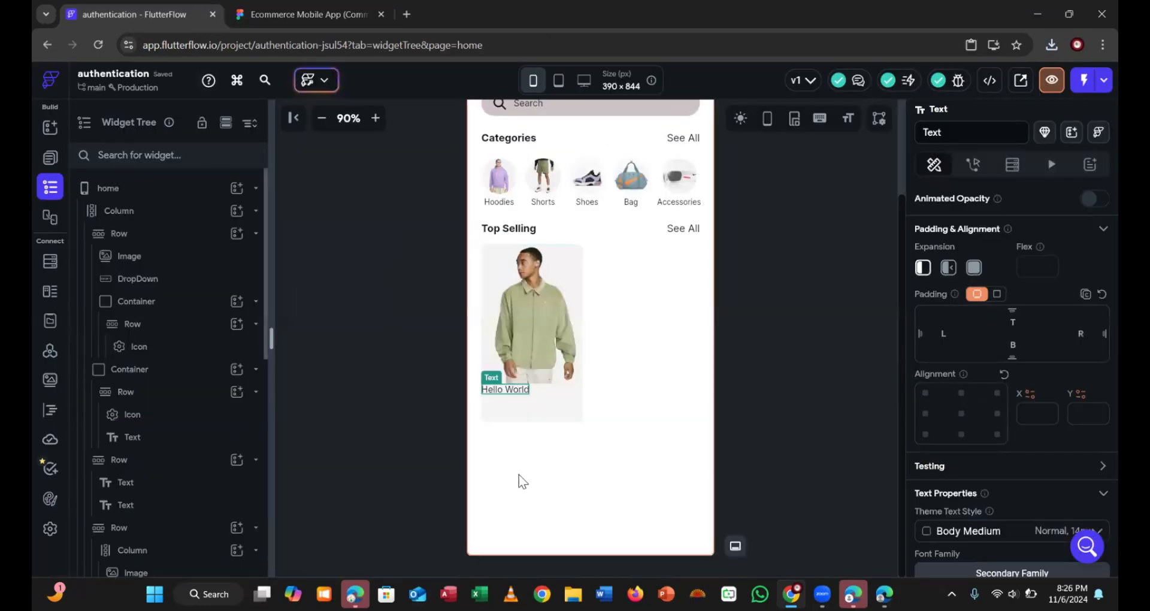
scroll(953, 407, up, 4)
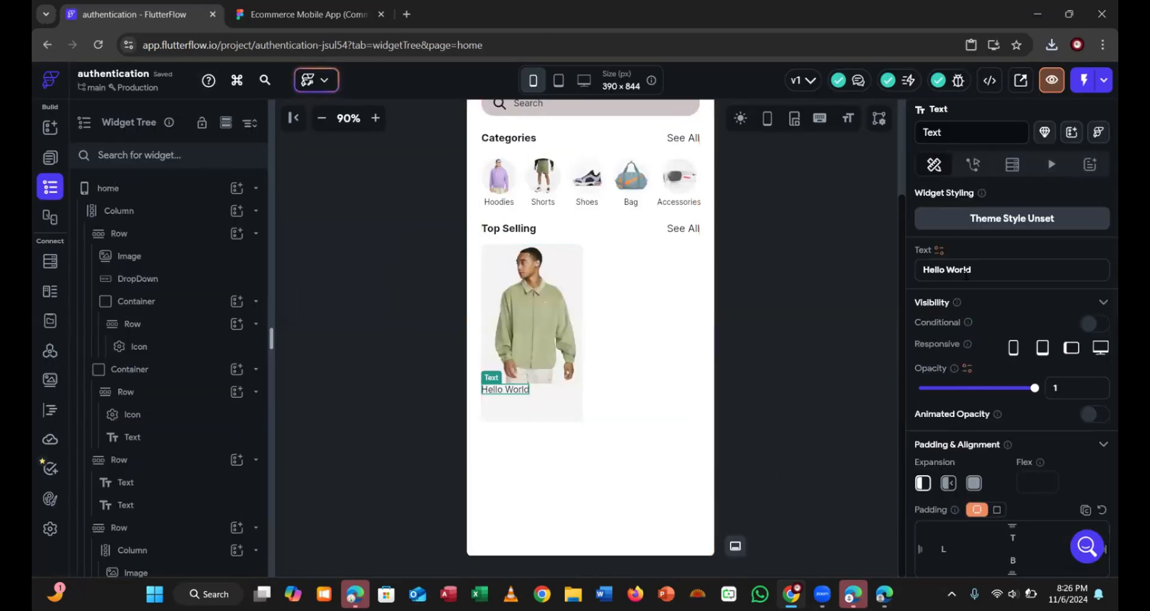
triple_click(965, 274)
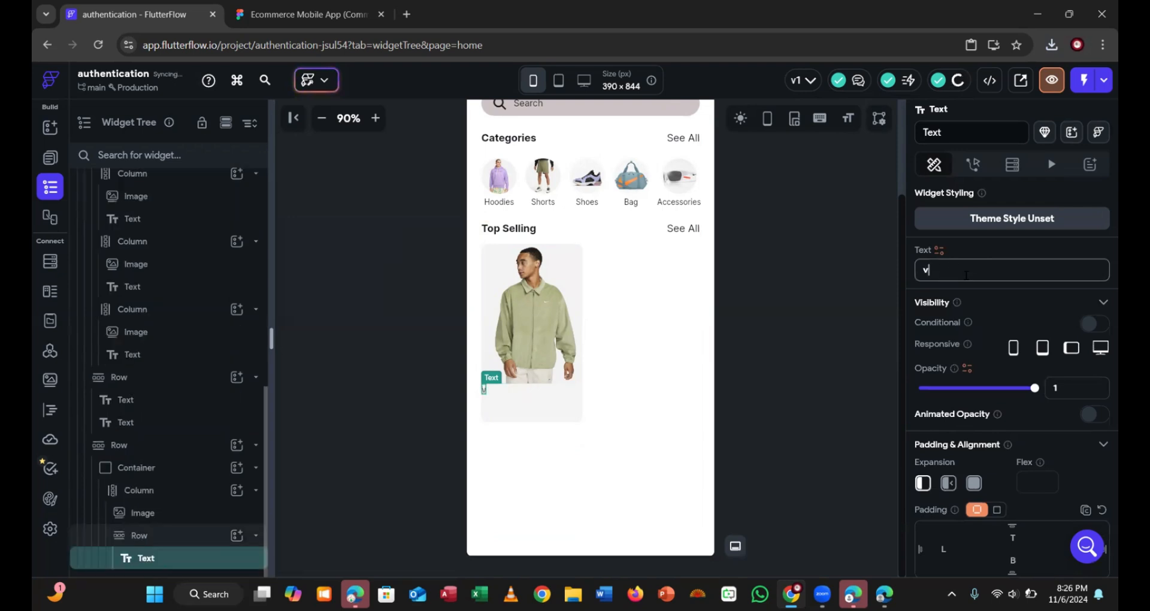
text(v)
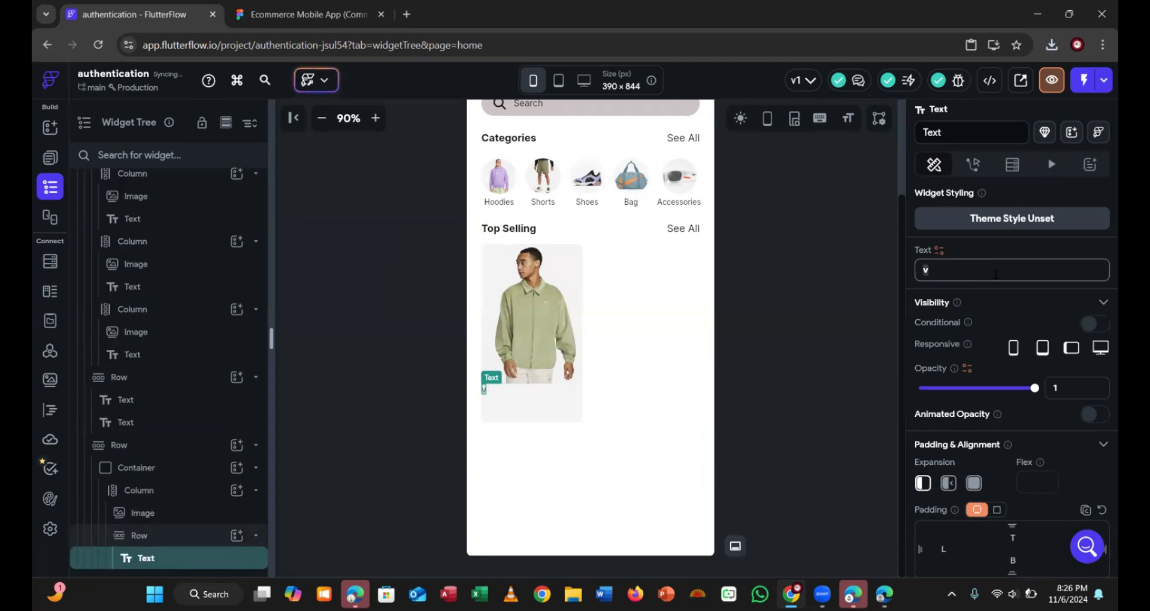
key(ctrl+a)
text(Men's Harrington Jacket)
Check the product name's typography in Figma and set the FlutterFlow product-name text's font size to 12
click(264, 16)
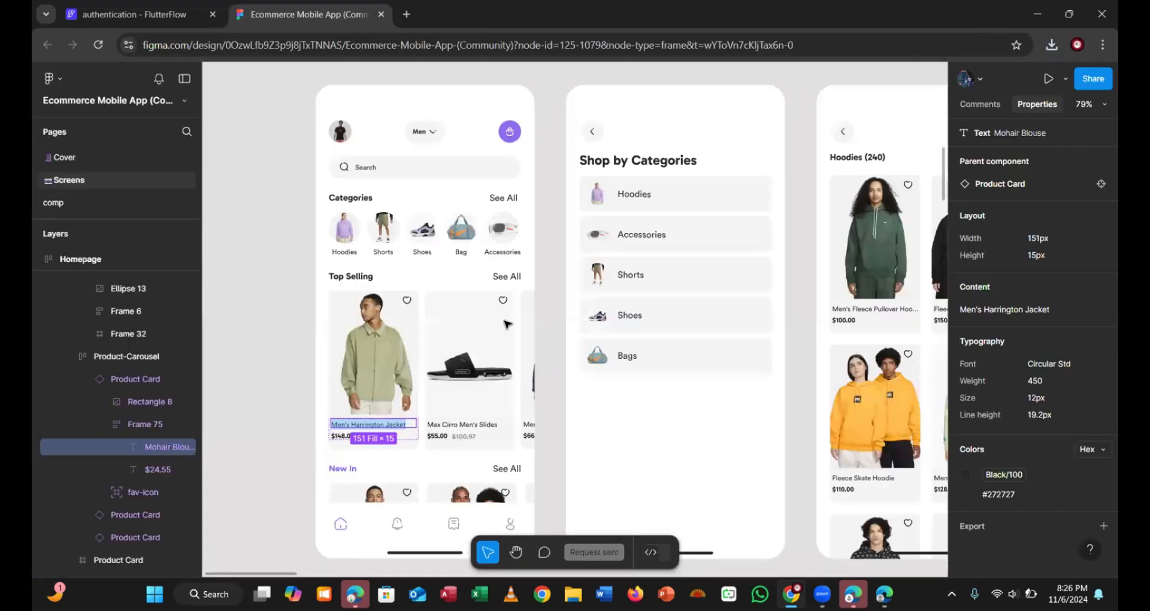
click(131, 16)
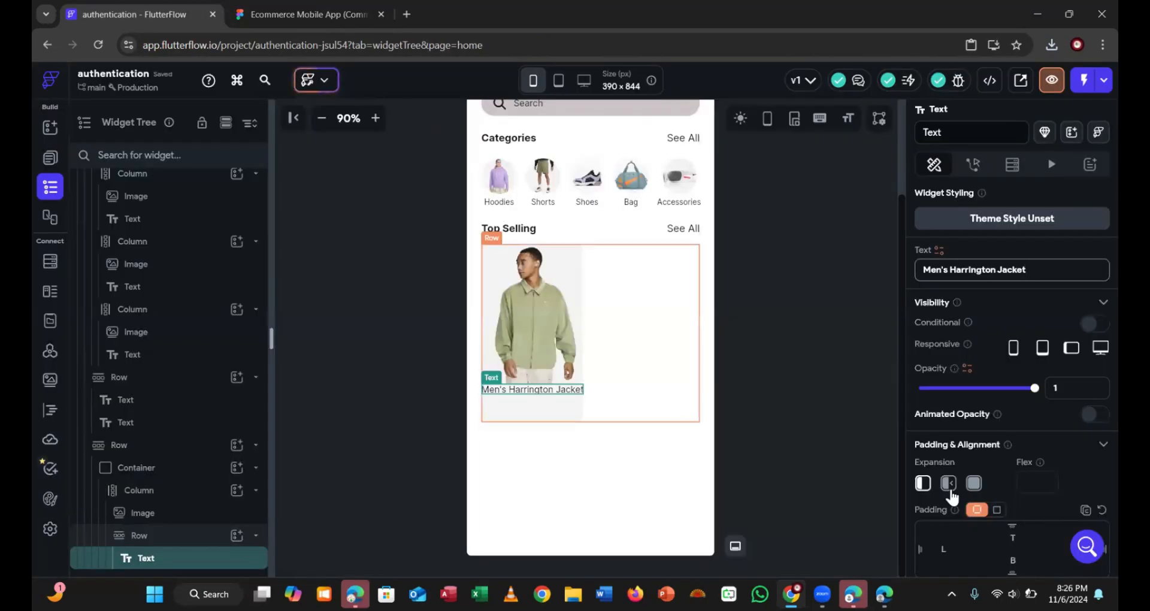
scroll(969, 476, down, 5)
scroll(969, 475, down, 3)
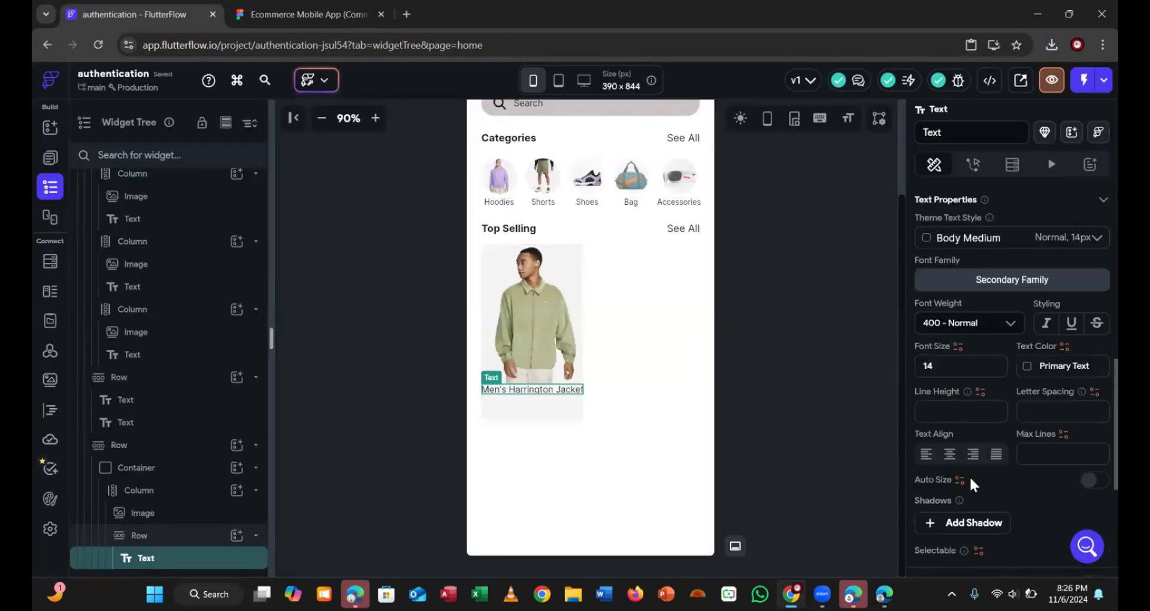
click(950, 363)
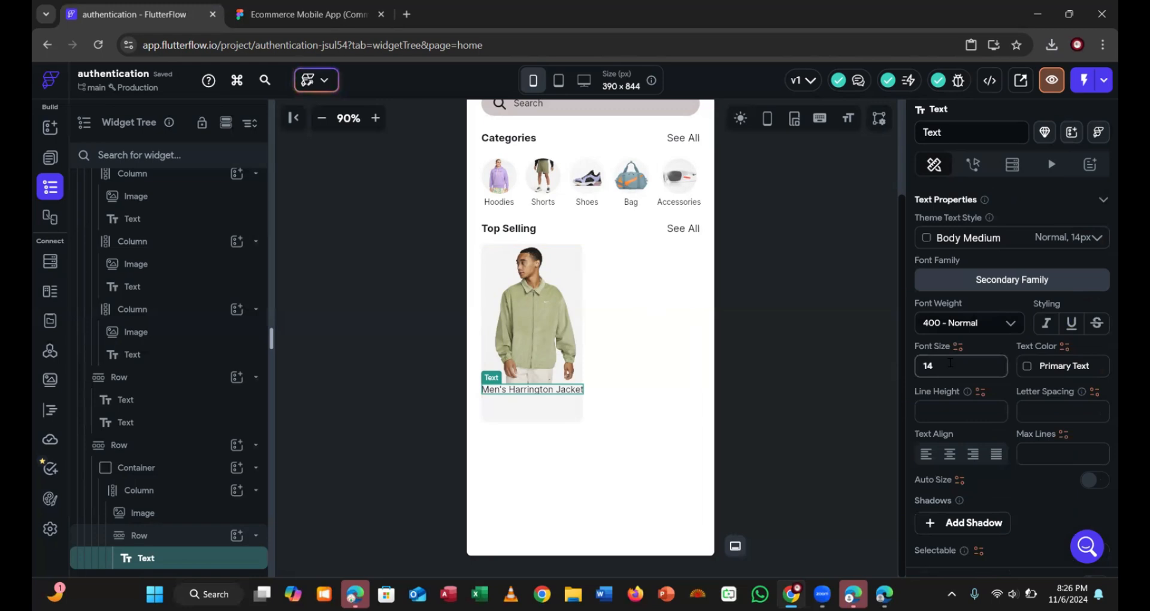
key(BackSpace)
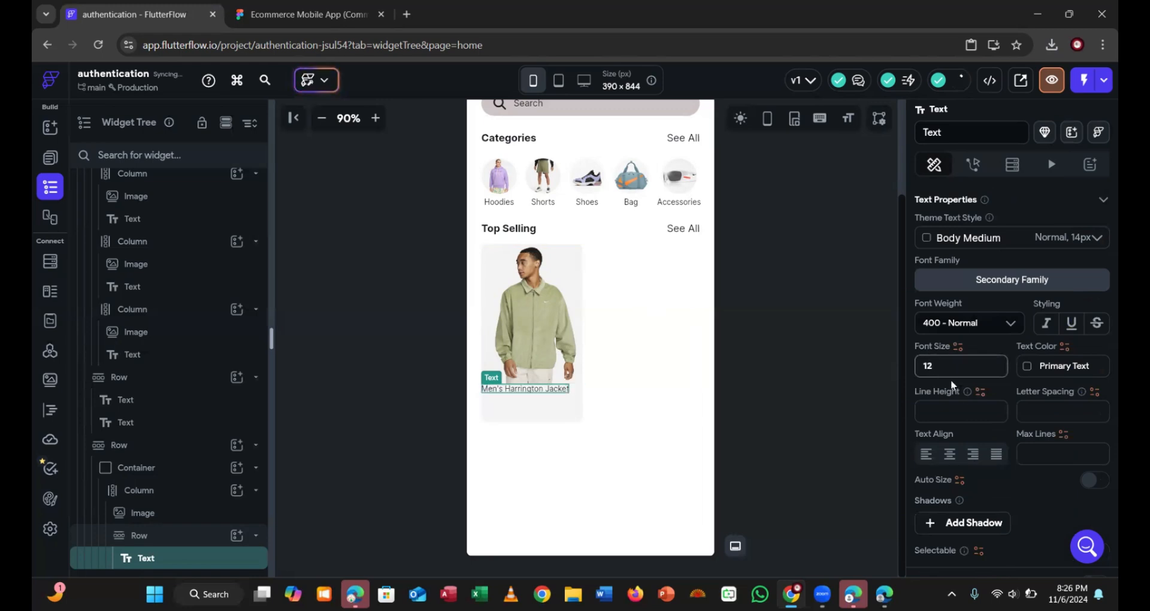
text(2)
Check the product name's spacing in Figma and give its FlutterFlow row 8 px top and 4 px left padding
click(293, 17)
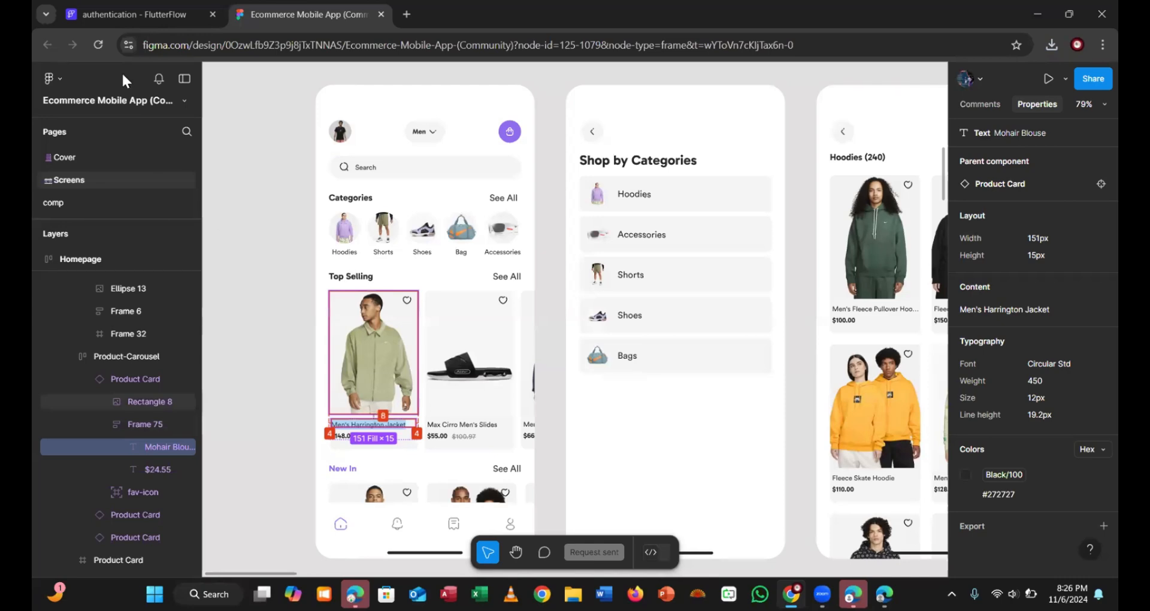
click(129, 13)
scroll(971, 447, up, 5)
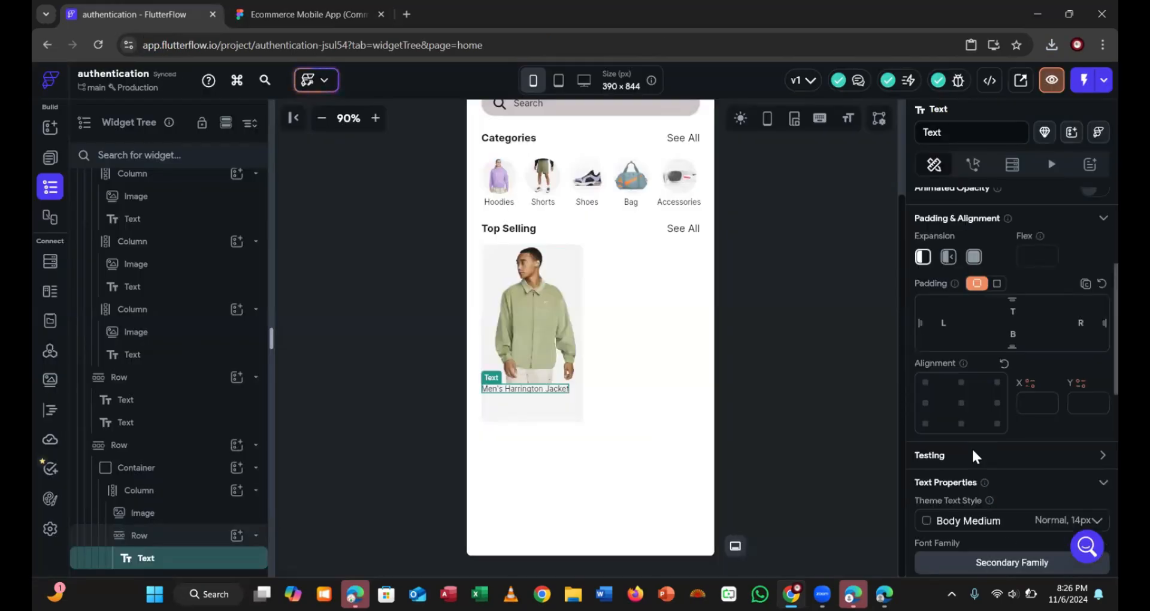
click(208, 536)
scroll(946, 307, up, 4)
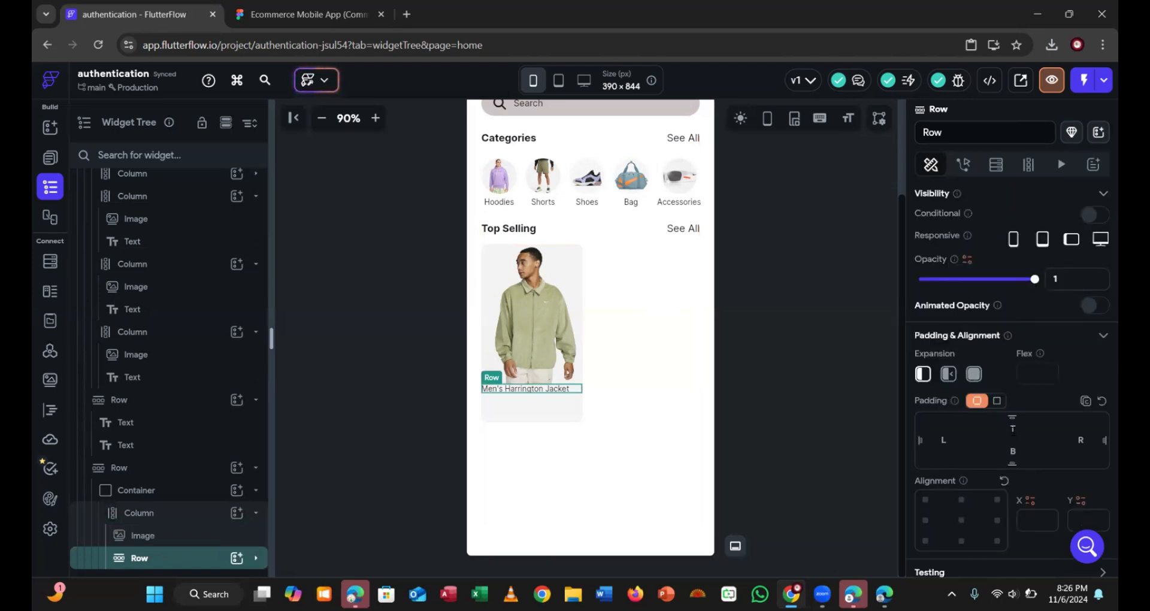
text(8)
click(949, 444)
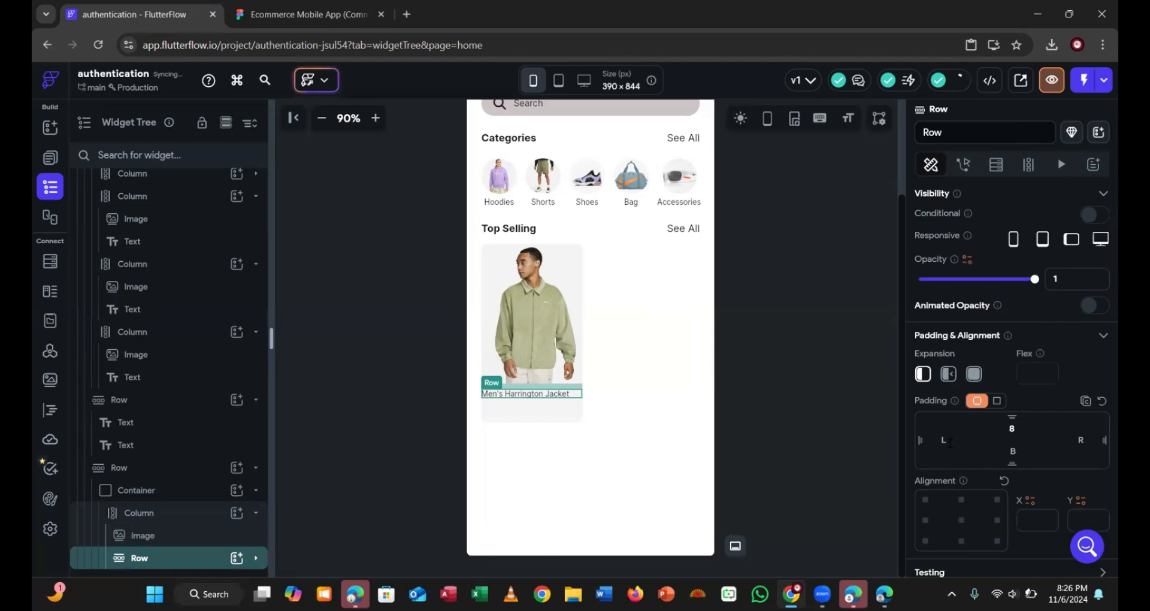
text(4)
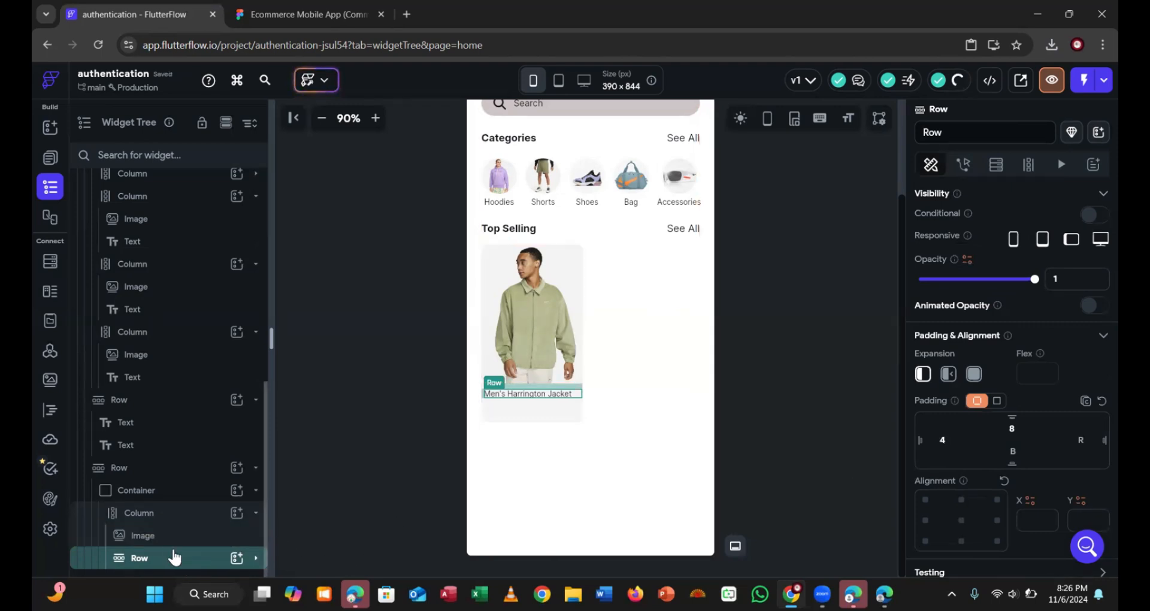
Duplicate the product-name row and replace the lower row's text with the jacket's price from Figma, $148.00
right_click(168, 558)
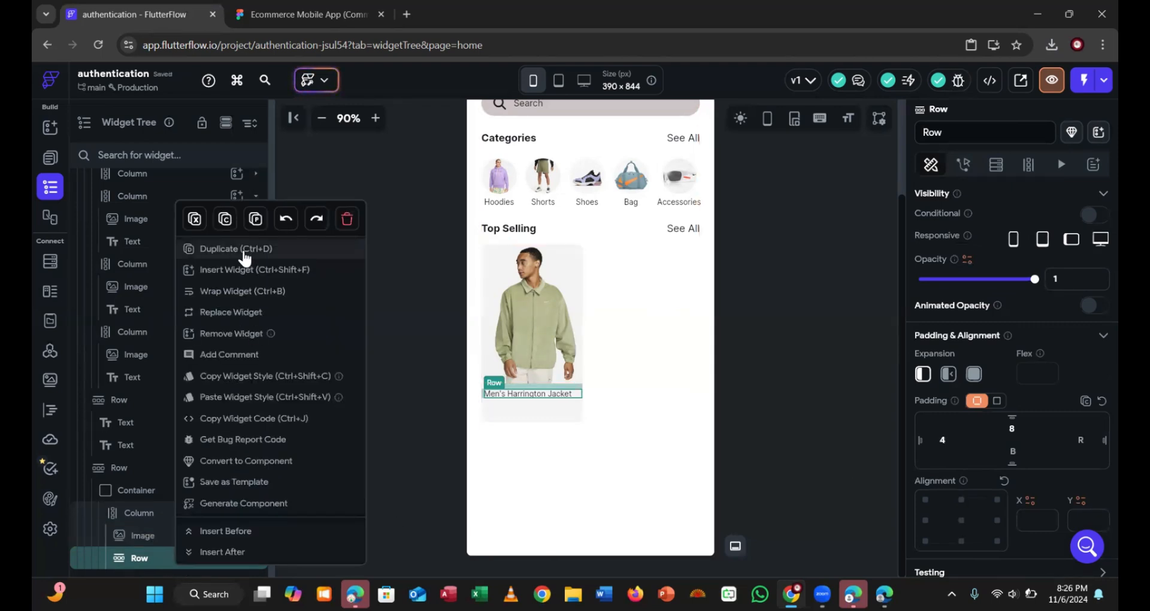
click(244, 251)
click(305, 14)
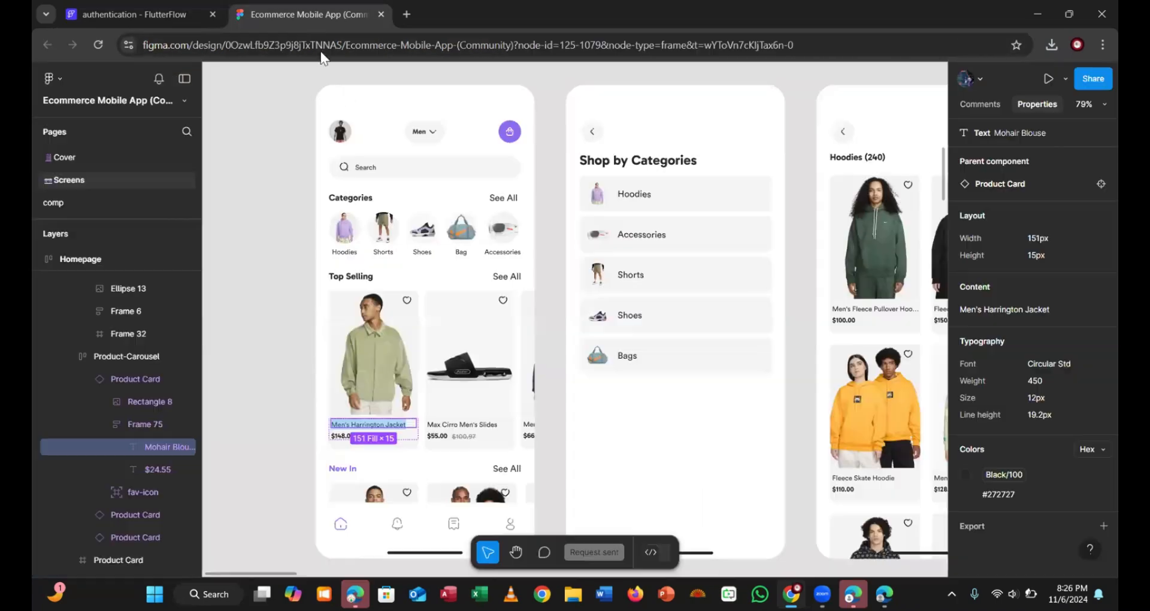
click(343, 436)
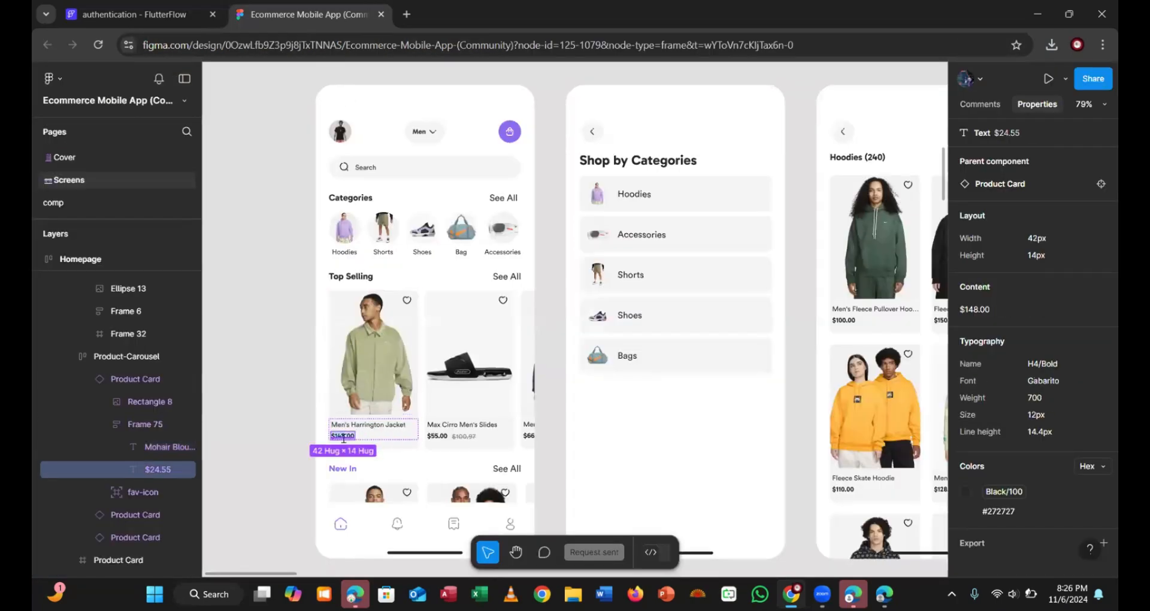
click(151, 7)
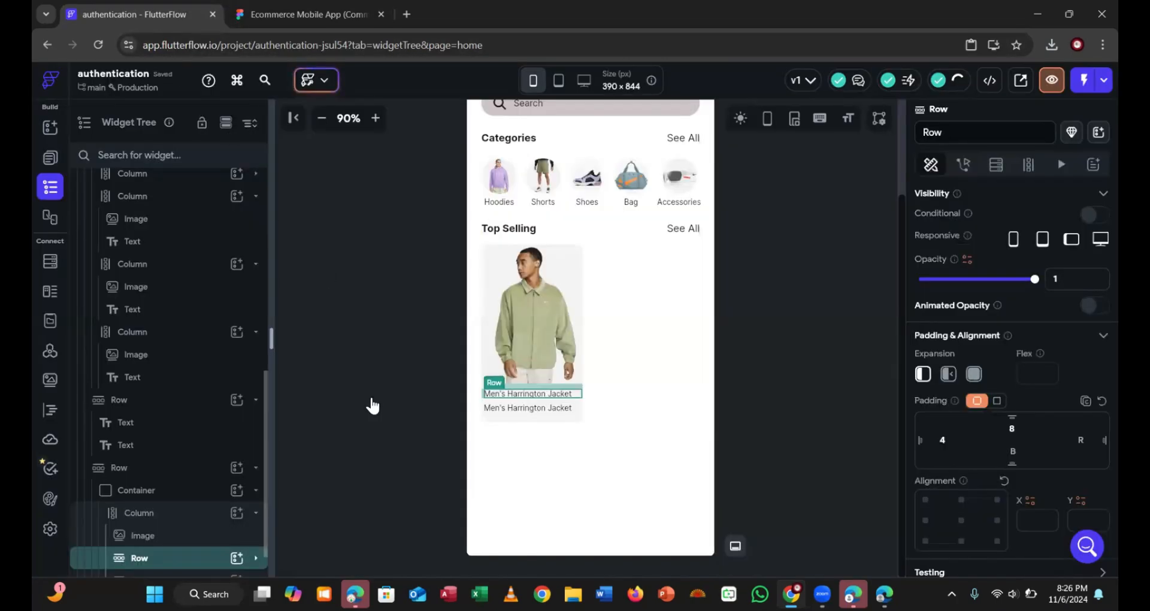
click(498, 401)
click(504, 408)
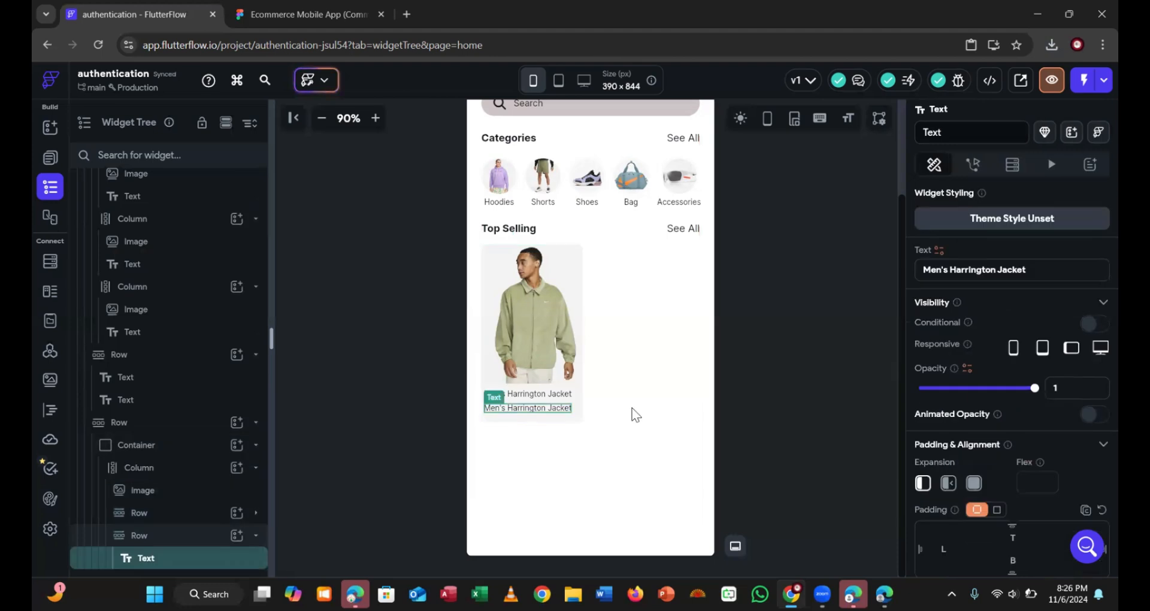
triple_click(1039, 270)
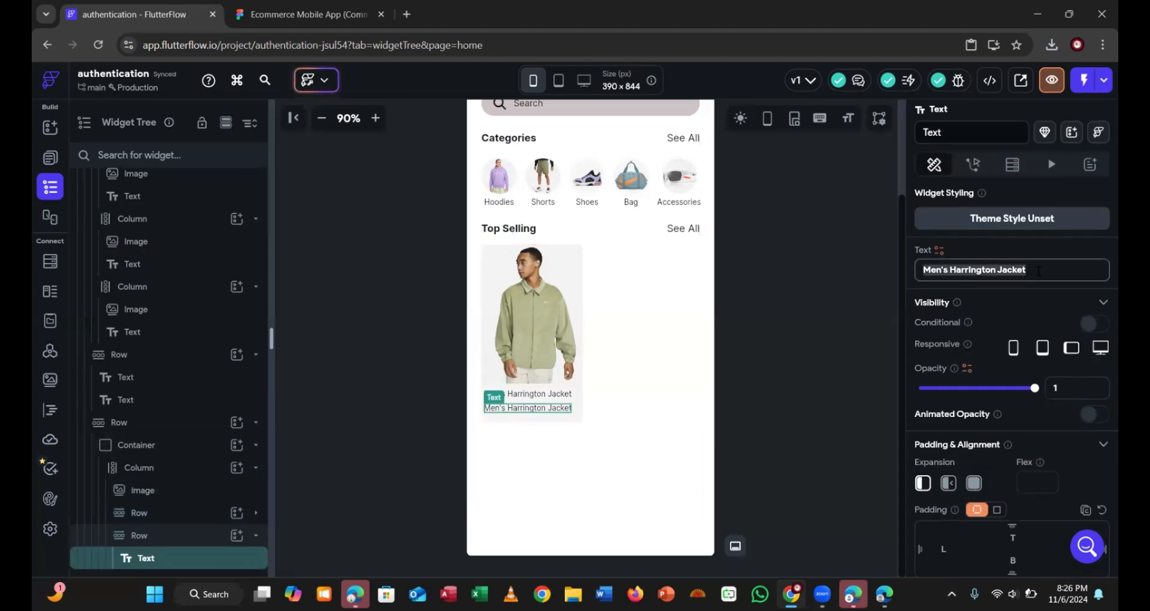
text($148.00)
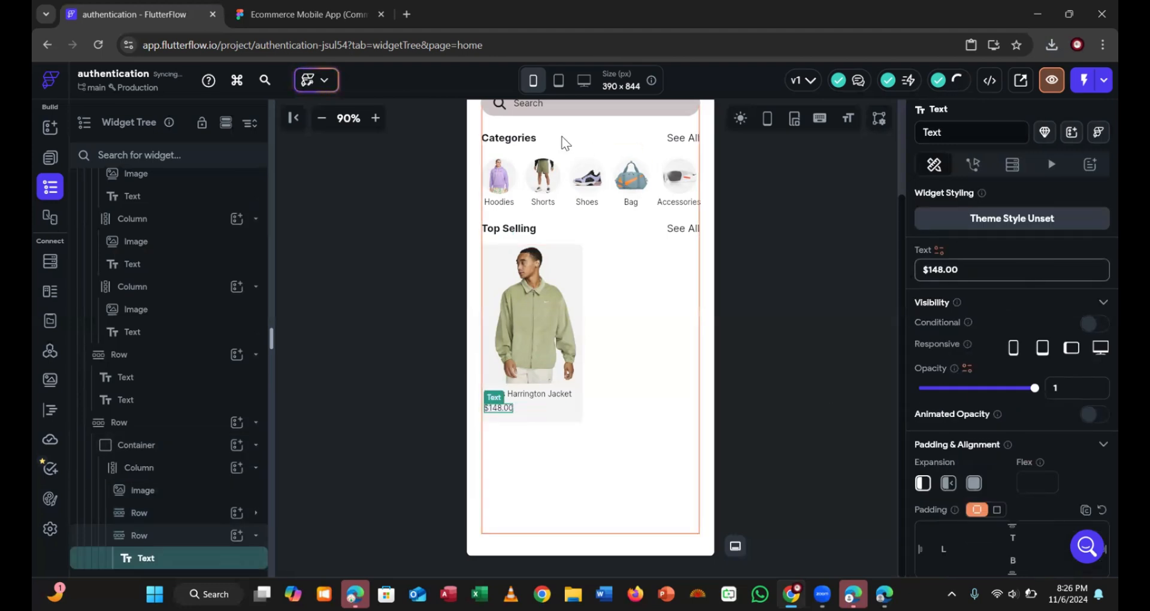
Check the price text's typography in the Figma design and set the $148.00 text's font weight to 700 - Bold in FlutterFlow
click(759, 380)
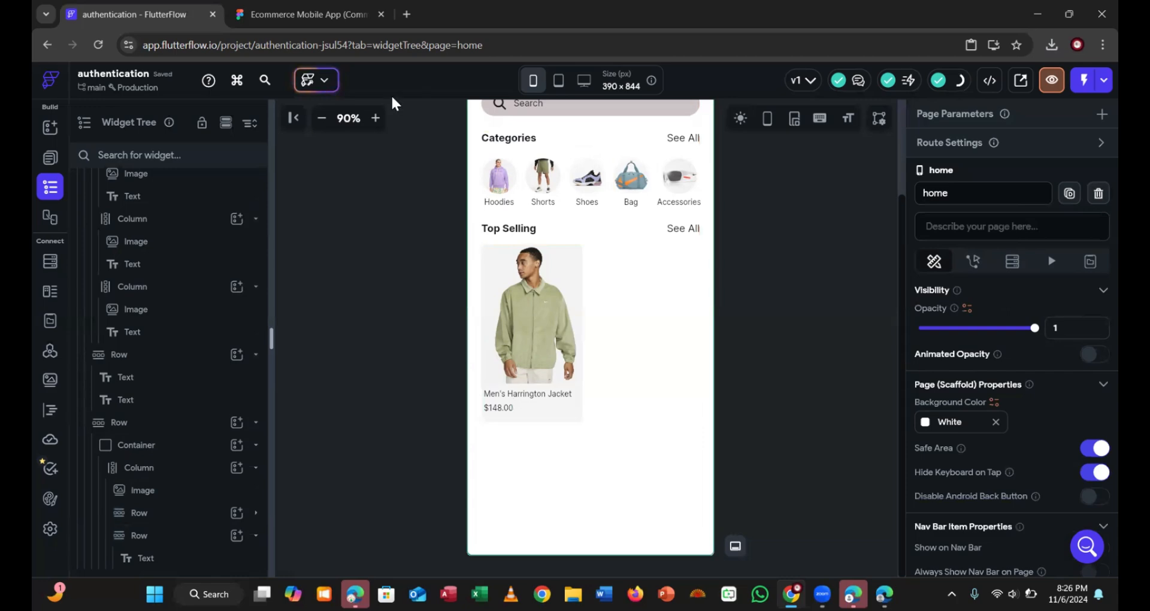
click(343, 21)
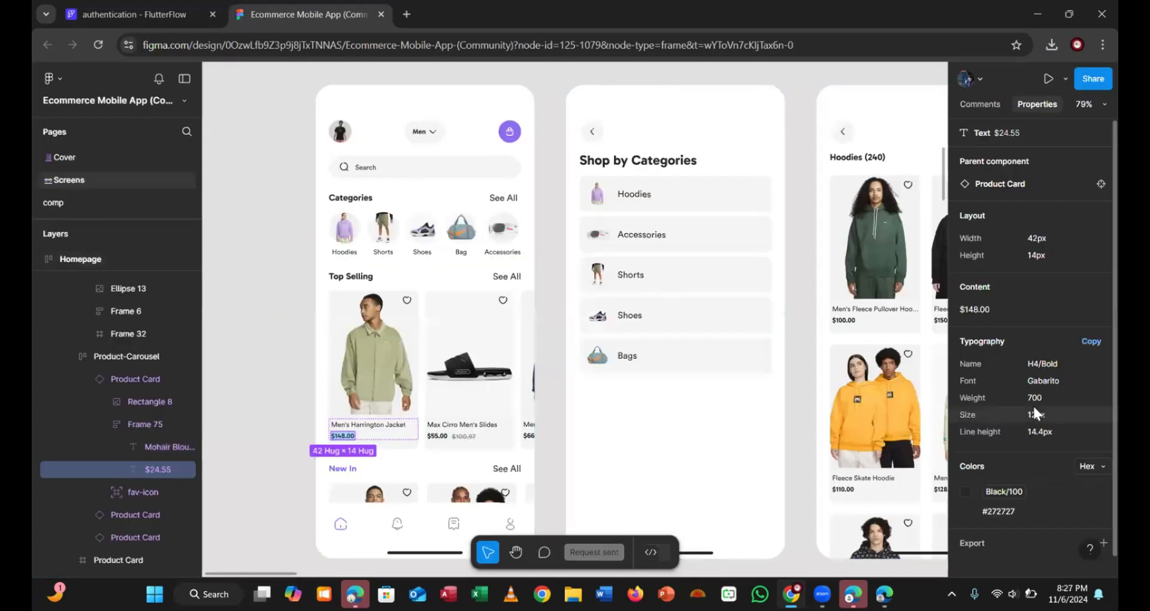
click(132, 14)
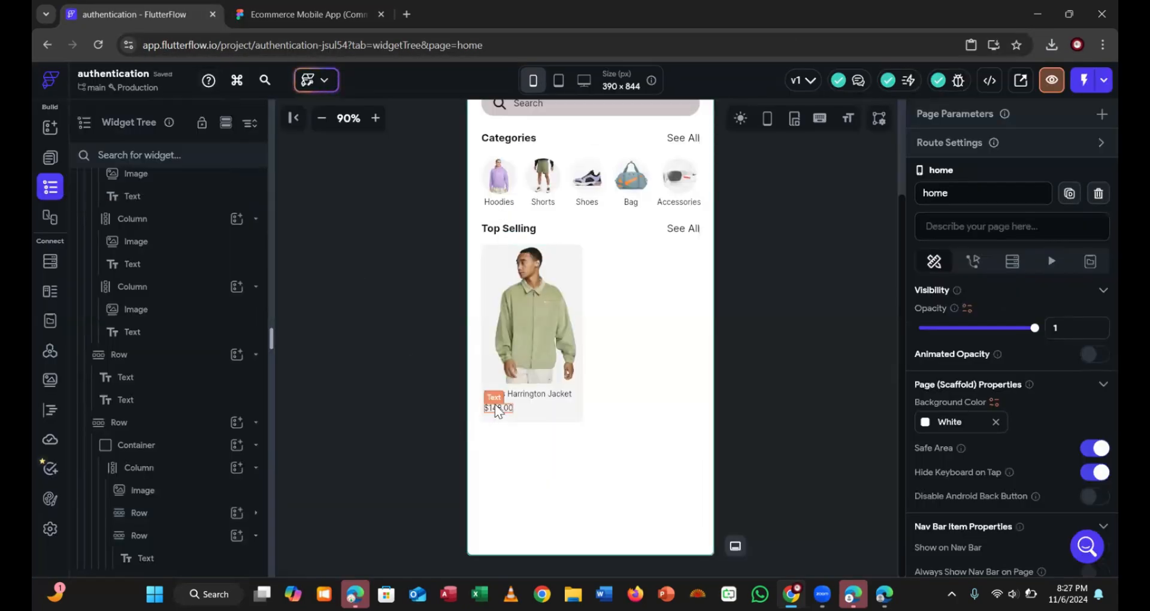
click(496, 409)
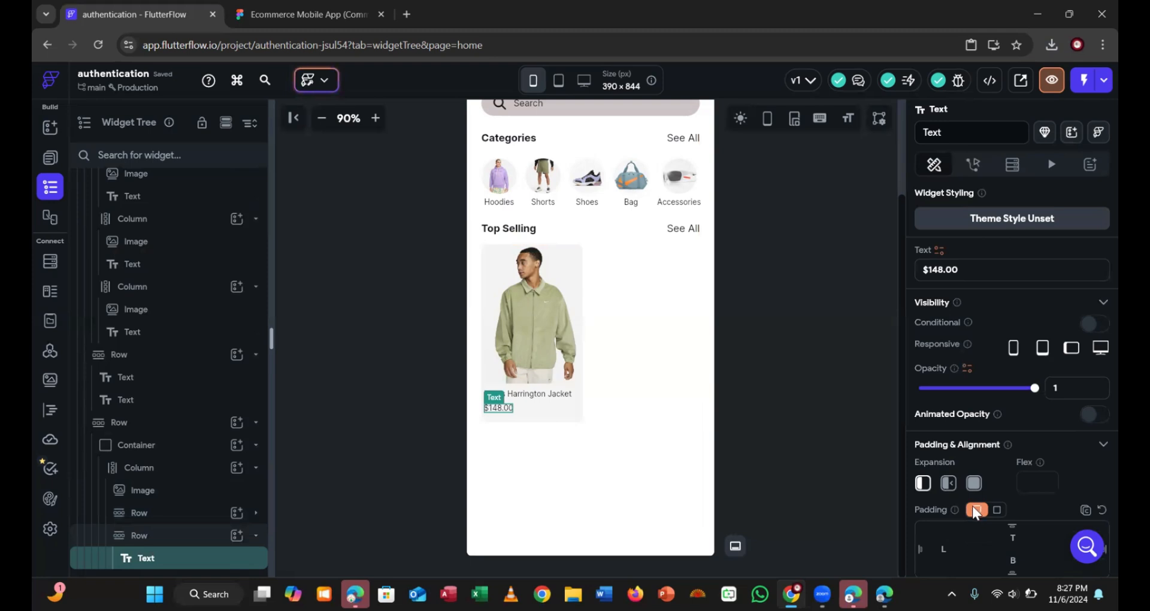
scroll(970, 509, down, 10)
scroll(957, 470, up, 5)
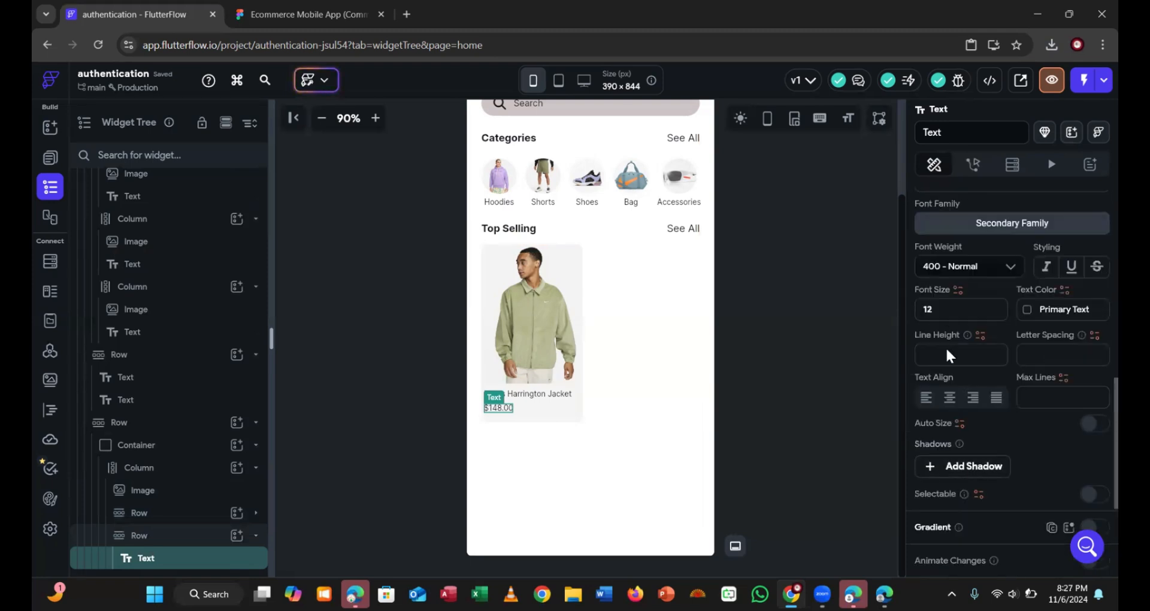
click(946, 265)
scroll(944, 371, down, 3)
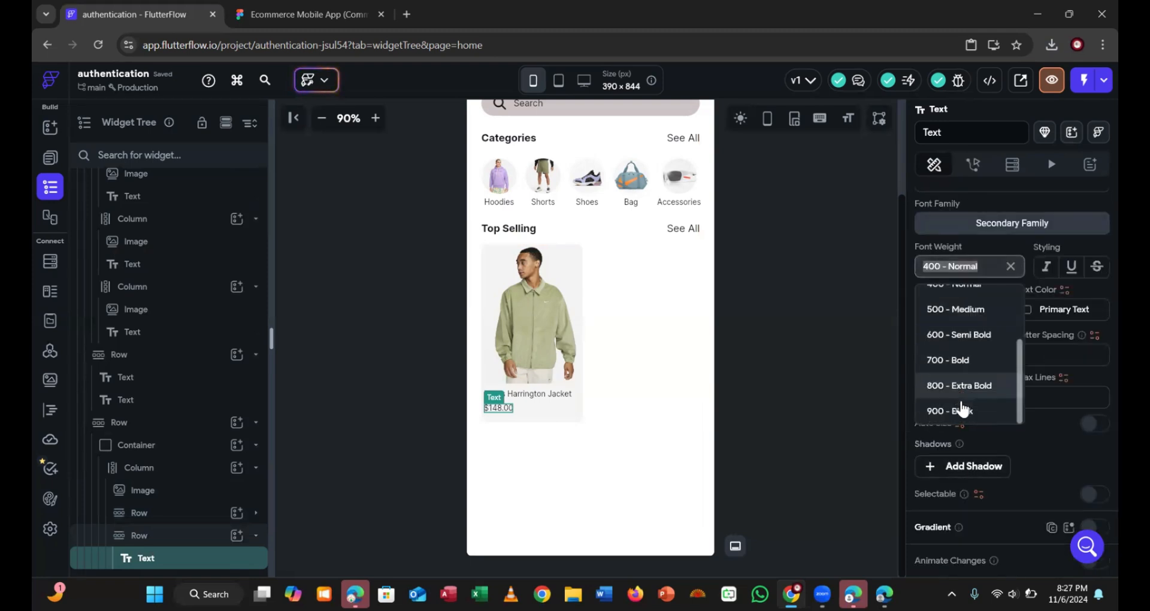
click(944, 360)
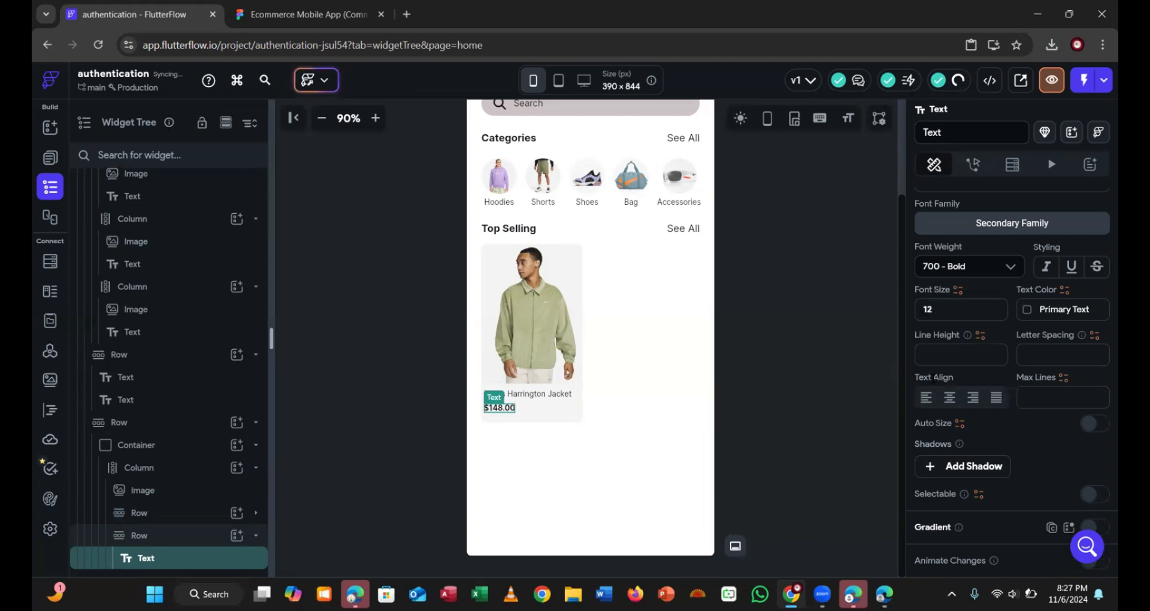
click(804, 419)
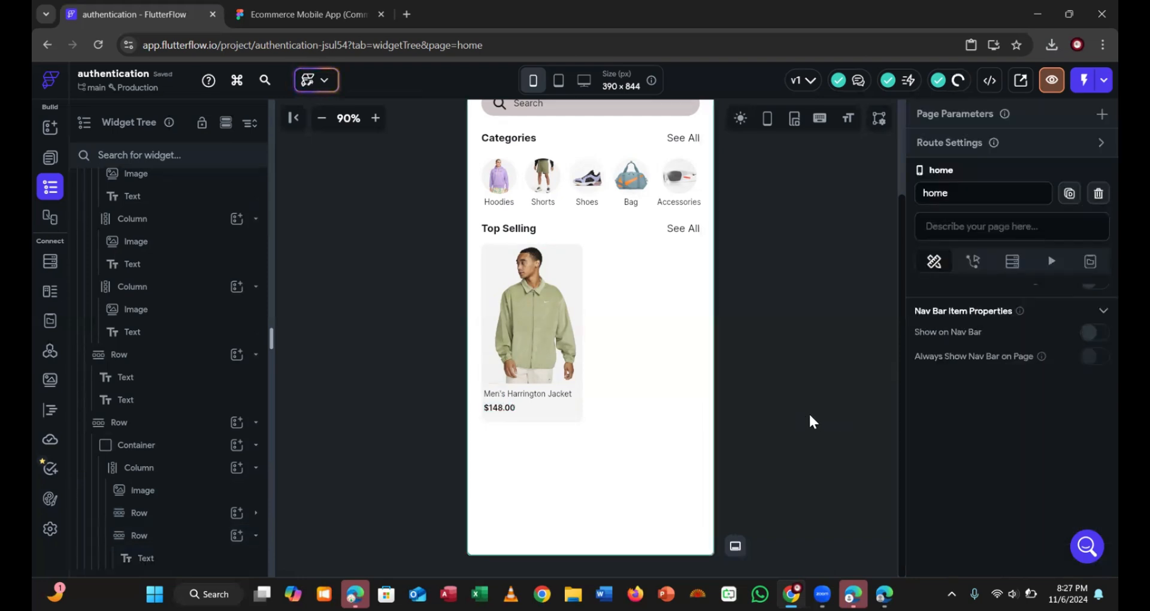
Switch to the Figma design and inspect the favourite icon and the product image on the Men's Harrington Jacket card
click(331, 23)
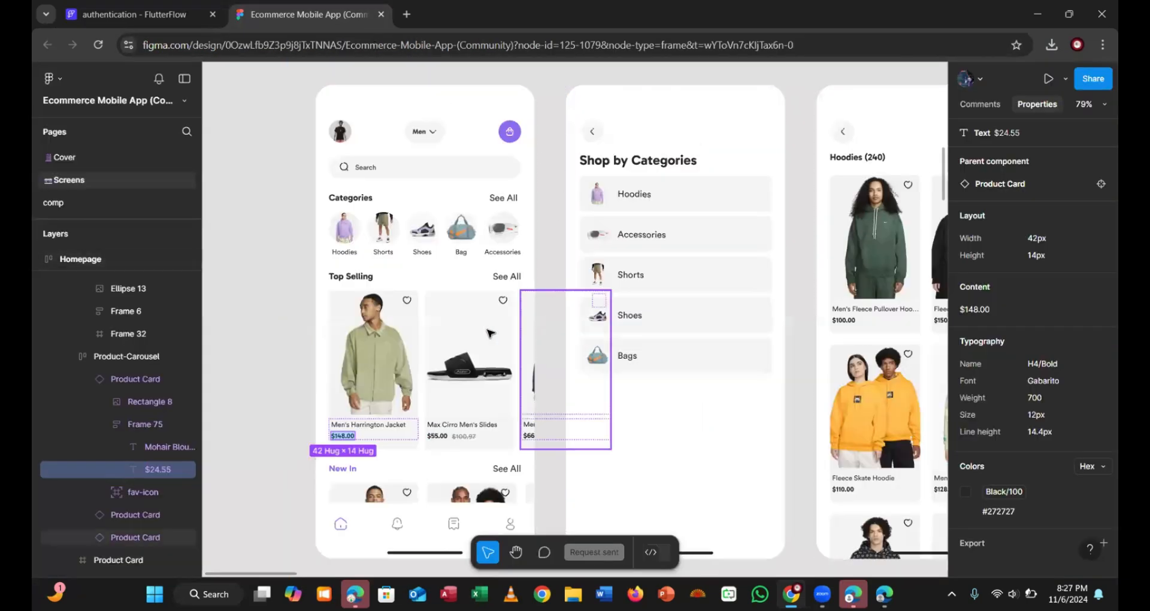
click(408, 301)
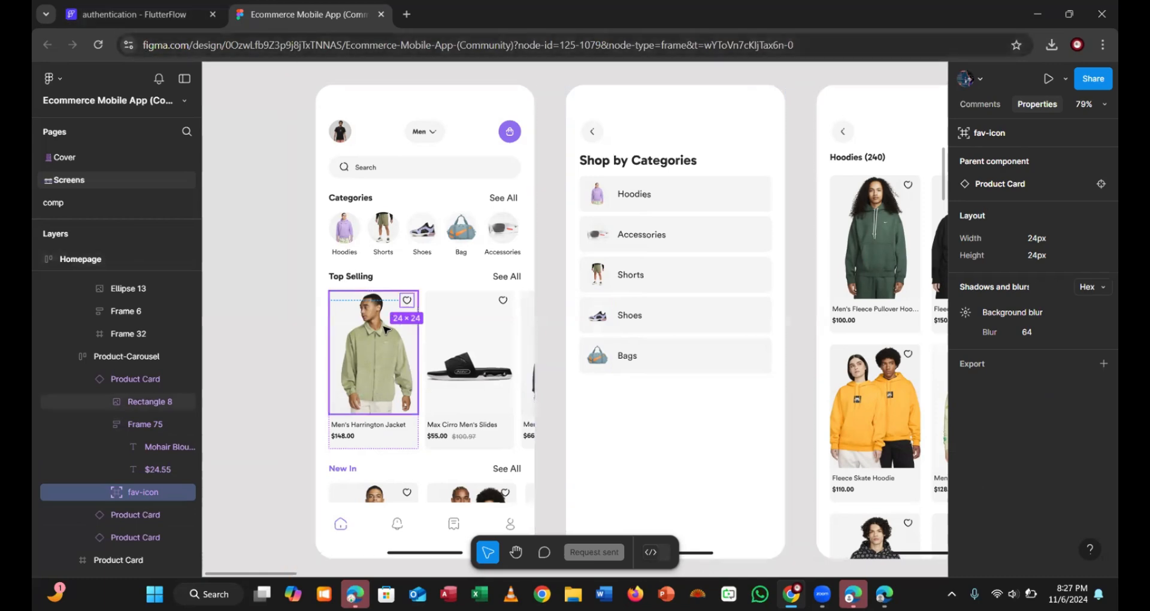
click(166, 20)
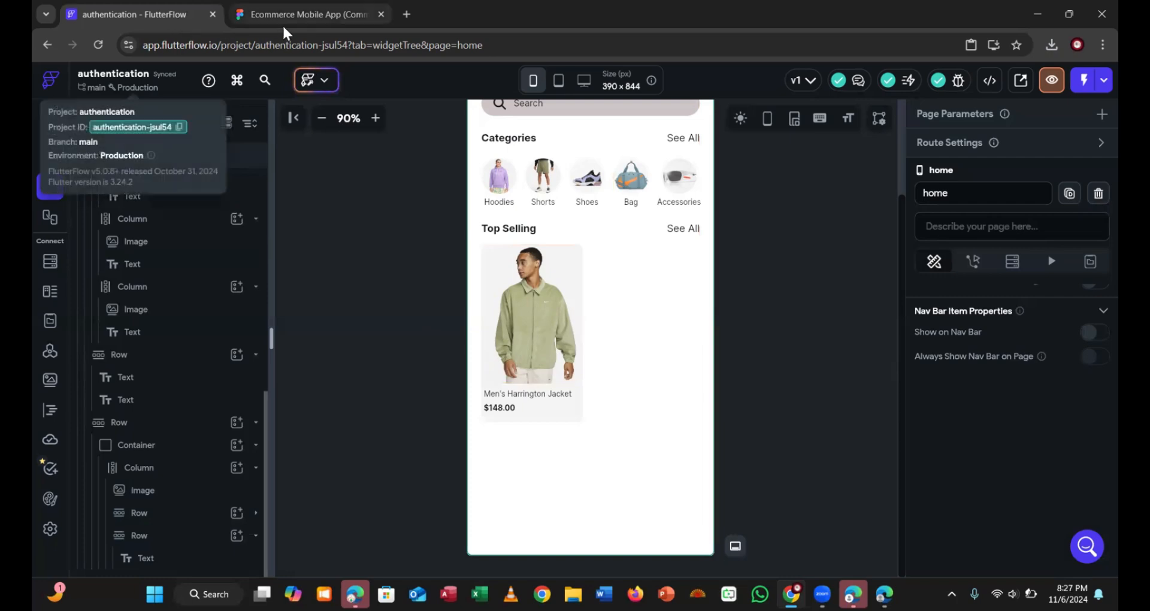
click(298, 15)
click(352, 308)
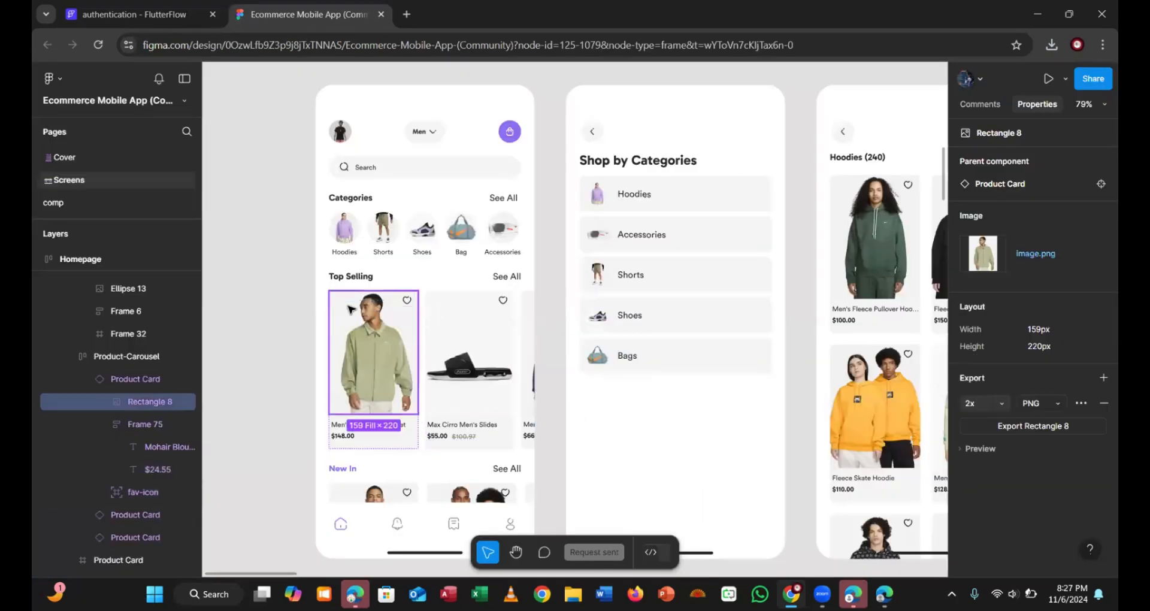
Switch to FlutterFlow, try to open the options of the jacket card's container, and reload the project page
click(124, 2)
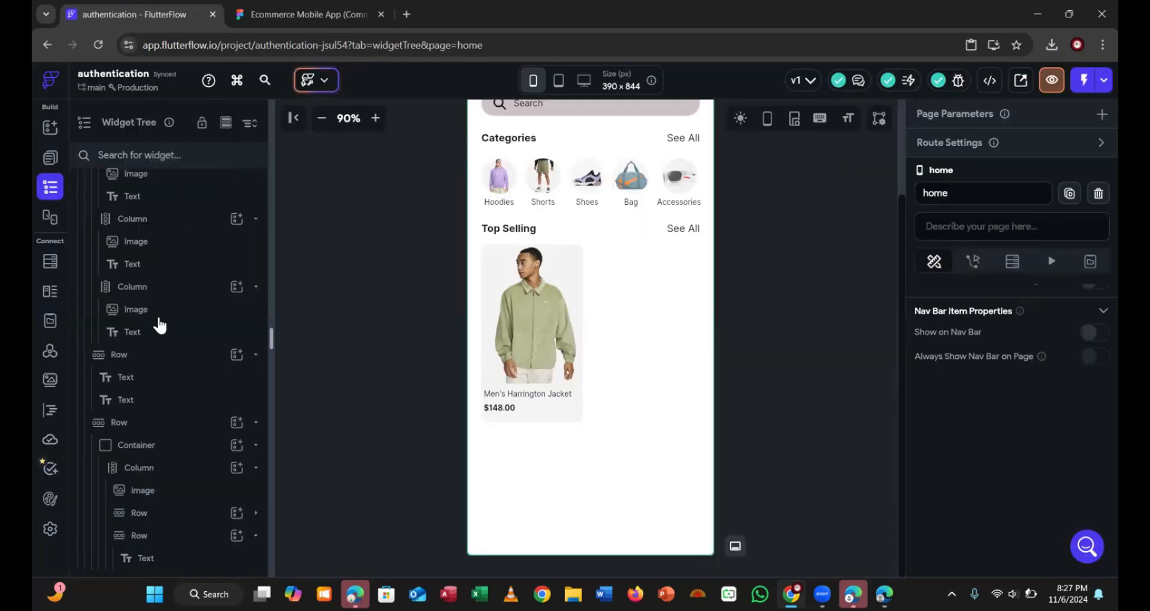
click(132, 452)
click(133, 452)
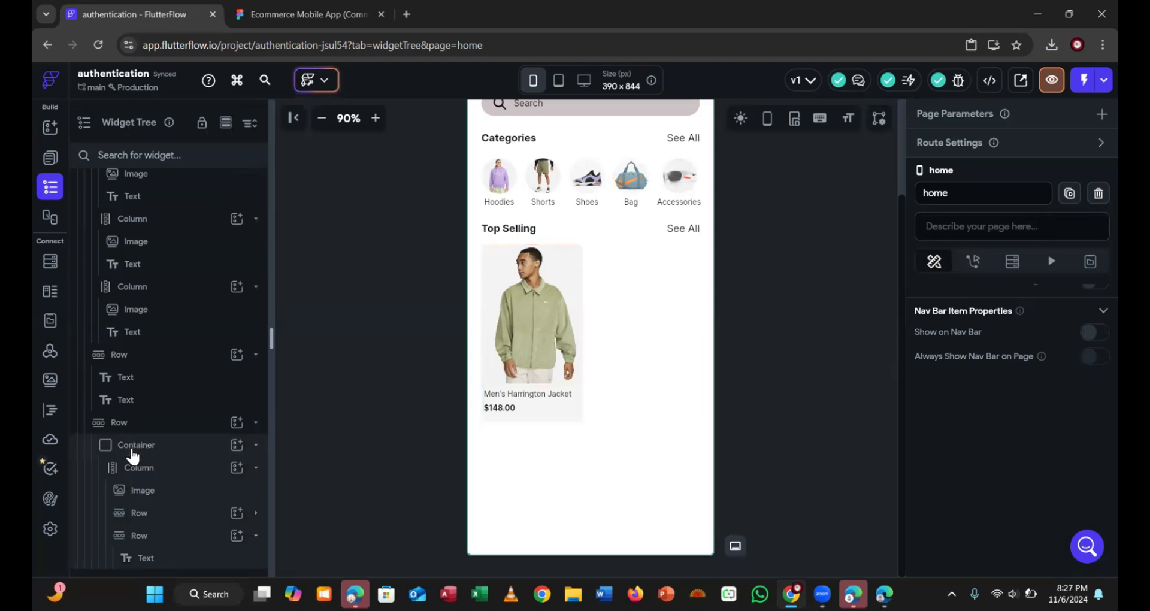
click(132, 452)
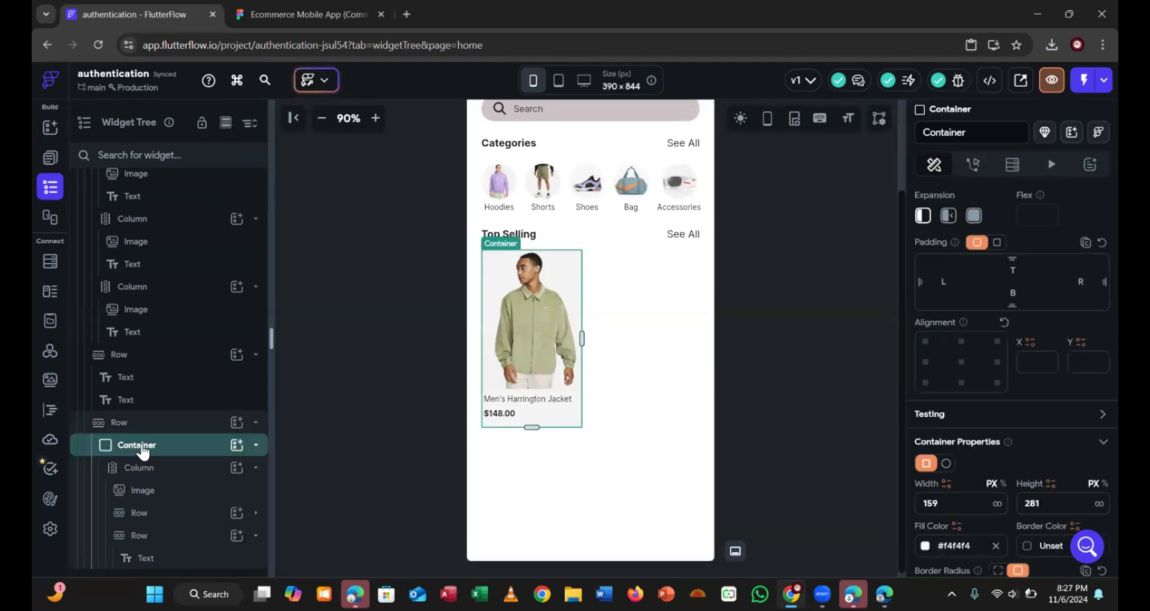
right_click(142, 452)
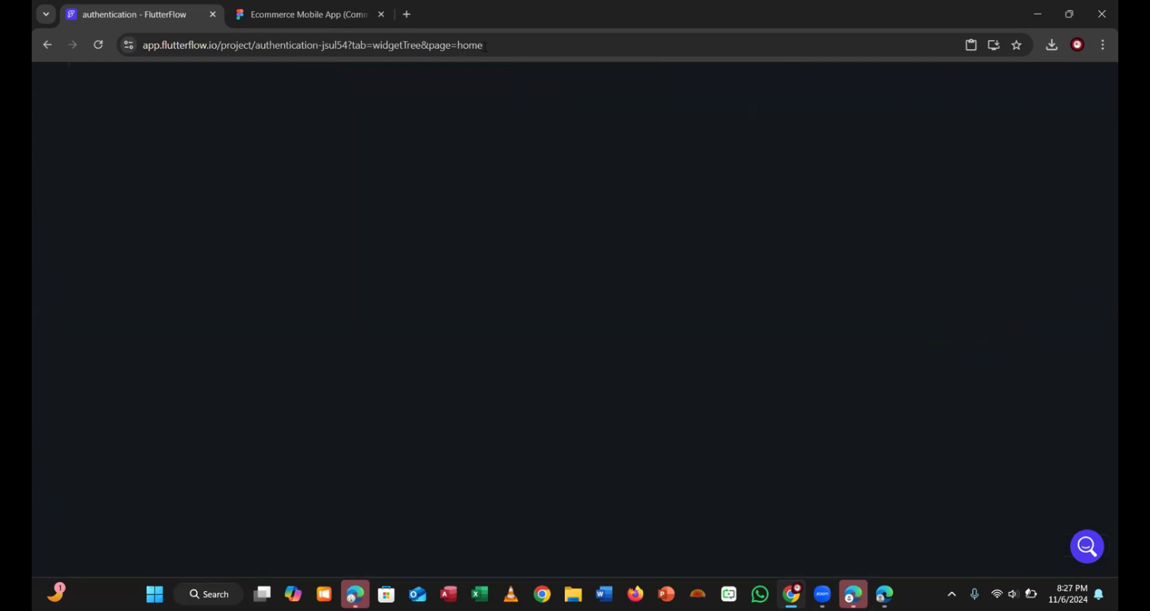
click(489, 45)
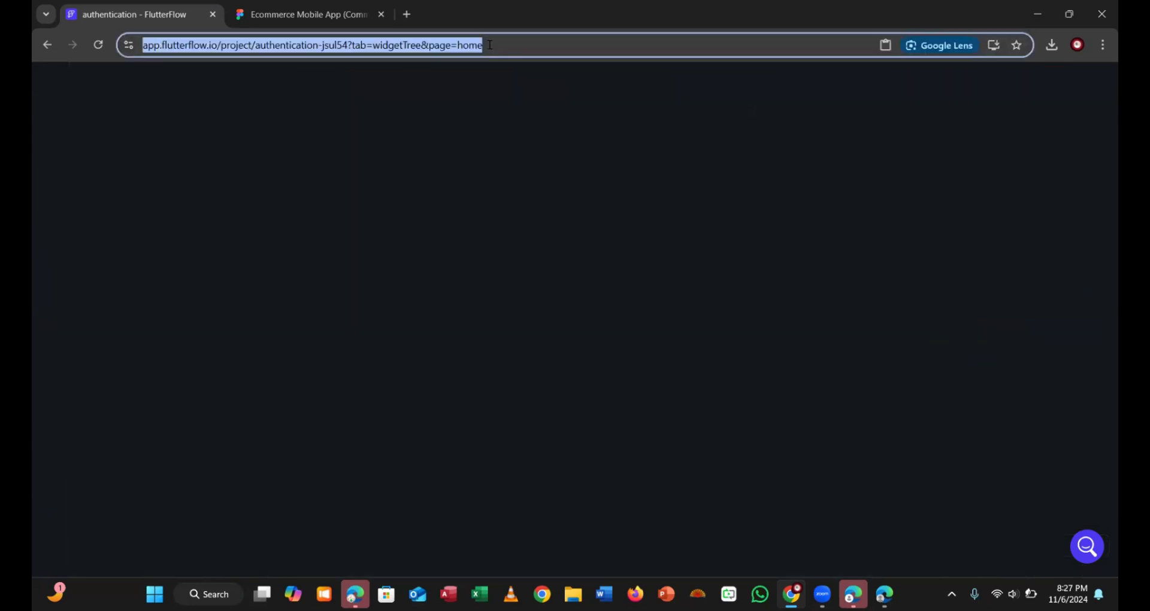
key(Return)
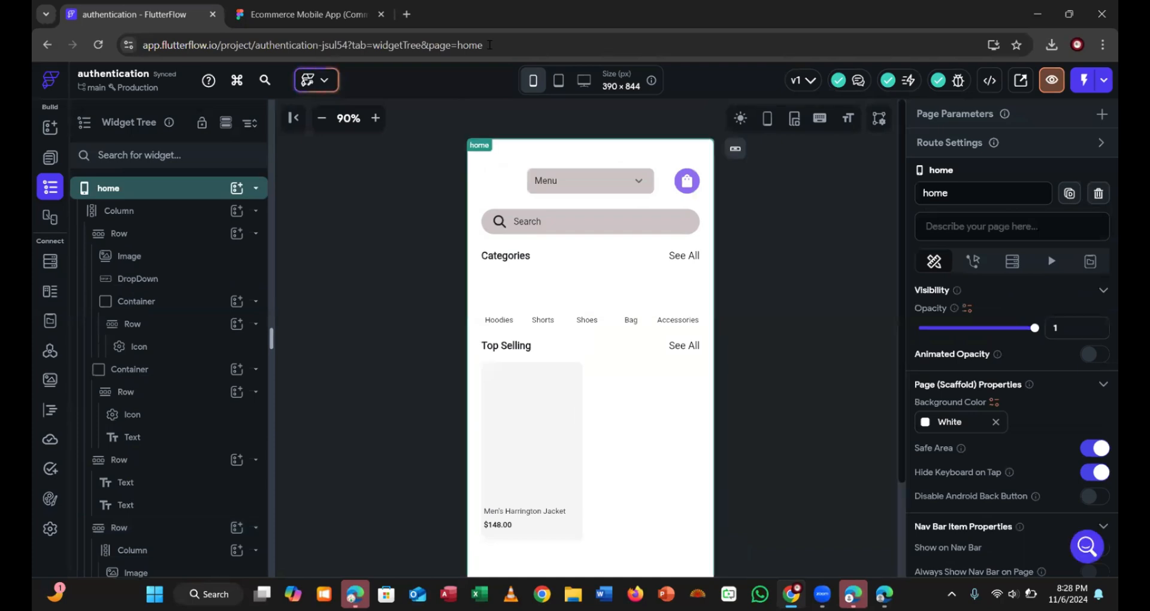
Wrap the jacket card's container under Top Selling in a Stack widget
scroll(142, 464, down, 9)
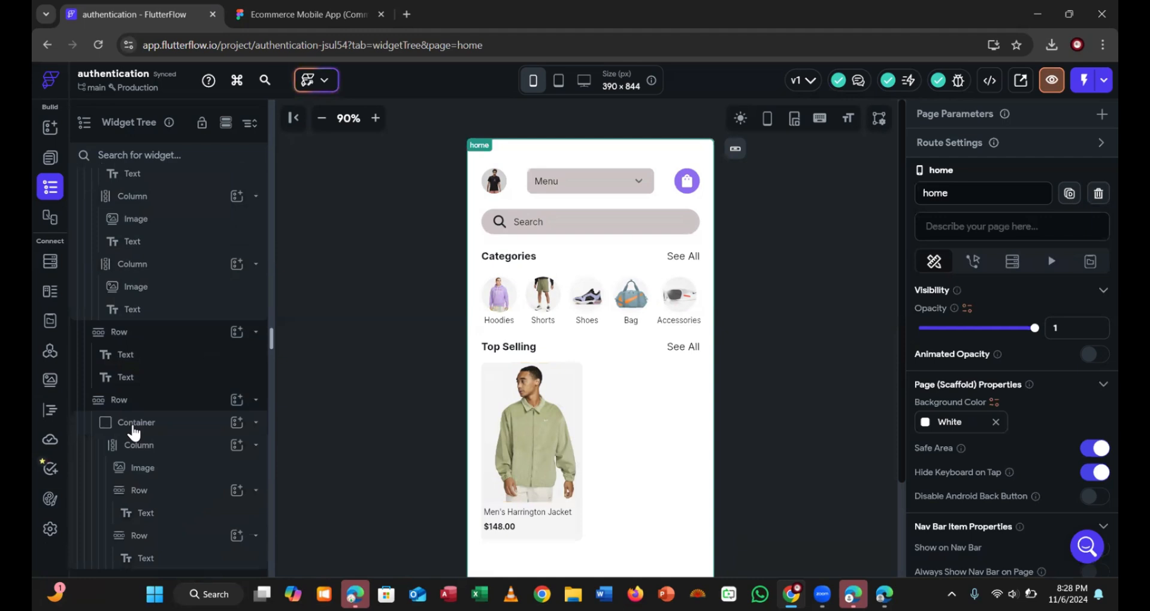
click(133, 429)
right_click(133, 429)
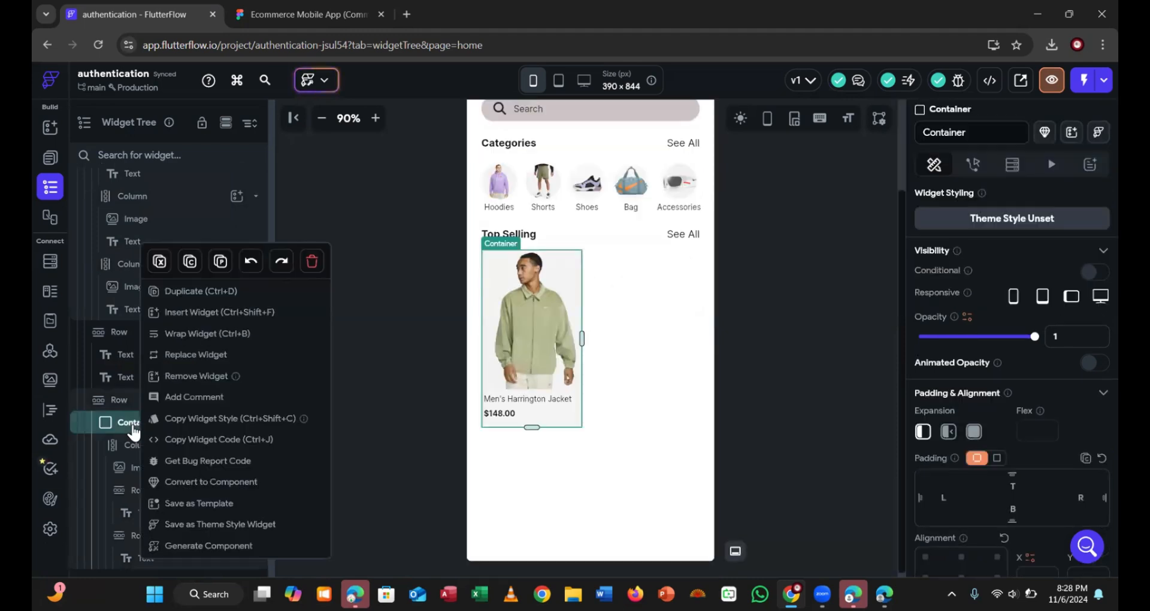
click(191, 333)
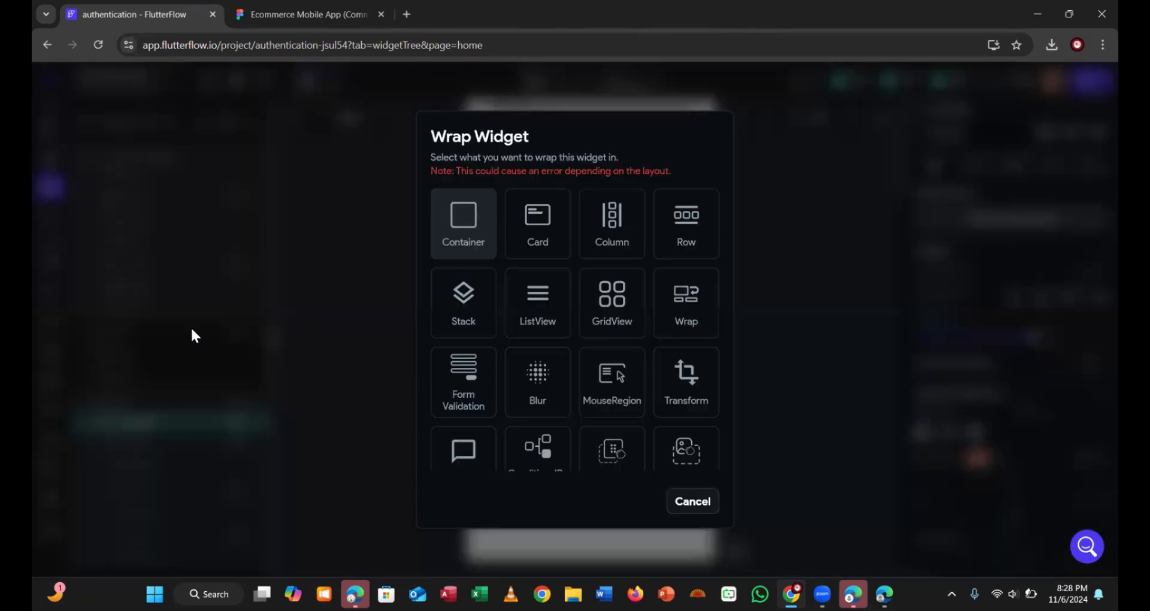
click(464, 317)
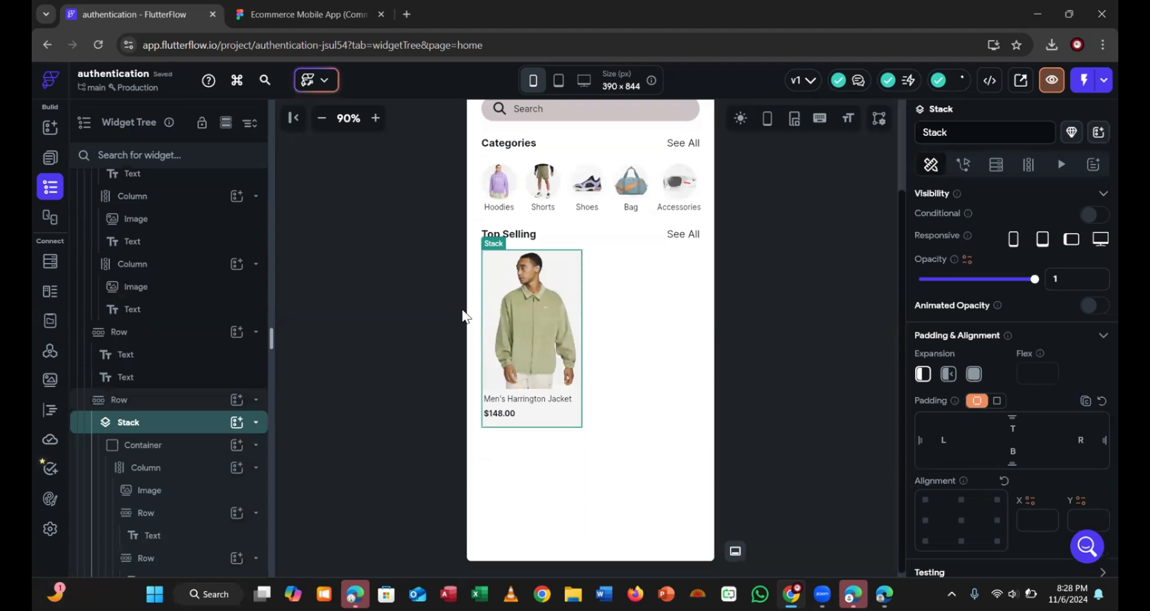
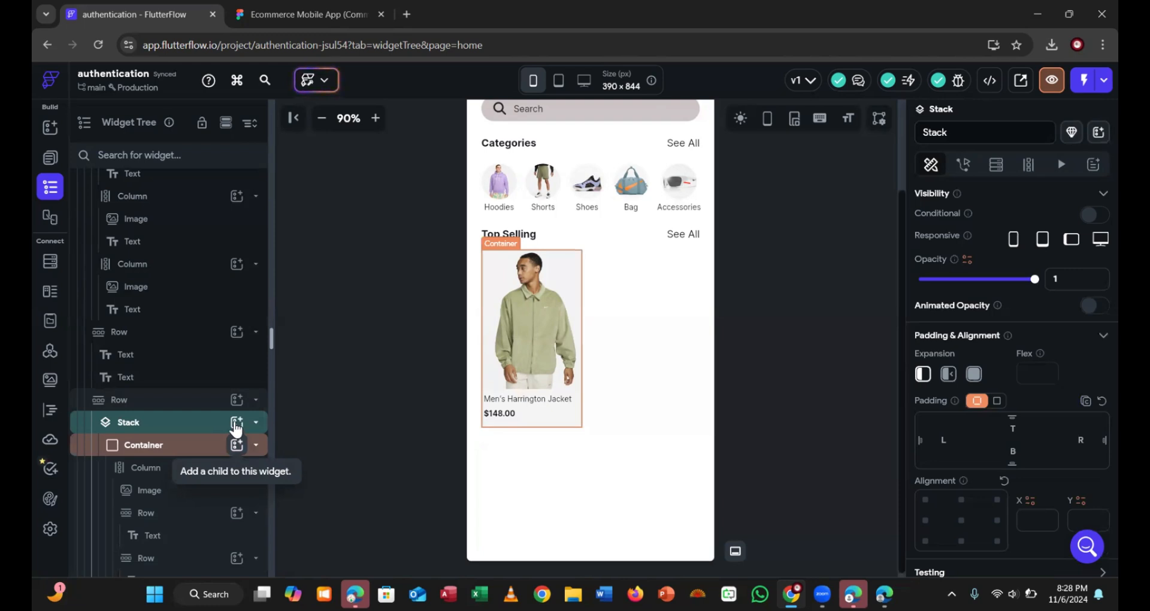
Add a Row as a child of the Stack around the jacket card
click(236, 423)
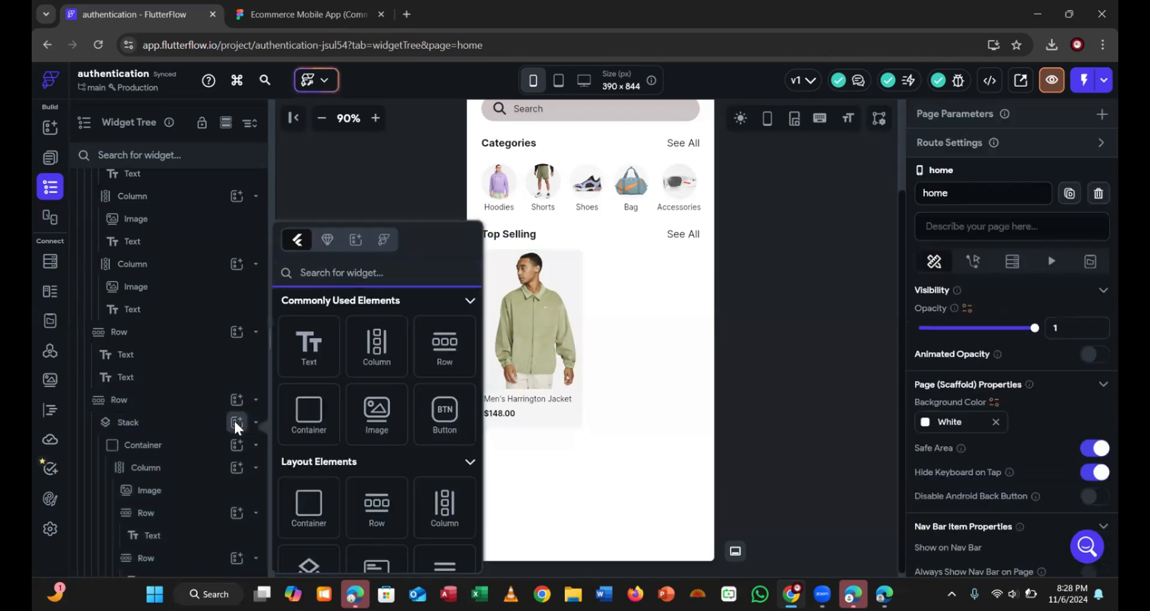
click(236, 423)
click(235, 423)
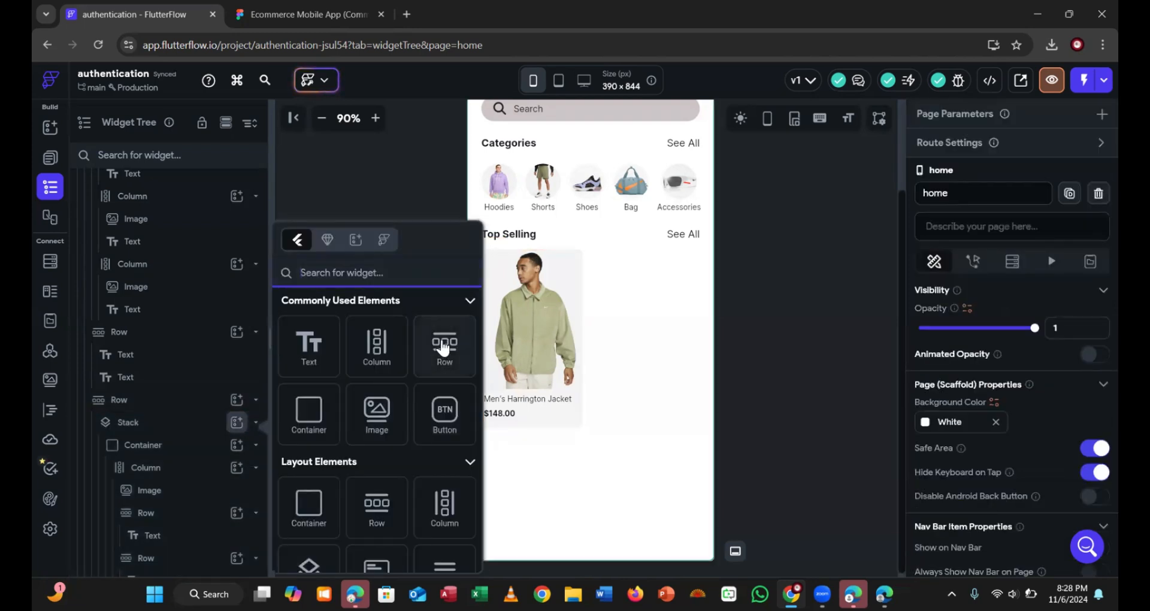
click(442, 346)
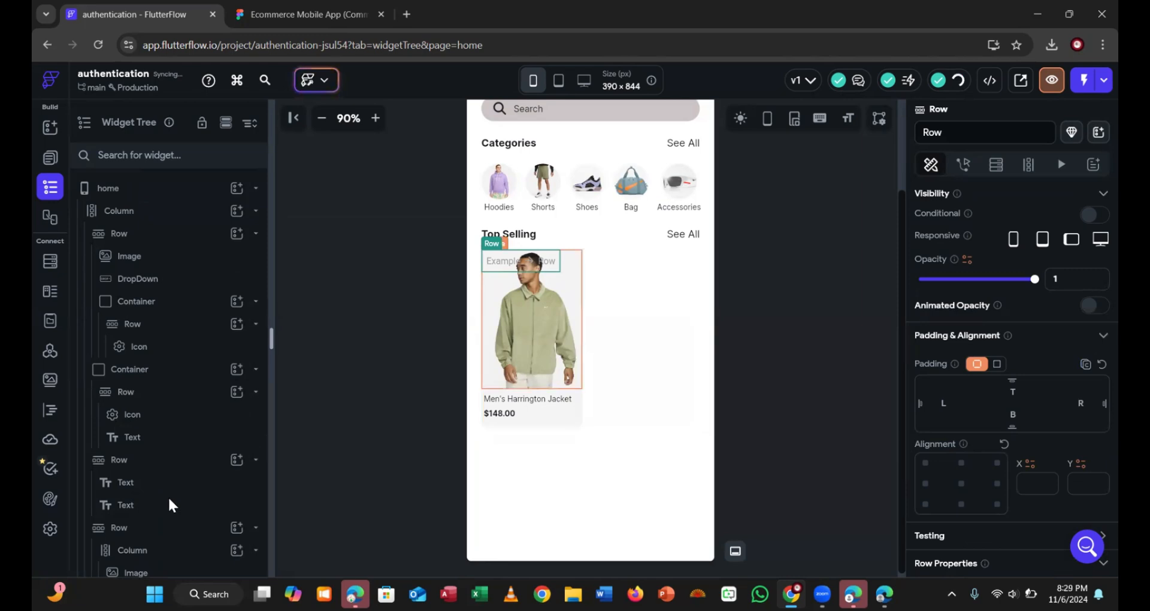
Find the Icon widget by searching for "icon" and add it inside the Stack's new Row
scroll(168, 500, down, 5)
scroll(167, 504, down, 2)
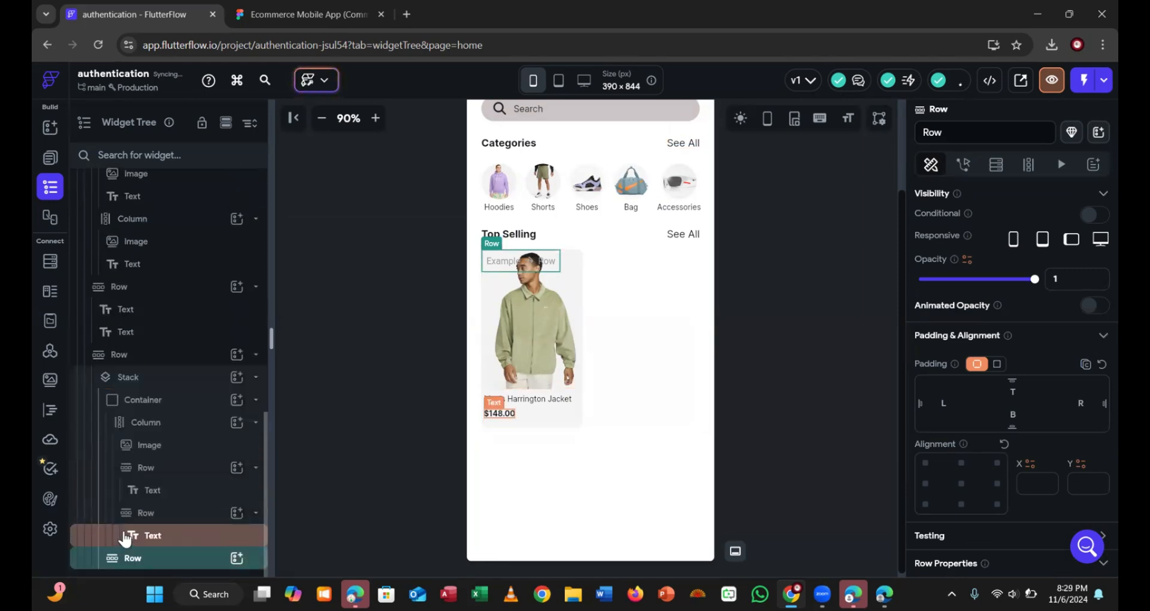
click(236, 558)
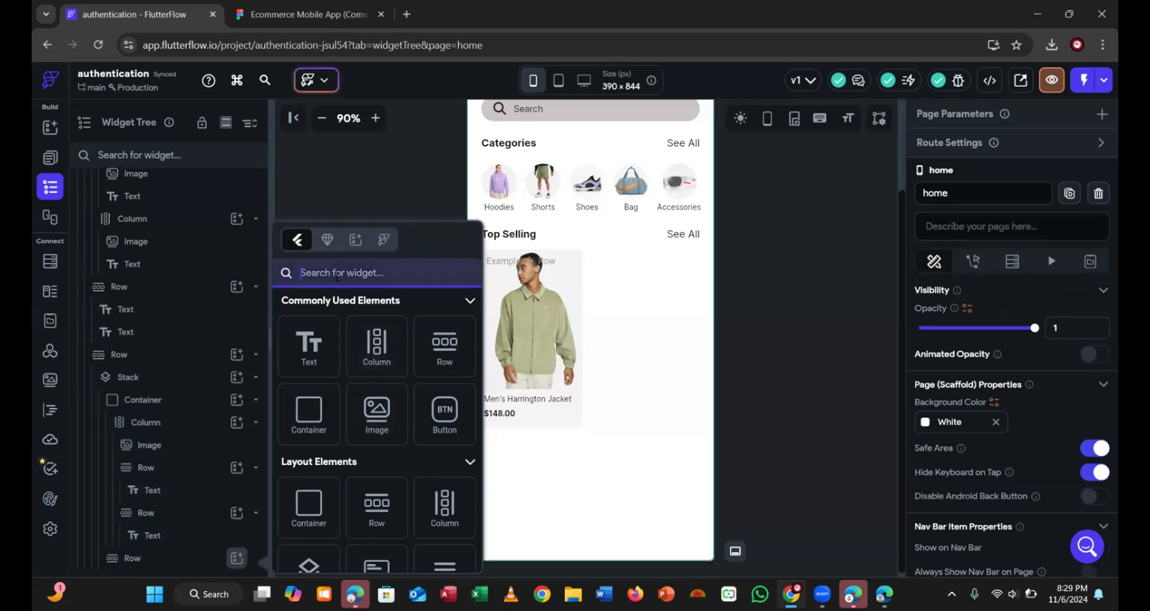
text(icon)
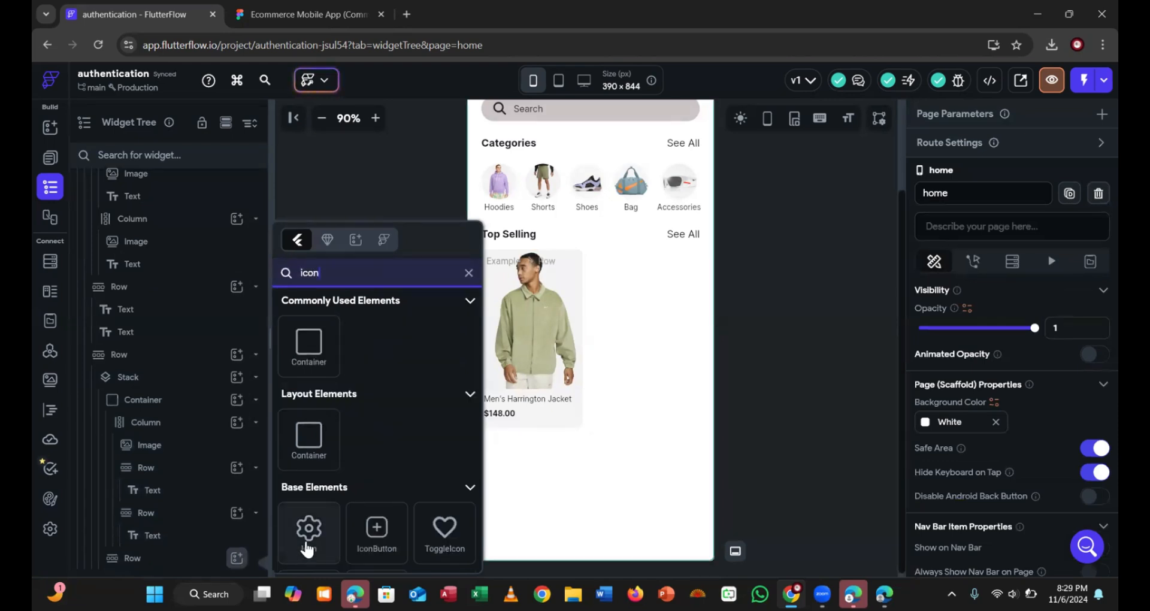
click(308, 538)
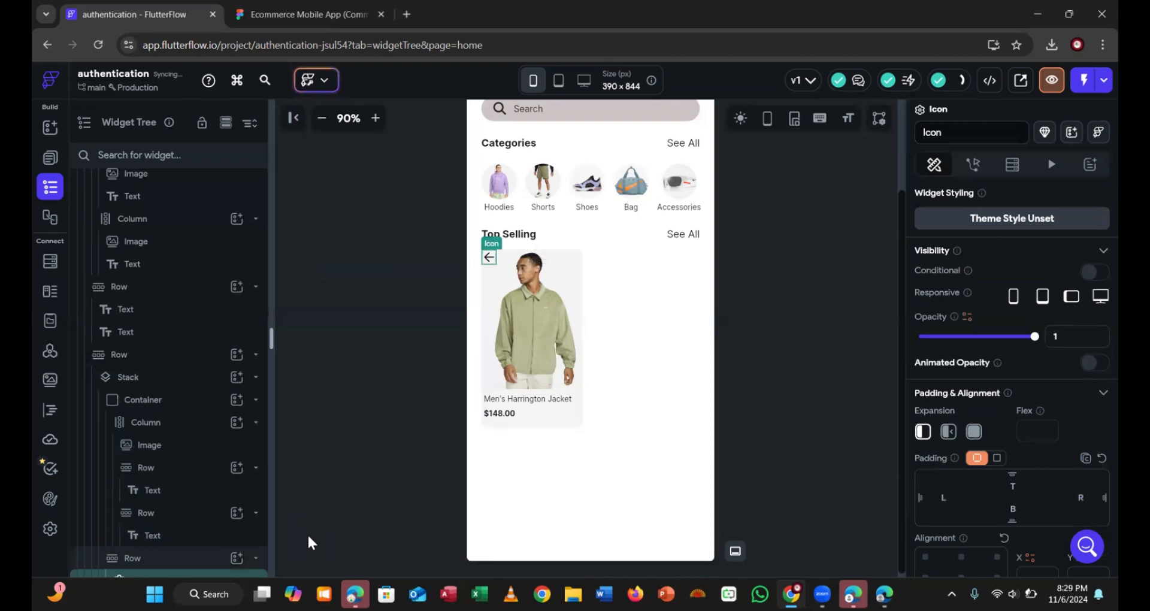
Set the main axis alignment of the Row holding the icon to End
click(150, 557)
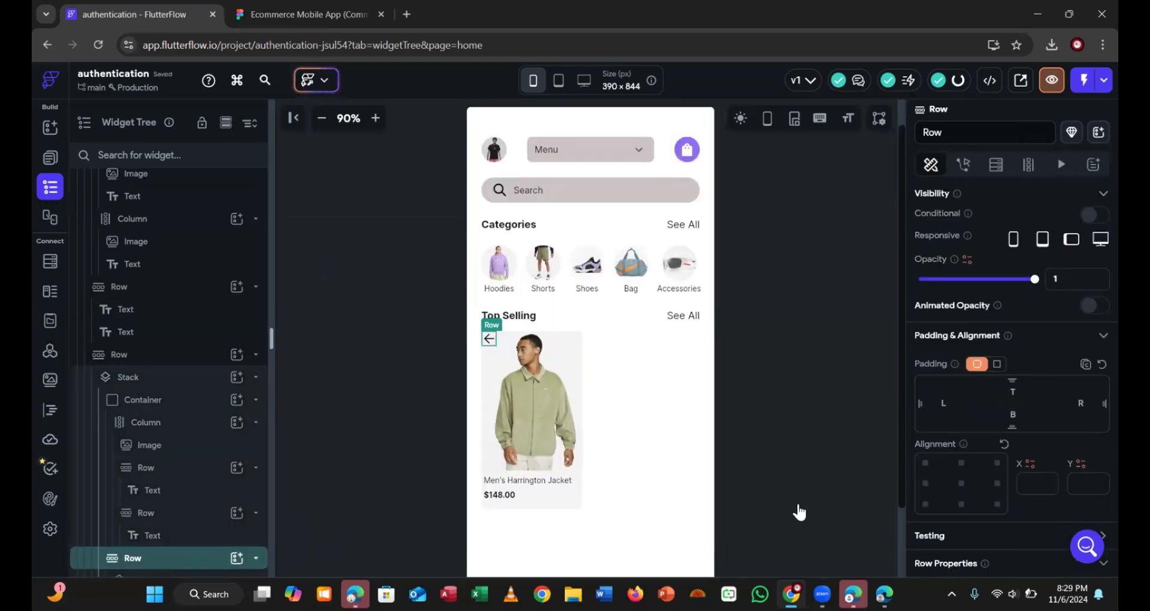
scroll(1069, 410, down, 3)
scroll(1069, 405, down, 2)
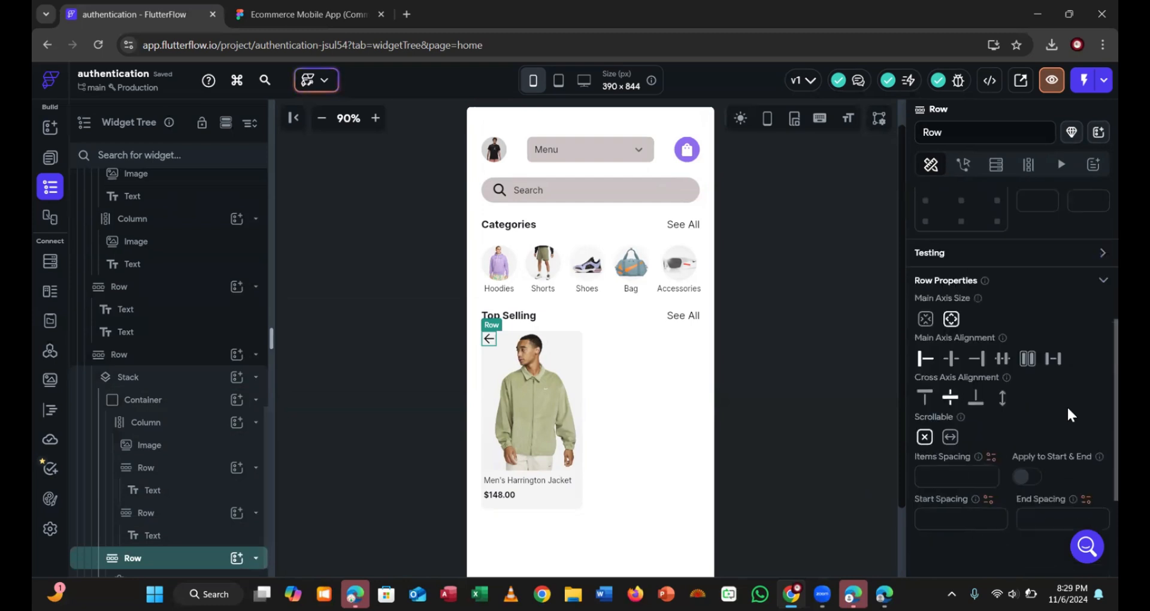
click(976, 359)
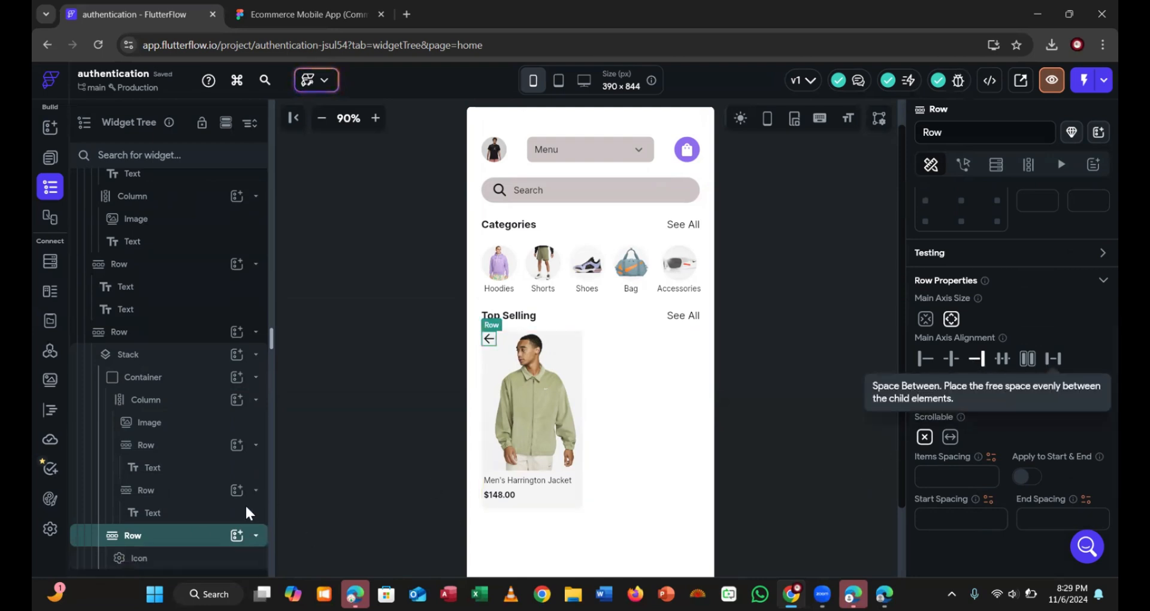
In Figma, measure the fav-icon's spacing from the edges of the jacket image, and return to FlutterFlow
click(174, 557)
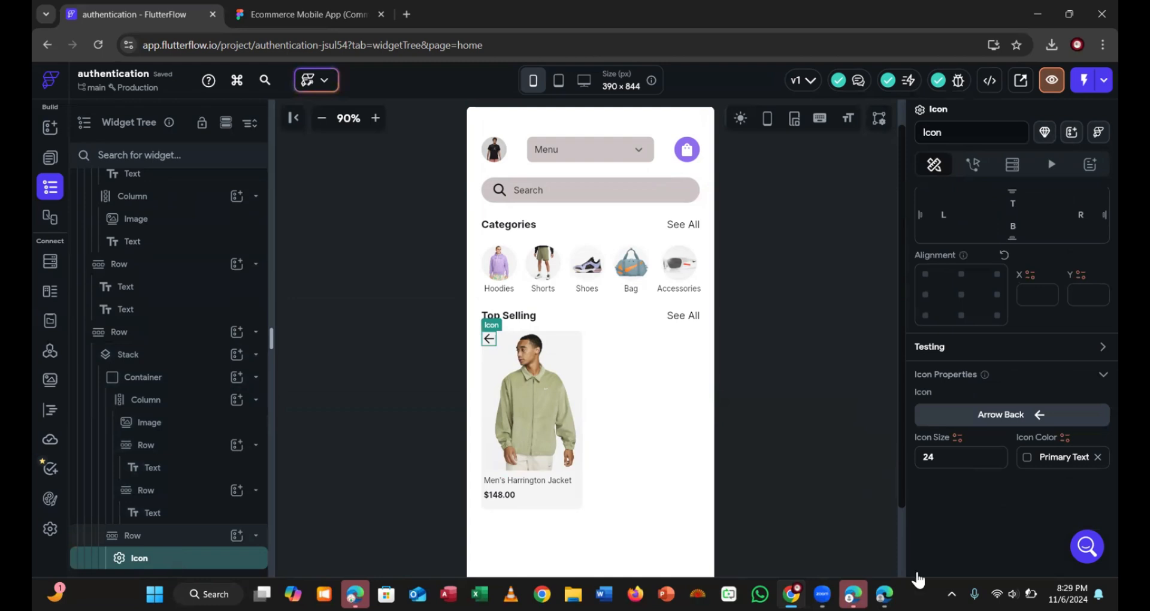
click(259, 6)
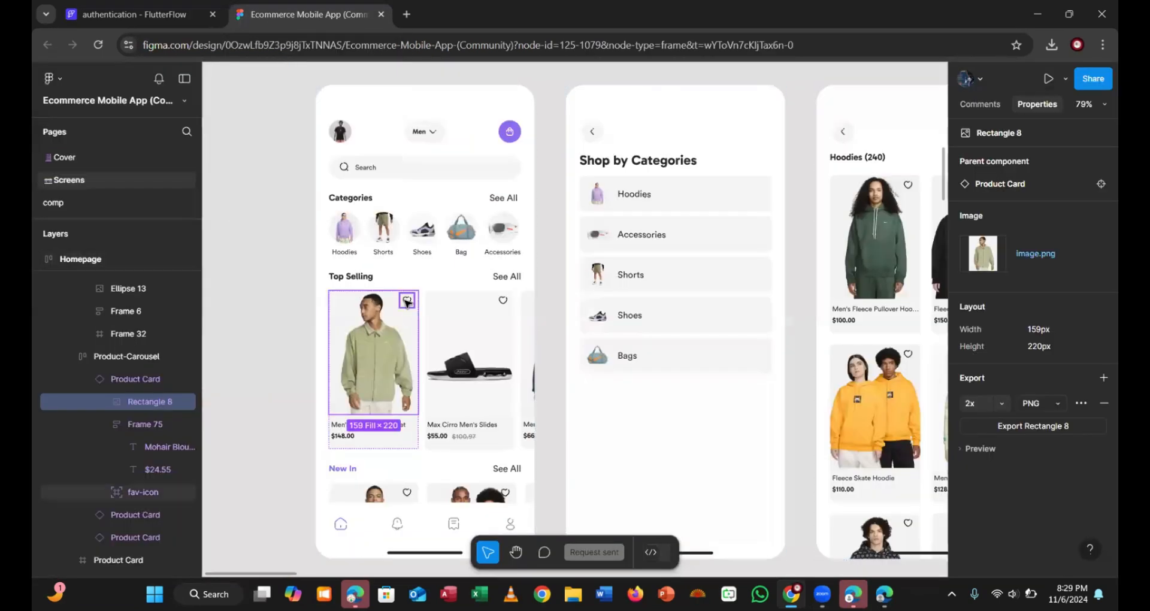
click(397, 304)
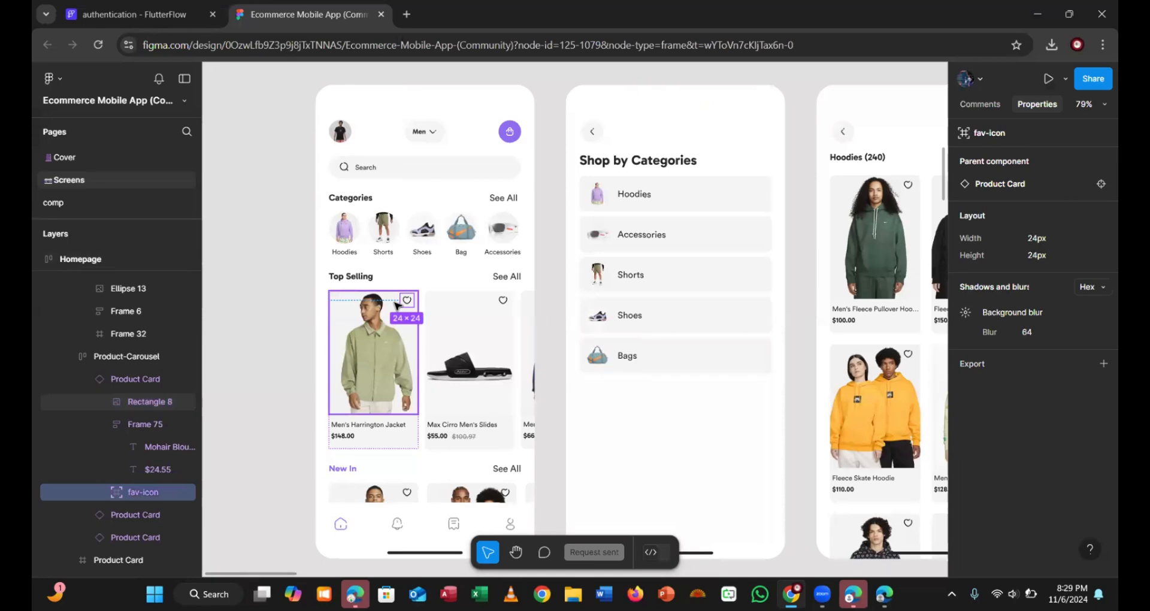
key(alt)
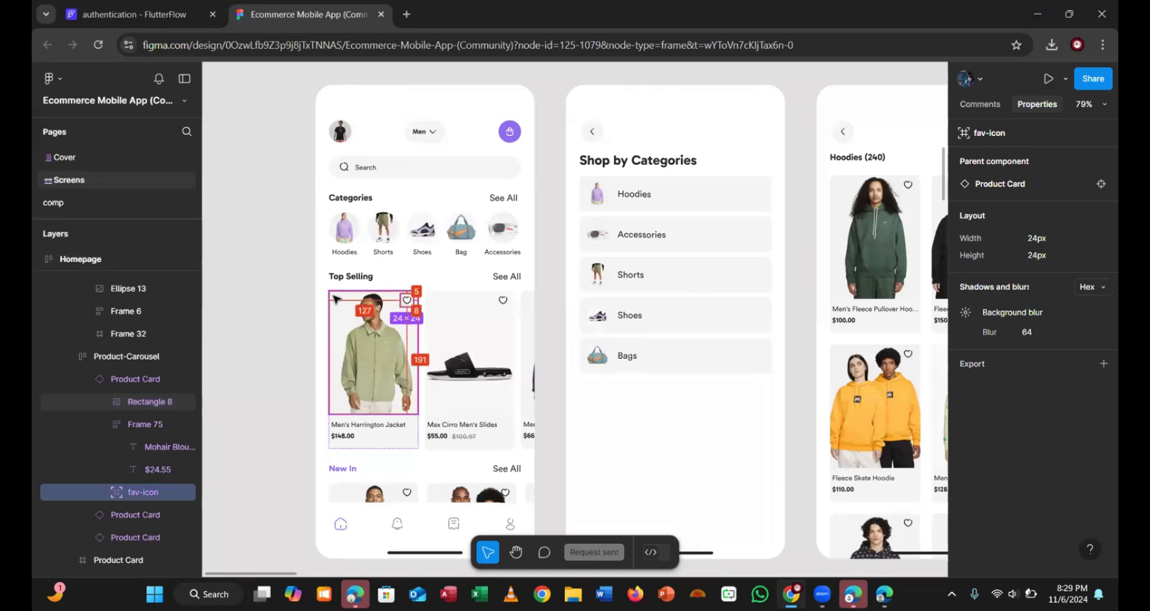
click(158, 9)
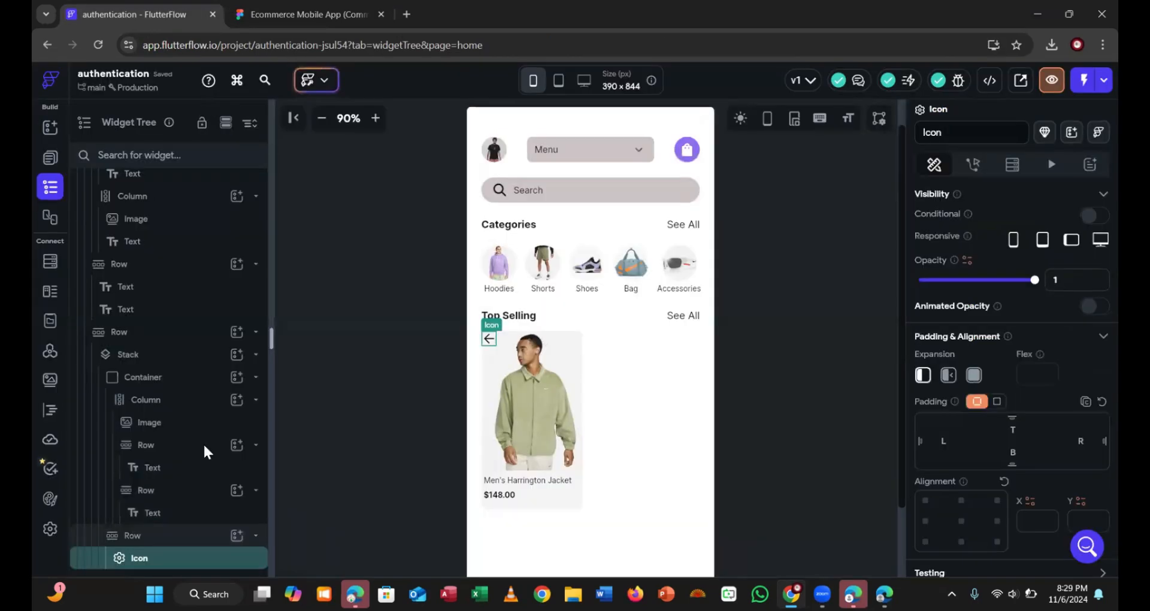
Set the main axis alignment of the Stack's Row holding the icon to Start
click(146, 540)
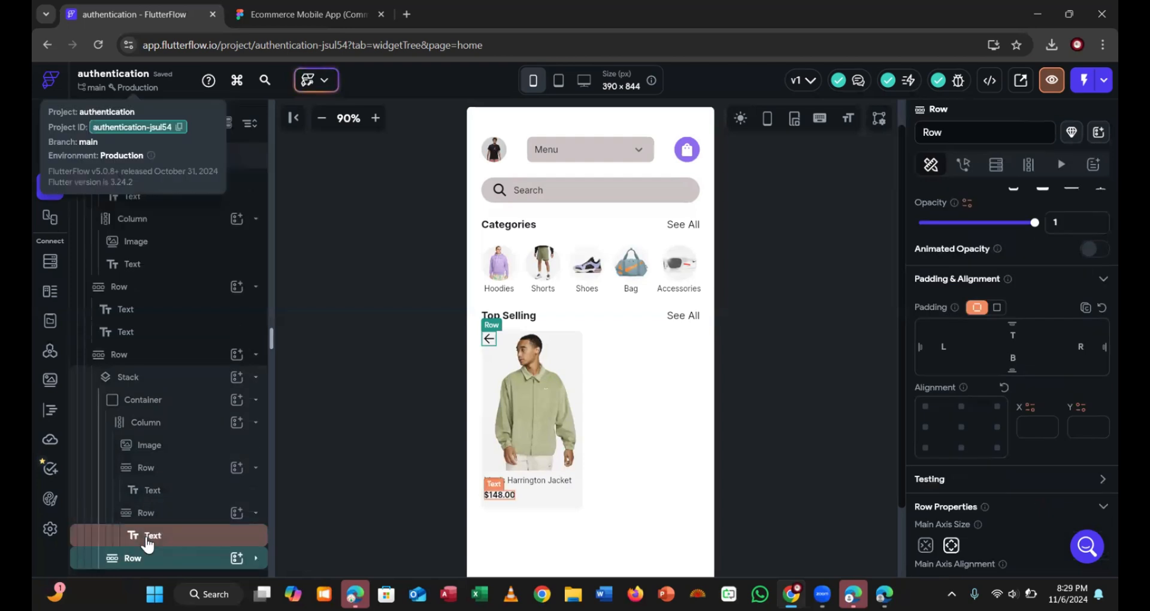
scroll(958, 383, down, 5)
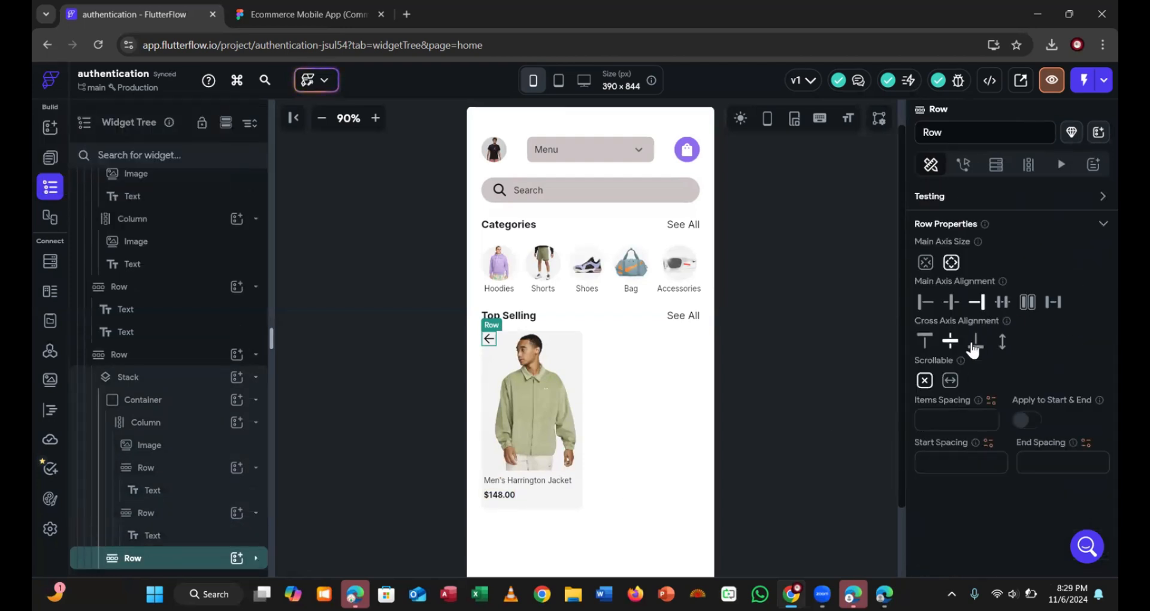
click(925, 306)
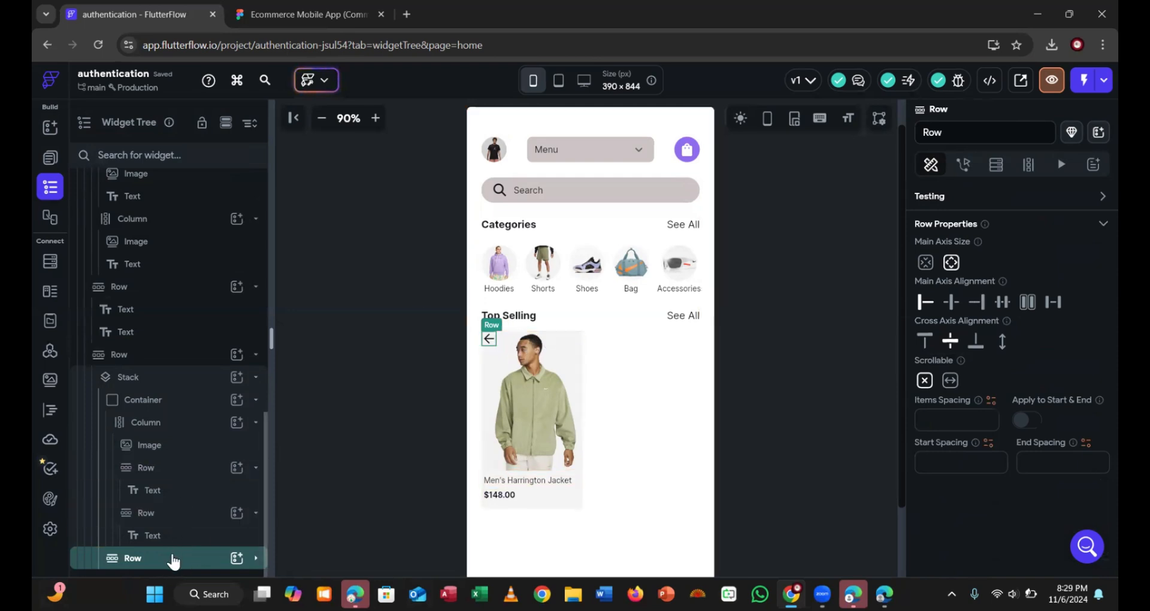
Review the padding, alignment and row properties of the Row holding the icon
scroll(968, 389, up, 5)
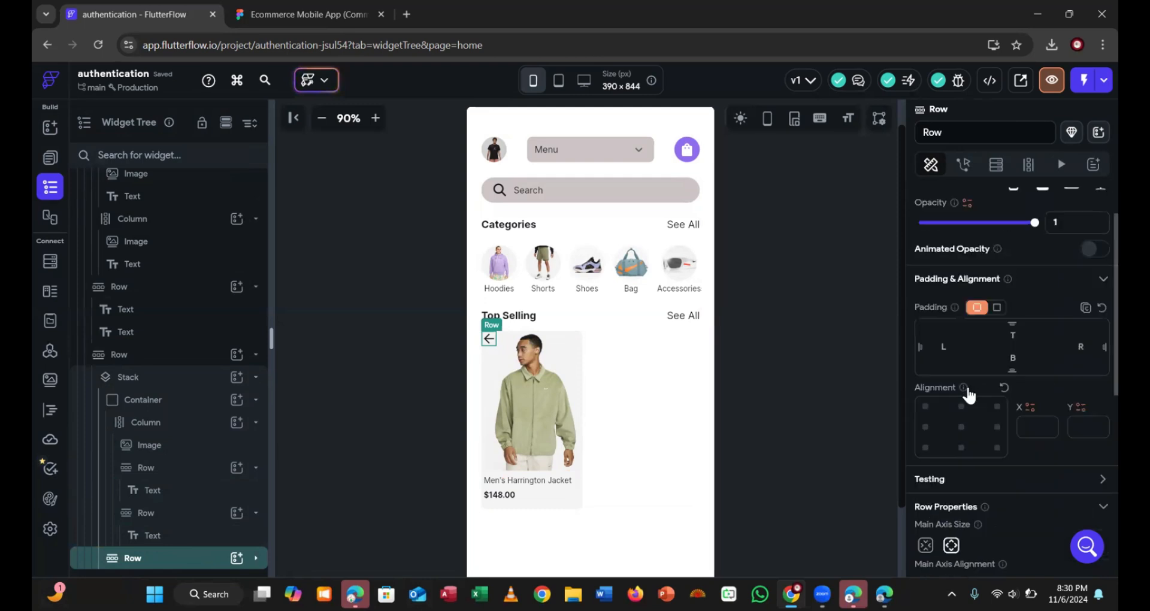
scroll(968, 389, down, 5)
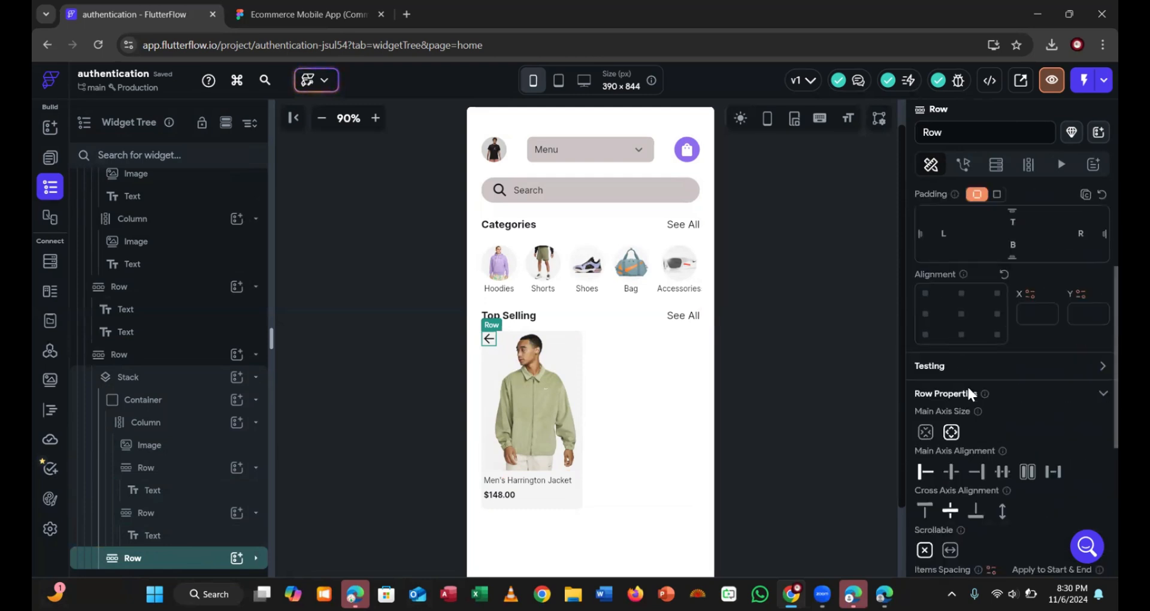
scroll(967, 390, up, 5)
scroll(966, 384, down, 3)
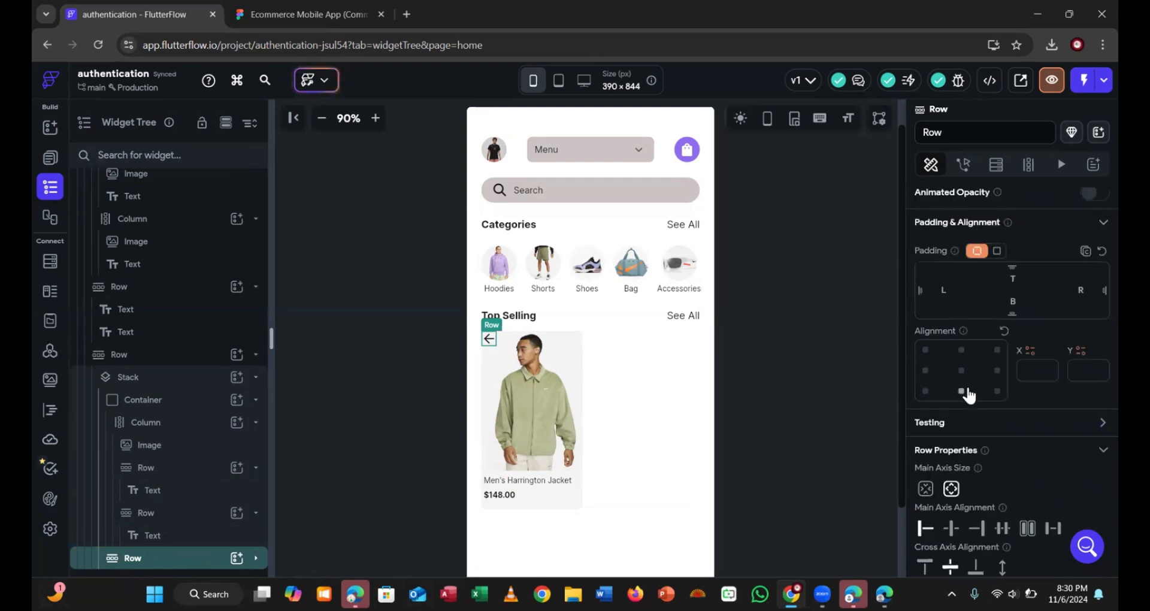
scroll(966, 384, up, 3)
scroll(968, 389, down, 3)
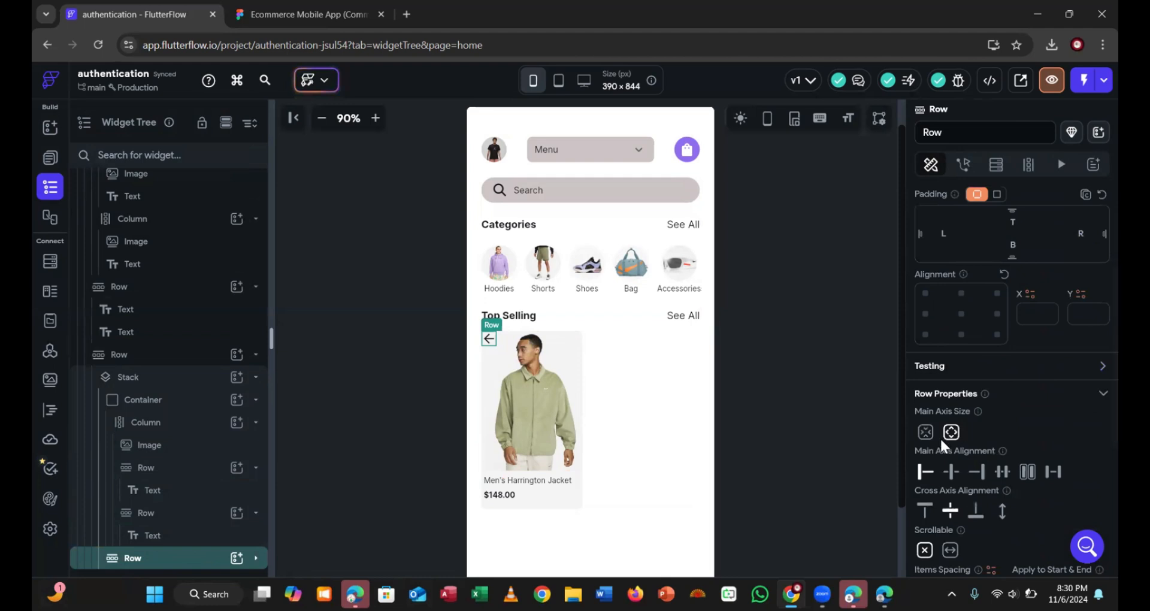
scroll(939, 436, down, 2)
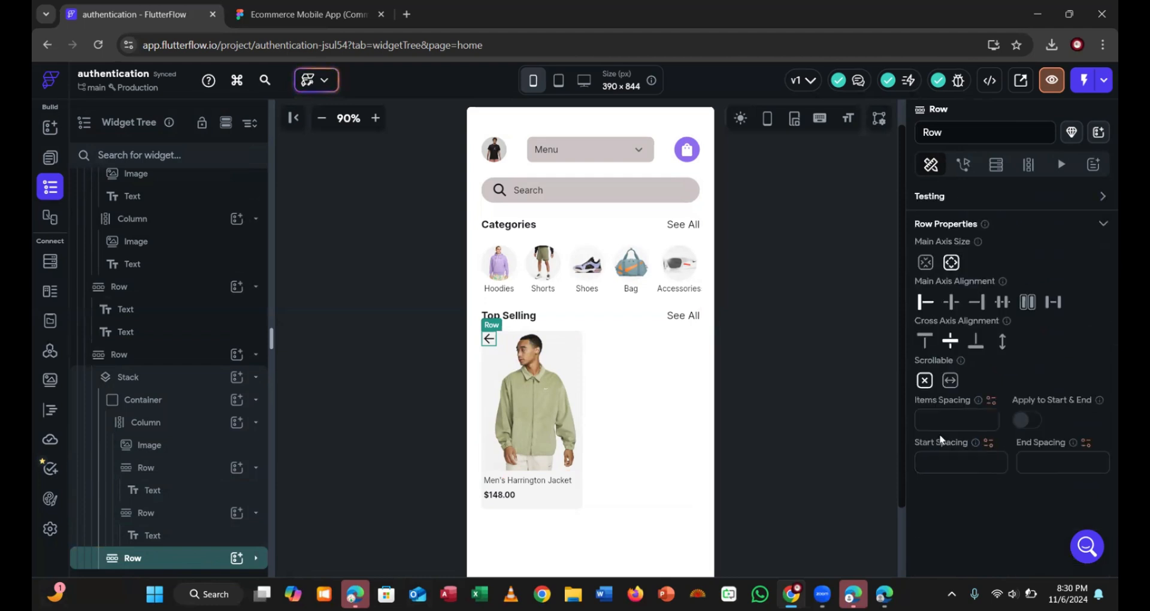
scroll(939, 436, up, 4)
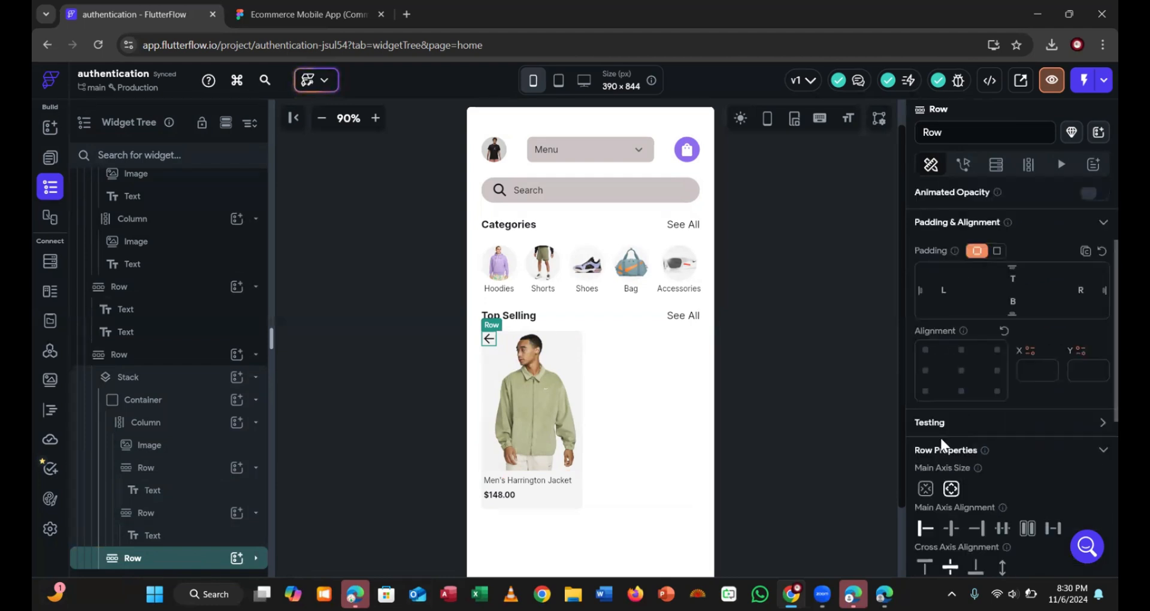
scroll(939, 443, up, 2)
Recheck the fav-icon's spacing in Figma and set the icon's left padding to 127 in FlutterFlow
click(365, 16)
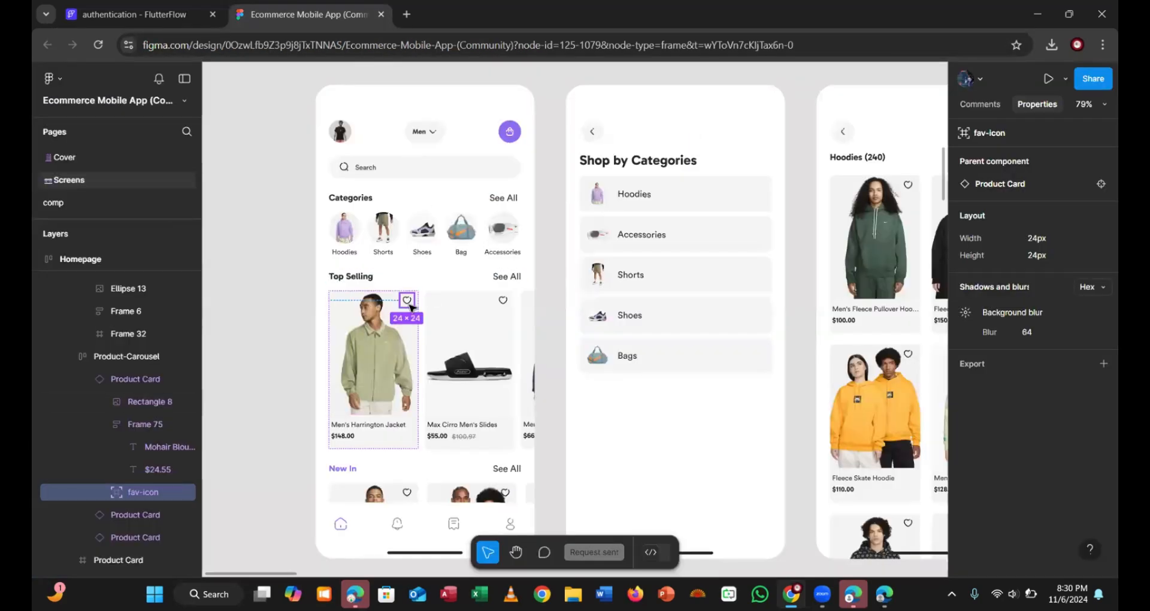
click(161, 8)
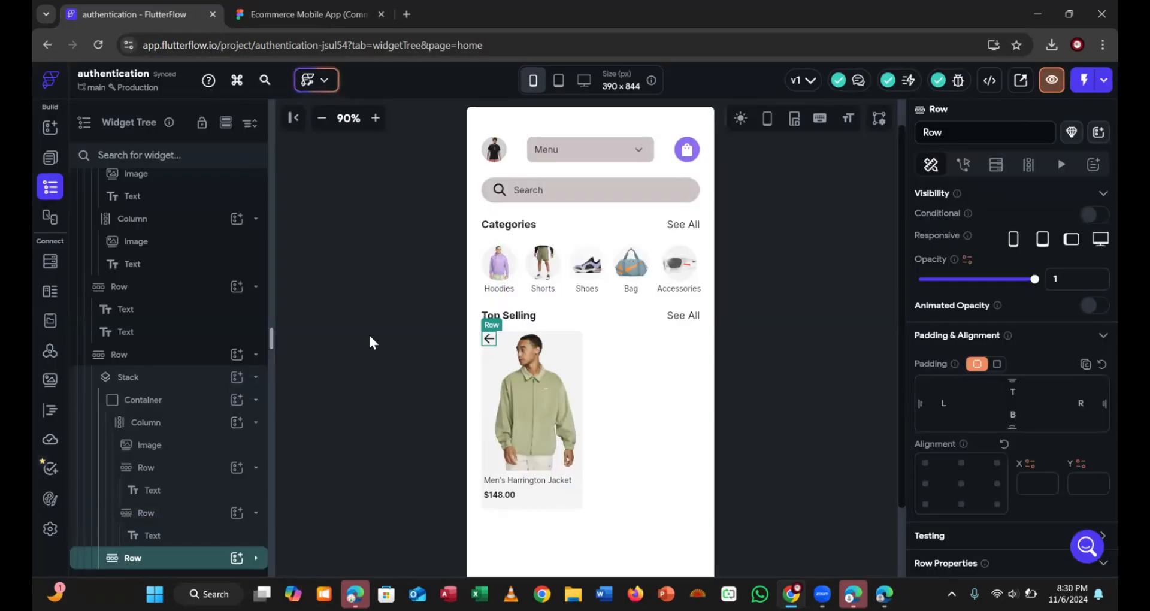
click(141, 566)
click(160, 559)
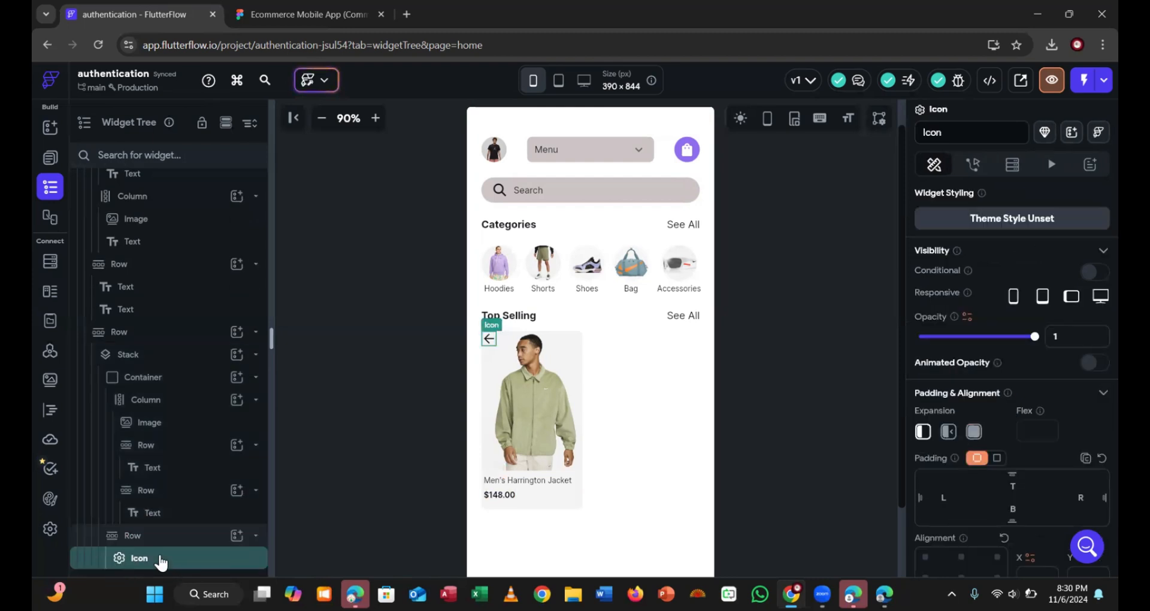
click(943, 498)
text(127)
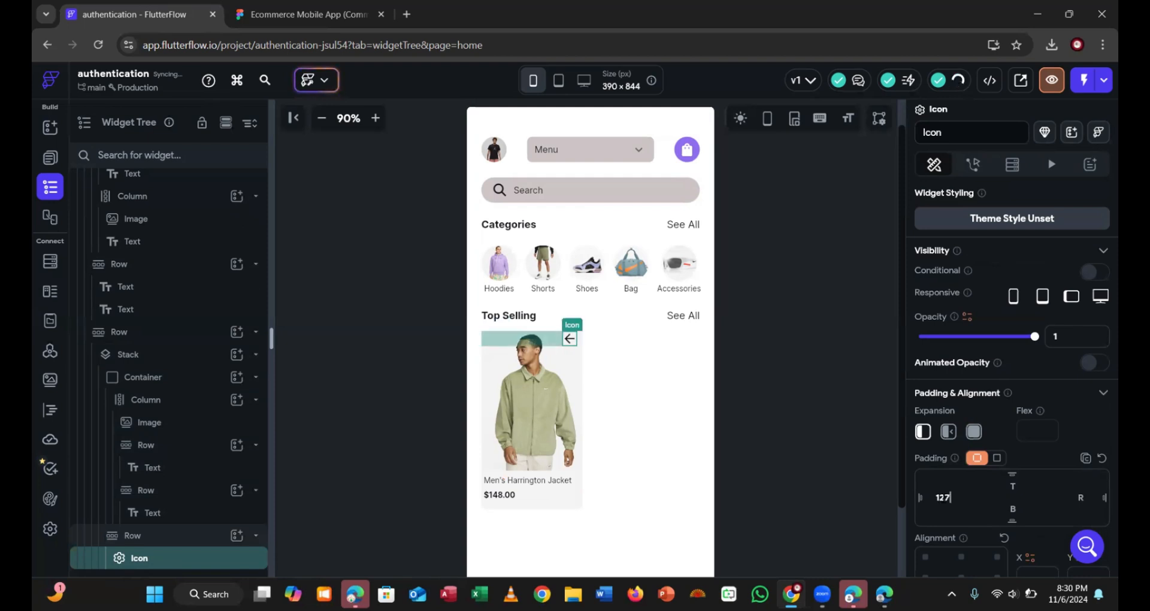
click(811, 479)
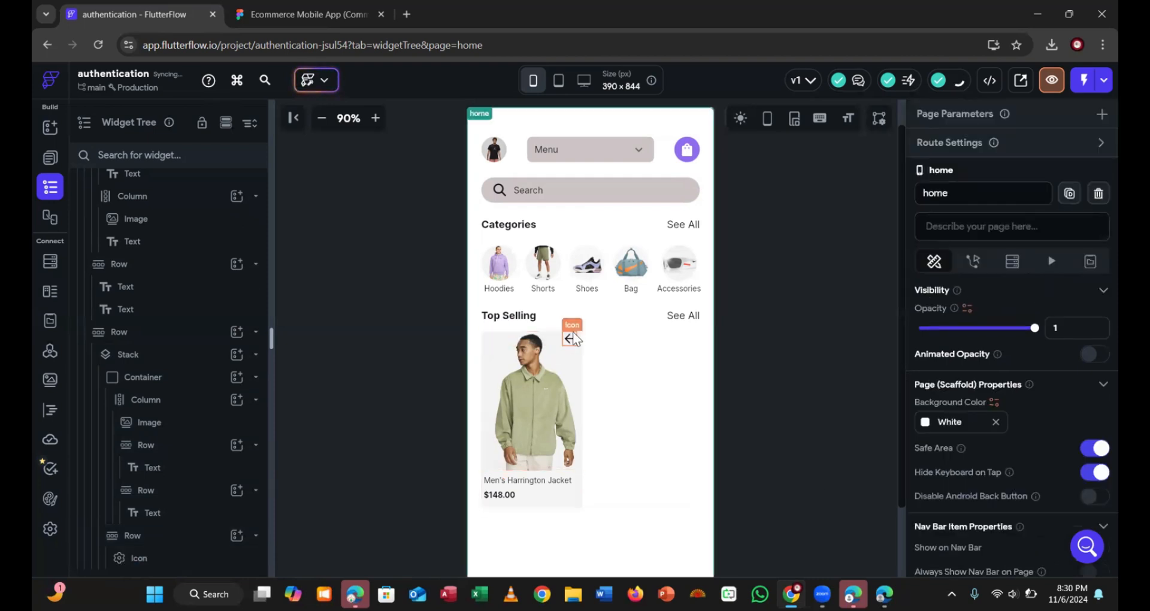
Check the fav-icon's top spacing in Figma and add matching top padding to the Row holding the icon
click(359, 15)
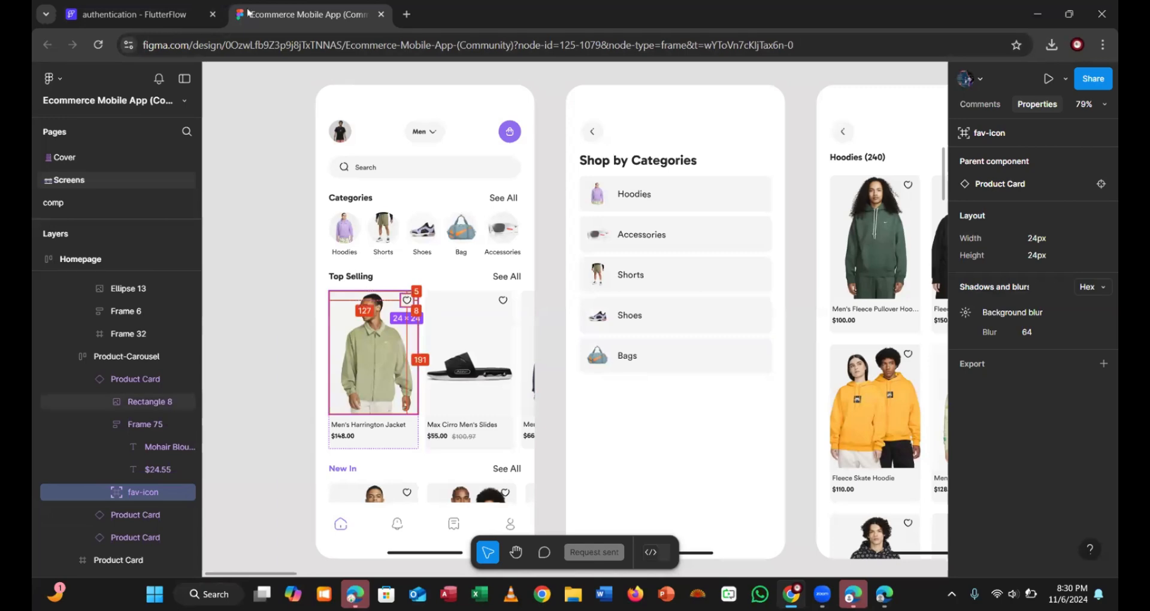
click(144, 15)
click(544, 342)
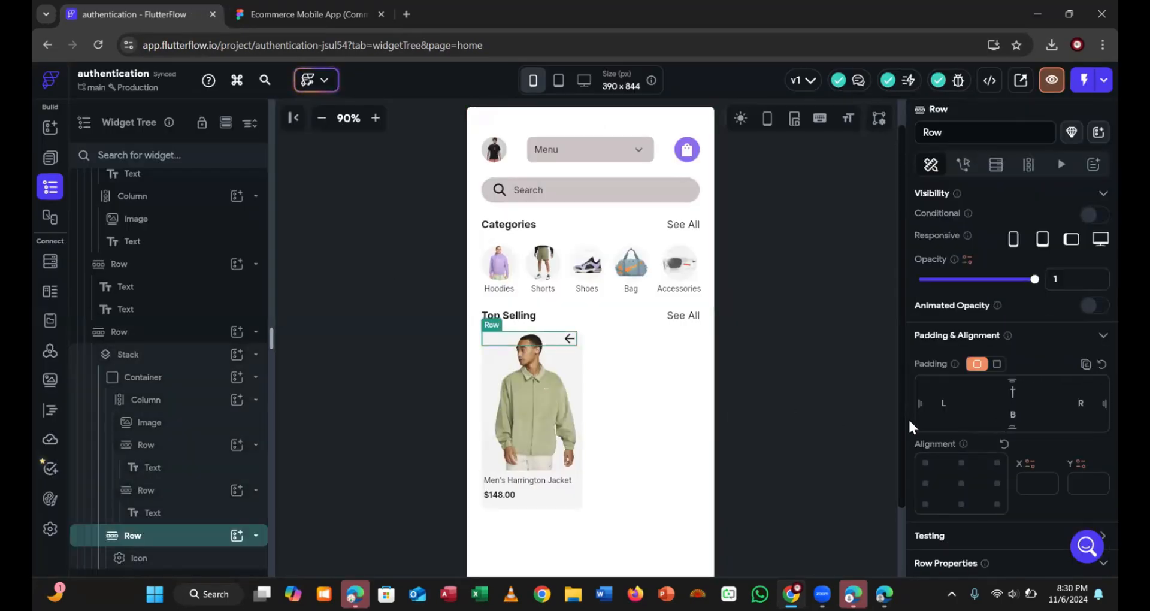
click(749, 407)
Search the icon library for "heart" and try the filled Favorite Rounded heart for the jacket card's icon
click(569, 342)
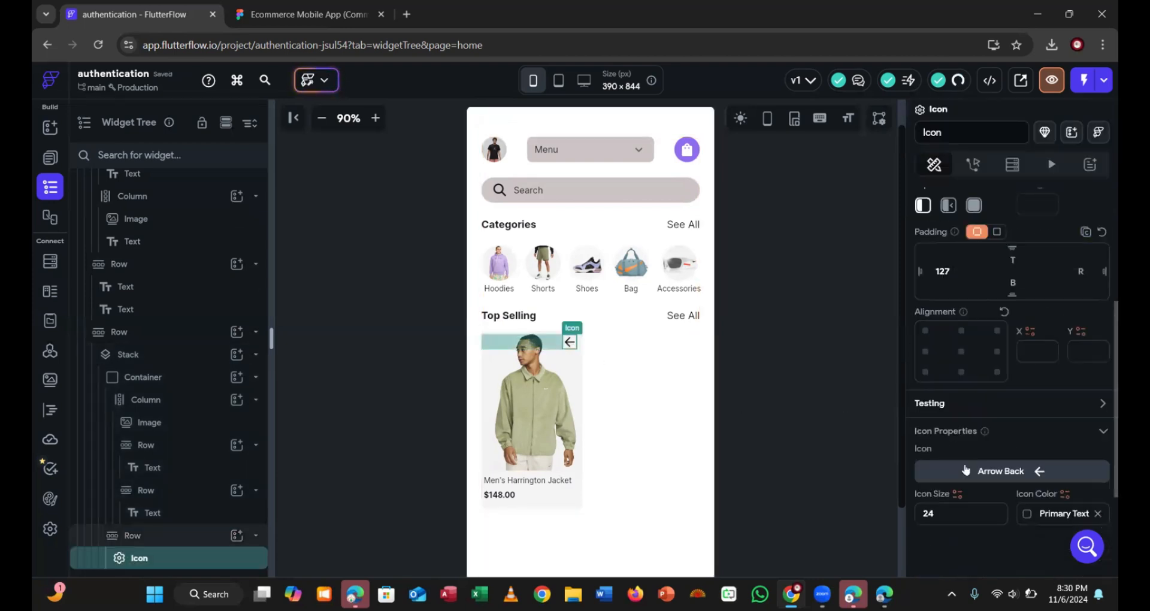
click(964, 317)
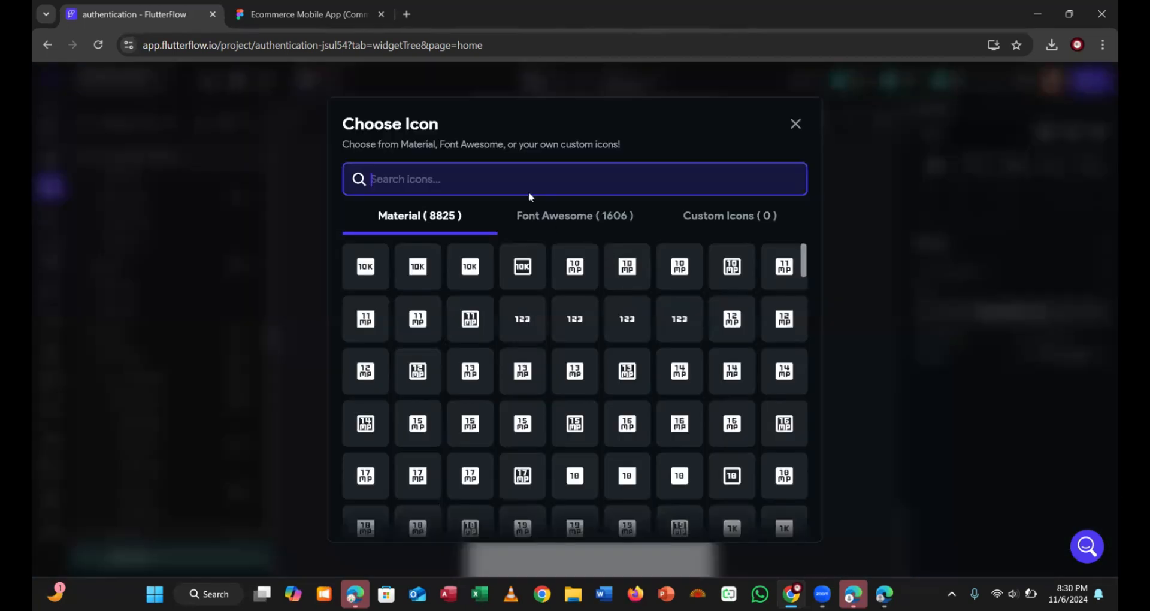
text(heart)
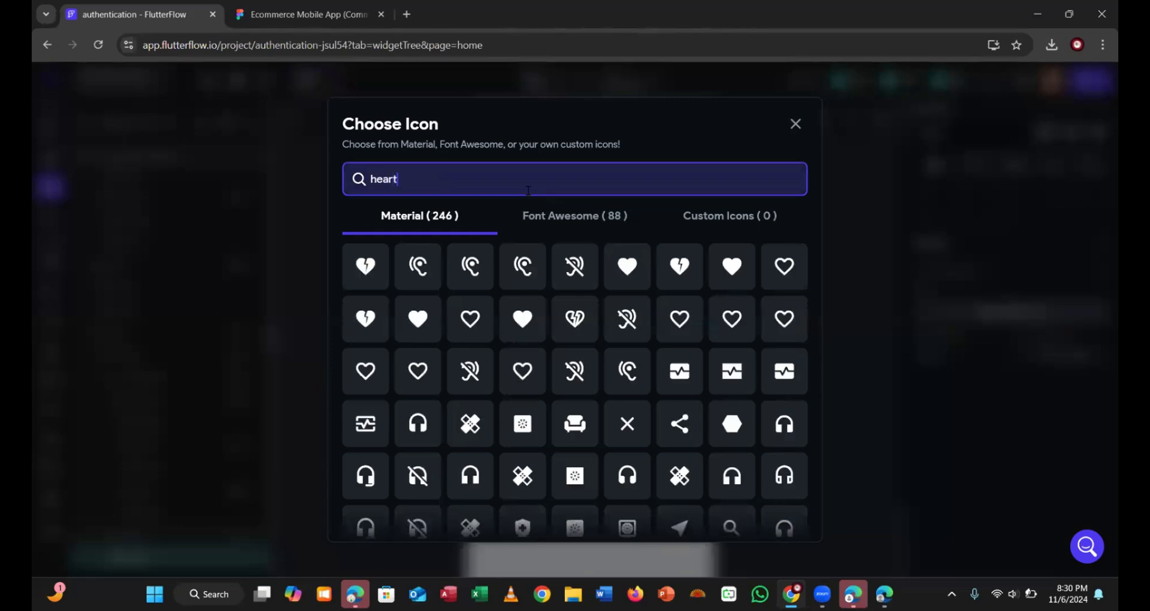
click(573, 266)
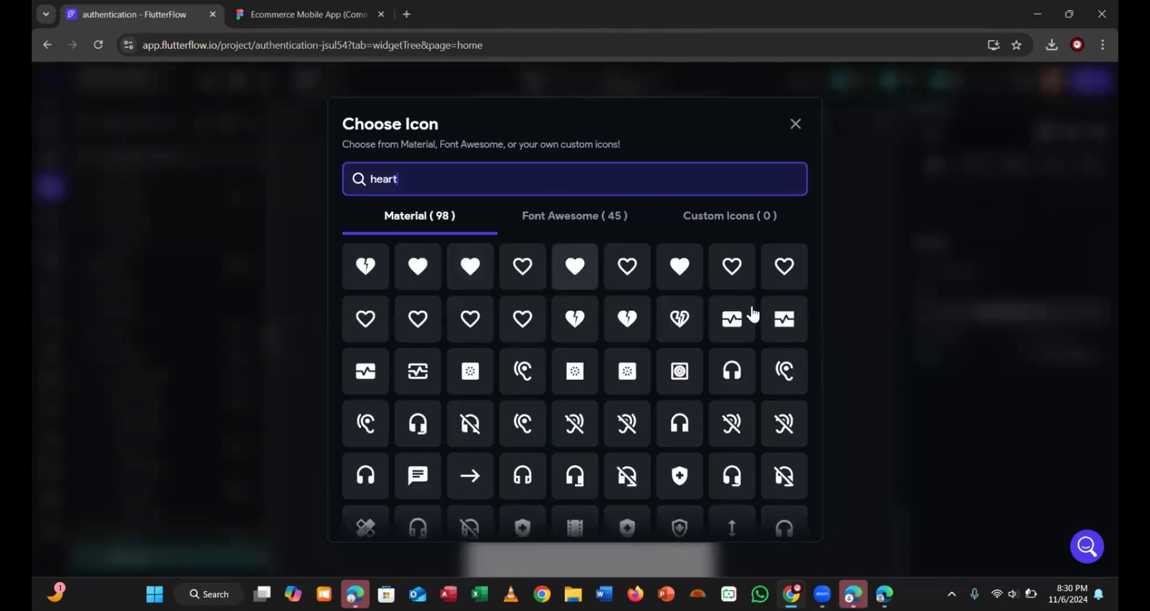
click(734, 271)
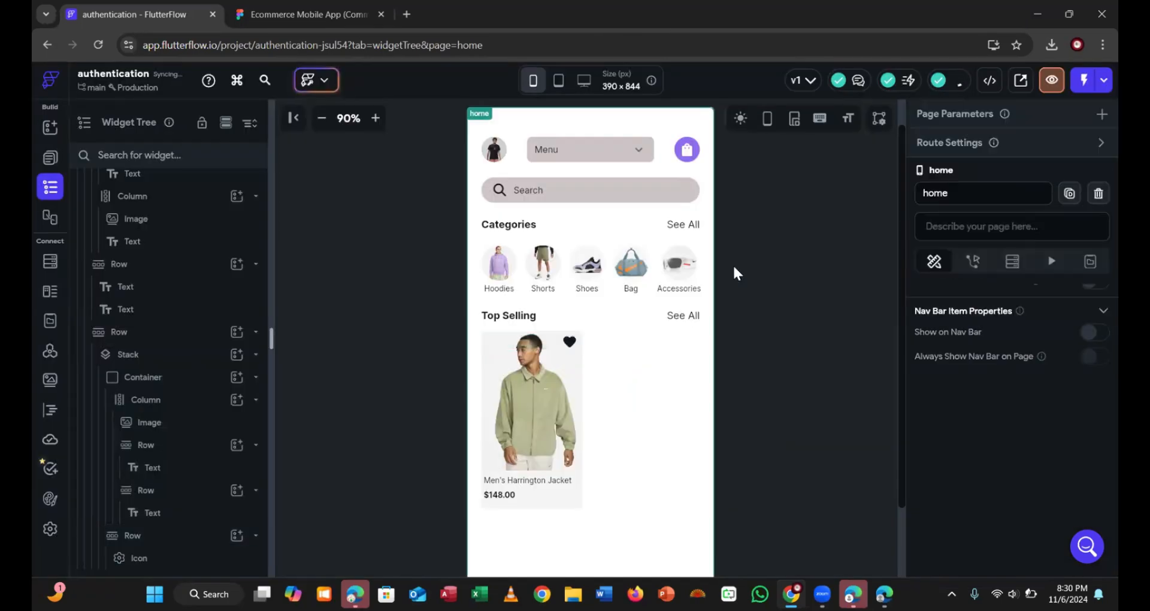
Compare with the Figma card, search icons for "heart" and change the jacket card's icon to the outlined Favorite Border
click(271, 13)
click(117, 13)
click(569, 343)
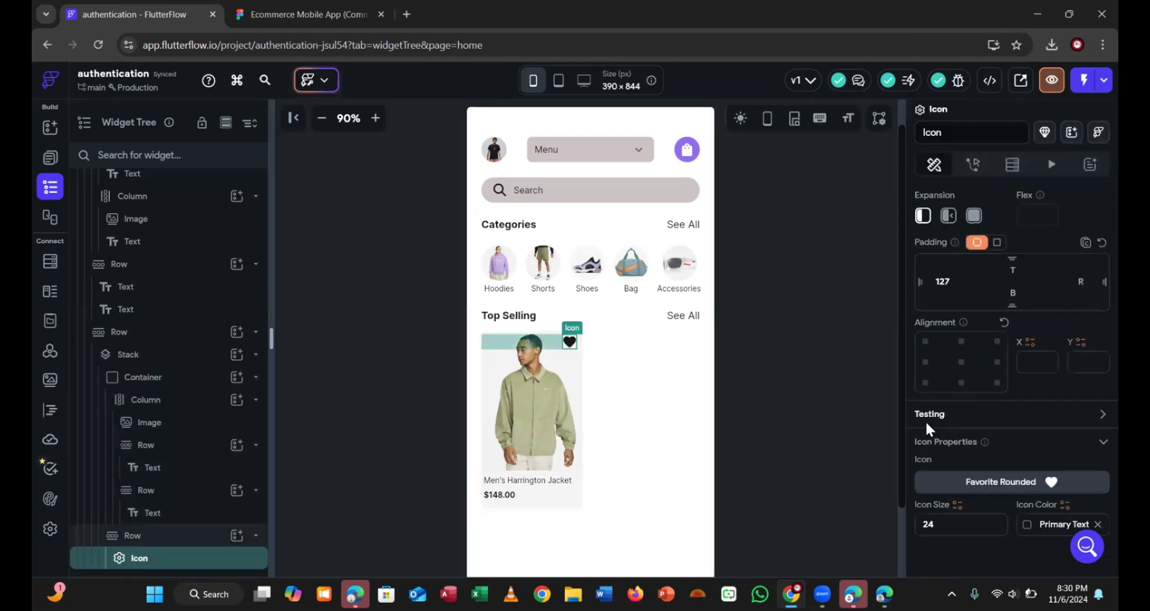
click(999, 484)
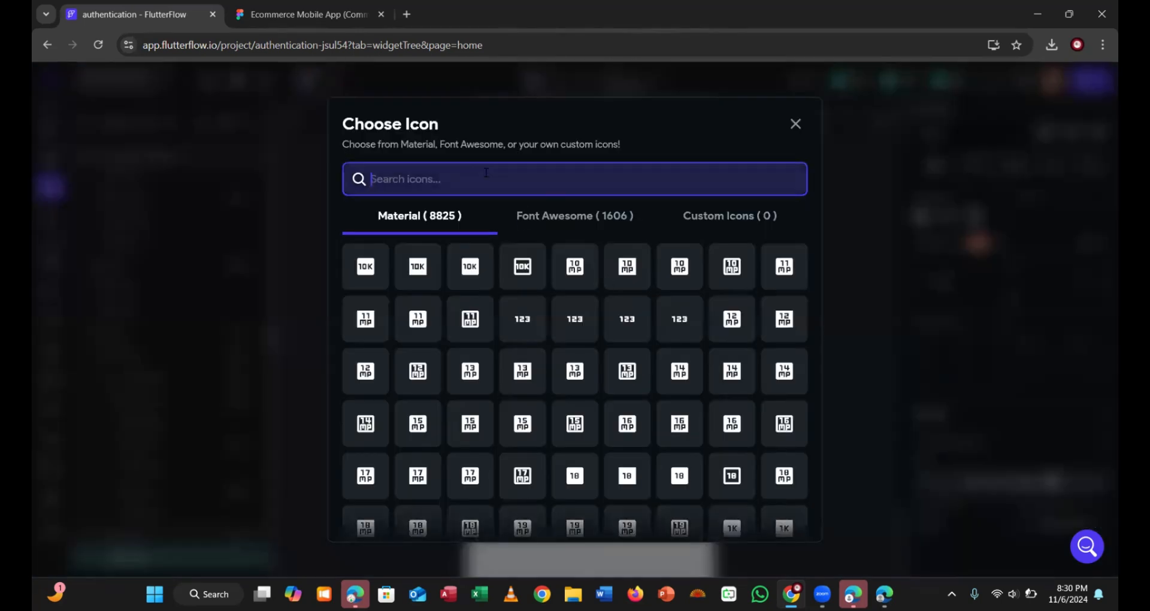
text(heart)
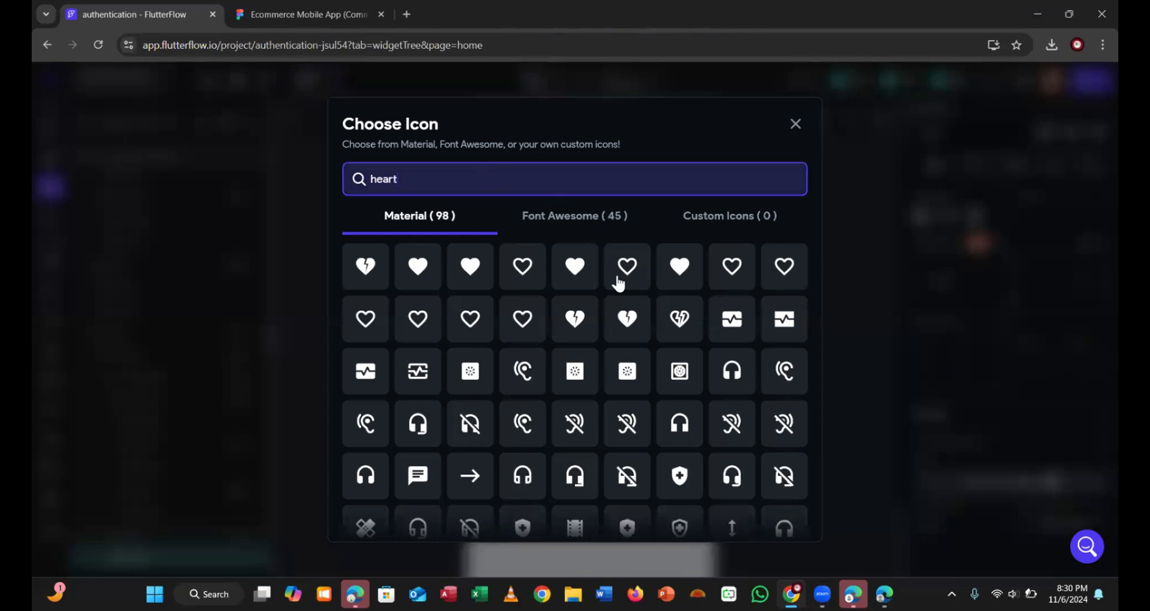
click(624, 282)
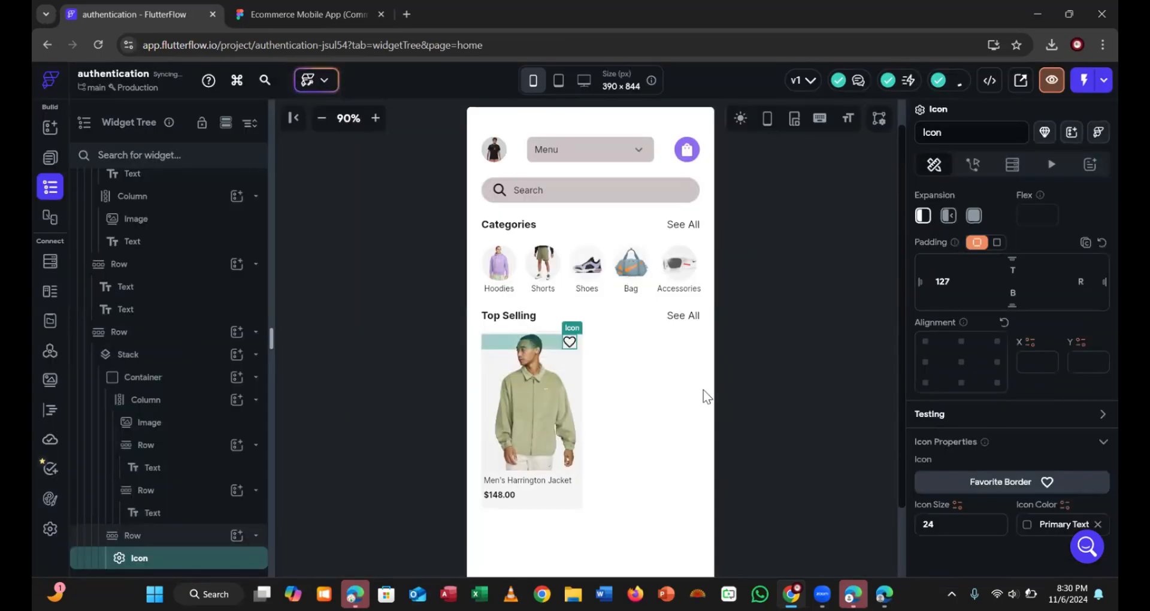
click(716, 413)
Check the next product card in Figma and duplicate the jacket card's Container inside the Stack in FlutterFlow
click(313, 21)
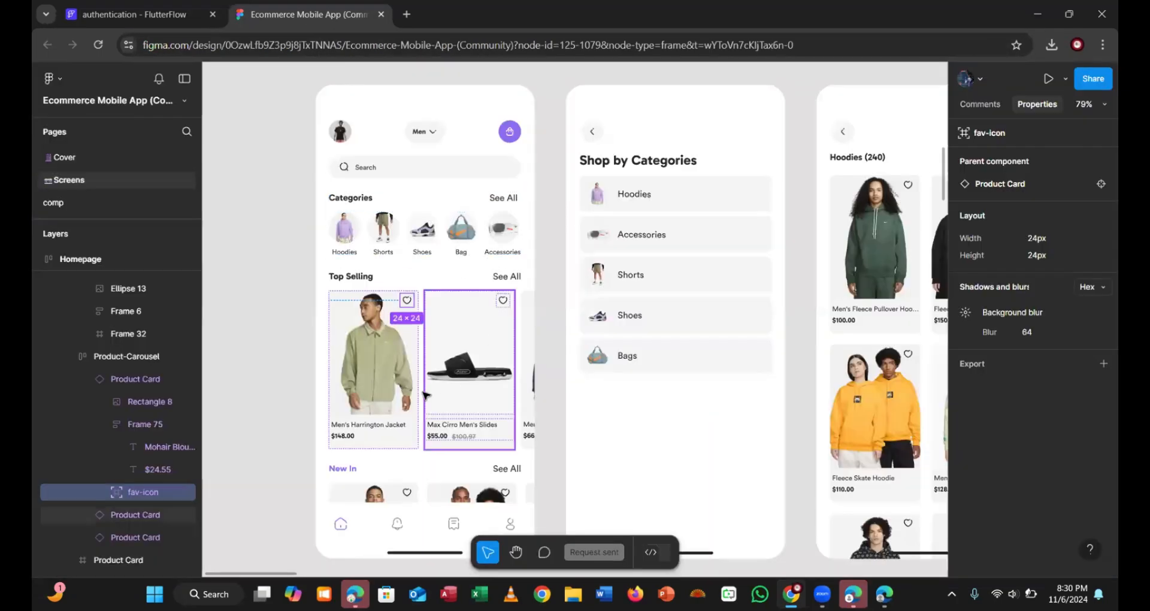
click(138, 8)
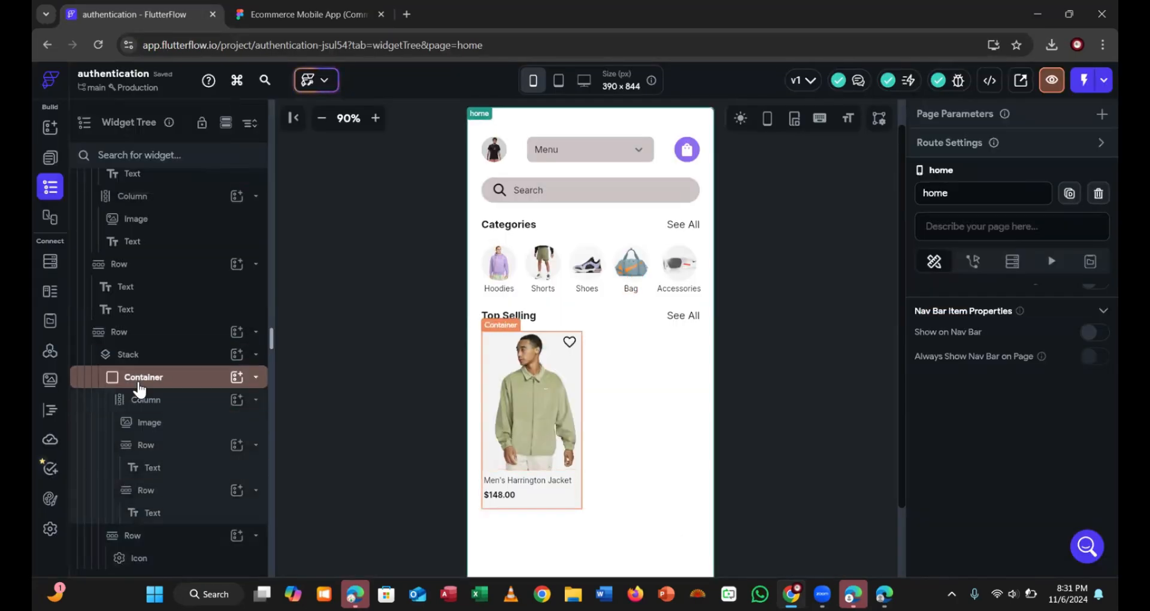
right_click(139, 388)
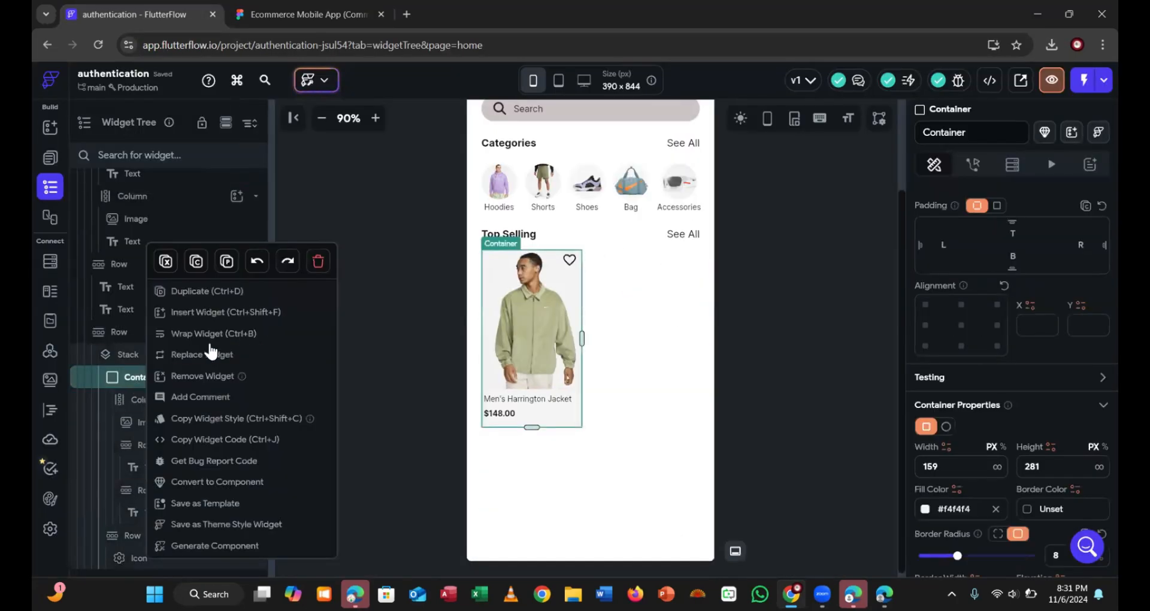
click(225, 293)
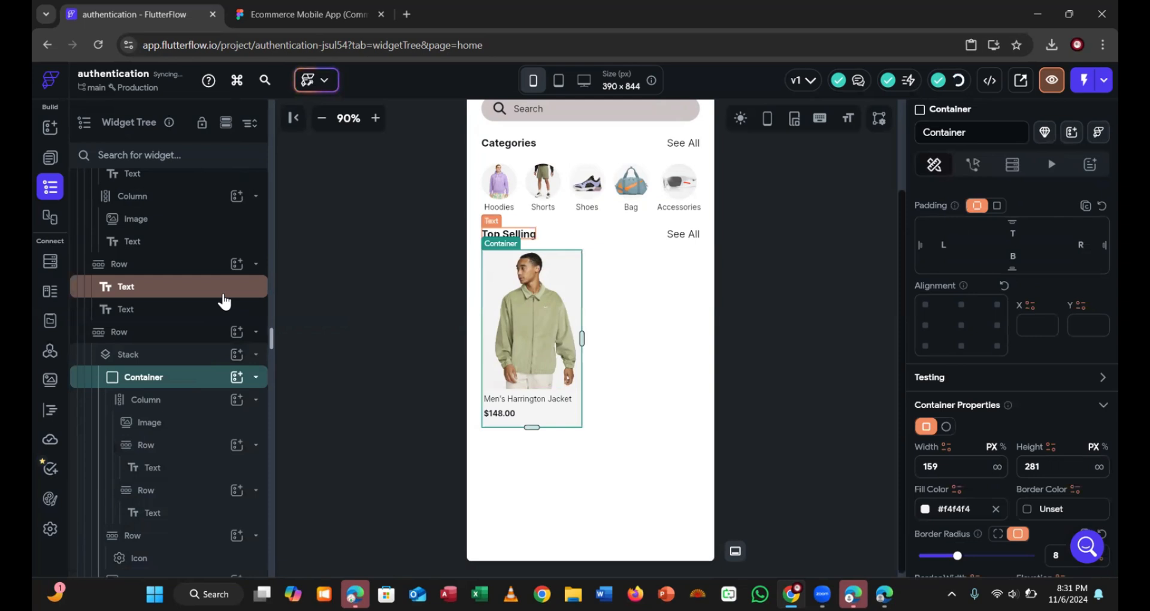
drag(224, 301, 162, 566)
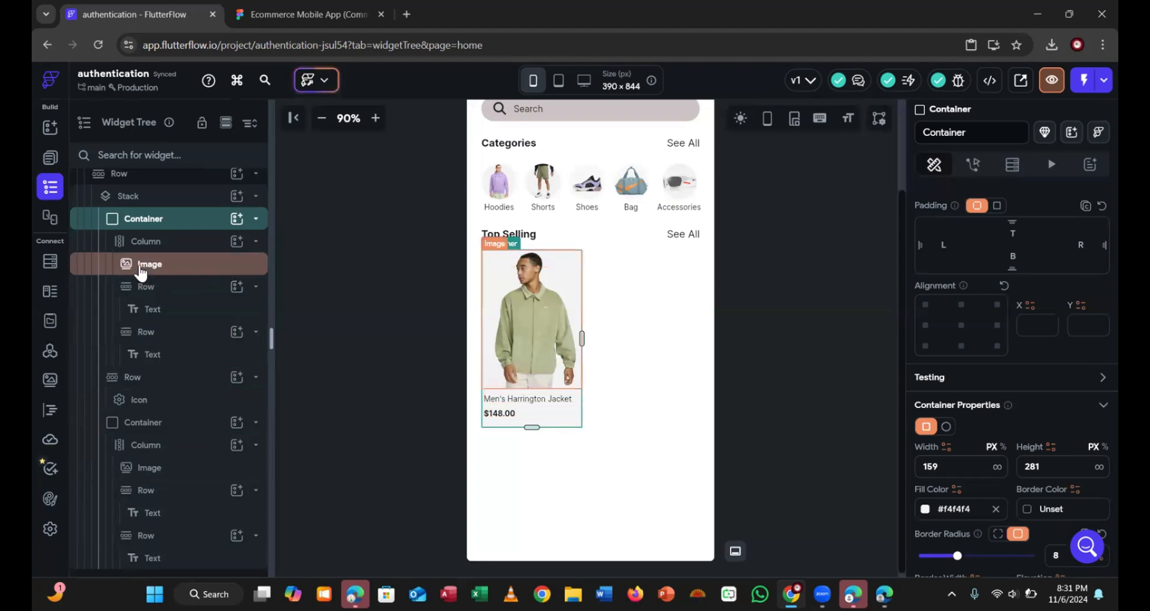
Delete the duplicated Container below the icon Row inside the jacket card's Stack
scroll(140, 272, up, 2)
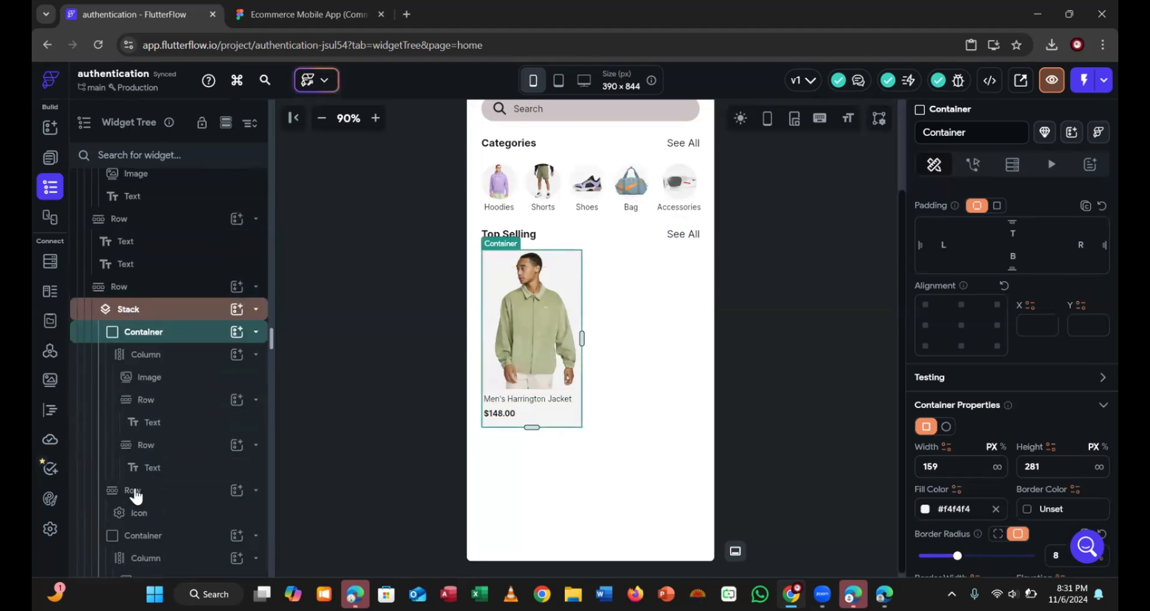
right_click(144, 539)
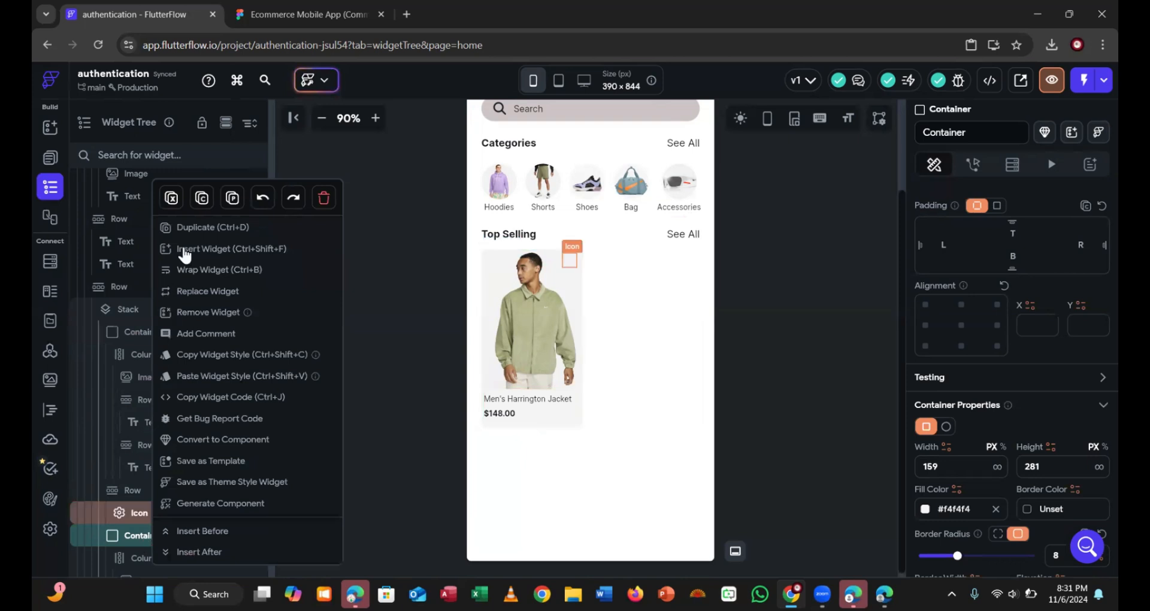
click(323, 200)
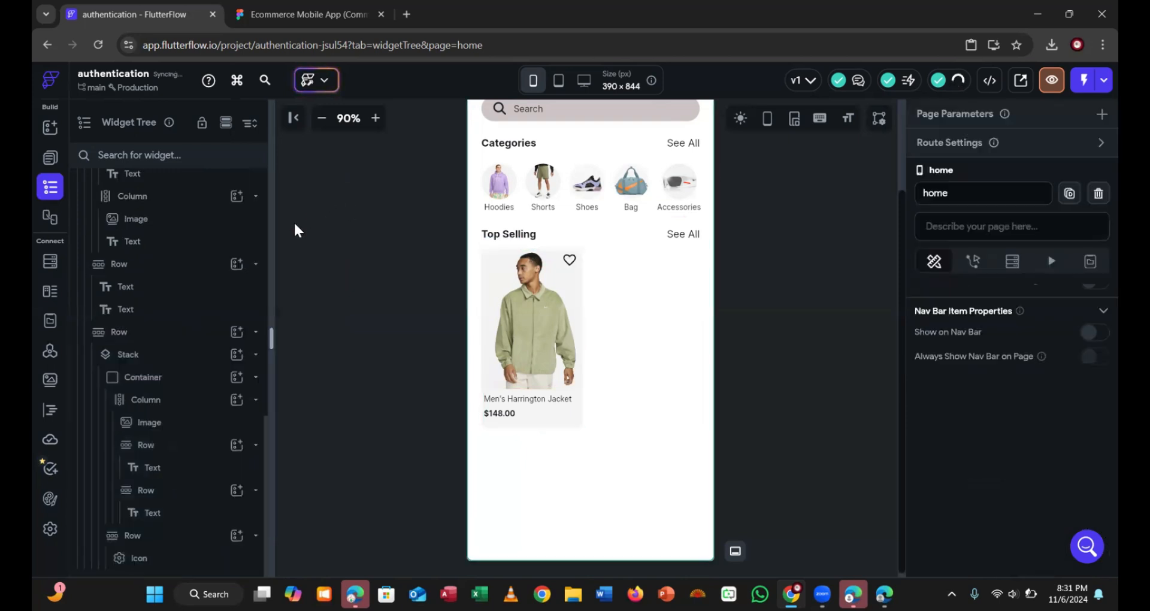
Duplicate the jacket card's entire Stack within its Row and collapse both Stacks in the widget tree
click(138, 356)
click(140, 357)
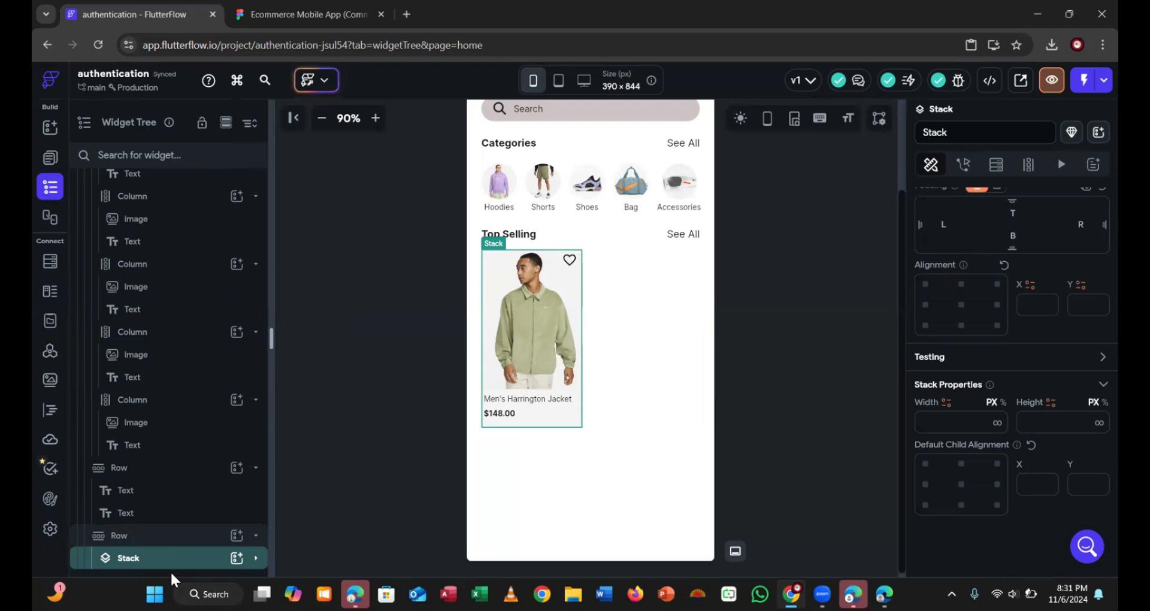
right_click(150, 566)
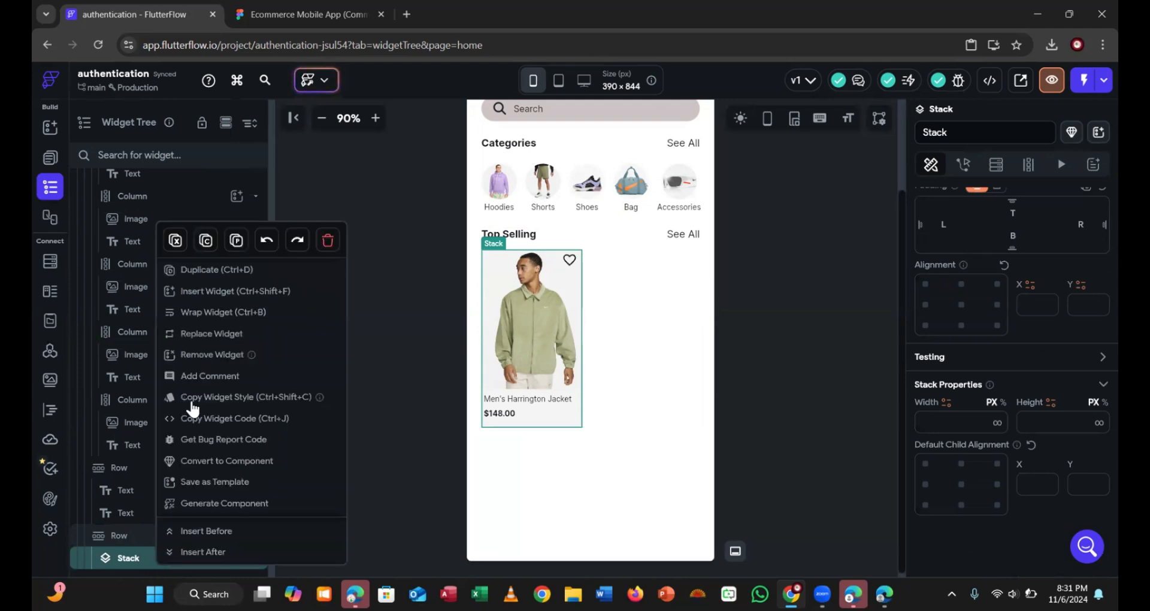
click(192, 269)
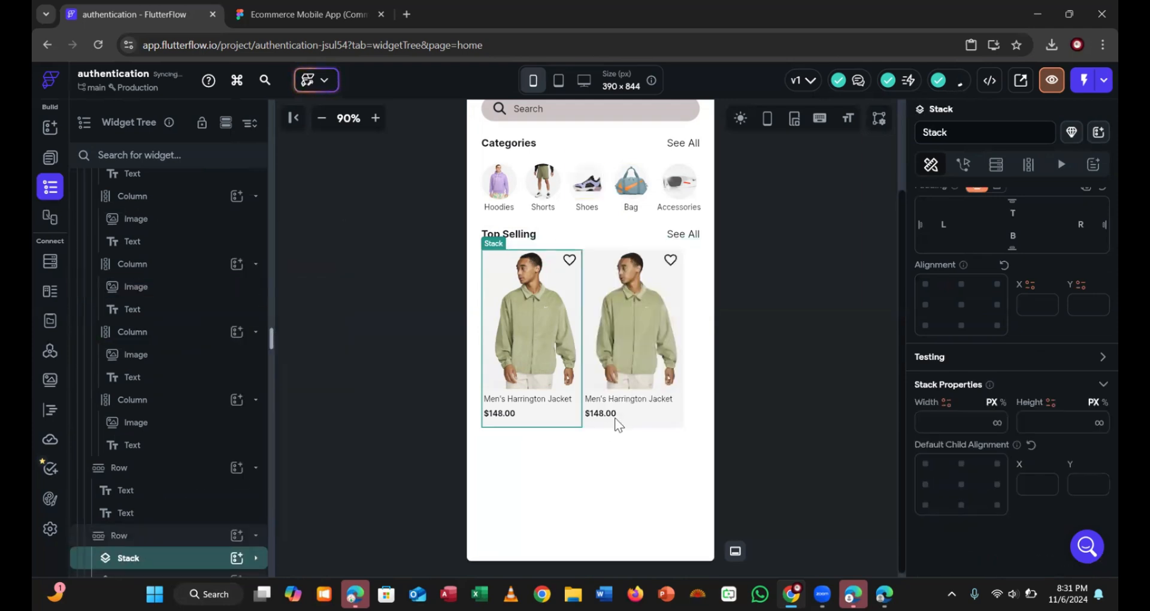
scroll(159, 533, down, 2)
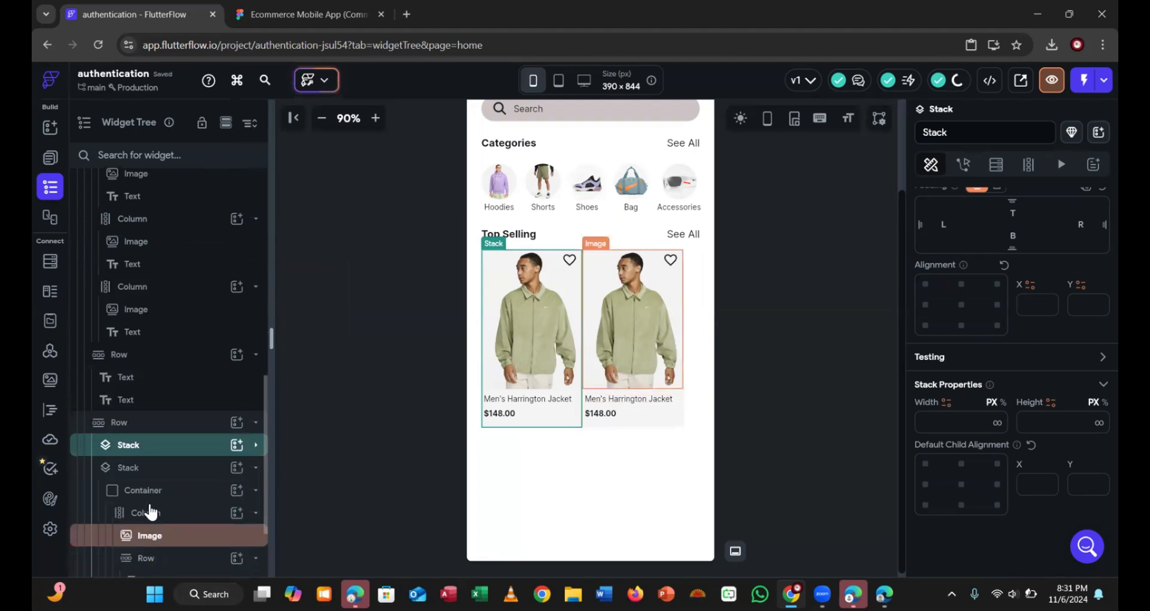
click(132, 472)
scroll(133, 473, up, 2)
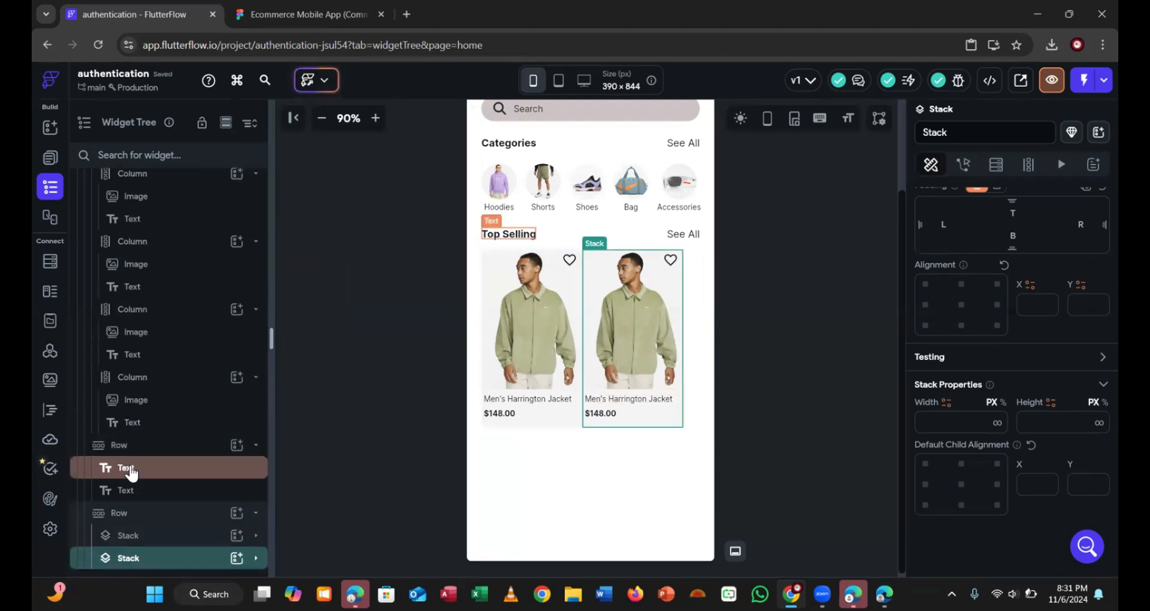
Check the gap between the product cards in Figma and give the second Stack in FlutterFlow a left padding of 12
click(302, 14)
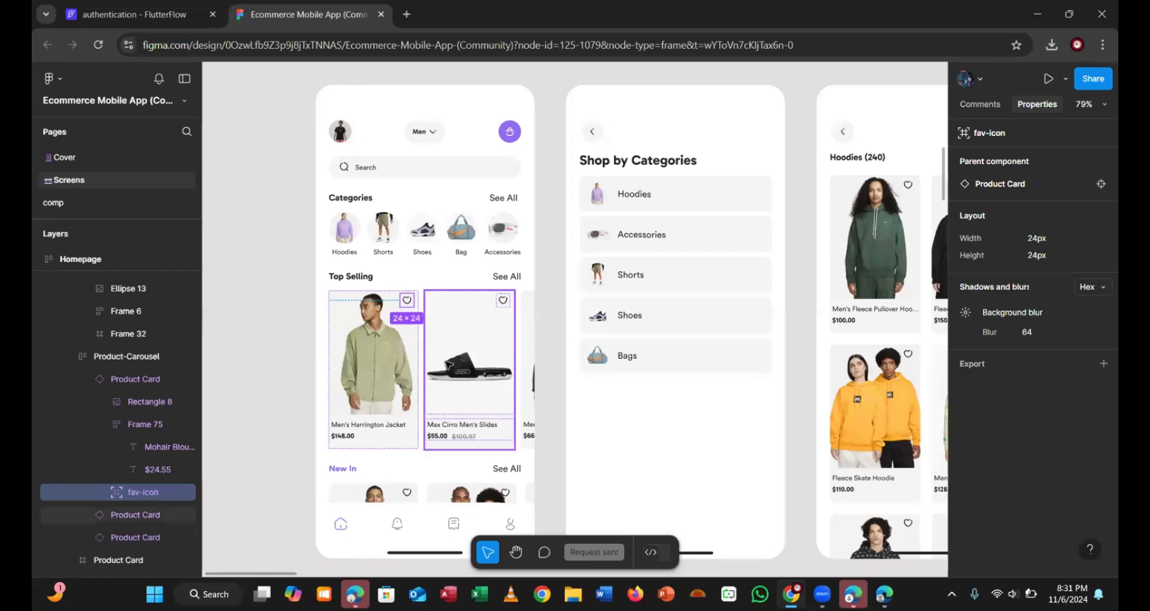
click(442, 357)
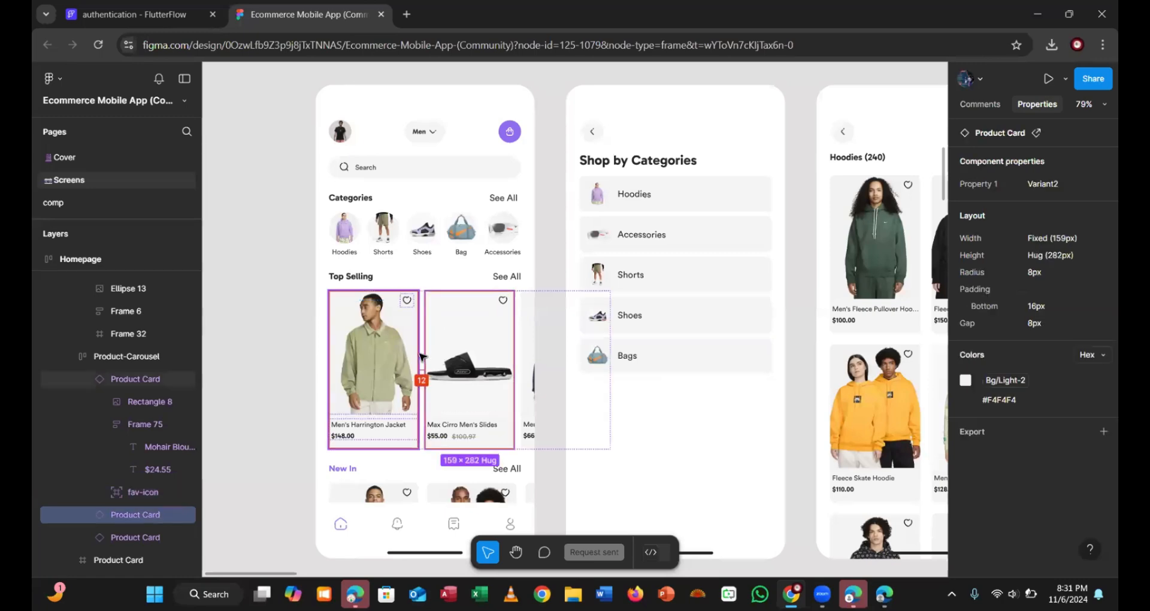
click(102, 14)
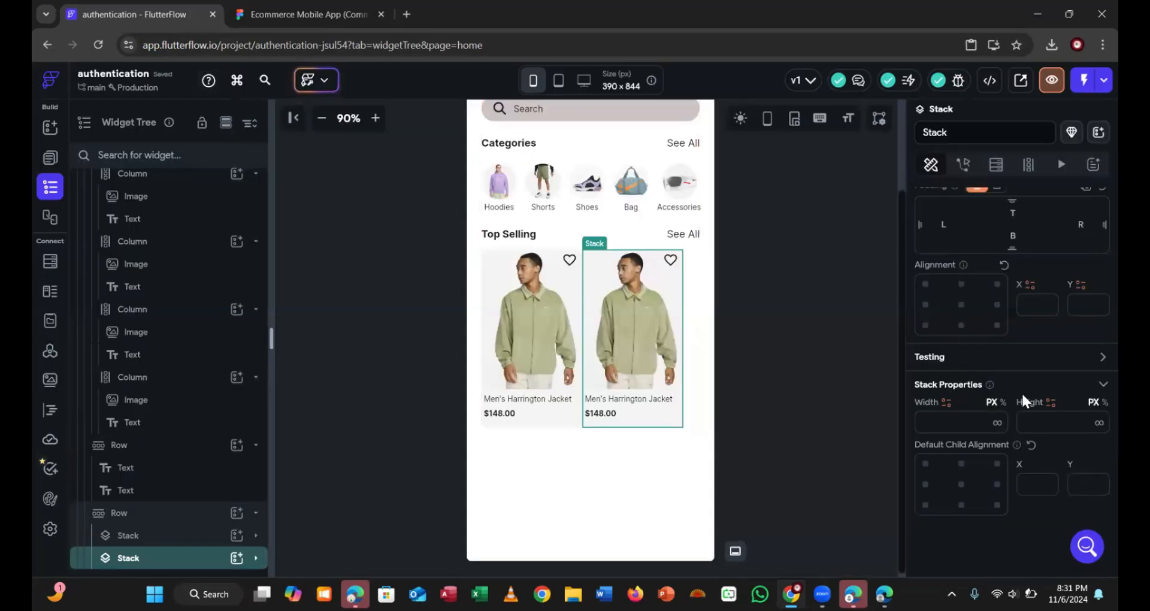
scroll(990, 340, up, 4)
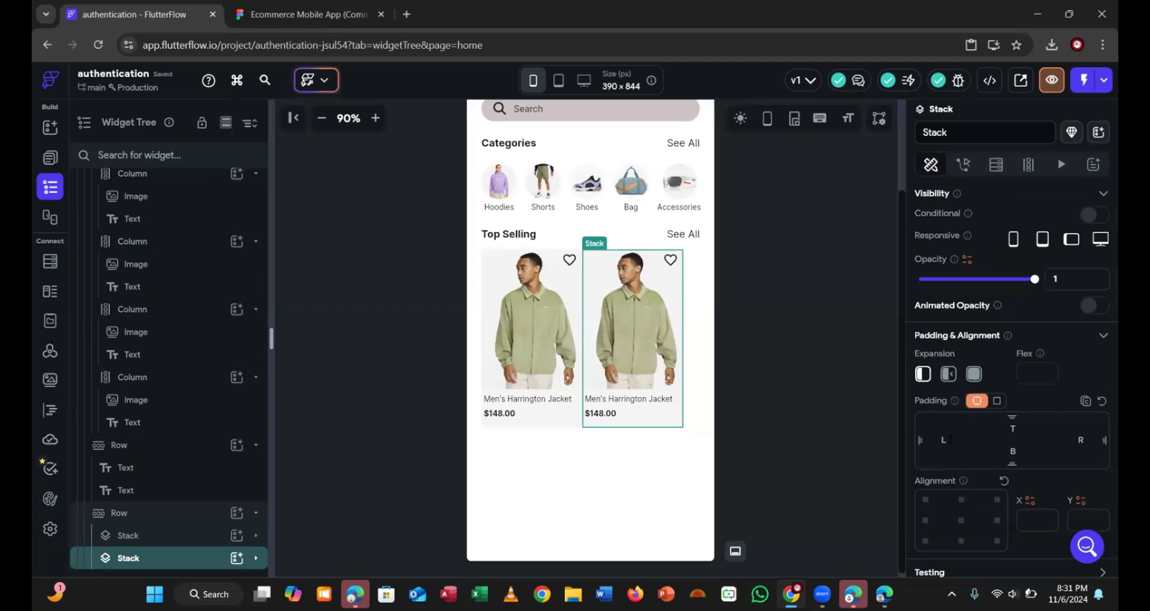
text(12)
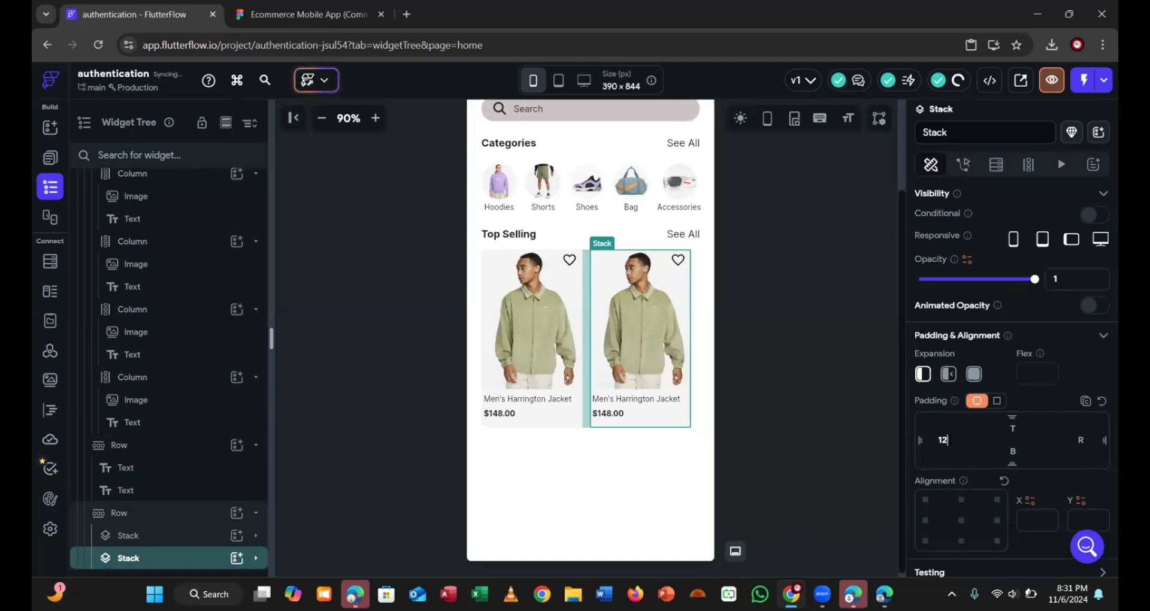
click(820, 419)
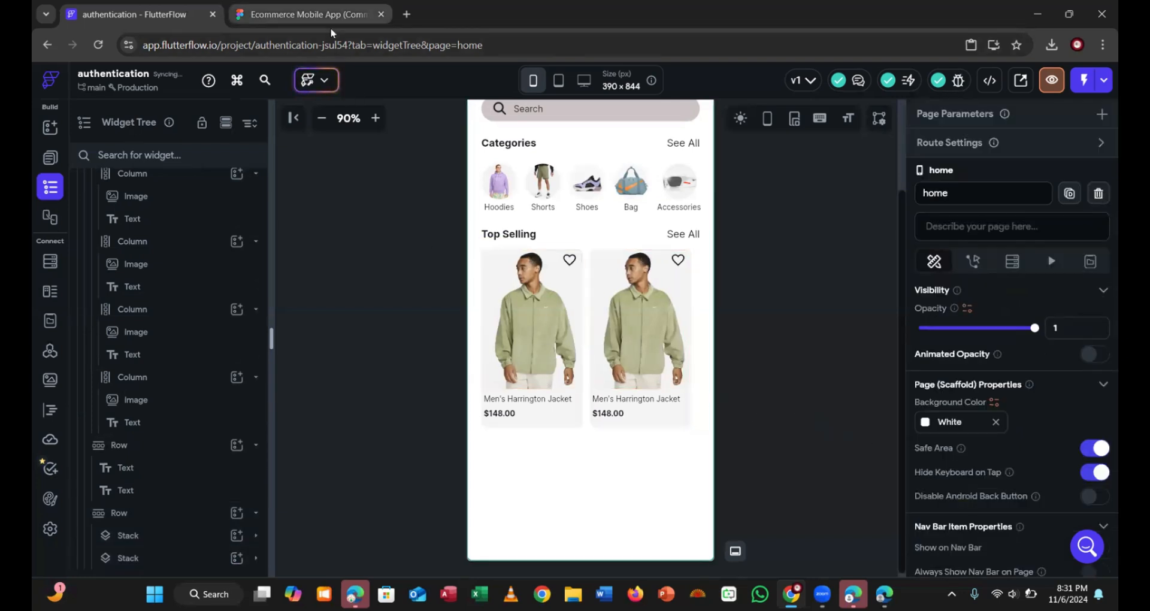
In Figma, export the slides image of the second product card as a 1x PNG
click(308, 13)
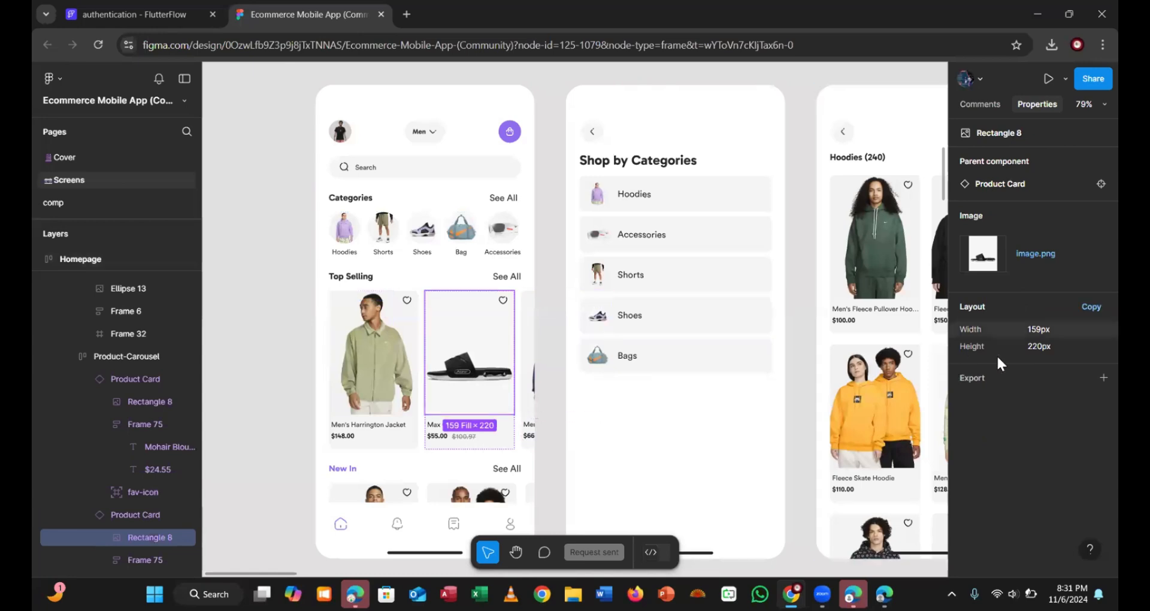
click(995, 382)
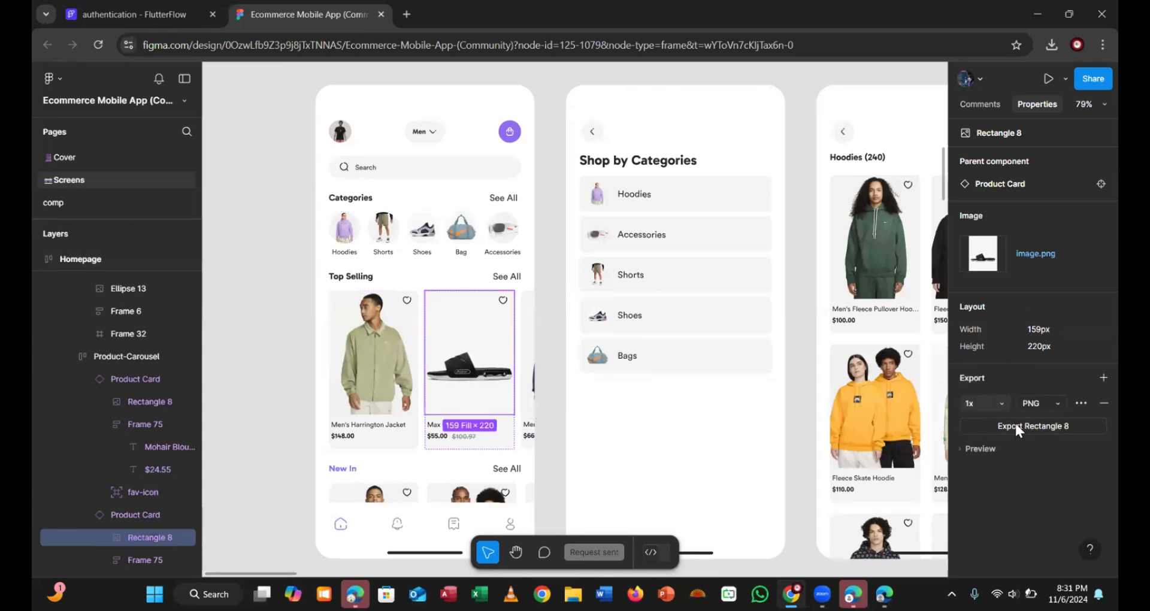
click(1016, 426)
Back in FlutterFlow, replace the second card's image by uploading Rectangle 8 (2) from Downloads
click(177, 24)
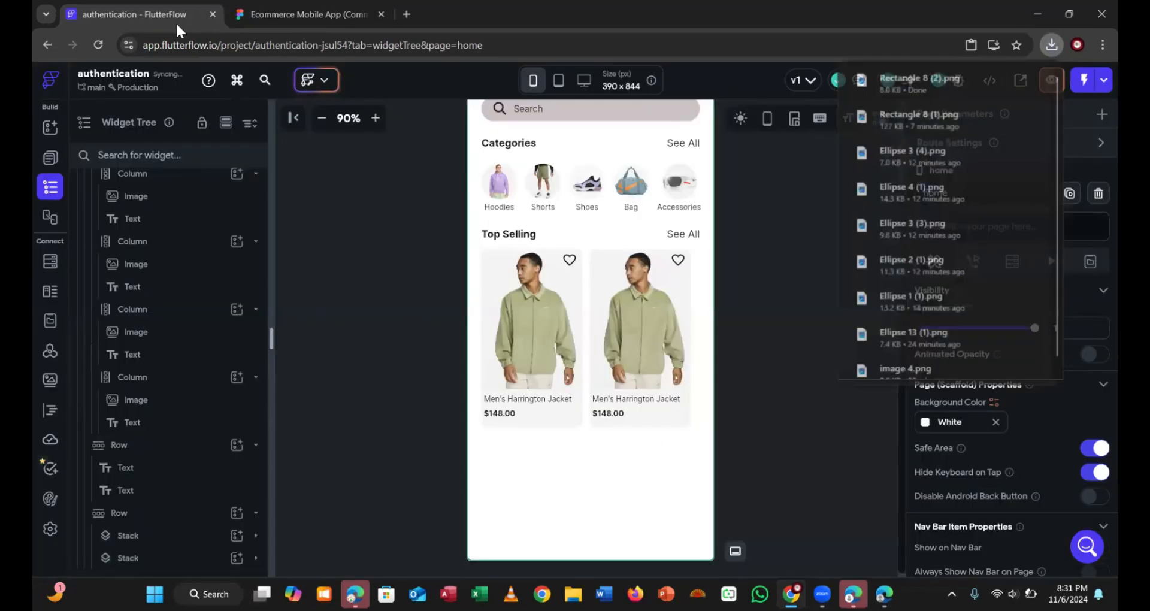
click(658, 315)
scroll(1001, 417, down, 4)
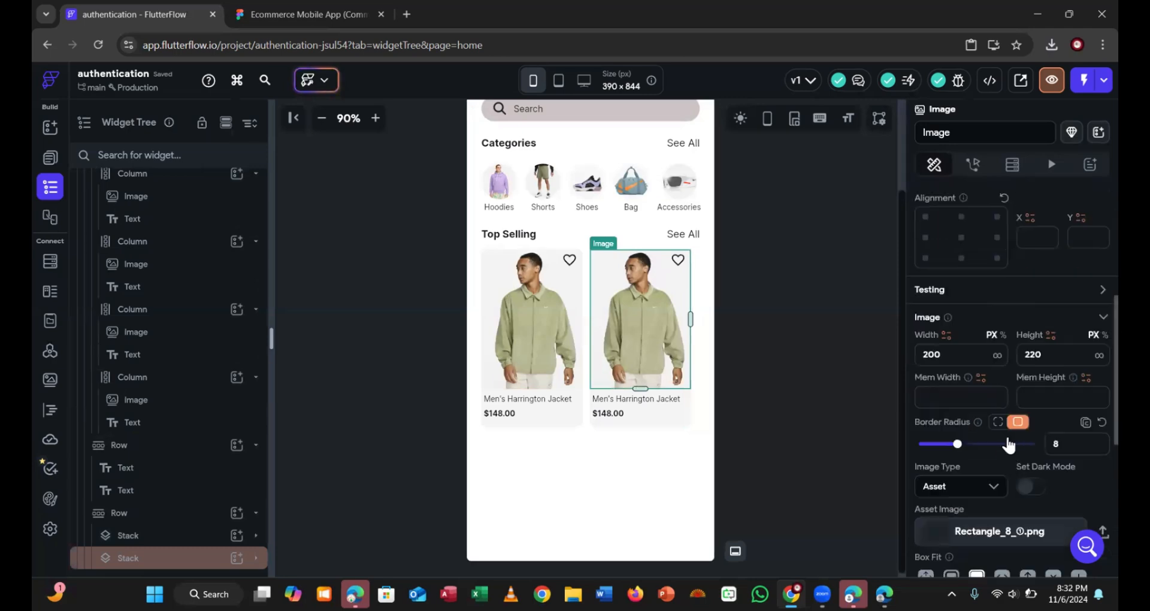
scroll(1047, 418, down, 3)
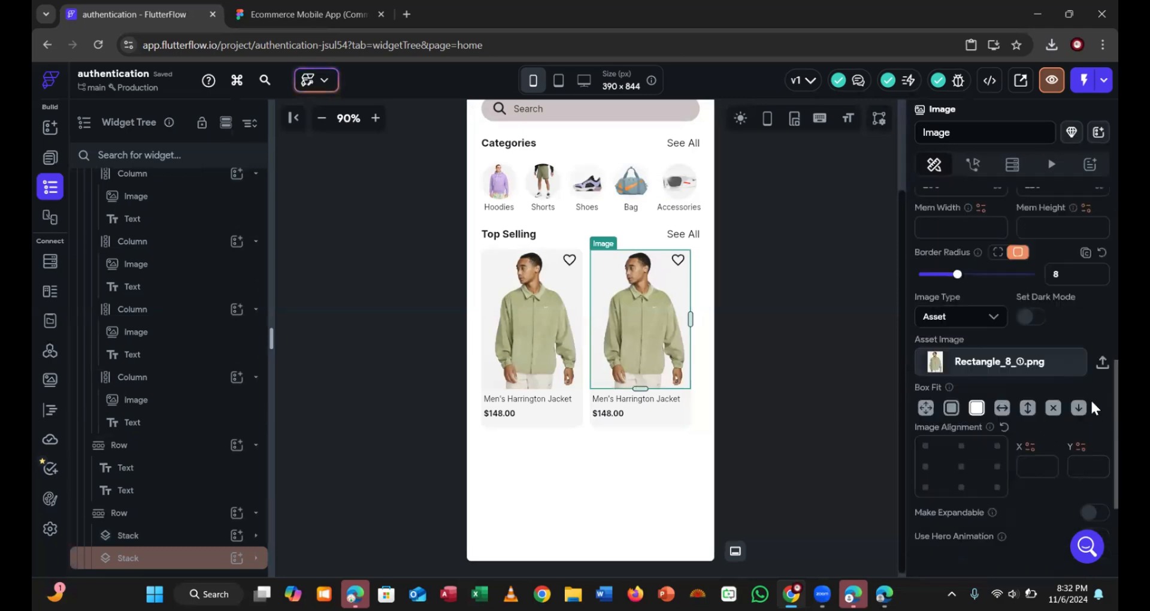
click(1100, 364)
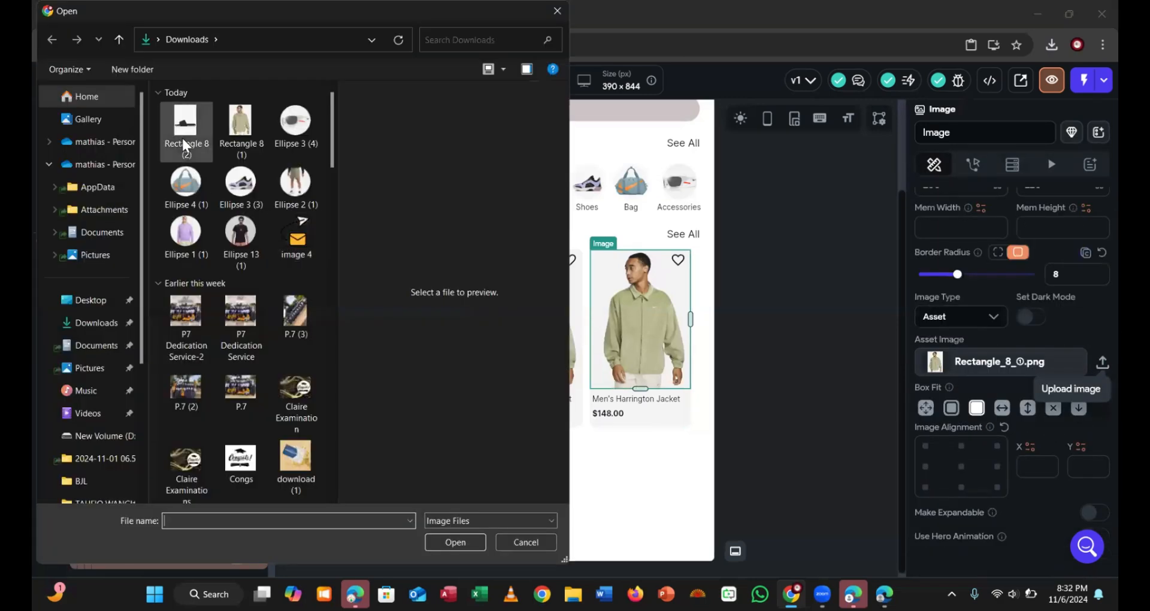
click(183, 145)
click(444, 534)
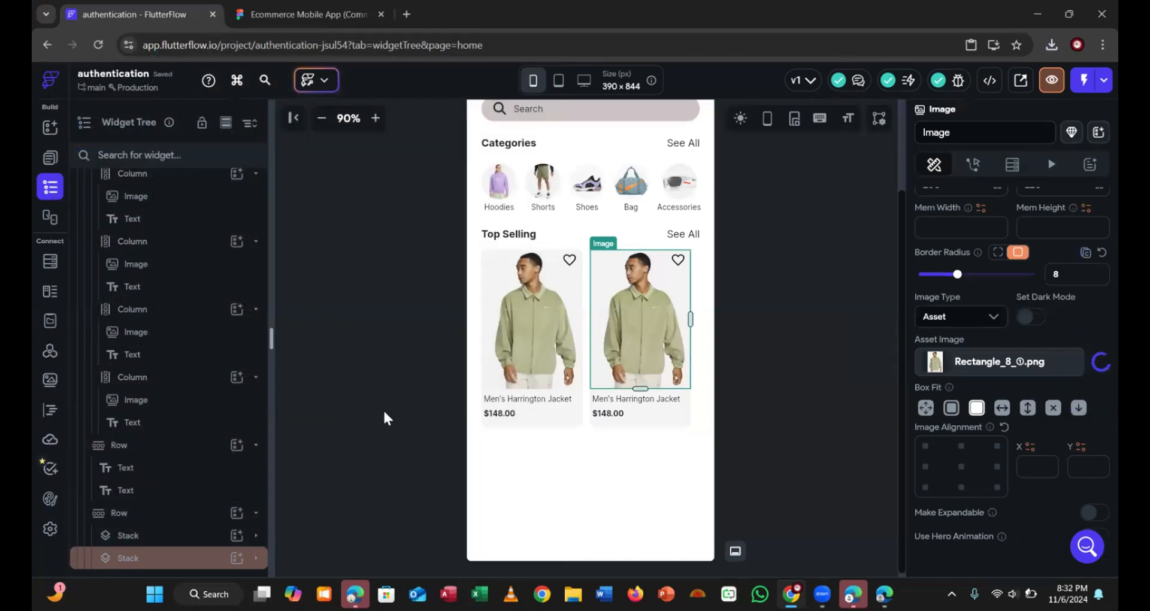
Take the second product's name from Figma and set the second card's title in FlutterFlow to "Max Cirro Men's Slides"
click(311, 14)
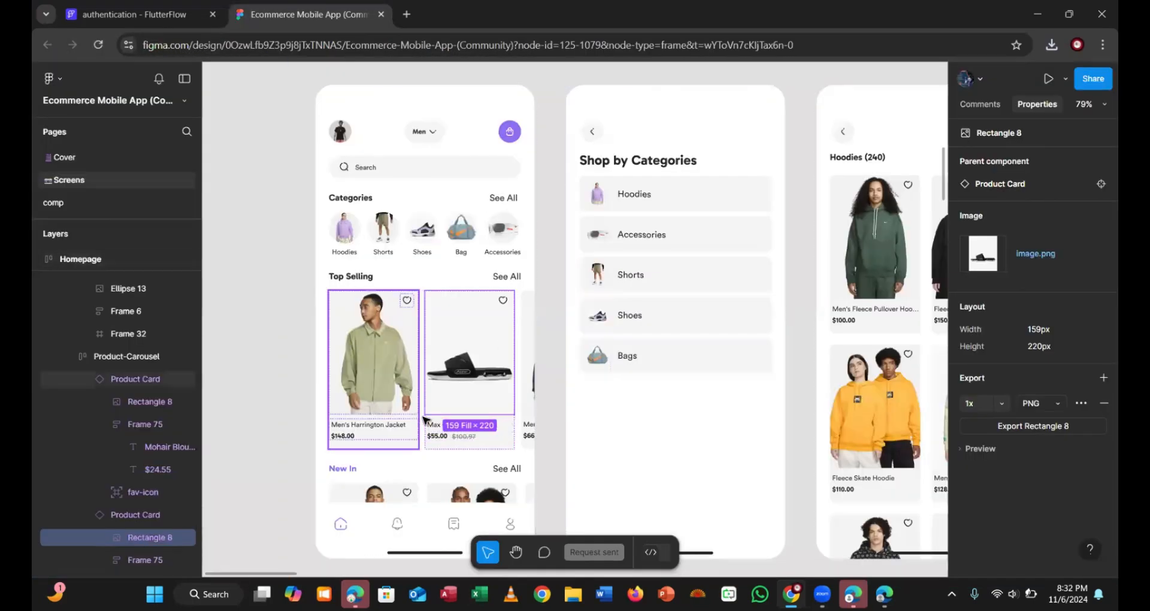
click(449, 438)
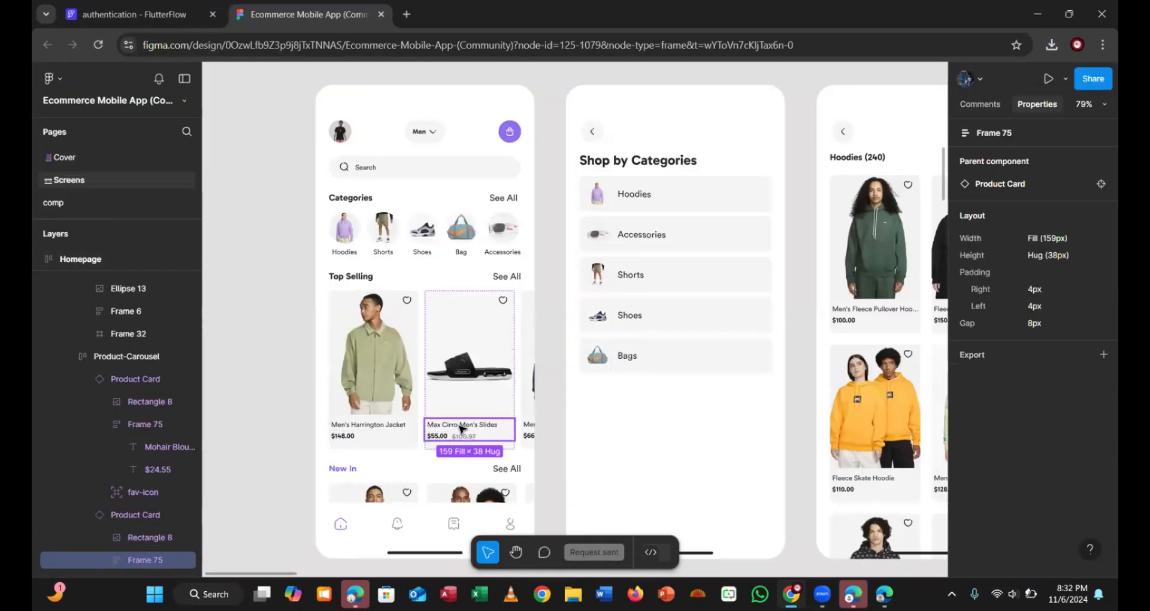
double_click(459, 425)
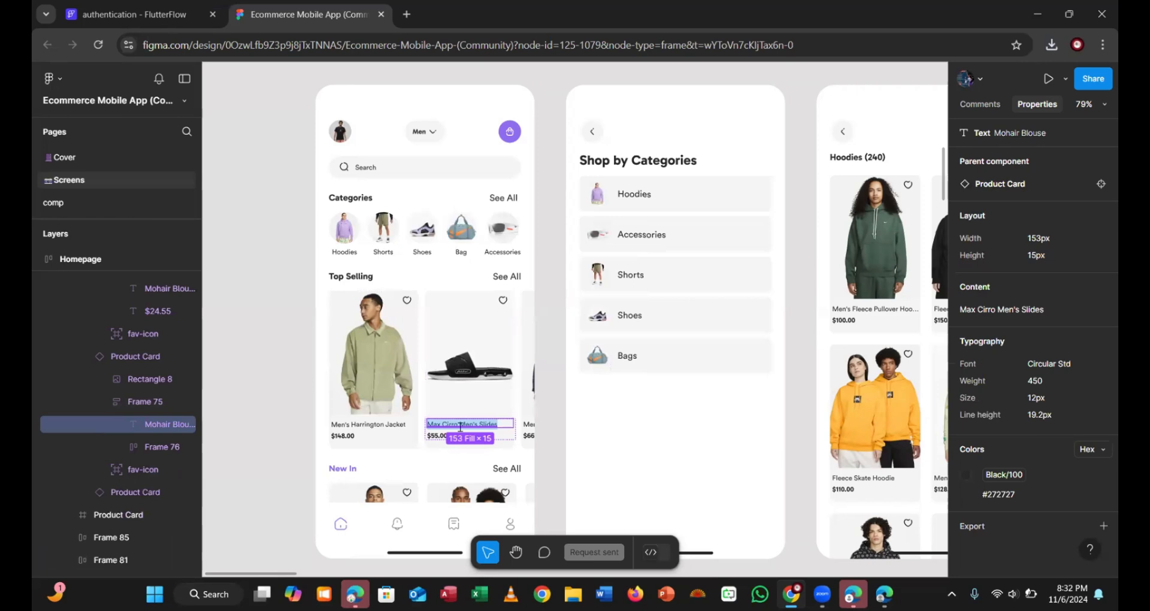
click(132, 14)
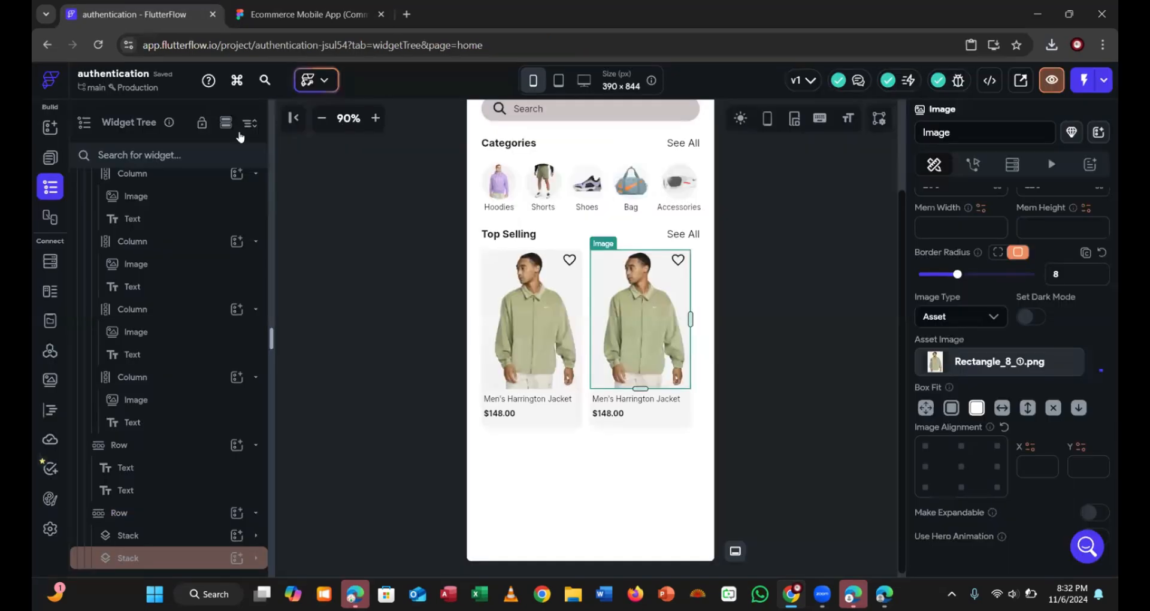
click(613, 396)
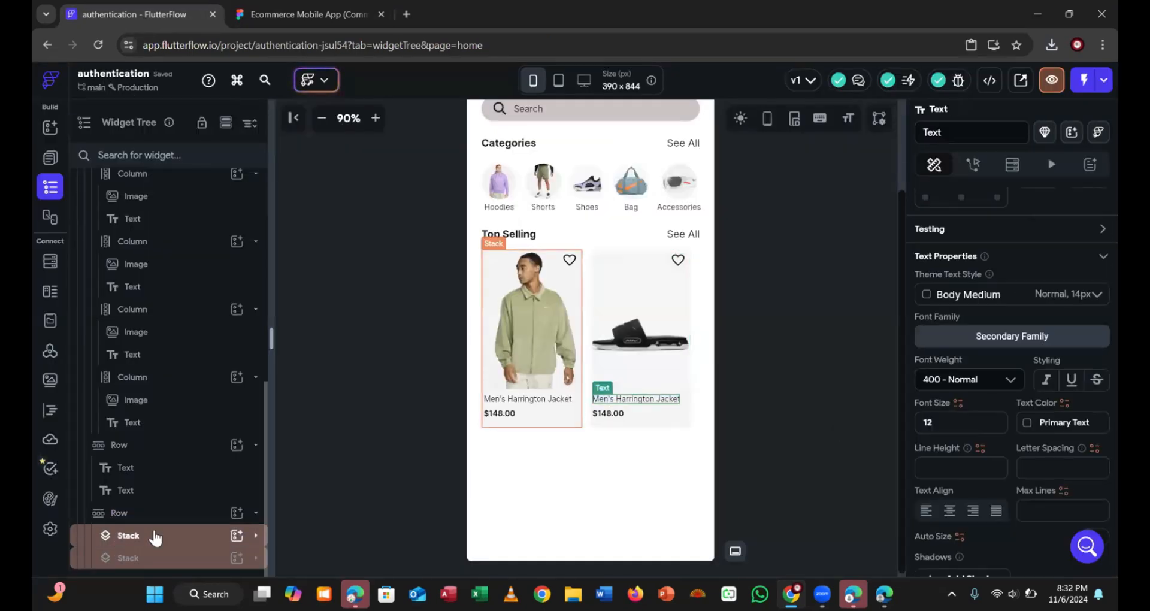
scroll(965, 326, up, 3)
scroll(970, 320, up, 3)
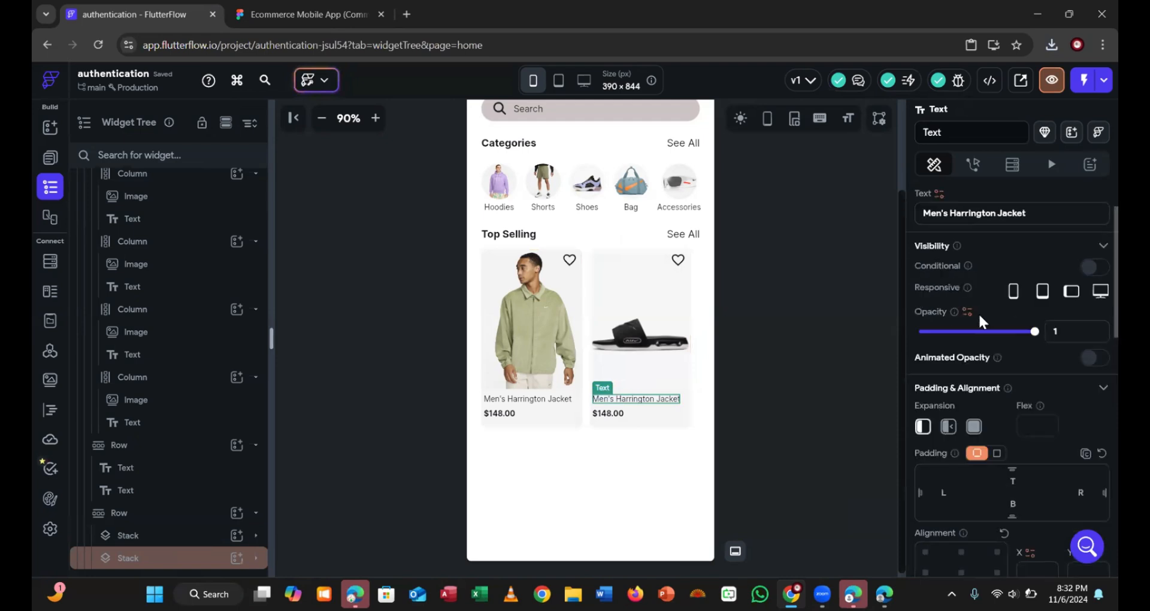
scroll(1008, 359, up, 2)
click(1027, 270)
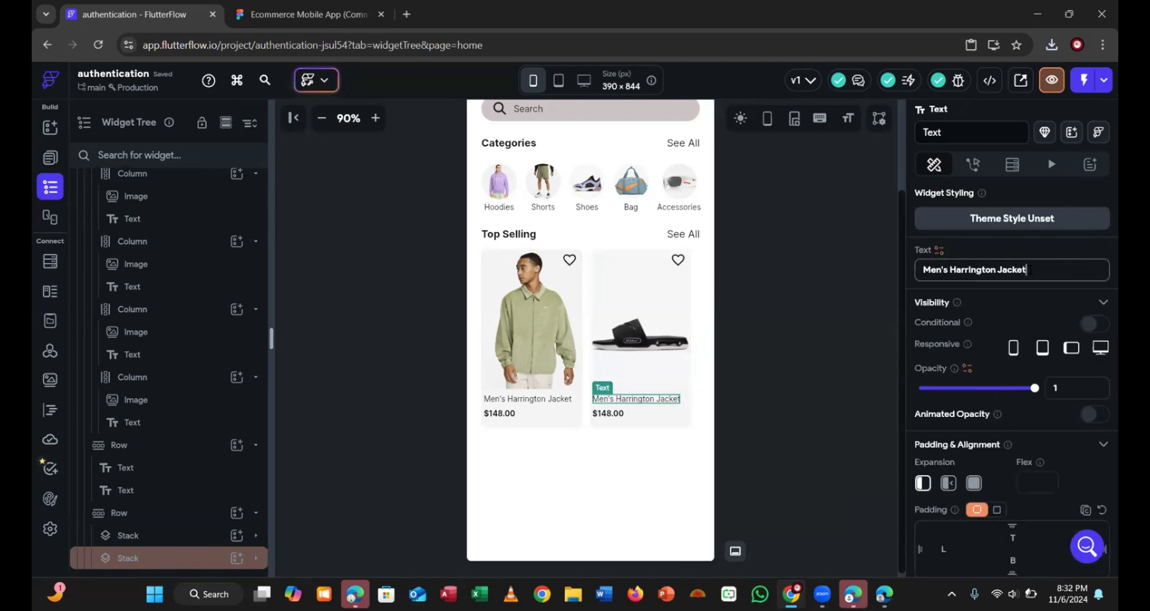
key(ctrl+a)
text(Max Cirro Men's Slides)
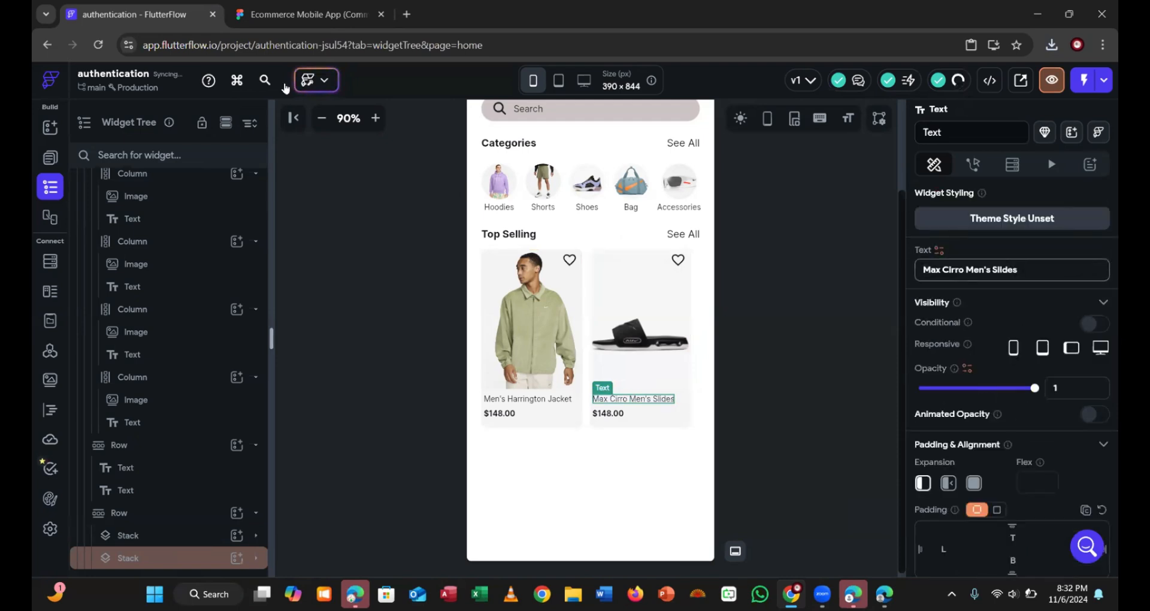
Take the slides' current price from Figma and set the second card's price text in FlutterFlow to "$55.00"
click(325, 19)
click(440, 440)
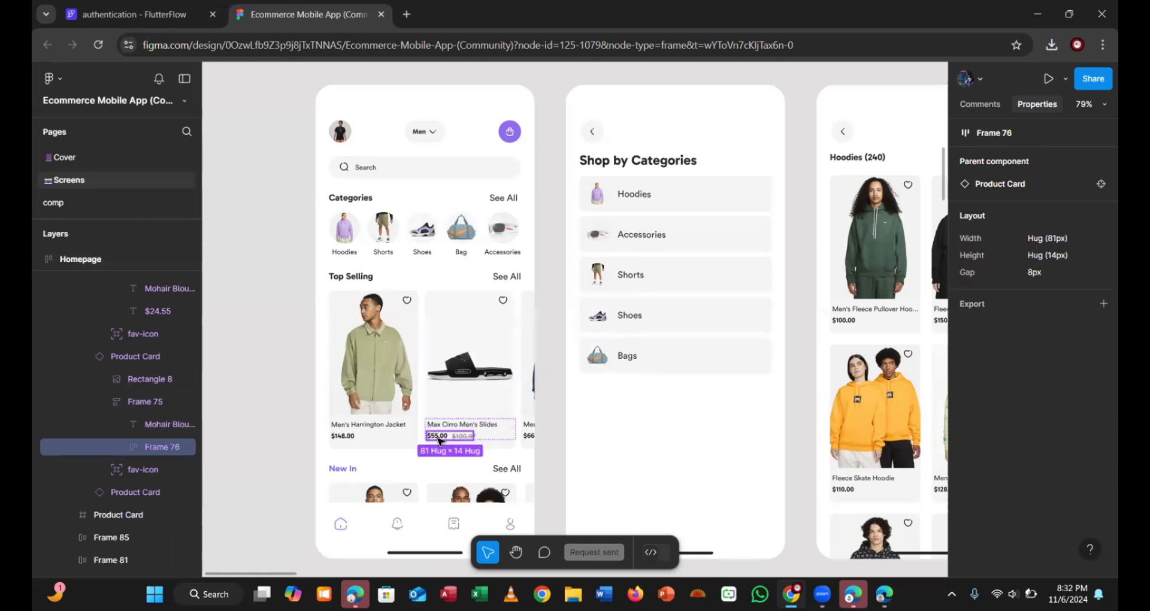
click(438, 439)
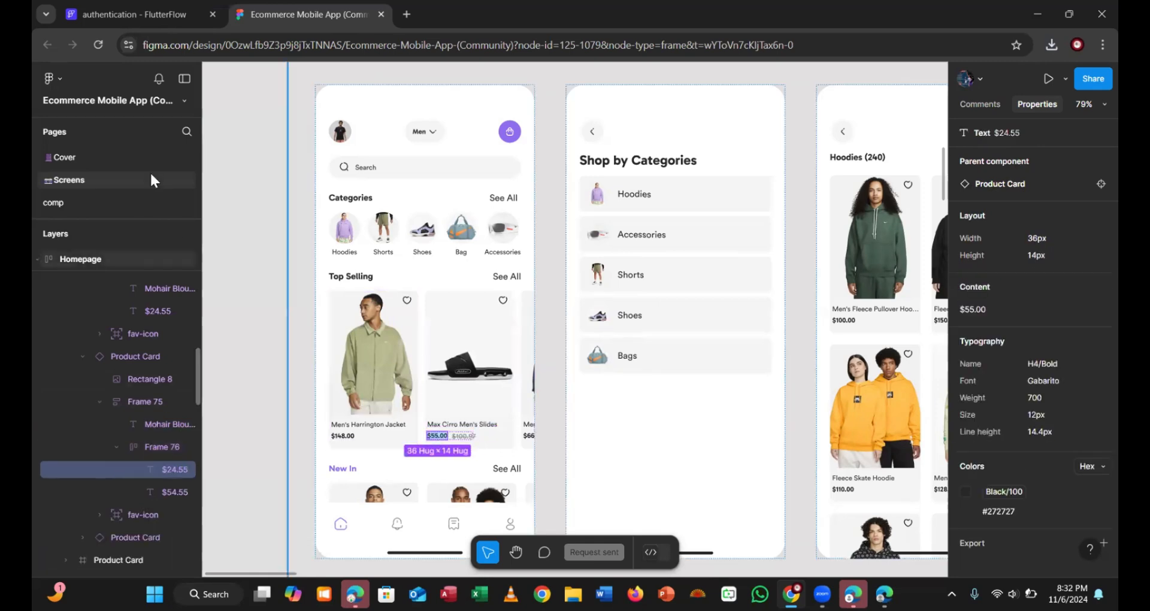
click(135, 15)
click(606, 412)
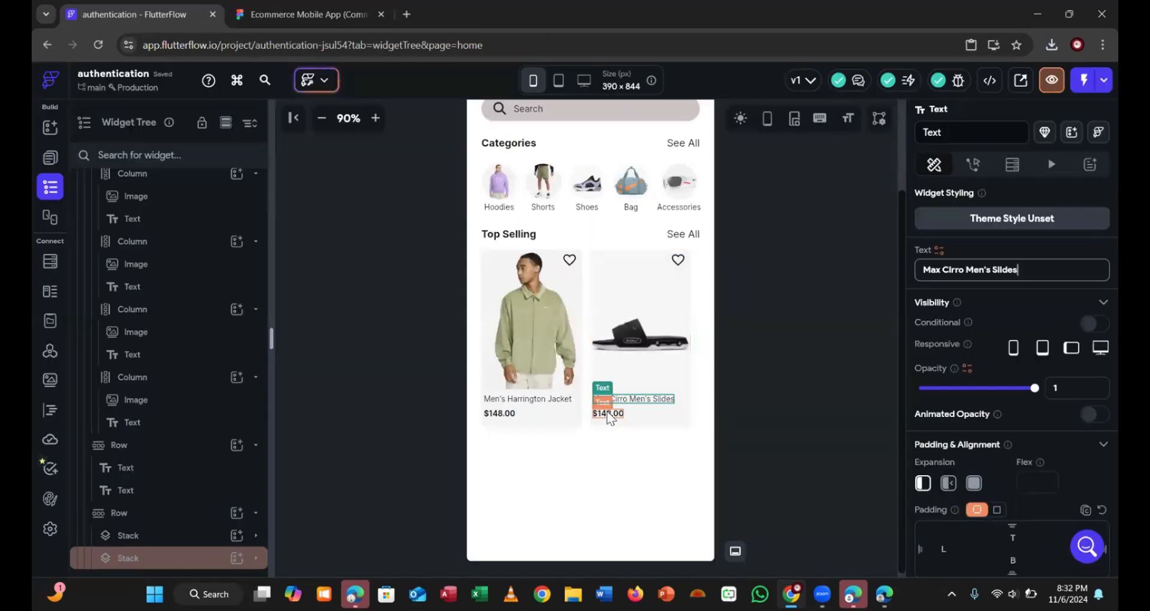
drag(982, 268, 899, 282)
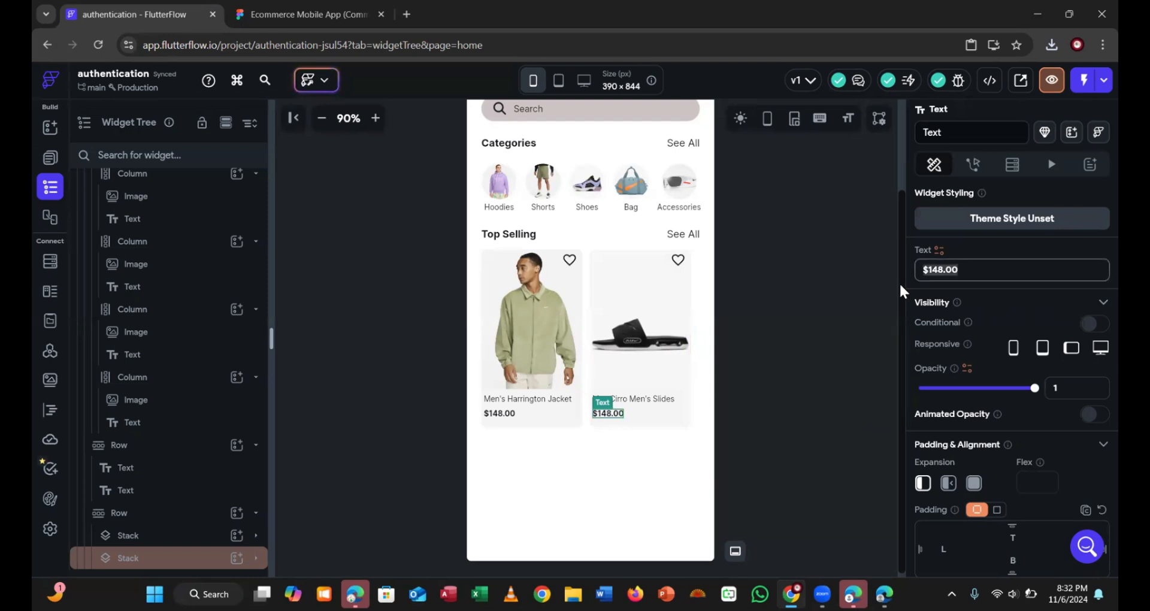
text($55.00)
In Figma, select the crossed-out original price of the slides product card
click(250, 24)
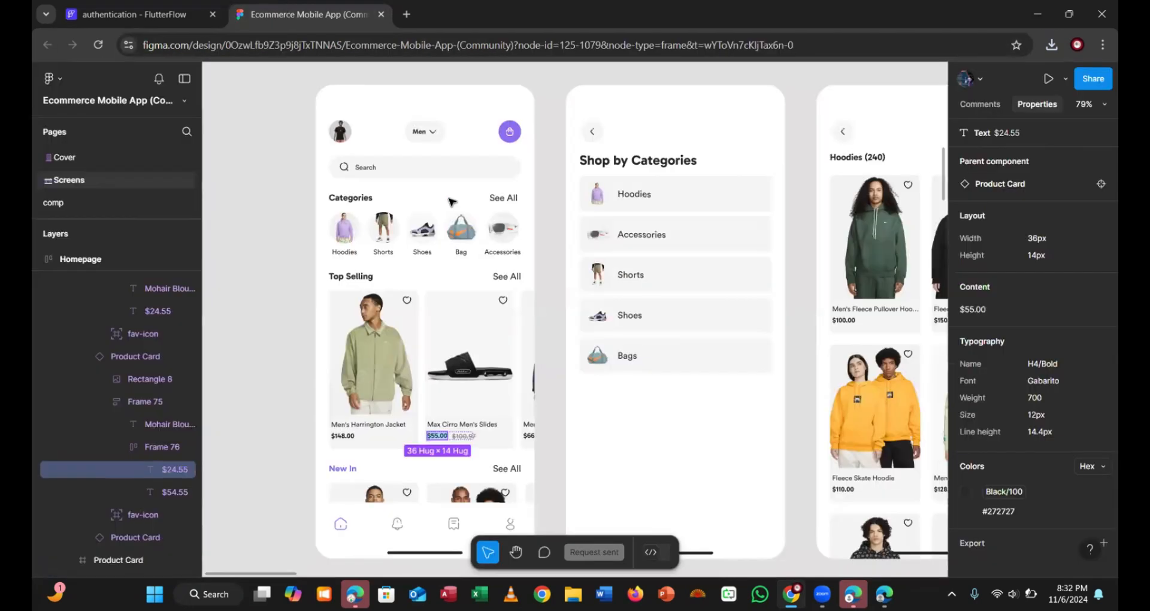
click(464, 457)
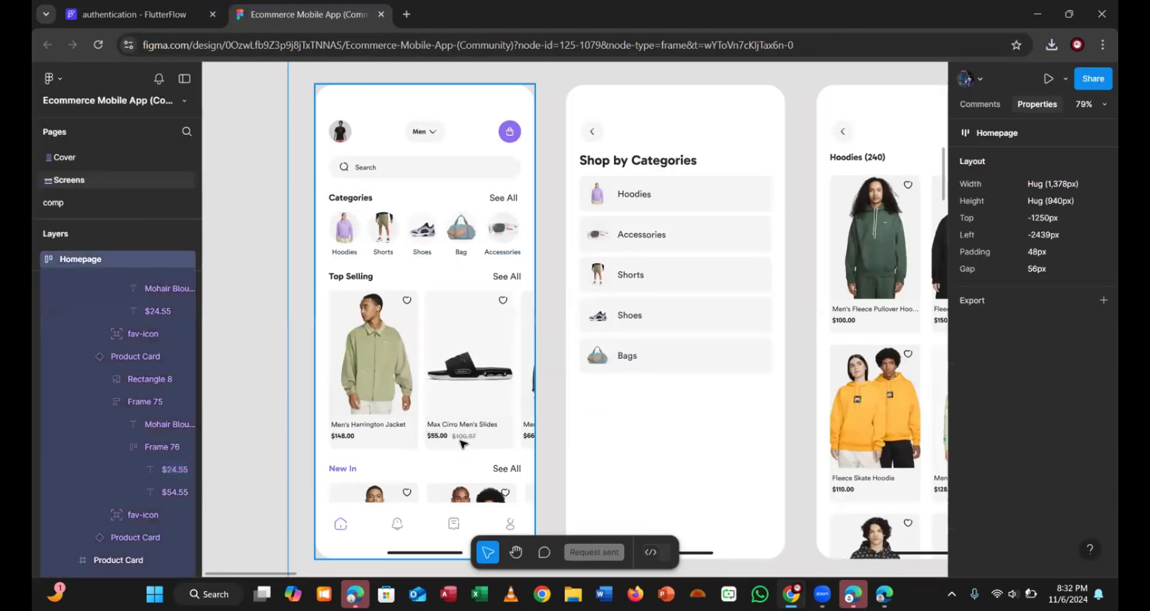
double_click(463, 438)
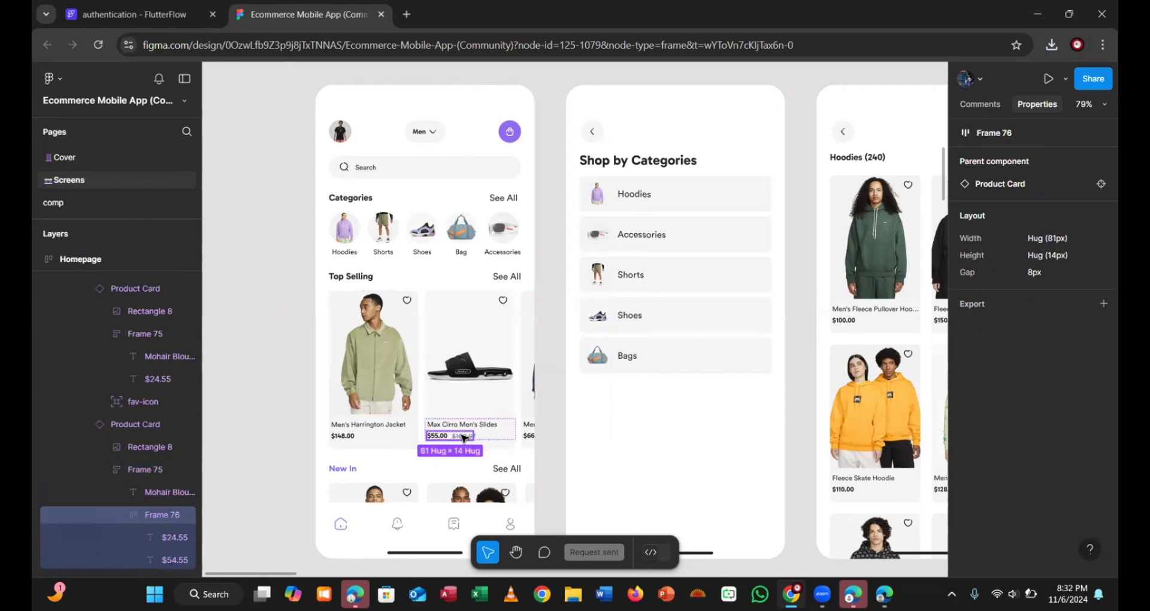
double_click(461, 435)
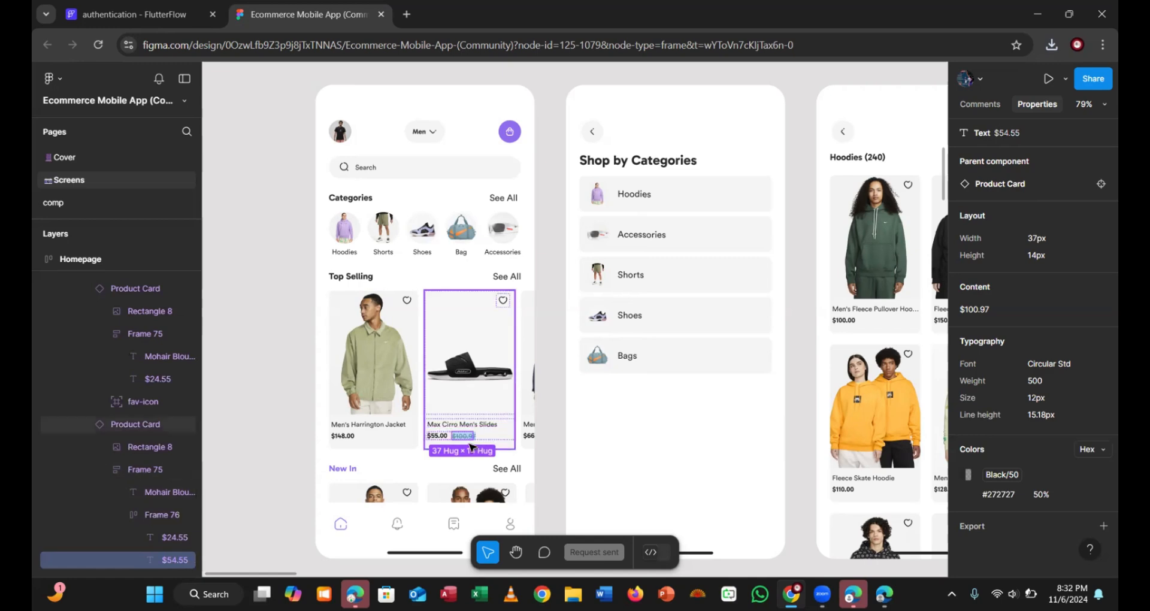
Back in FlutterFlow, duplicate the price text in the second product card's price row
click(115, 21)
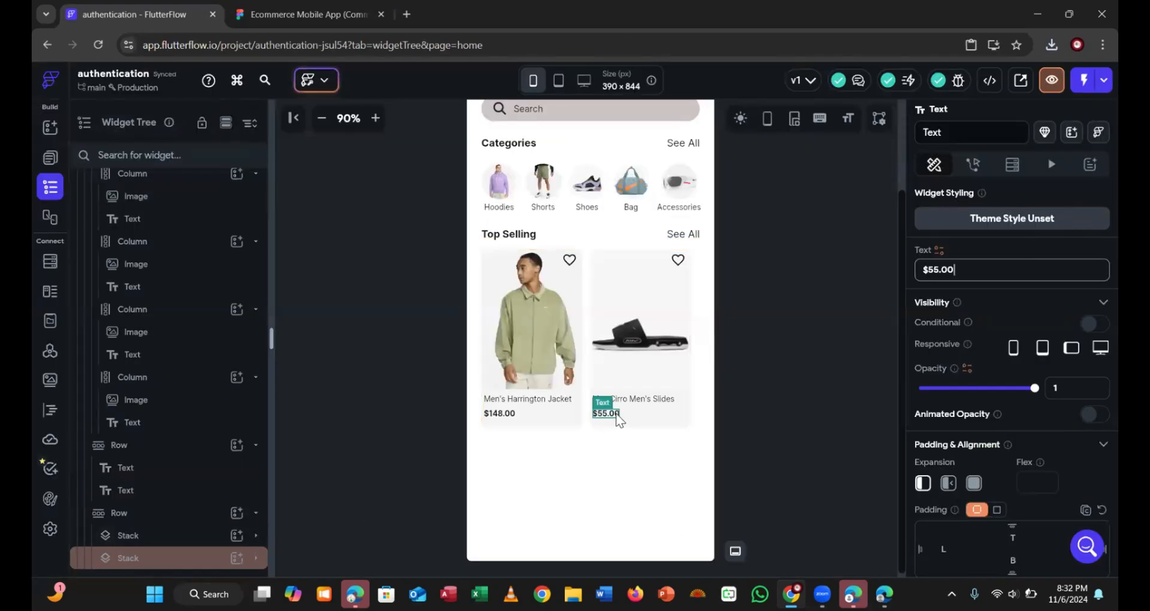
click(192, 560)
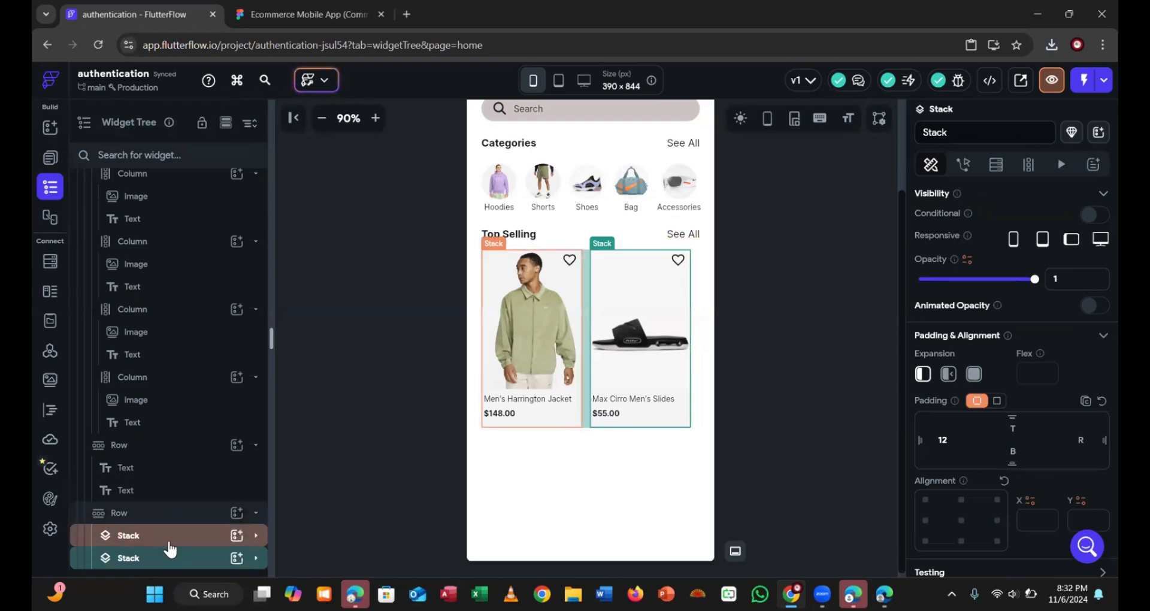
click(176, 559)
scroll(180, 527, down, 4)
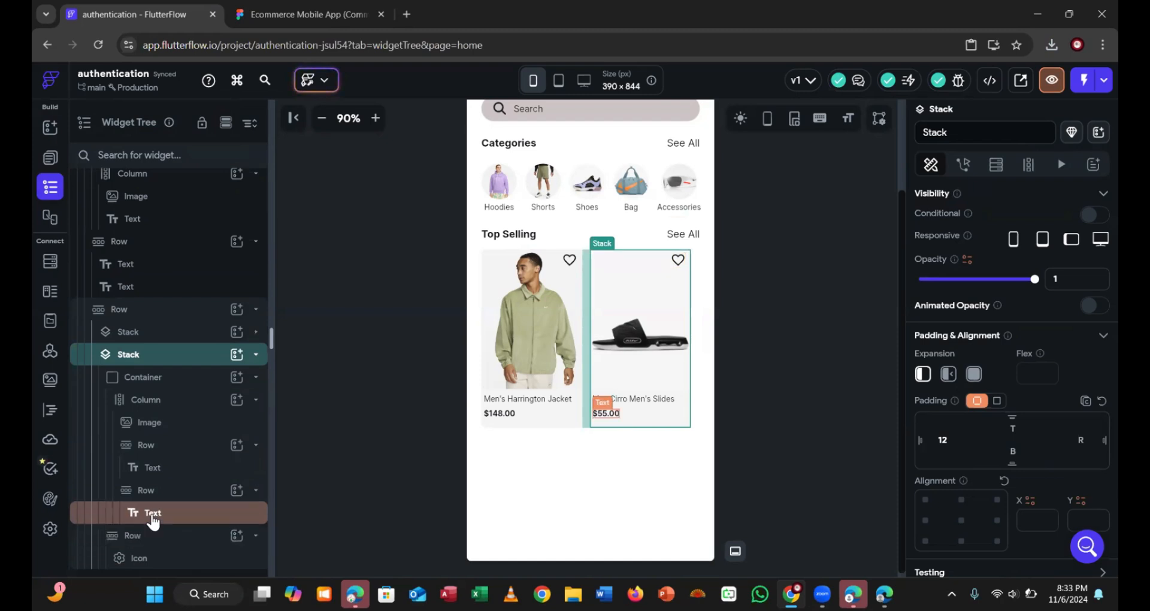
right_click(153, 519)
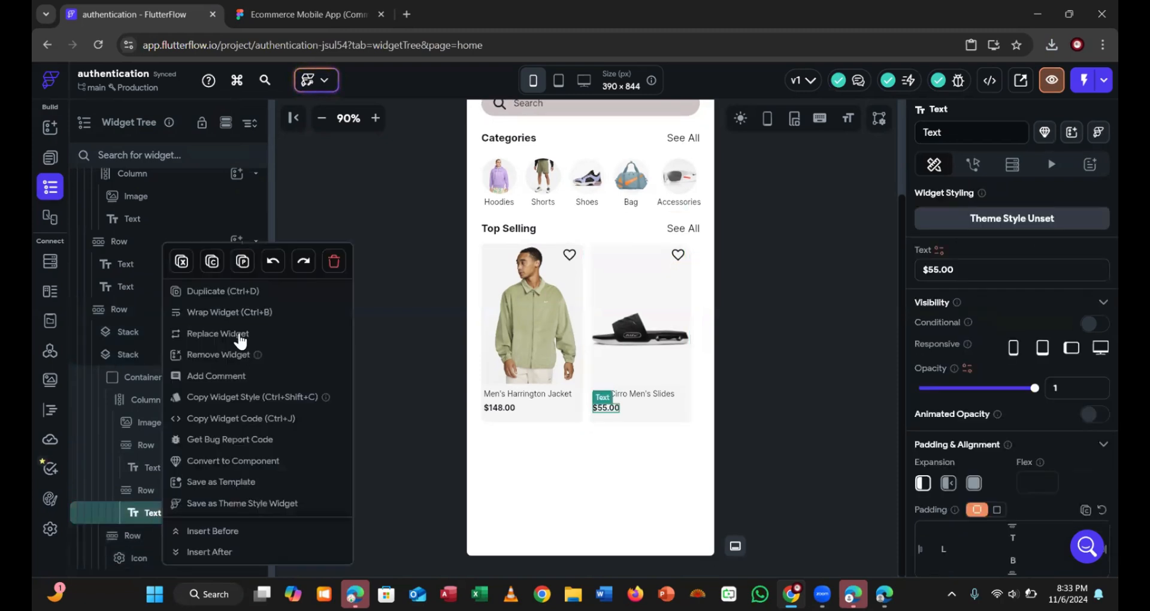
click(224, 292)
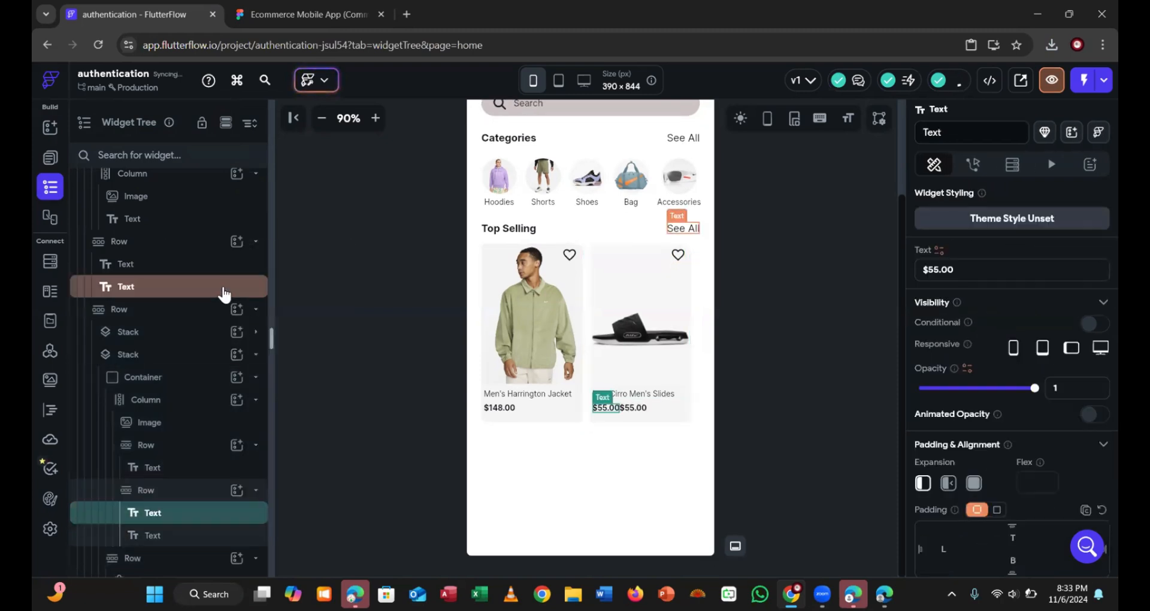
triple_click(966, 271)
text(CAESXENnMVVaWGgwWDJKeFozWnJlMlZwR0FJaUt4SVlDZ1lrTlRVdU1EQVJBQUFBQUFBQUtFQW9CMEFHcUFFQStnTUE4Z1VMQ1FBQUFBQUFBUEEvR2dCaUFNSUJBQT09)
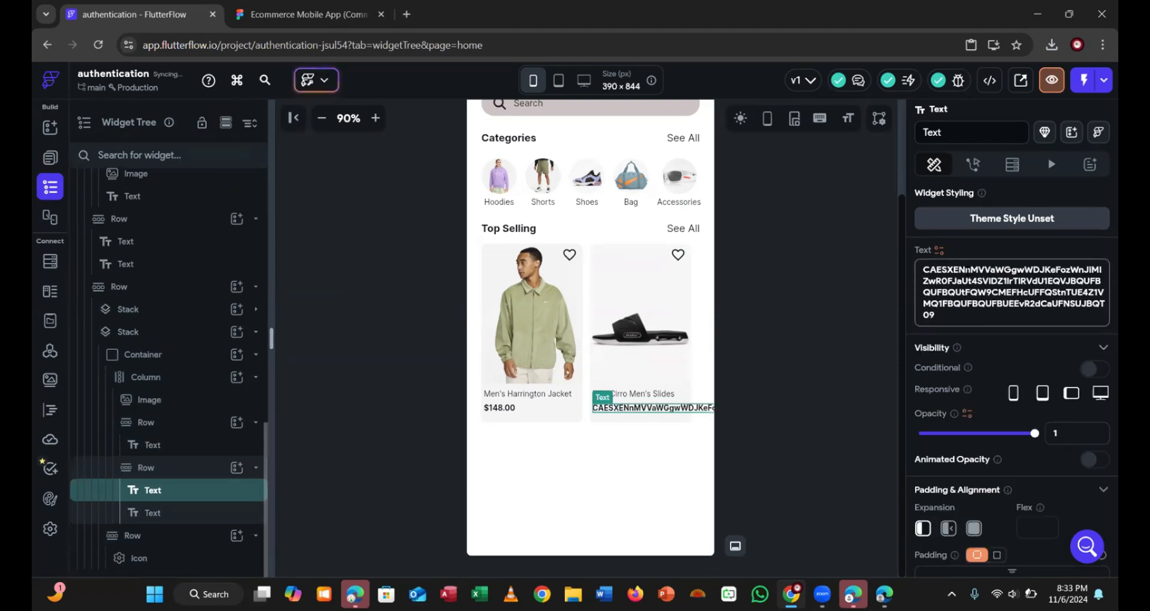
key(ctrl+a)
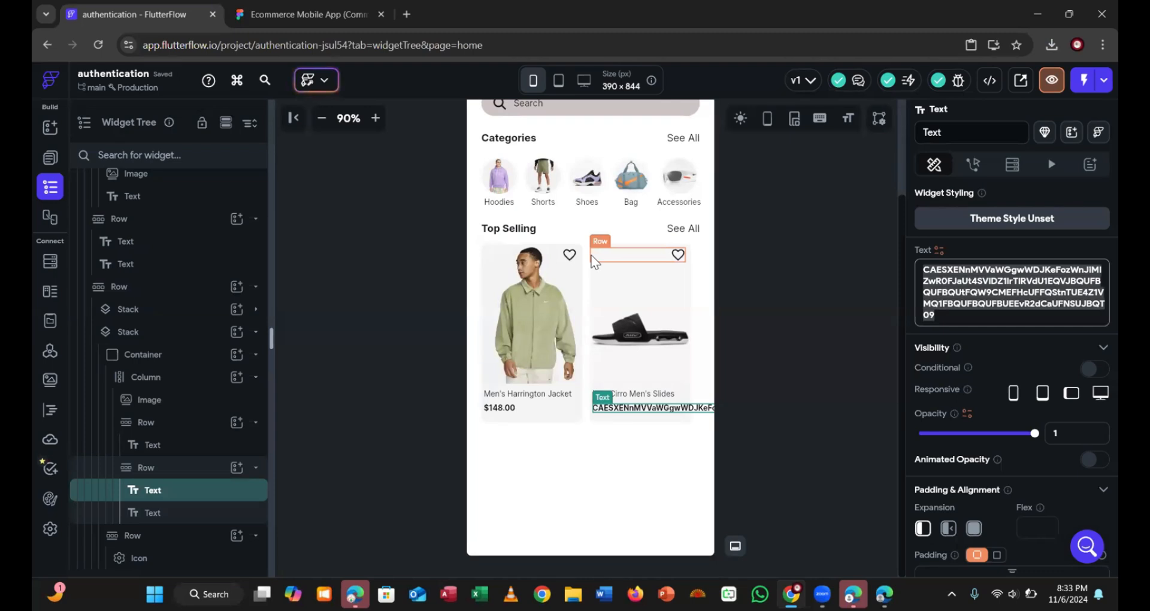
key(ctrl+z)
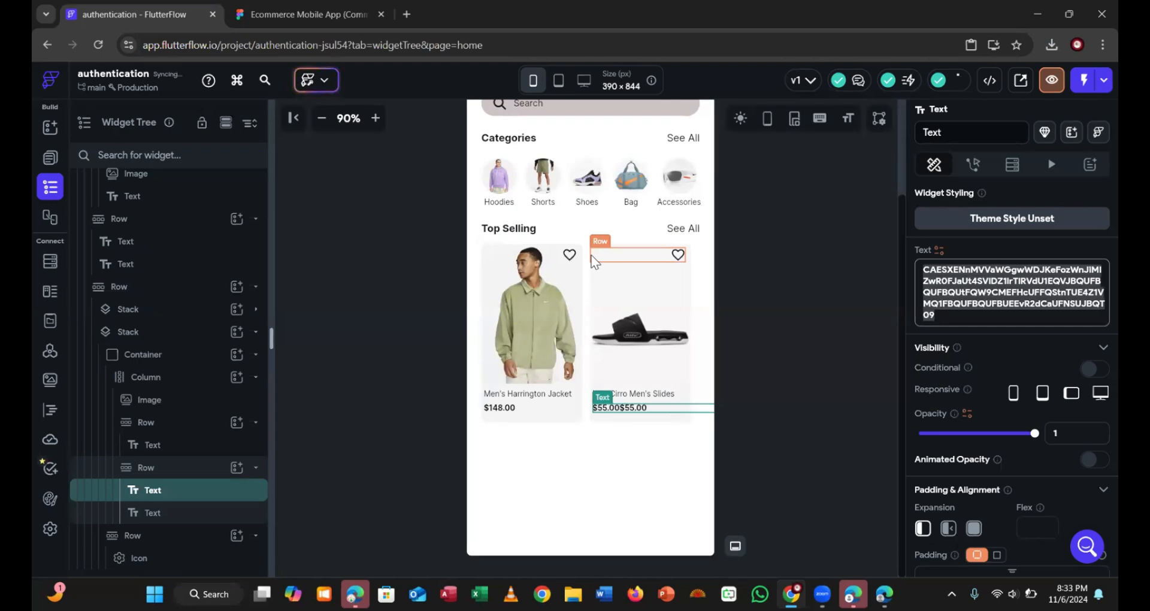
Take the slides' original price from Figma and set the duplicated price text in FlutterFlow to "$100.97"
click(153, 513)
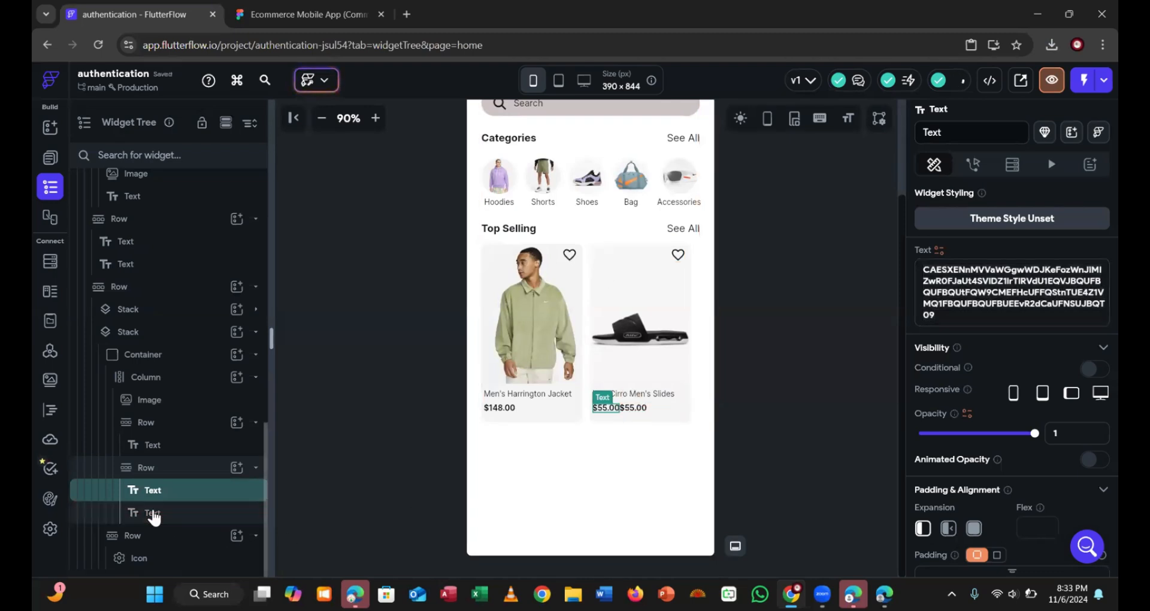
click(304, 22)
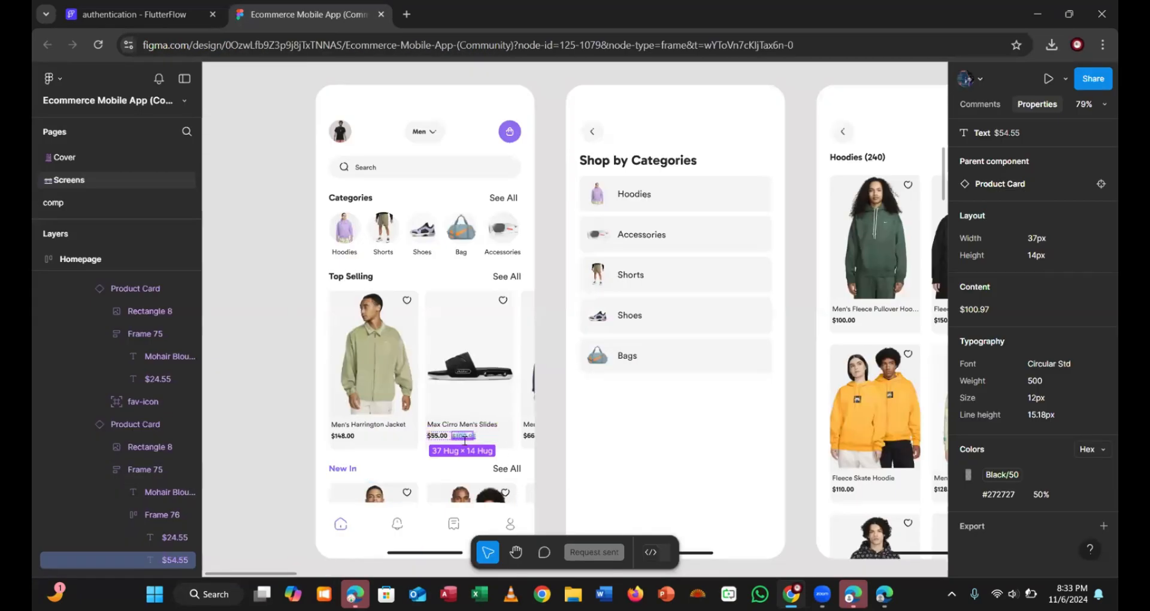
click(169, 14)
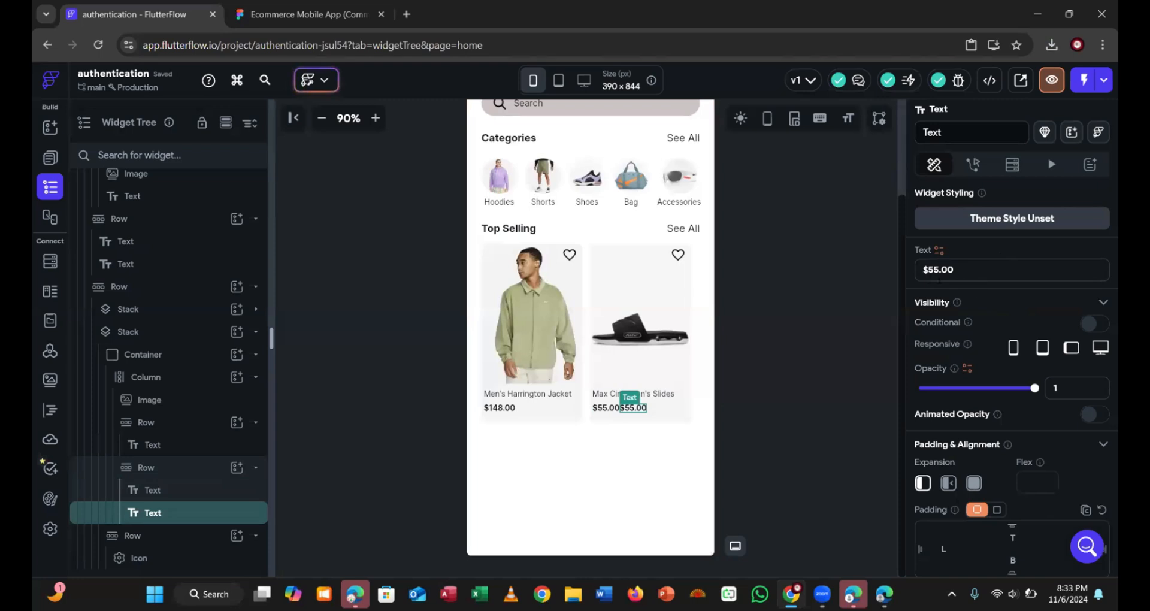
click(938, 277)
key(ctrl+a)
text($100.97)
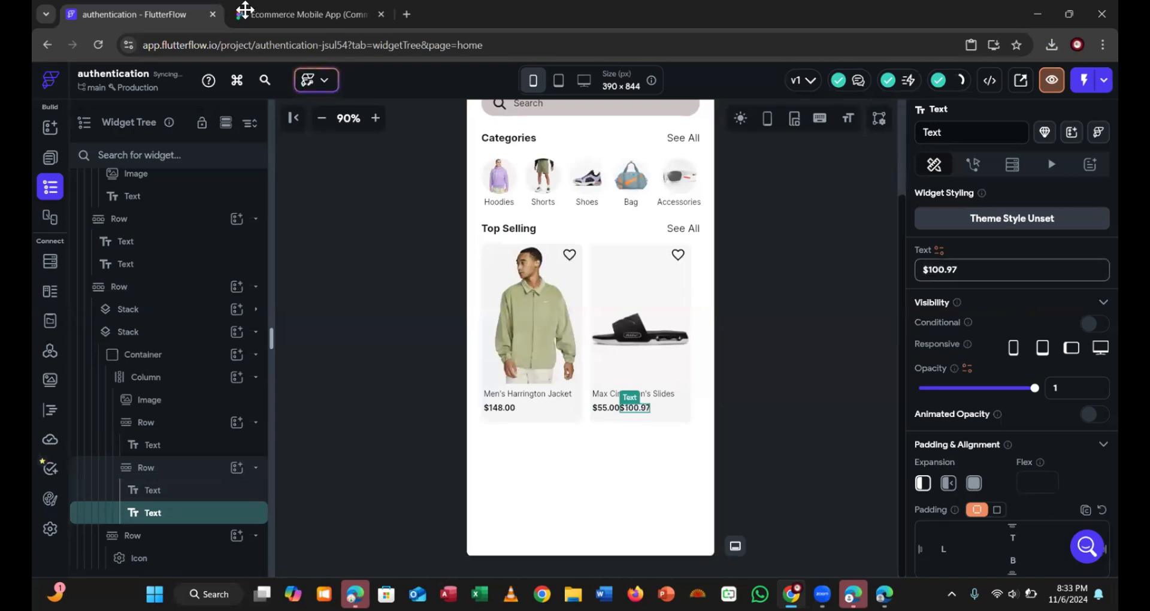
In Figma, copy the #272727 50% color of the slides' original price and return to FlutterFlow
click(290, 16)
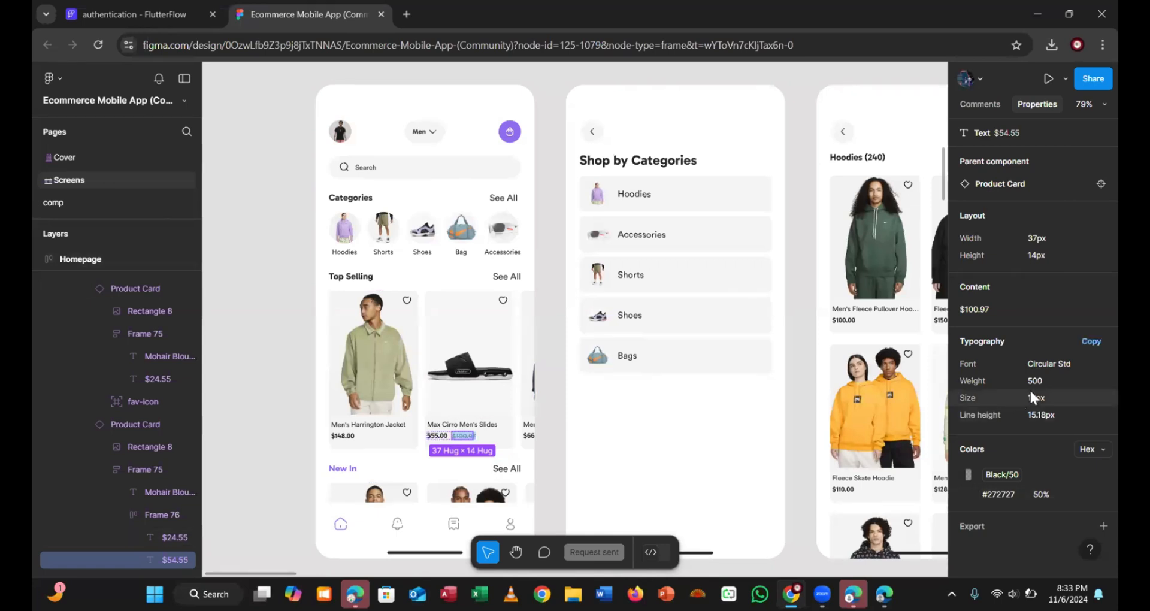
click(999, 499)
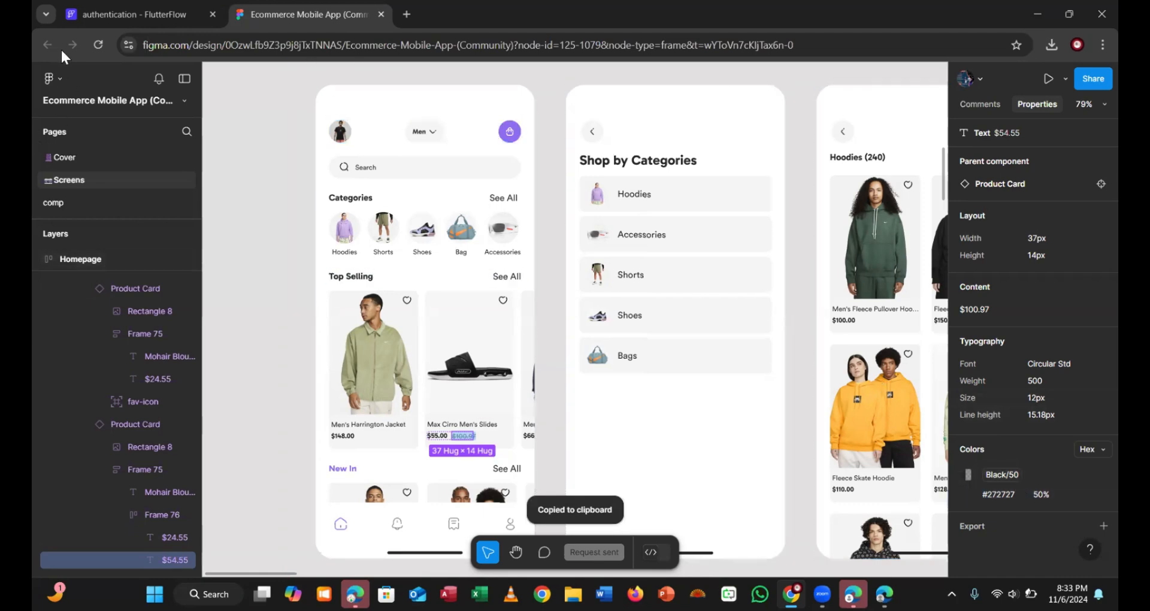
click(107, 22)
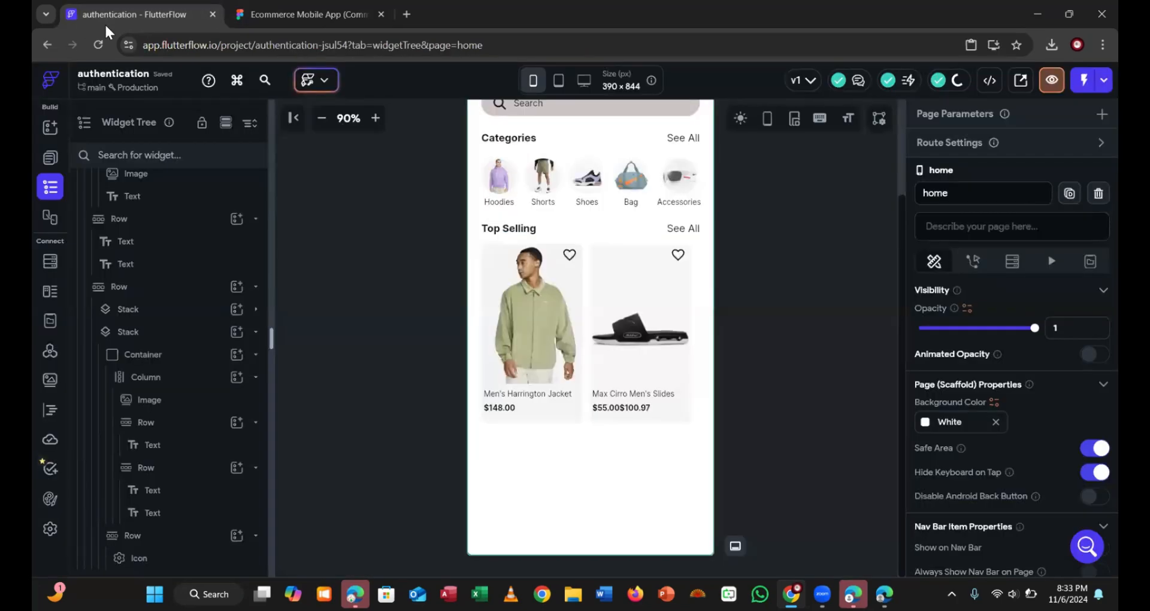
Set the left padding of the second card's original price text to 8
click(627, 409)
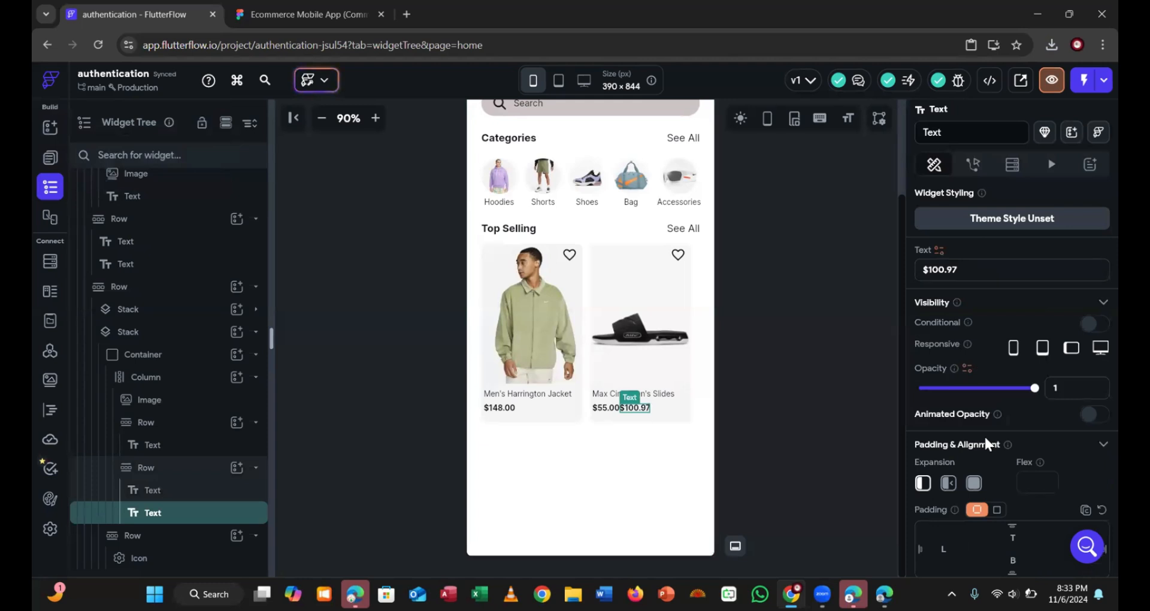
scroll(983, 434, down, 2)
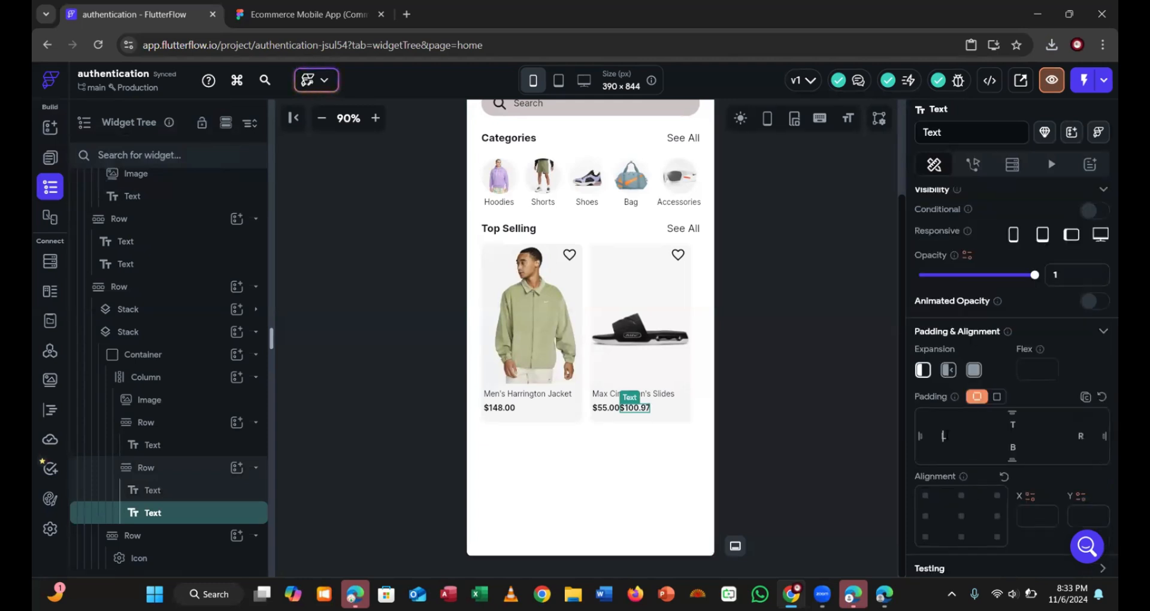
text(8)
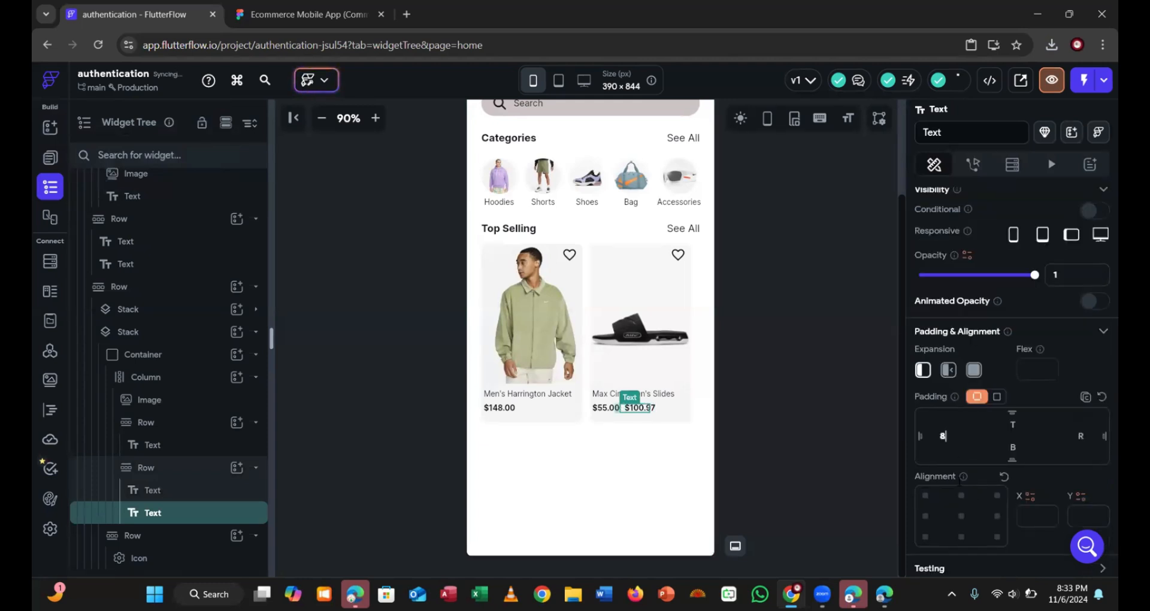
Set the text color of the second card's original price to #27272780
scroll(955, 489, down, 4)
scroll(956, 526, down, 1)
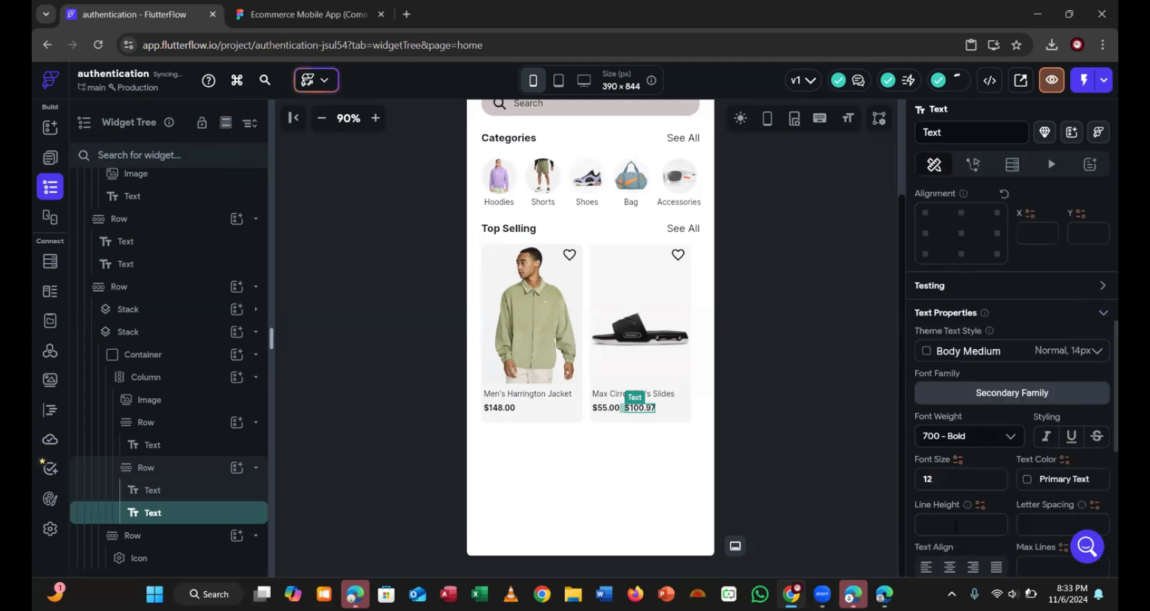
click(1052, 480)
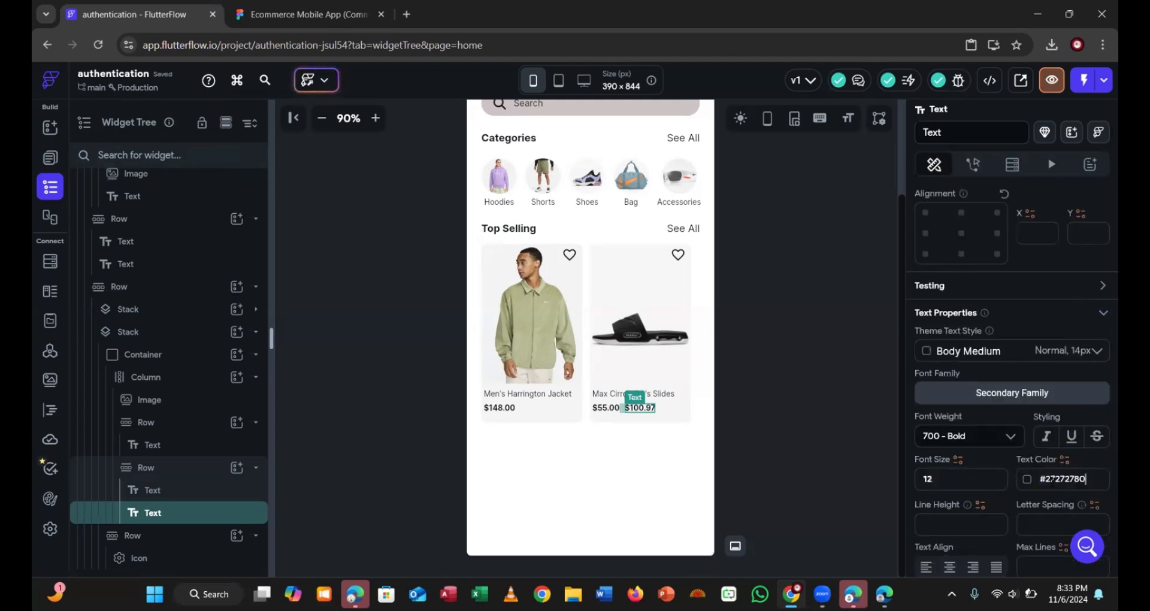
key(Return)
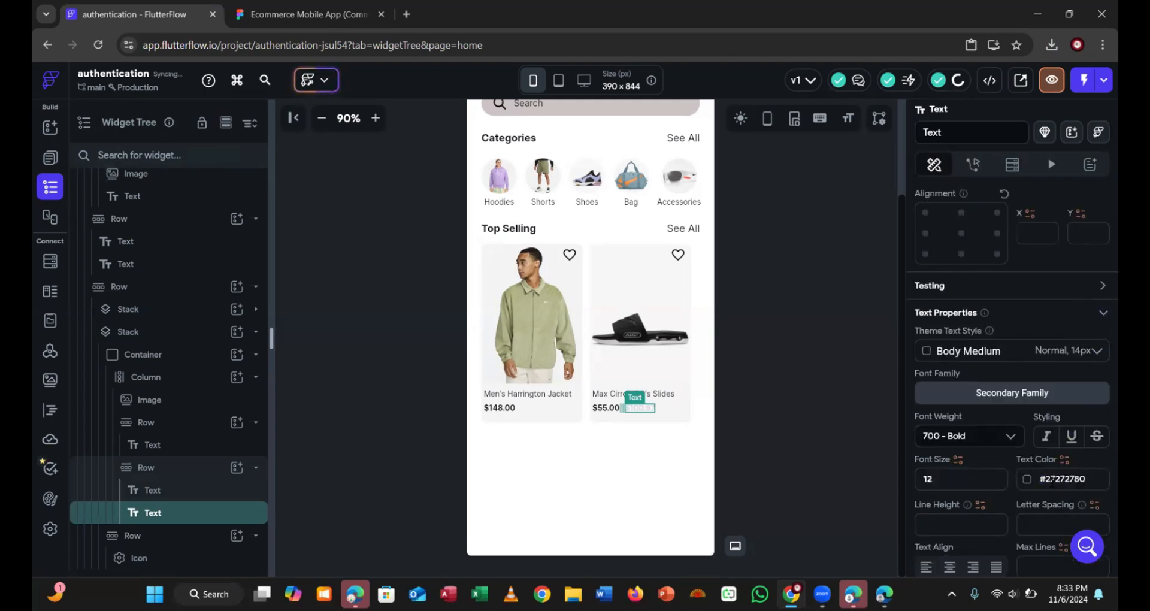
click(801, 473)
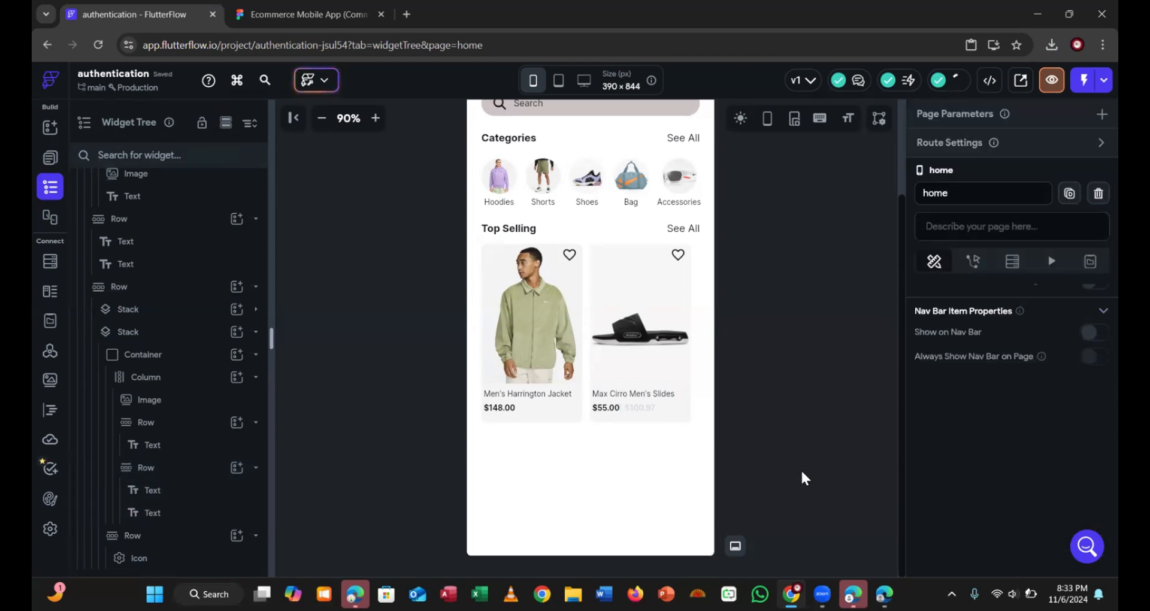
In Figma, select the product name "Men's Coaches Jacket" in the third Top Selling card
click(340, 19)
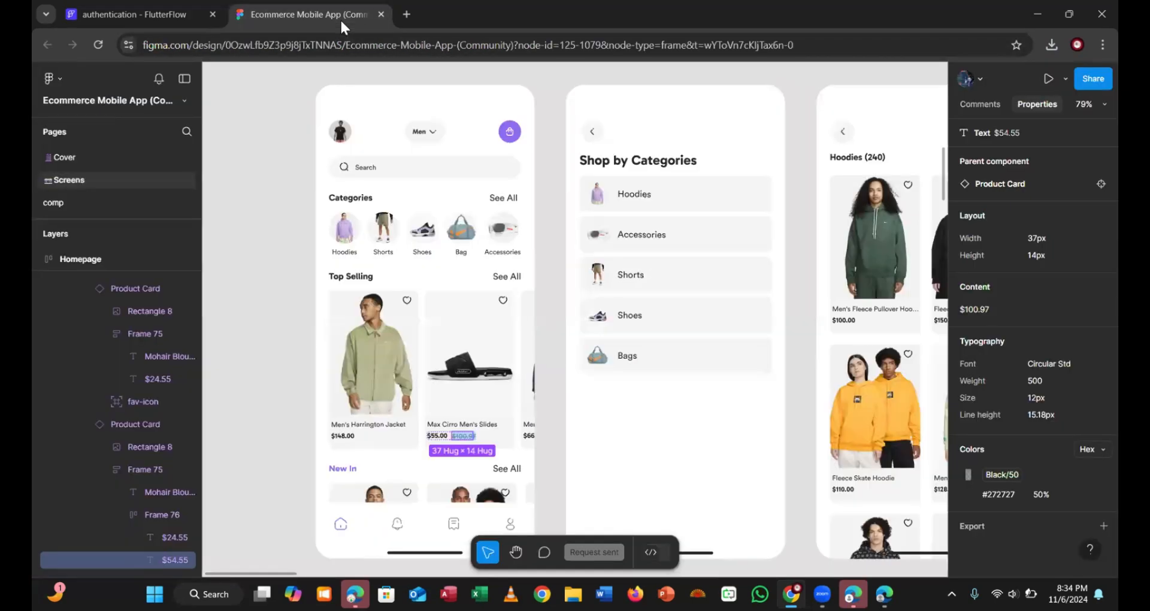
click(527, 403)
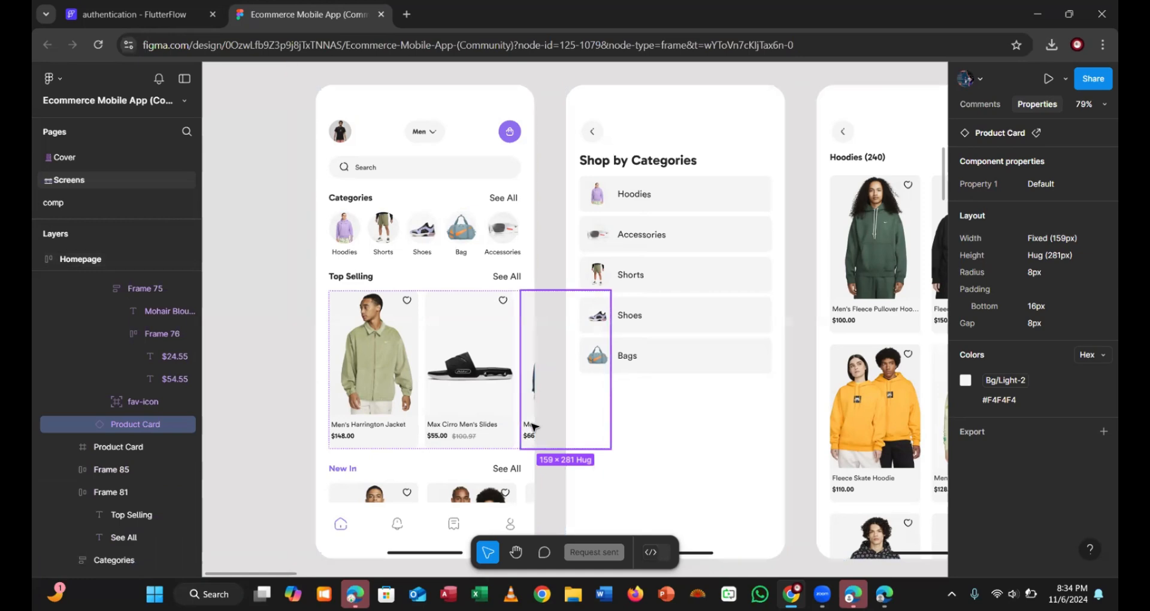
double_click(532, 426)
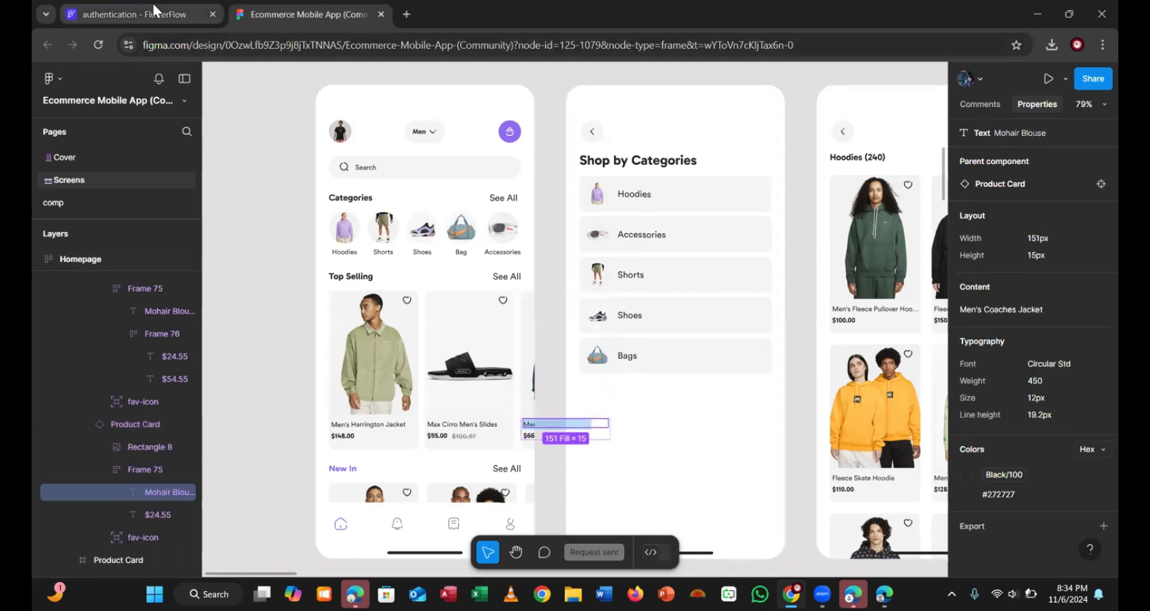
Back in FlutterFlow, duplicate the slides card's stack and select the image of the new third card
click(132, 14)
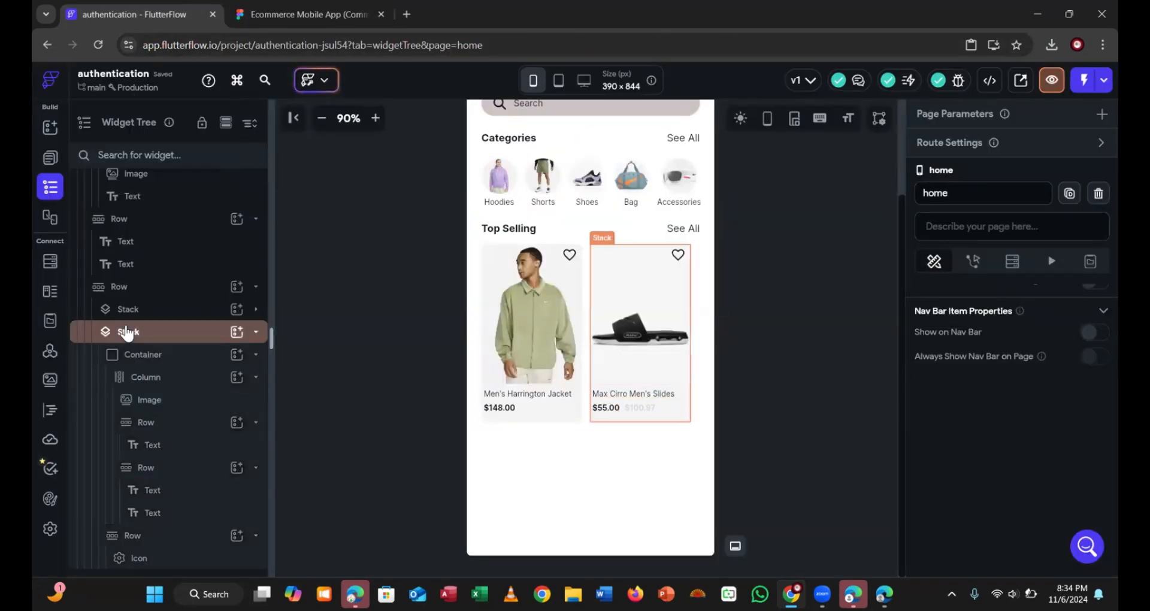
right_click(126, 333)
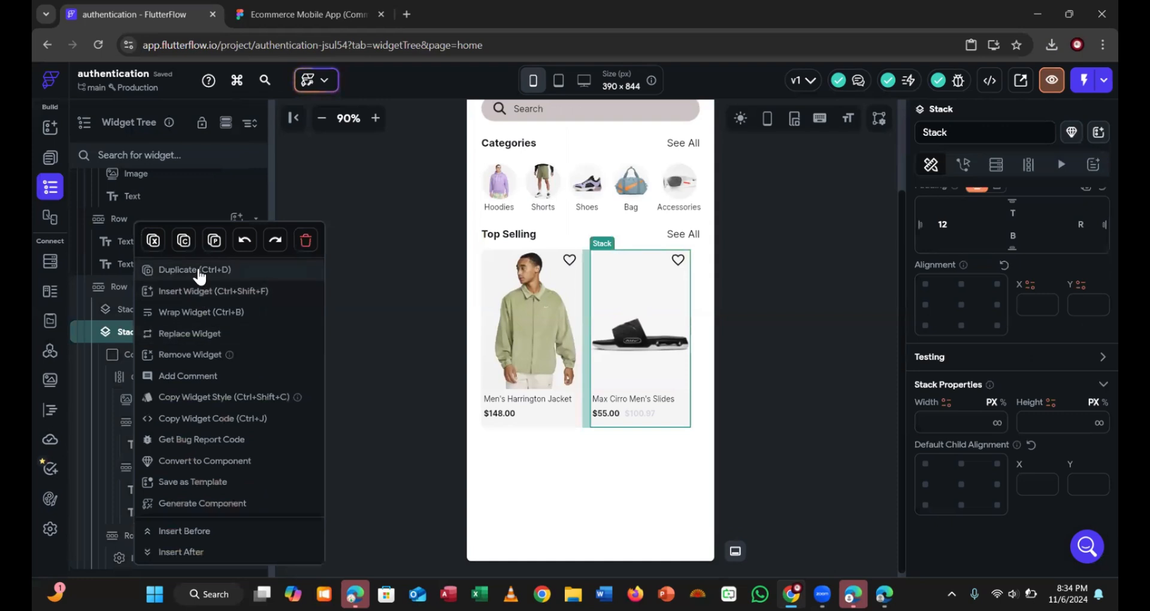
click(200, 267)
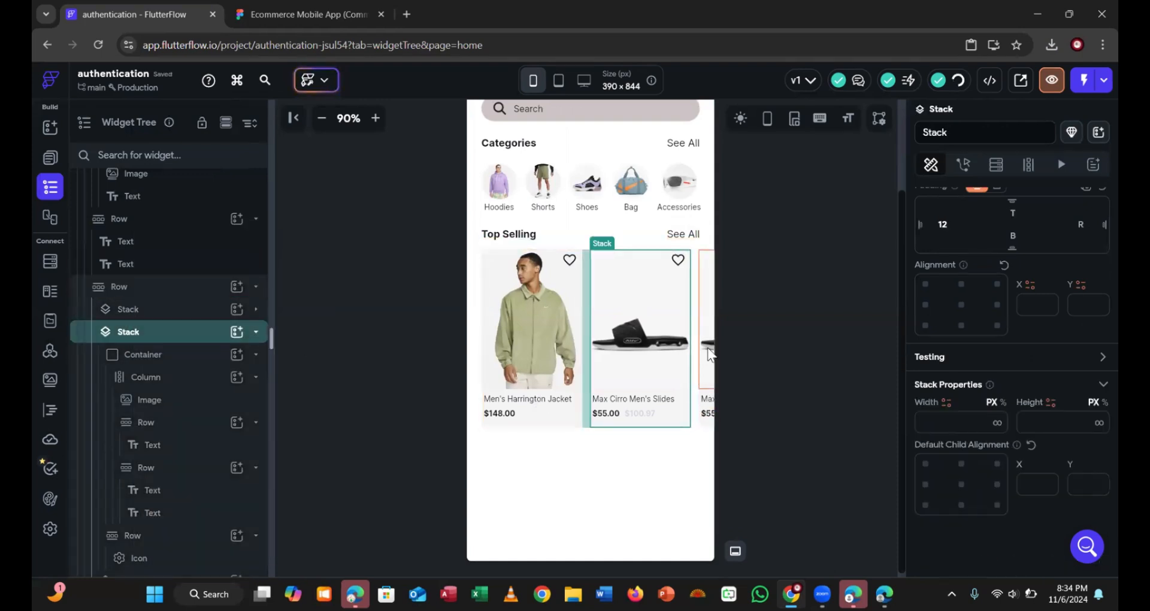
click(700, 373)
In Figma, export the third product card's image as a 4x PNG and return to FlutterFlow
click(295, 20)
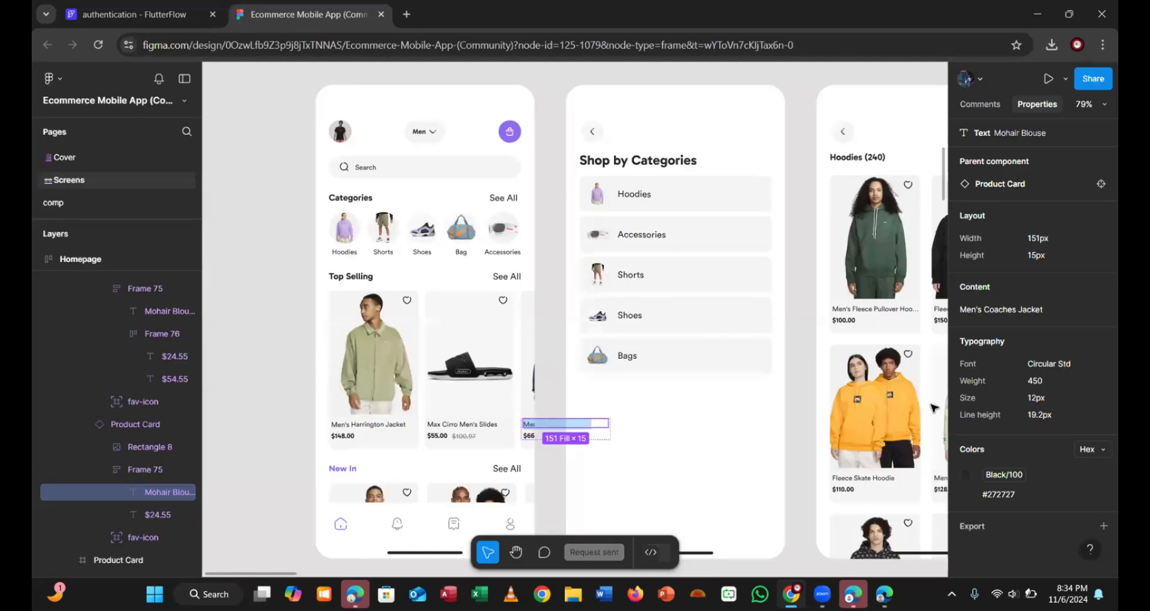
click(535, 376)
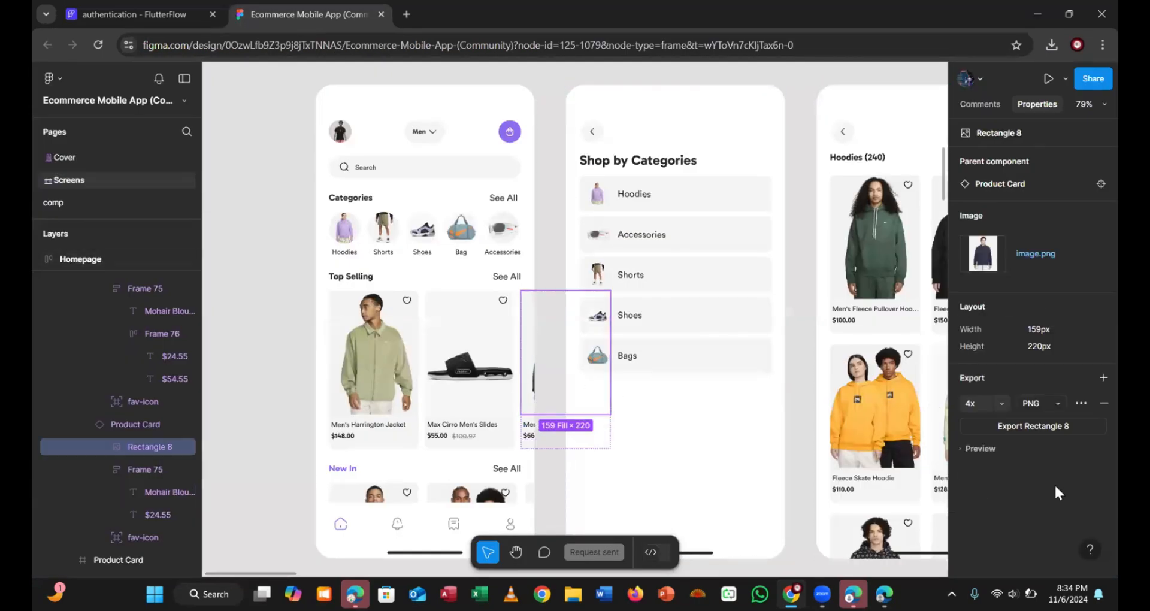
click(1030, 426)
click(156, 20)
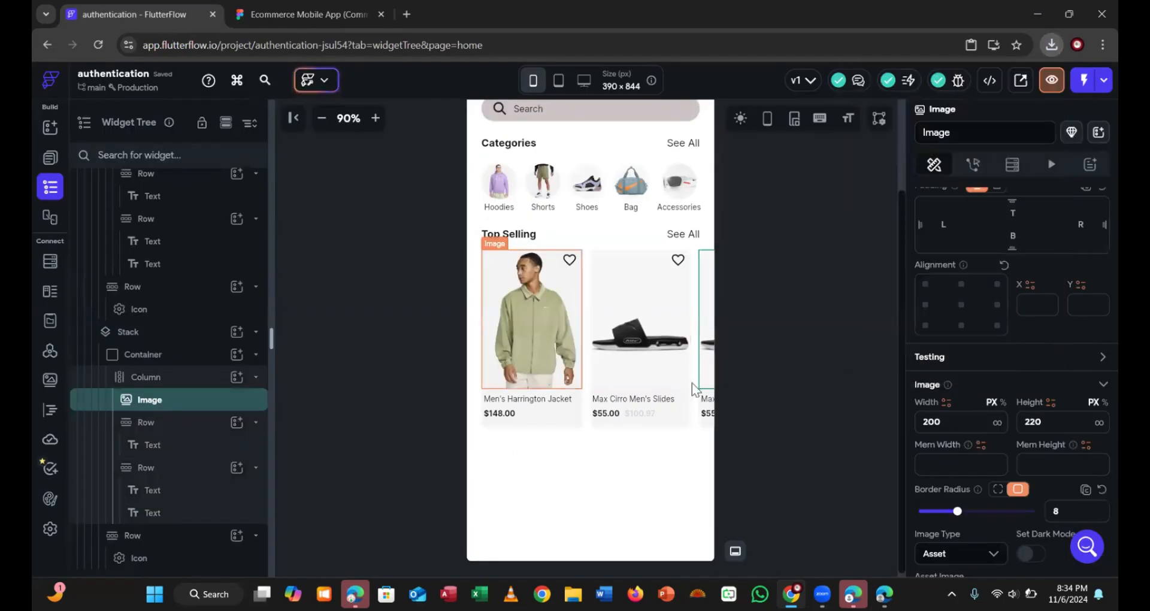
Upload the file Rectangle 8 (3) from Downloads as the third product card's image
scroll(1038, 469, down, 5)
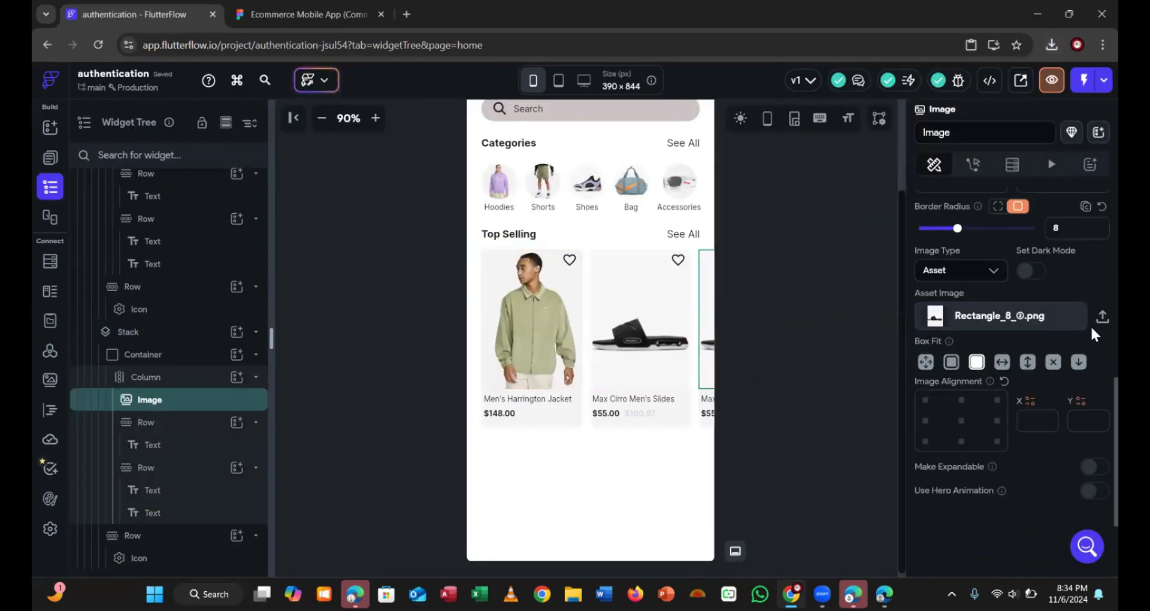
click(1102, 316)
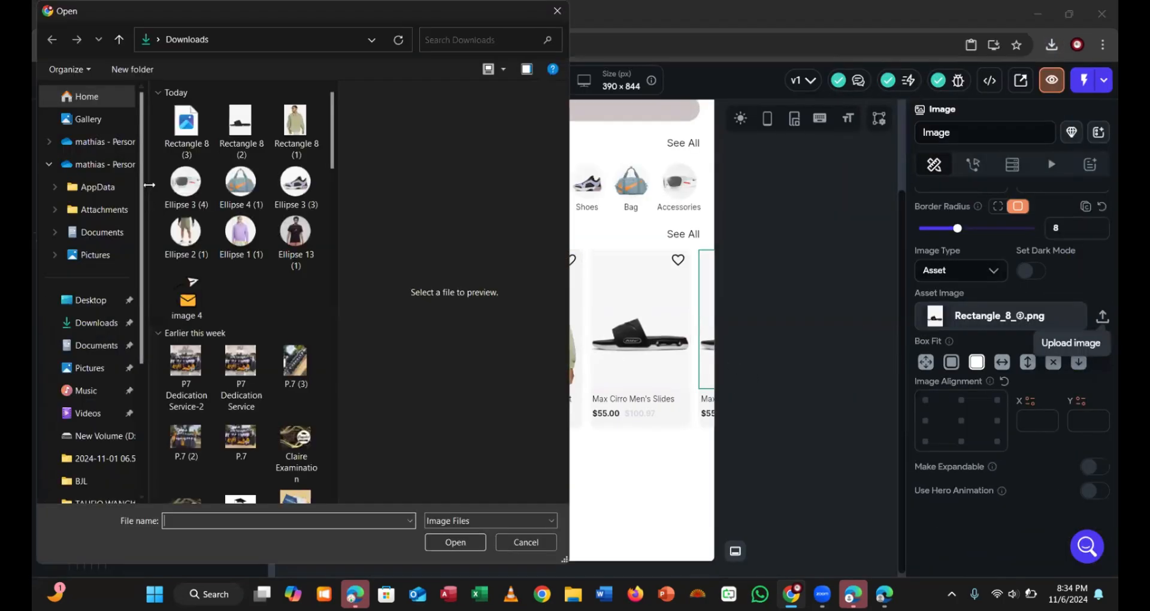
click(193, 132)
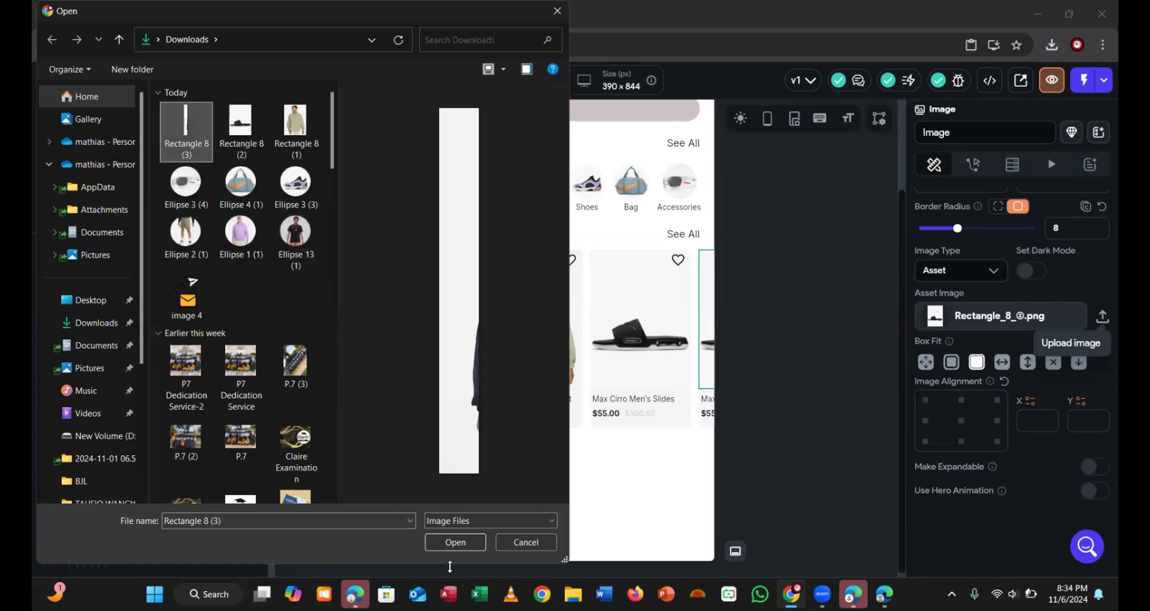
click(452, 544)
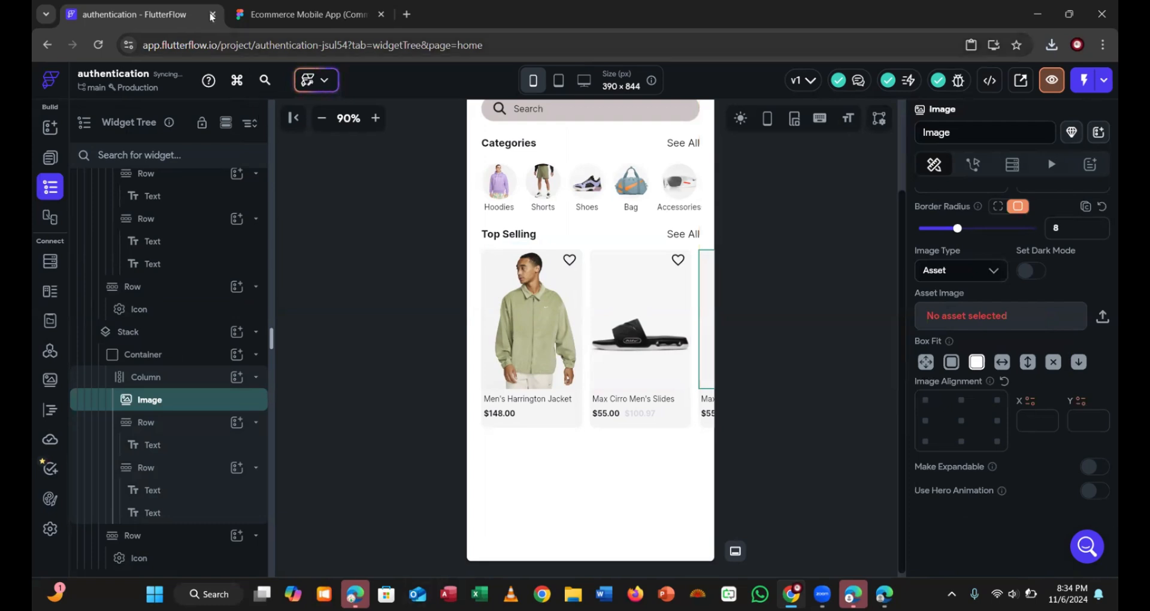
Copy the product name from Figma's third Top Selling card and set the third card's name in FlutterFlow to "Men's Coaches Jacket"
click(261, 10)
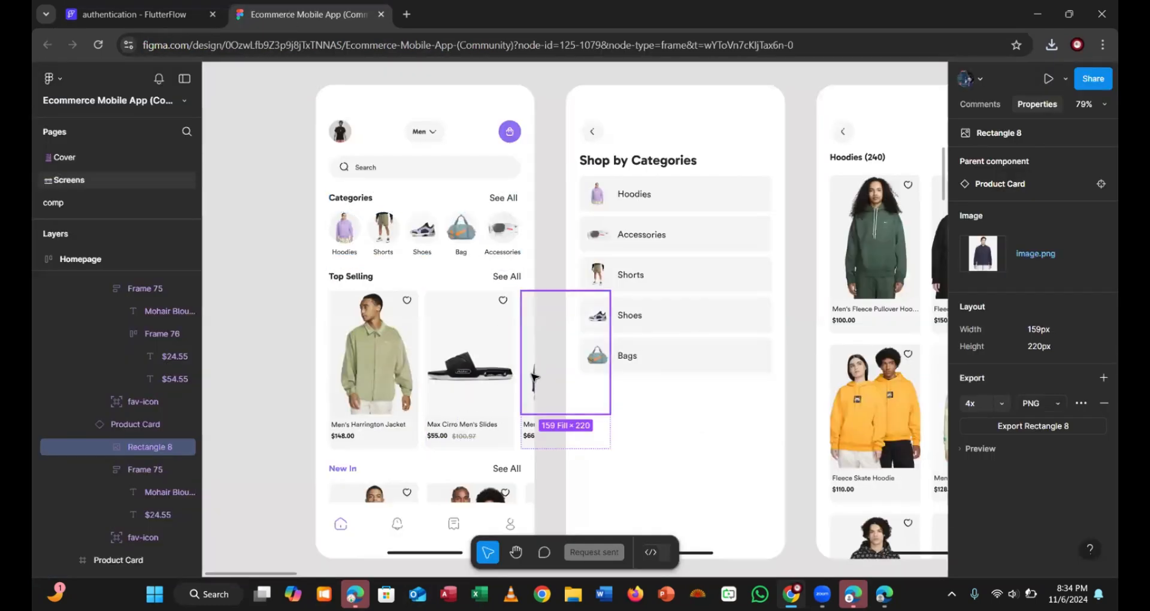
click(527, 426)
click(529, 425)
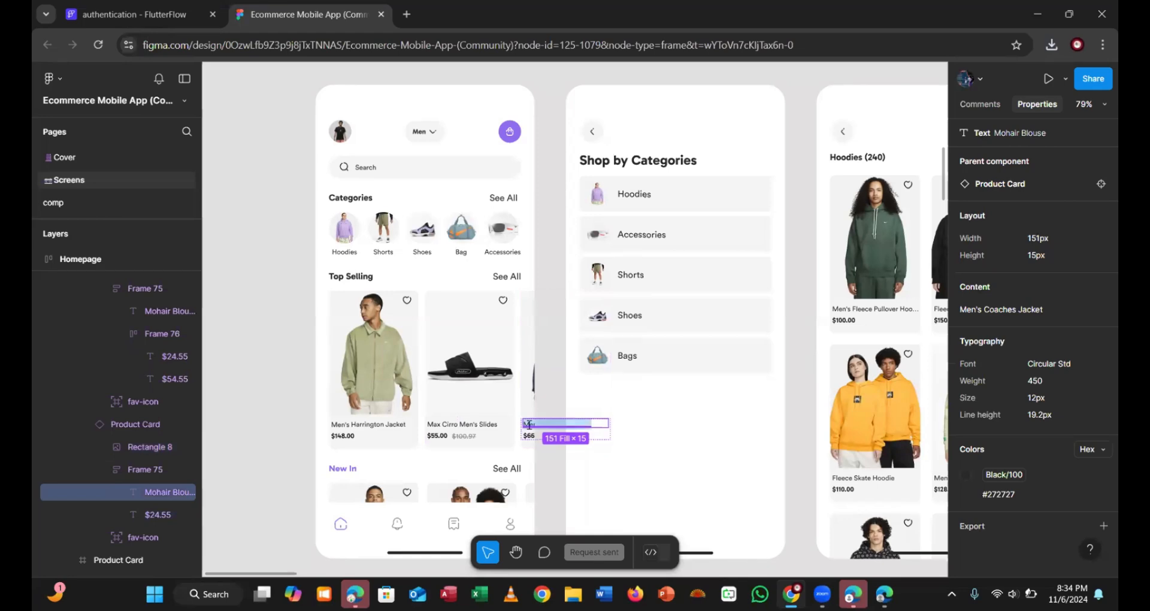
click(159, 12)
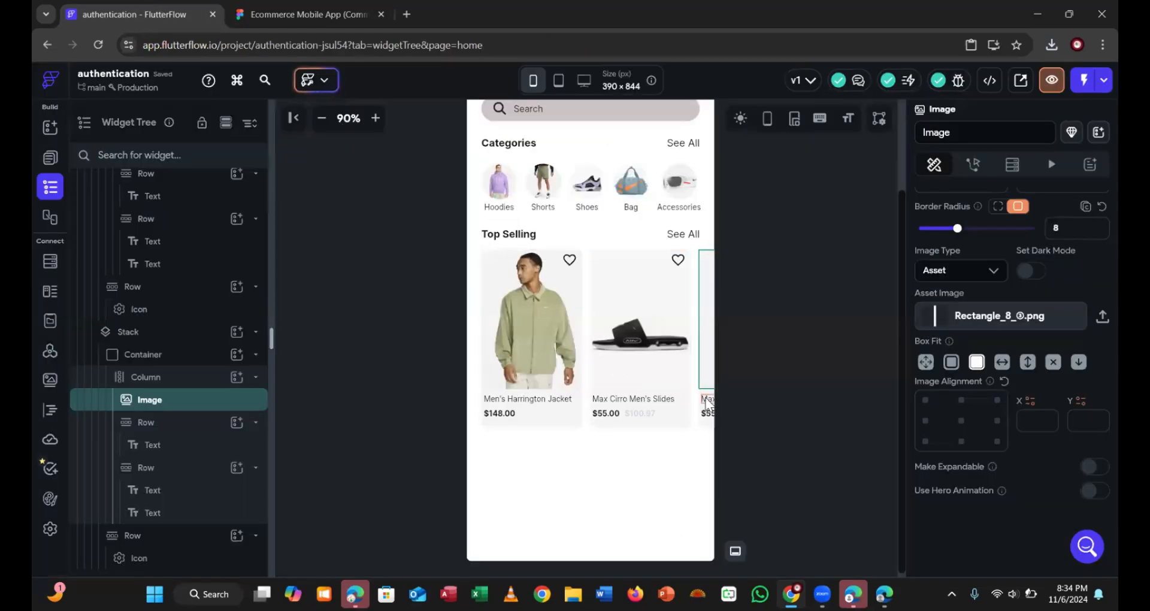
click(729, 399)
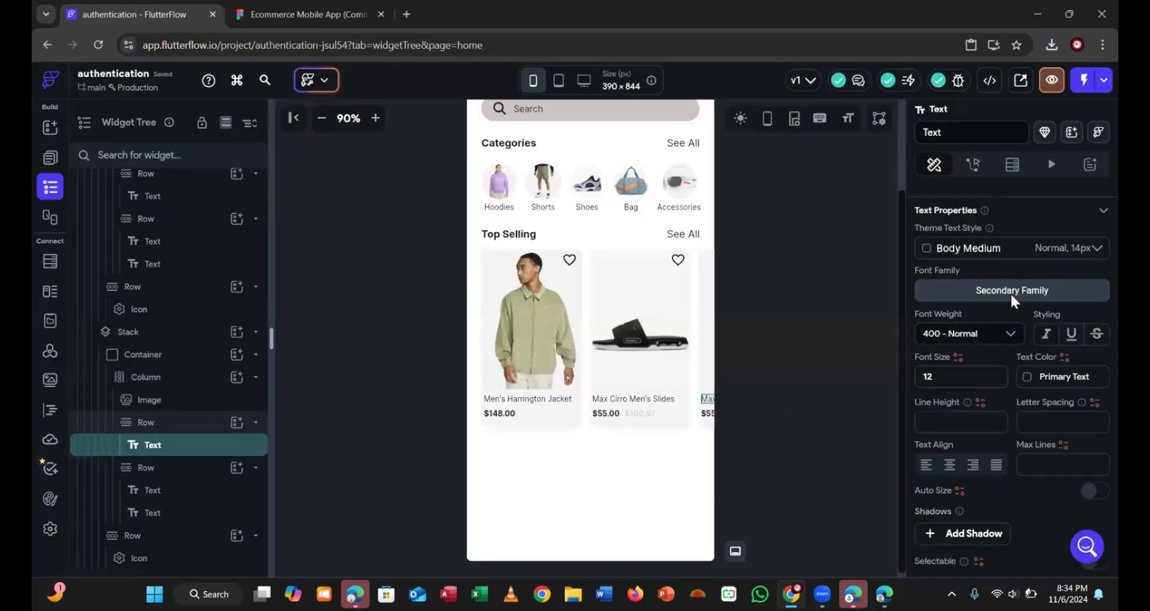
scroll(1006, 311, up, 4)
scroll(1001, 305, up, 5)
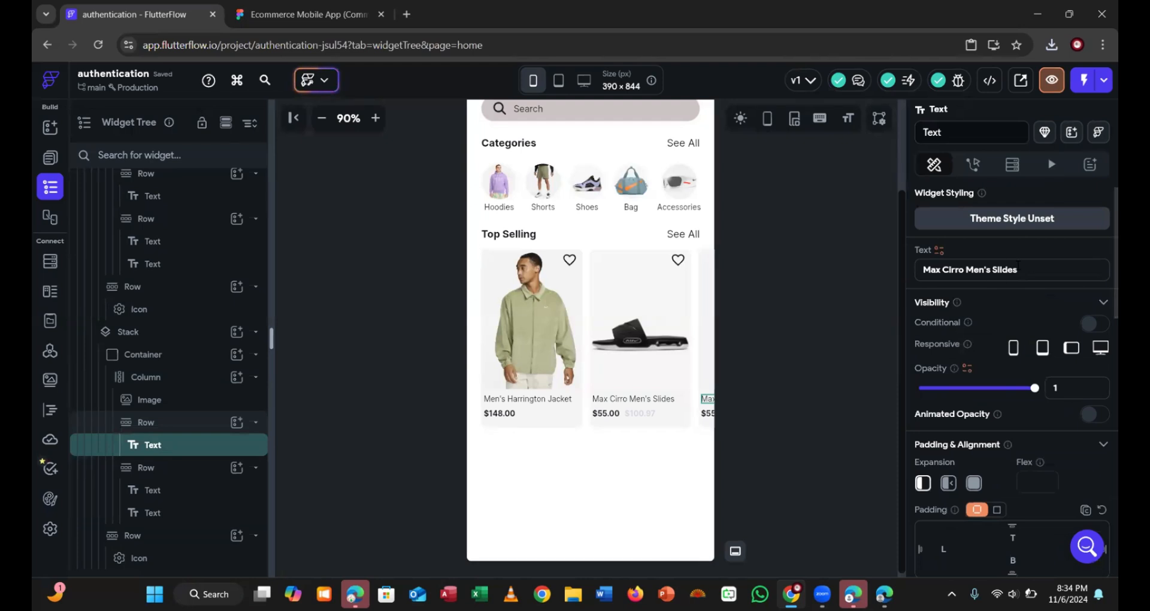
click(1017, 265)
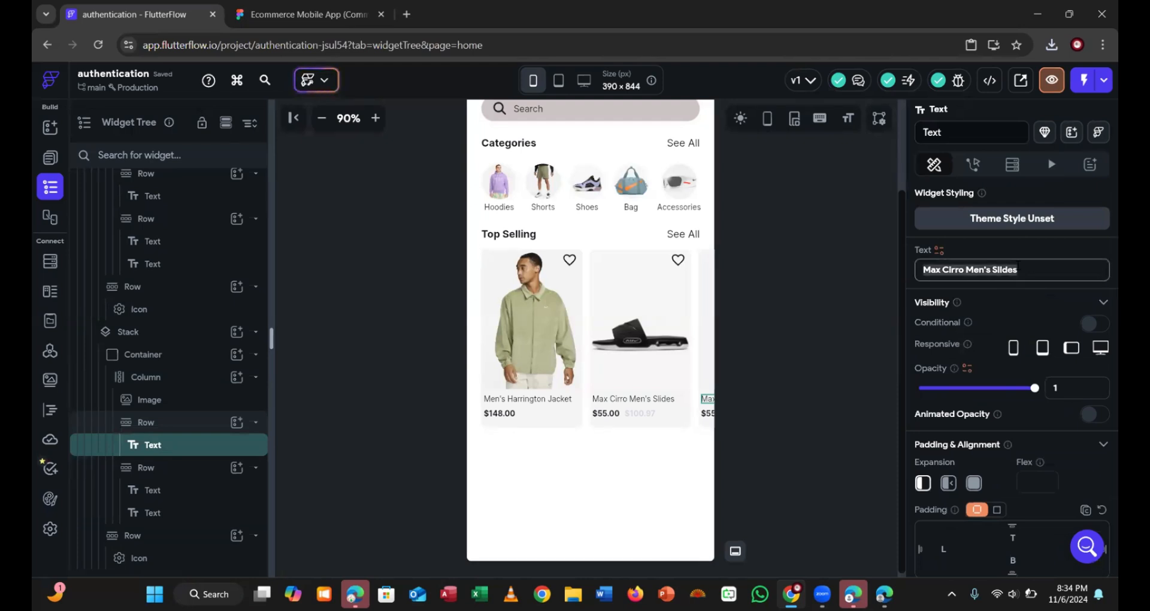
text(Men's Coaches Jacket)
Copy the third card's price from Figma and set the matching price text in FlutterFlow to $66.97
click(287, 14)
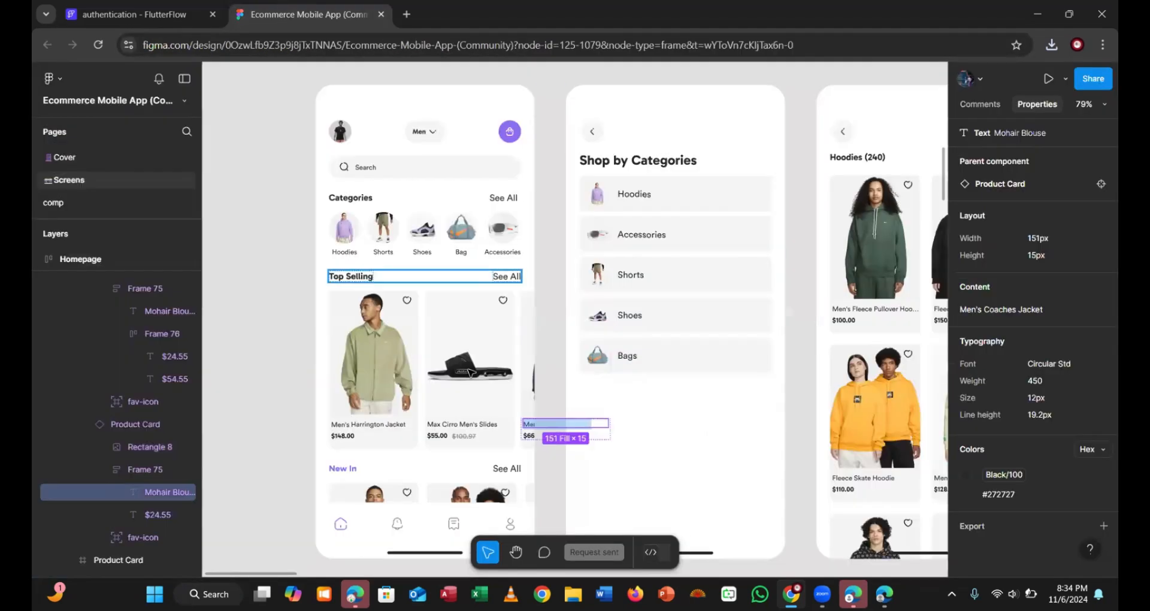
click(530, 436)
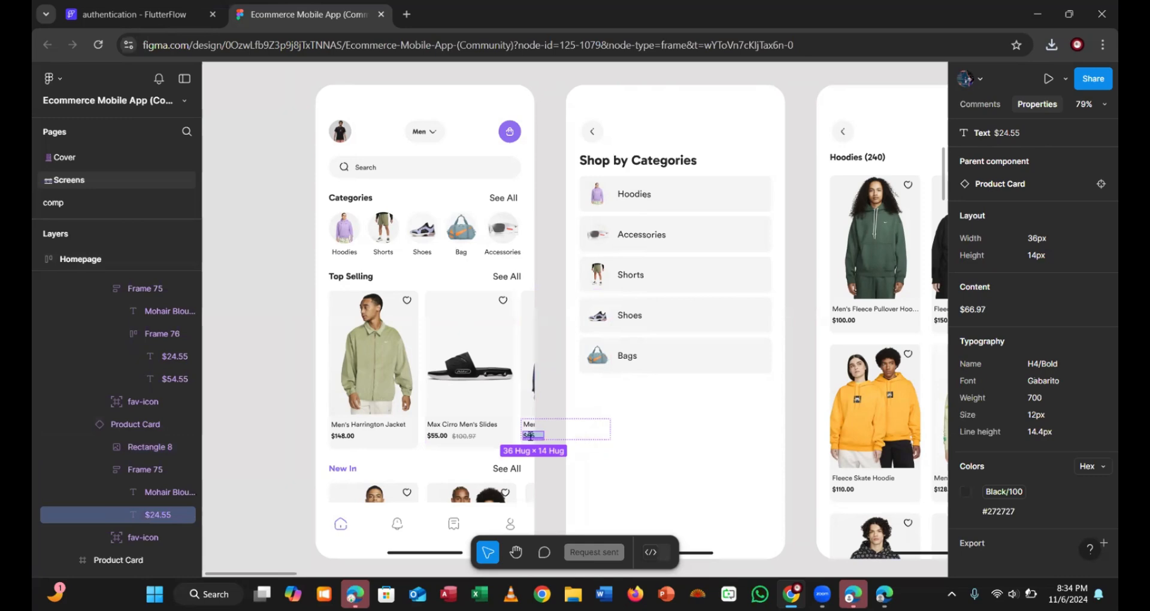
click(126, 13)
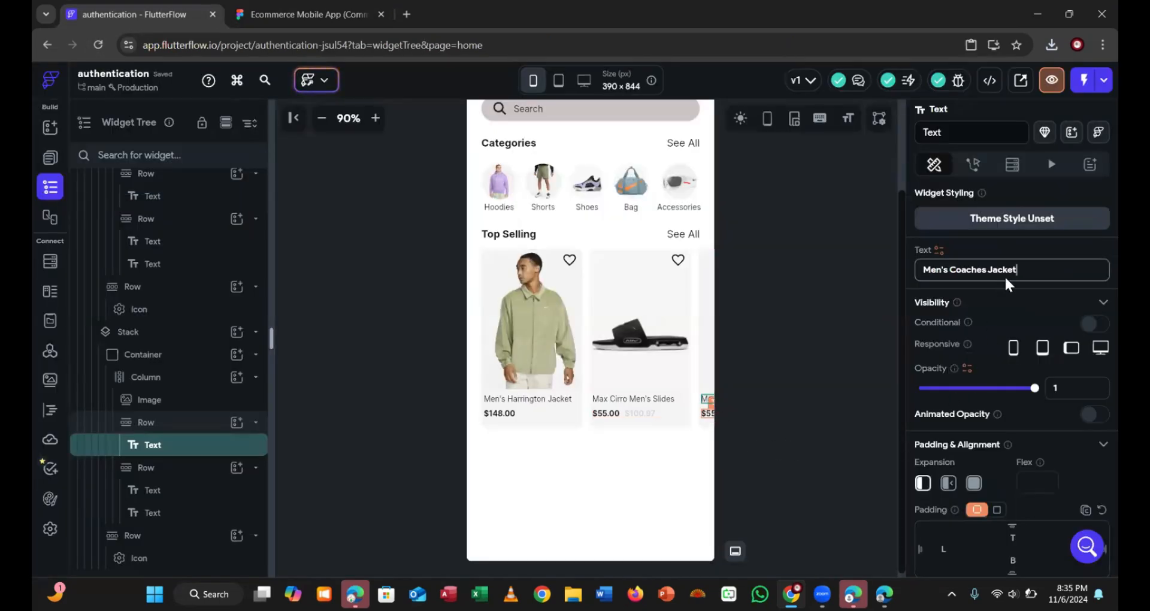
click(708, 413)
click(958, 271)
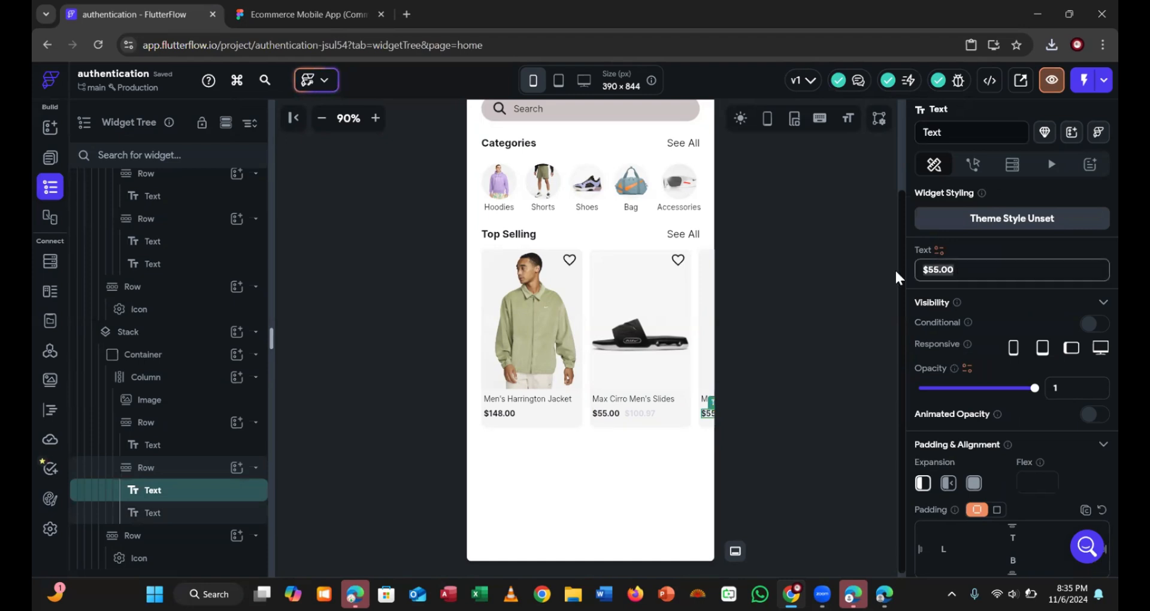
text($66.00)
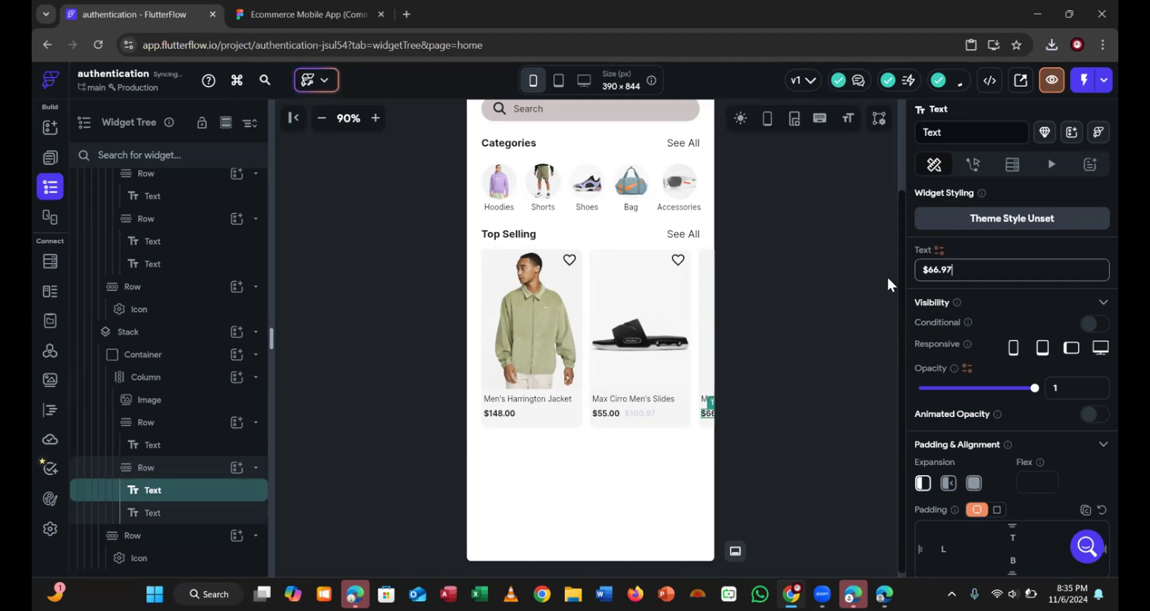
click(828, 325)
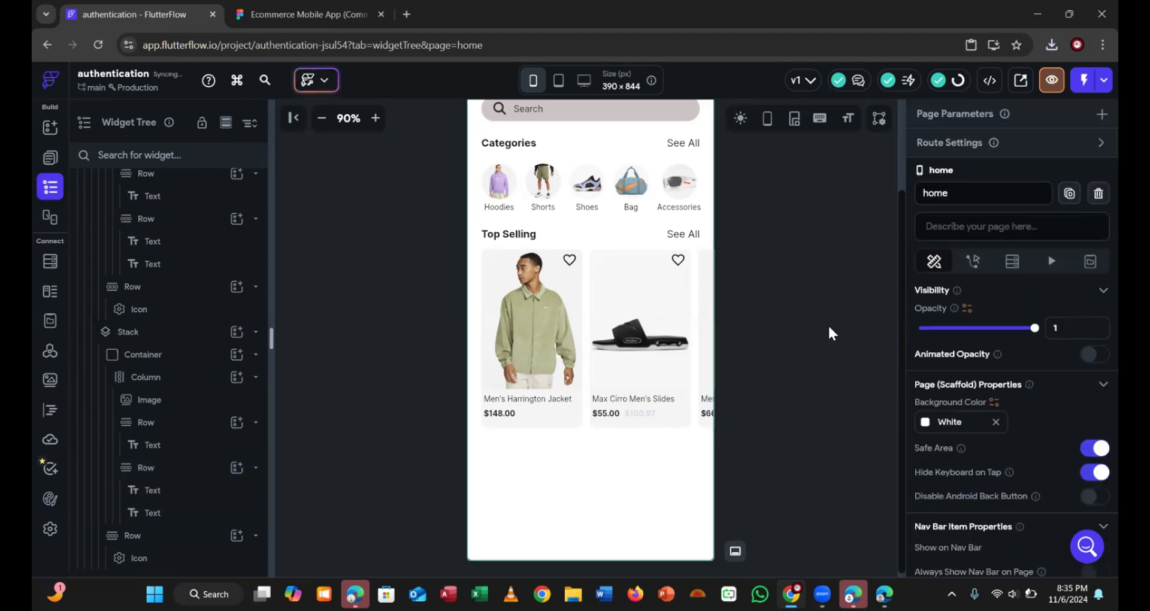
Check the Top Selling and New In sections of the Homepage design in Figma, and return to FlutterFlow
click(328, 16)
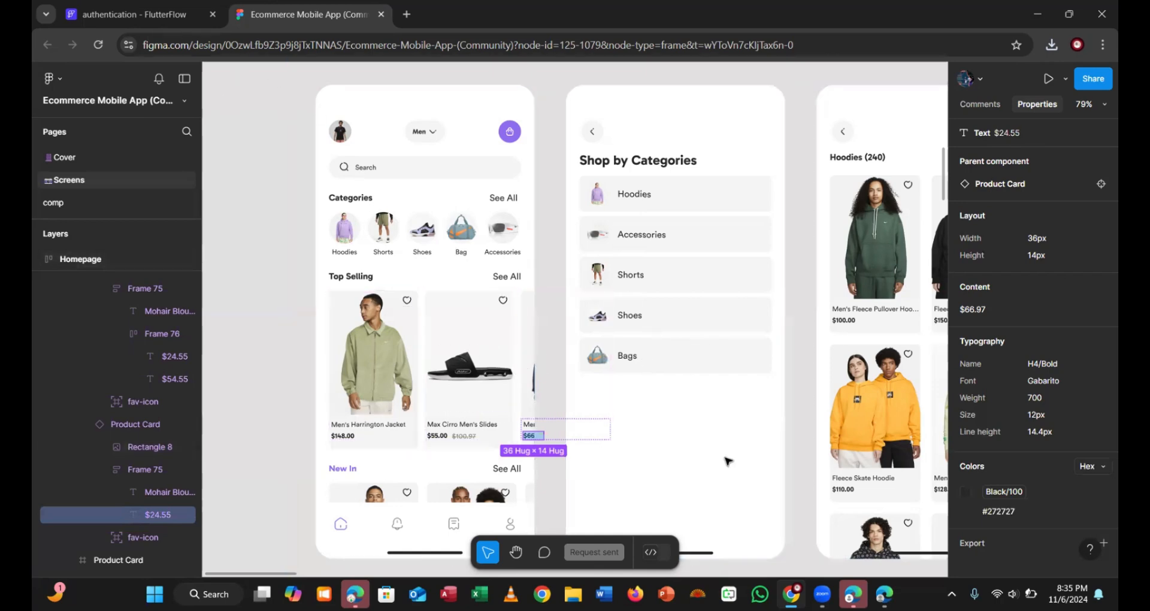
scroll(467, 438, down, 1)
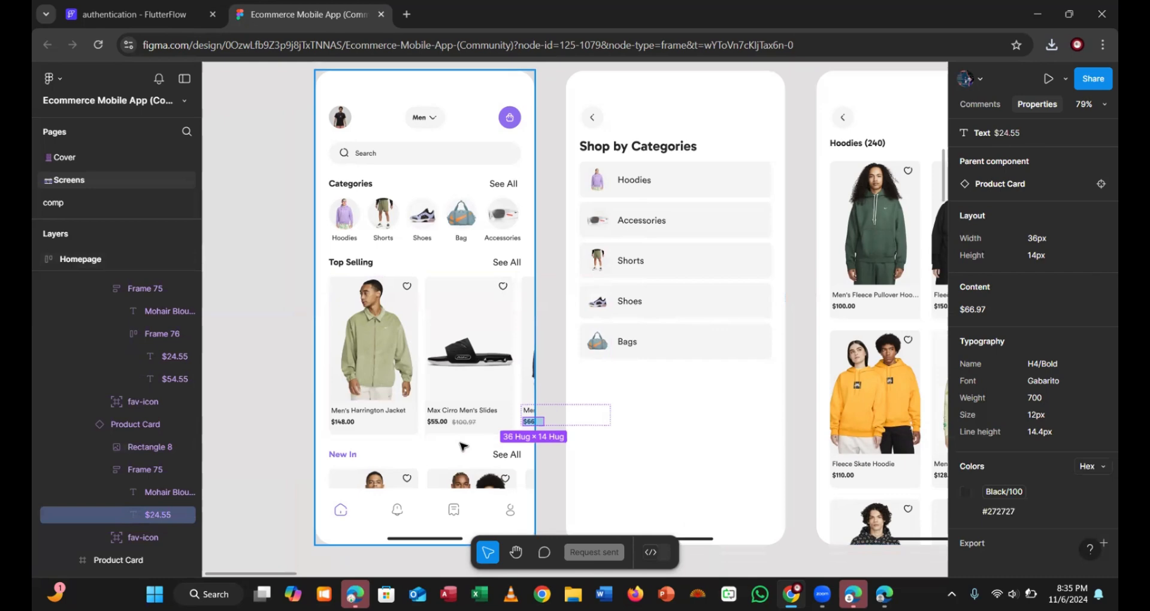
click(144, 16)
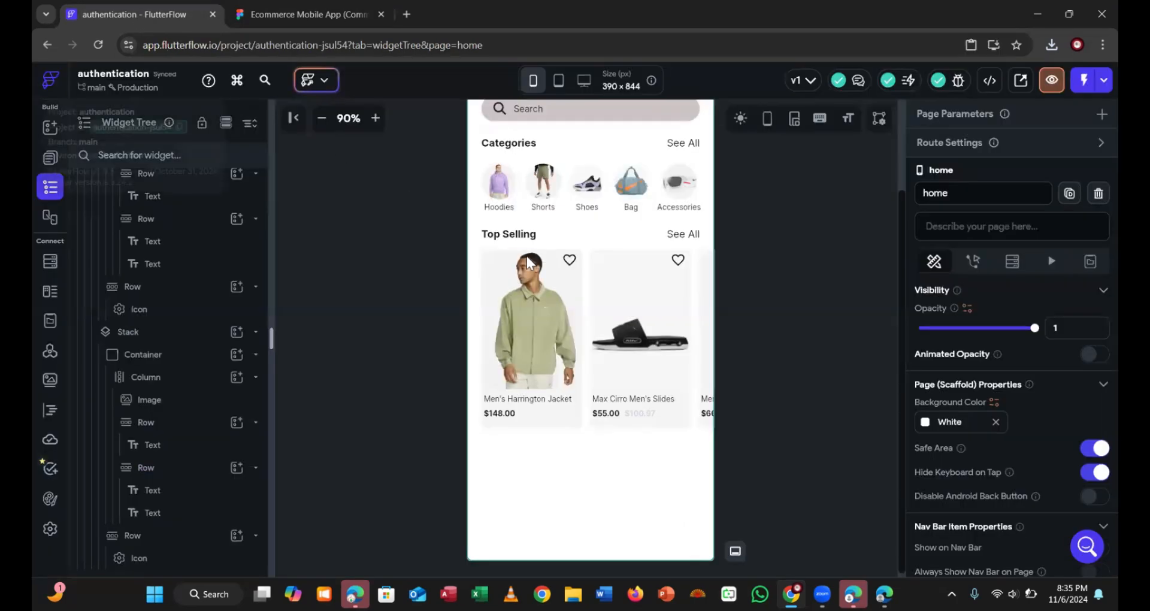
Collapse the product cards row and the Top Selling heading row in the widget tree
click(584, 253)
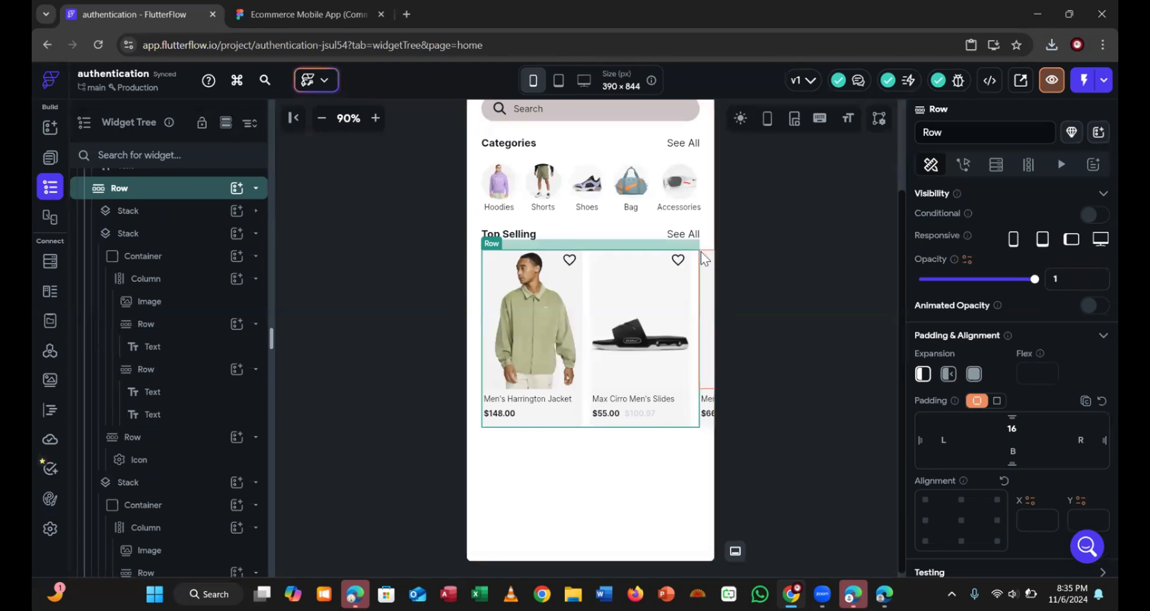
scroll(141, 296, up, 2)
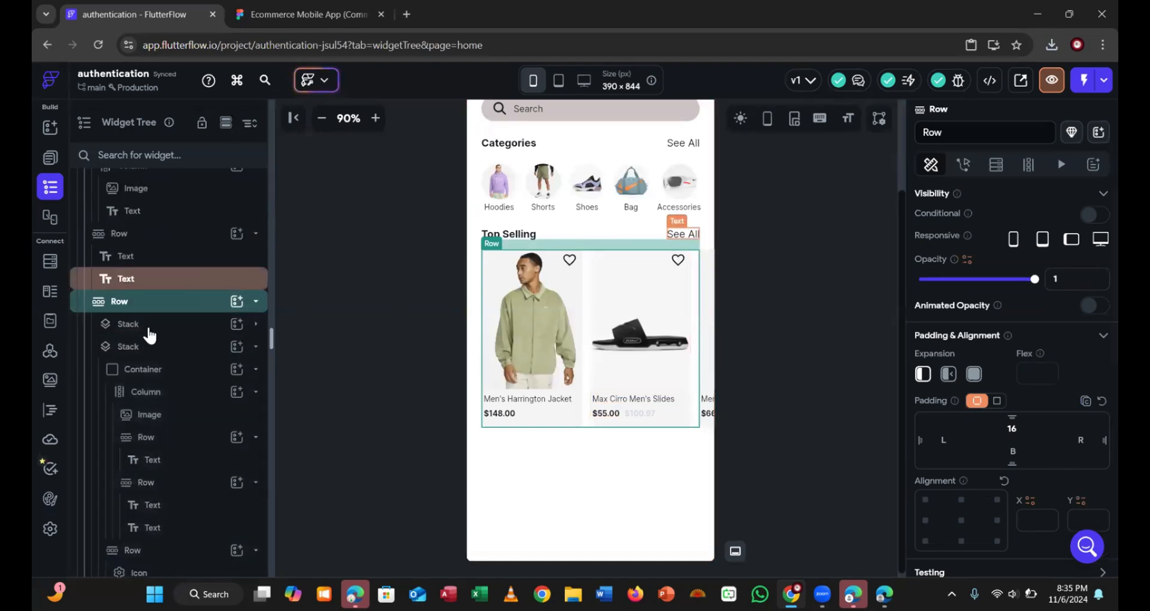
scroll(137, 314, up, 4)
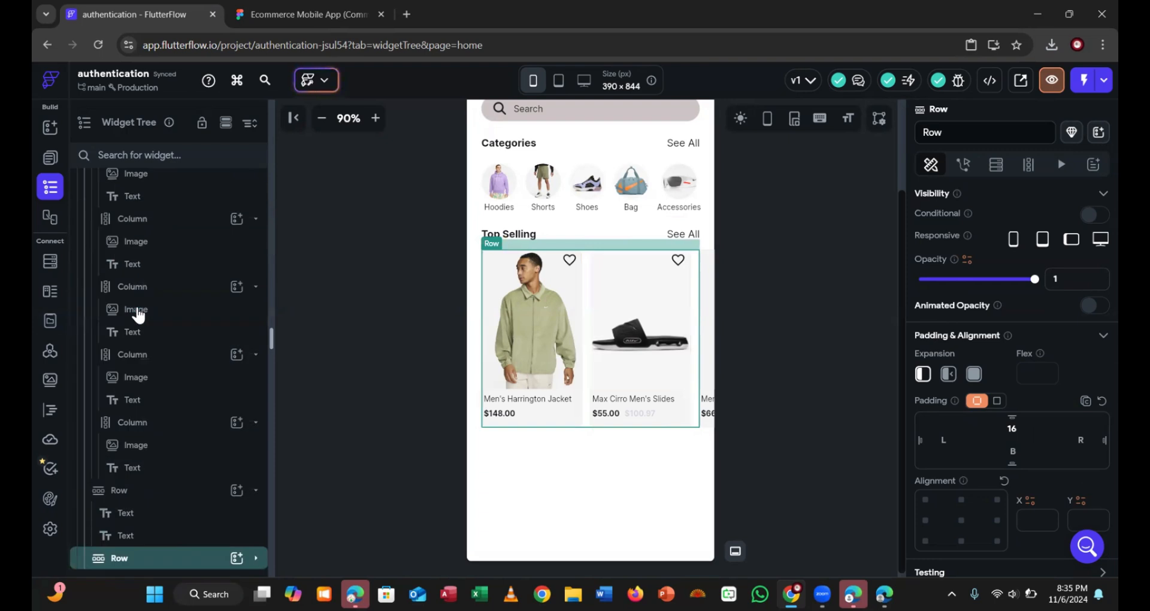
click(128, 308)
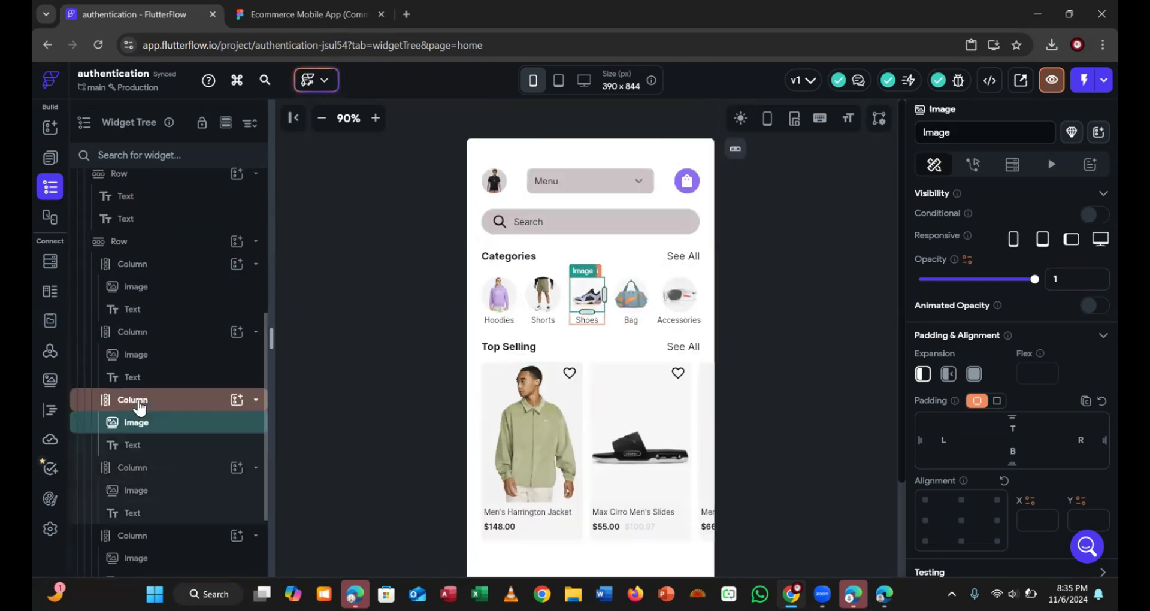
scroll(141, 354, up, 2)
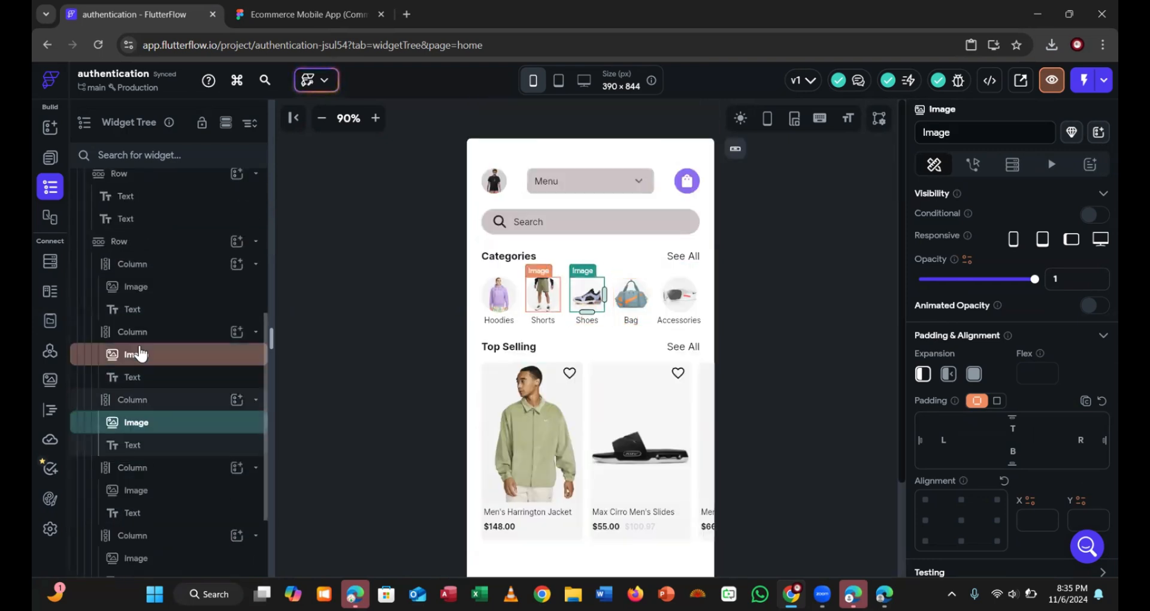
scroll(140, 353, down, 2)
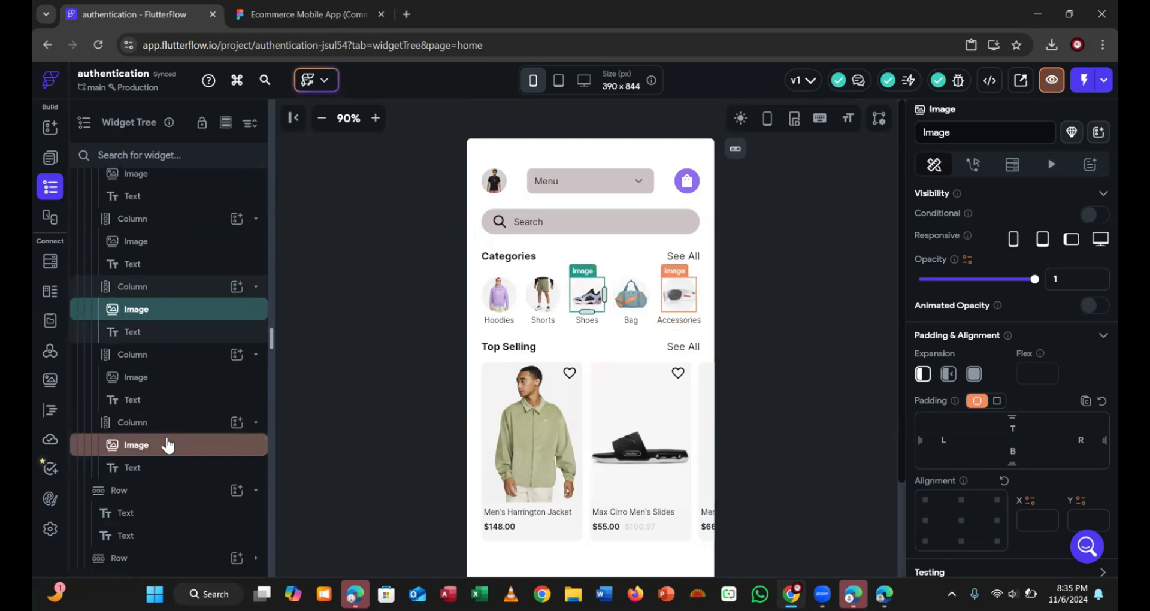
click(140, 494)
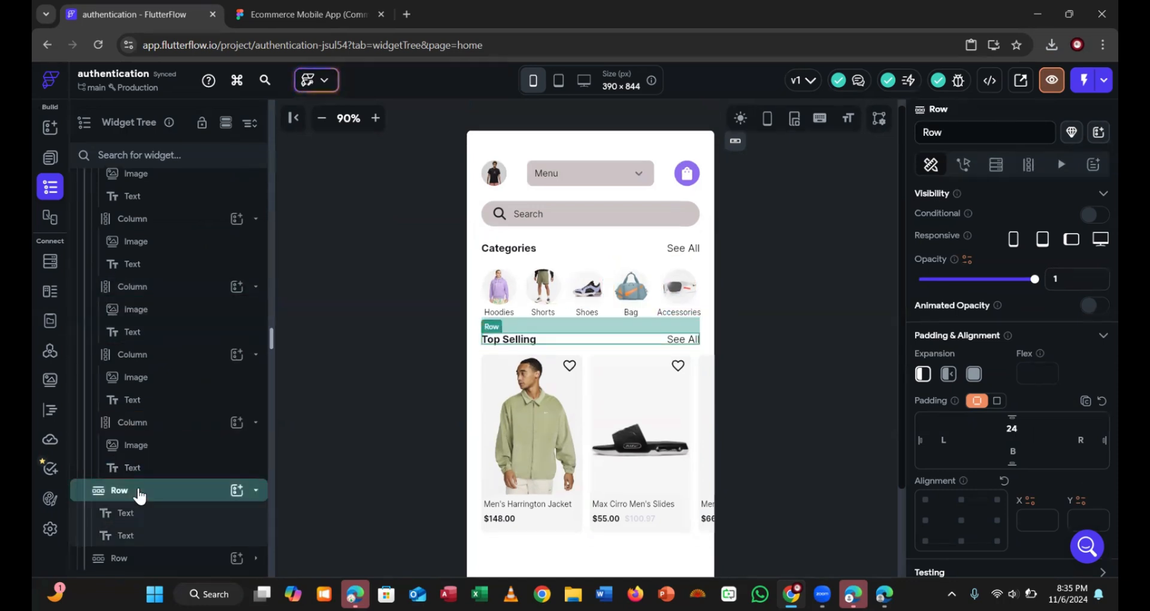
click(140, 495)
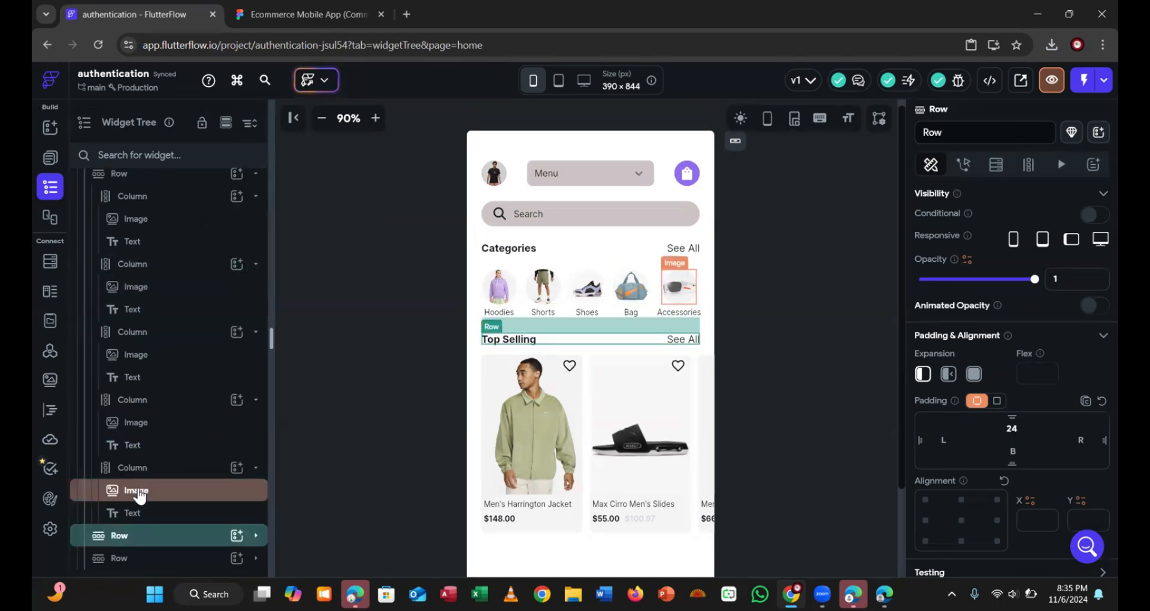
click(139, 543)
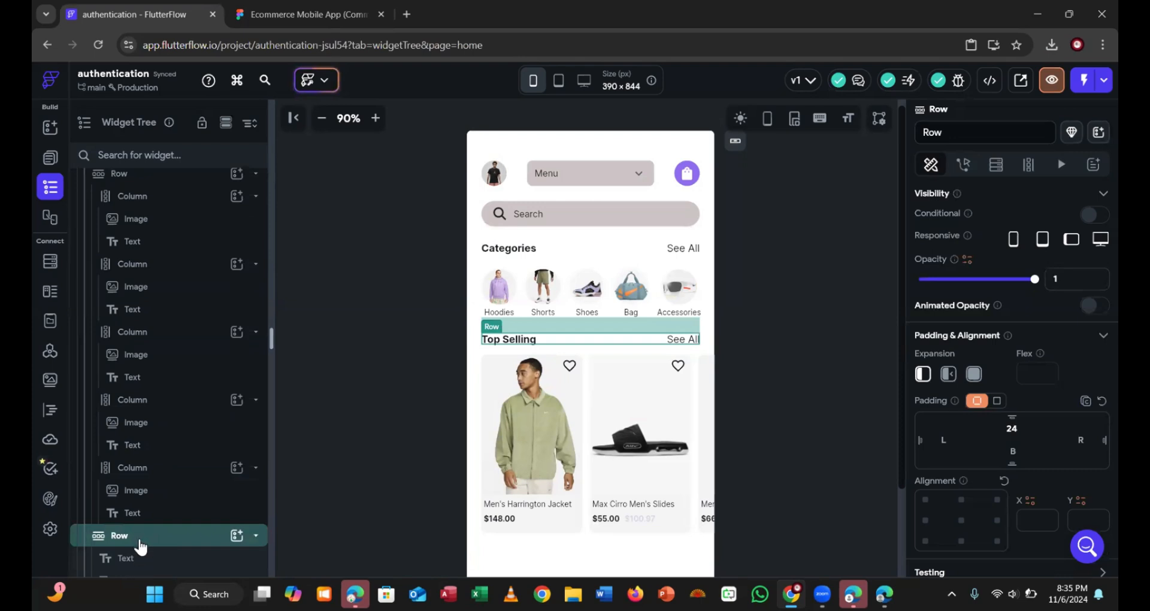
click(128, 495)
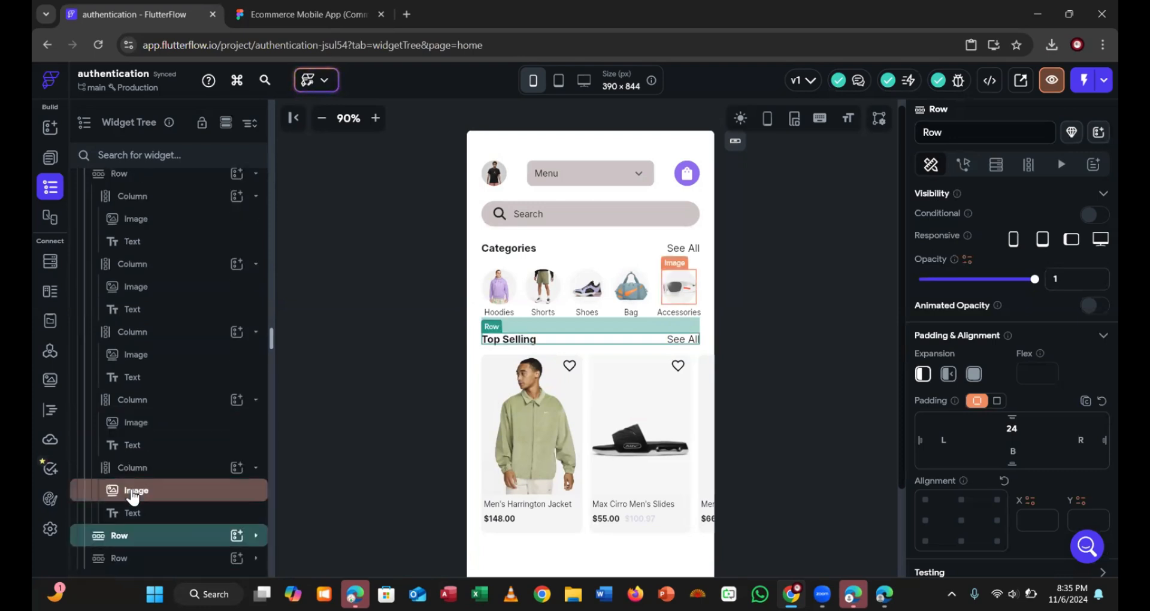
Expand the product cards row in the widget tree, collapsing the third card's stack, and select that row
click(134, 558)
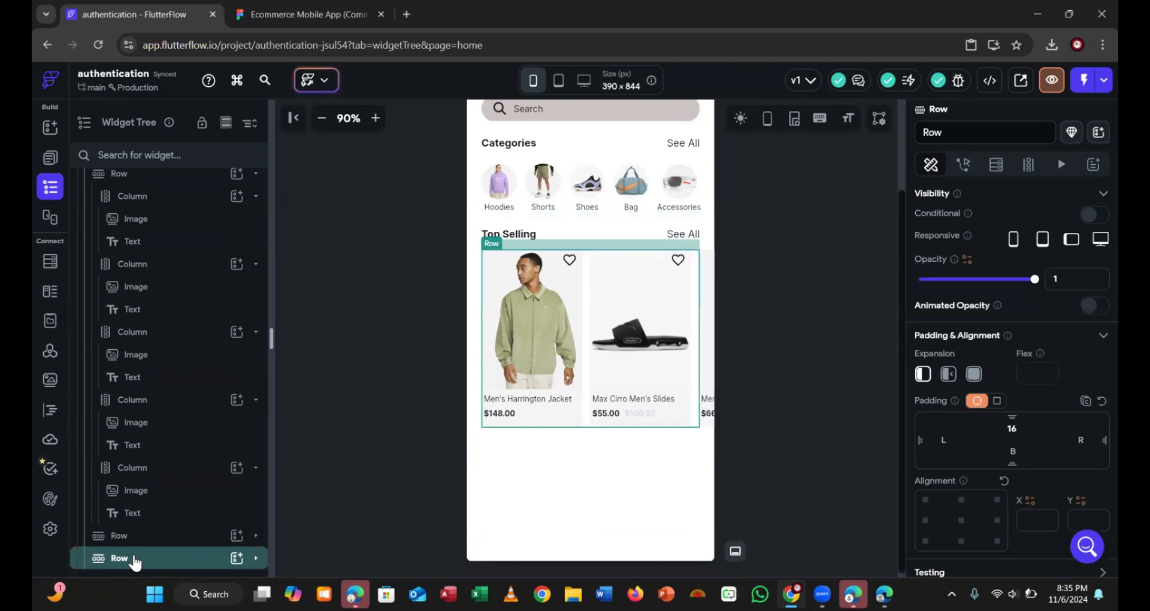
click(151, 562)
scroll(159, 524, down, 10)
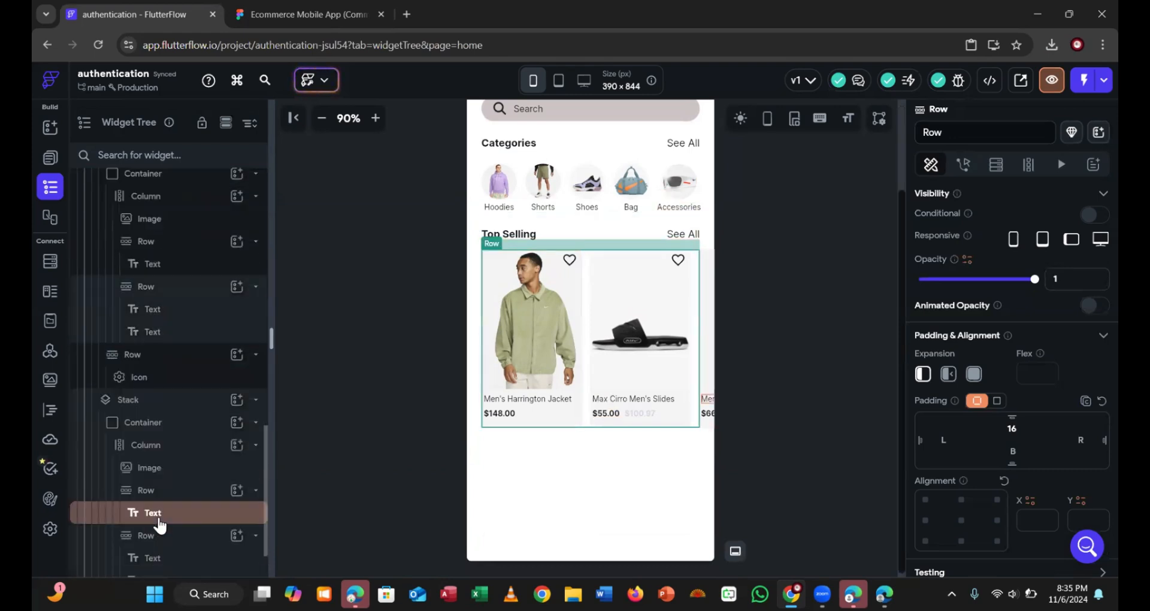
scroll(159, 525, down, 3)
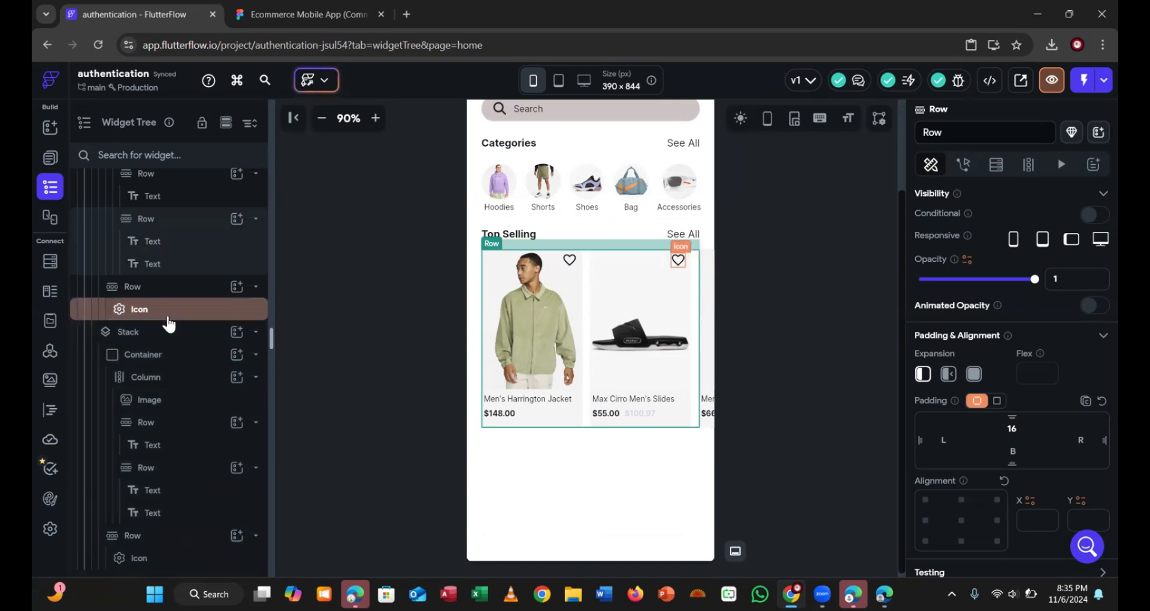
click(128, 343)
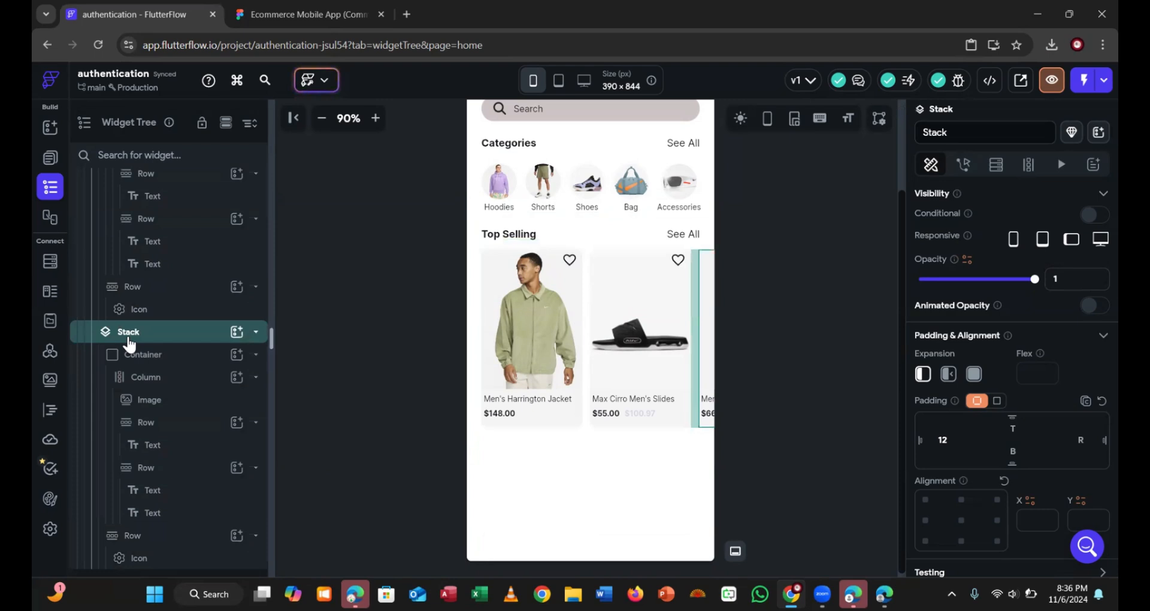
click(128, 338)
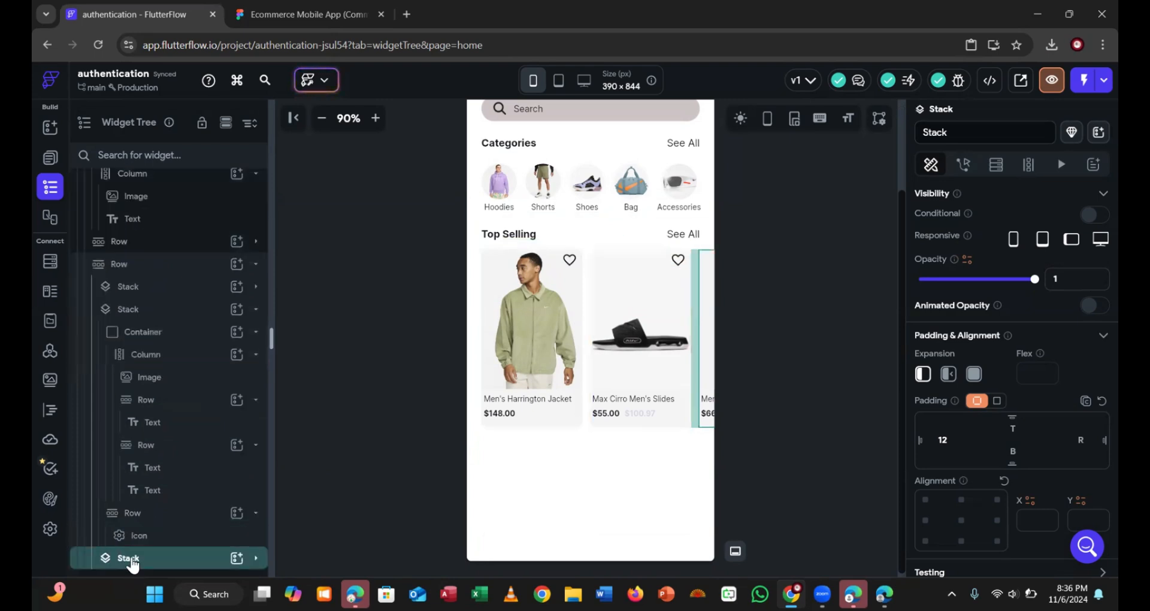
click(119, 266)
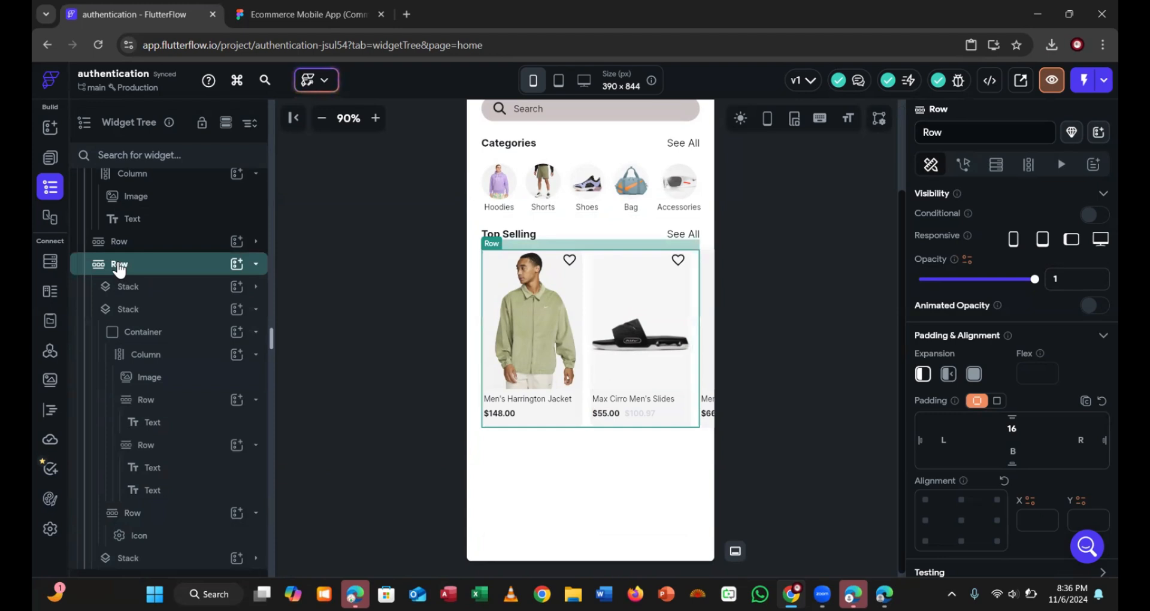
Examine the product cards row, its cut-off third card and its nested stacks in the widget tree and on the canvas
double_click(128, 266)
click(376, 338)
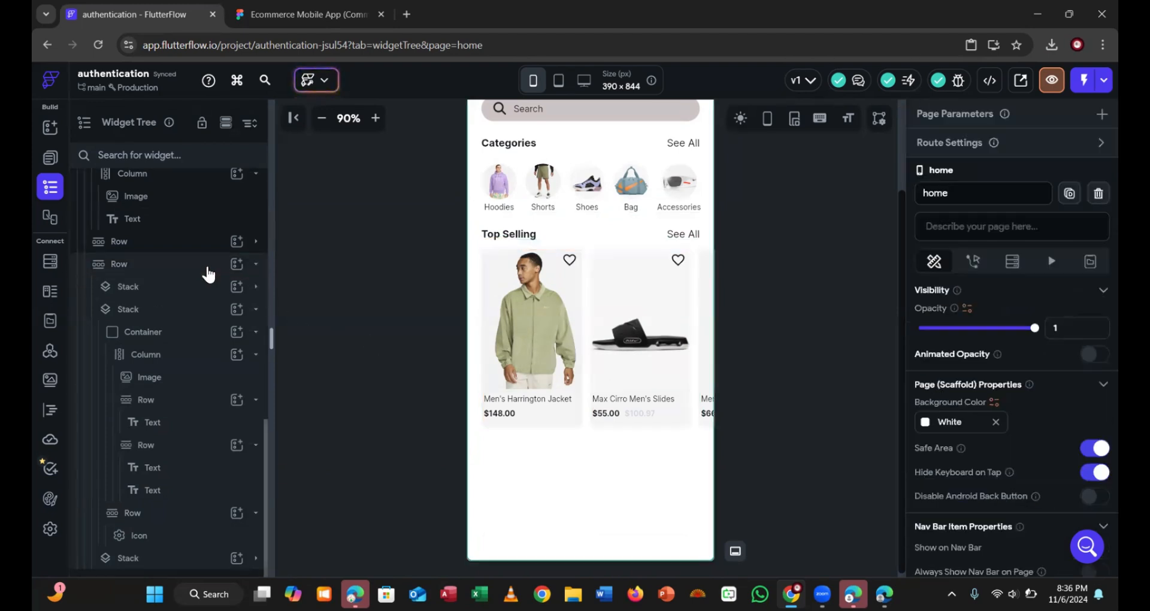
click(201, 270)
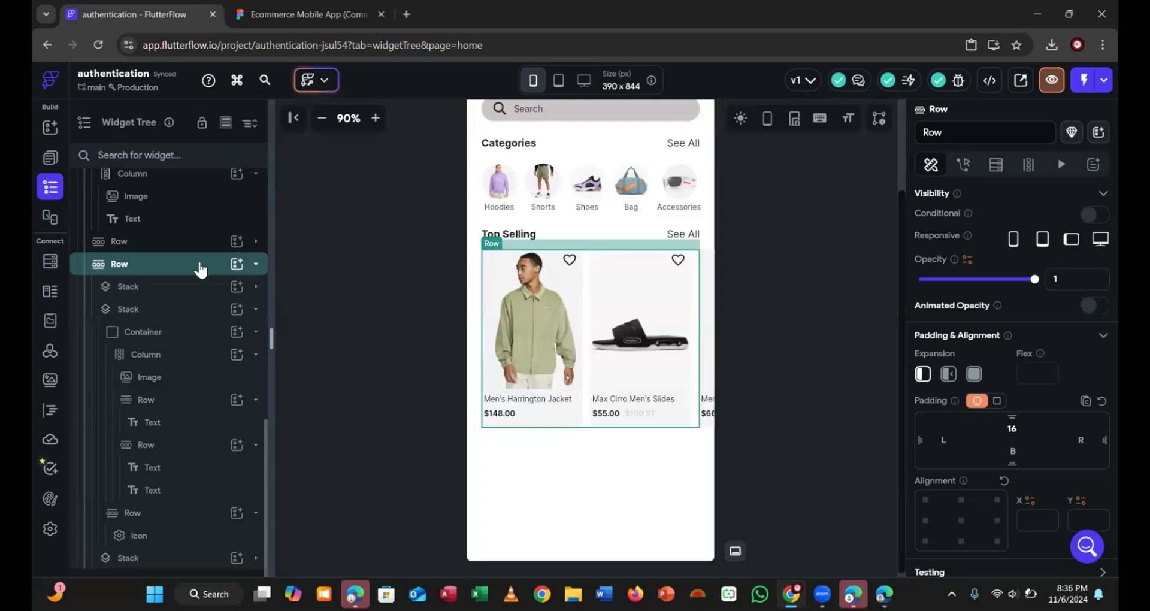
double_click(201, 270)
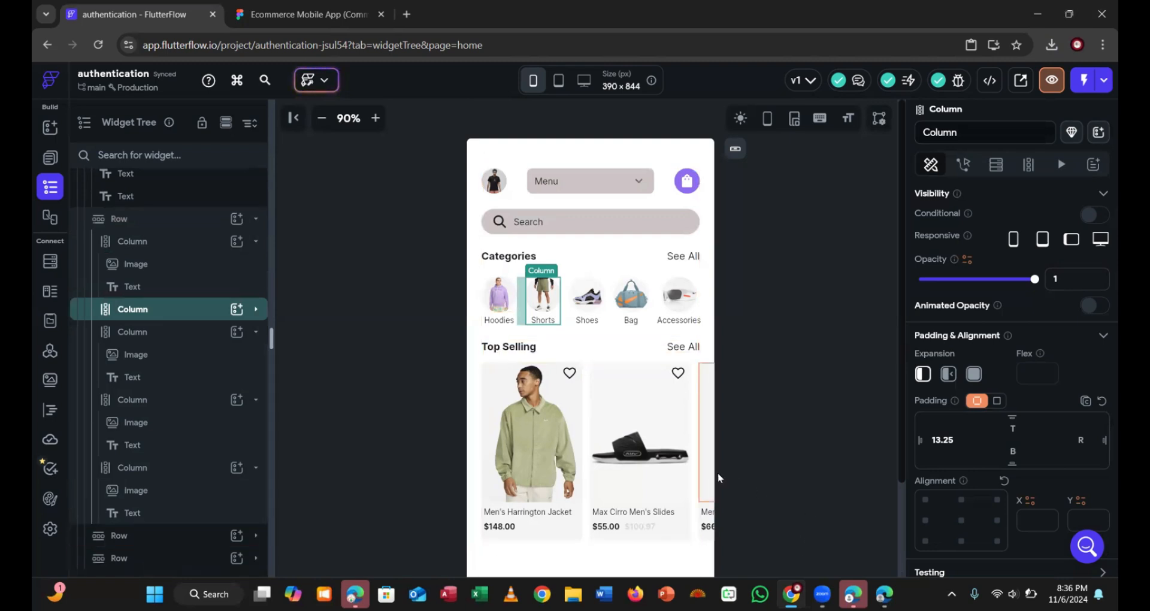
click(704, 509)
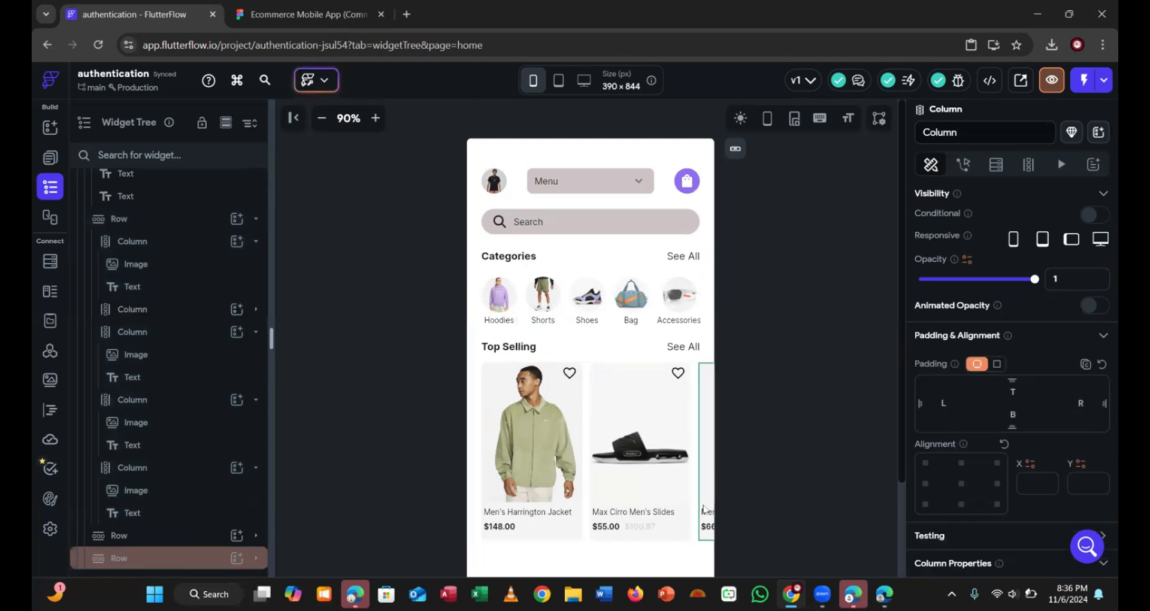
click(167, 559)
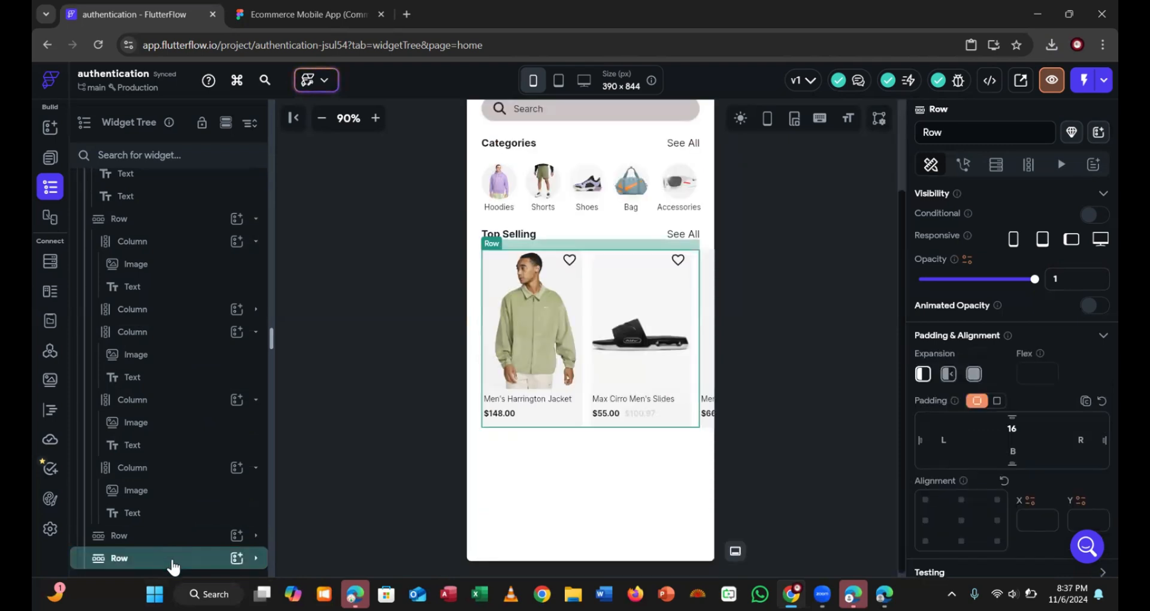
click(173, 566)
scroll(173, 565, down, 5)
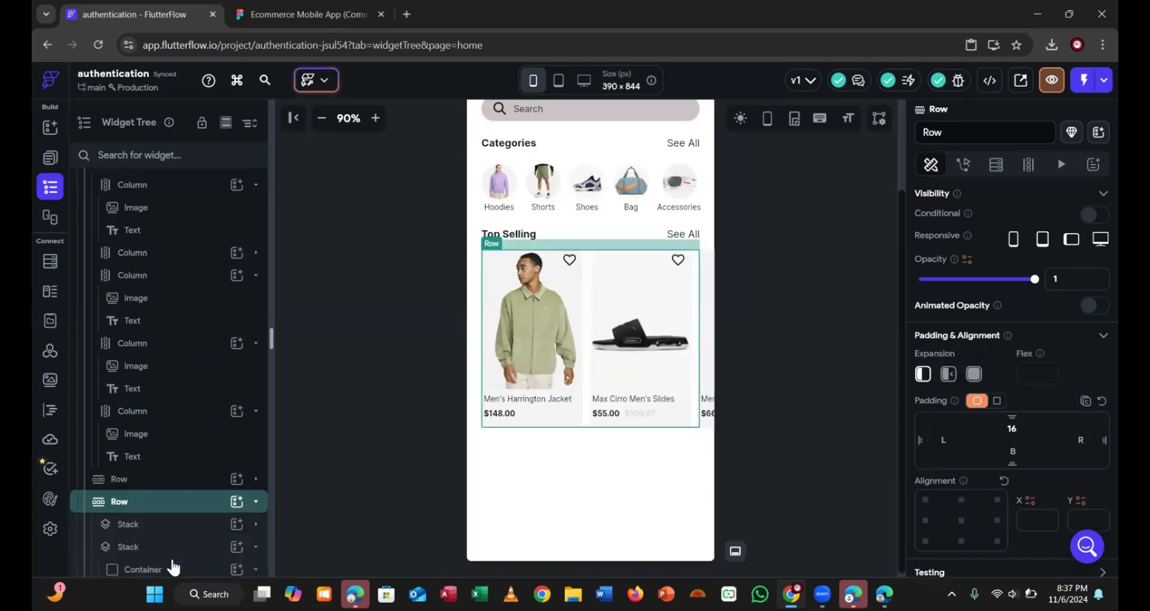
scroll(174, 567, down, 1)
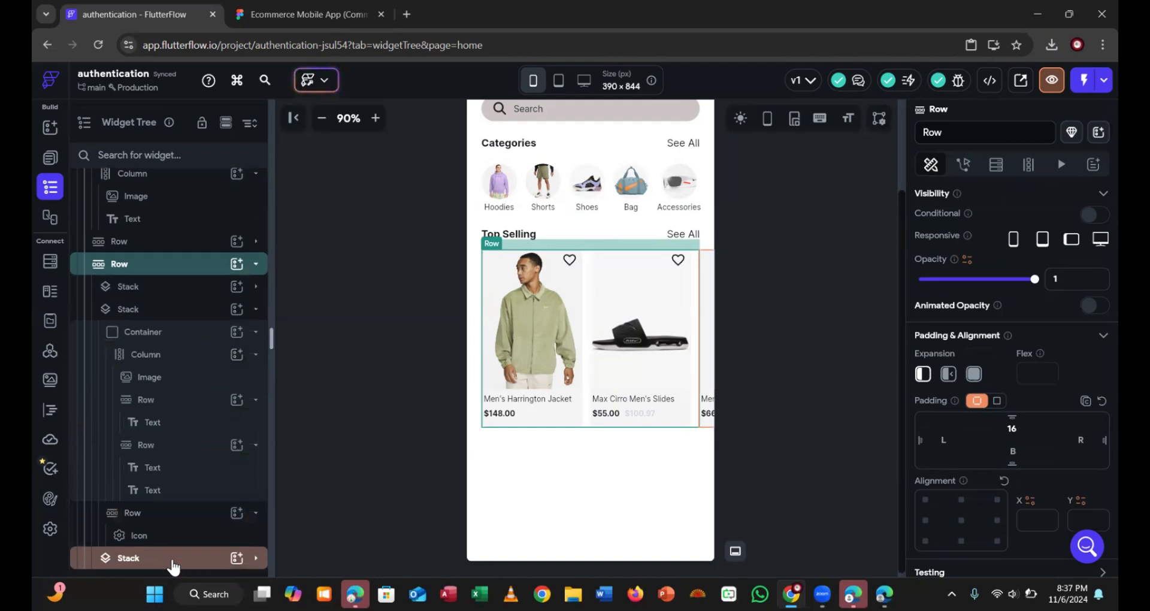
scroll(174, 566, up, 1)
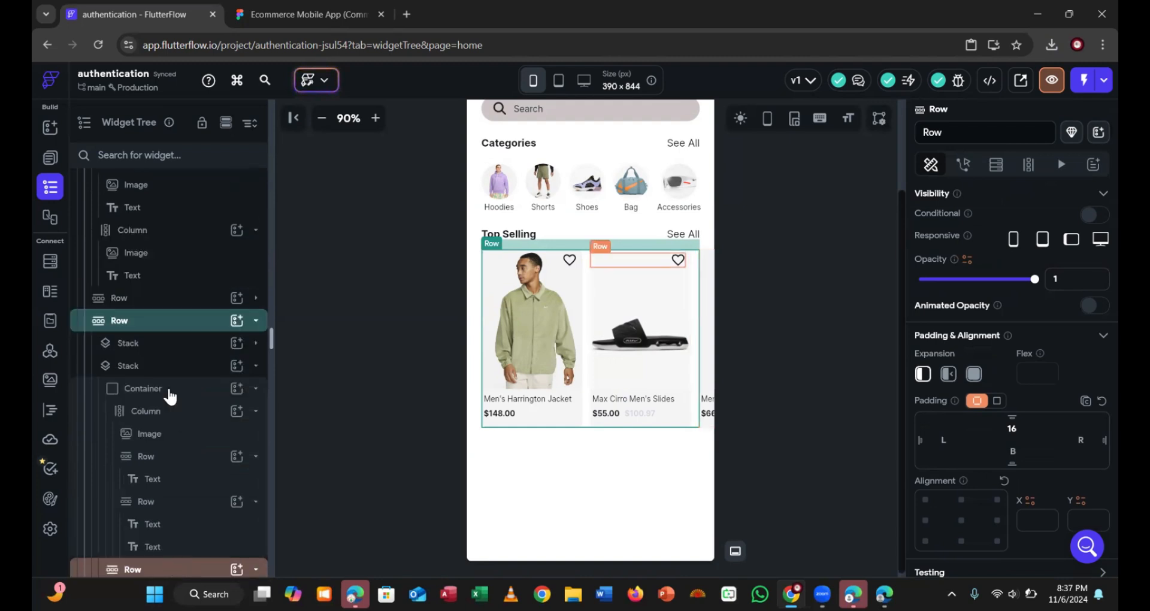
Collapse the second product card's stack and the product cards row in the widget tree, leaving that row selected
click(137, 305)
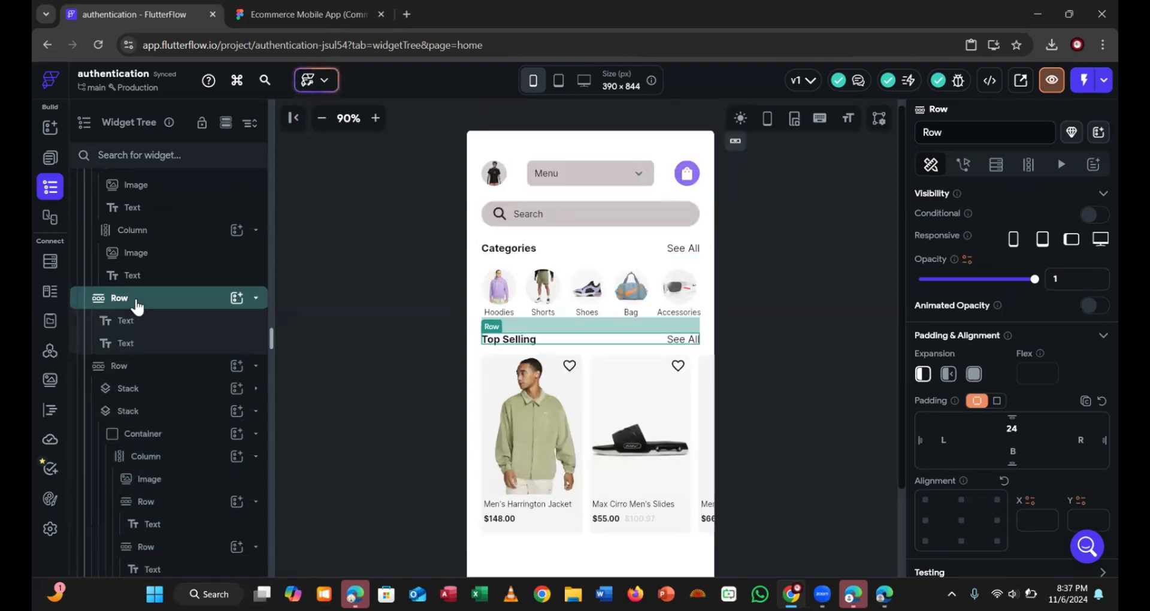
click(138, 305)
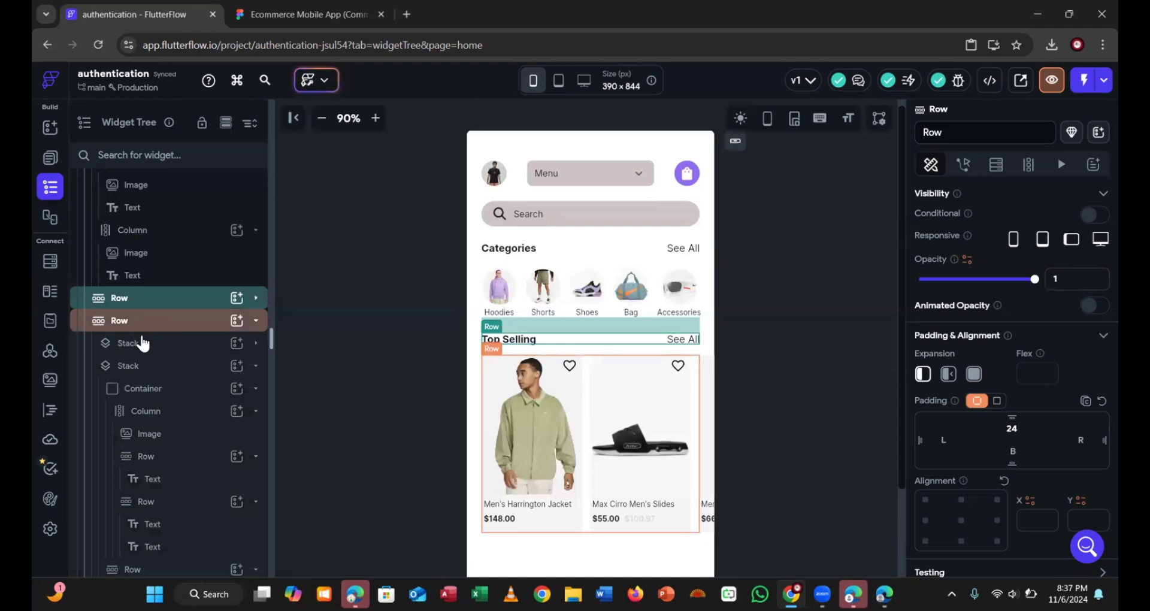
click(145, 376)
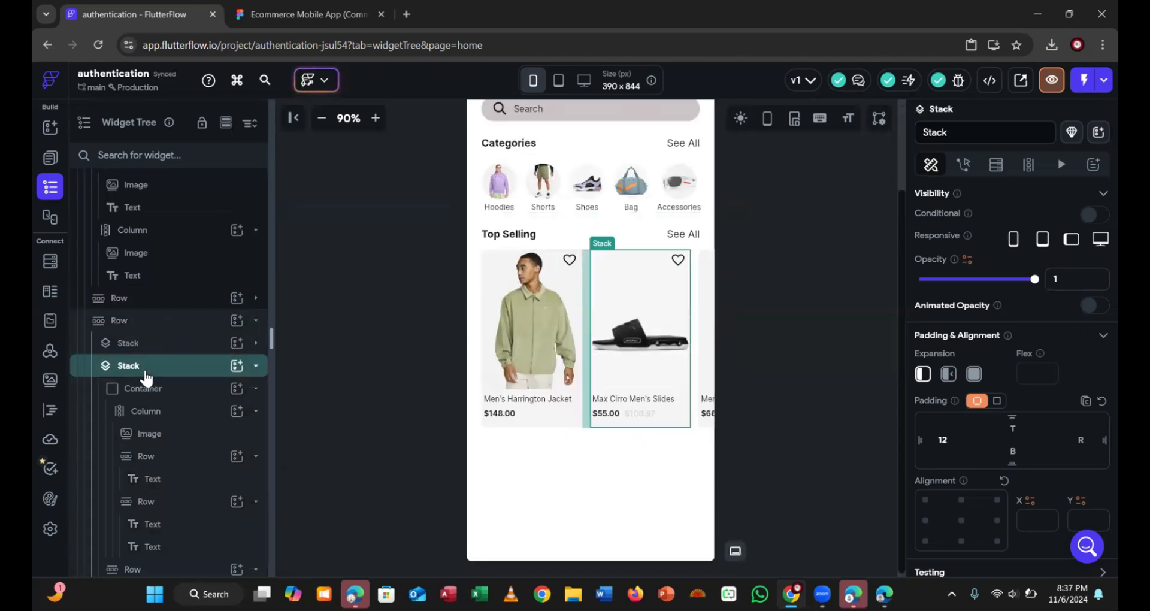
click(145, 375)
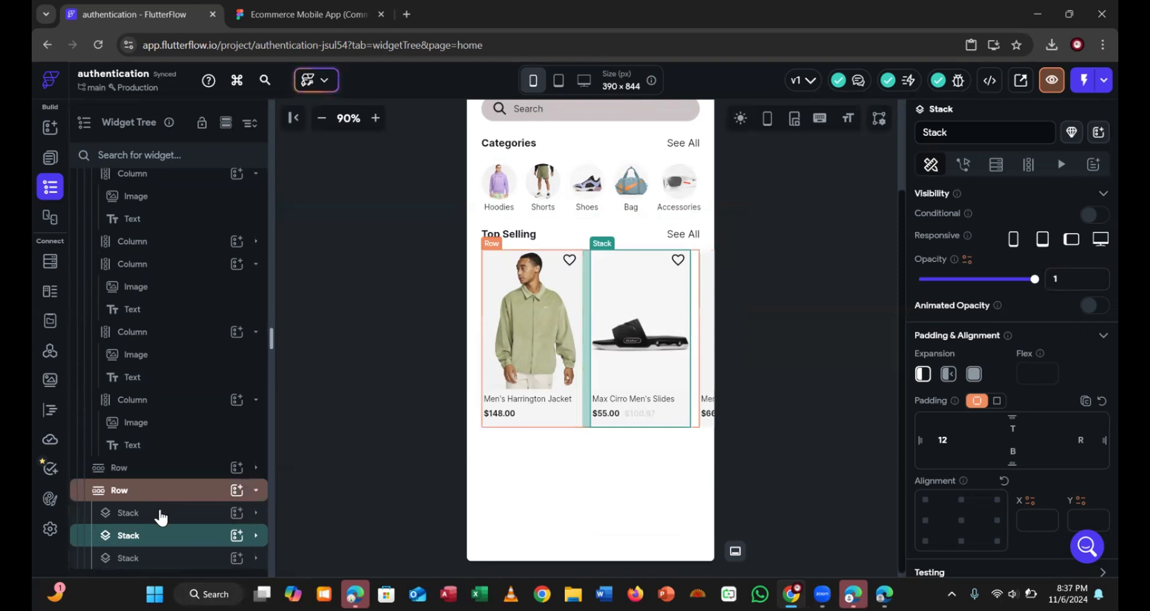
click(162, 560)
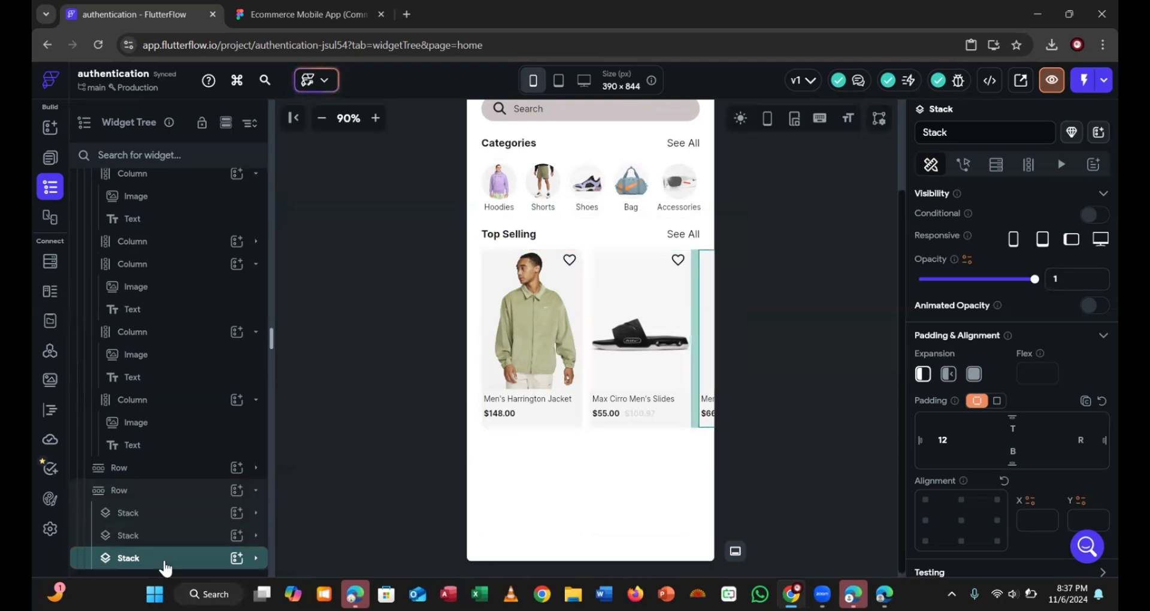
click(140, 498)
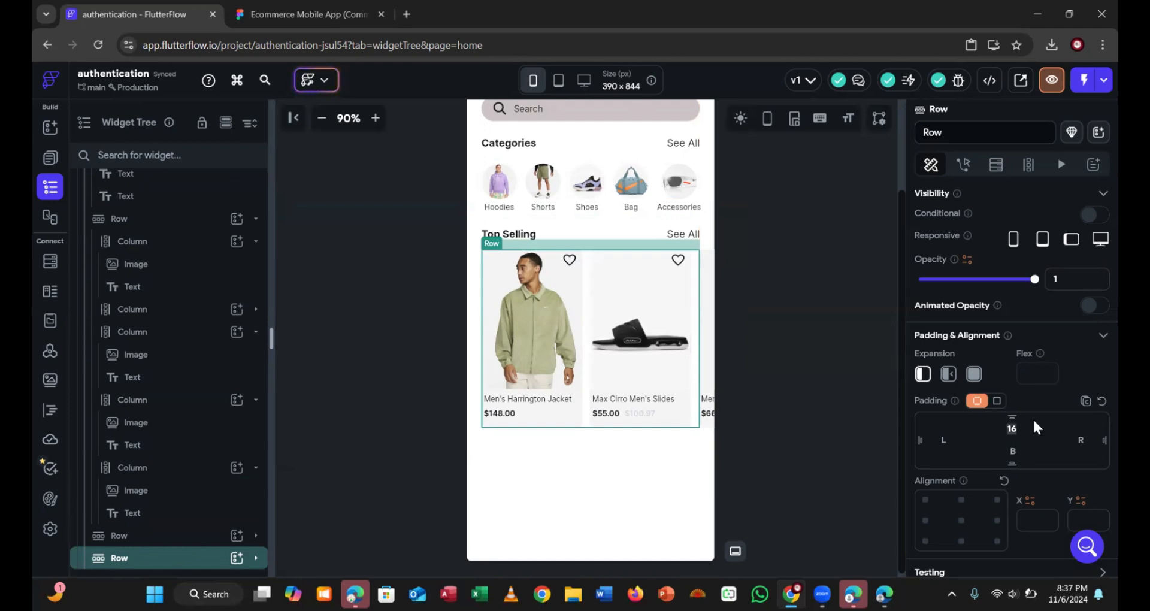
Clear the product cards row's top padding and wrap the row in a Container
key(BackSpace)
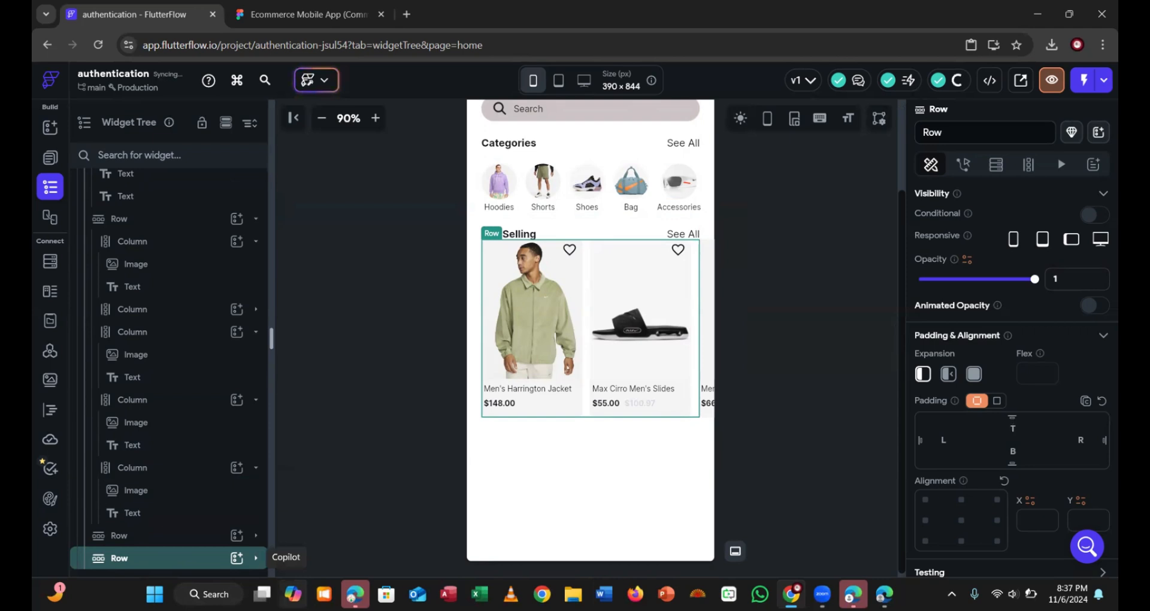
right_click(198, 554)
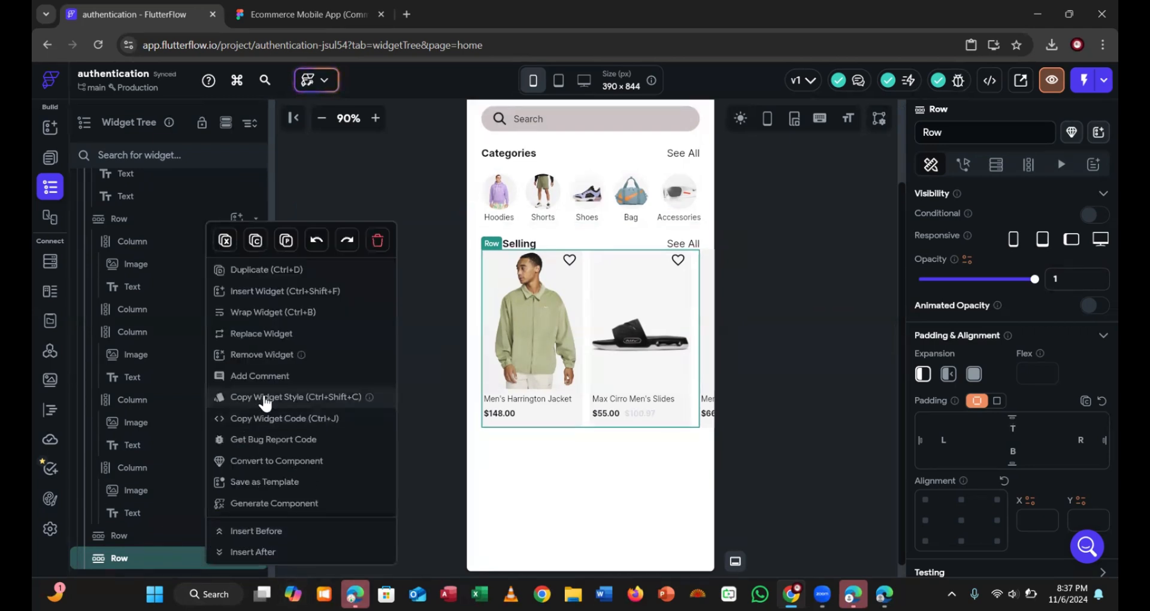
click(272, 317)
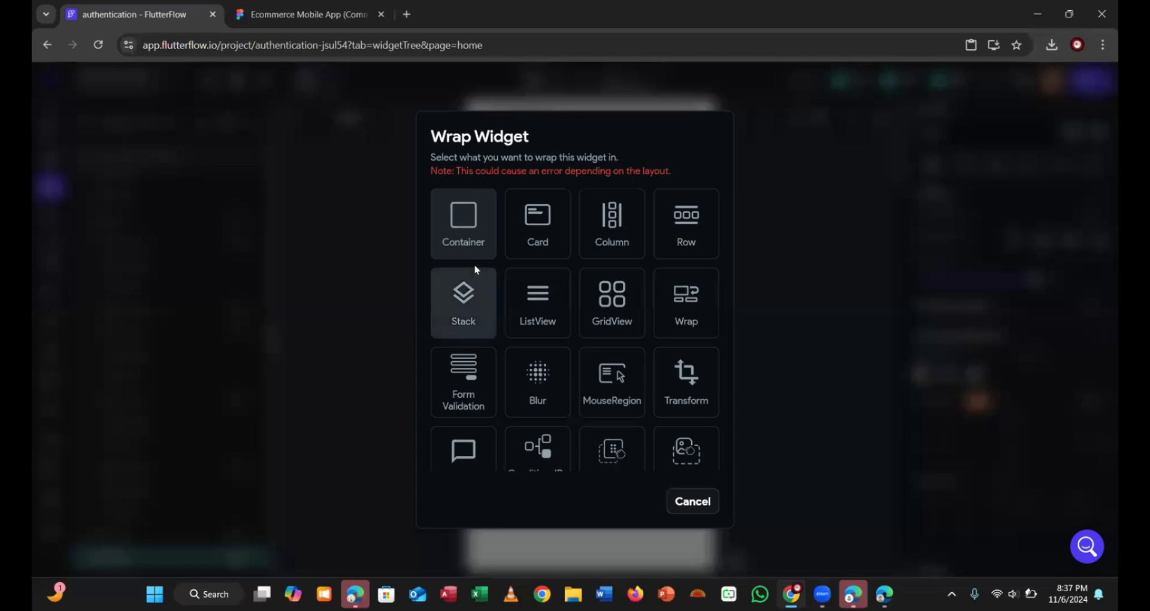
click(460, 230)
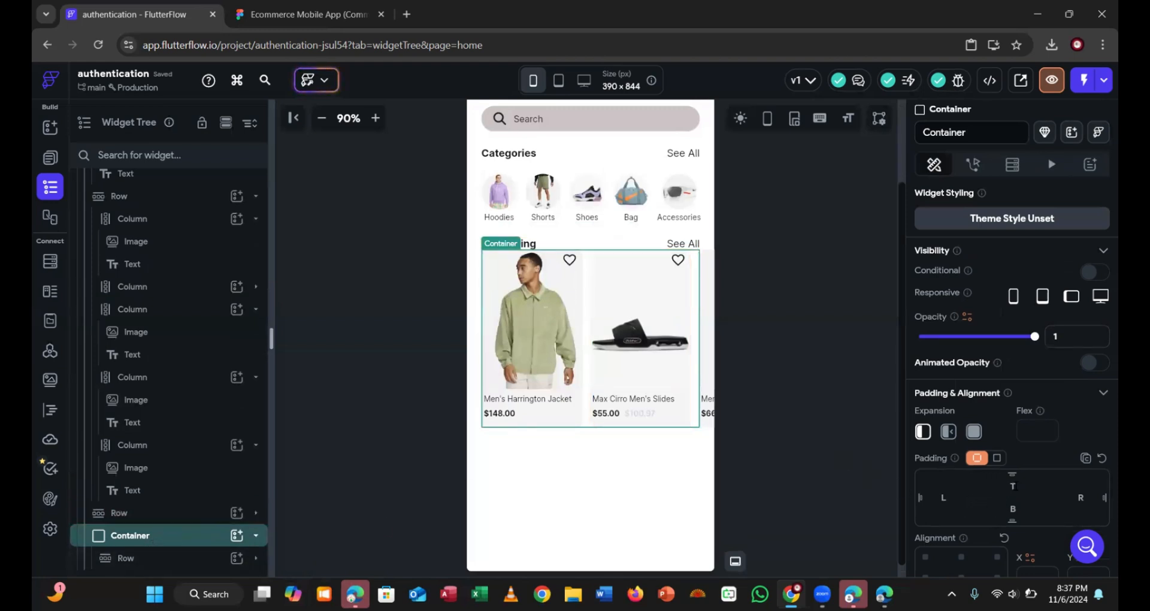
Give the new container a top padding of 16 and an infinite width
click(1012, 485)
text(1)
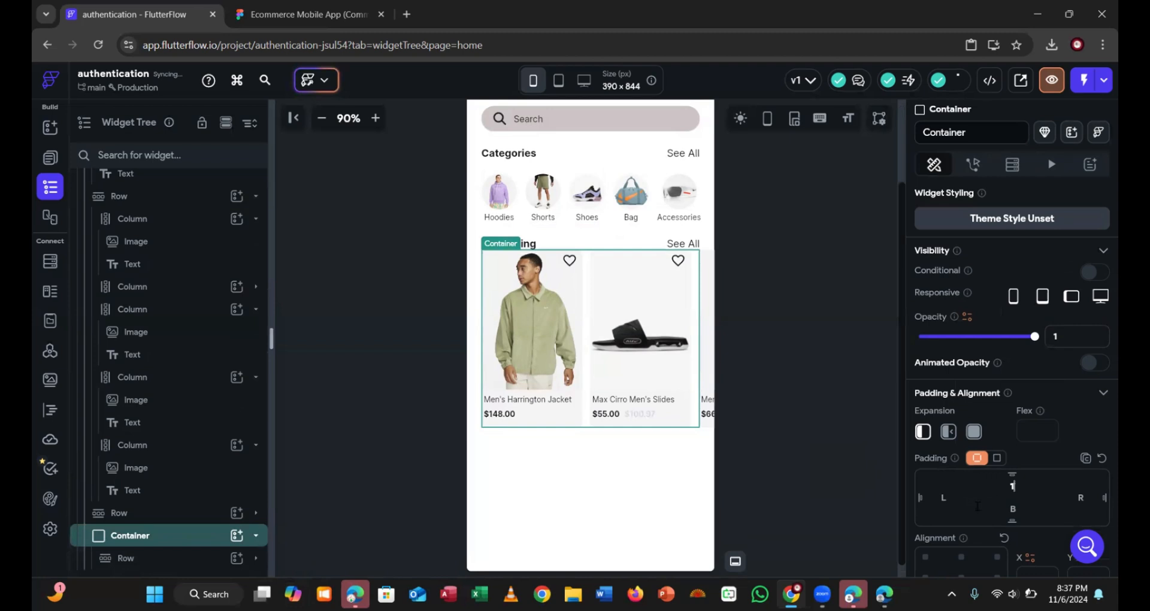
text(6)
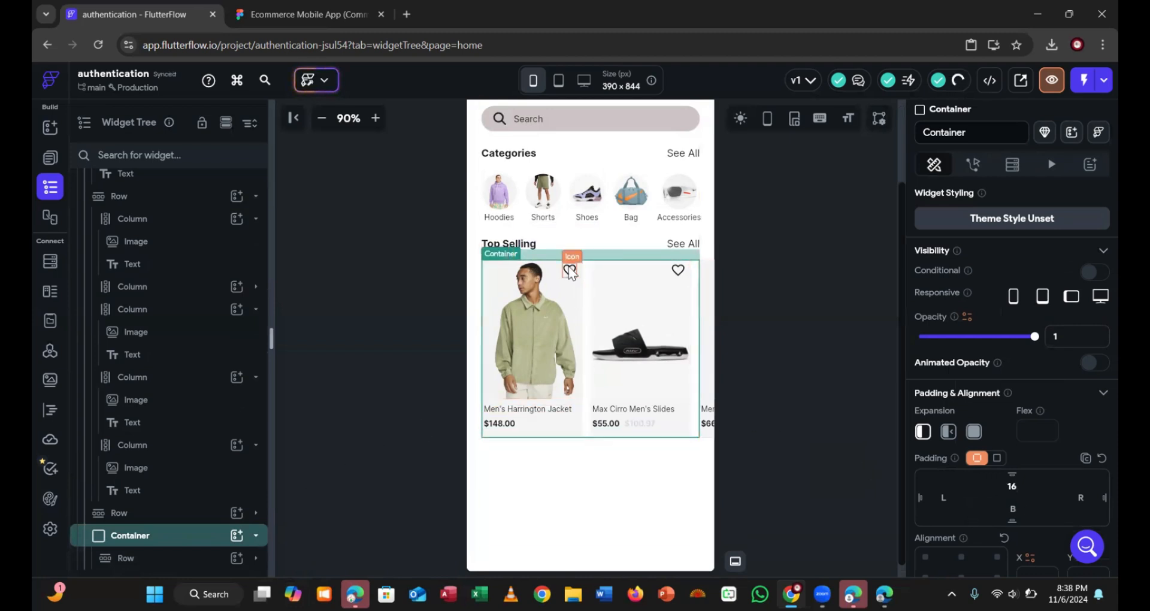
scroll(1041, 521, down, 4)
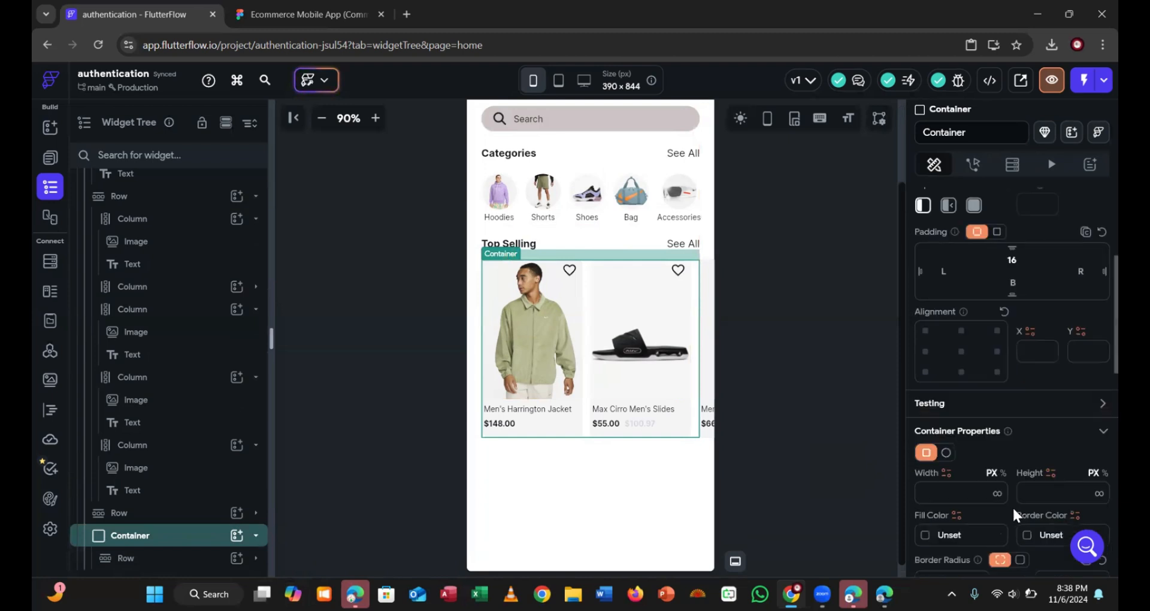
click(997, 496)
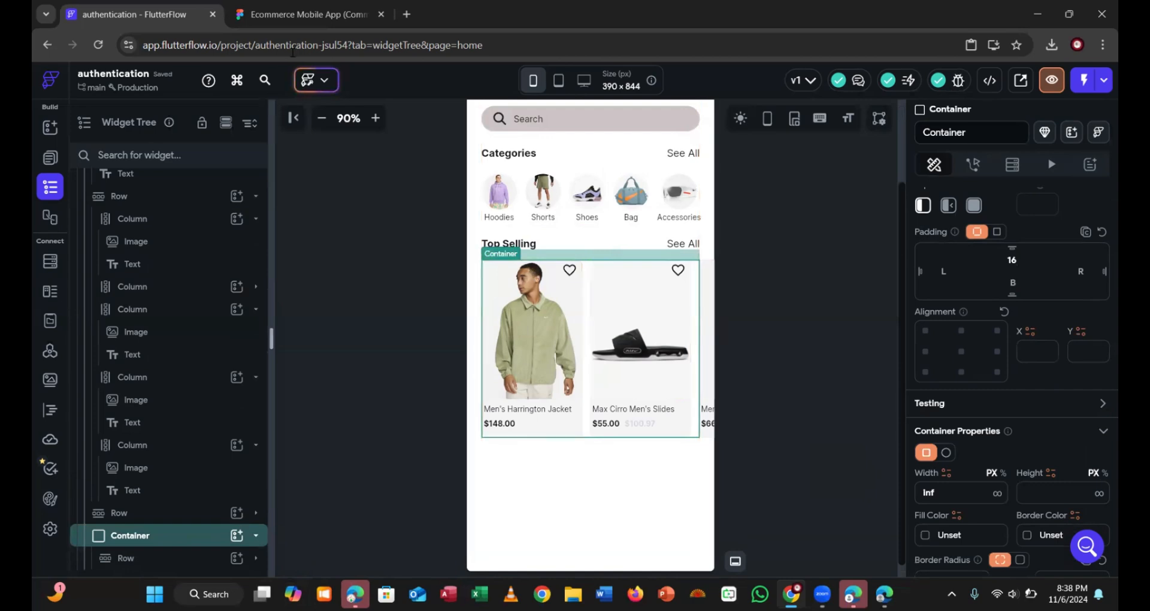
Check the first product card's size in the Figma design, and set the container's height to 285 px in FlutterFlow
click(303, 18)
click(393, 299)
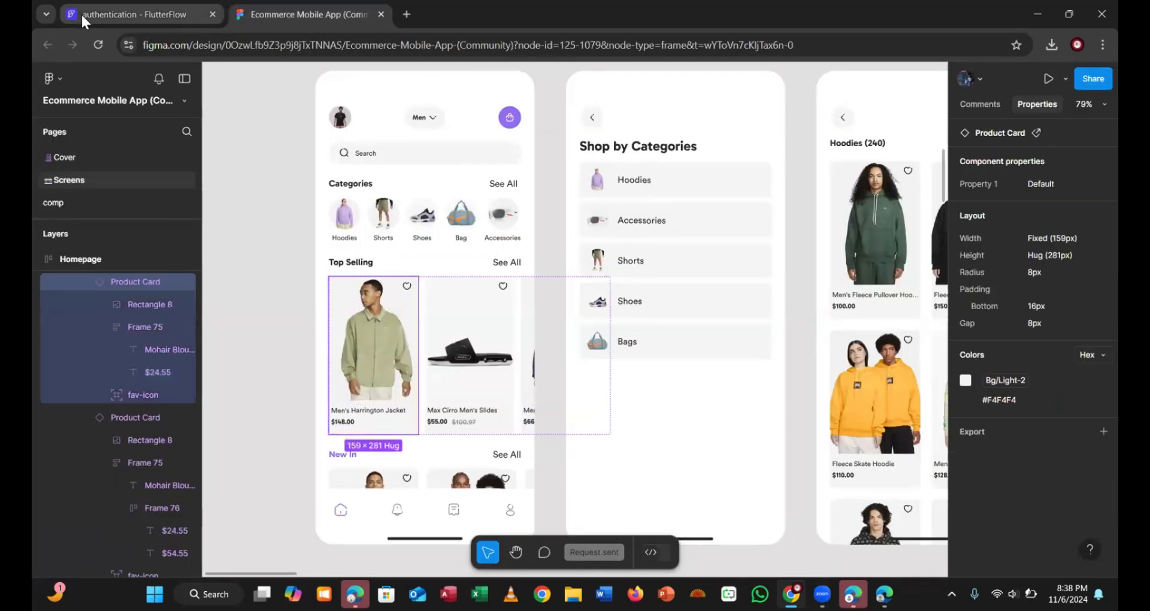
click(108, 15)
click(1055, 494)
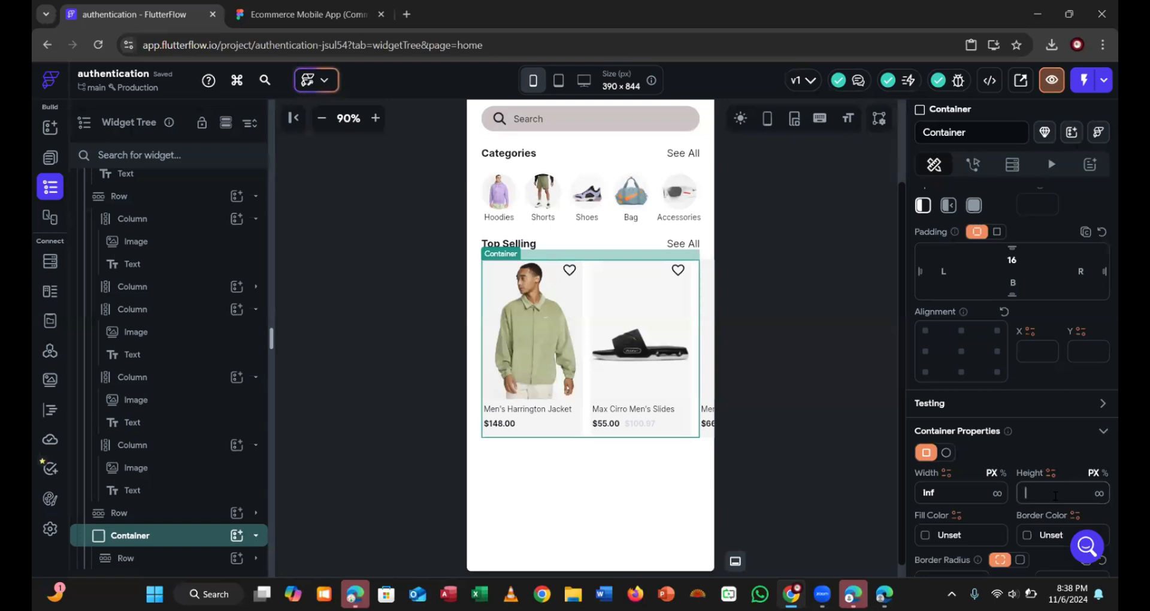
text(285)
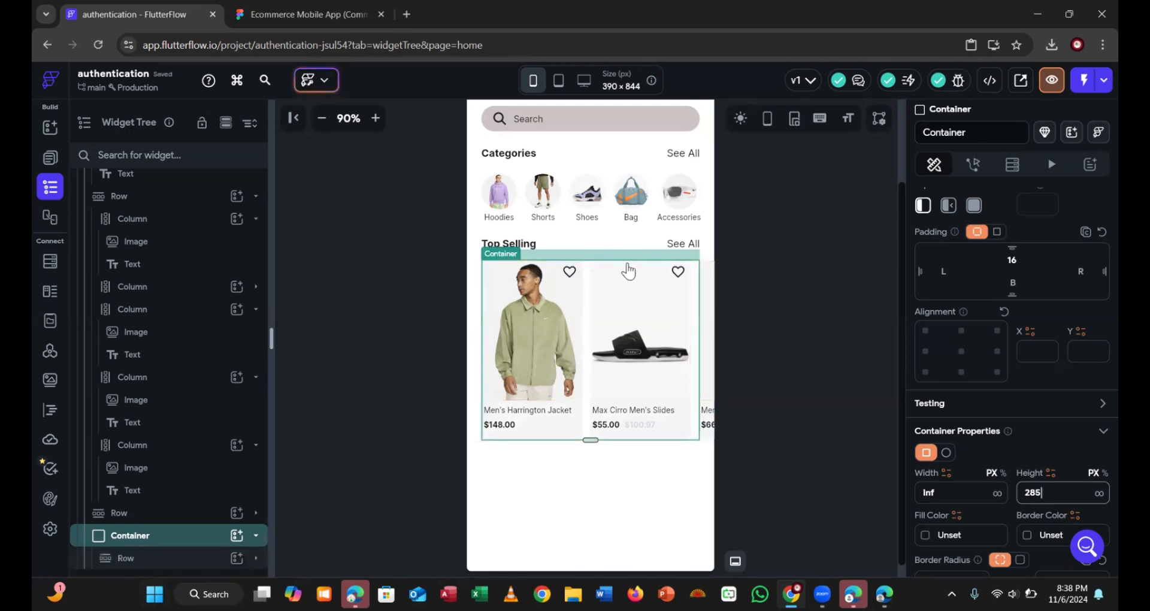
Open the app preview and examine the home page's Top Selling section in it
click(760, 345)
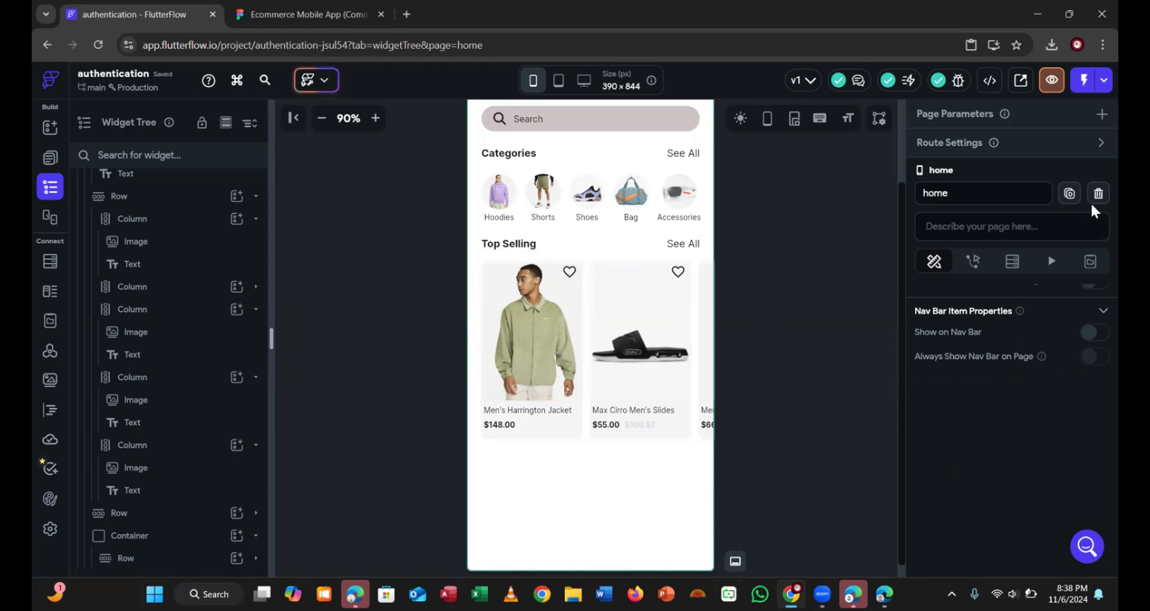
click(1052, 81)
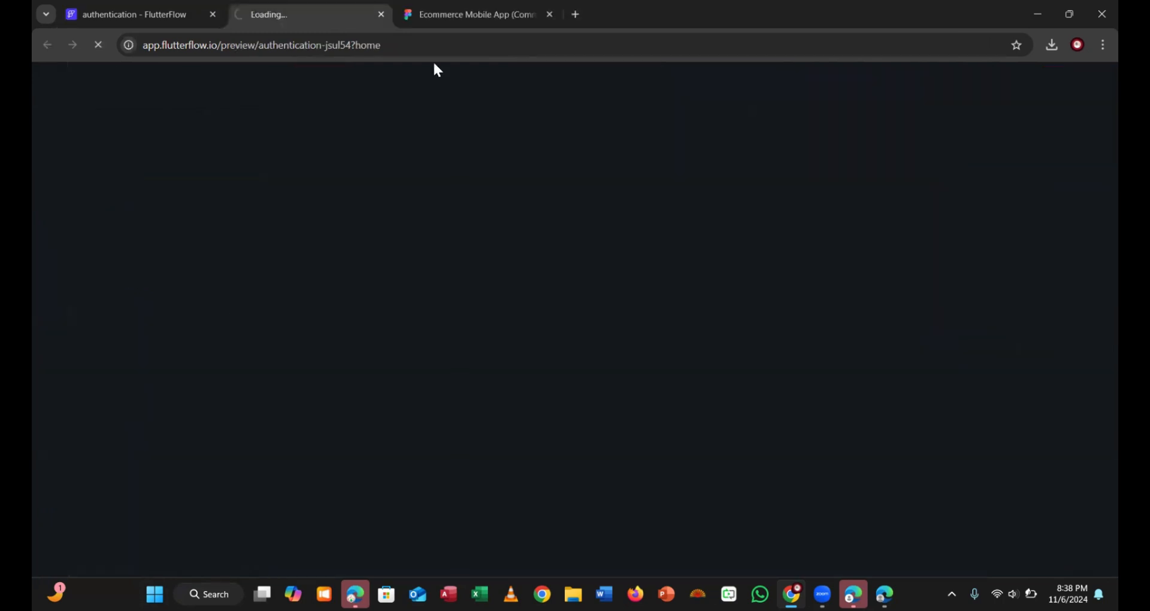
click(192, 18)
click(279, 14)
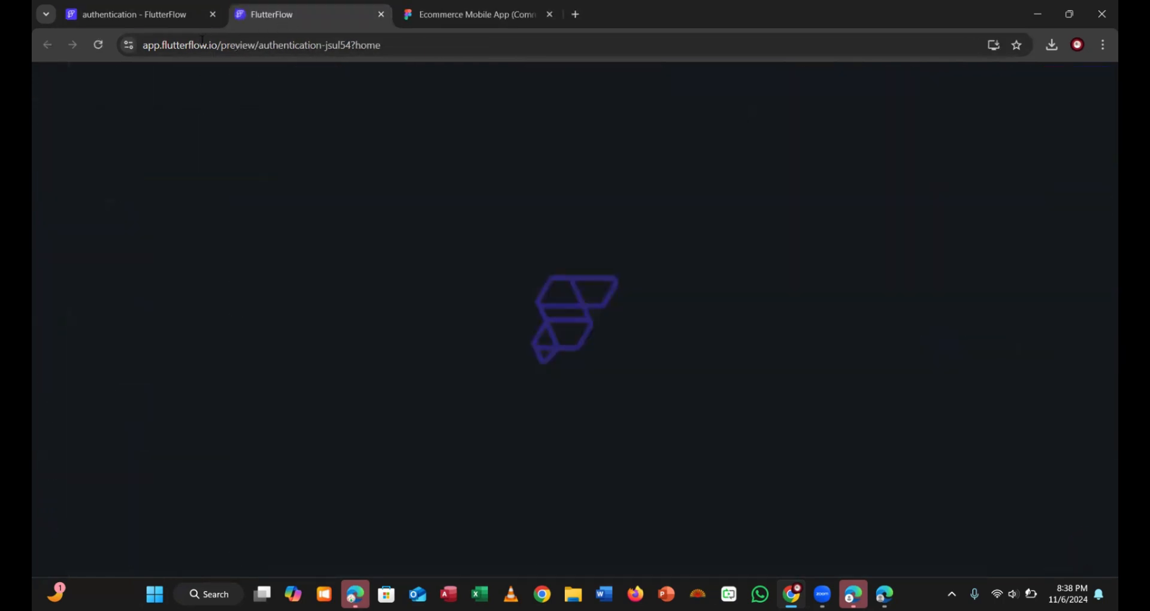
click(136, 21)
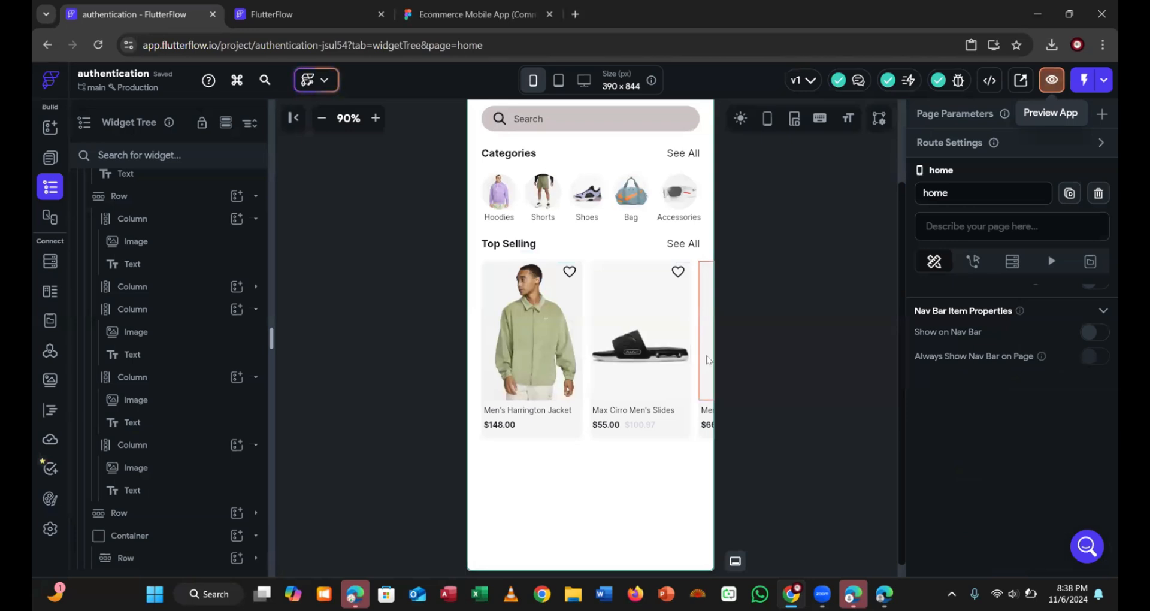
click(279, 3)
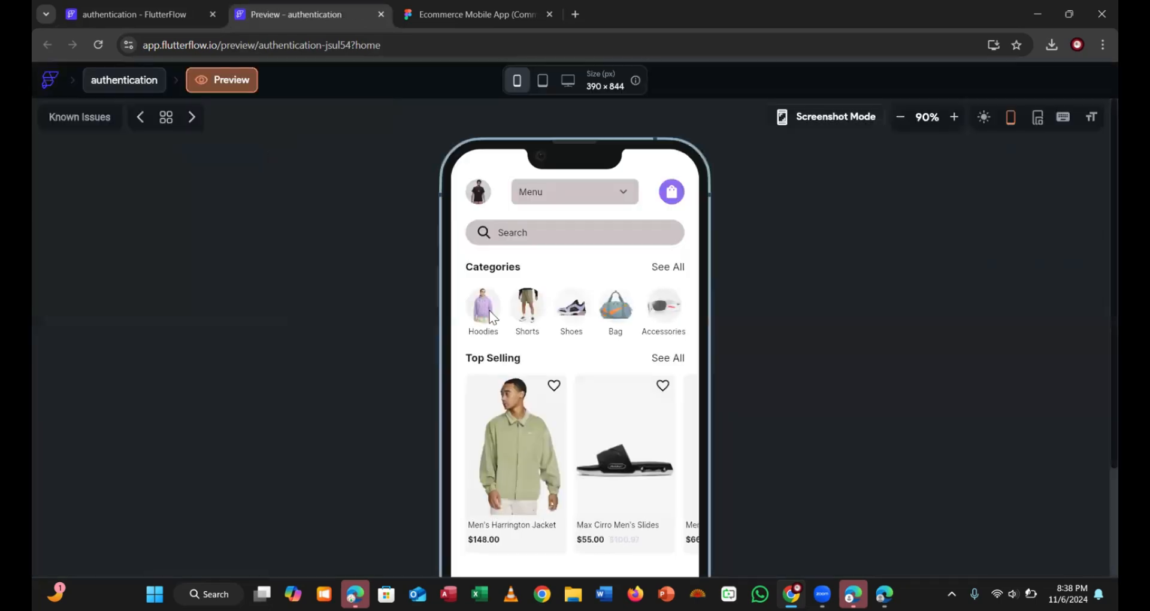
scroll(626, 407, down, 2)
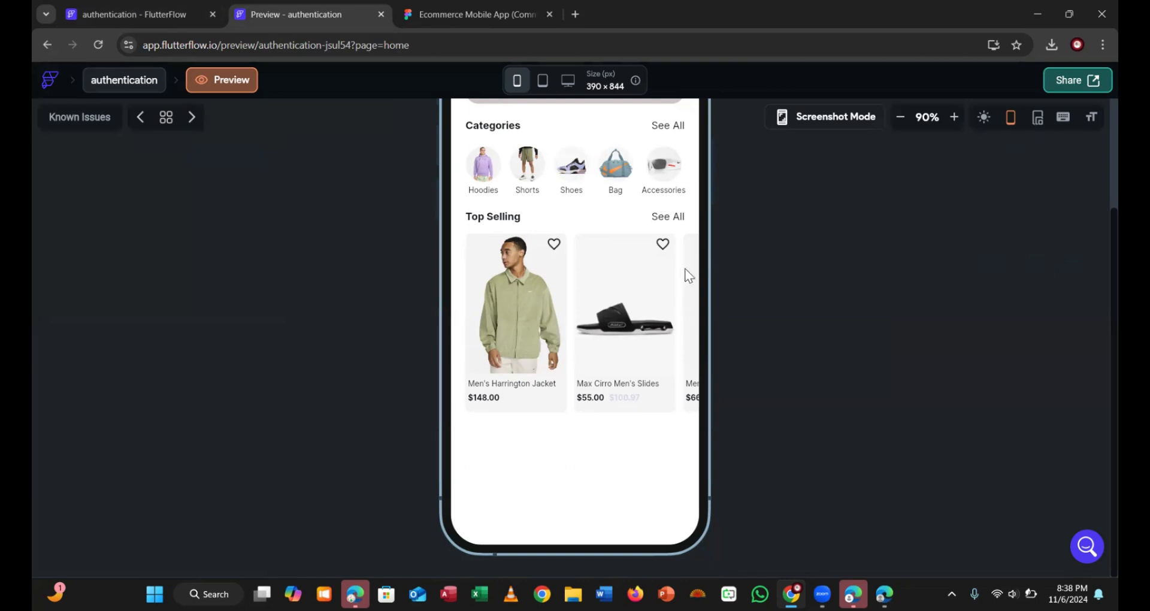
Return to the FlutterFlow editor and wrap the product cards row inside the container in a ListView
click(172, 16)
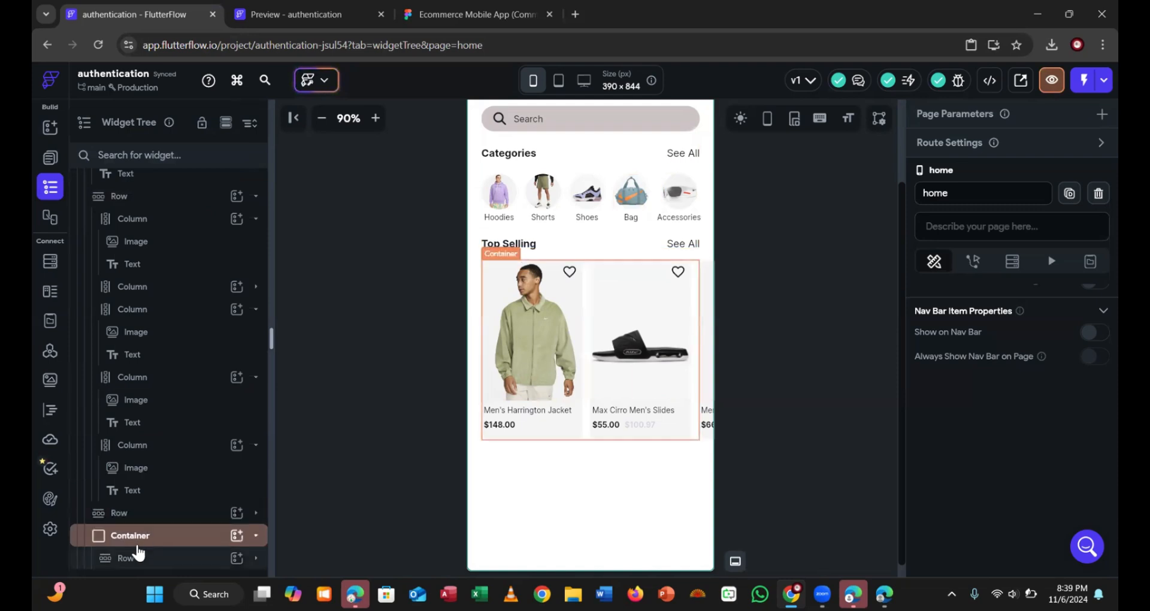
right_click(133, 558)
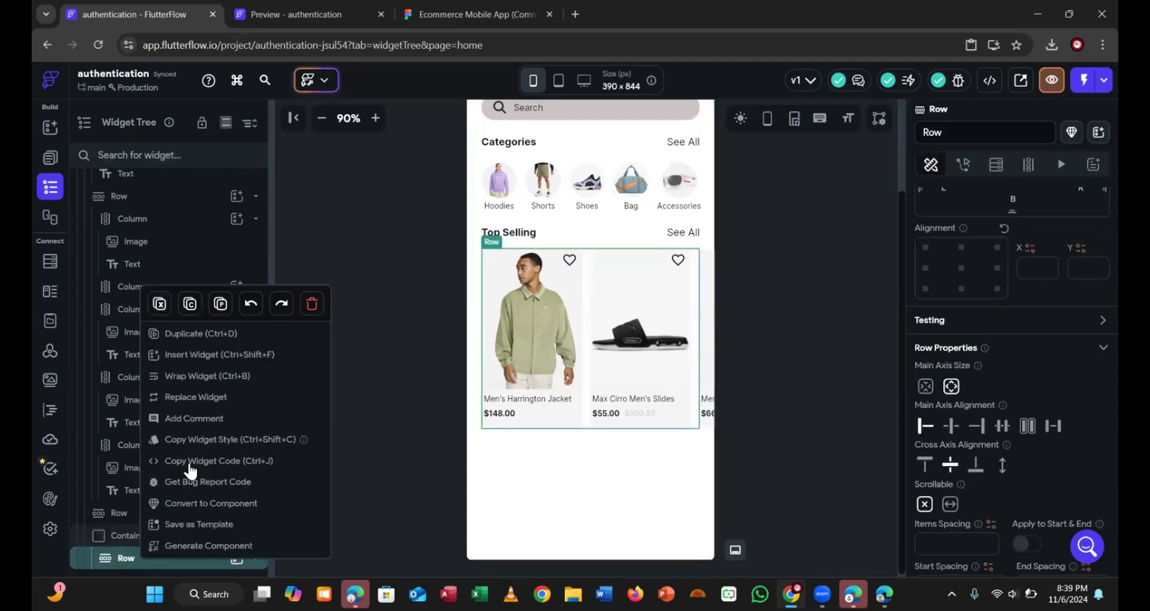
click(193, 377)
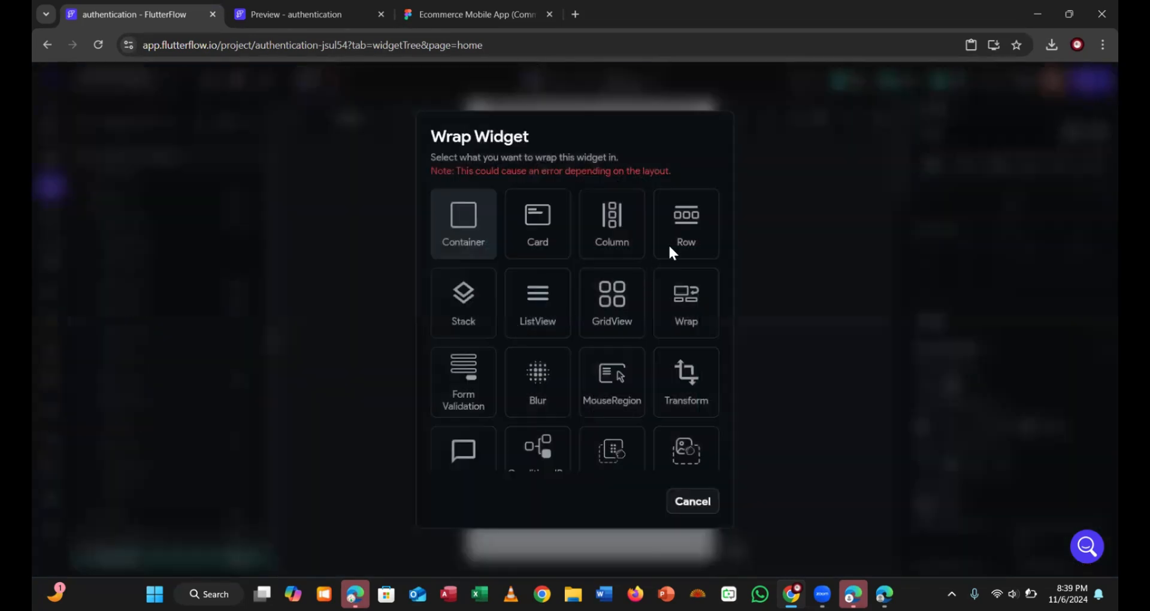
click(543, 312)
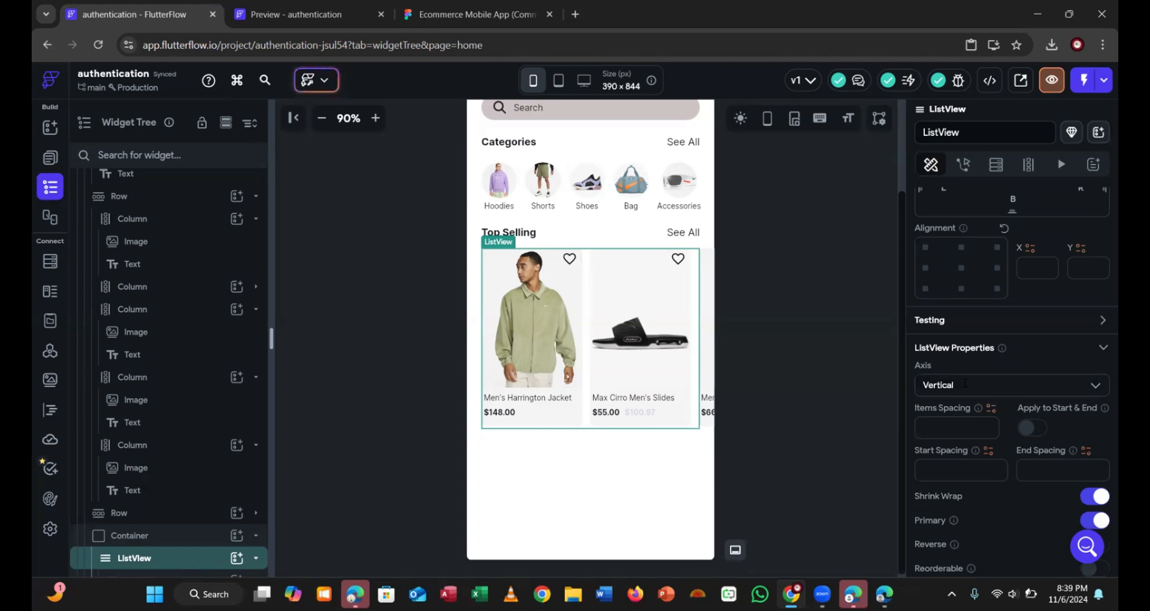
Set the product cards ListView's axis to Horizontal and close the old app preview page
click(965, 384)
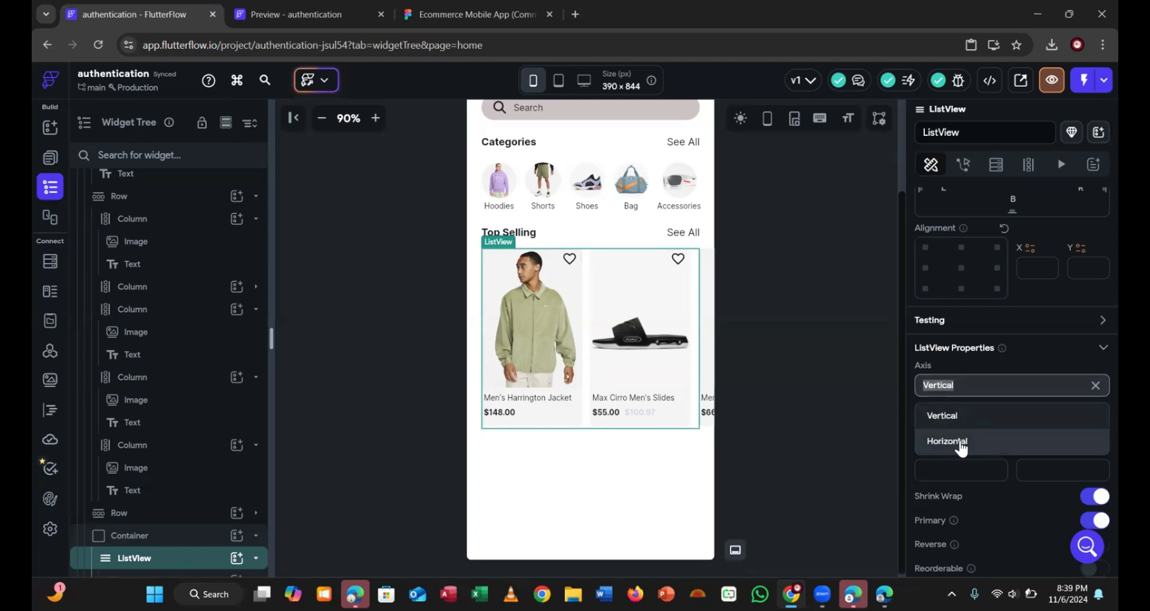
click(957, 442)
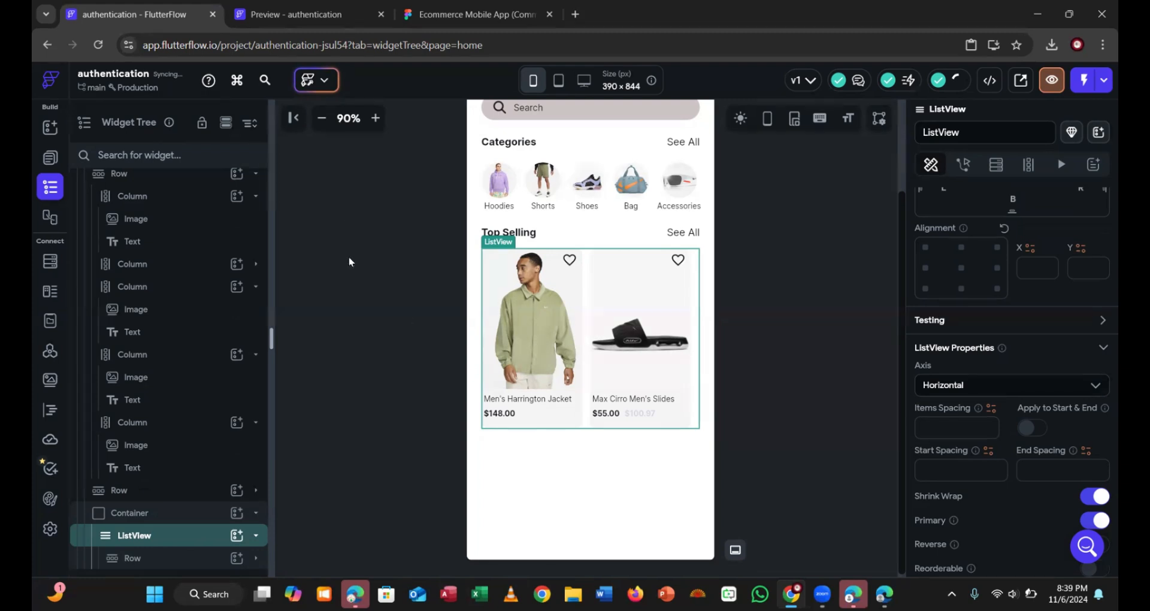
click(306, 17)
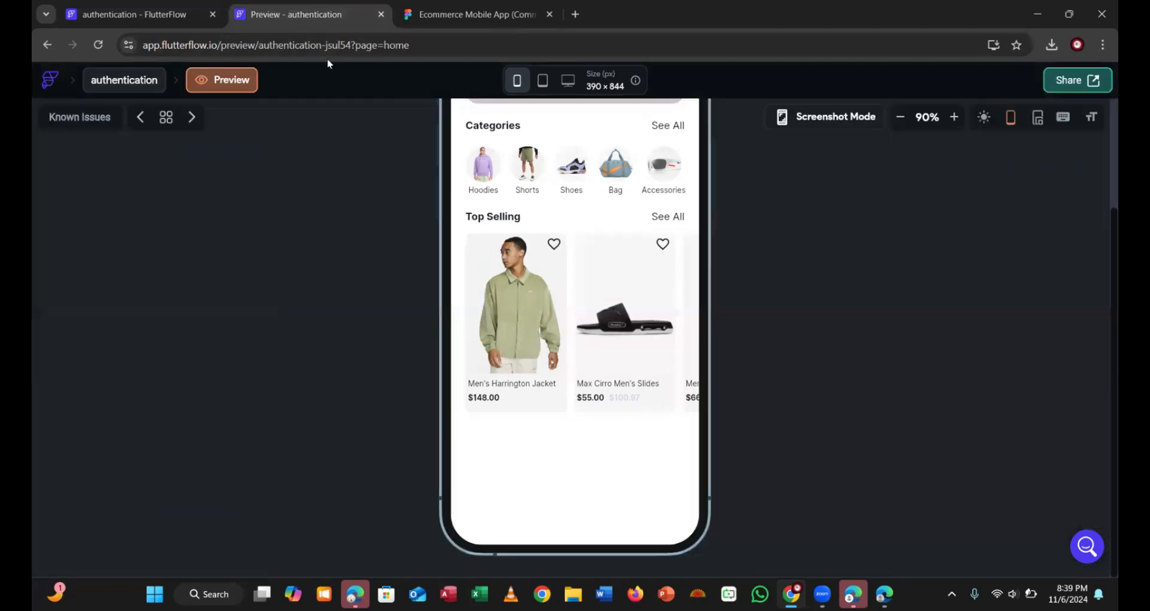
click(381, 14)
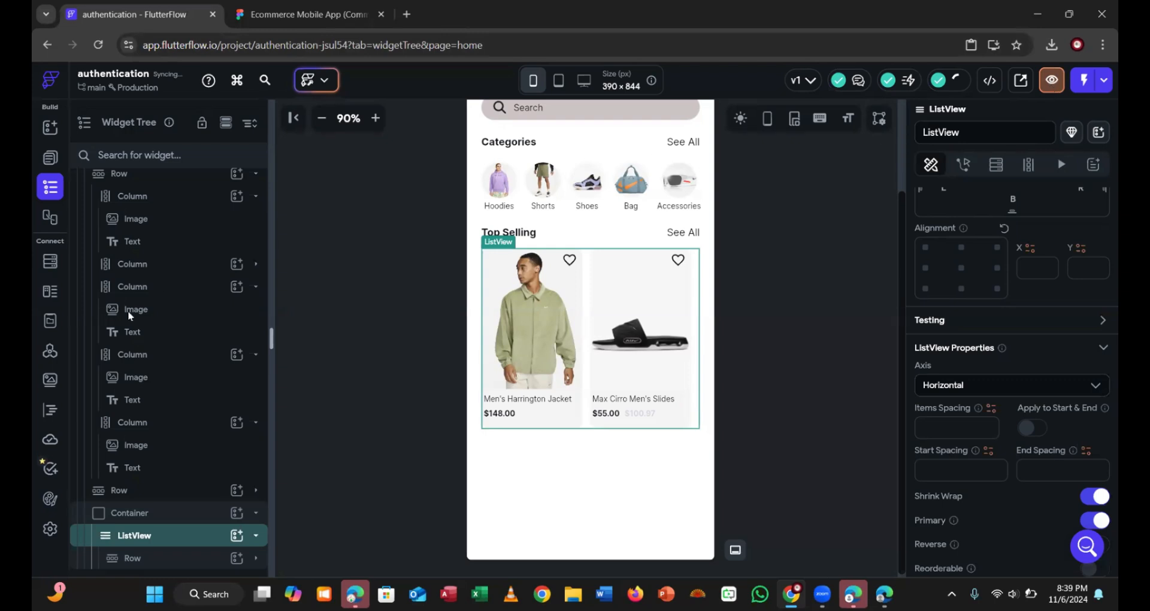
Try to reload the unresponsive FlutterFlow editor page, choosing to wait whenever the browser offers to exit it
click(499, 47)
key(Return)
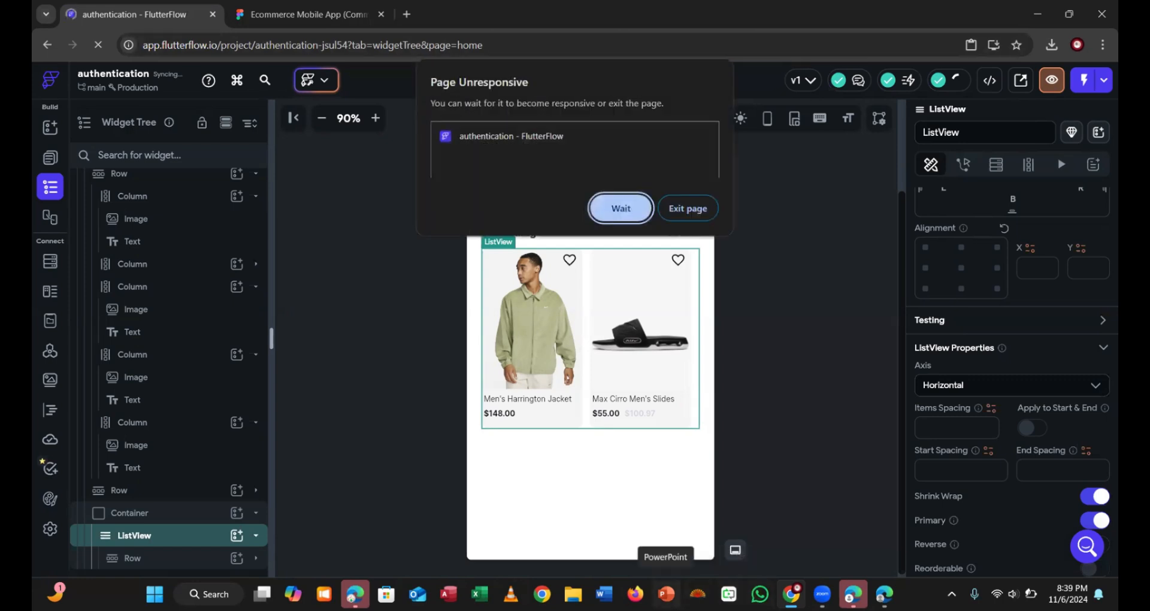
click(621, 208)
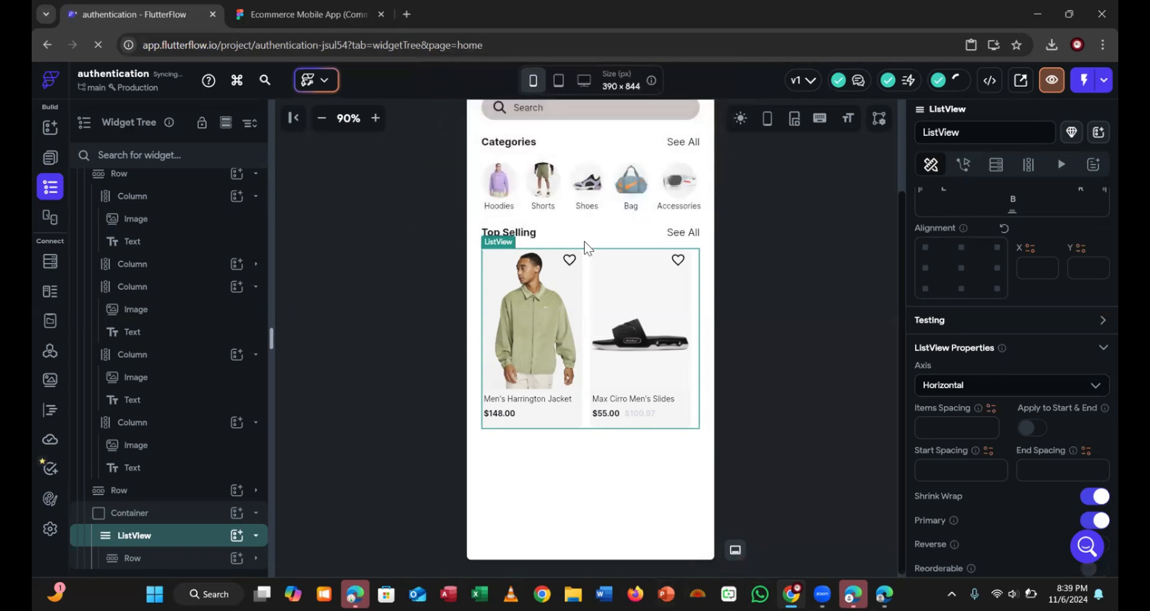
click(310, 18)
click(144, 14)
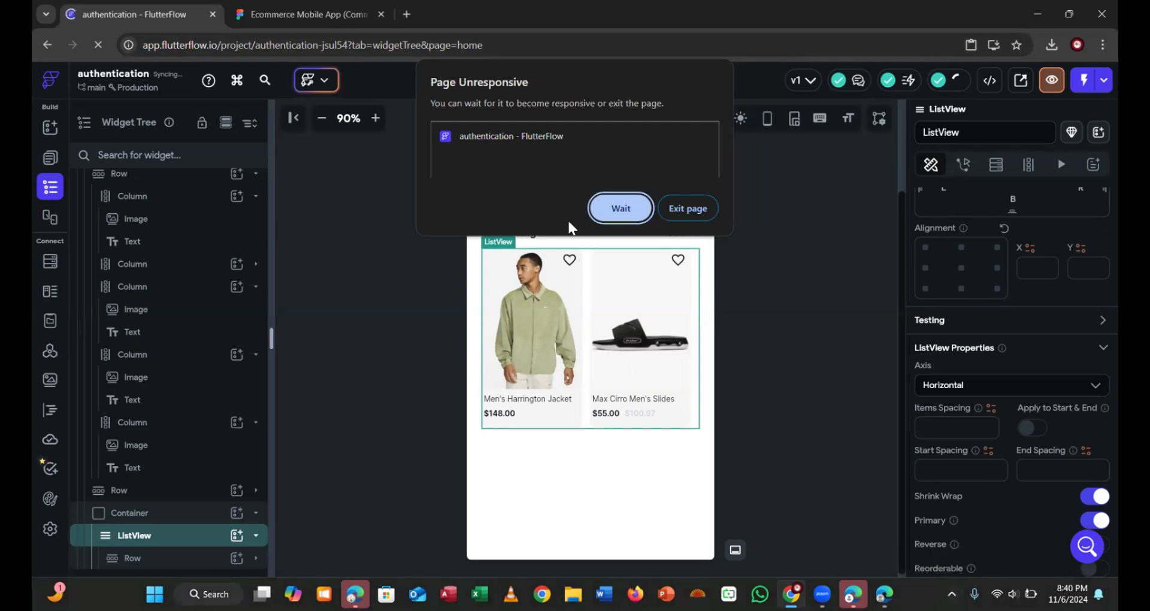
click(601, 207)
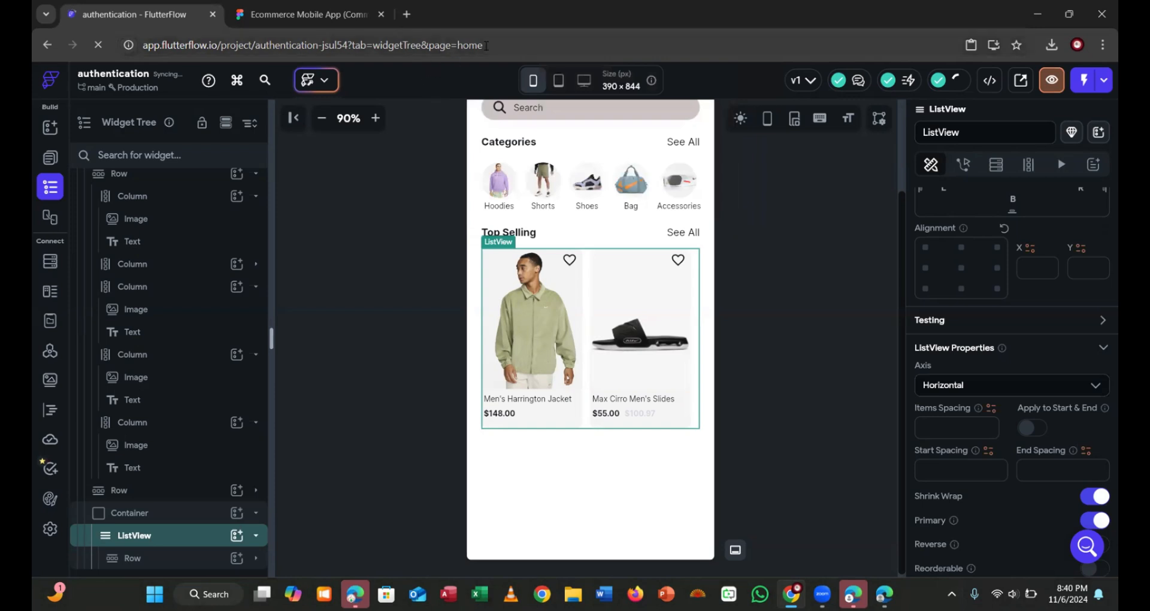
click(487, 47)
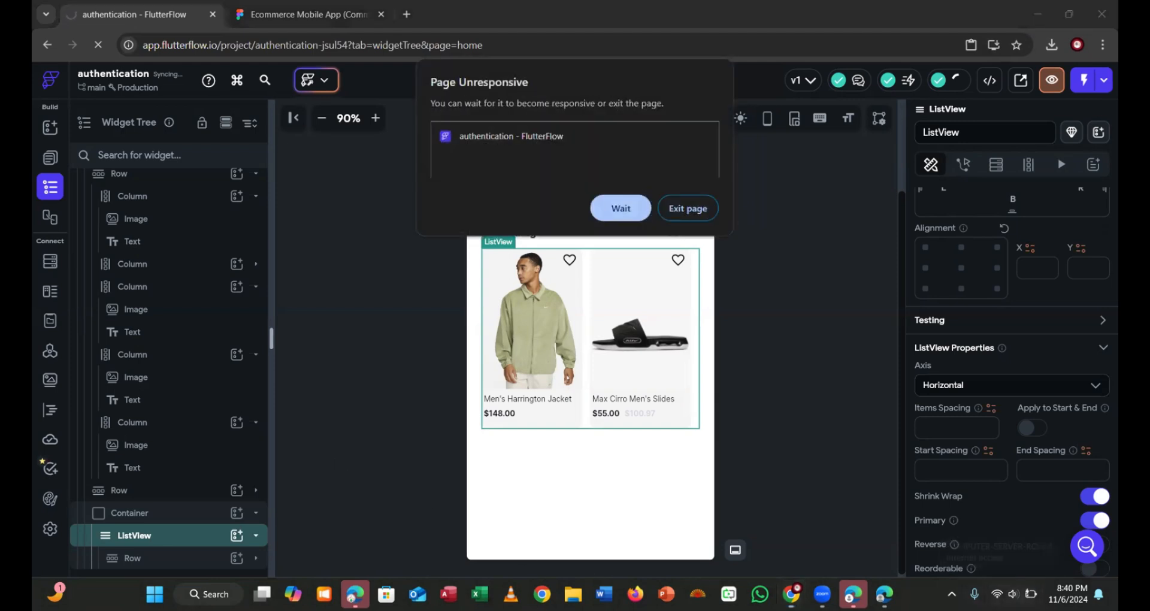
Disconnect the computer from the COMPUTER-SERVER-ROOM Wi-Fi network and reconnect it
click(996, 593)
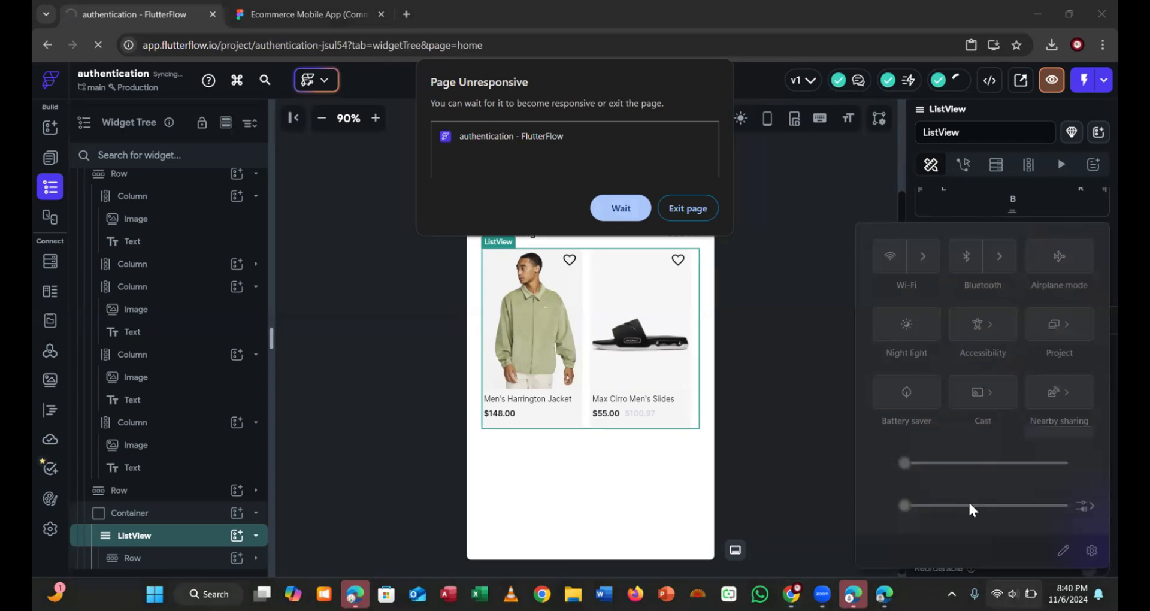
click(925, 253)
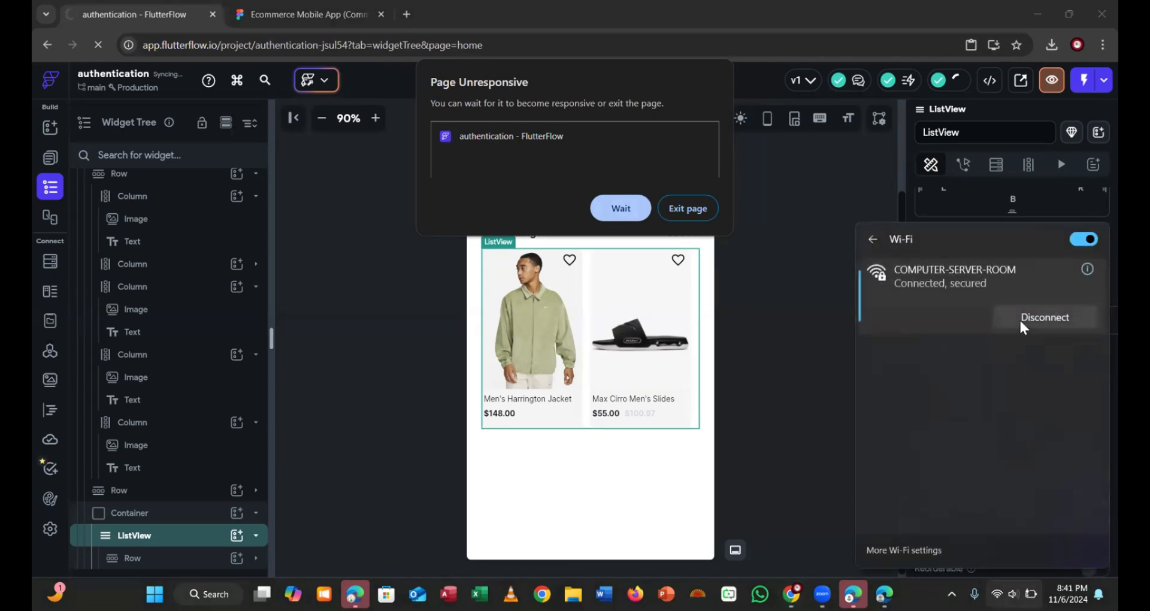
click(1018, 317)
click(1029, 340)
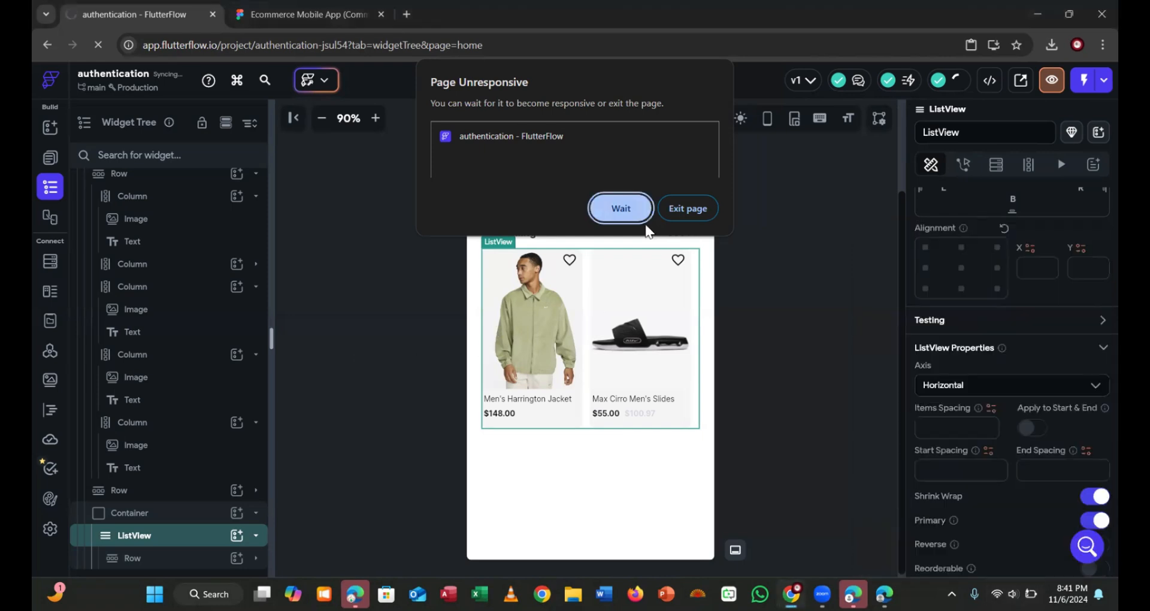
Keep waiting for the frozen editor page and try to load its address again
click(622, 206)
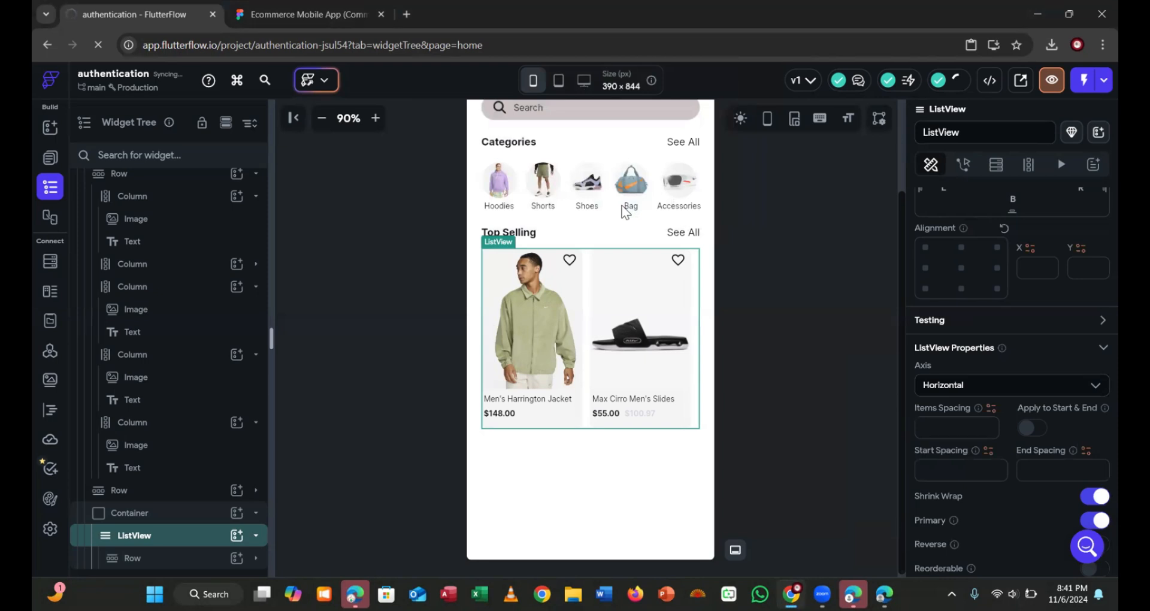
click(495, 45)
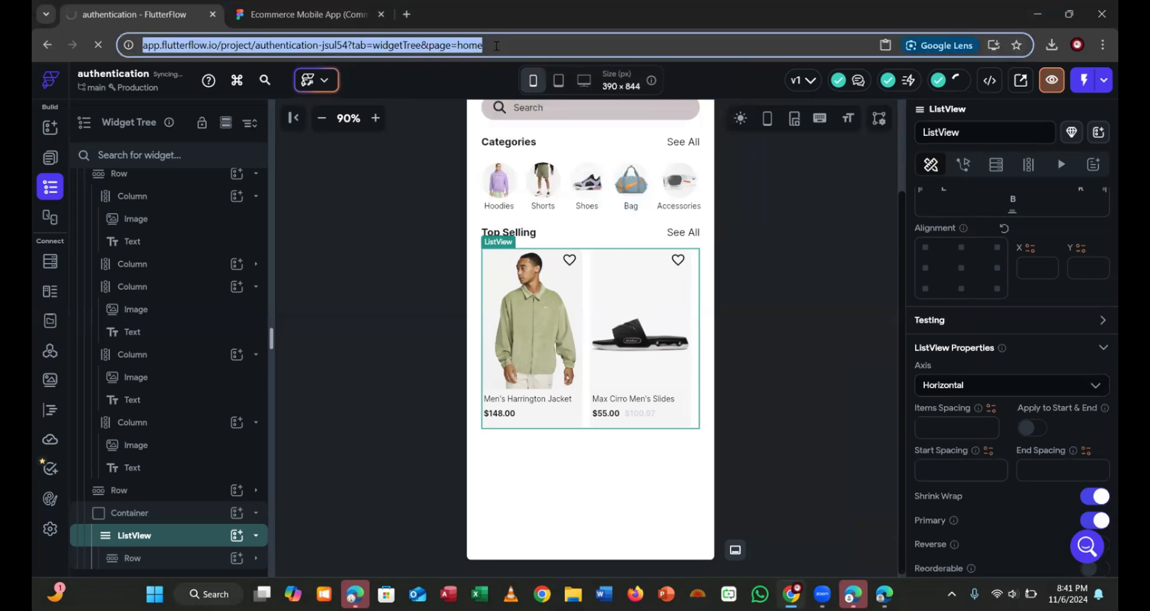
key(Return)
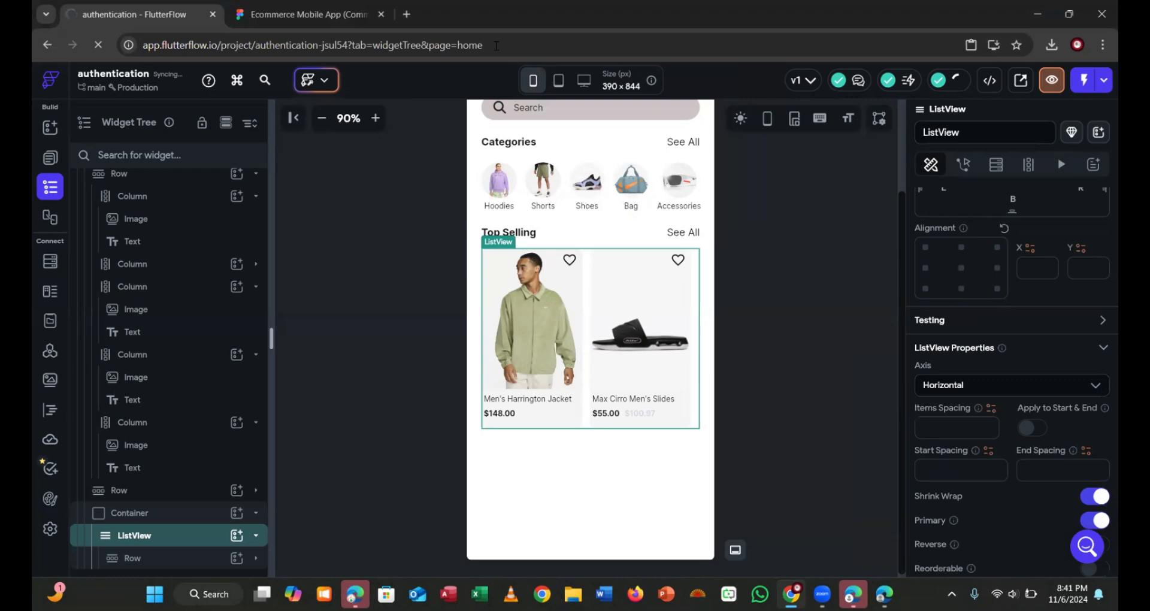
click(382, 24)
click(164, 15)
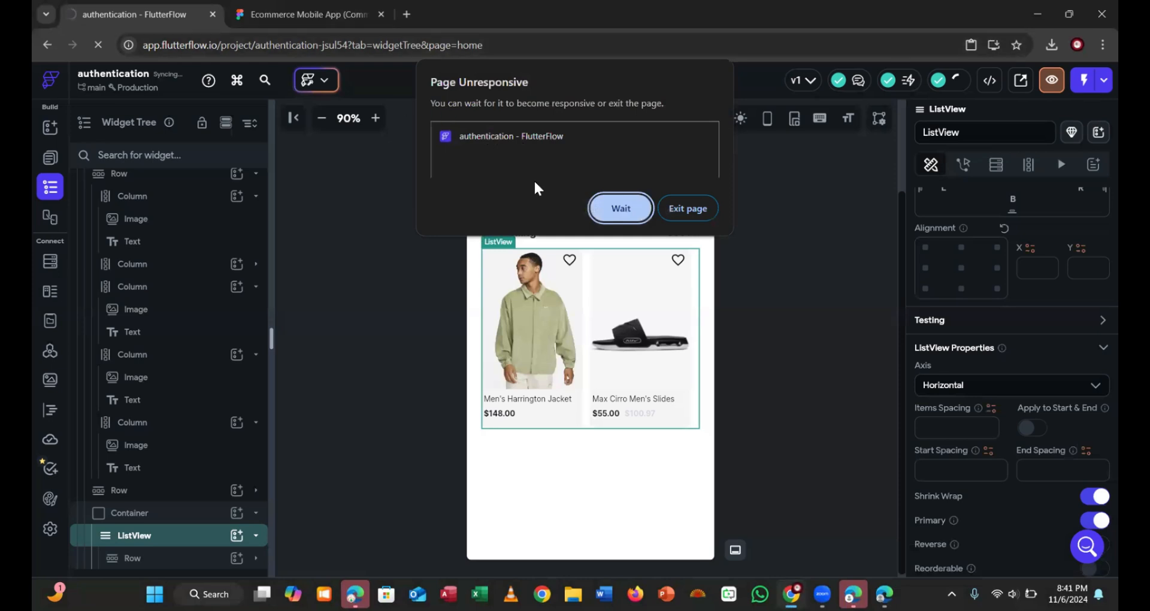
click(639, 209)
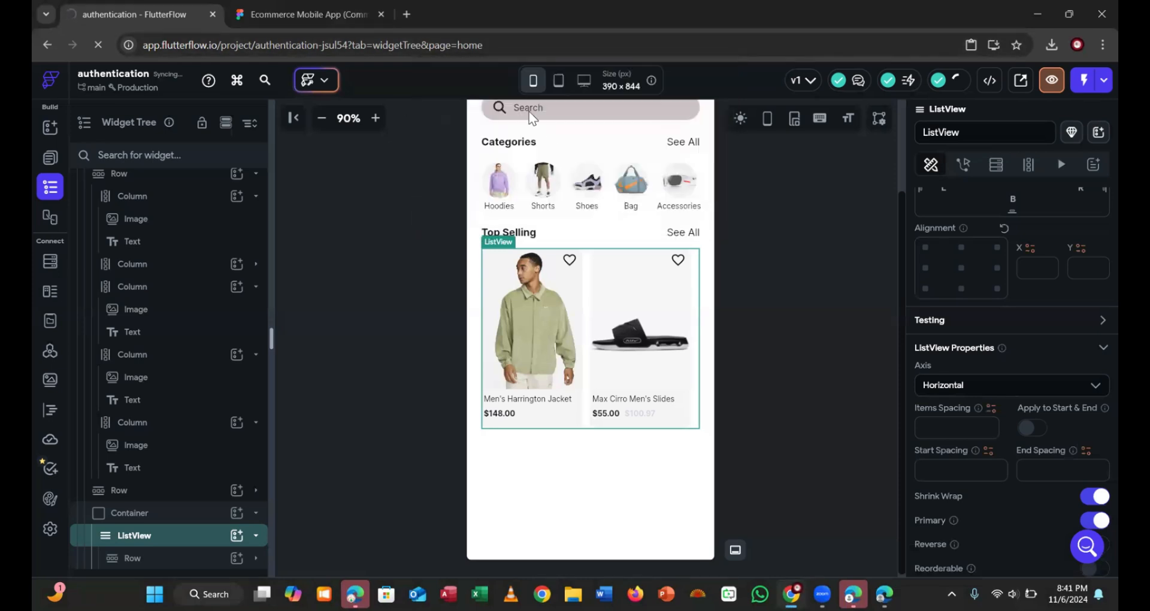
click(506, 49)
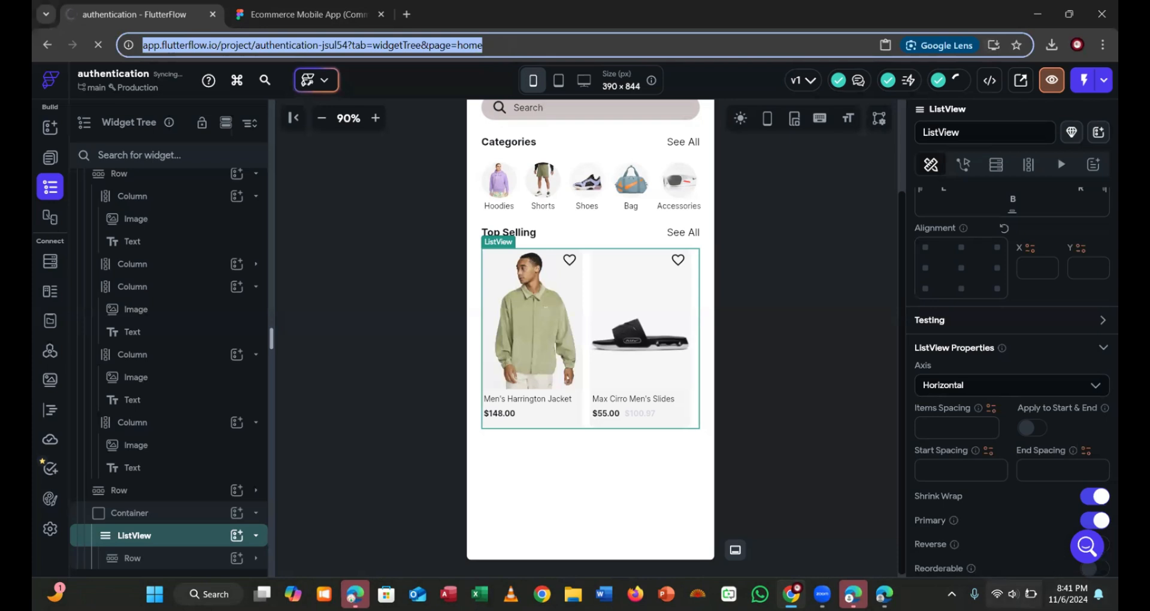
Renew the COMPUTER-SERVER-ROOM Wi-Fi connection once more, and reload the FlutterFlow editor page, waiting for it to respond
click(1012, 594)
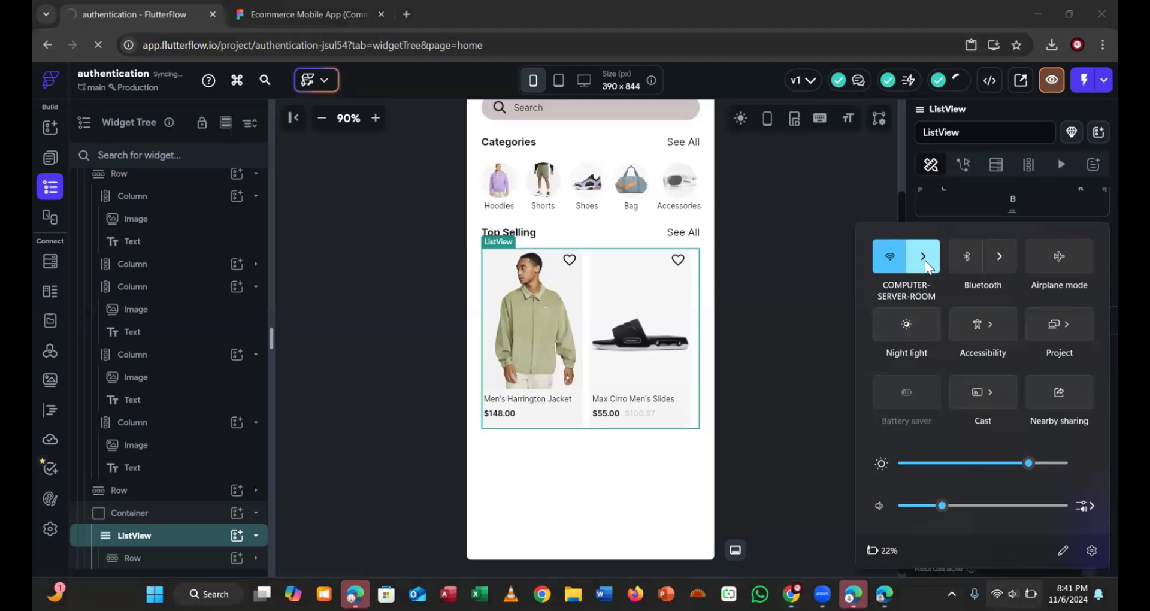
click(925, 260)
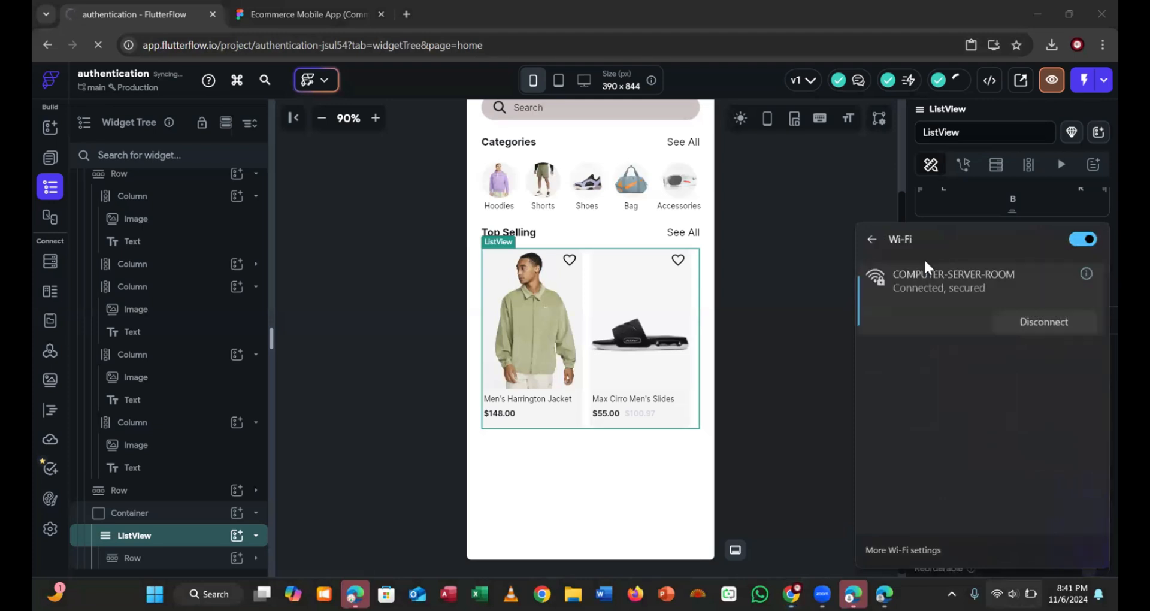
click(1068, 318)
click(1050, 334)
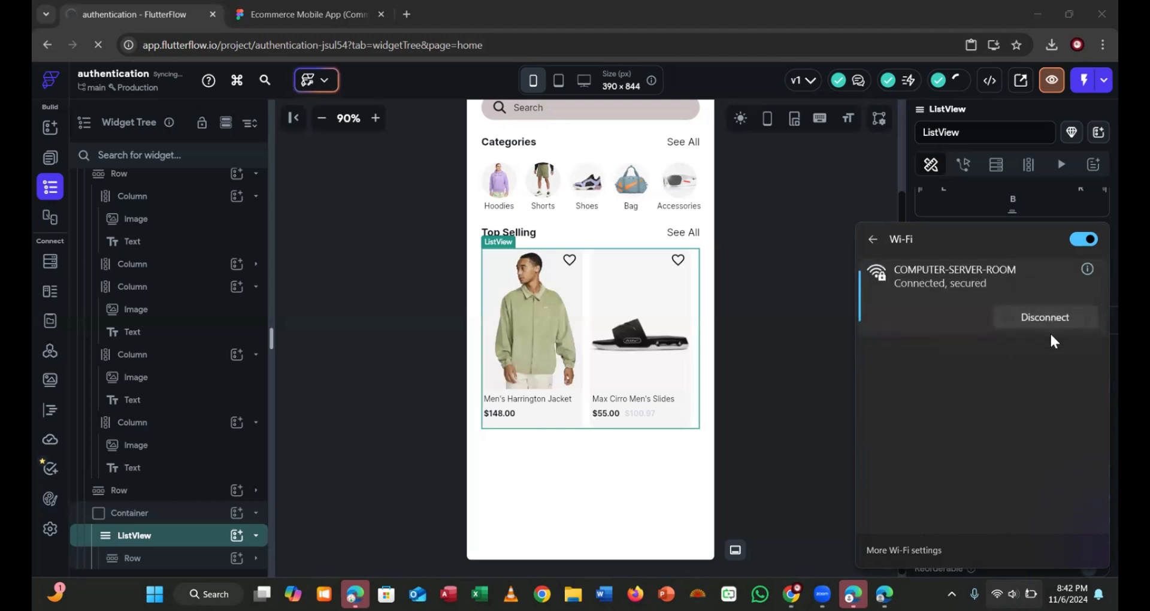
click(93, 41)
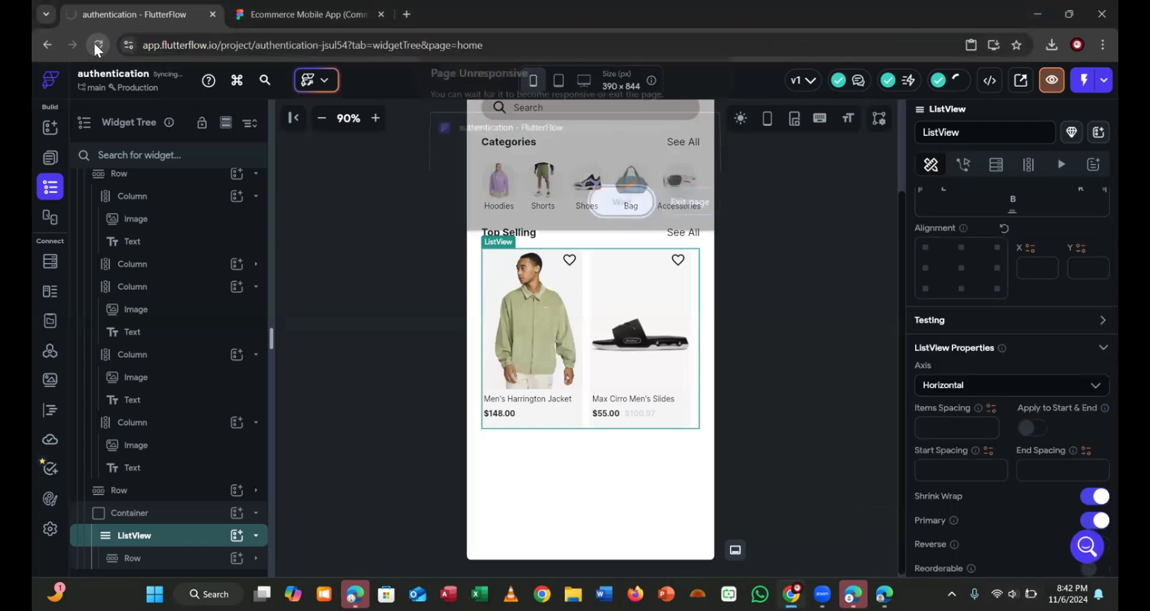
click(618, 209)
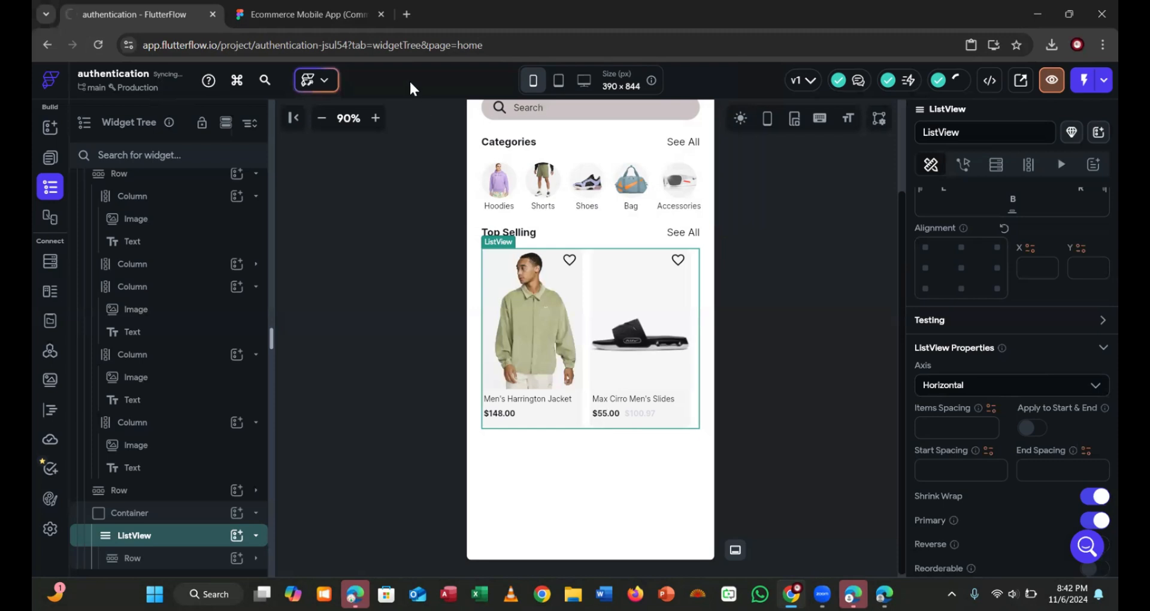
Test the internet connection with a Google search for "user photo placeholder" in a new tab, and check whether the editor has loaded
click(406, 16)
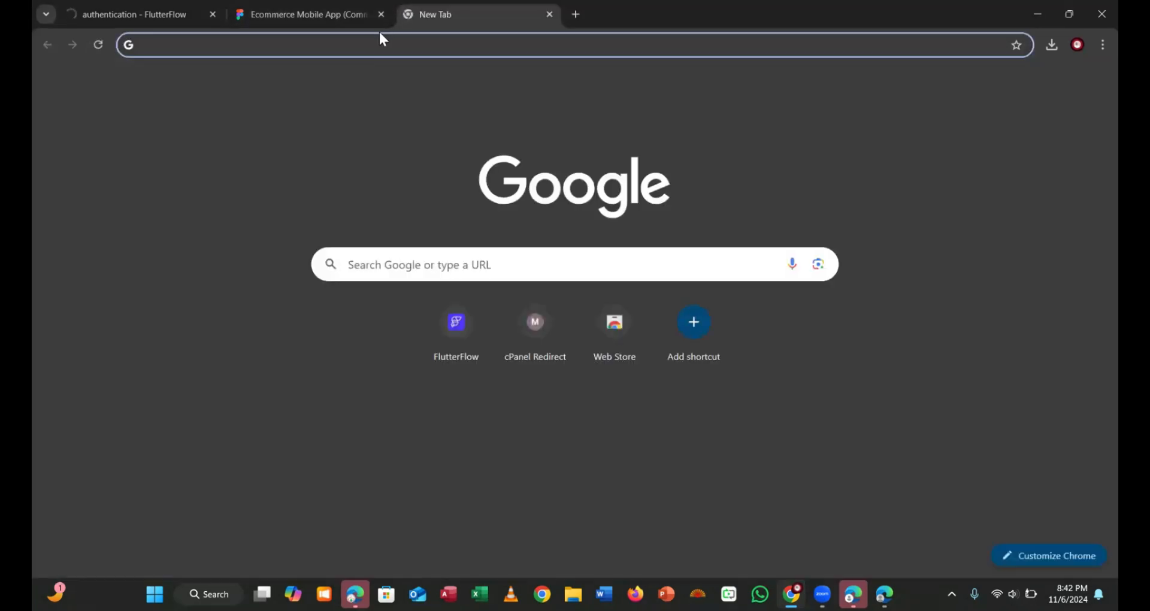
text(u)
click(279, 102)
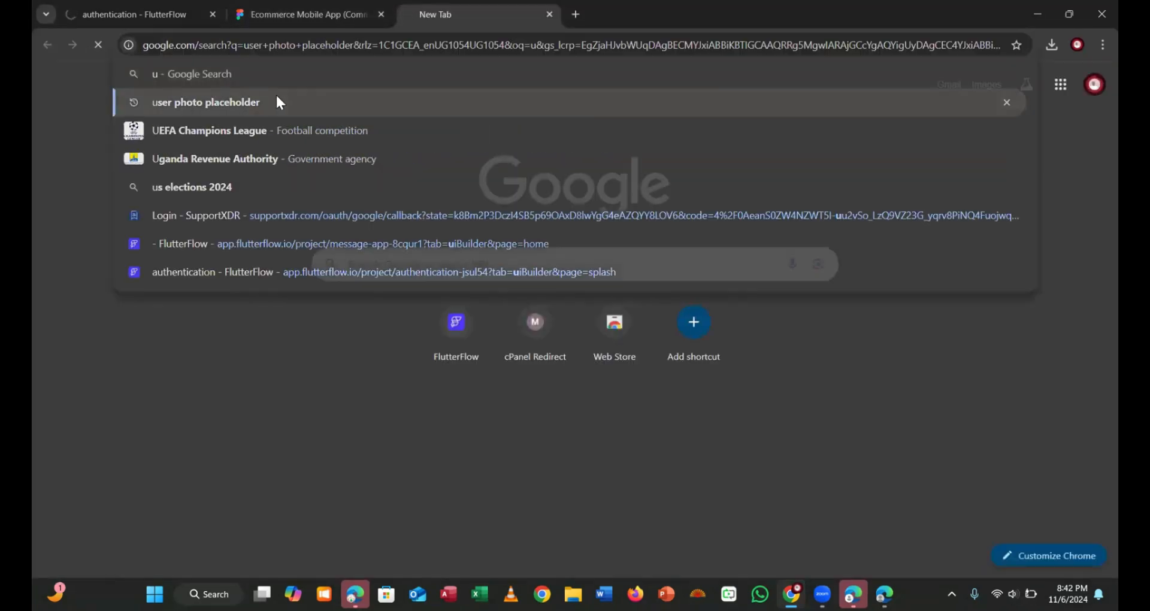
click(163, 18)
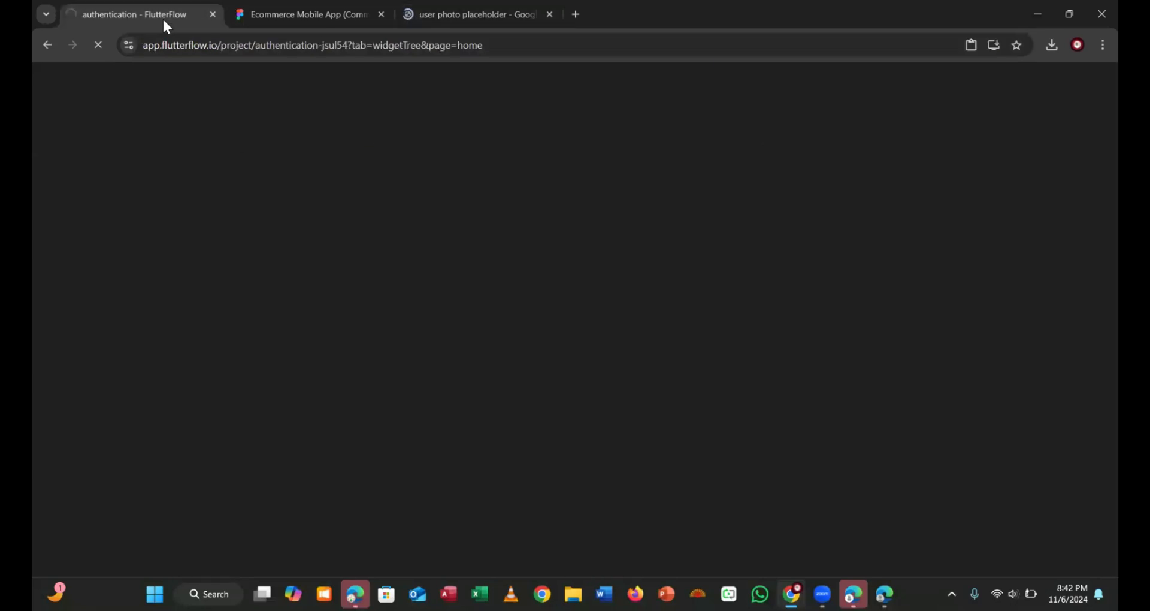
click(431, 15)
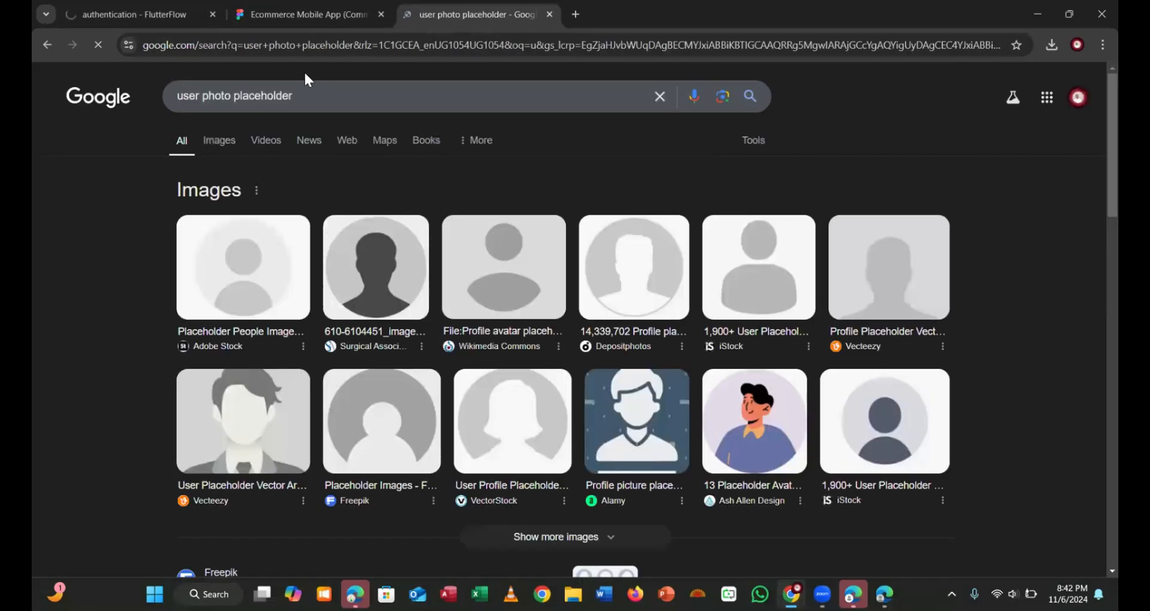
click(185, 15)
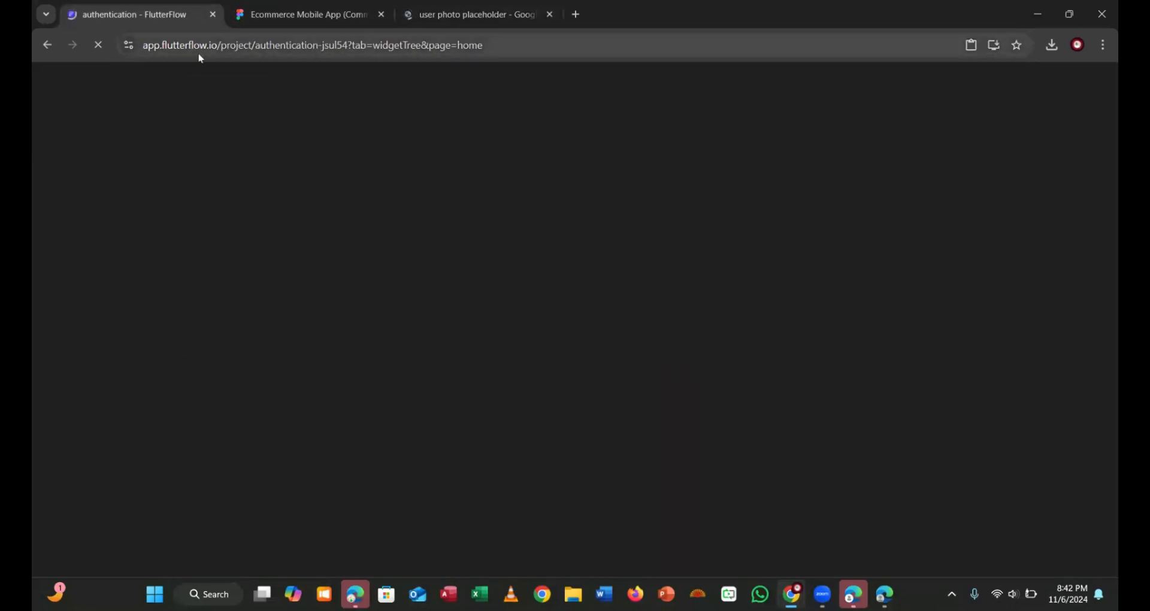
Close the Figma Ecommerce Mobile App design page and return to the loading FlutterFlow editor
click(365, 47)
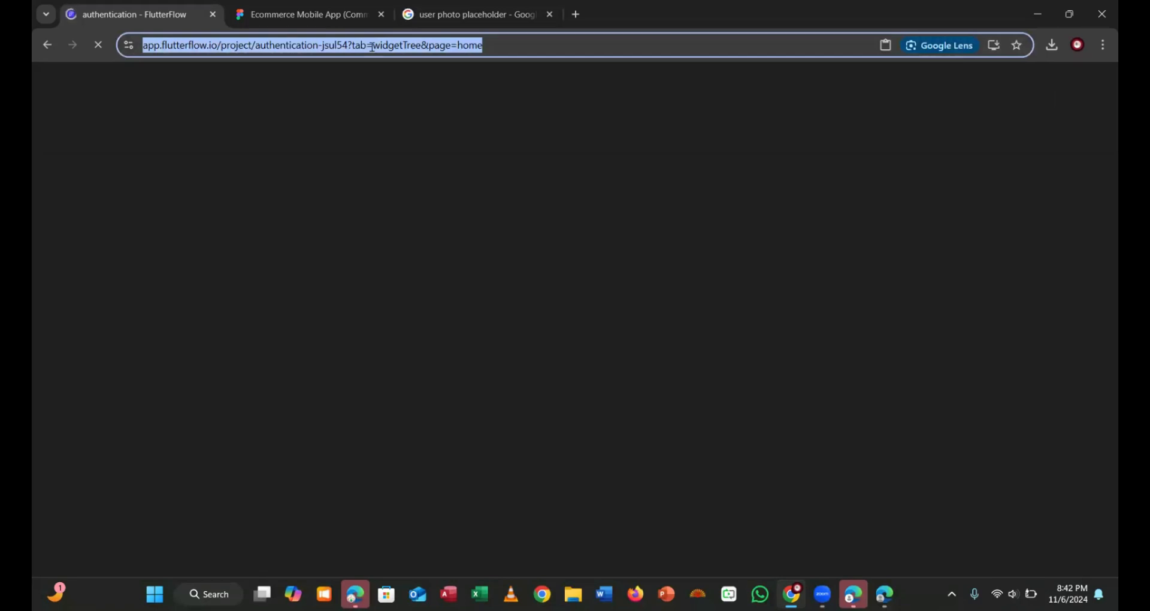
click(365, 18)
click(380, 17)
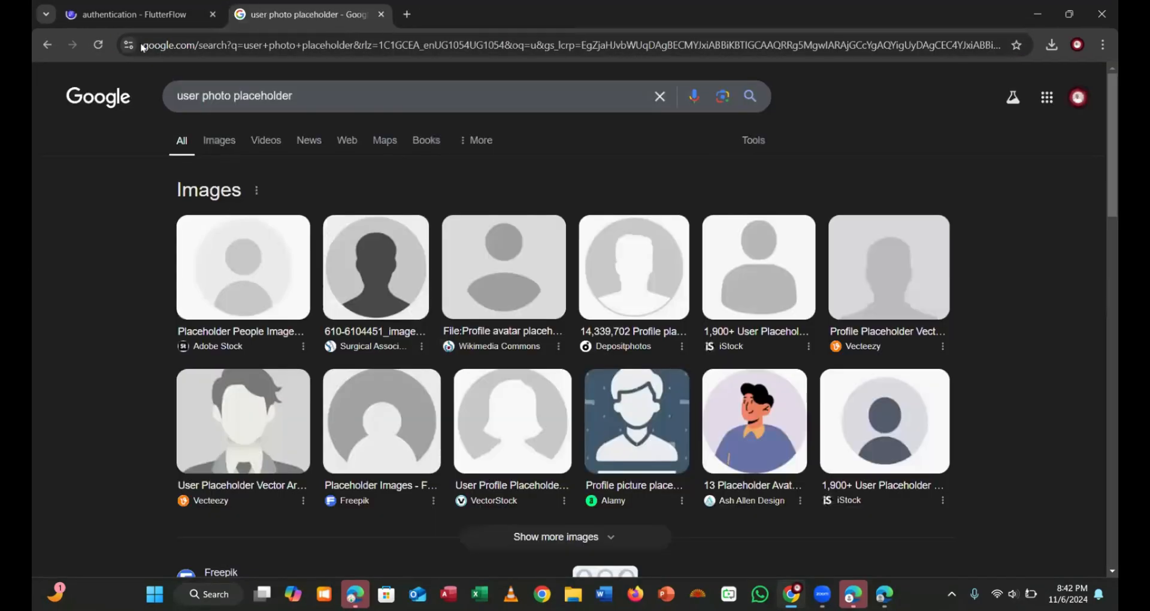
click(139, 22)
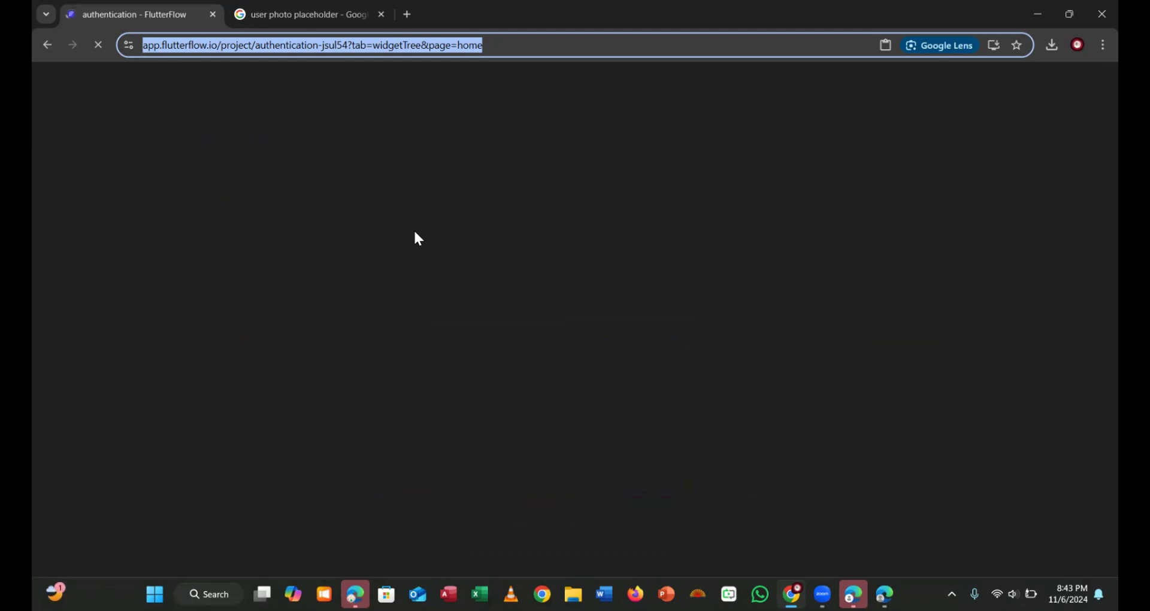
Open the FlutterFlow projects dashboard at app.flutterflow.io in place of the Google results, and return to the authentication project's page
click(329, 18)
click(284, 47)
text(f)
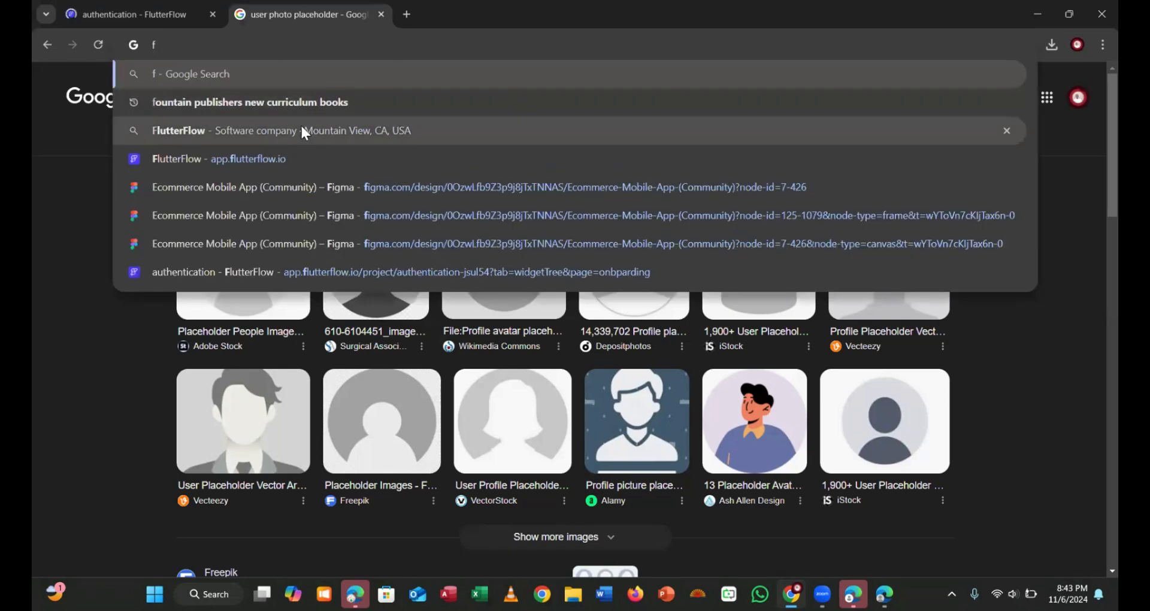
click(282, 151)
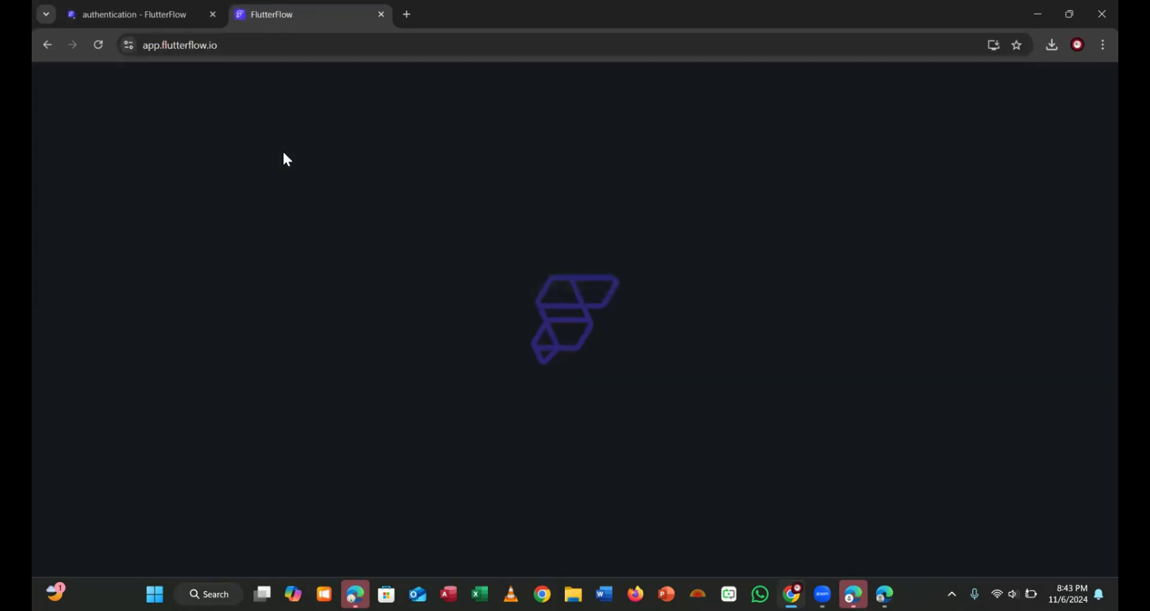
click(149, 11)
click(273, 12)
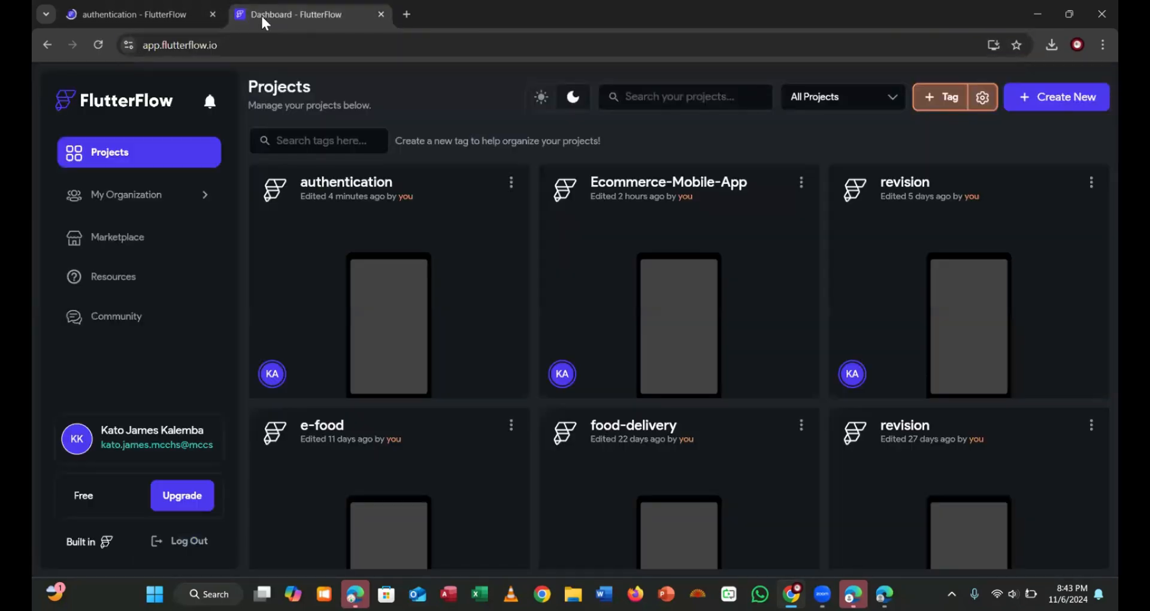
click(149, 17)
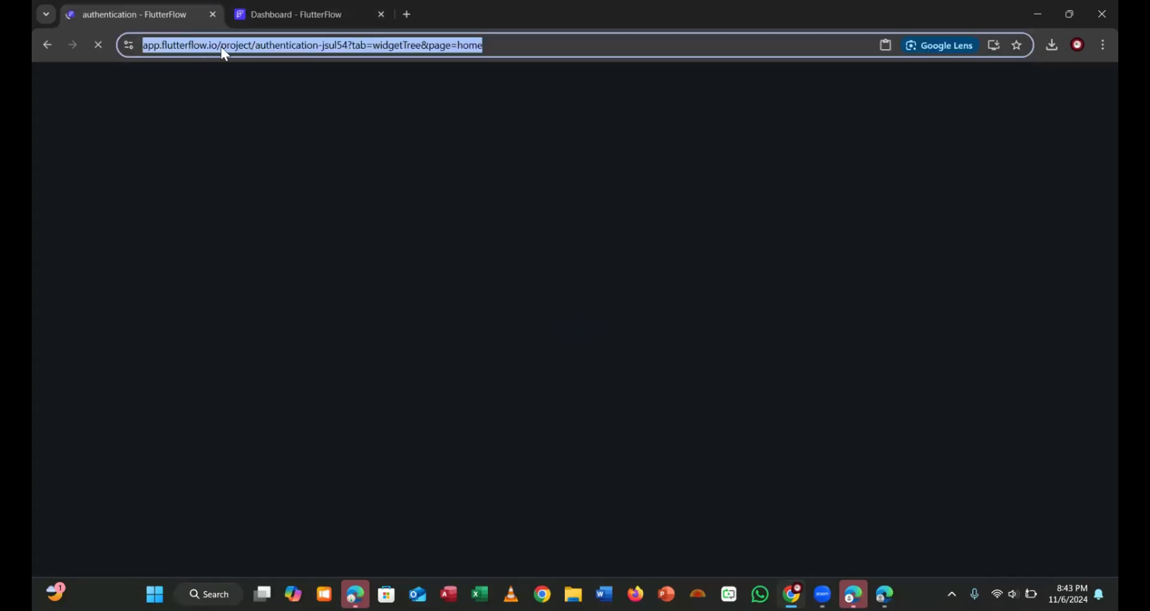
Close the stuck editor page, reopen the authentication project from the dashboard on its home page, and select the third Top Selling product column
click(213, 14)
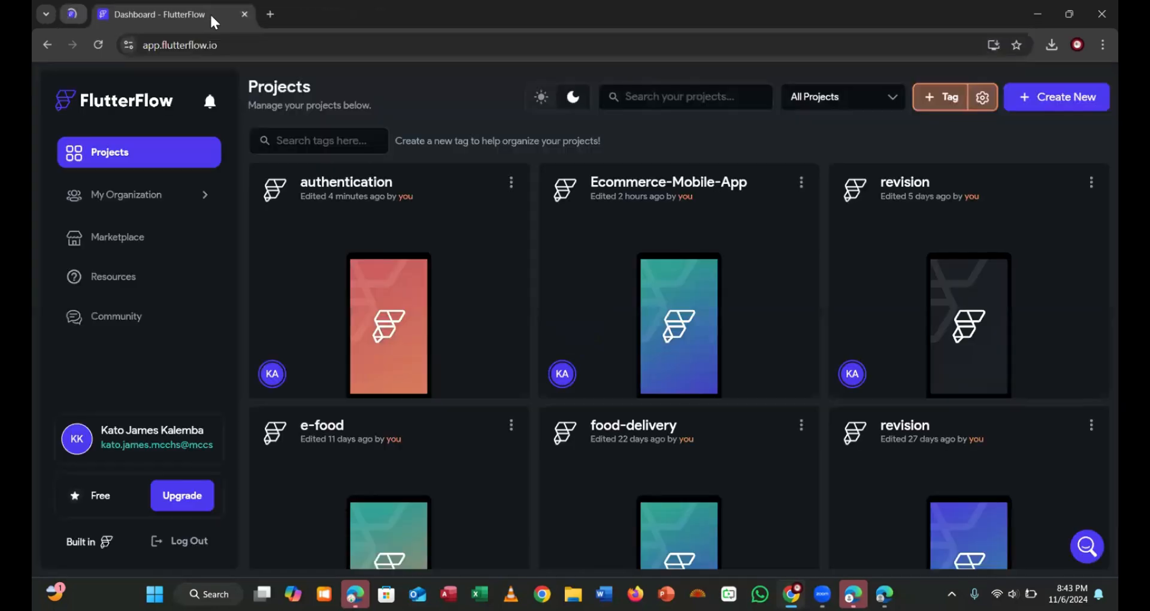
click(356, 269)
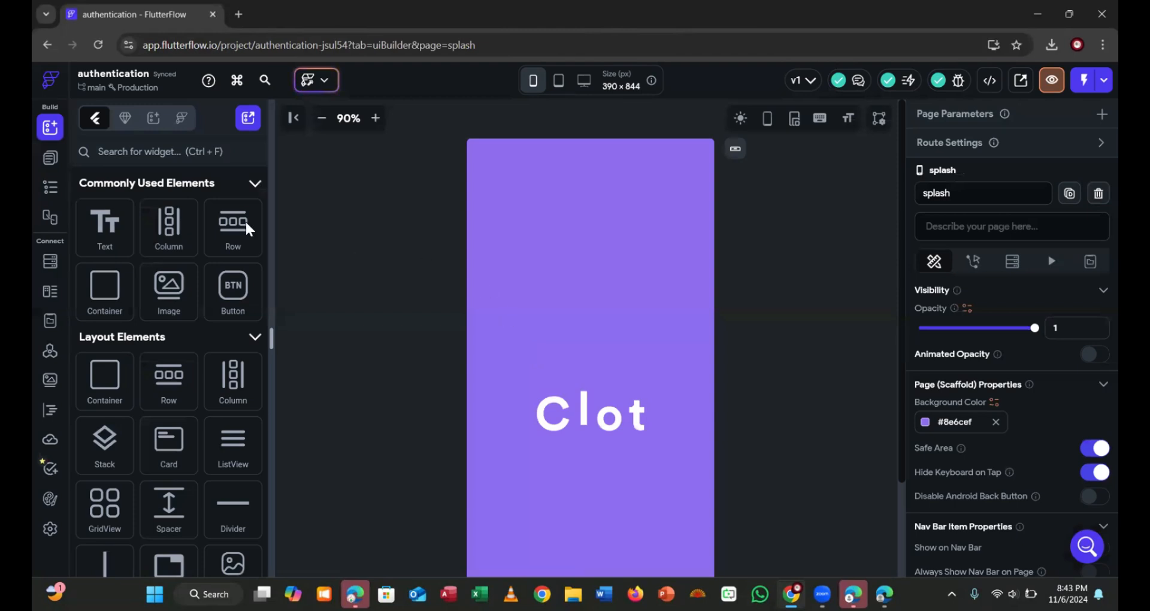
click(54, 165)
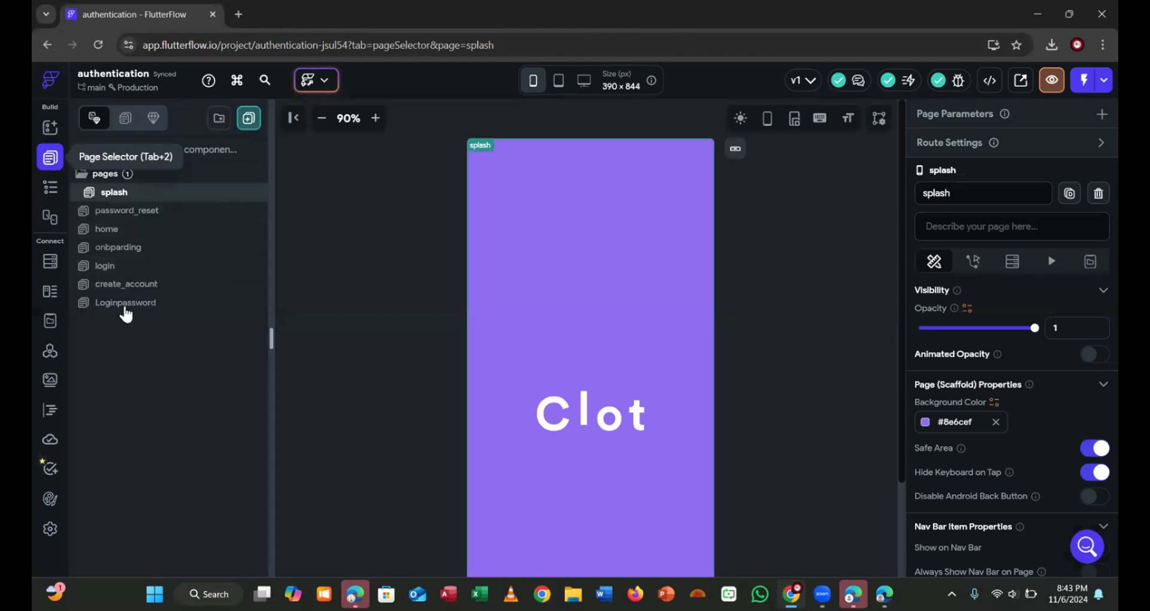
click(114, 230)
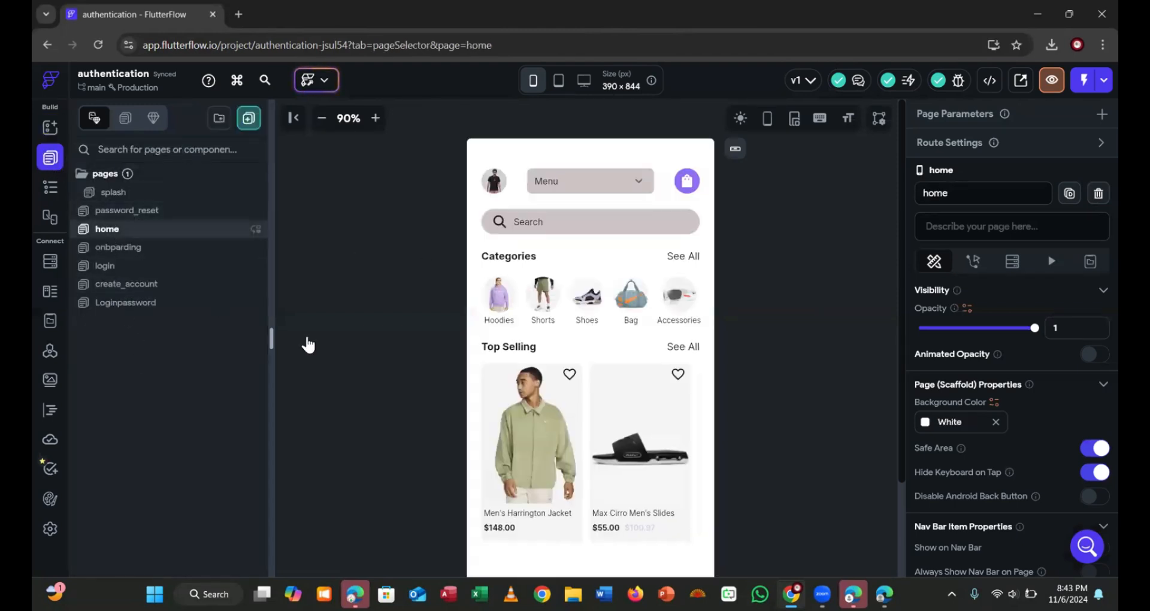
scroll(664, 437, down, 3)
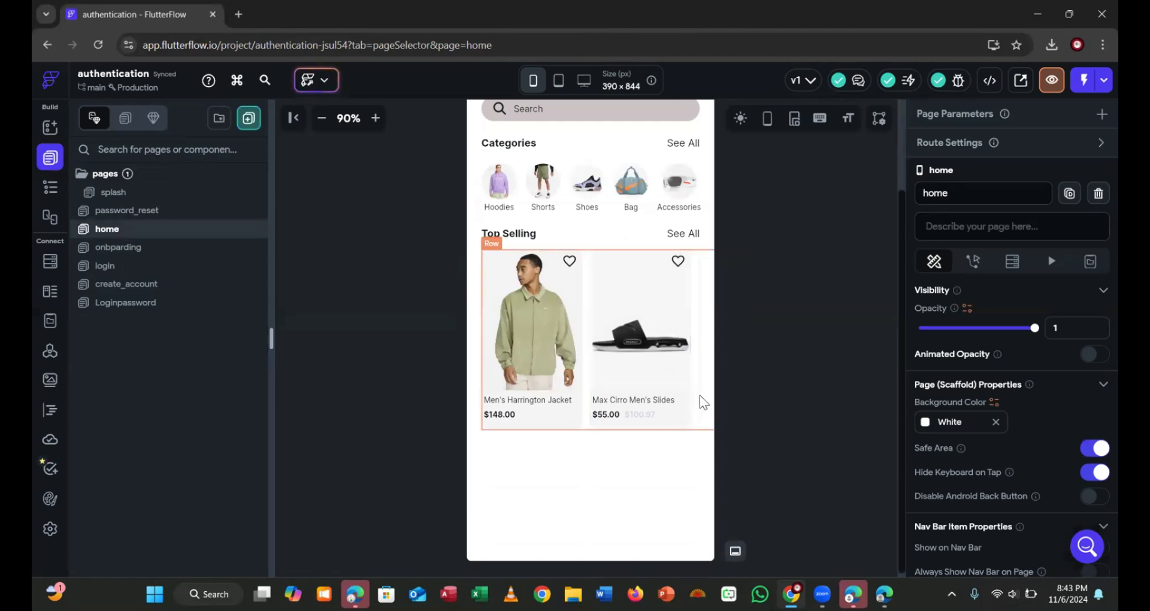
click(708, 414)
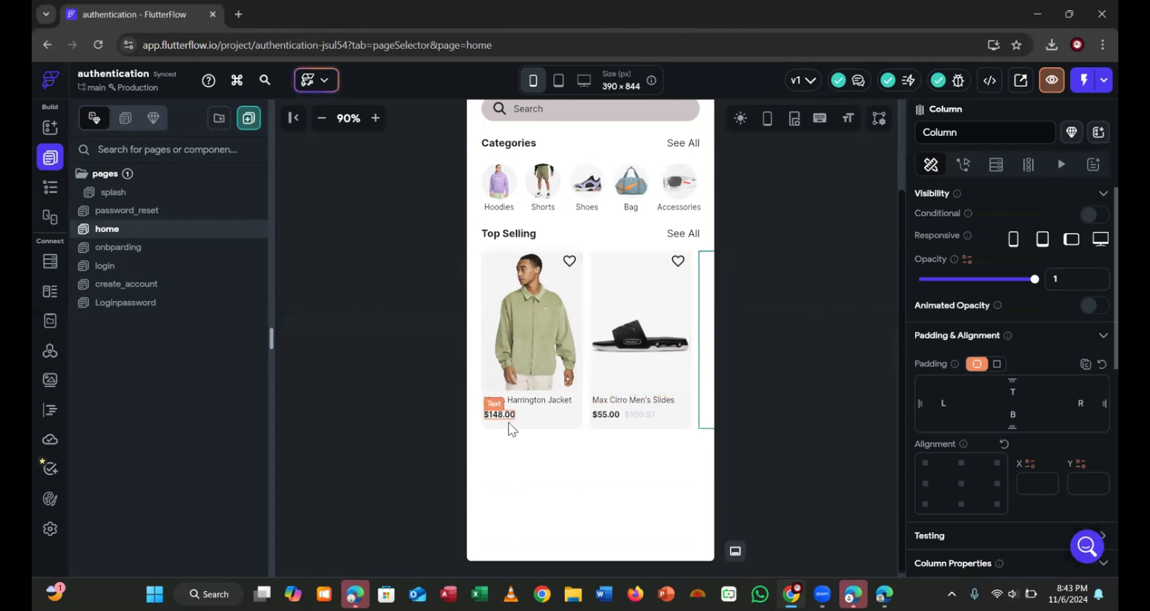
Preview the home page and swipe horizontally through the Top Selling products once it has loaded
click(1051, 80)
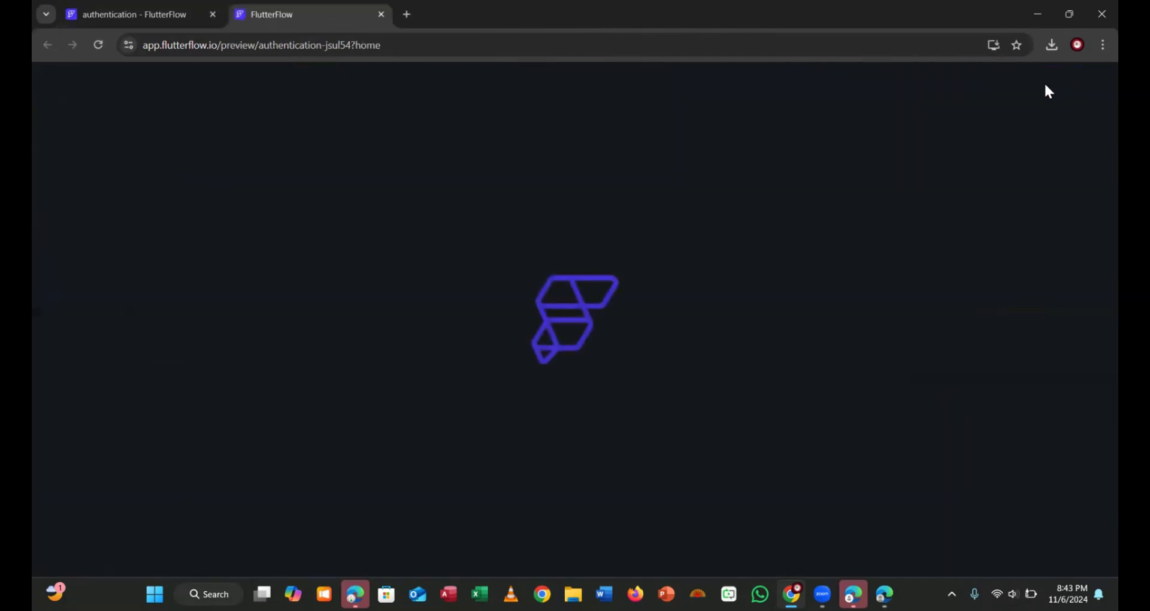
click(160, 15)
click(266, 18)
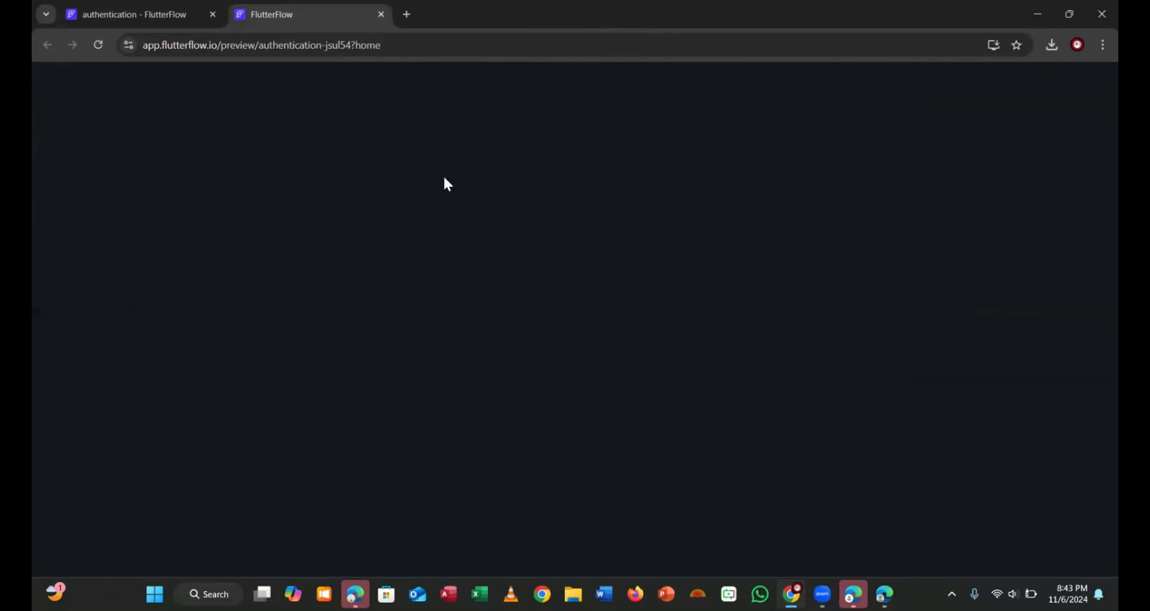
click(152, 19)
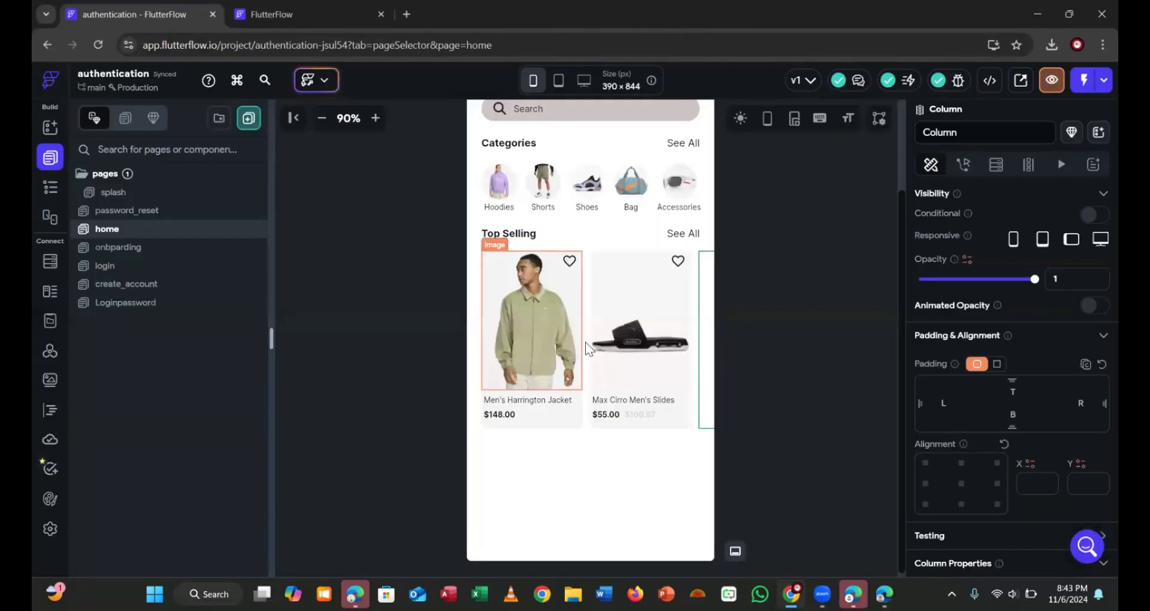
click(294, 14)
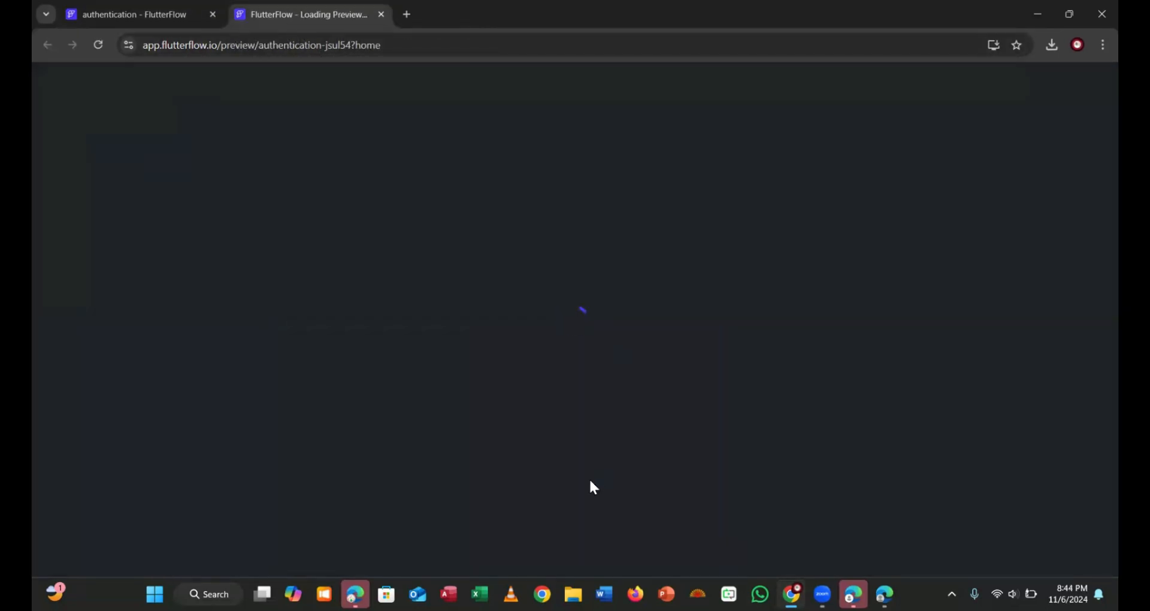
mouse_move(572, 448)
mouse_down()
mouse_move(497, 448)
mouse_move(668, 461)
mouse_move(587, 489)
mouse_move(661, 447)
mouse_move(581, 459)
mouse_up()
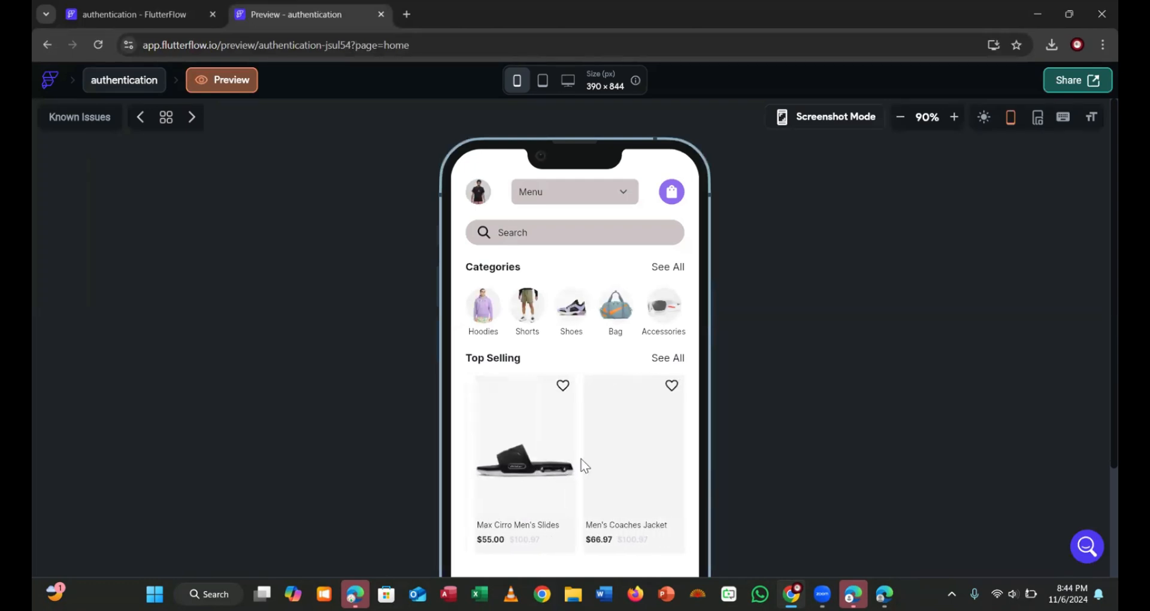
drag(659, 470, 531, 436)
Set the image of the third Top Selling product in the editor to the green jacket asset Rectangle_8_①.png
click(164, 18)
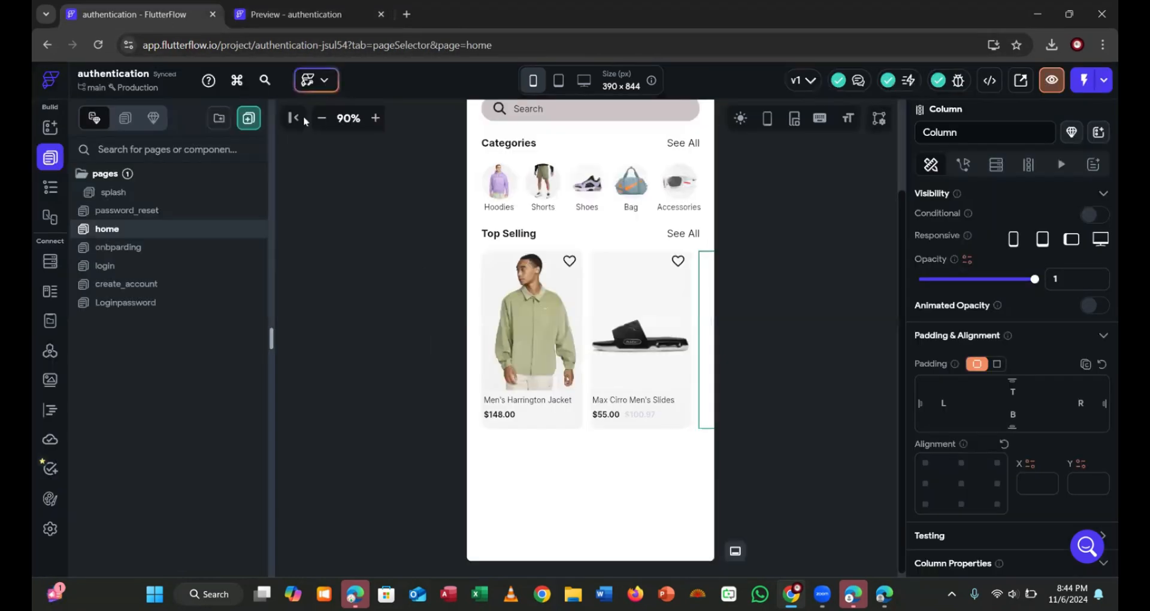
click(710, 352)
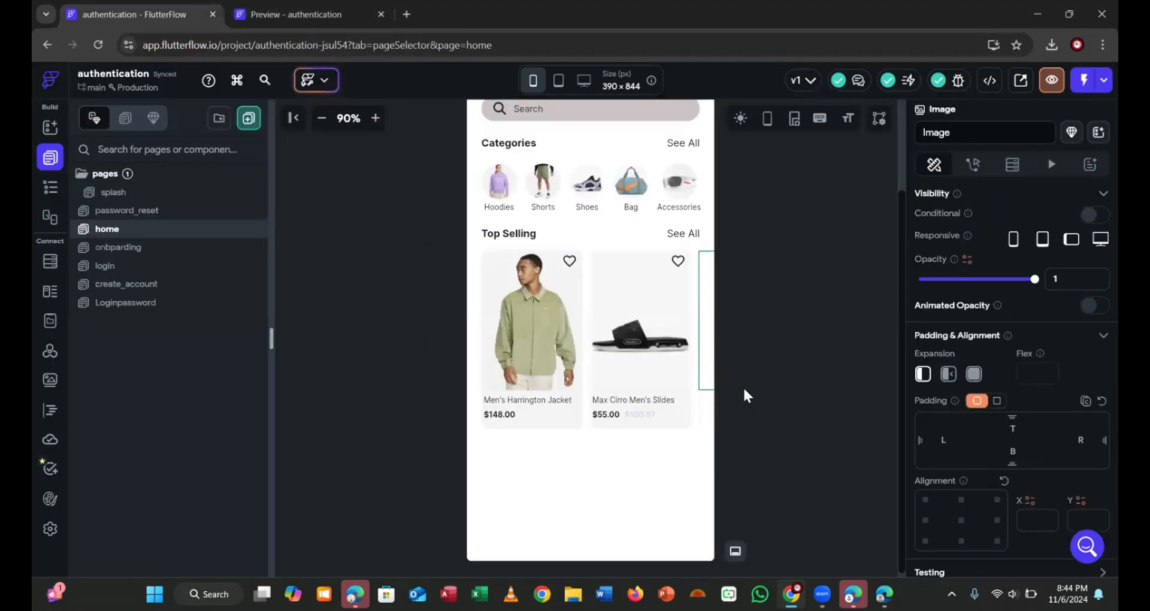
scroll(1010, 437, down, 7)
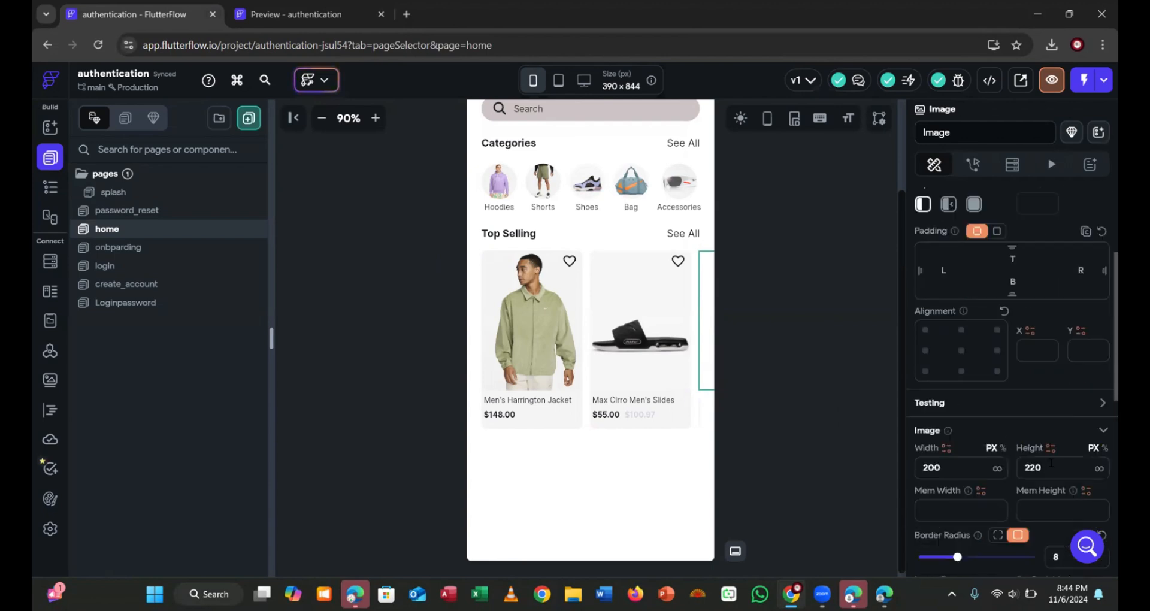
click(990, 422)
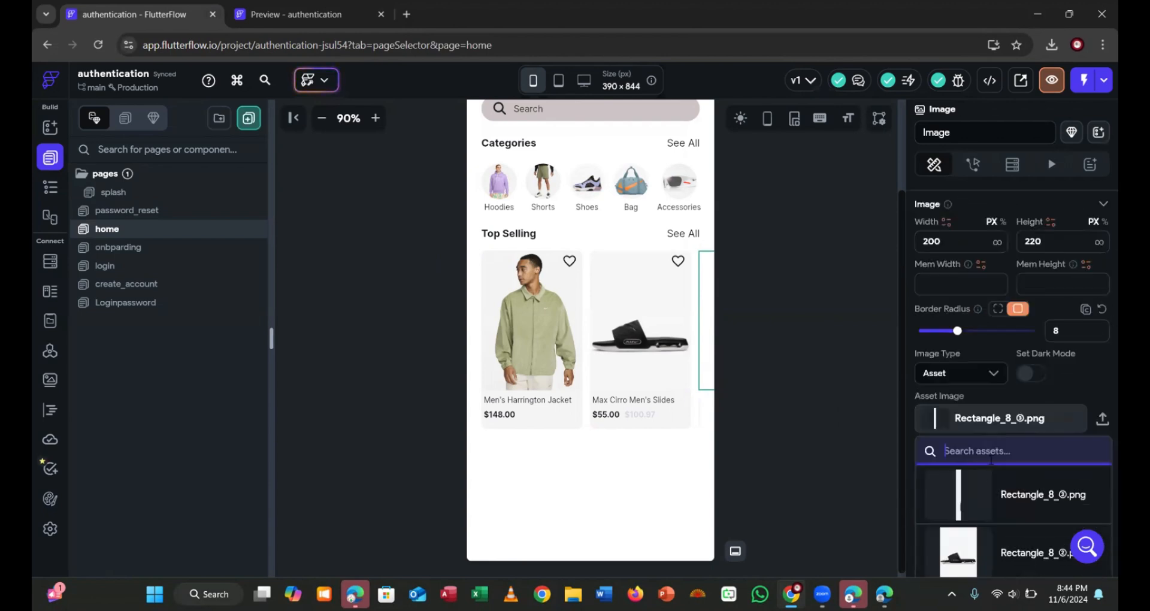
scroll(985, 500, down, 3)
scroll(985, 499, up, 2)
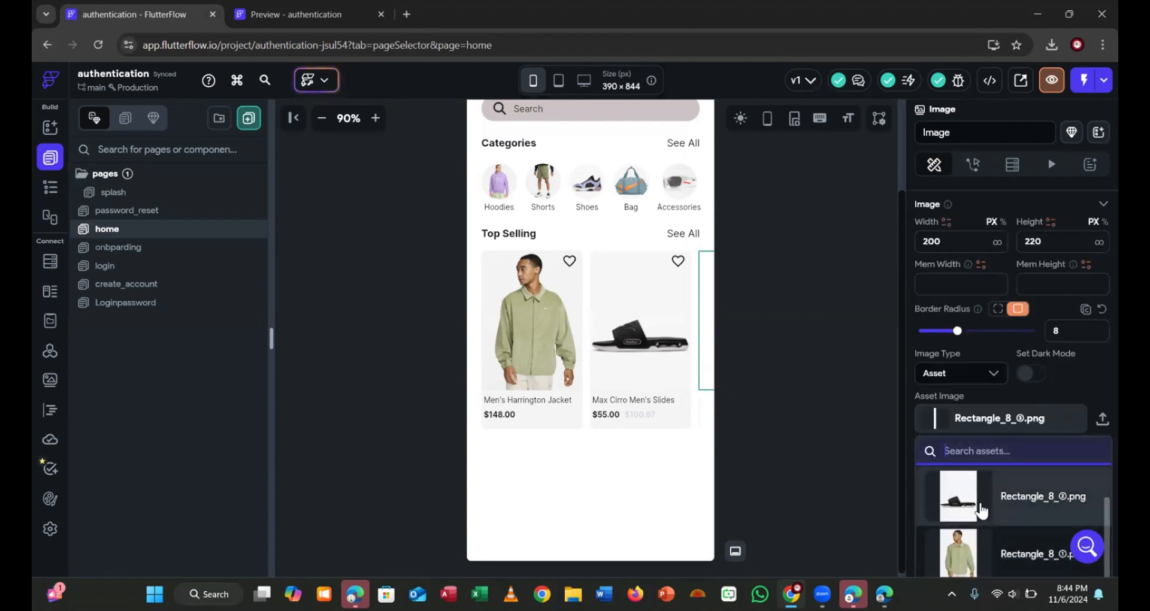
click(965, 508)
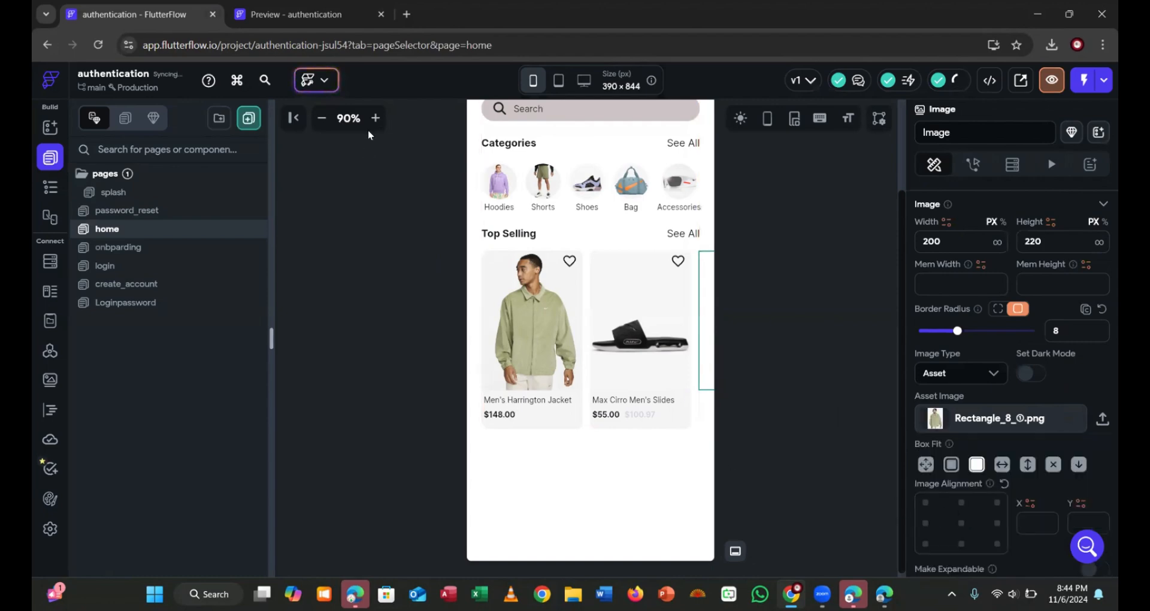
Reload the home page preview and scroll the Top Selling products across to the Men's Coaches Jacket
click(325, 22)
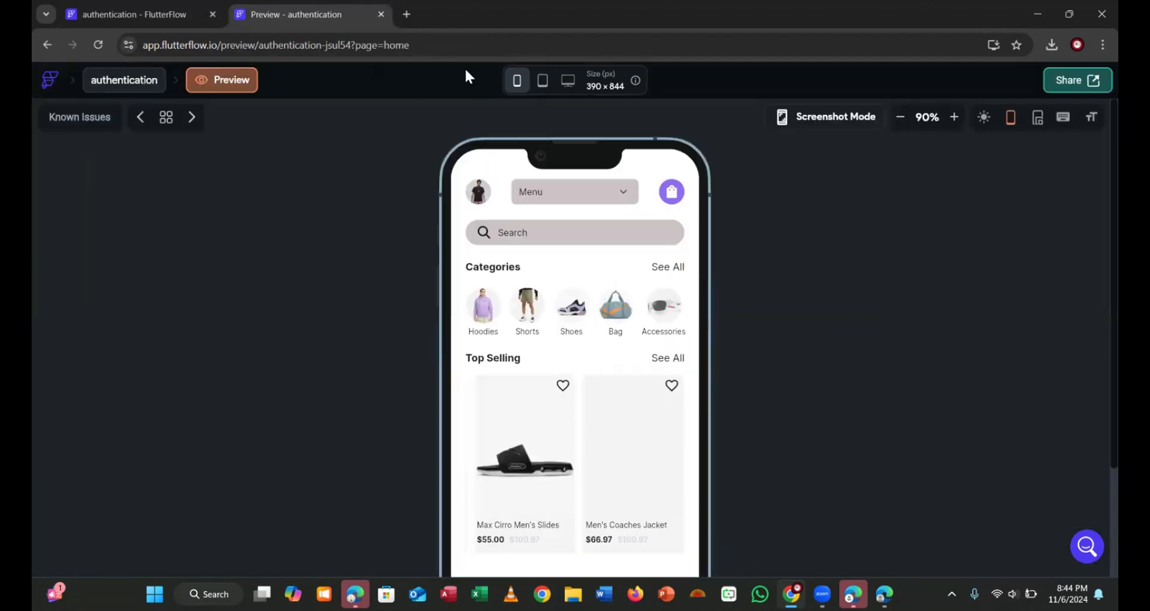
click(458, 48)
key(Return)
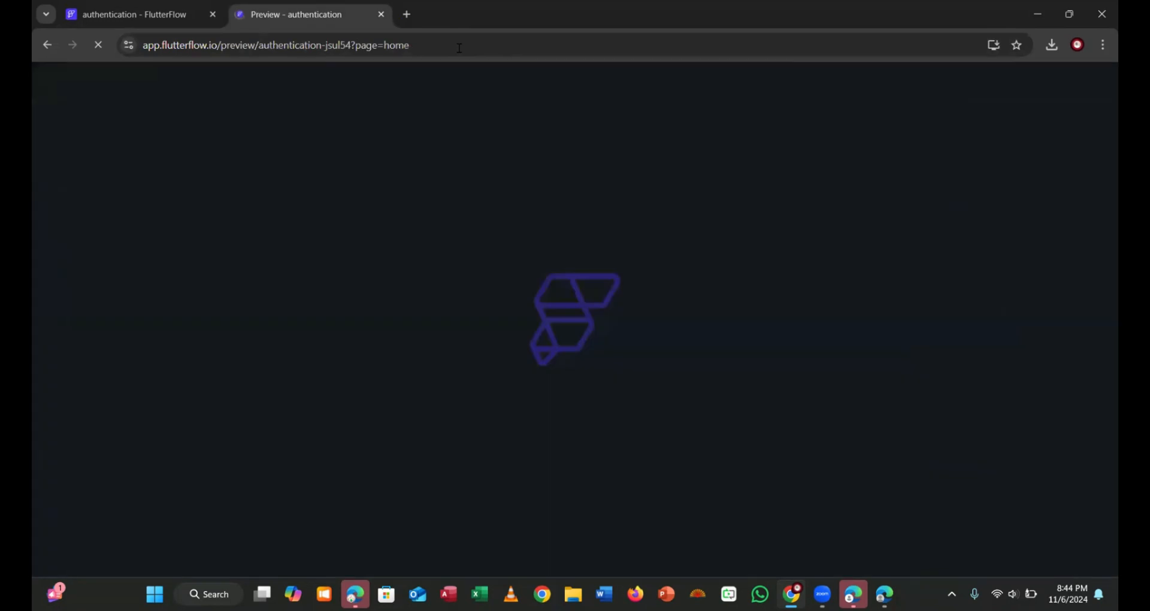
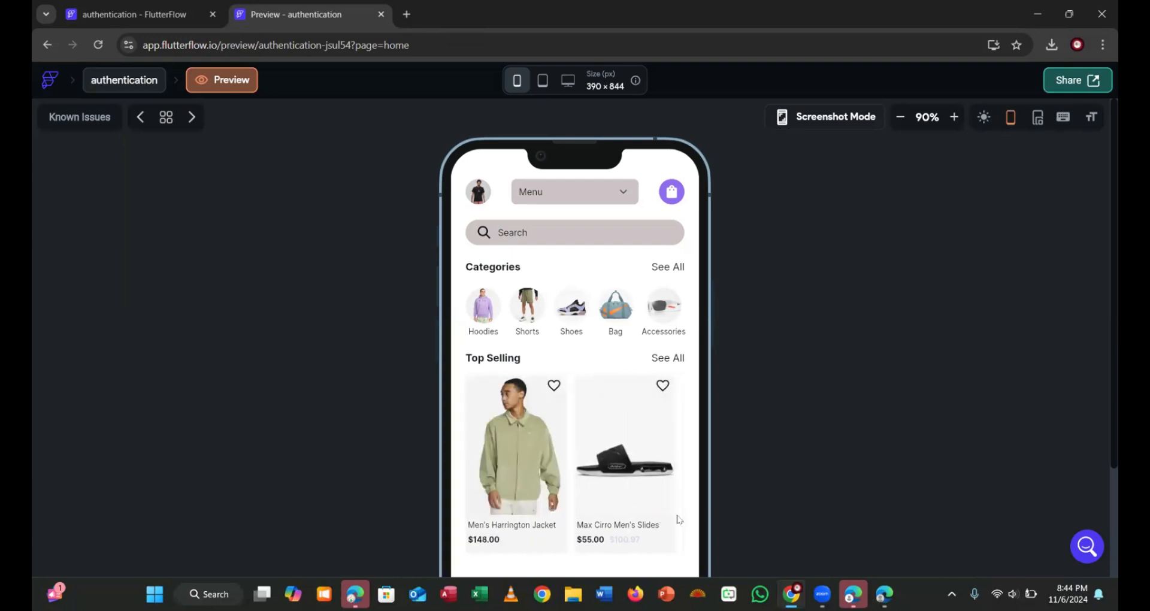
scroll(735, 445, down, 2)
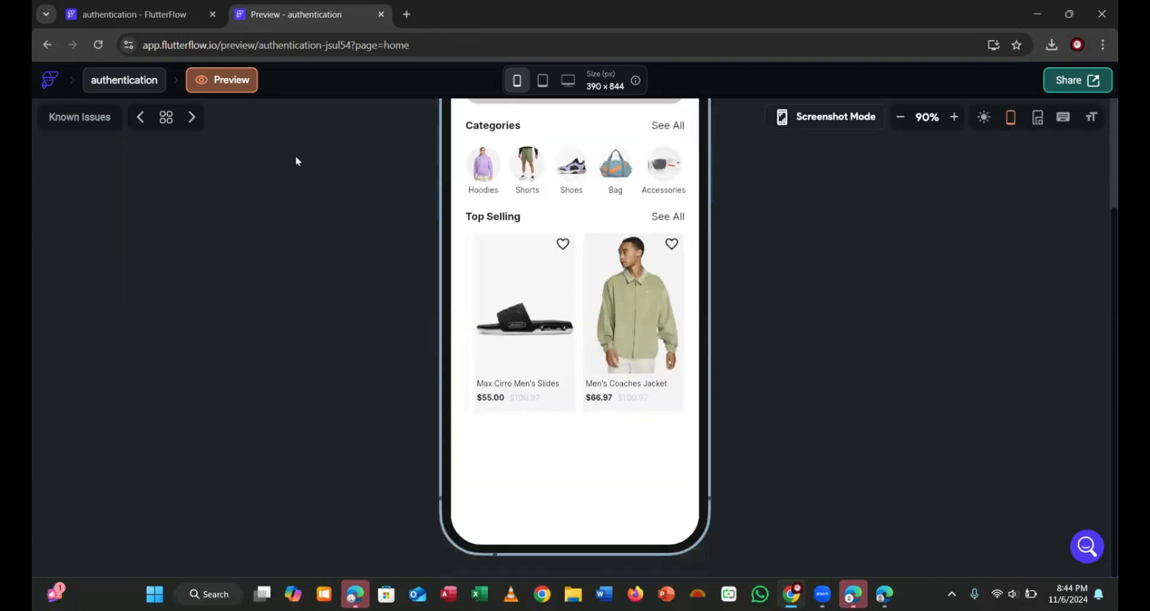
Zoom the preview out to 75% and toggle its on-screen keyboard and device frame on and off
click(899, 117)
click(899, 117)
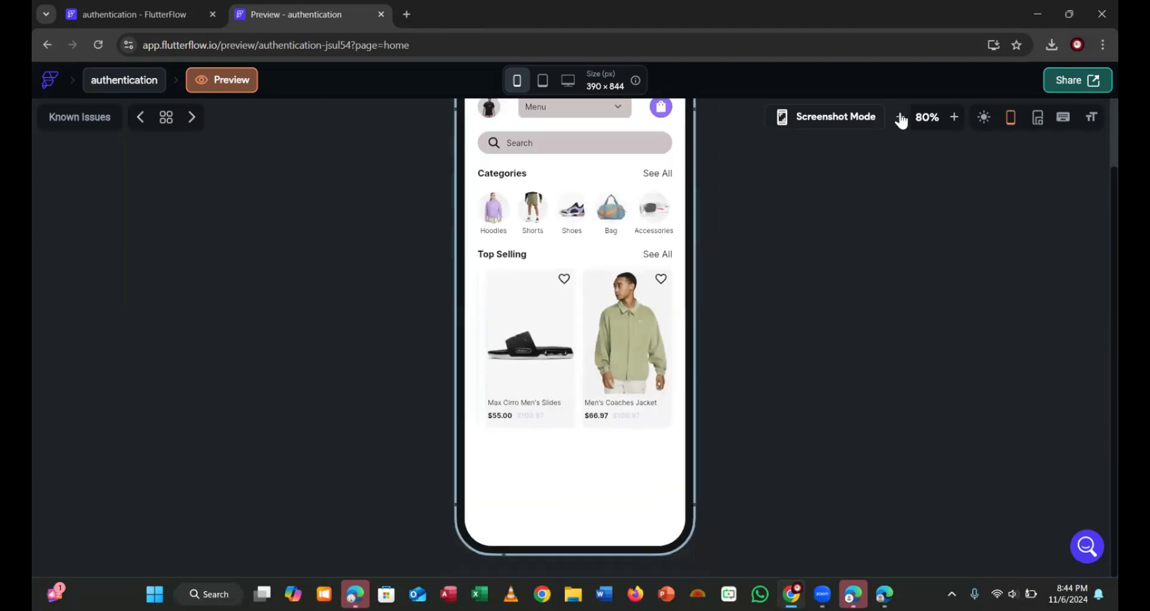
click(900, 117)
click(1059, 120)
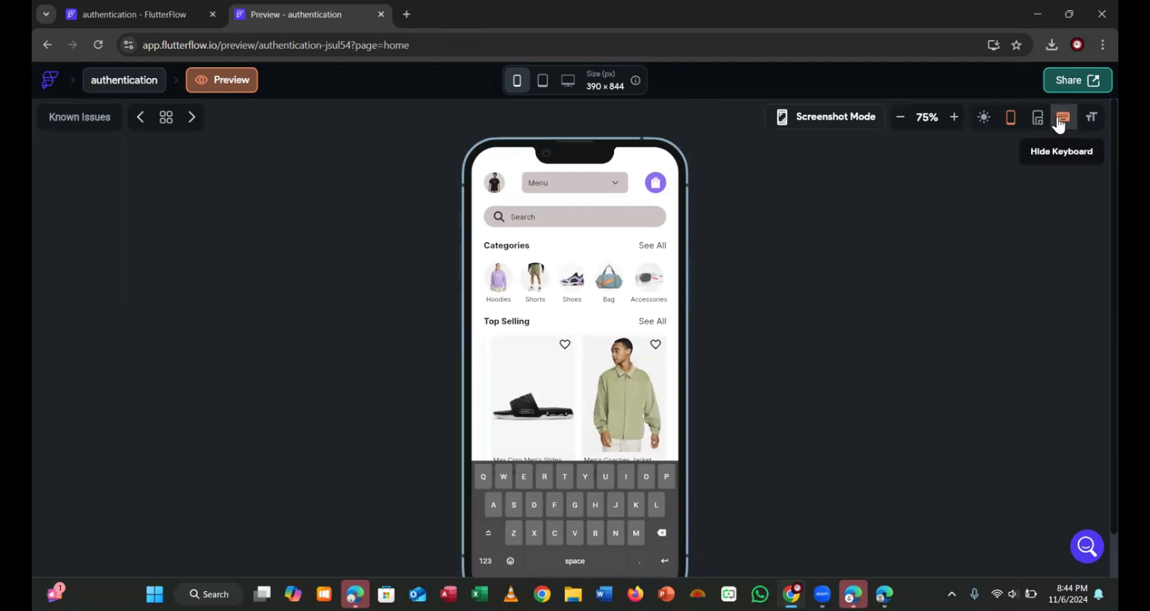
click(1060, 121)
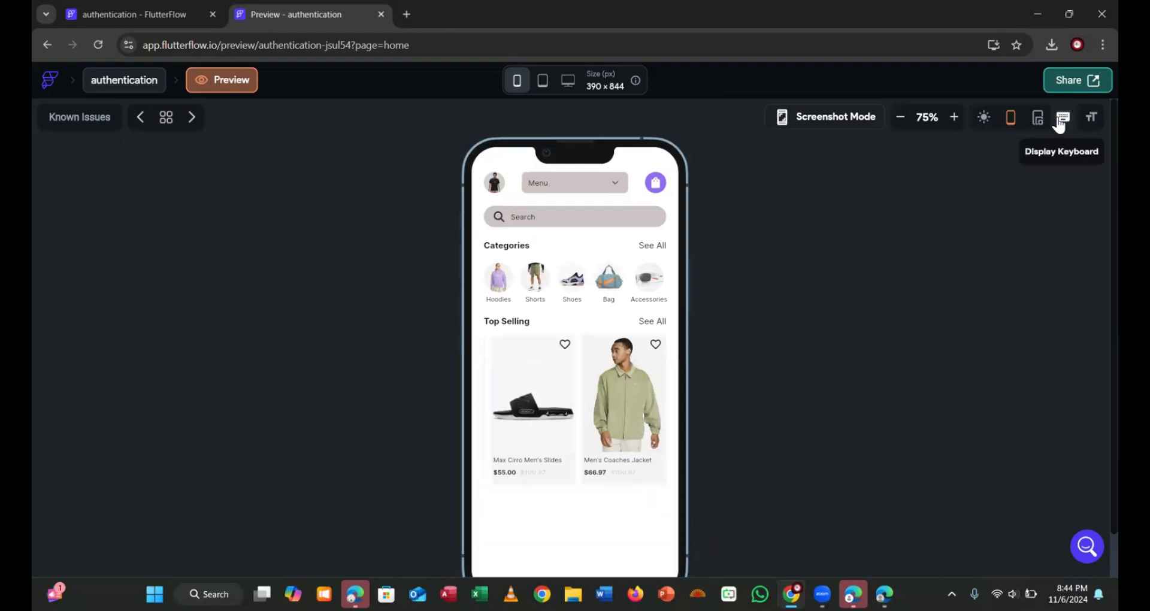
click(1011, 127)
click(1011, 129)
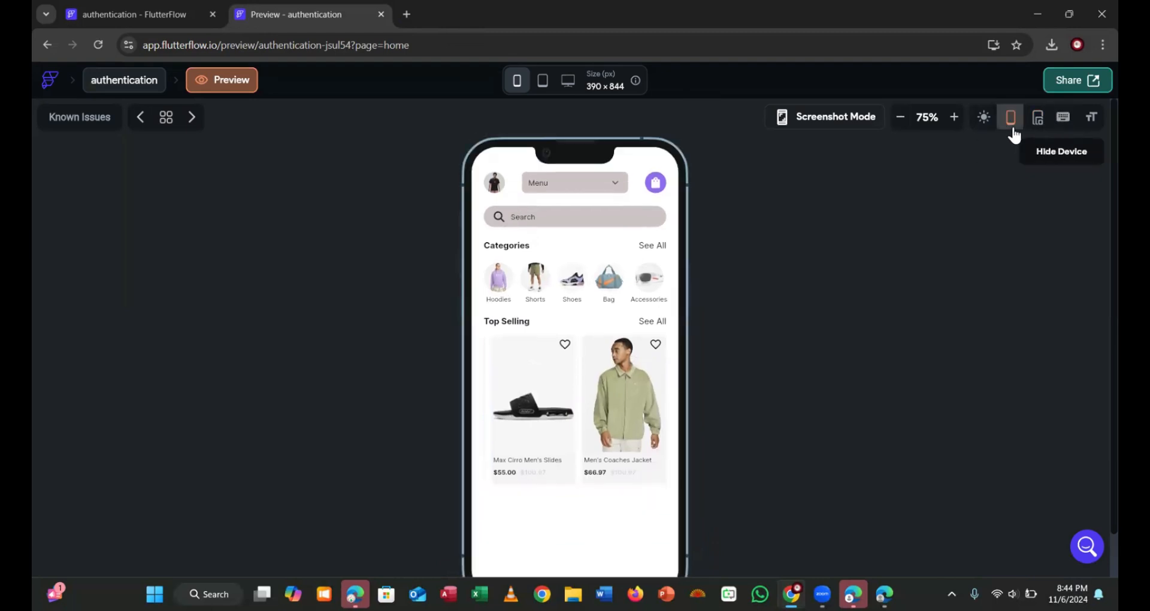
Open the Figma Ecommerce Mobile App (Community) design in a new tab and select its HomePage frame for reference
click(131, 5)
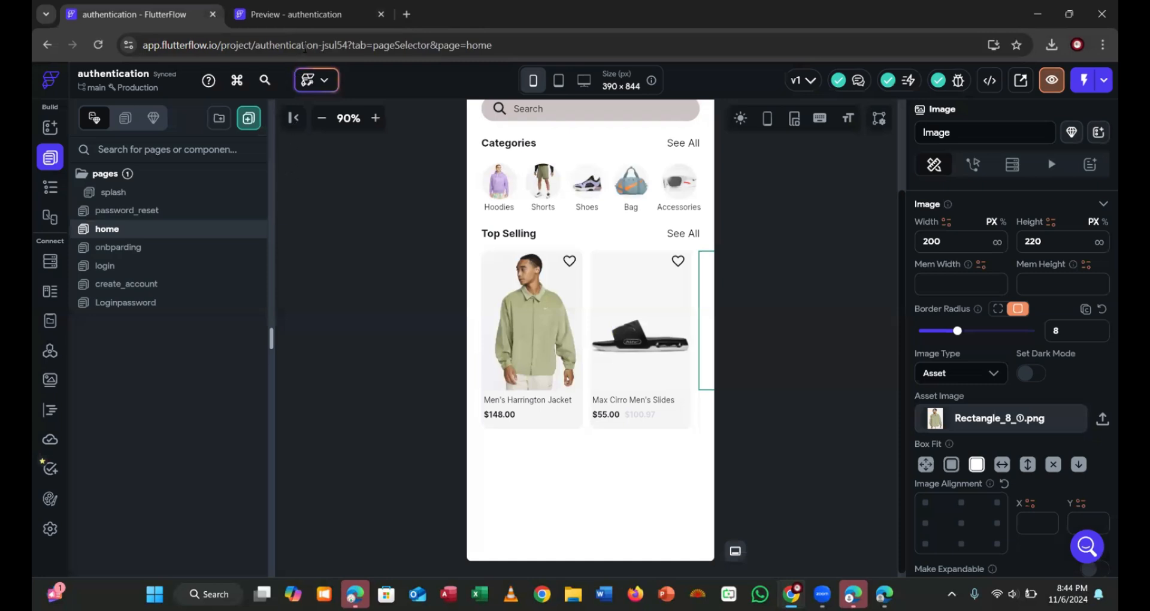
click(406, 14)
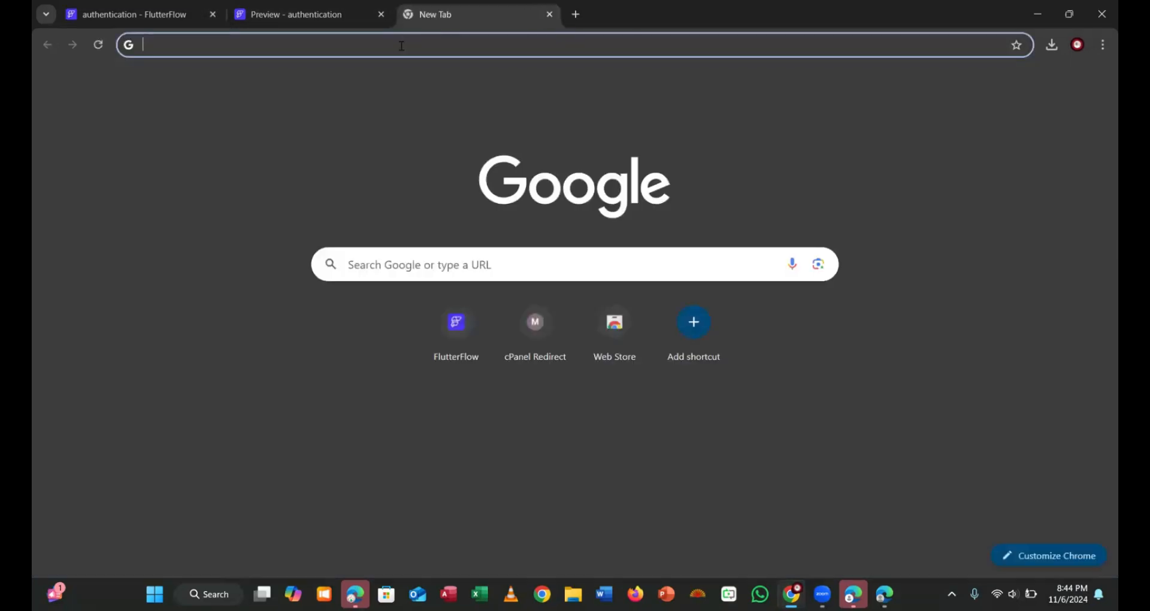
click(401, 45)
text(fi)
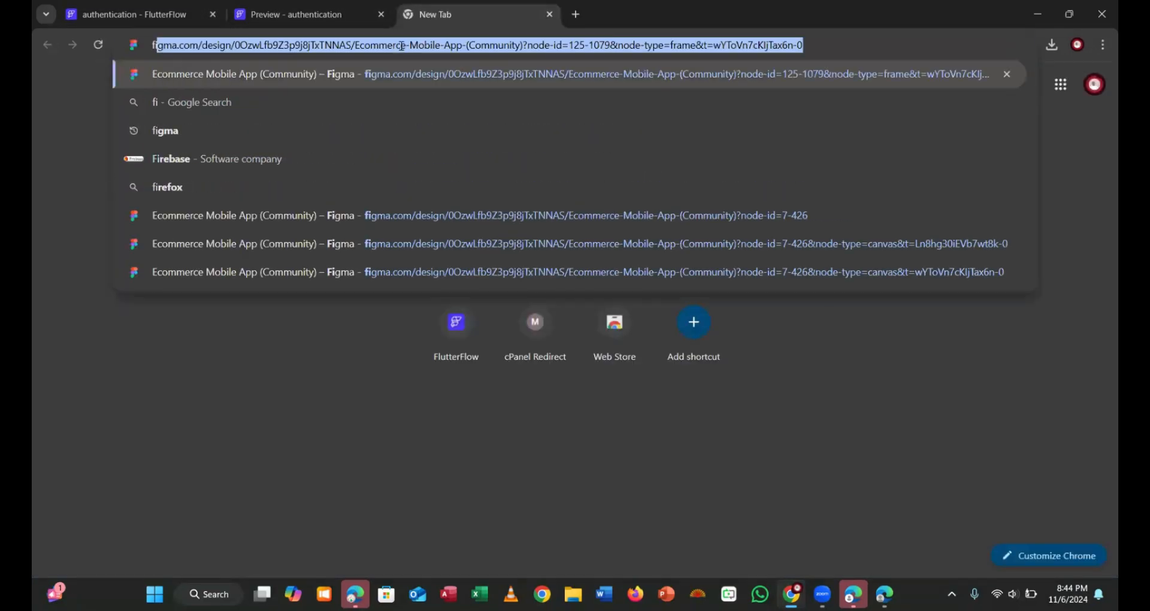
key(Return)
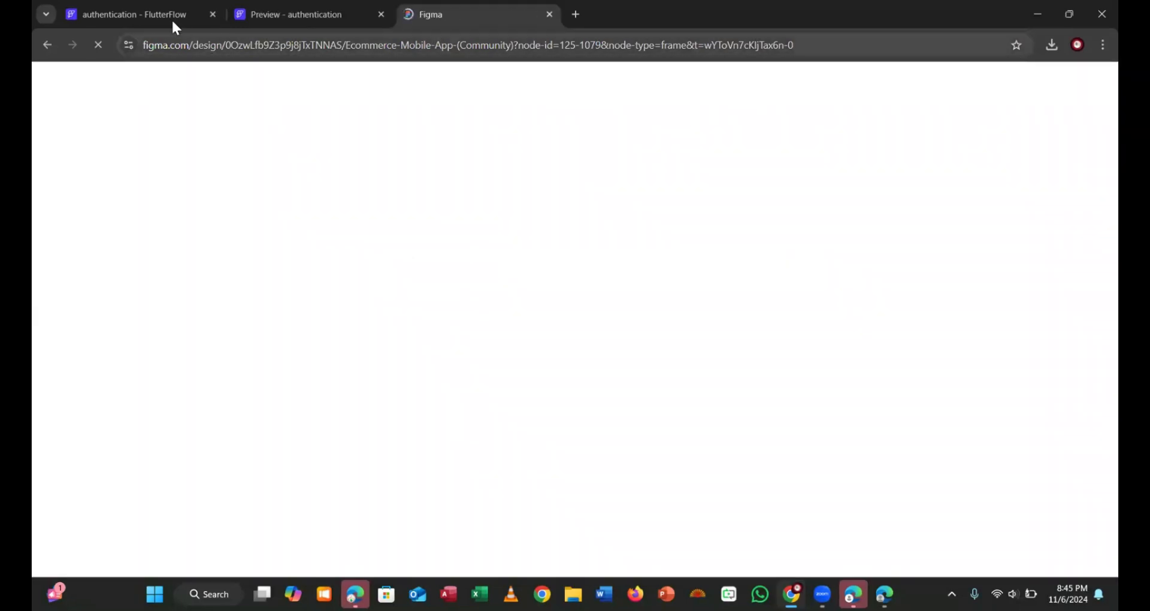
click(172, 22)
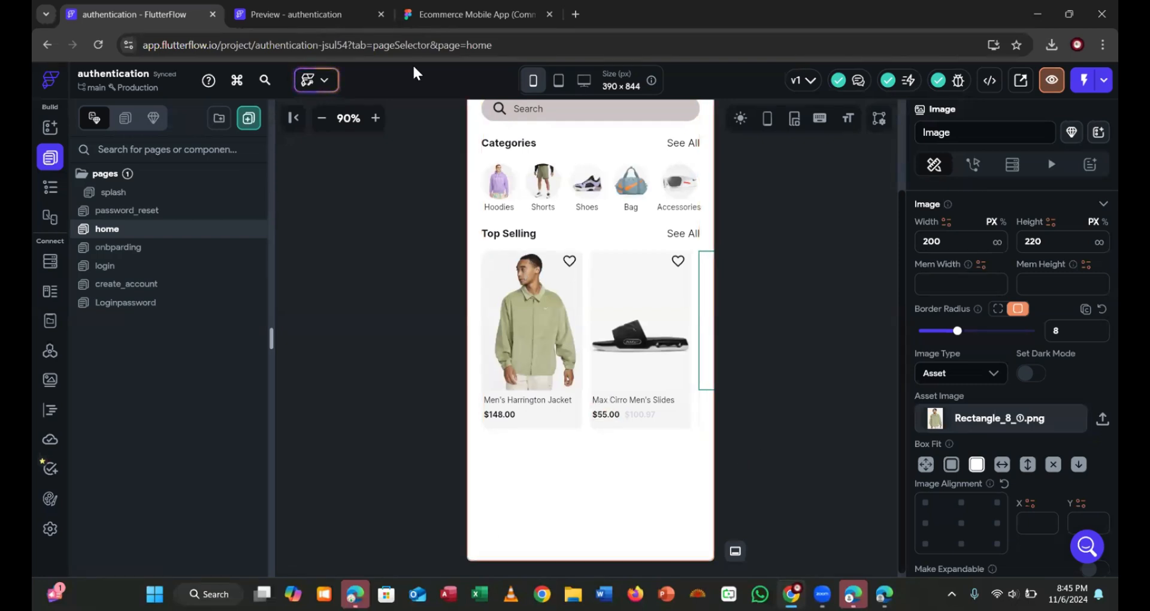
click(423, 22)
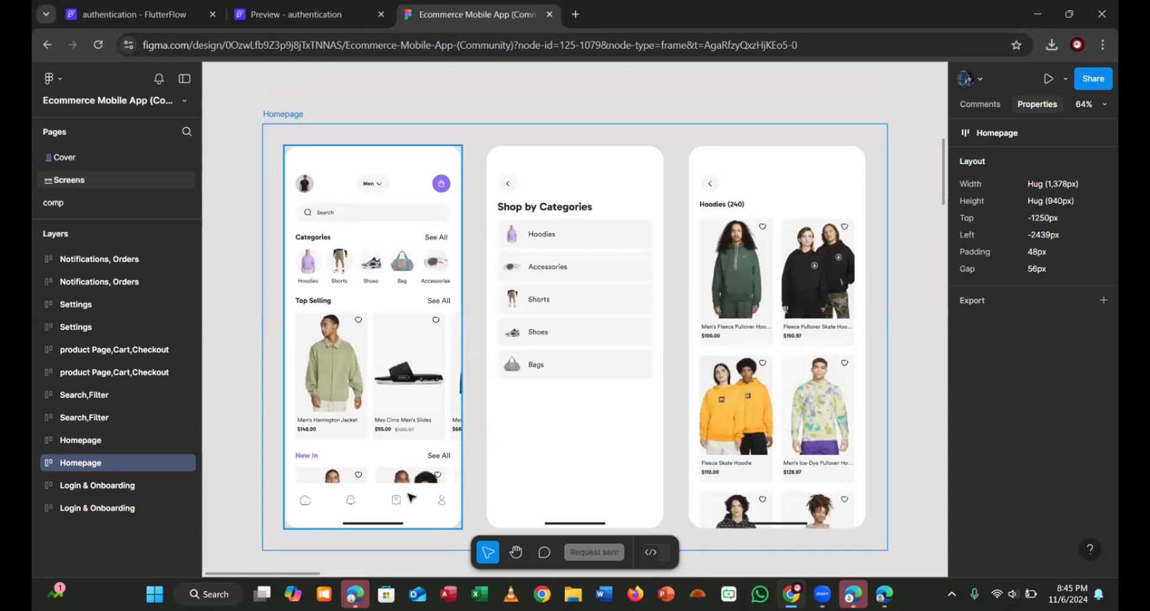
click(417, 448)
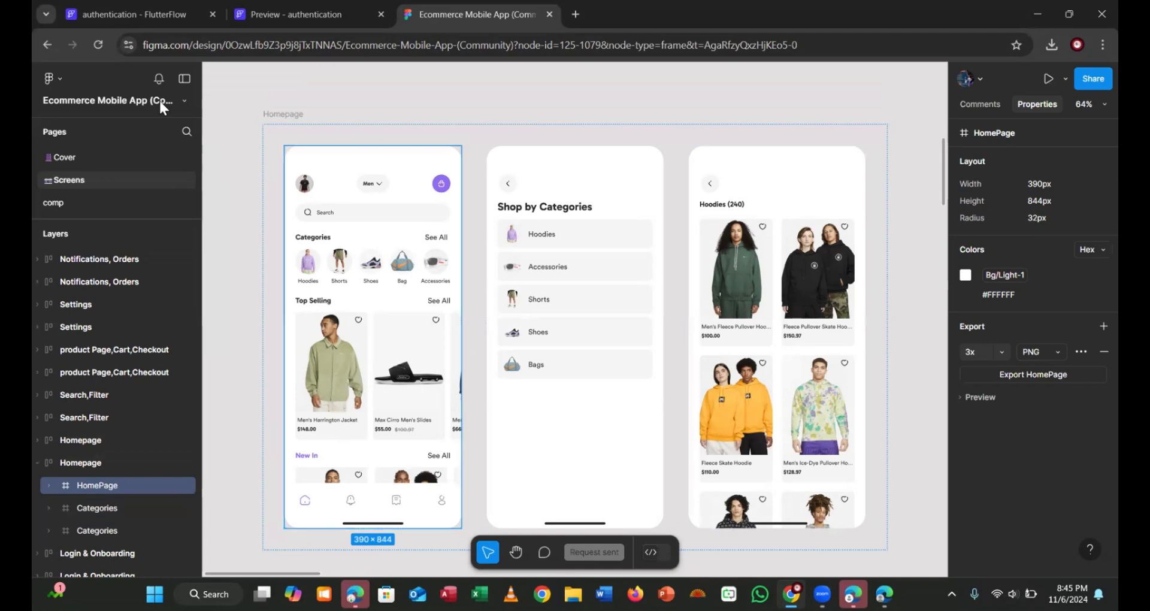
Switch to the FlutterFlow editor and paste a copy of the Top Selling heading row beneath the product list on the home page
click(138, 15)
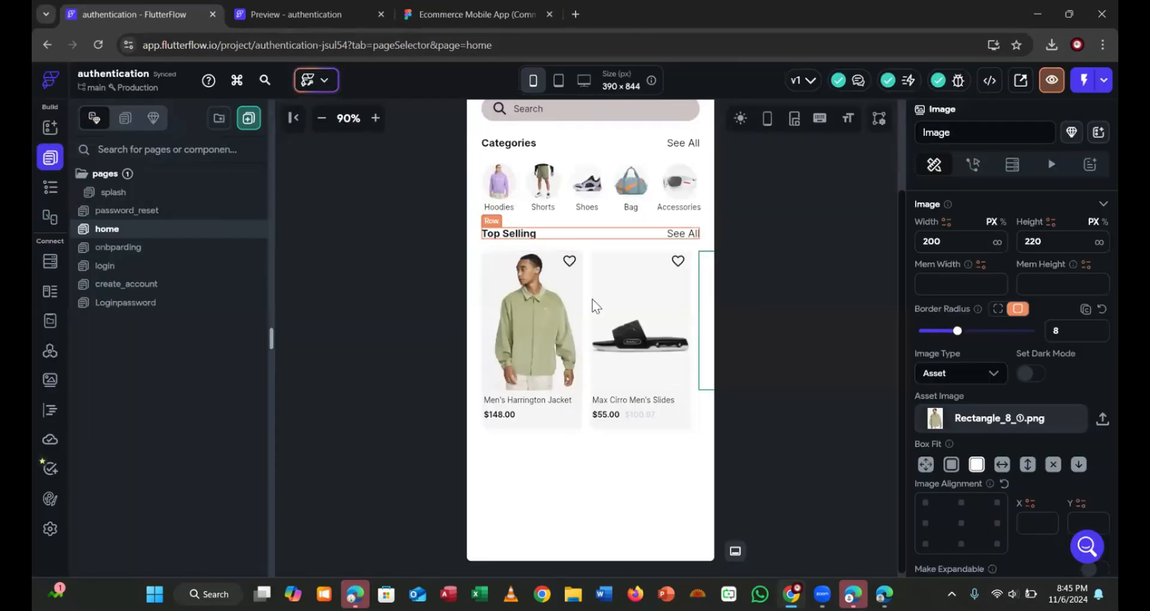
scroll(593, 237, up, 2)
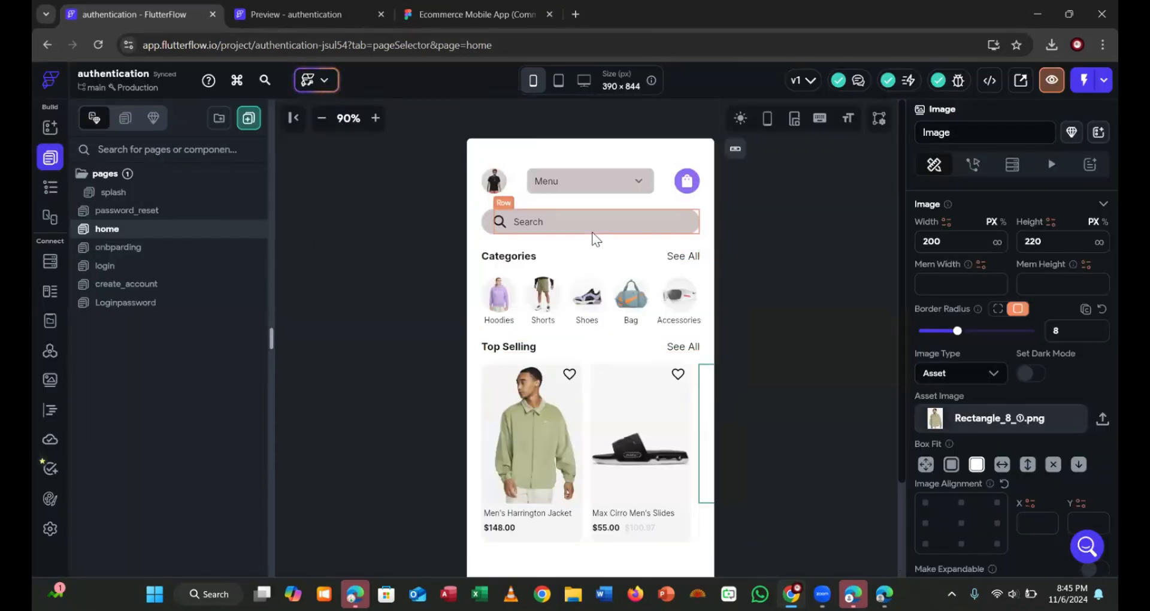
scroll(593, 237, down, 2)
click(618, 229)
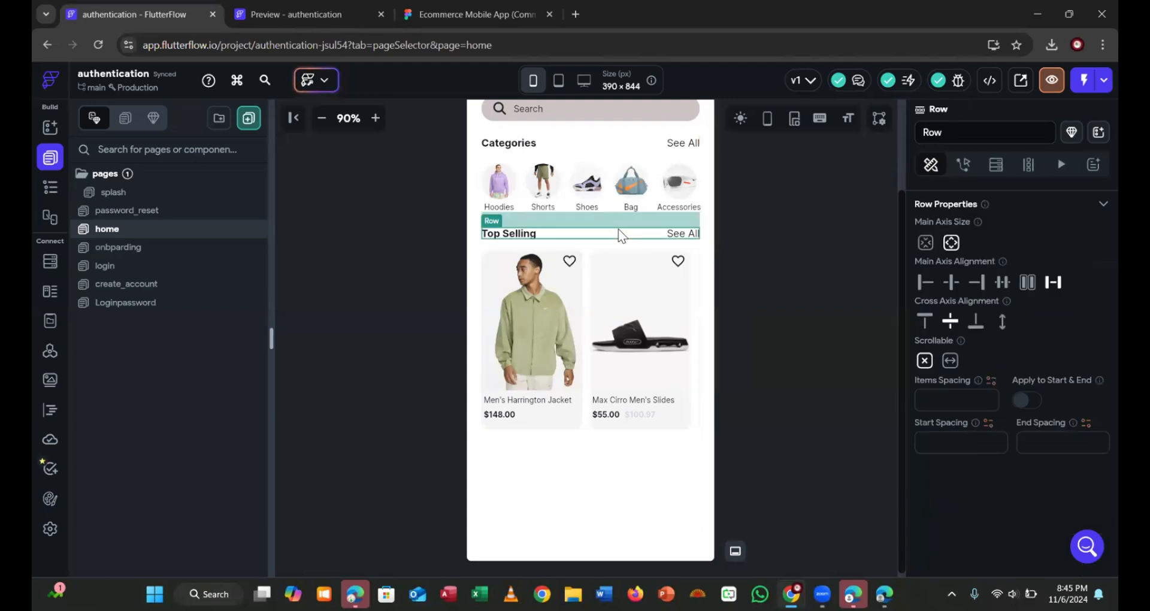
key(ctrl+c)
key(ctrl+v)
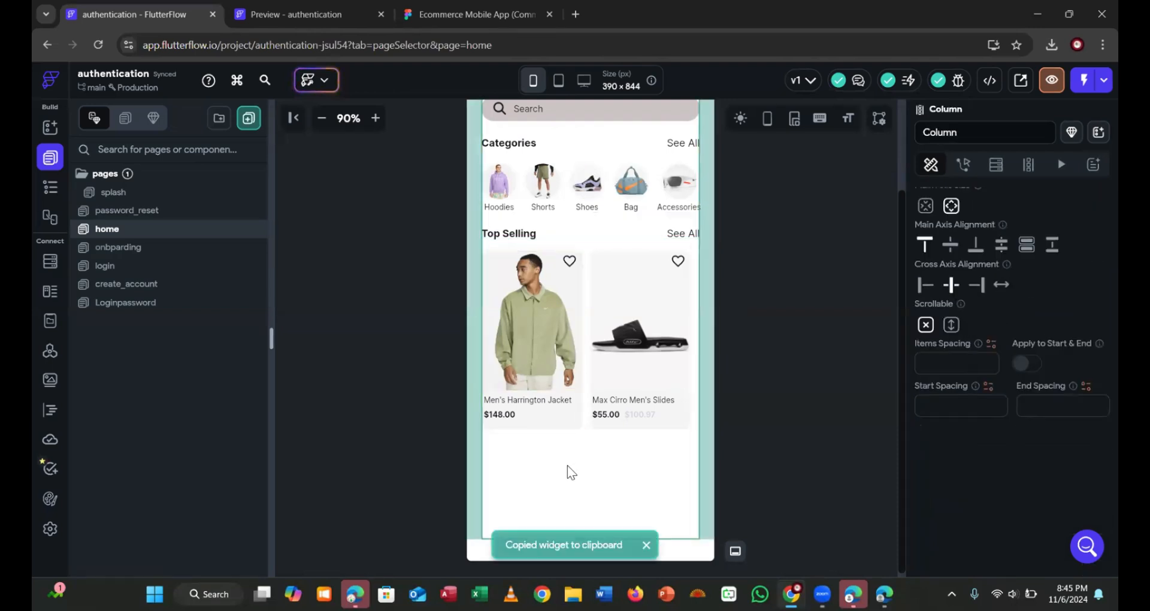
Inspect the heading below Top Selling in the Figma HomePage, then set the copied heading's text in FlutterFlow to New In
click(287, 24)
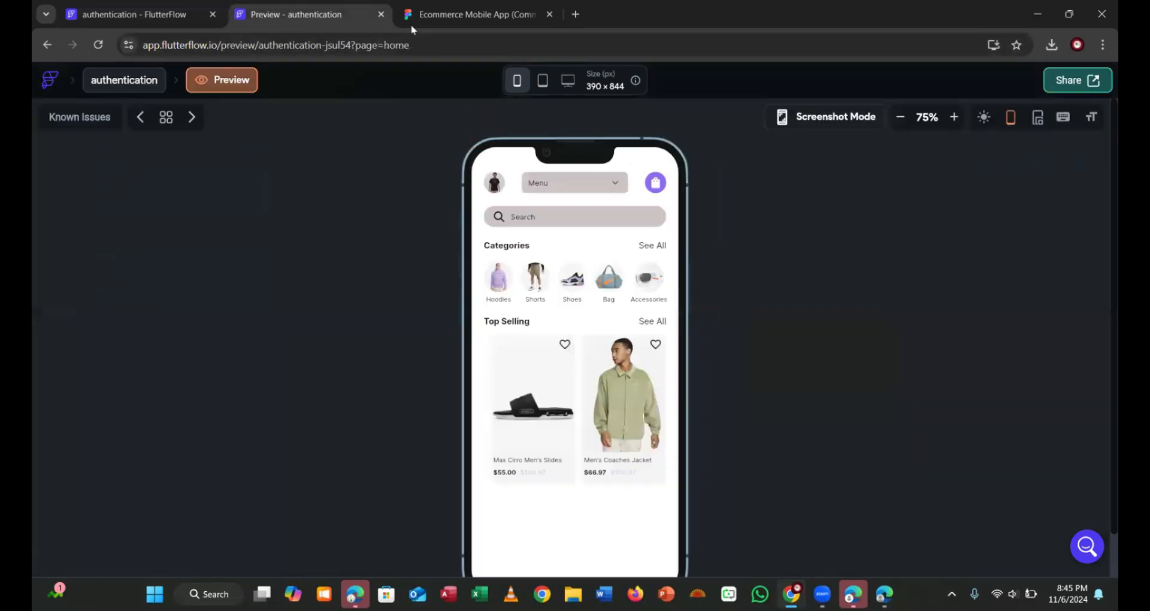
click(410, 24)
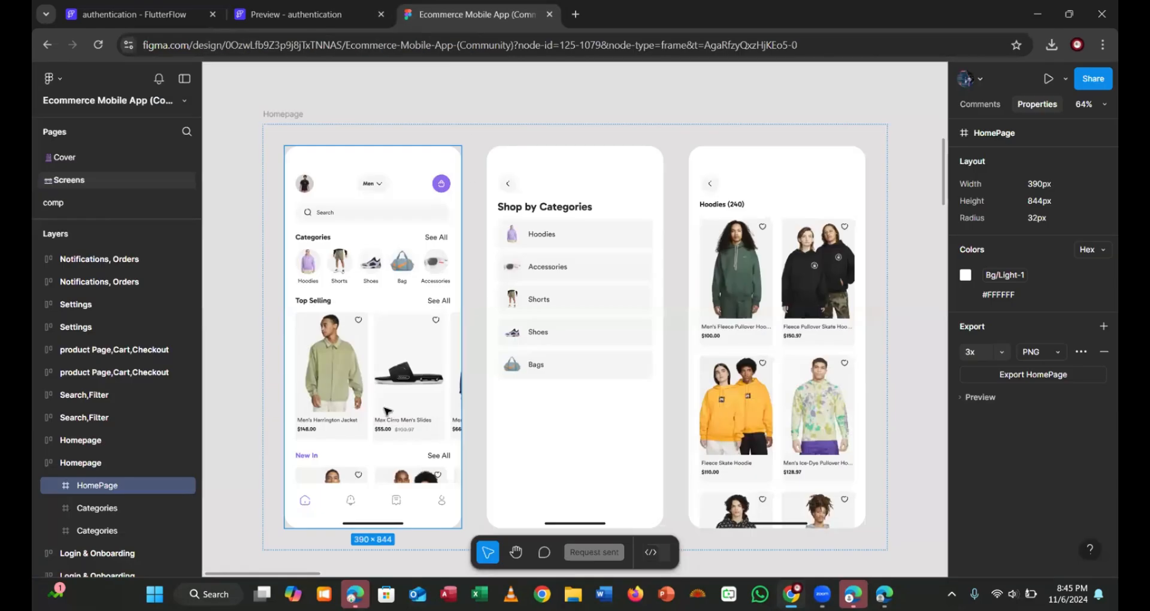
click(313, 459)
double_click(311, 458)
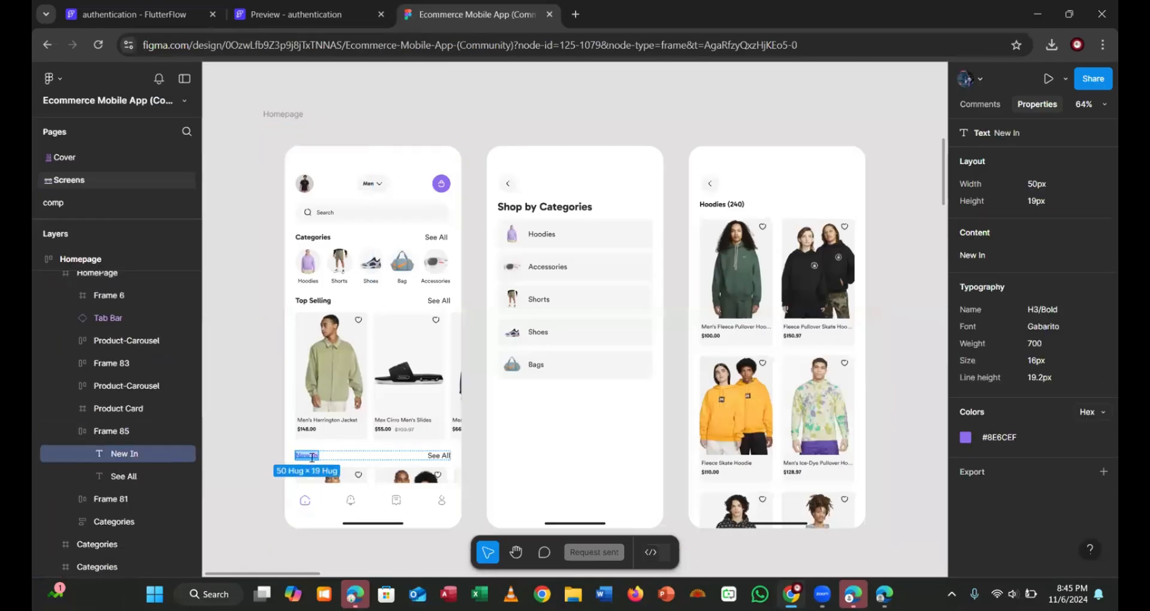
click(126, 14)
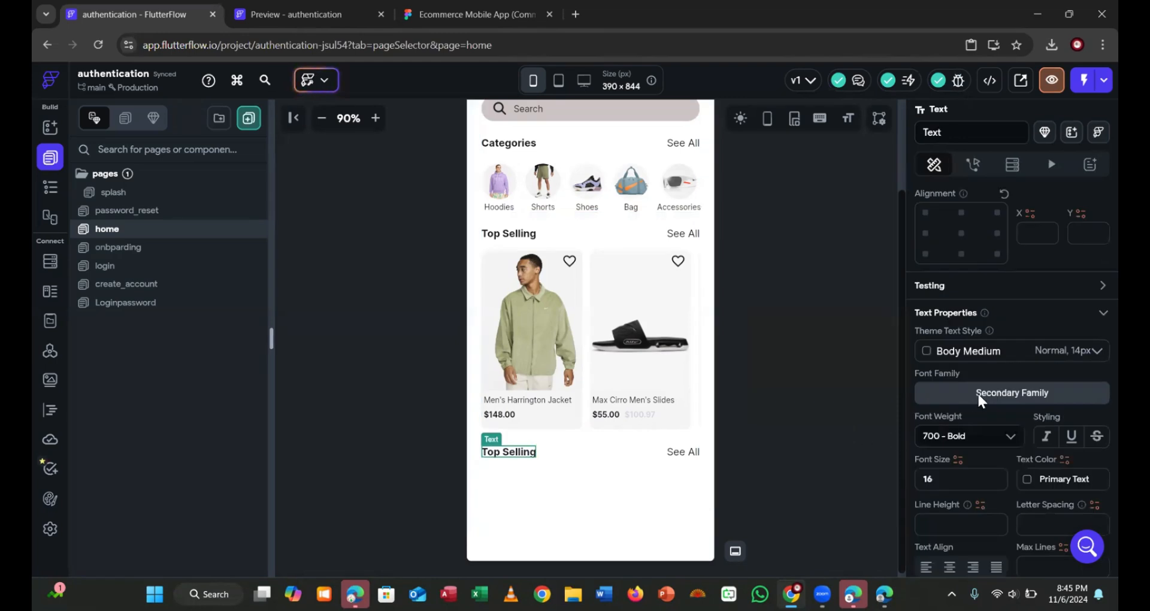
scroll(998, 313, up, 5)
scroll(986, 356, up, 2)
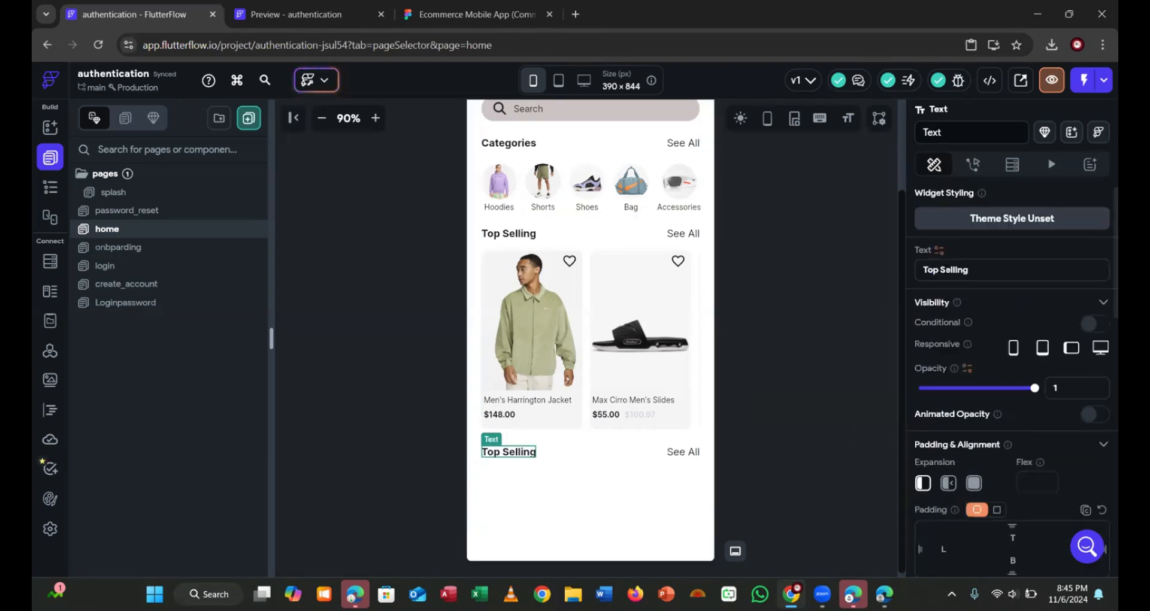
click(966, 272)
text(New In)
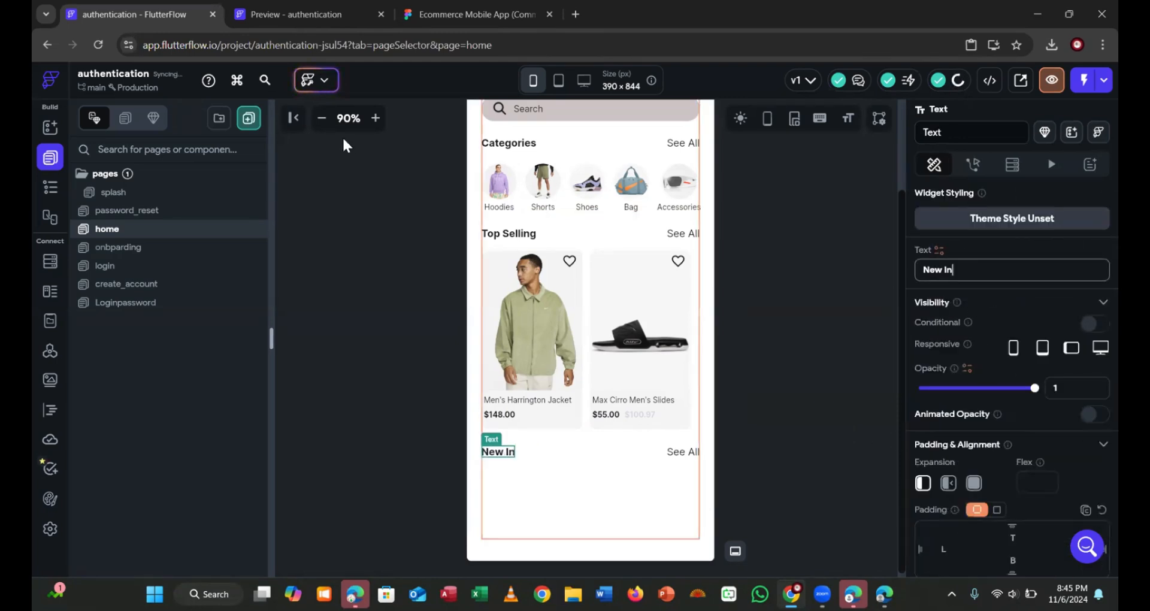
Copy the New In text color #8E6CEF from Figma and apply it to the New In heading in FlutterFlow
click(329, 17)
click(420, 16)
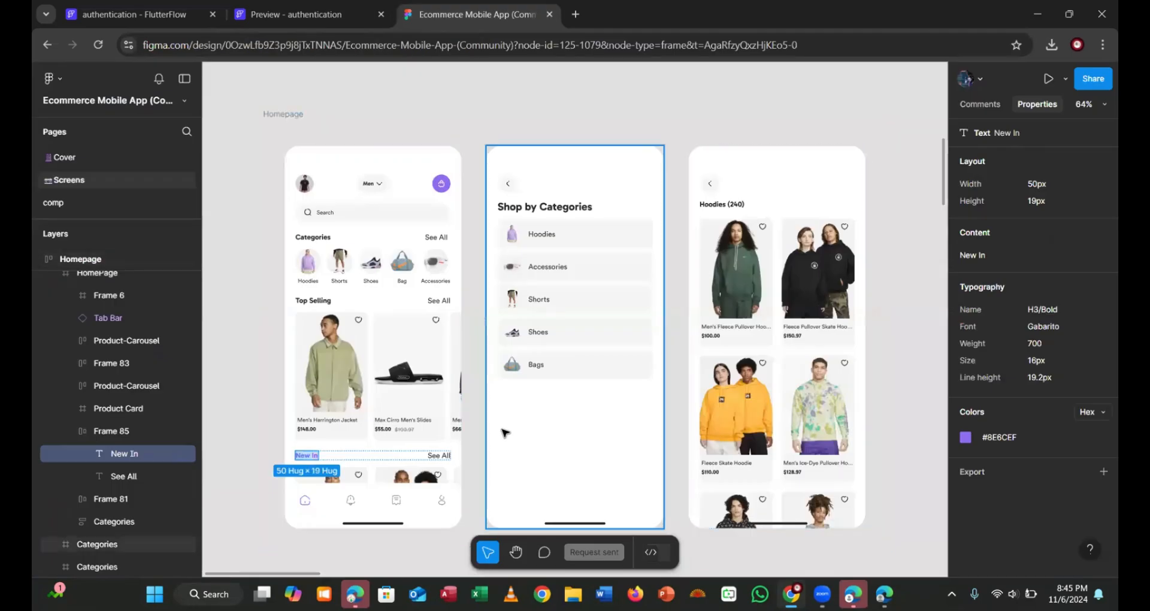
click(992, 438)
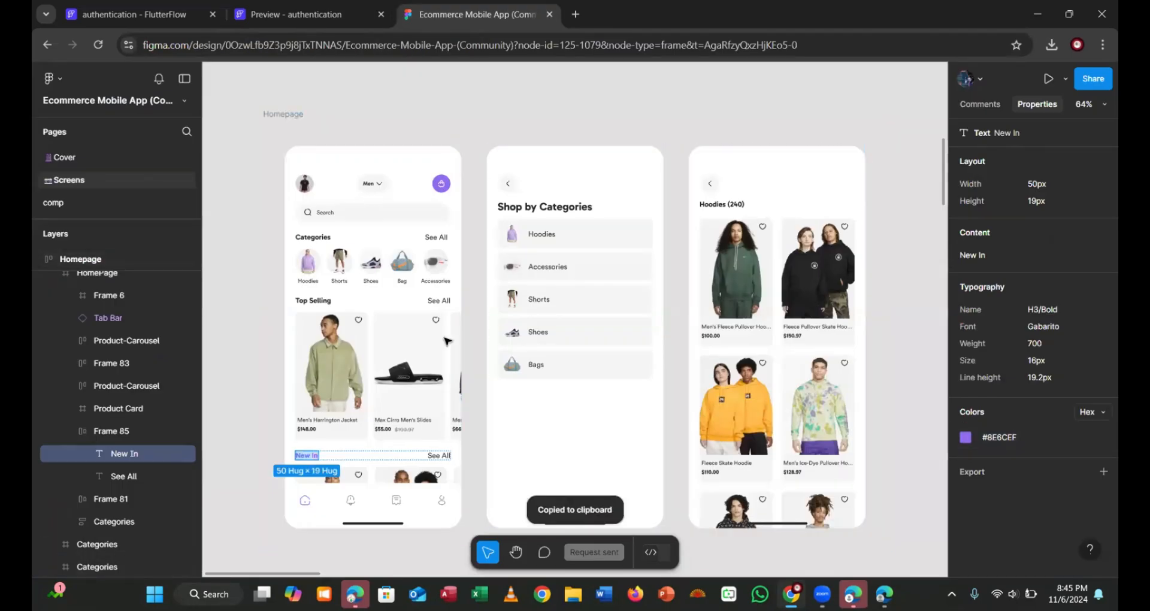
click(121, 18)
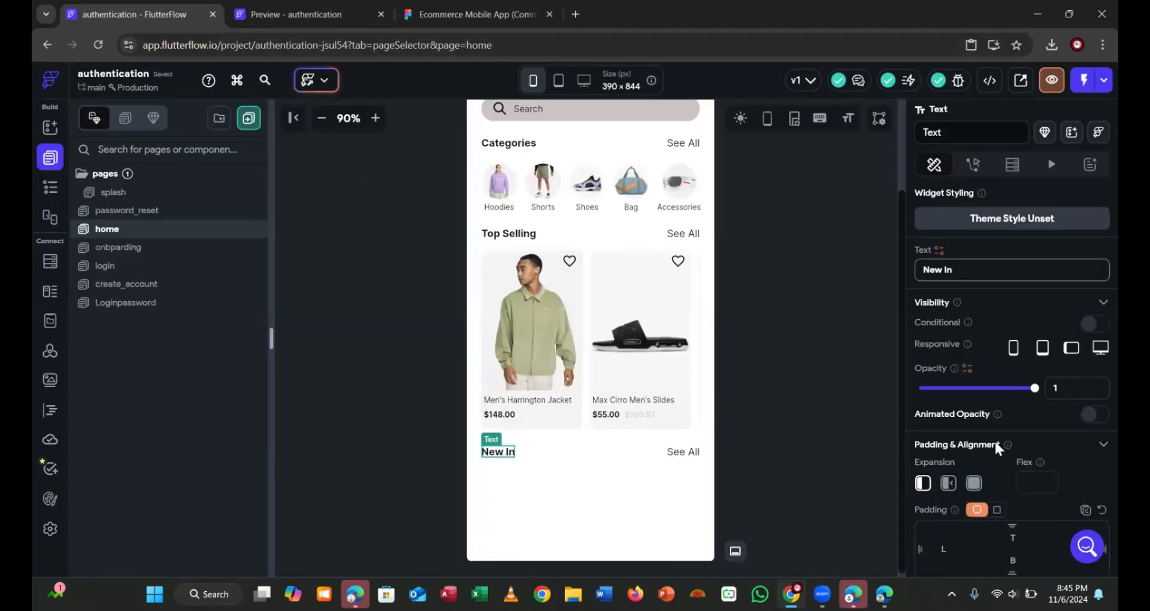
scroll(993, 452, down, 5)
scroll(989, 459, down, 4)
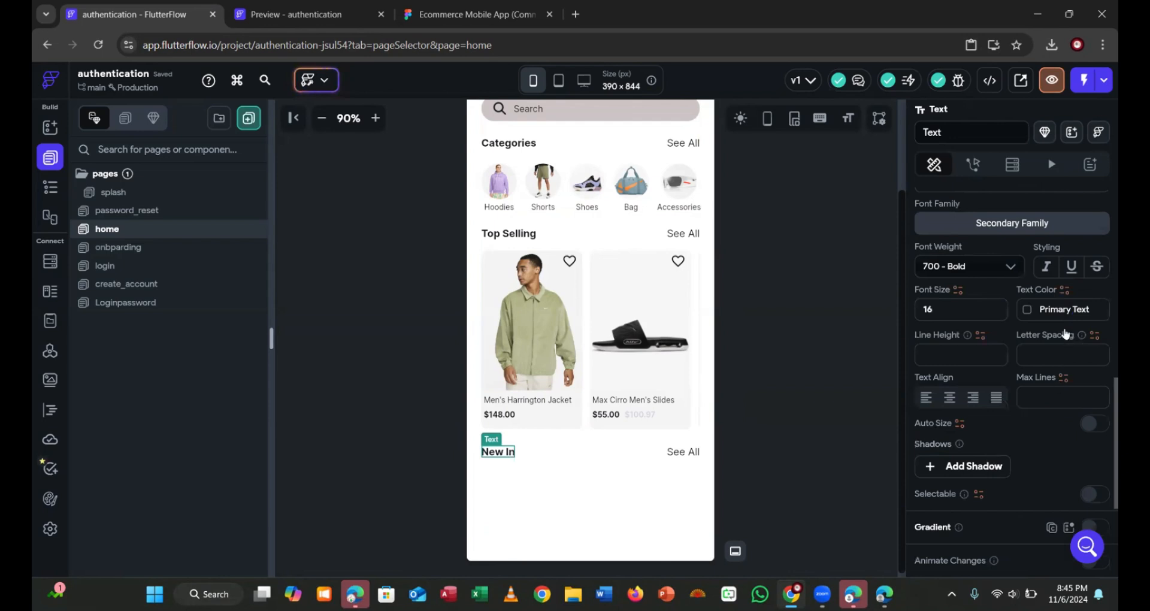
click(1056, 309)
key(ctrl+v)
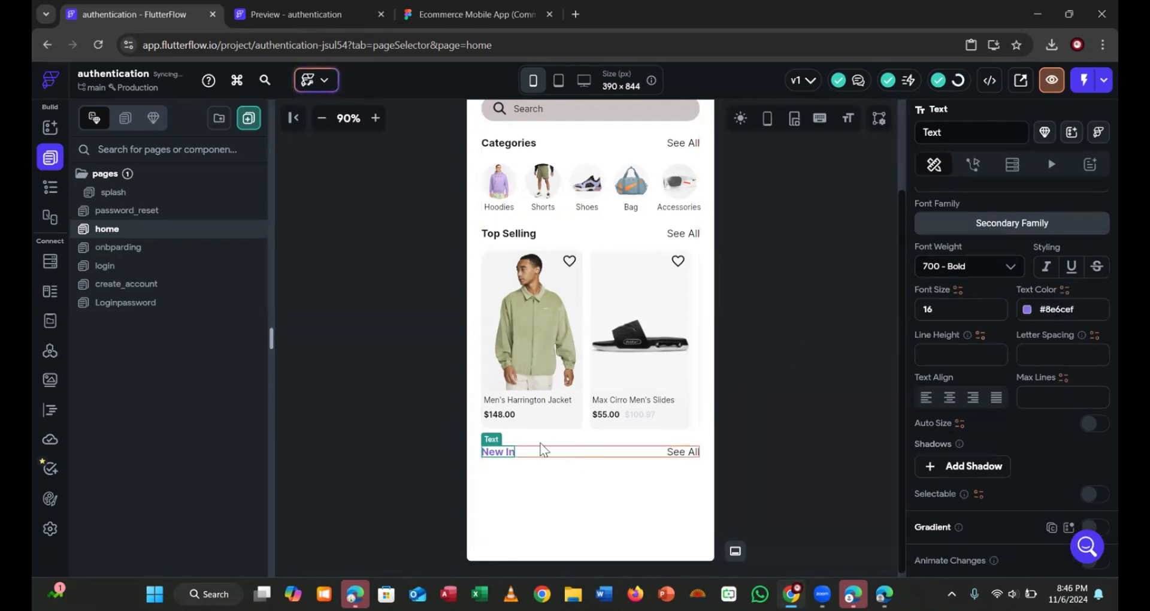
click(336, 17)
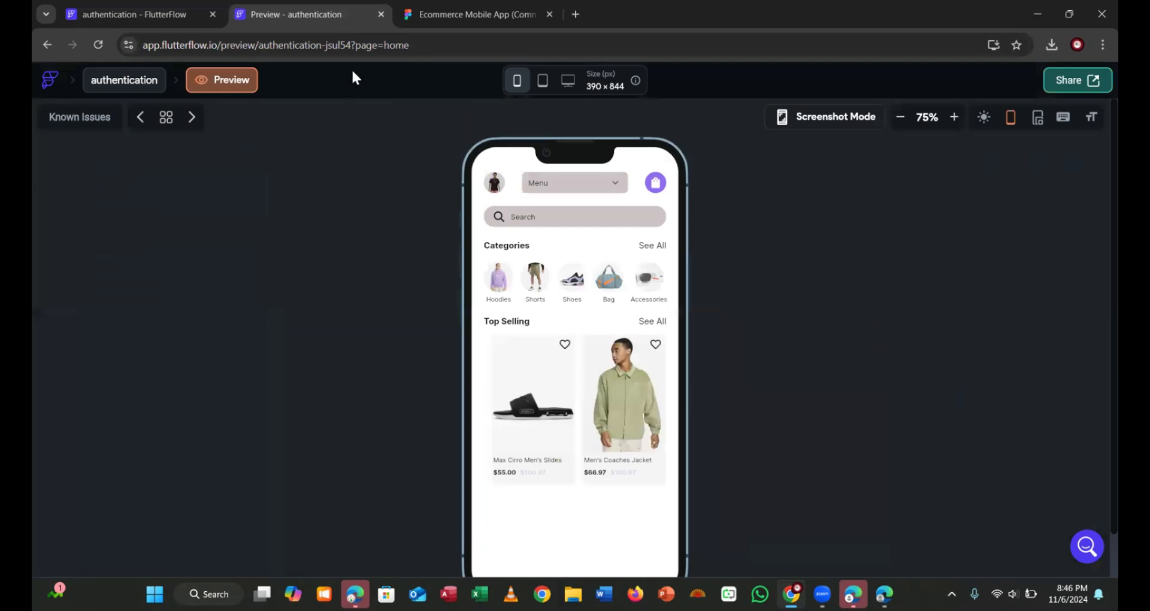
click(408, 23)
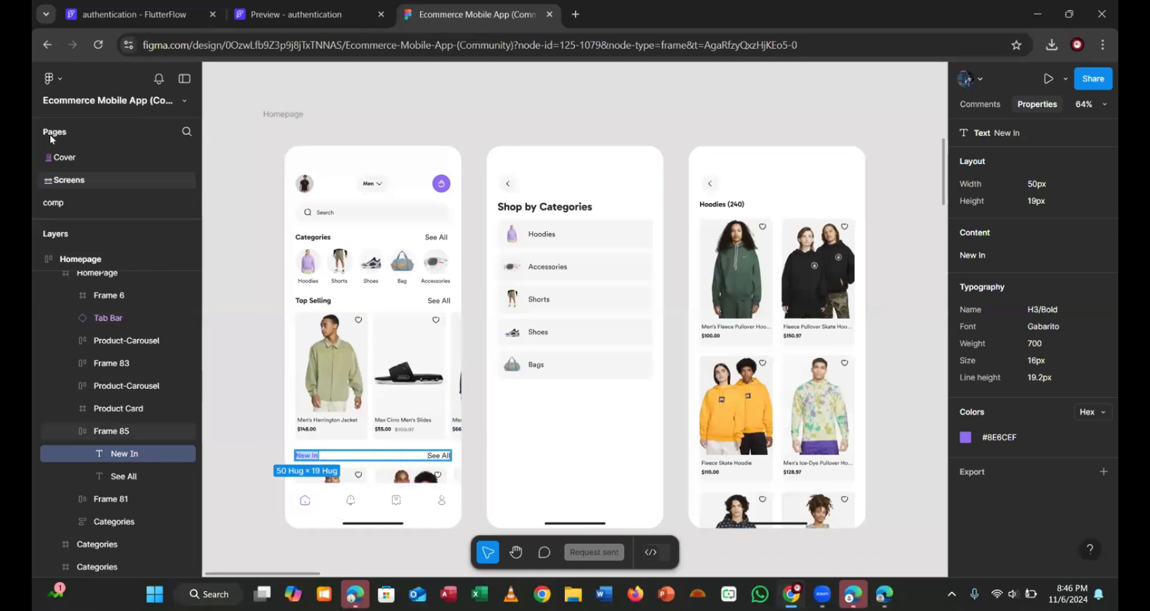
click(153, 17)
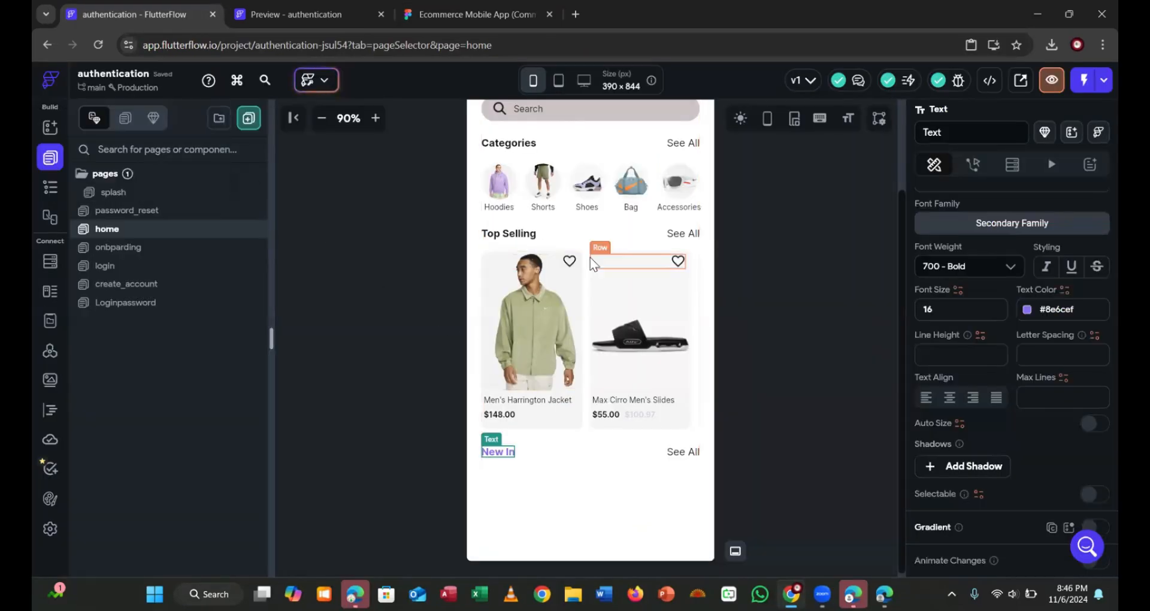
Show the widget tree and collapse the search container, the Categories items row and the Top Selling product container, leaving the latter selected
click(51, 187)
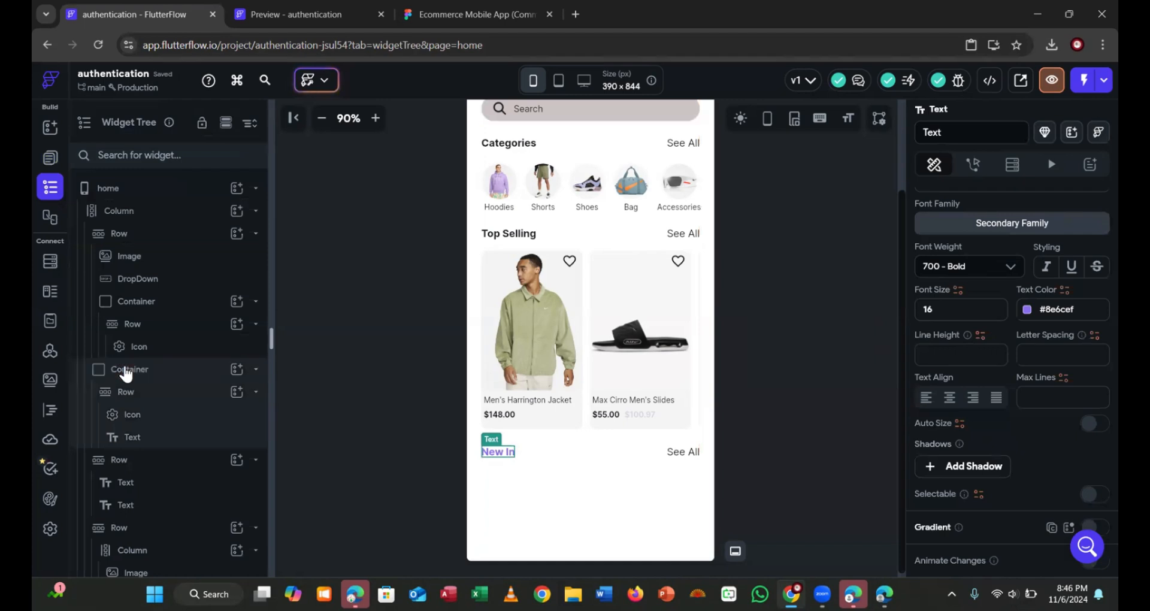
click(126, 370)
scroll(125, 371, down, 3)
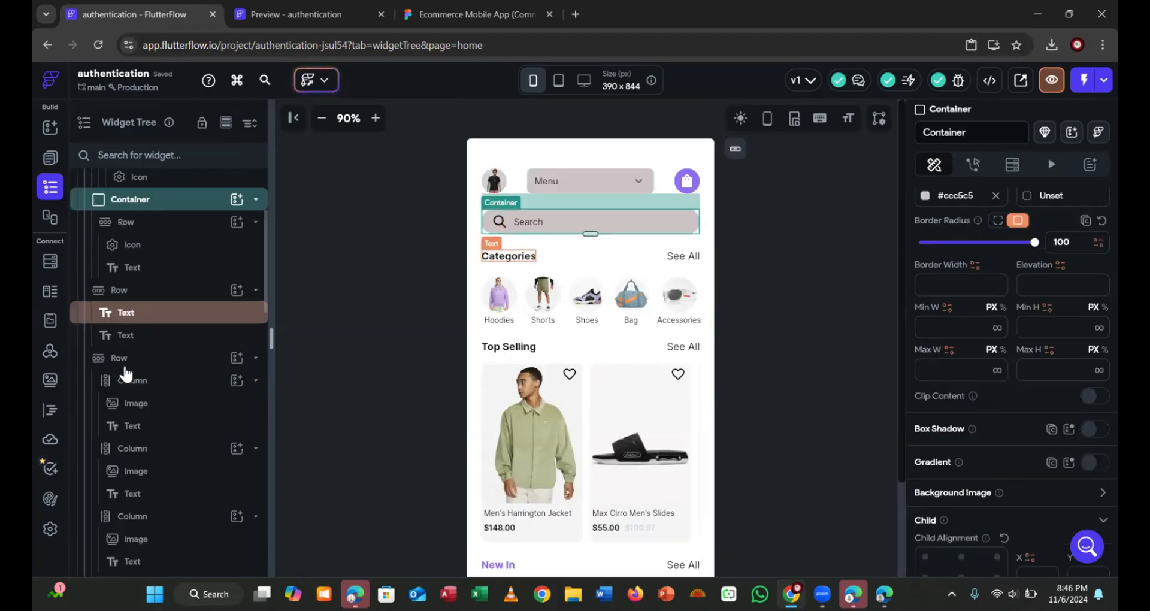
click(142, 203)
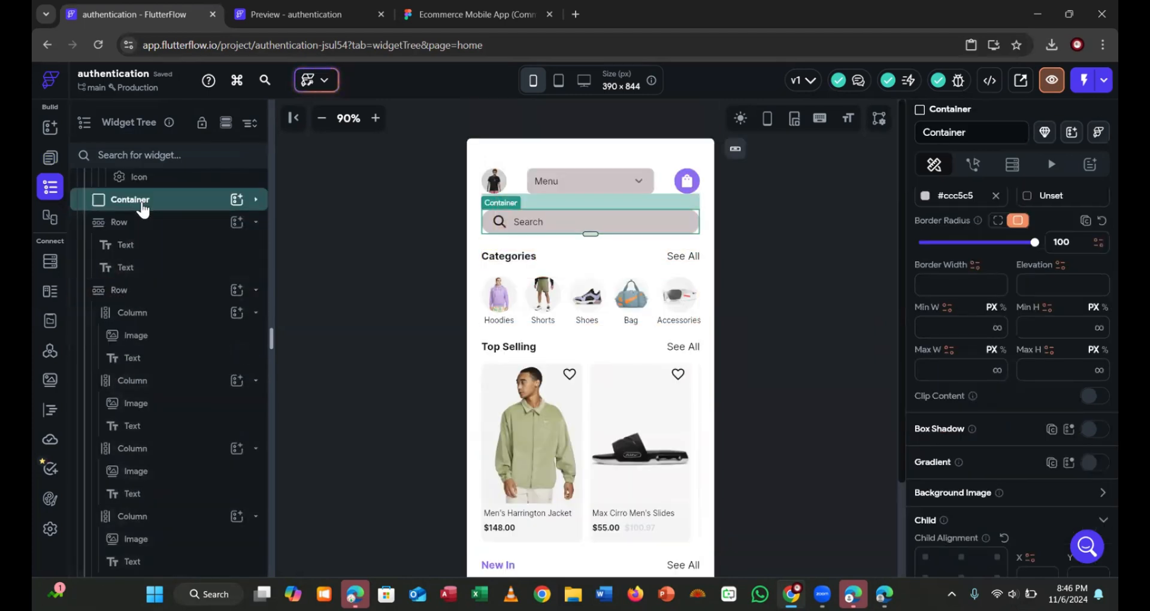
click(141, 203)
click(142, 204)
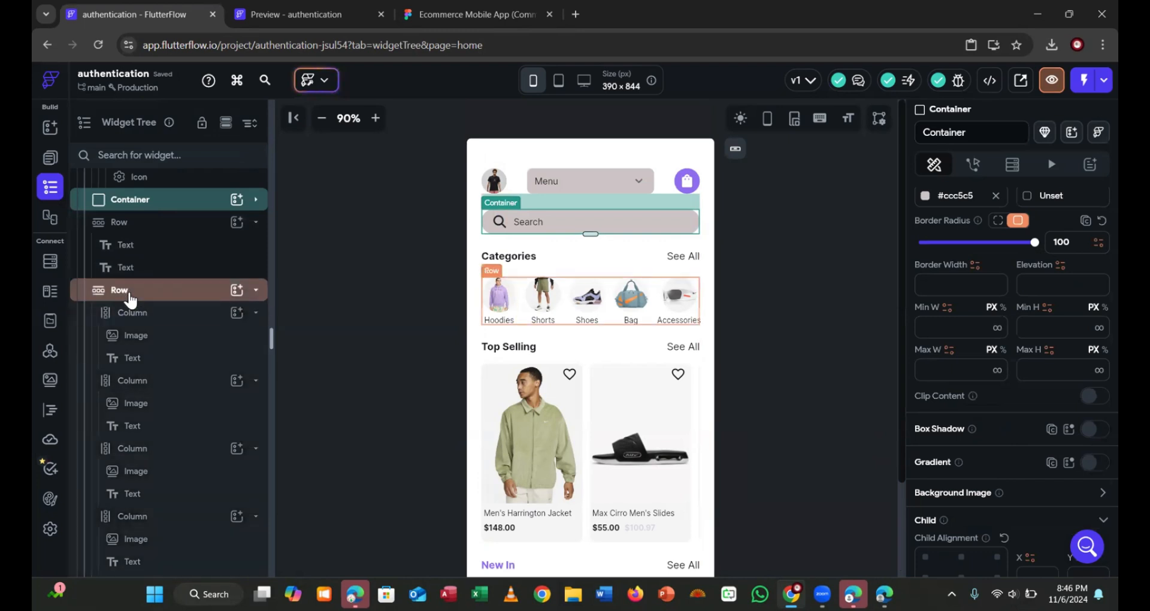
click(131, 299)
click(130, 300)
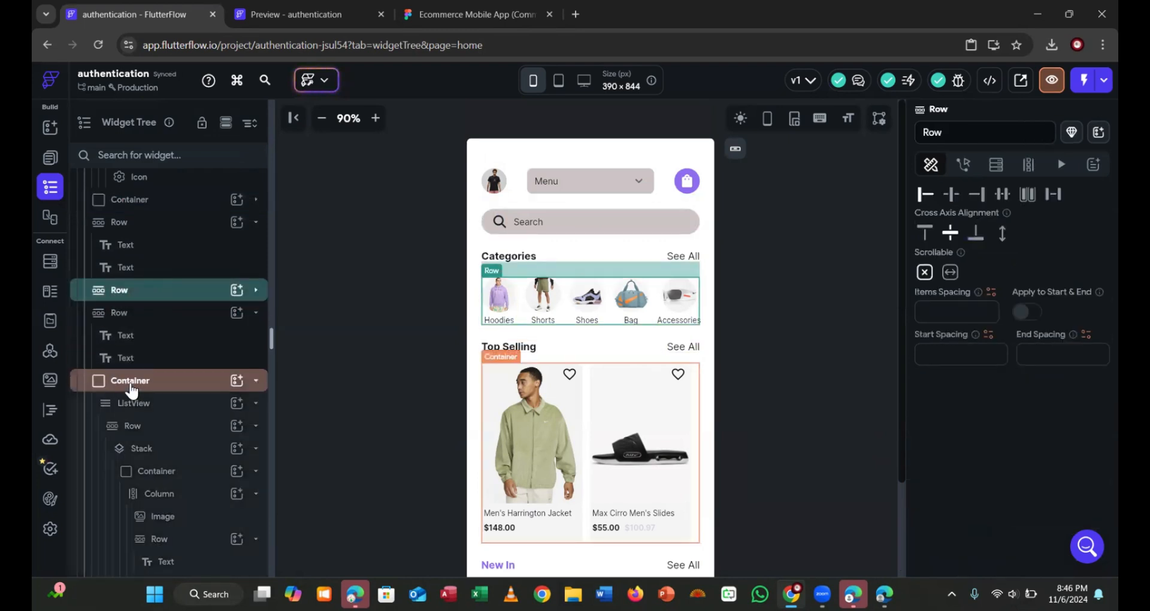
click(132, 383)
click(132, 388)
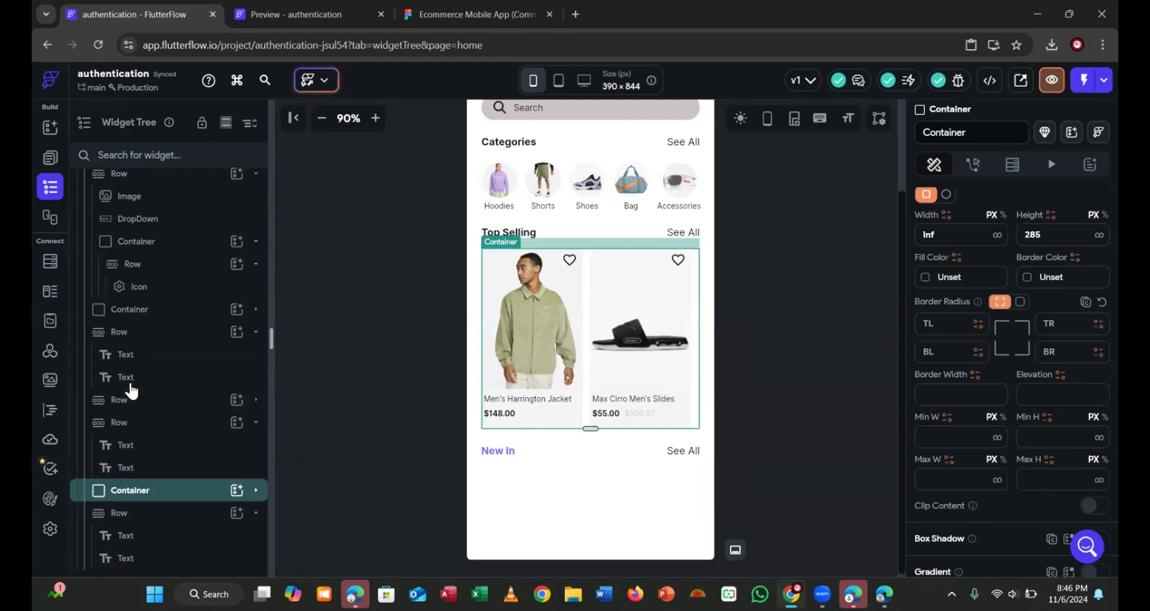
Copy the Top Selling product container and paste it into the page's main Column below the New In heading
key(ctrl+c)
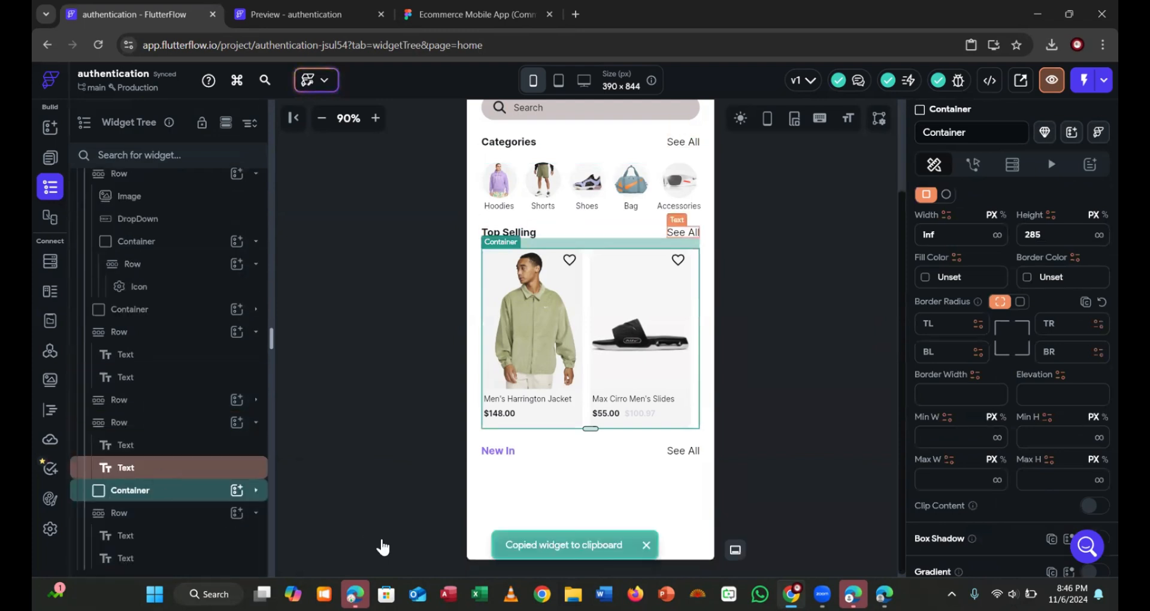
click(511, 505)
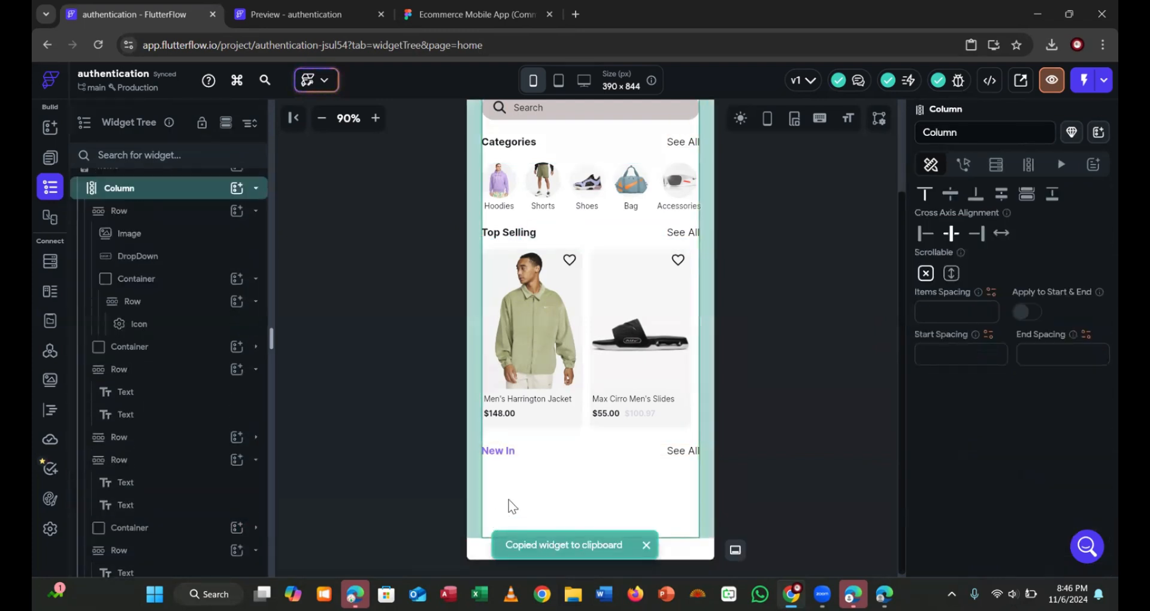
key(ctrl+v)
click(753, 477)
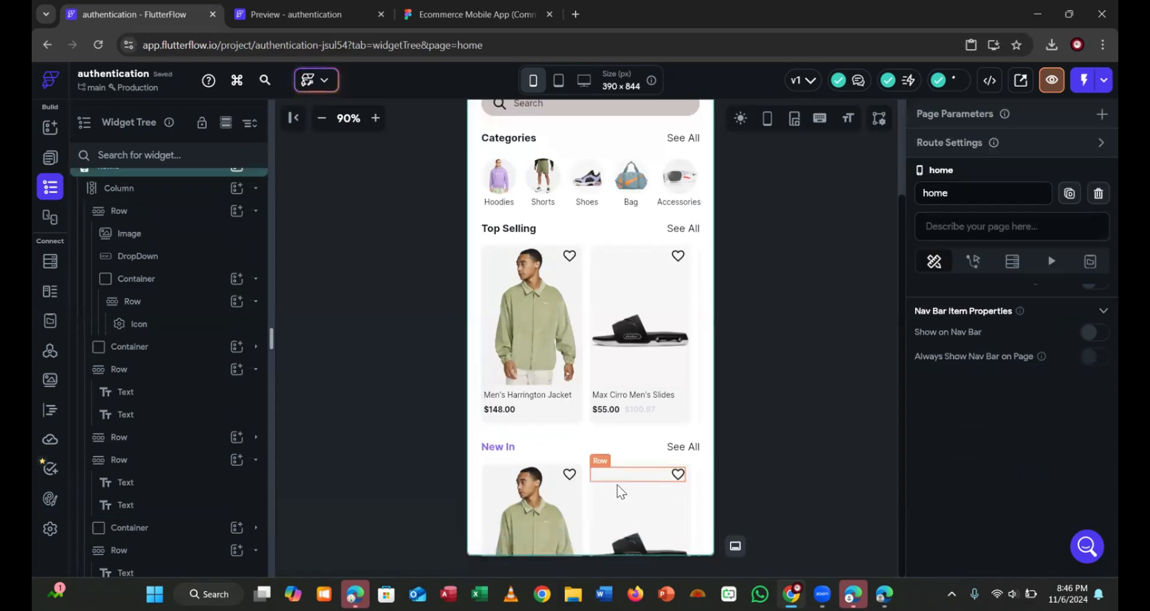
Reload the home page preview, examine the Top Selling and New In sections, and zoom the preview out to 75%
click(342, 16)
click(427, 46)
key(Return)
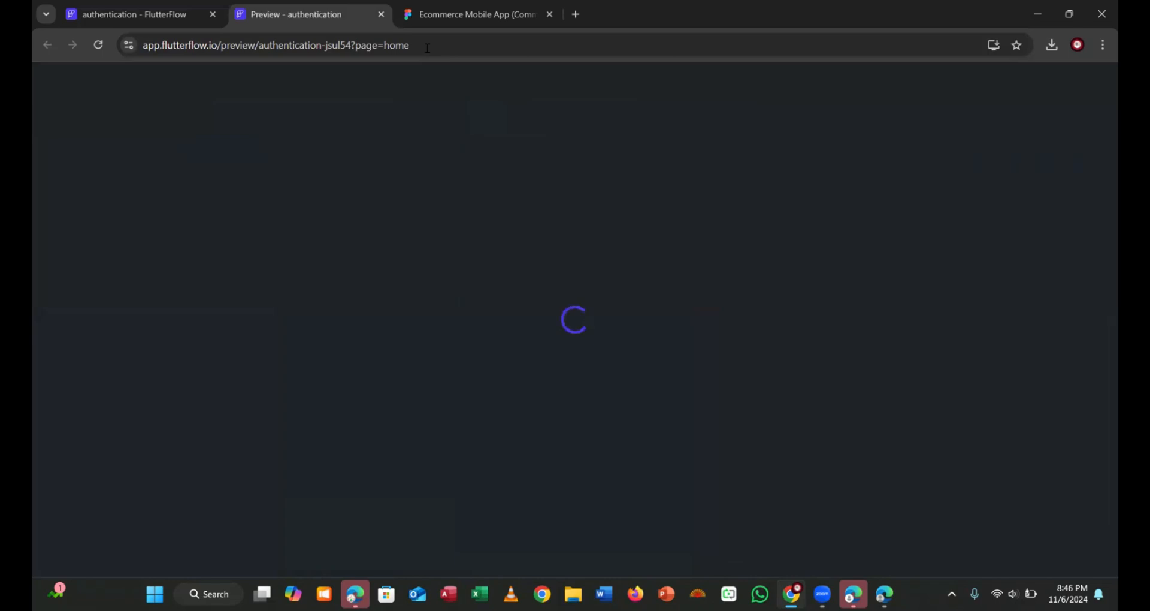
scroll(558, 423, down, 3)
scroll(558, 422, up, 3)
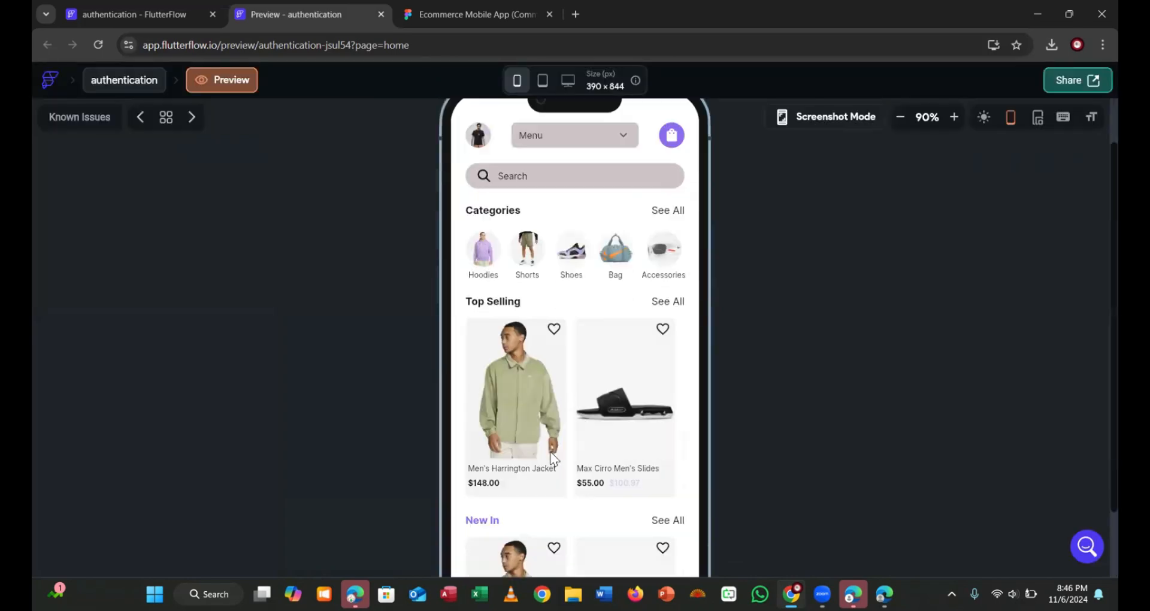
scroll(550, 451, down, 3)
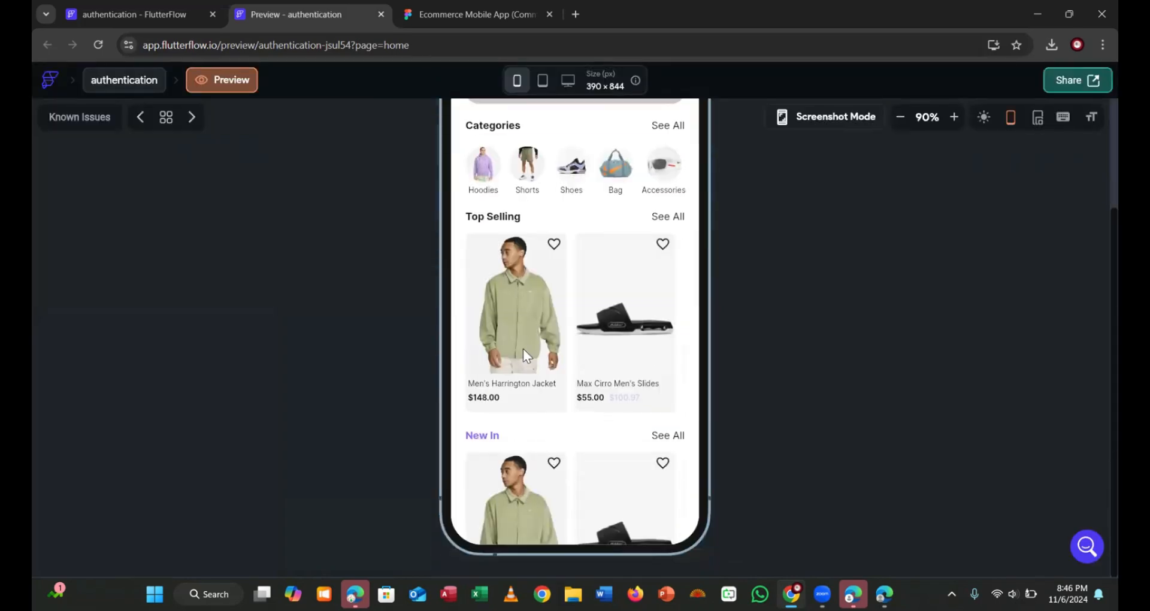
scroll(554, 466, up, 3)
scroll(553, 466, down, 3)
scroll(574, 359, up, 1)
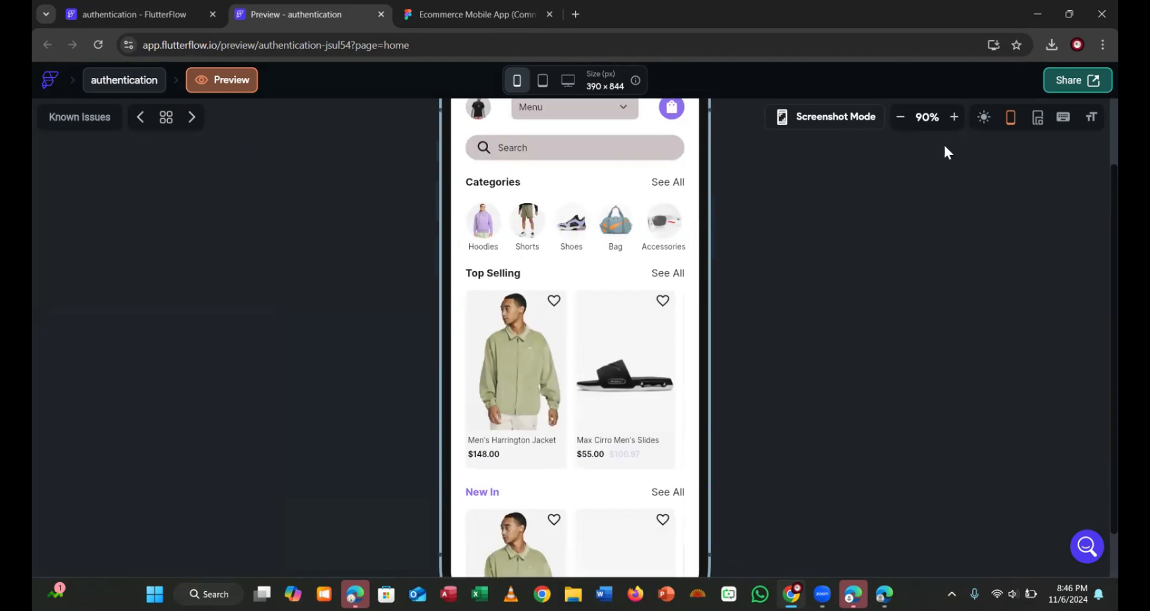
click(900, 118)
click(900, 118)
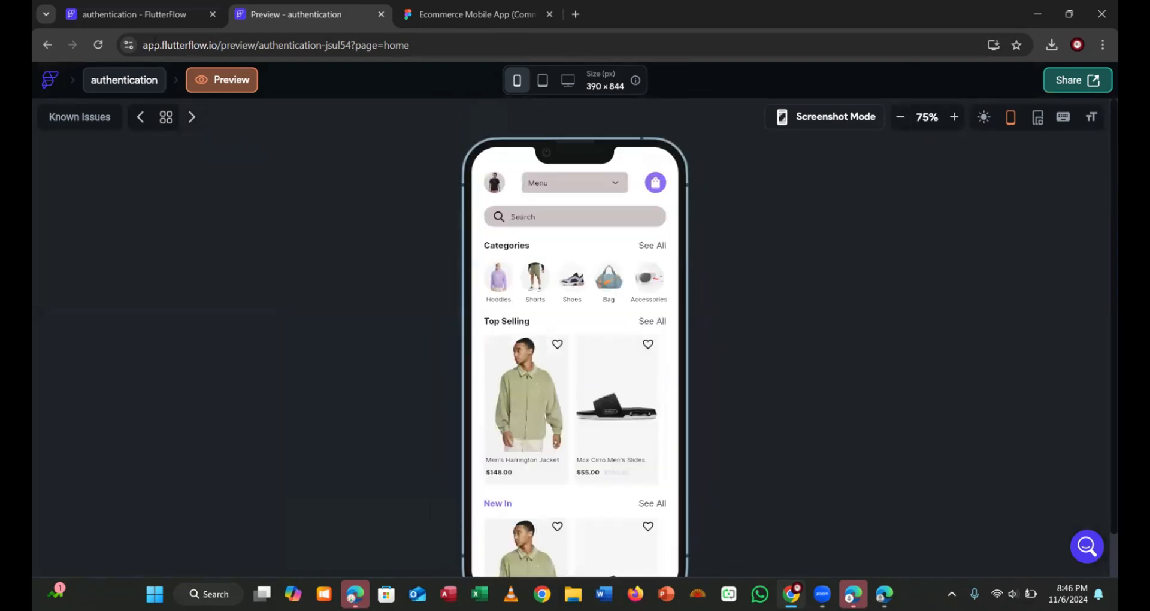
Return to the project editor and make the home page's main Column scrollable
click(160, 4)
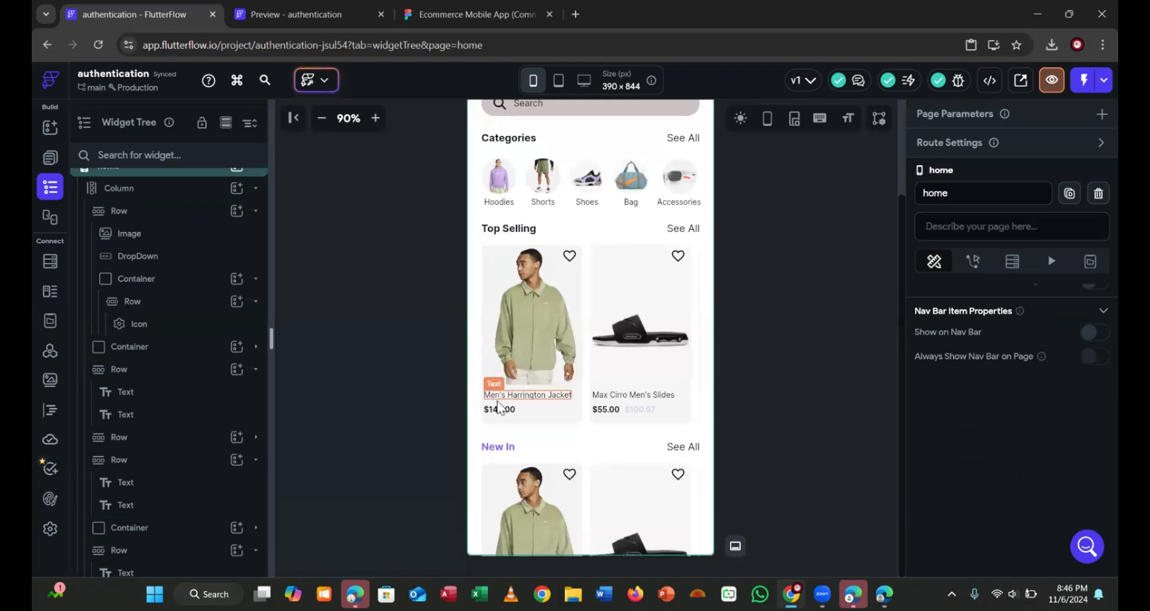
click(489, 447)
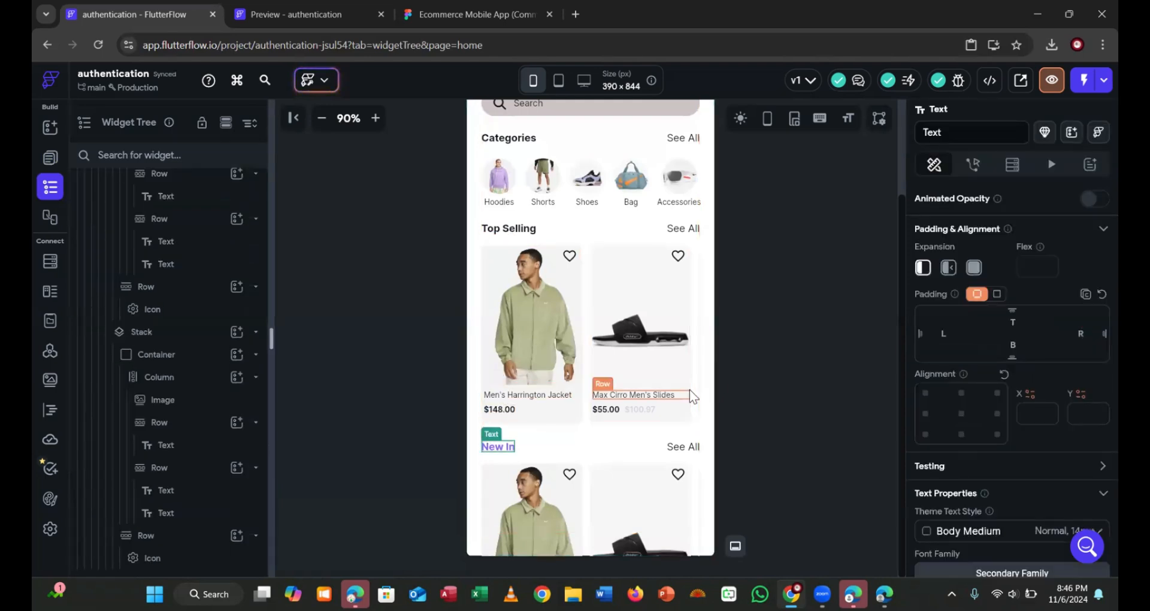
click(688, 433)
scroll(994, 431, down, 3)
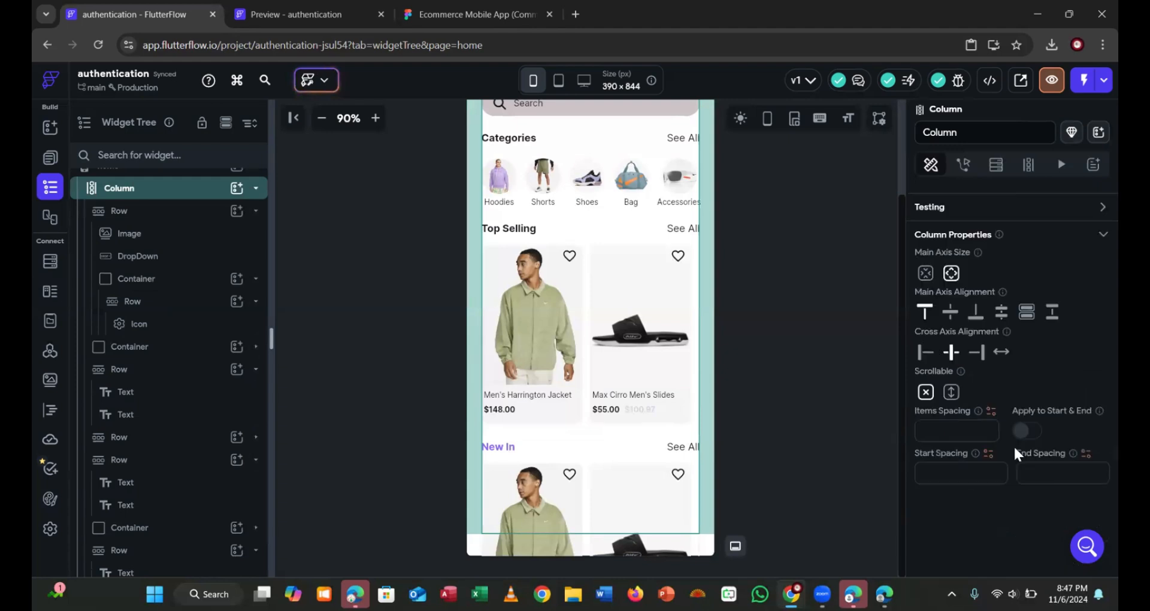
scroll(1006, 456, up, 1)
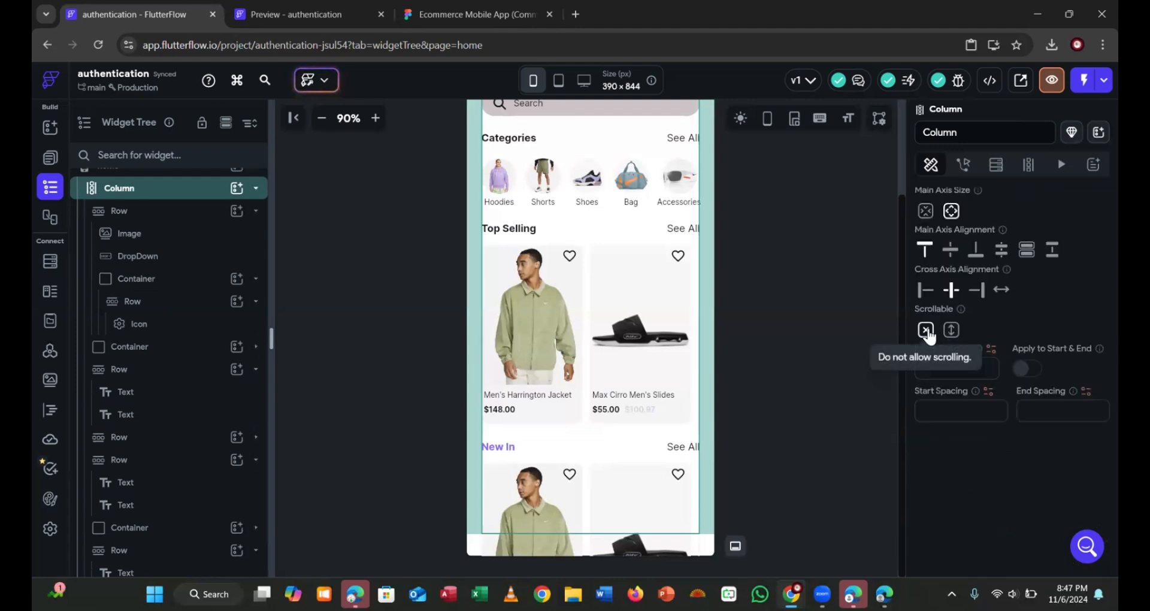
click(951, 333)
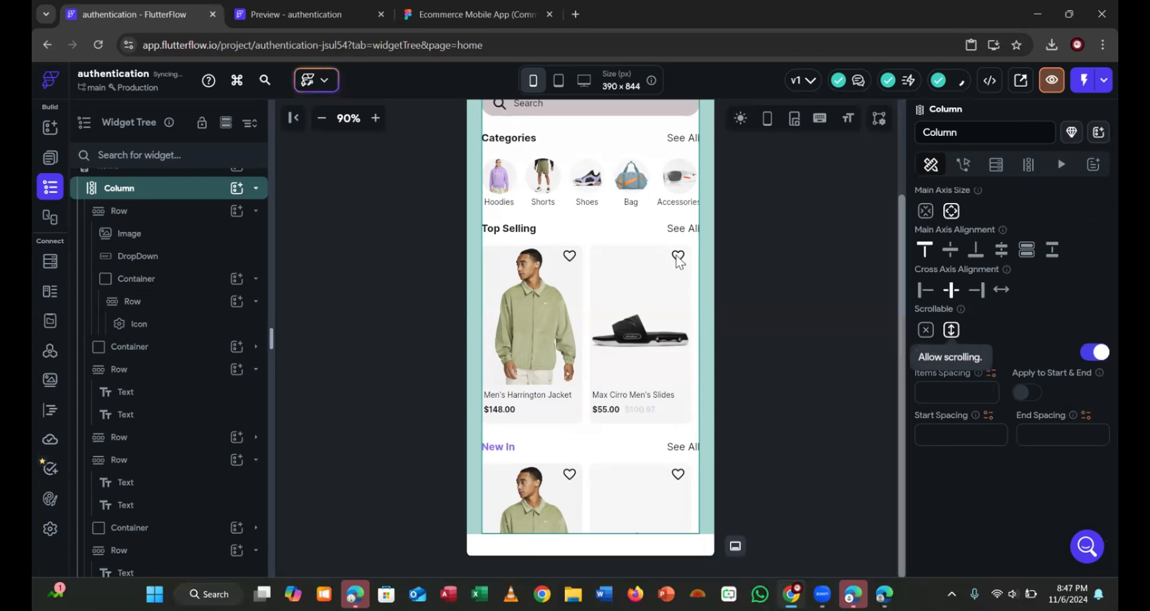
Reload the home page preview and test scrolling between the header and the New In products
click(371, 14)
click(376, 46)
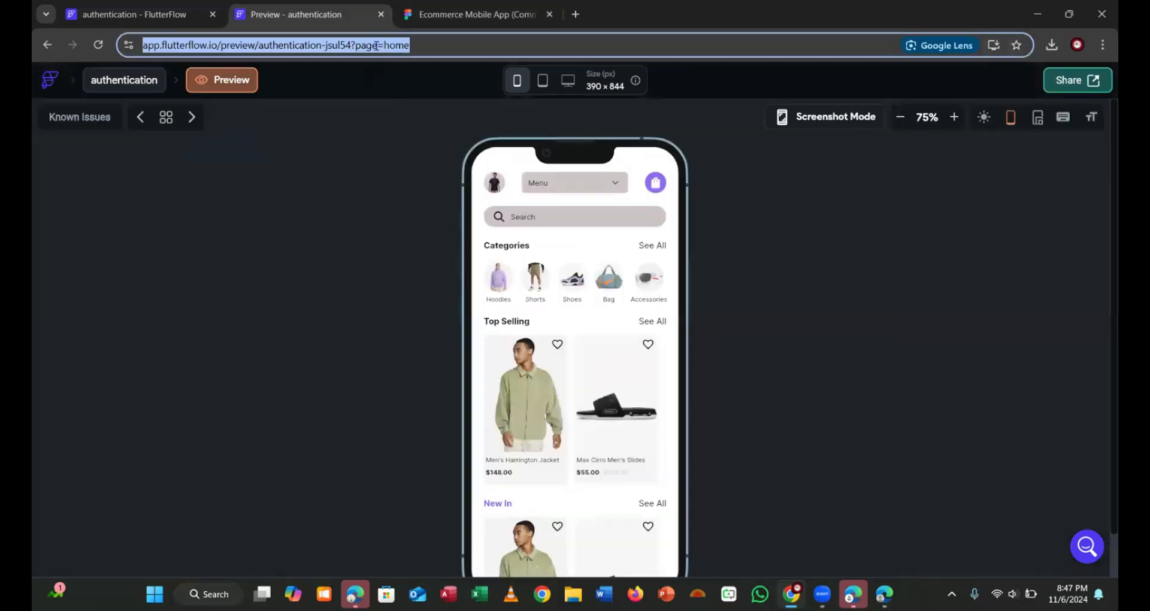
key(Return)
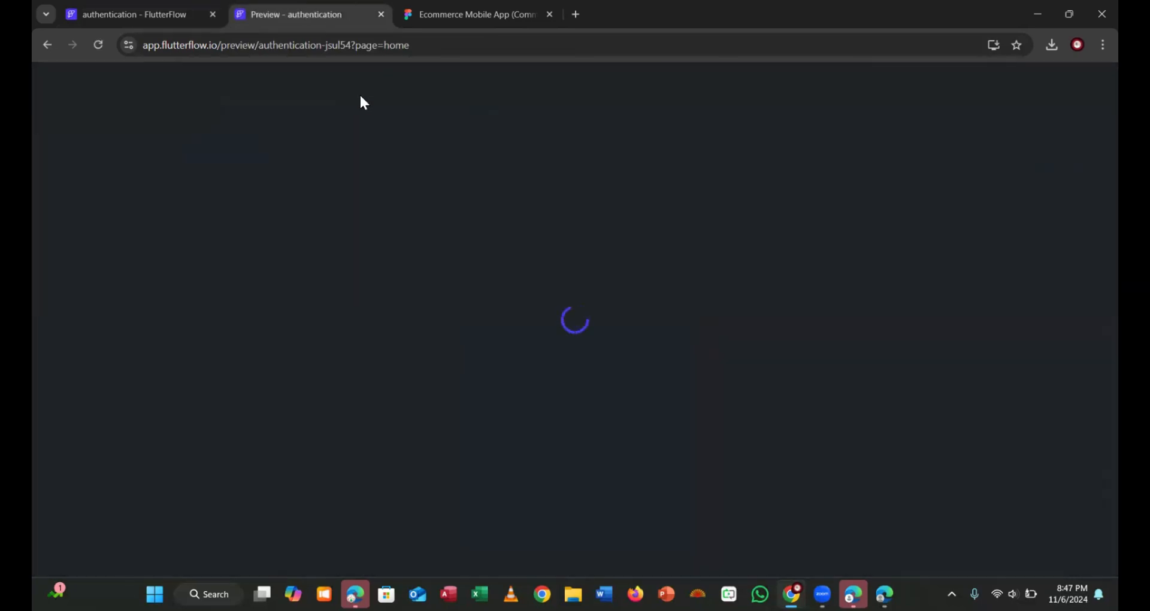
scroll(543, 303, down, 4)
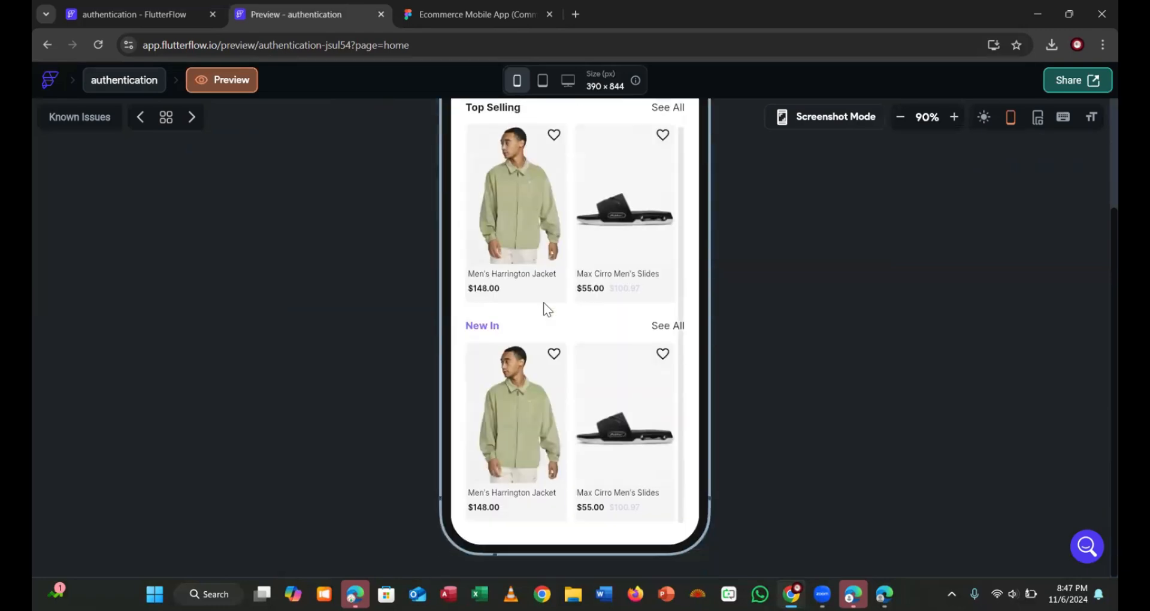
scroll(543, 302, up, 2)
scroll(543, 303, down, 2)
scroll(543, 303, up, 4)
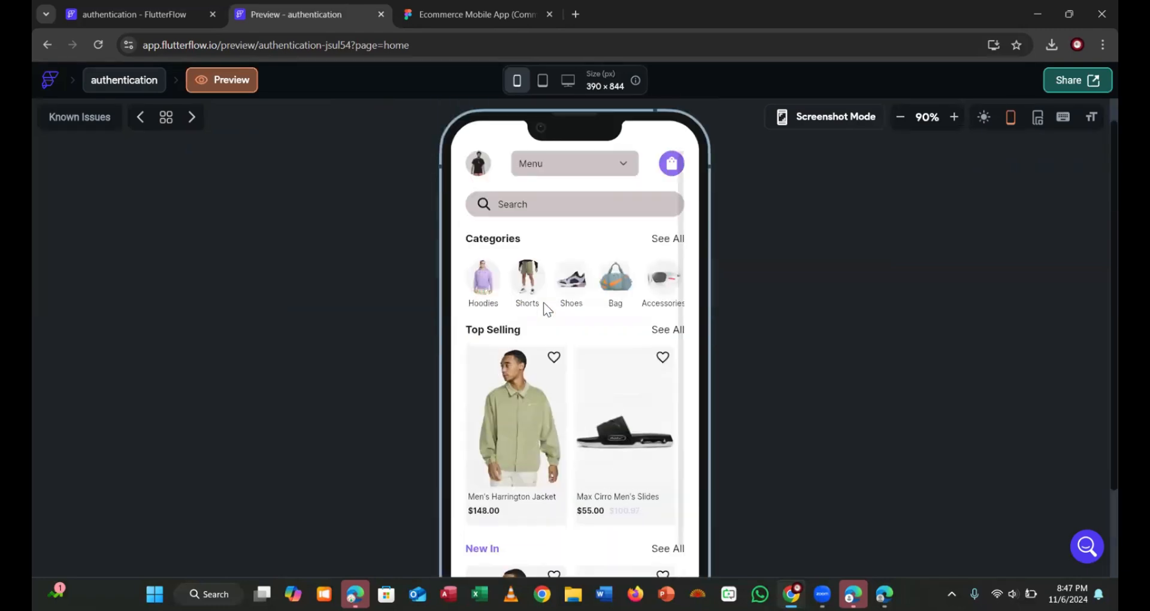
scroll(543, 303, down, 1)
scroll(544, 303, up, 2)
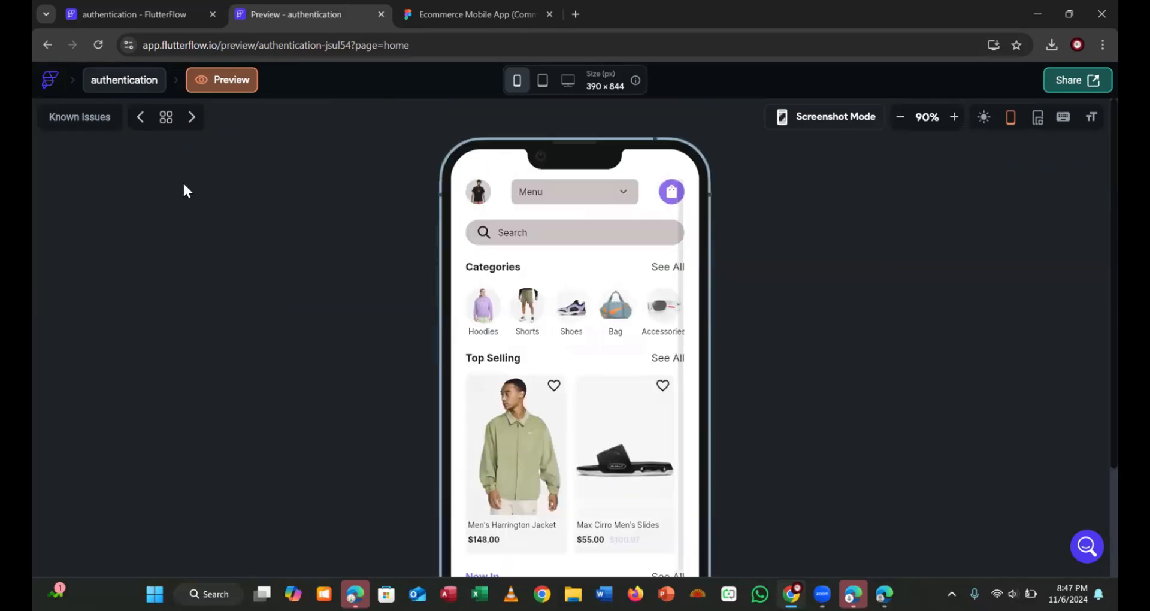
Return to the project editor, review the home page layout on the canvas, and deselect the main Column
click(160, 12)
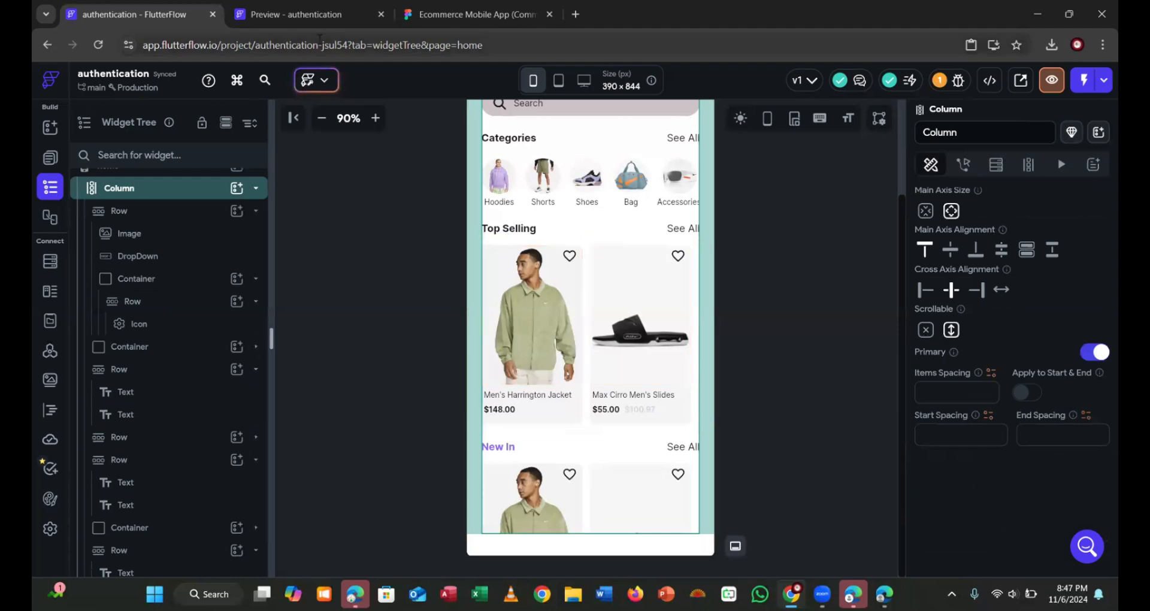
scroll(479, 357, up, 2)
scroll(479, 356, down, 2)
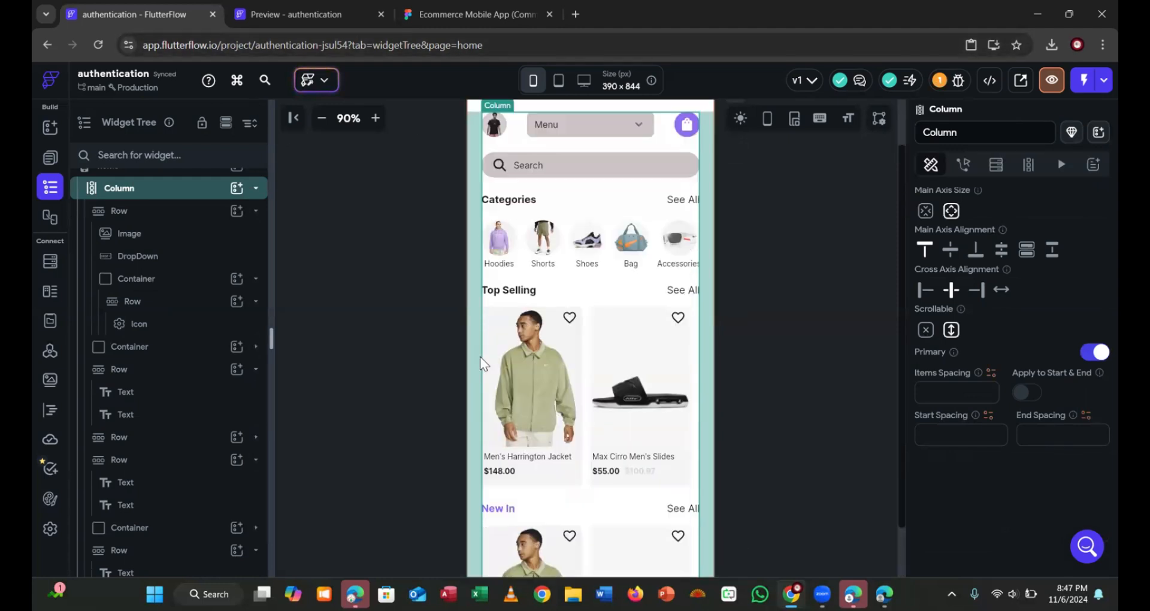
scroll(479, 357, up, 2)
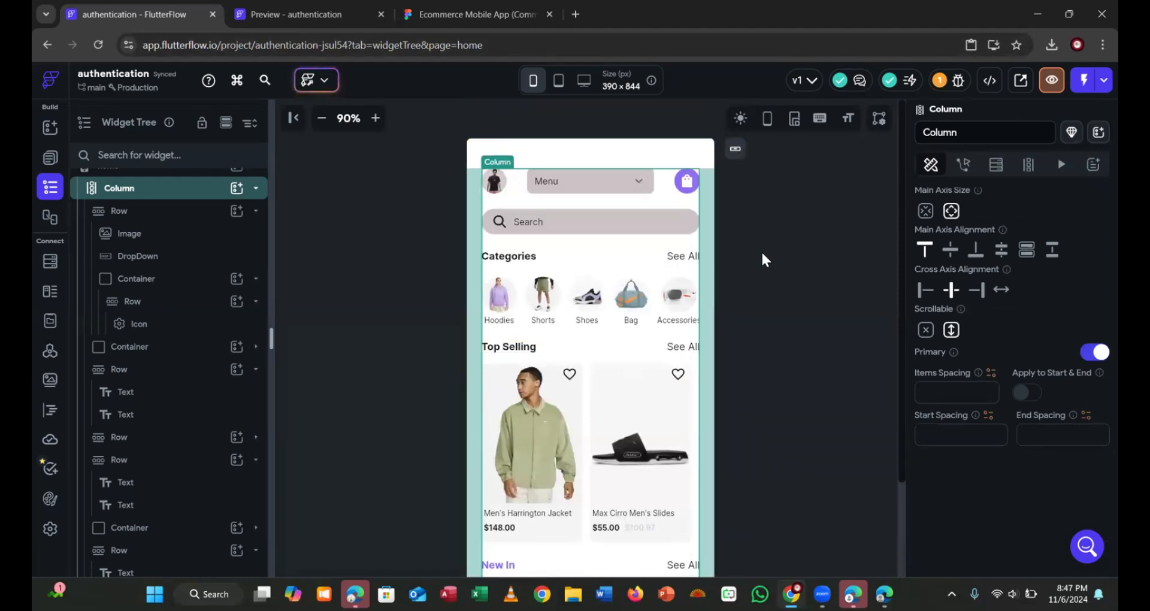
click(795, 232)
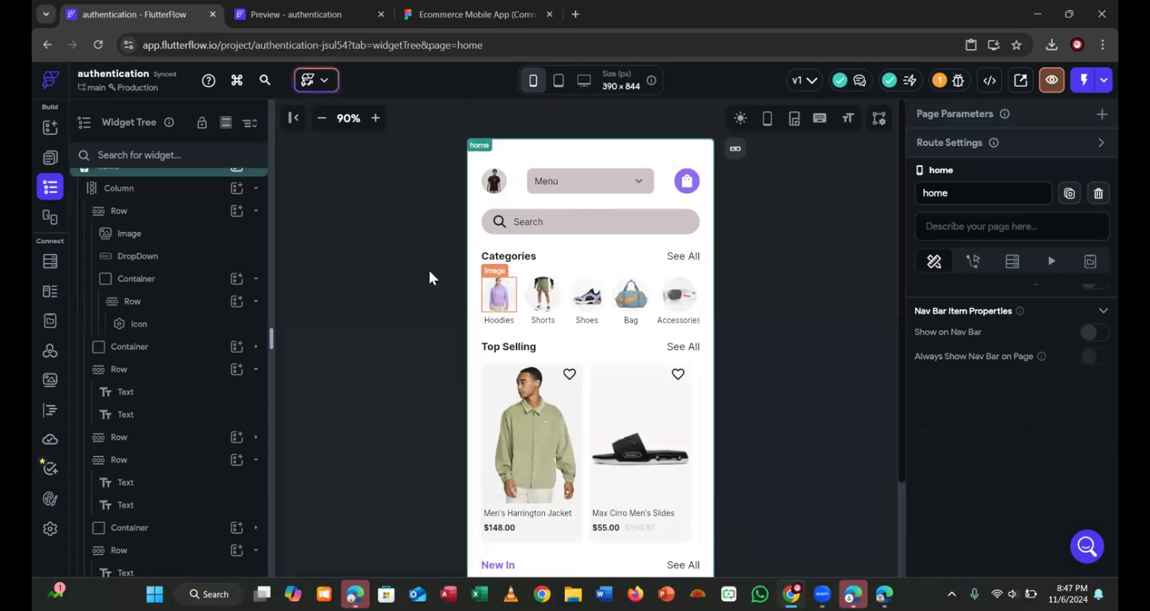
Open the splash page from the preview's page overview and zoom the preview out to 67%
click(298, 16)
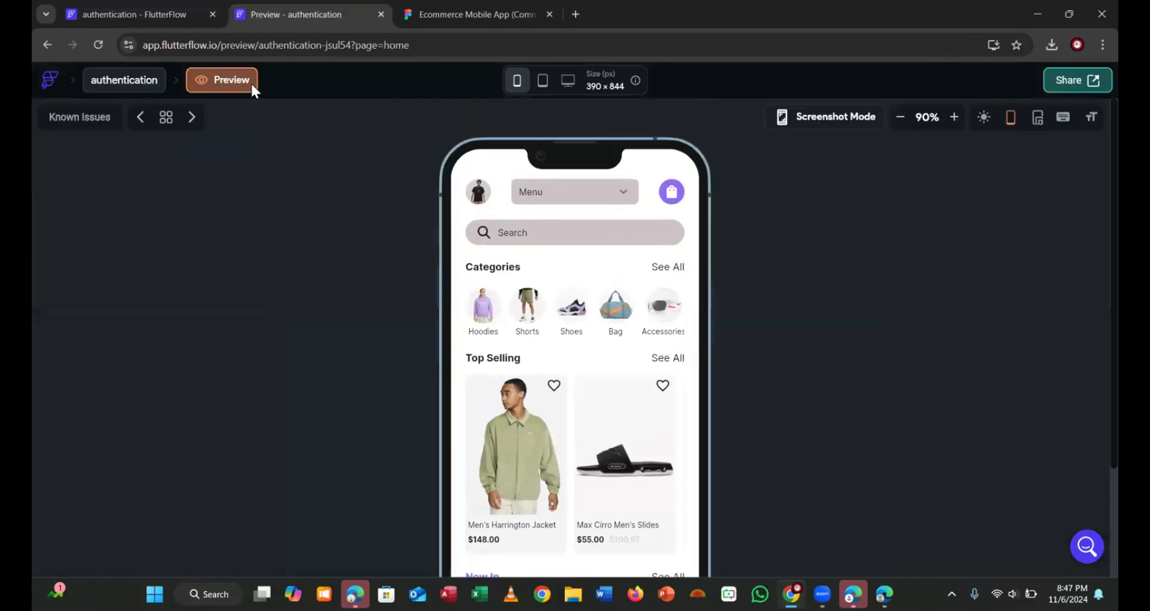
click(166, 117)
scroll(367, 319, down, 2)
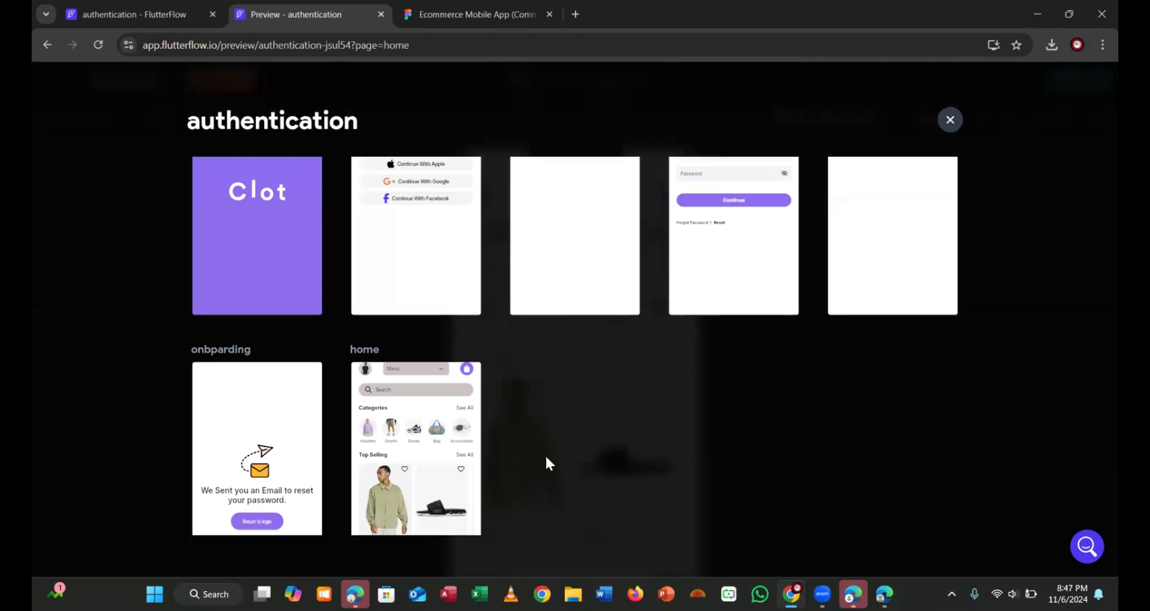
scroll(321, 418, up, 2)
click(275, 340)
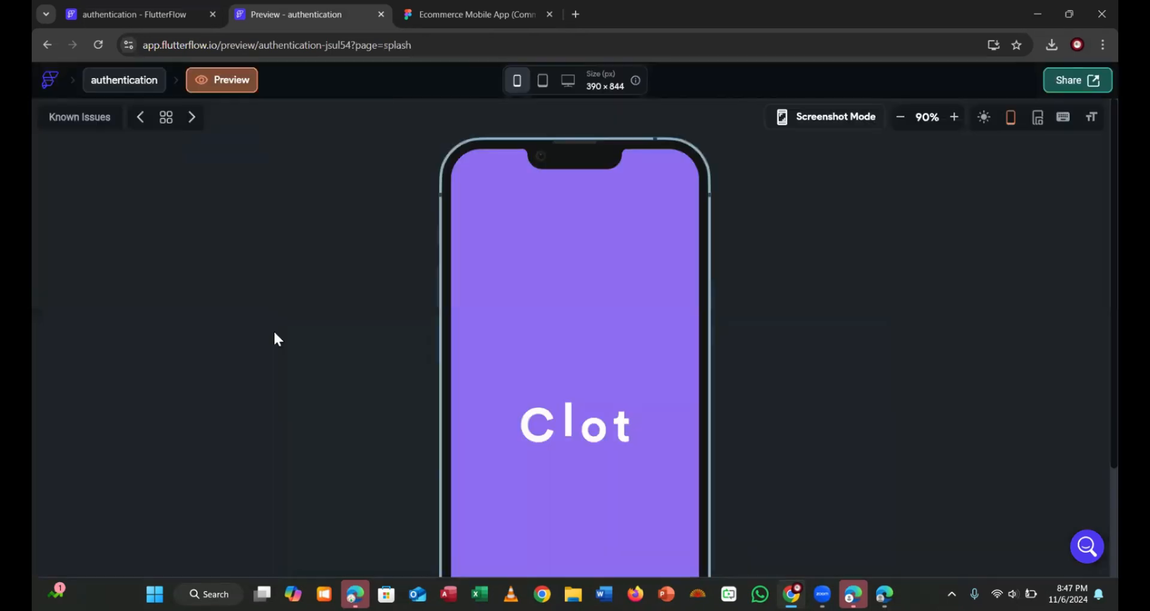
click(899, 117)
click(899, 117)
Step forward through the app's pages in the preview, starting from the splash page
click(192, 118)
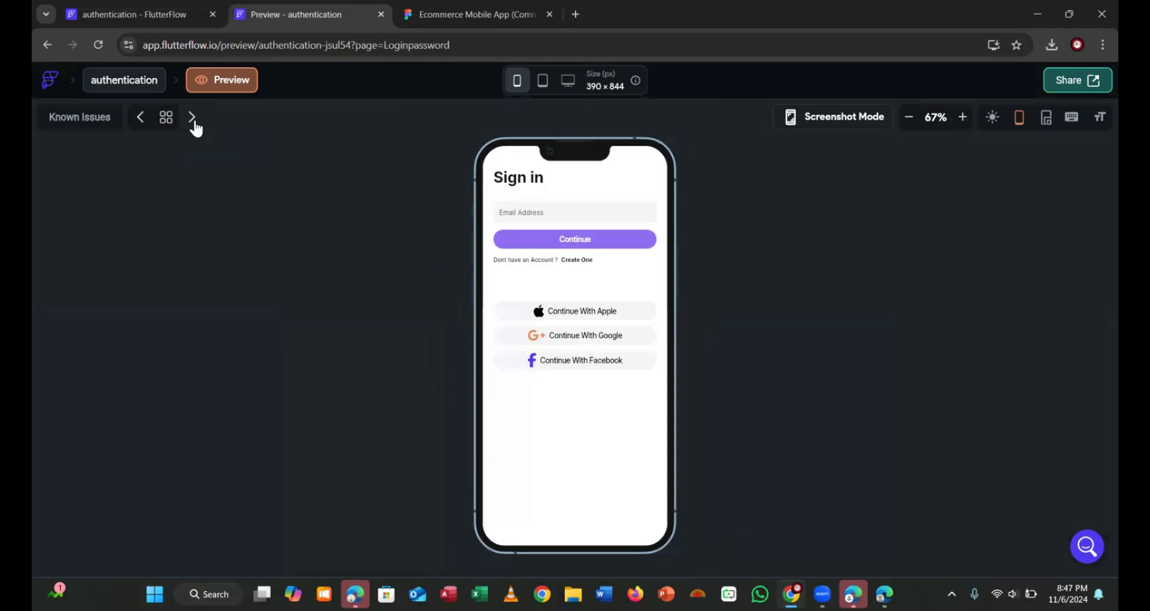
click(192, 117)
click(193, 118)
click(193, 118)
click(193, 118)
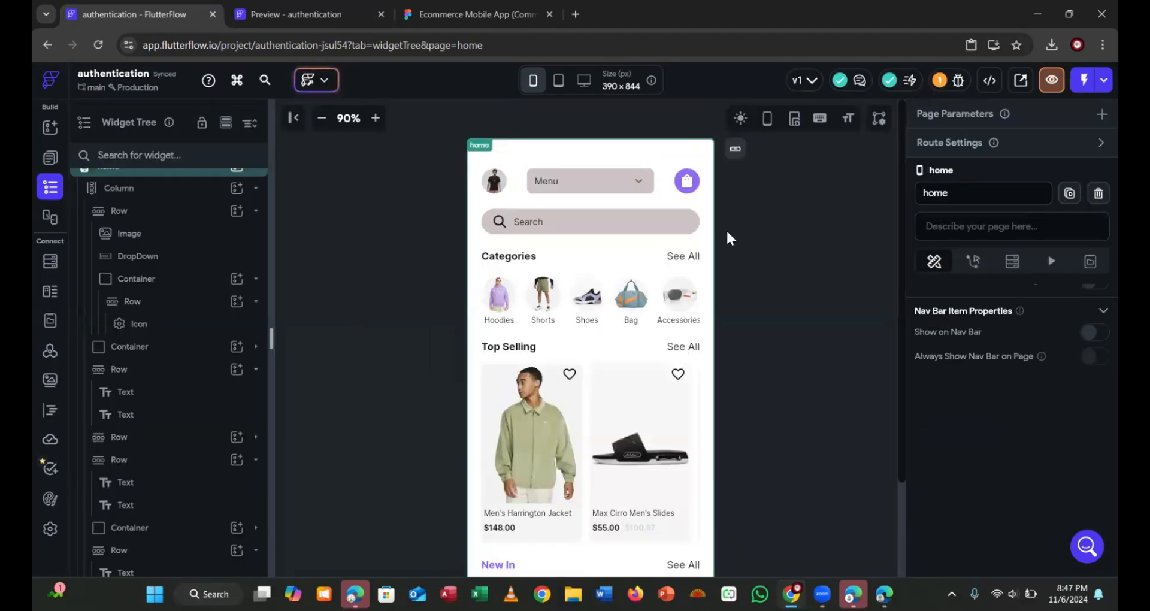
Select the home page's main Column in the project editor
click(540, 196)
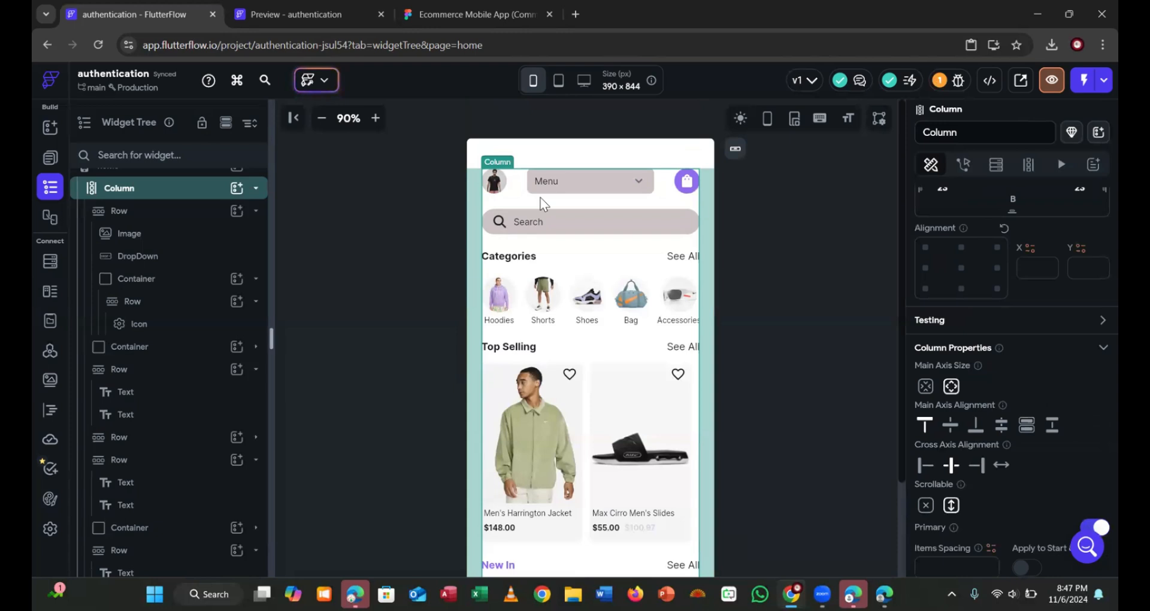